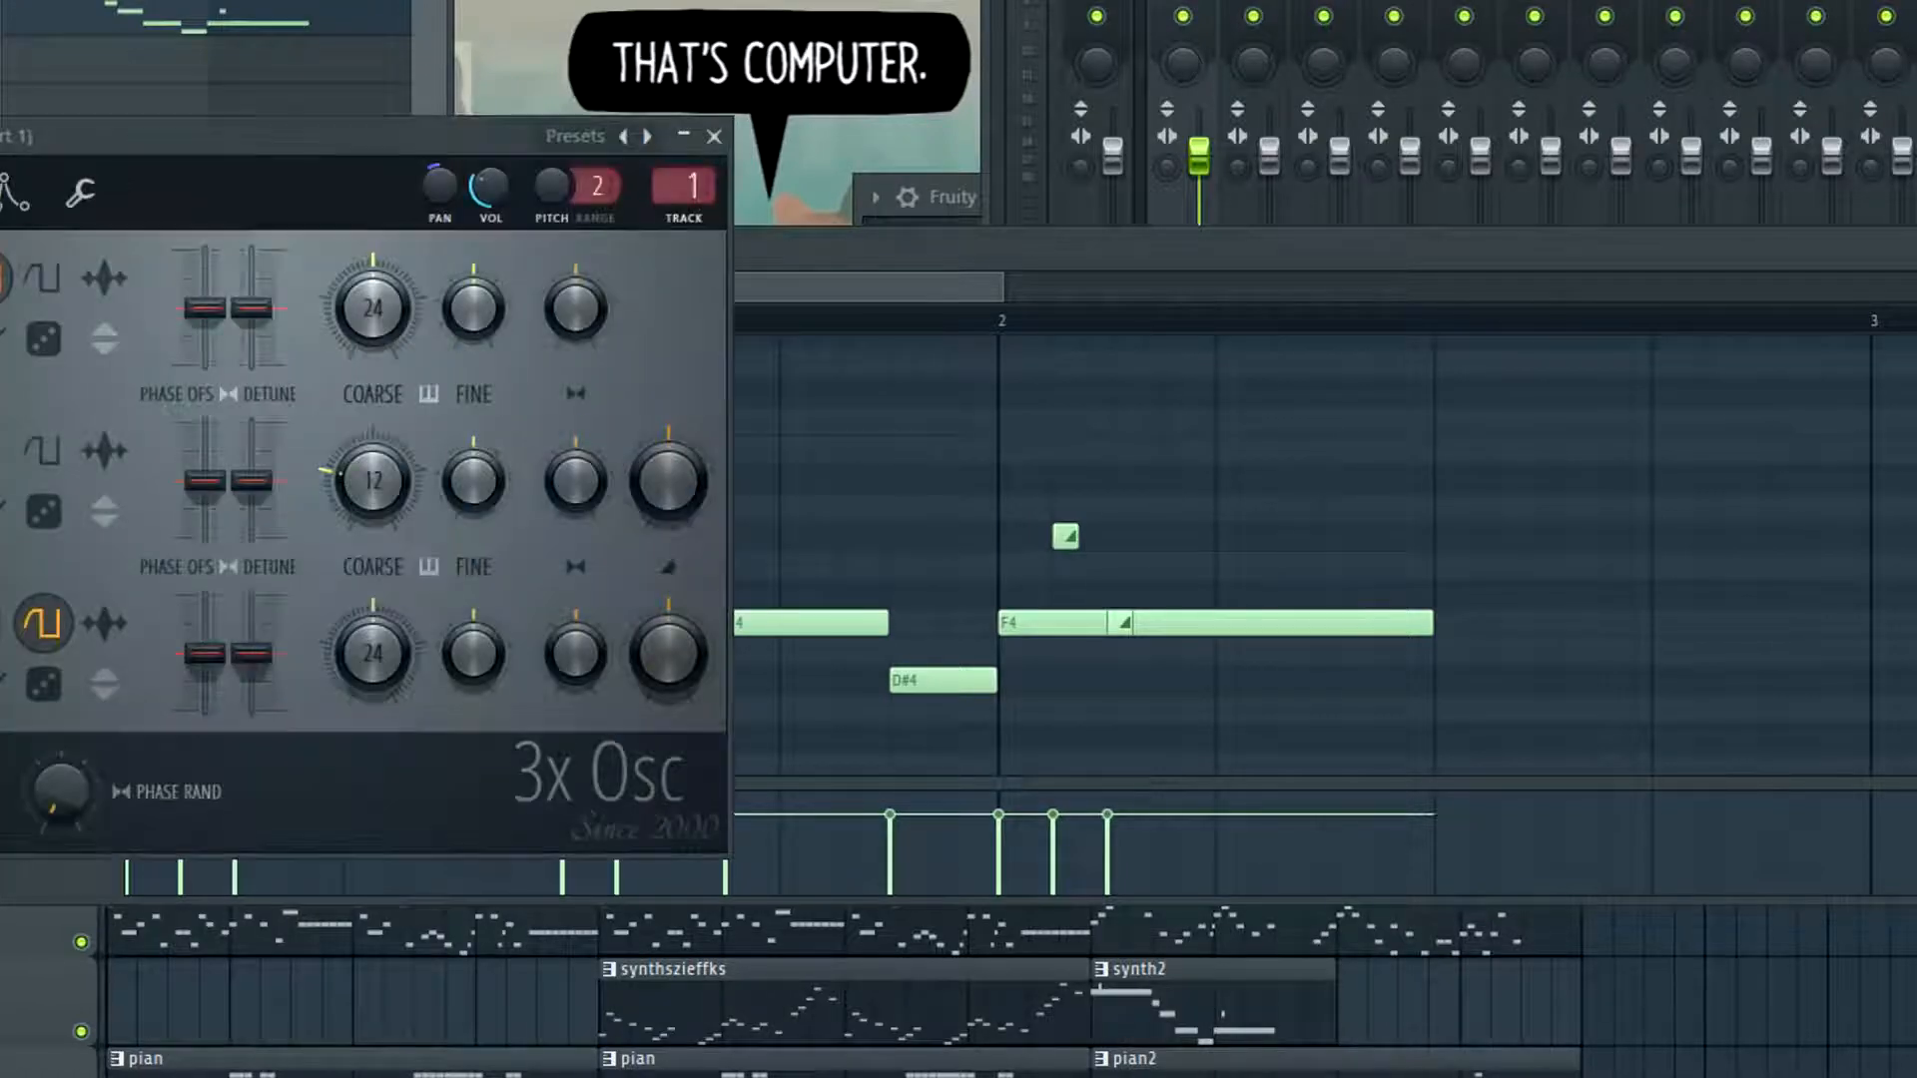
Set the playback start to the middle of bar 1 in the 3x Osc piano roll and play the melody
click(1140, 289)
click(559, 320)
key(space)
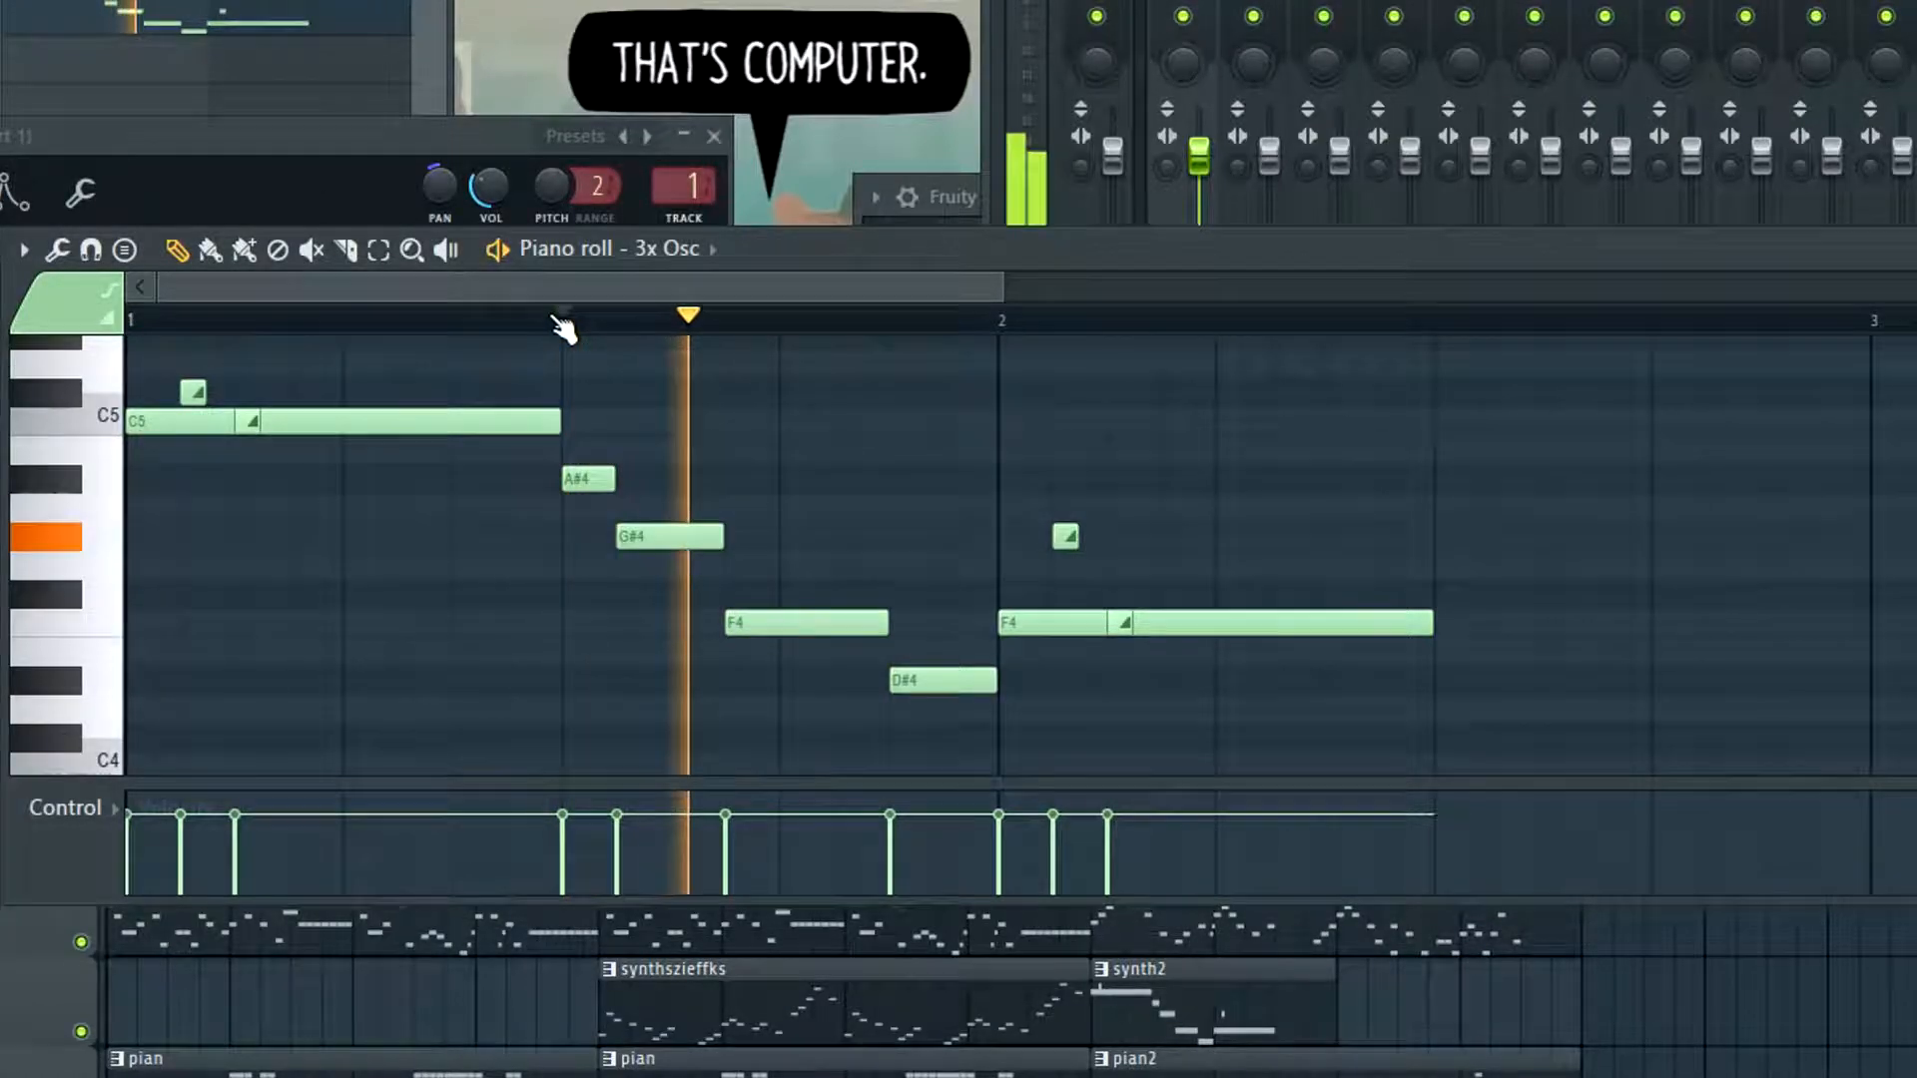
key(space)
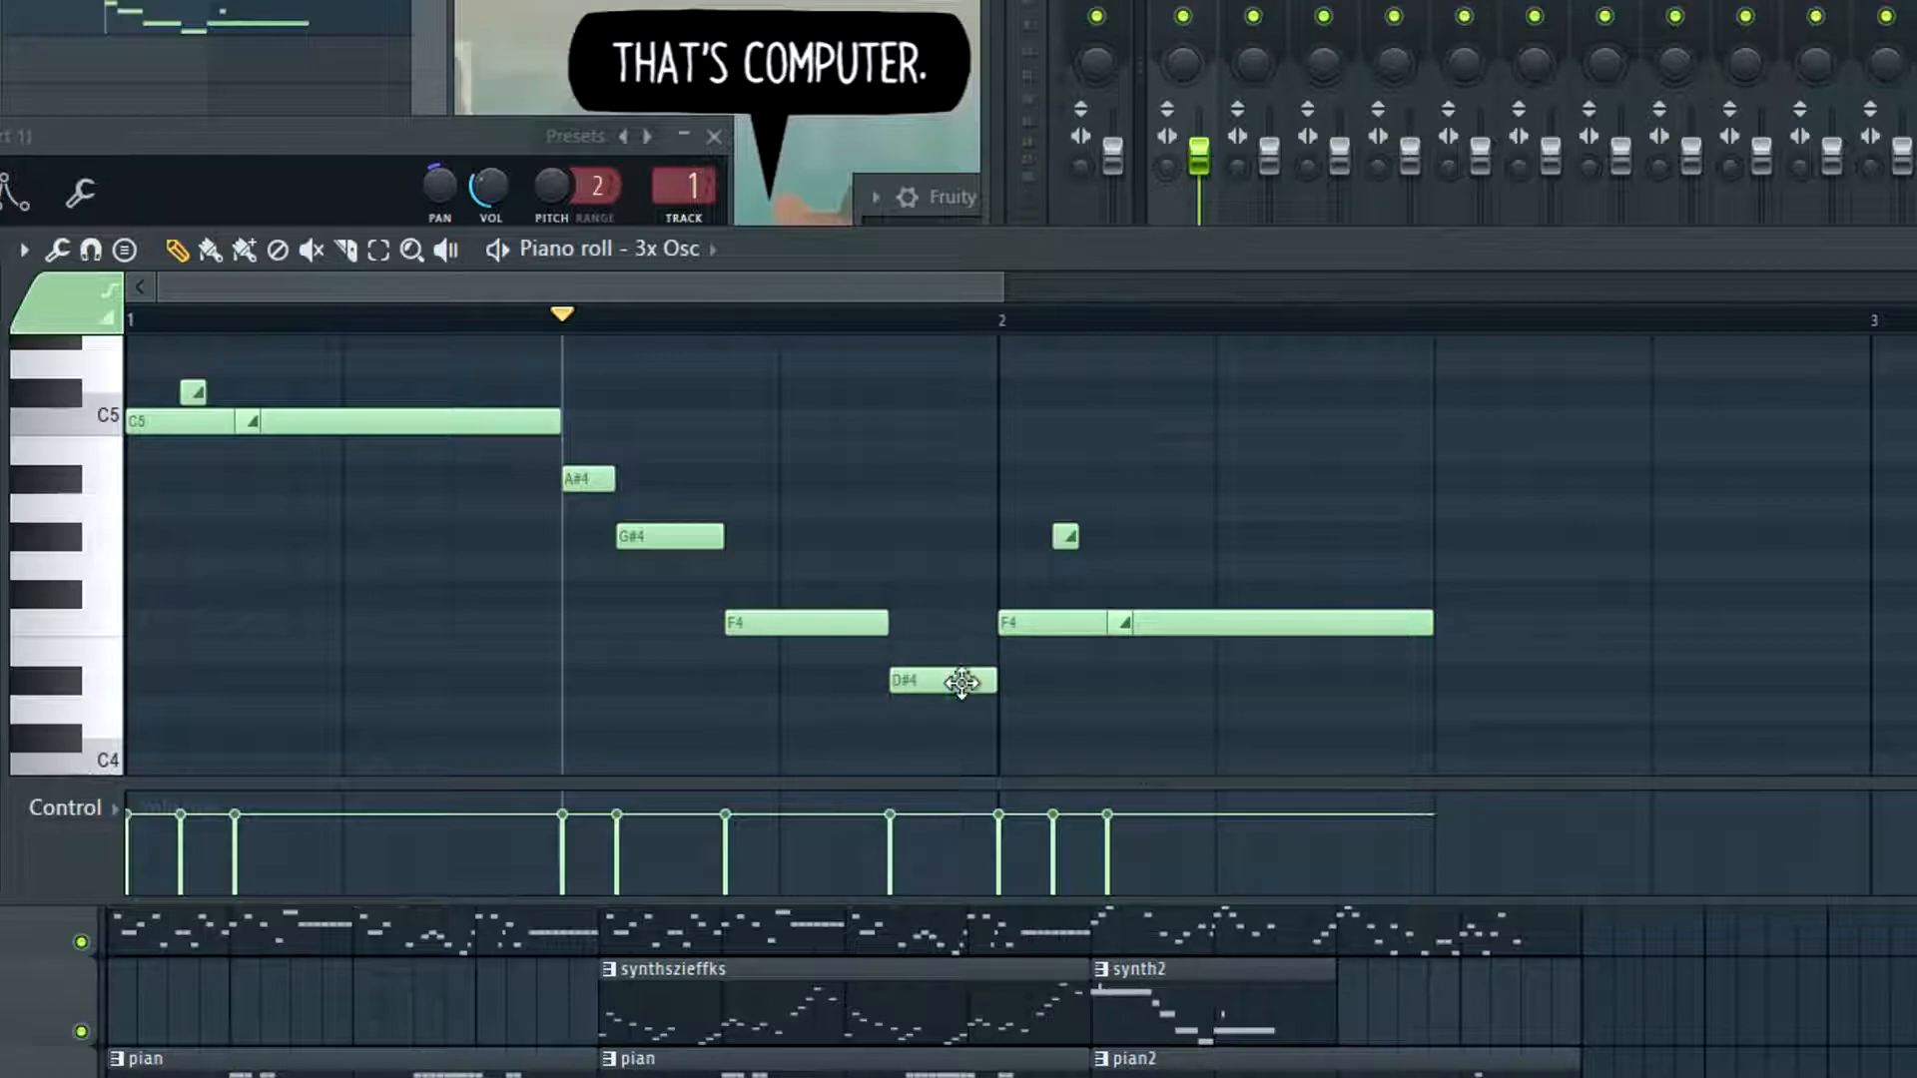
key(space)
key(space)
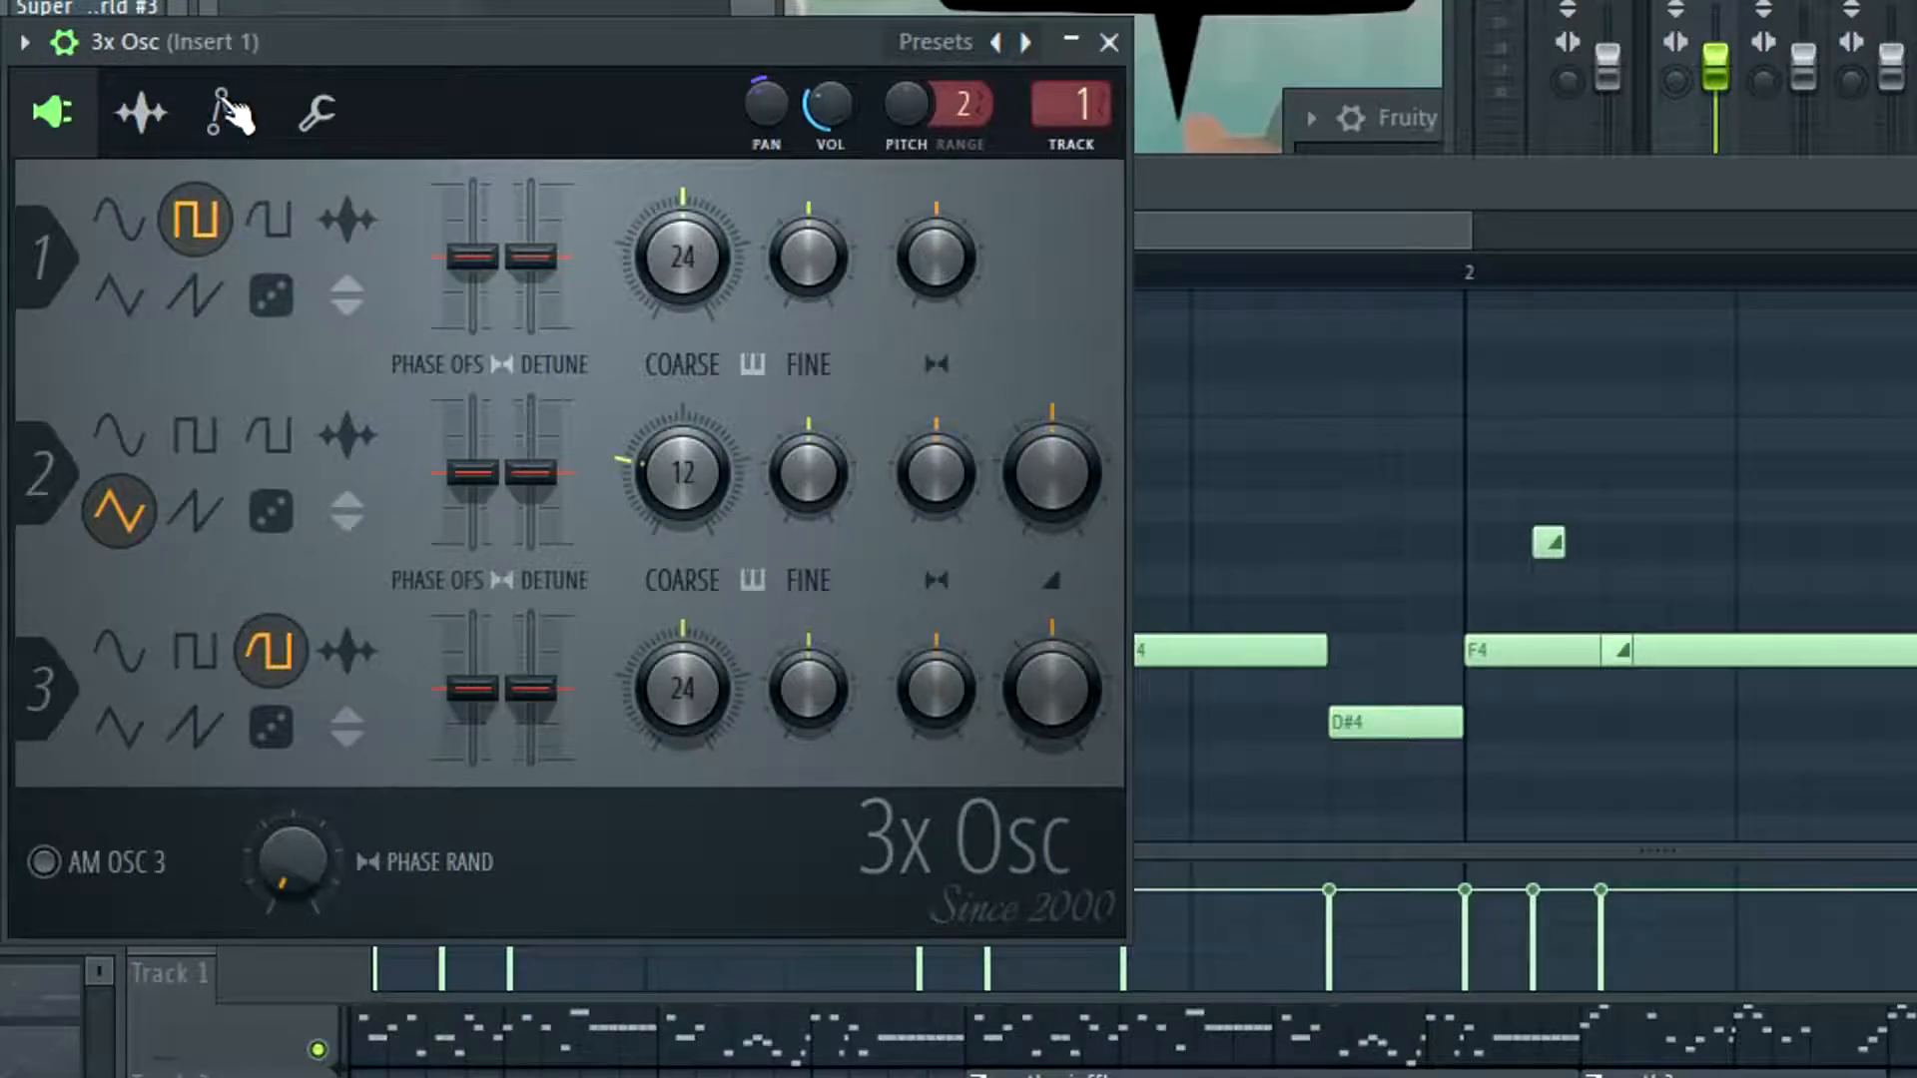
Enable the 3x Osc volume envelope, shorten its attack to just above zero, and audition the melody
click(226, 108)
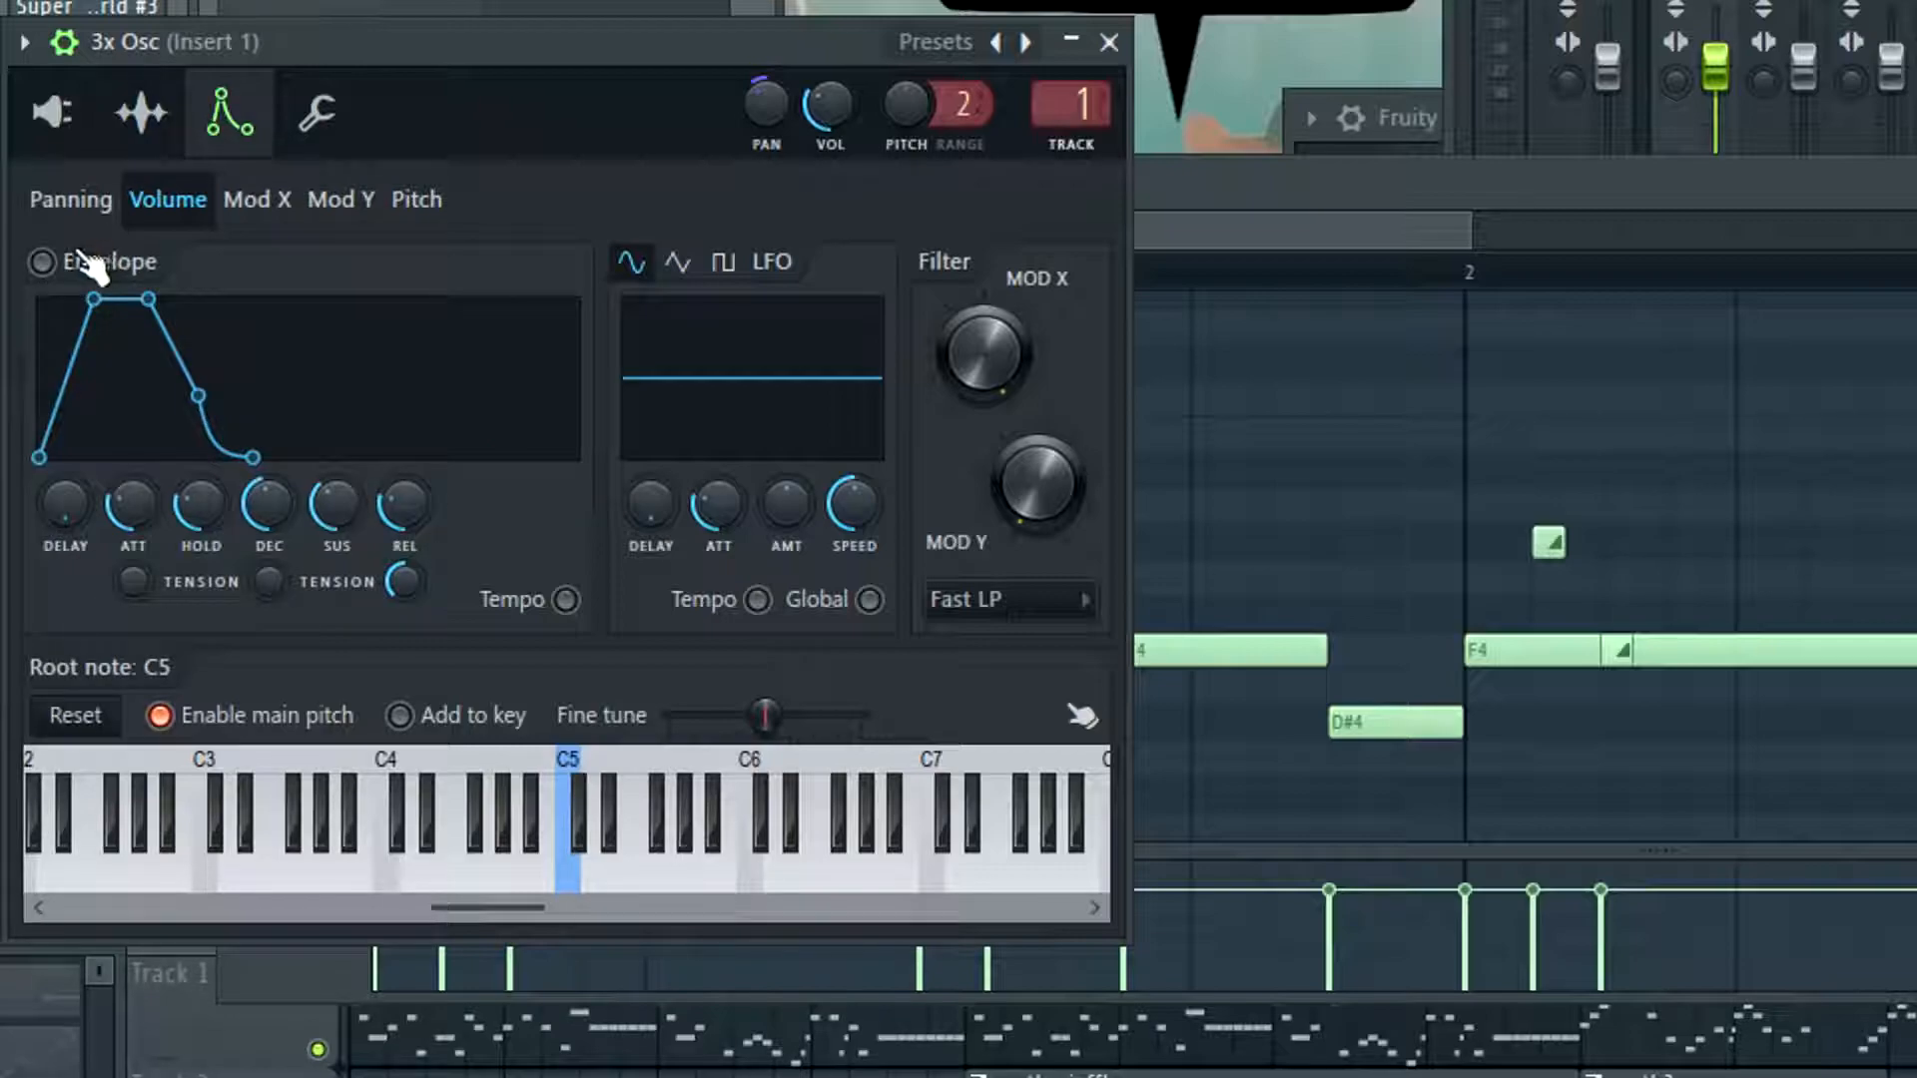
click(43, 262)
drag(135, 513, 136, 559)
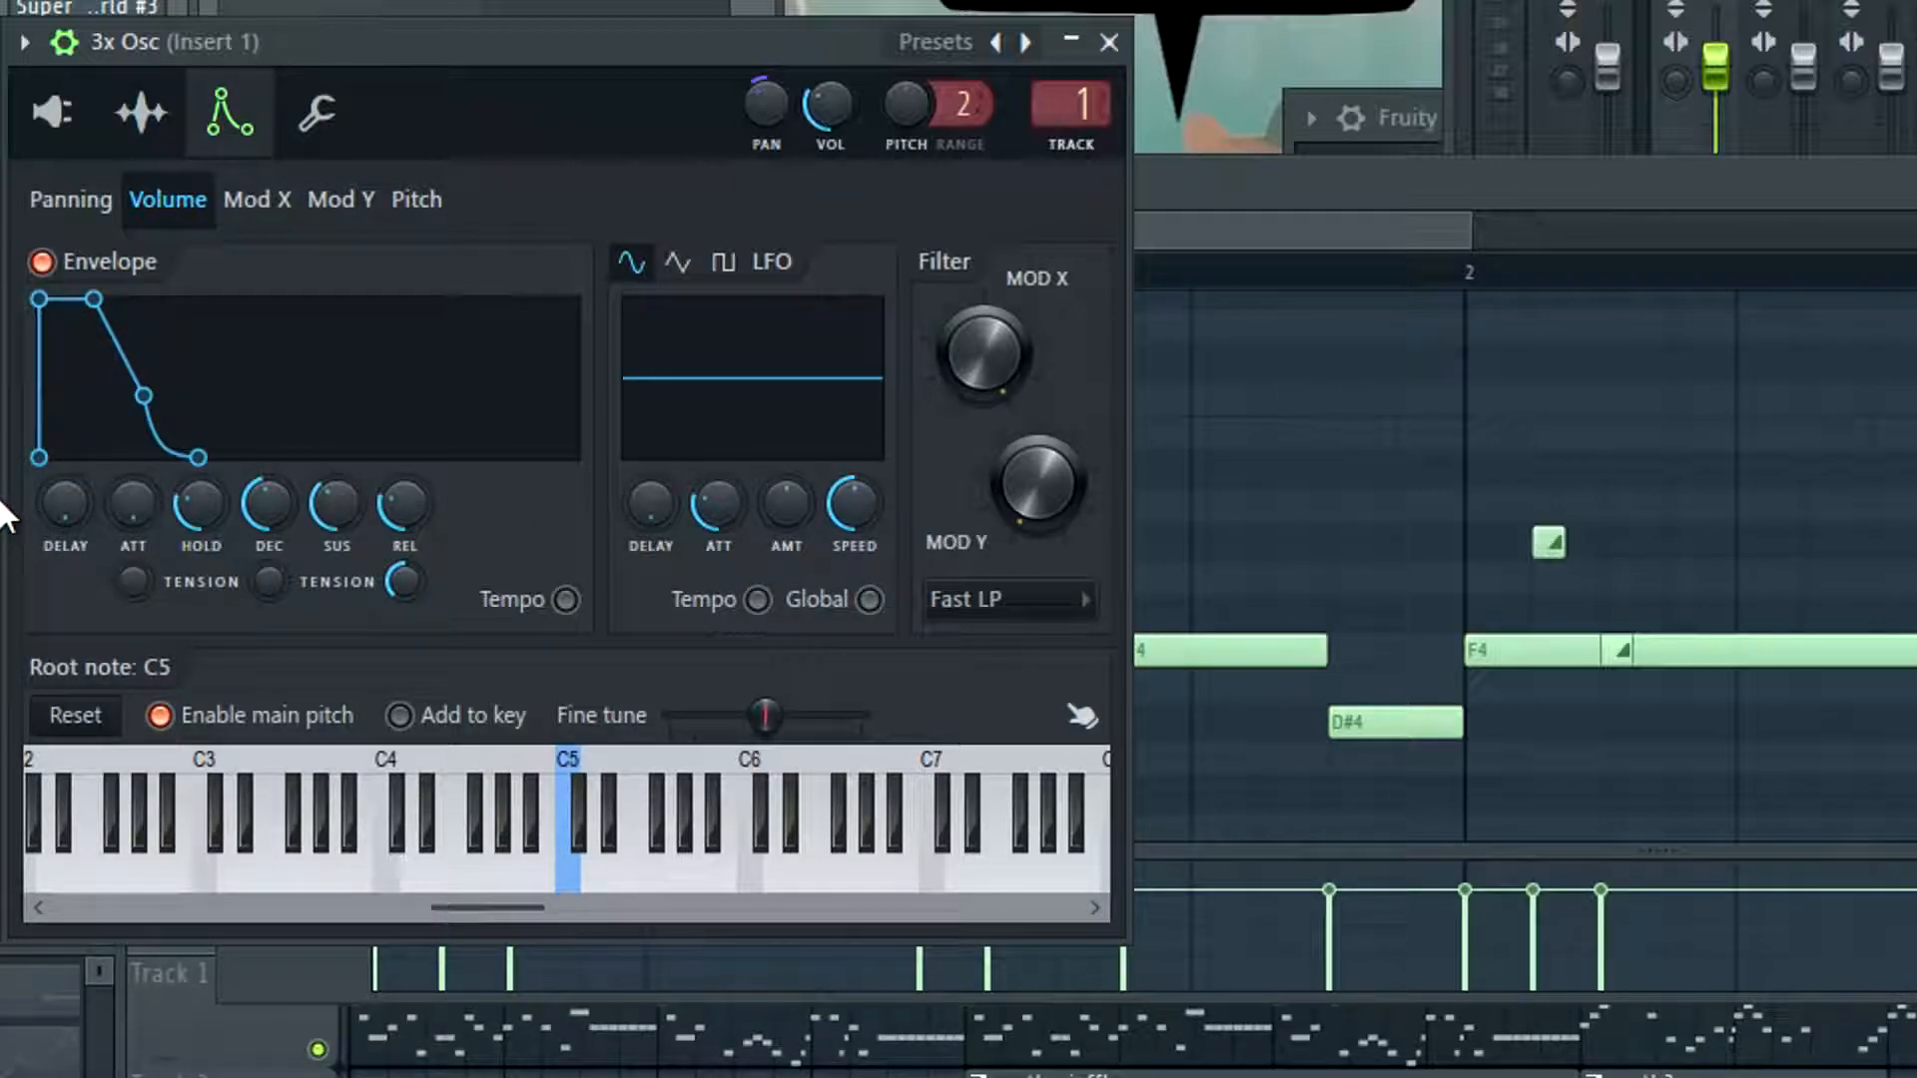
drag(133, 505, 134, 497)
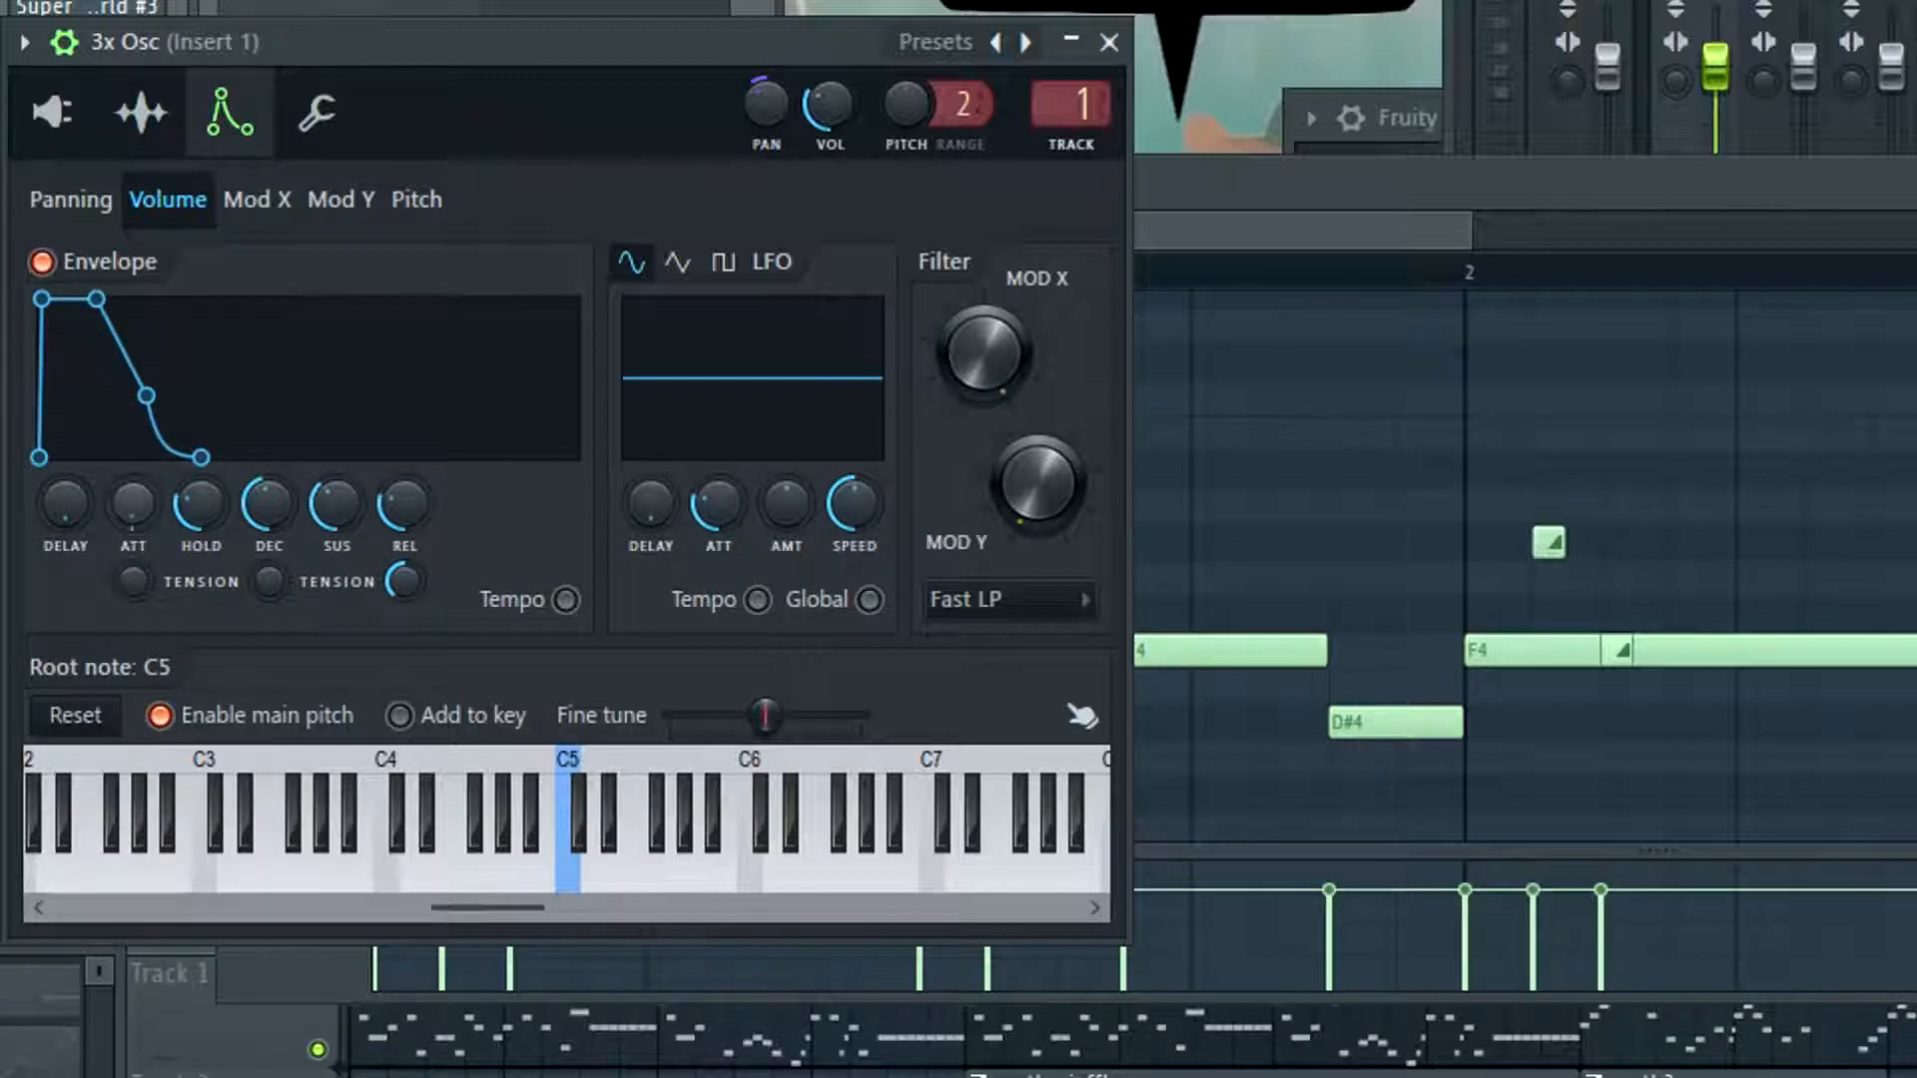
key(space)
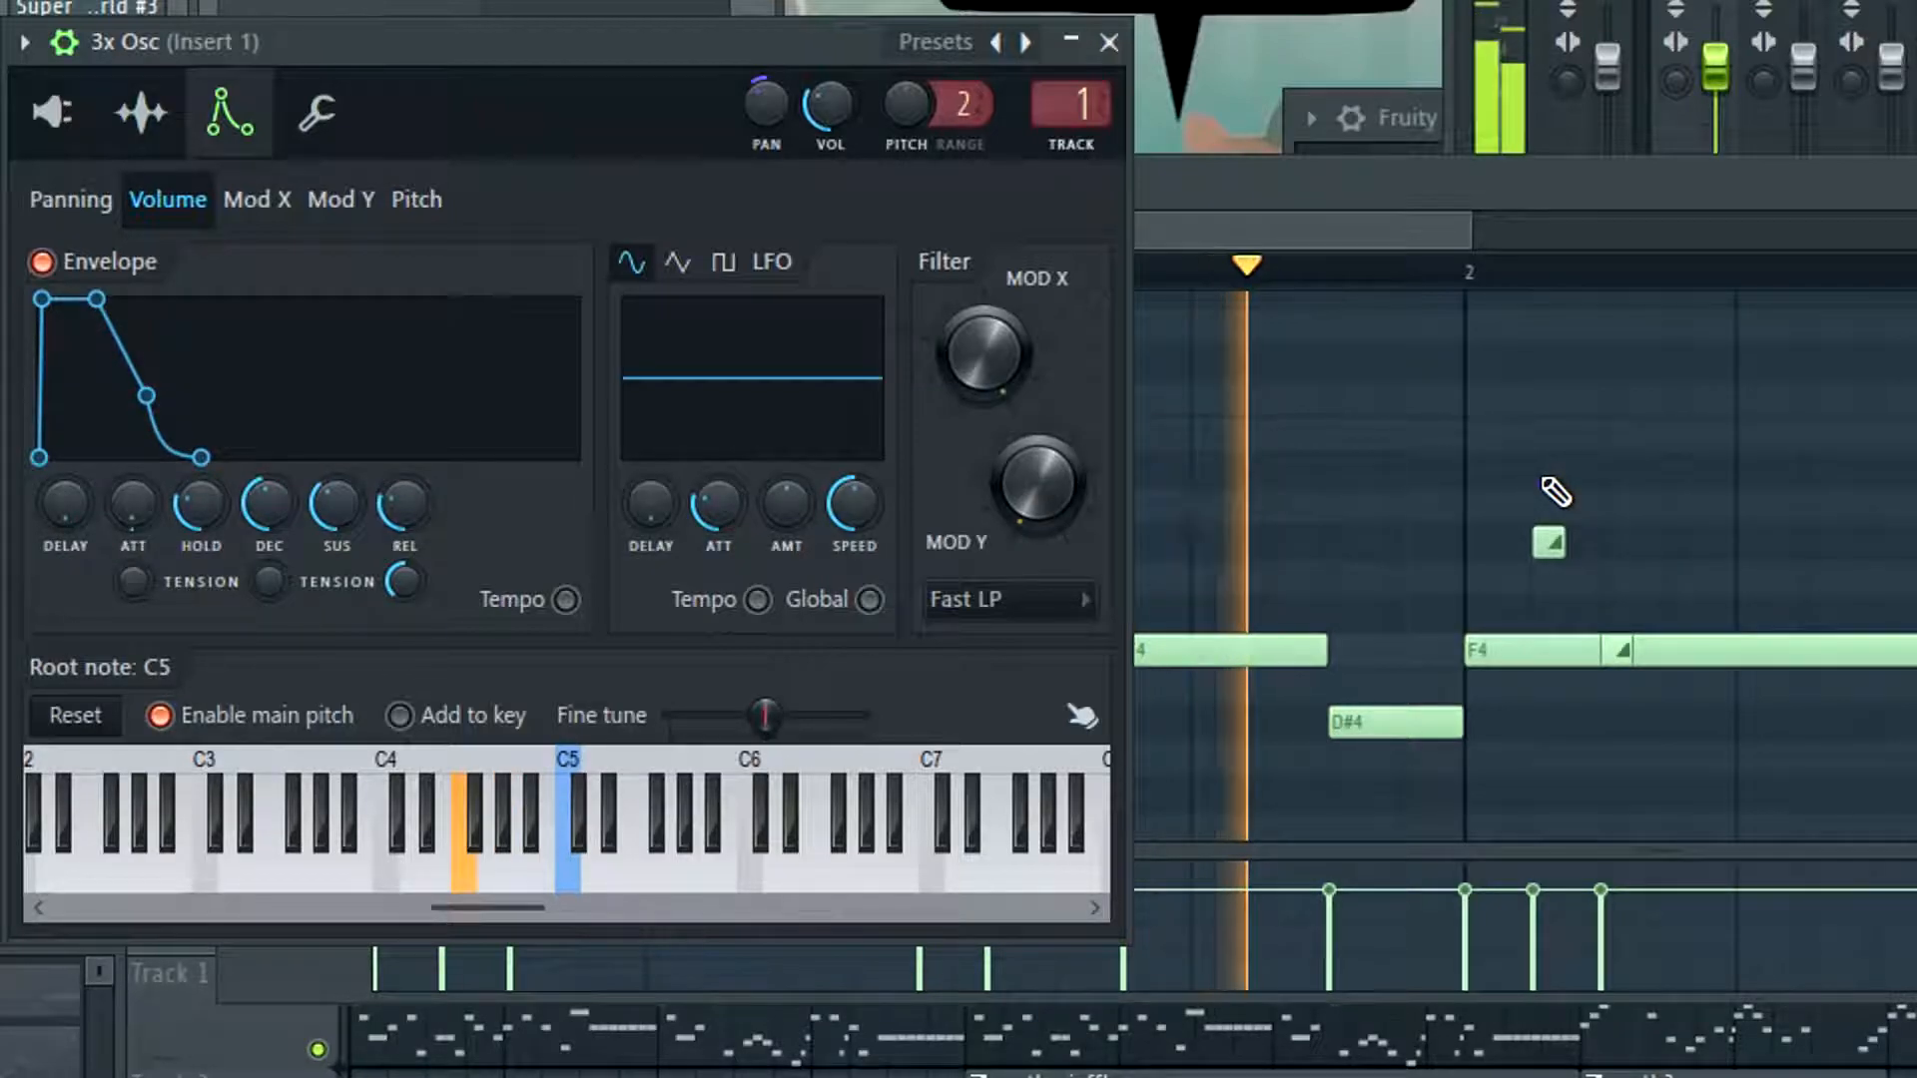
drag(117, 494, 119, 504)
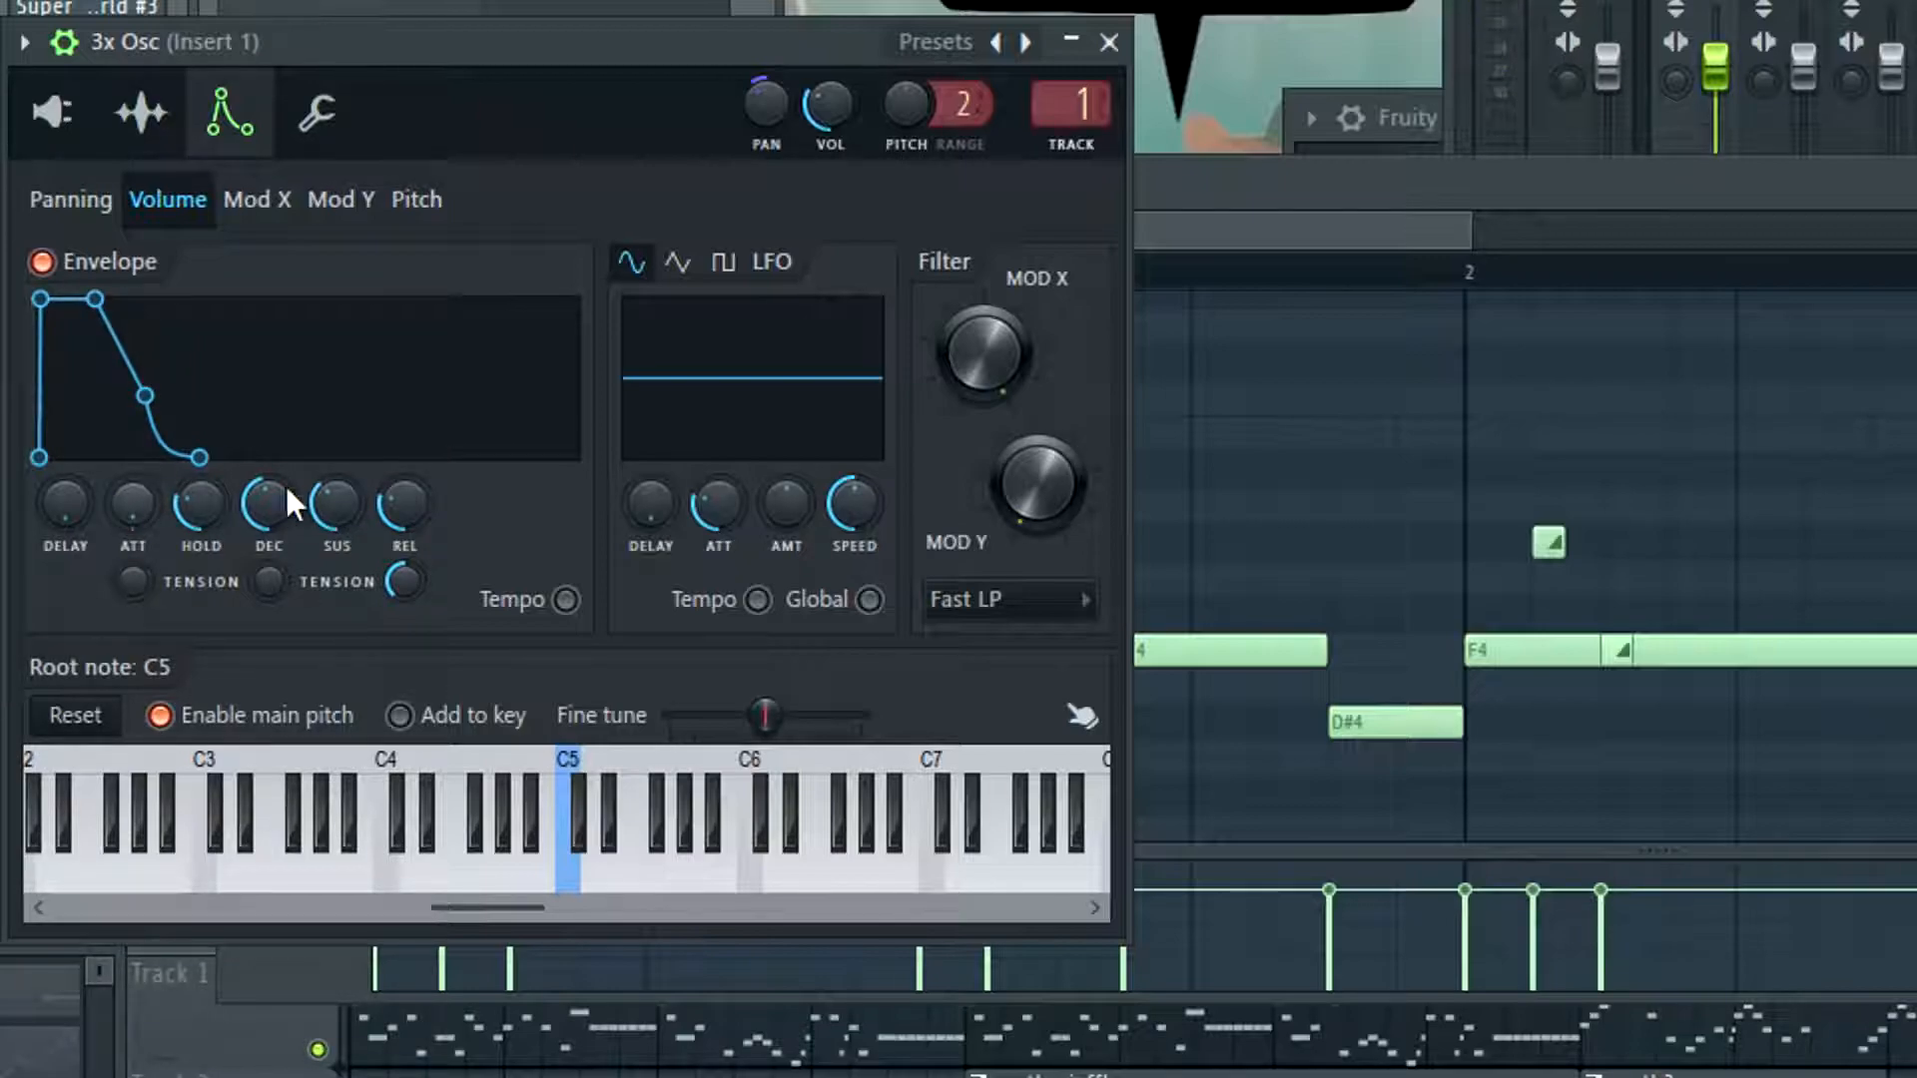
key(space)
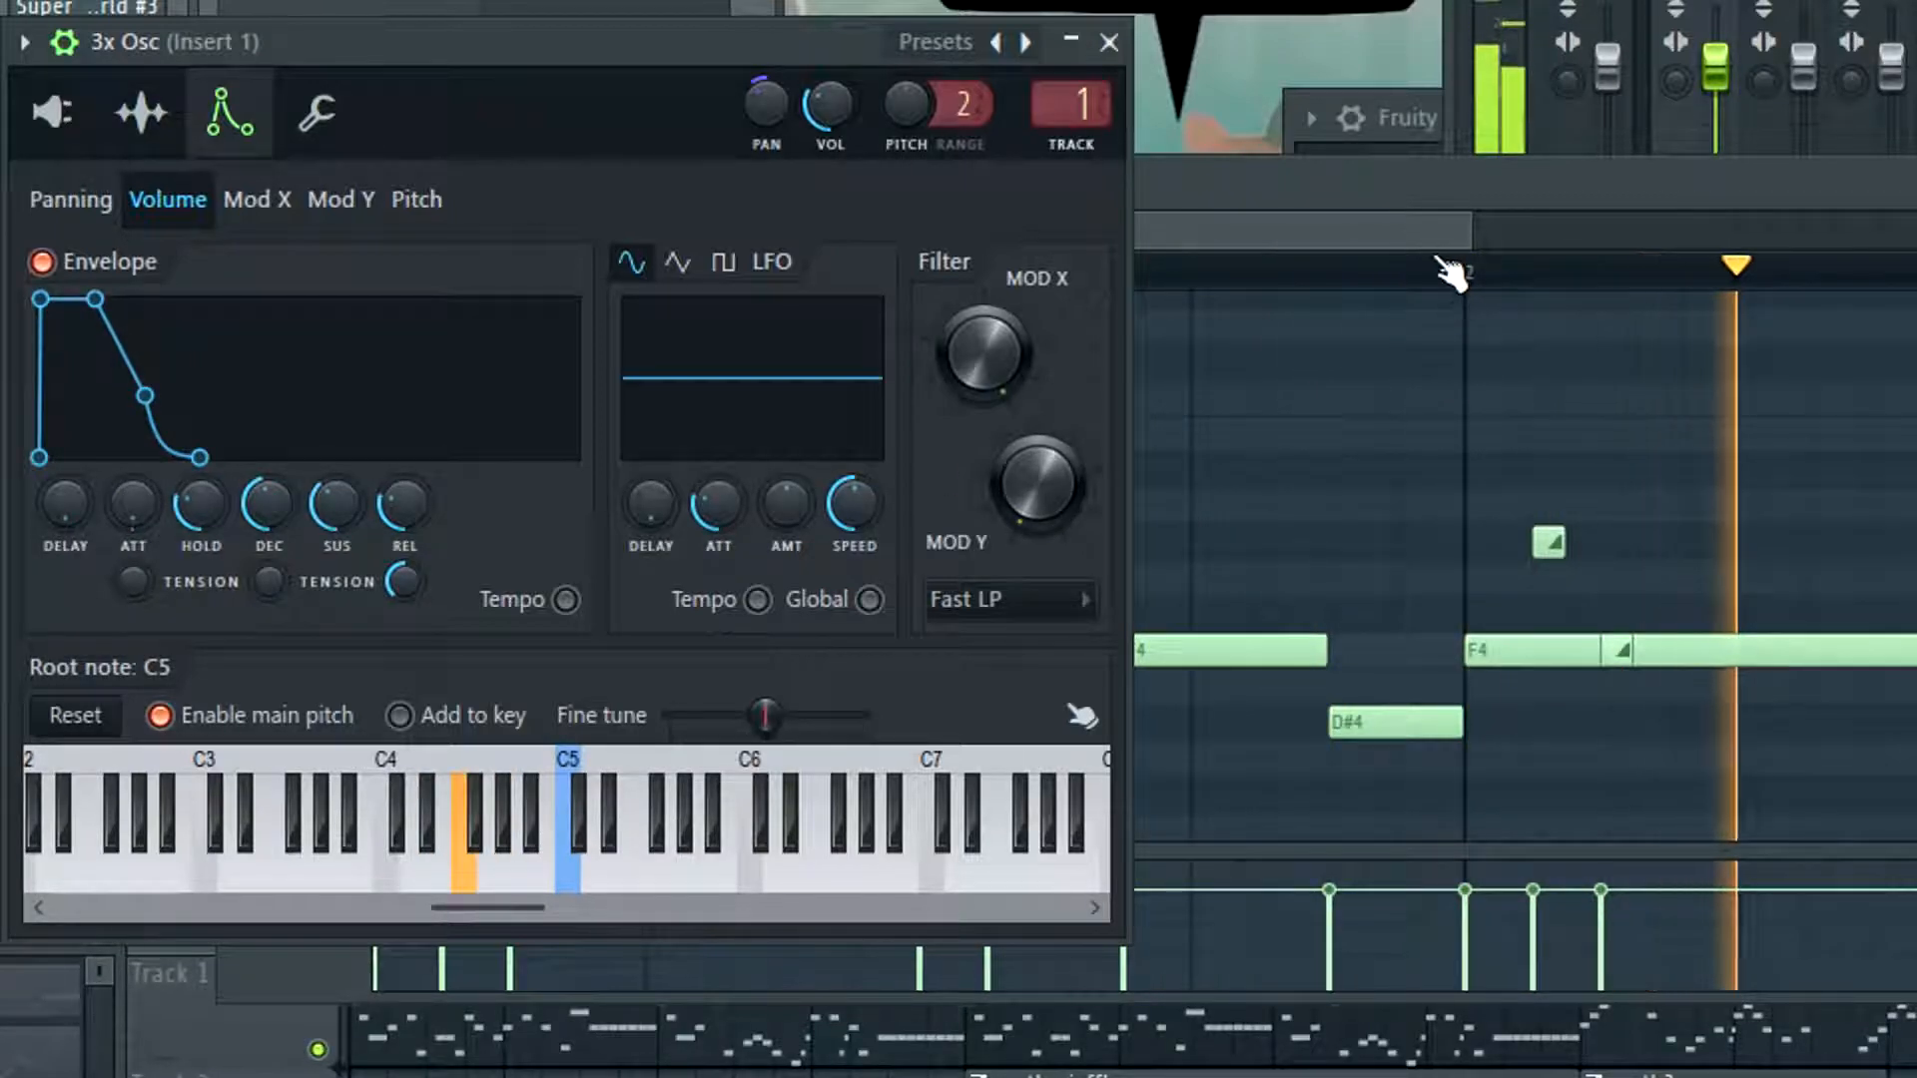
key(space)
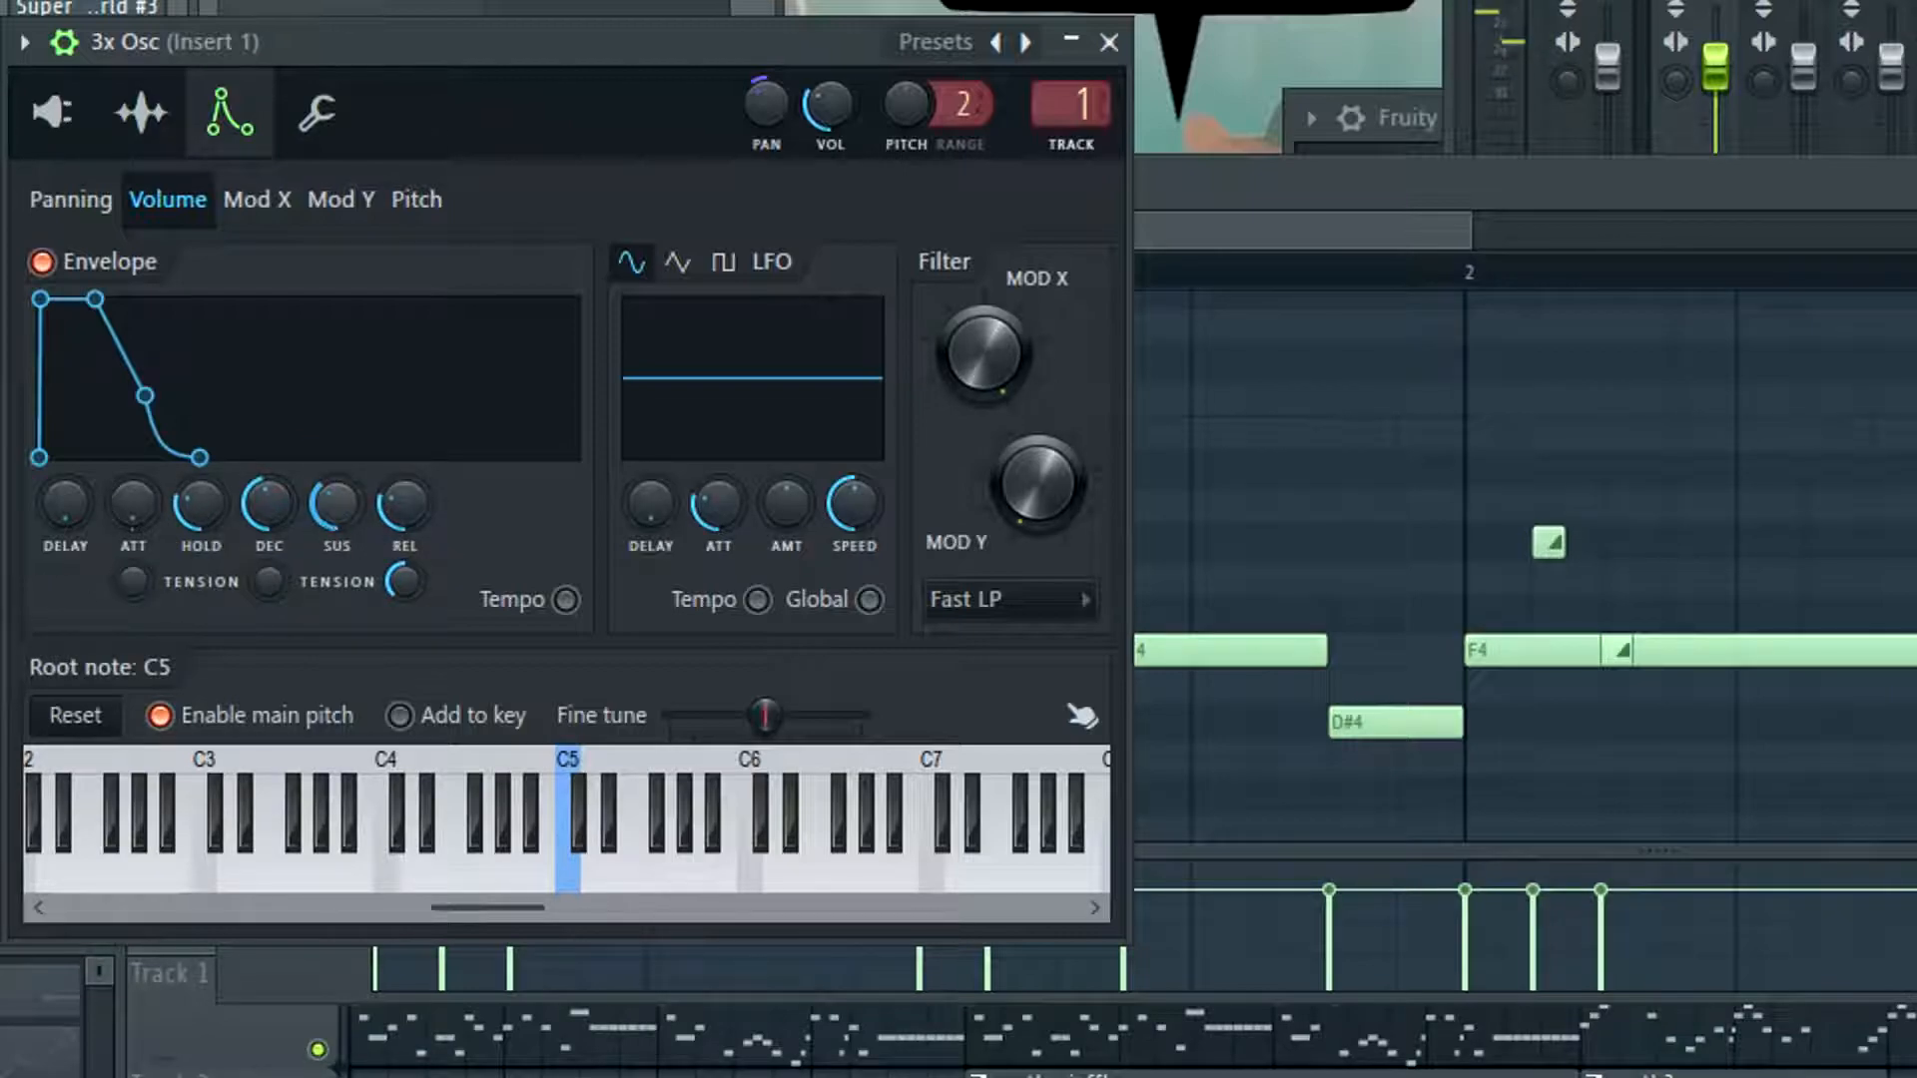
Raise the volume envelope's sustain to maximum, cut its release to zero, and play the melody
drag(337, 505, 336, 539)
drag(415, 487, 415, 539)
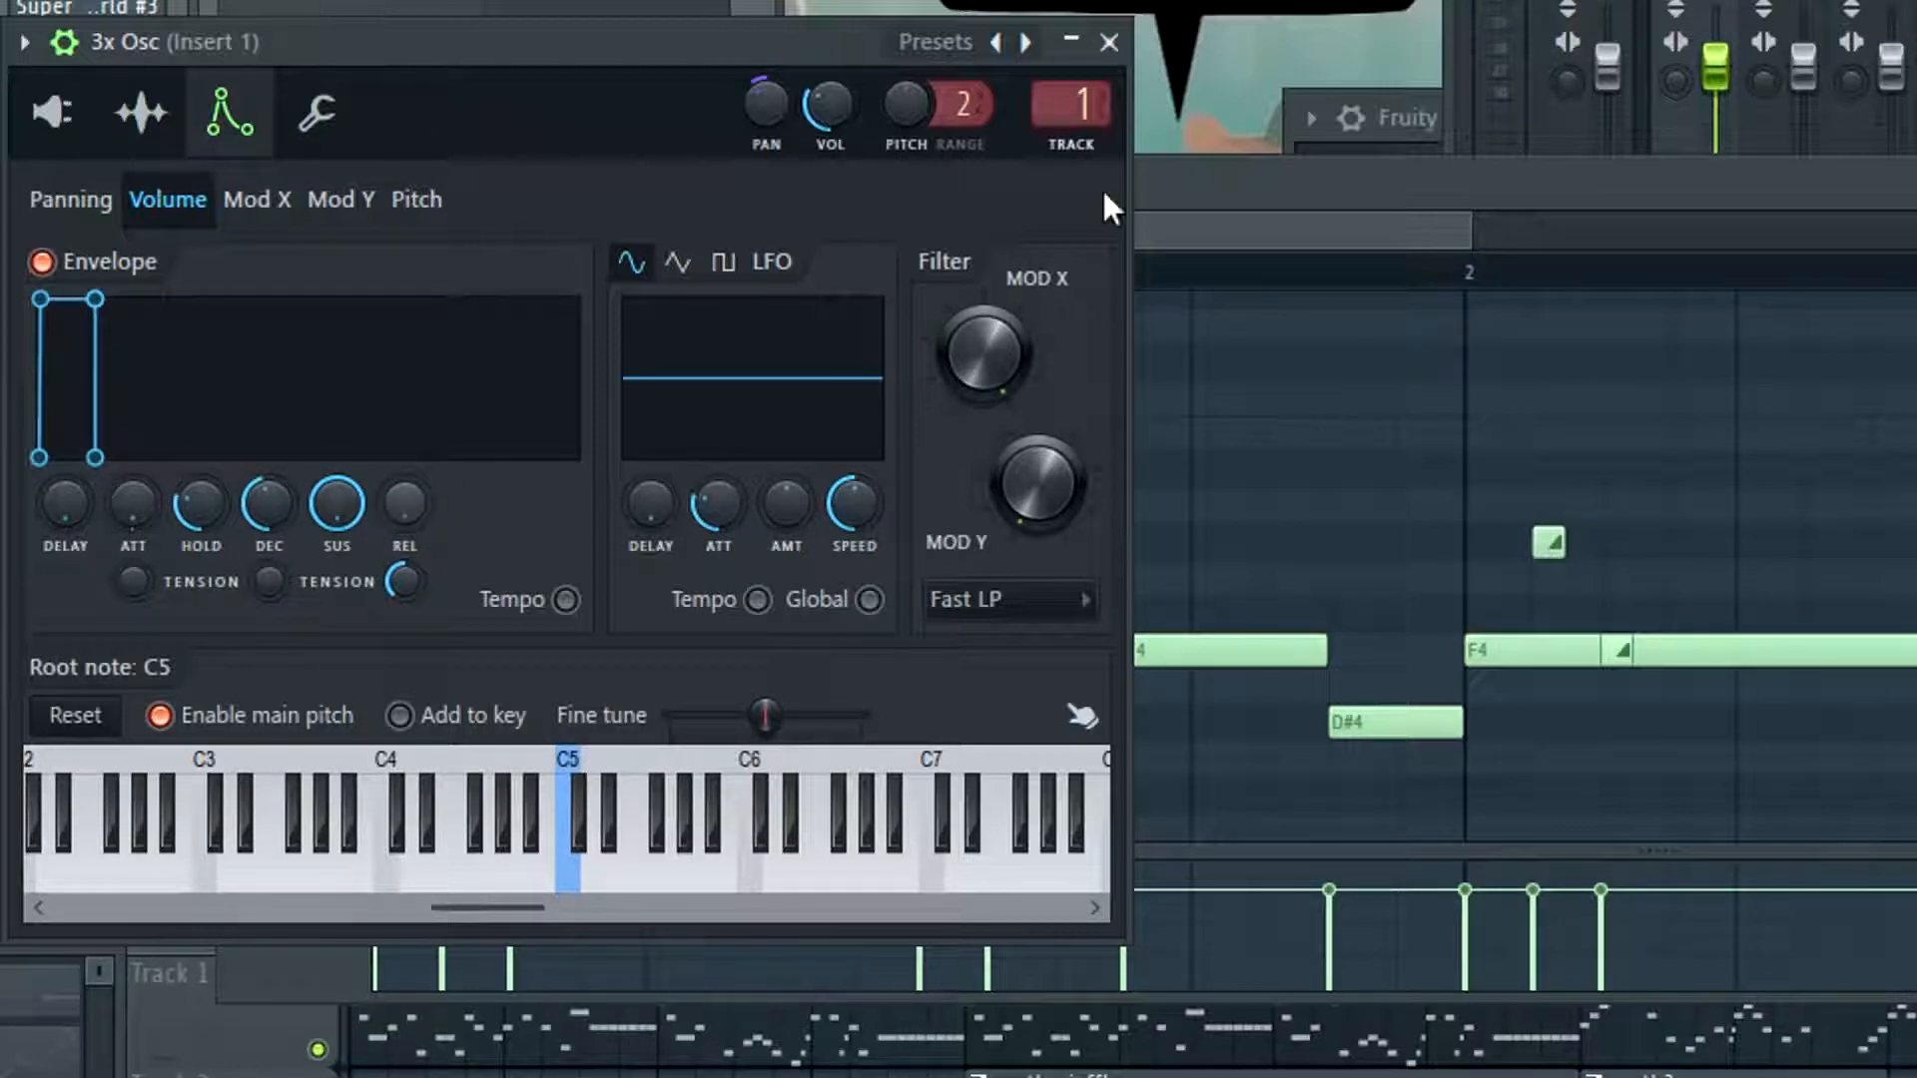
key(space)
key(space)
key(space)
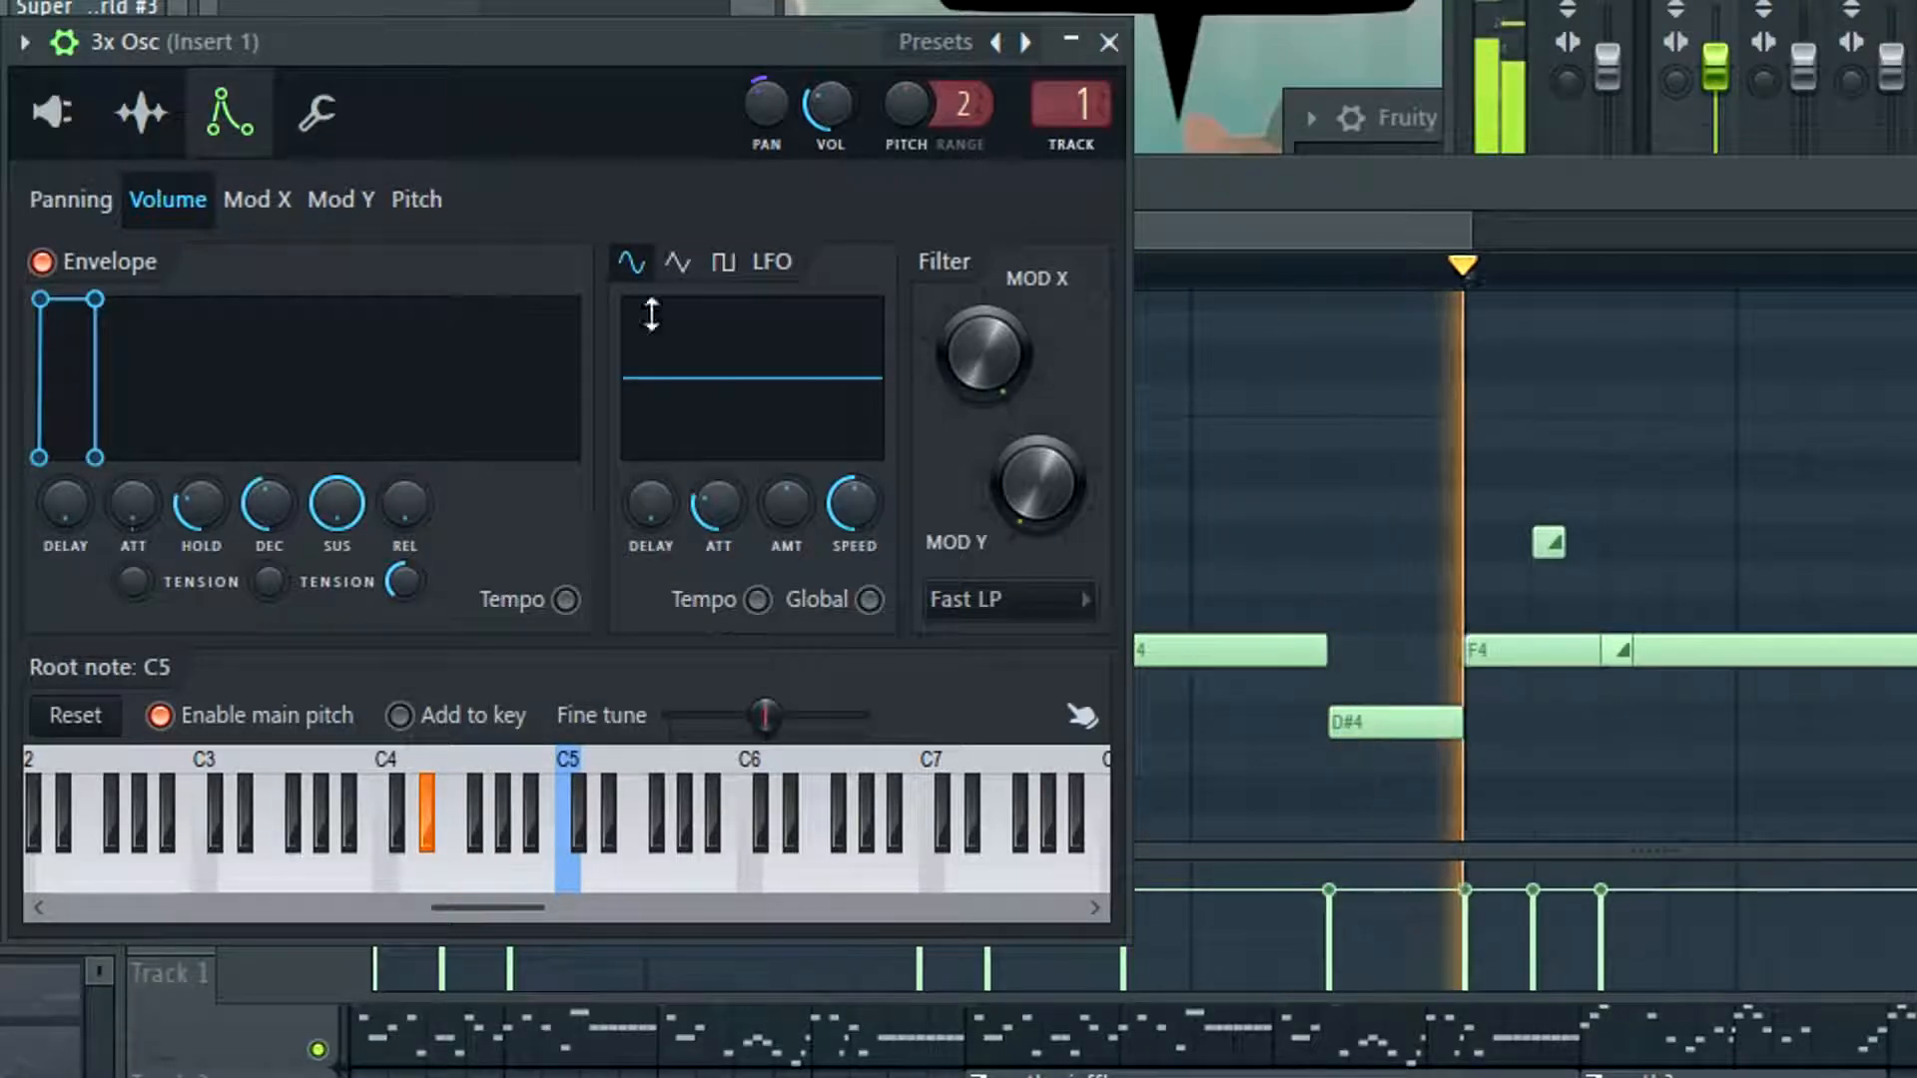
key(space)
Bring the piano roll forward to view the lower notes and replay the melody with the reshaped envelope
right_click(1350, 437)
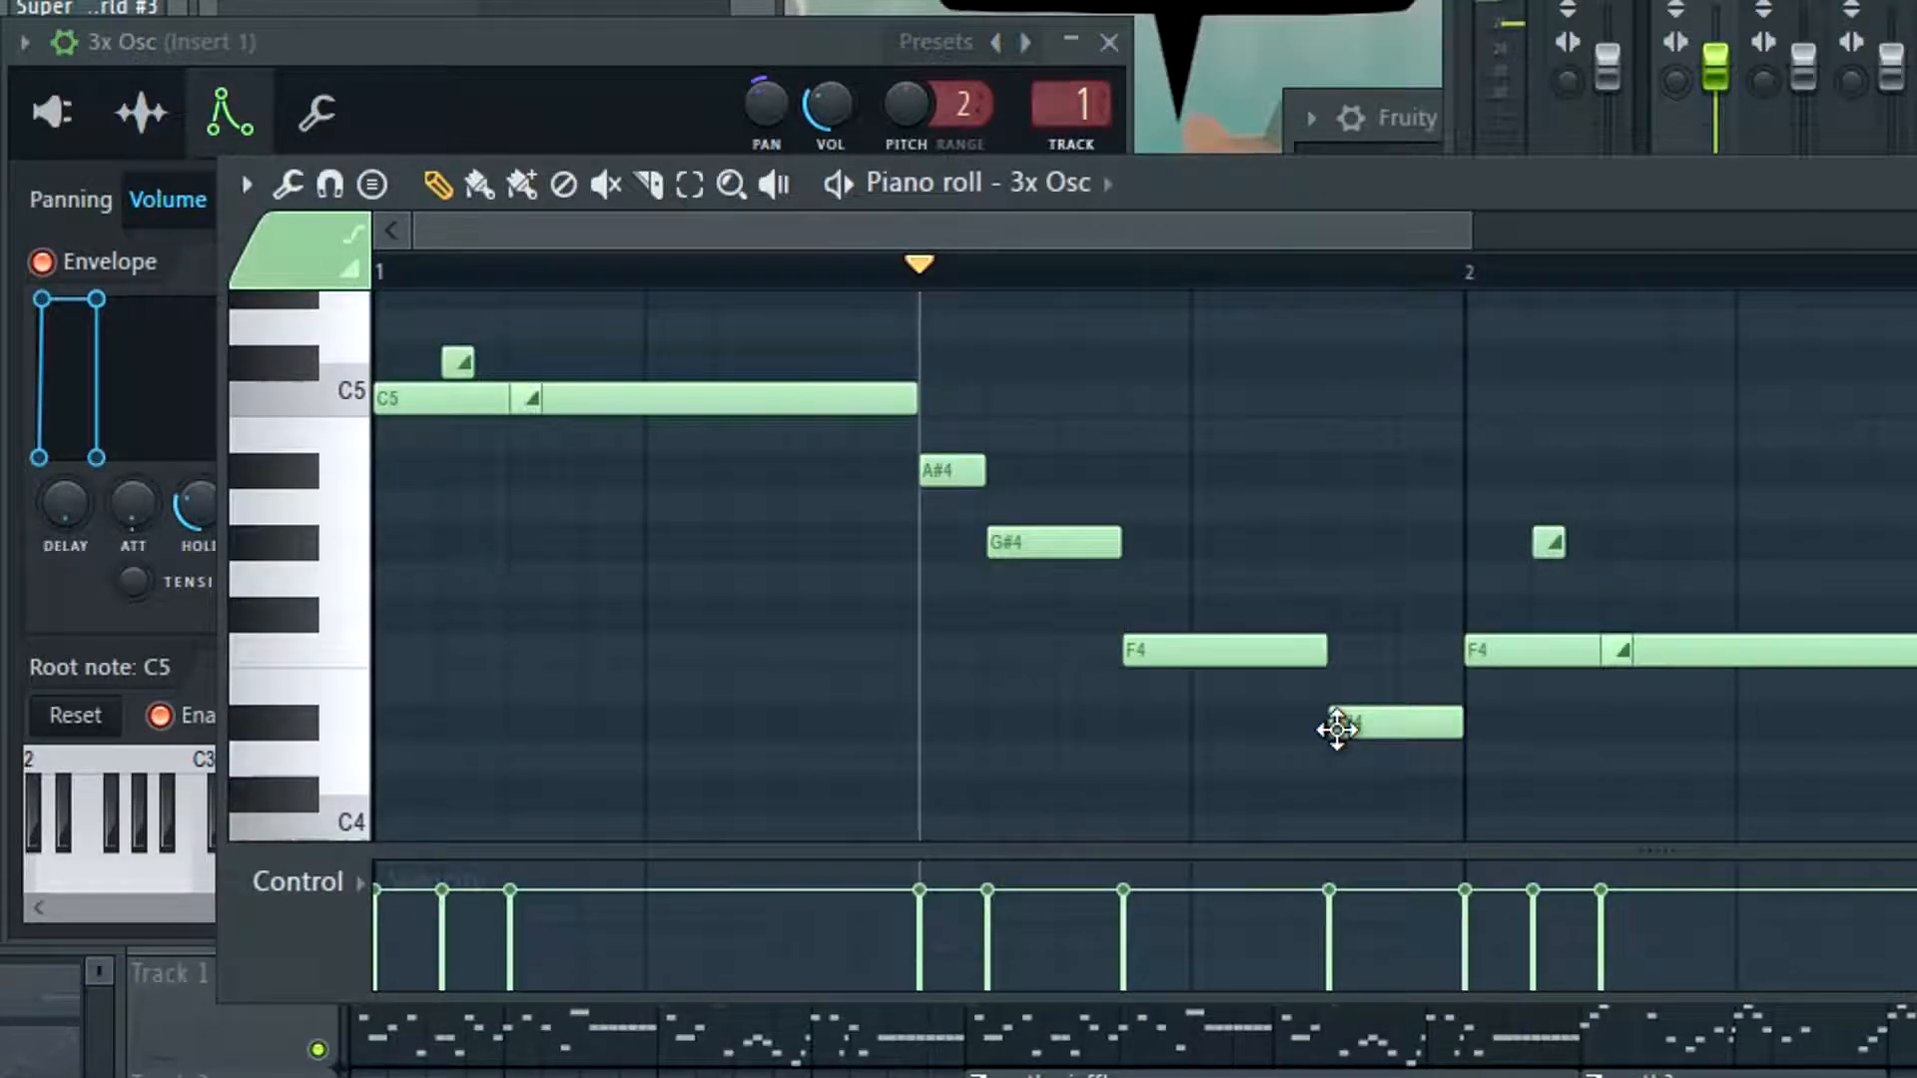
scroll(1397, 689, down, 1)
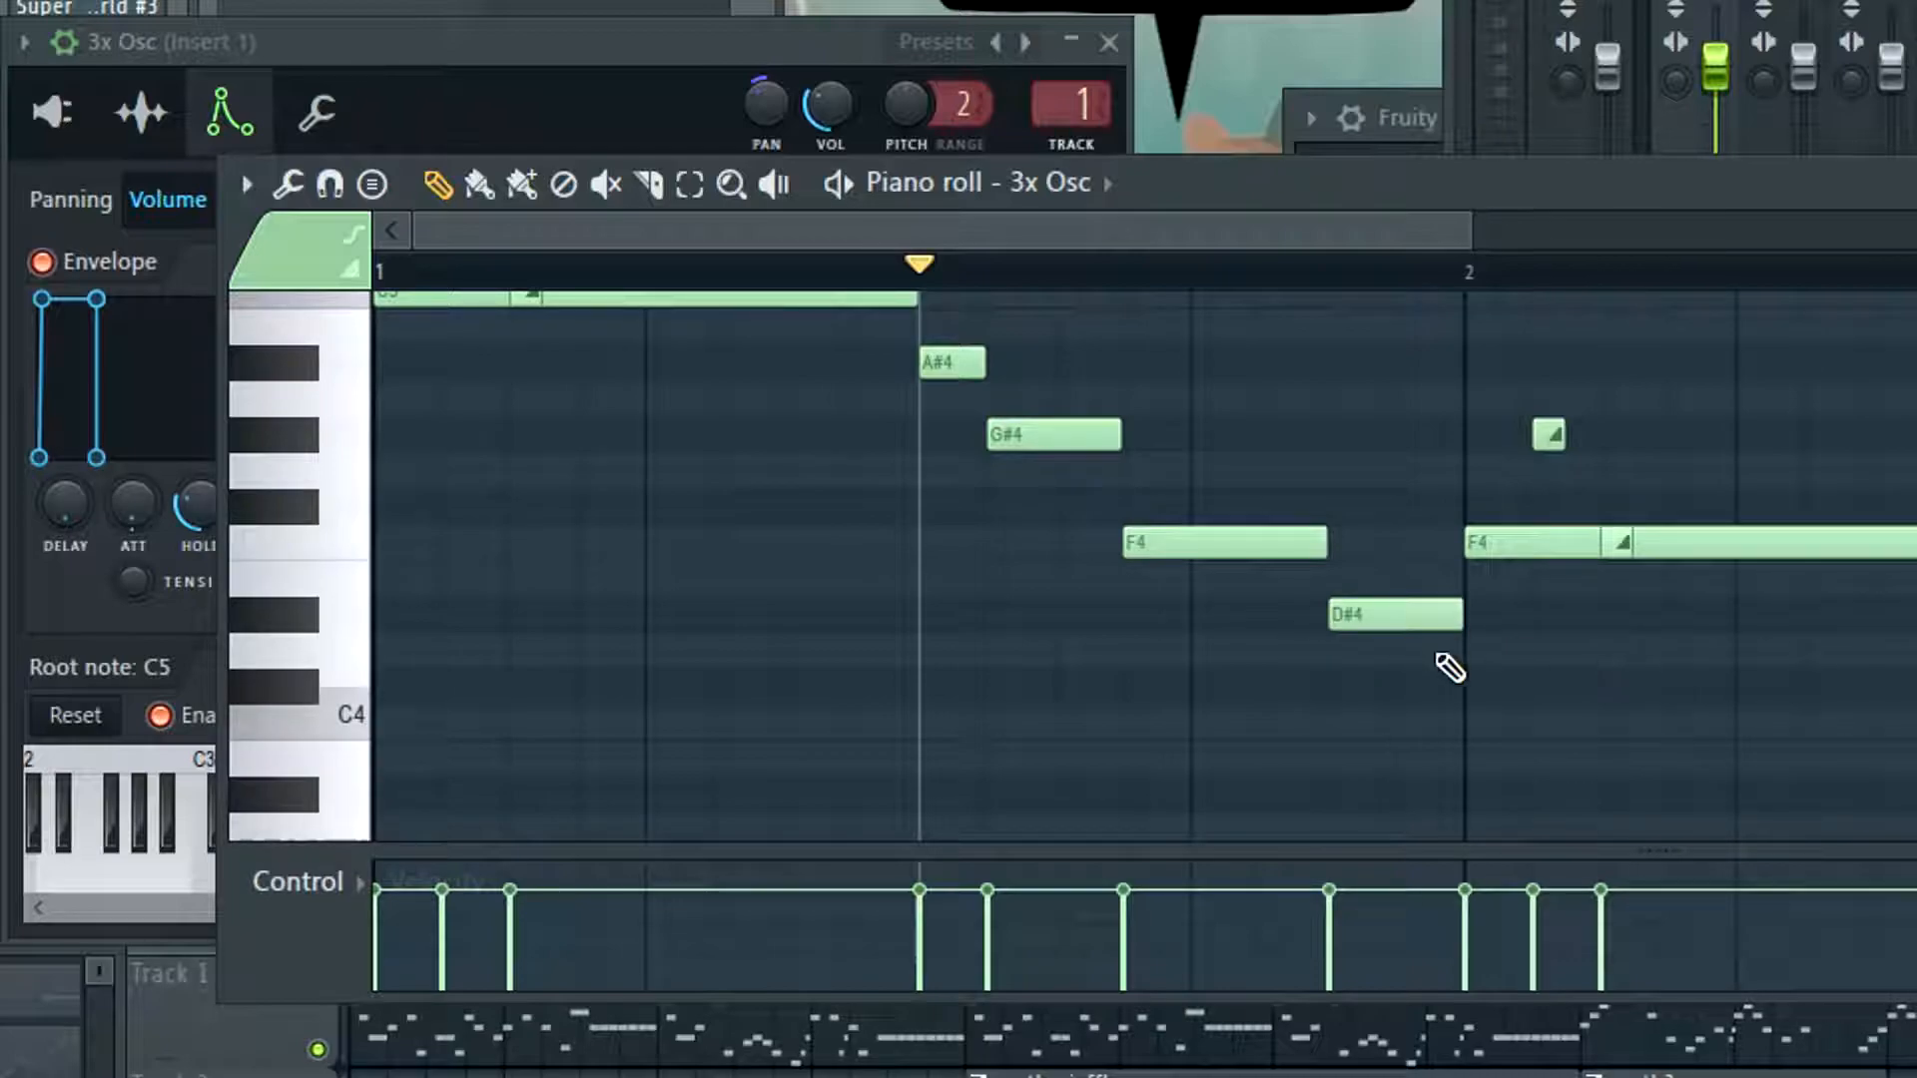
click(1403, 626)
key(space)
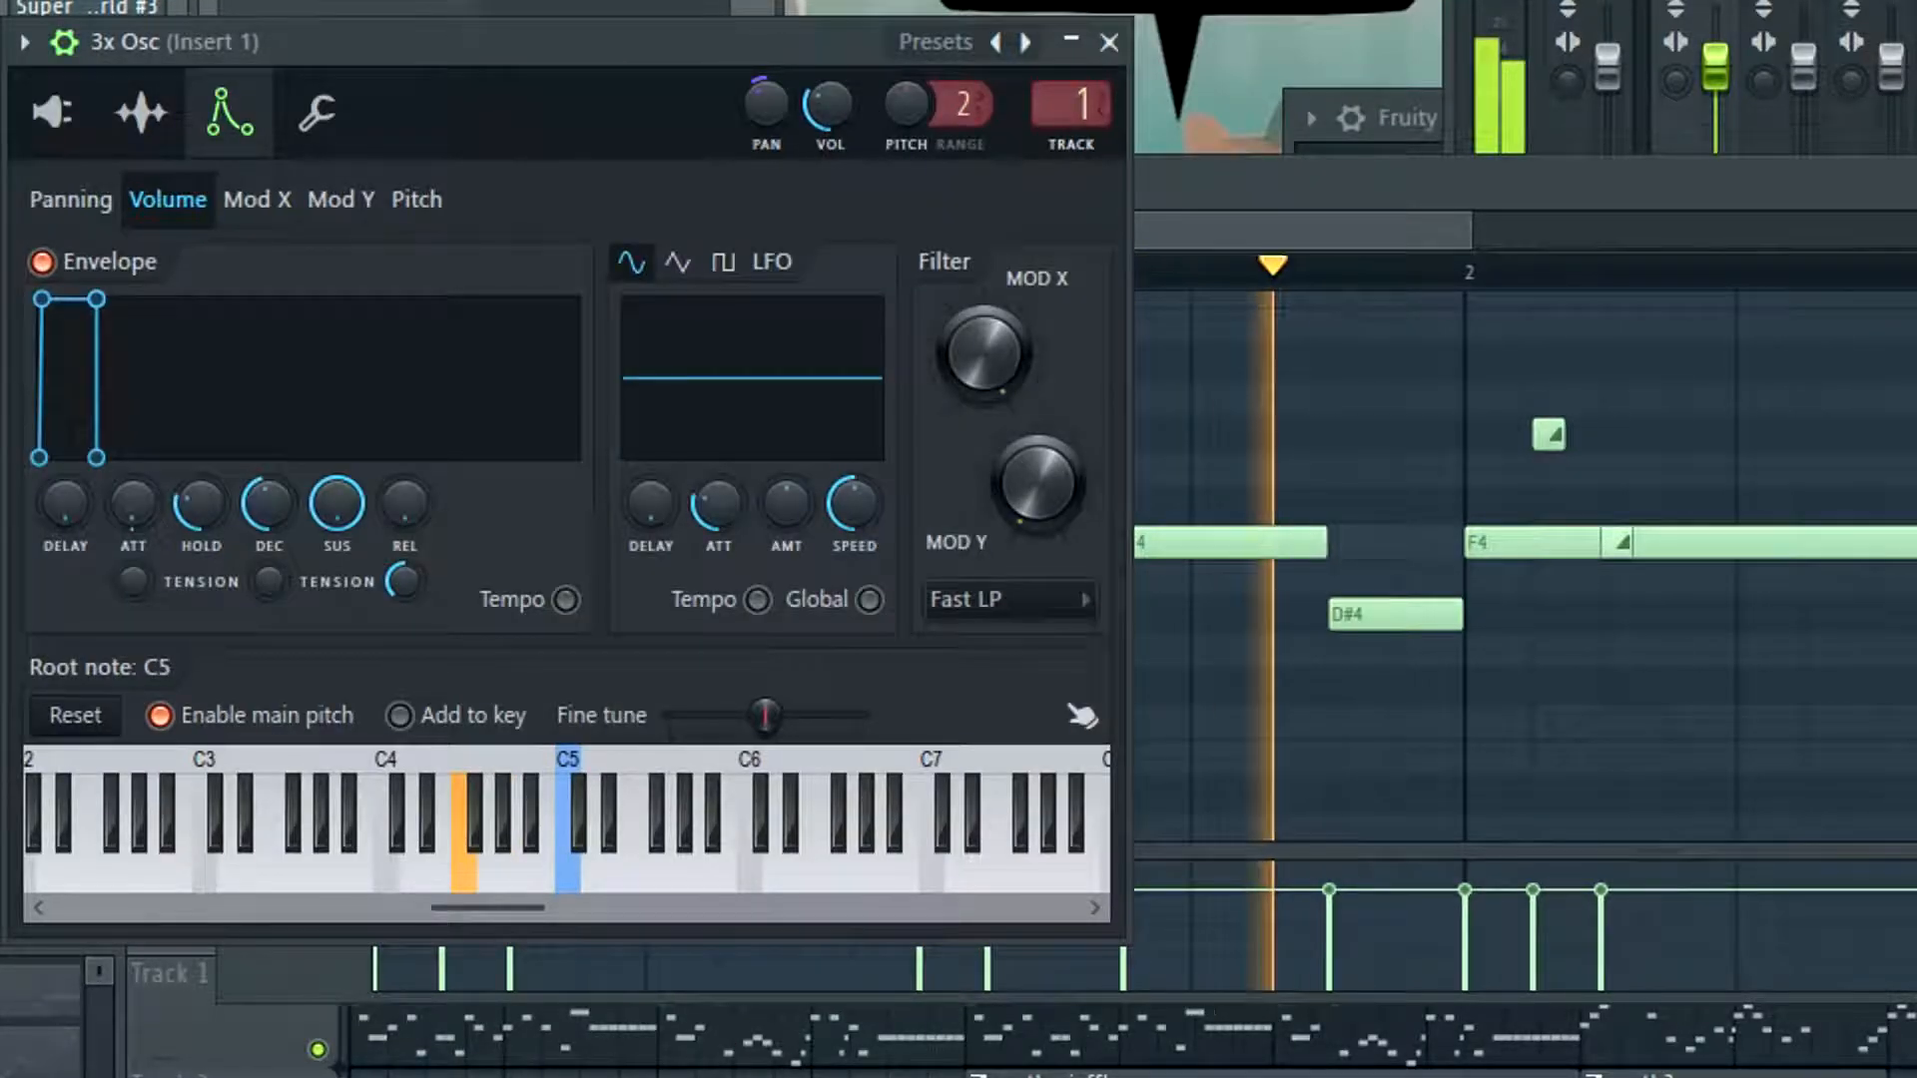
key(space)
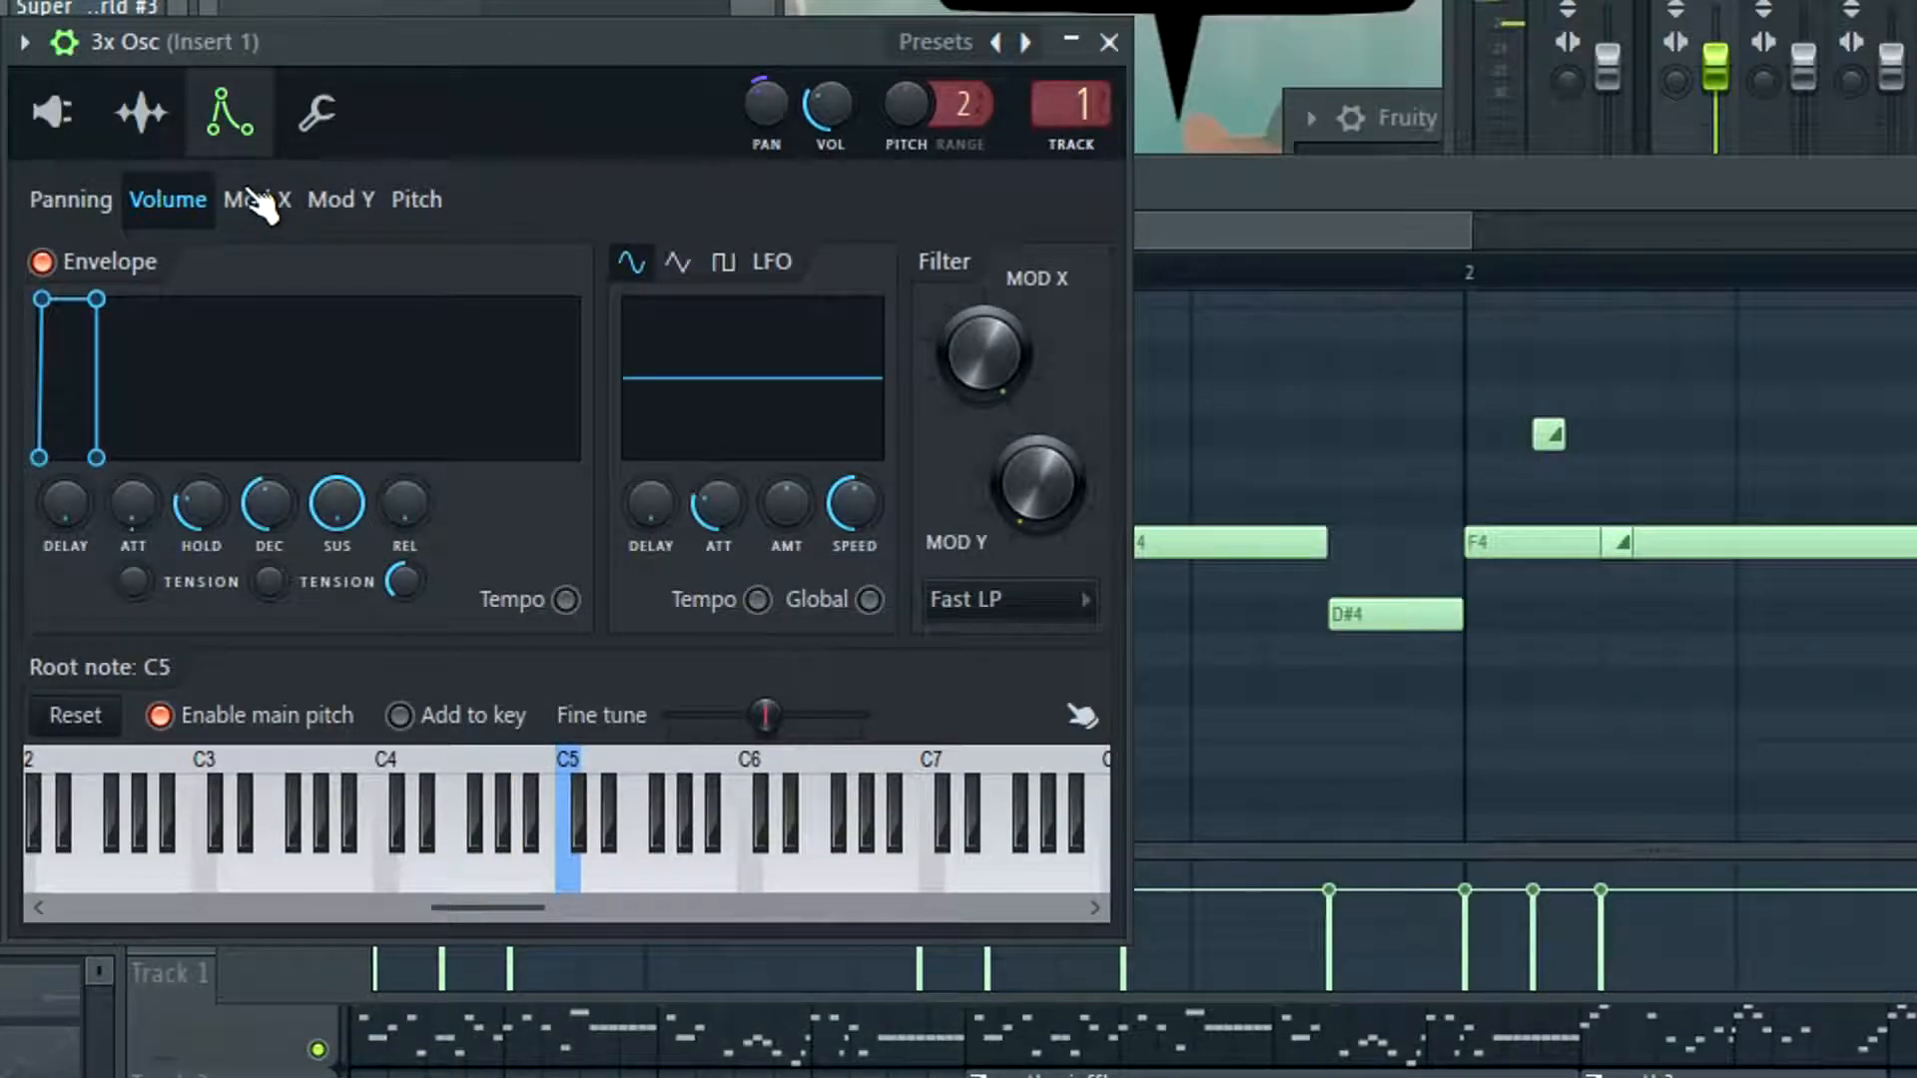
Look through the 3x Osc sample settings and oscillator pages
click(141, 112)
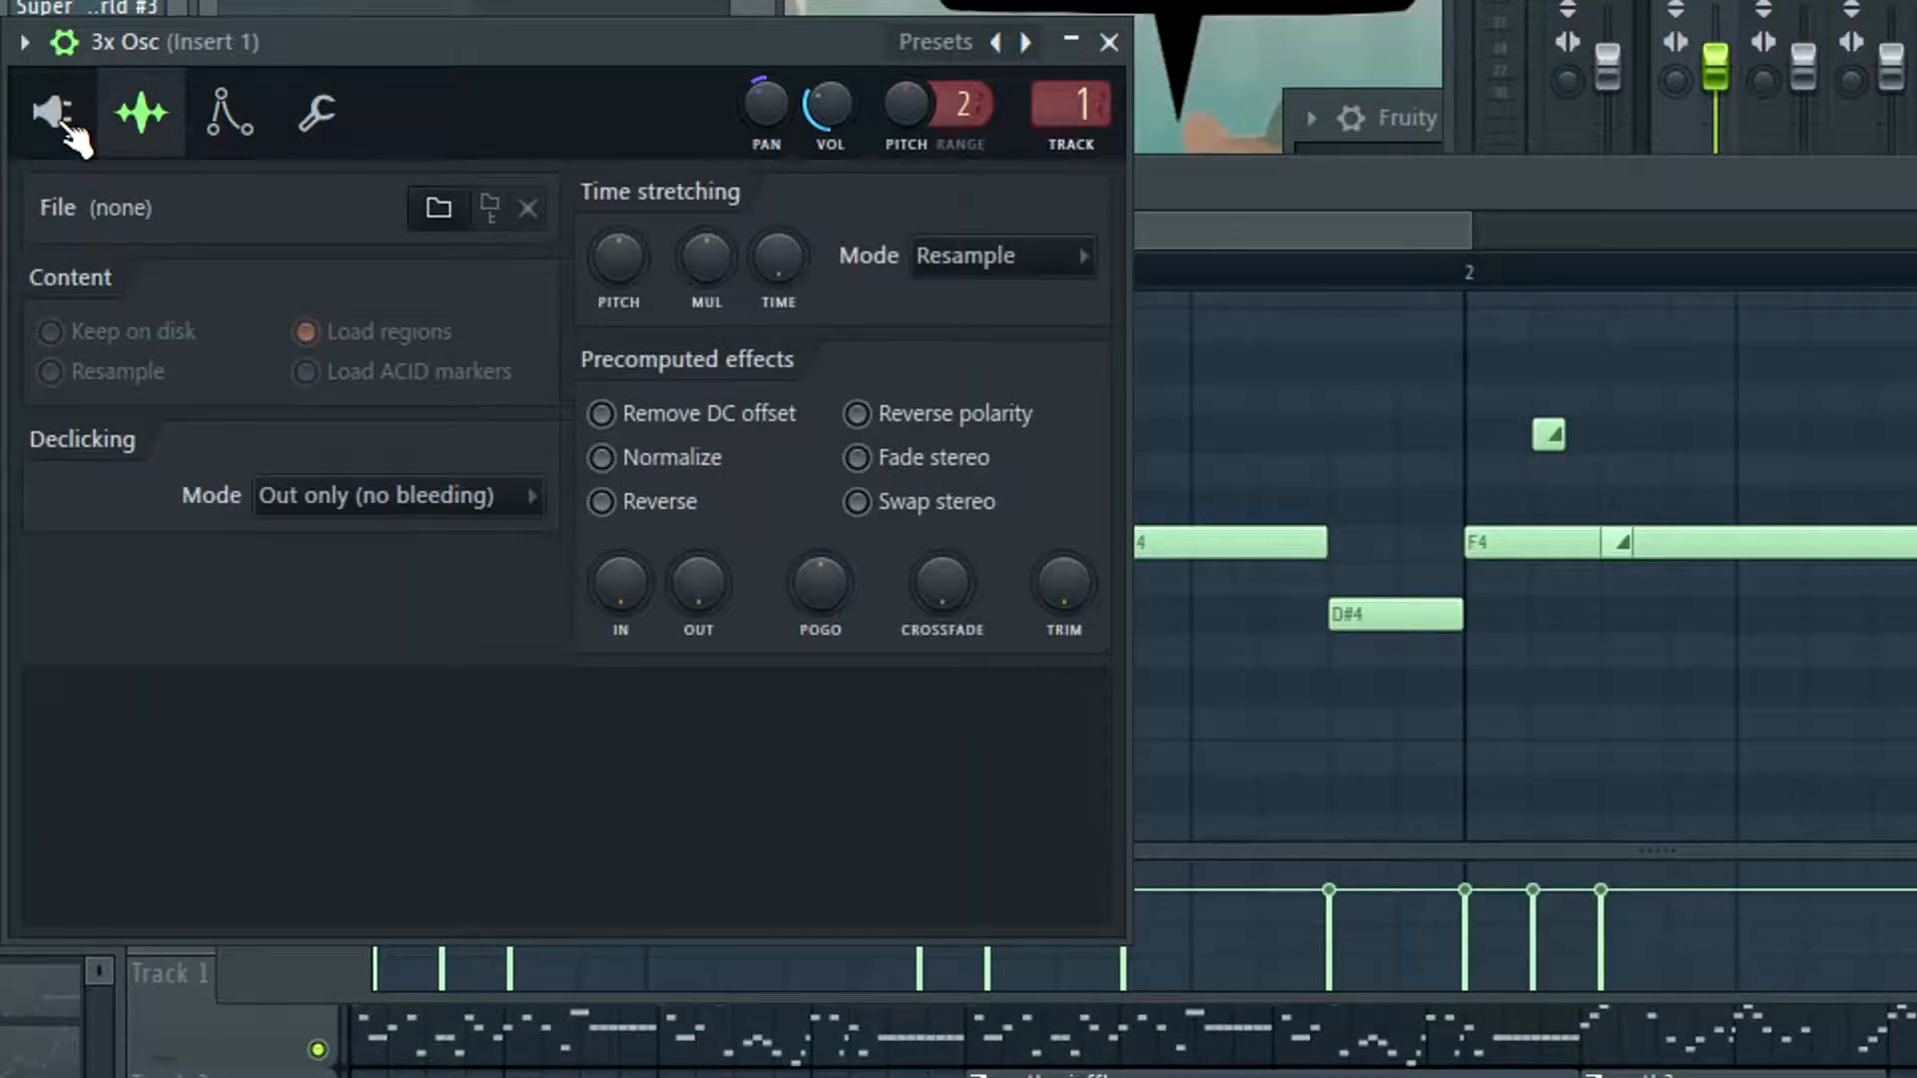
click(52, 112)
scroll(1019, 657, down, 10)
key(space)
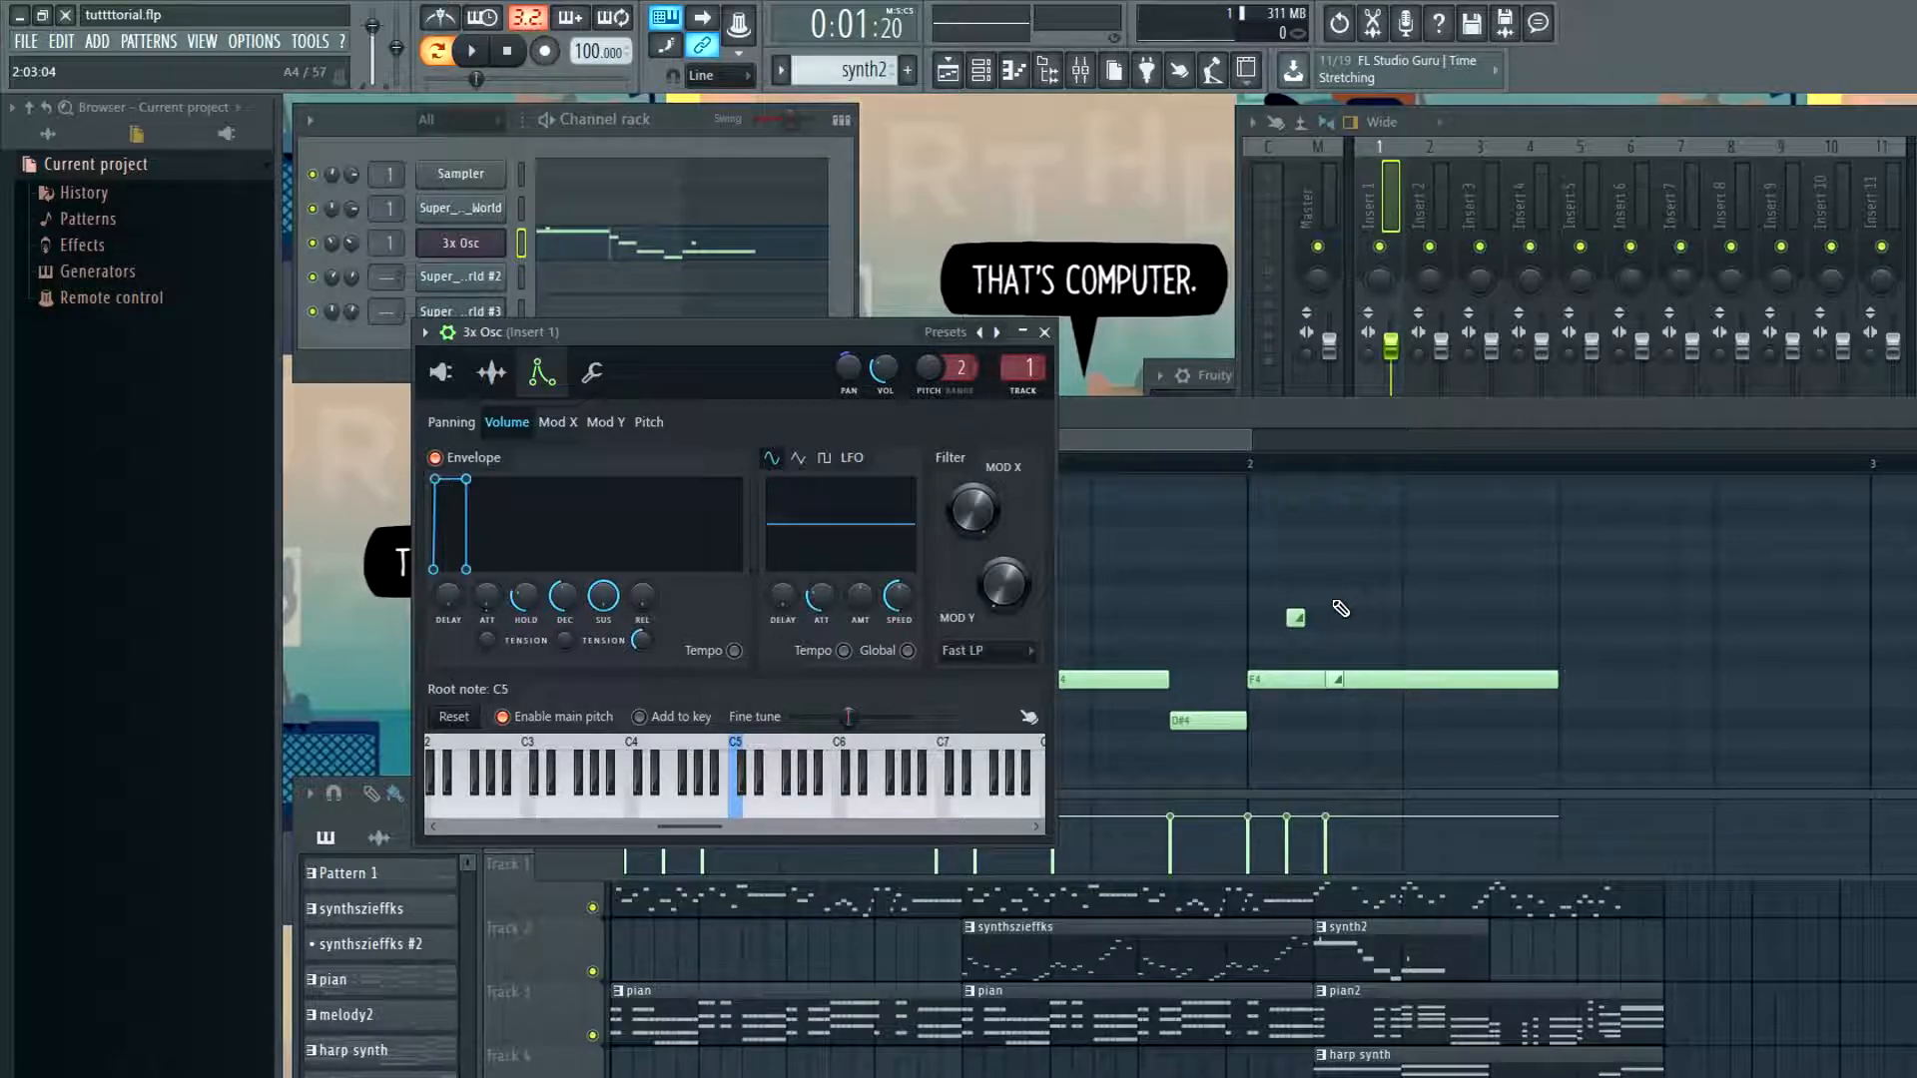
Return to the 3x Osc piano roll and play the phrase from the middle of bar 1
click(1195, 453)
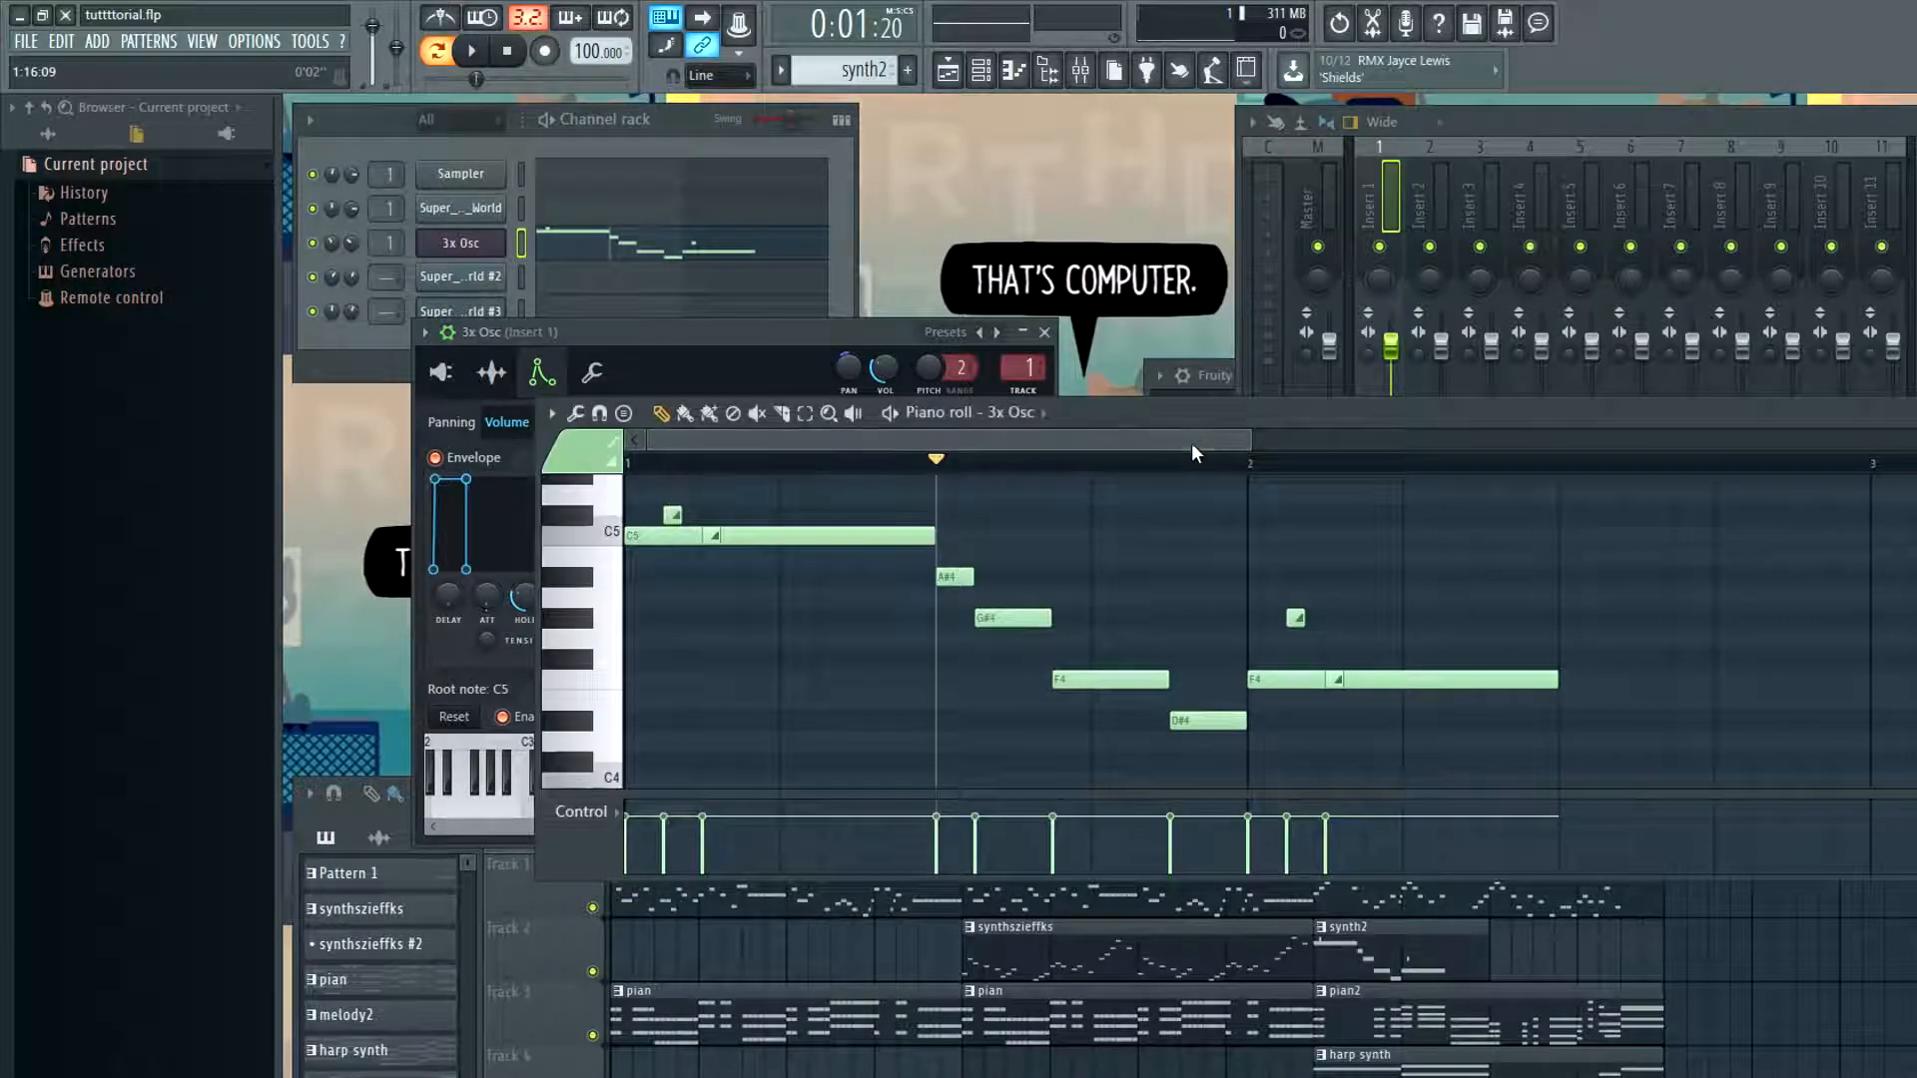
scroll(1128, 599, down, 2)
scroll(1127, 599, up, 3)
scroll(1128, 599, down, 1)
click(649, 335)
click(1153, 448)
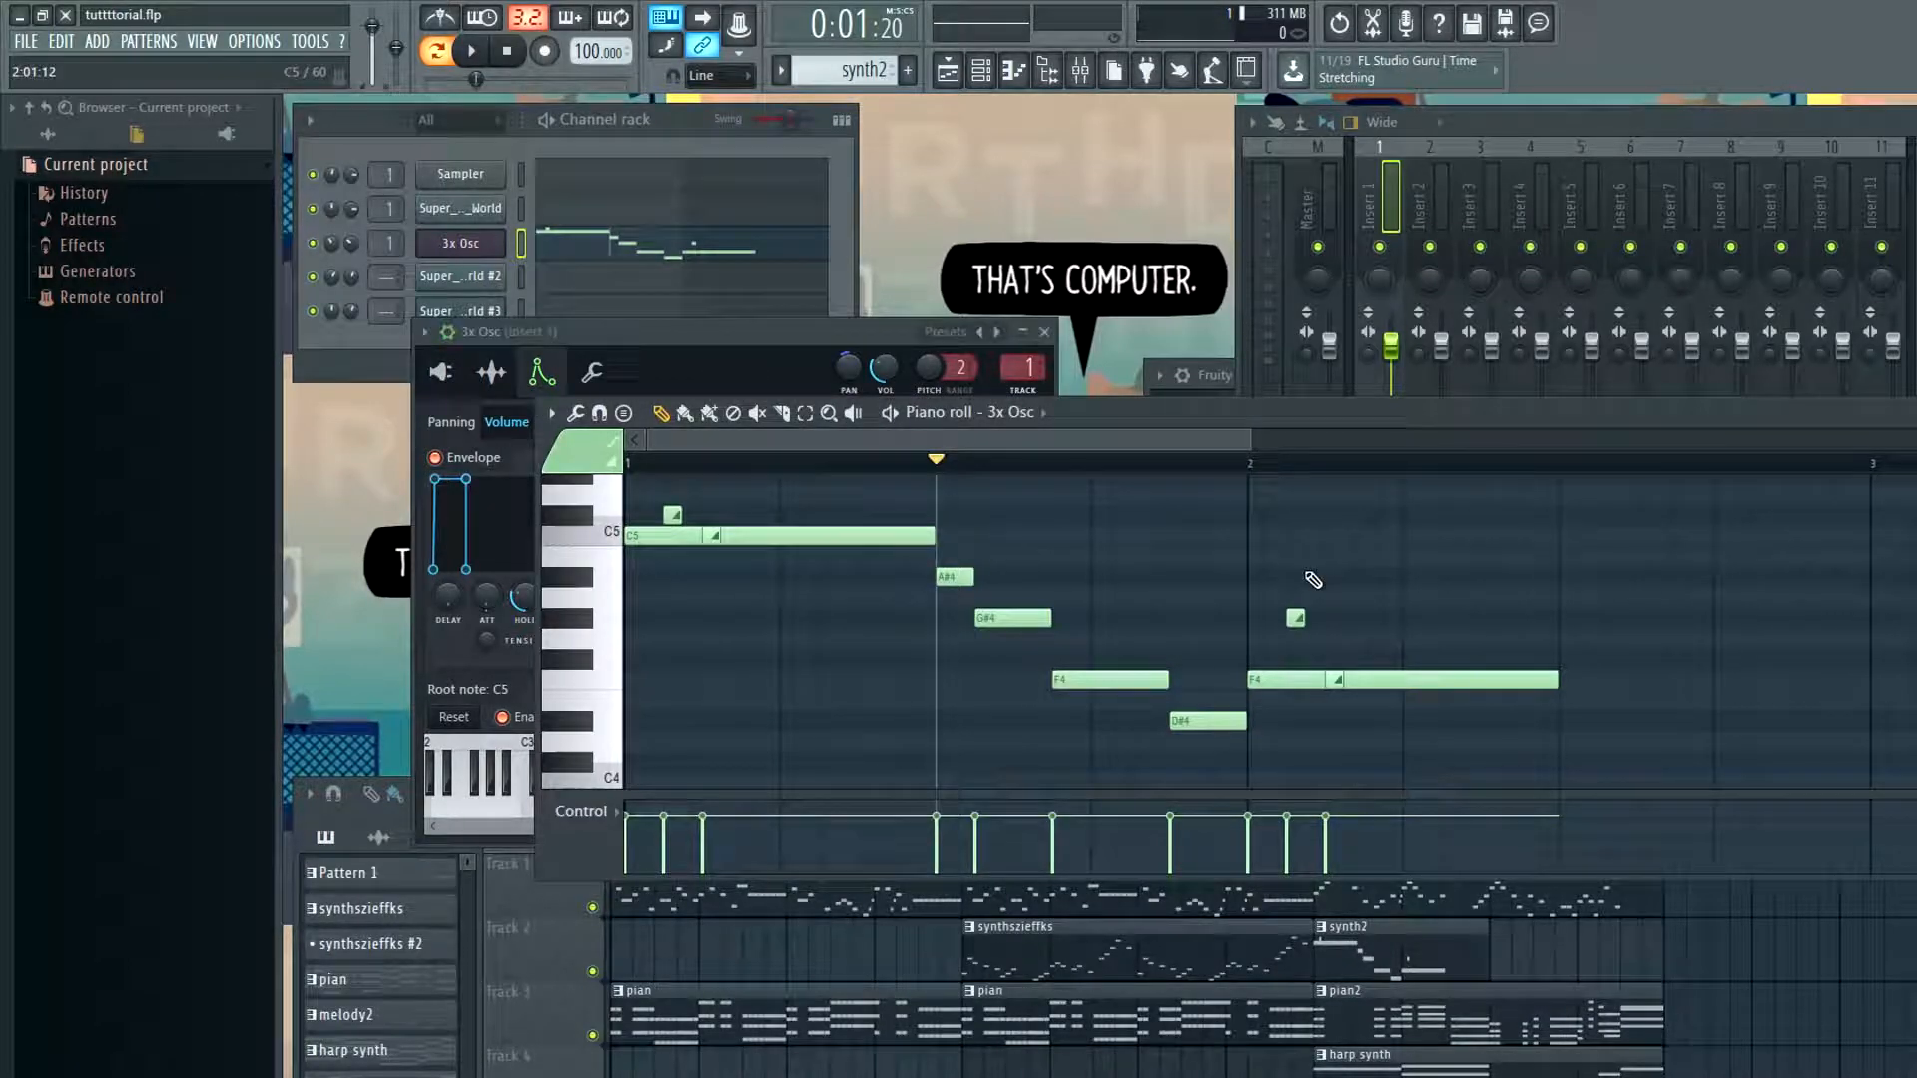
key(space)
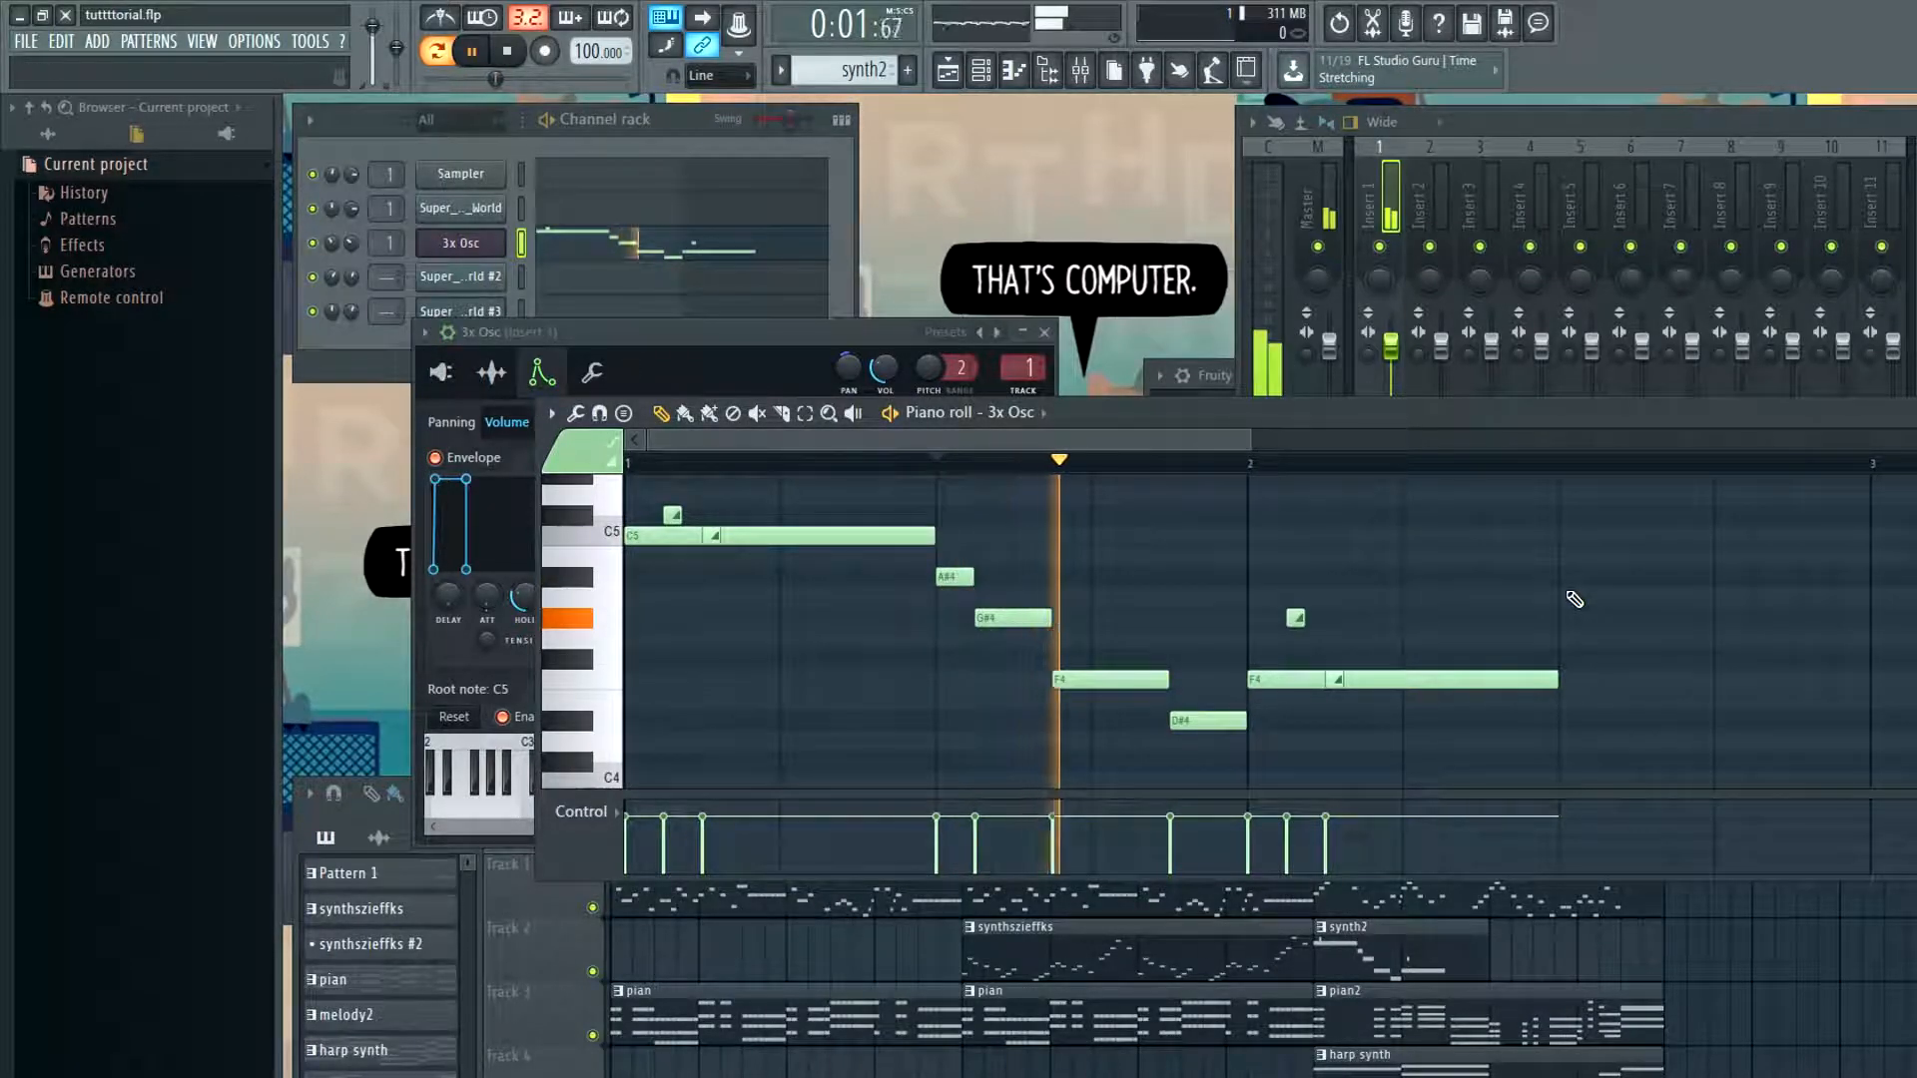
key(space)
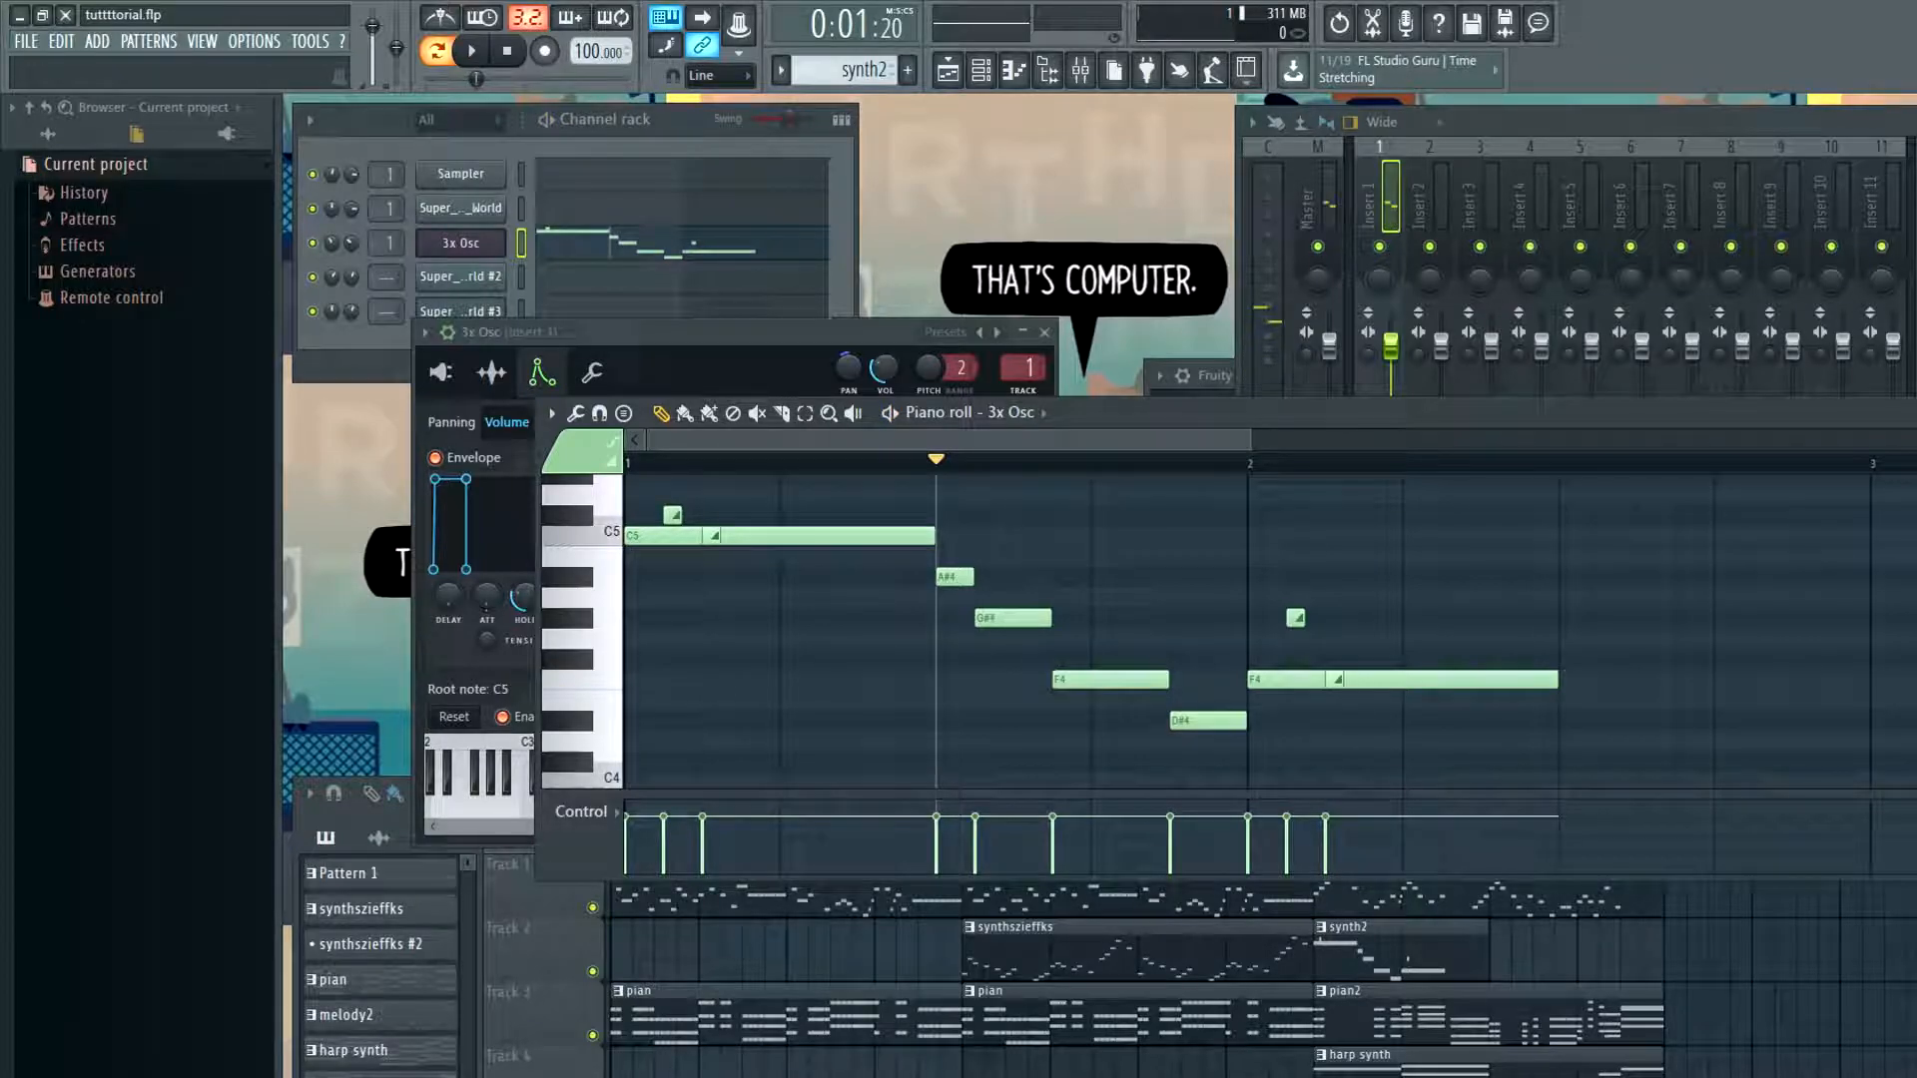
Switch to the web browser and read the Image-Line forum thread "3XOSC generating mysterious dirty noise"
key(super)
key(super)
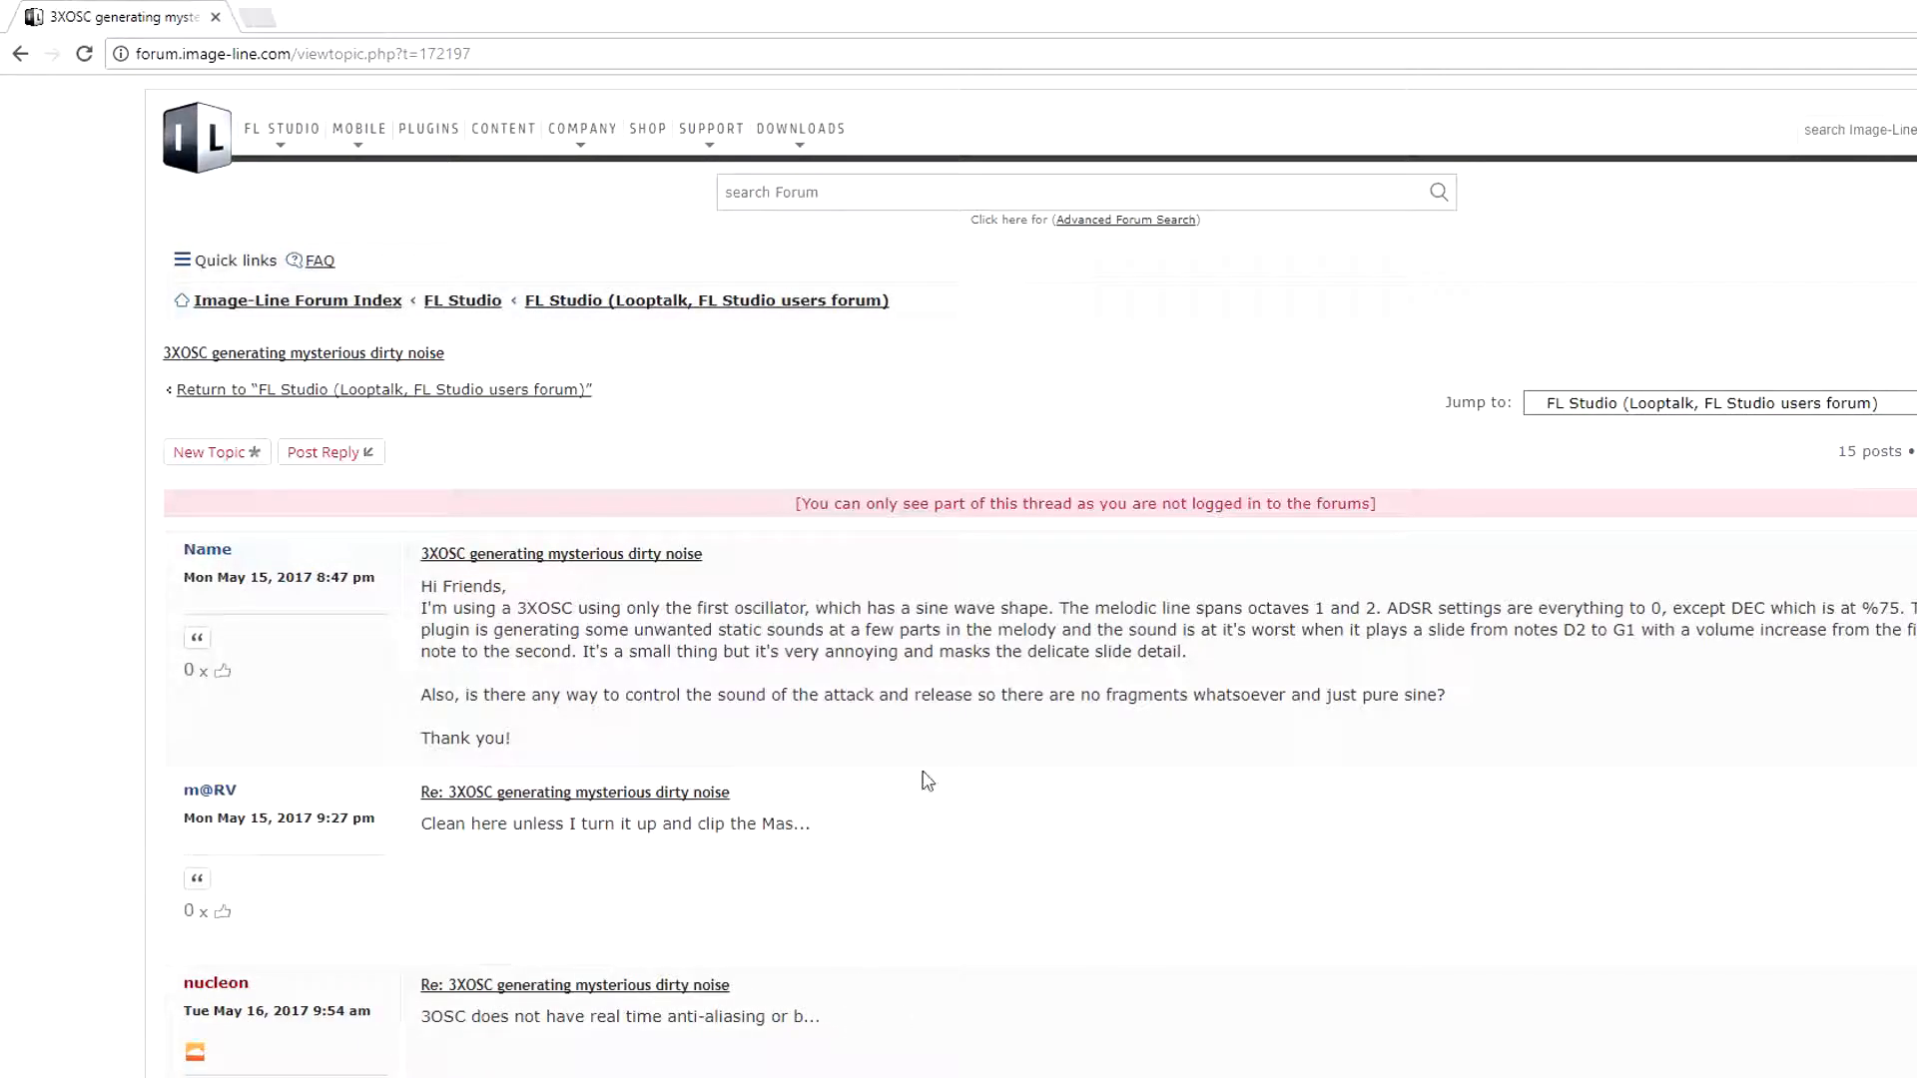
scroll(927, 781, down, 5)
scroll(1181, 728, up, 5)
right_click(1913, 109)
click(1902, 127)
Open the search results on 3x Osc aliasing and highlight the passage about oscillators being anti-aliased during rendering only
click(371, 16)
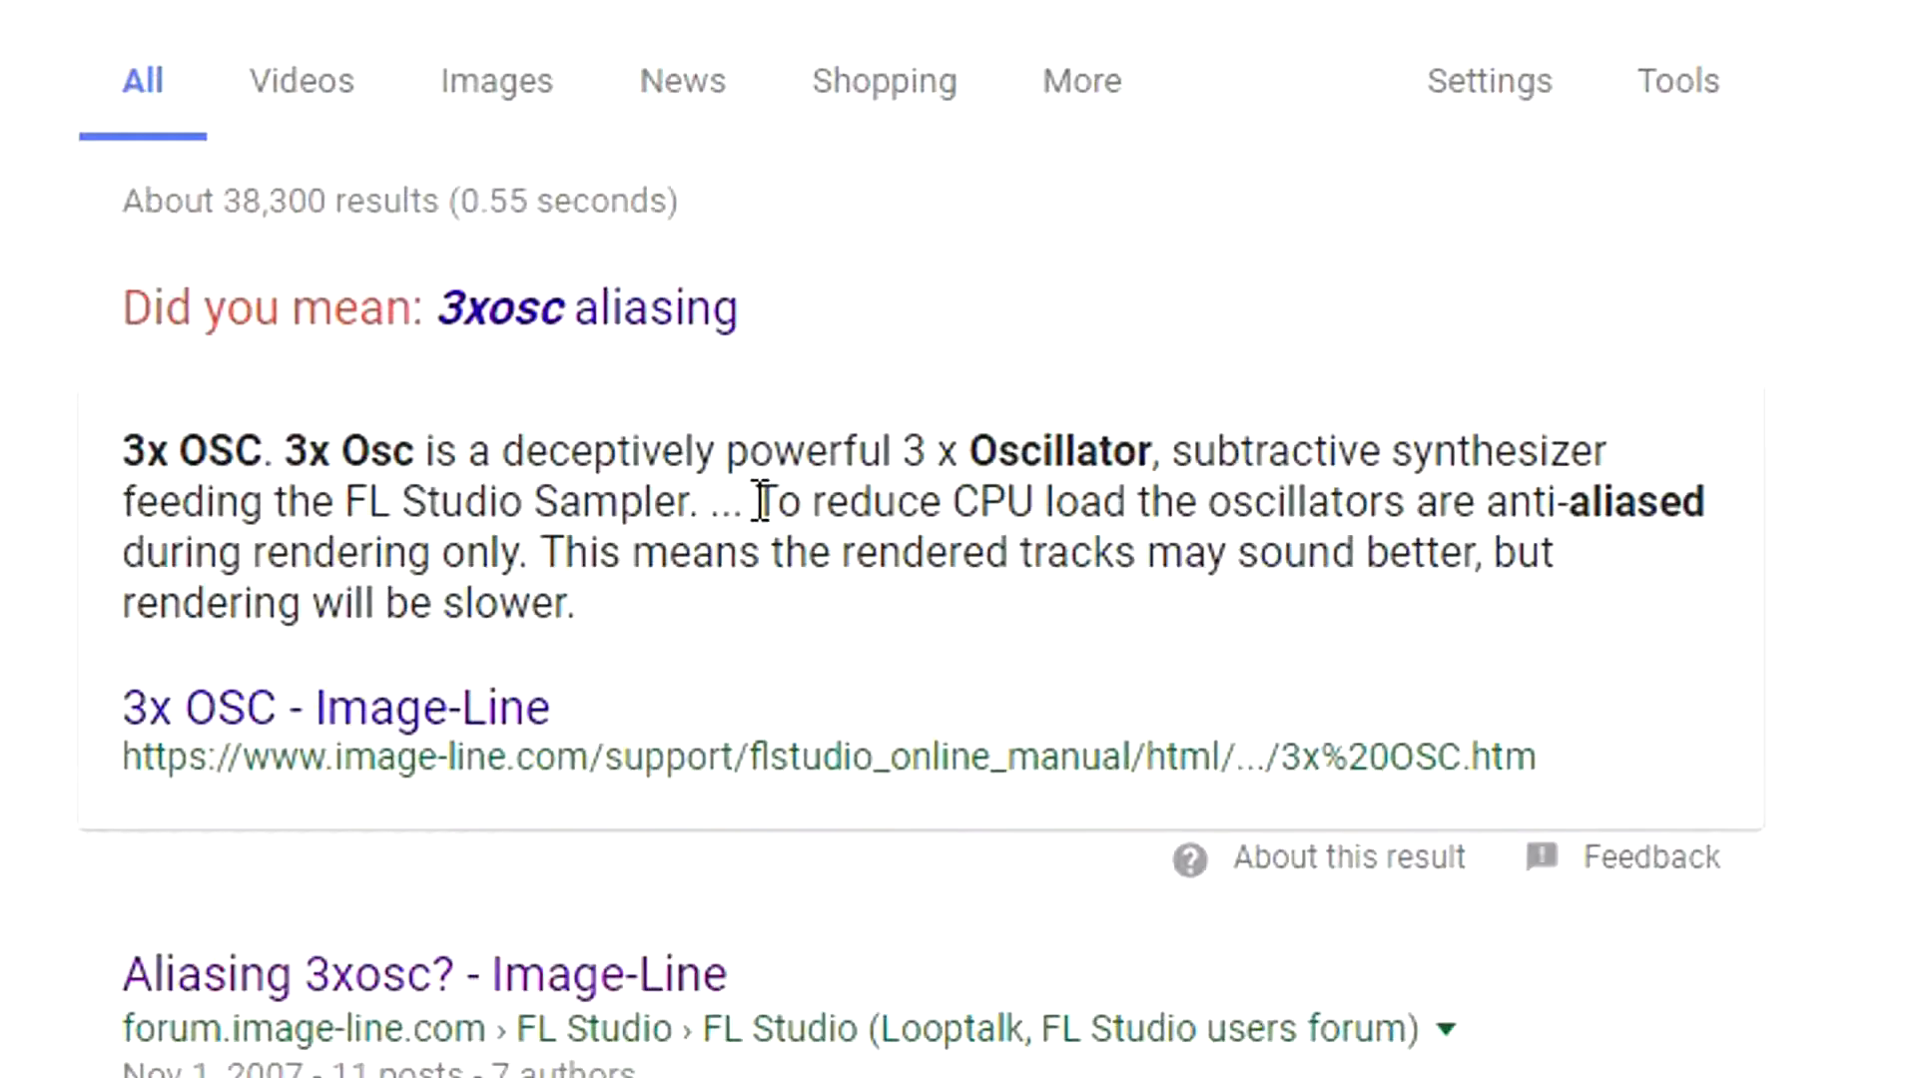
drag(756, 501, 1336, 589)
drag(1508, 605, 711, 603)
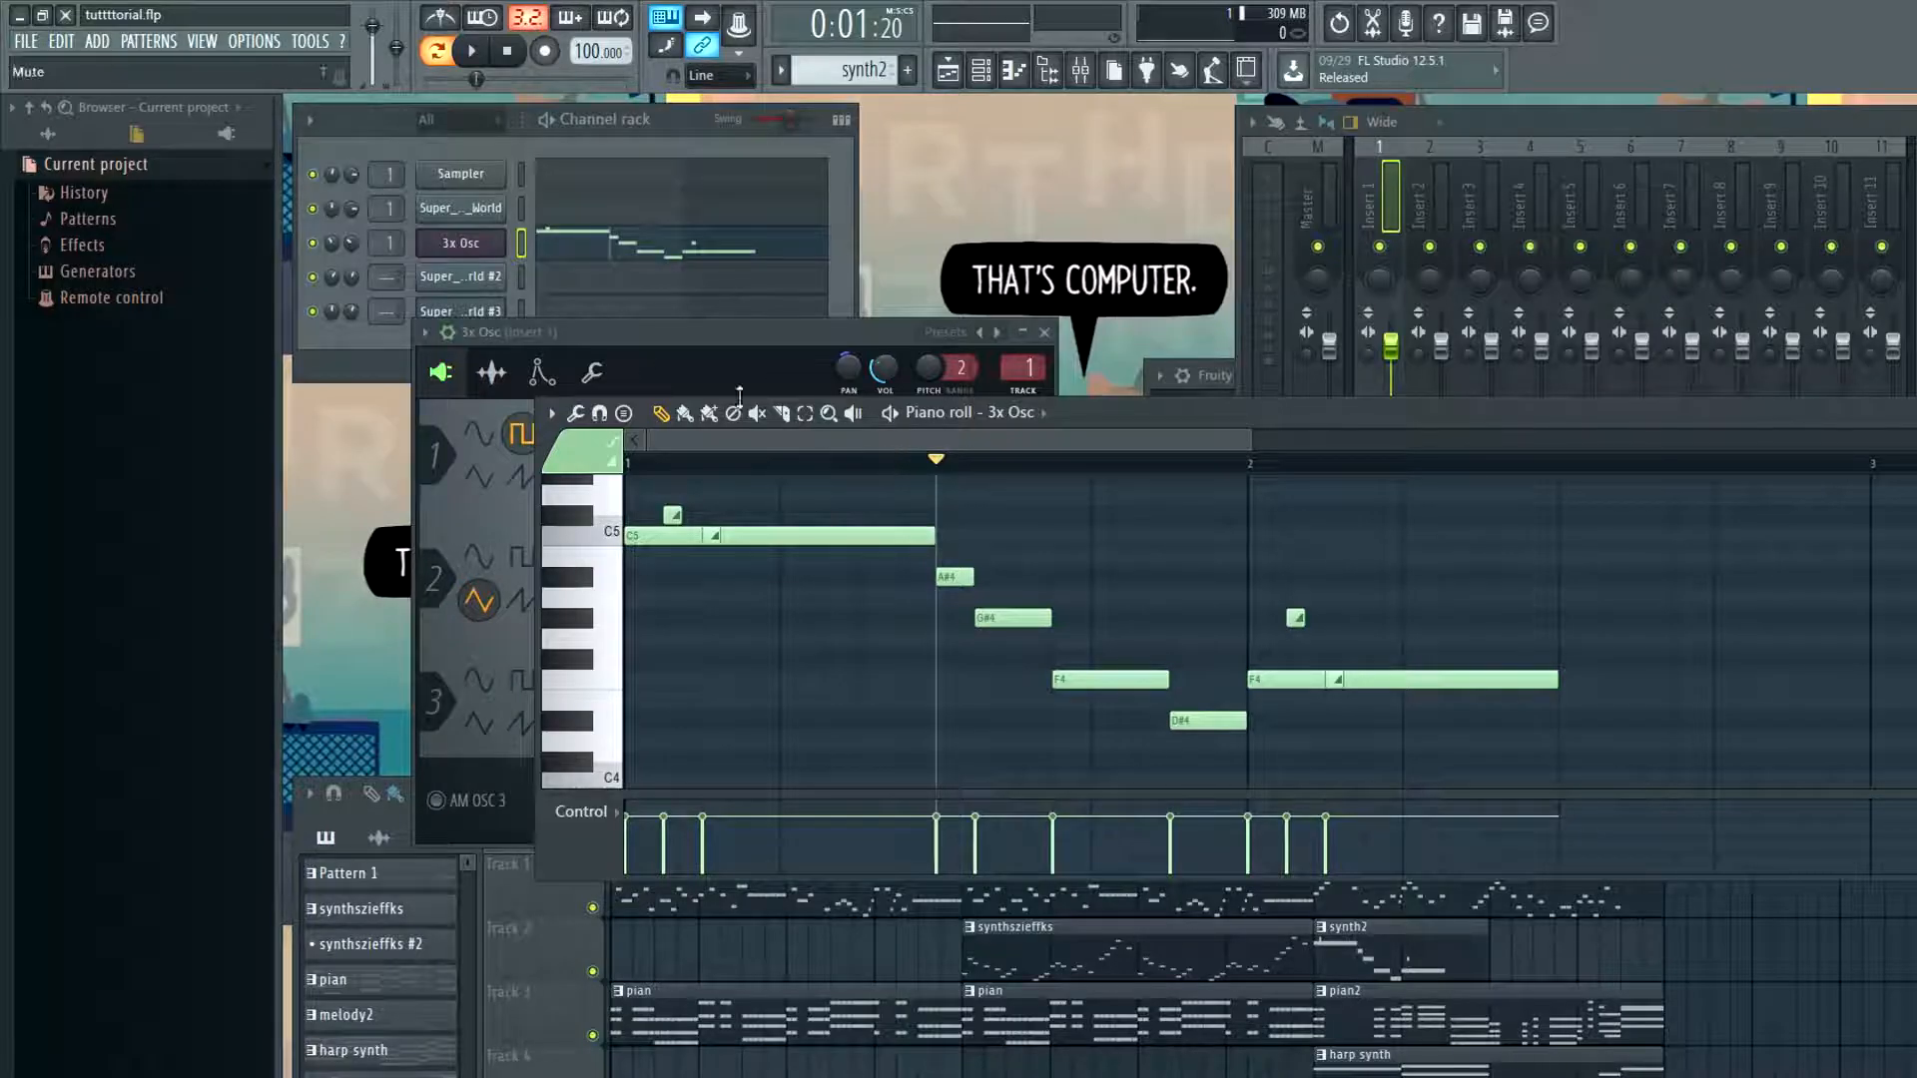
Export the FL Studio project as an MP3 file, listen to it in Groove Music, and close the player
click(26, 41)
mouse_move(88, 234)
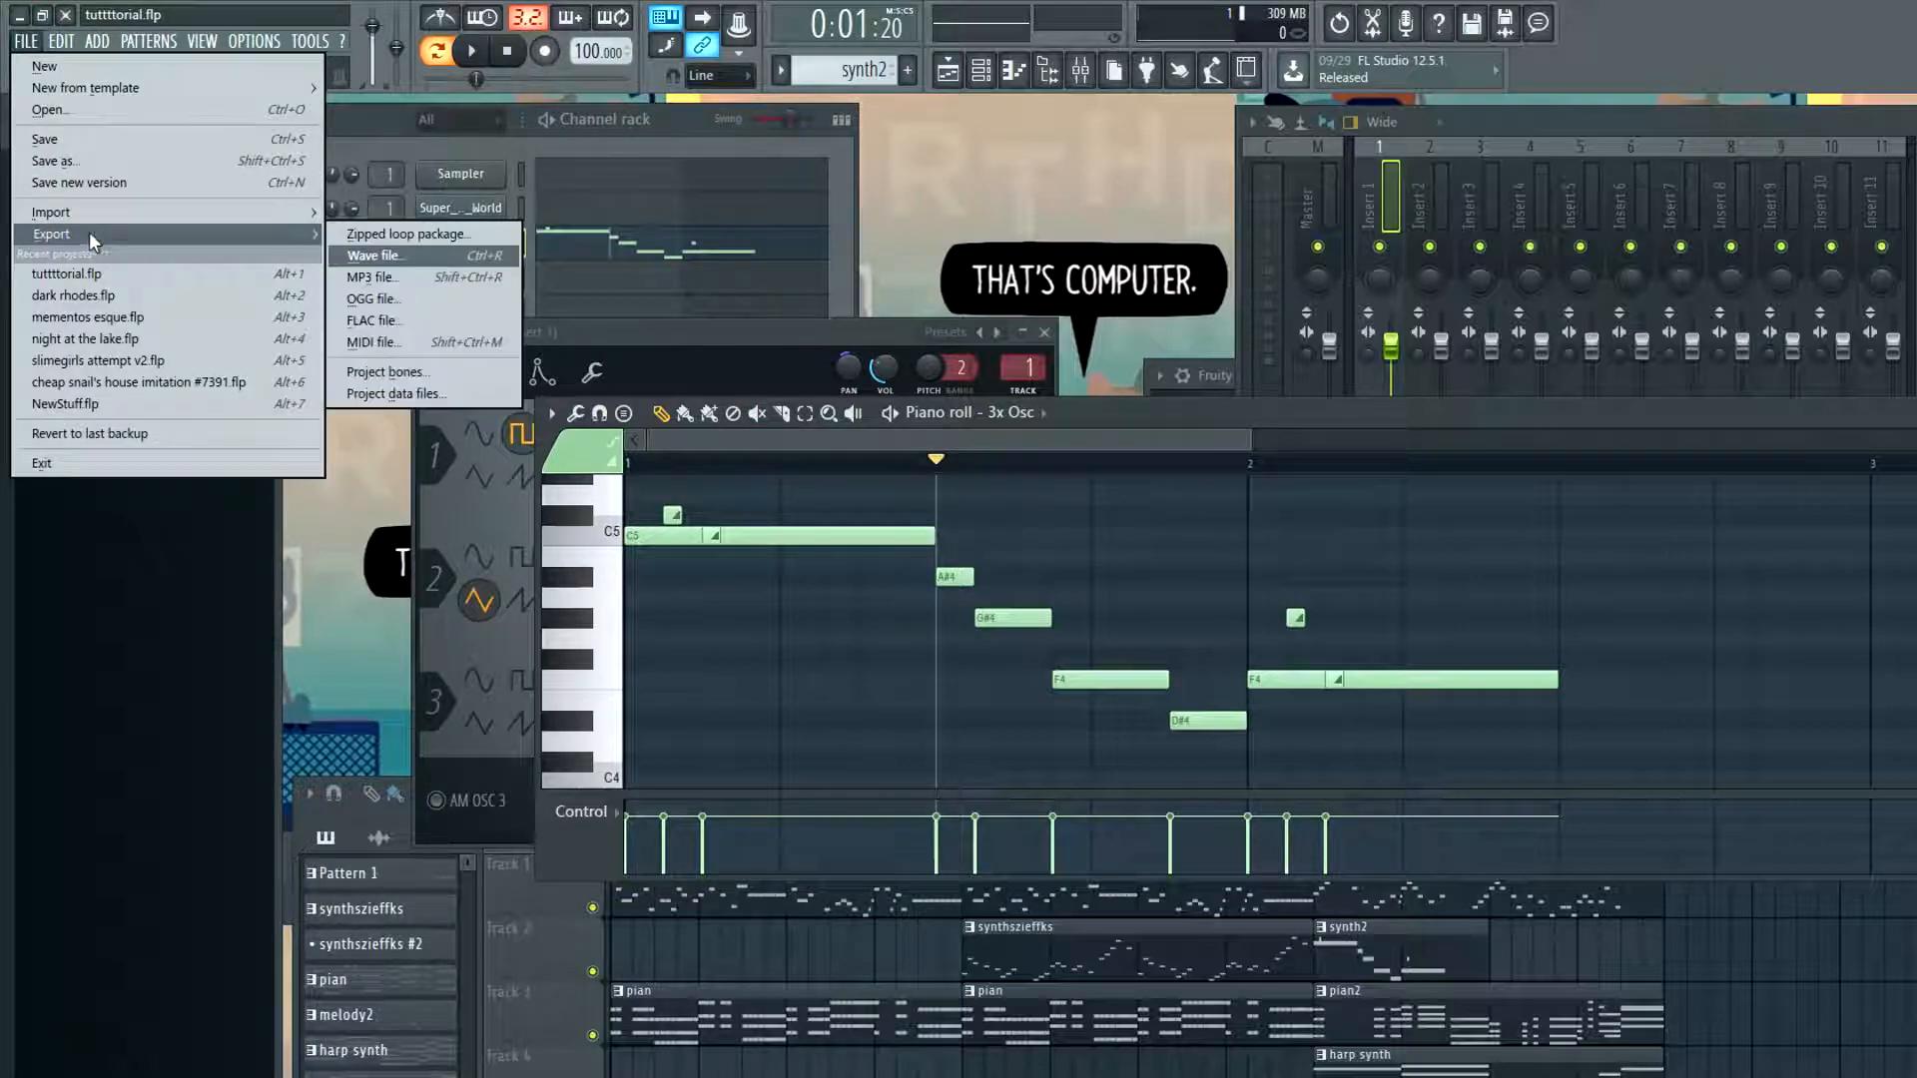
click(384, 277)
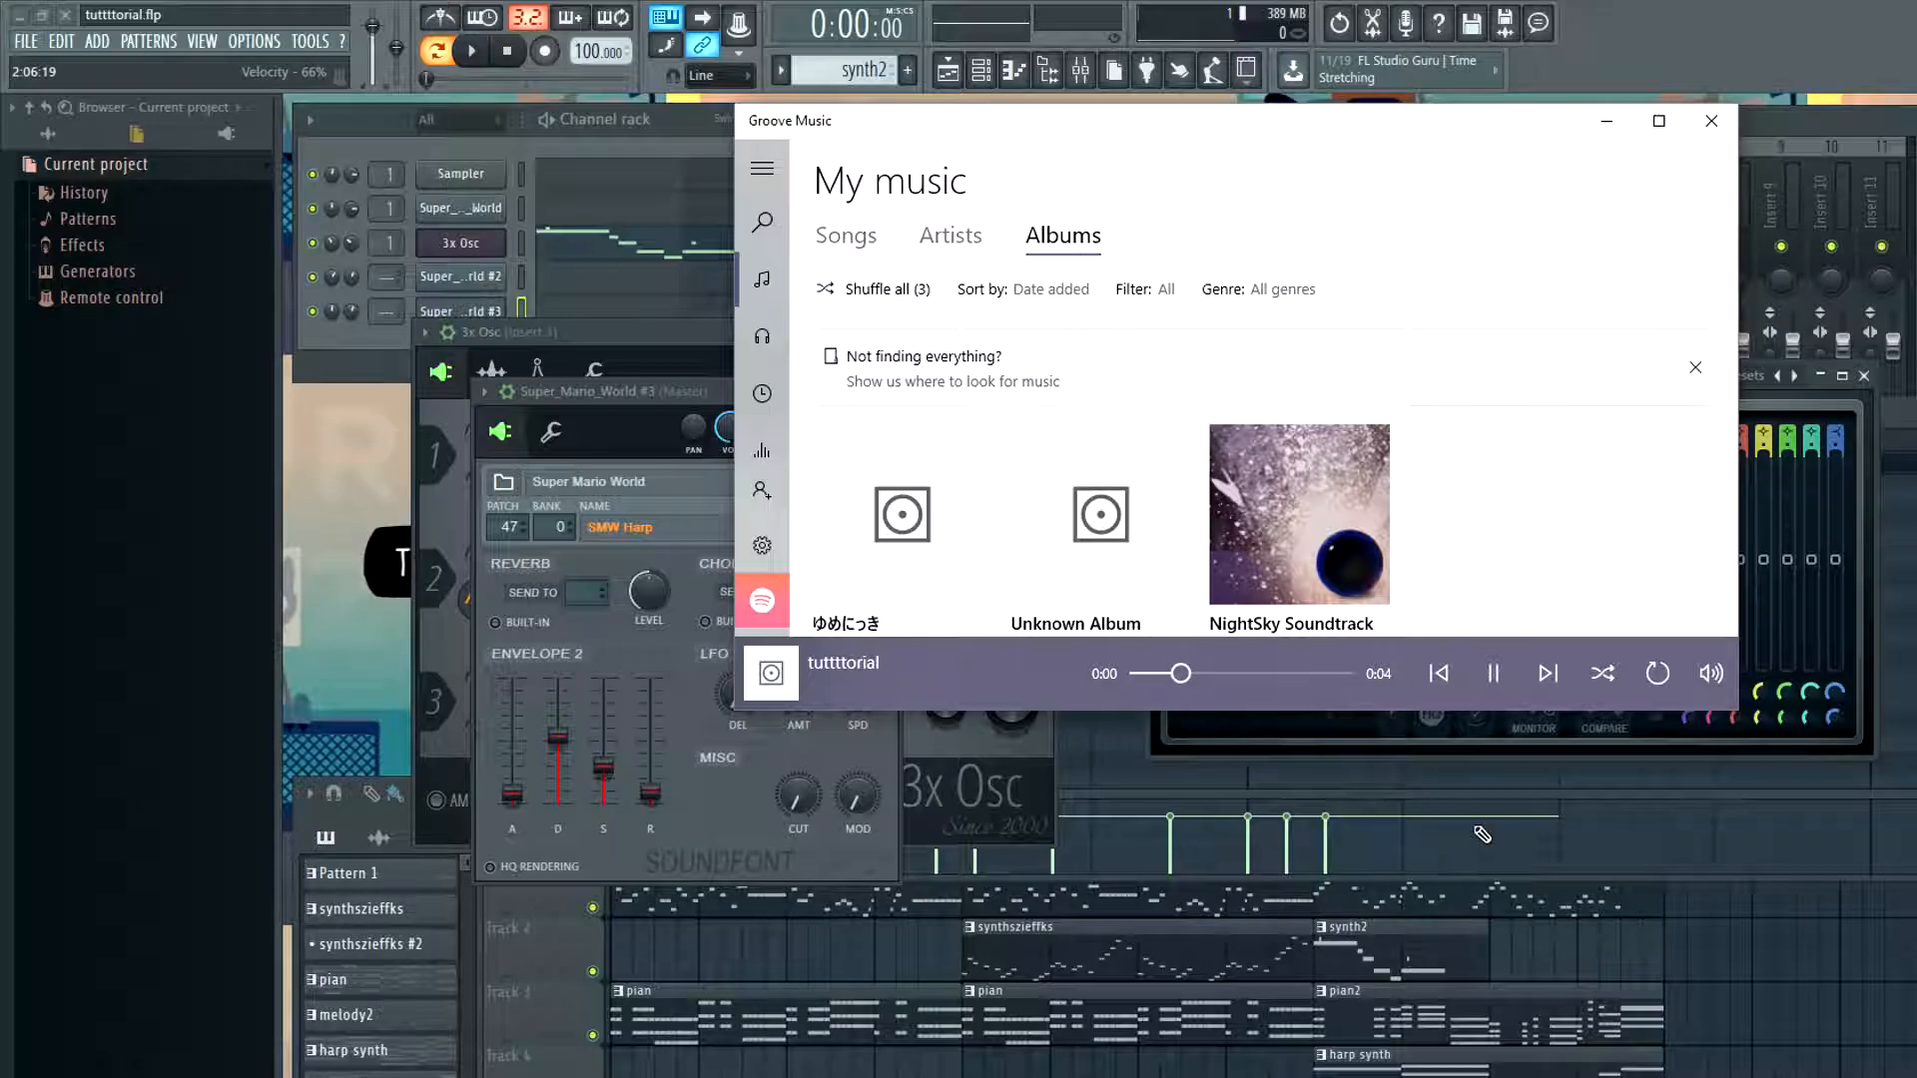
click(1711, 120)
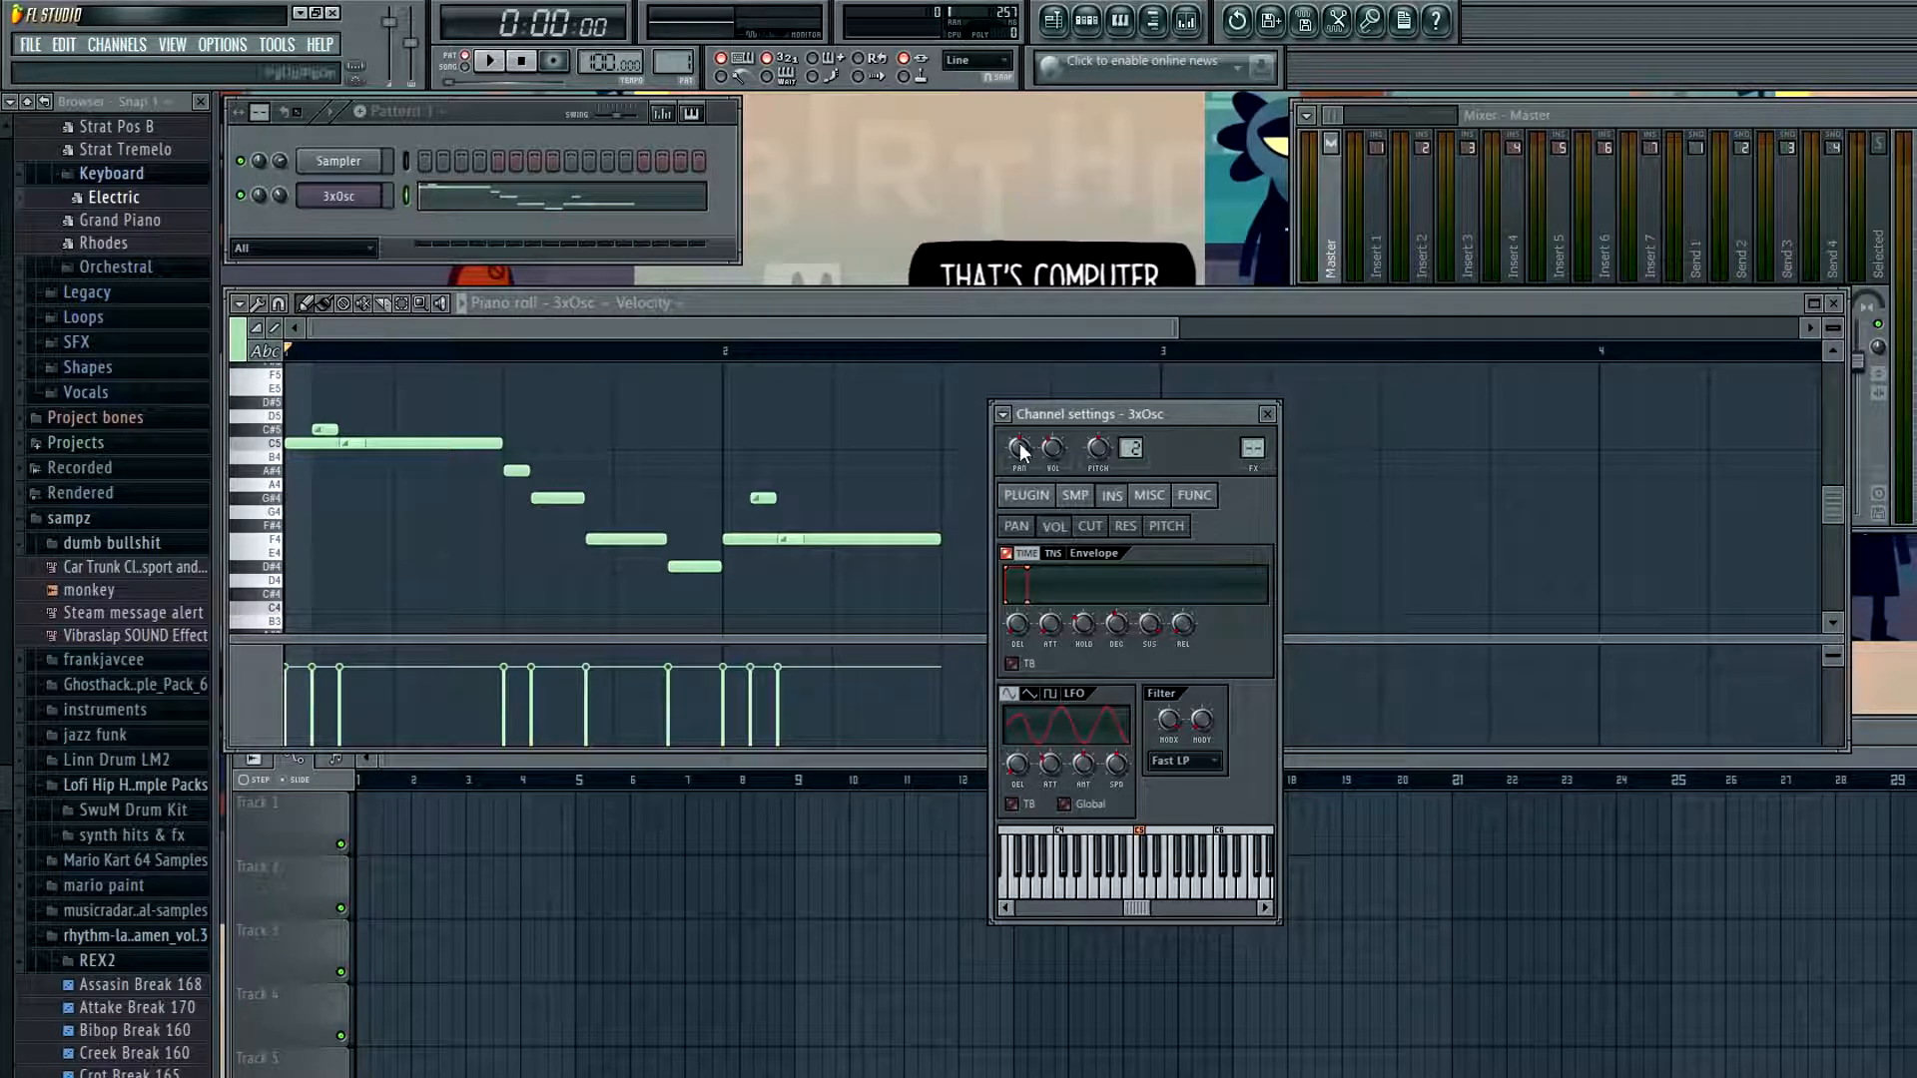
In the older FL Studio version, check the 3xOsc oscillator and volume envelope settings and play the same melody
click(1027, 495)
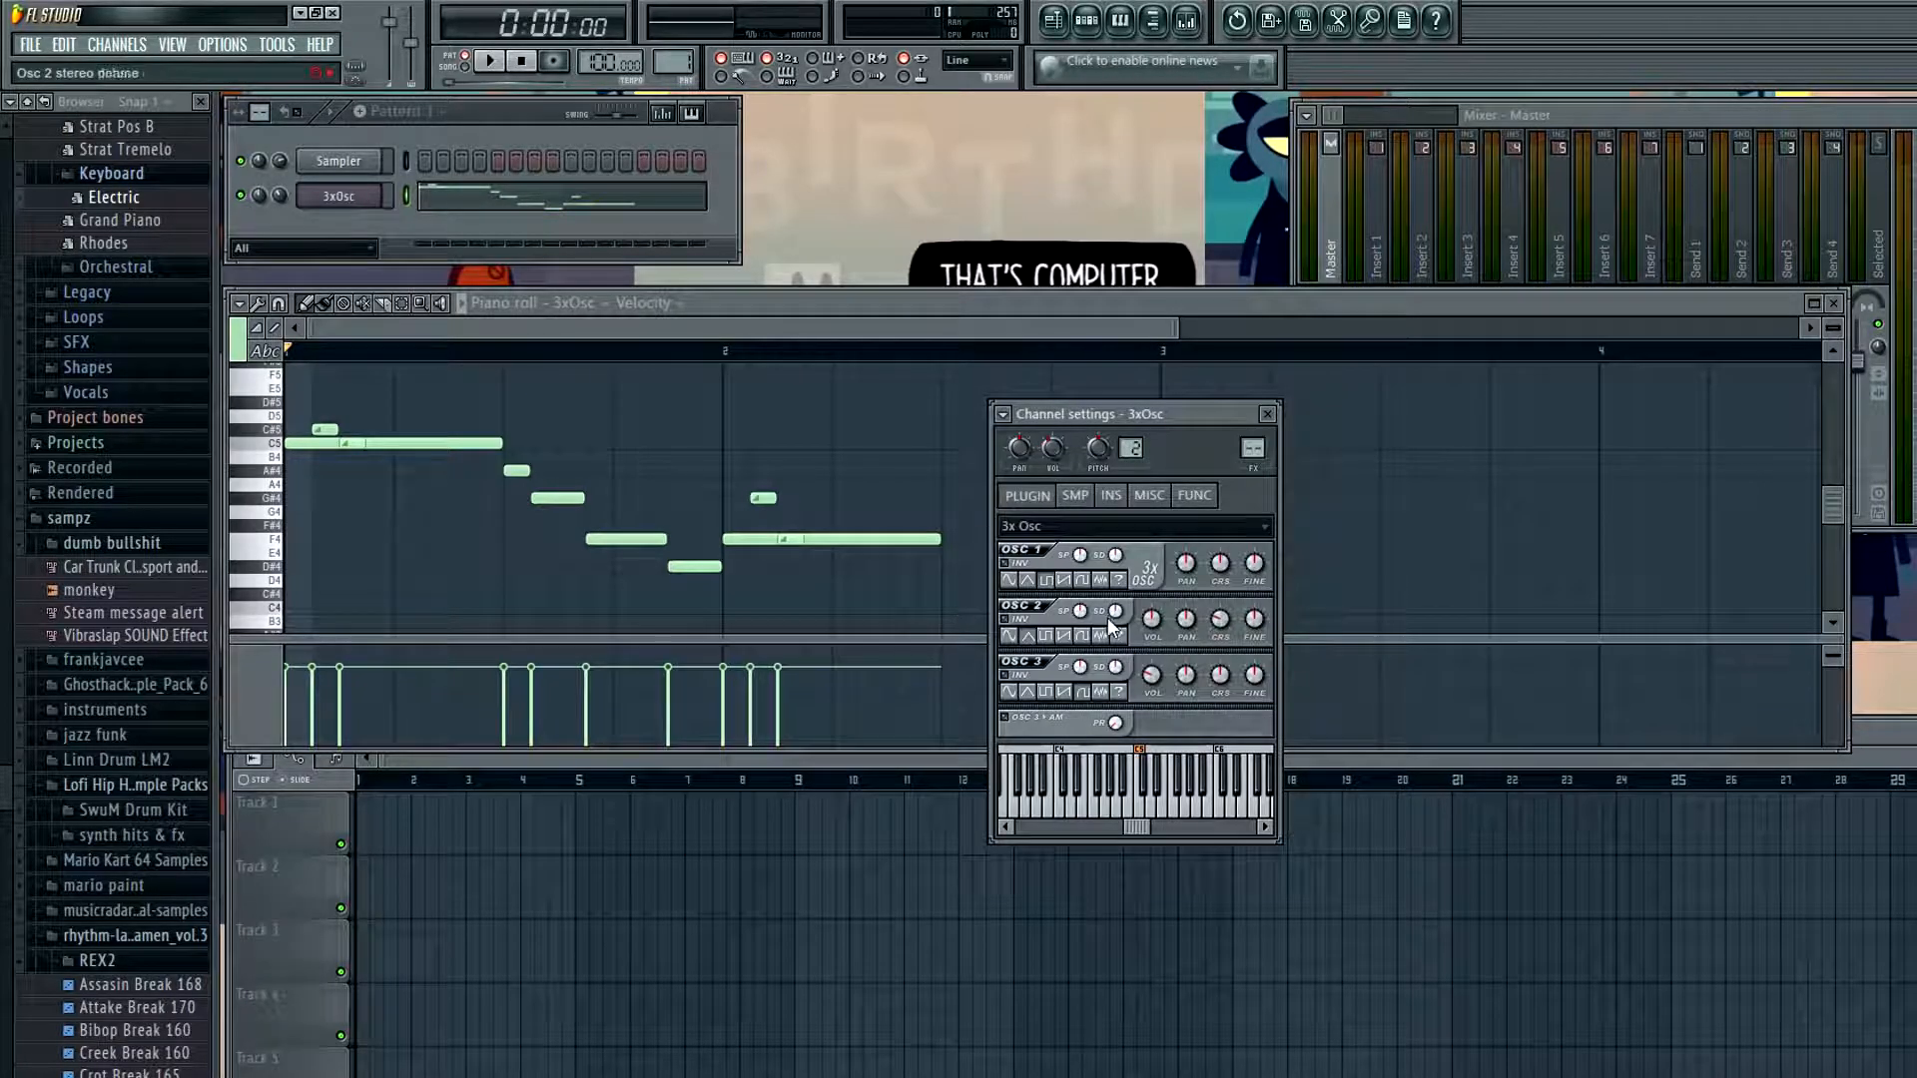
click(1111, 499)
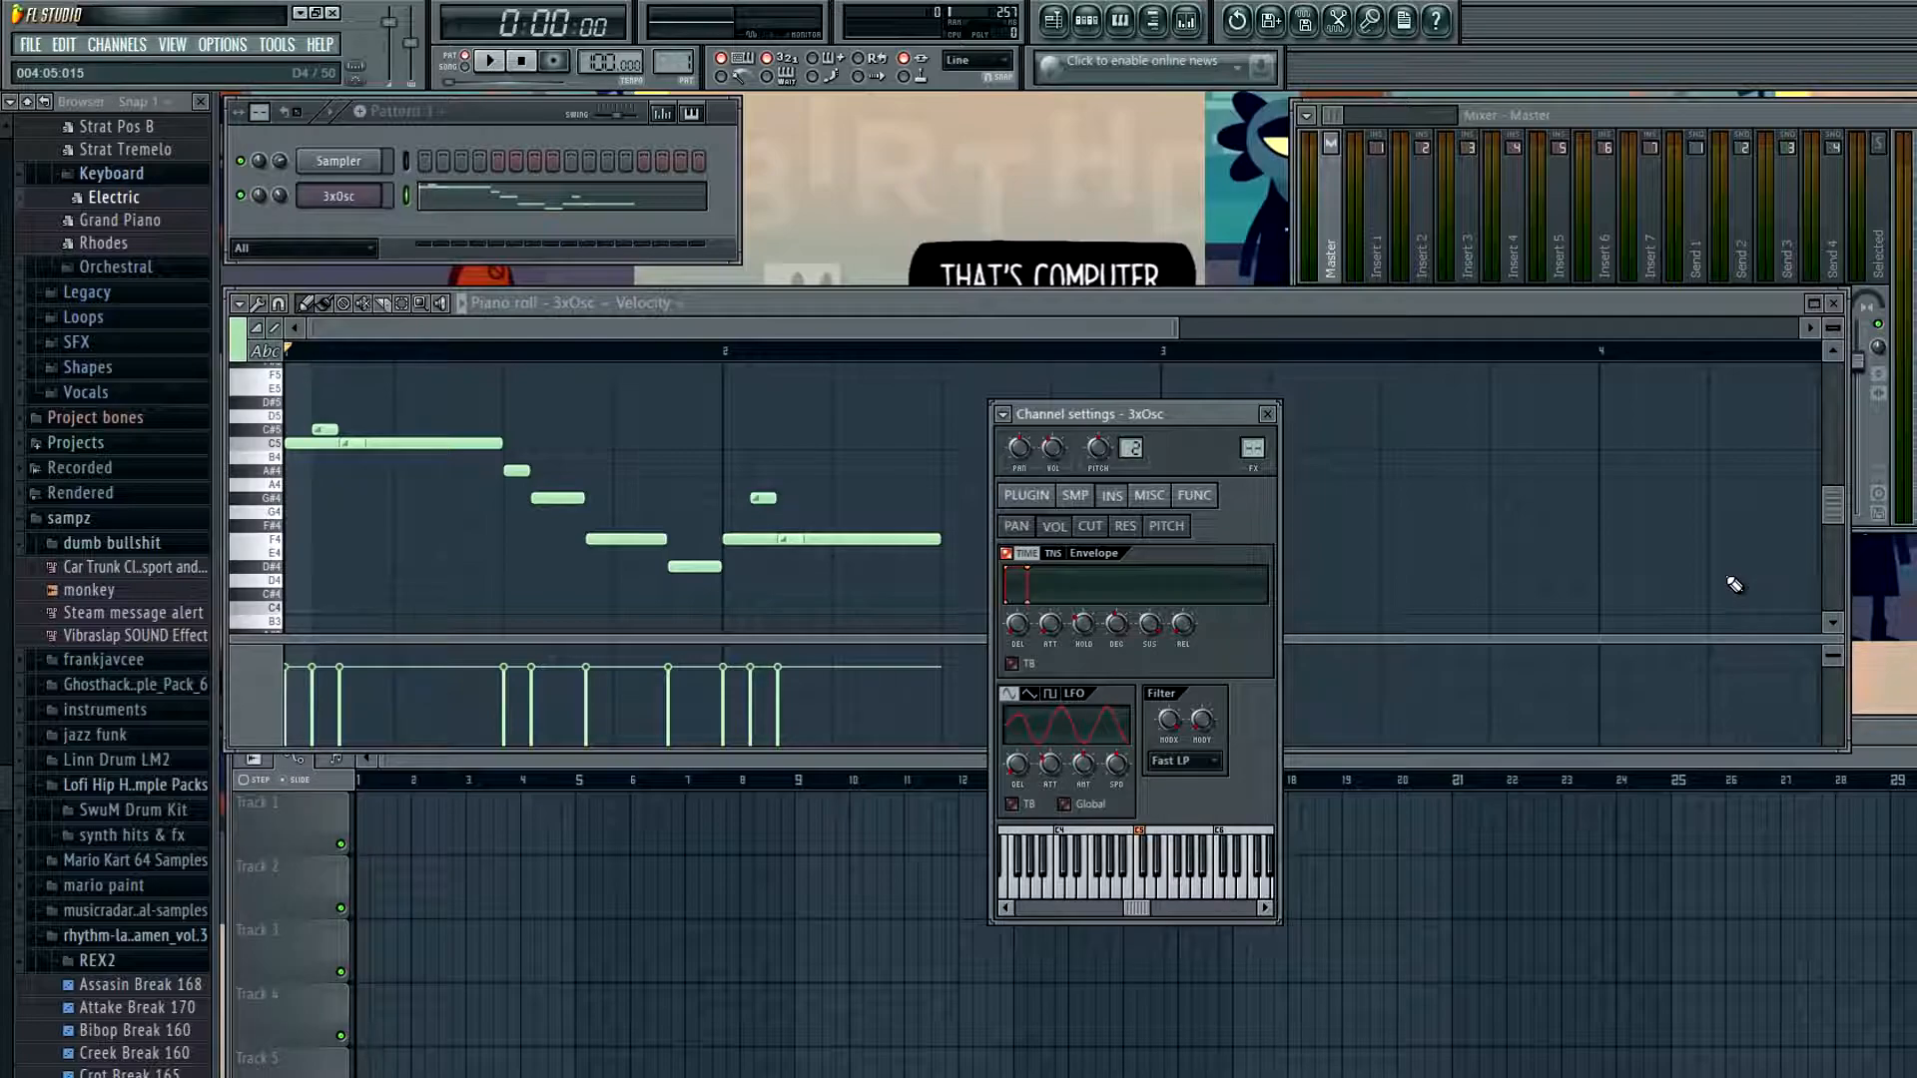
key(space)
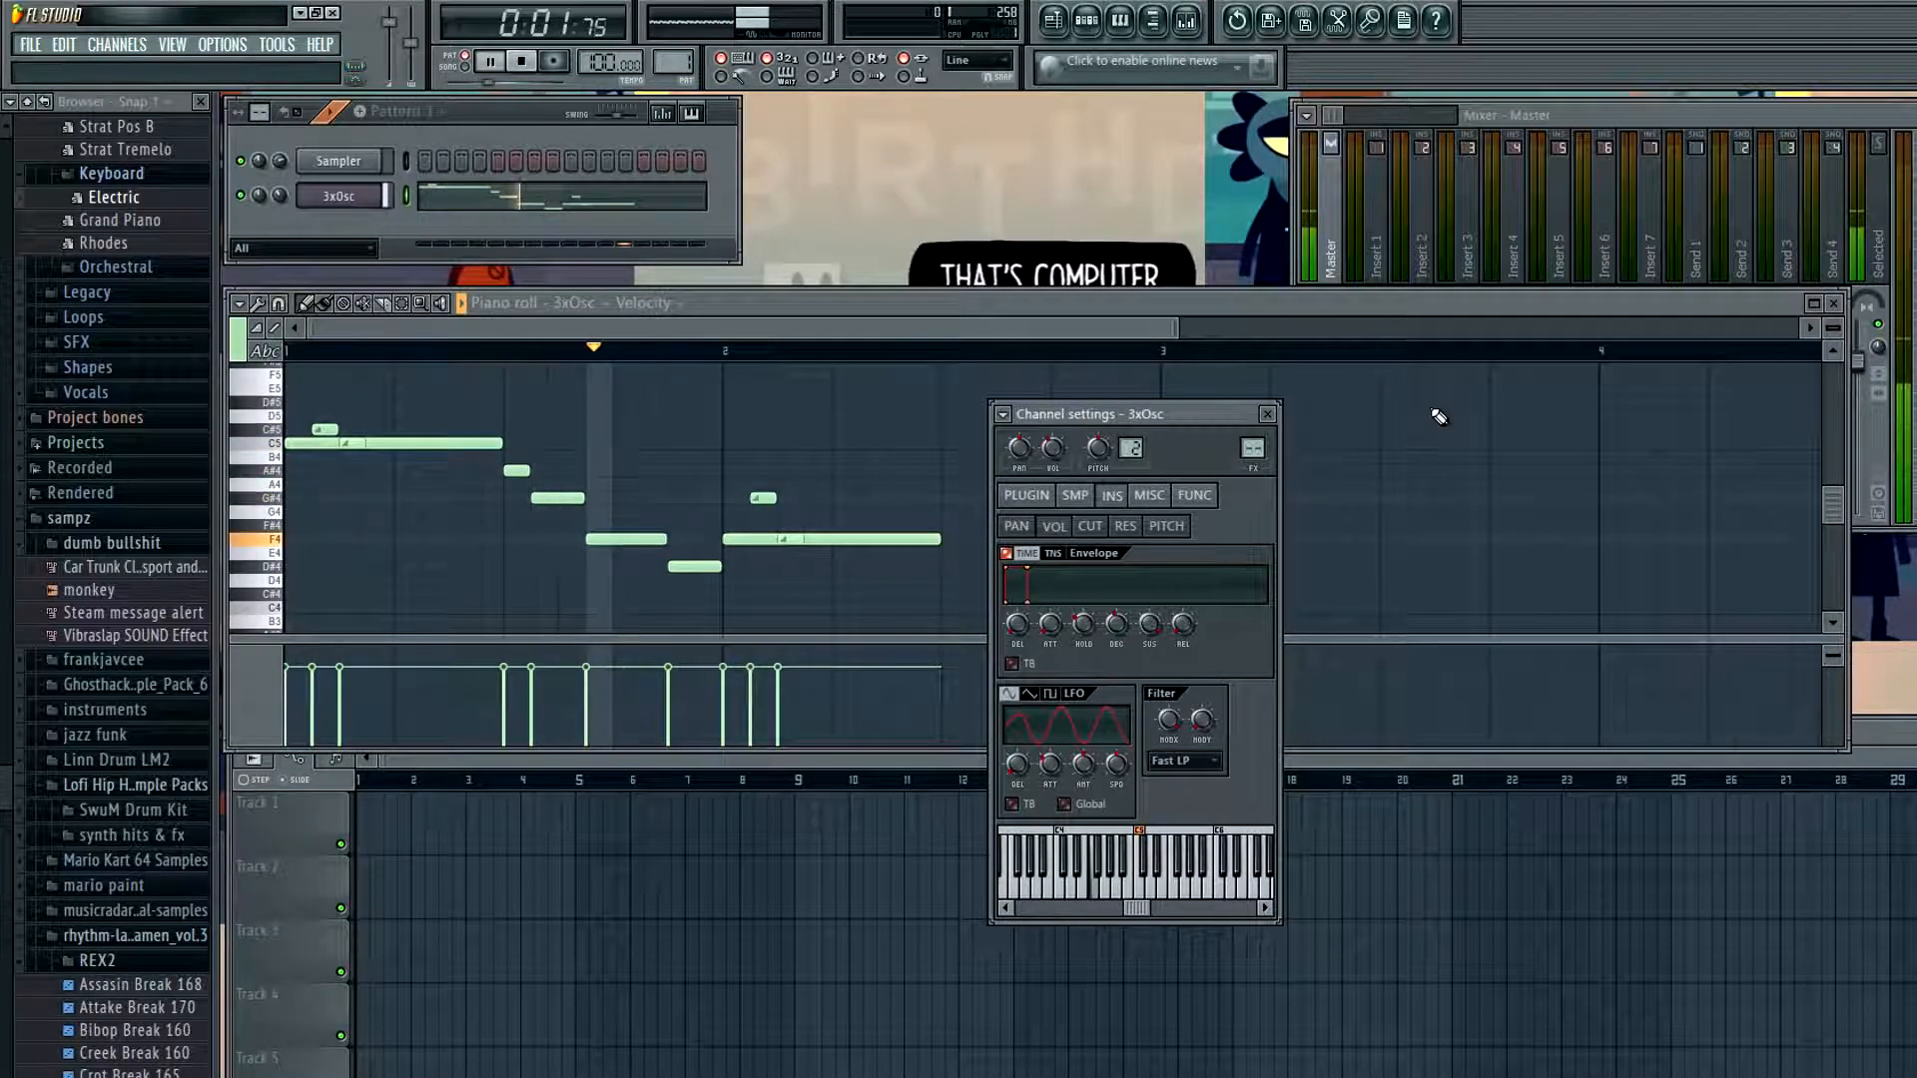
key(space)
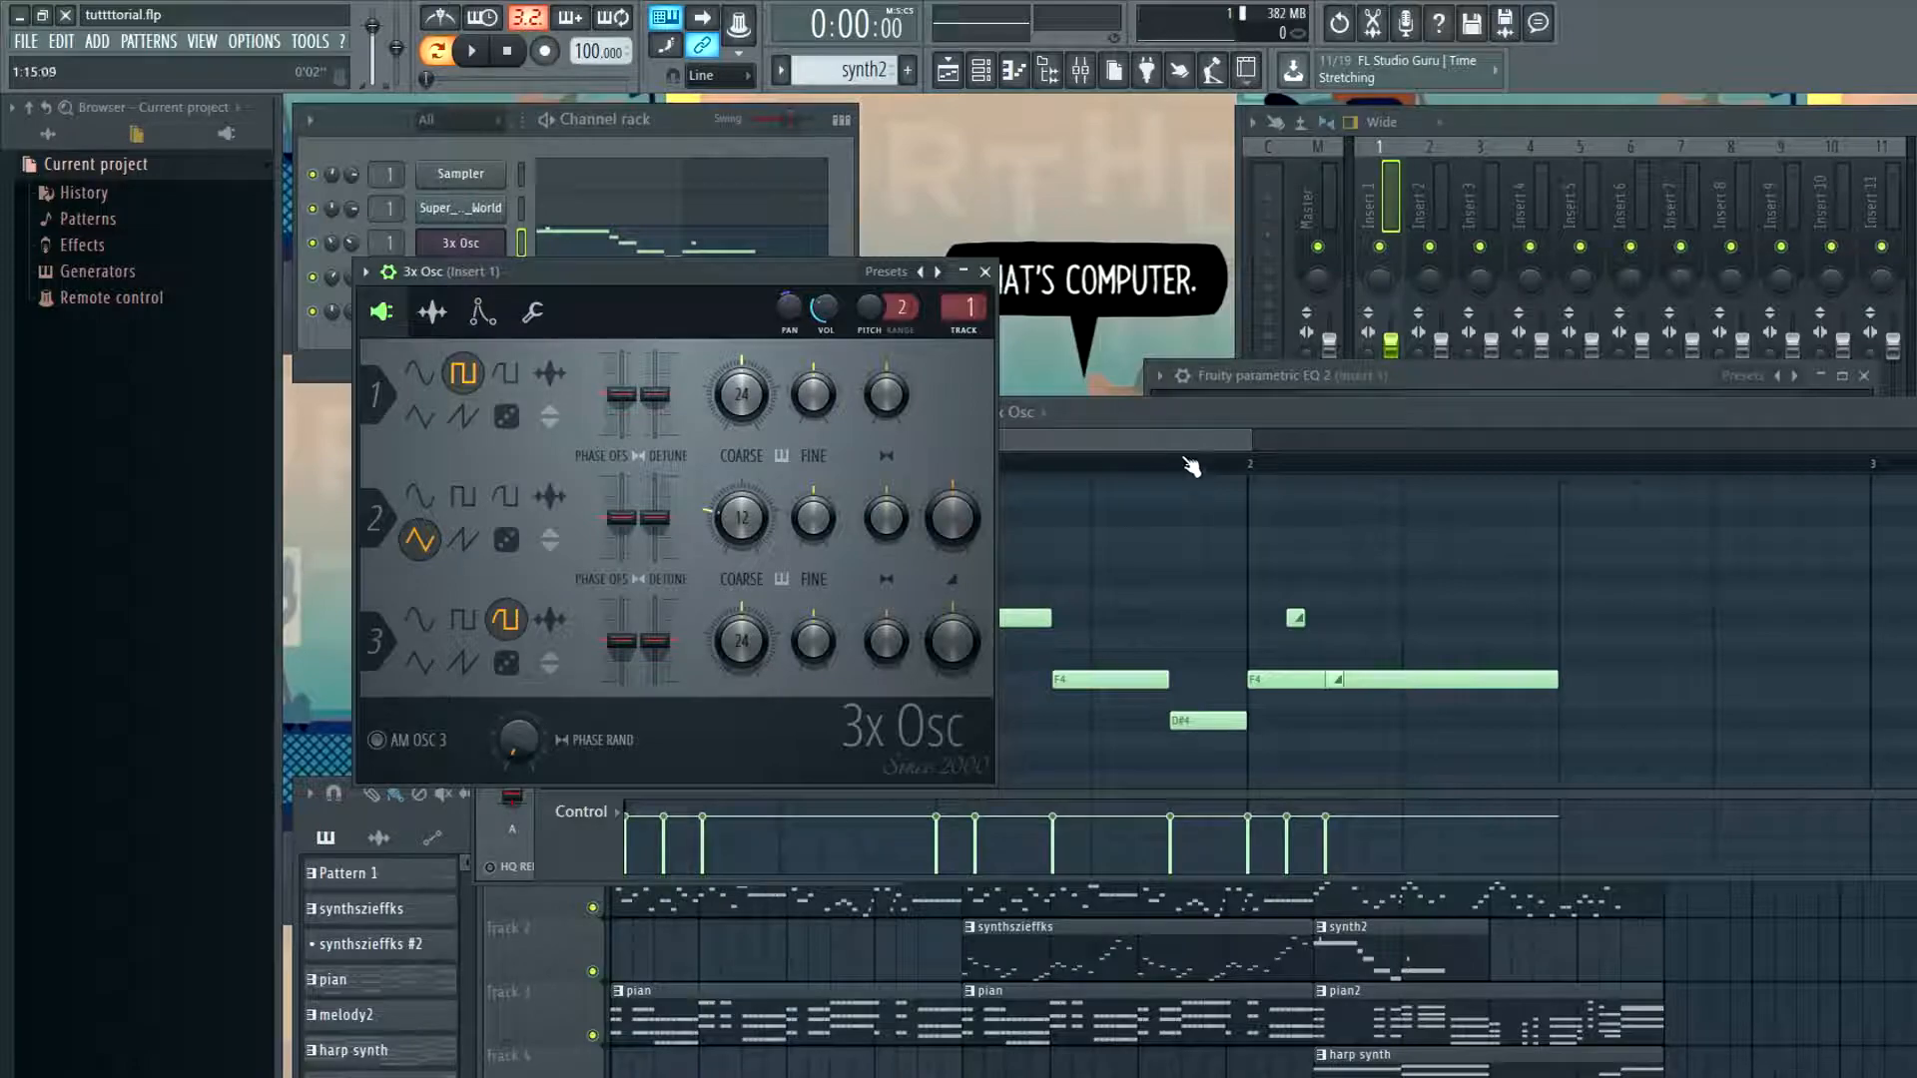
Bring the piano roll forward in tuttttorial.flp and play the 3x Osc melody from its beginning for comparison
click(1149, 431)
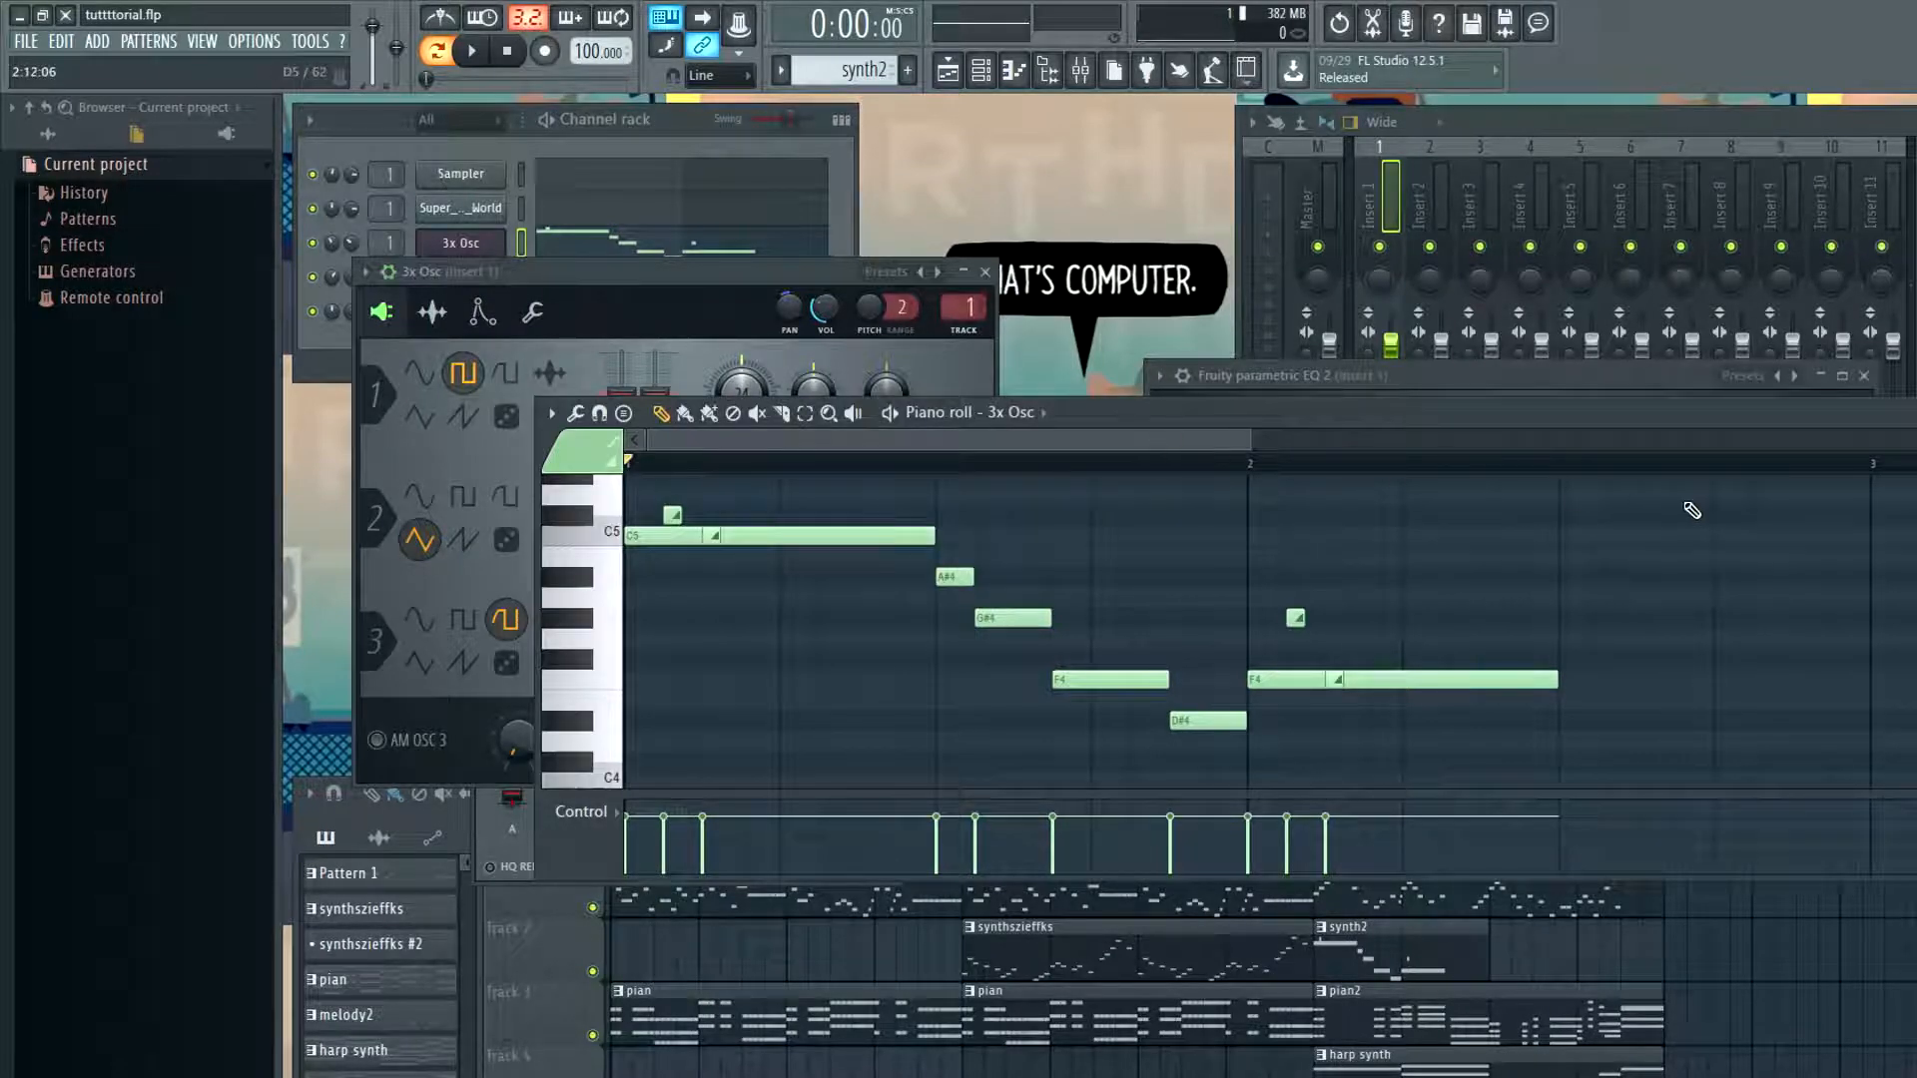
key(space)
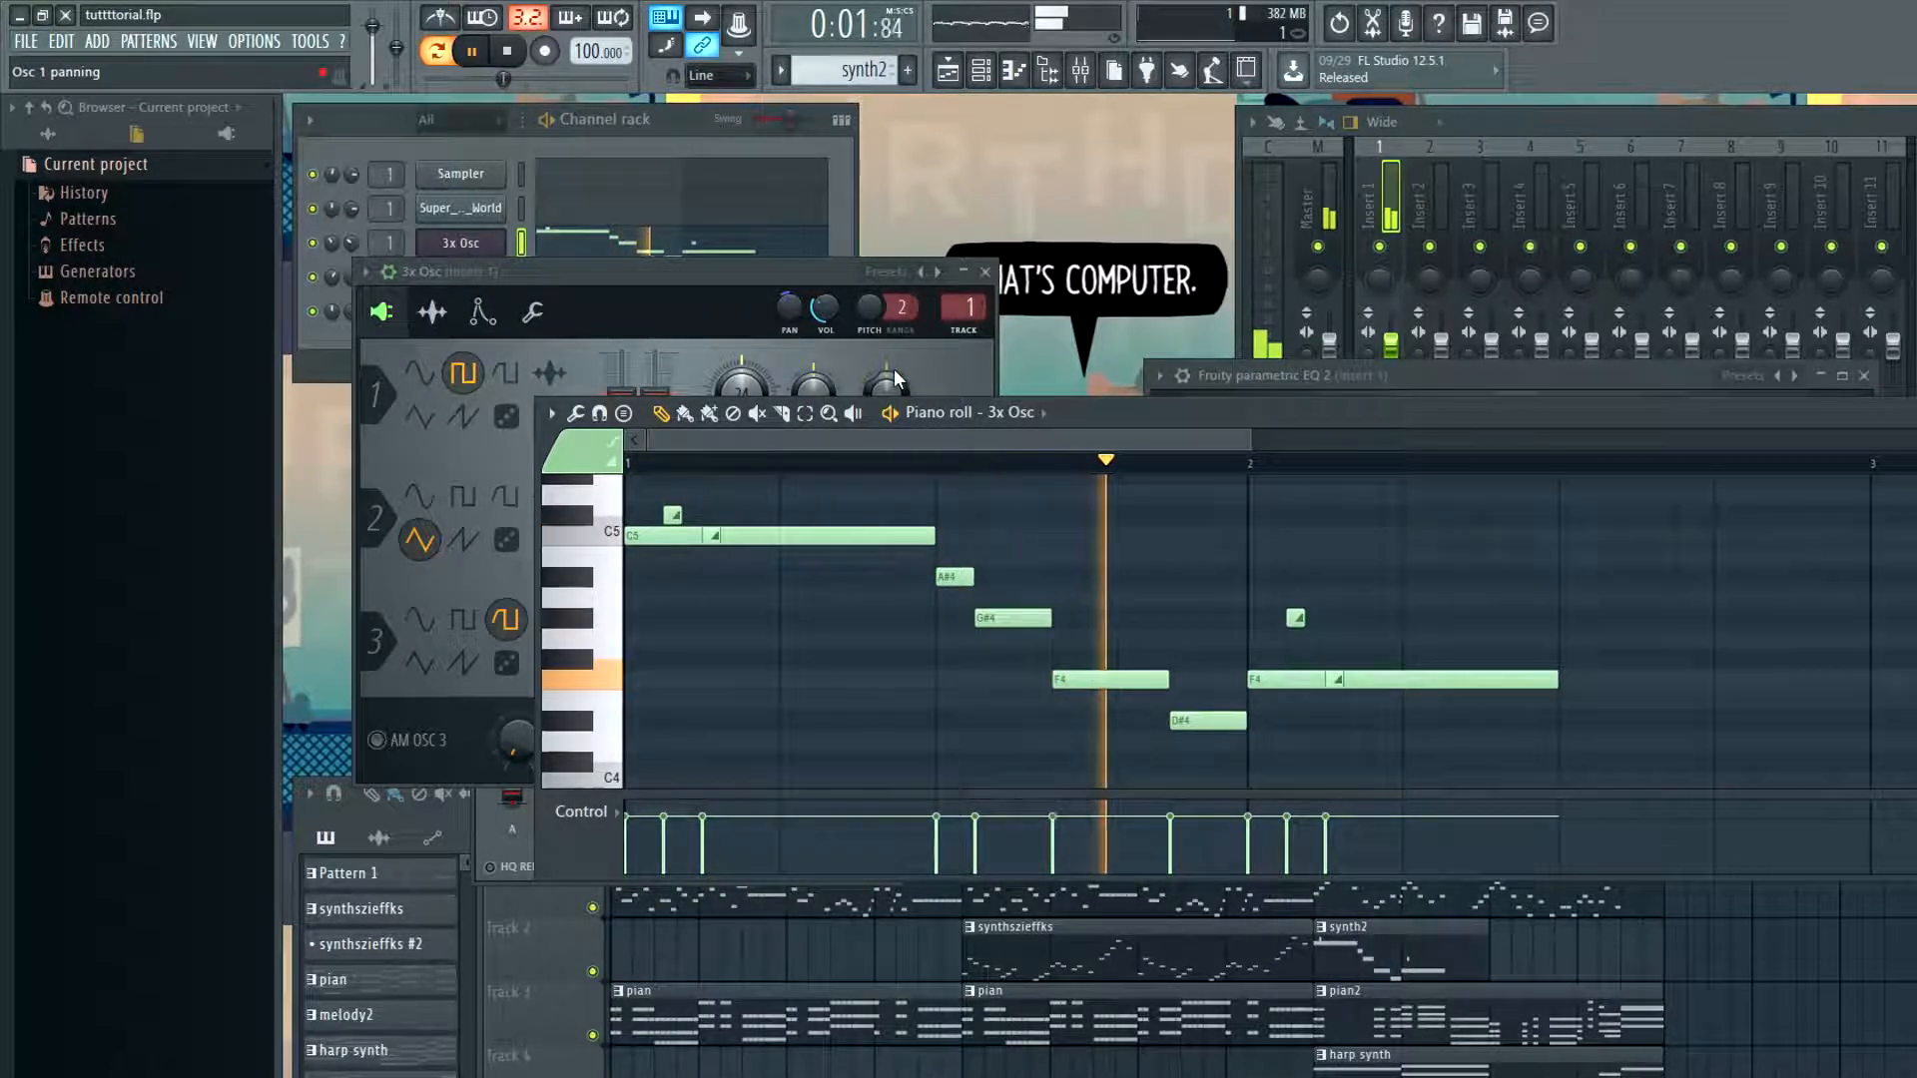
key(space)
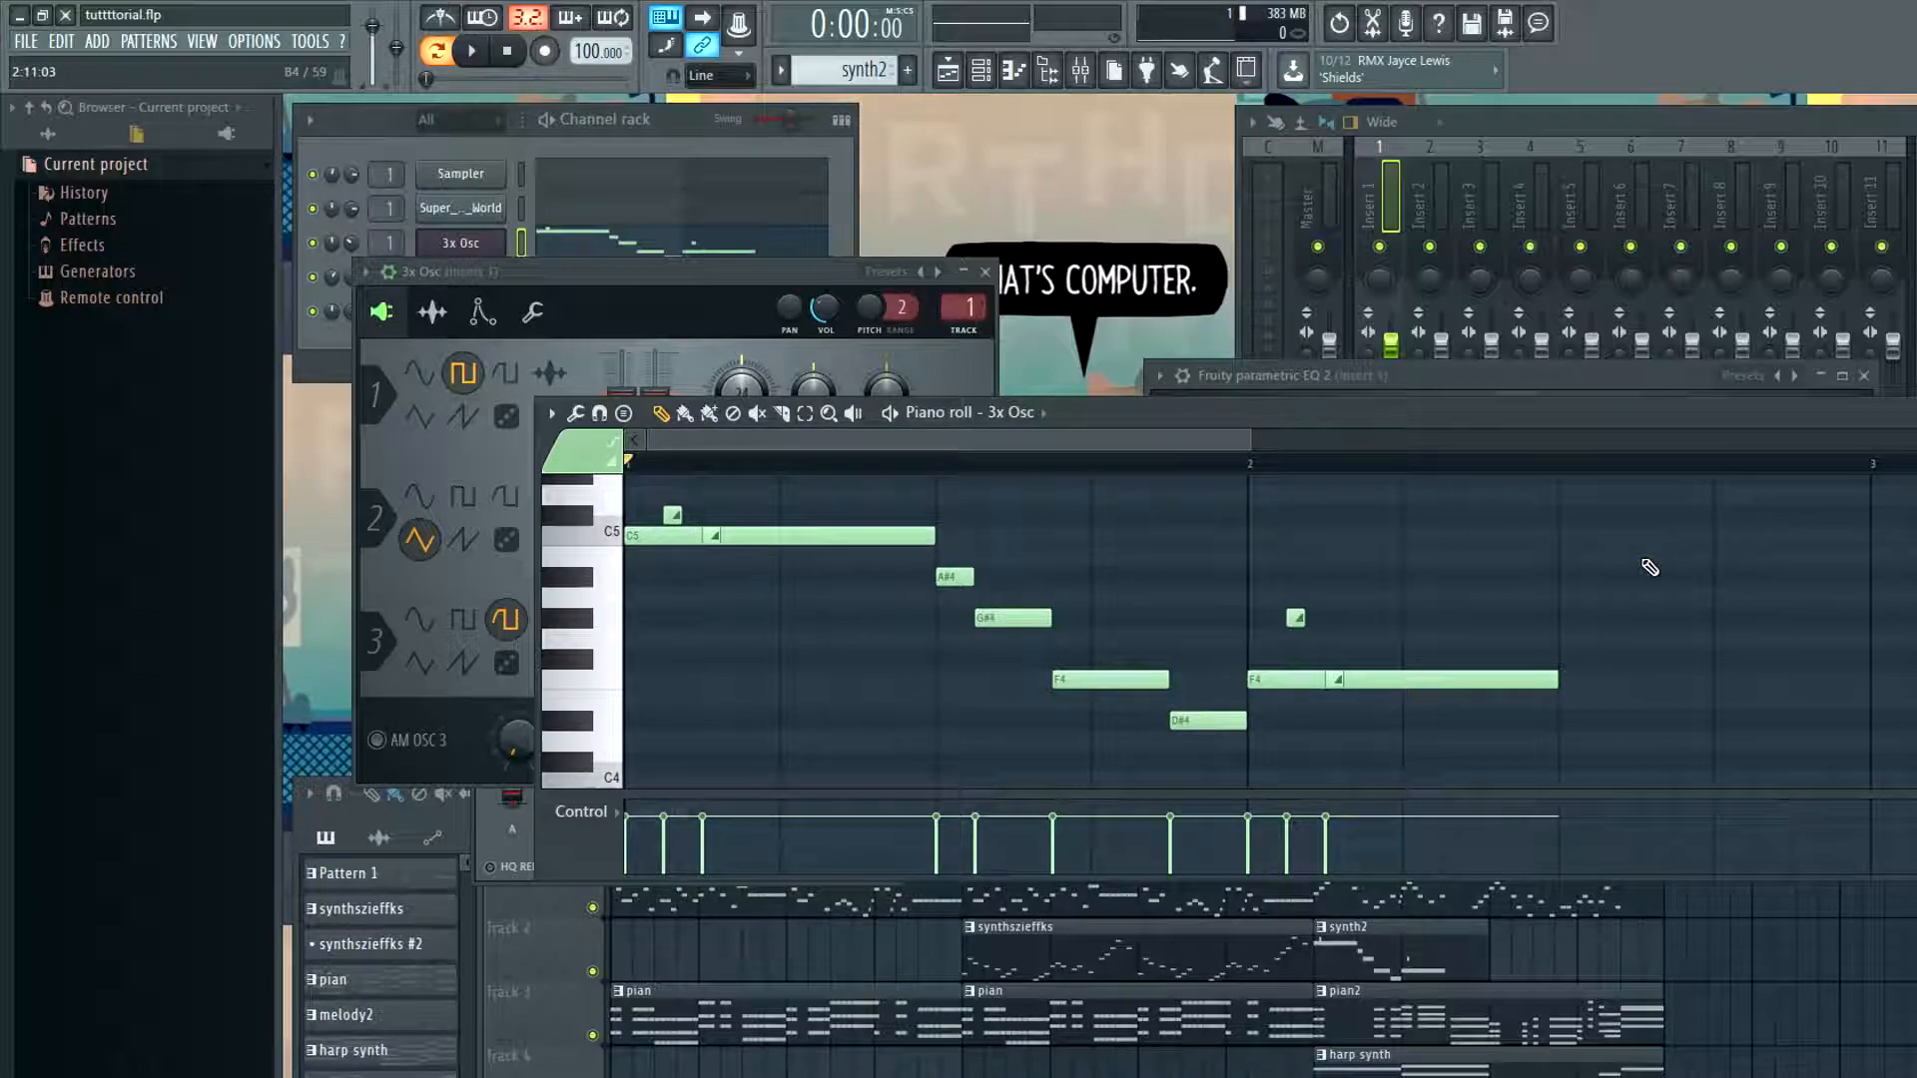
Play the melody in the older FL Studio version for comparison and recheck the 3xOsc envelope and oscillator settings
key(space)
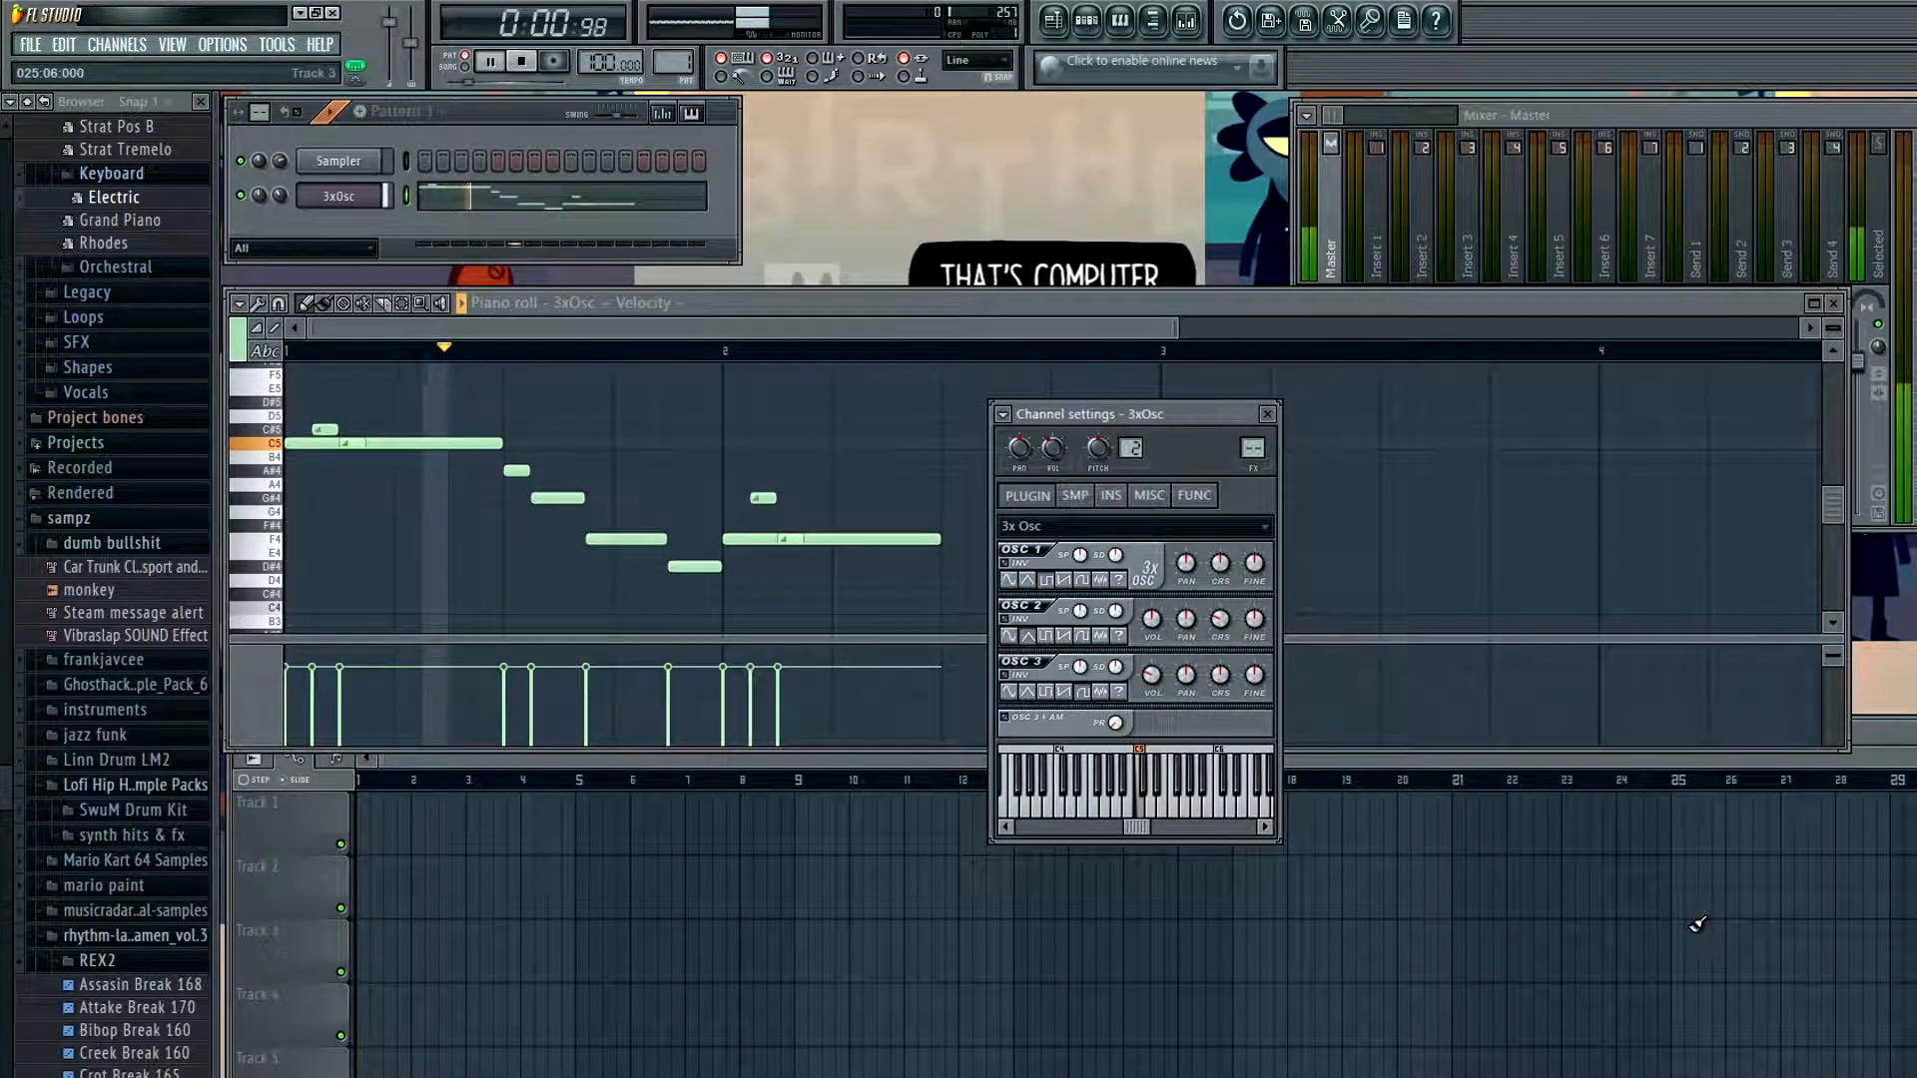
key(space)
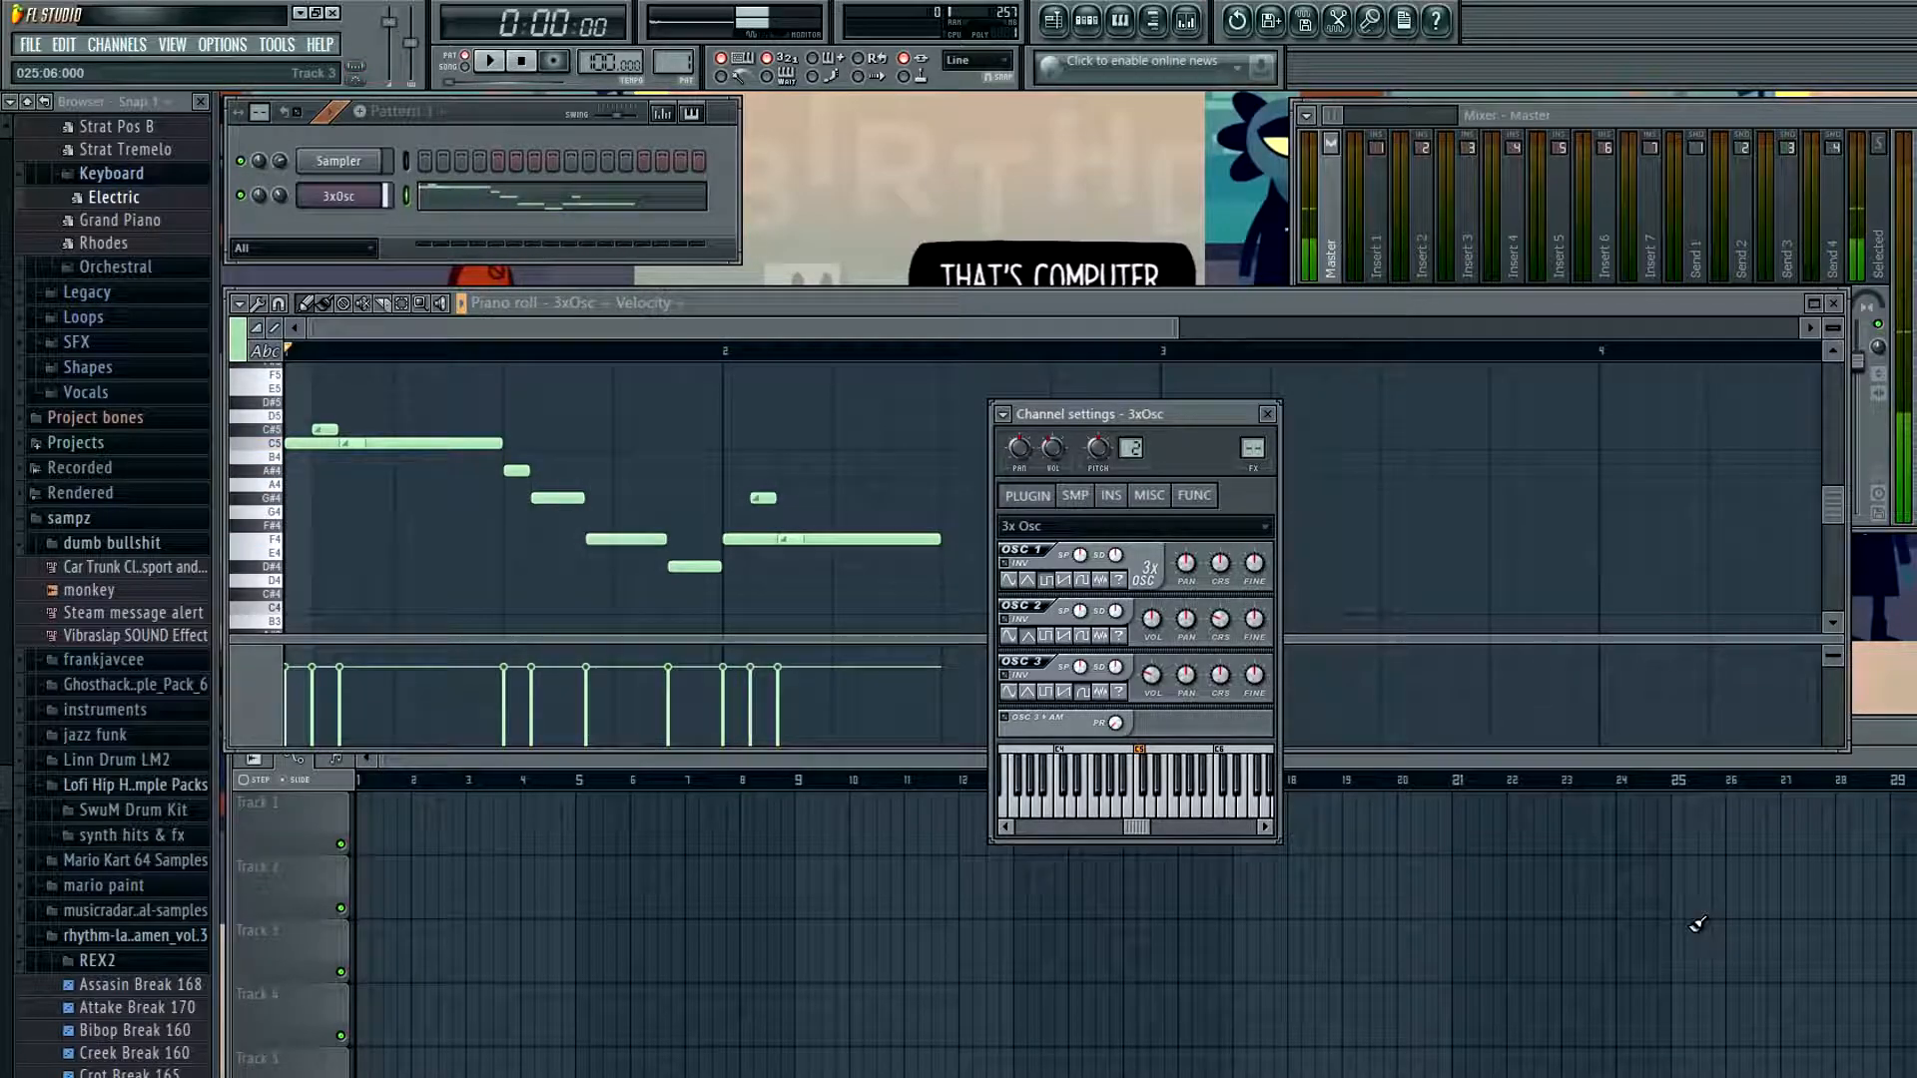
click(1109, 496)
click(1028, 496)
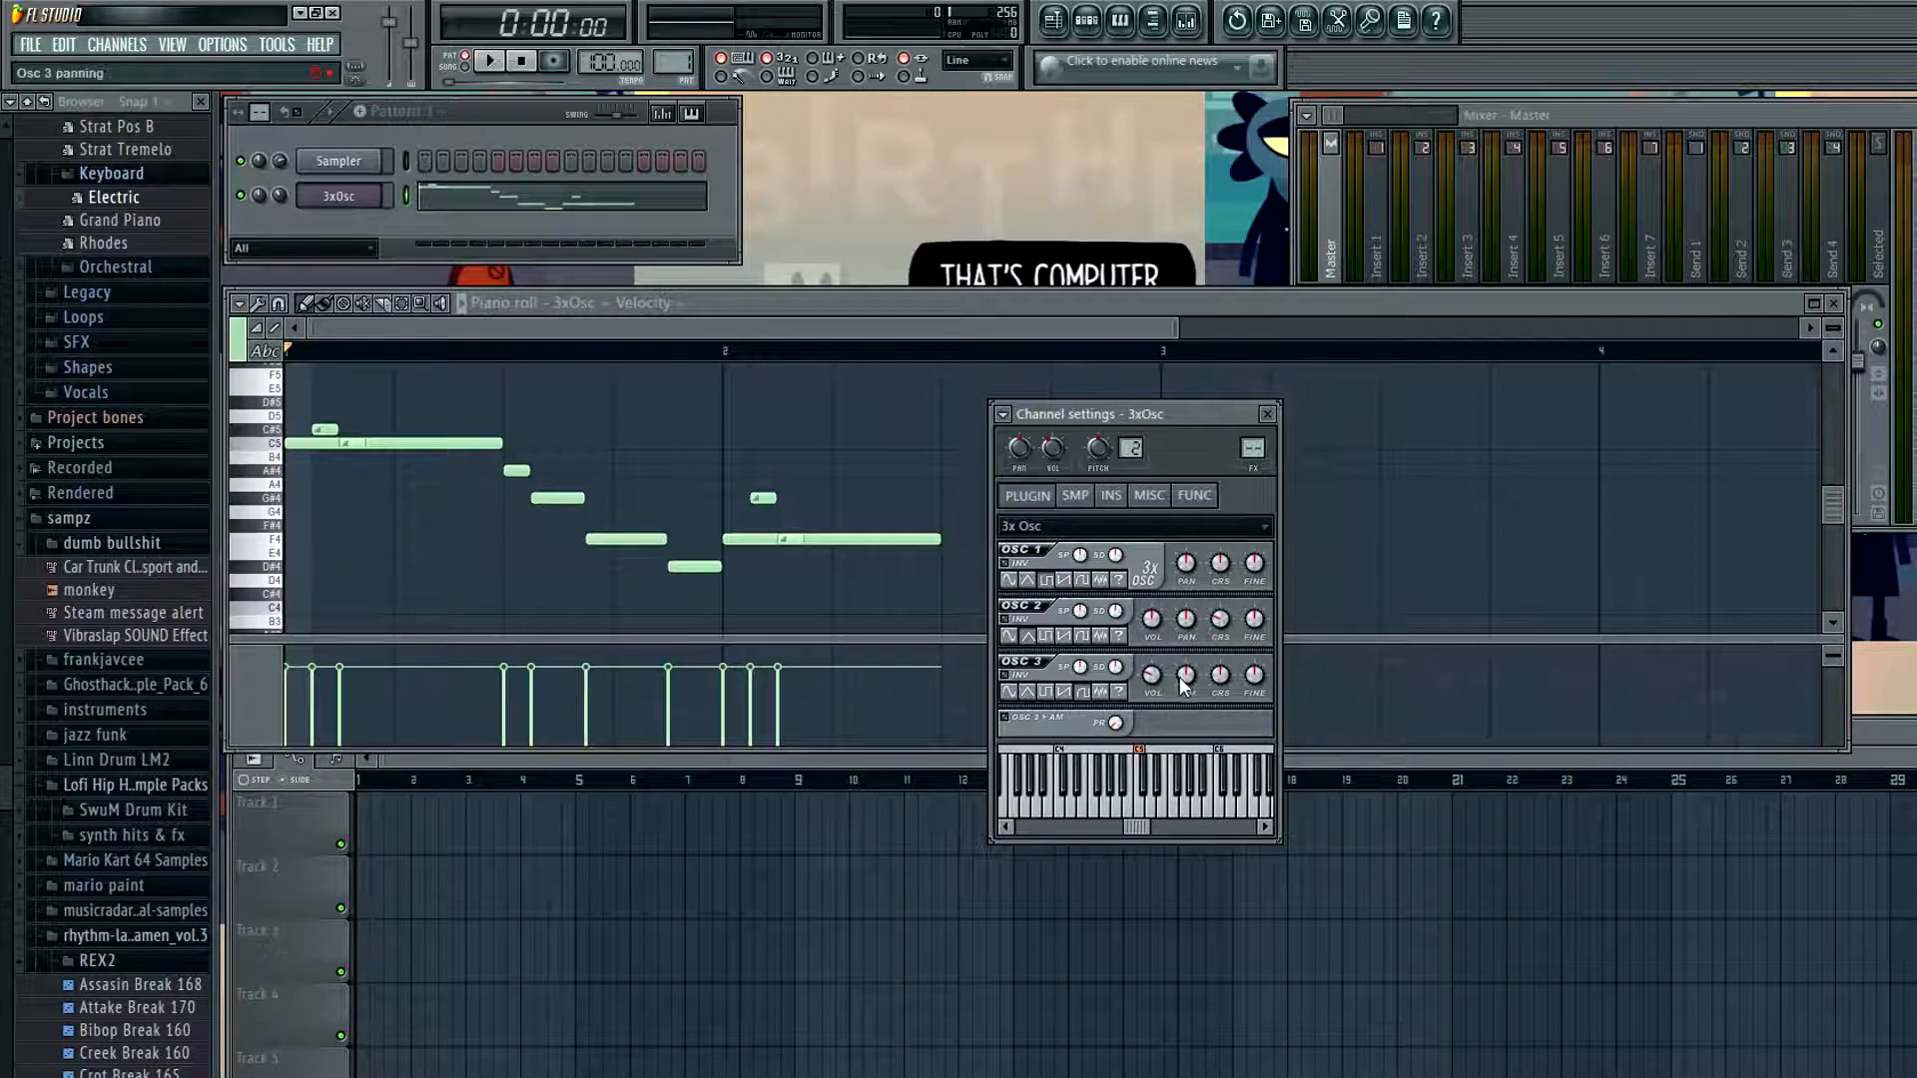
Adjust oscillator 3's volume in the older version's 3xOsc and listen to the melody again
drag(1152, 679, 1153, 669)
key(space)
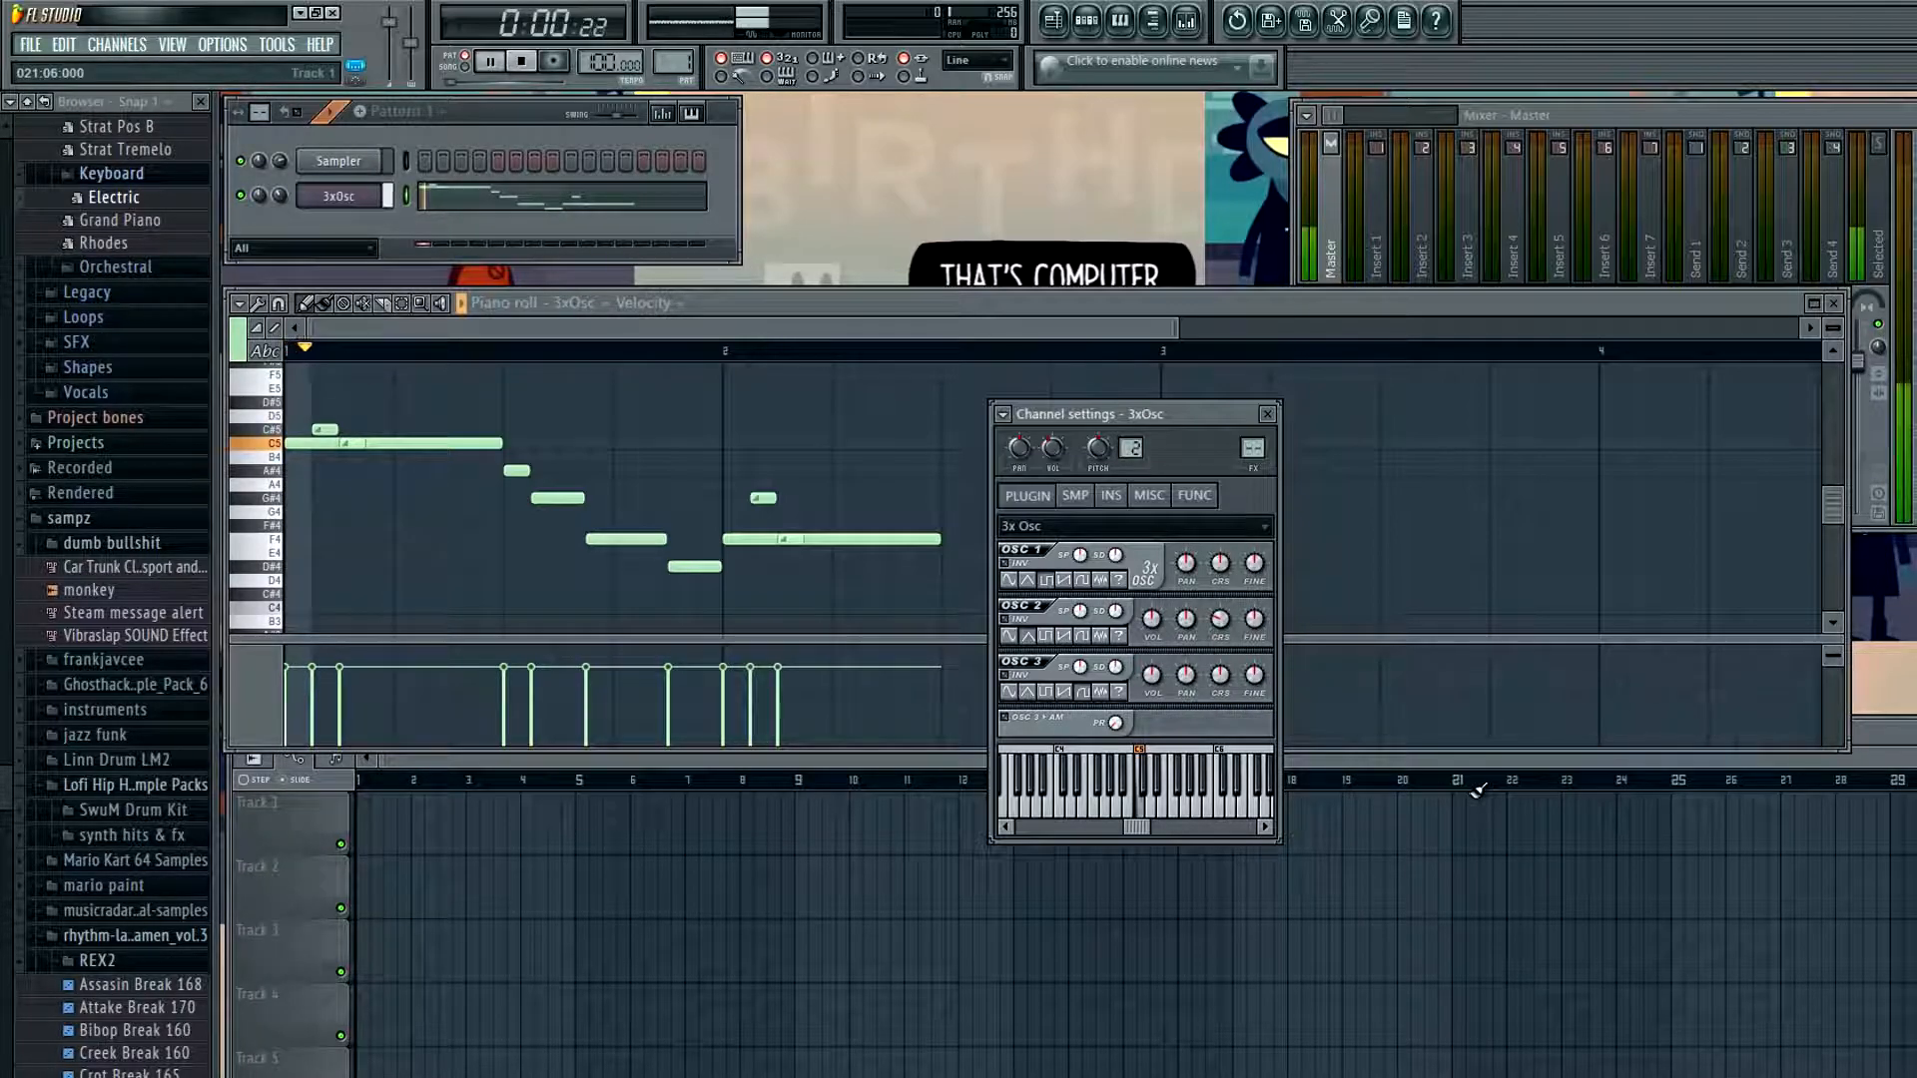
key(space)
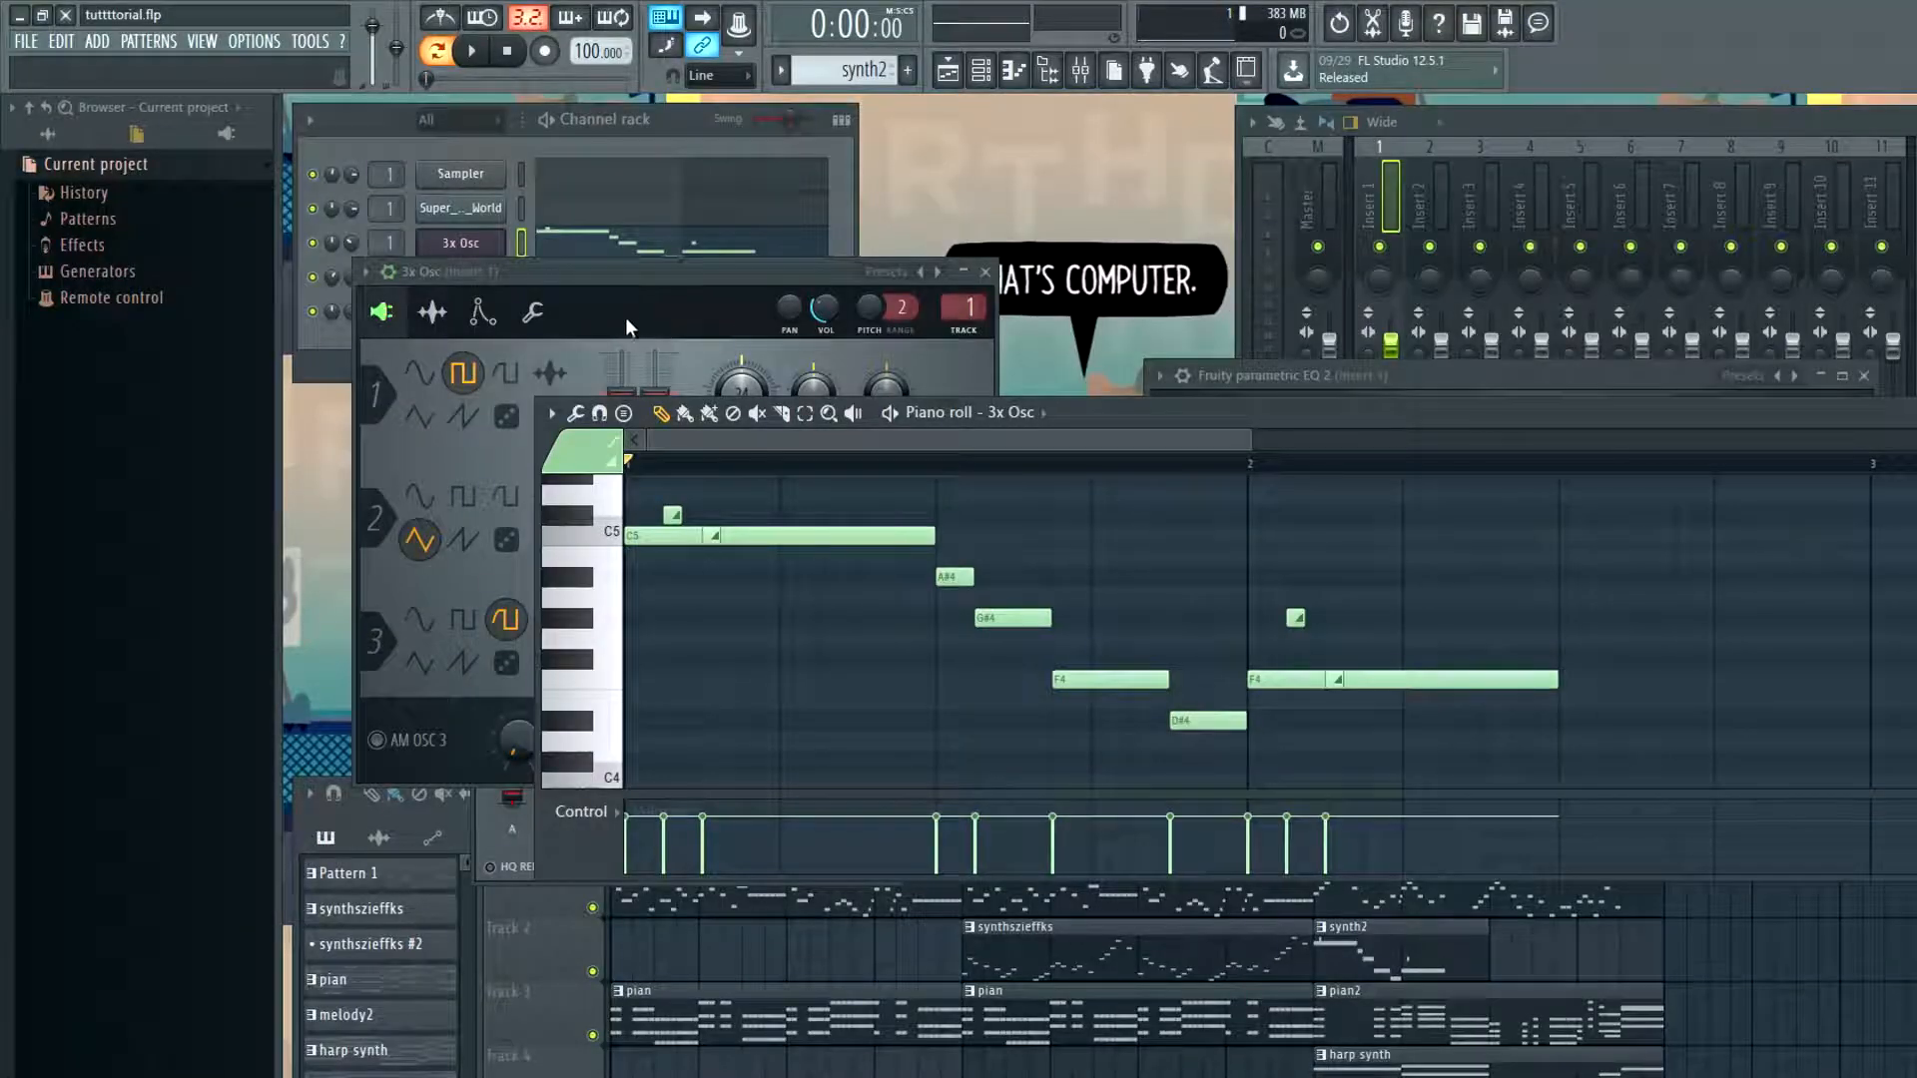
In tuttttorial.flp, bring the 3x Osc forward, adjust oscillator 3's volume, and compare the melody against the older FL Studio version
click(626, 320)
drag(952, 640, 960, 619)
key(space)
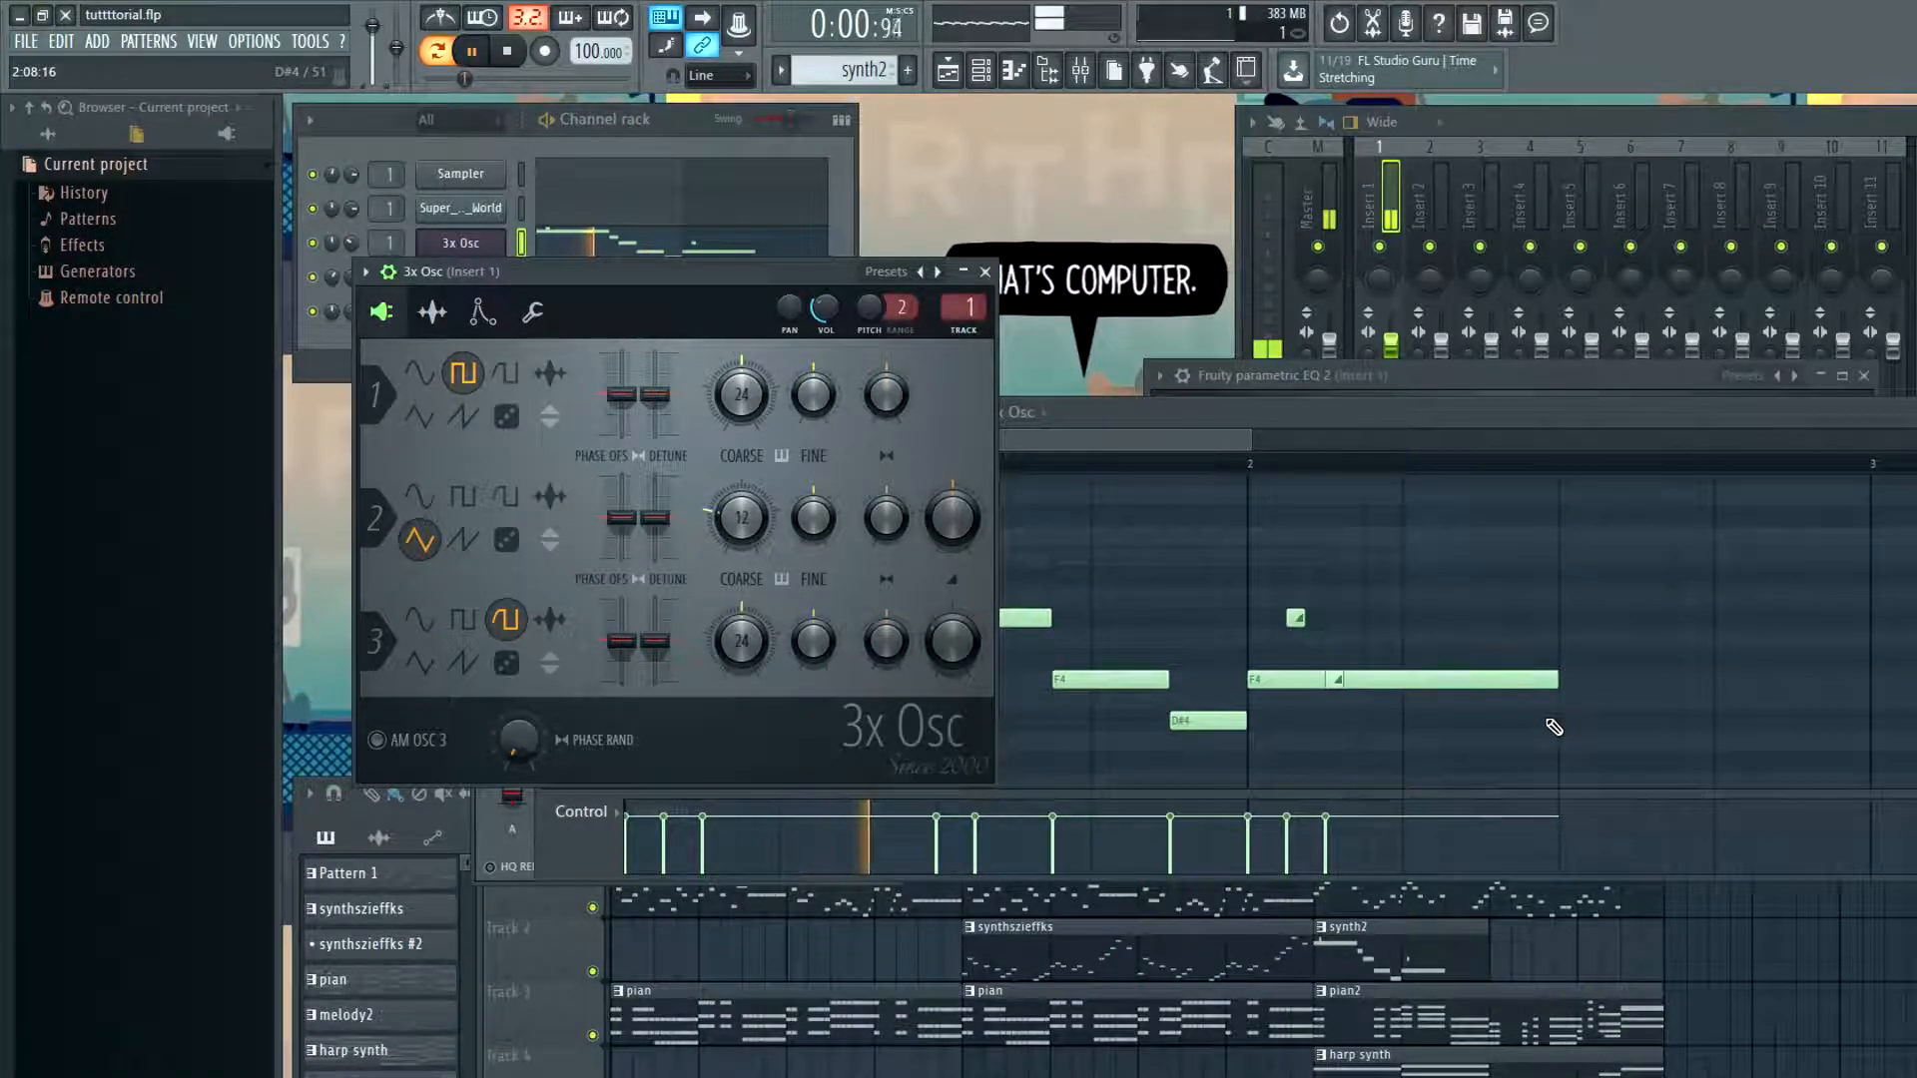
key(space)
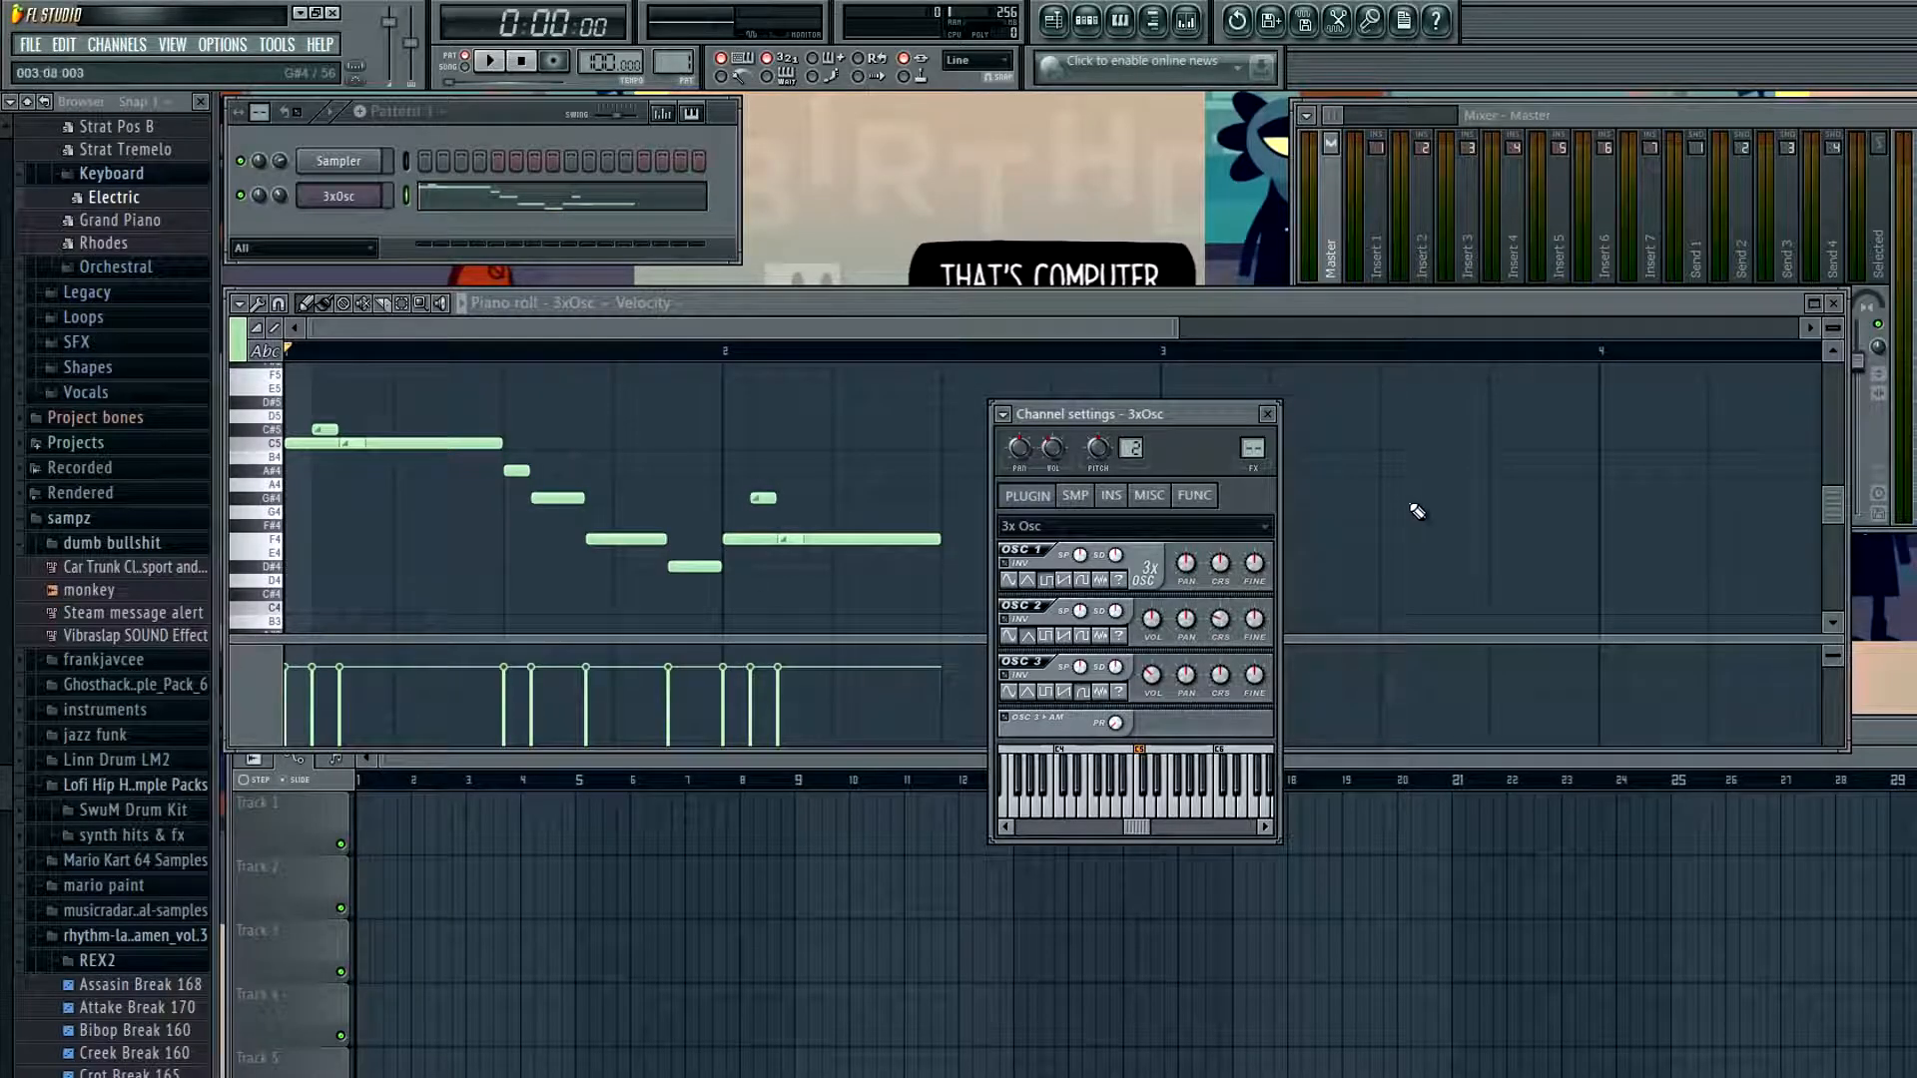
key(space)
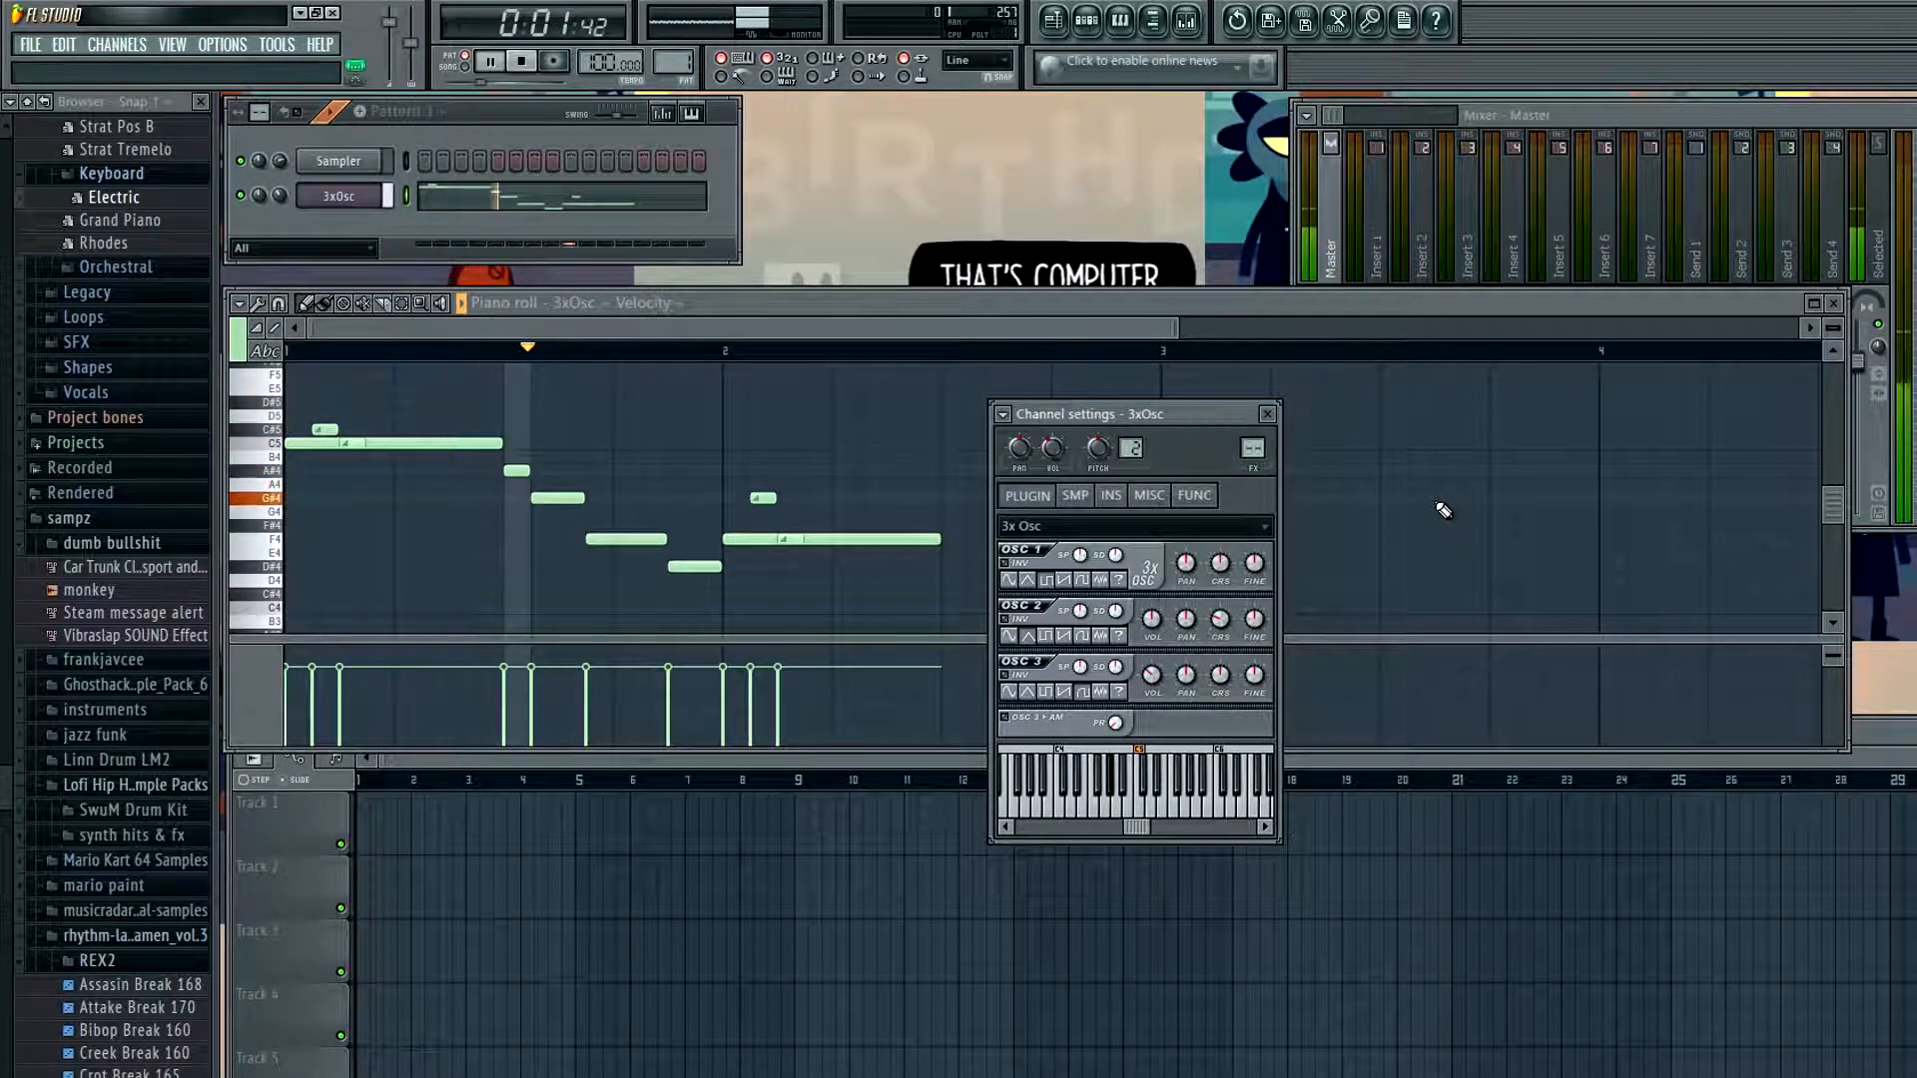
key(space)
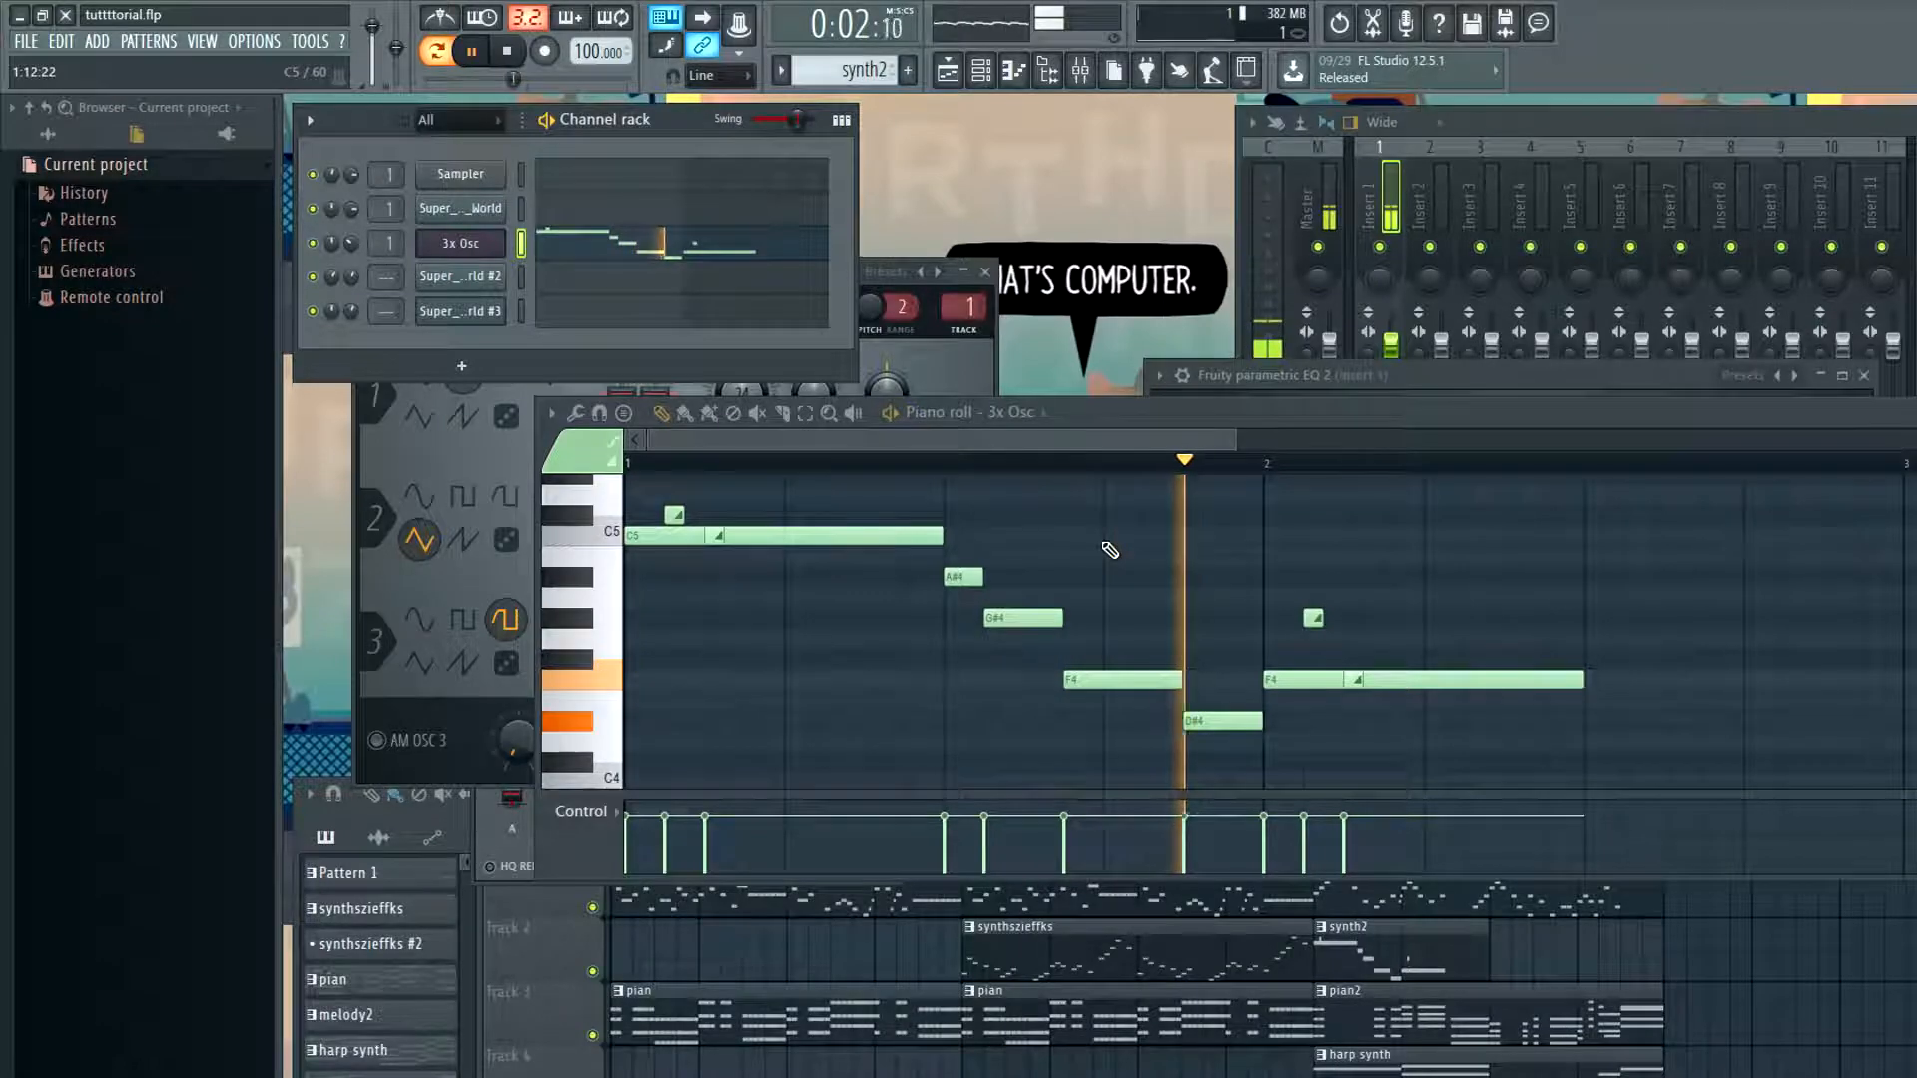
Play the 3x Osc melody in tuttttorial.flp with the Channel rack's main swing at low and high amounts
key(space)
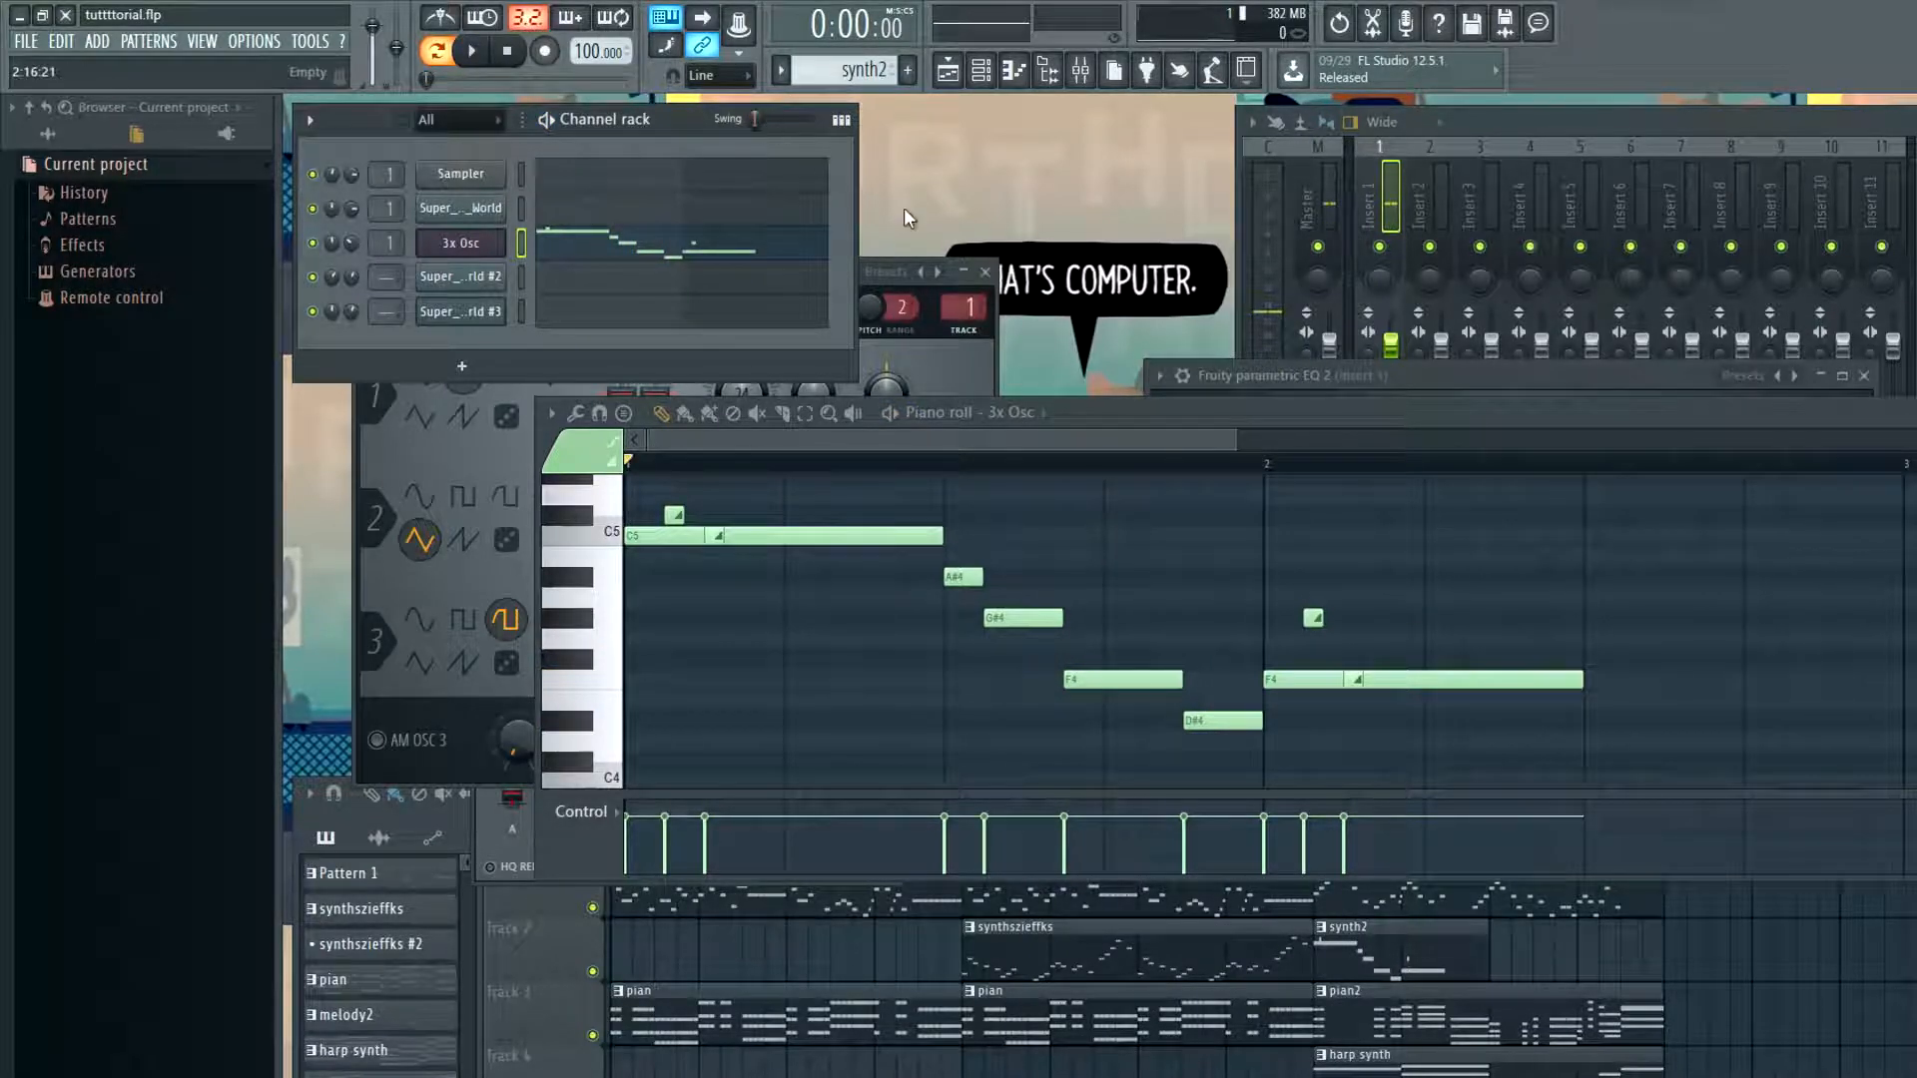
key(space)
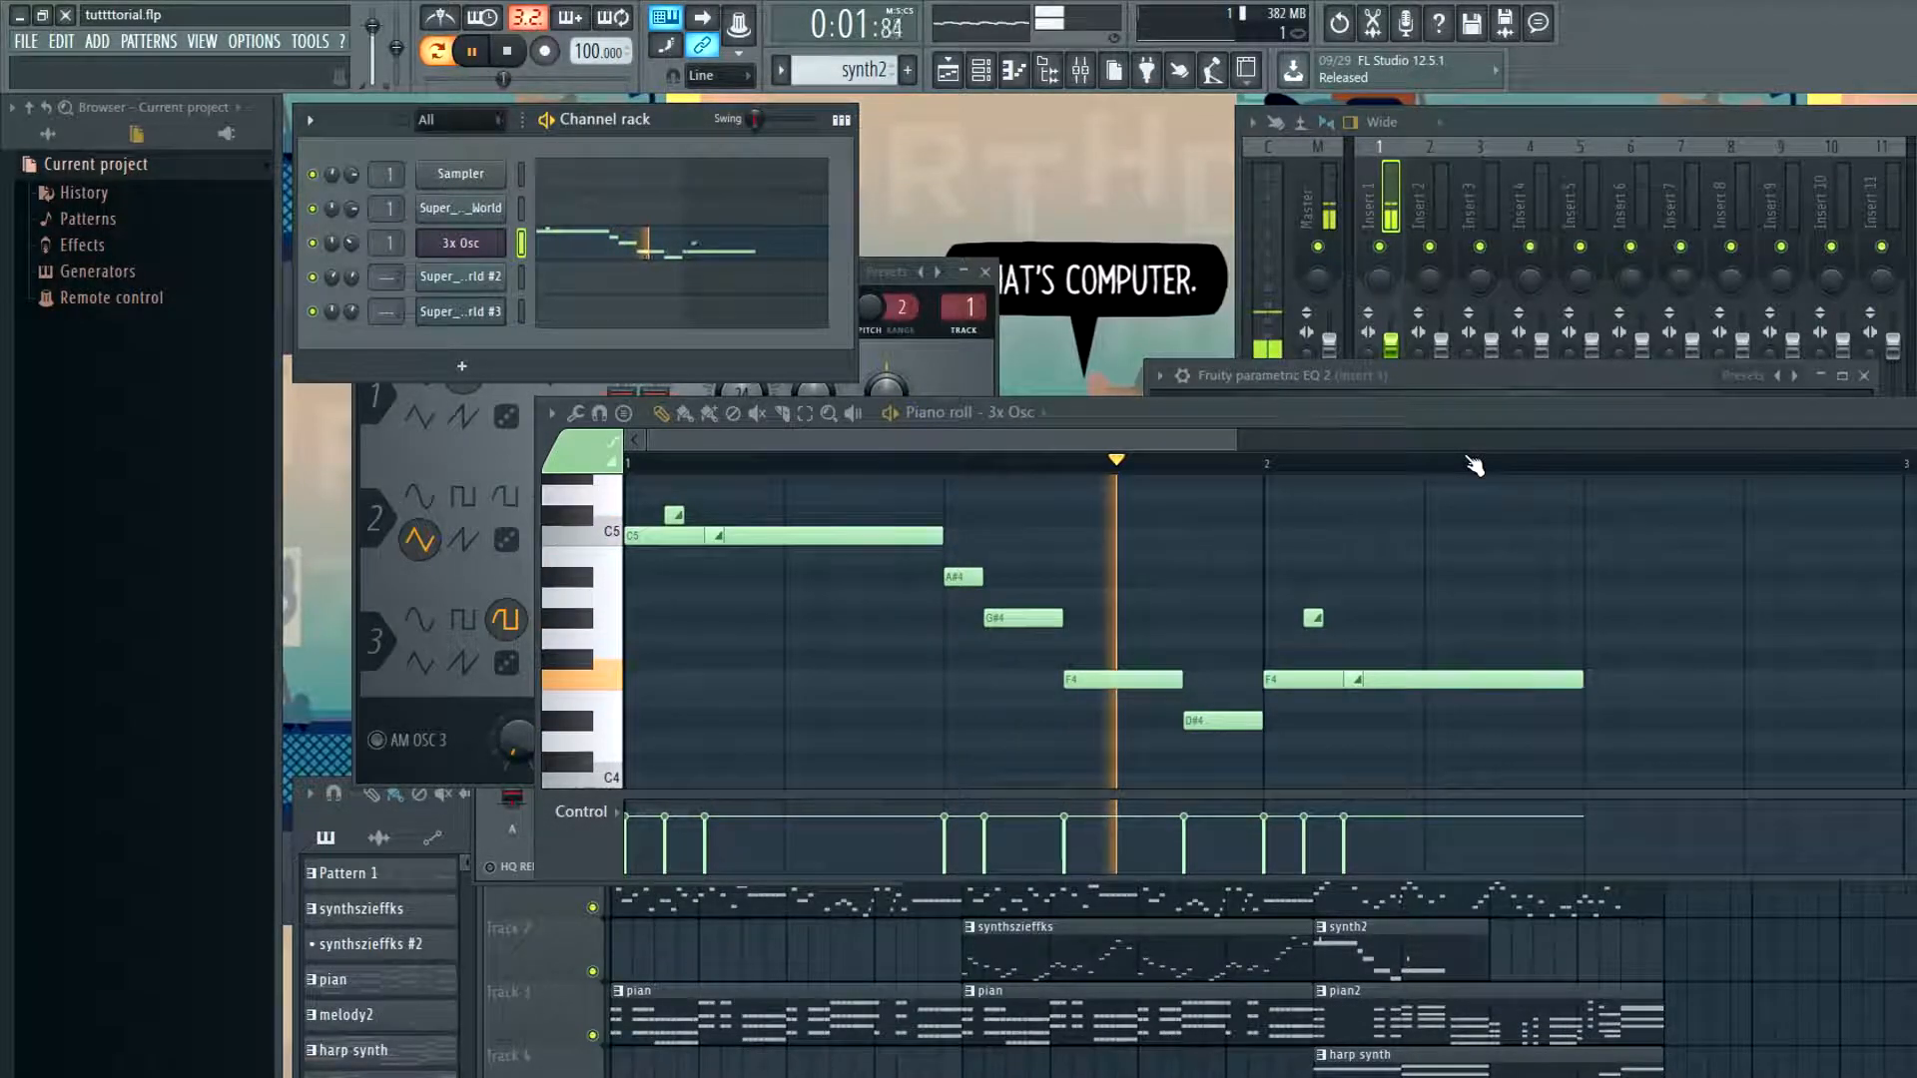
key(space)
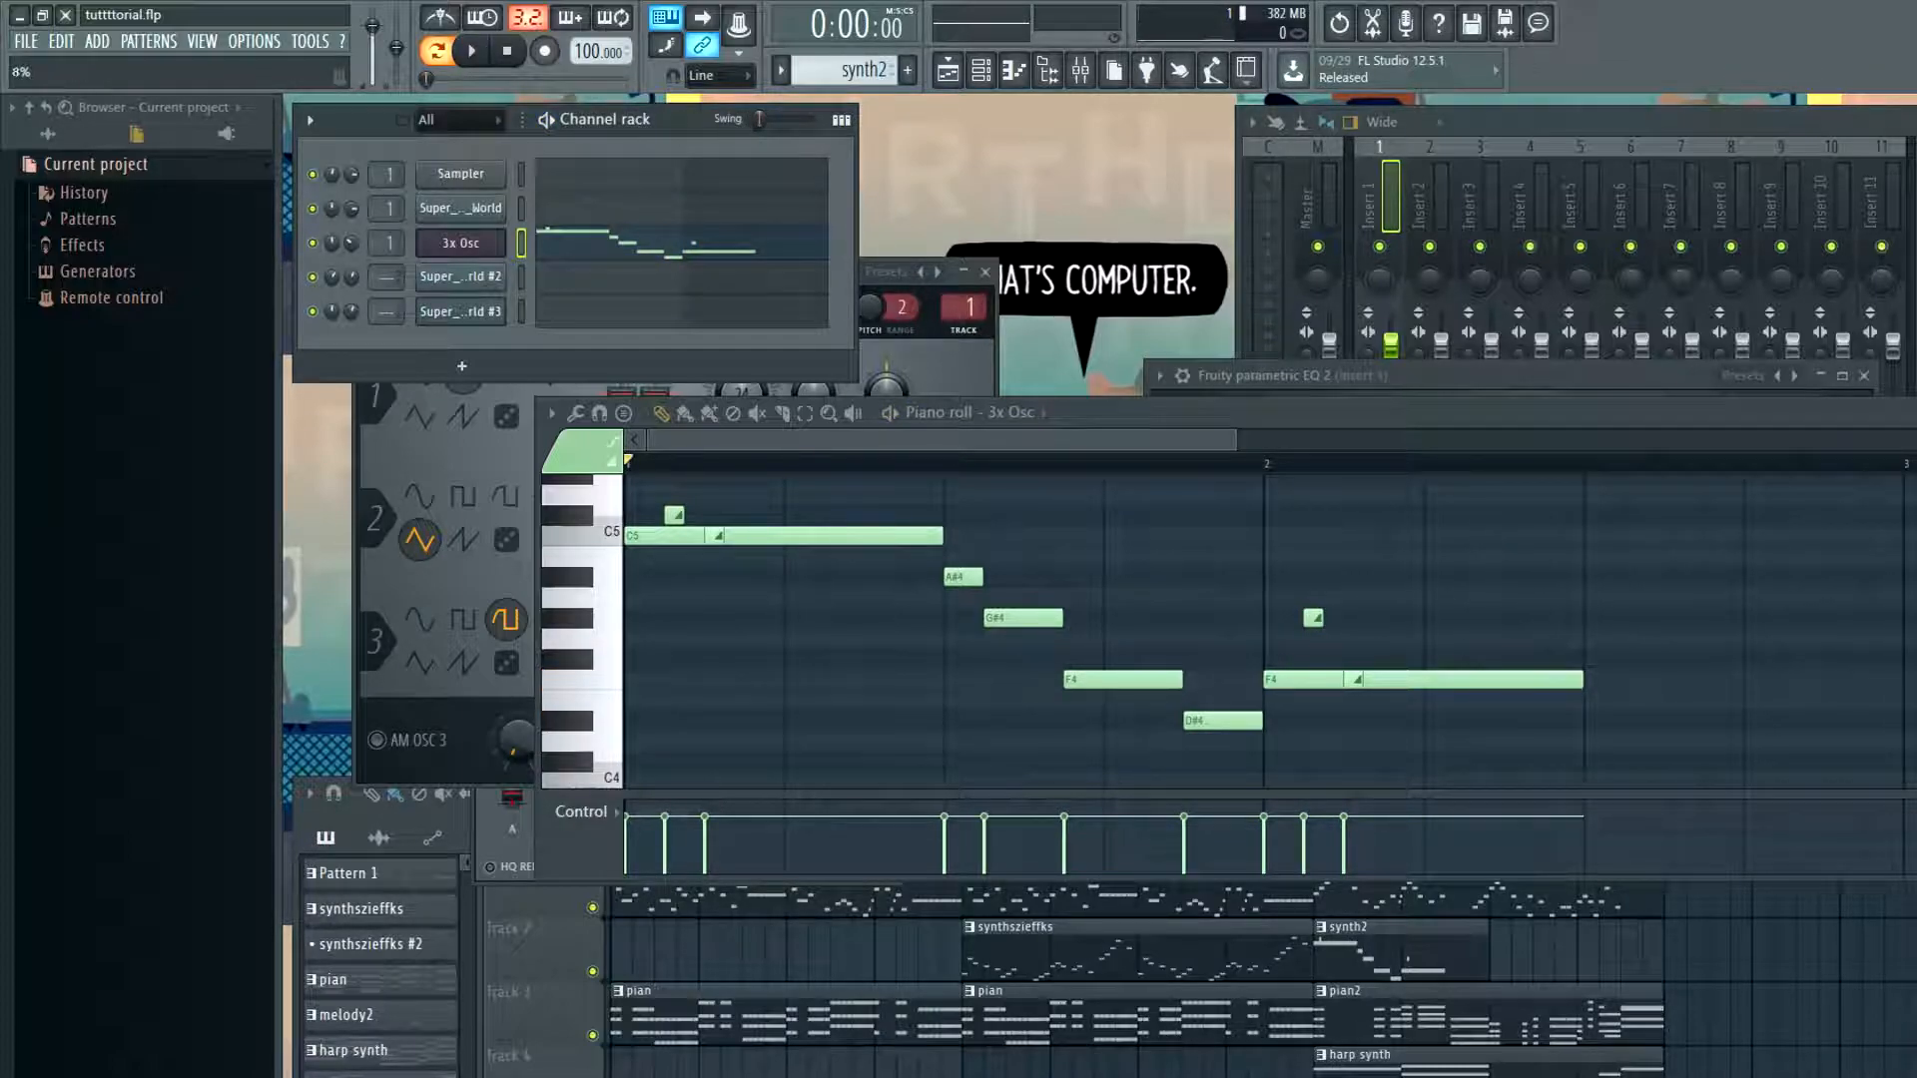
key(space)
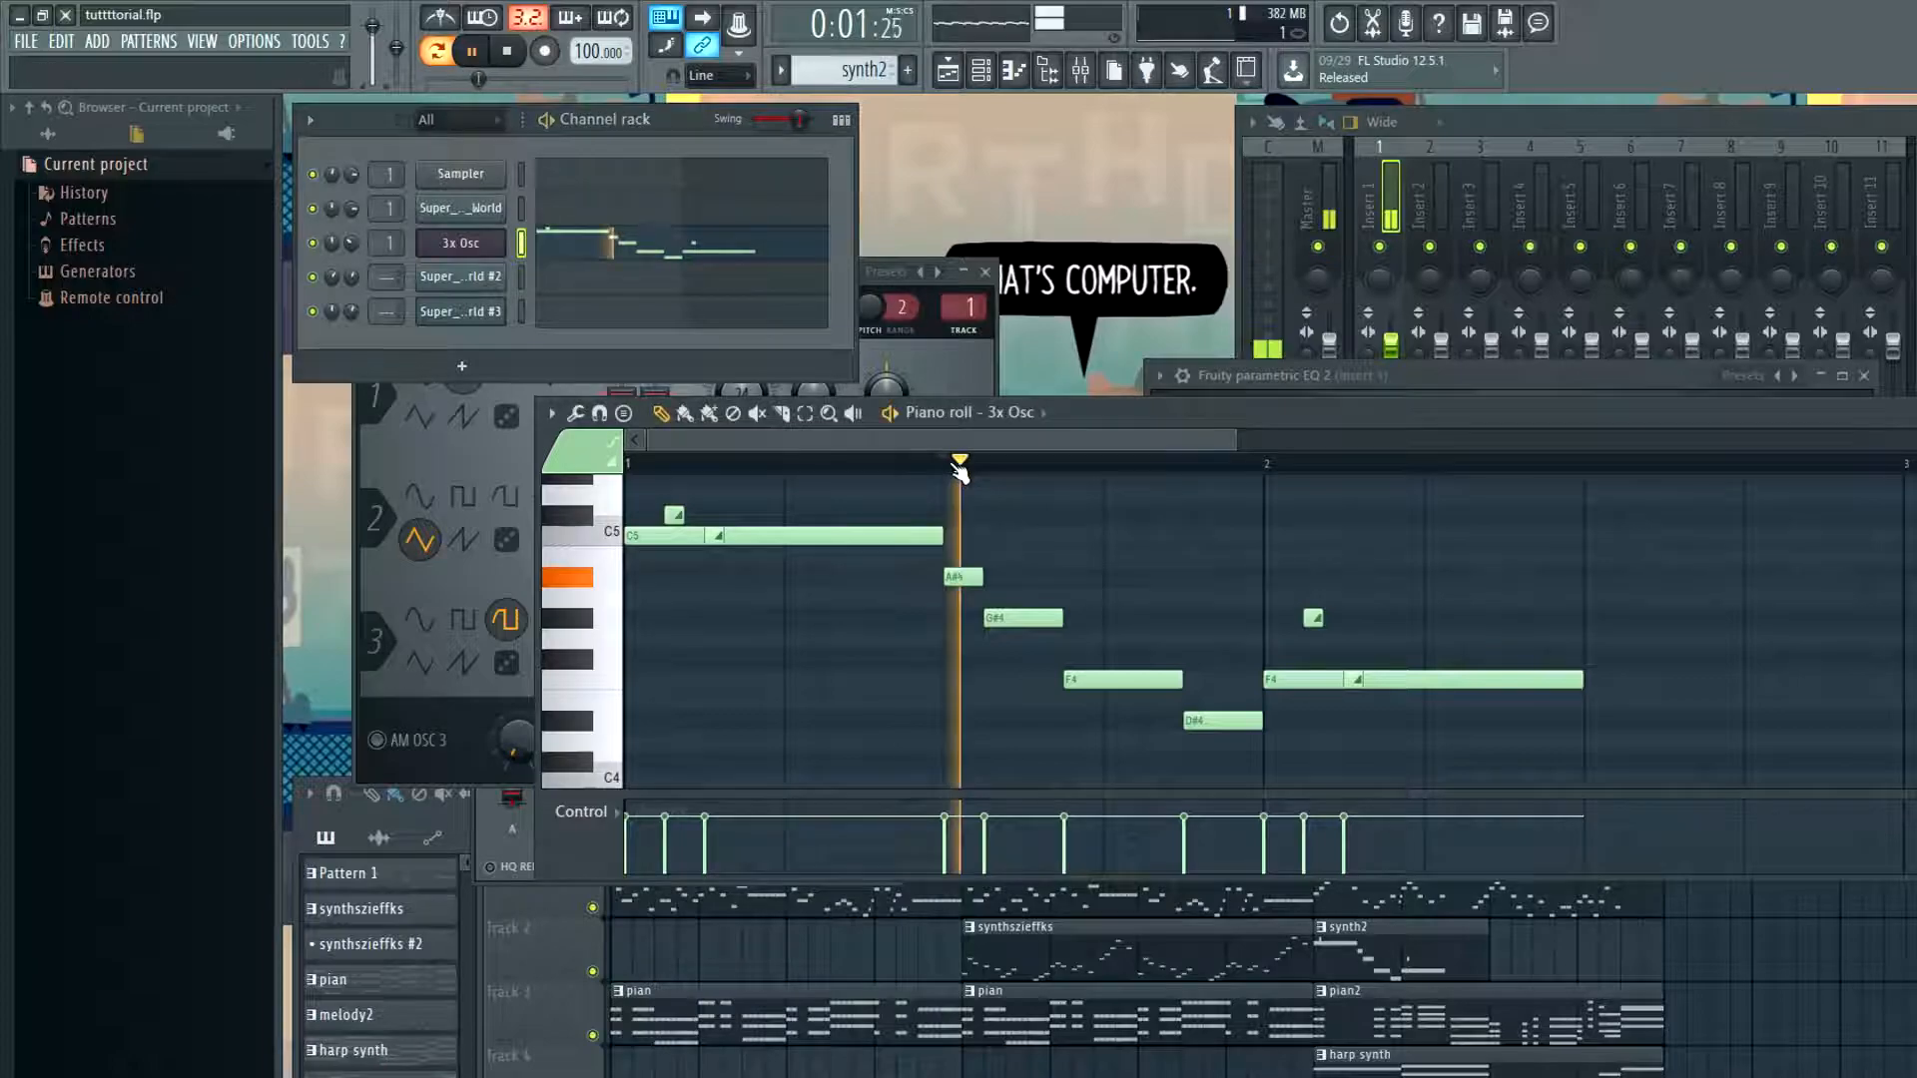
key(space)
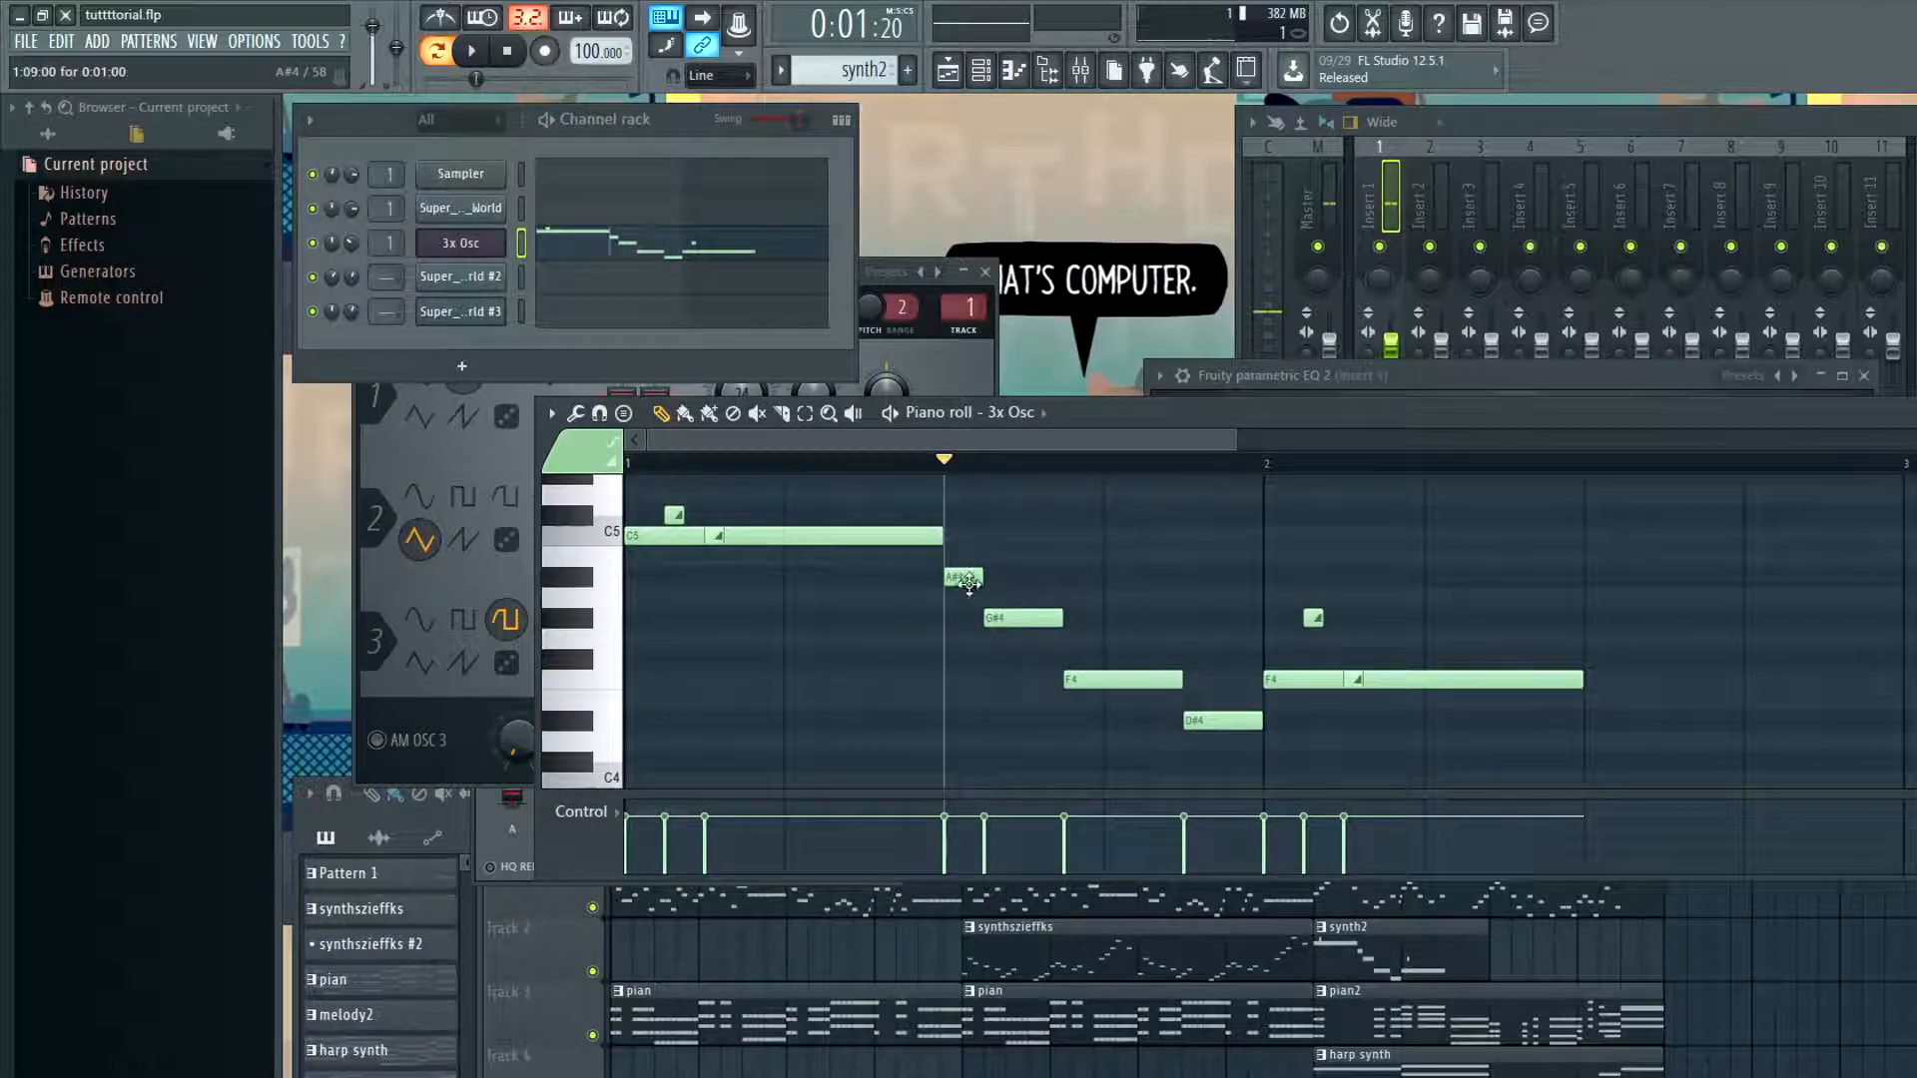
Play the melody repeatedly from the A#4 note with different main swing amounts to compare the note timing
scroll(968, 584, up, 3)
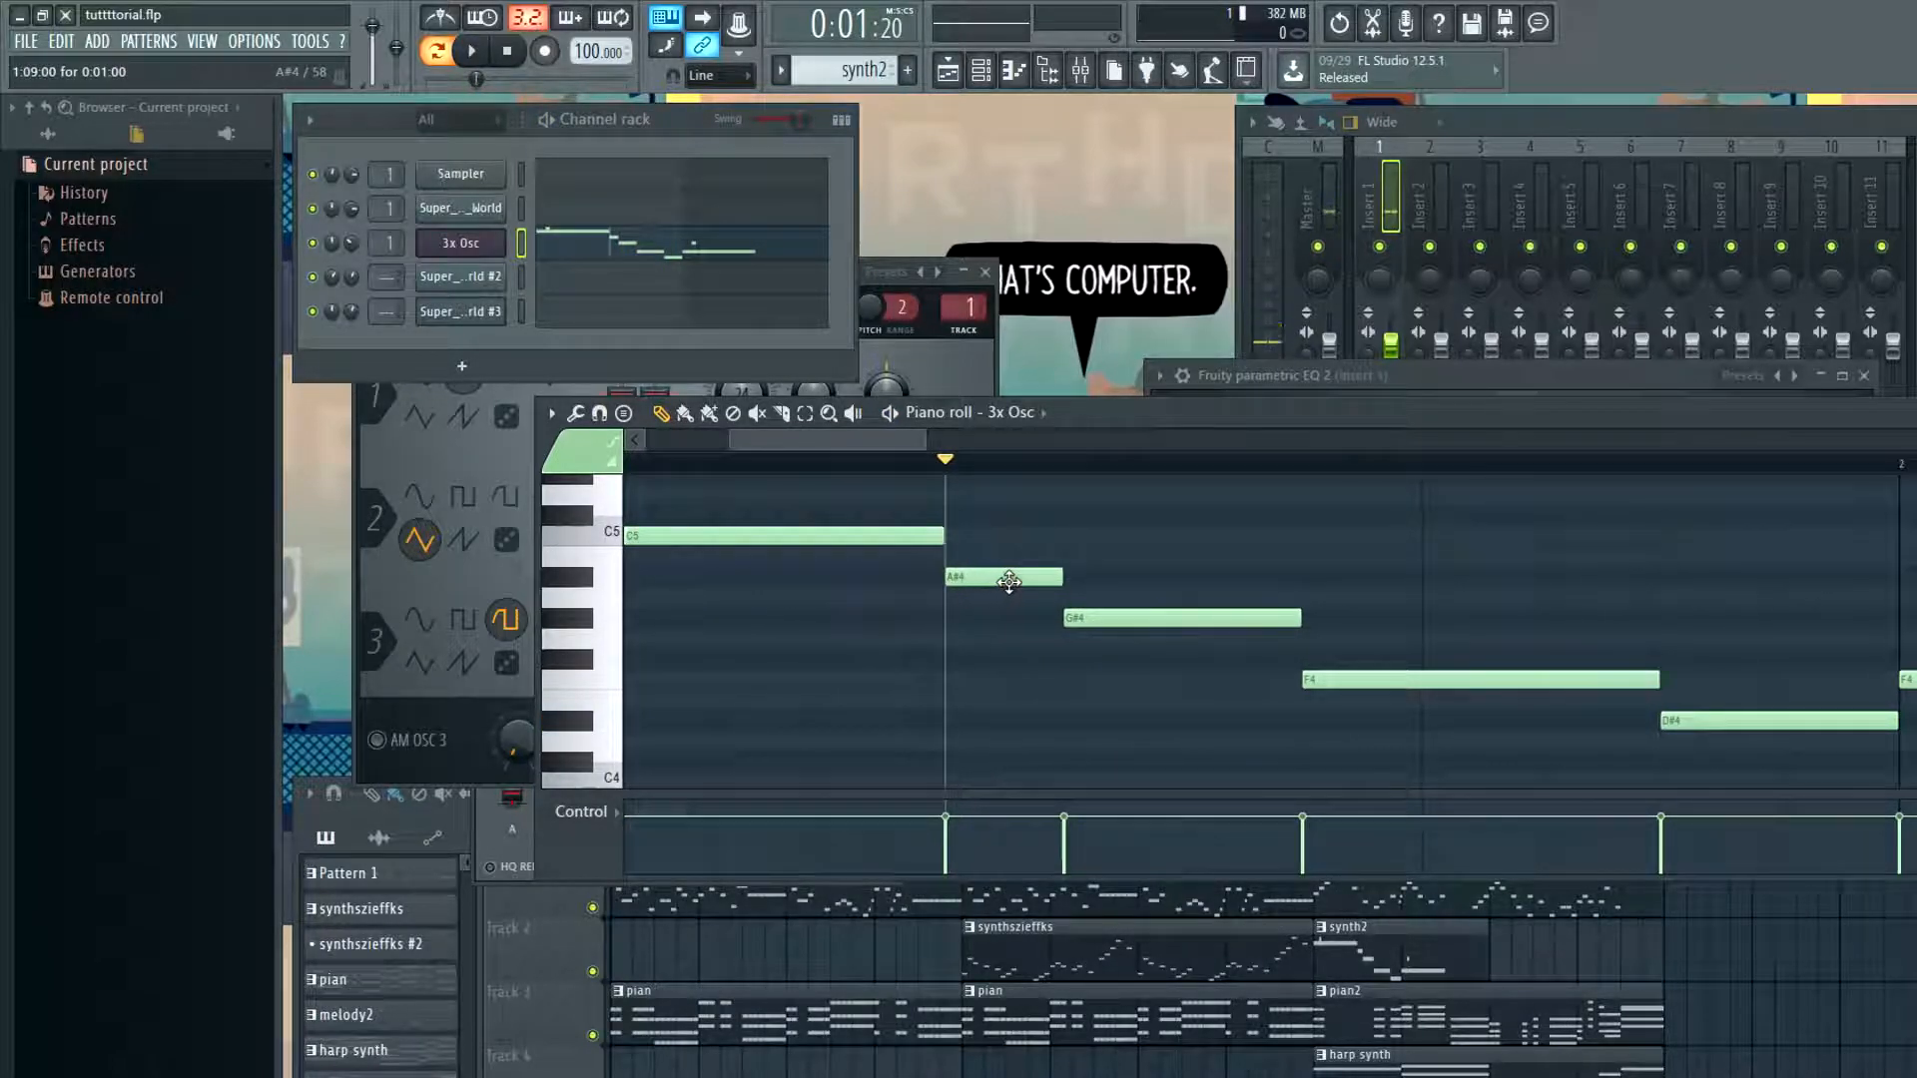
key(space)
key(space)
key(space)
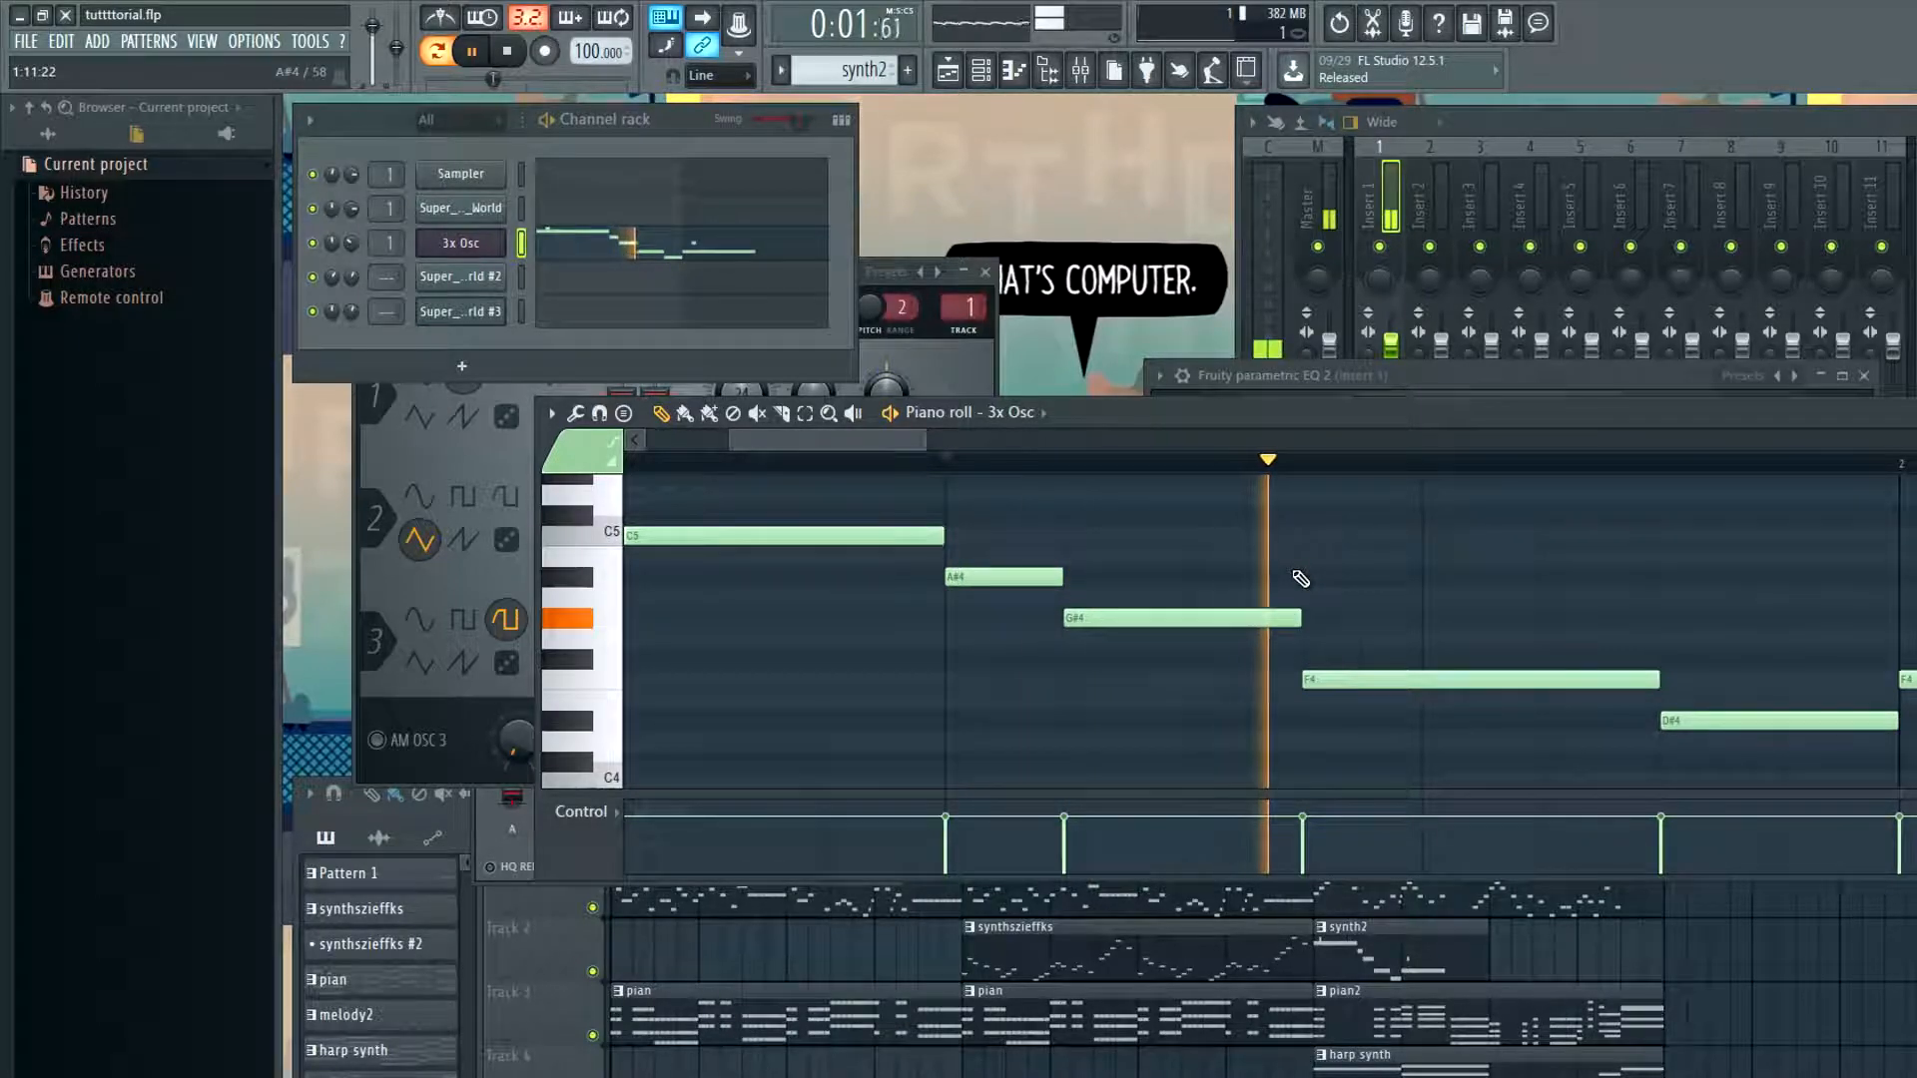
scroll(1301, 579, down, 2)
key(space)
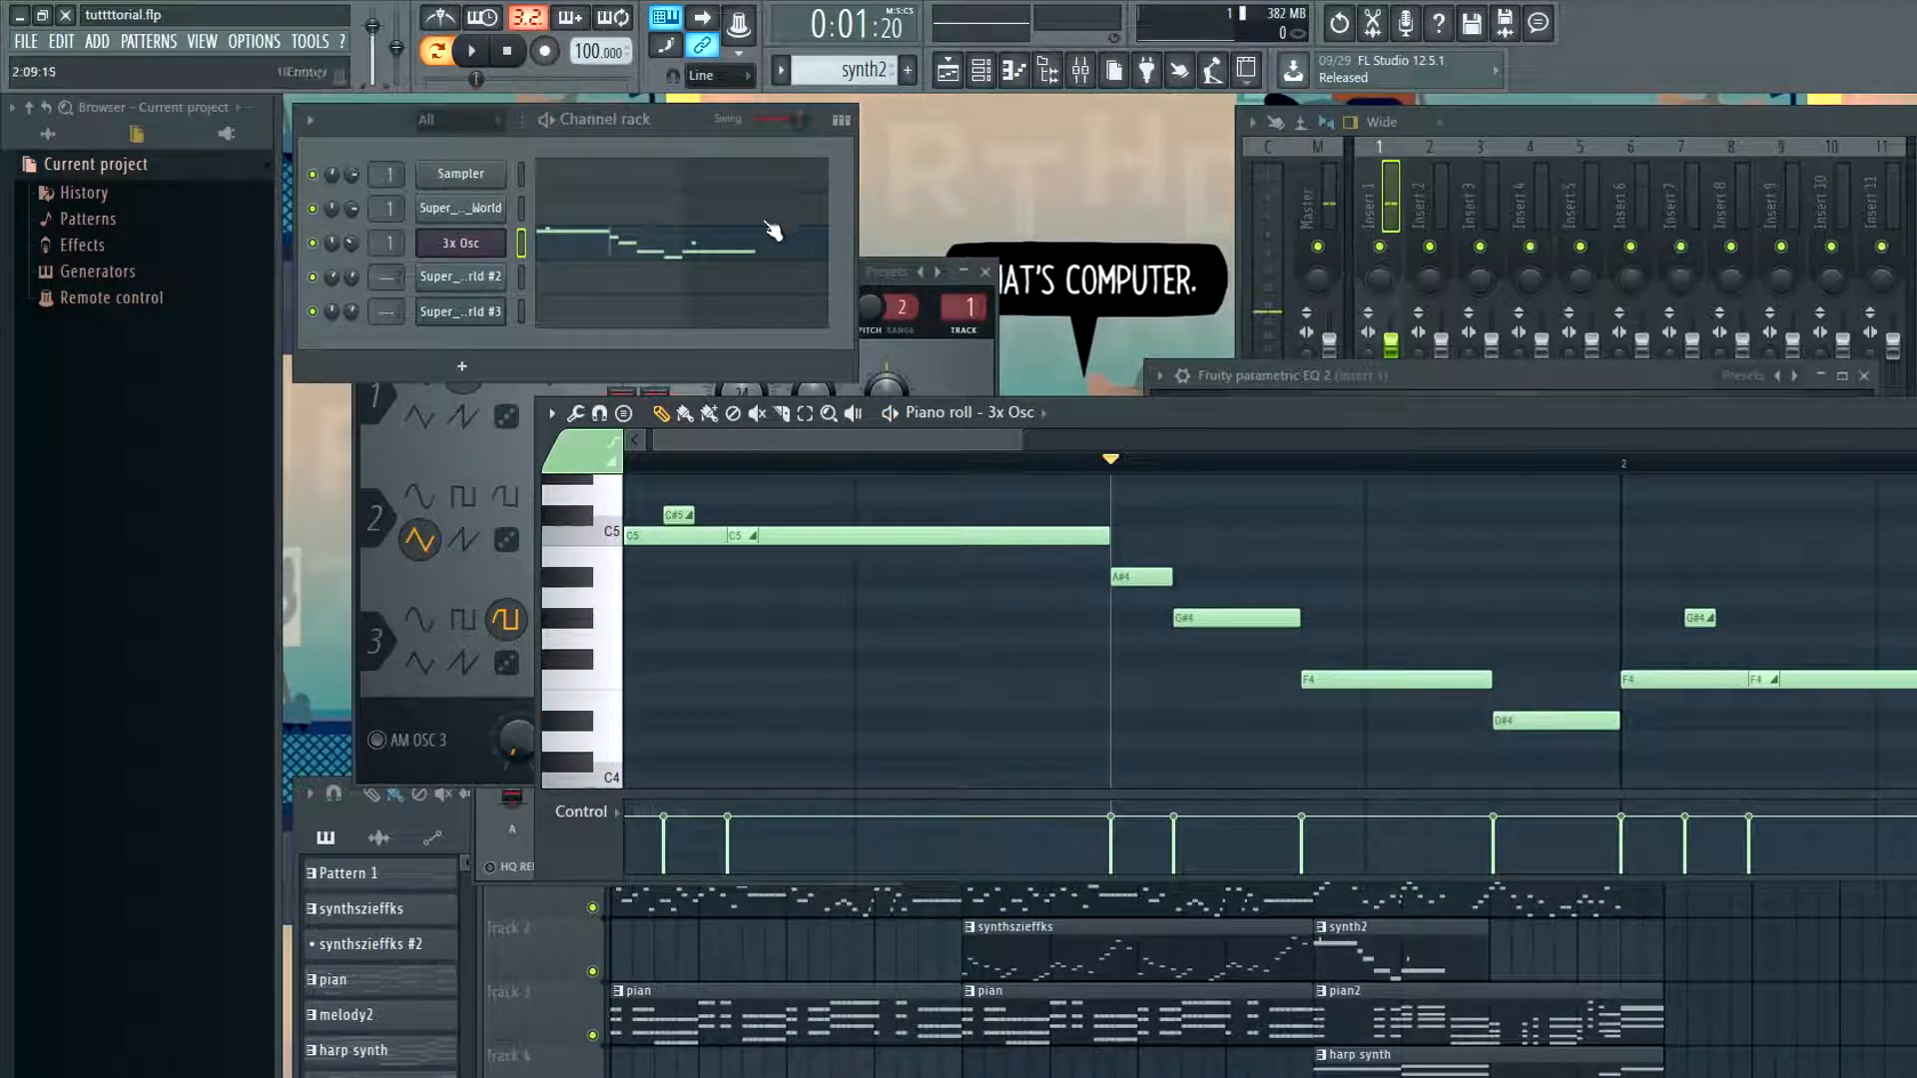
key(space)
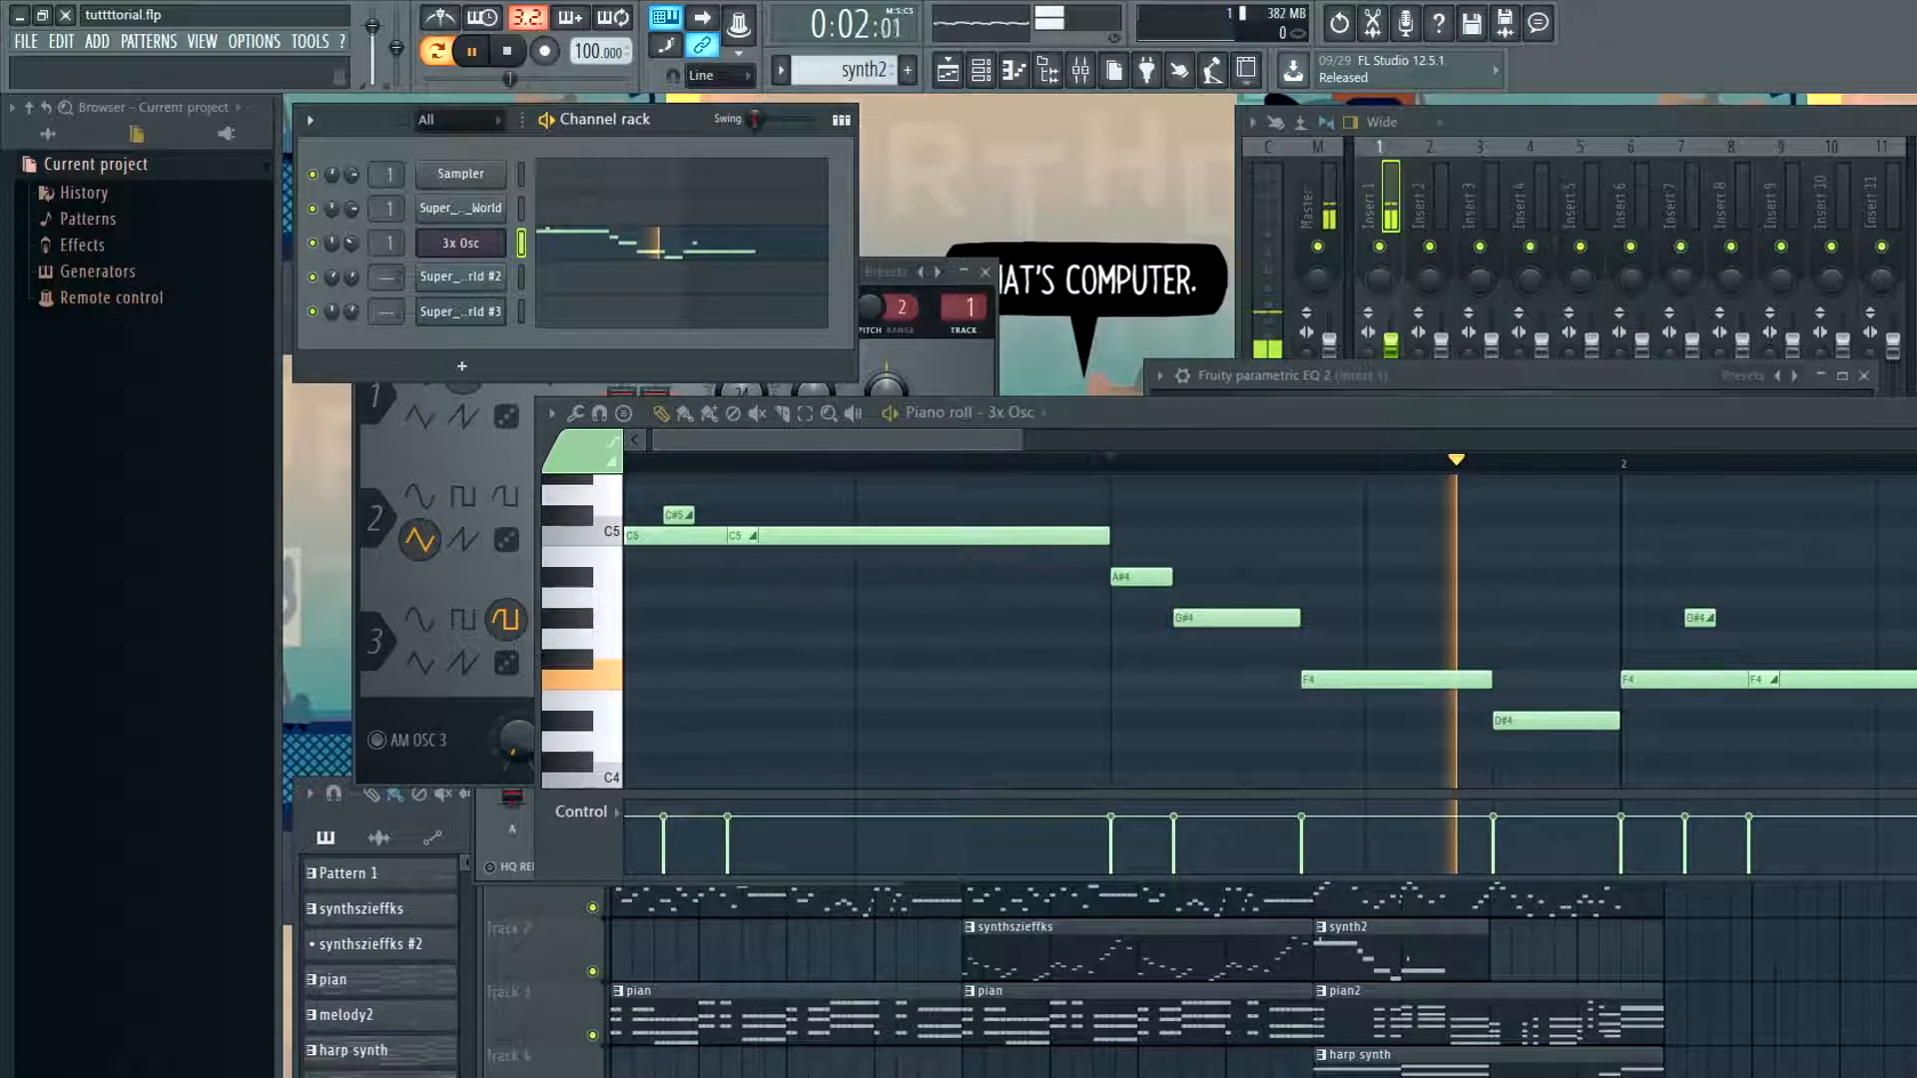
key(space)
scroll(950, 556, down, 3)
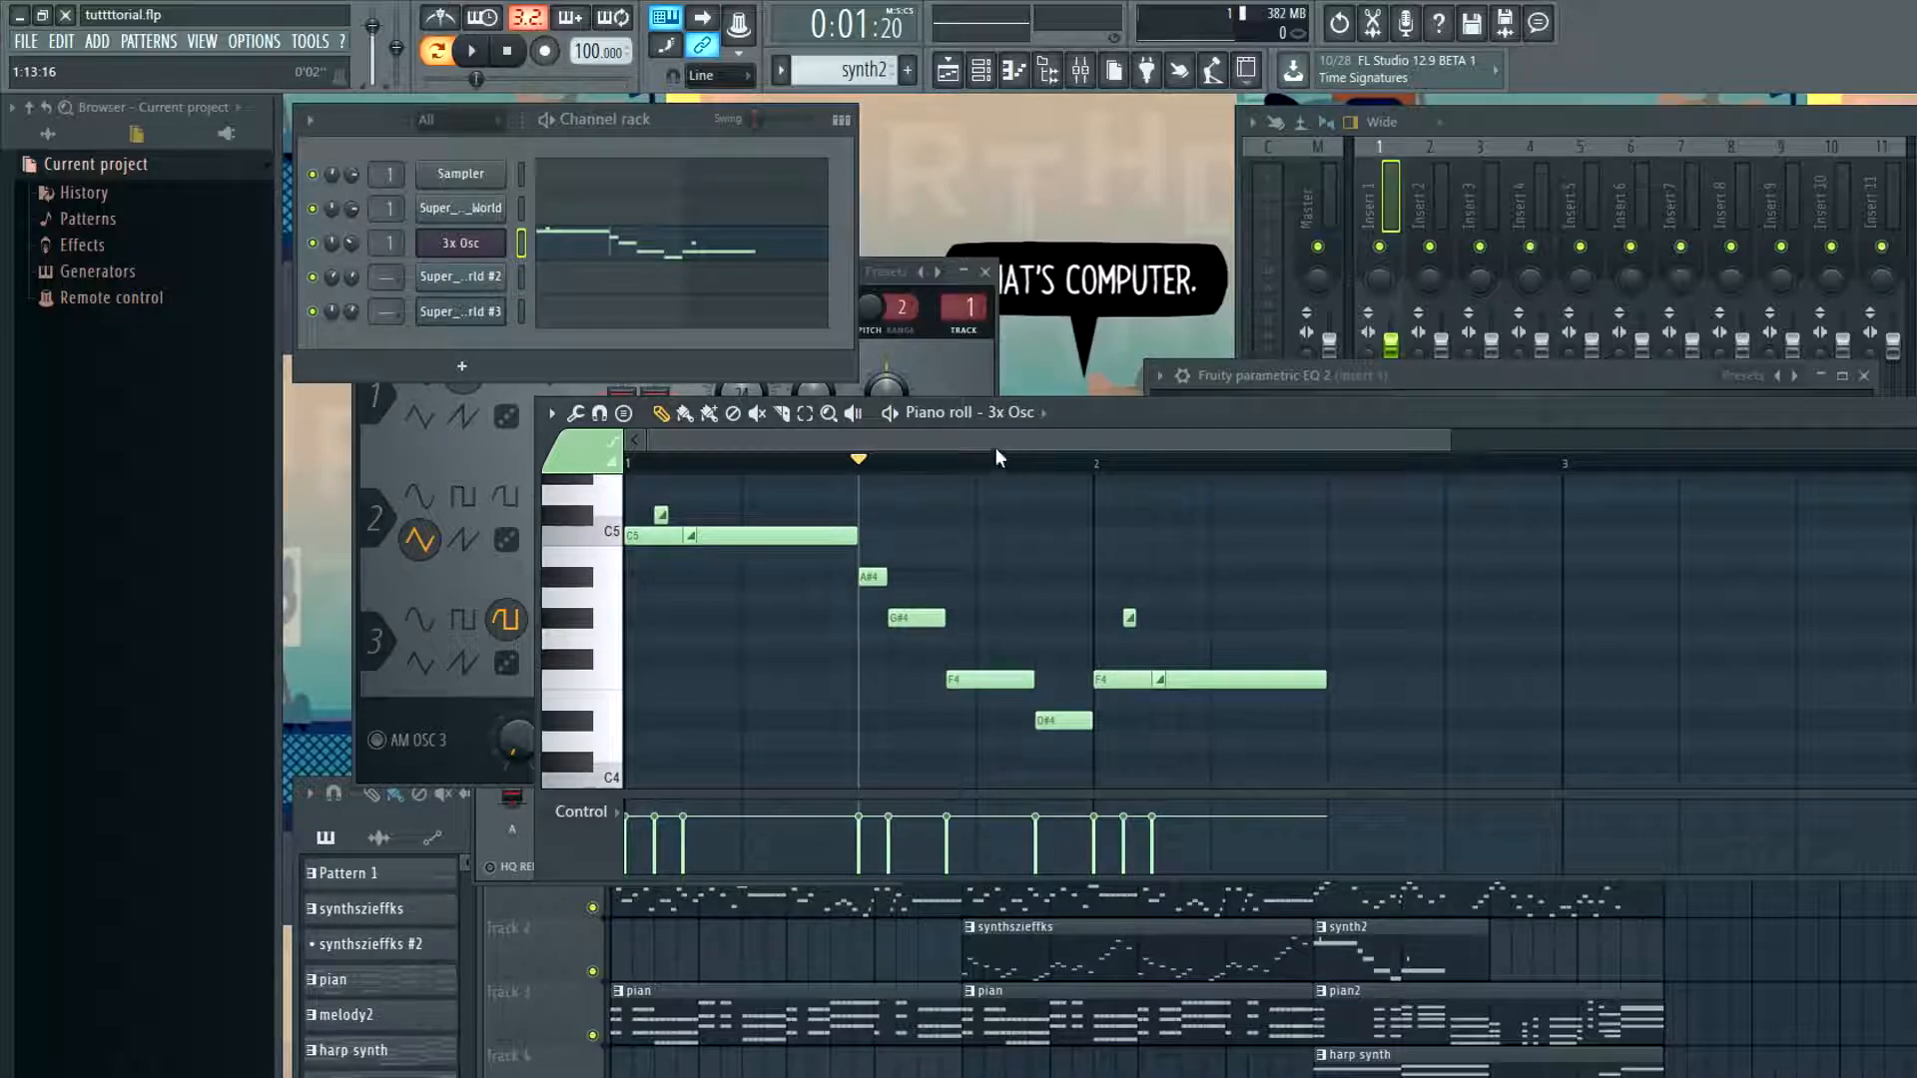
Play the playlist arrangement from bar 5 with different main swing amounts
click(1313, 894)
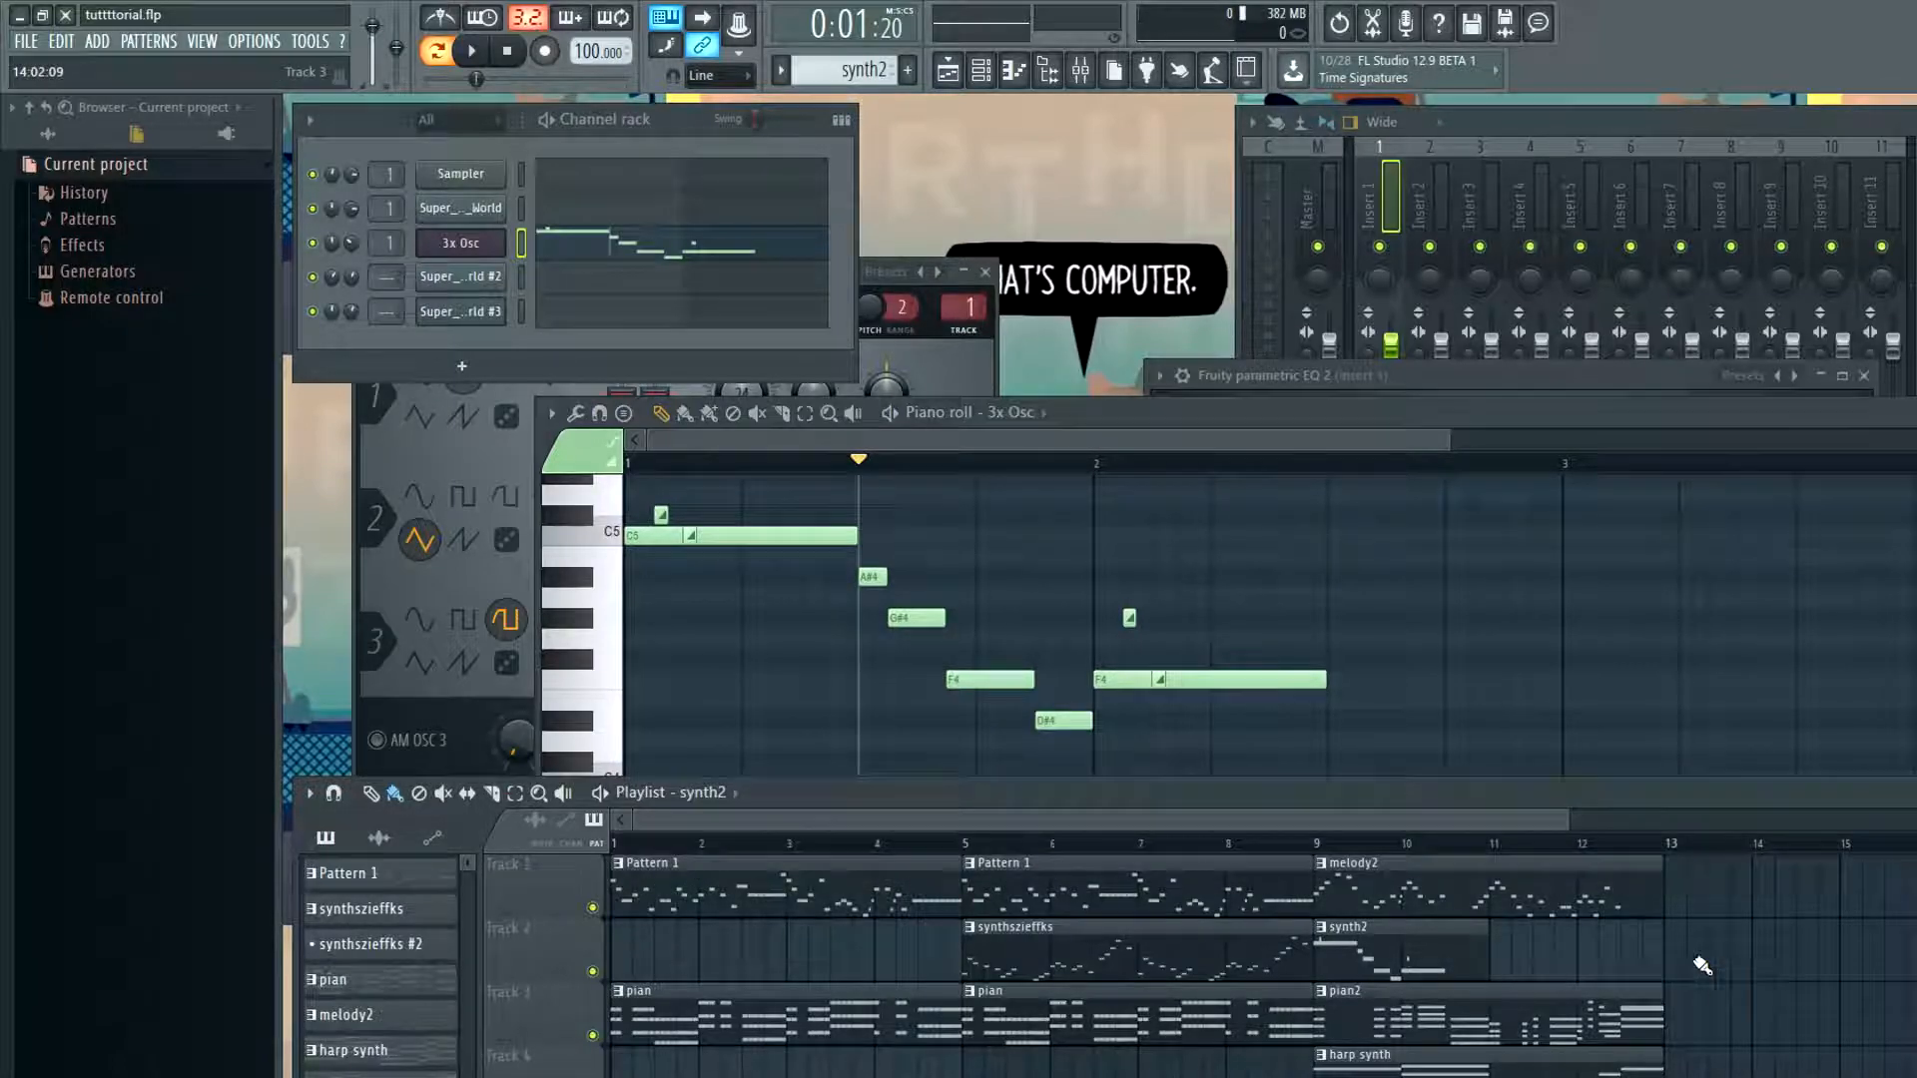
click(1313, 841)
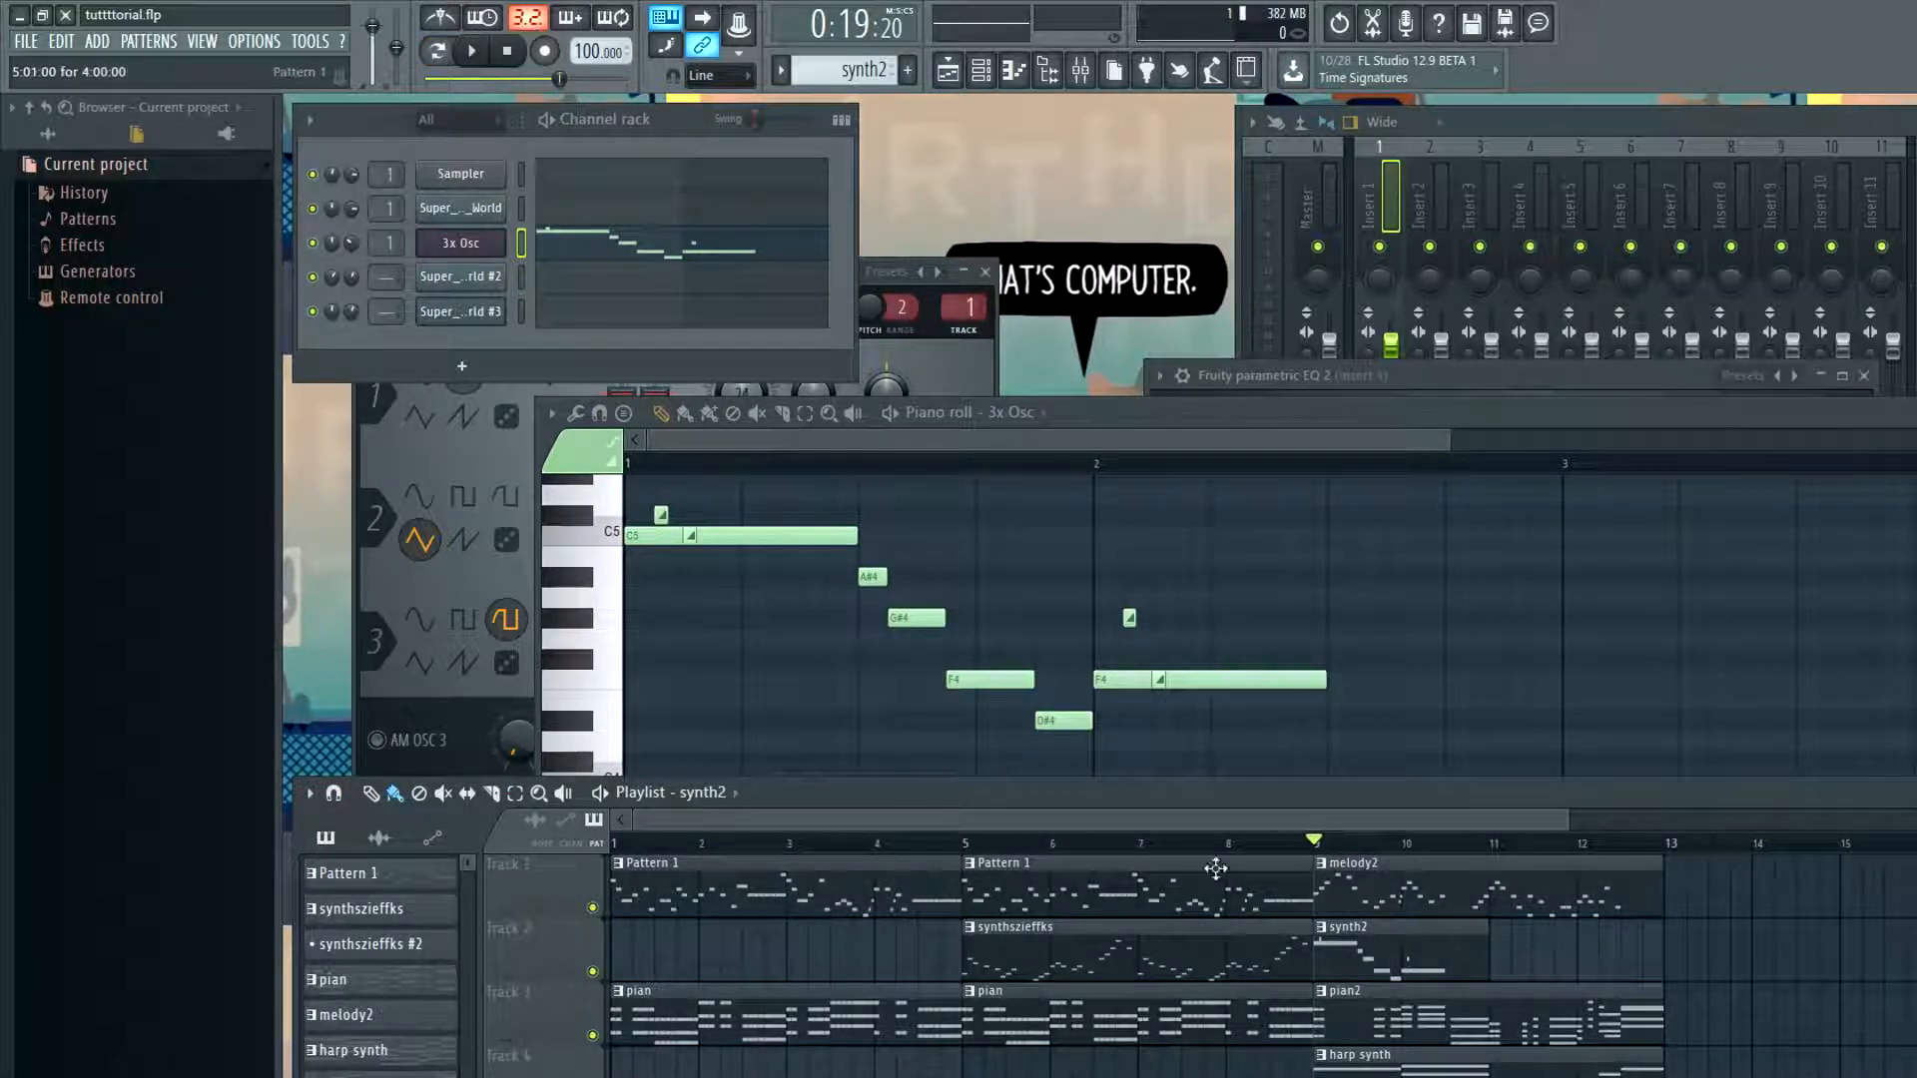
click(967, 845)
key(space)
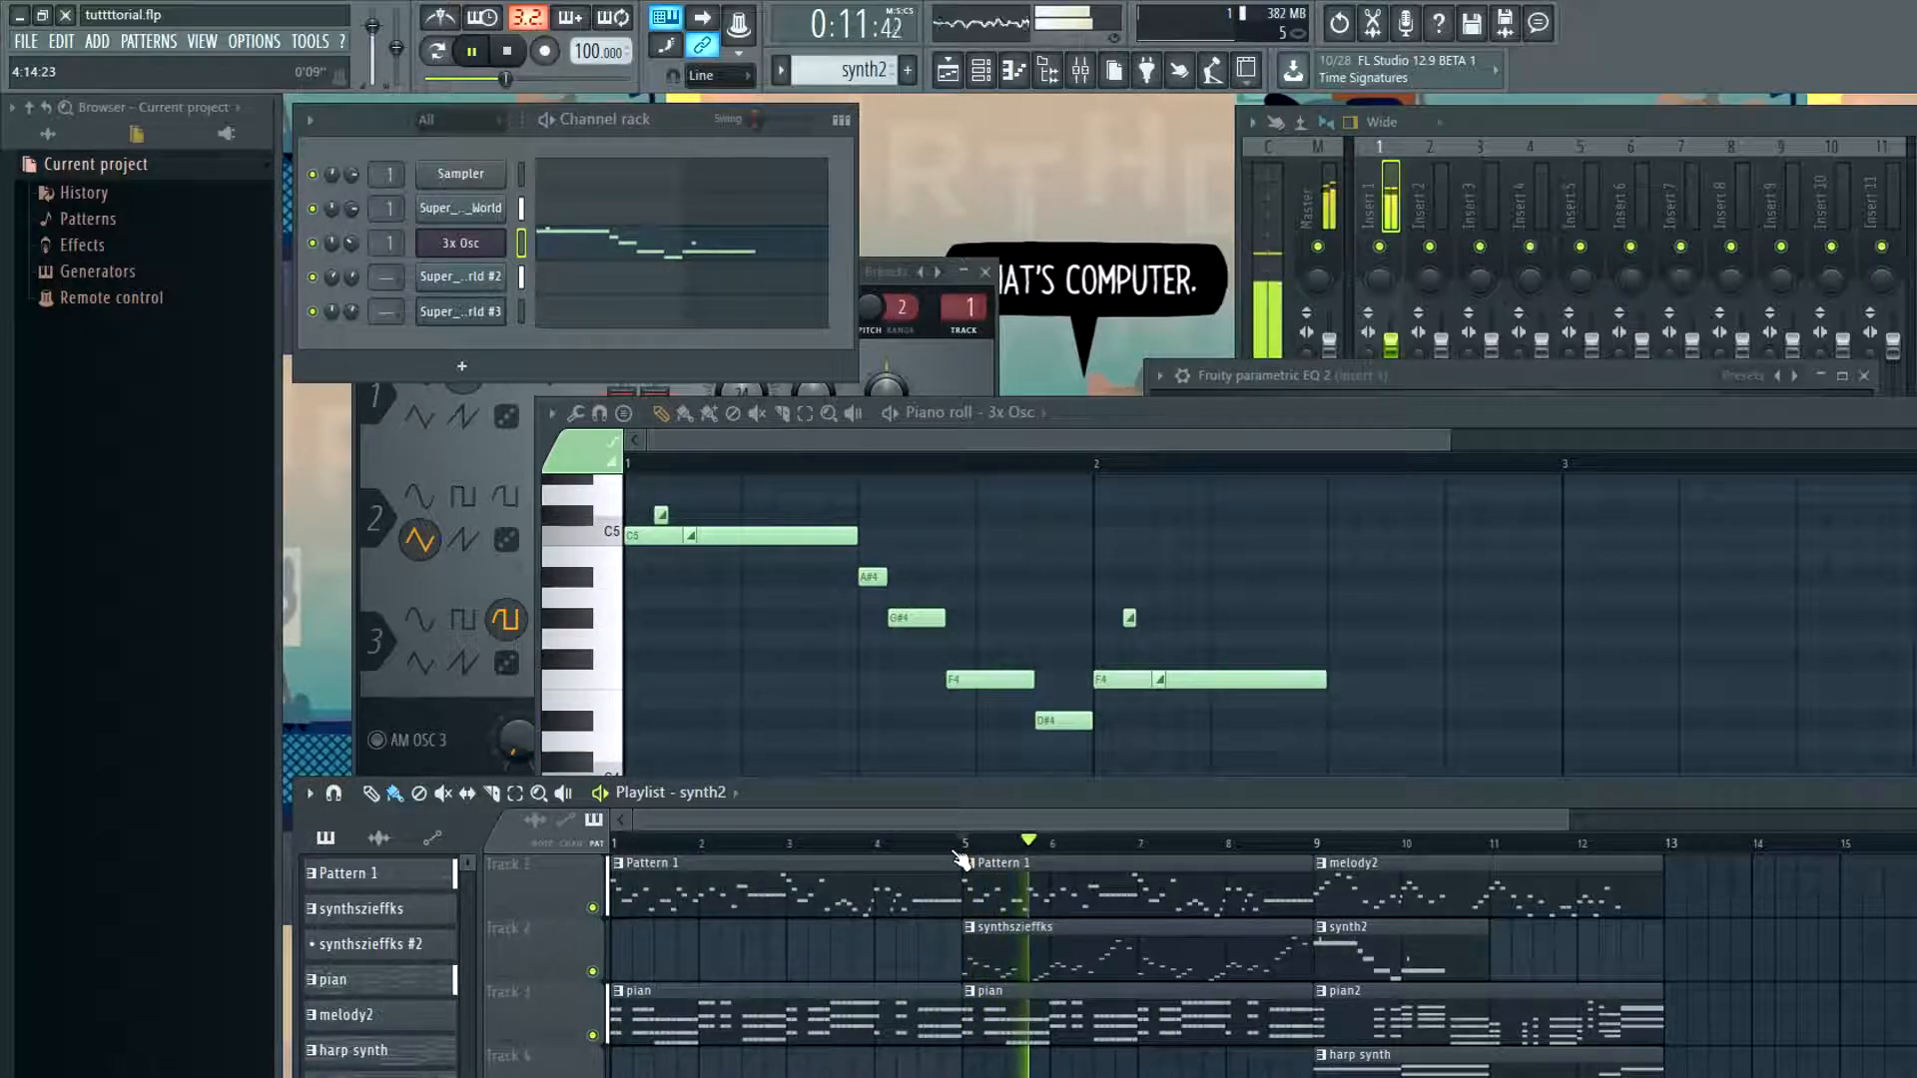
key(space)
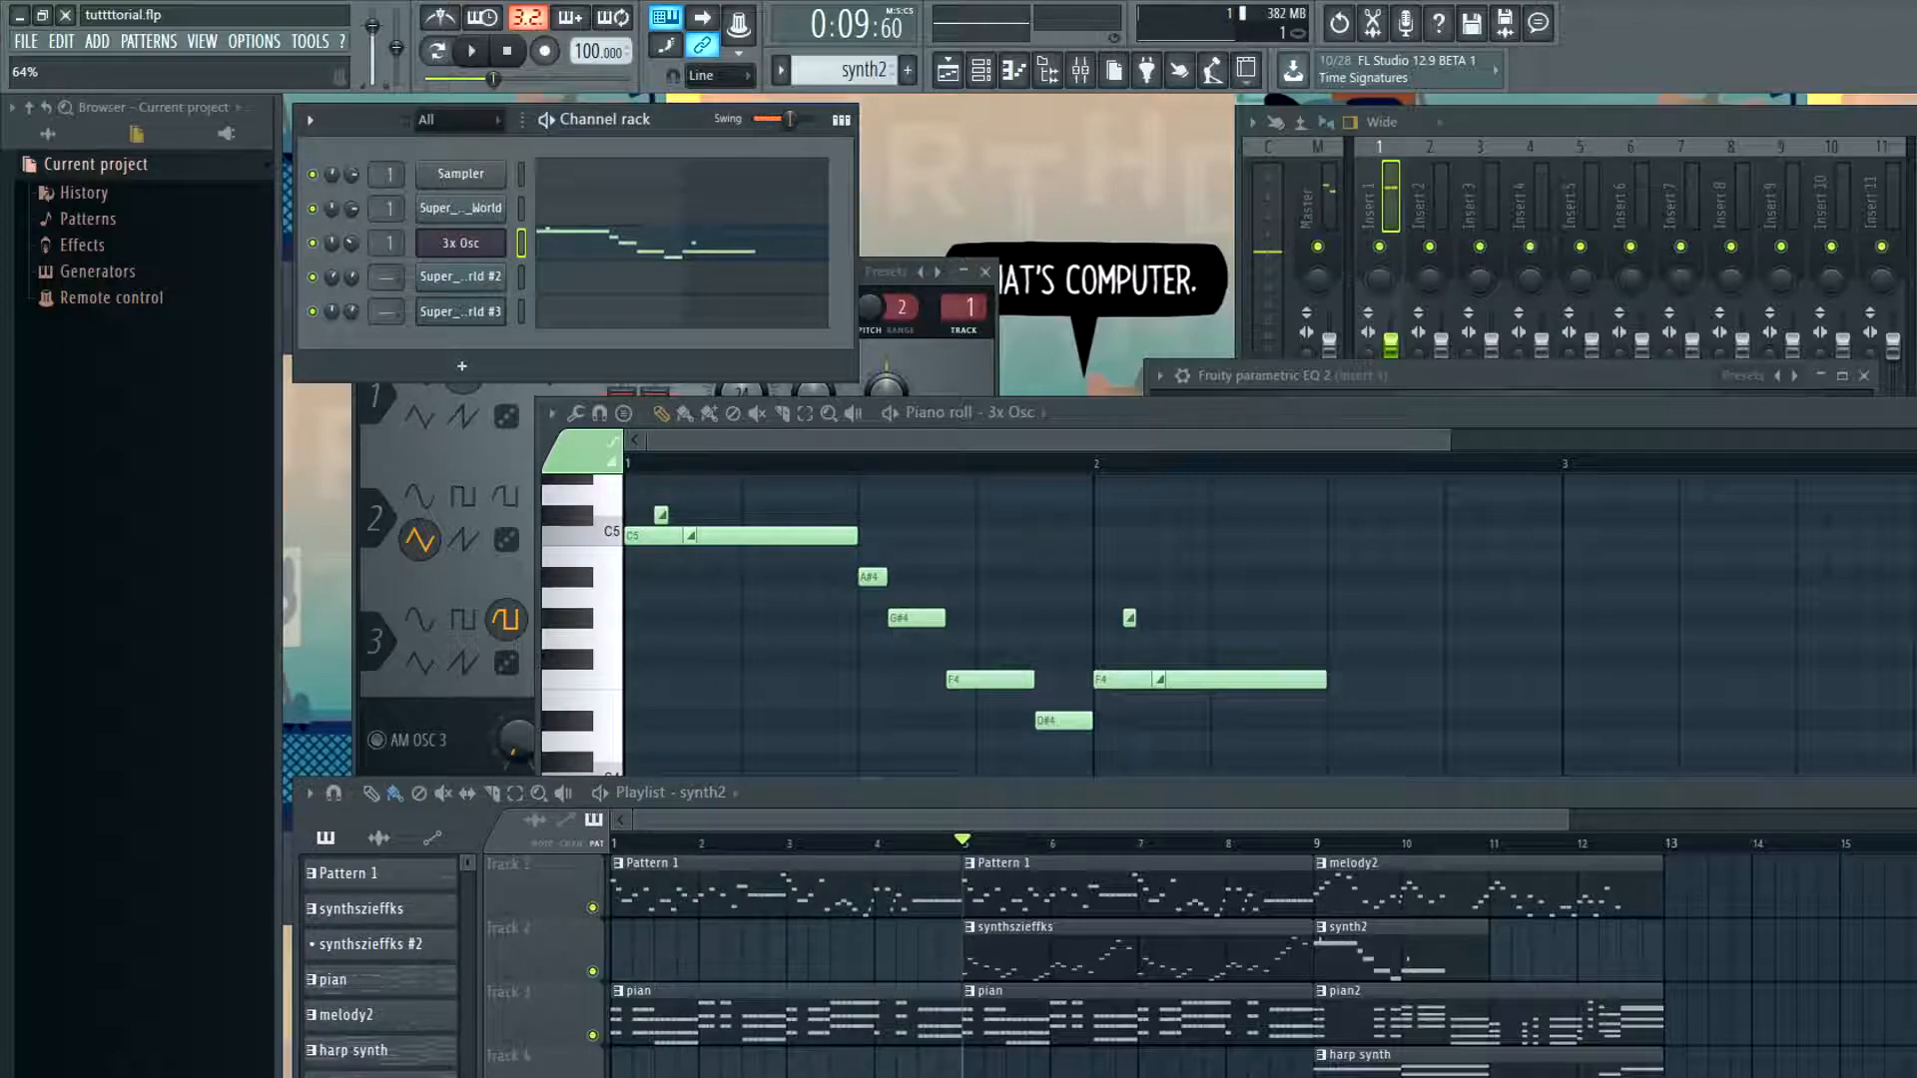
key(space)
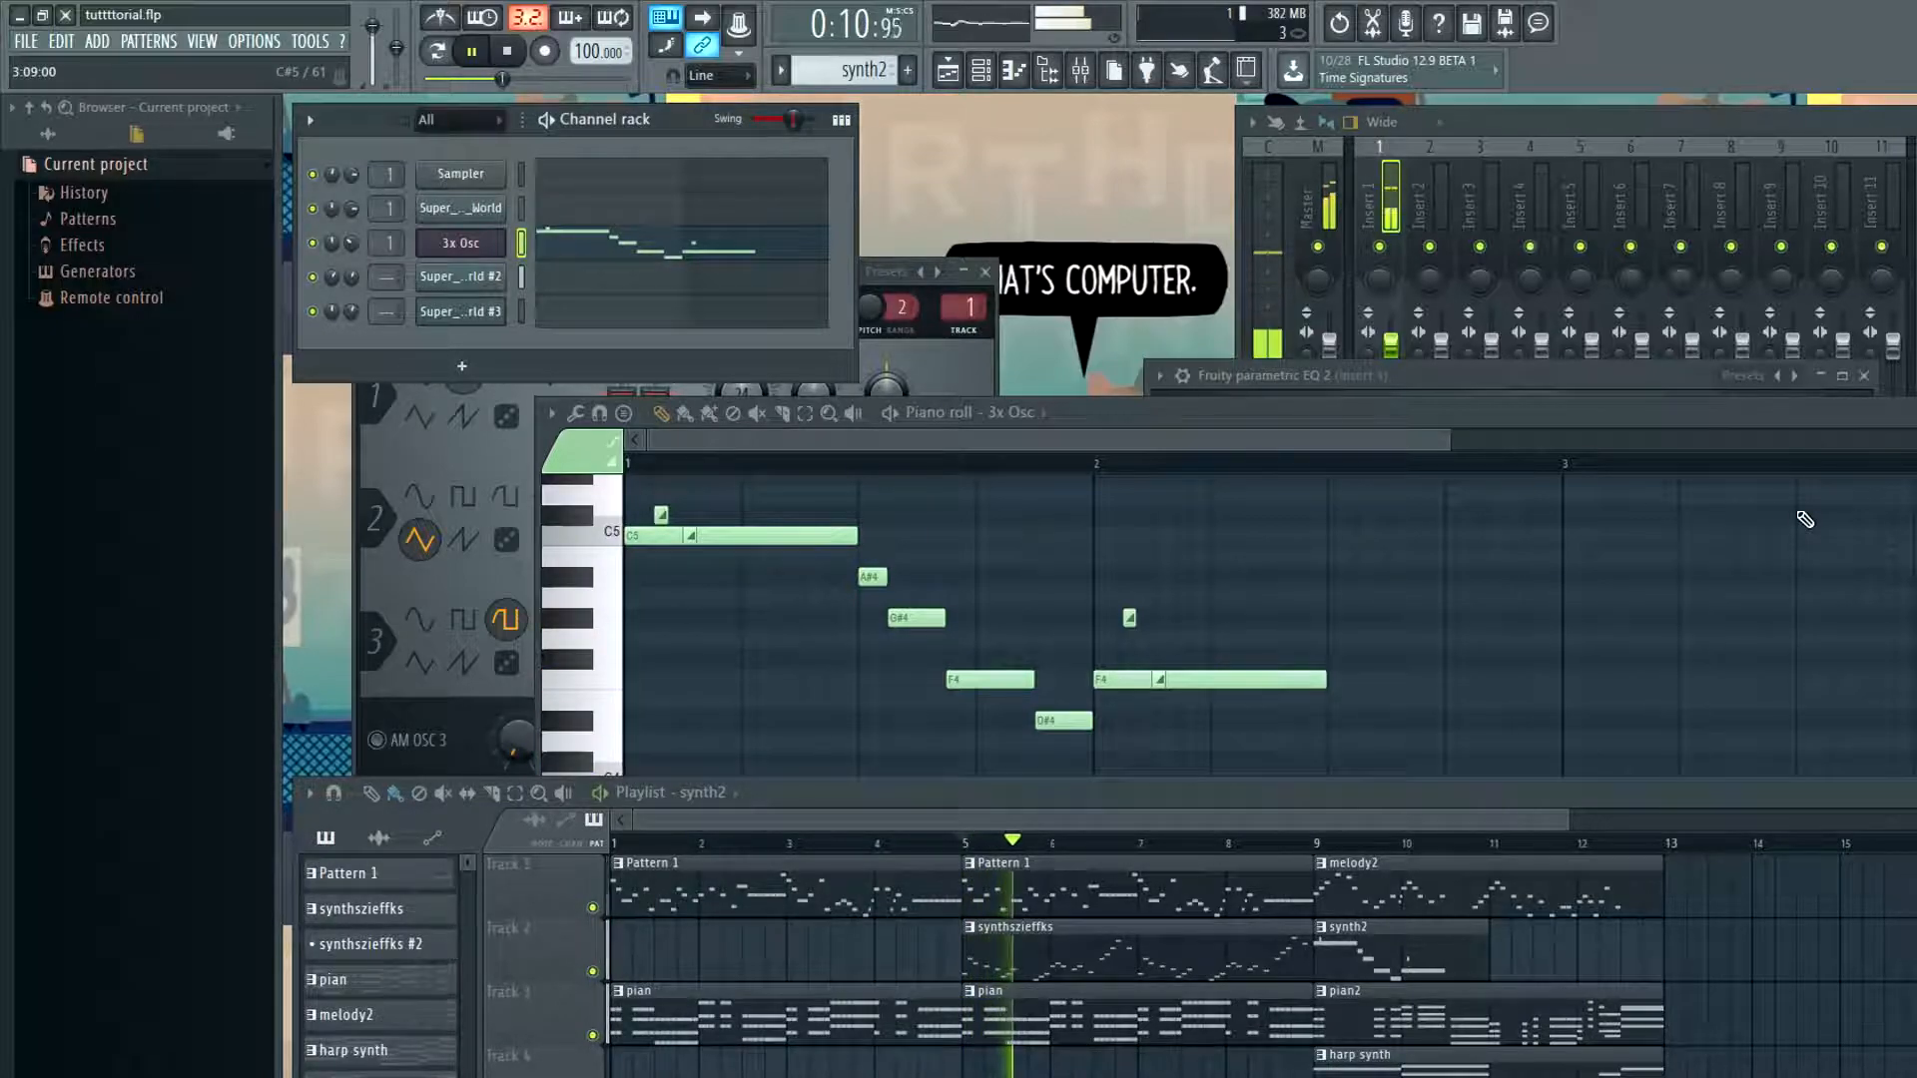
key(space)
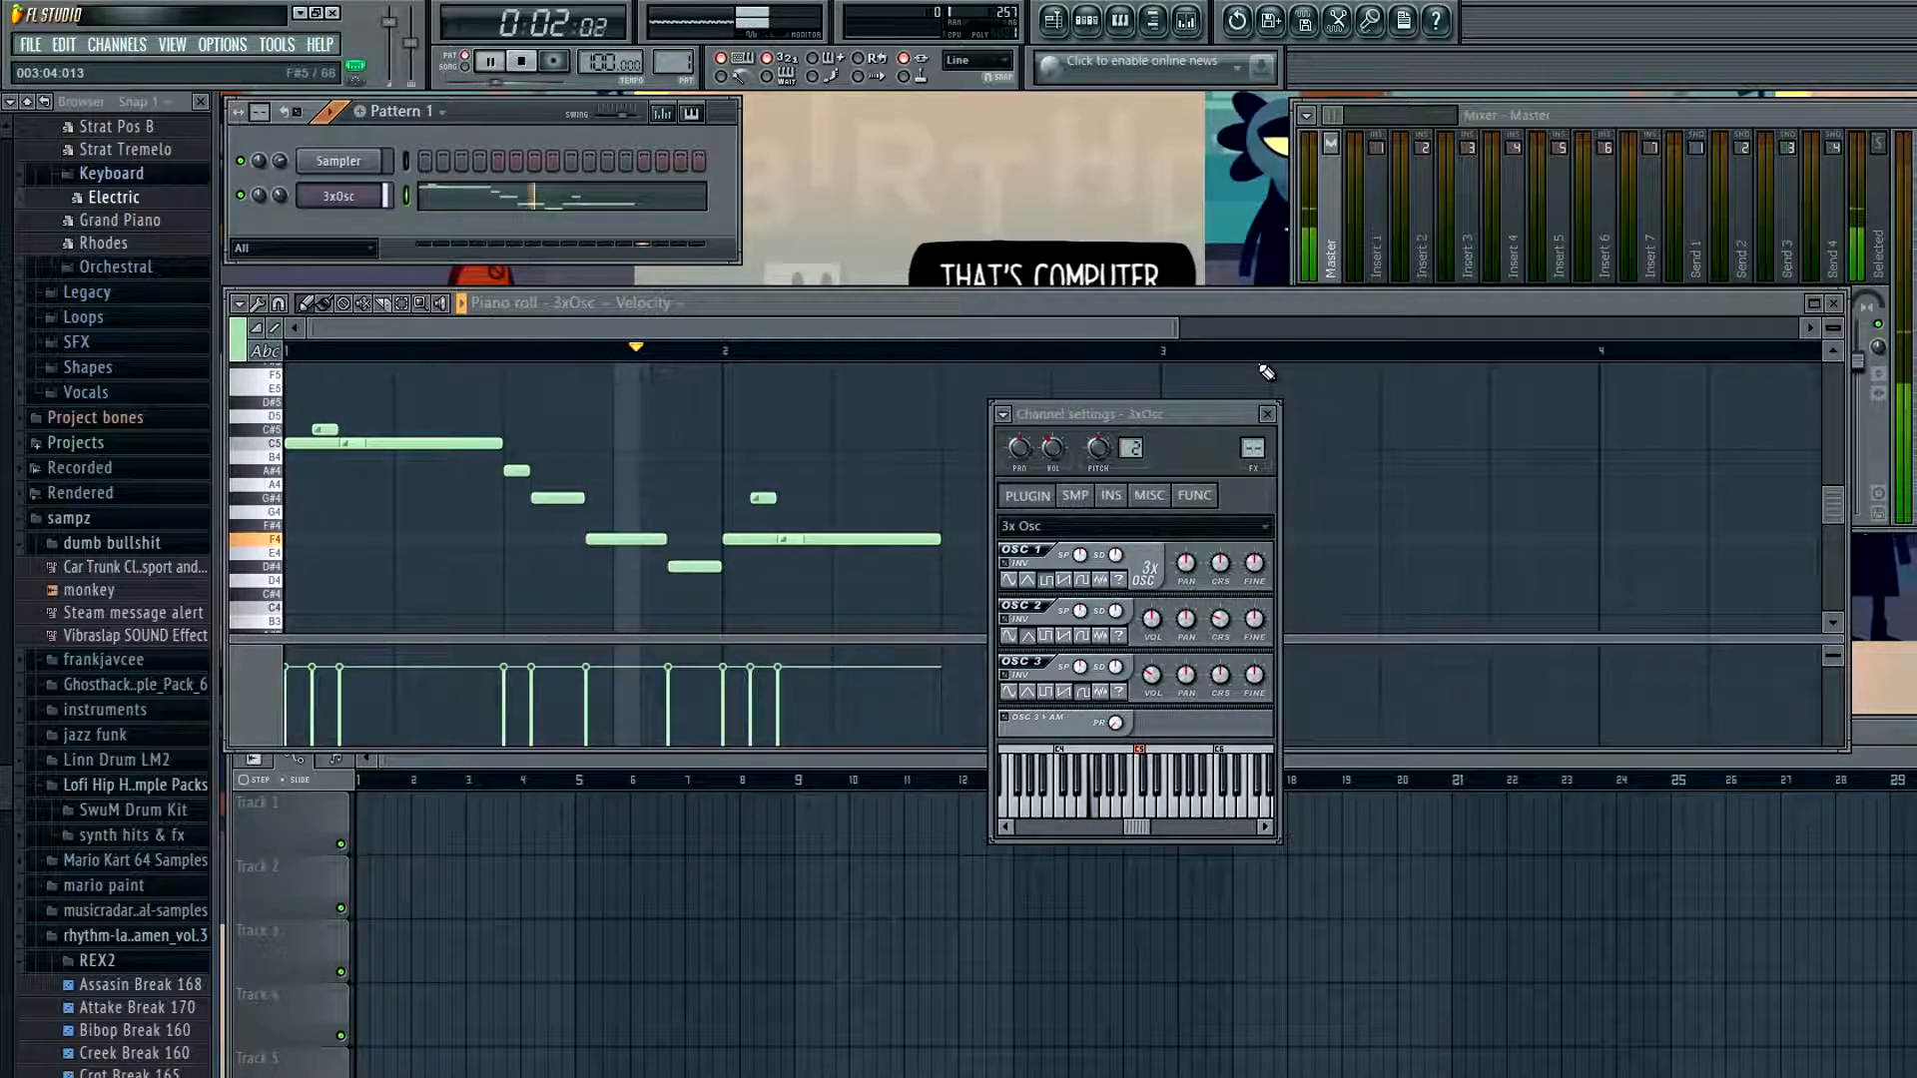
In the older FL Studio version, complete four consecutive short A4 notes at bar 3, delete the stray A#4 note, and set playback to bar 3
key(space)
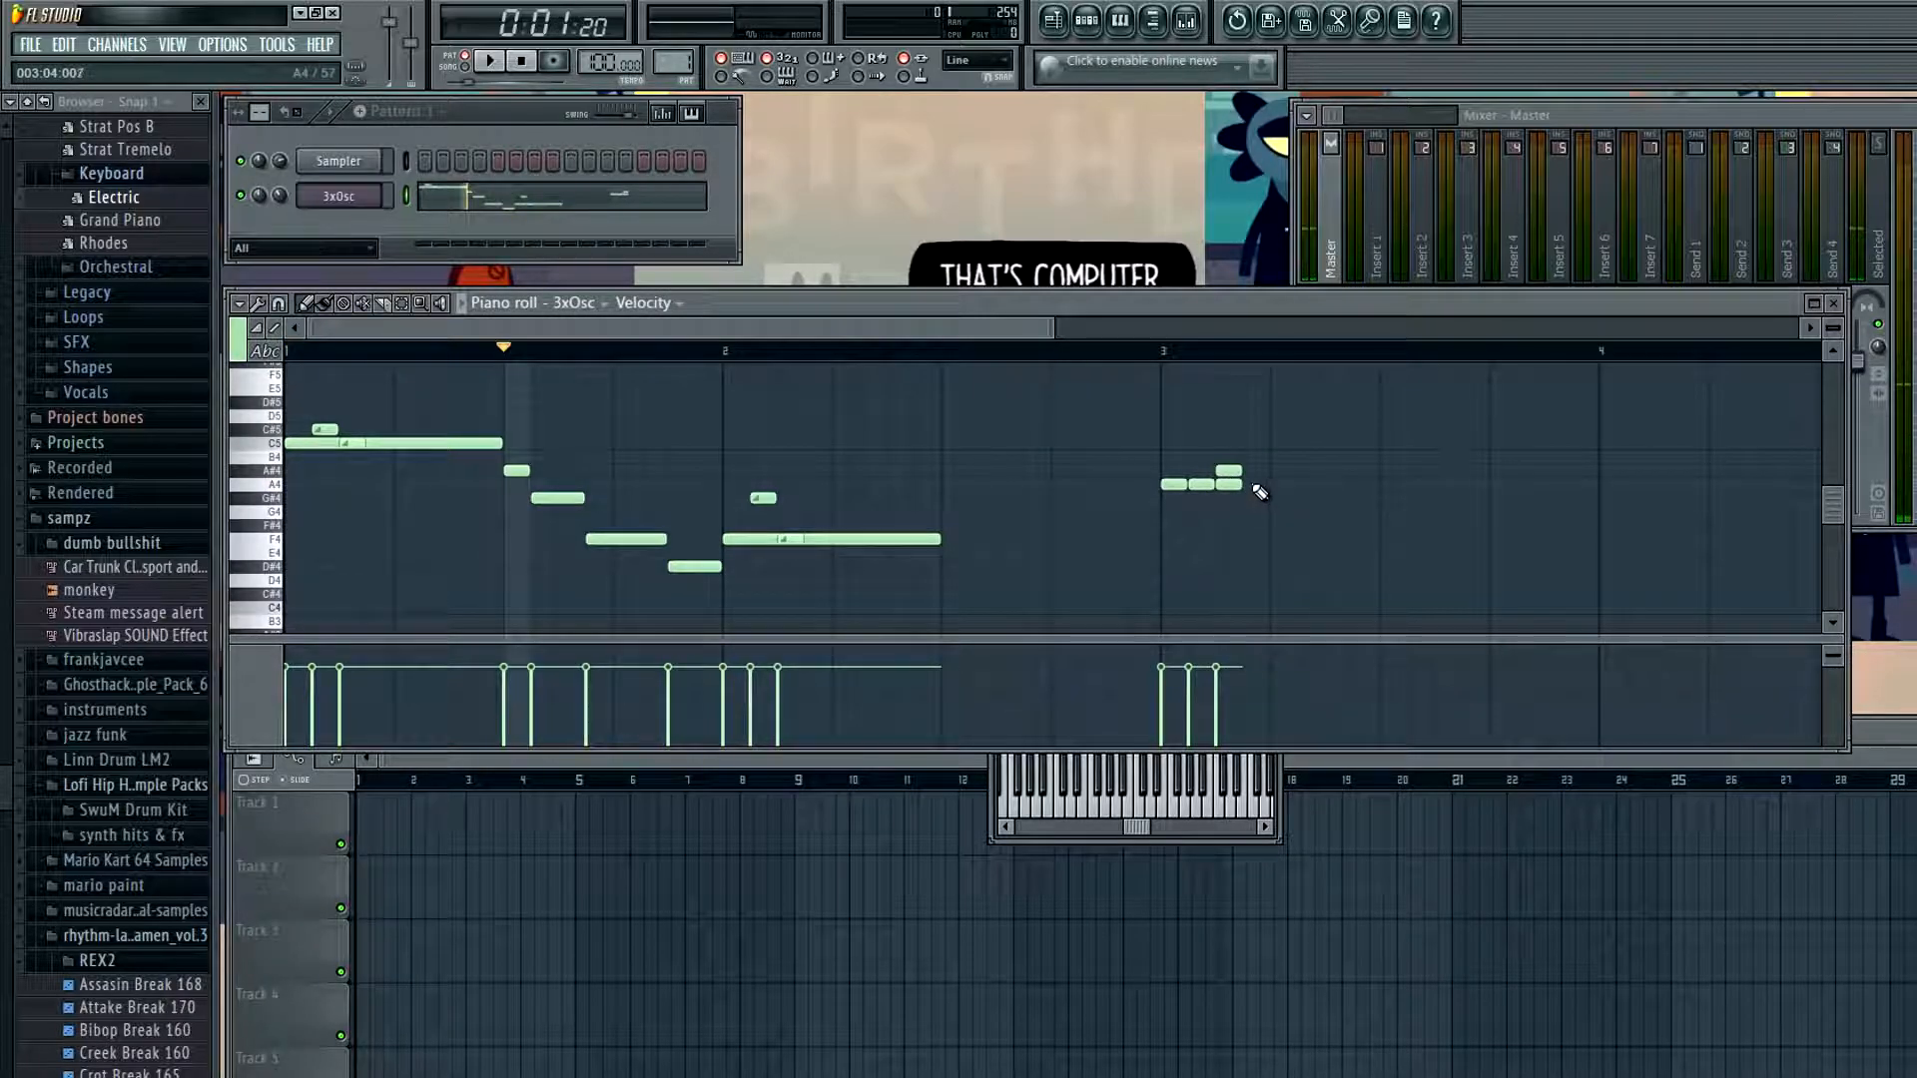
click(1255, 486)
right_click(1231, 472)
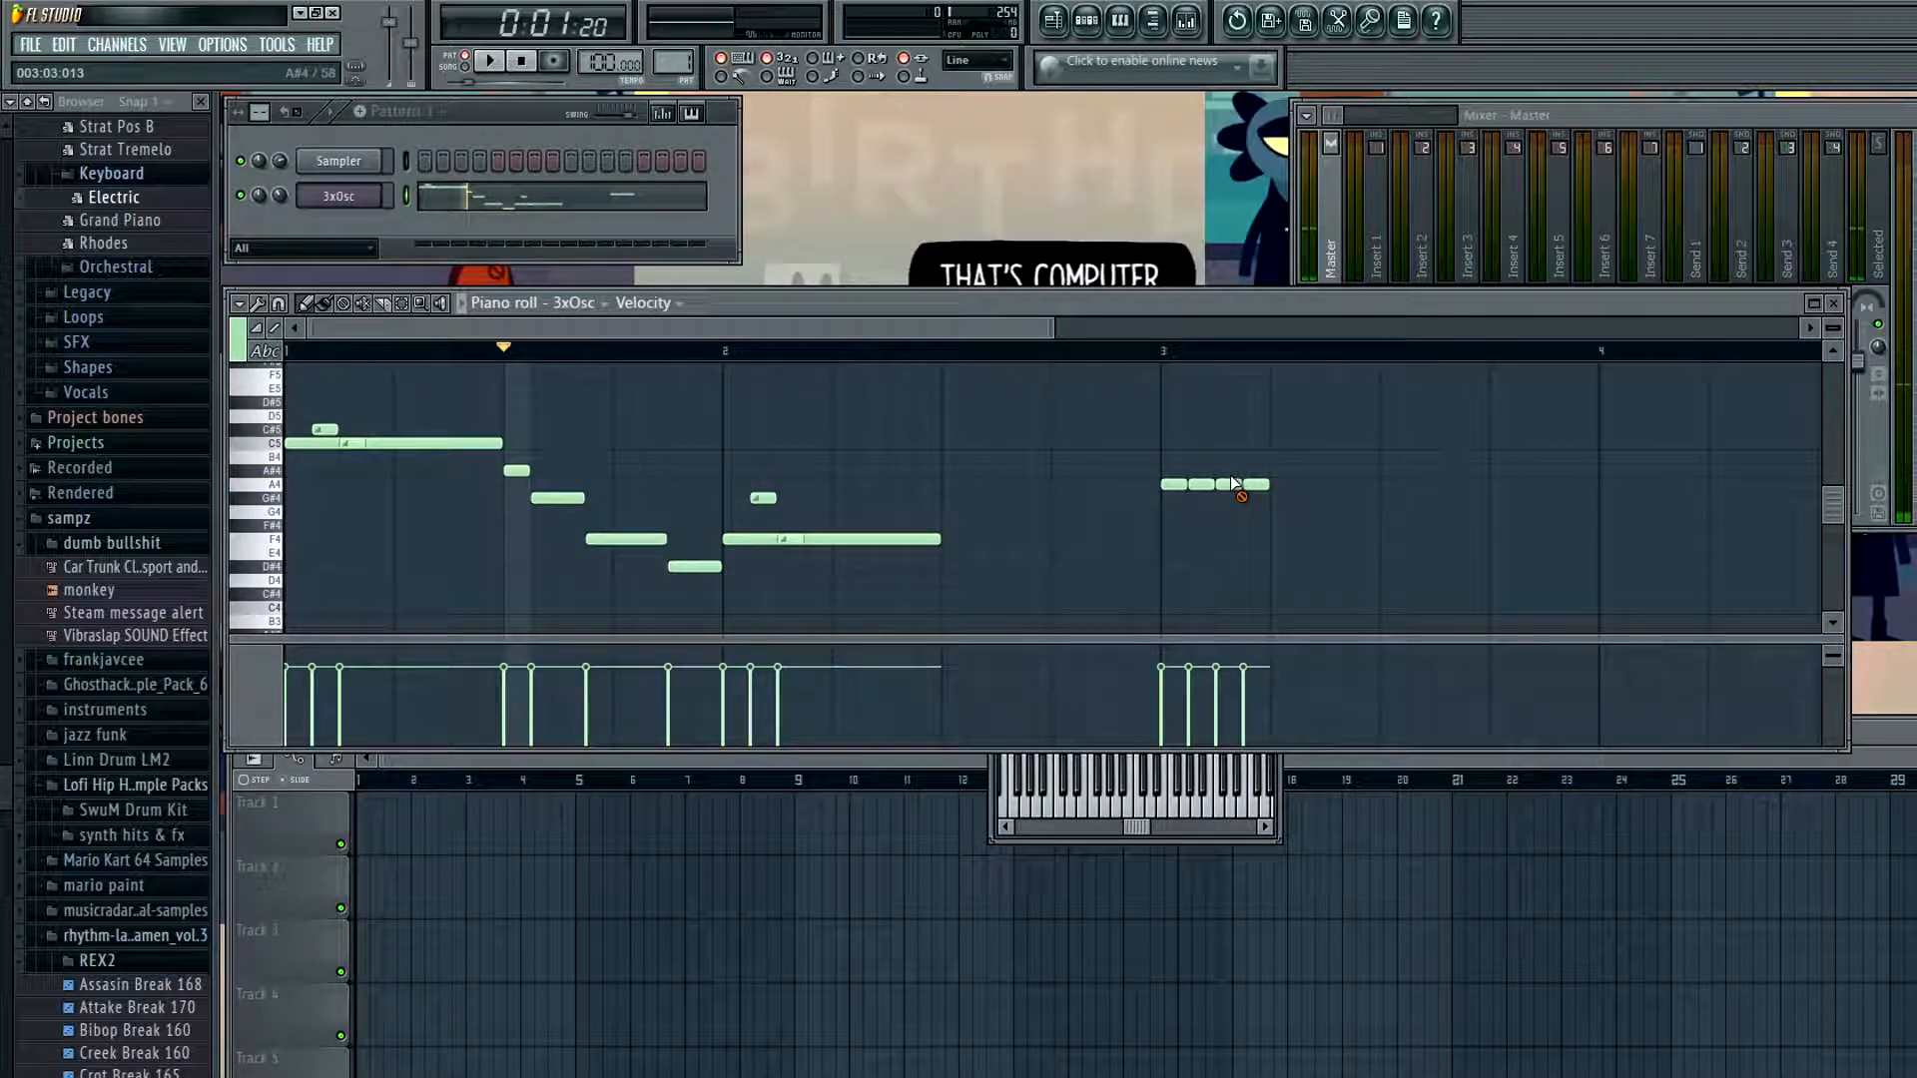
click(1165, 351)
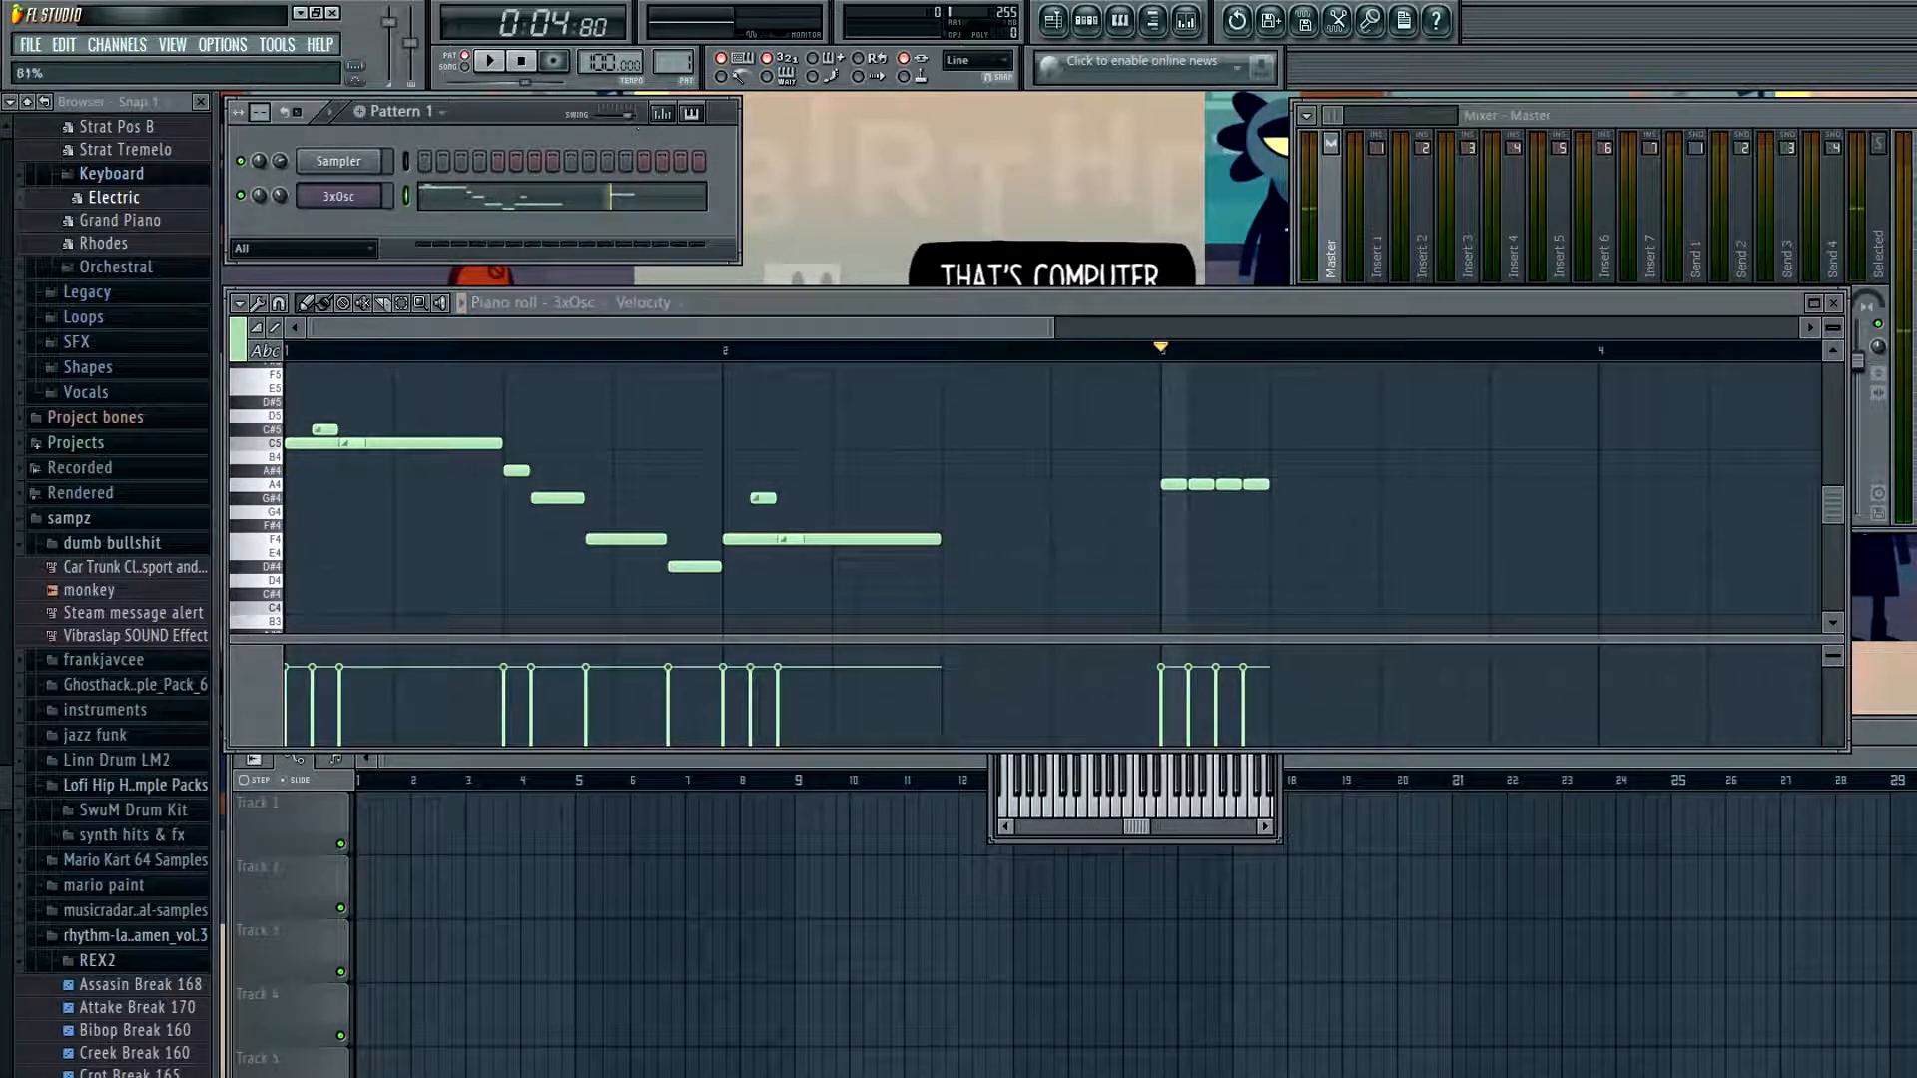
Play the four A4 test notes in the older version before and after lowering the swing amount
key(space)
key(space)
key(space)
drag(626, 113, 562, 112)
key(space)
key(space)
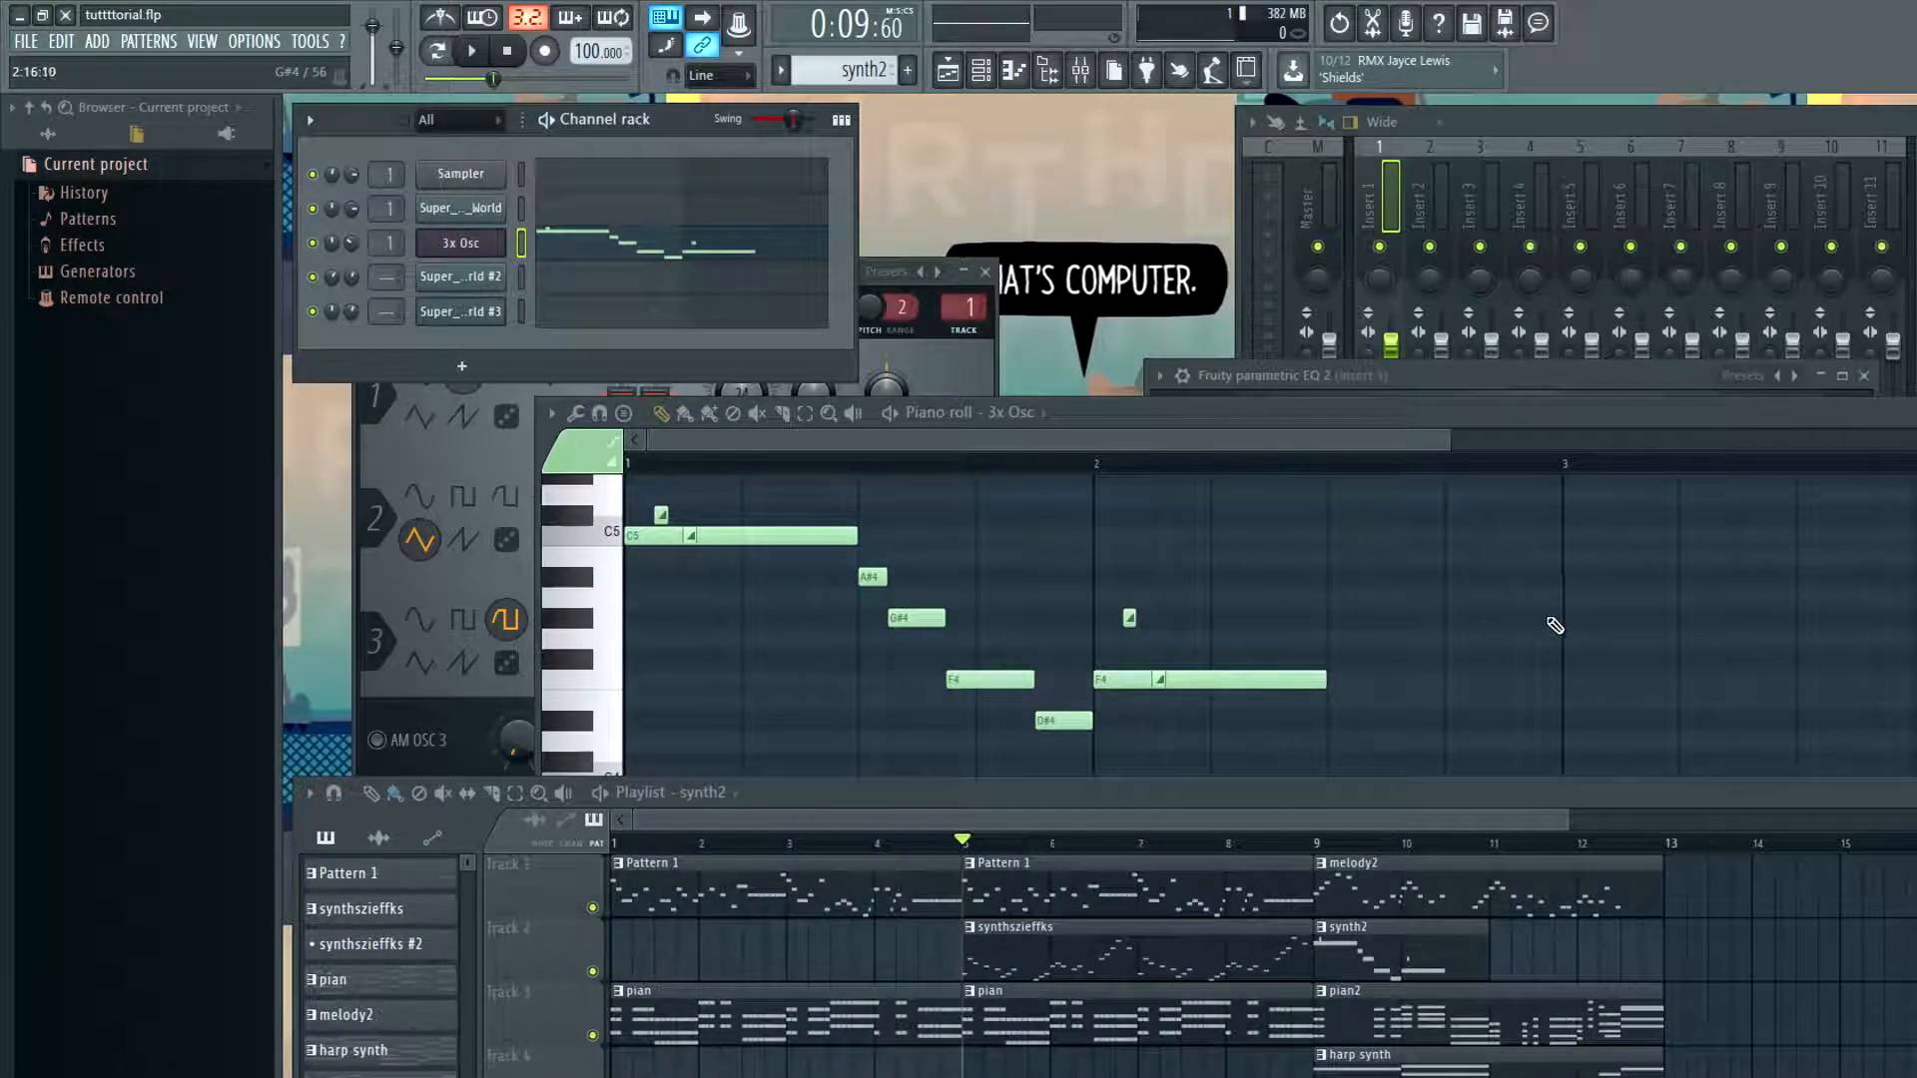
Add four consecutive short A4 notes at bar 3 of the 3x Osc piano roll in tuttttorial.flp
click(1566, 597)
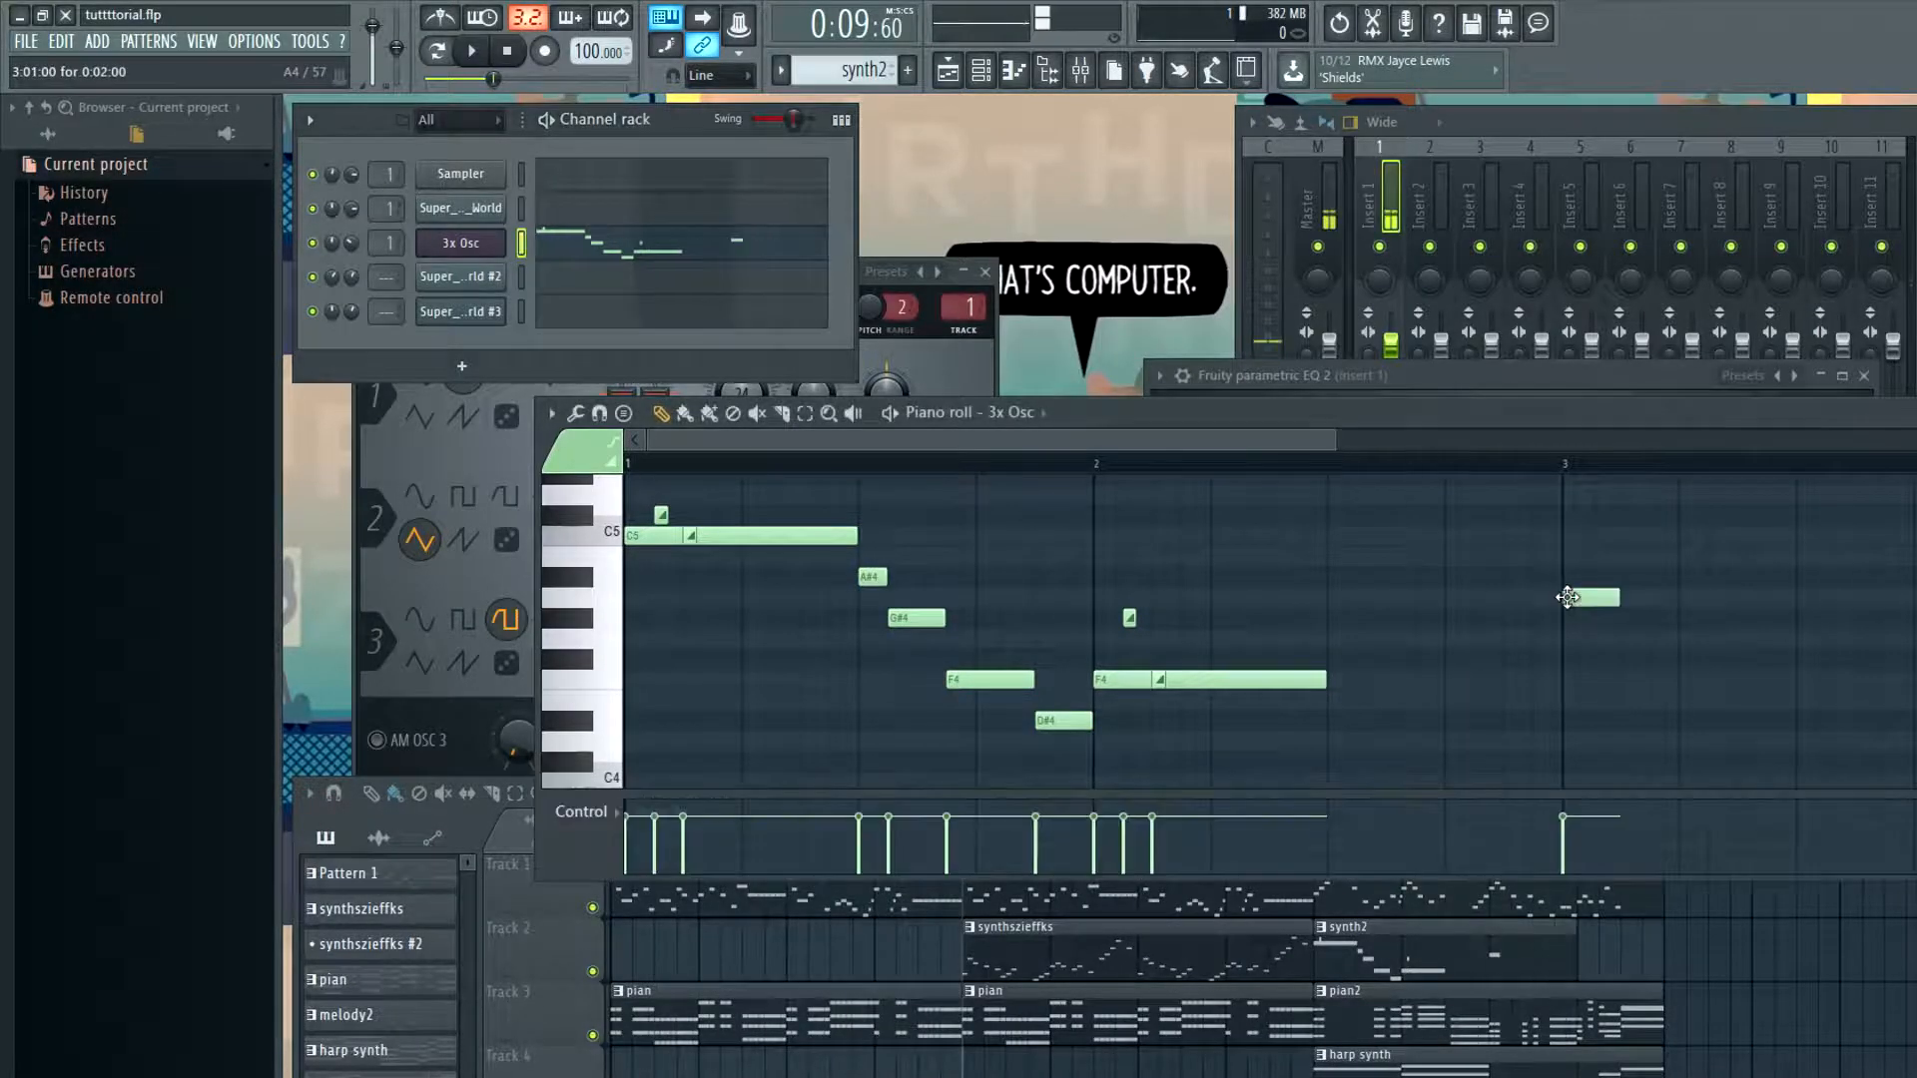
click(1595, 597)
click(1625, 597)
click(1656, 597)
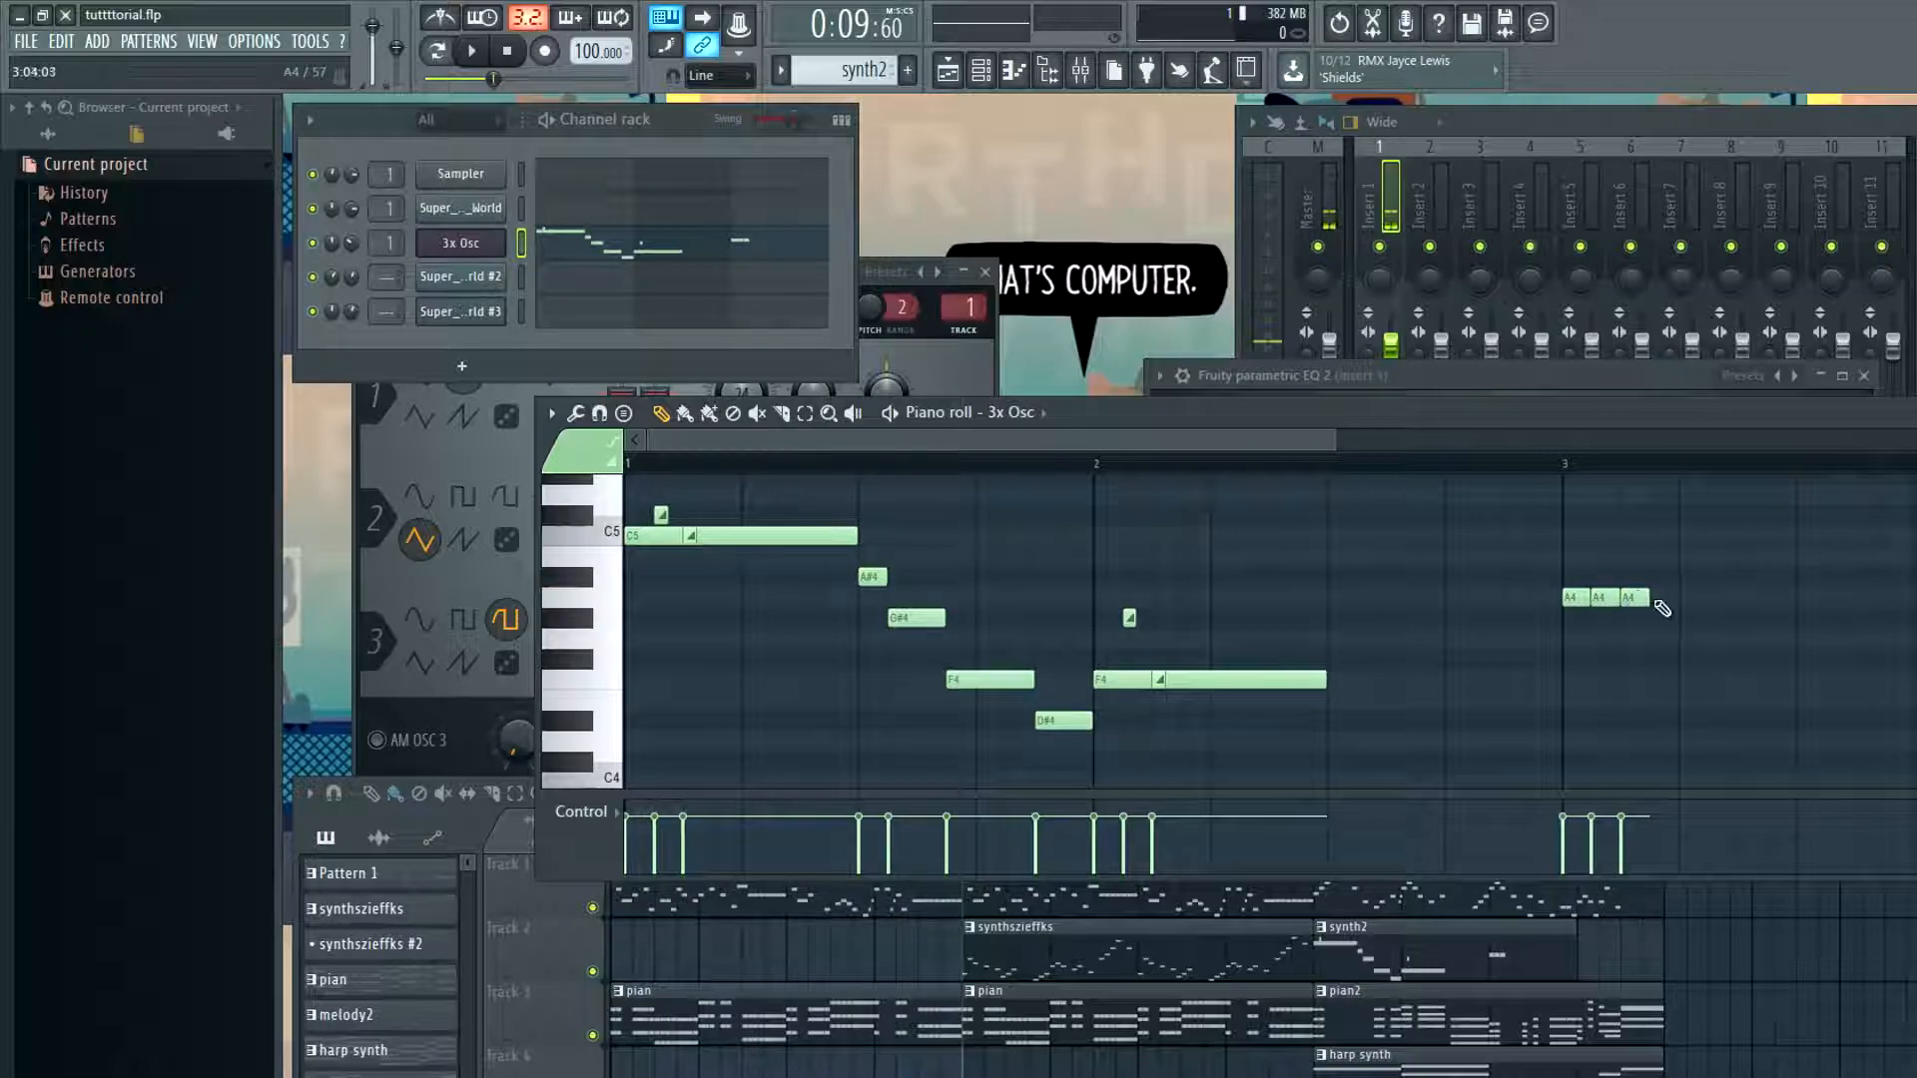
Switch playback to pattern mode and play the four A4 test notes from bar 3
click(1572, 466)
key(space)
key(space)
click(444, 50)
click(1565, 464)
key(space)
key(space)
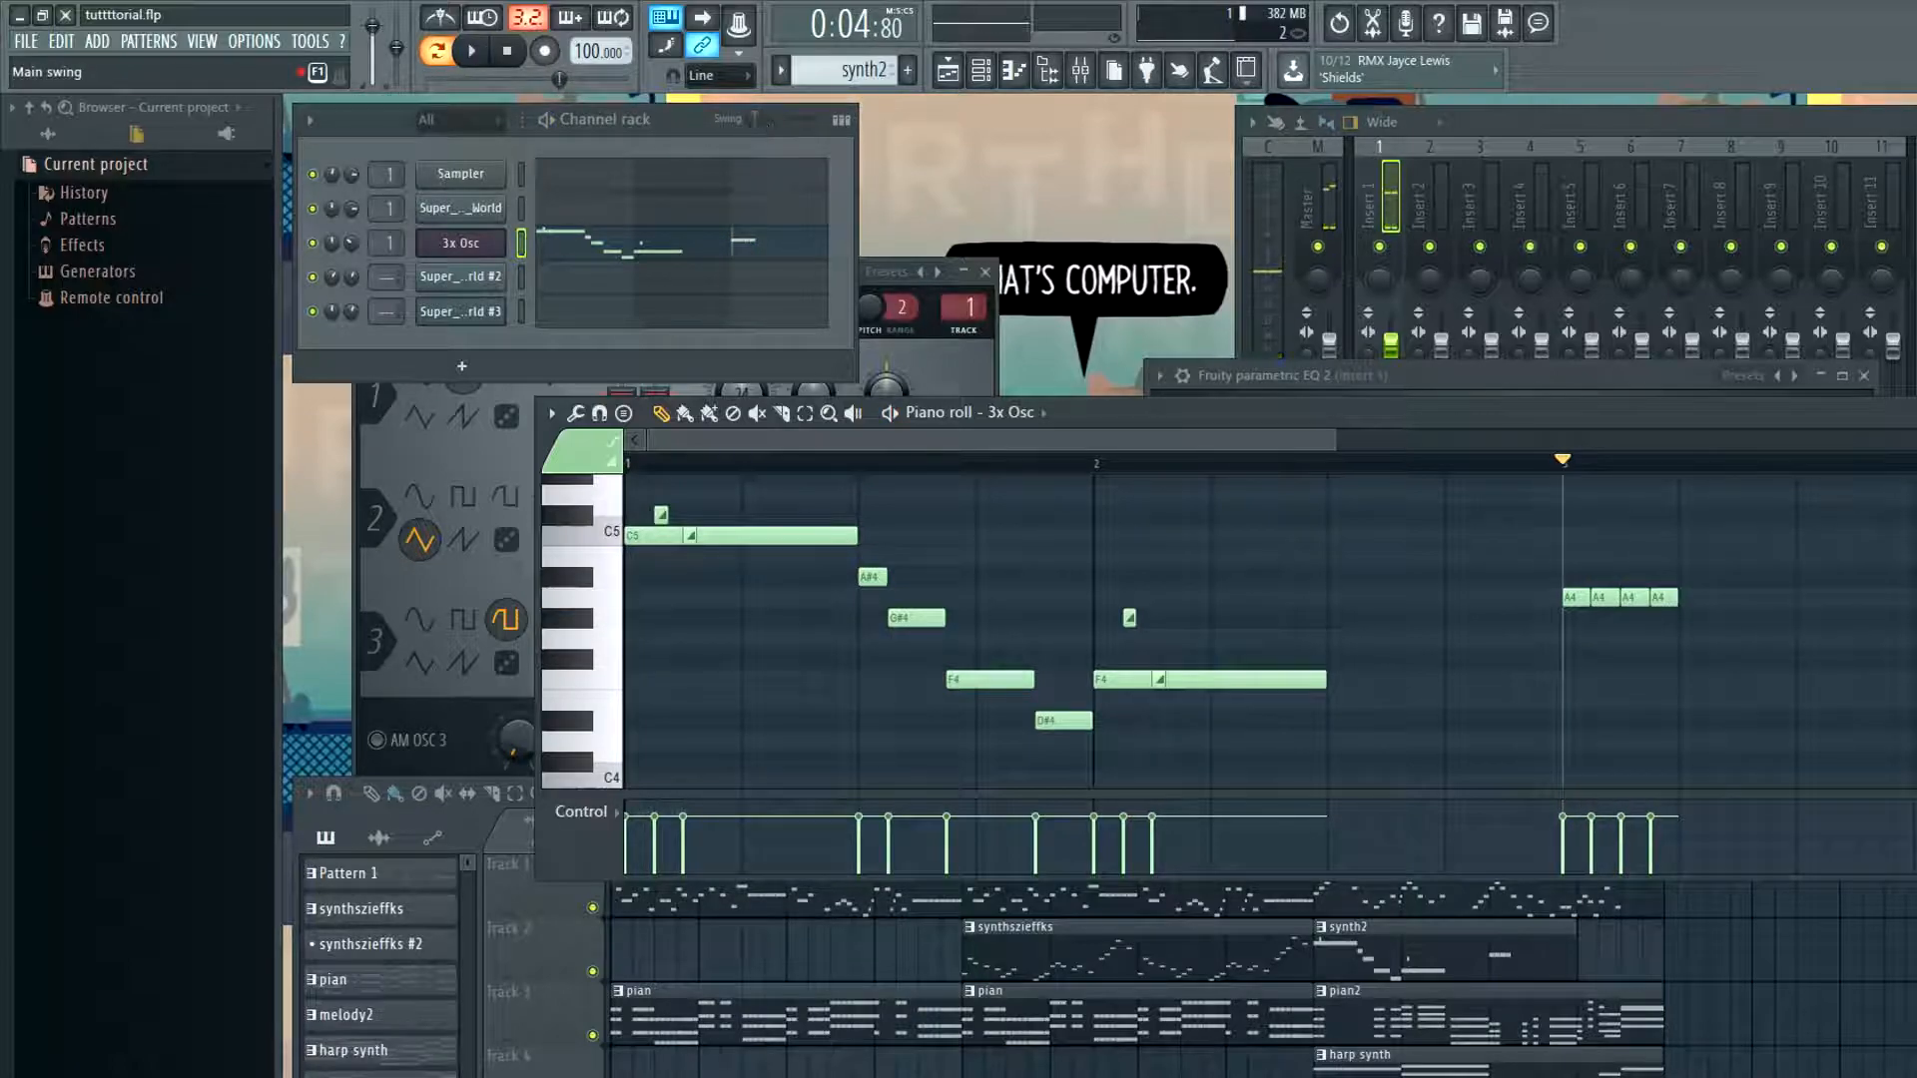
Raise the Channel rack's main swing and play the A4 test notes from bar 3 again
click(761, 130)
key(space)
key(space)
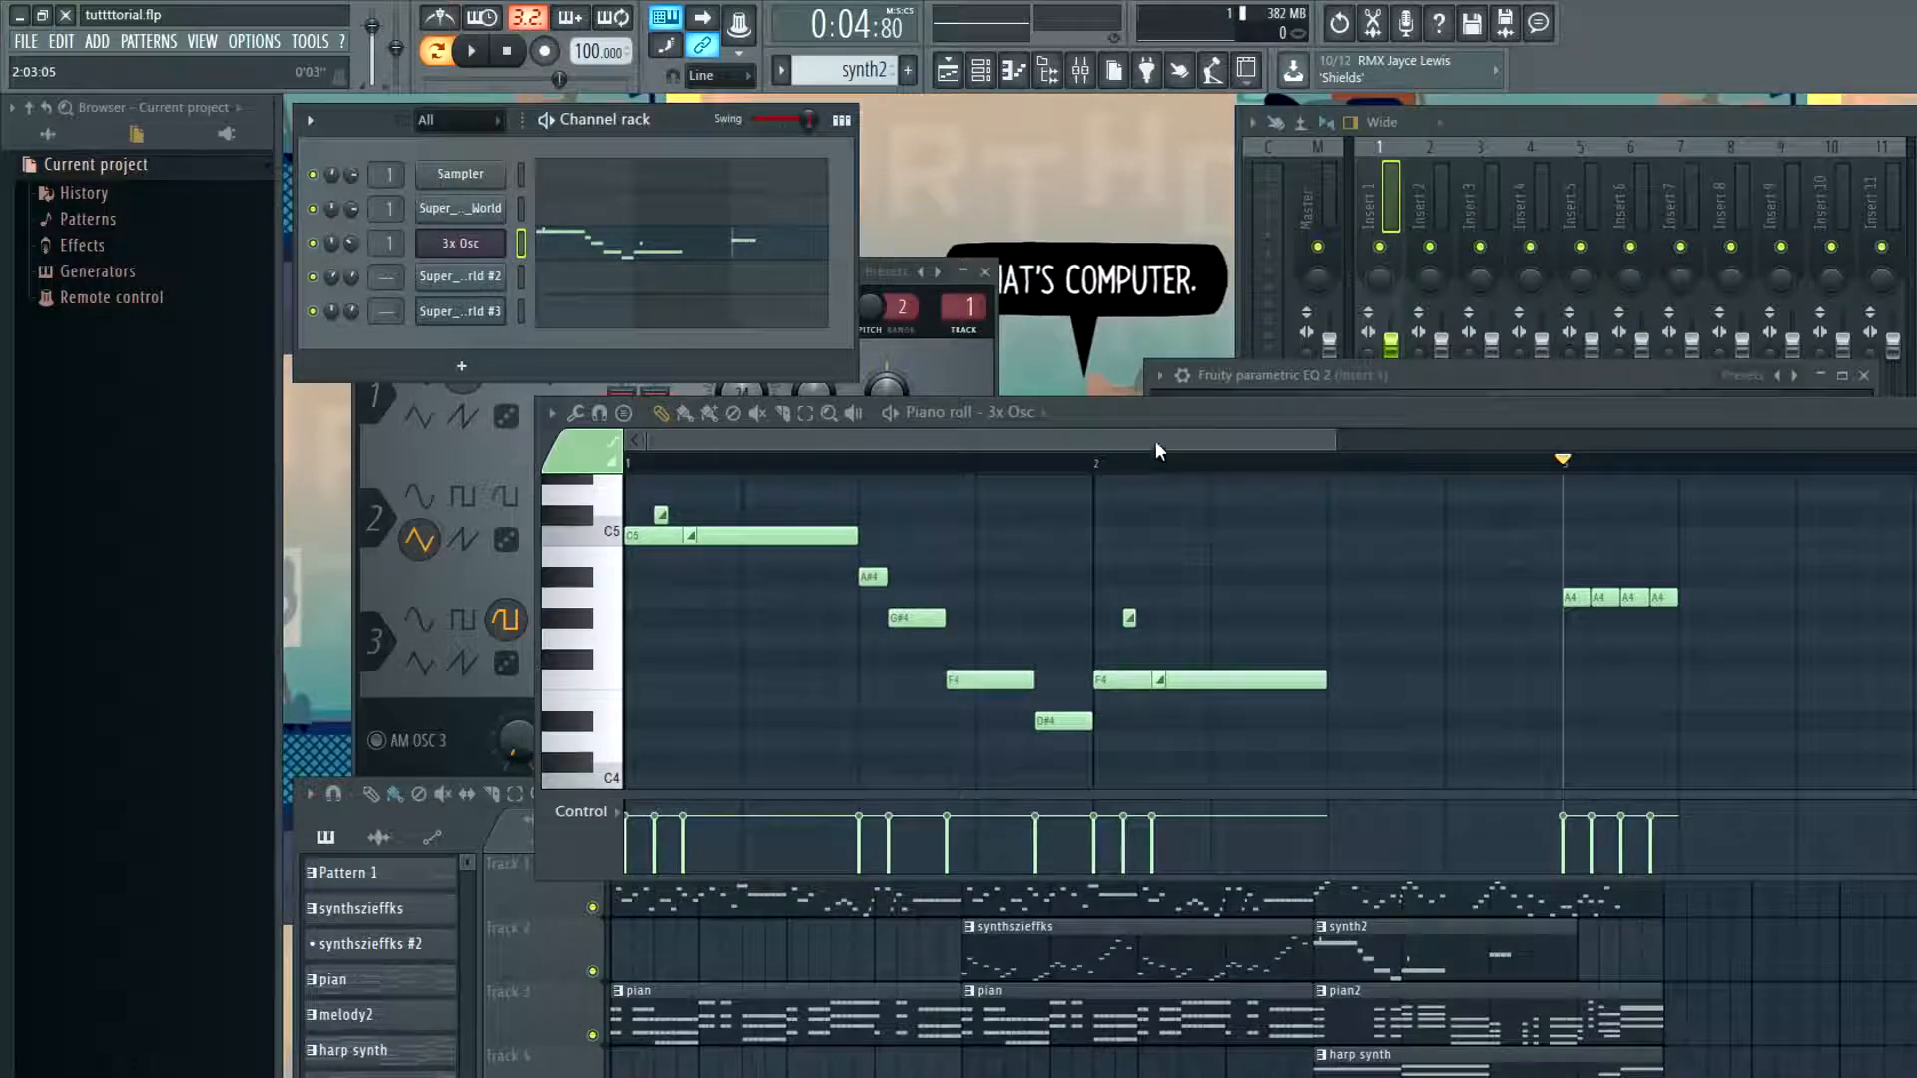
Read the FL Studio 12 review and the Channel Rack manual page on per-channel swing and the Swing Multiplier
drag(1159, 449, 779, 435)
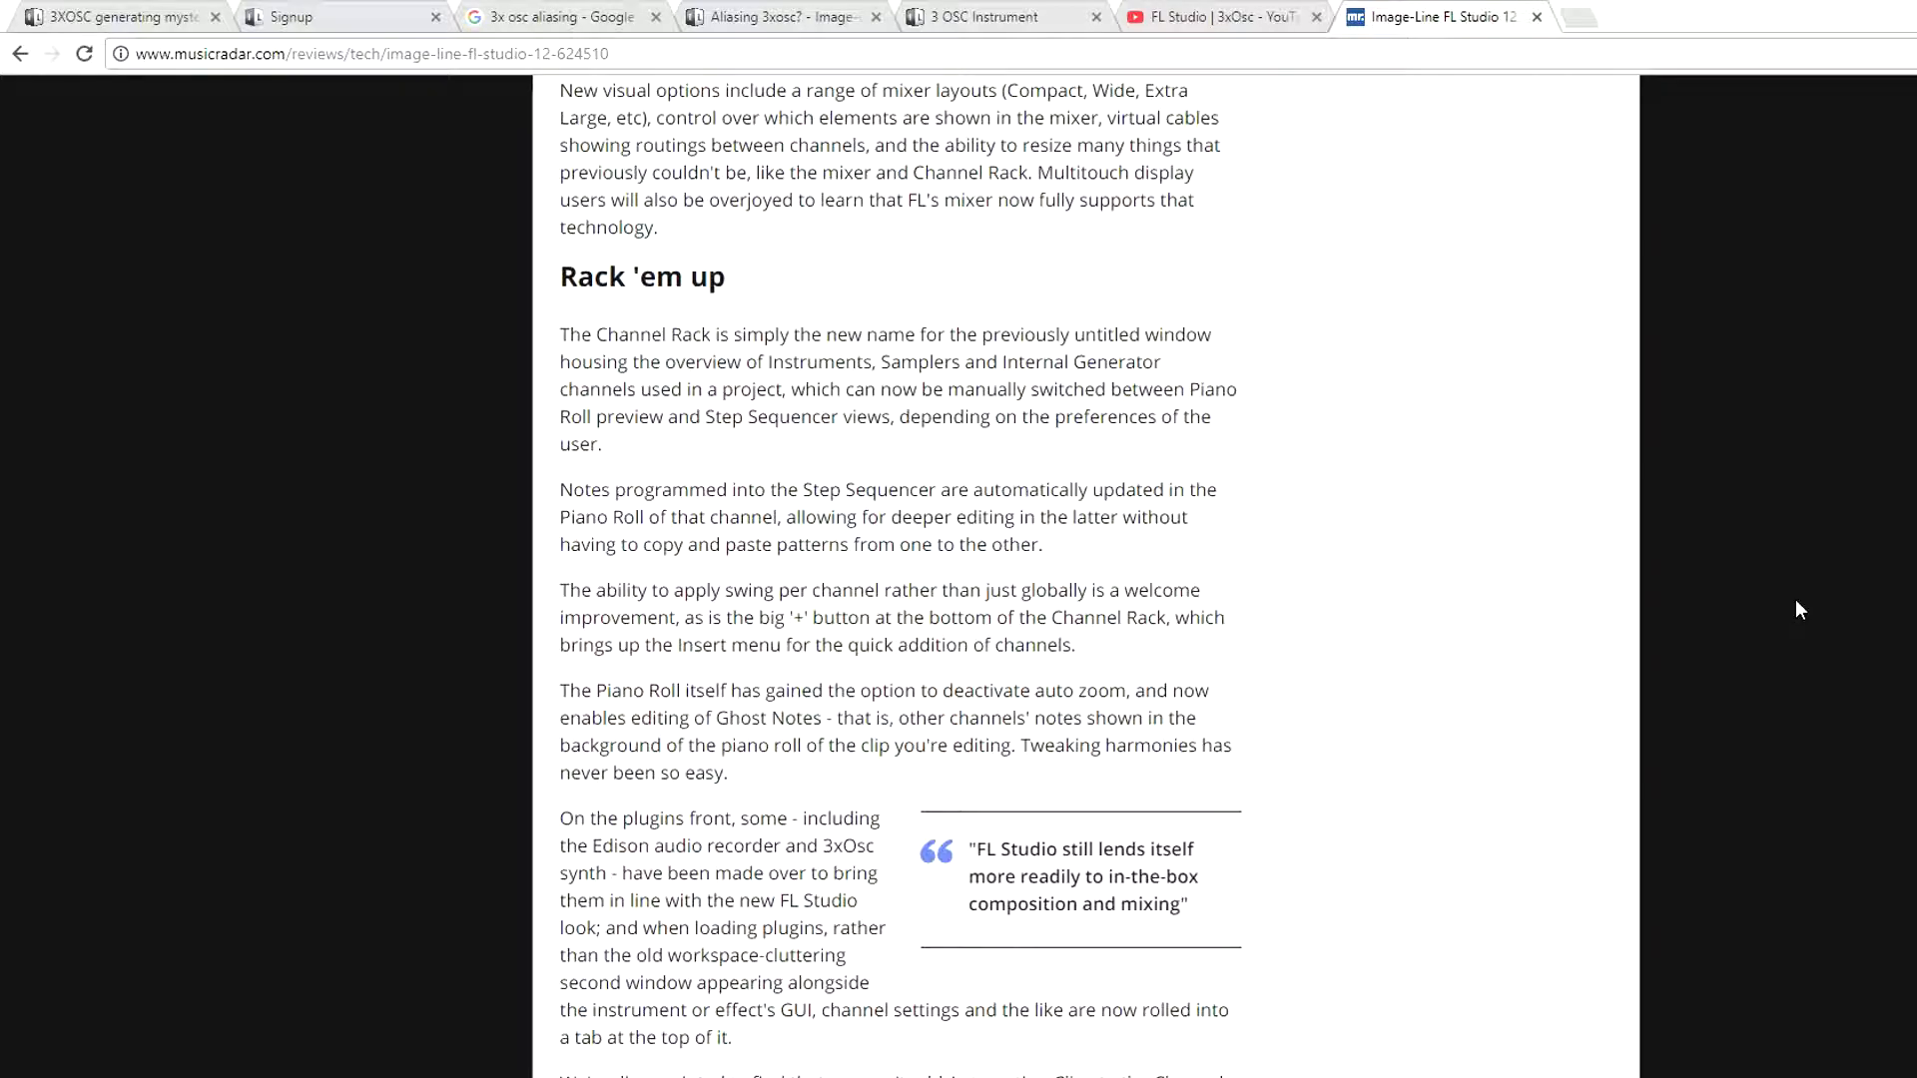
drag(632, 358, 883, 367)
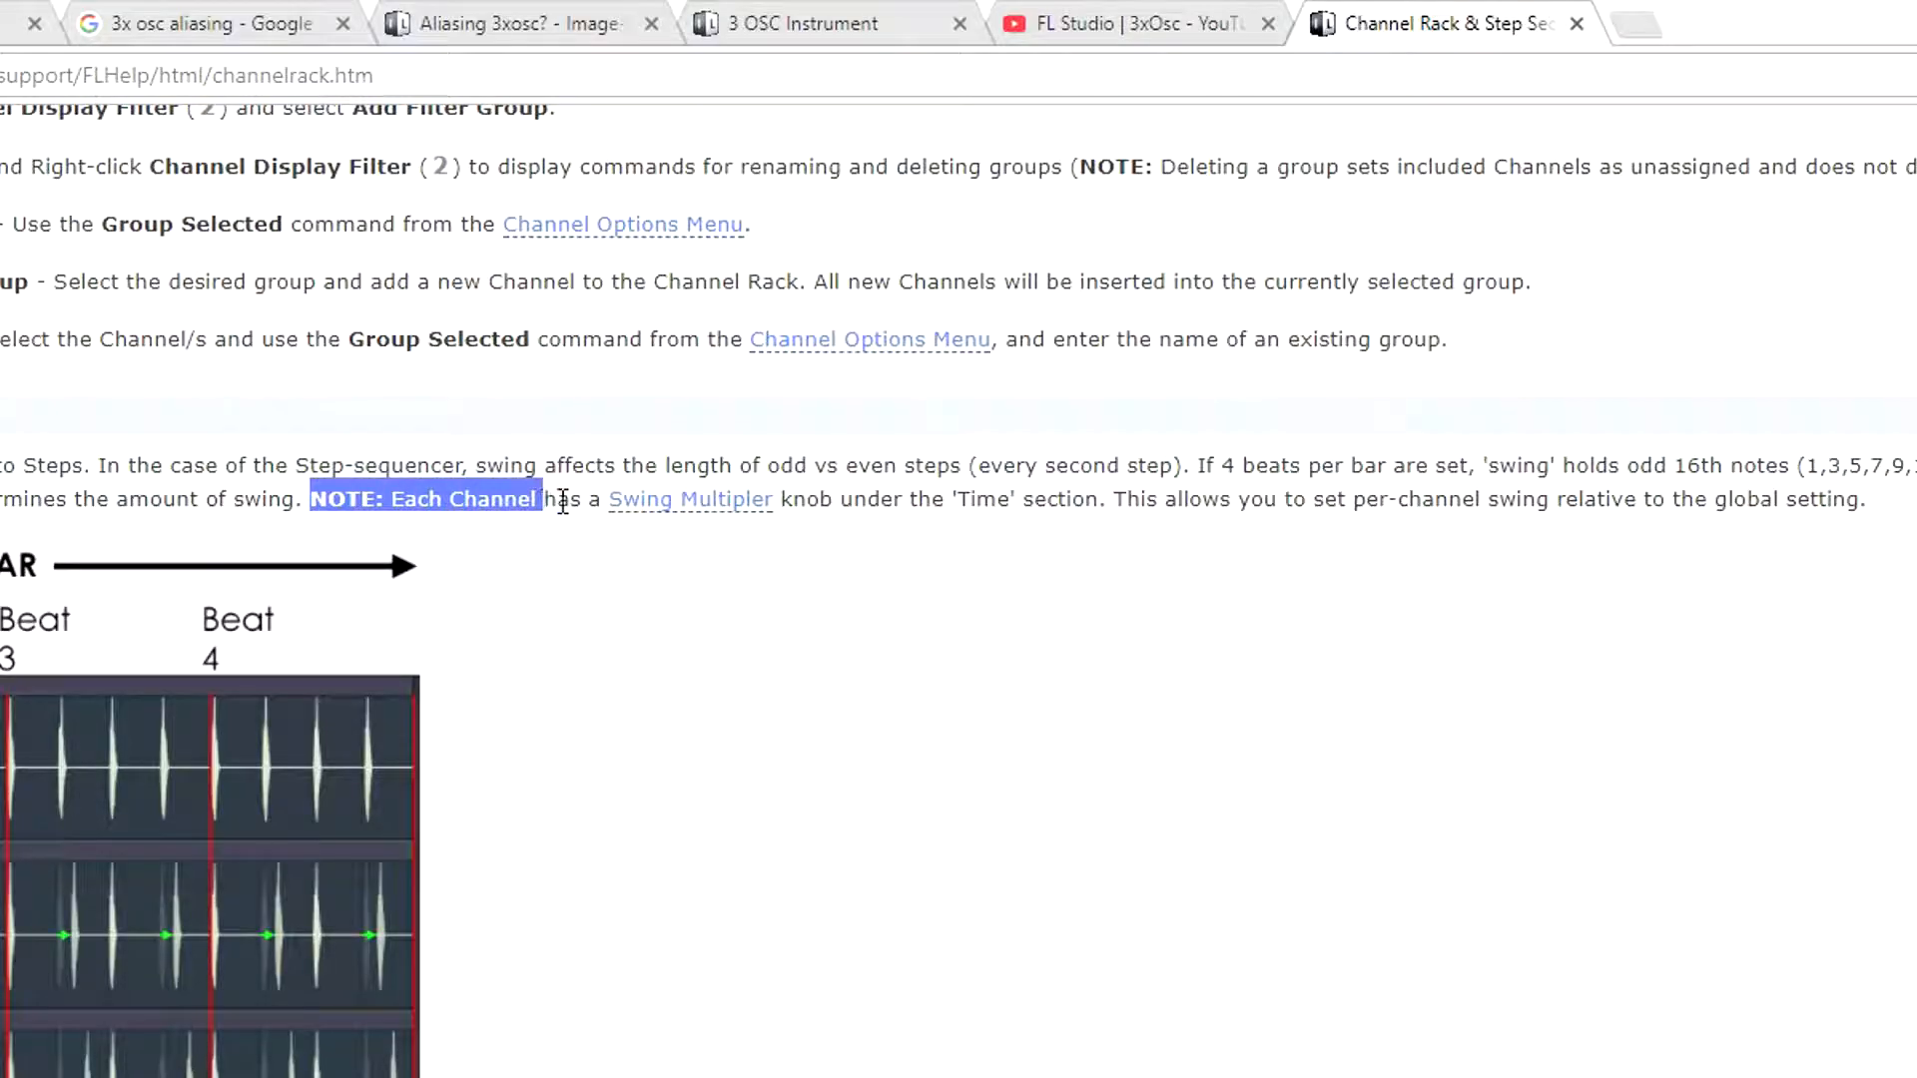
drag(661, 518, 1438, 507)
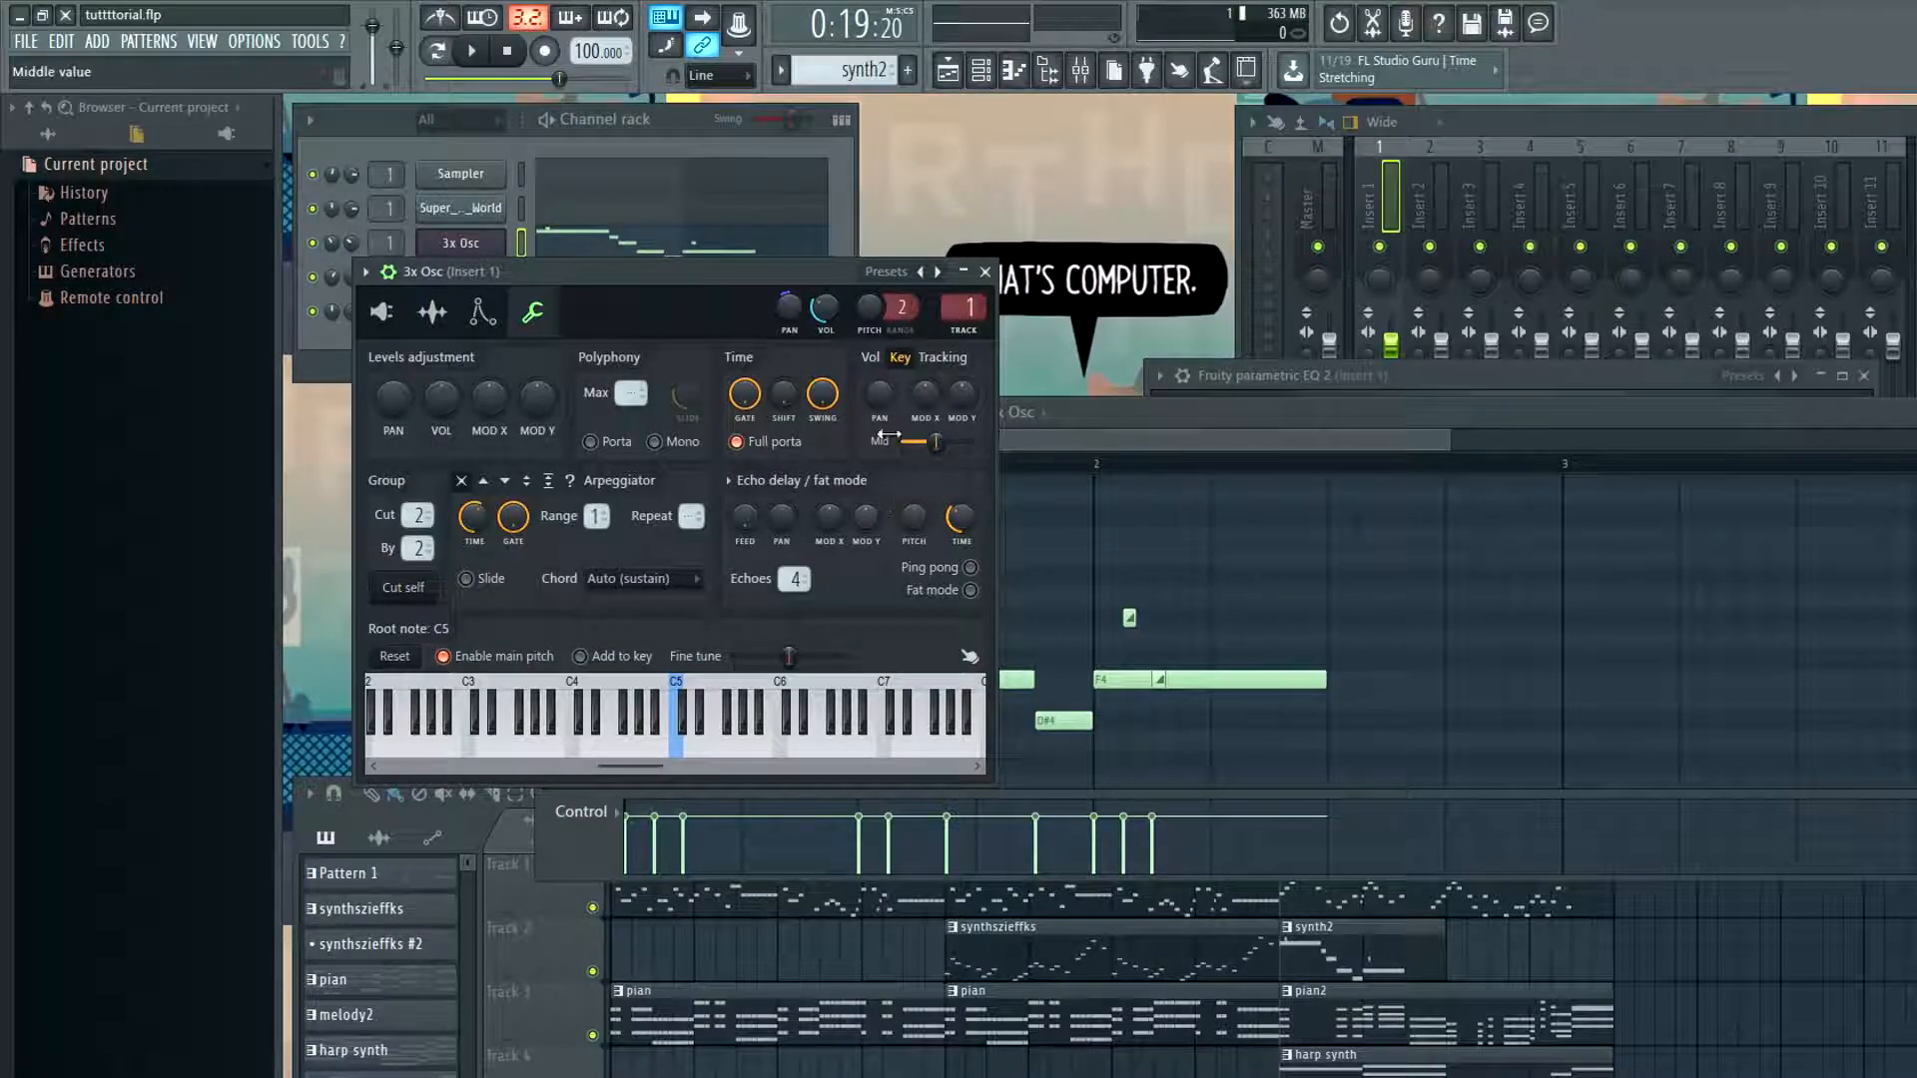
Open the 3x Osc channel's miscellaneous settings to examine its swing mix, and play the synth2 pattern
click(382, 311)
click(533, 312)
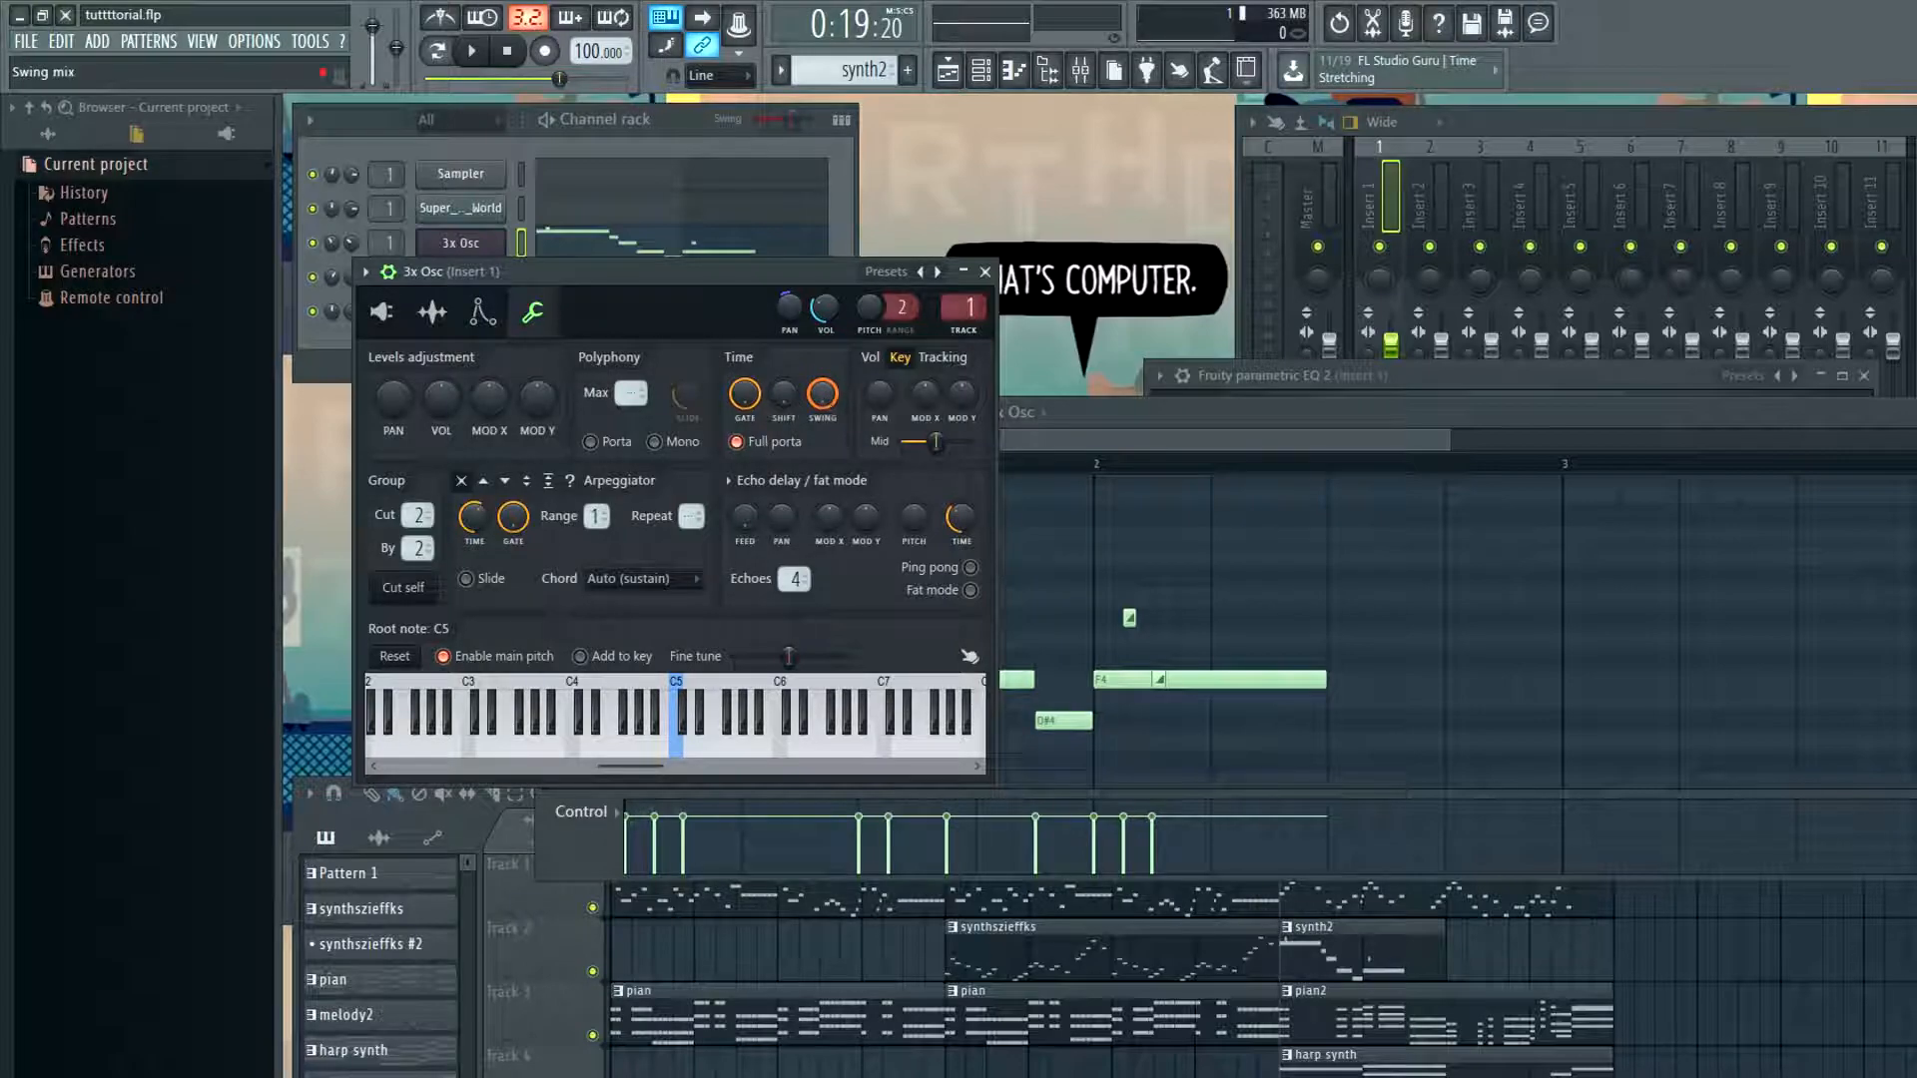
click(1008, 412)
key(space)
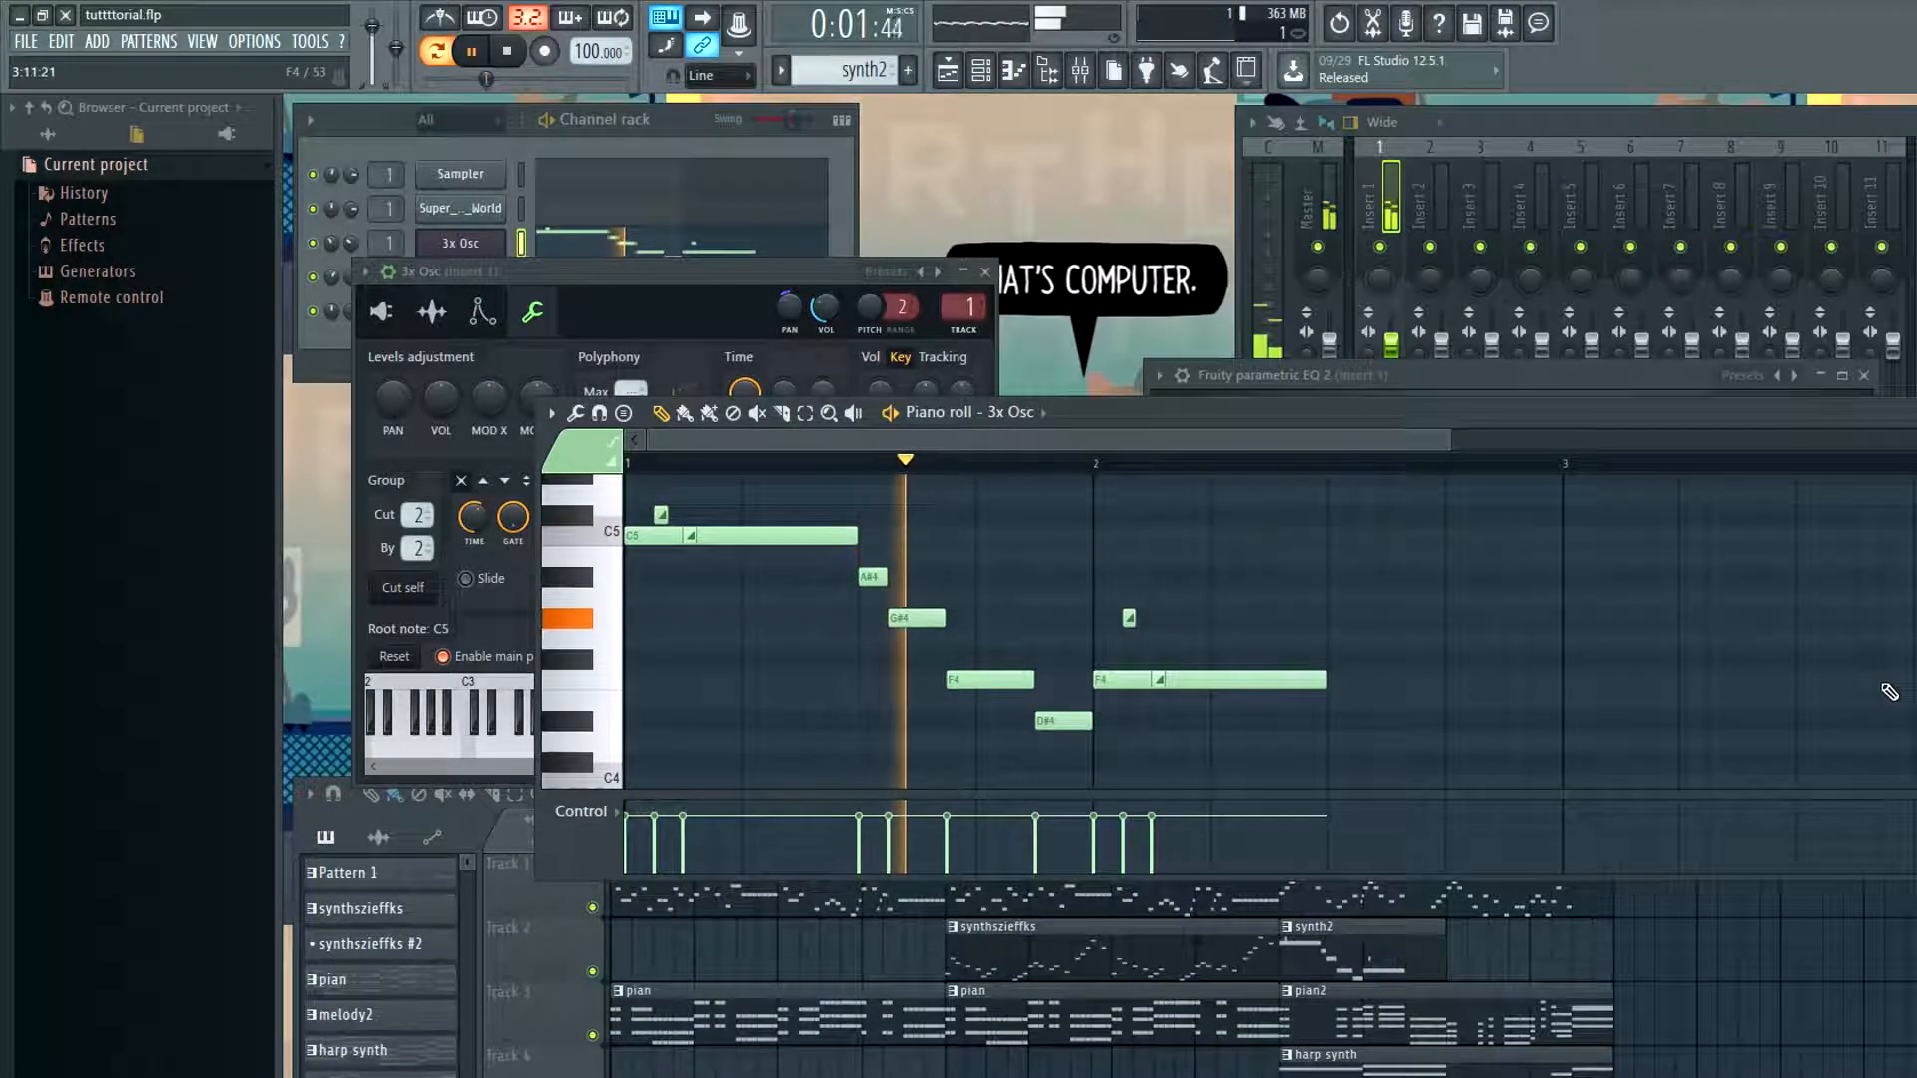
key(space)
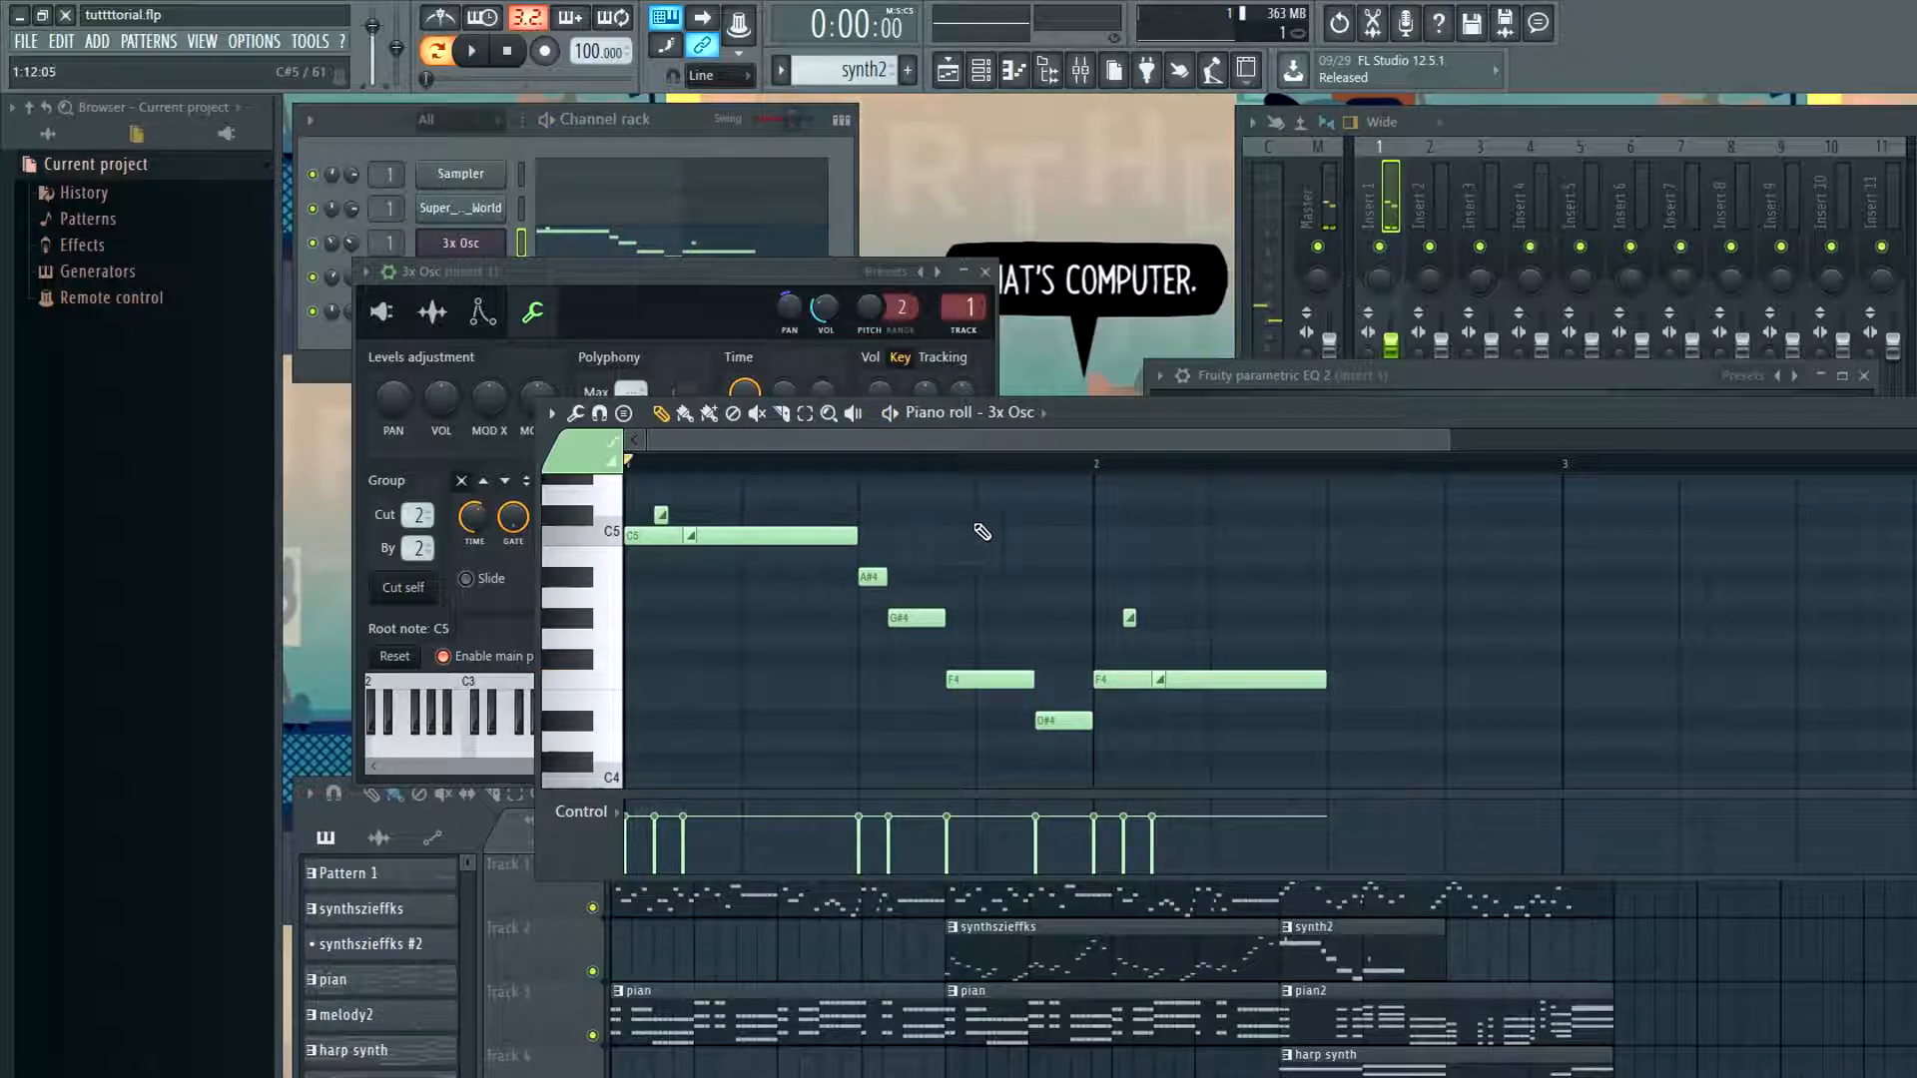
Bring the playlist forward and play the song from bar 9 and from bar 5 to hear the swing in context
click(1776, 905)
click(1280, 842)
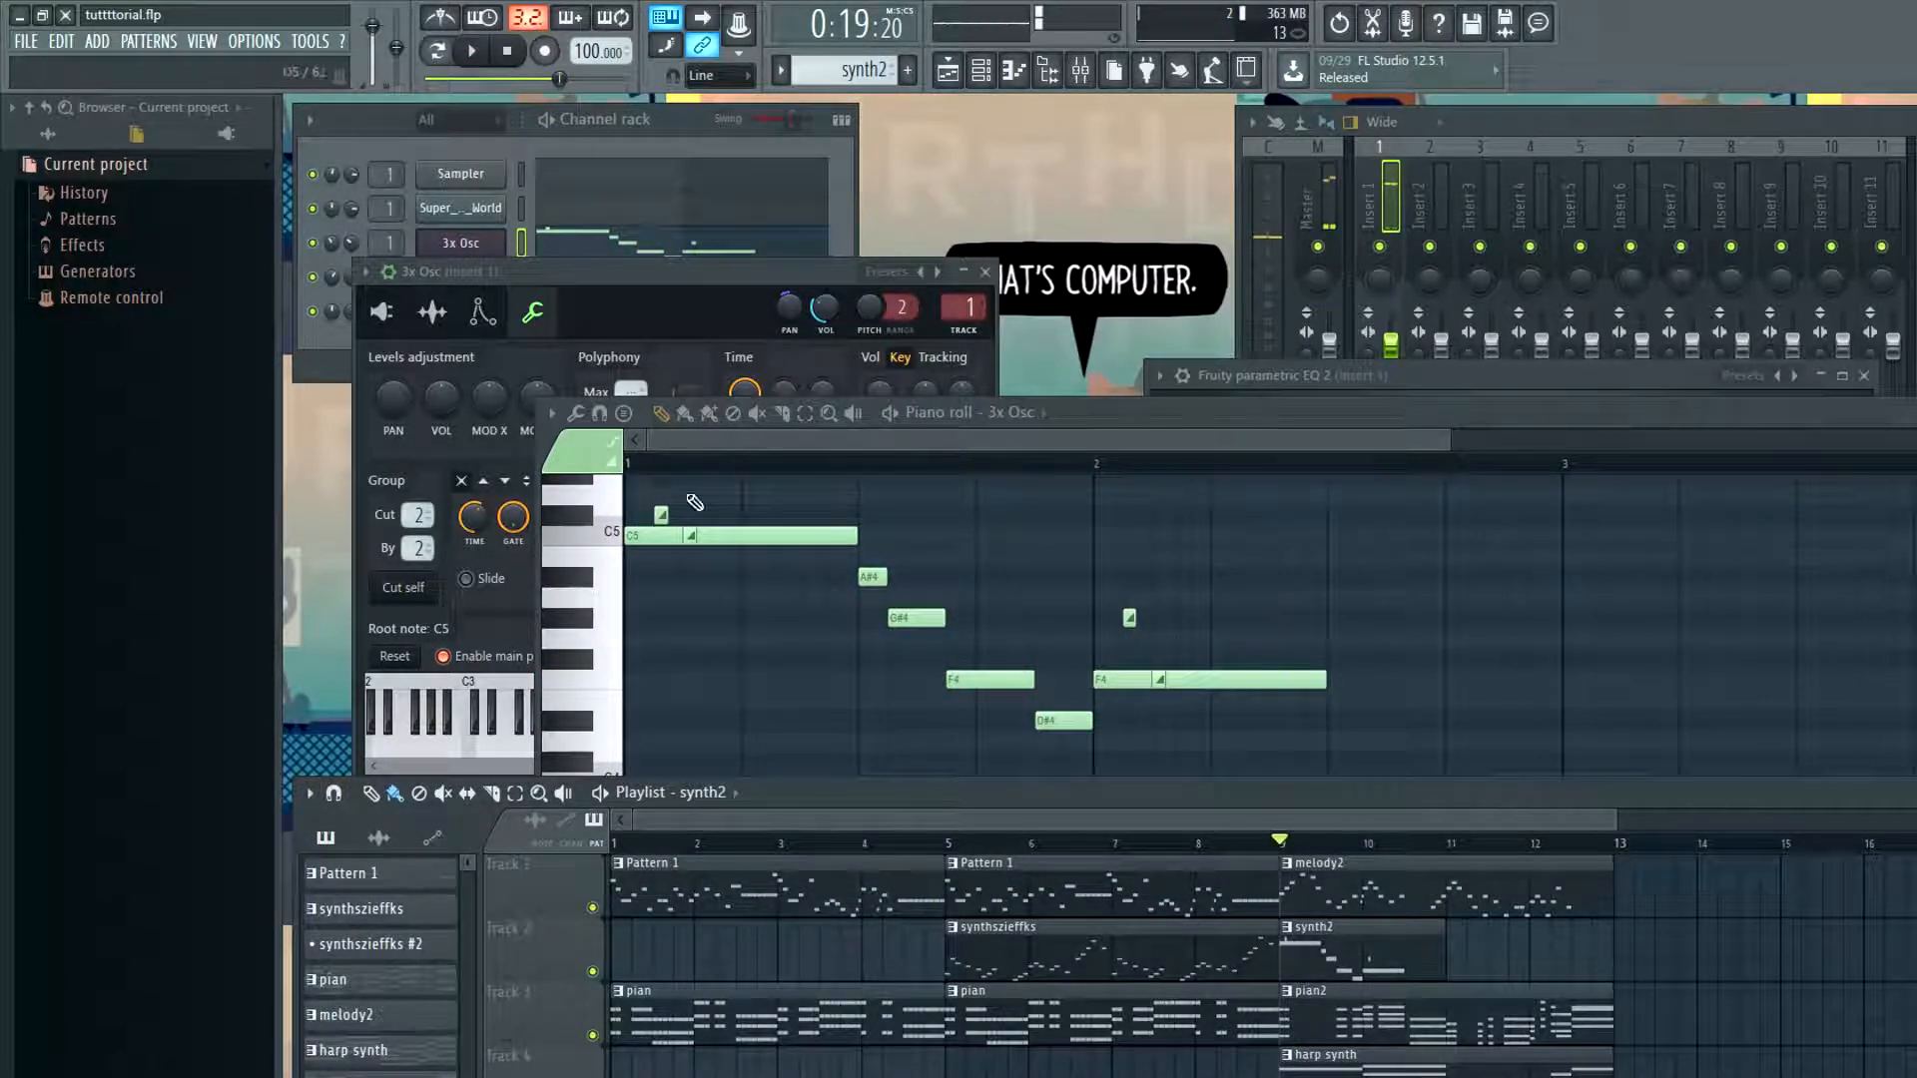
click(1100, 476)
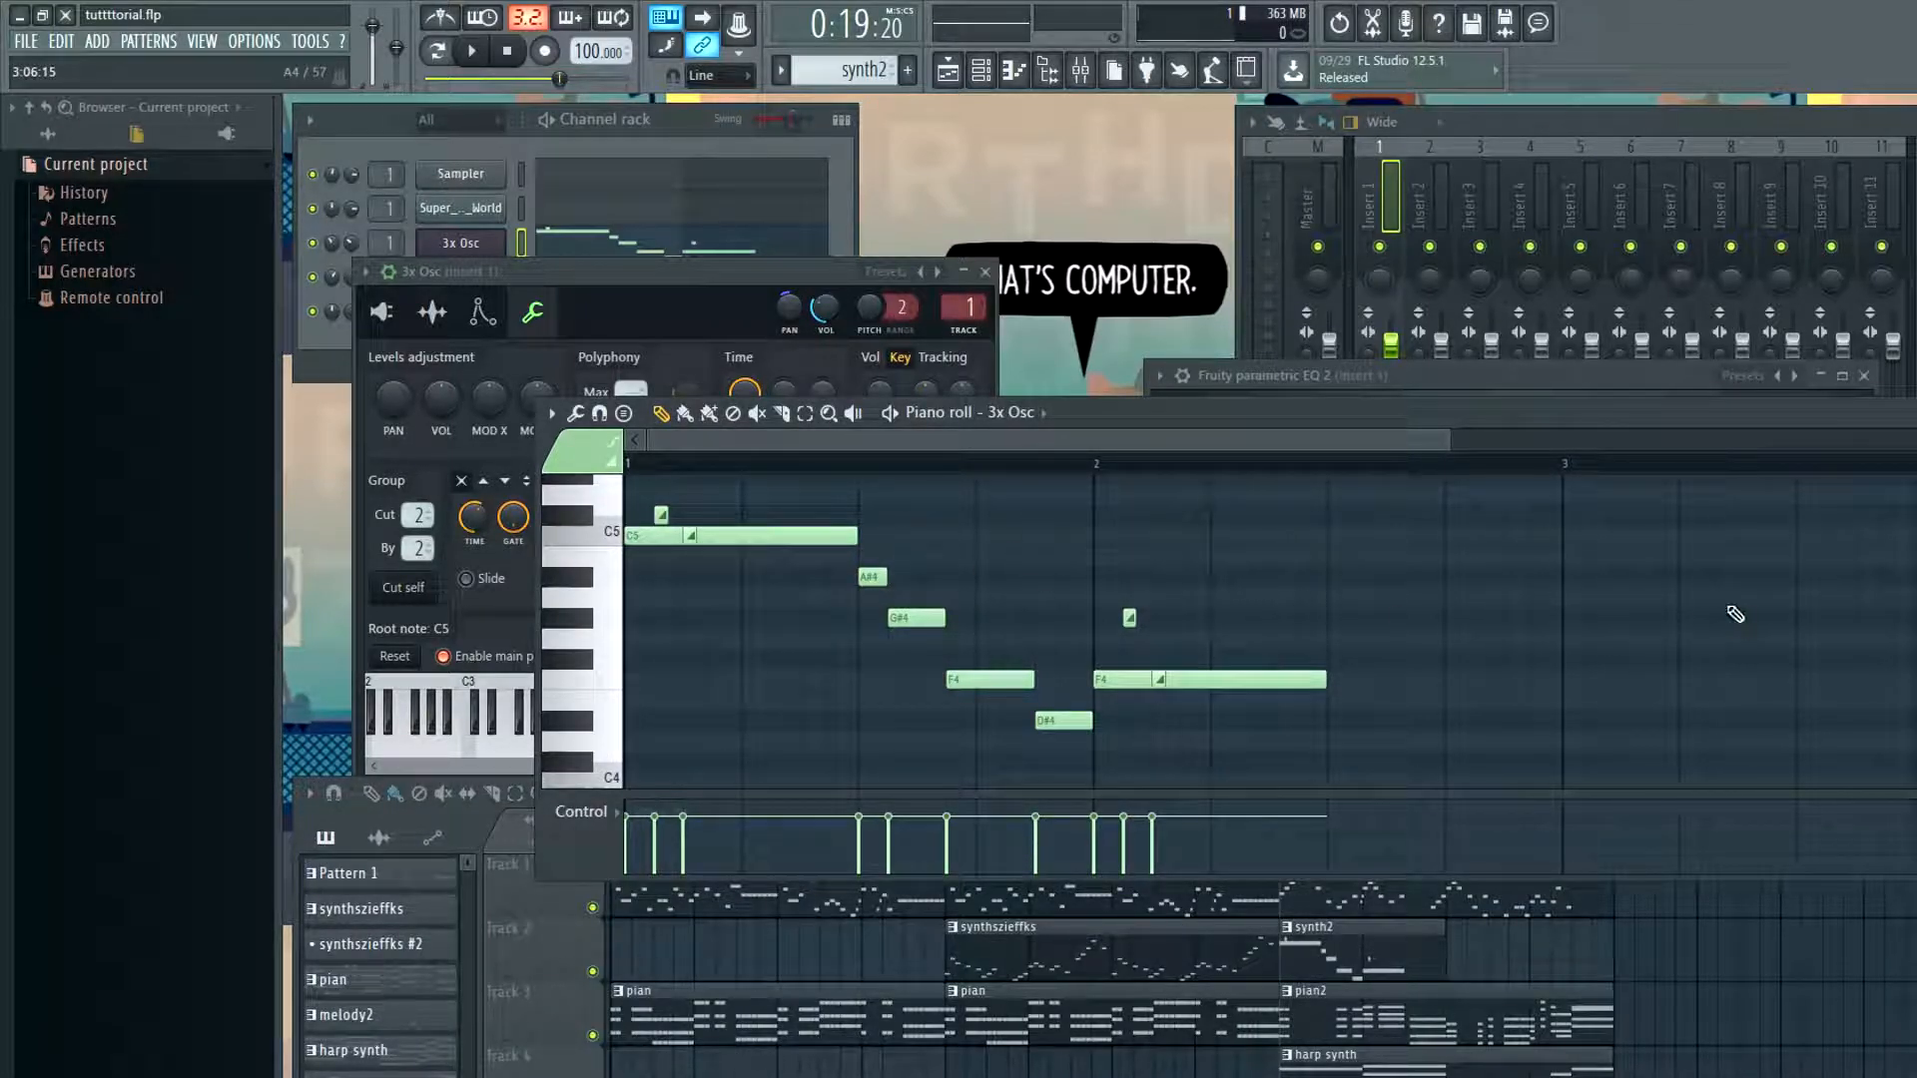
key(F5)
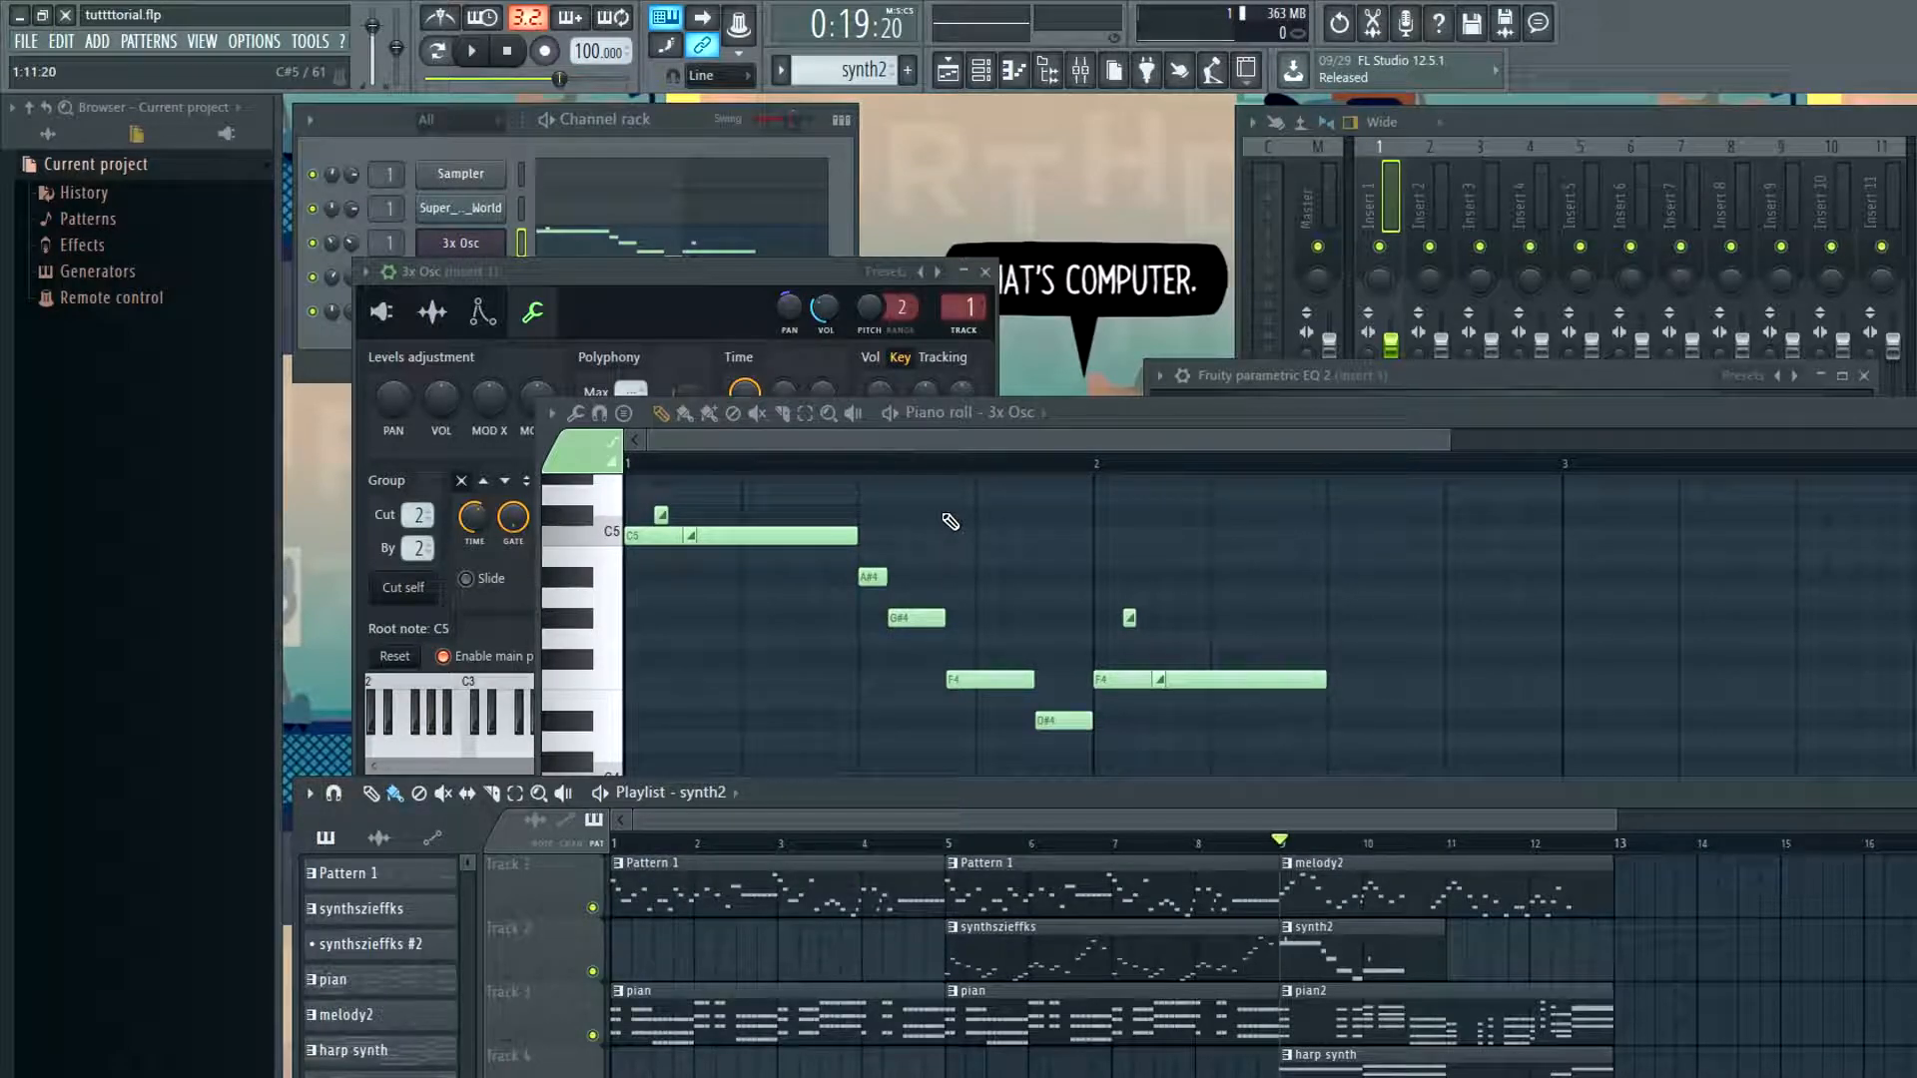
key(space)
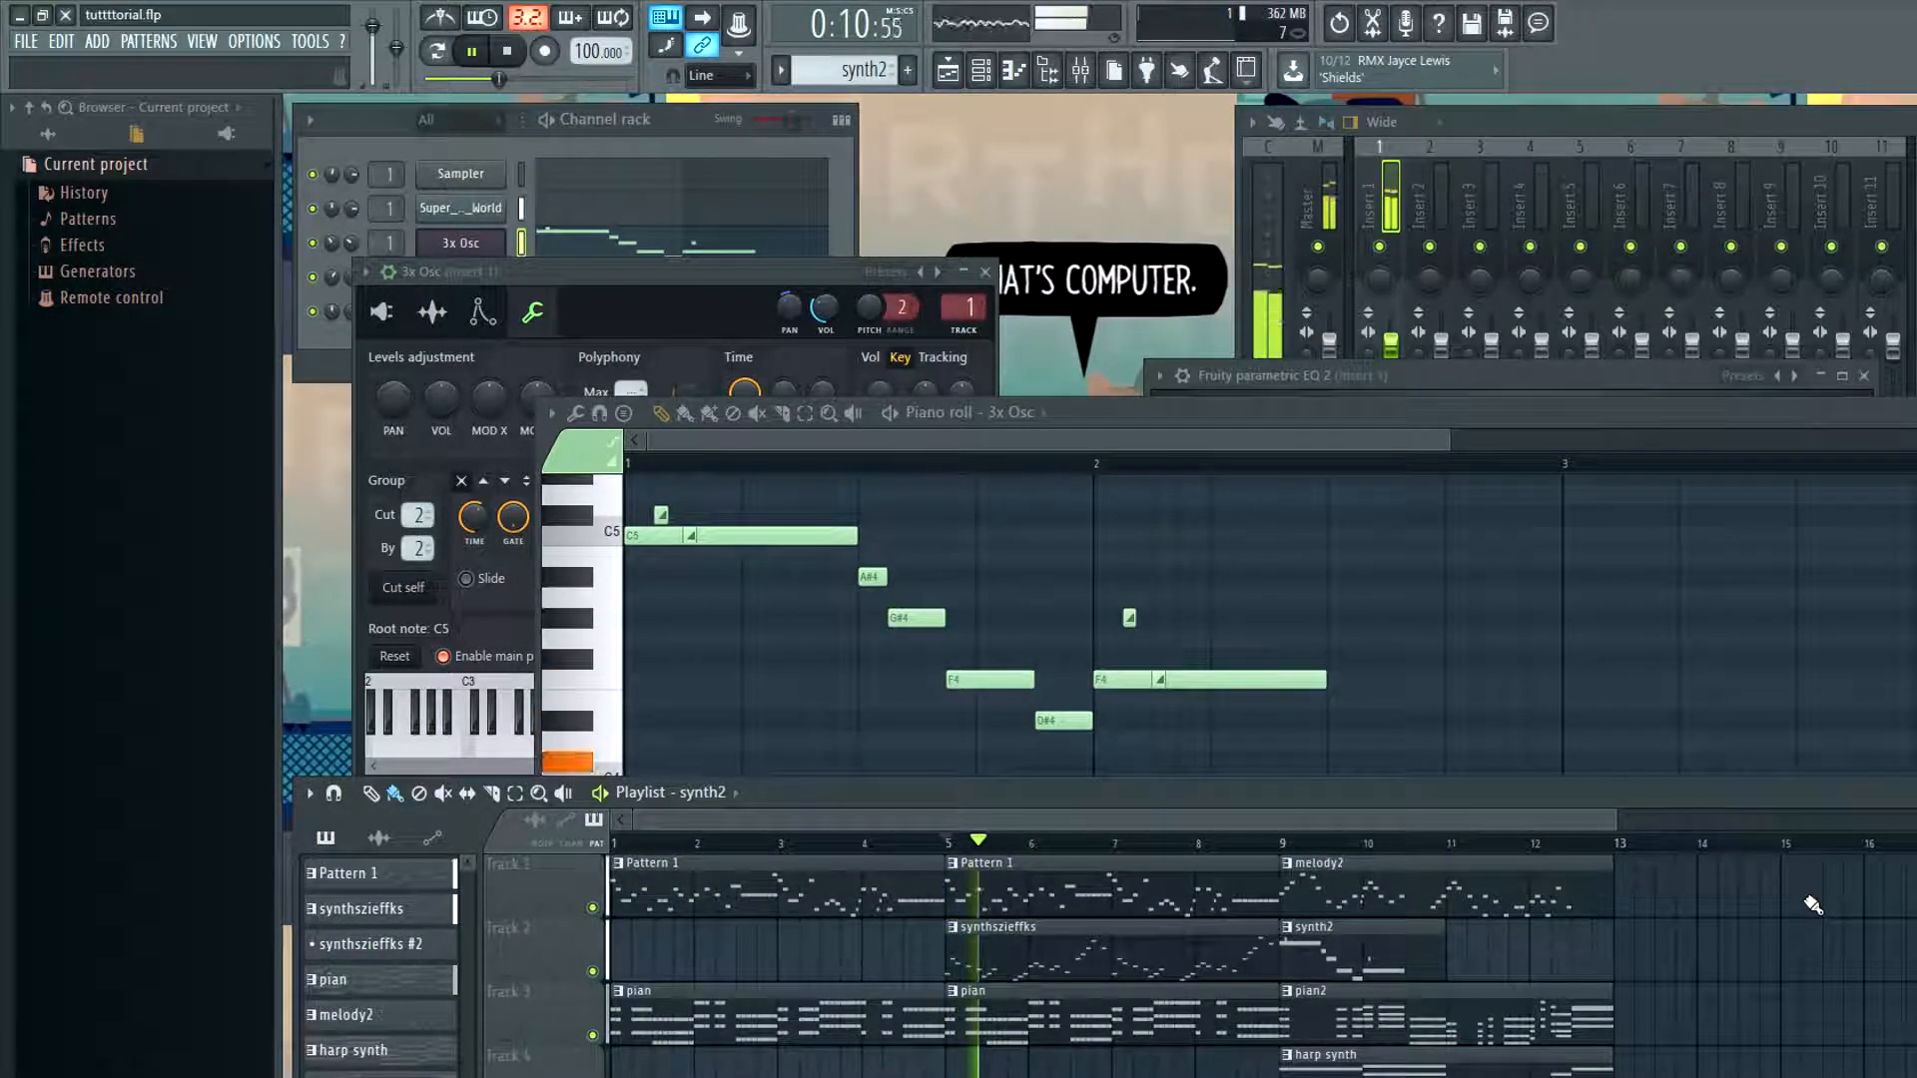
key(space)
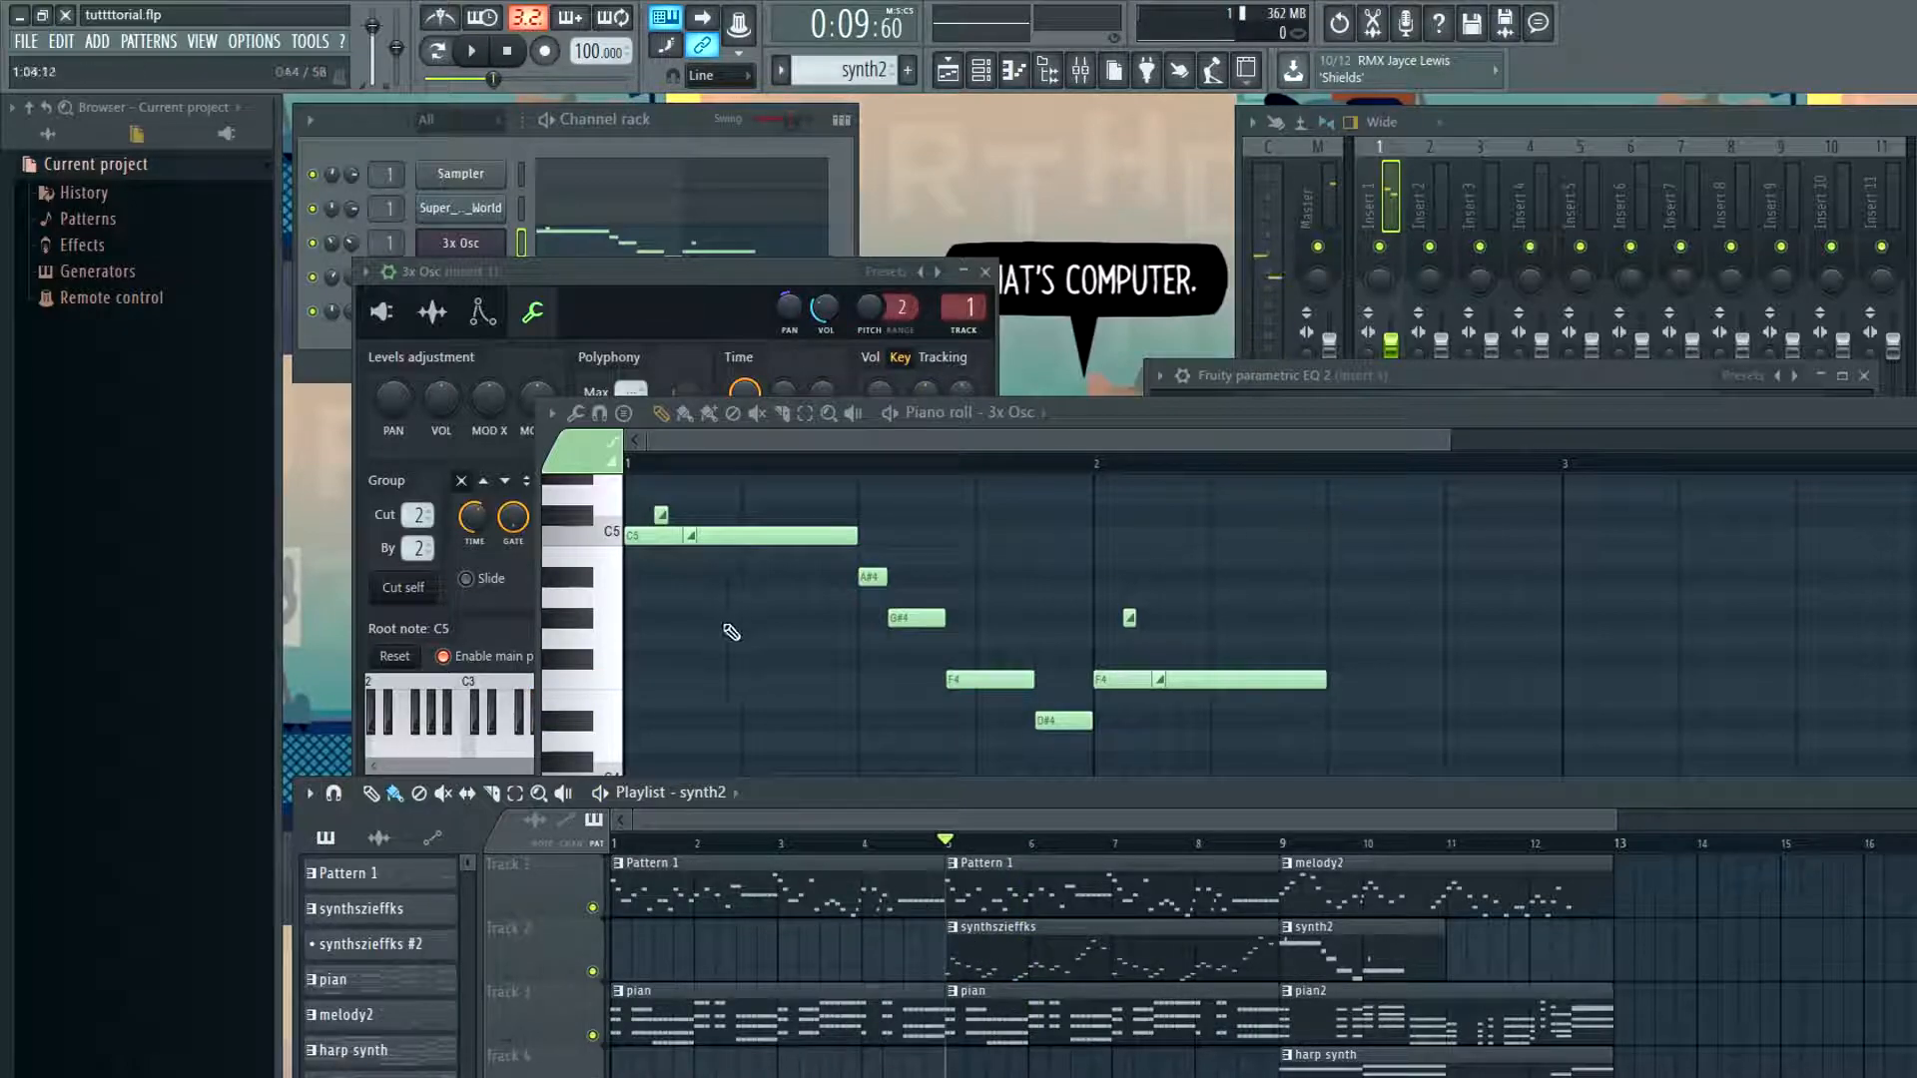
Clone the 3x Osc channel in the Channel rack
click(629, 138)
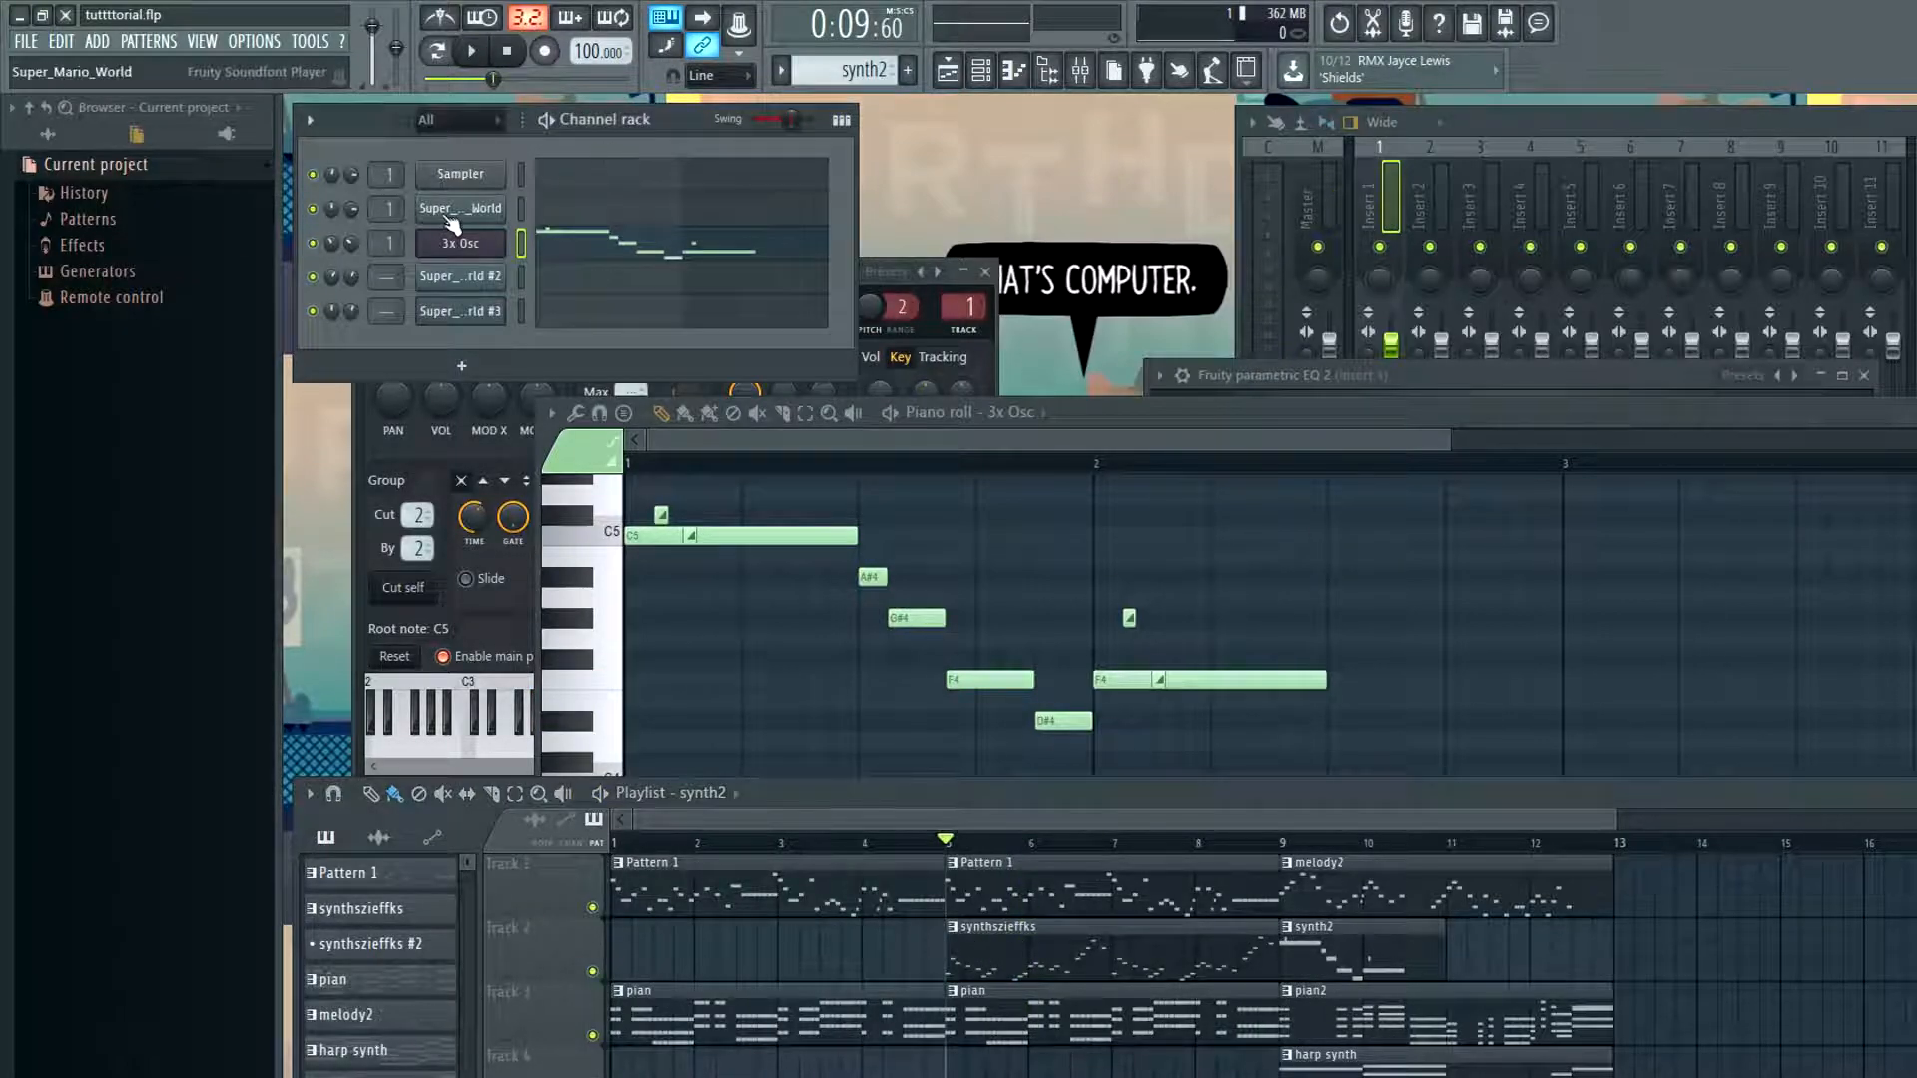
right_click(468, 239)
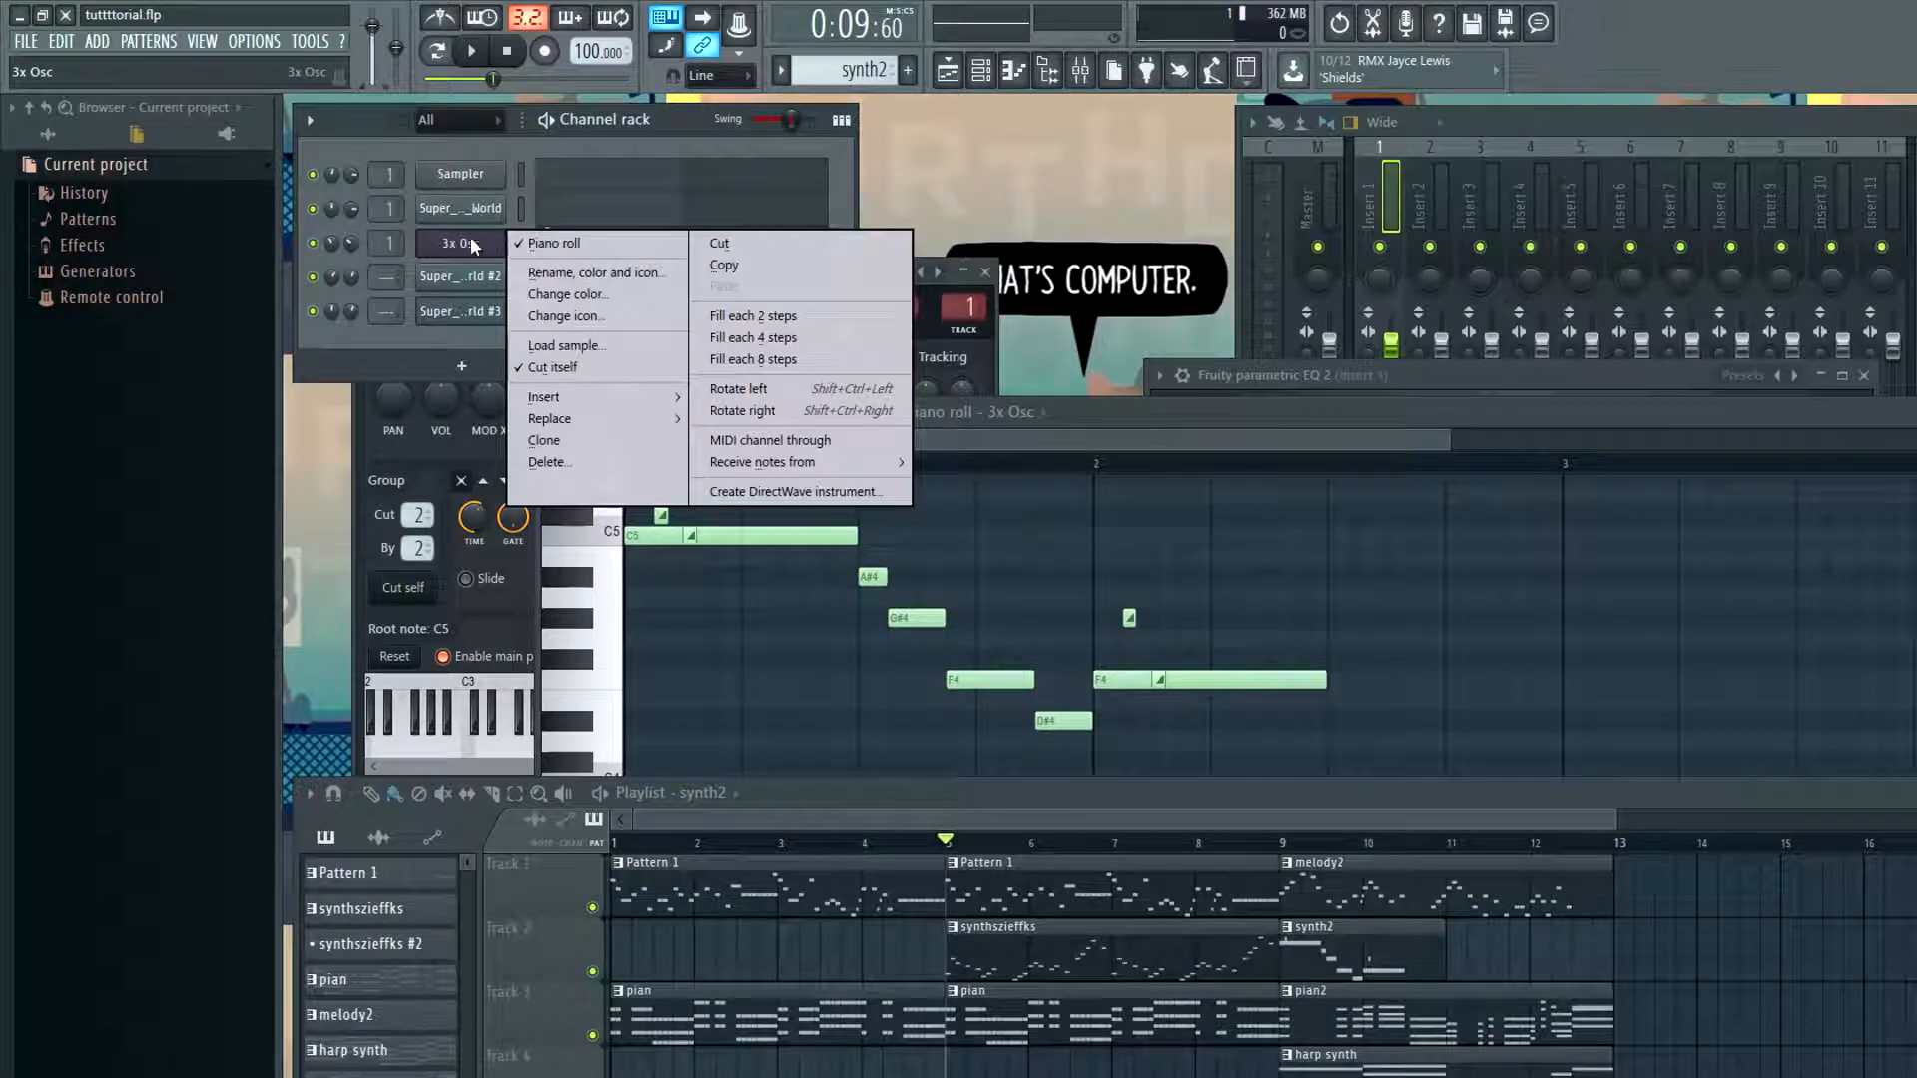
click(545, 441)
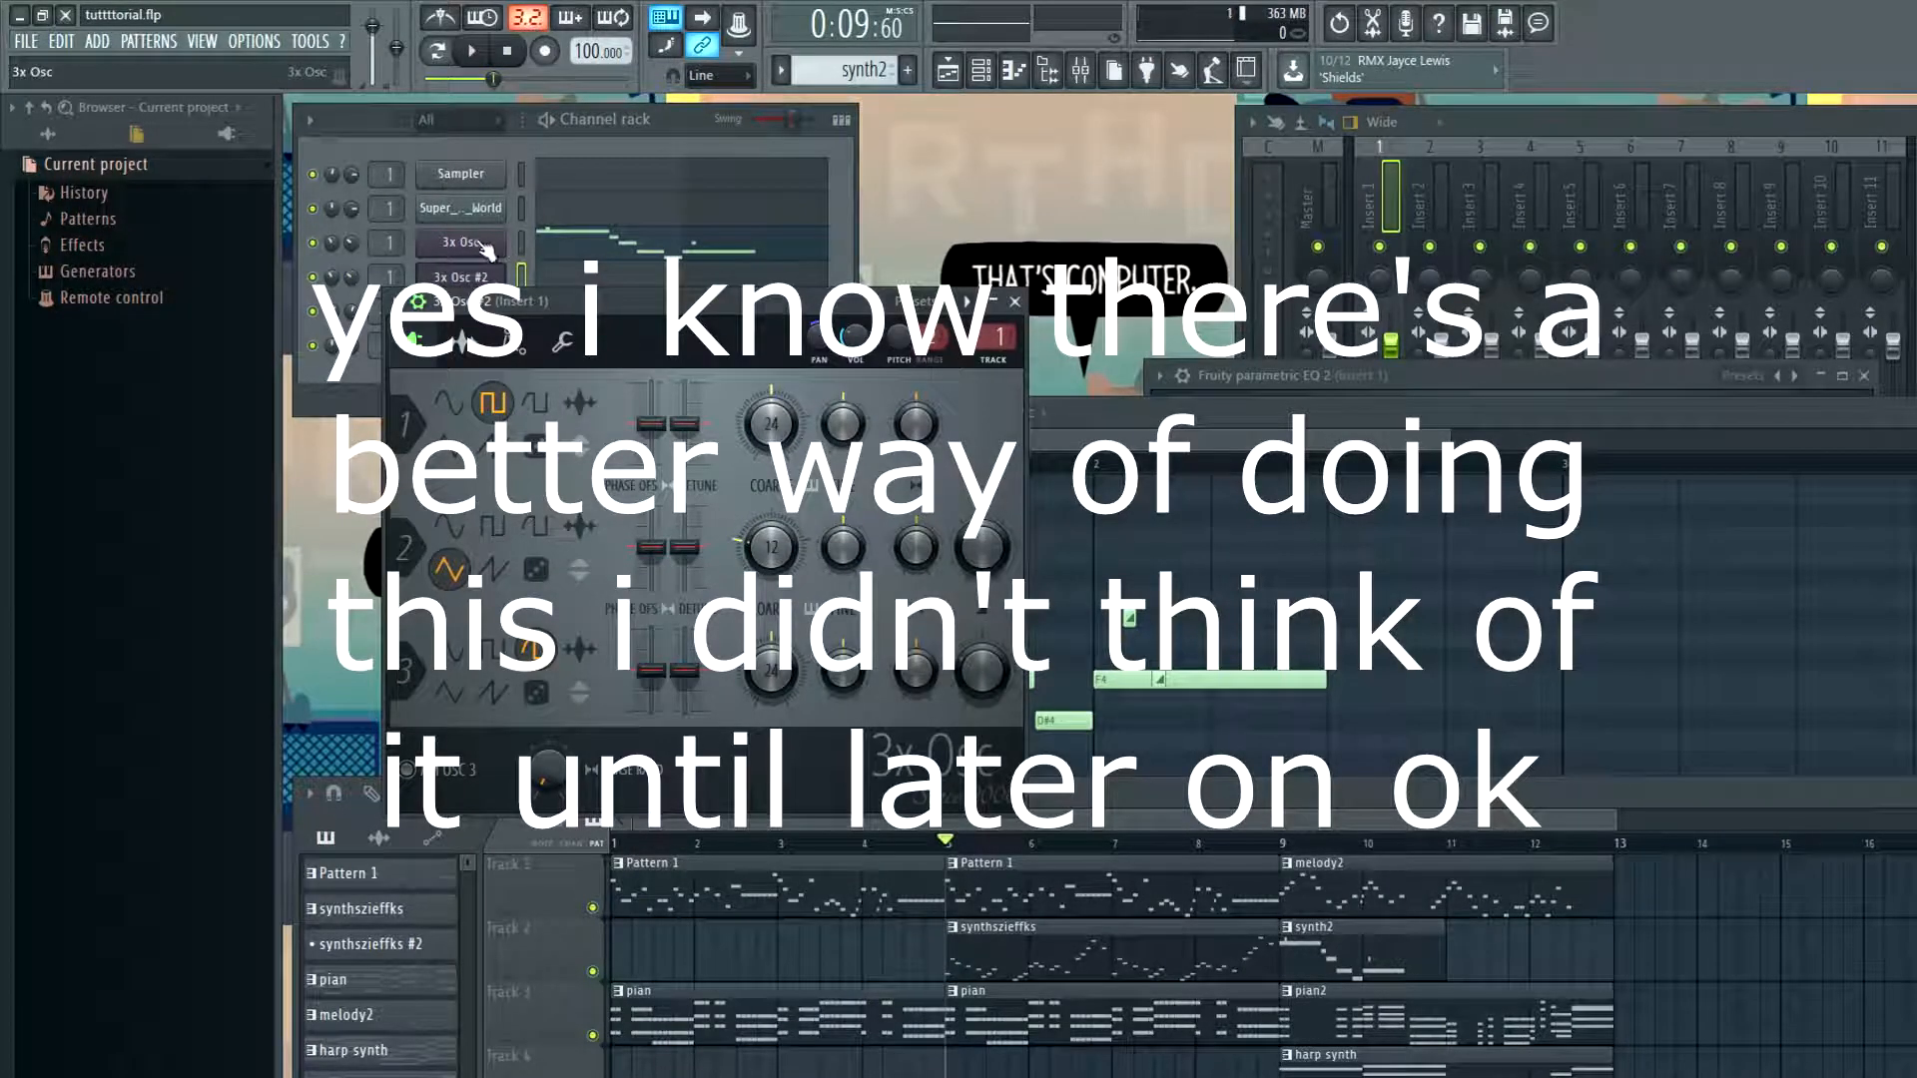
Move all synth2 notes from the 3x Osc piano roll to the piano roll of 3x Osc #2
right_click(486, 250)
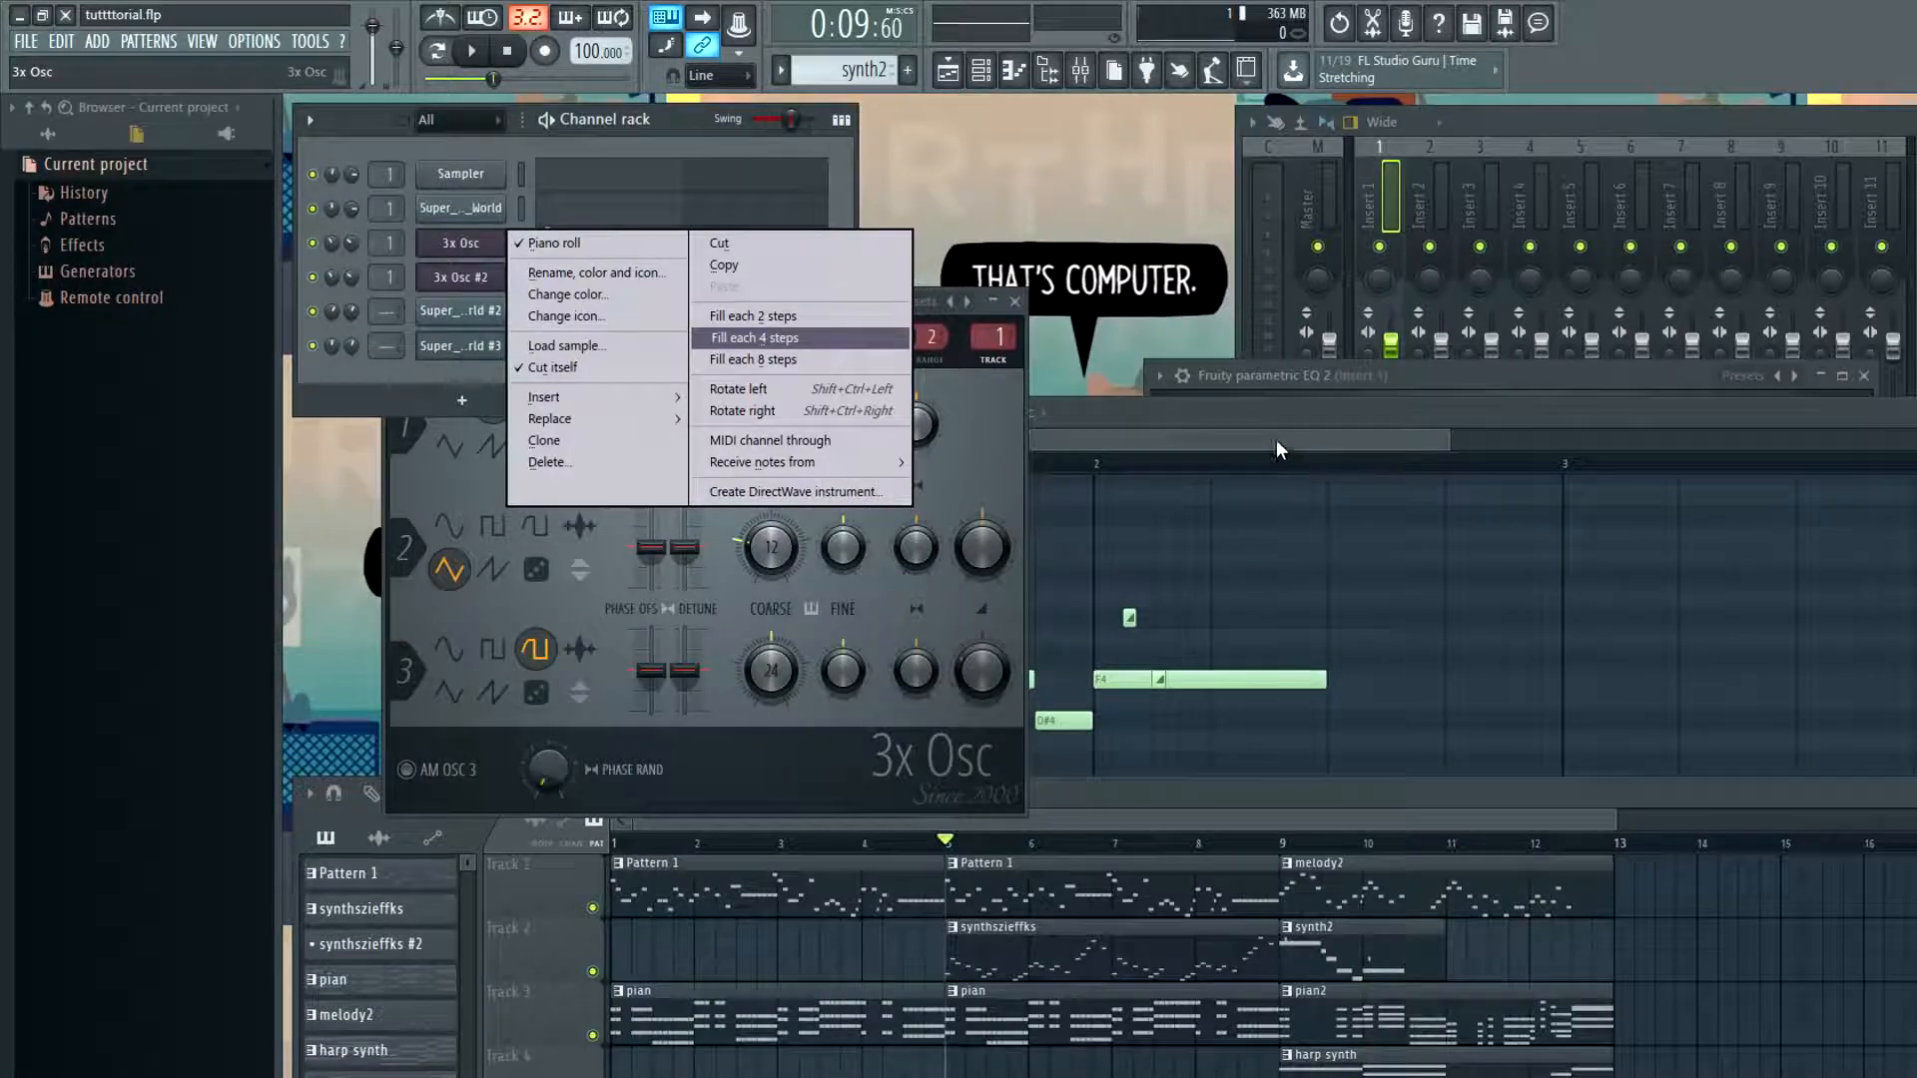
click(1268, 436)
key(ctrl+a)
key(ctrl+x)
right_click(459, 285)
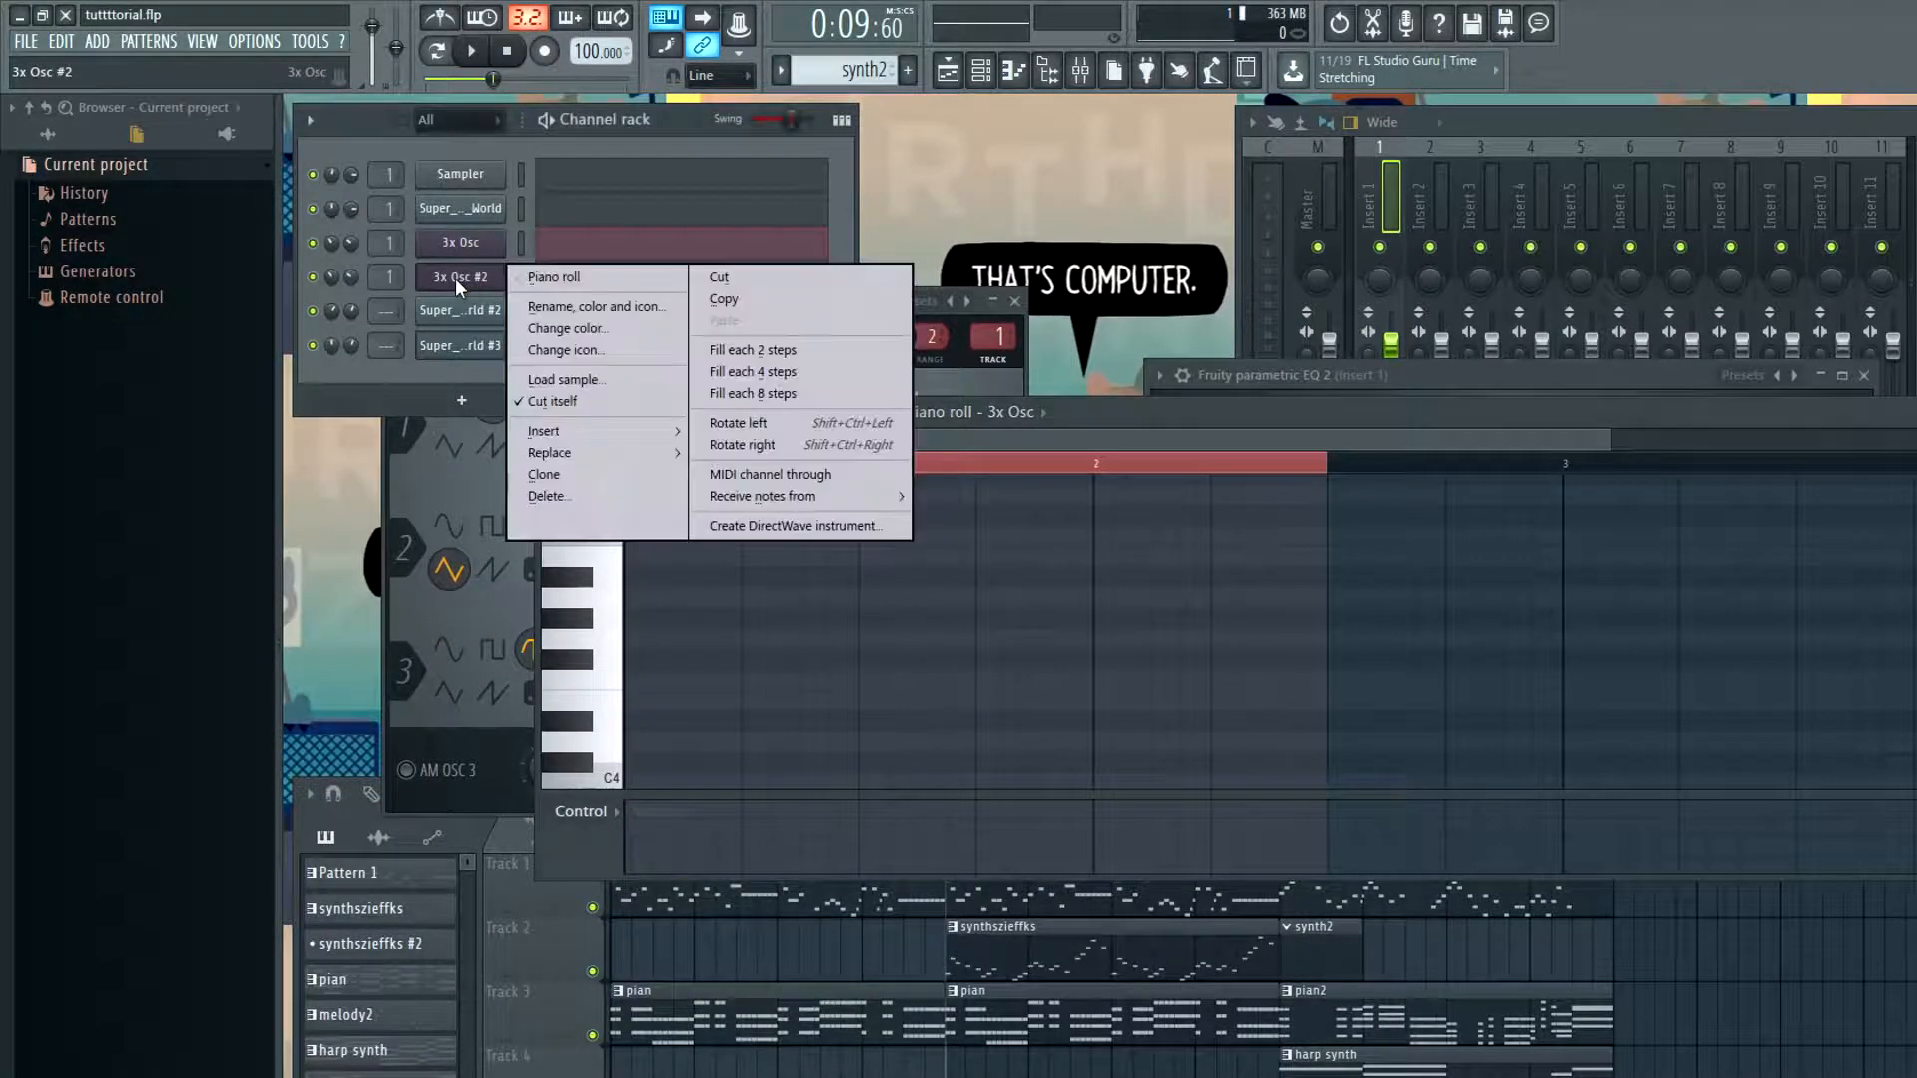
click(551, 278)
key(ctrl+v)
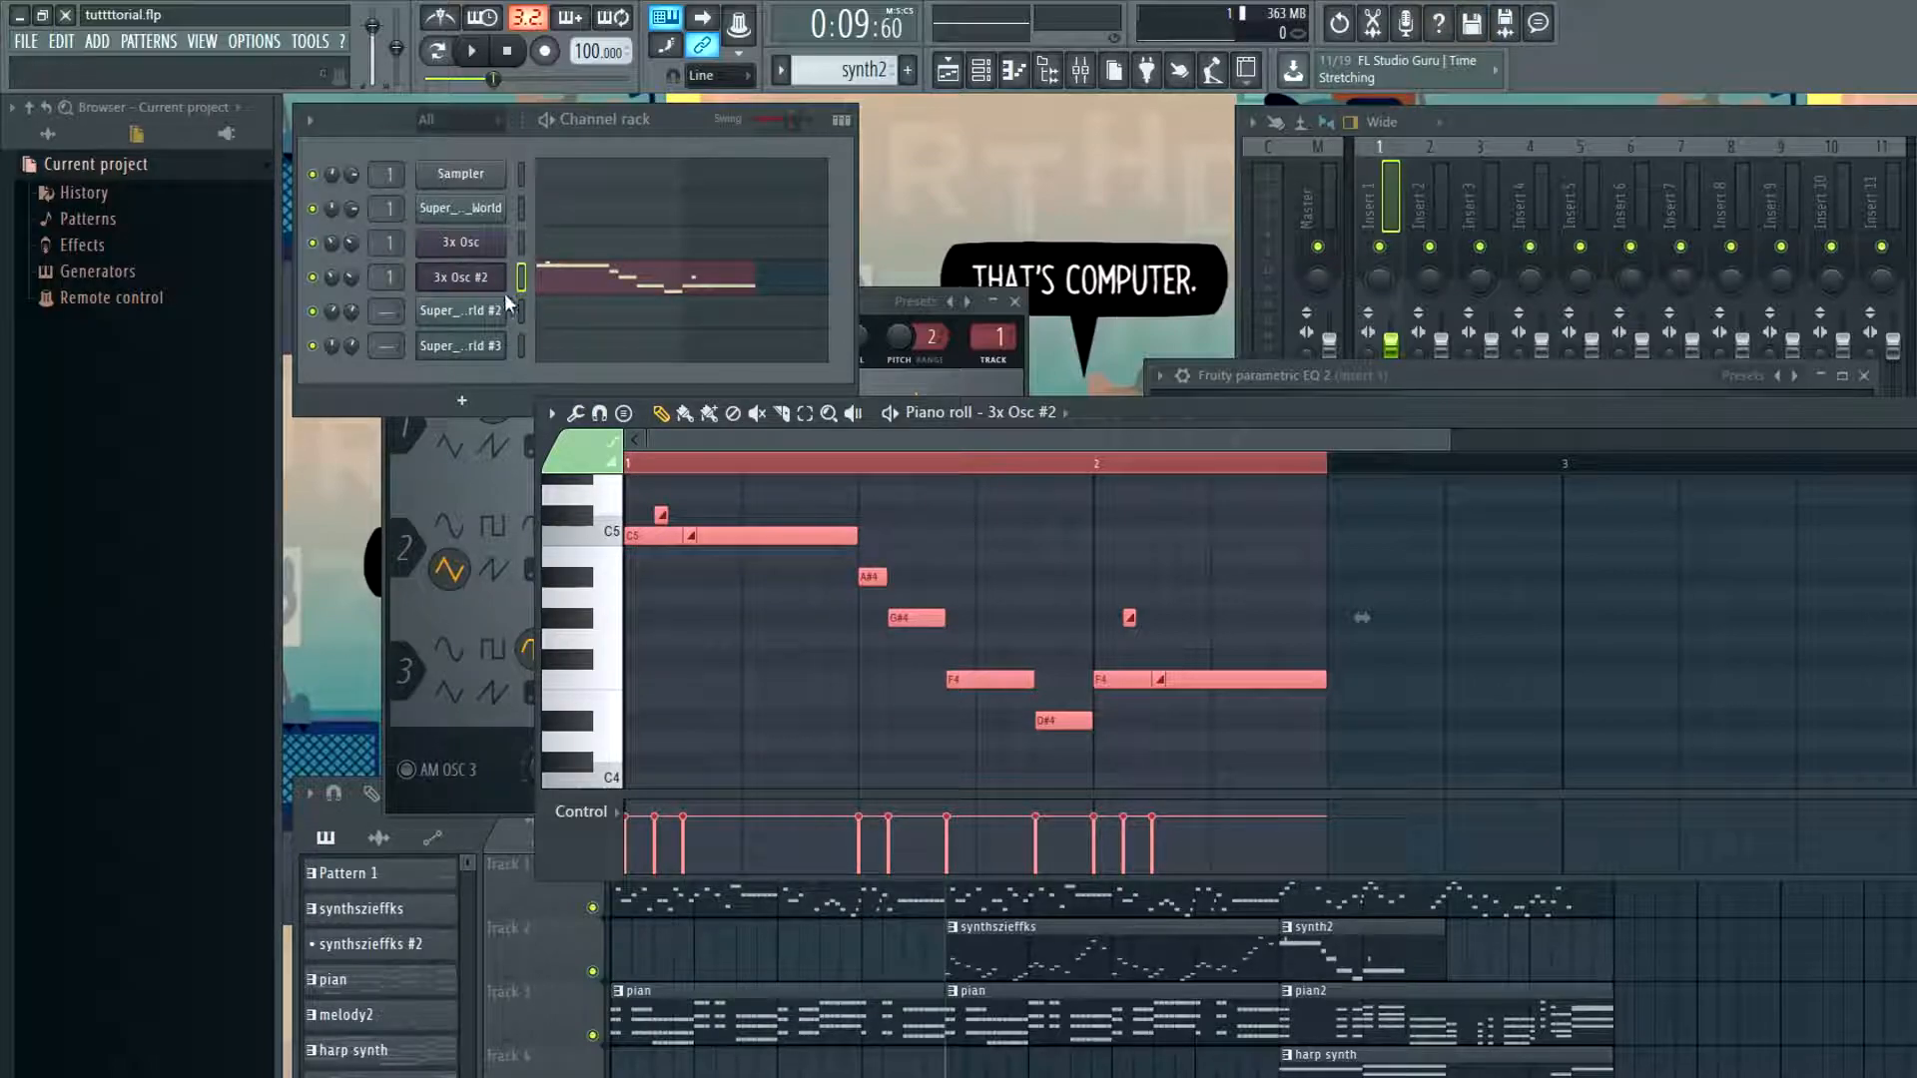
Turn the swing mix of 3x Osc #2 fully down and set the original 3x Osc channel's swing mix to maximum
click(468, 279)
click(565, 338)
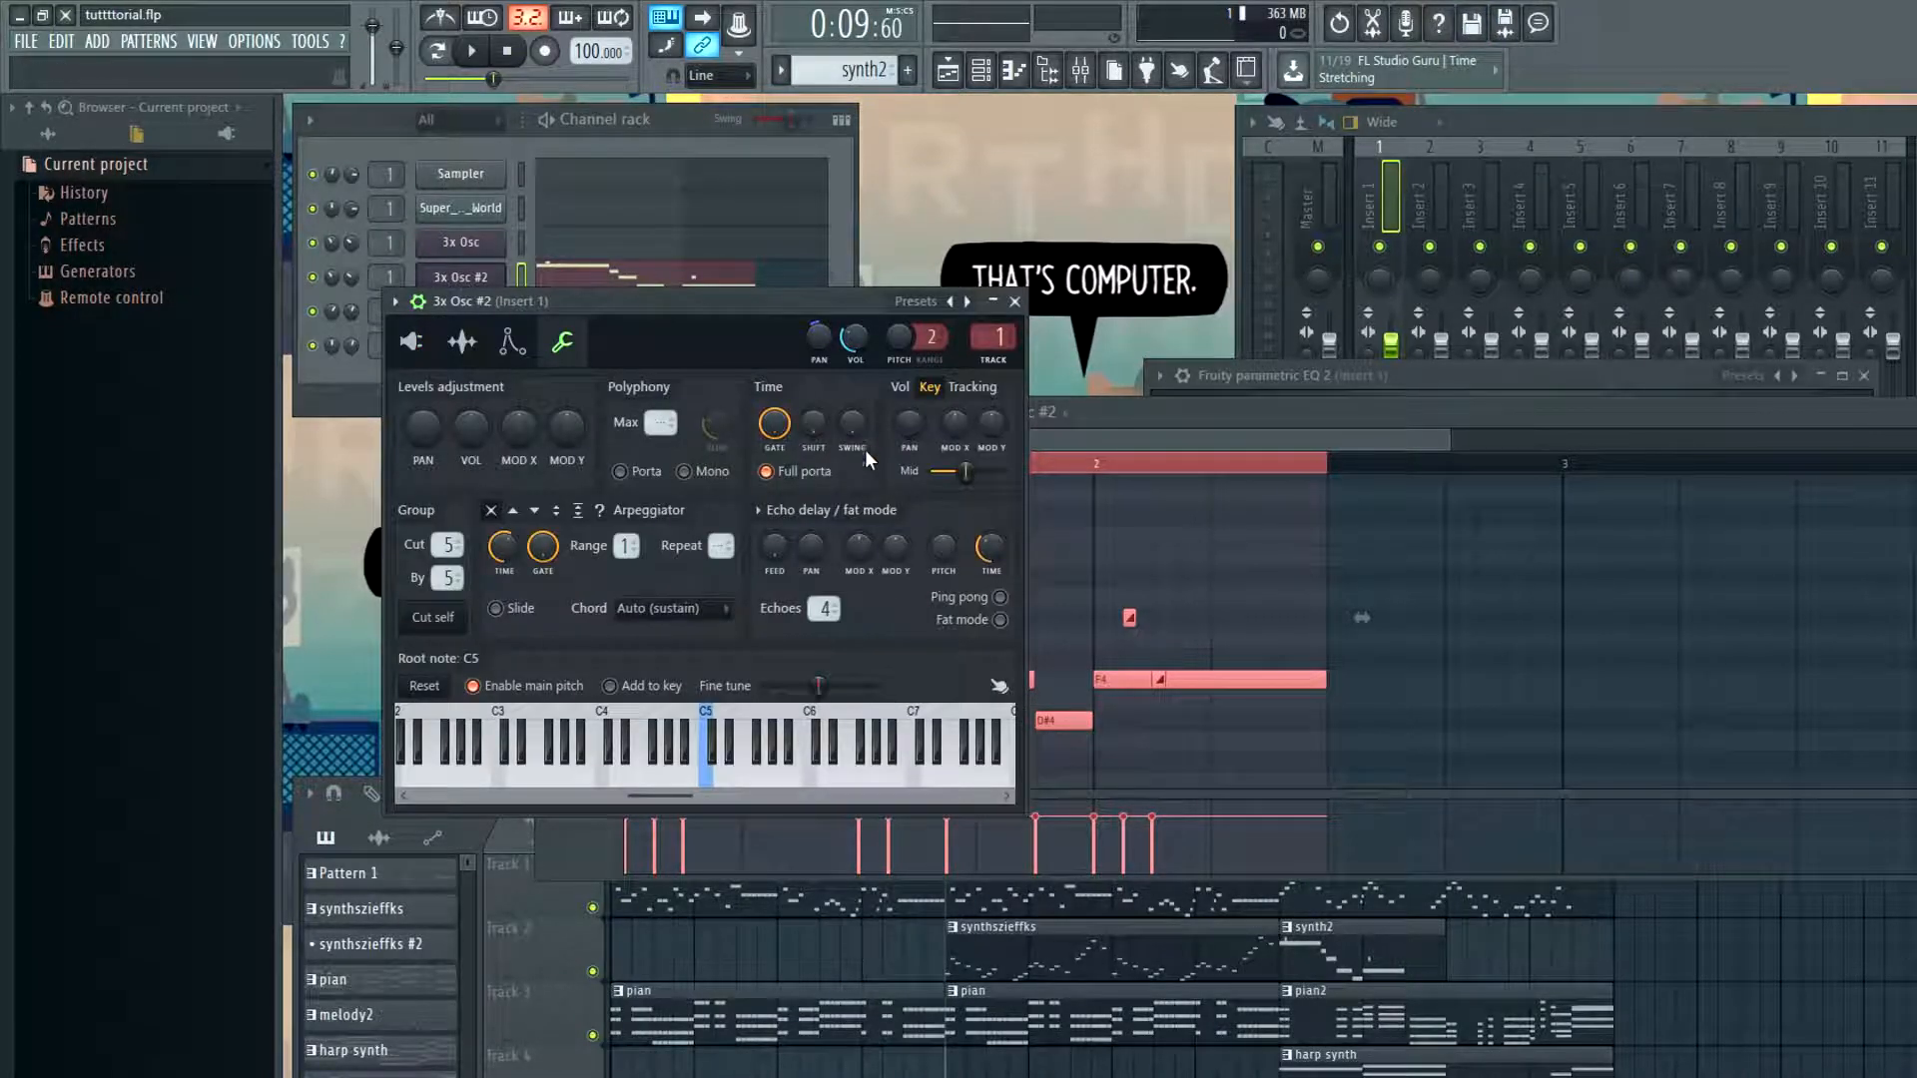
click(470, 246)
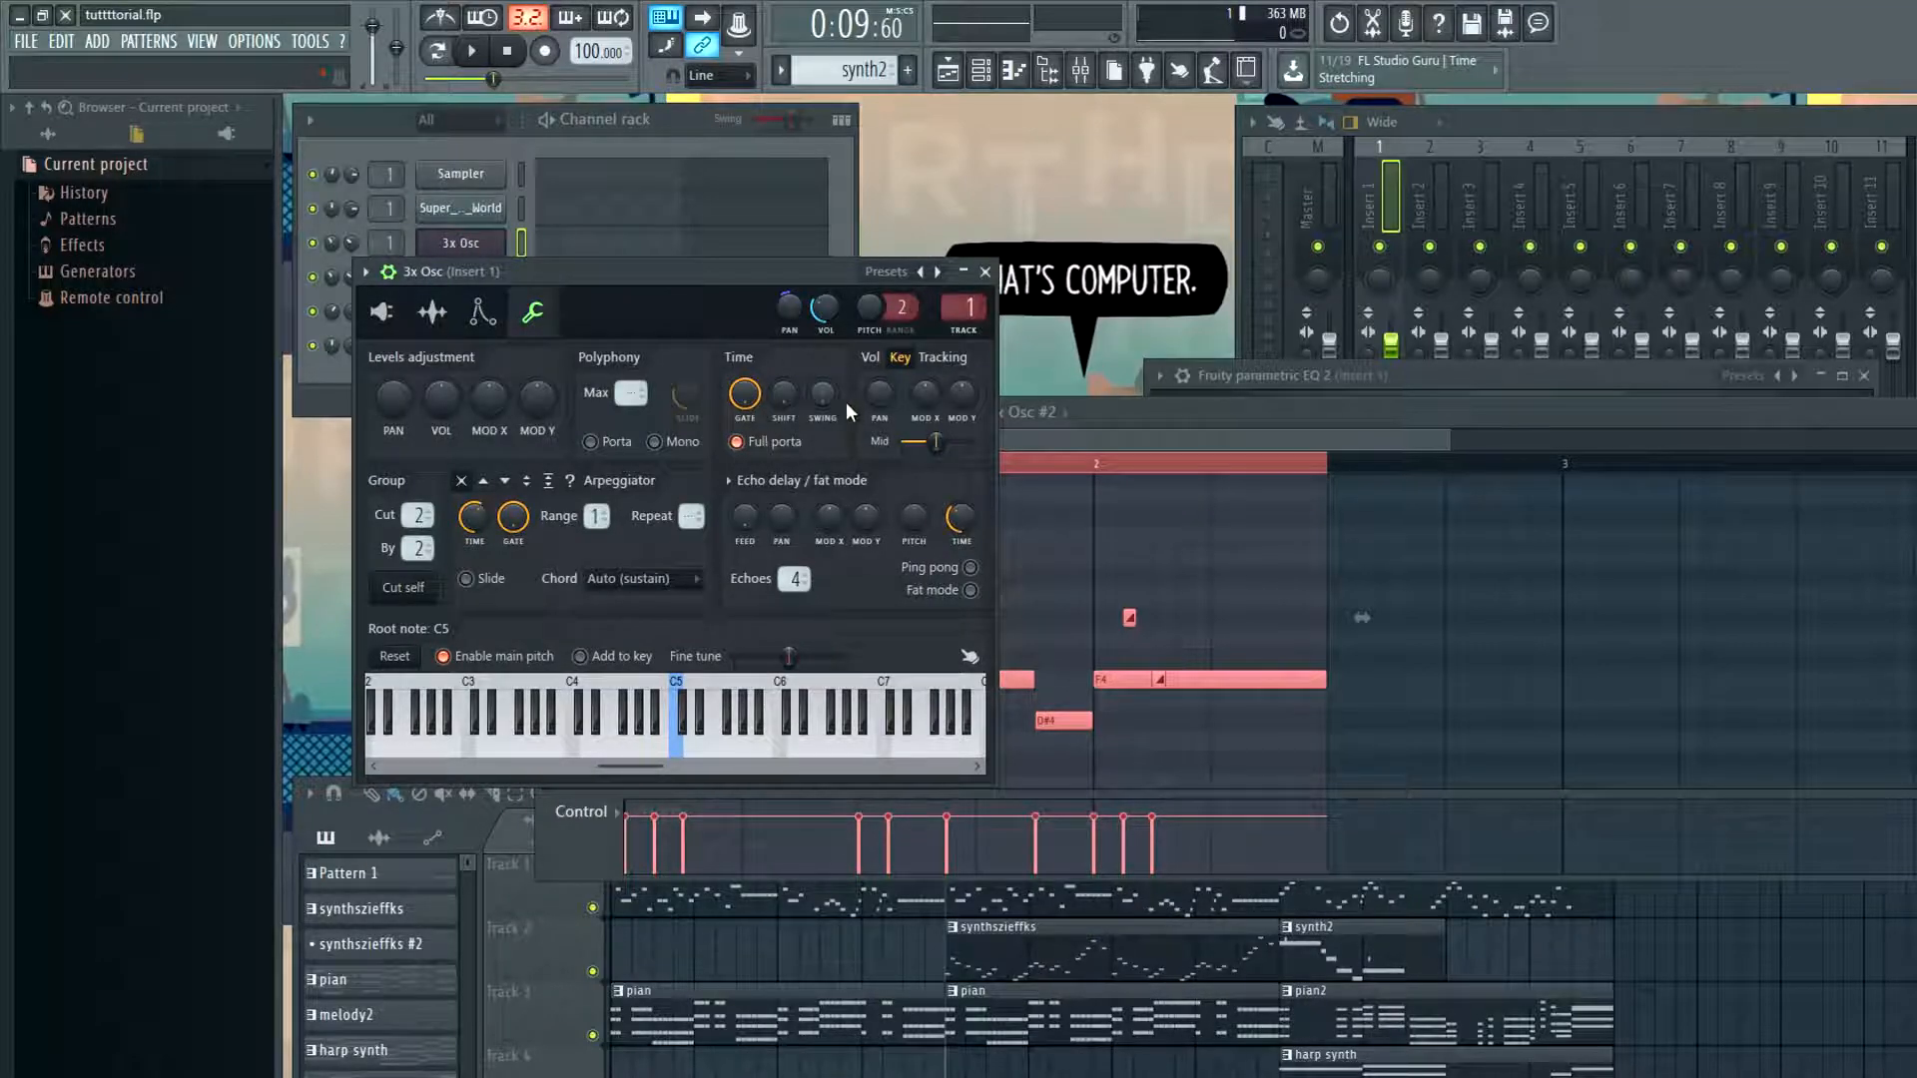
Play the song from bar 5 and again from bar 9 to compare the two 3x Osc channels
click(1008, 933)
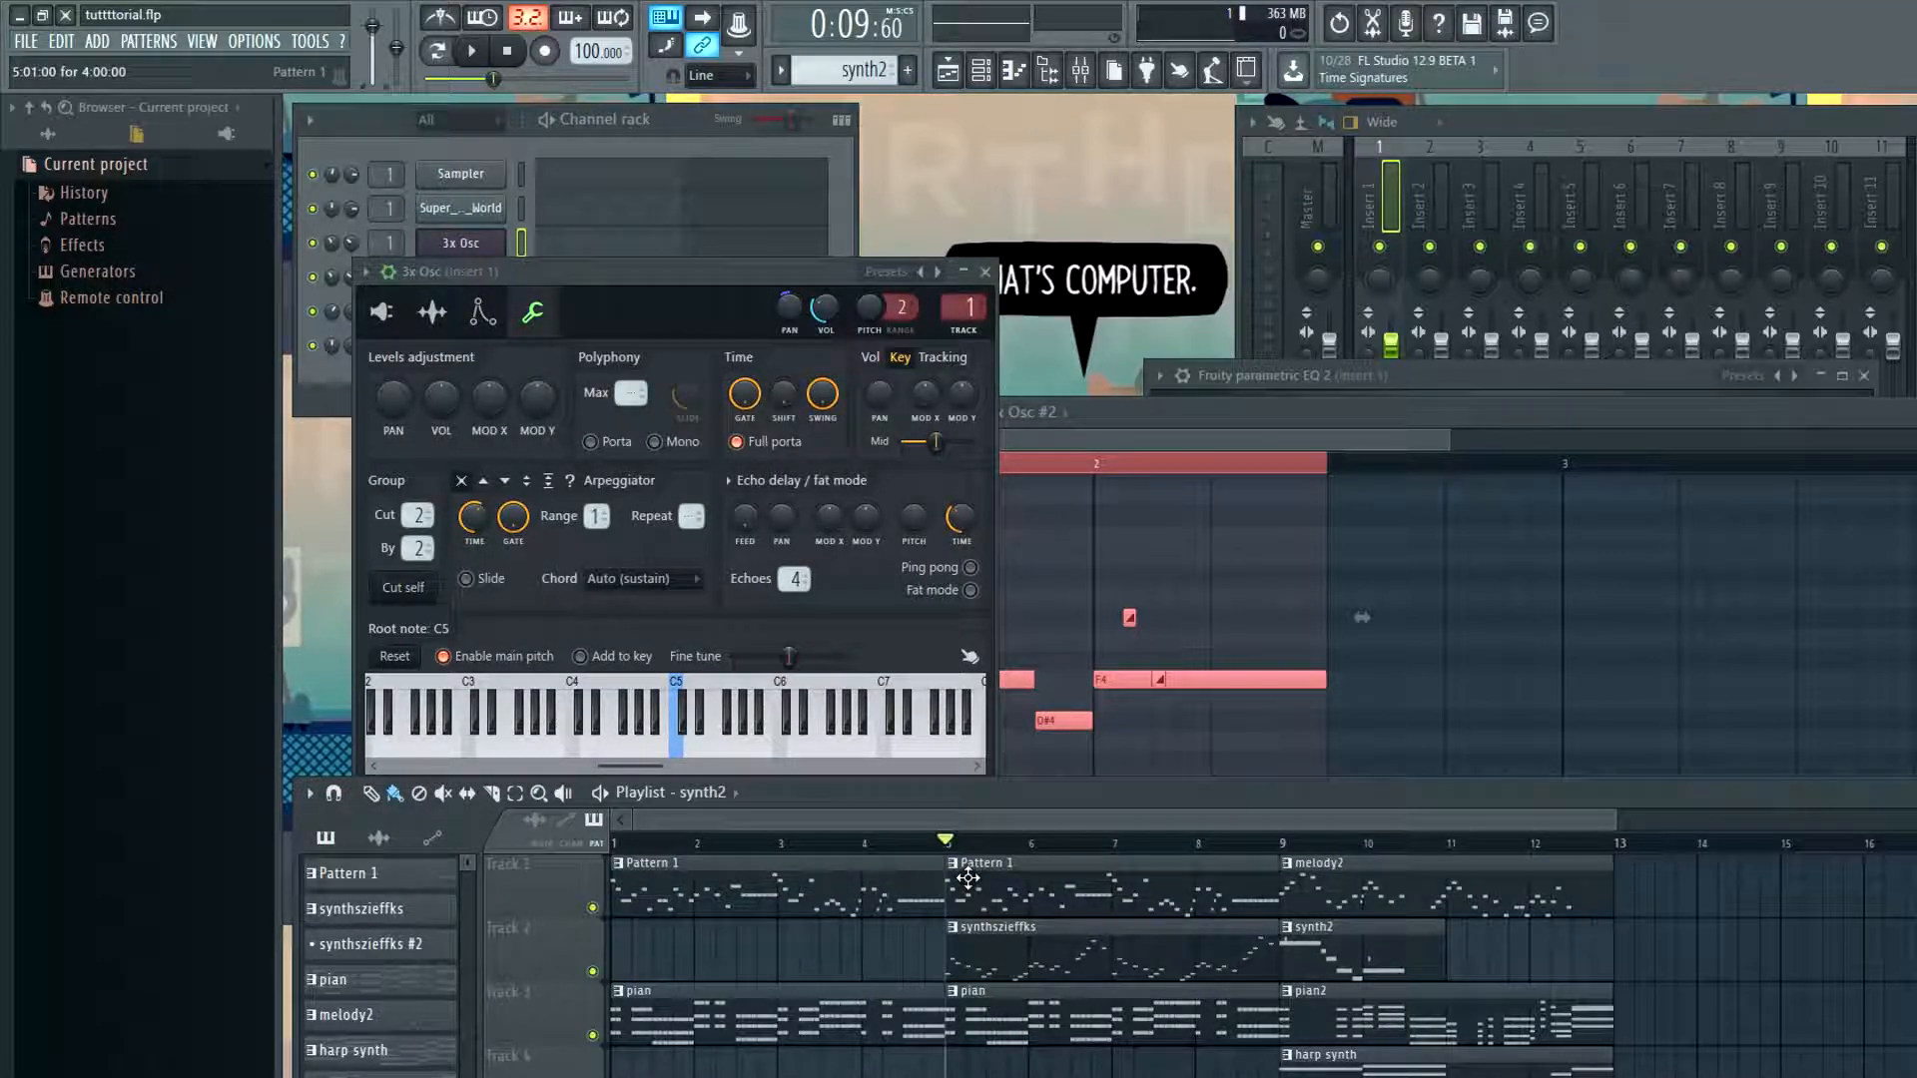
key(space)
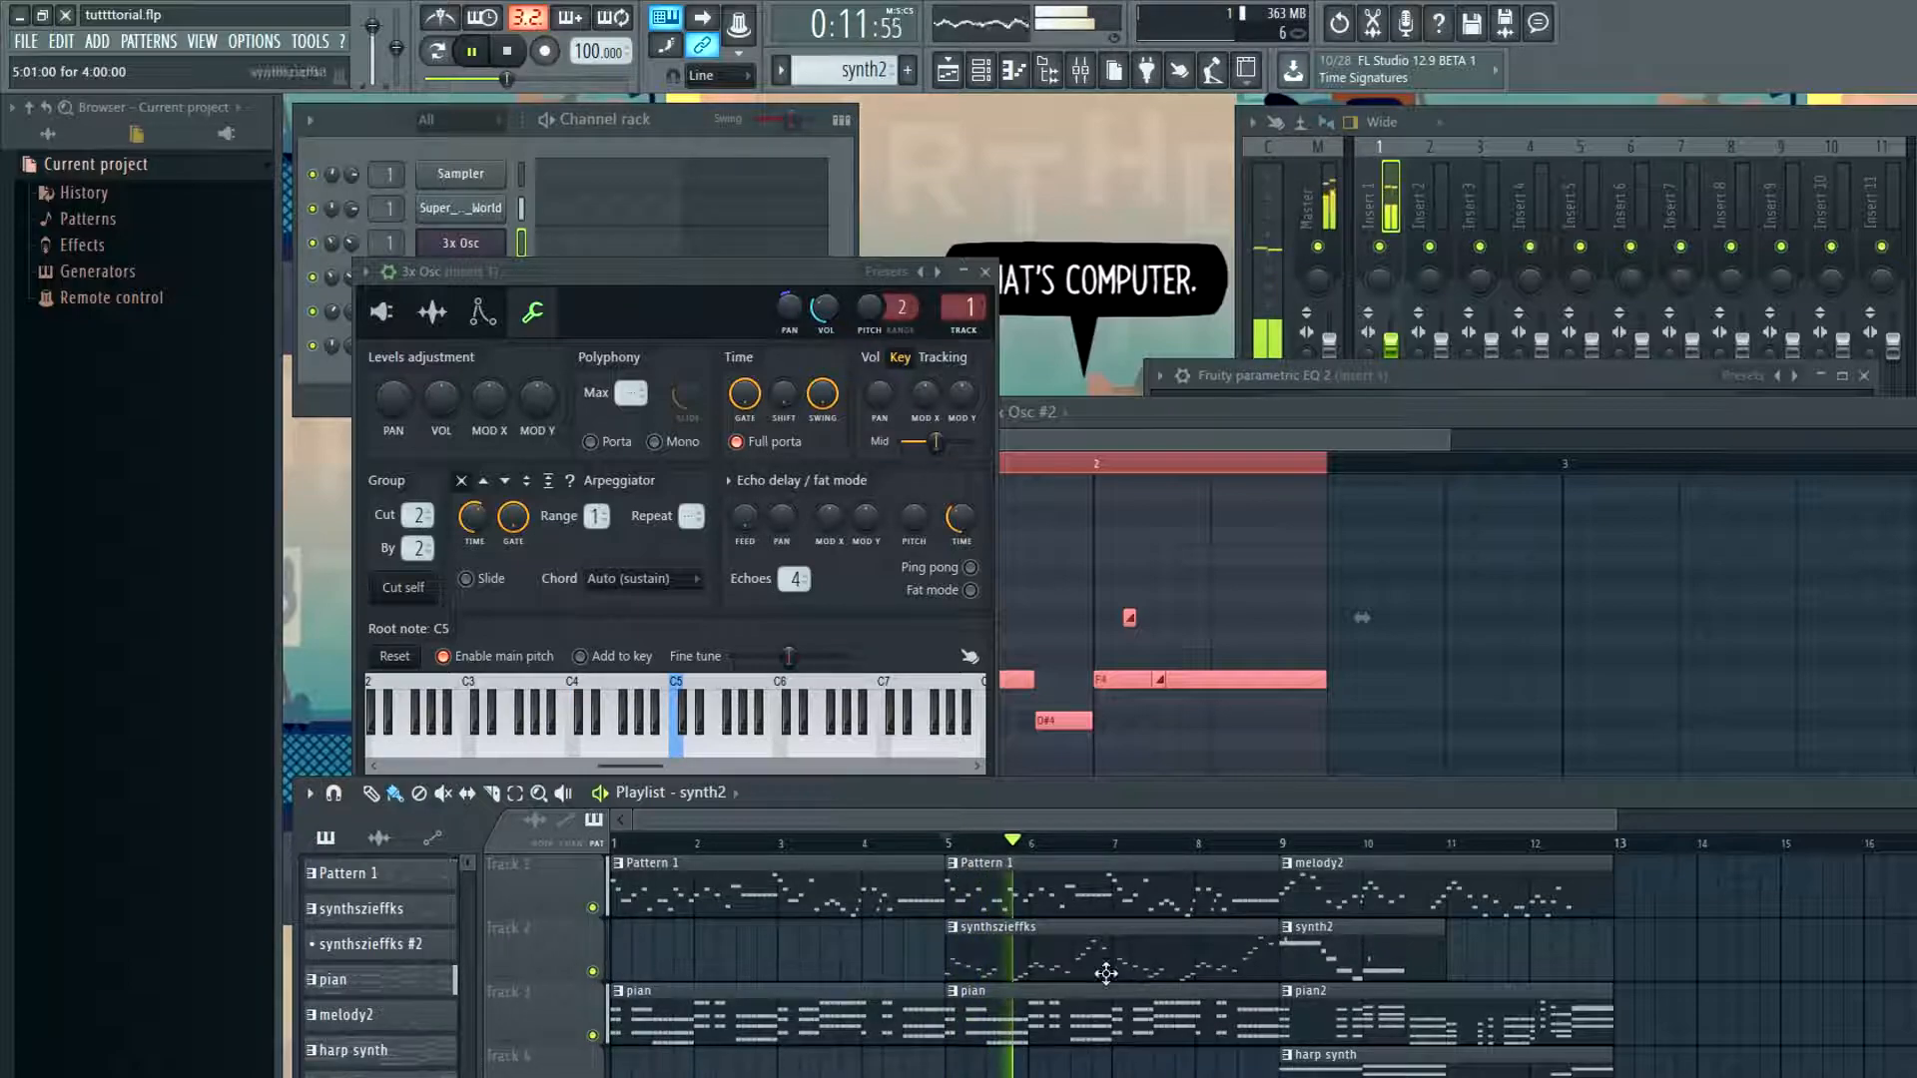
key(space)
click(1285, 845)
key(space)
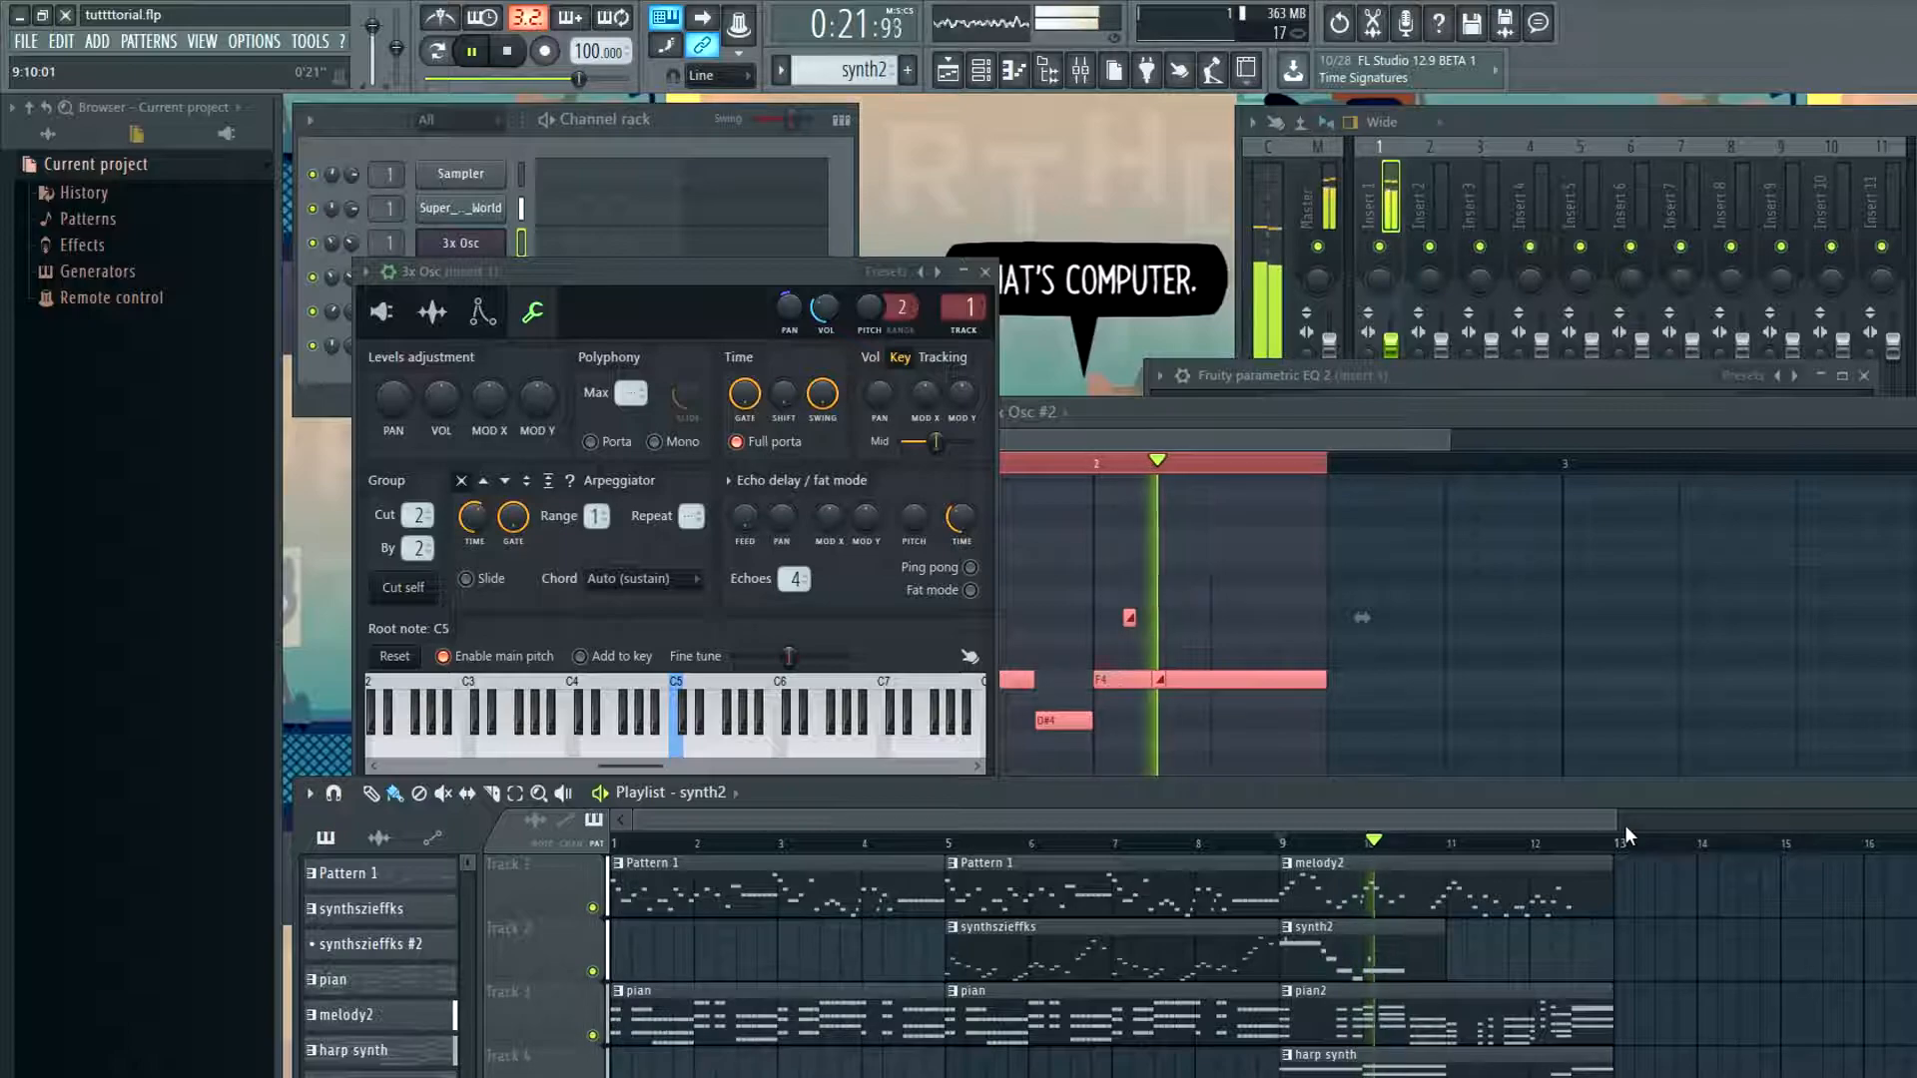
key(space)
double_click(1332, 456)
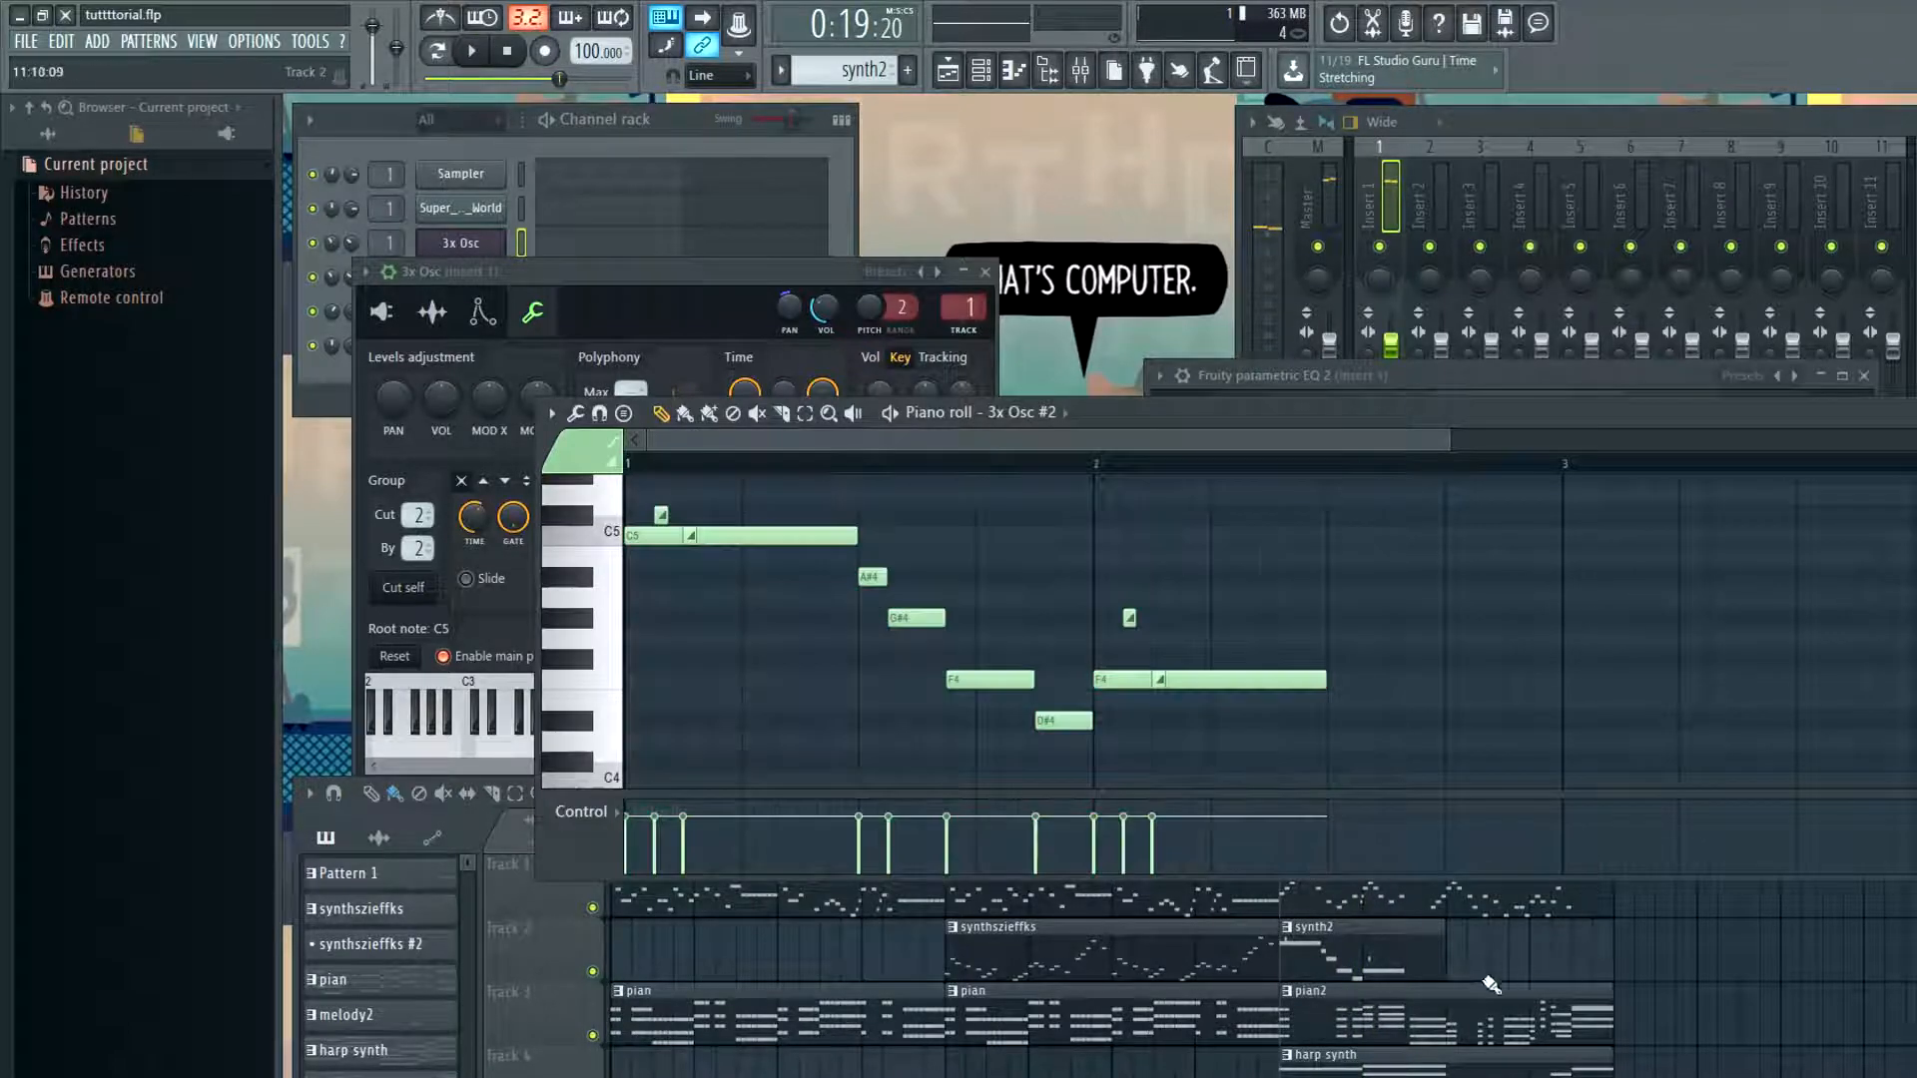
Try a rounded saw wave on oscillator 2 and sine waves on oscillators 1 and 3 of 3x Osc #2, playing the pattern between changes
click(1354, 949)
click(462, 245)
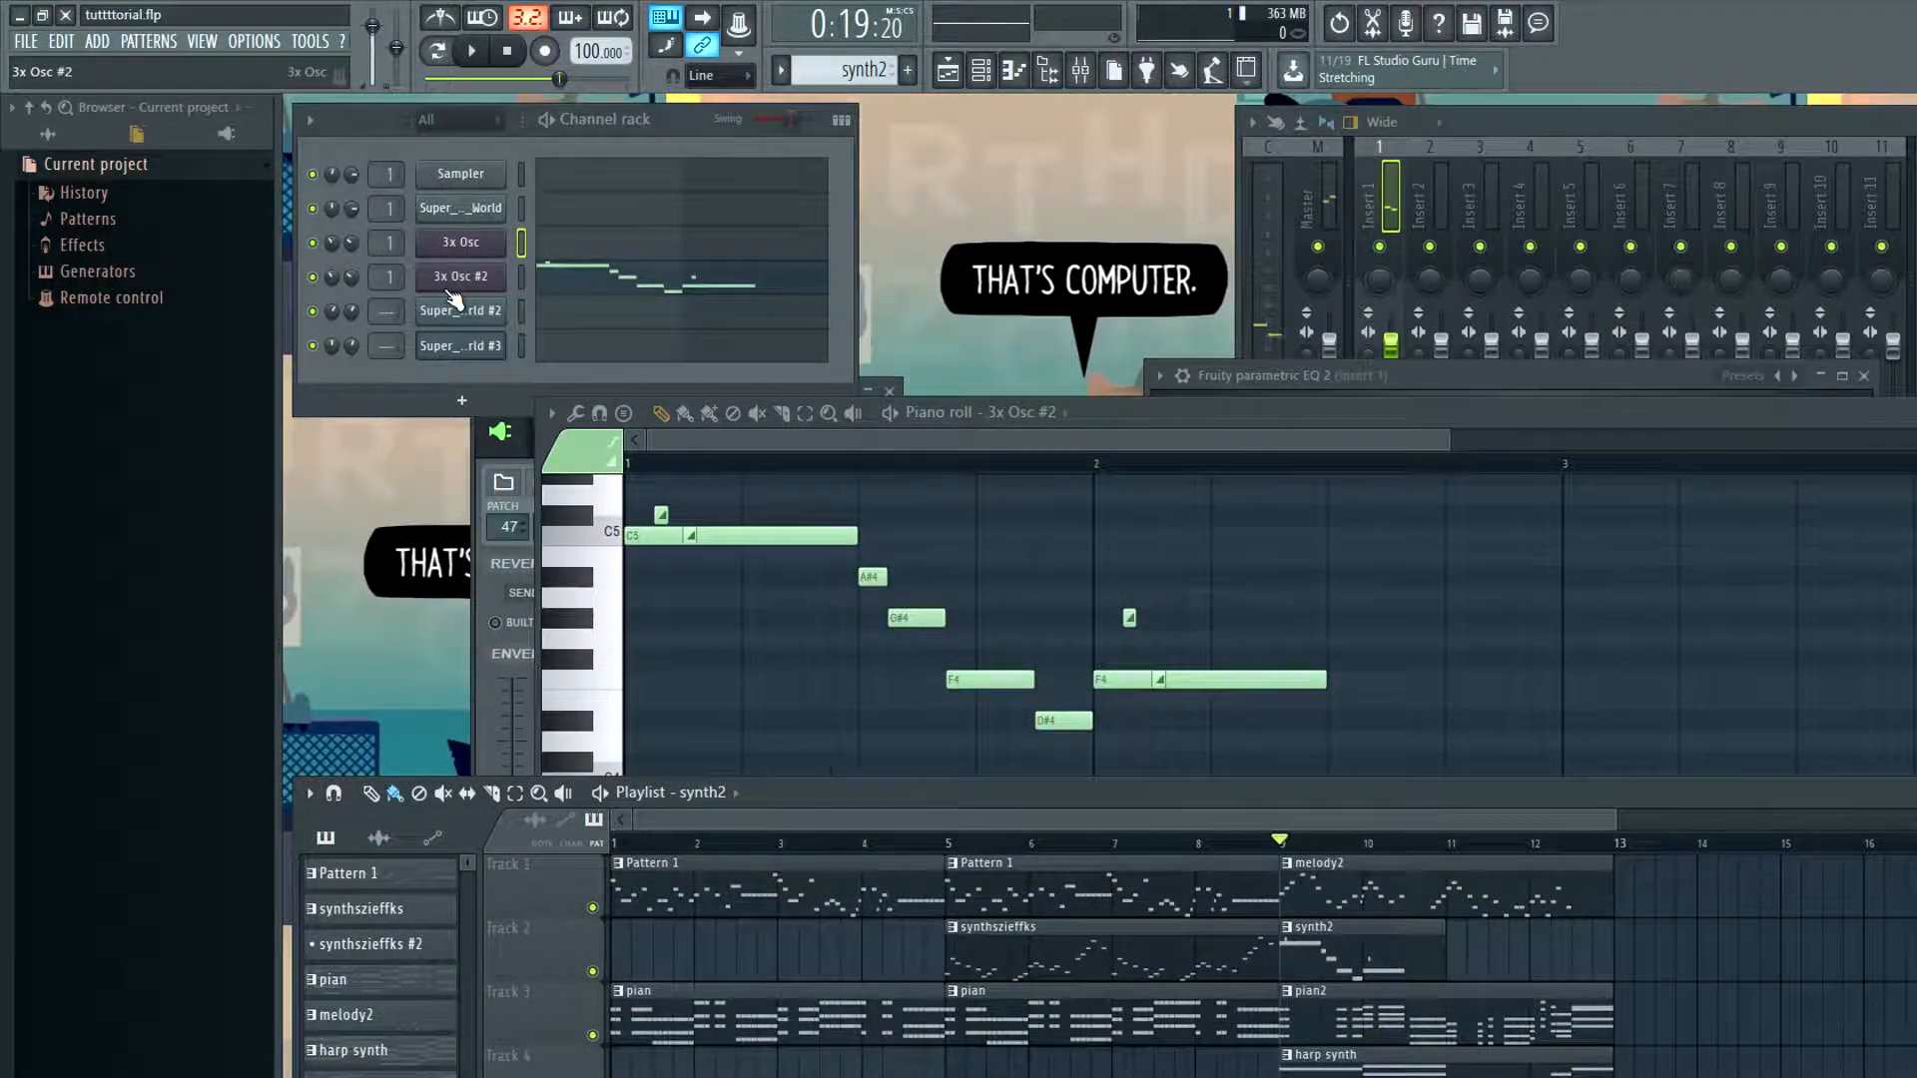
click(460, 278)
click(411, 342)
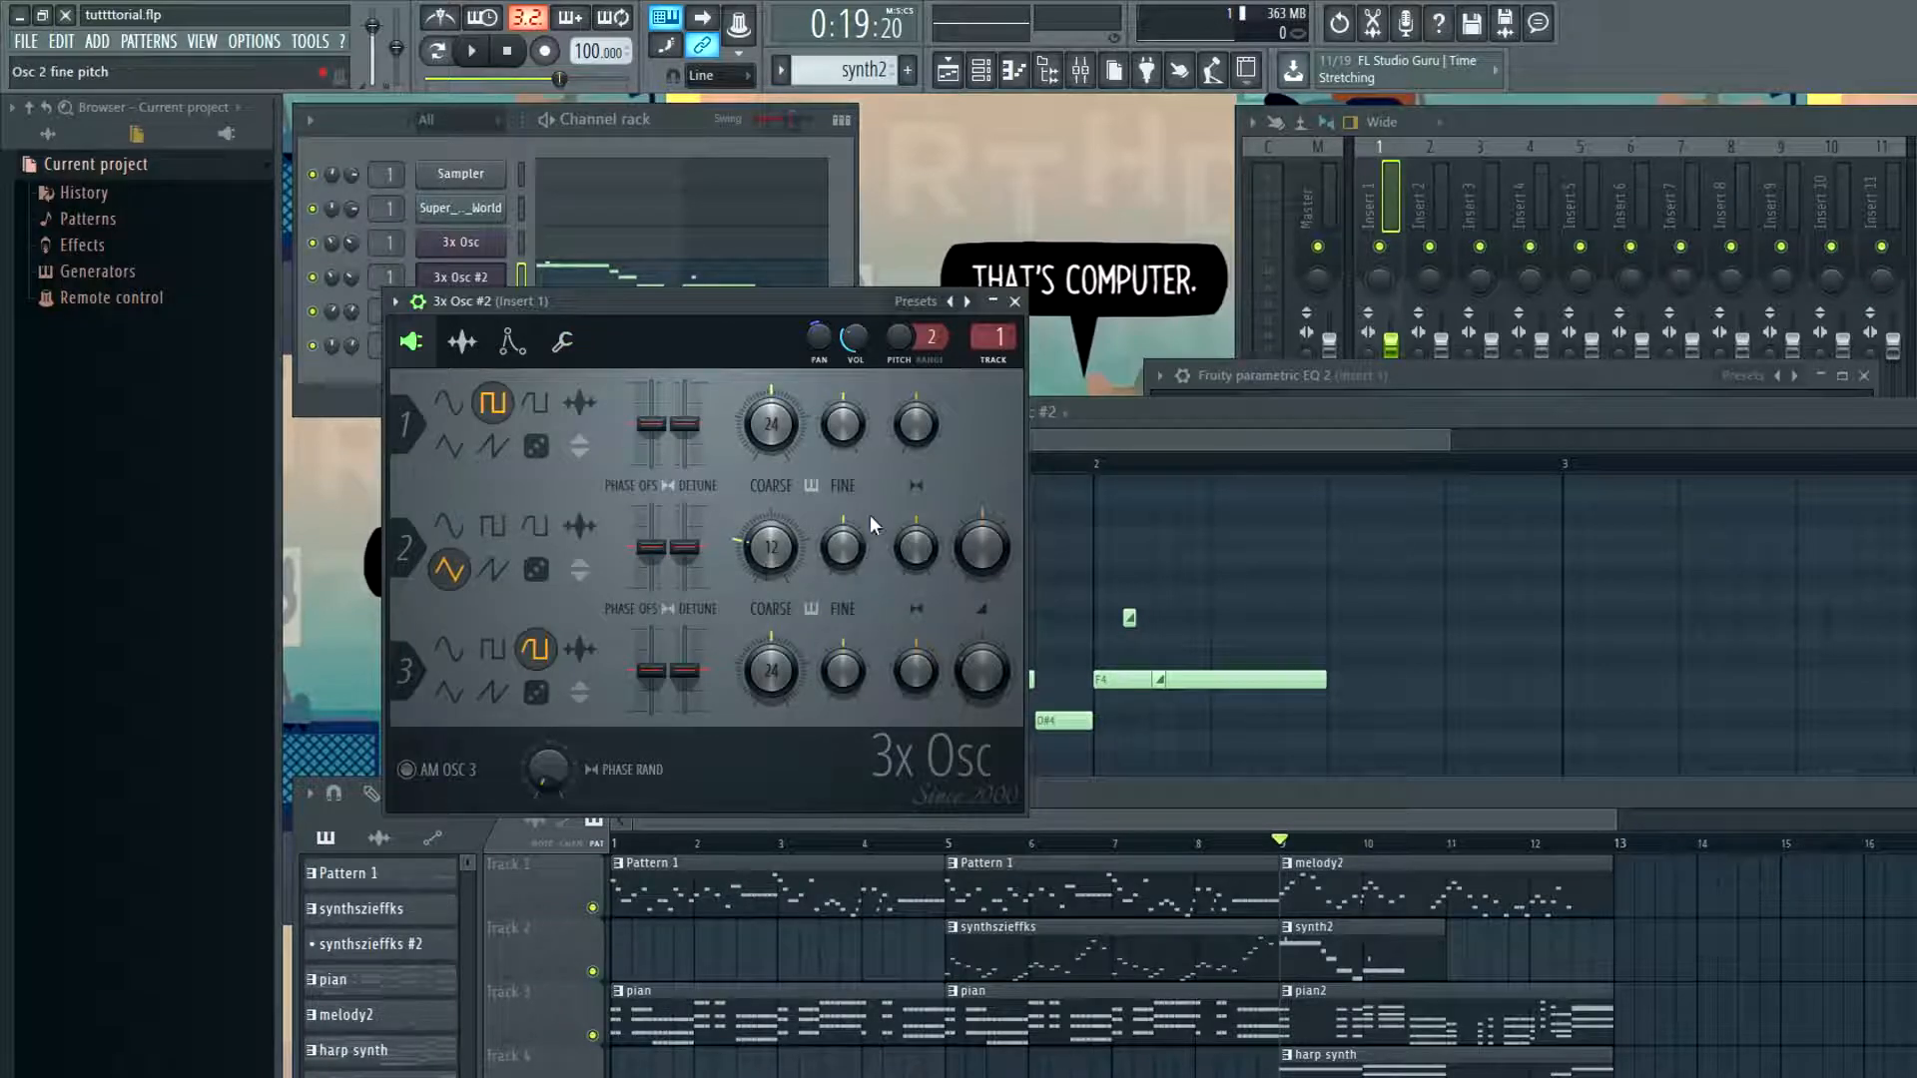
click(534, 527)
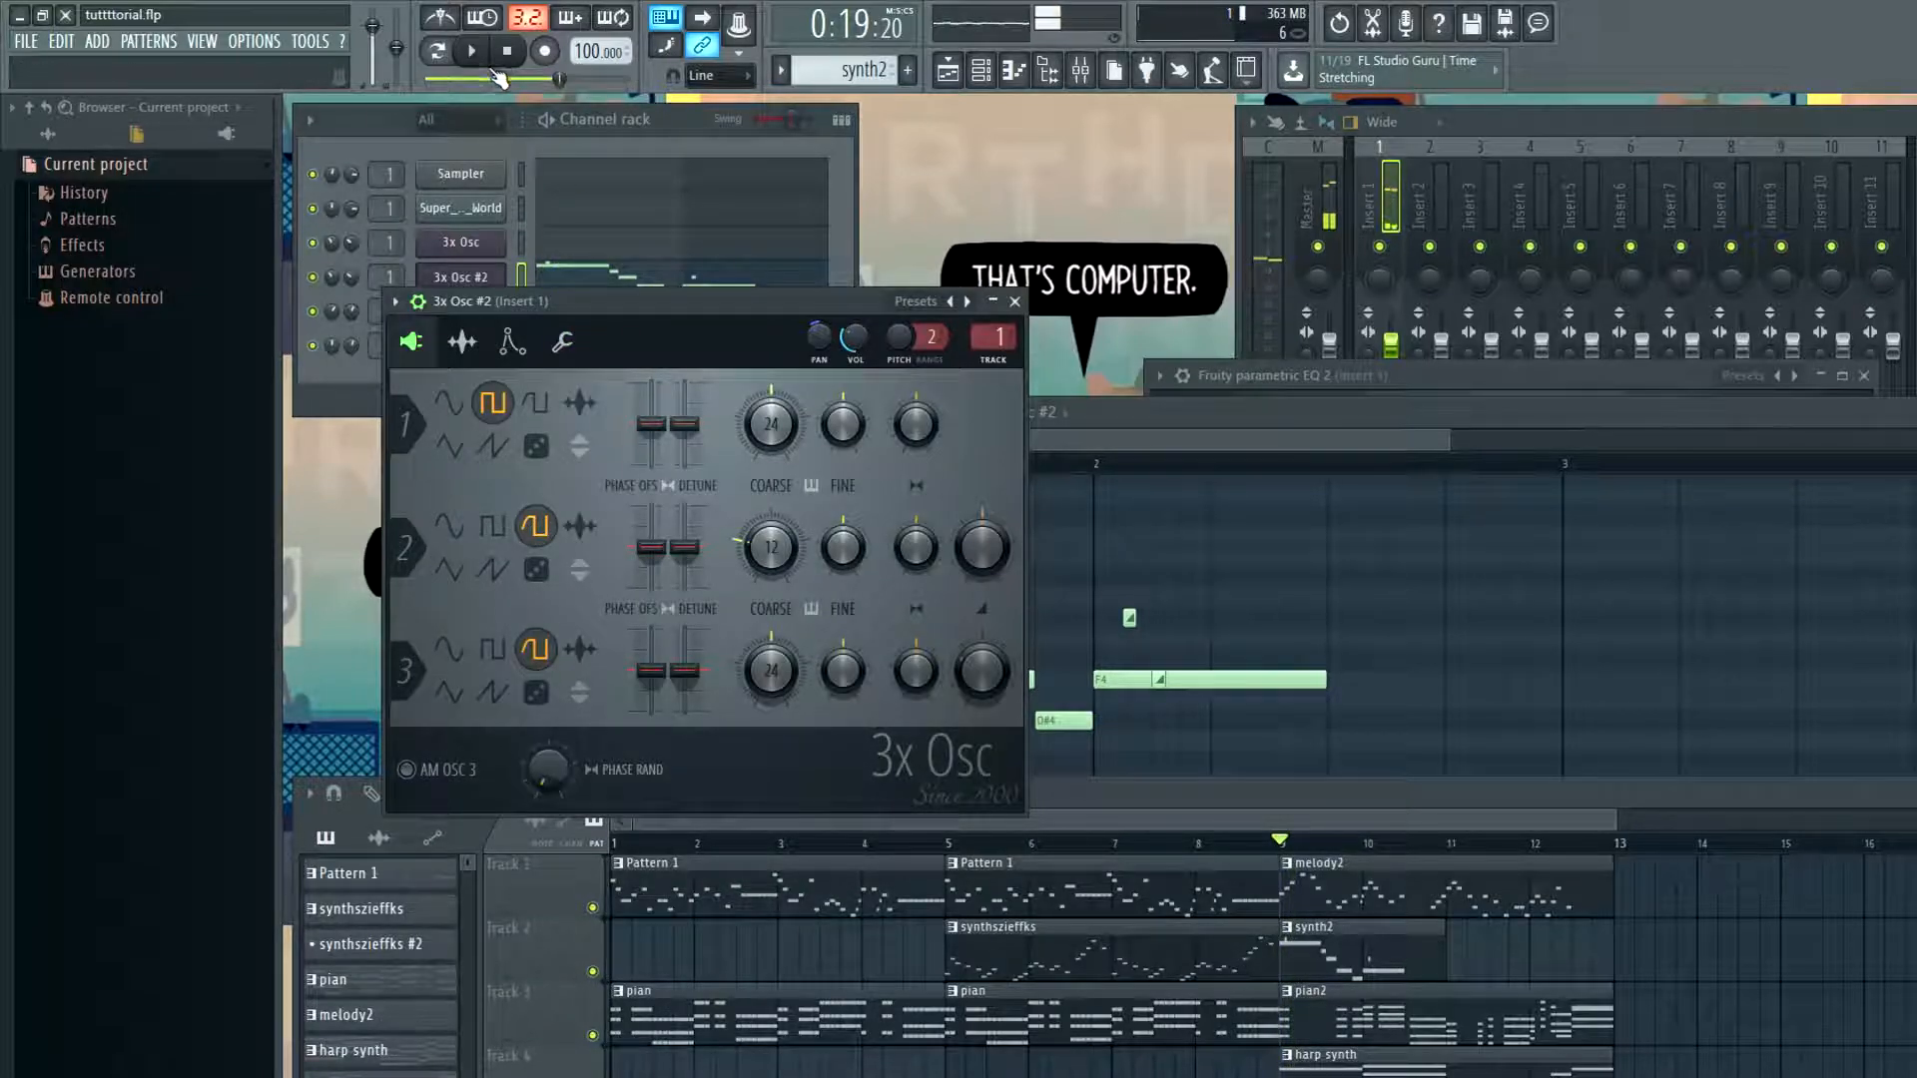
key(space)
key(space)
click(450, 407)
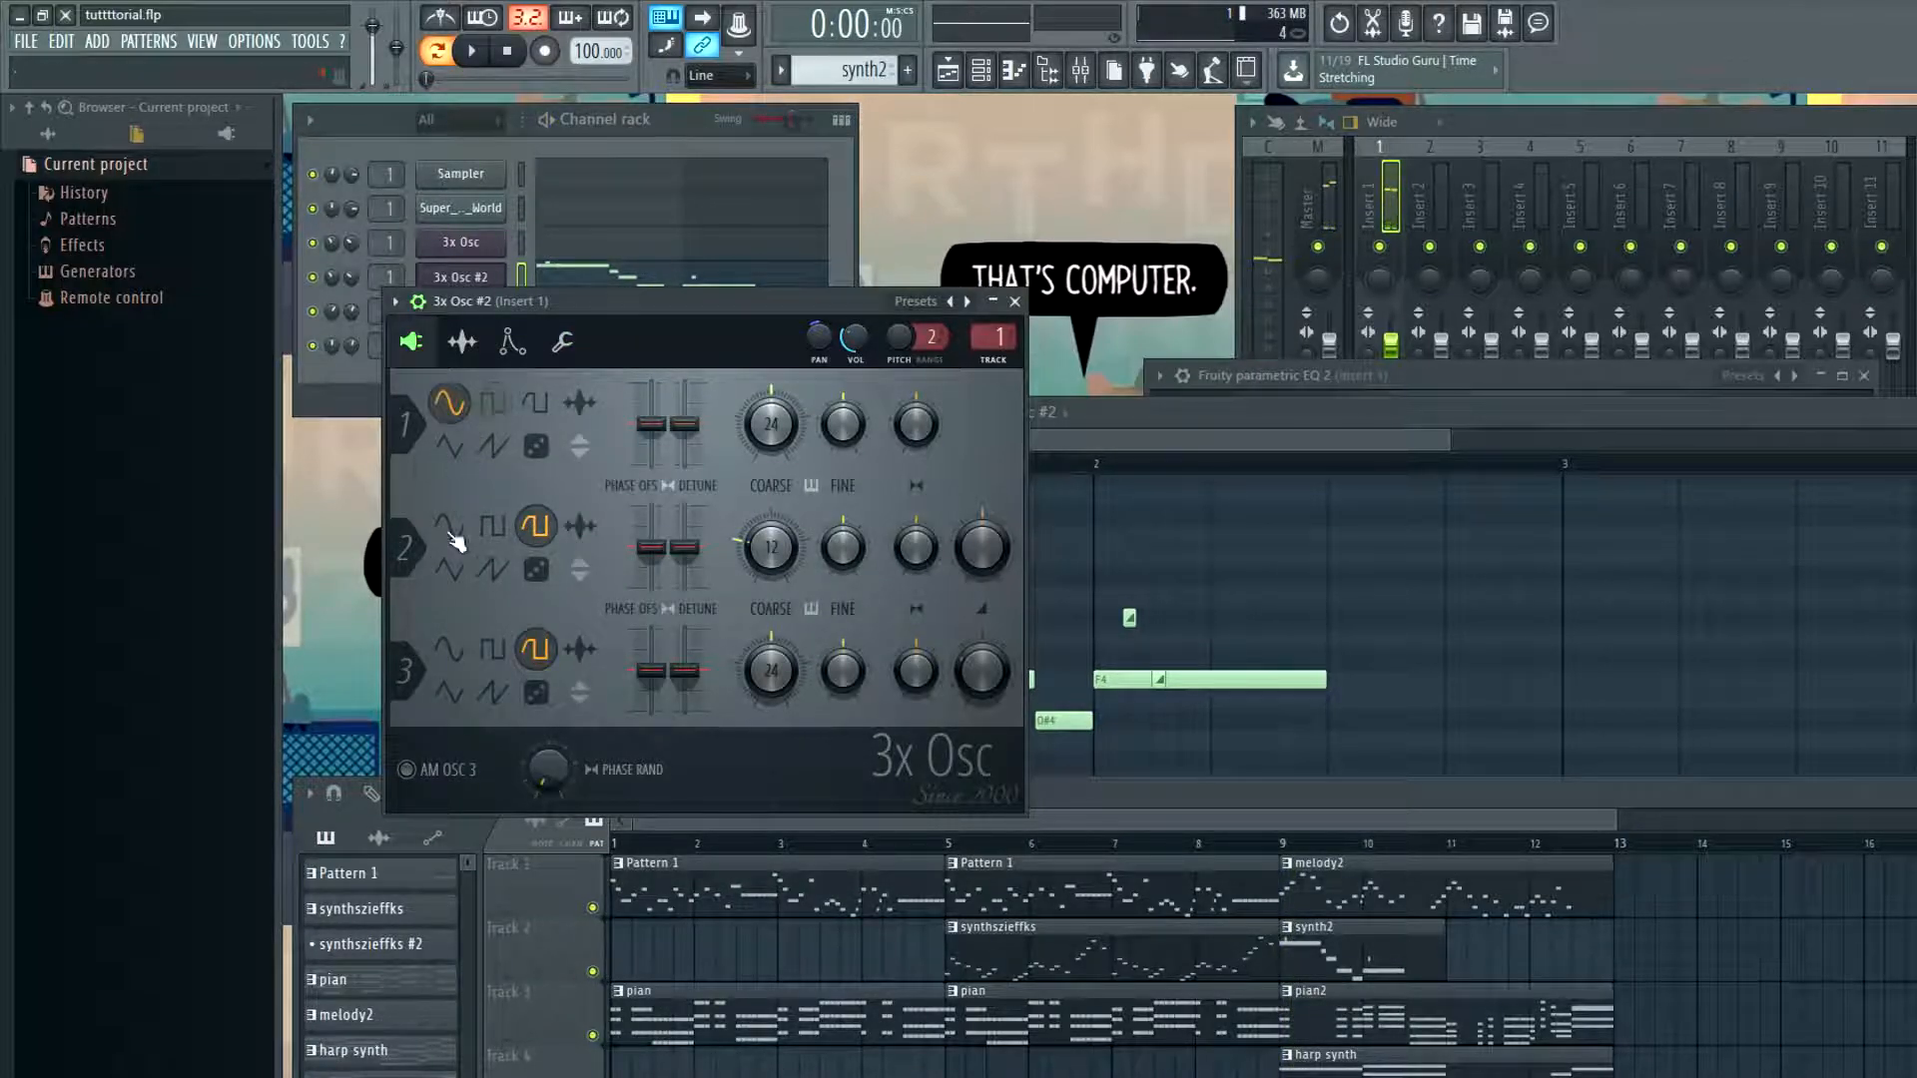
key(space)
click(450, 650)
key(space)
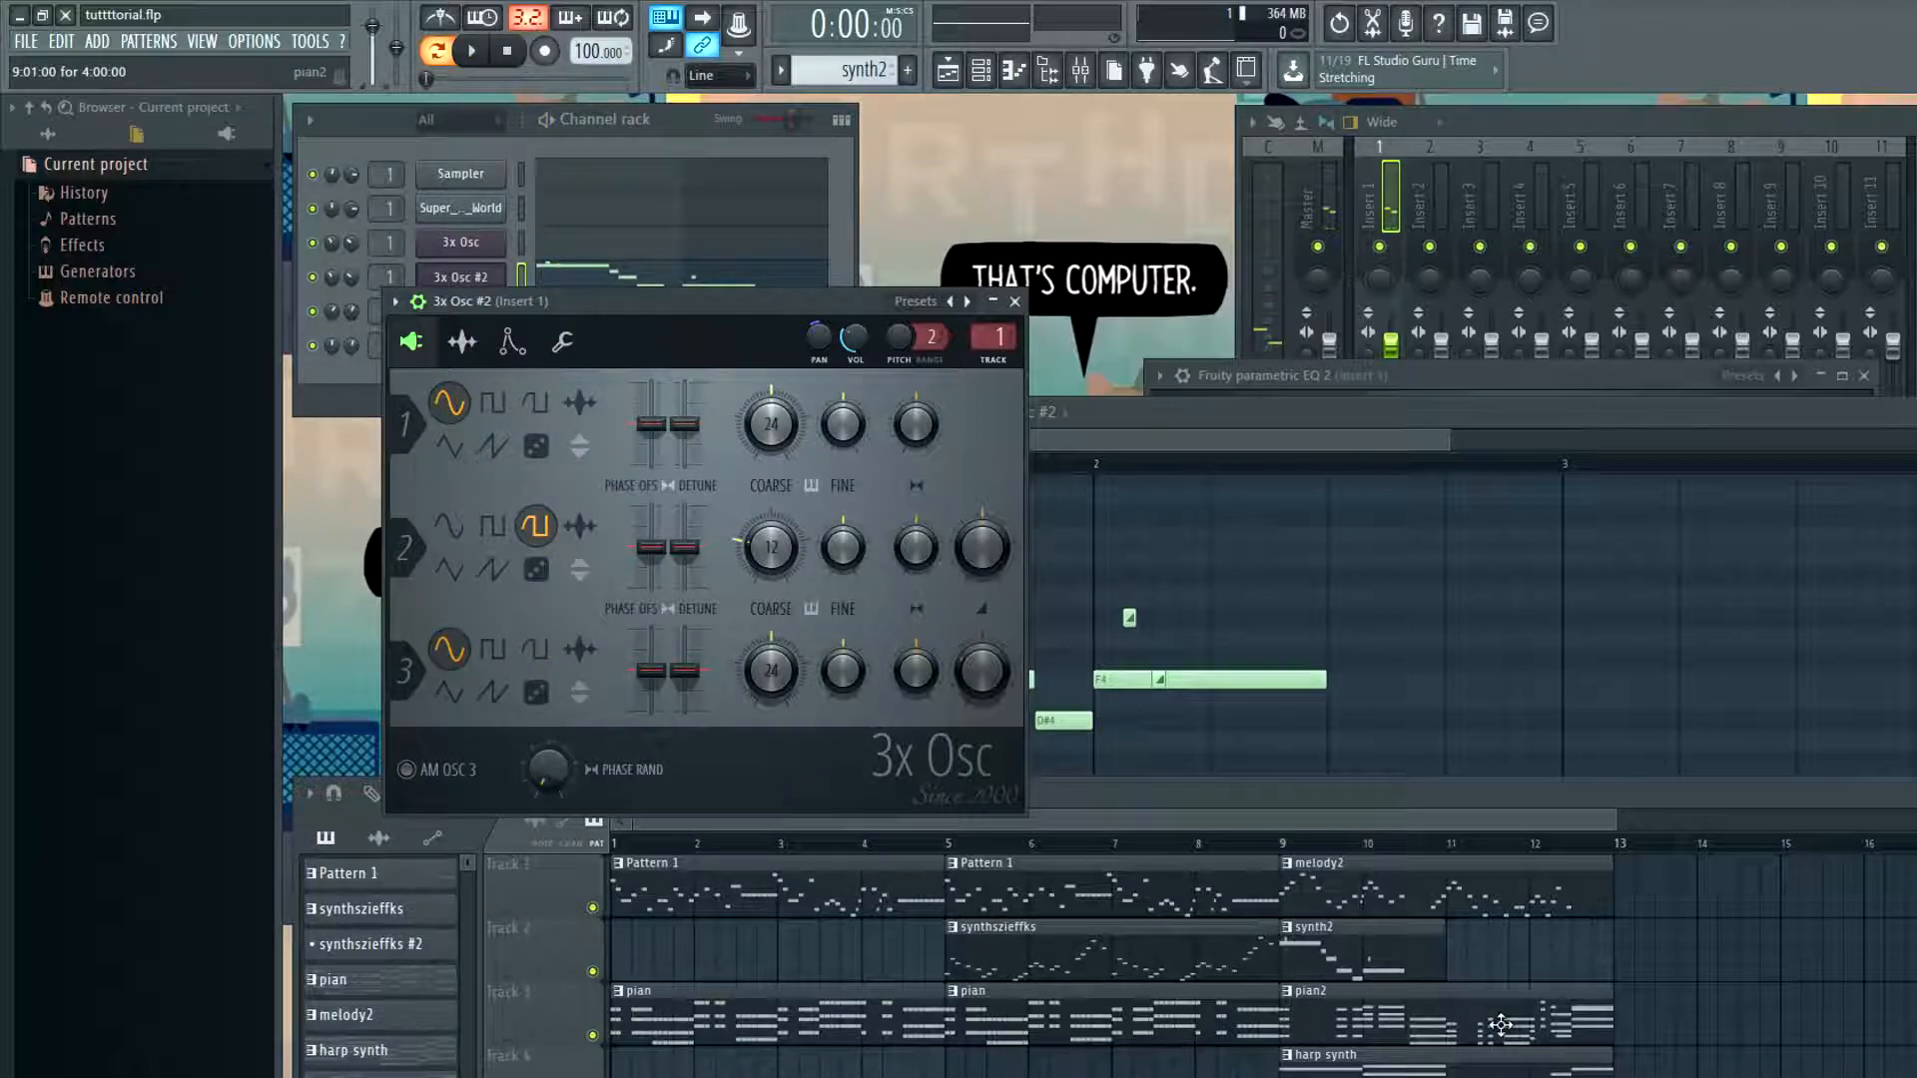
Reselect the synth2 pattern and play the song from bar 9 twice, zooming in on the playlist between plays
click(1061, 930)
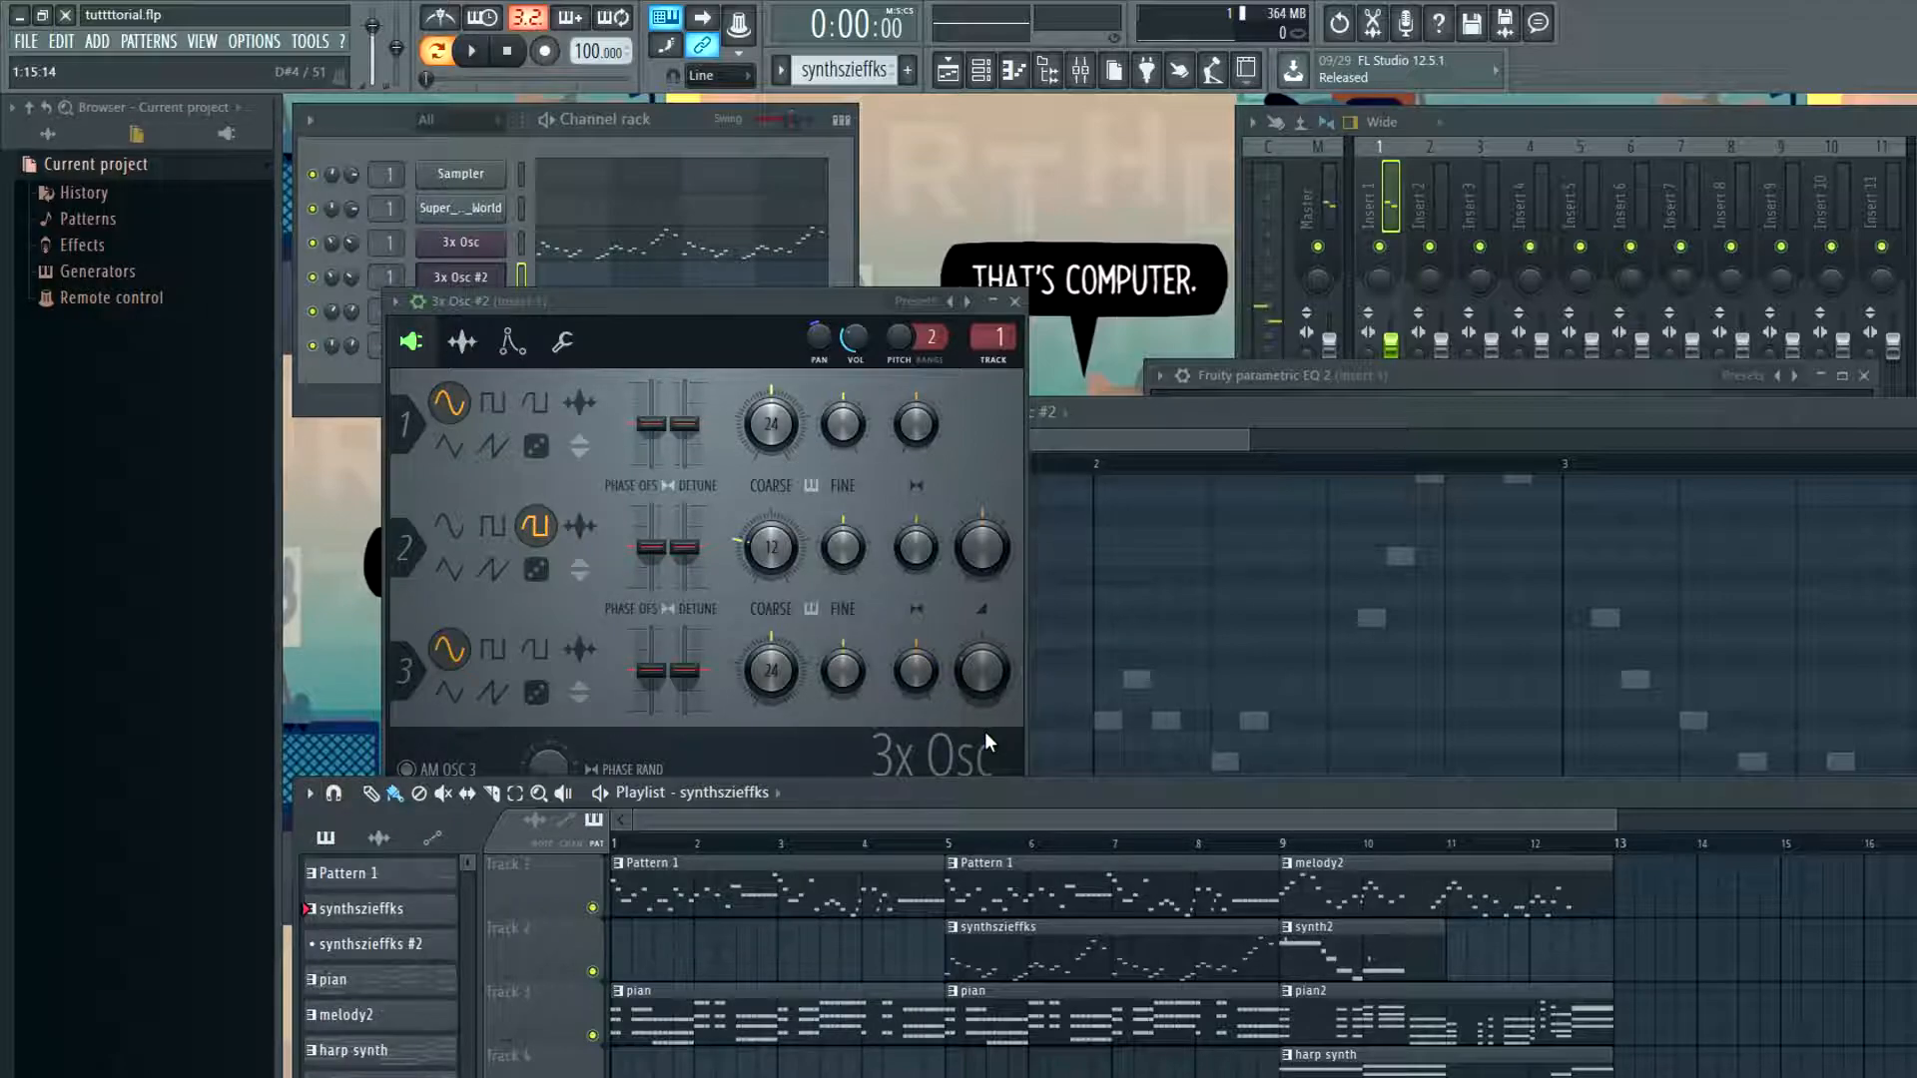
click(1328, 944)
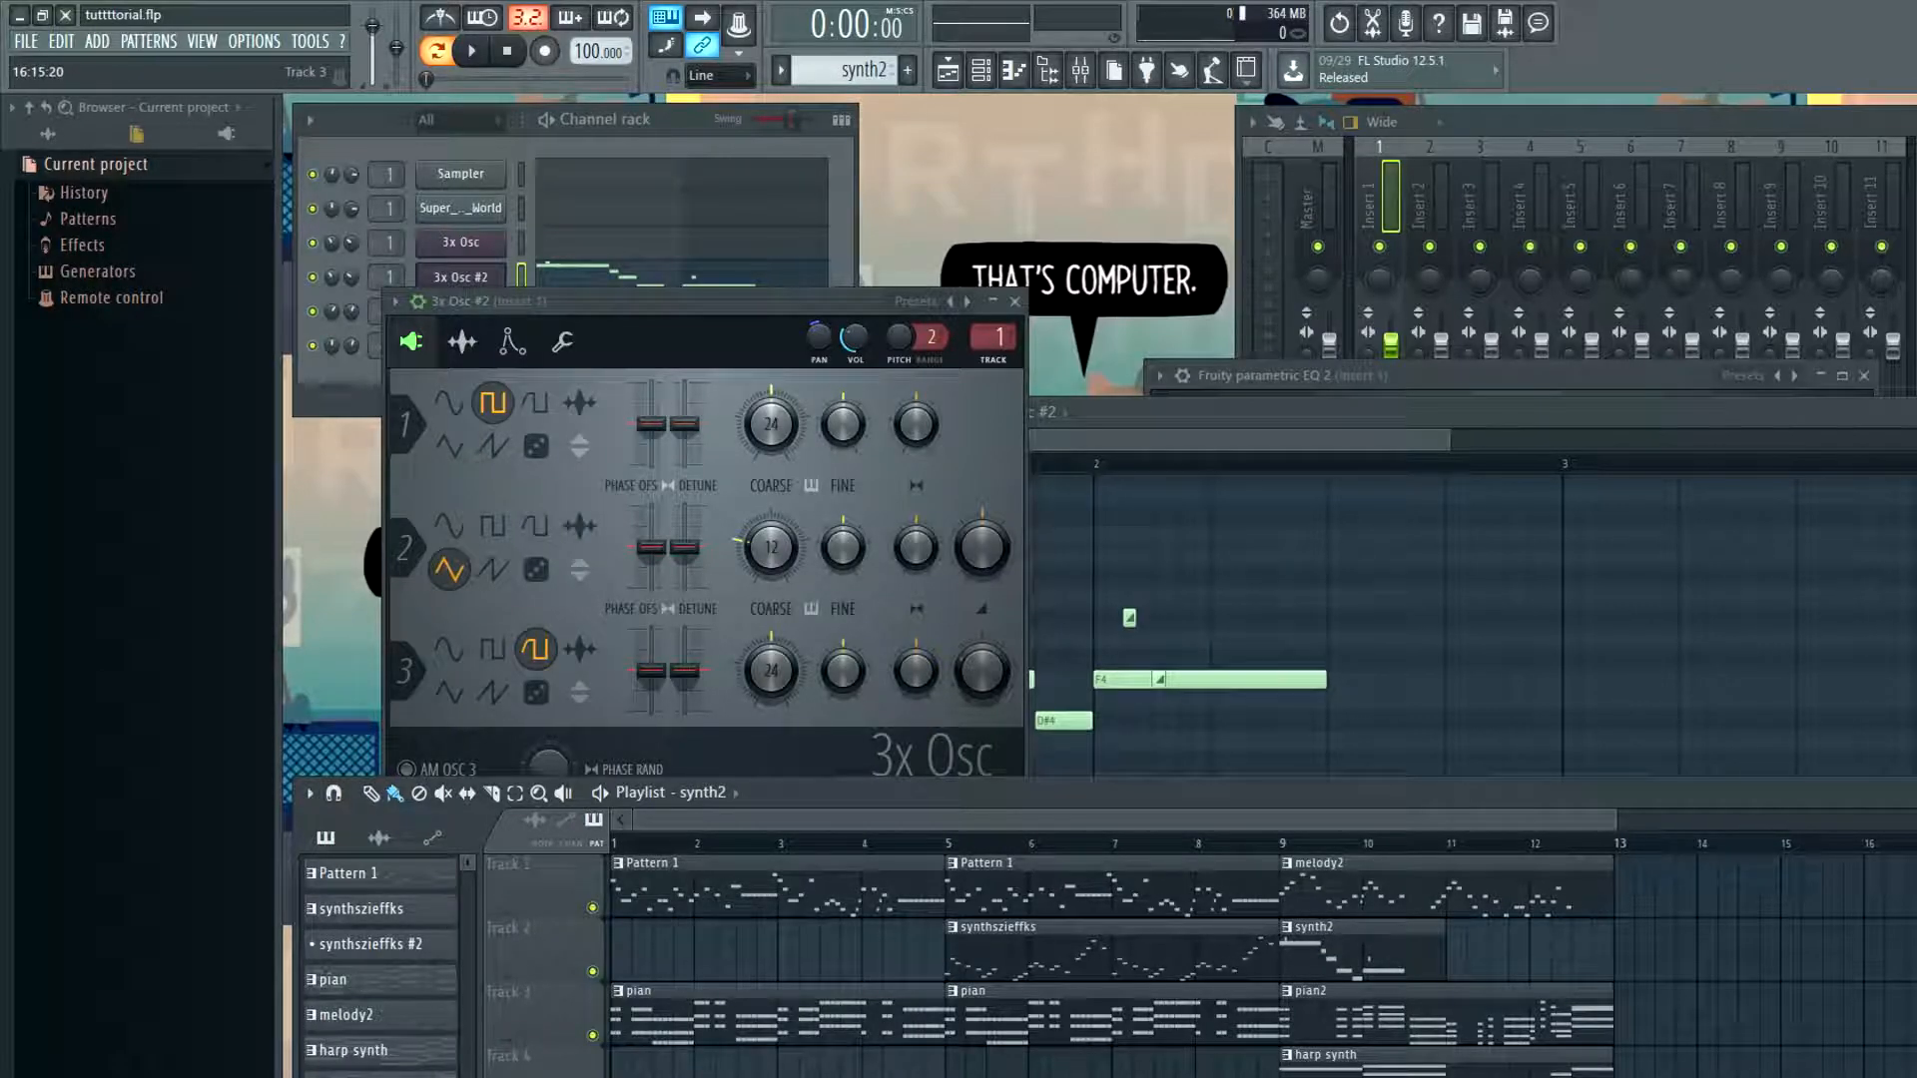
key(space)
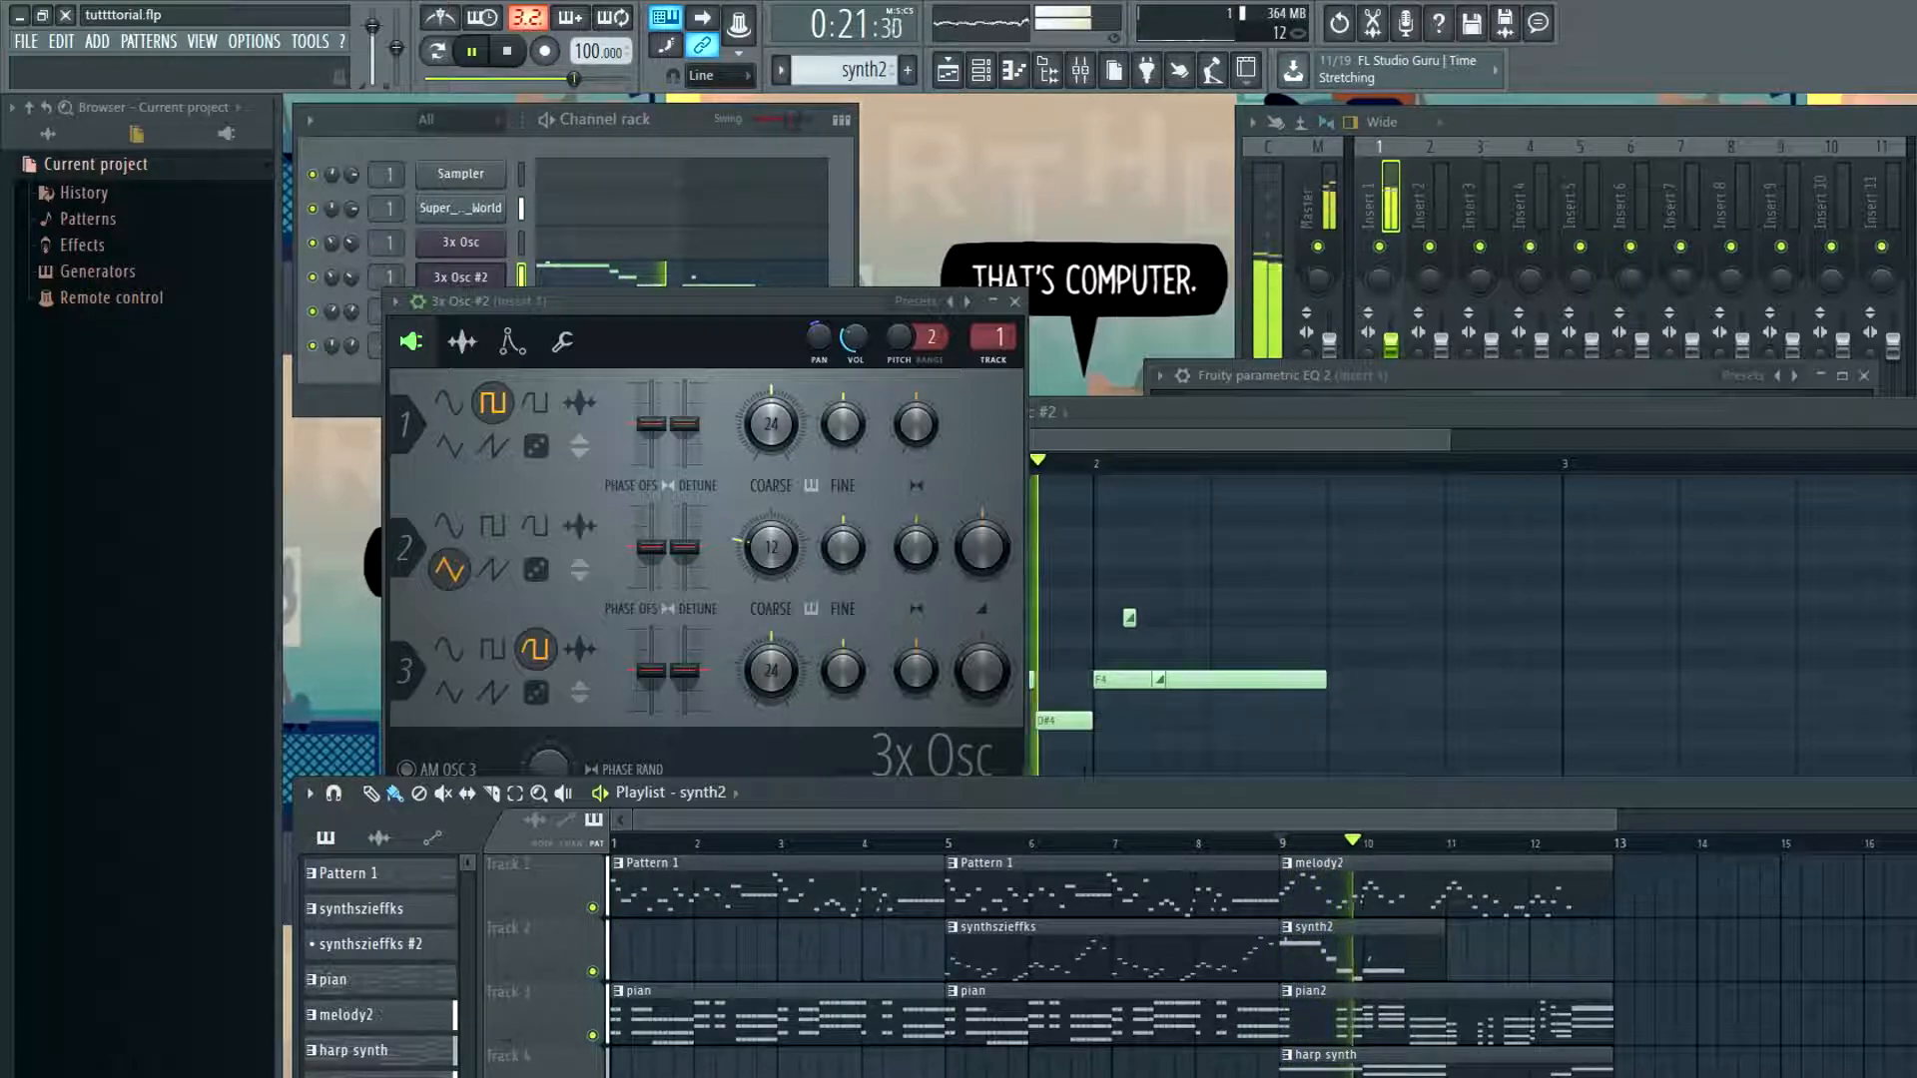
key(space)
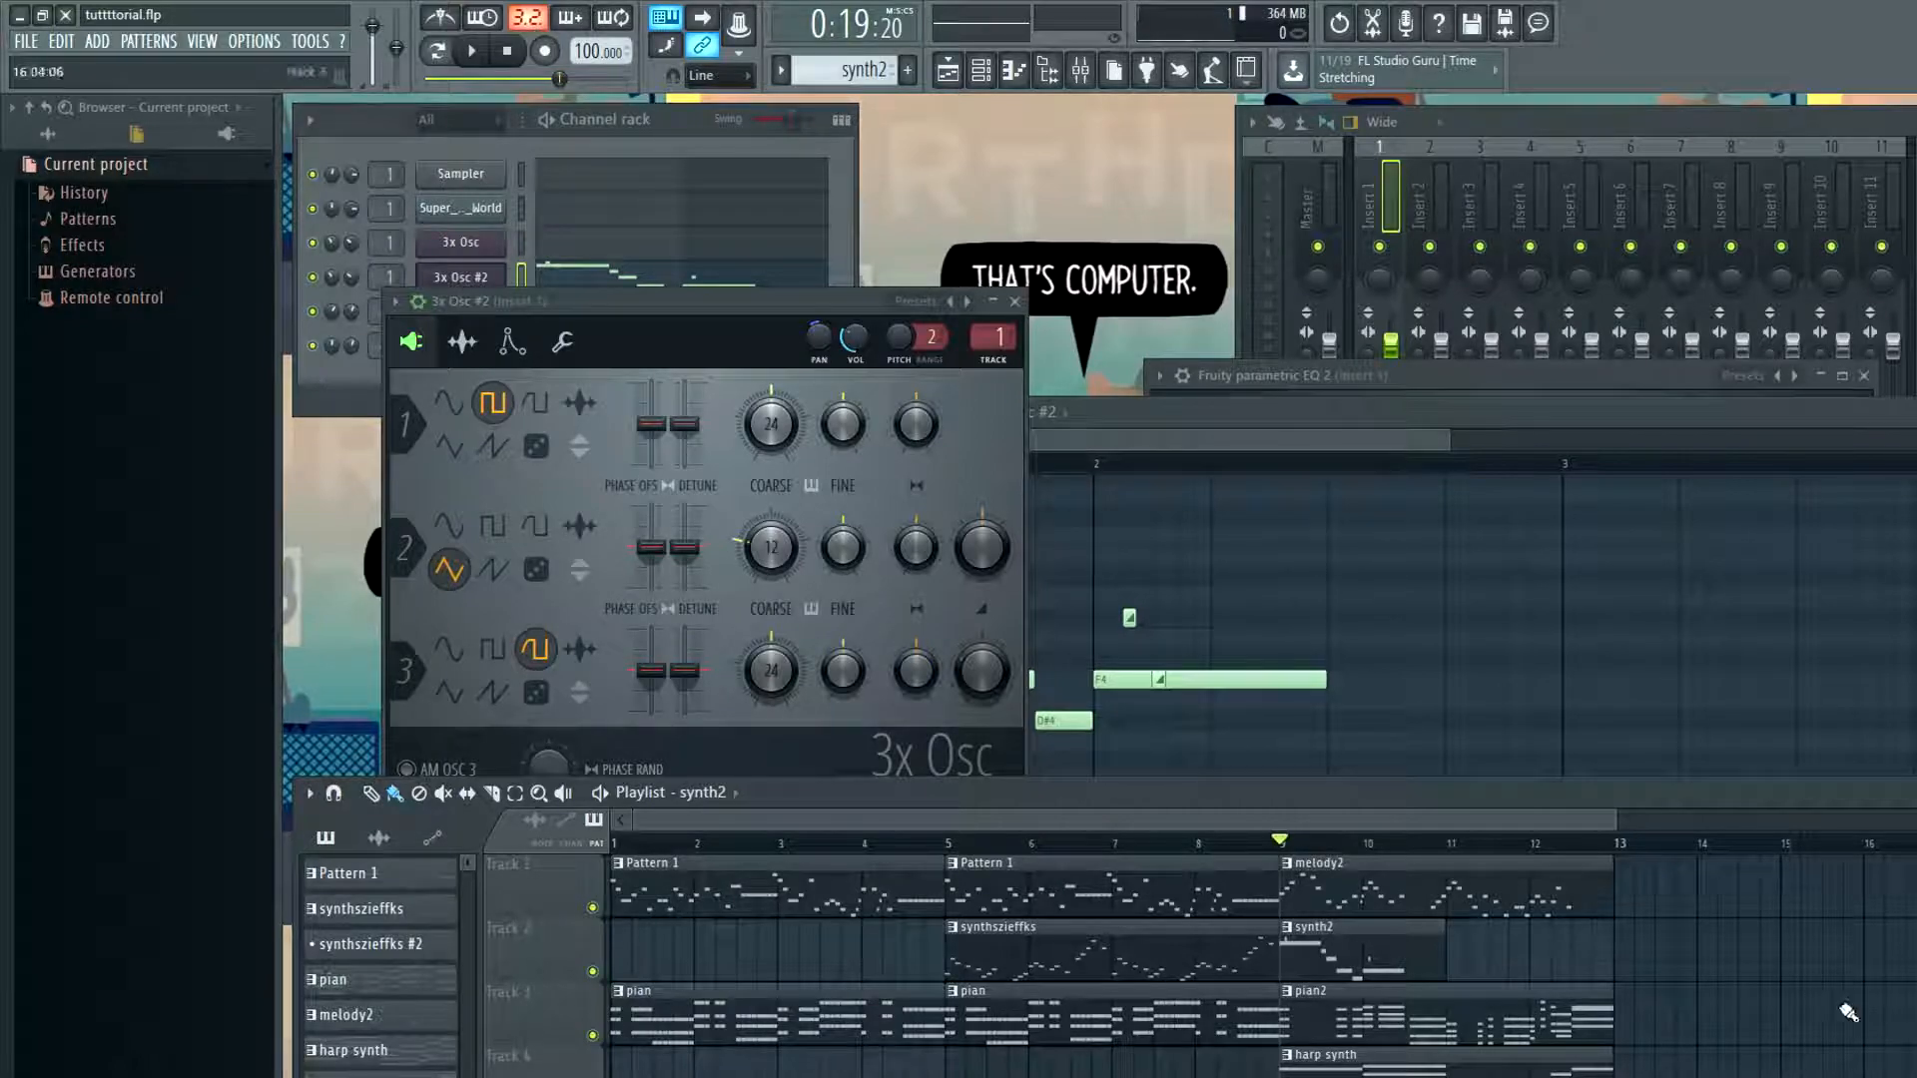
scroll(1357, 1002, up, 3)
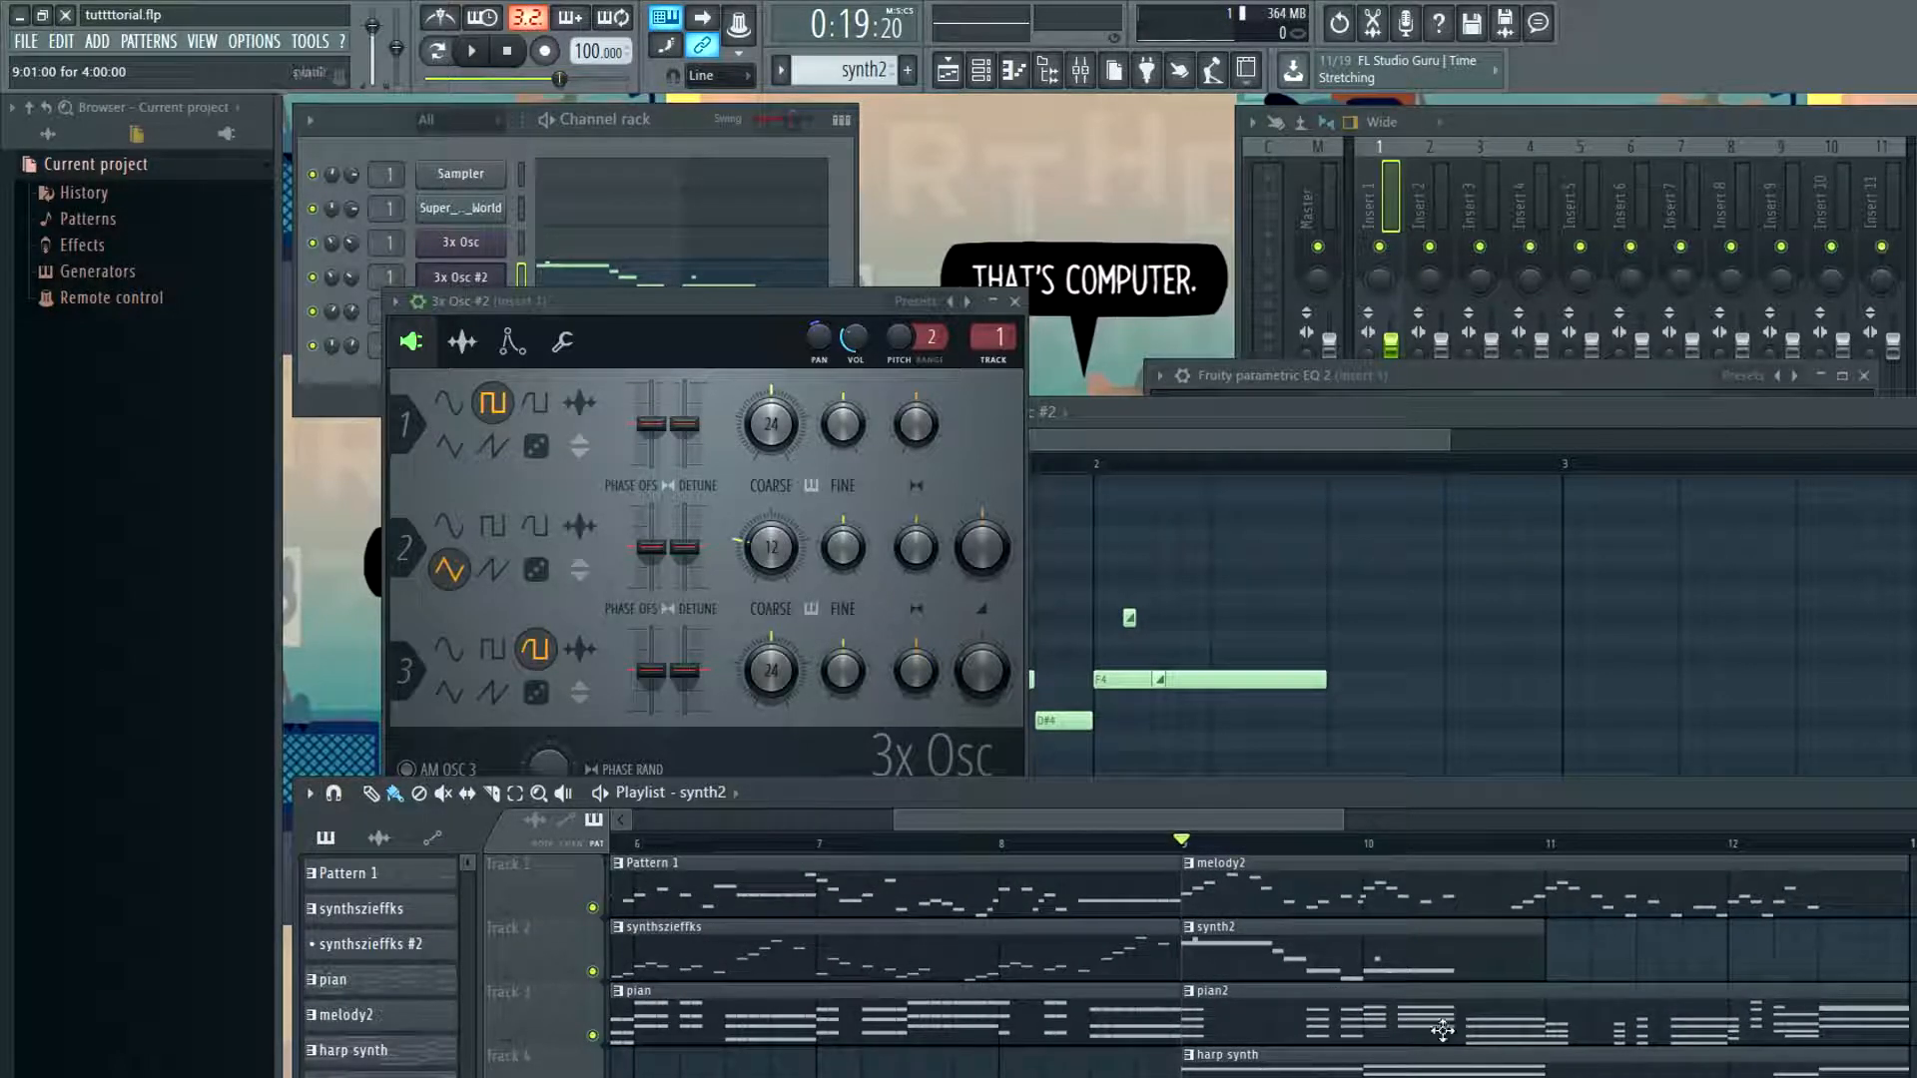
key(space)
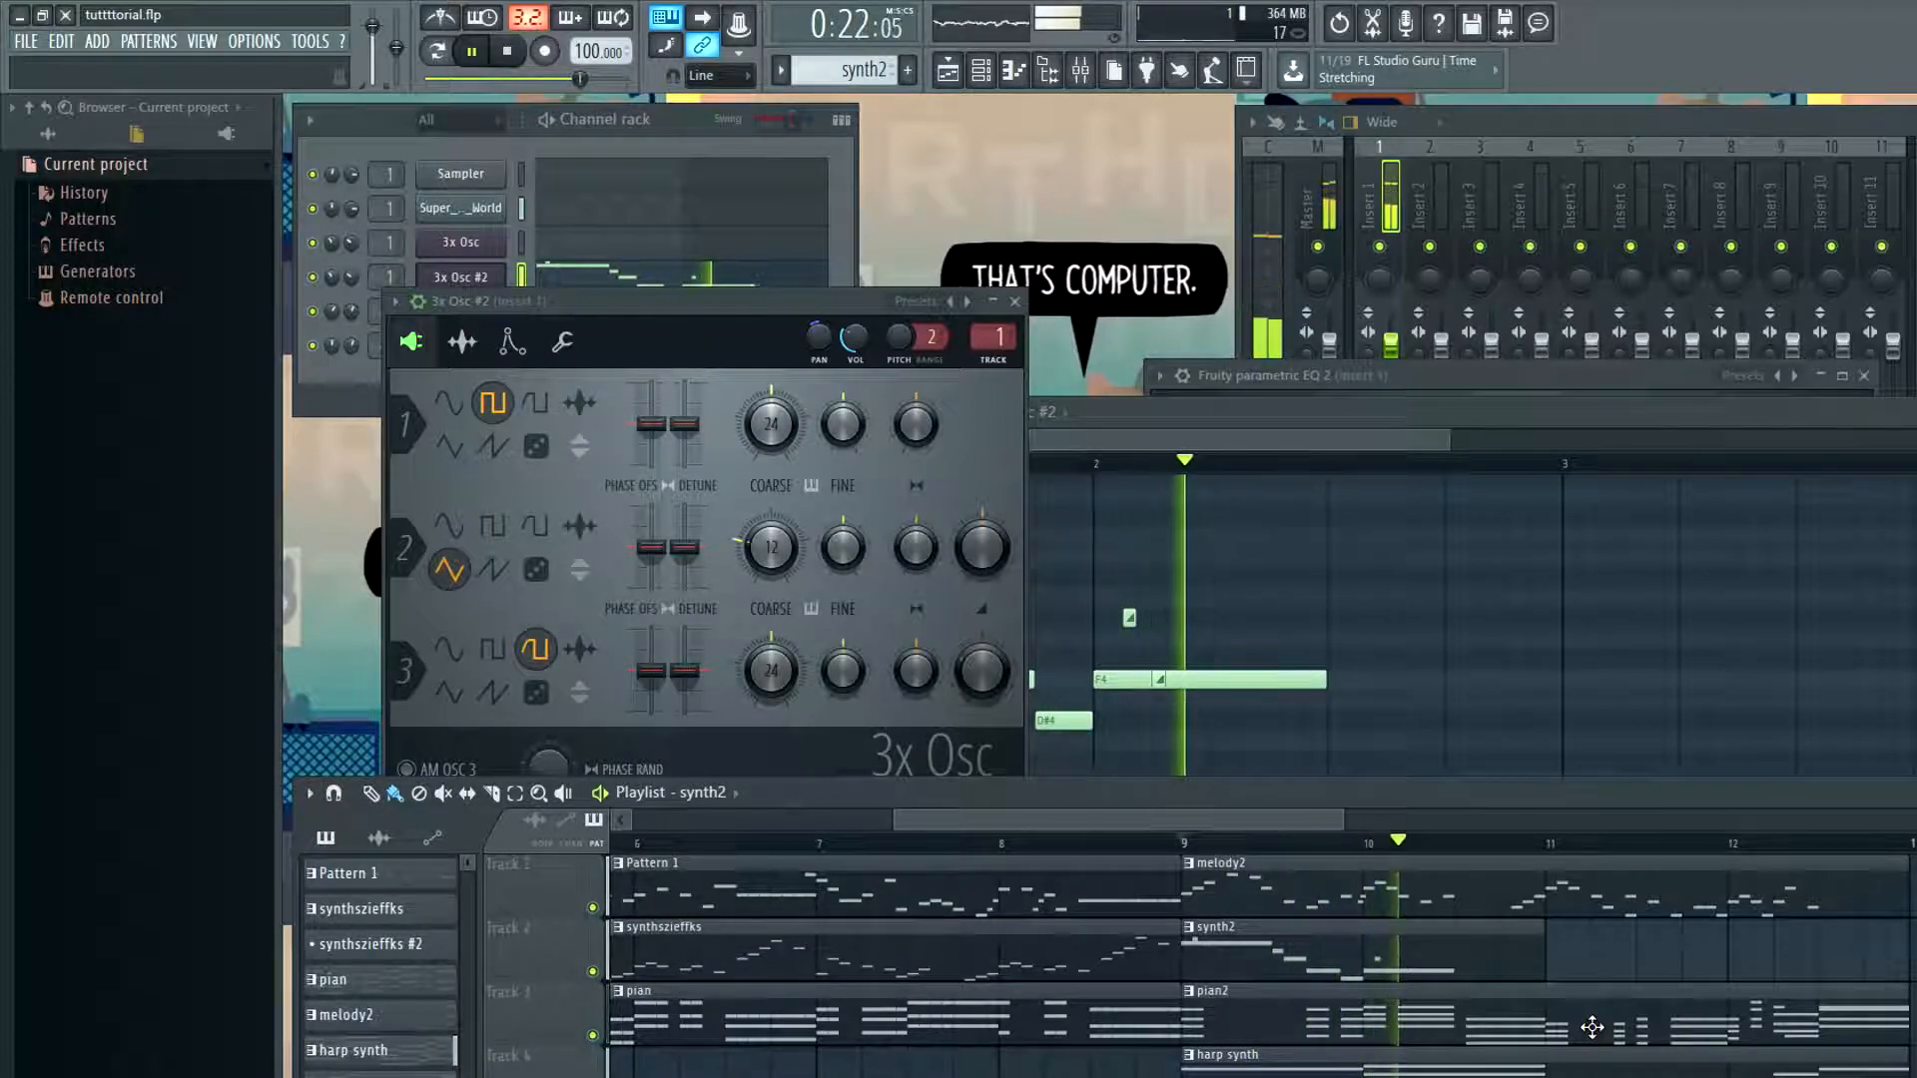
key(space)
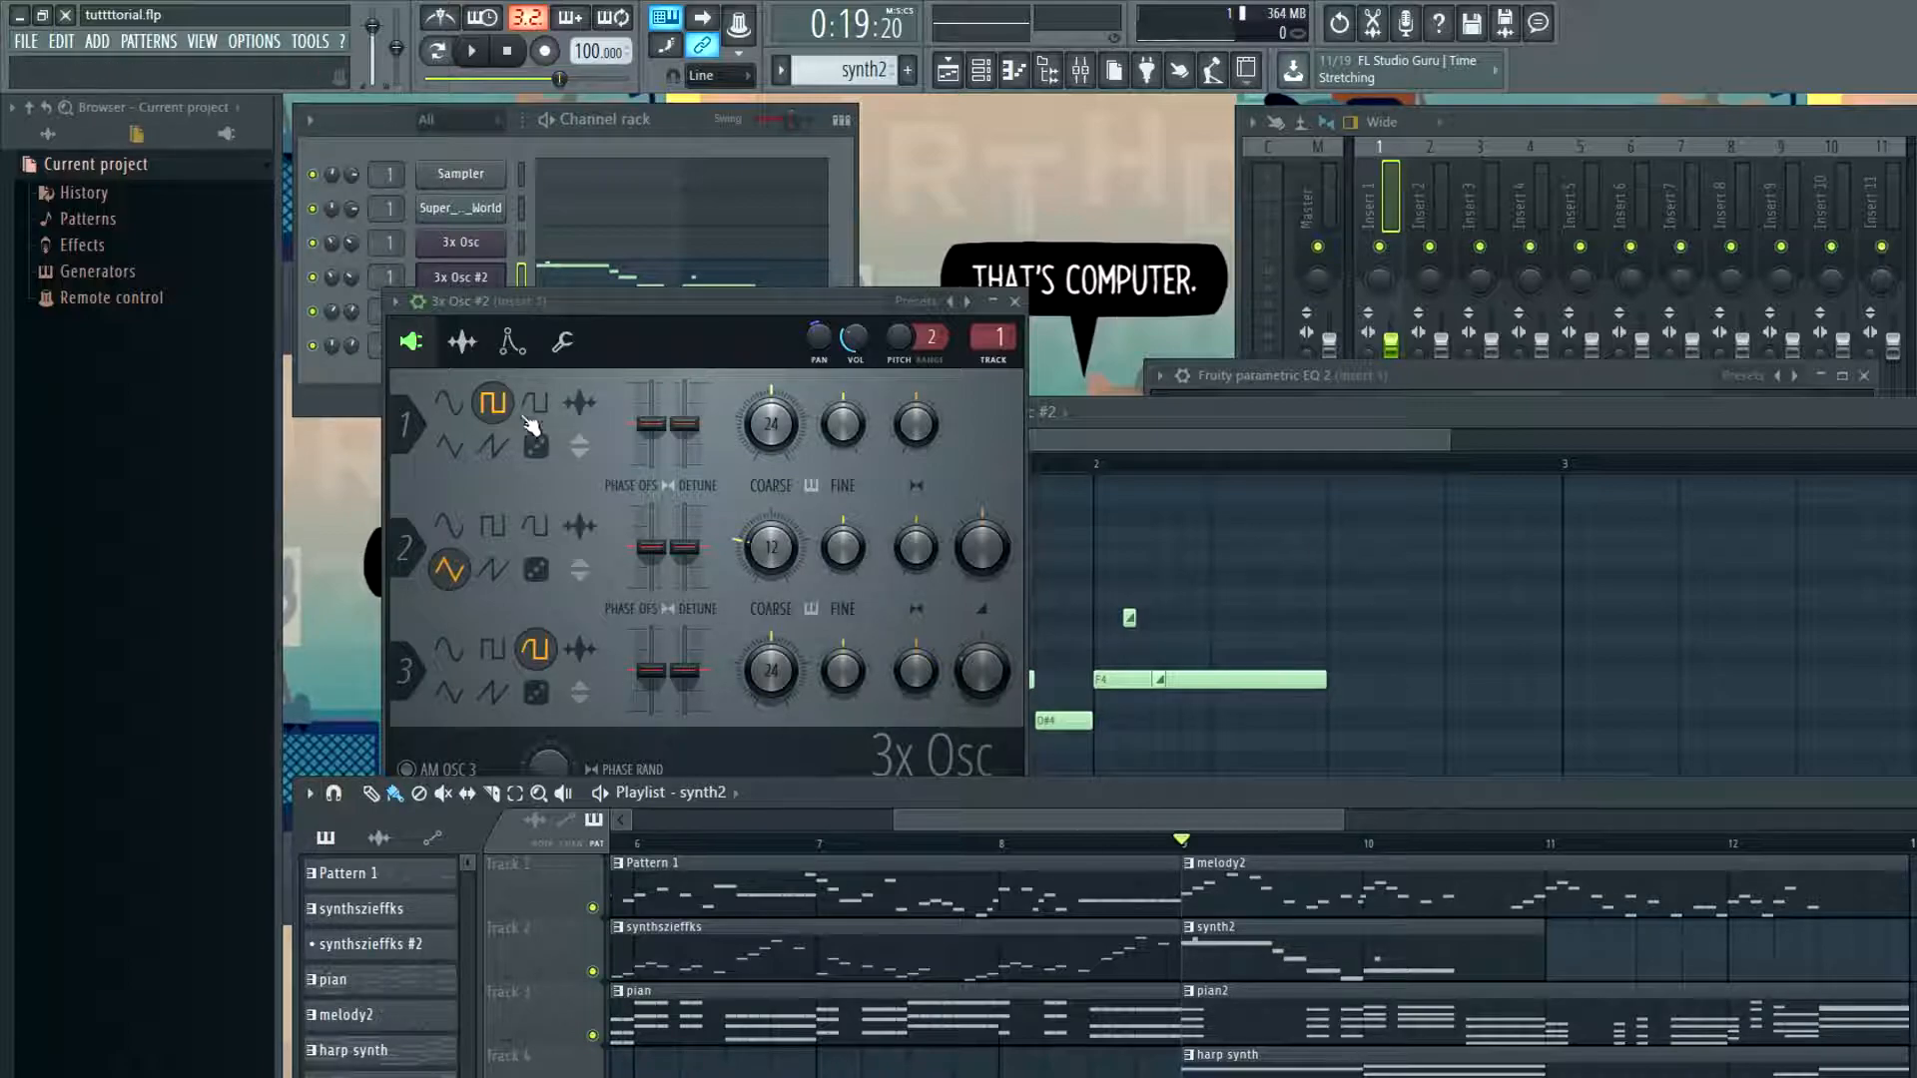
Clone the 3x Osc #2 channel and open the clone's piano roll
right_click(469, 278)
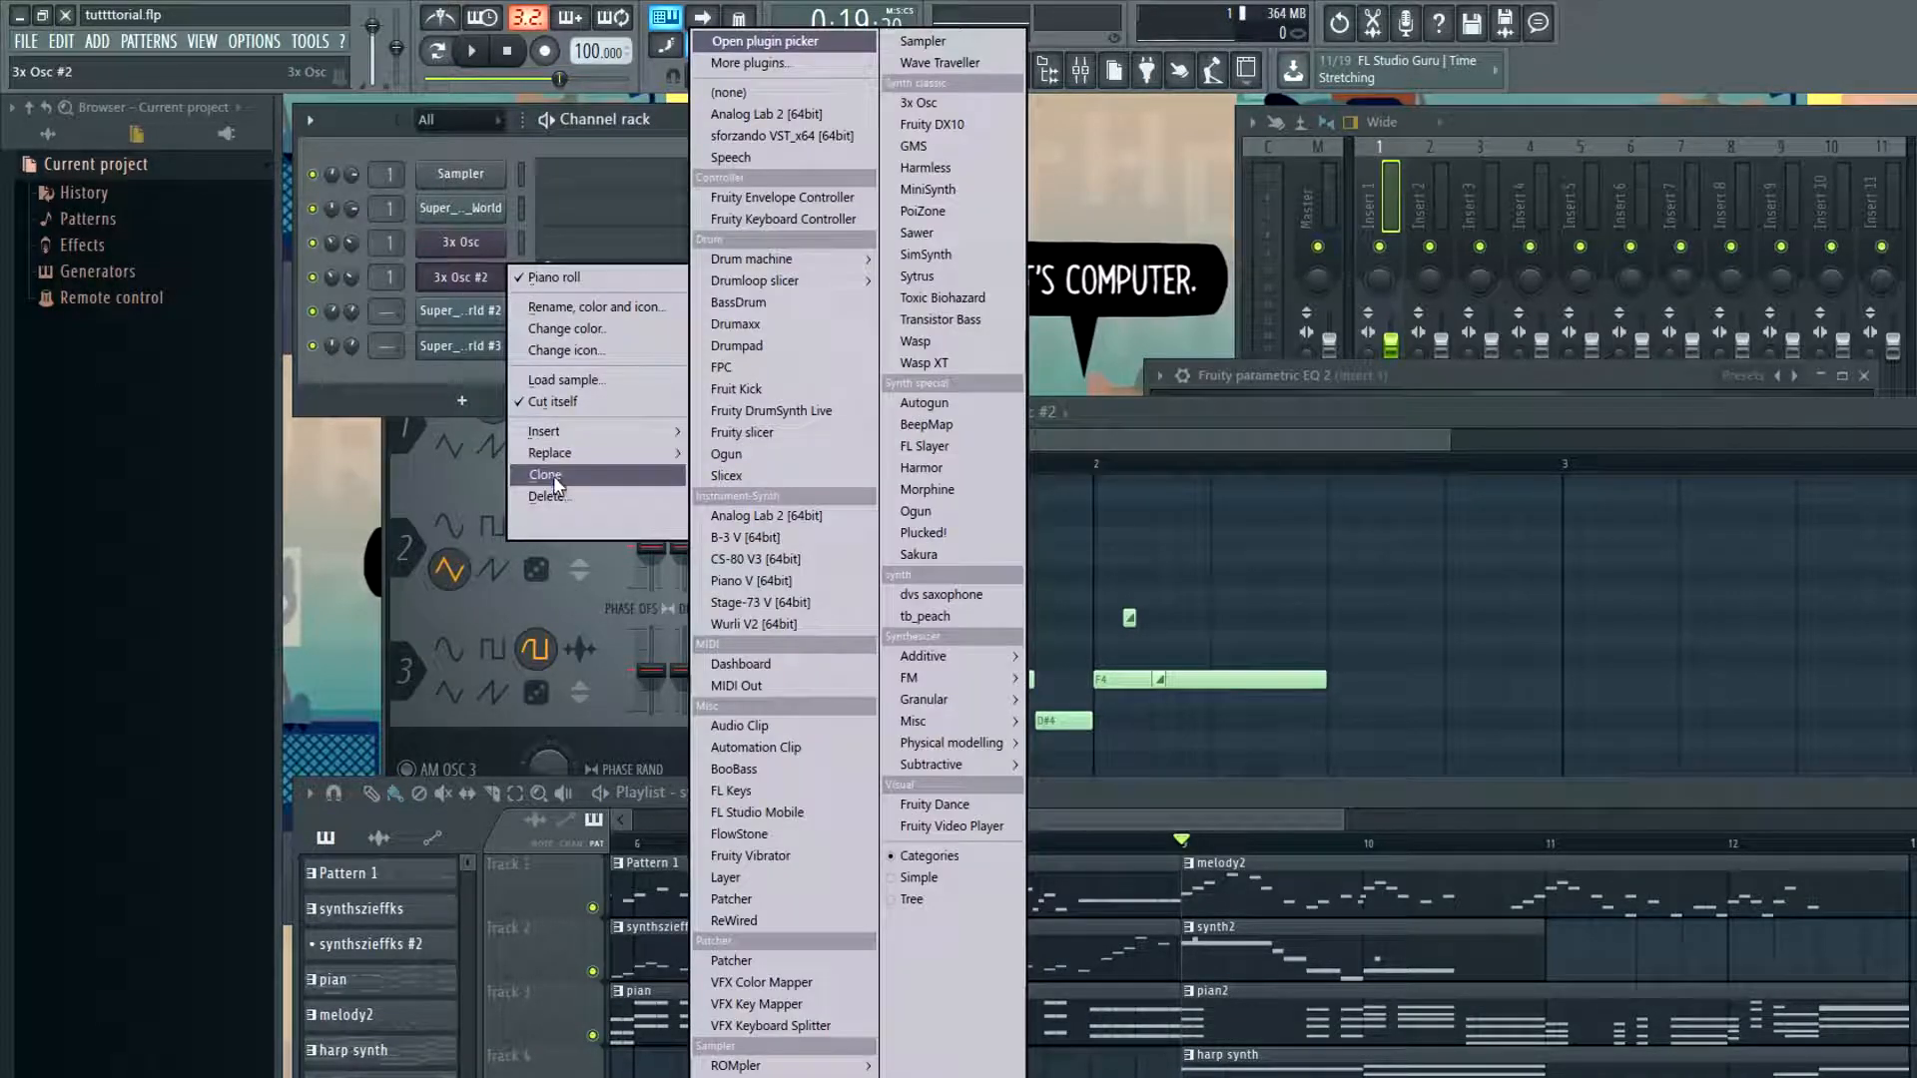
click(553, 475)
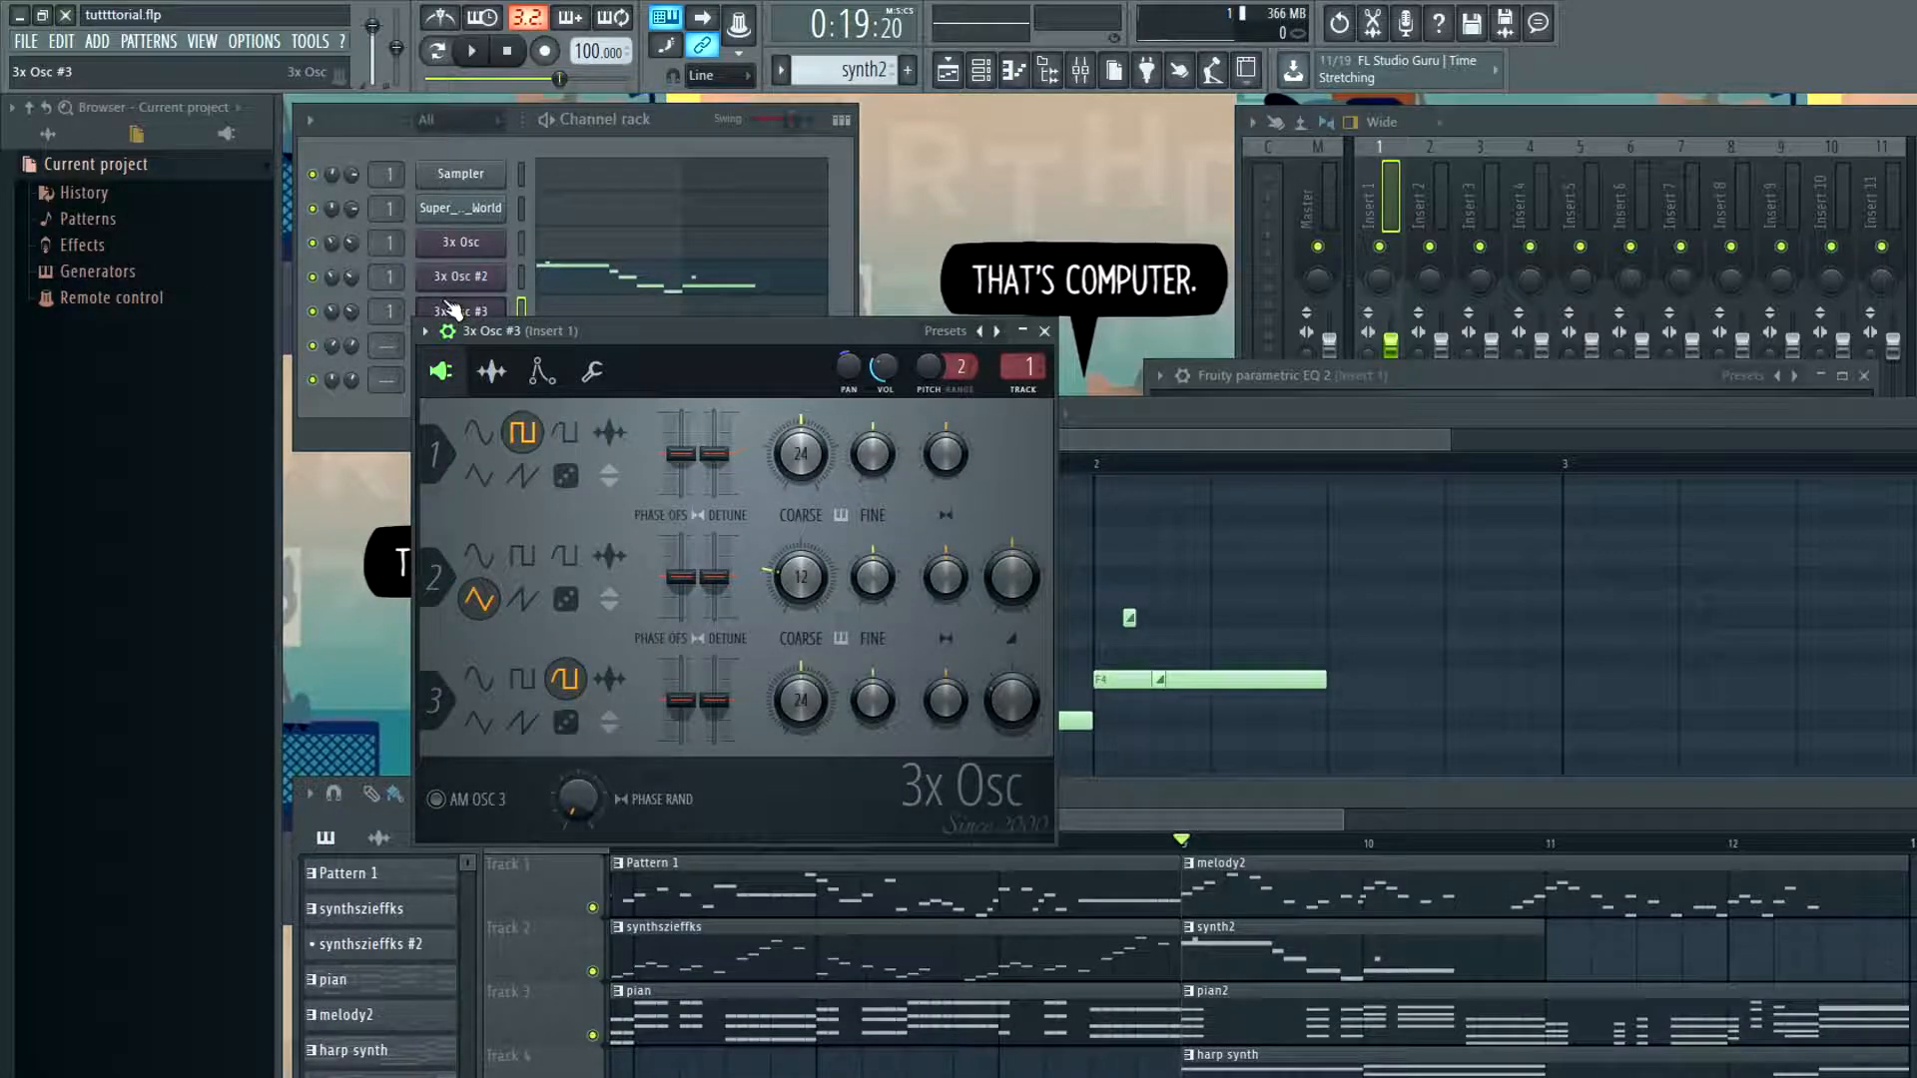
right_click(452, 310)
click(530, 316)
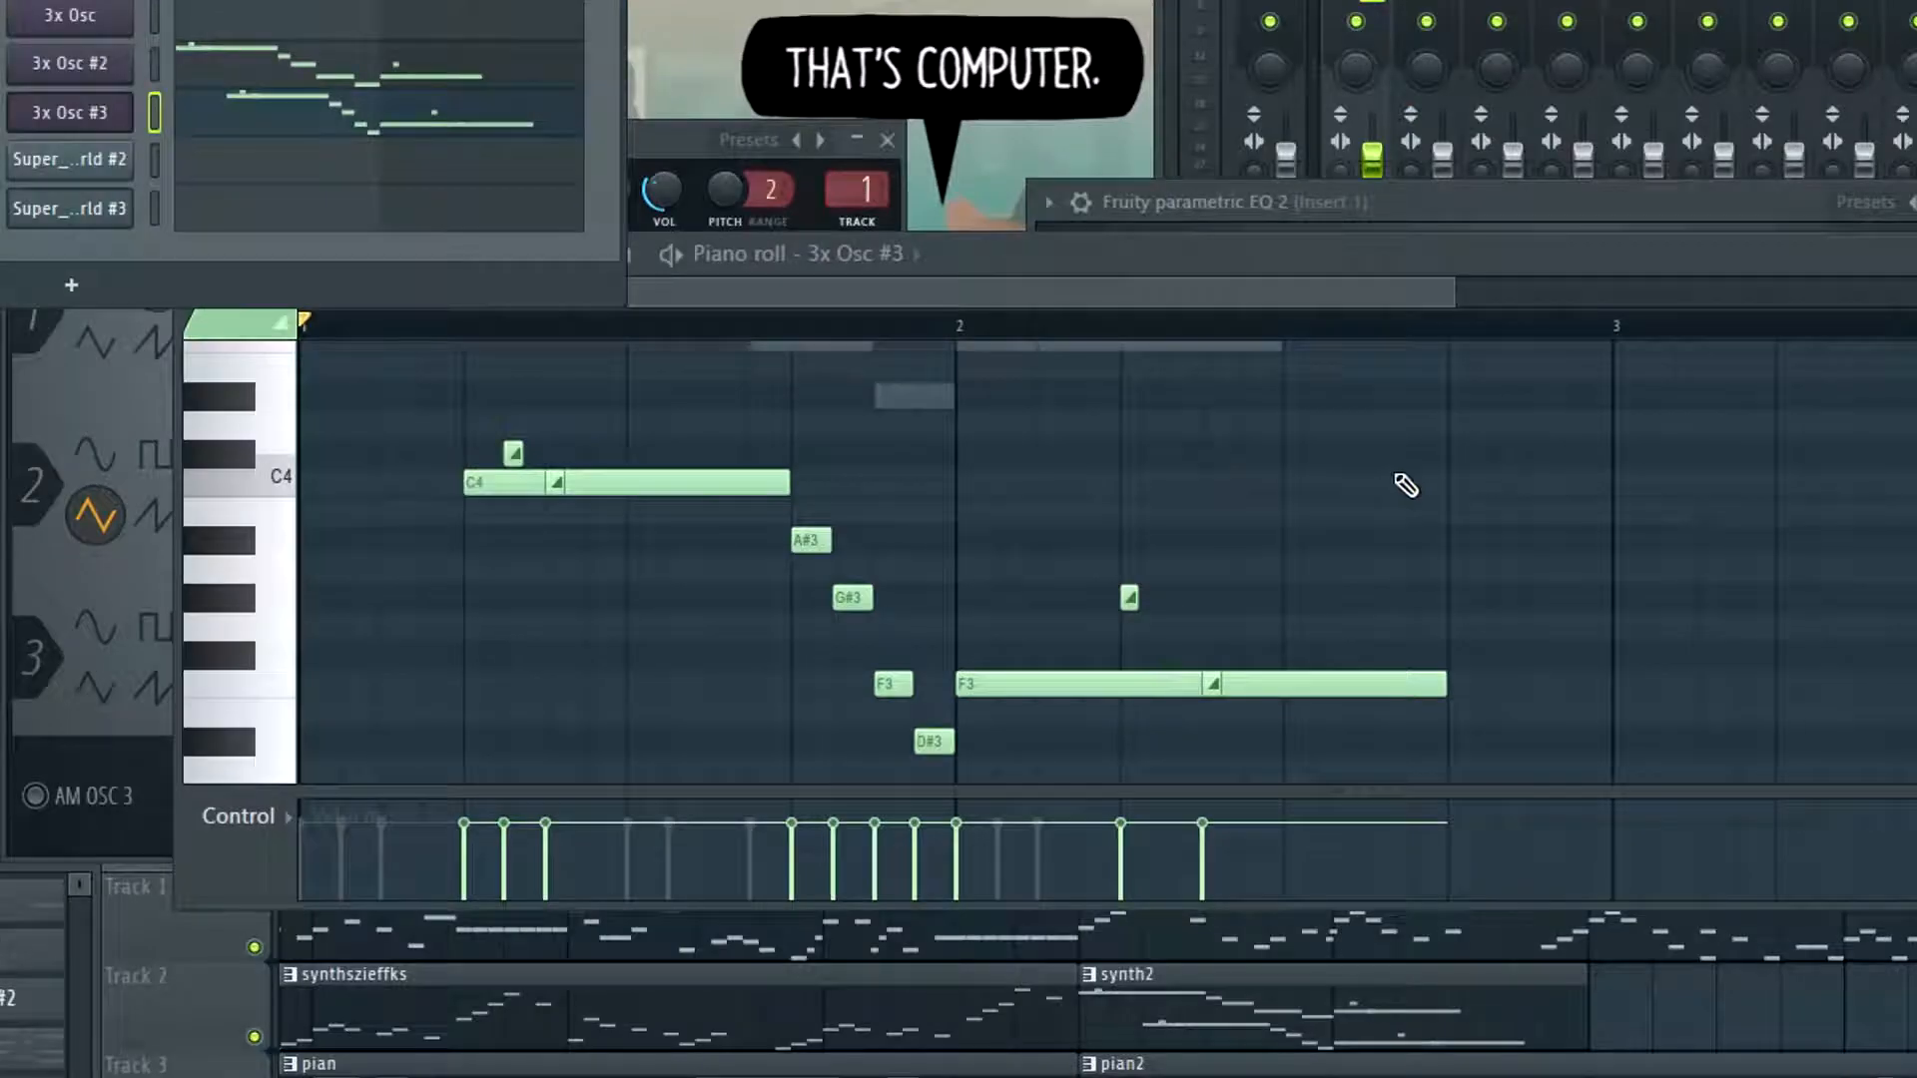
Play the pattern from its start, and open the 3x Osc #3 window clear of the channel rack
key(space)
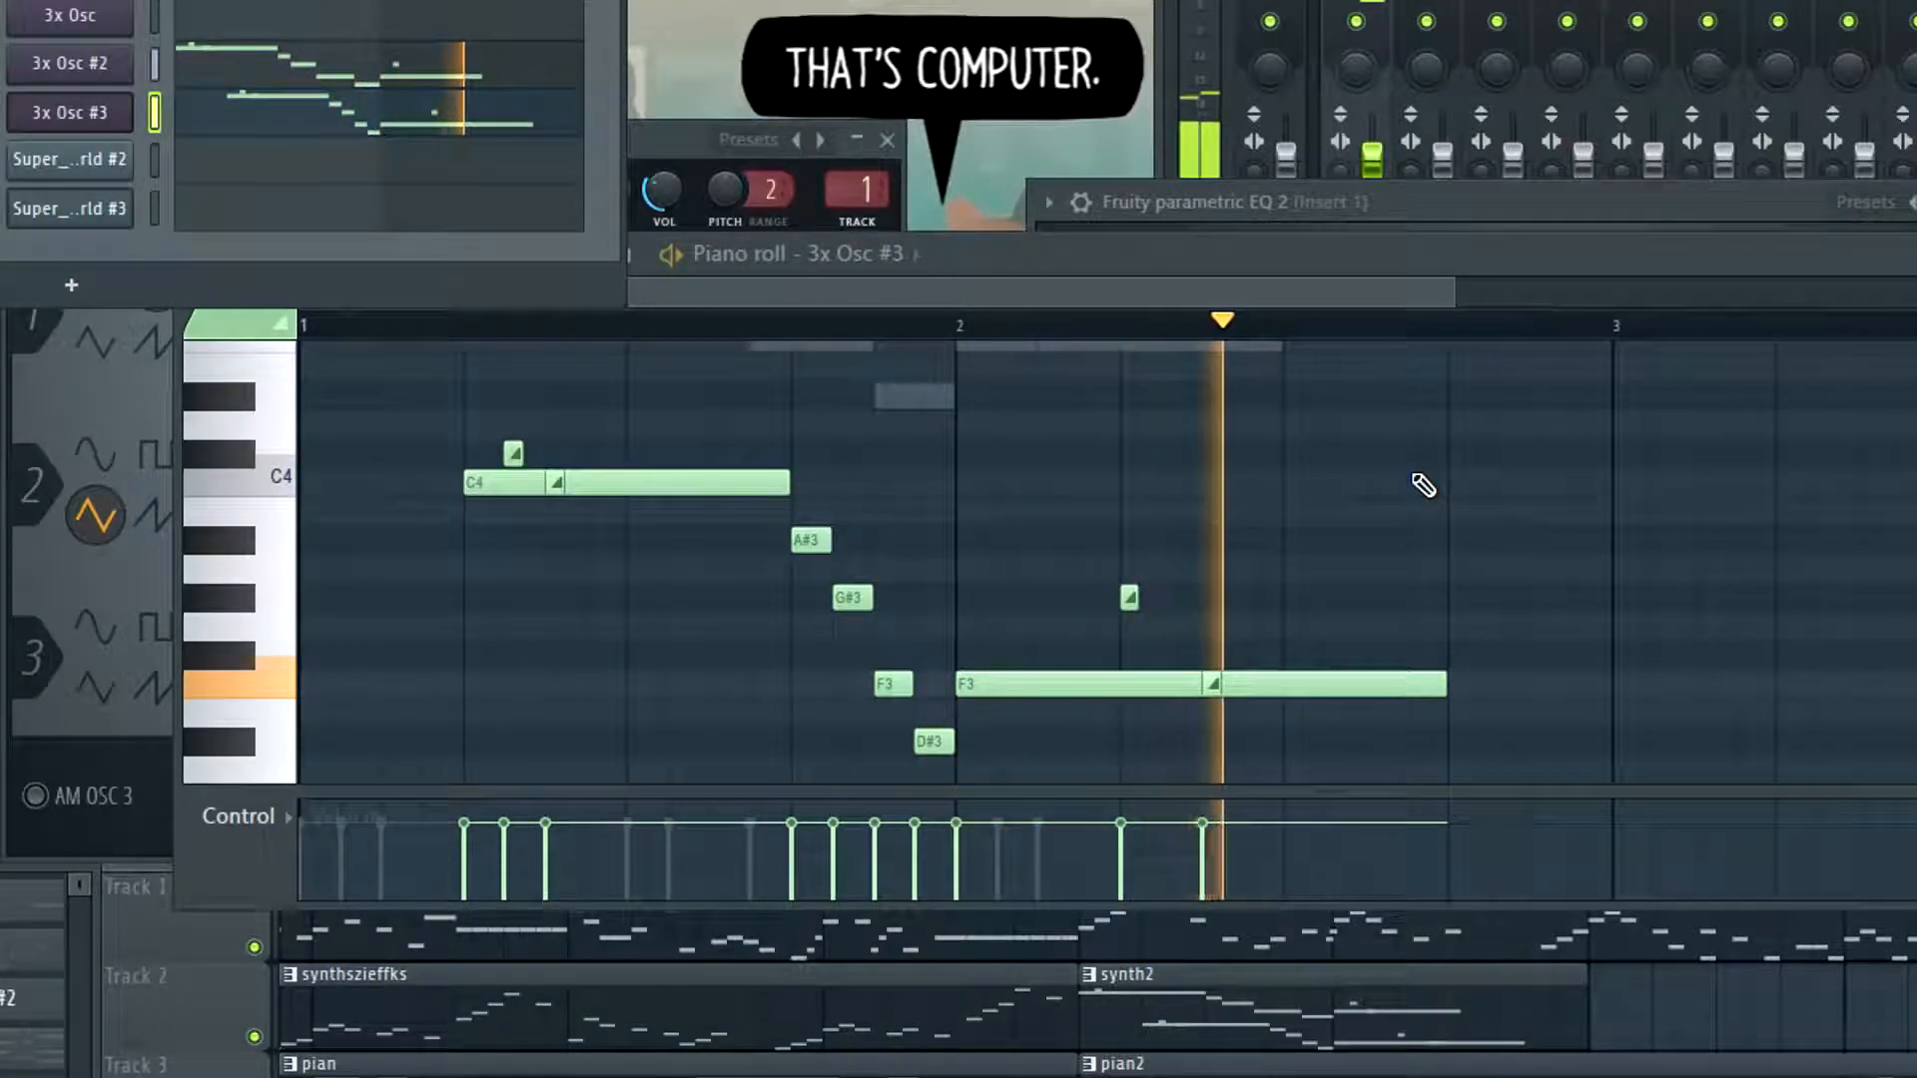
key(space)
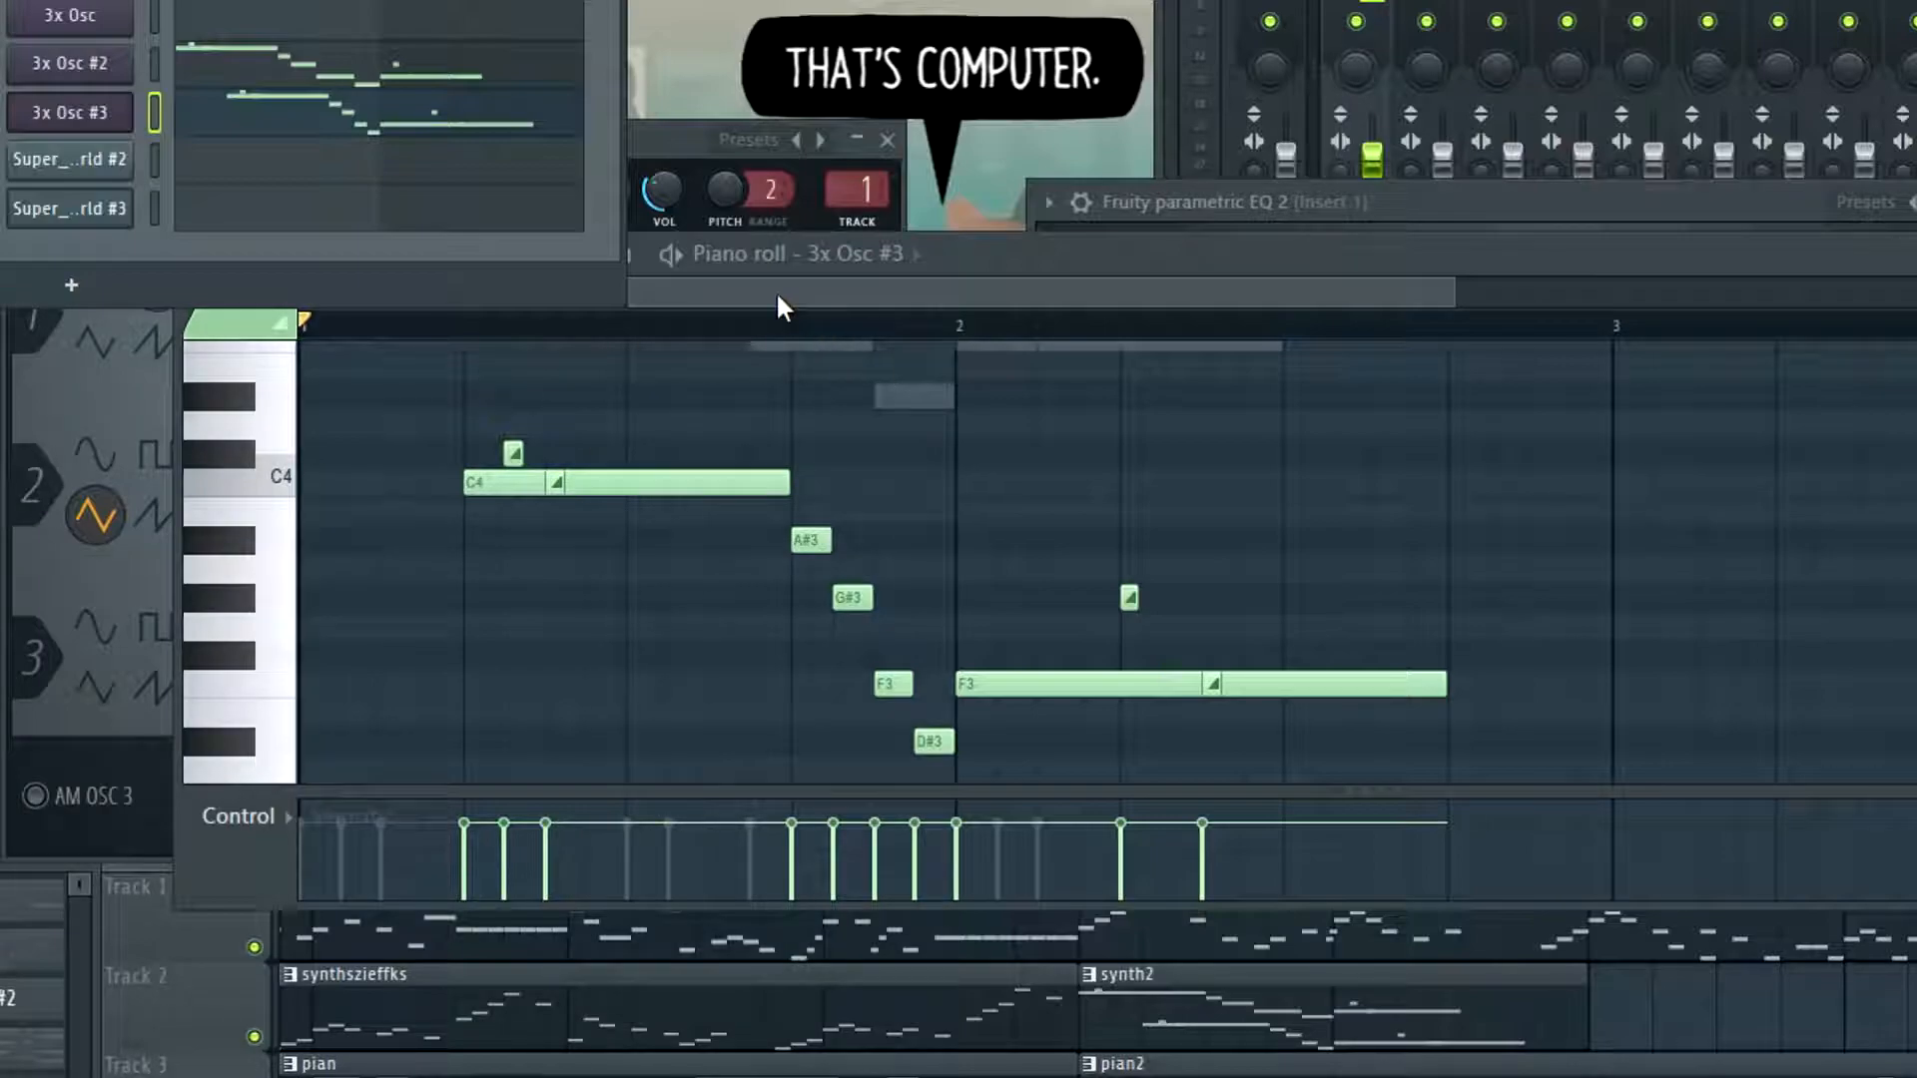
click(62, 118)
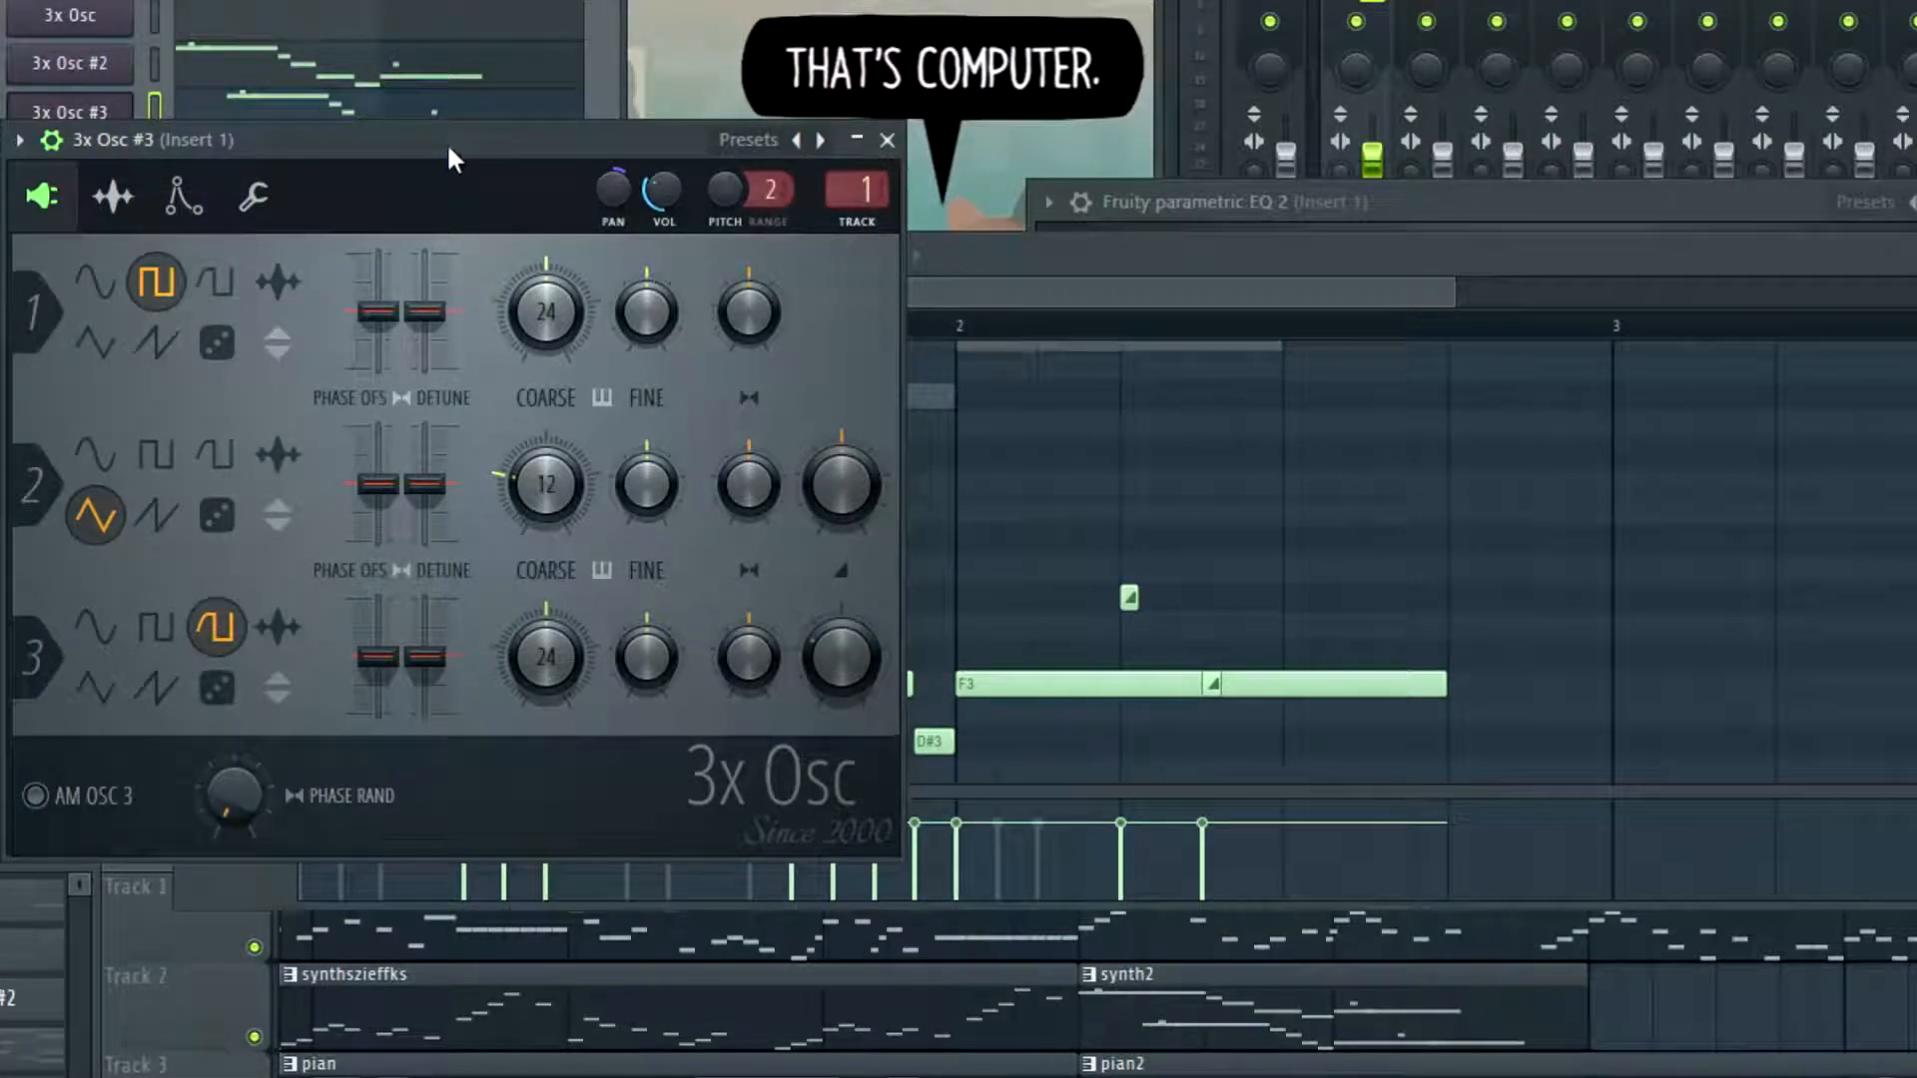
drag(448, 150, 1294, 159)
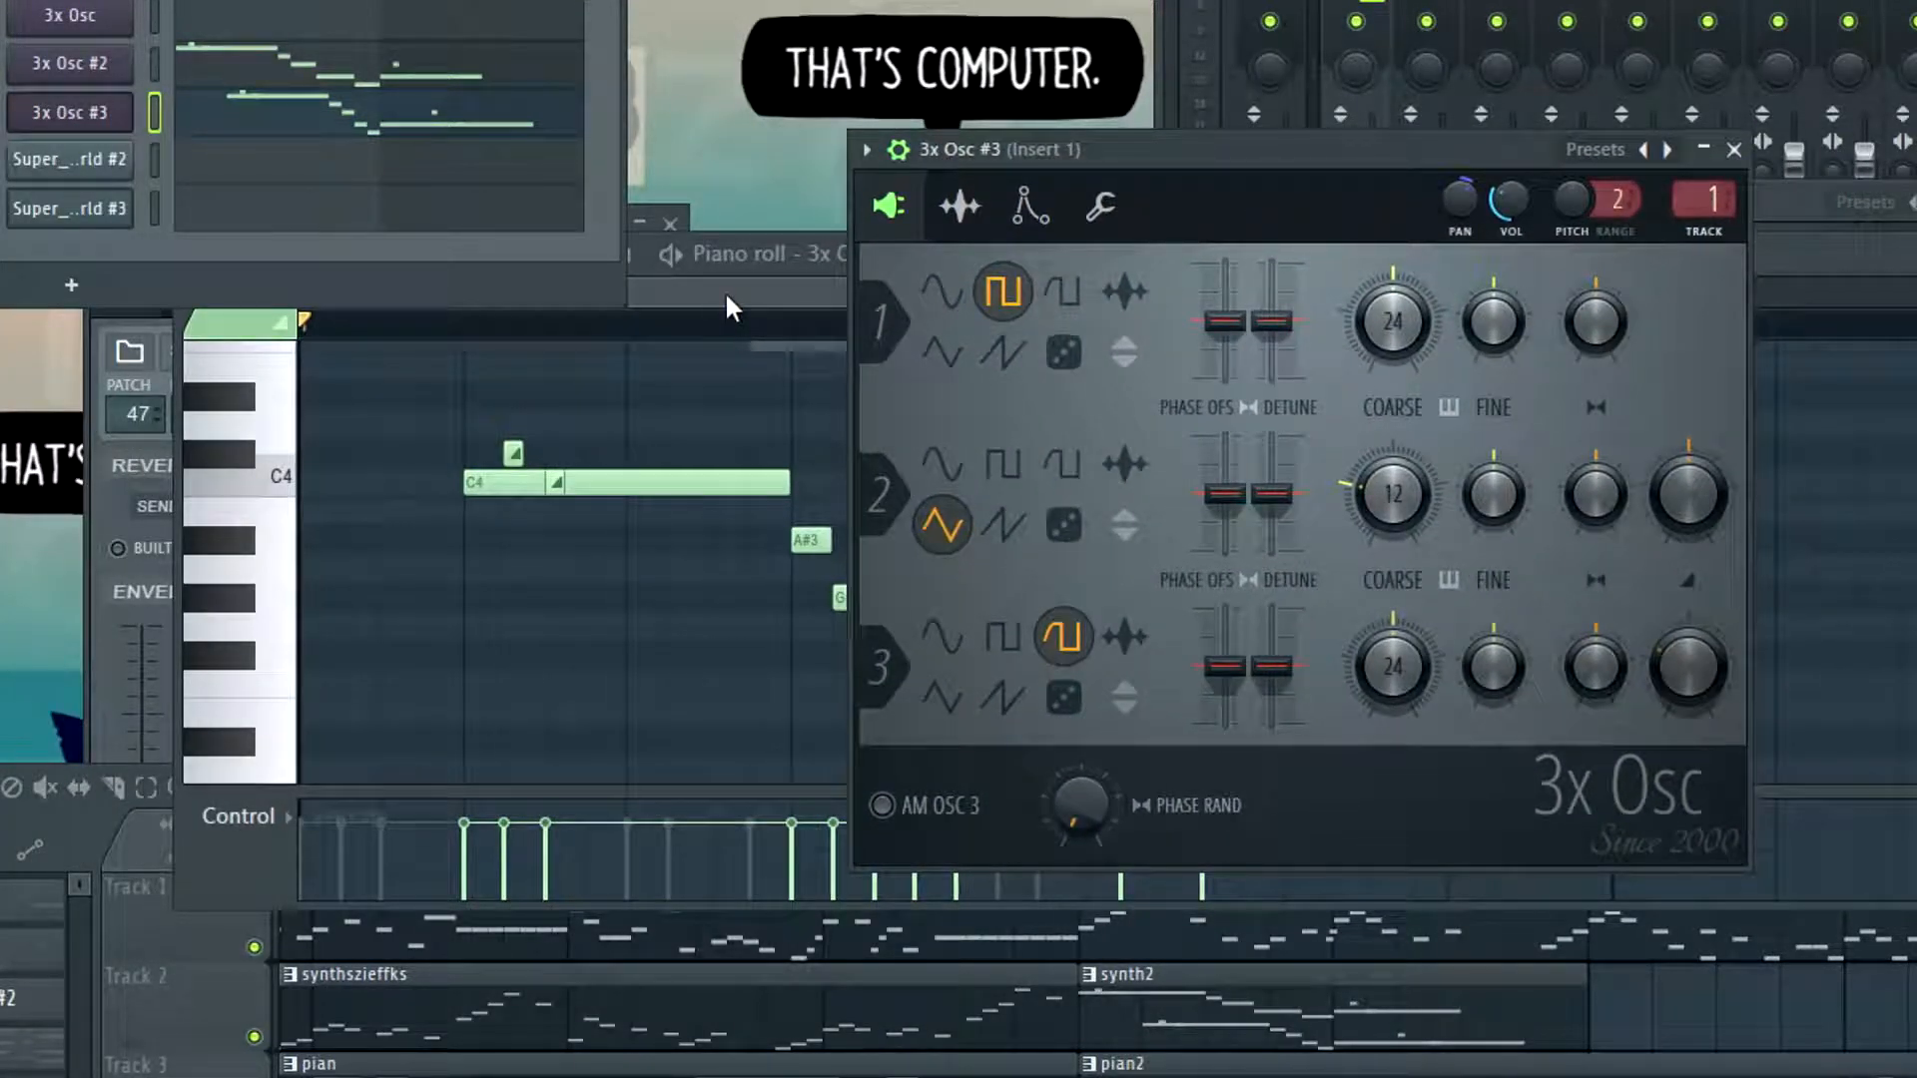
Play the synth2 pattern twice from the third beat of bar 1 with the 3x Osc #3 window moved aside
click(669, 285)
click(629, 322)
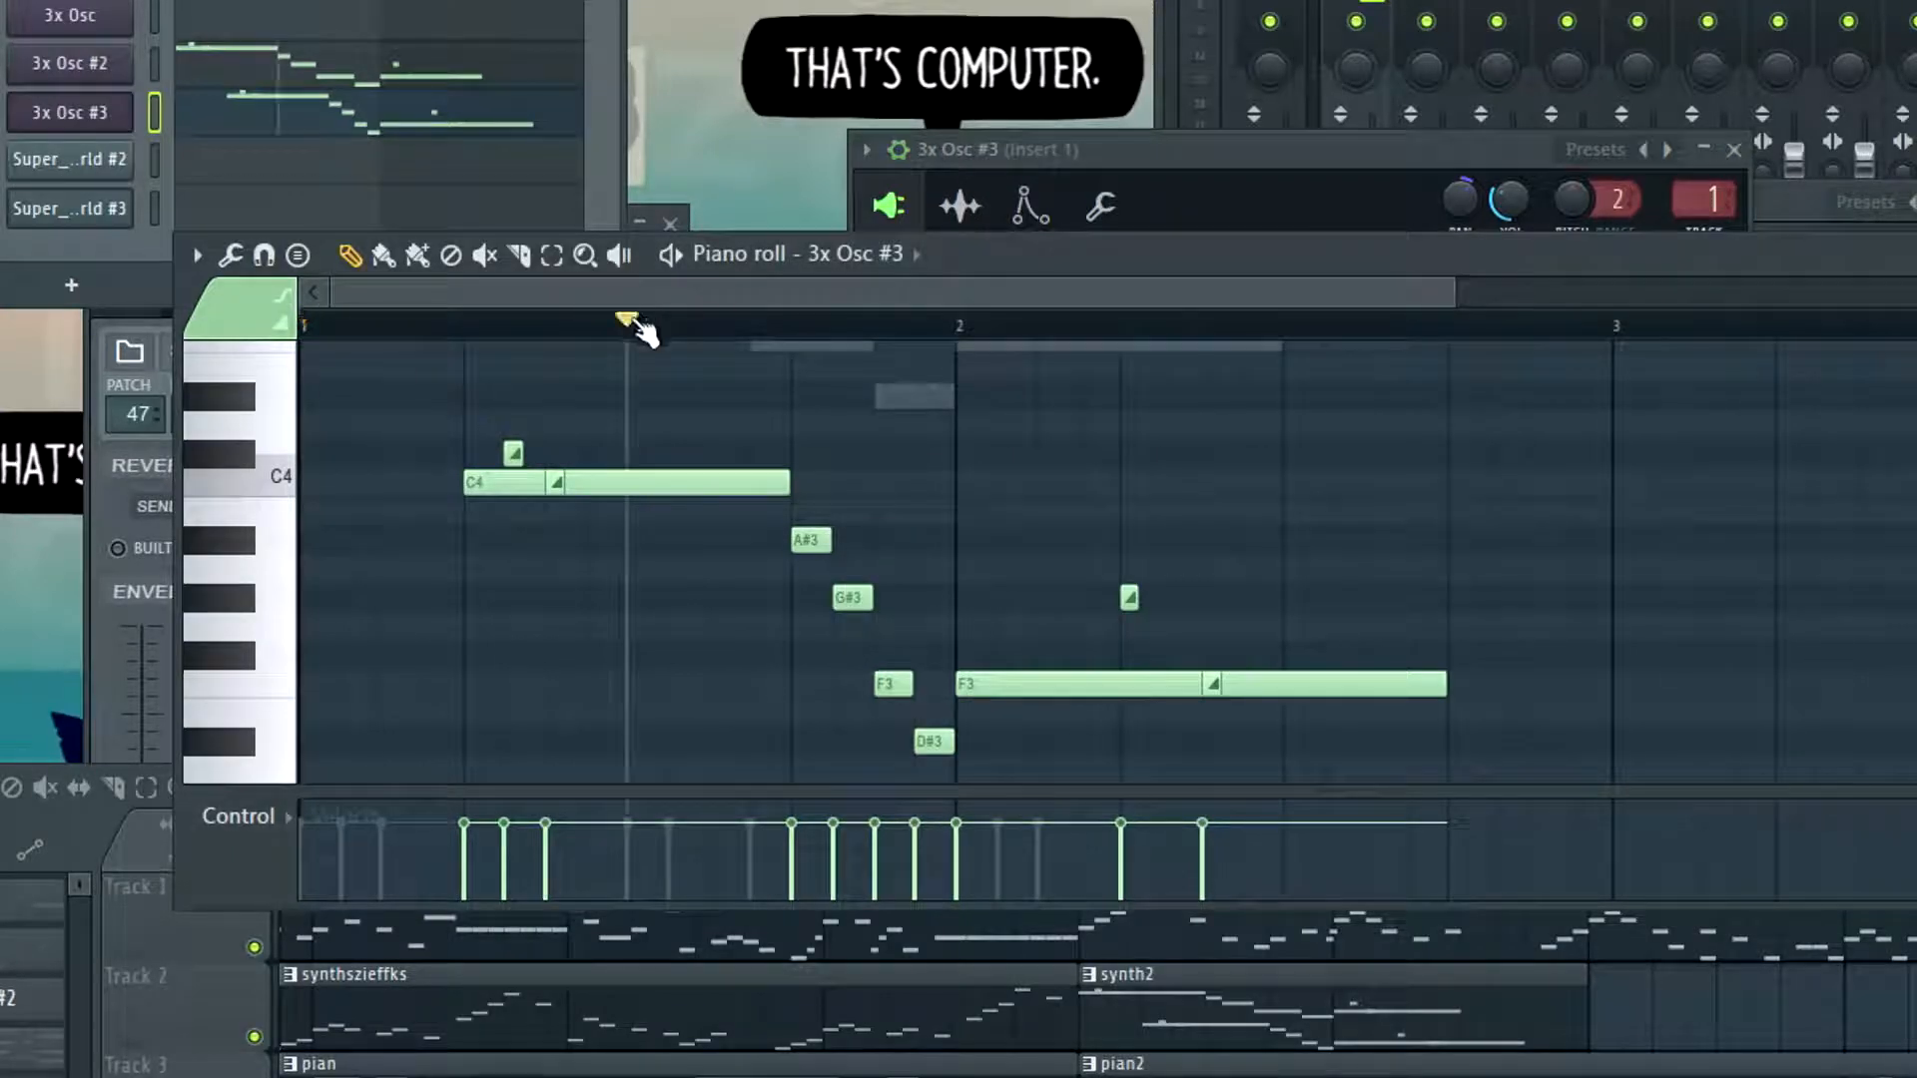
drag(1331, 145, 1417, 102)
key(space)
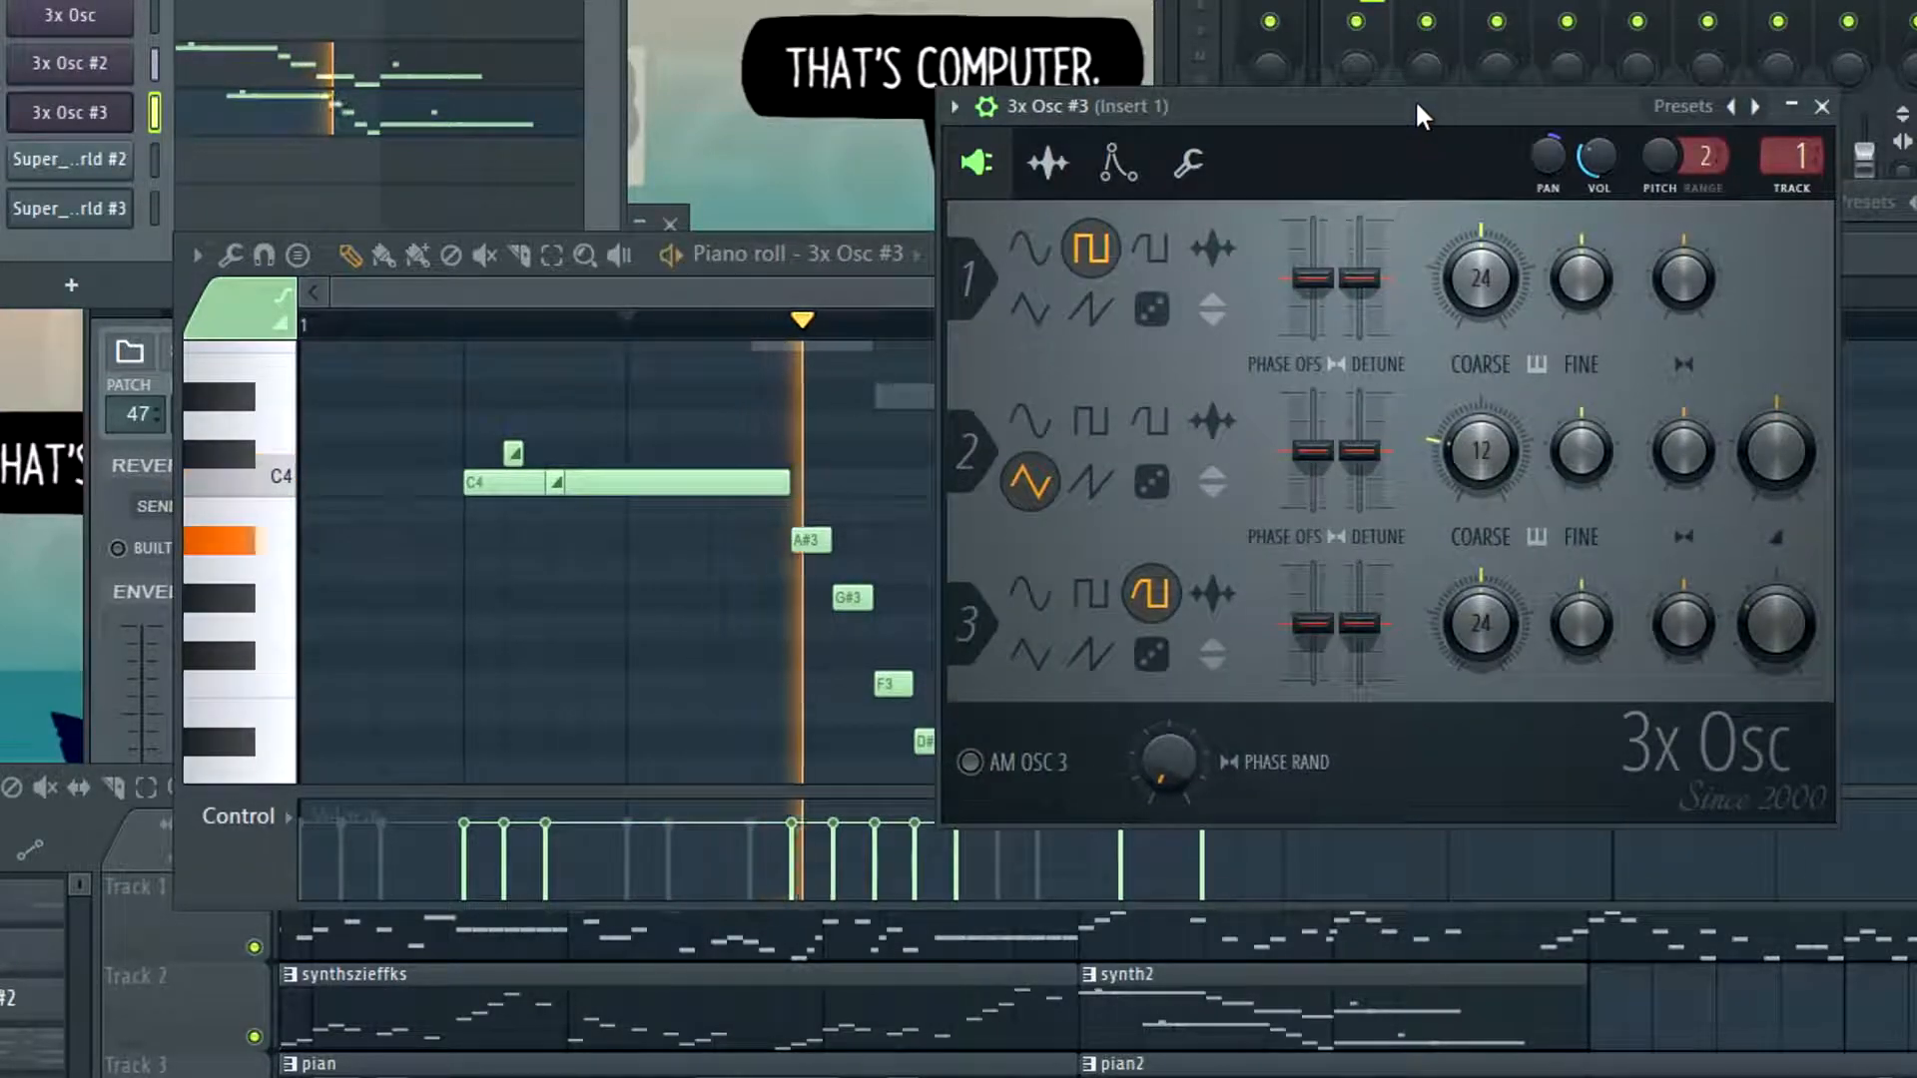
key(space)
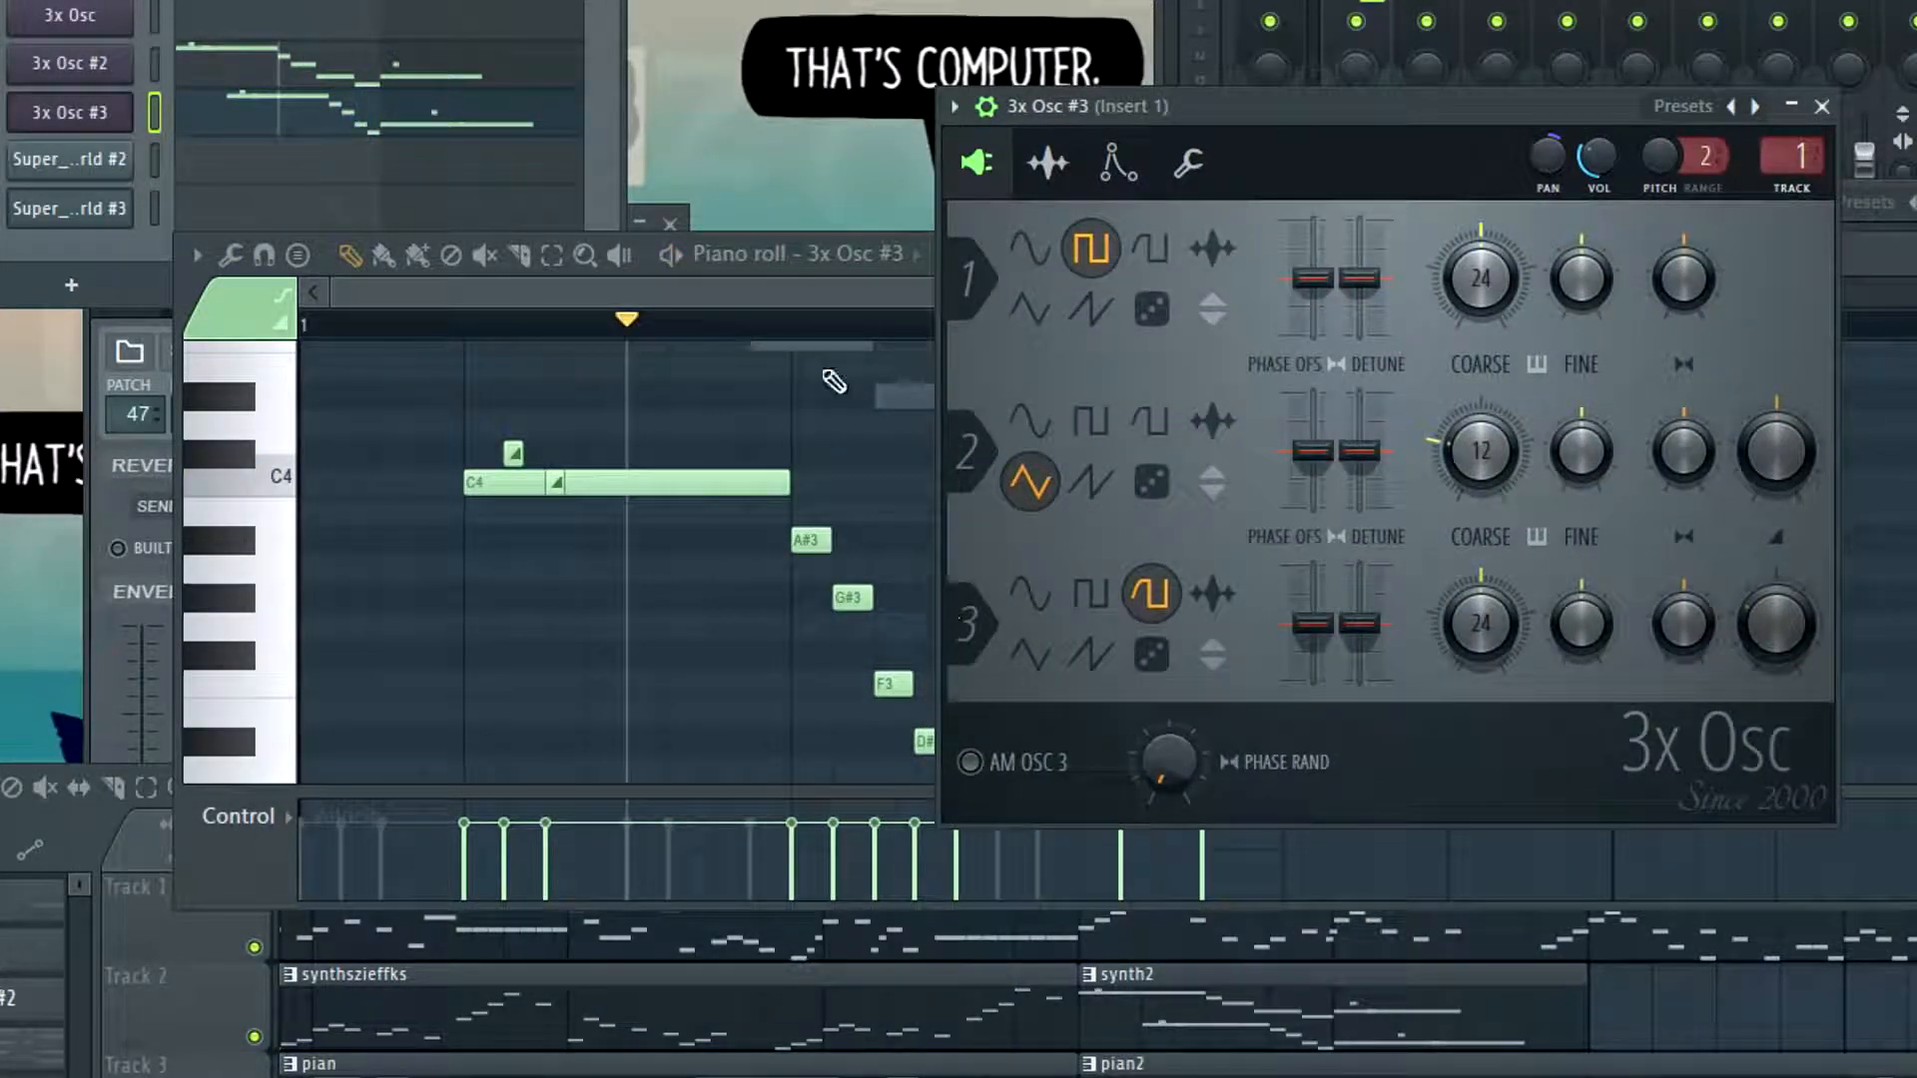
drag(787, 292, 794, 293)
key(space)
key(space)
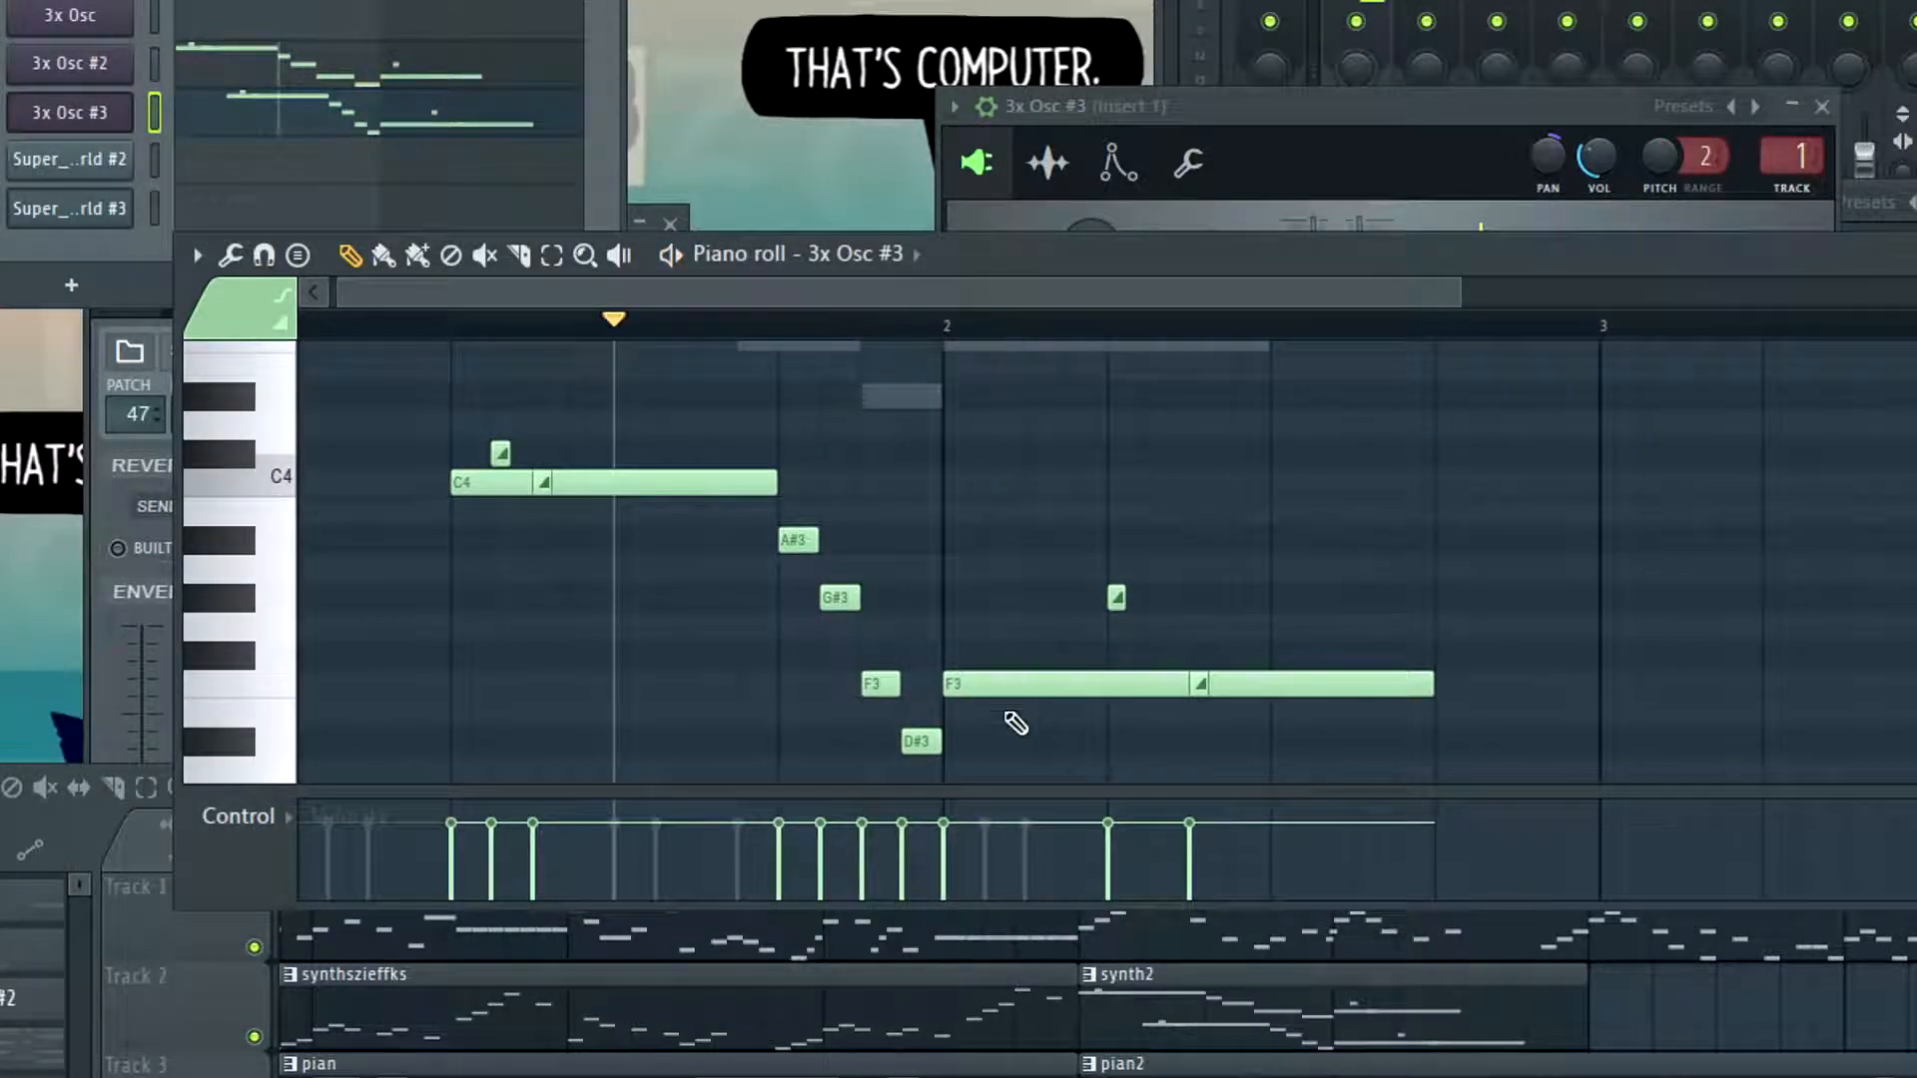
Examine the 3x Osc #3 notes against the ghost notes of 3x Osc #2, and check the clone's oscillator settings
scroll(965, 650, down, 1)
scroll(1150, 400, up, 3)
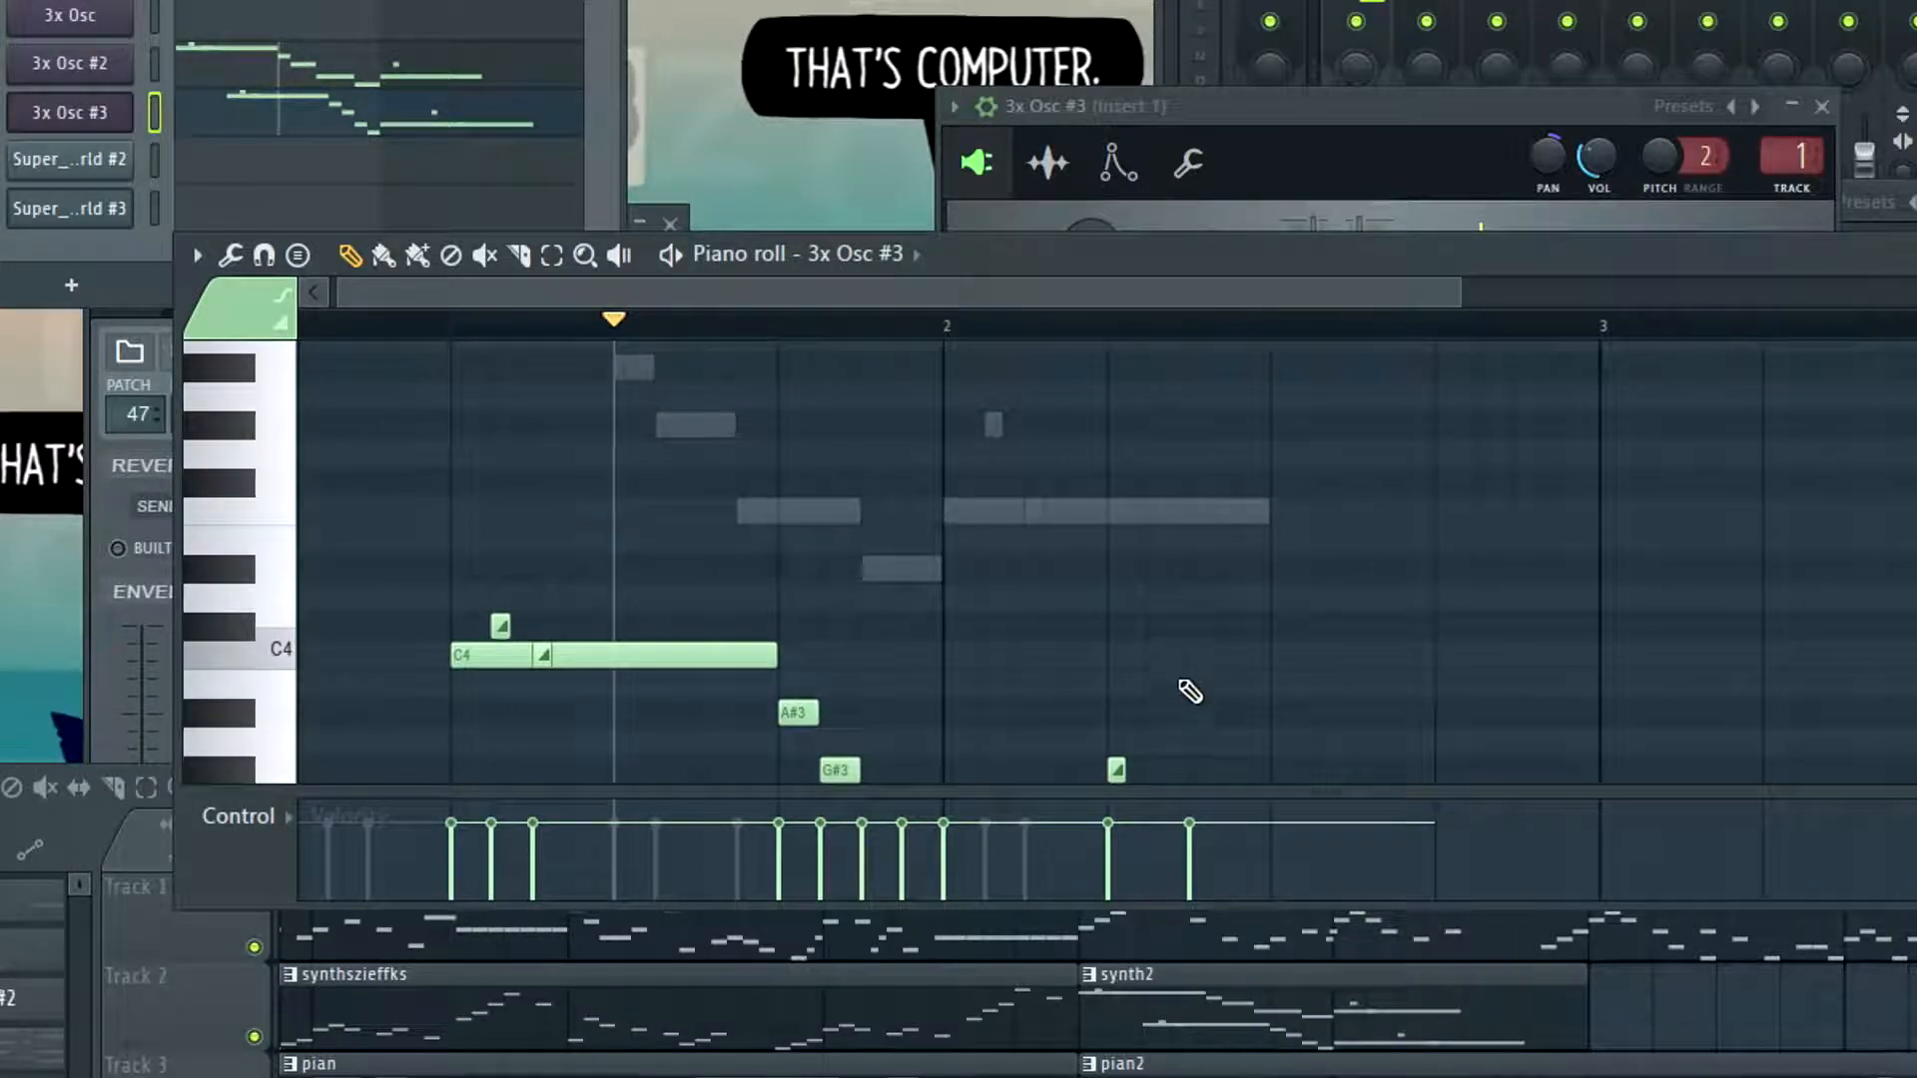
scroll(1190, 691, down, 3)
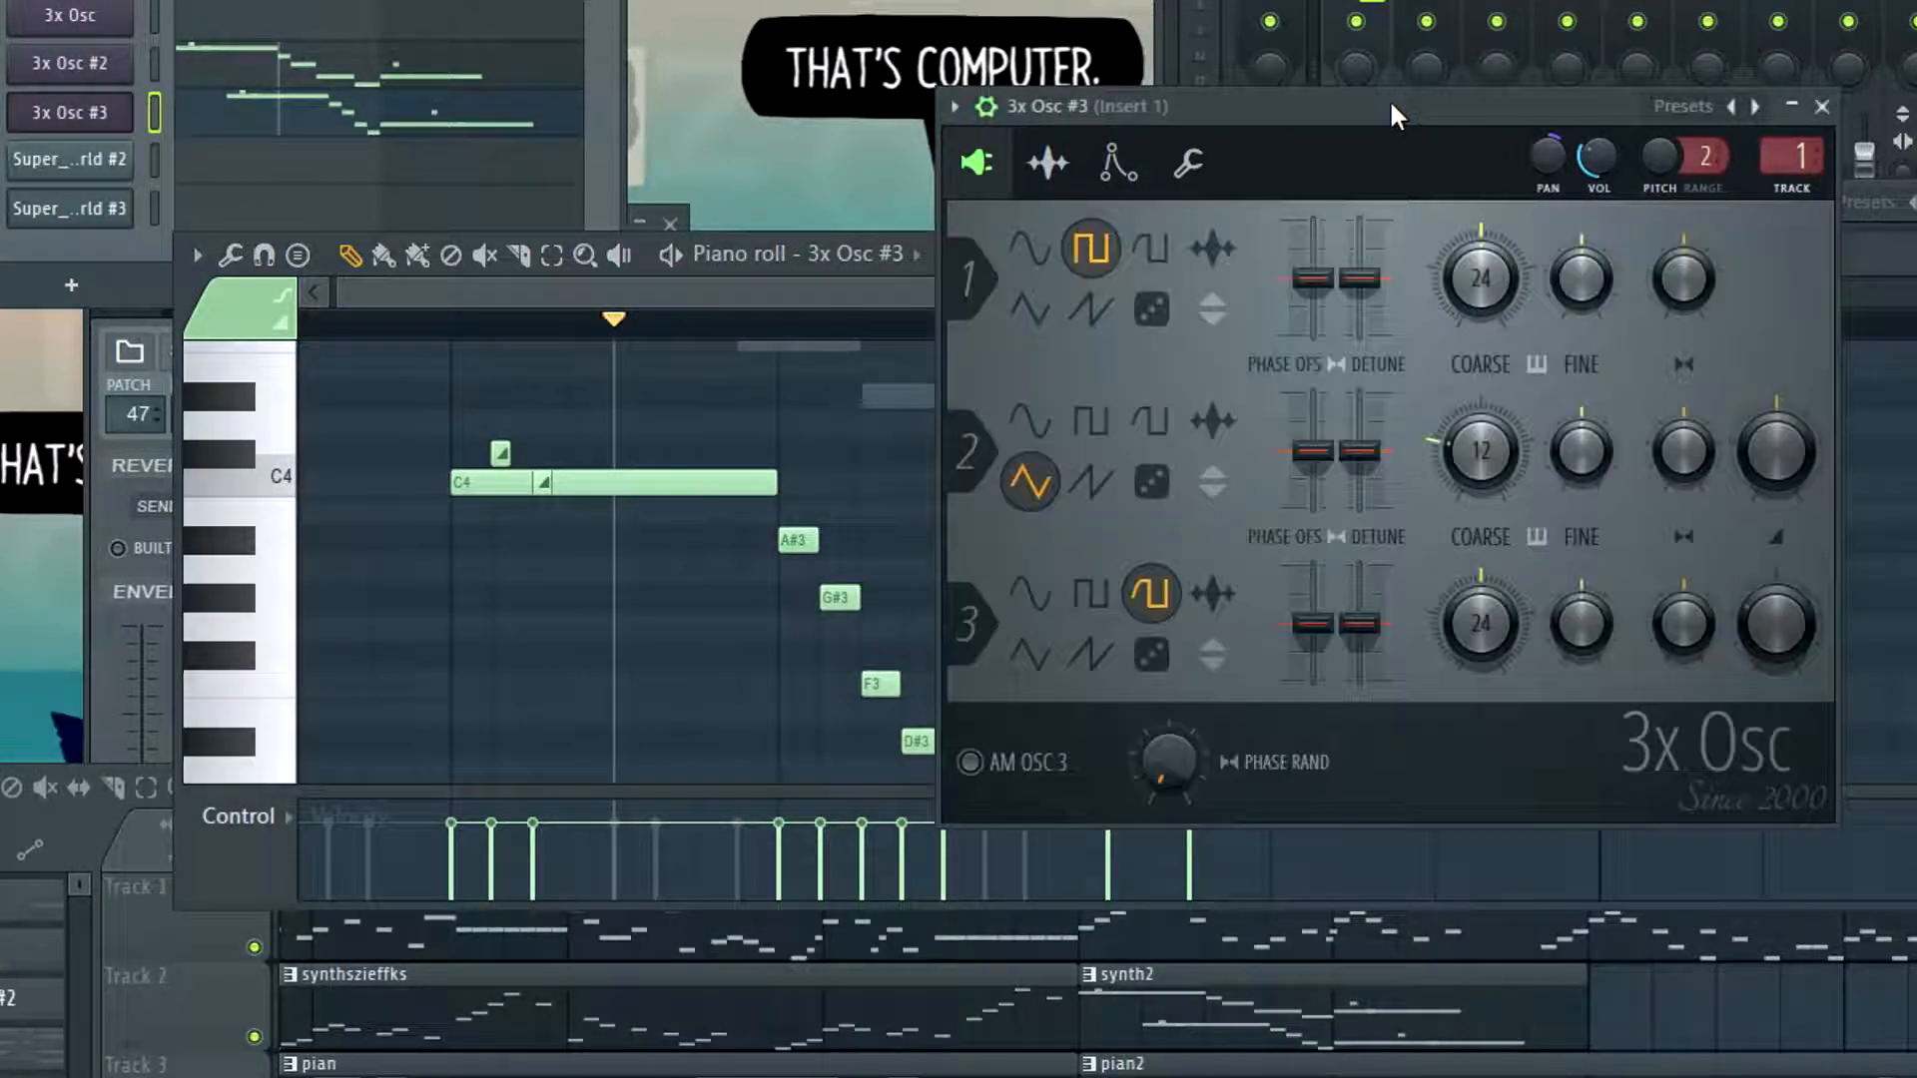
click(627, 286)
scroll(881, 706, down, 2)
scroll(886, 715, up, 3)
scroll(874, 696, down, 1)
scroll(599, 399, up, 2)
click(588, 321)
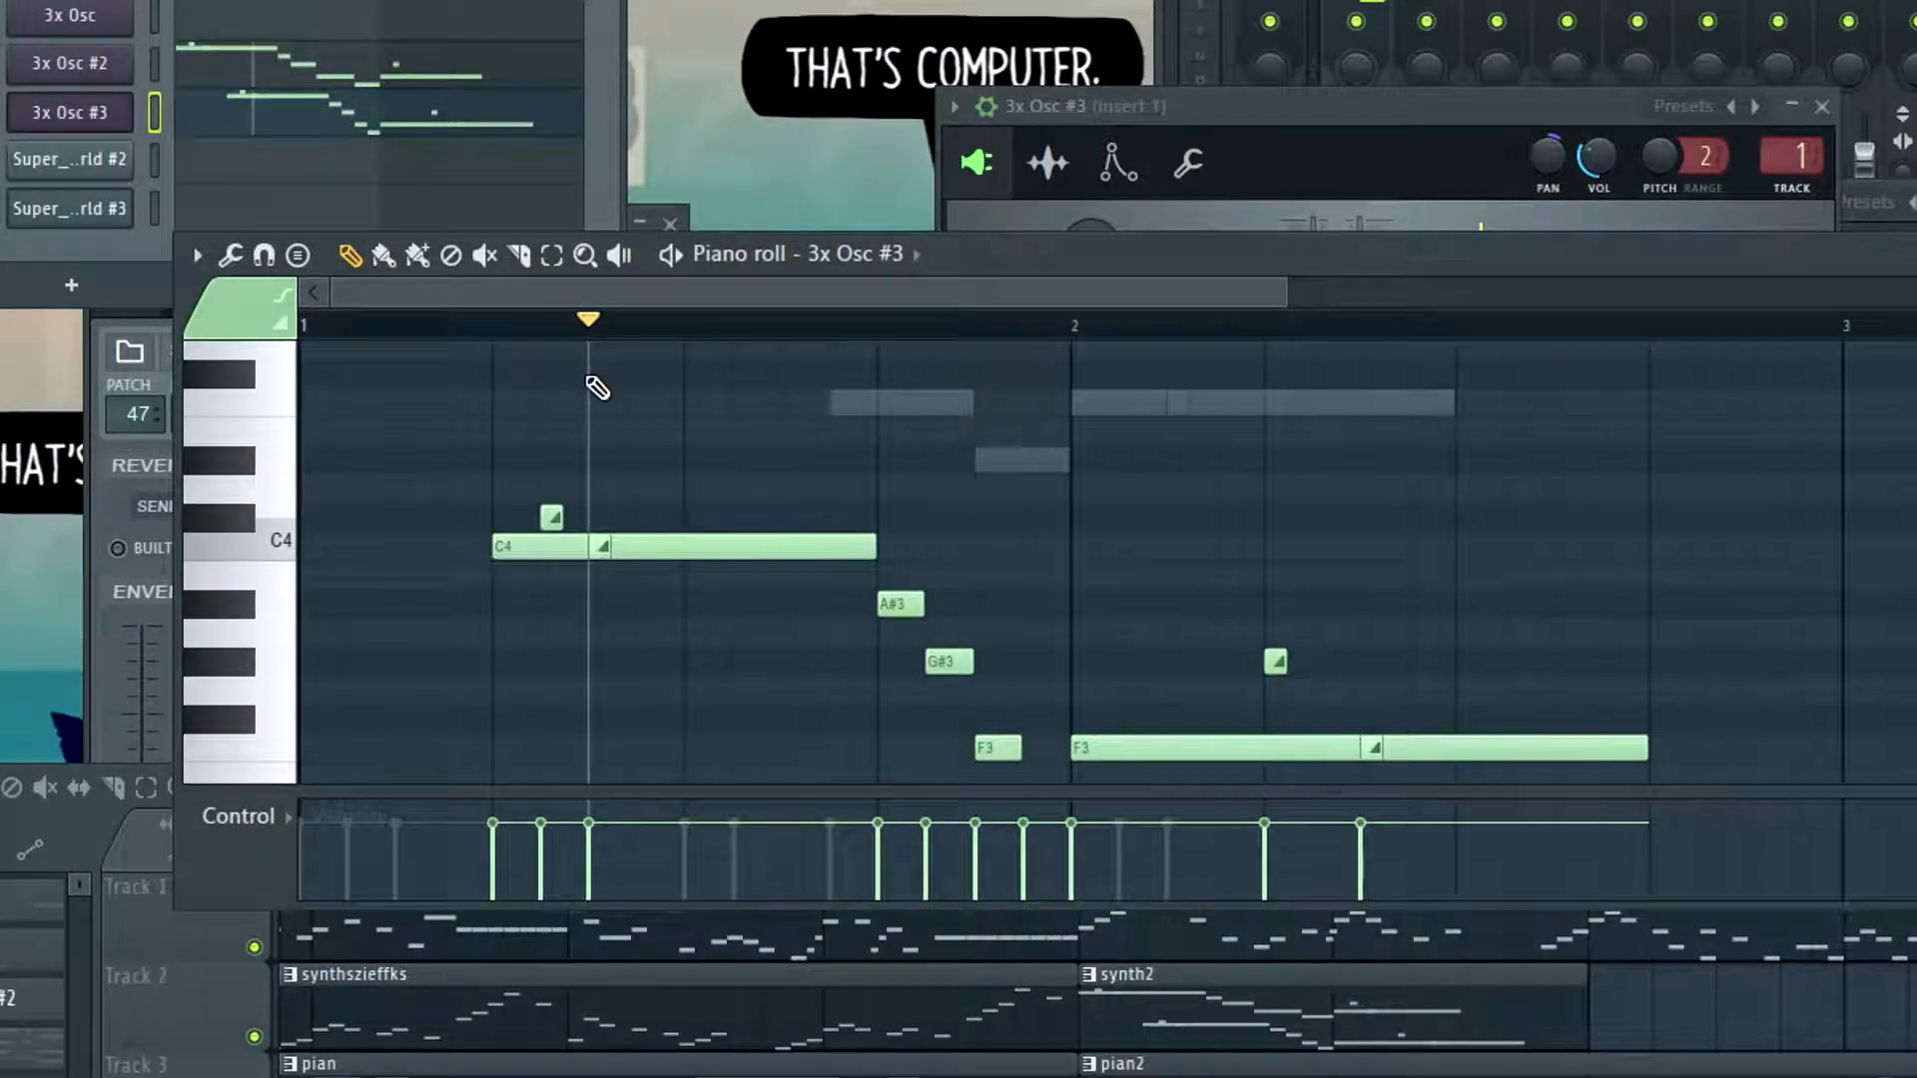
click(1058, 108)
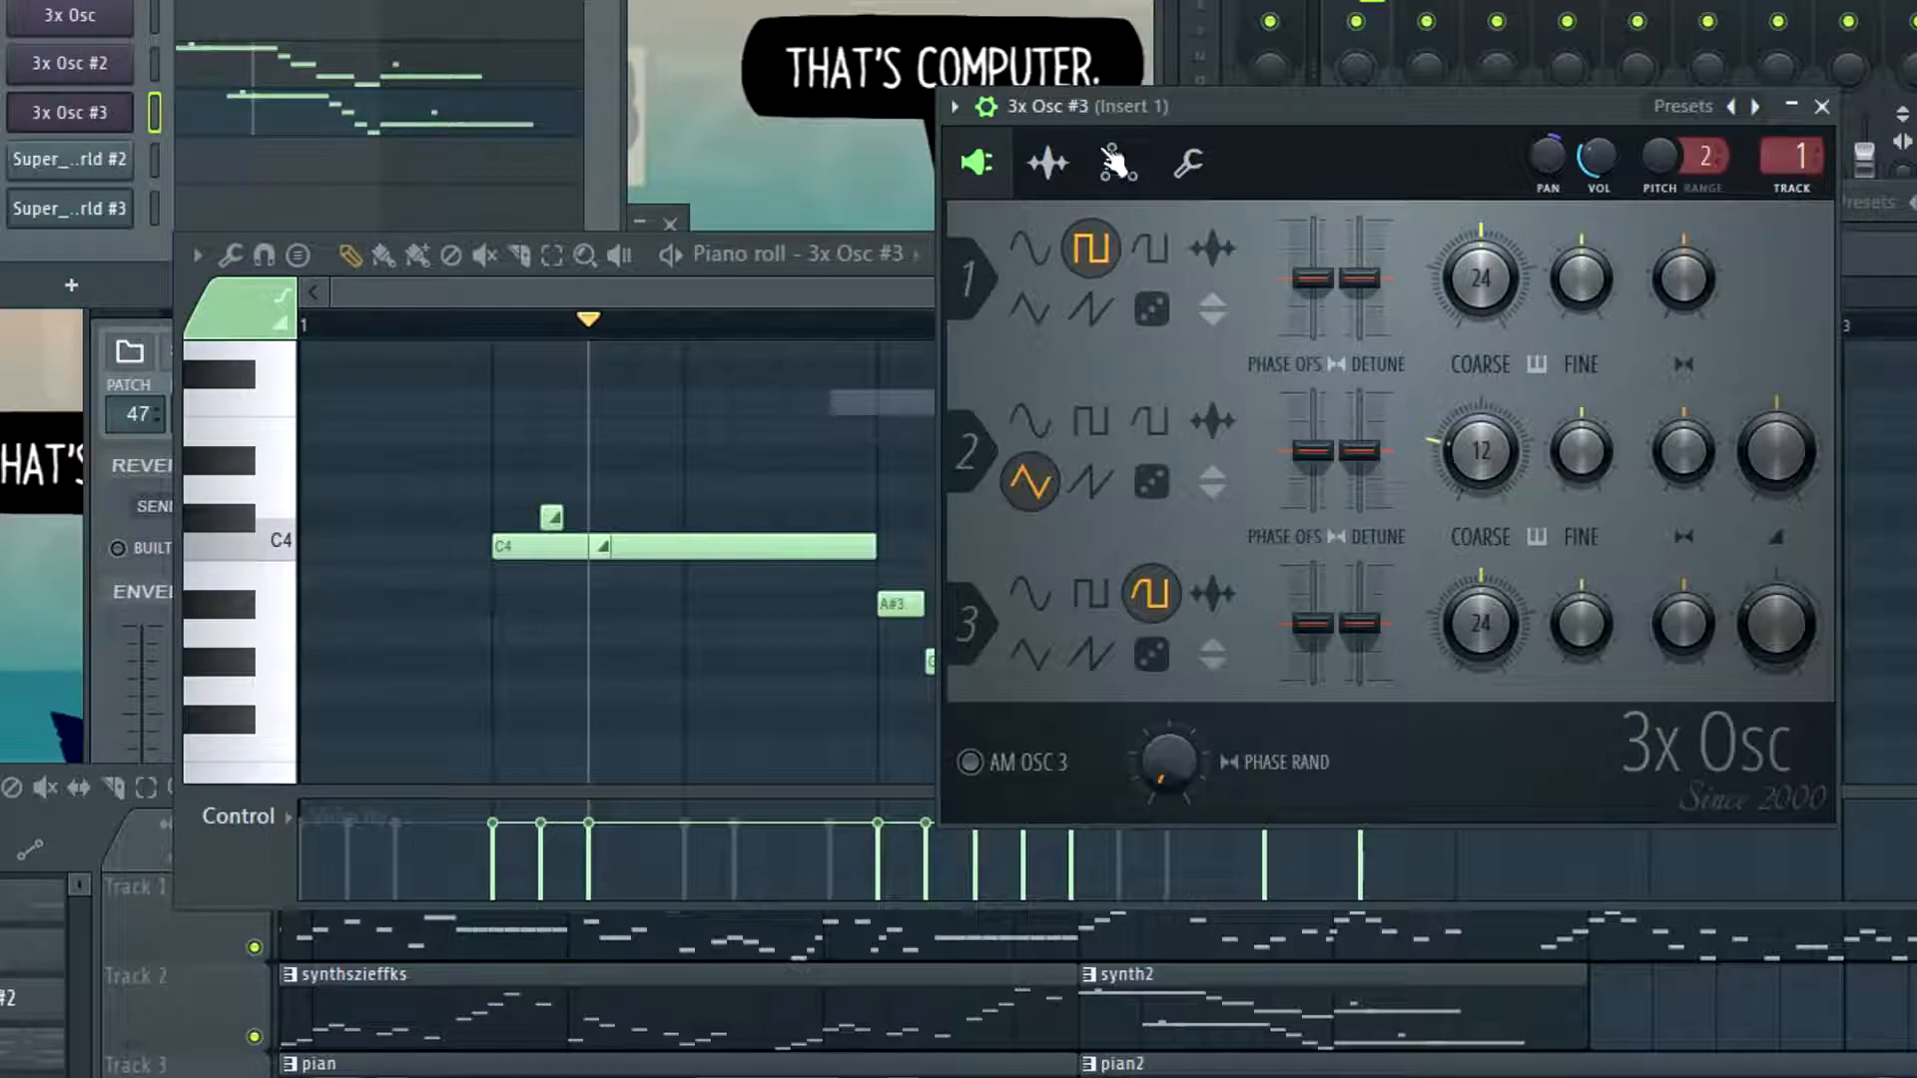
Try a triangle wave on oscillator 3 of 3x Osc #2, play the pattern, and restore the rounded saw wave
click(86, 62)
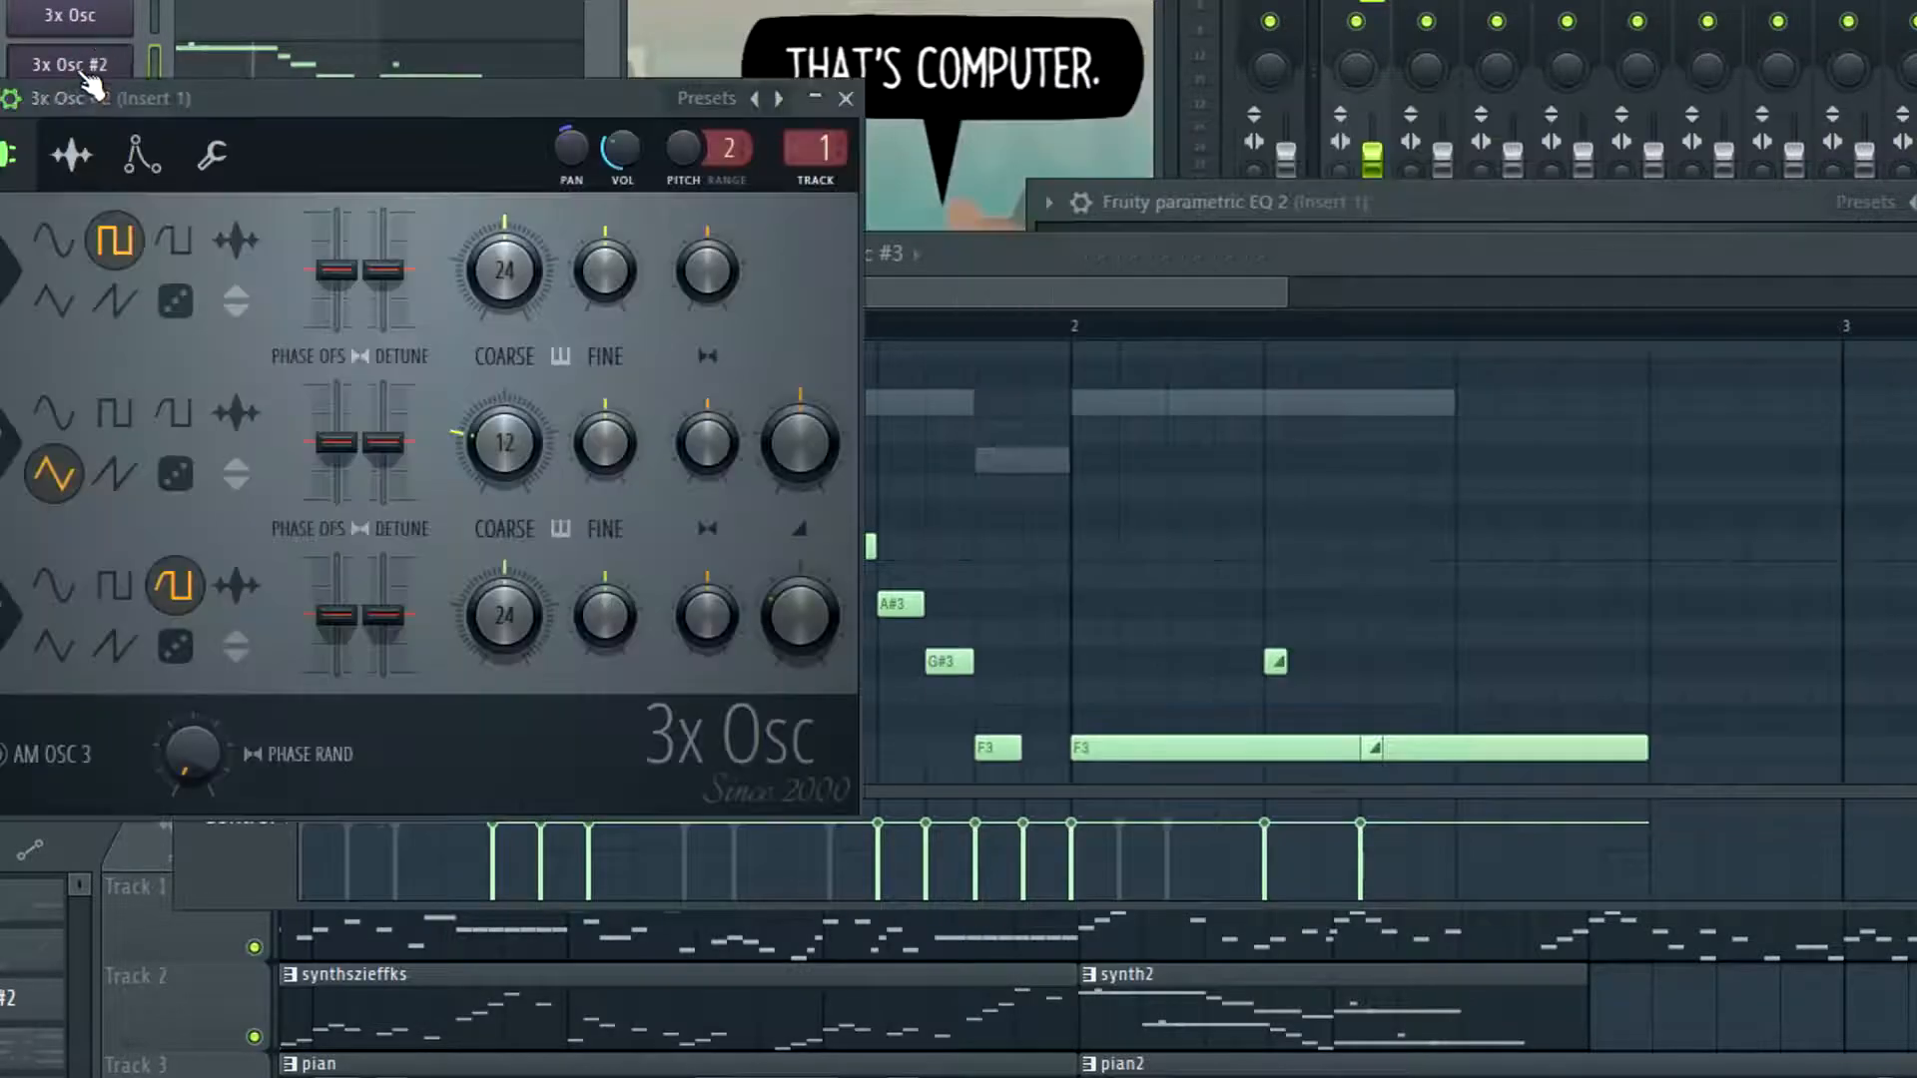
drag(297, 108, 337, 124)
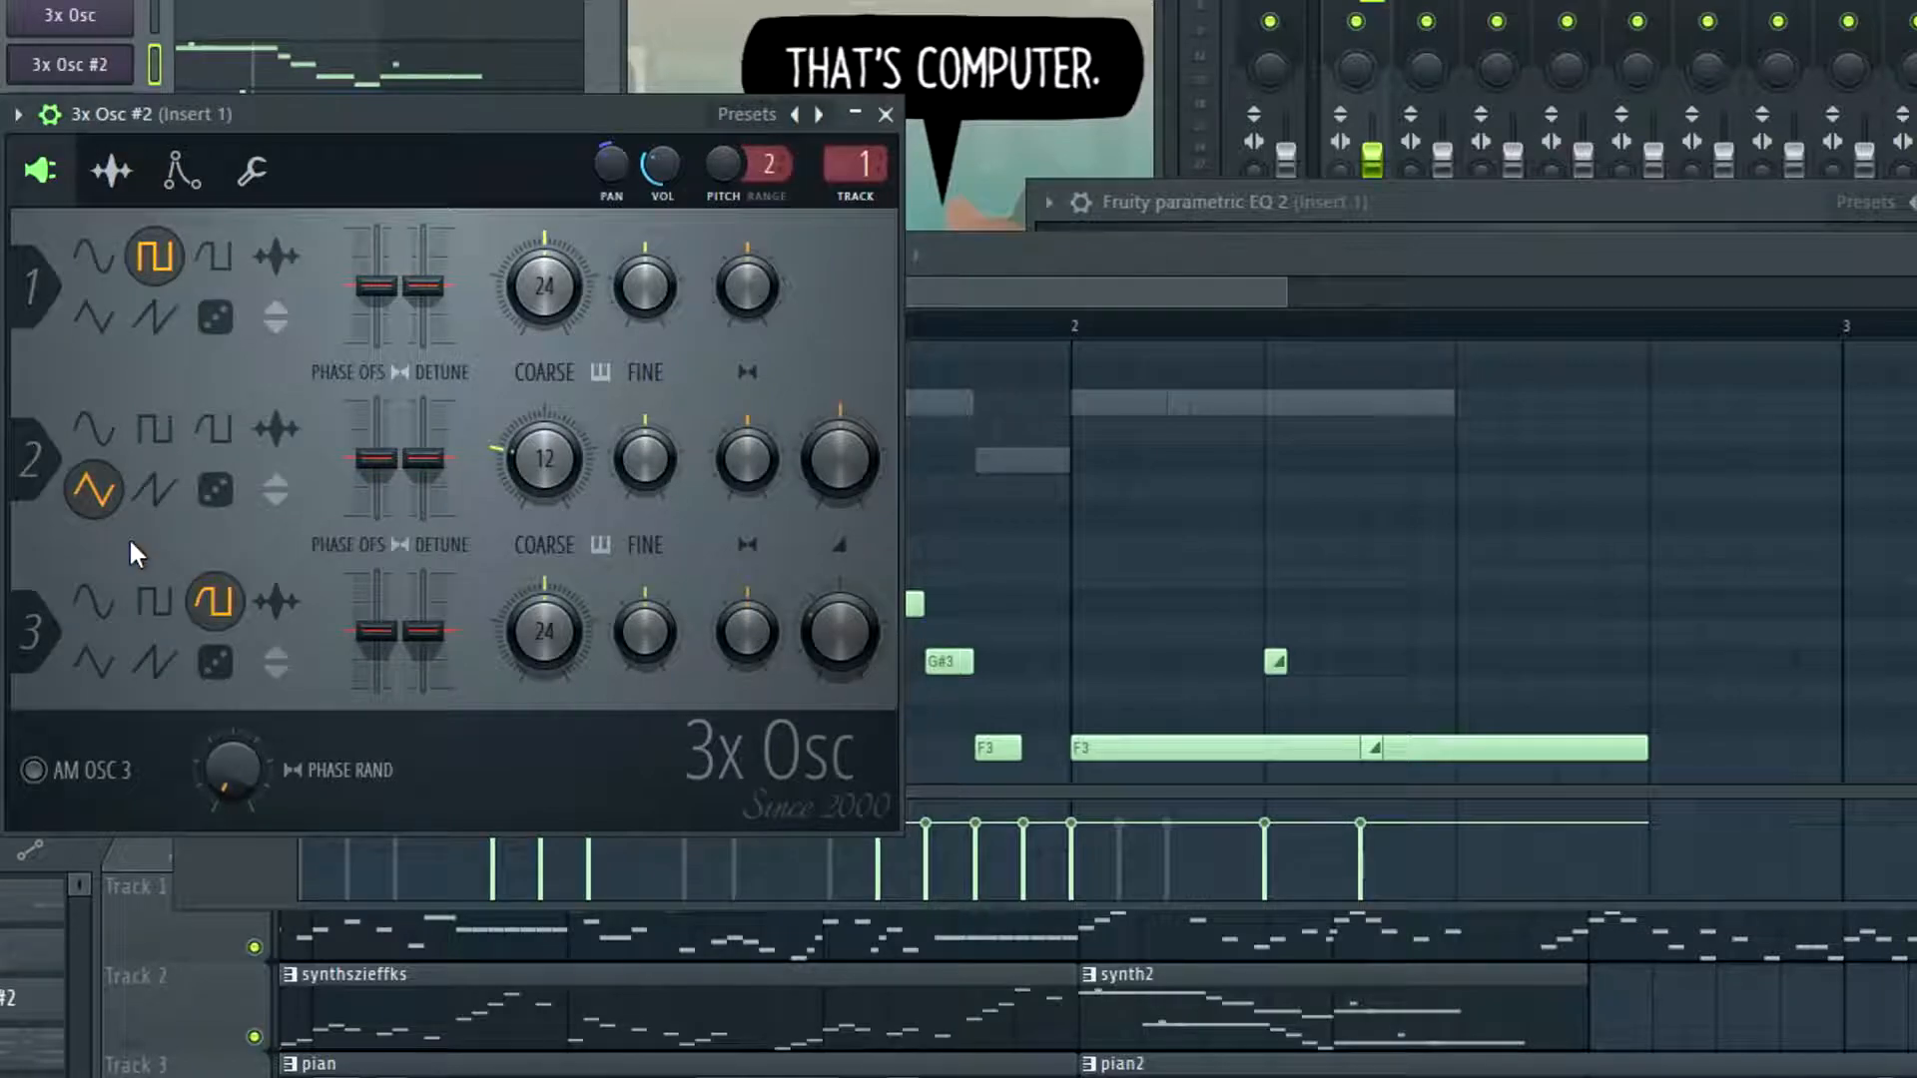
click(94, 667)
key(space)
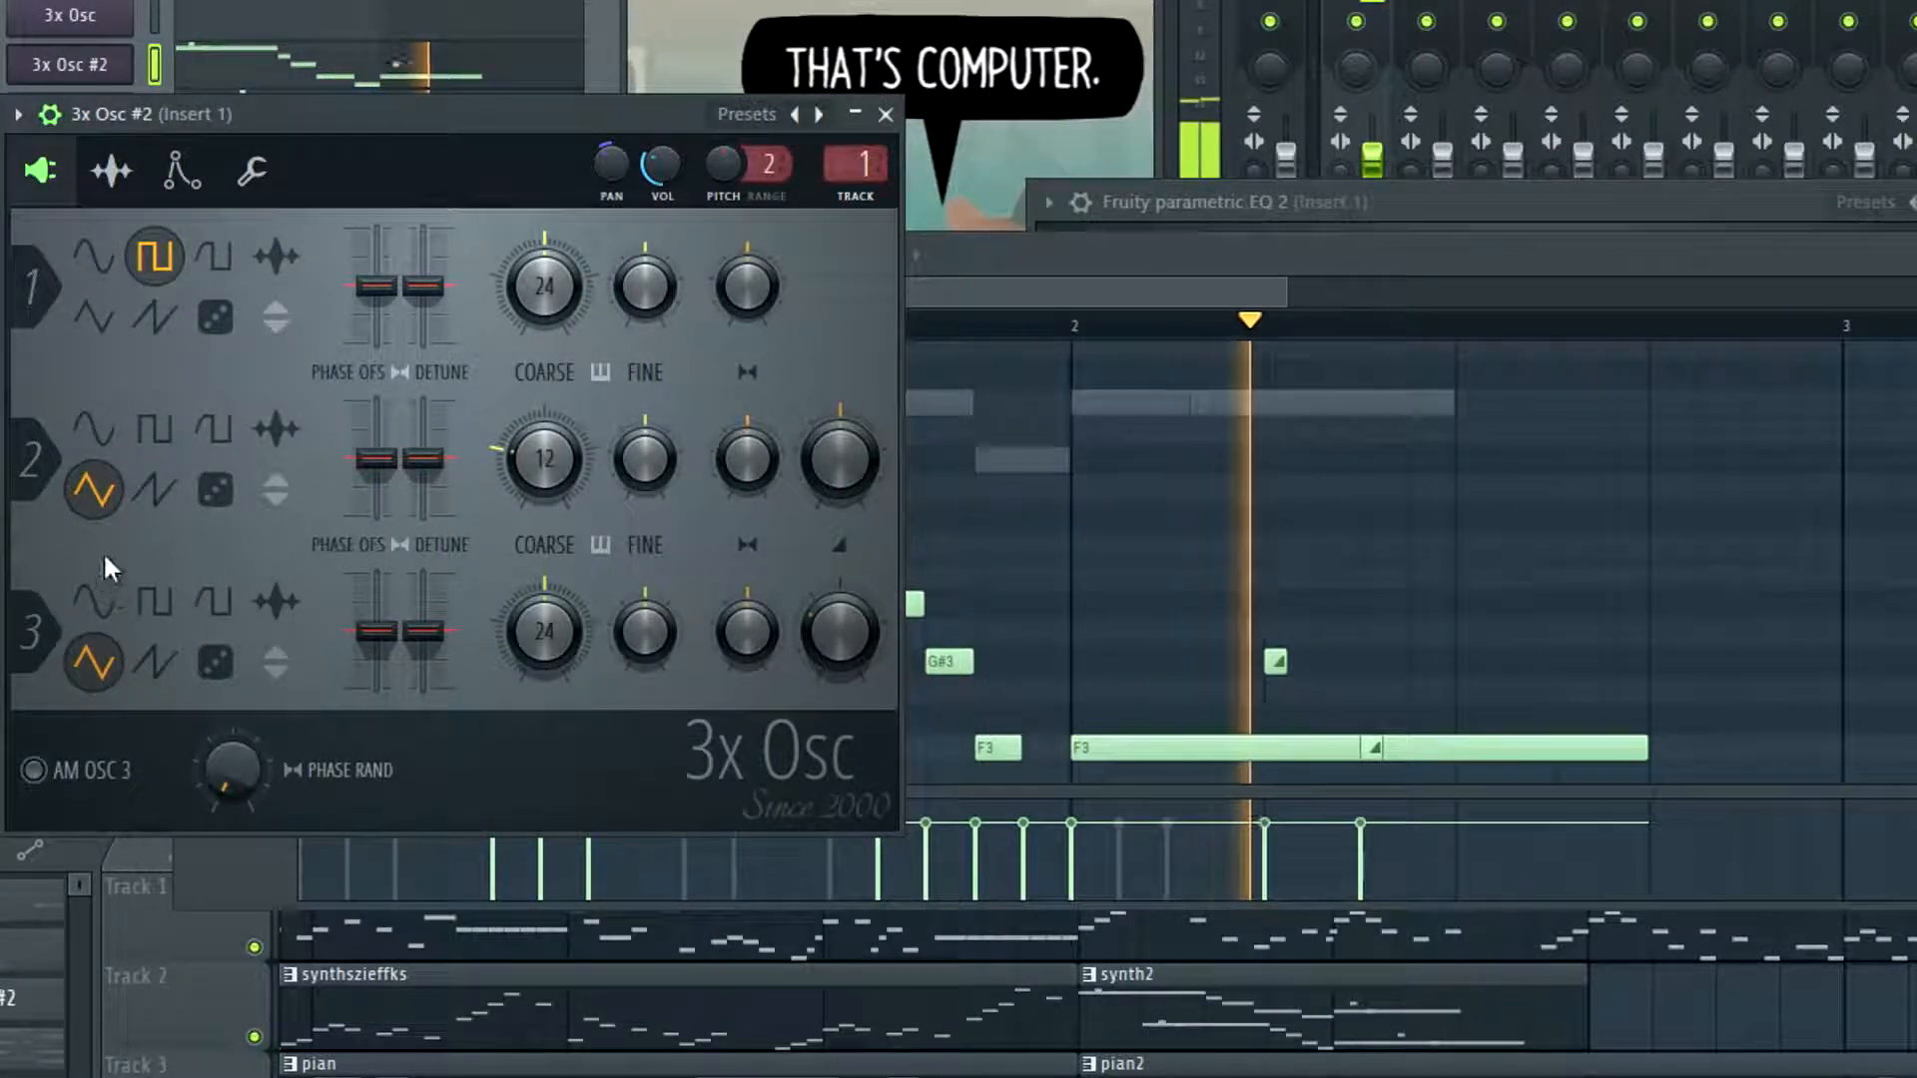
key(space)
click(213, 599)
drag(260, 123, 985, 108)
Move the long F3 note of 3x Osc #3 half a beat past the start of bar 2, comparing it with its original position
click(86, 122)
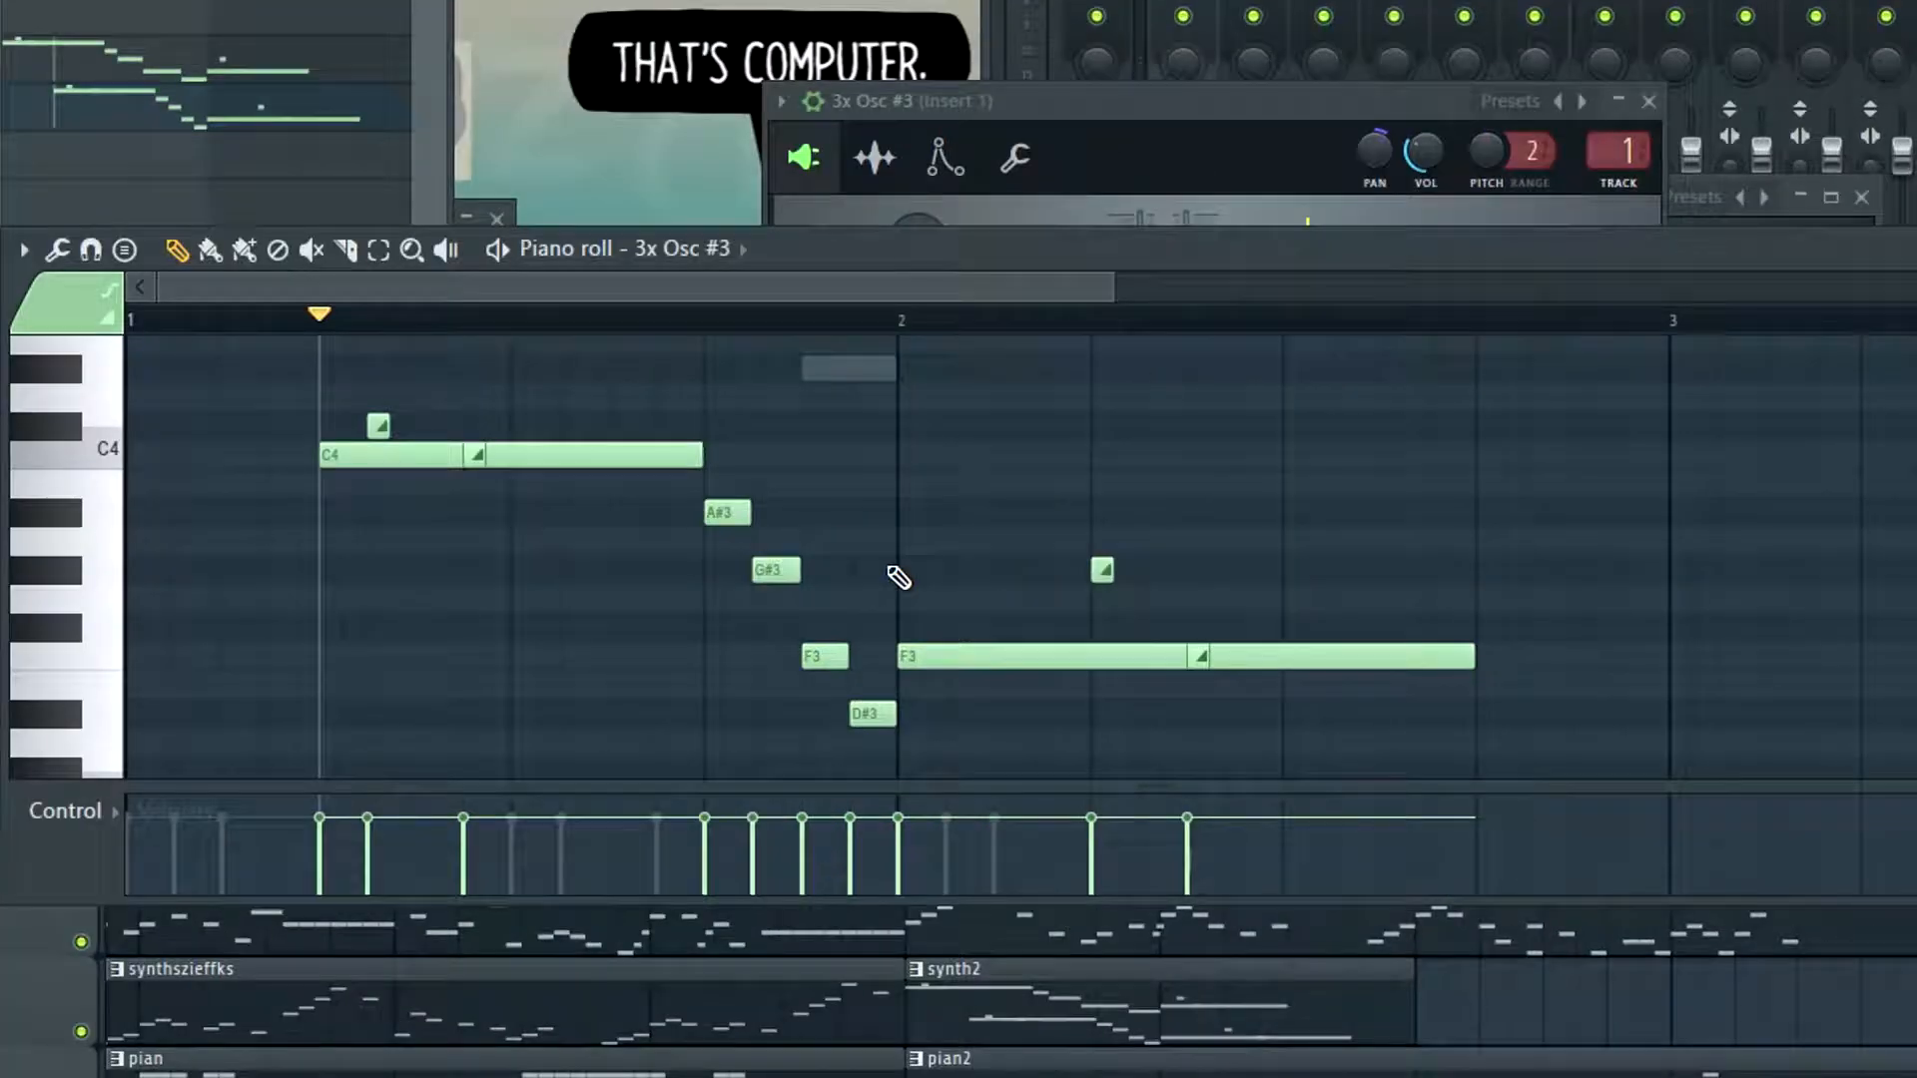
drag(948, 664, 1039, 664)
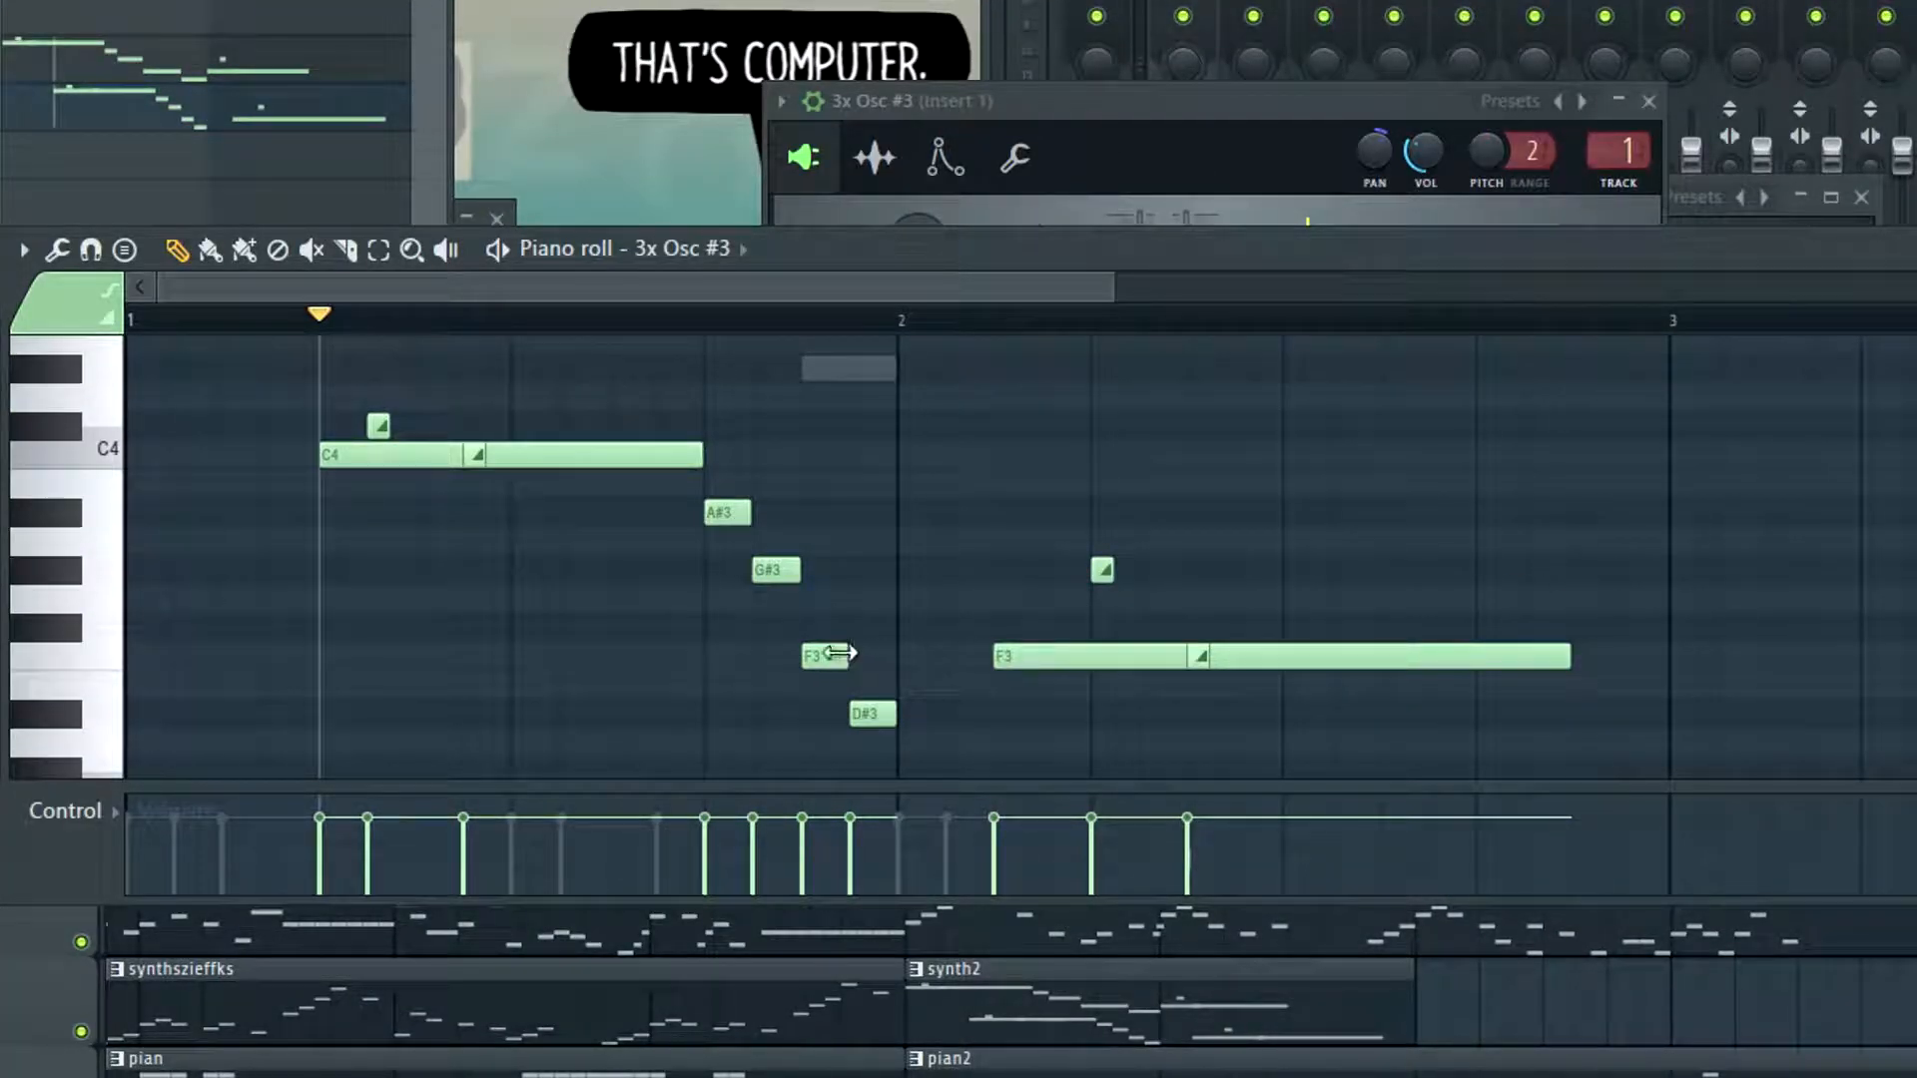
scroll(958, 619, down, 3)
drag(1001, 563, 905, 562)
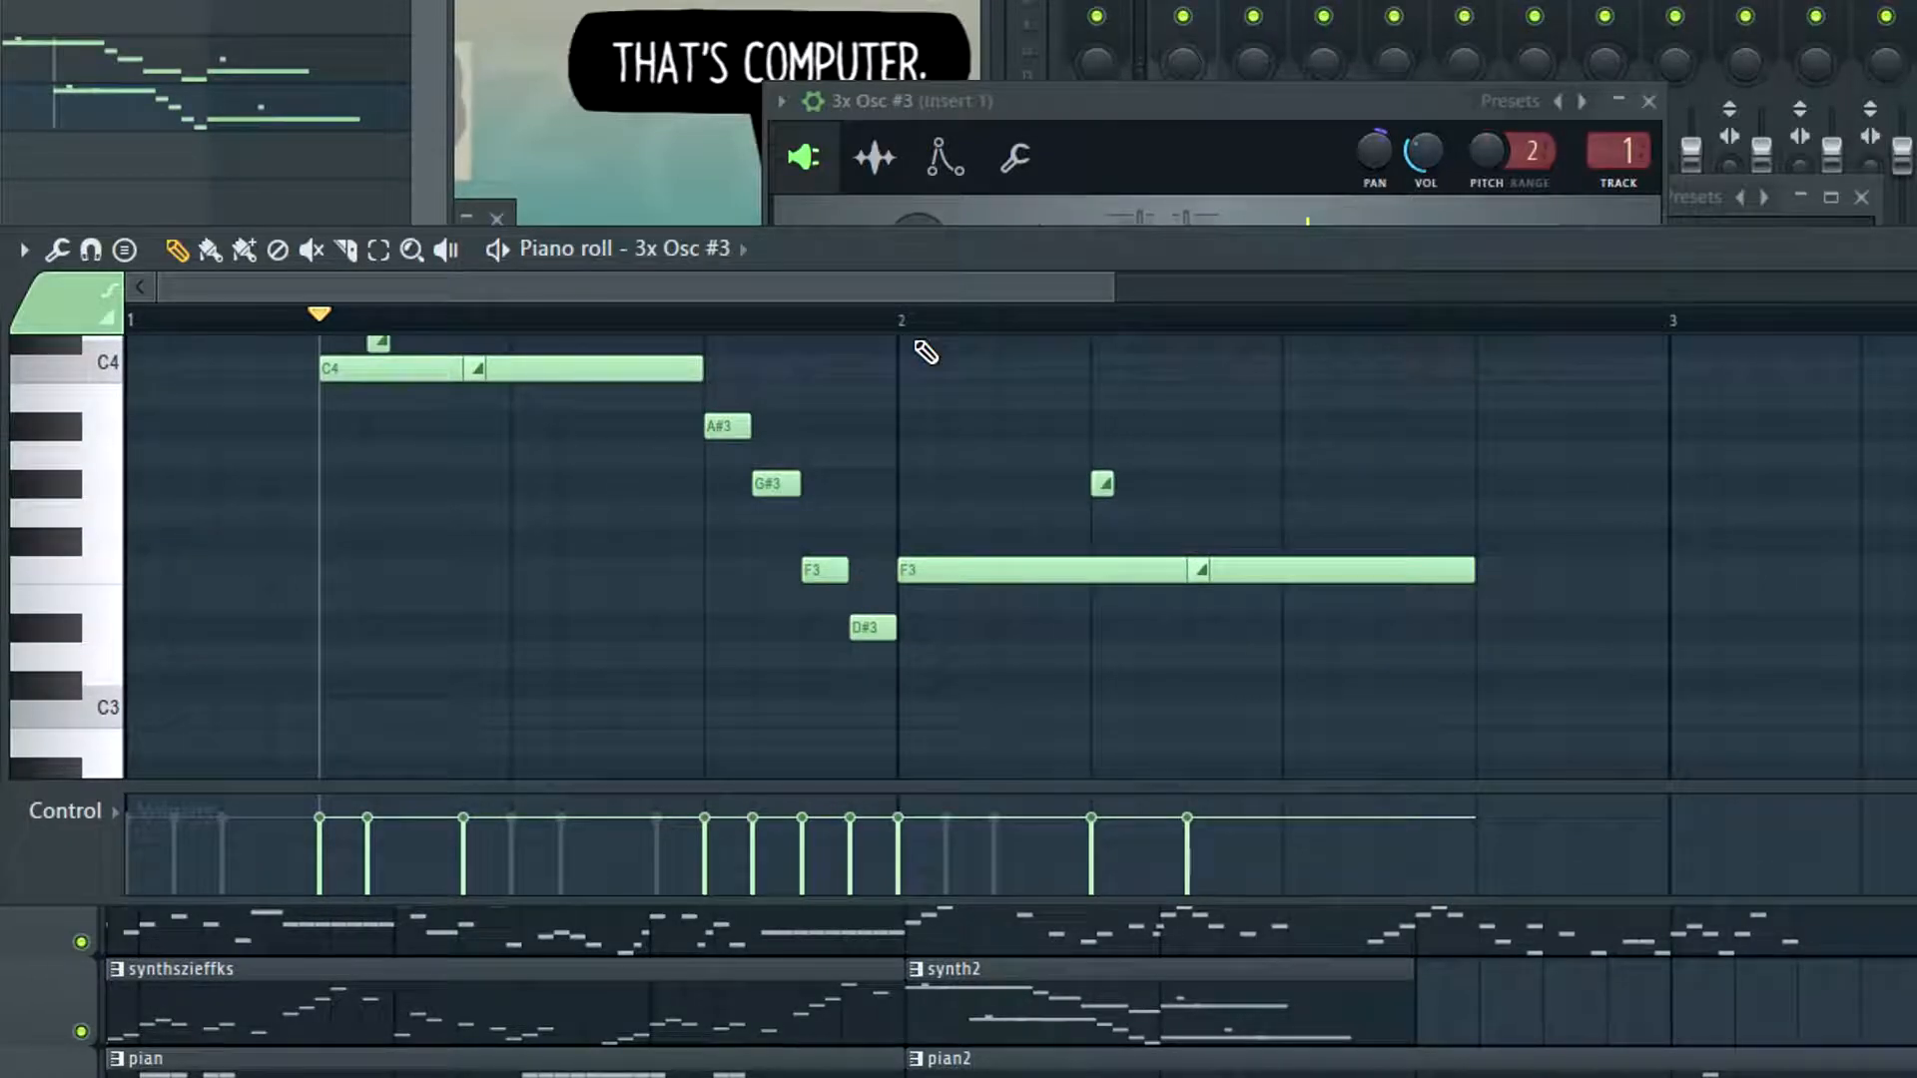
click(905, 322)
key(ctrl+z)
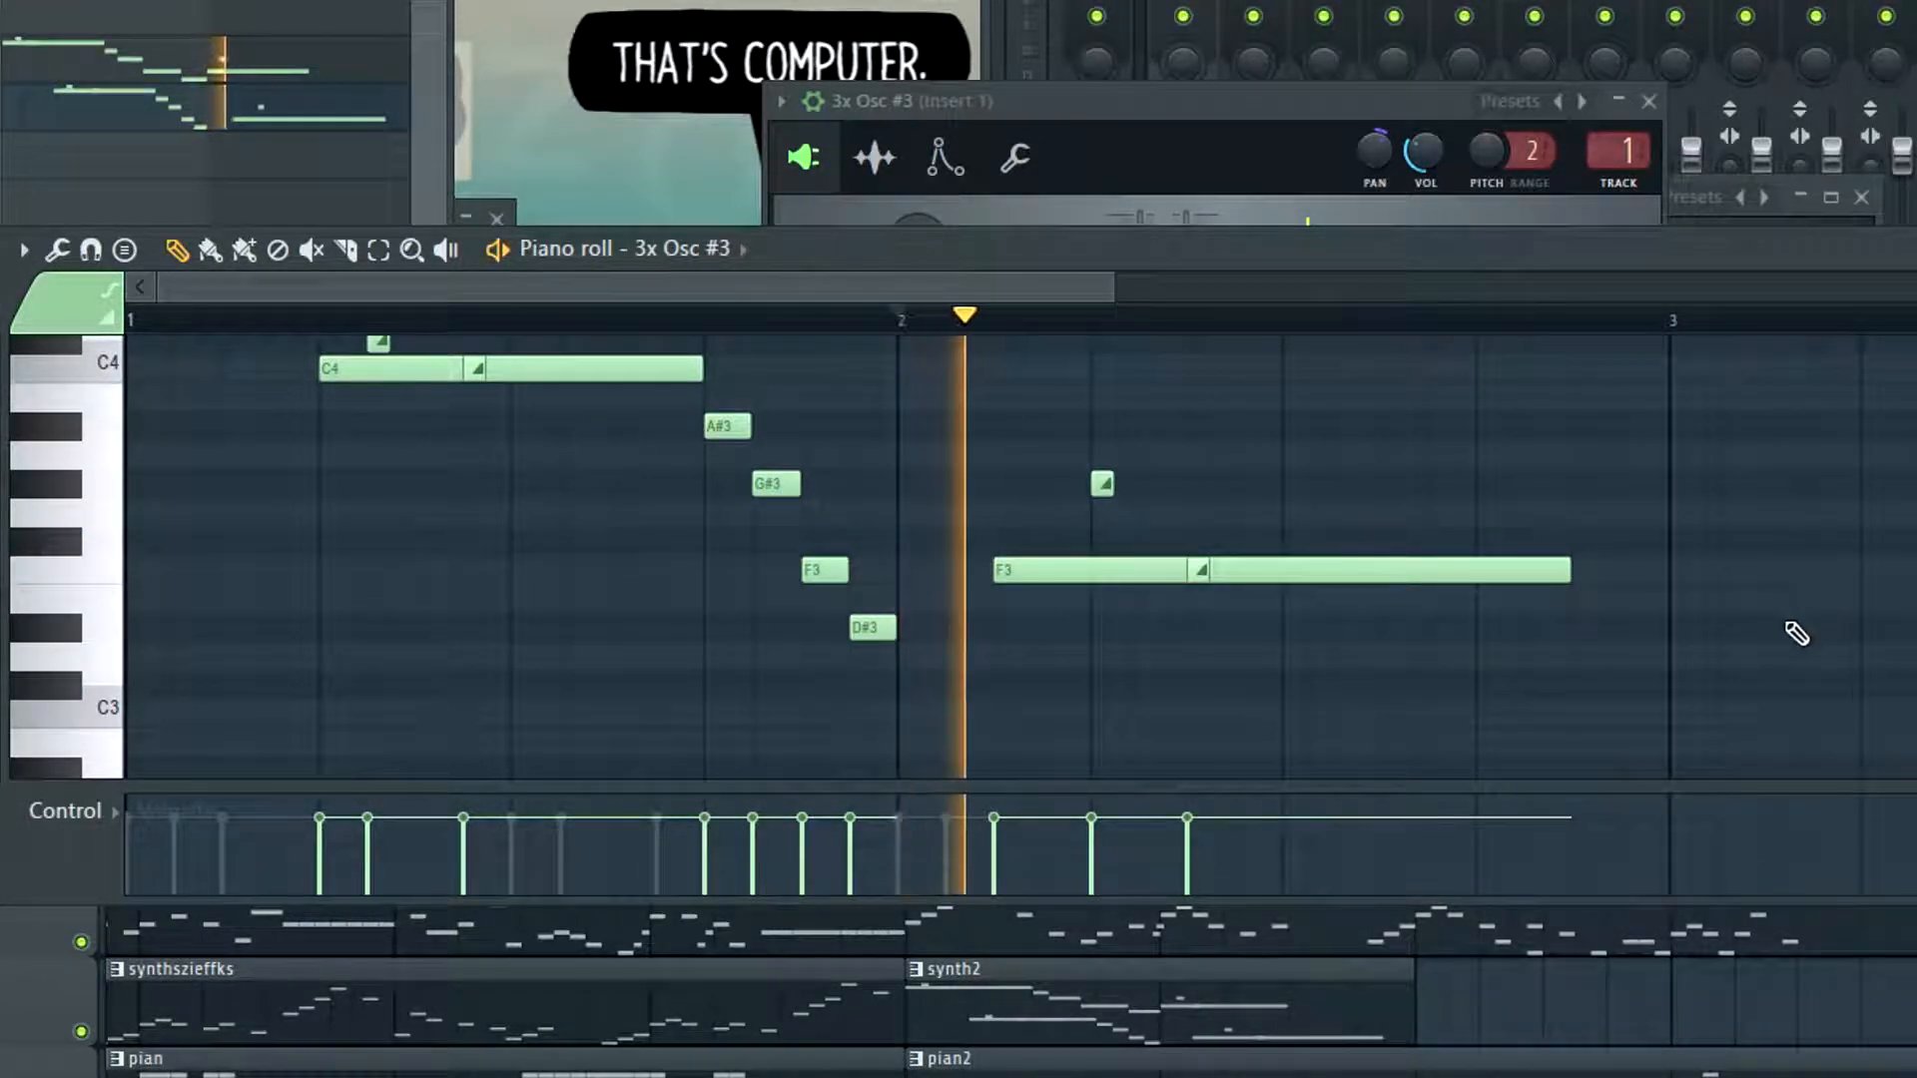
Play the pattern from the second beat of bar 1 to hear the moved F3 note in context
click(326, 322)
scroll(1069, 449, up, 4)
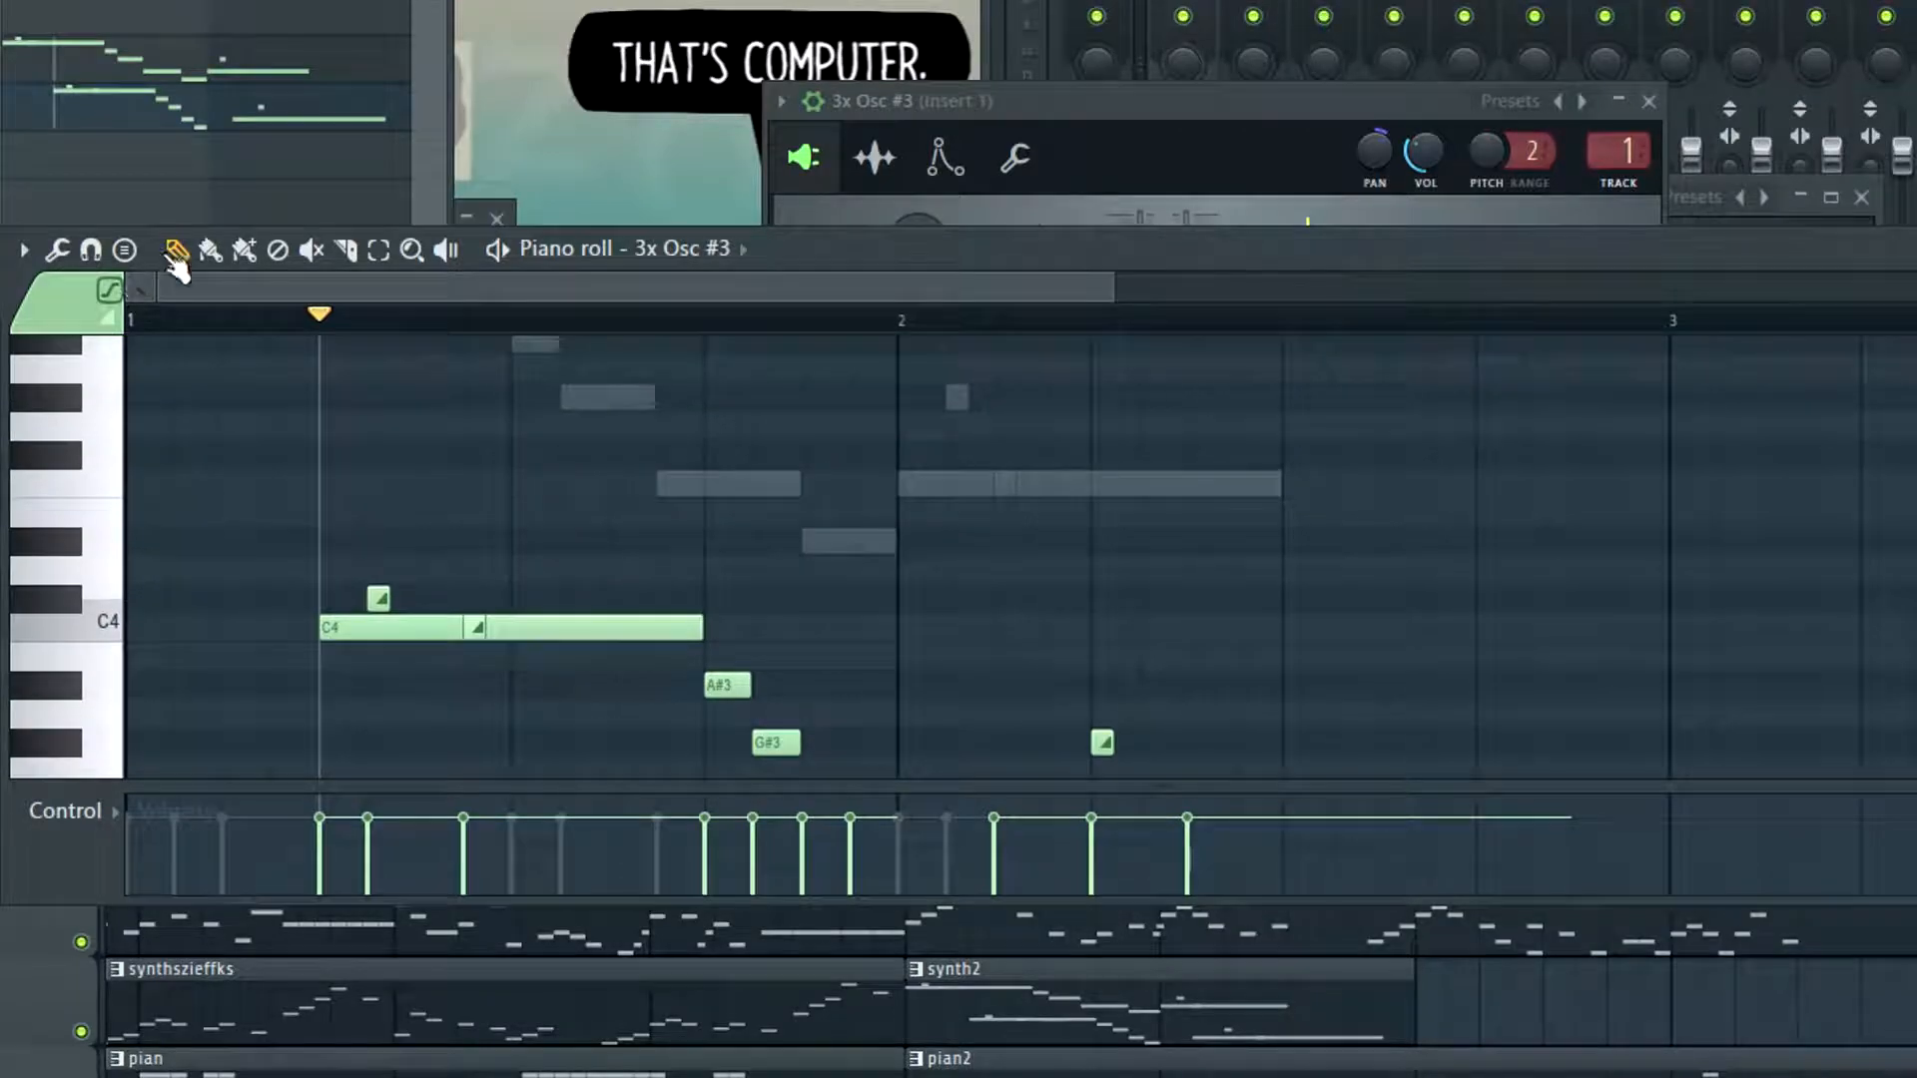
key(space)
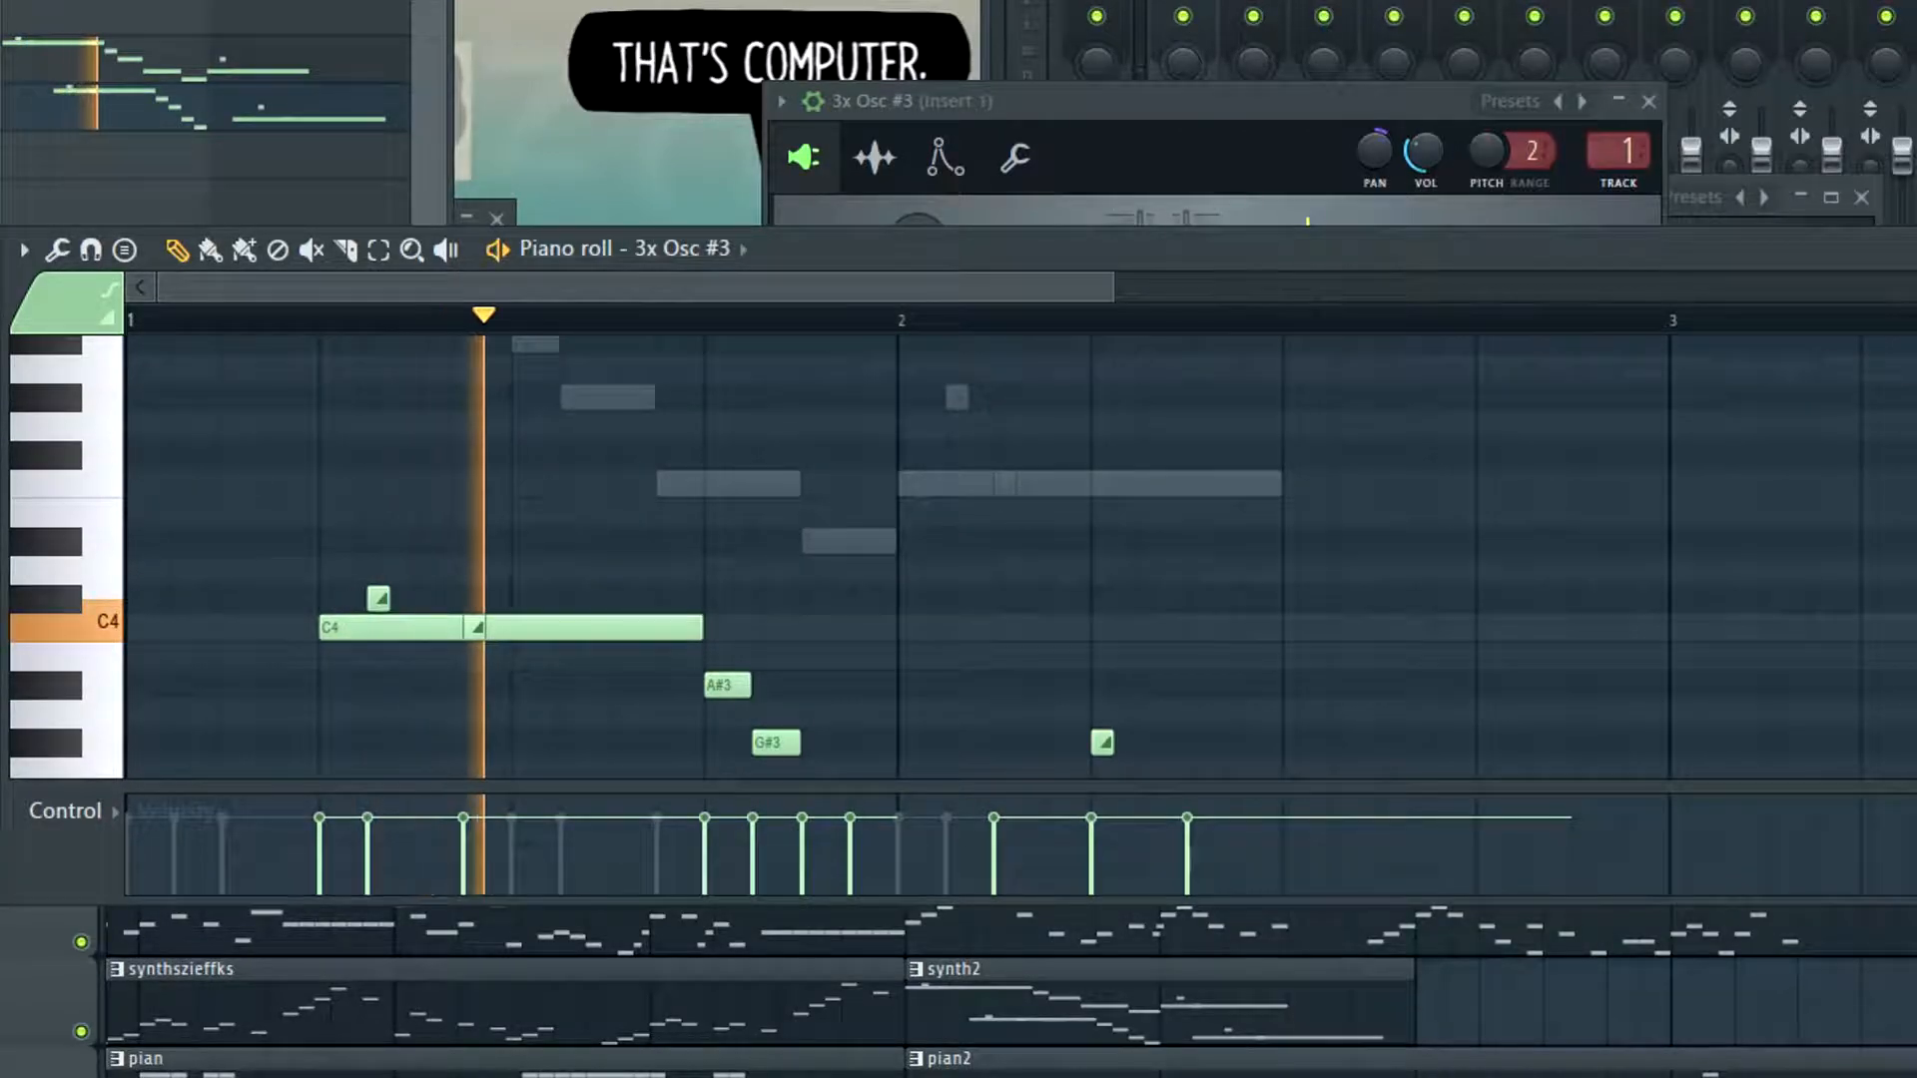
scroll(1722, 556, down, 3)
scroll(1019, 556, down, 6)
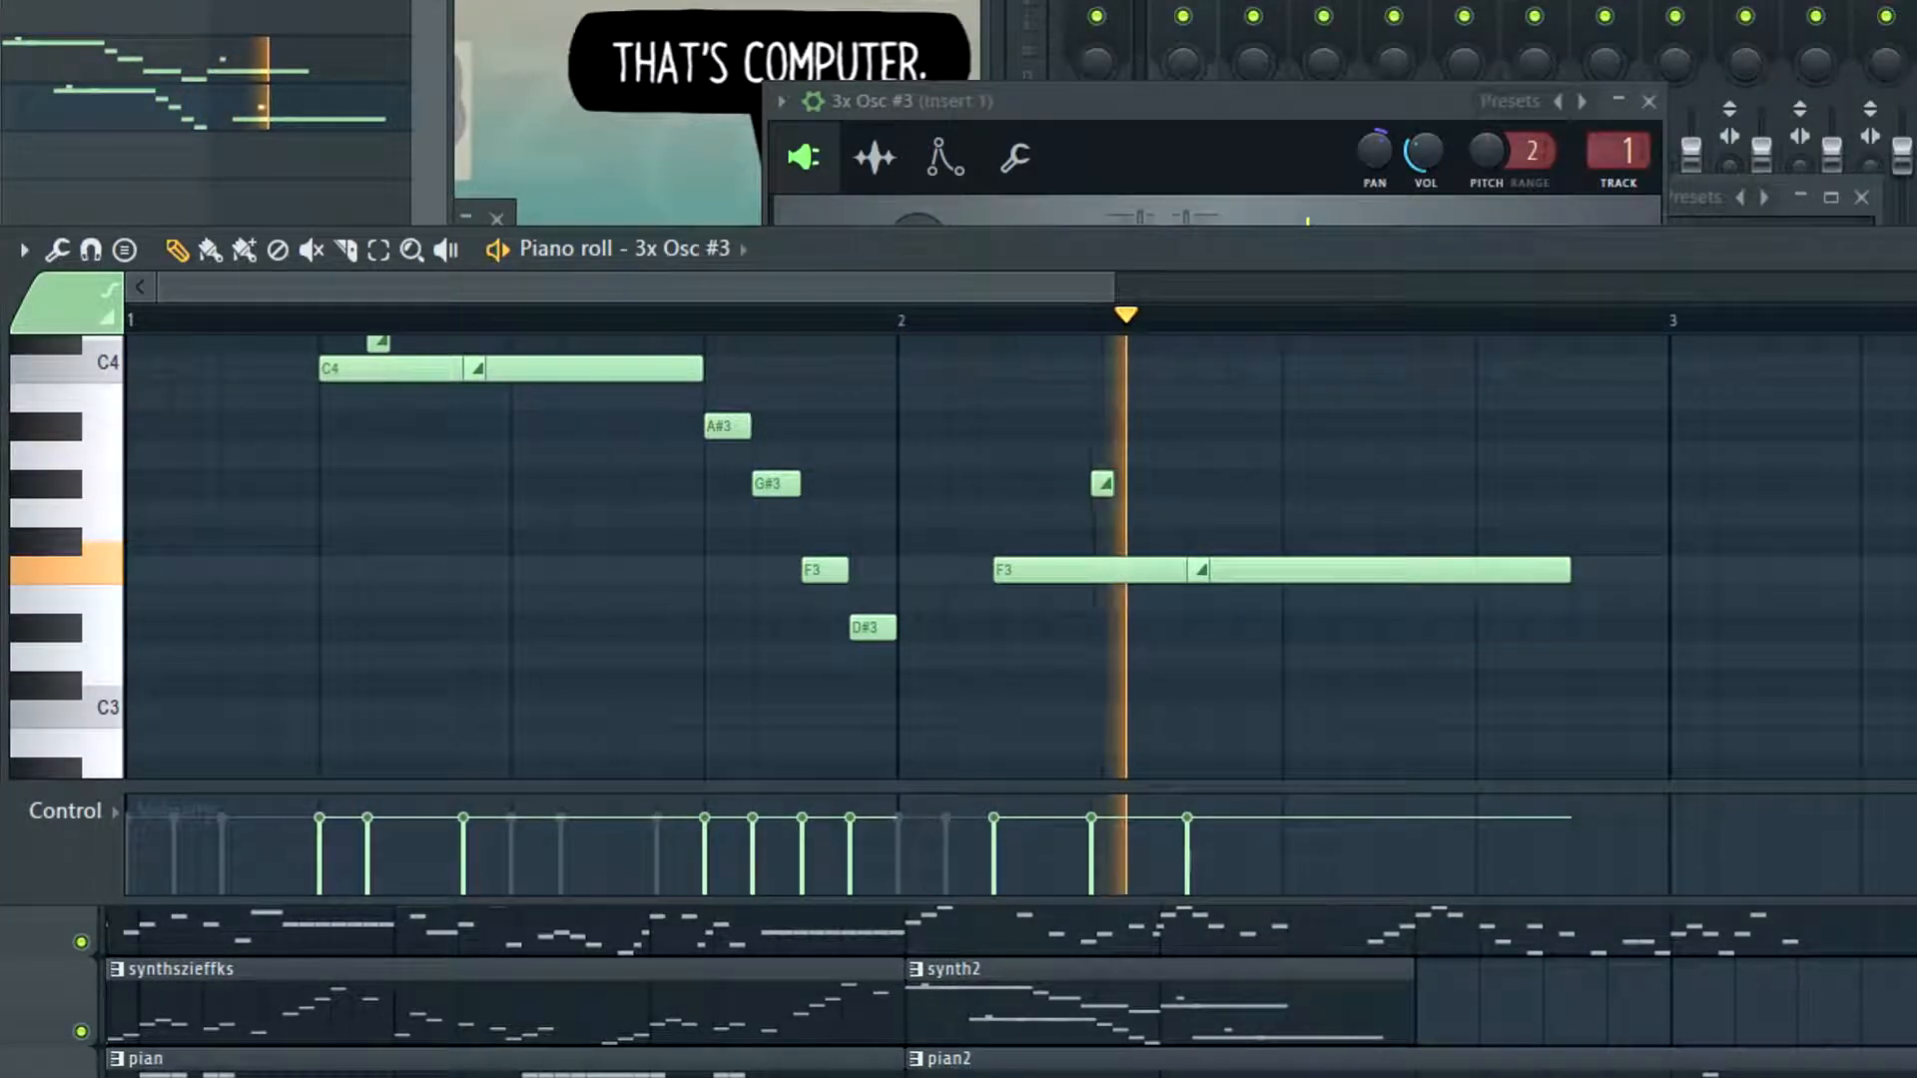
key(space)
scroll(1306, 476, up, 4)
scroll(1238, 476, down, 1)
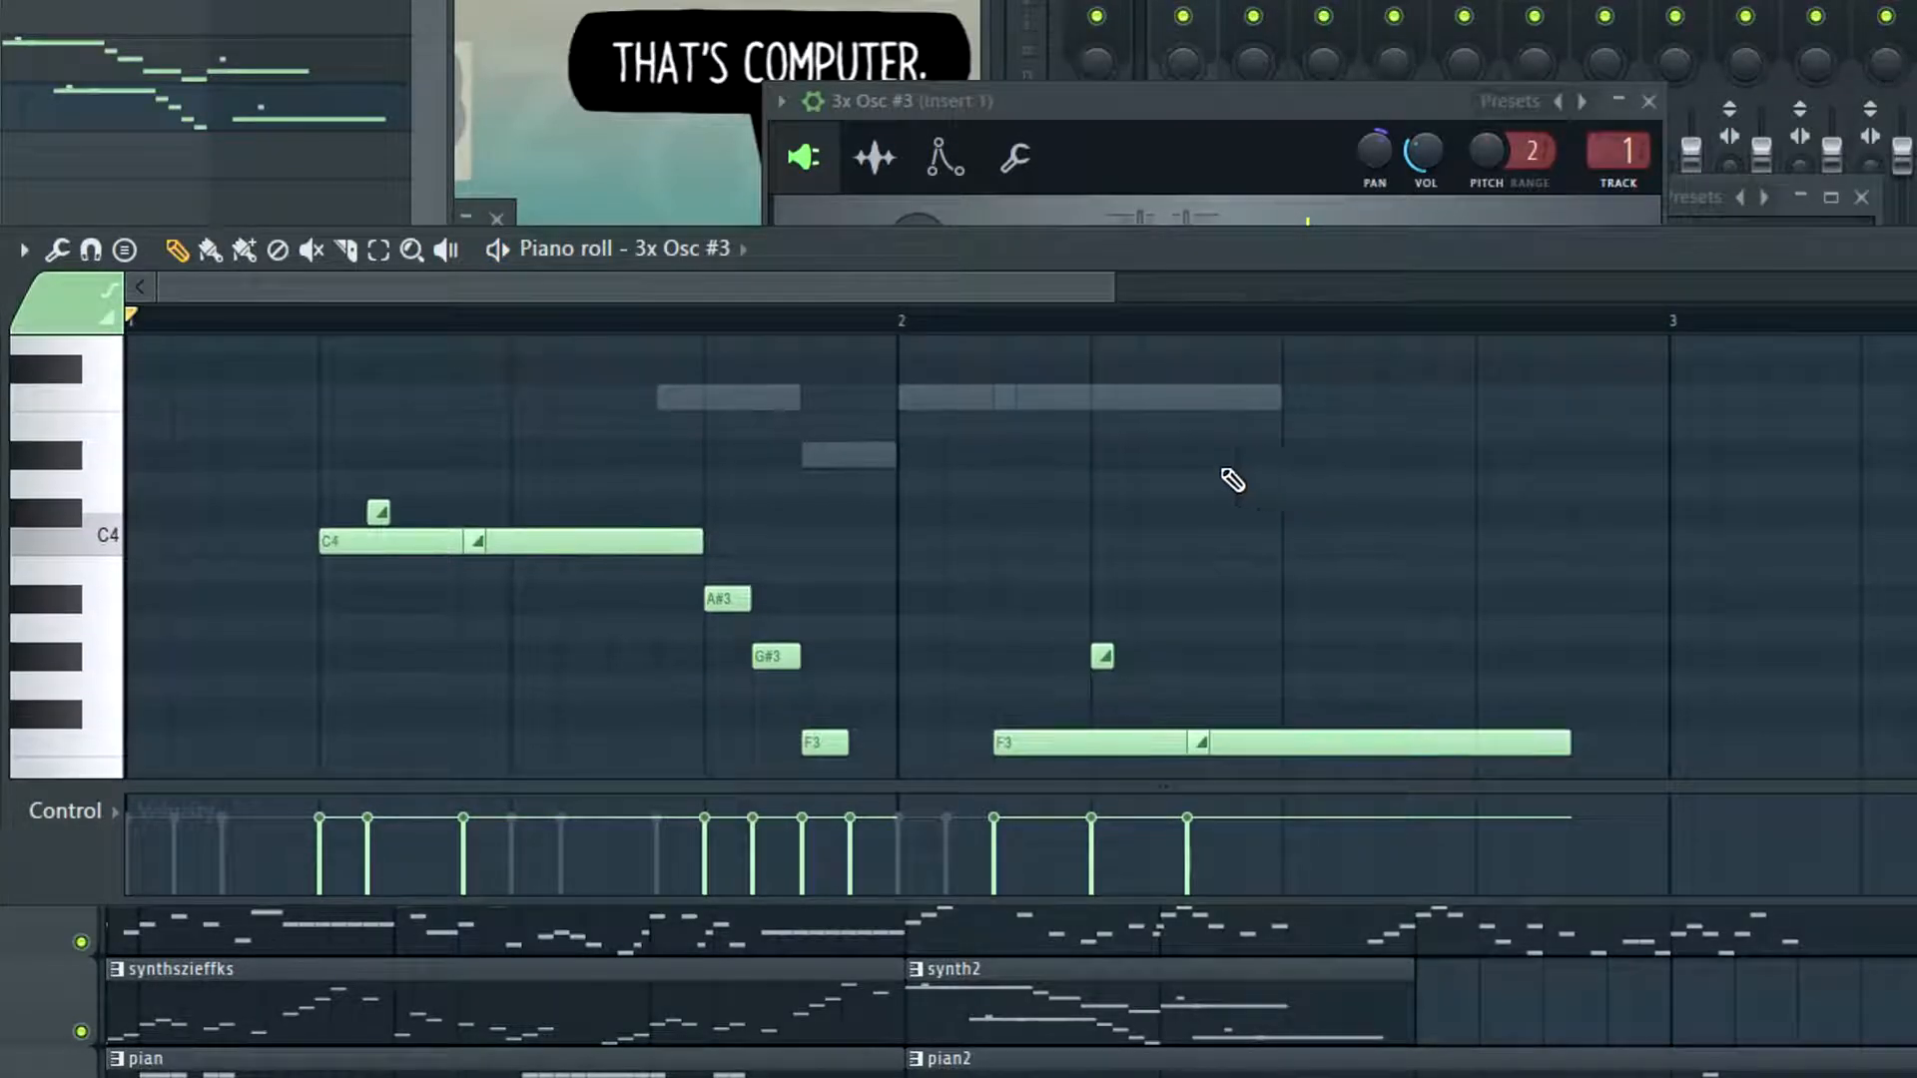
Play the pattern from bar 2, and again from the second beat of bar 1, to compare 3x Osc #2 and #3
click(902, 321)
key(space)
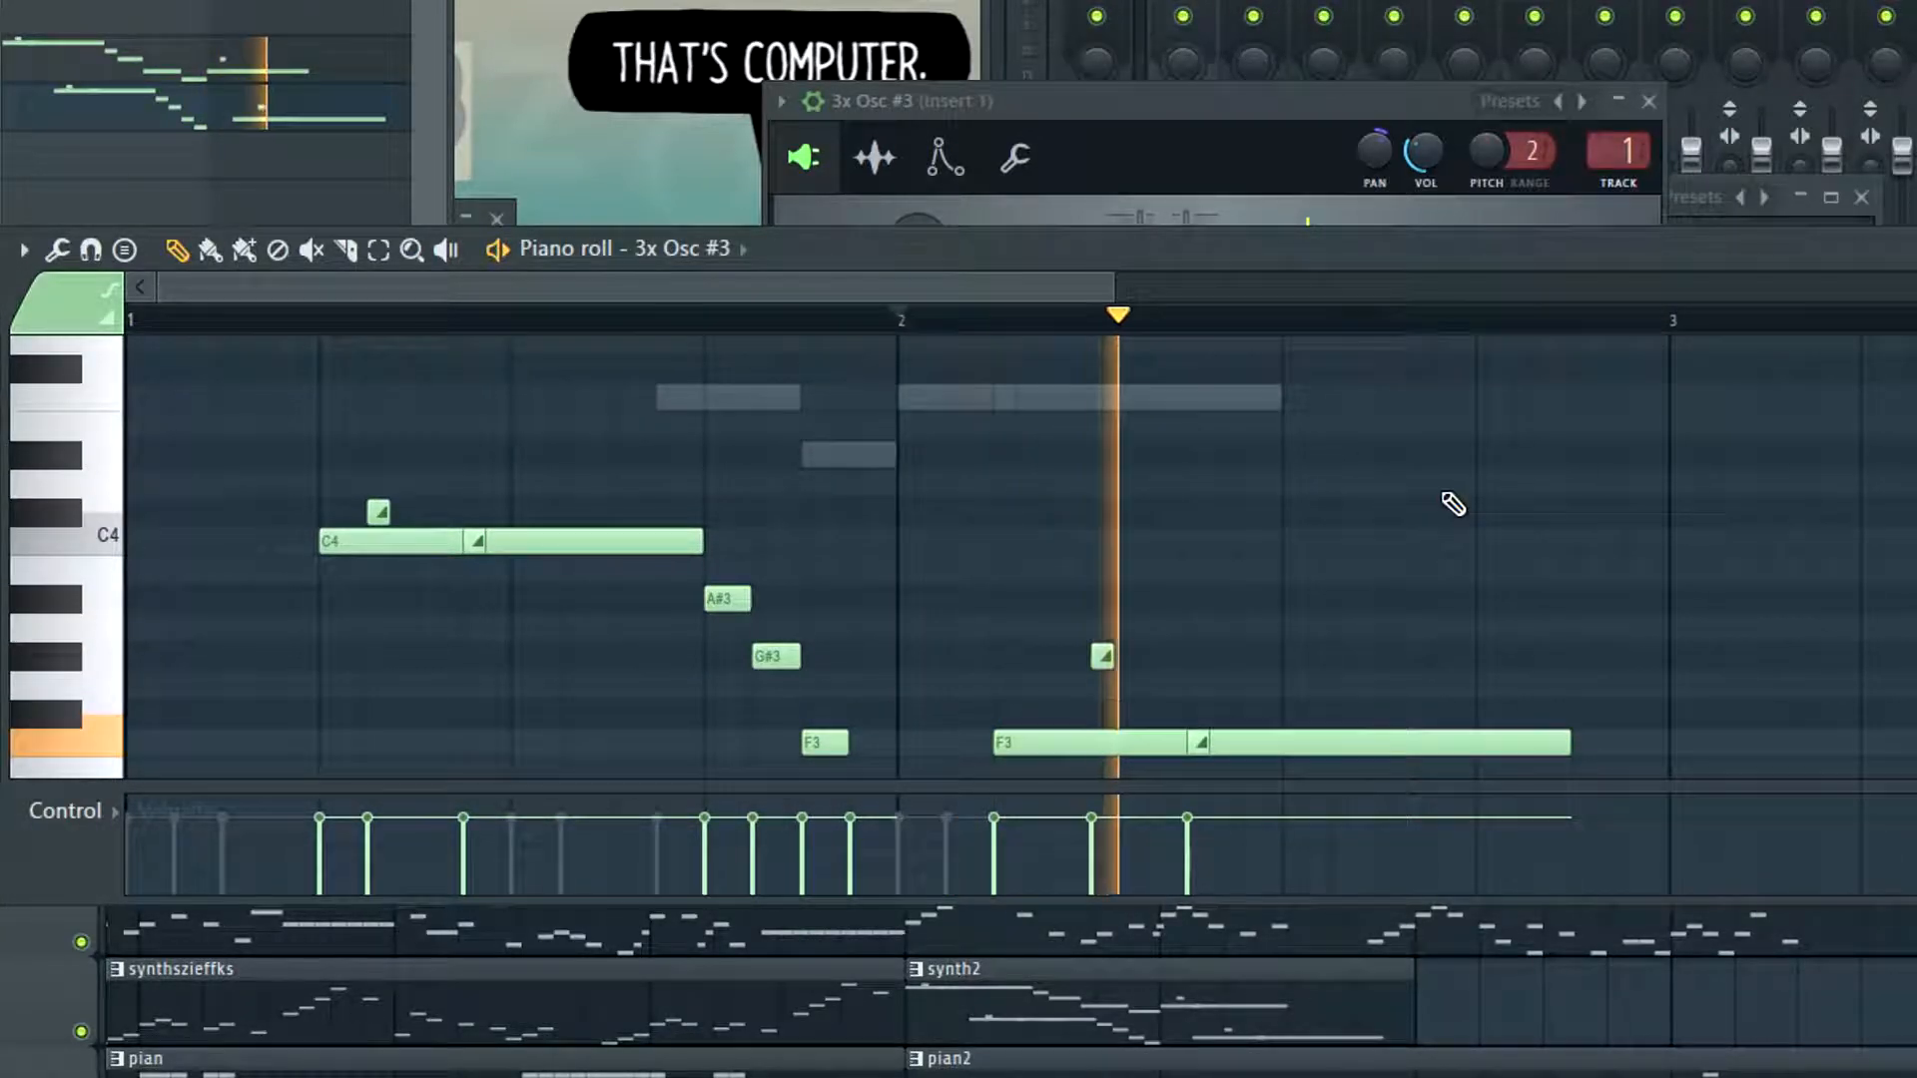
key(space)
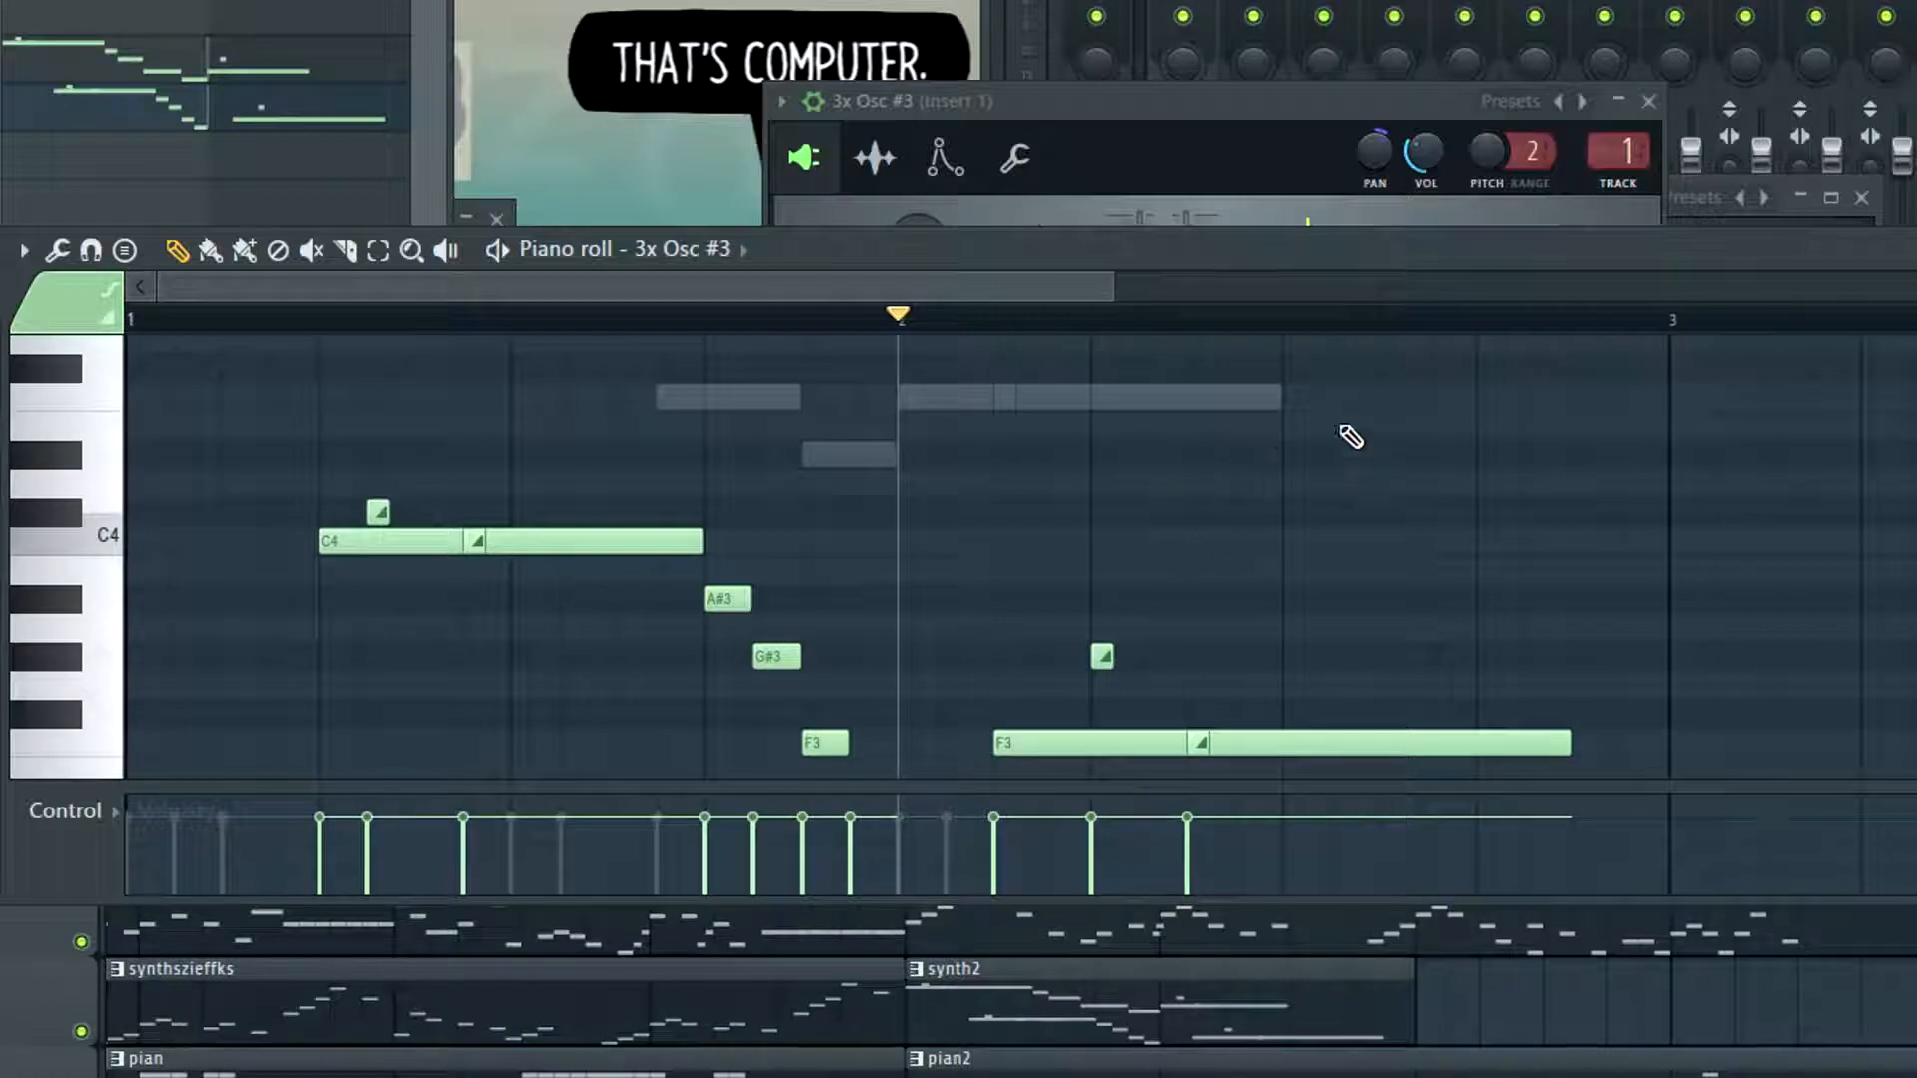
scroll(1074, 529, down, 3)
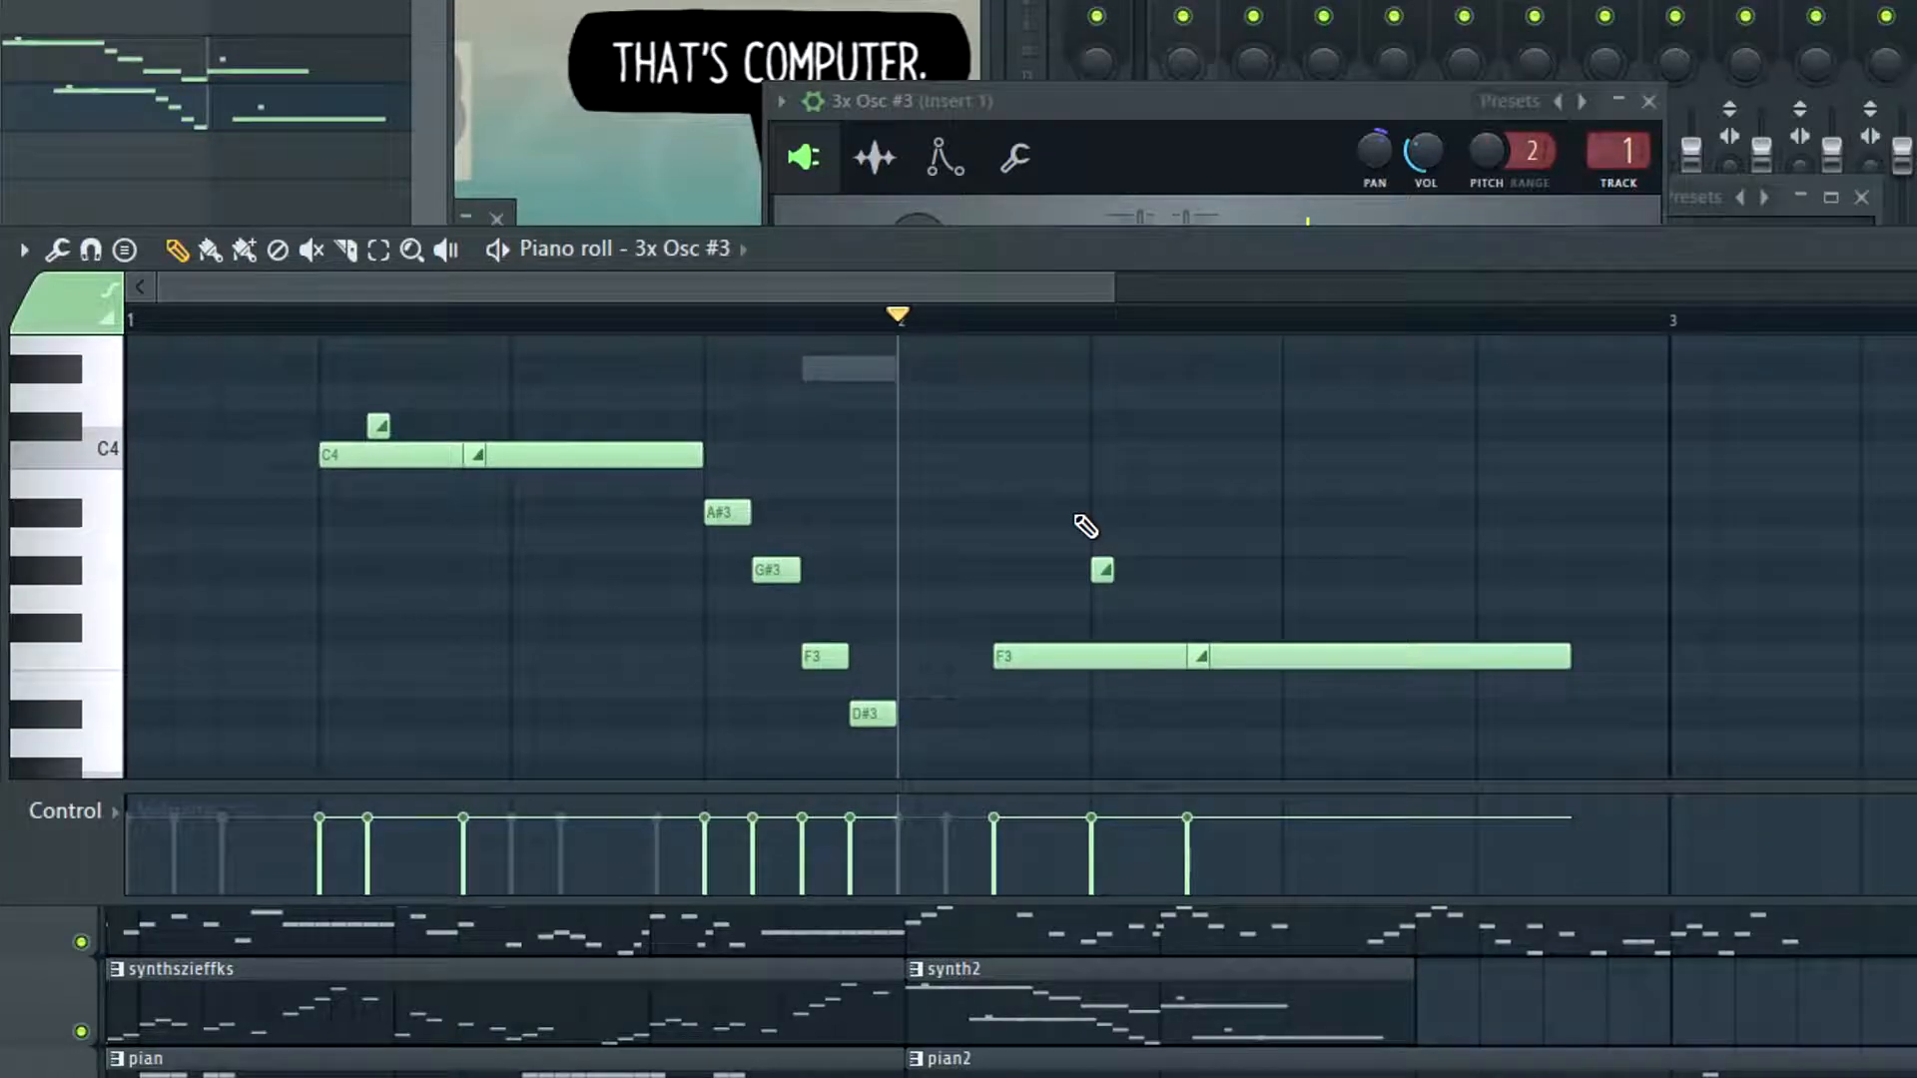
key(space)
click(342, 321)
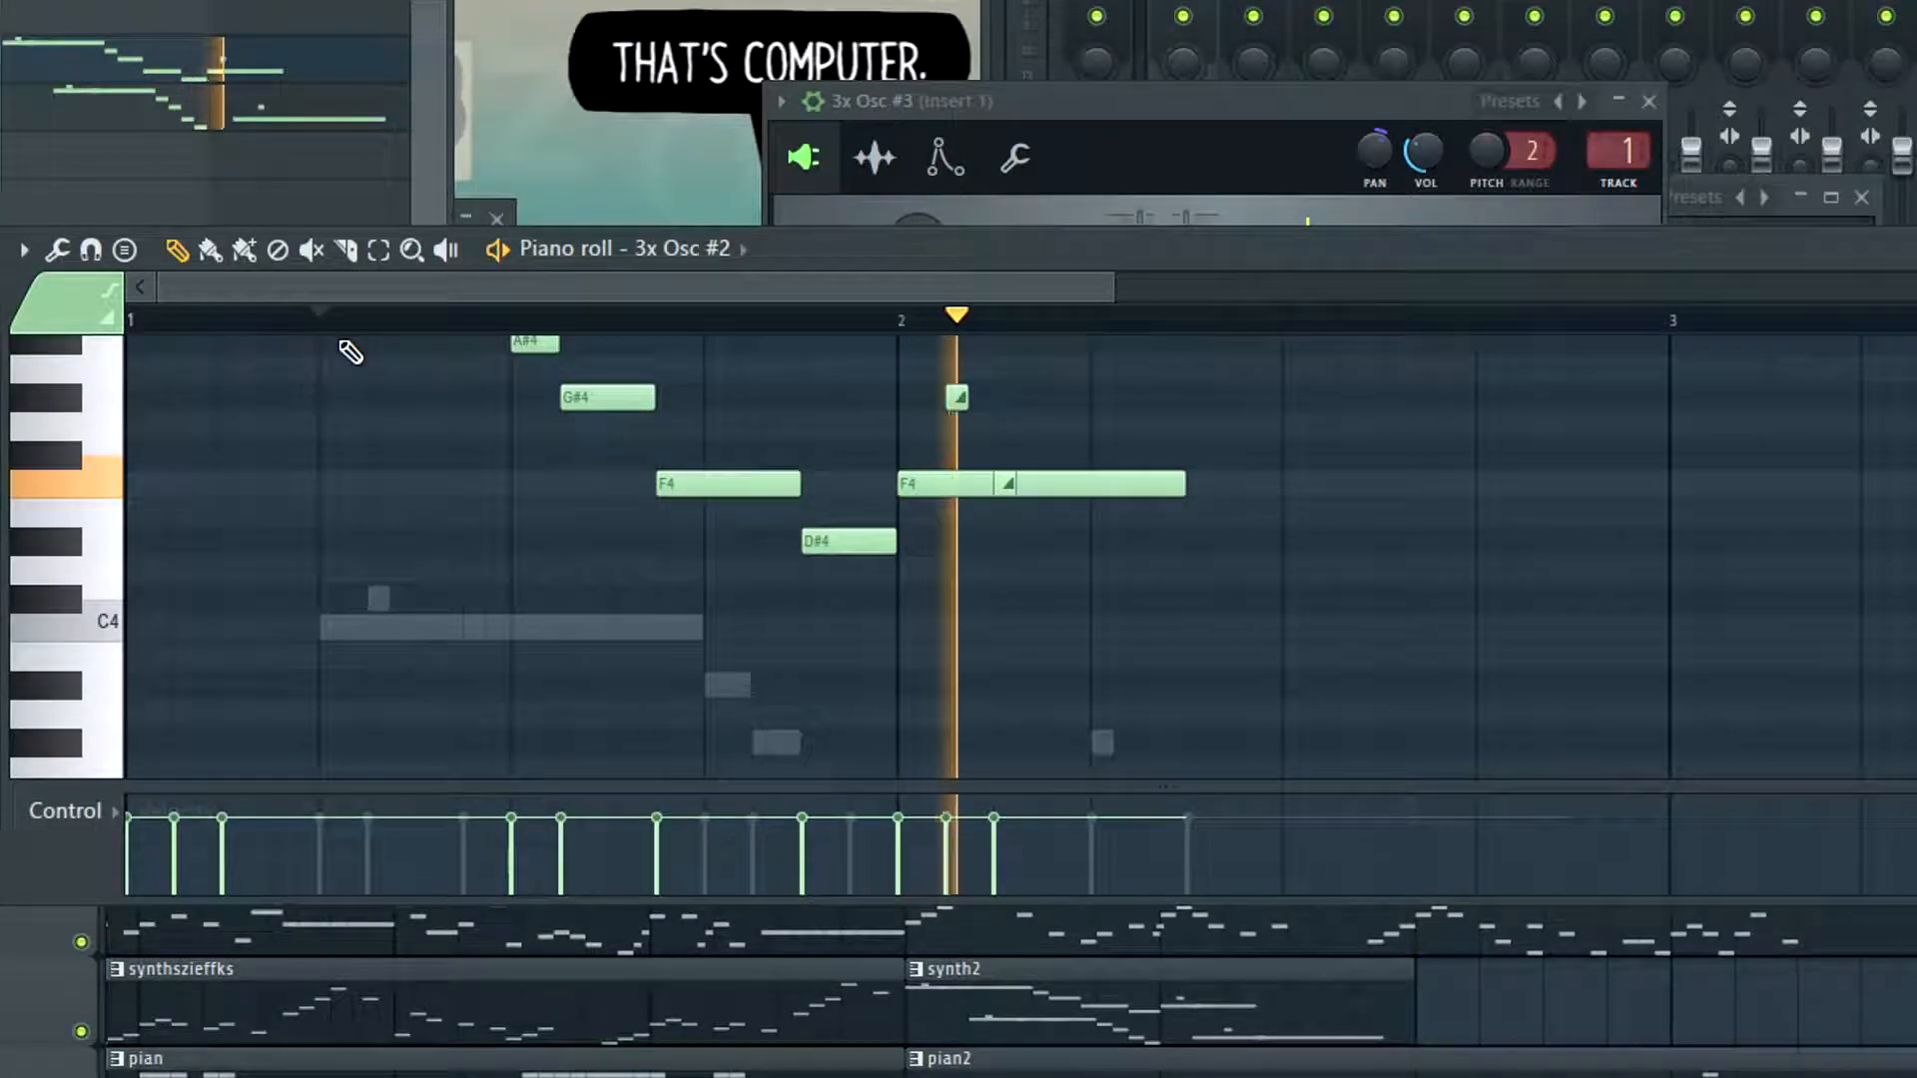
key(space)
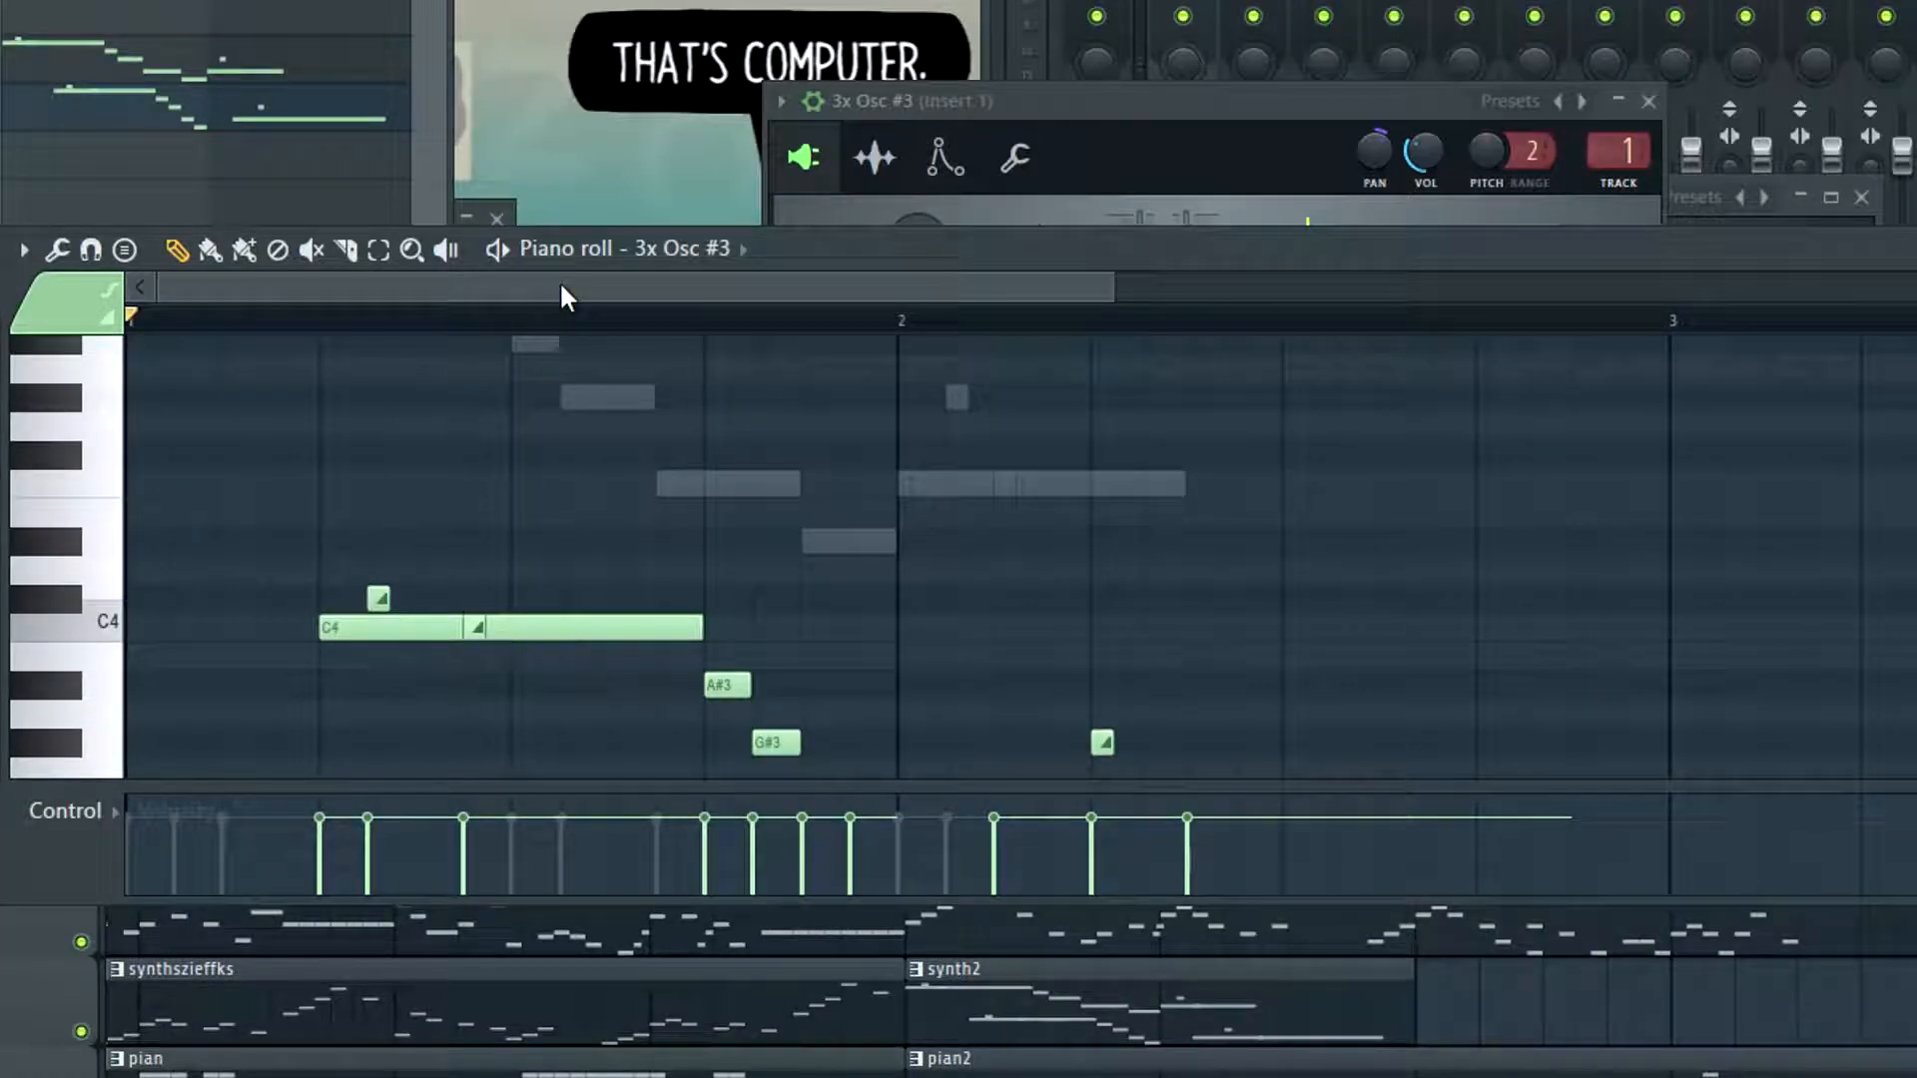
Transpose all notes of 3x Osc #3 up one octave, deselect them, and play the pattern from the start
scroll(839, 540, down, 3)
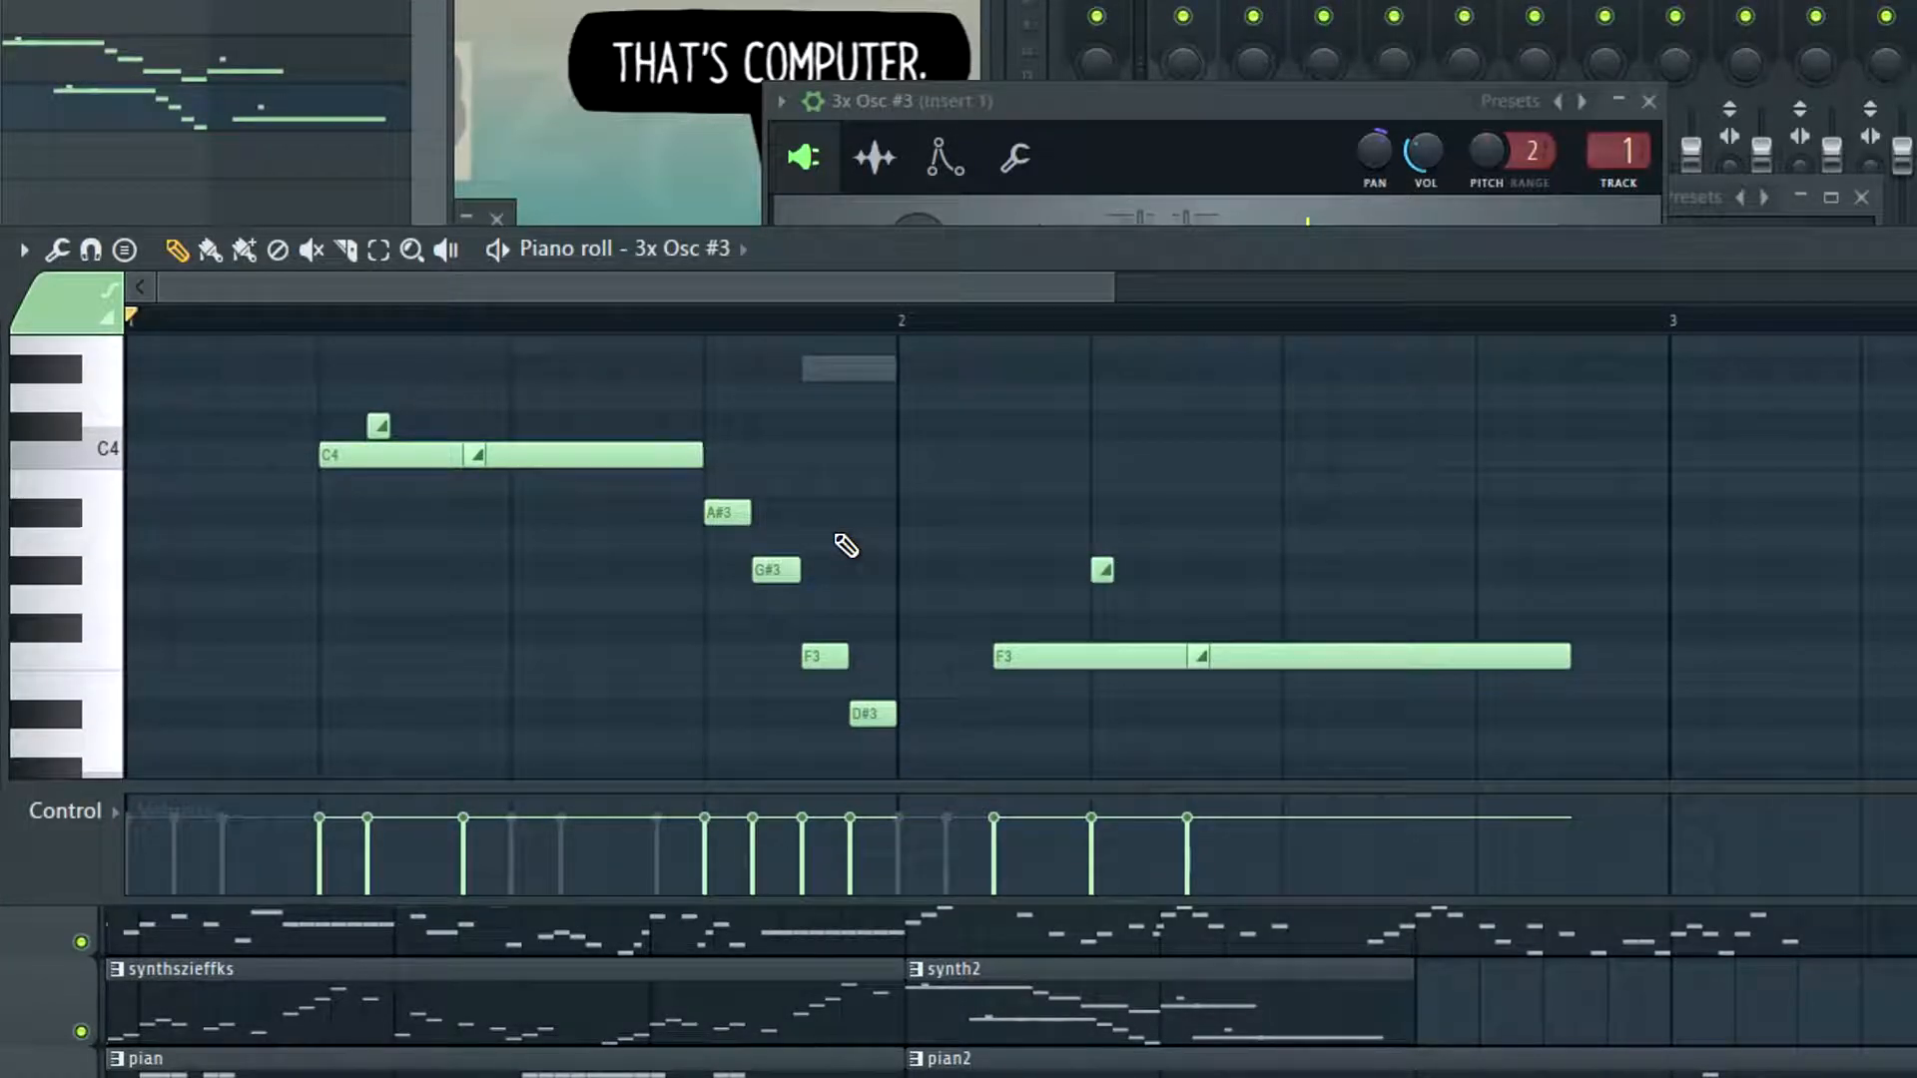
scroll(846, 545, up, 3)
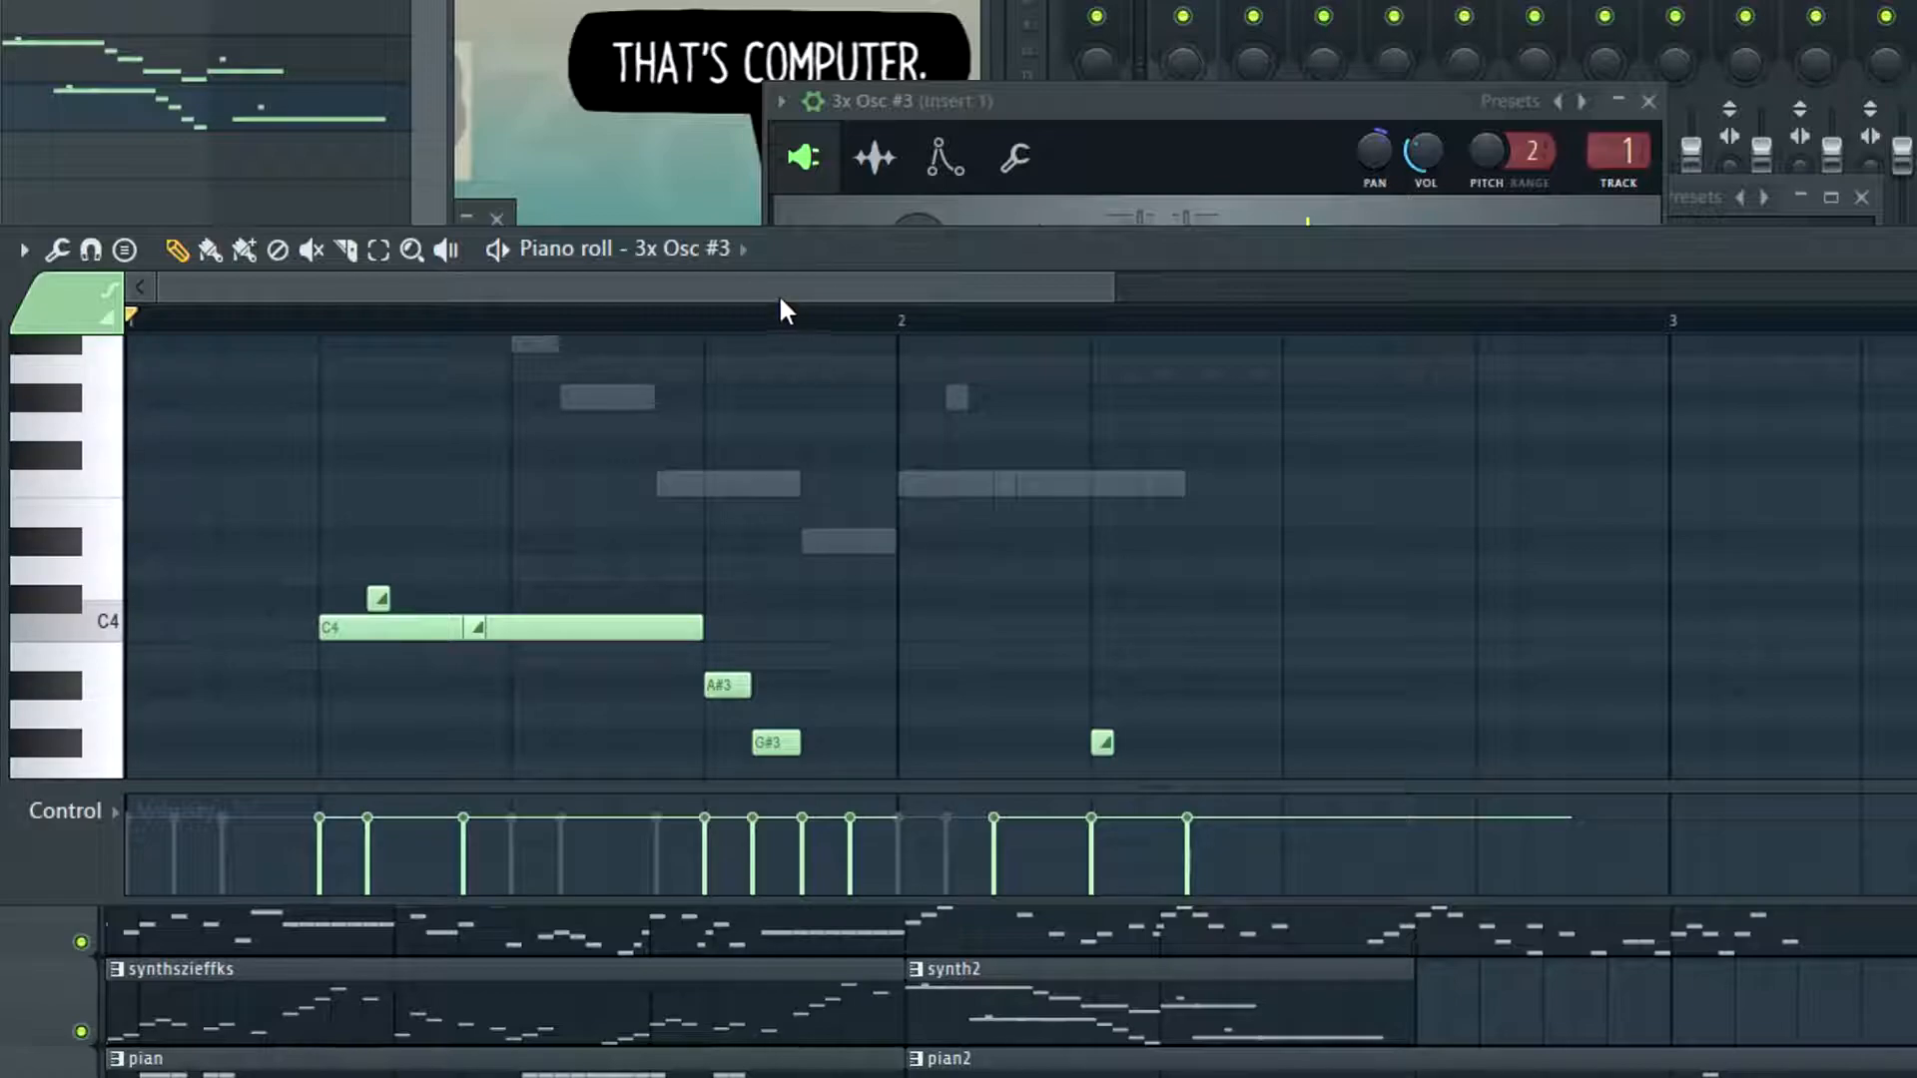
scroll(1654, 631, down, 3)
key(ctrl+a)
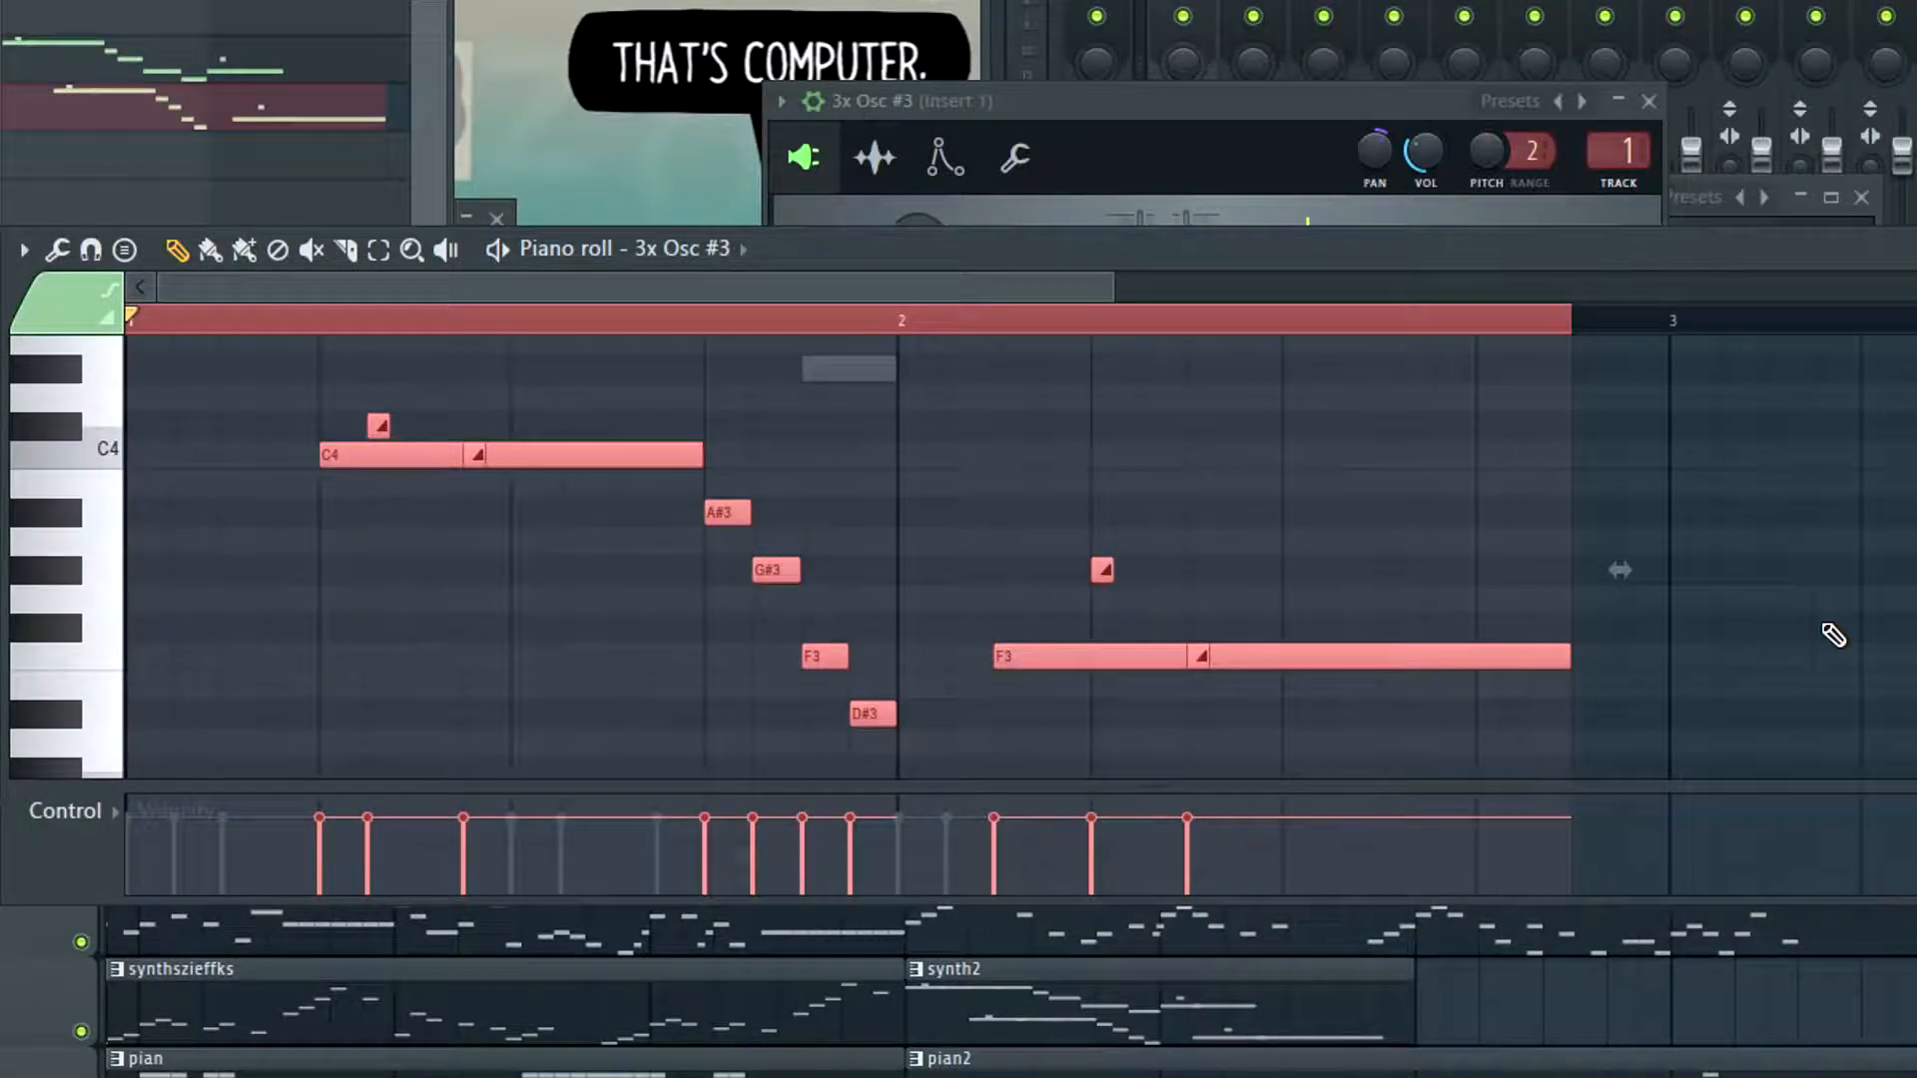
key(ctrl+Up)
key(ctrl+d)
scroll(1493, 645, up, 7)
key(space)
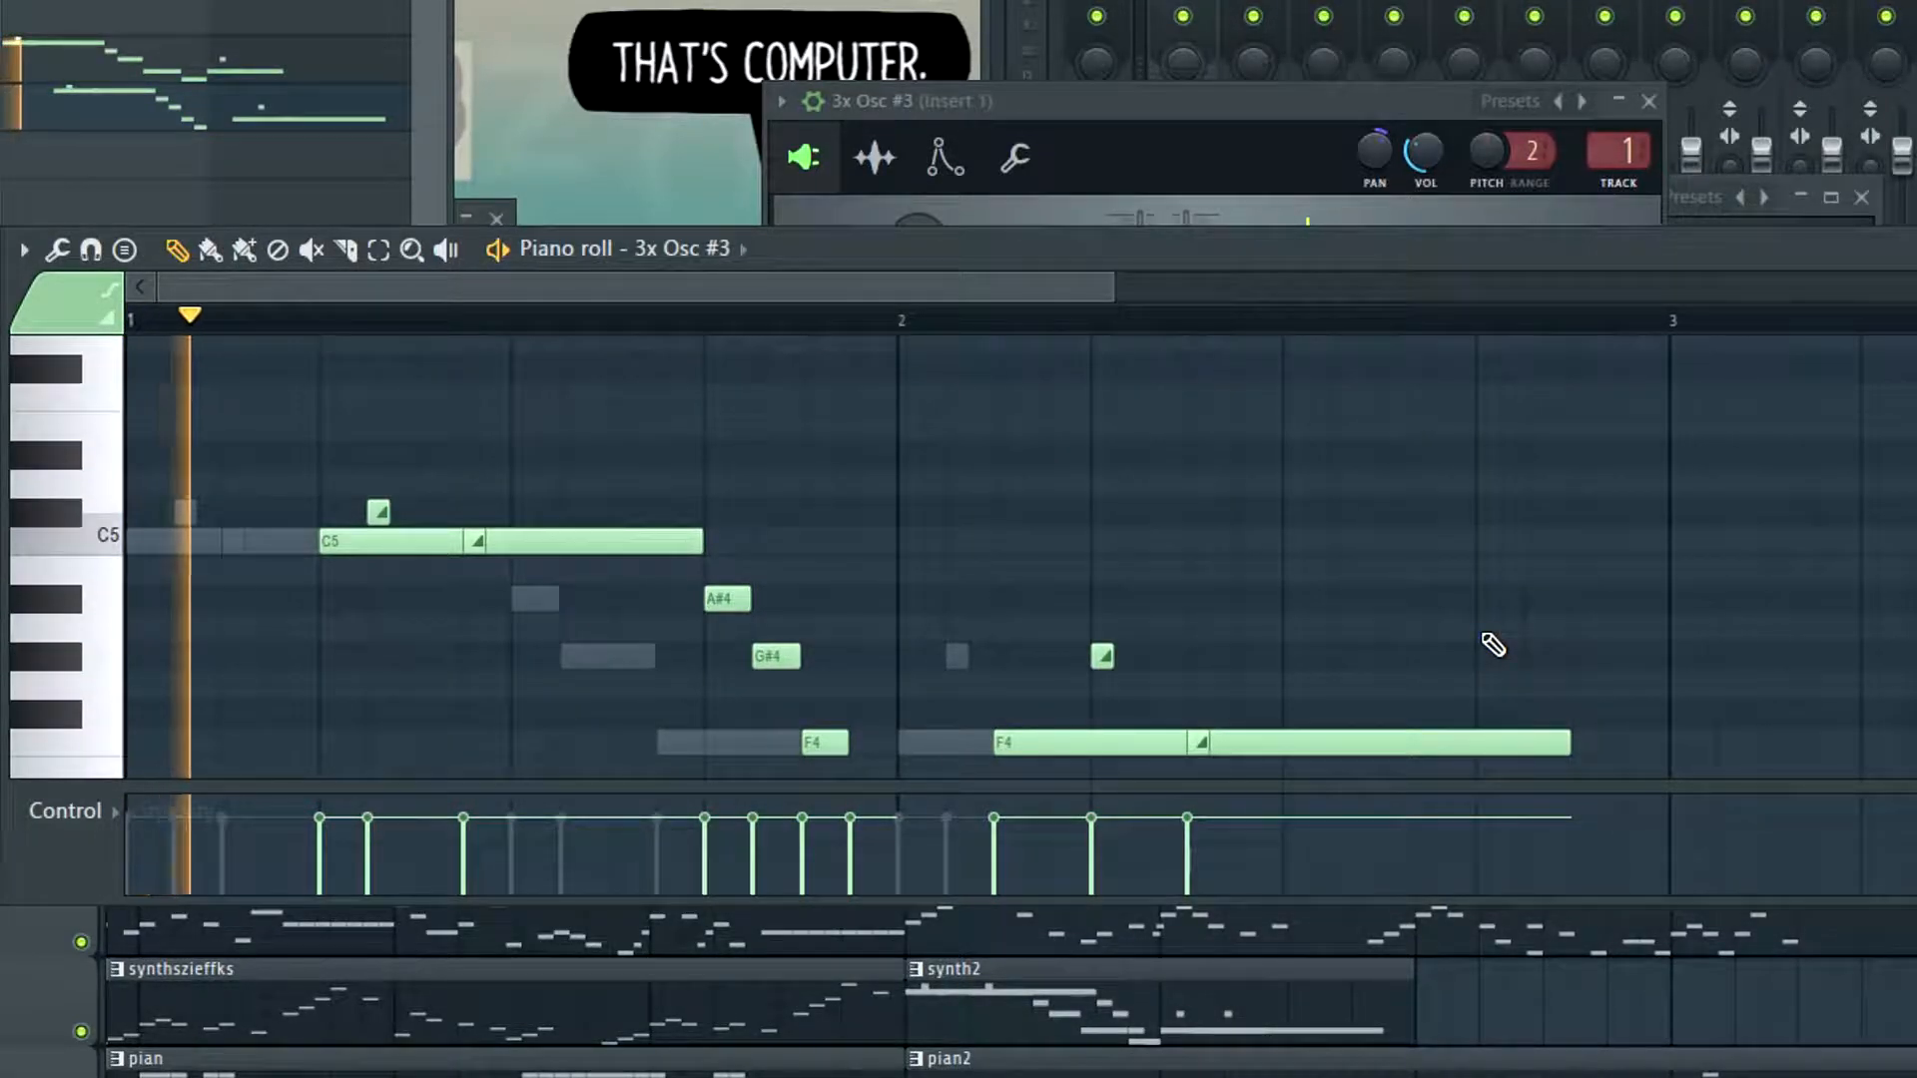
Stop playback and play the pattern from the start of bar 2 to judge the raised 3x Osc #3 notes
scroll(1493, 645, down, 3)
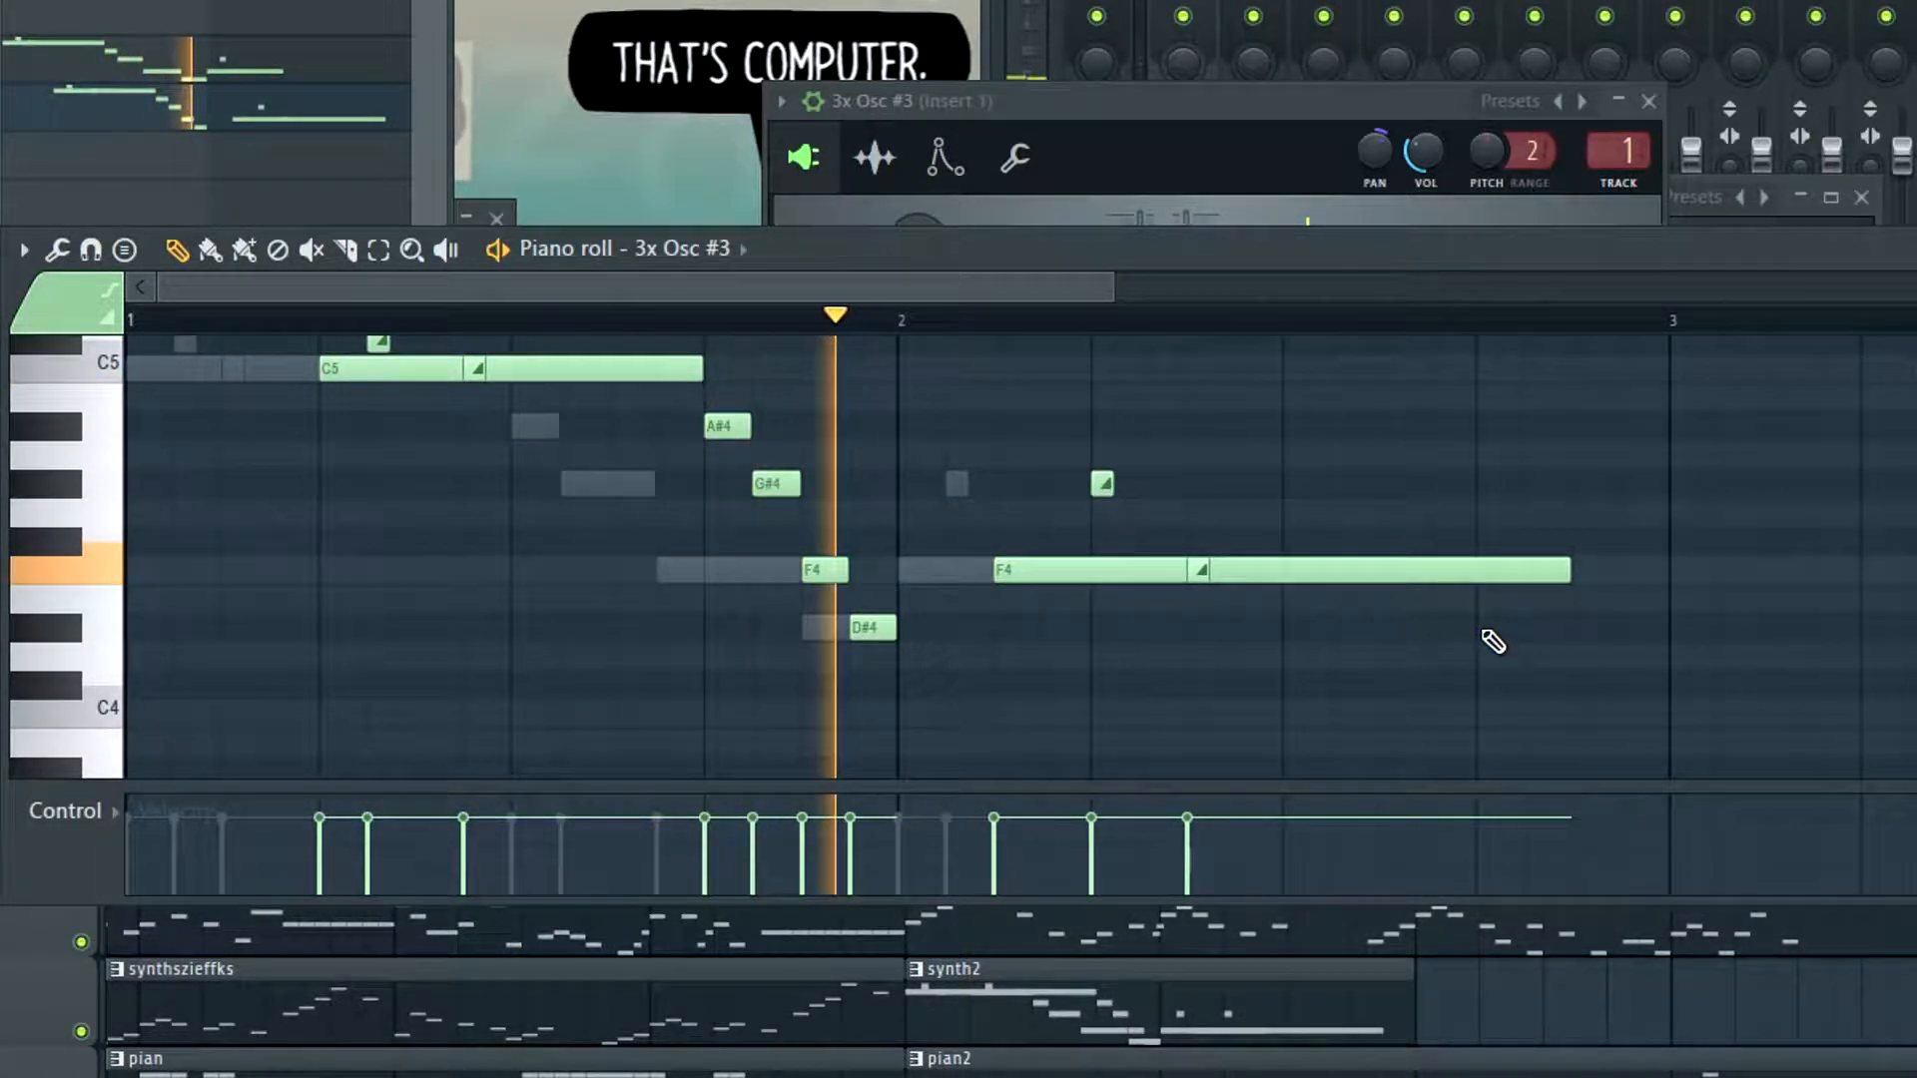
key(space)
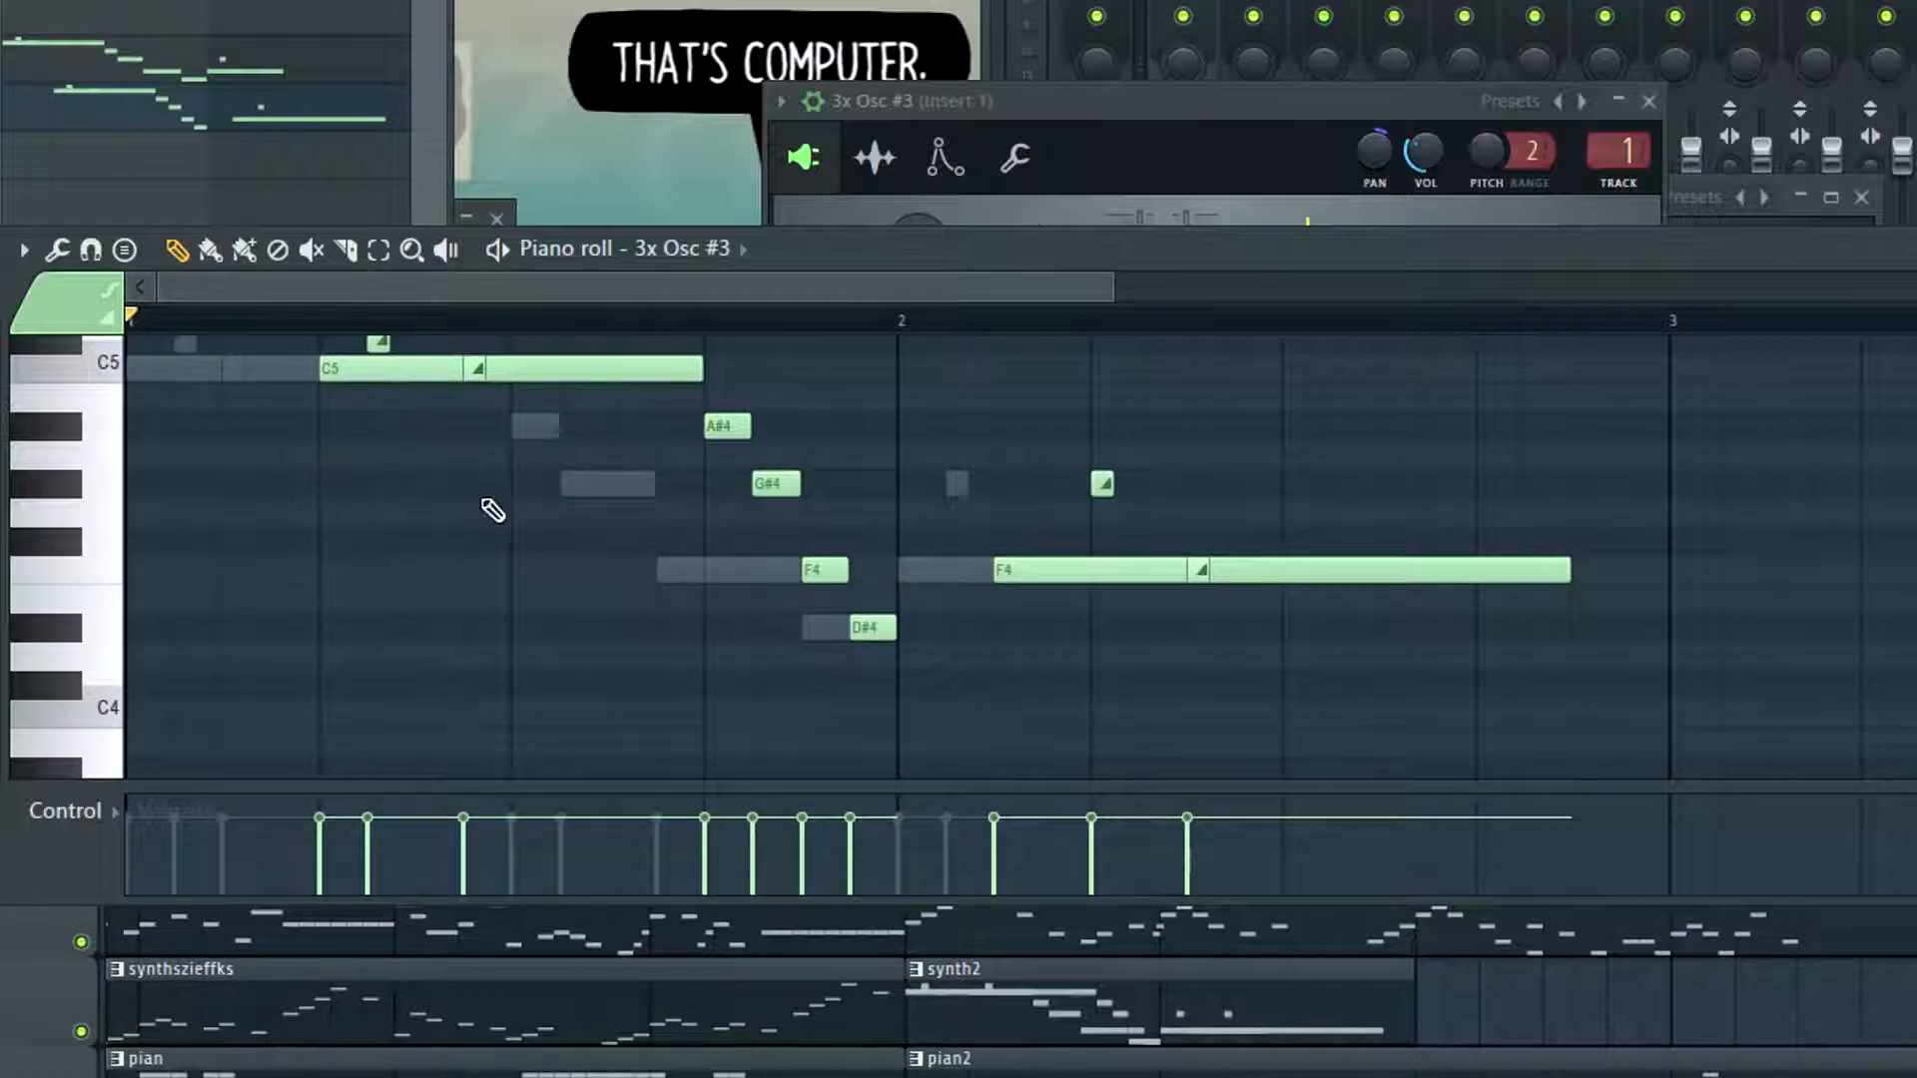
scroll(1138, 649, up, 2)
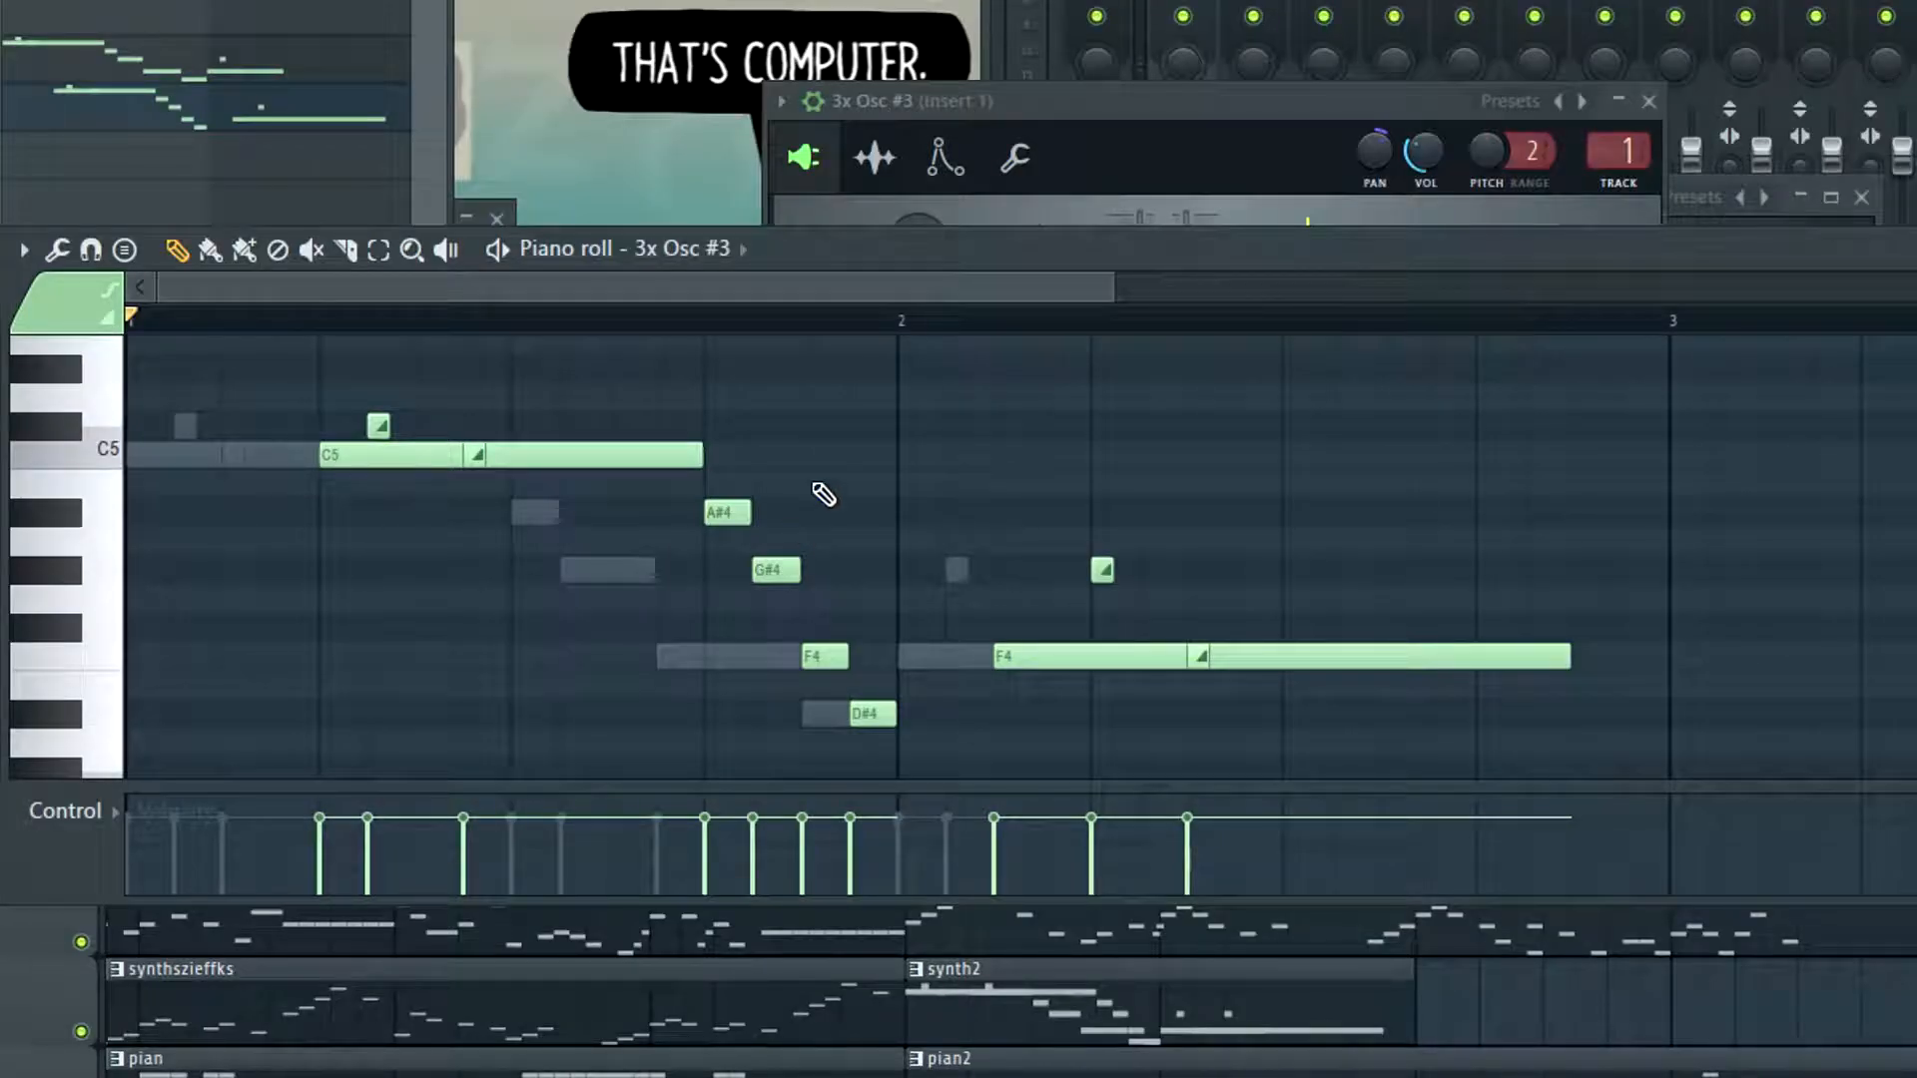
click(910, 319)
key(space)
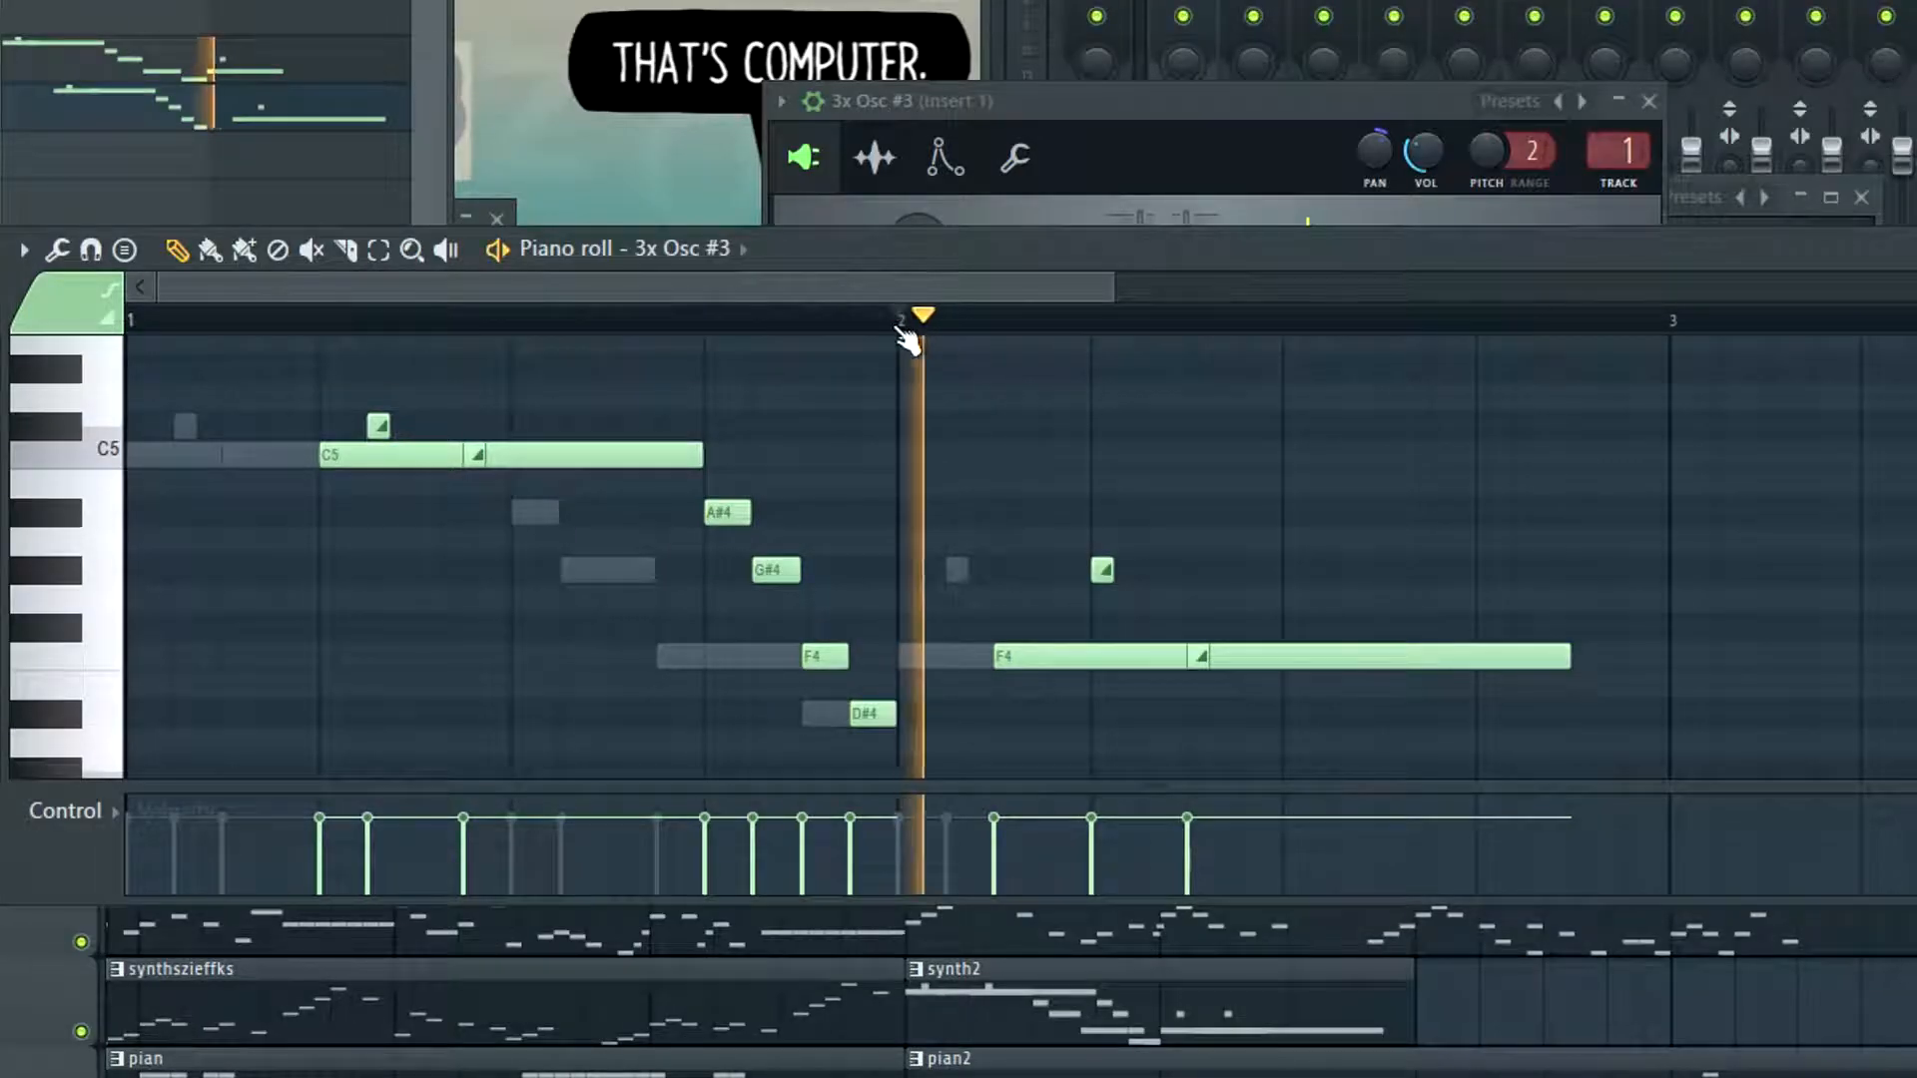
key(space)
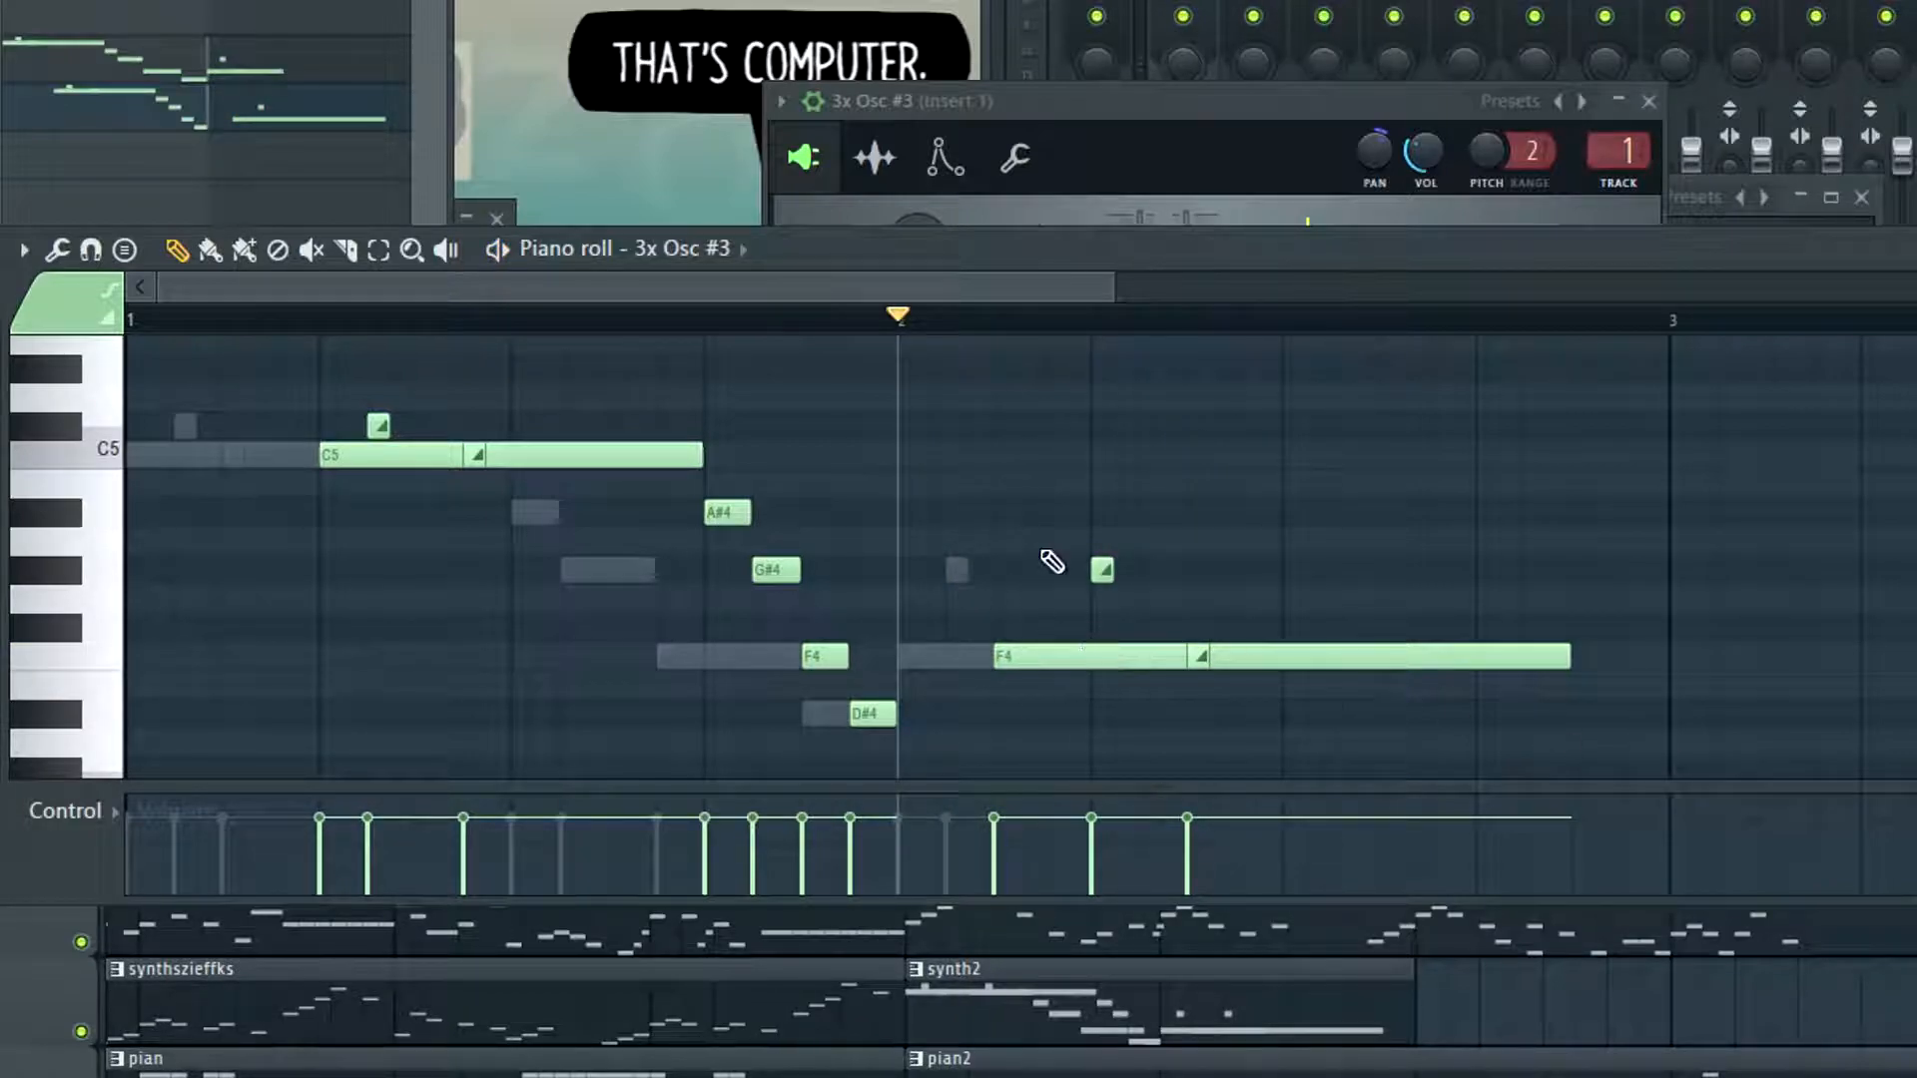
Transpose all notes of 3x Osc #3 down one octave and deselect them
scroll(976, 419, down, 3)
key(ctrl+a)
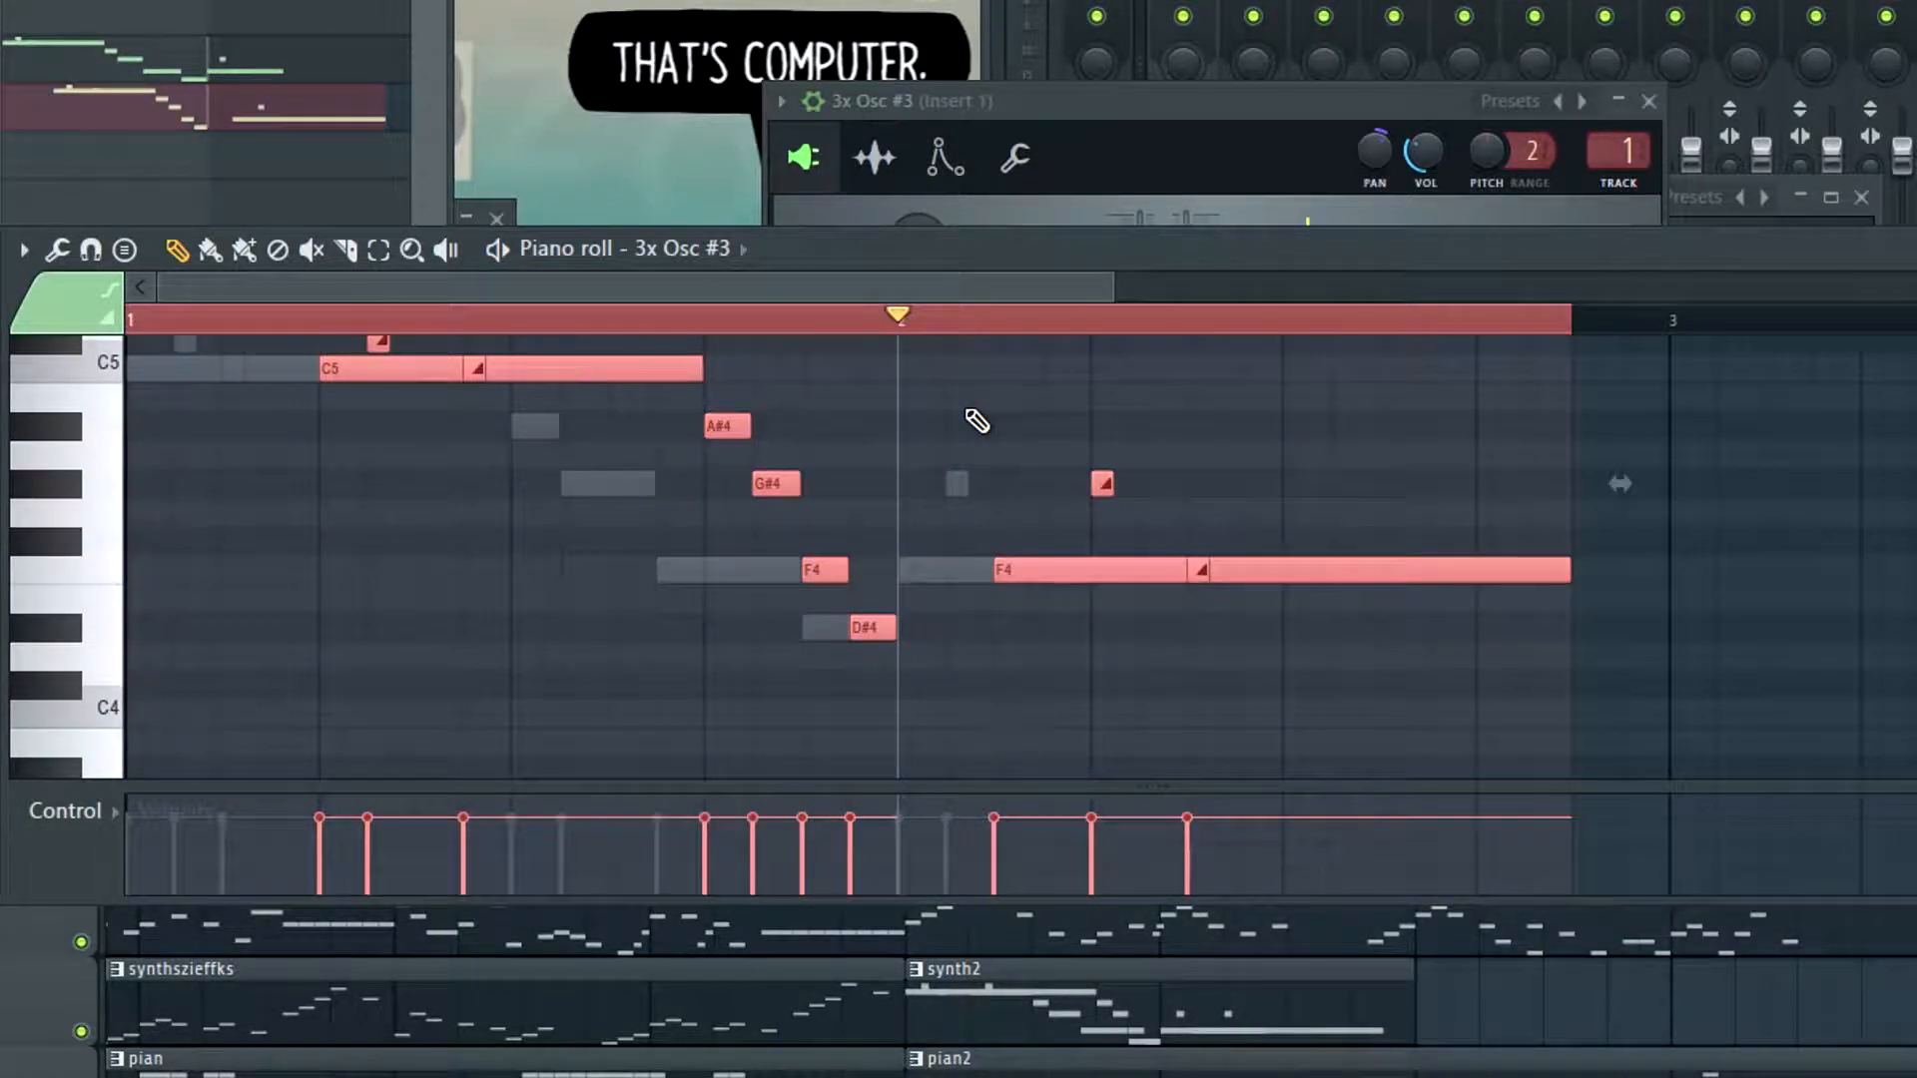
key(ctrl+Down)
key(ctrl+d)
scroll(979, 439, down, 3)
scroll(970, 445, up, 2)
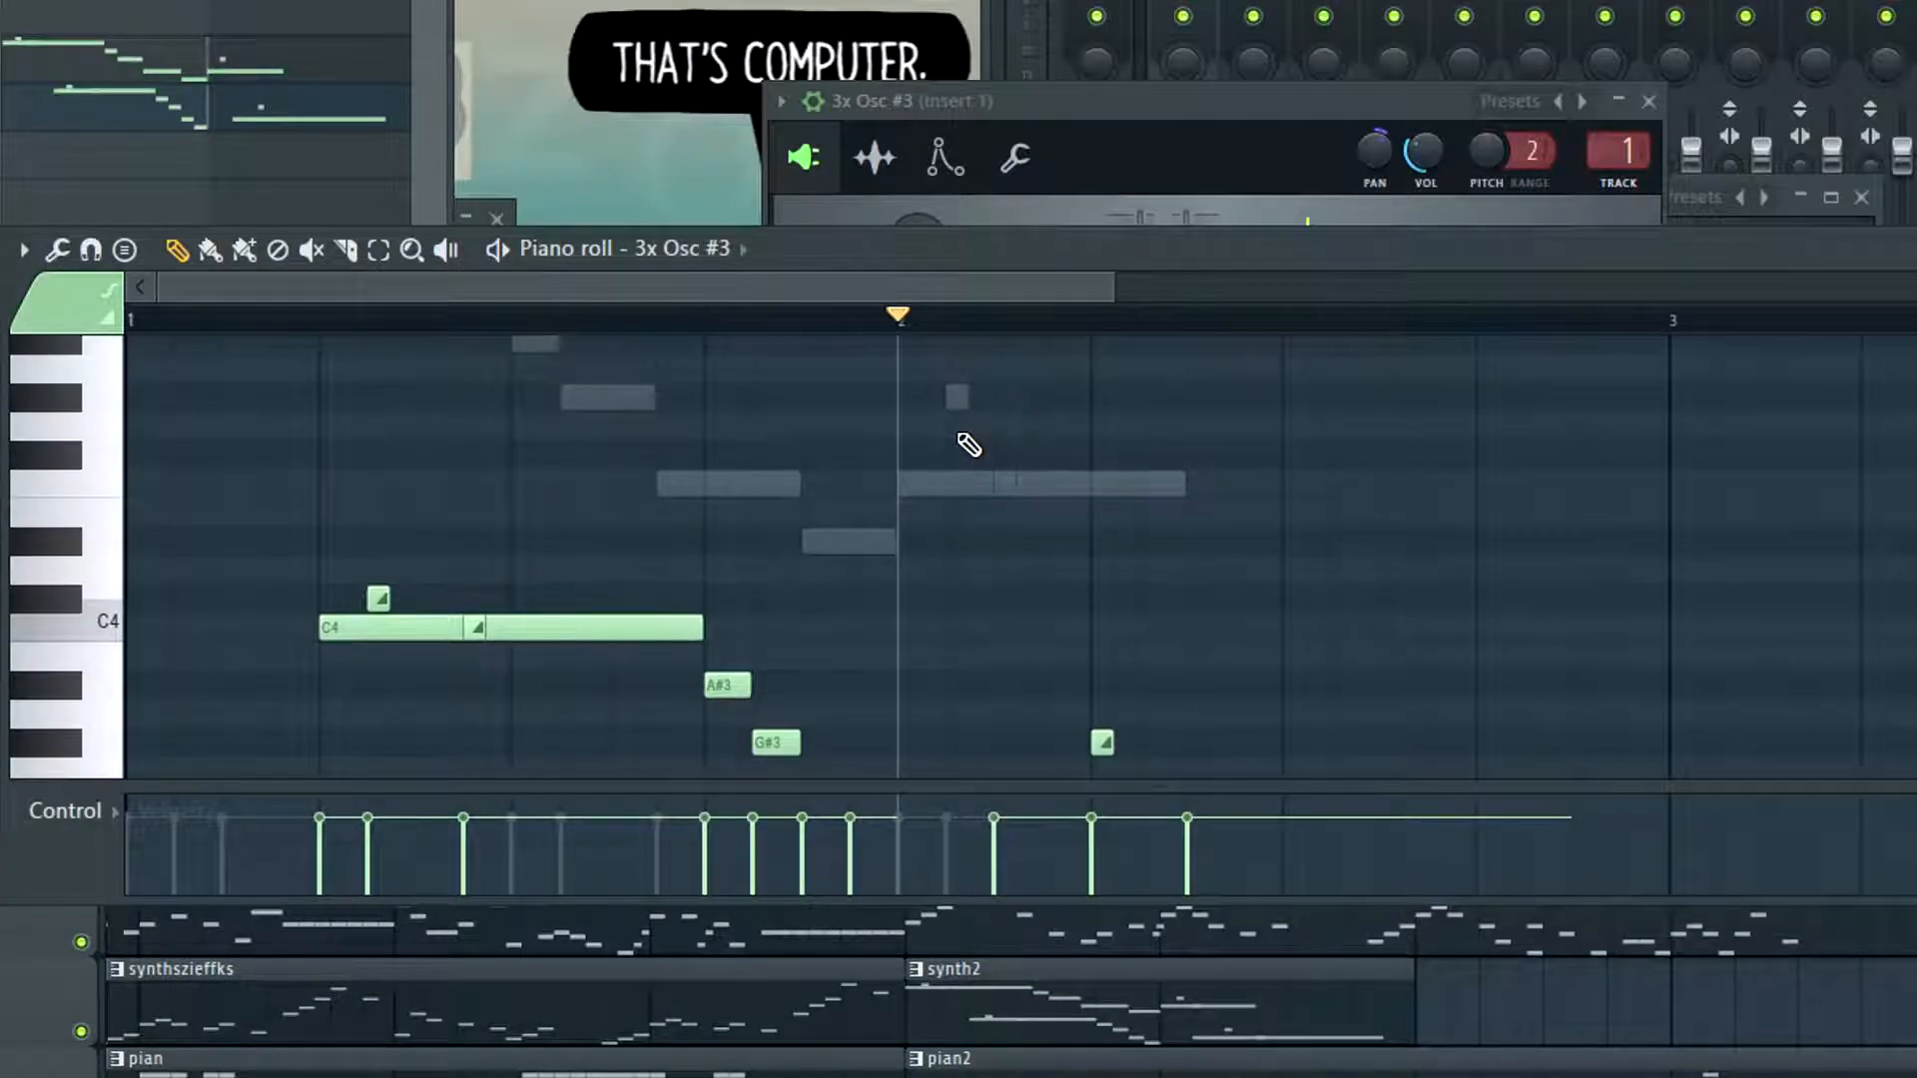
Compare the lowered 3x Osc #3 notes with the ghost notes of 3x Osc #2 above them
scroll(973, 440, down, 3)
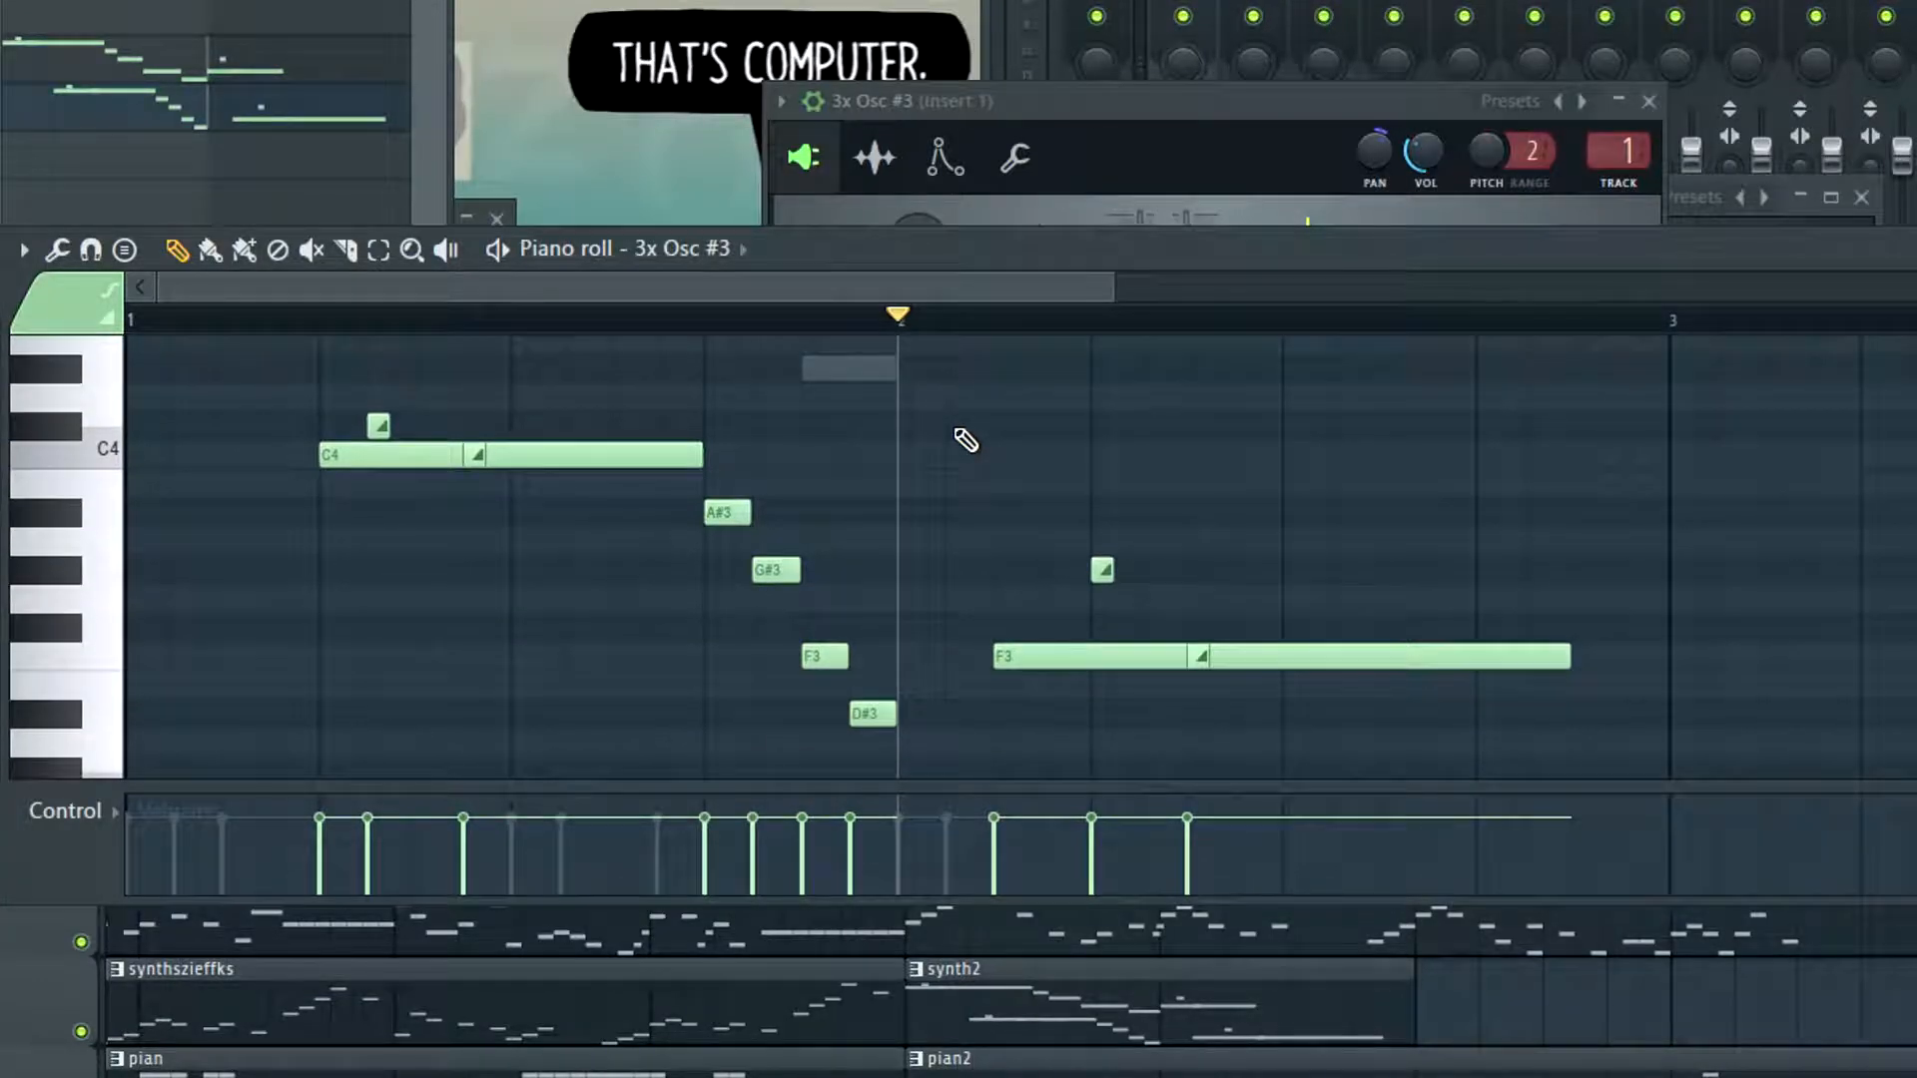
scroll(1113, 552, up, 3)
scroll(899, 582, down, 3)
scroll(974, 569, up, 3)
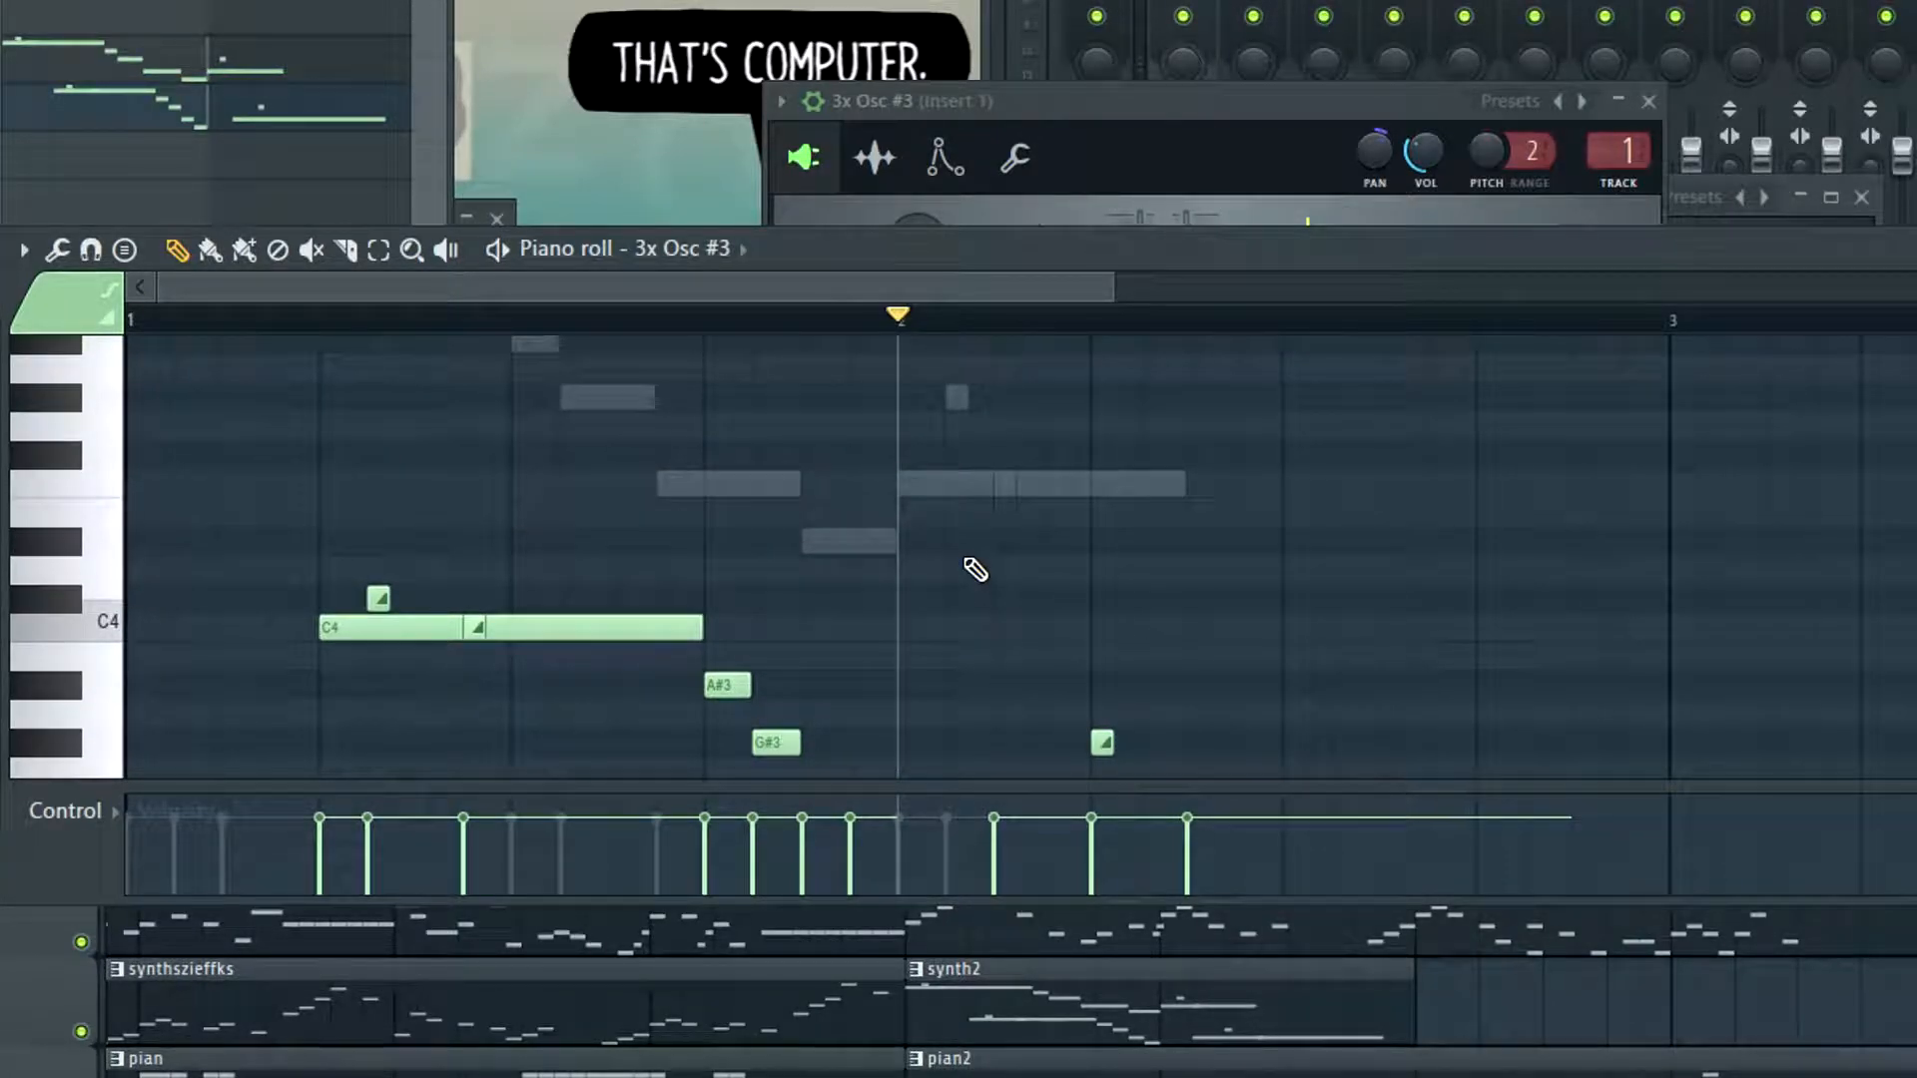
scroll(1069, 535, up, 3)
scroll(895, 629, down, 6)
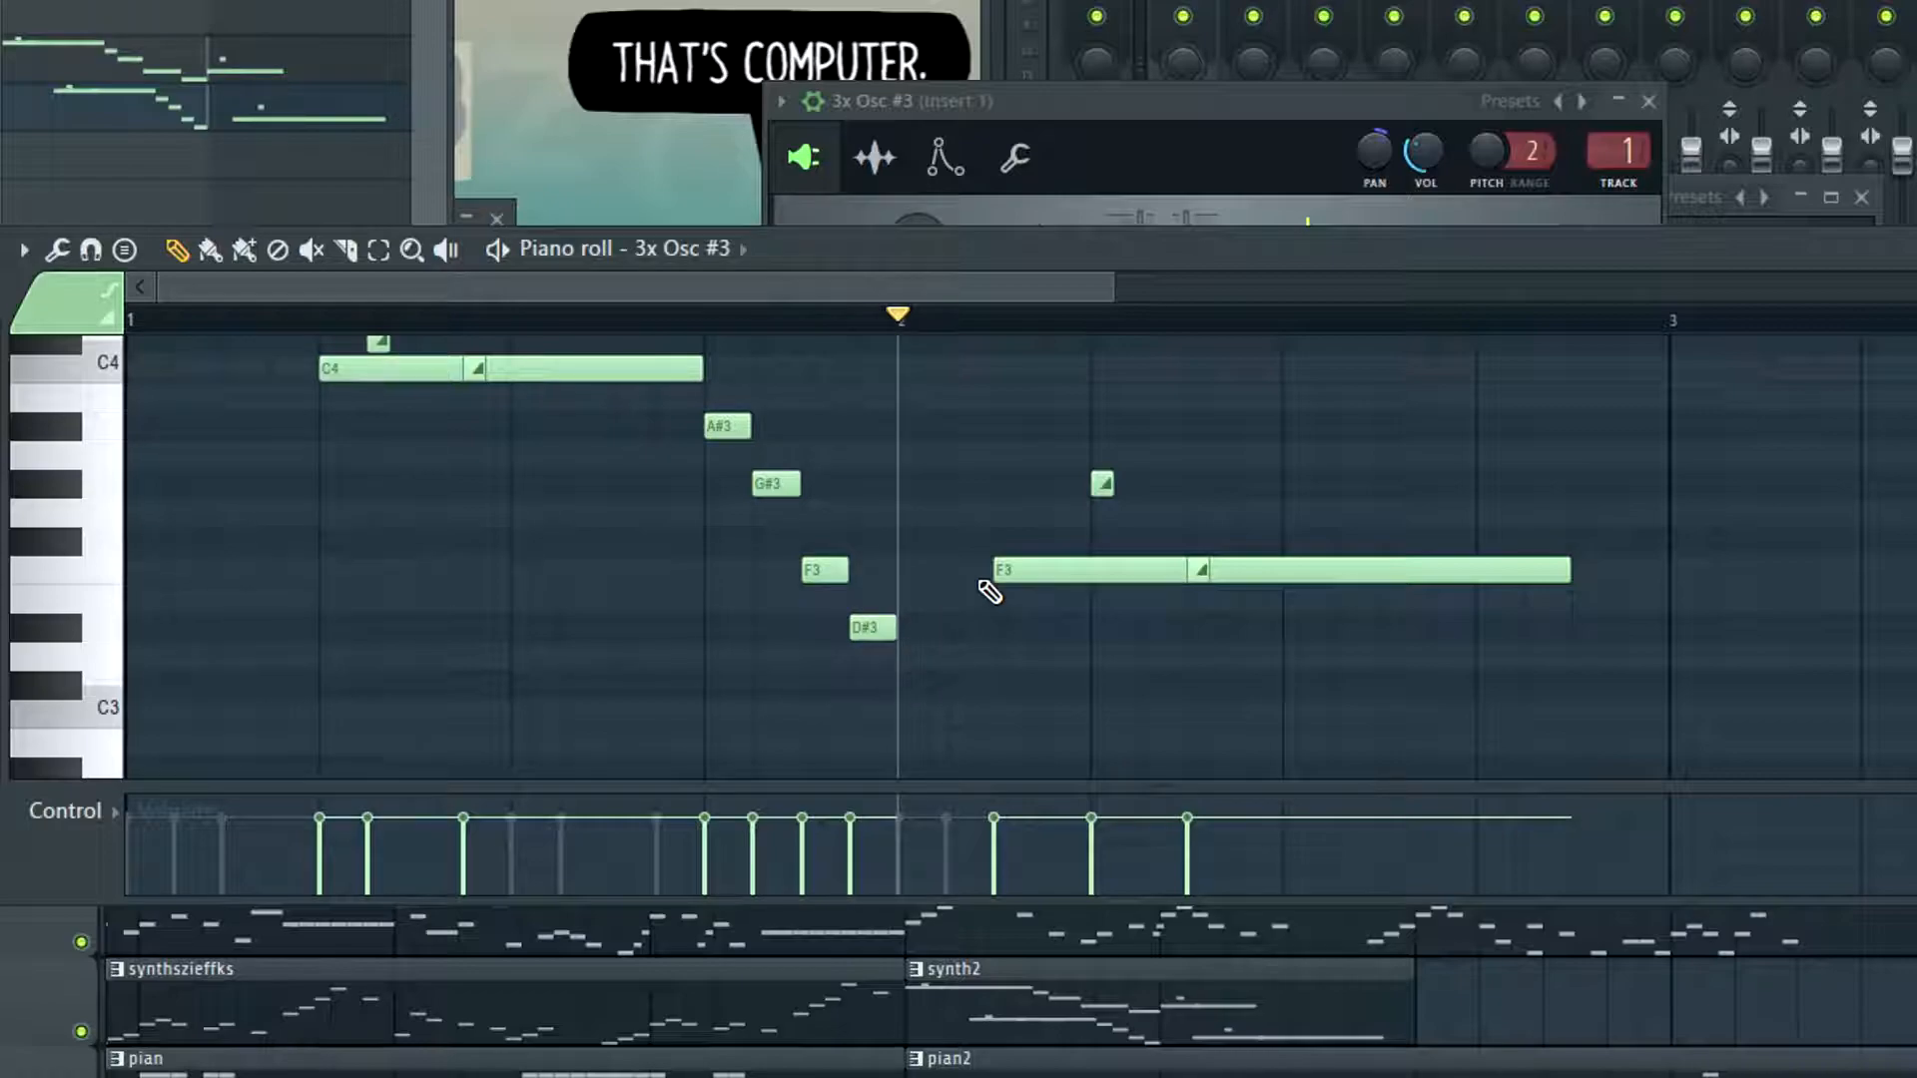
scroll(999, 590, up, 2)
mouse_move(1069, 663)
mouse_down()
mouse_move(982, 658)
mouse_move(1104, 667)
mouse_up()
scroll(959, 616, down, 4)
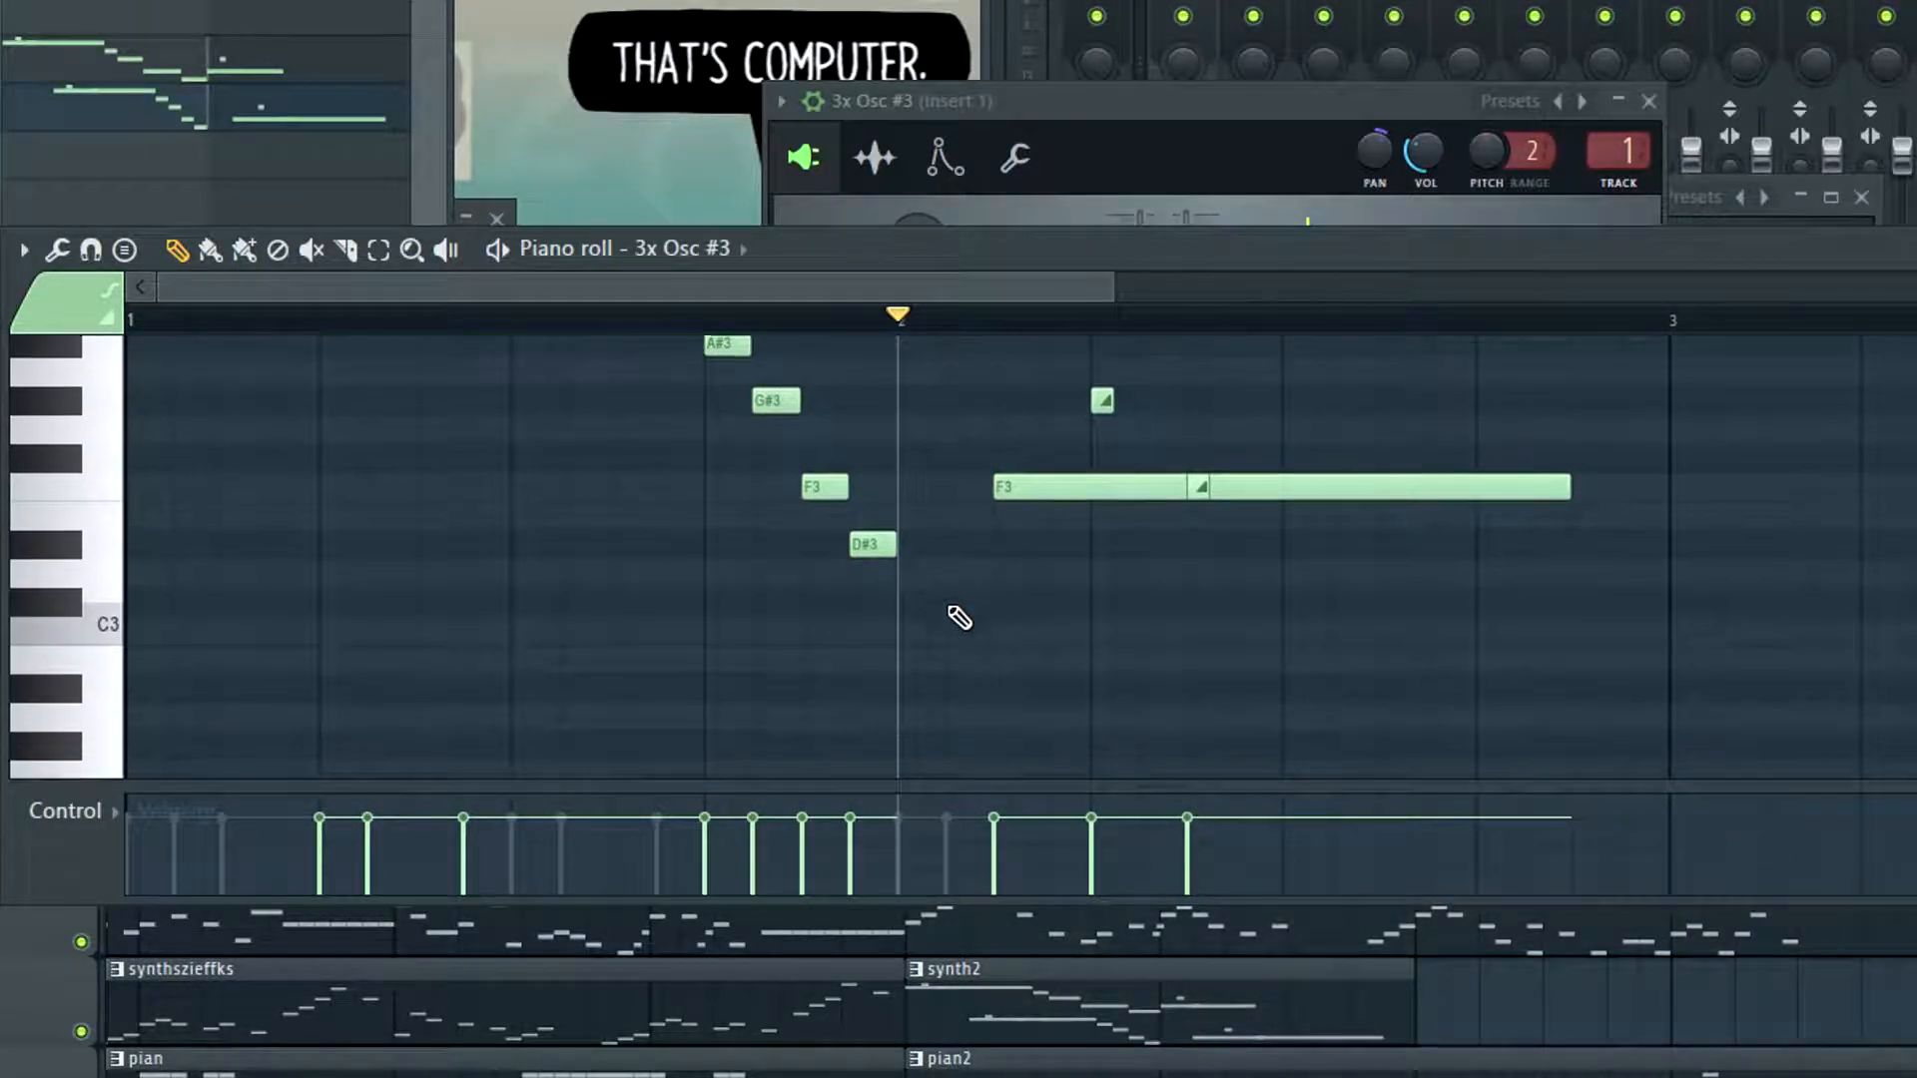
Try the long note of 3x Osc #3 at G#3 on the start of bar 2, playing from beat 3 of bar 1
scroll(1066, 520, up, 2)
drag(1057, 569, 936, 478)
click(532, 319)
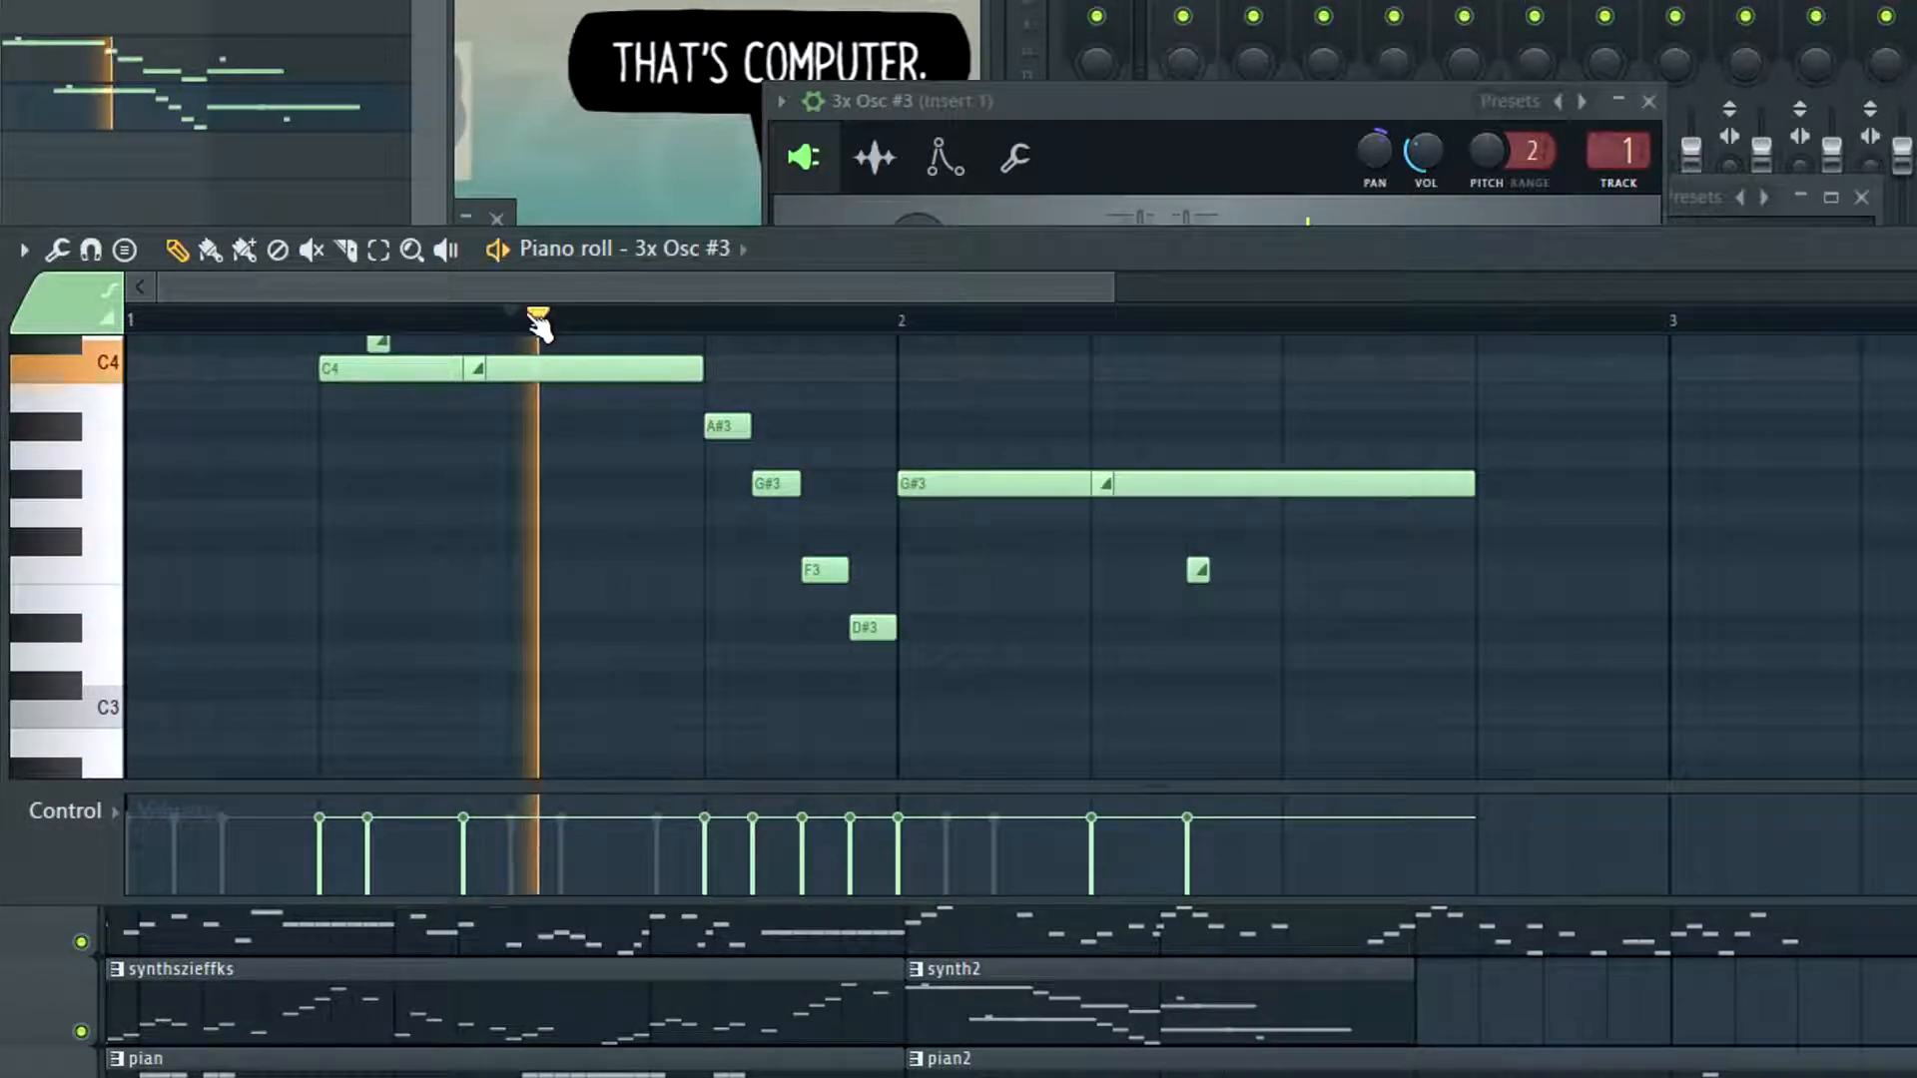
scroll(1267, 571, up, 5)
scroll(1269, 576, down, 3)
key(space)
scroll(1028, 590, down, 2)
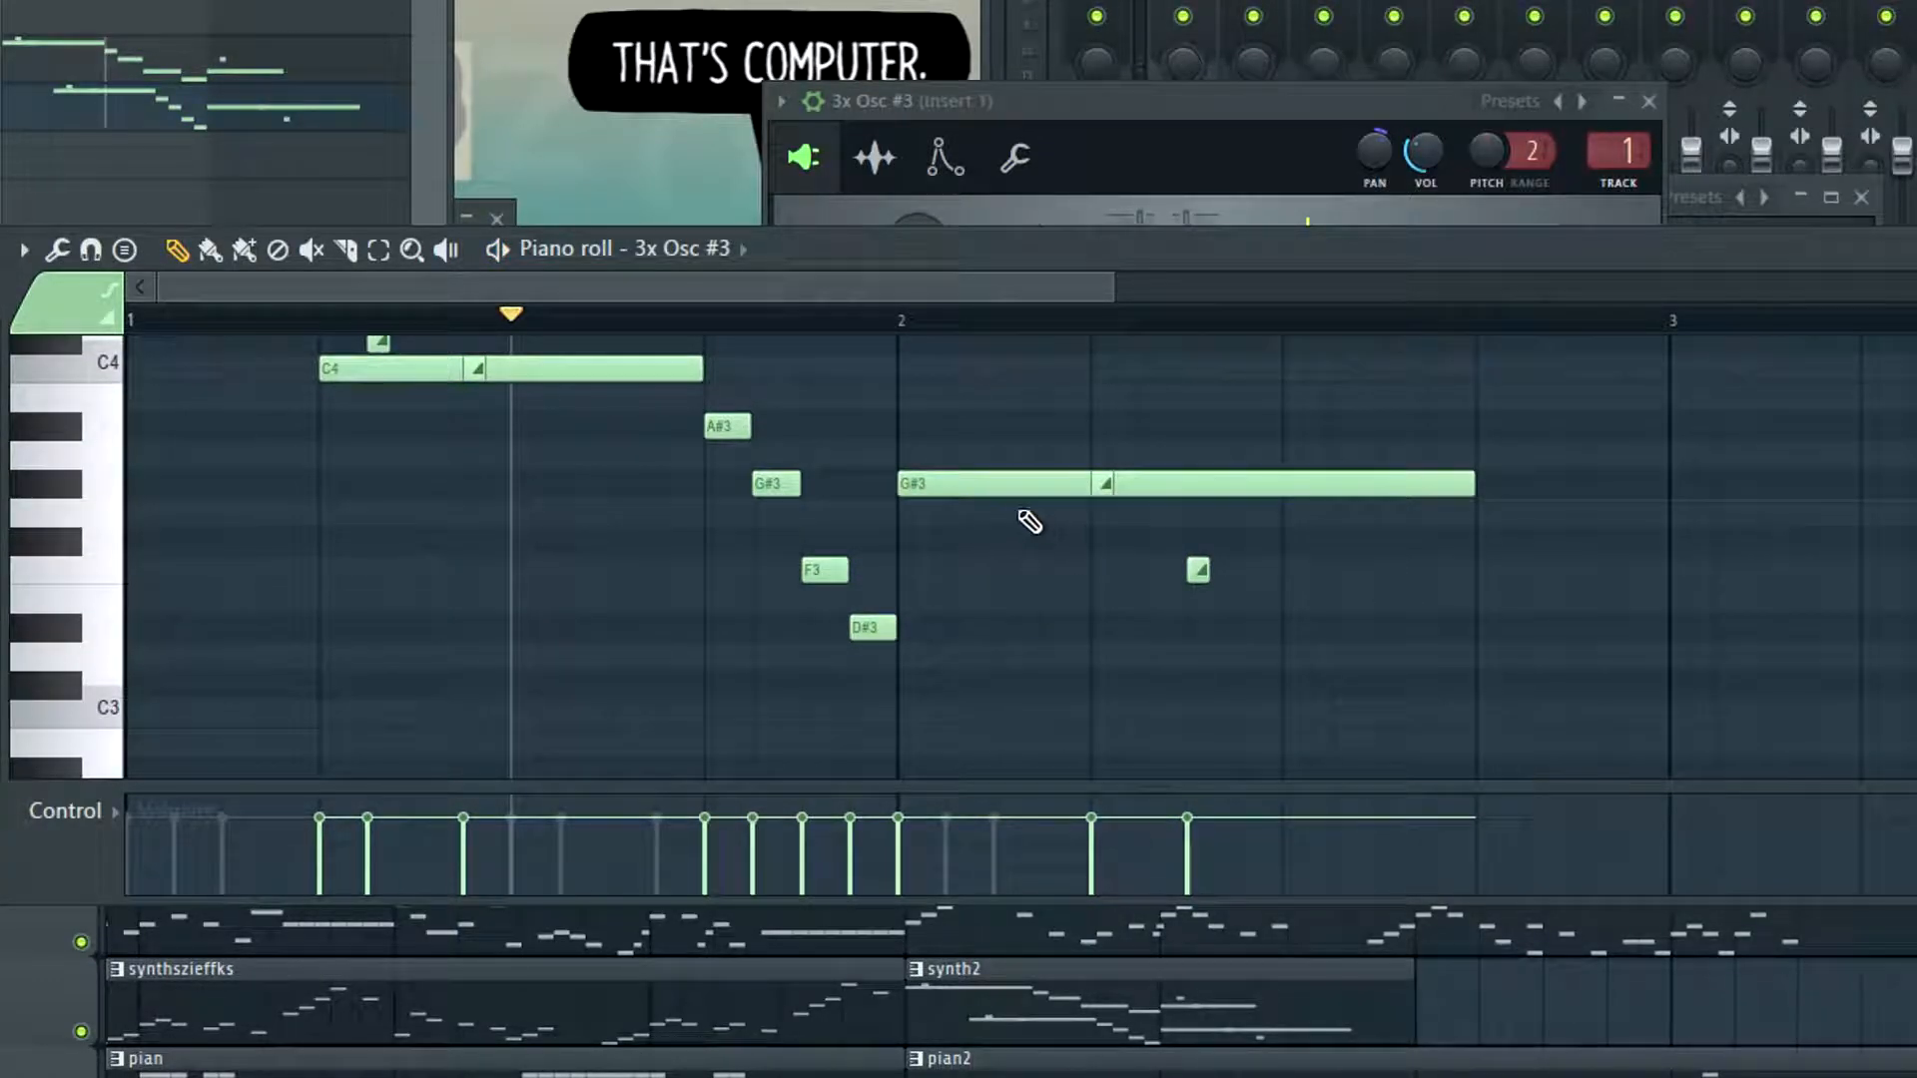
Try the long note at F3 on the start of bar 2 and play it from beat 3 of bar 1
drag(976, 483, 955, 570)
scroll(980, 553, up, 6)
scroll(979, 552, down, 6)
key(space)
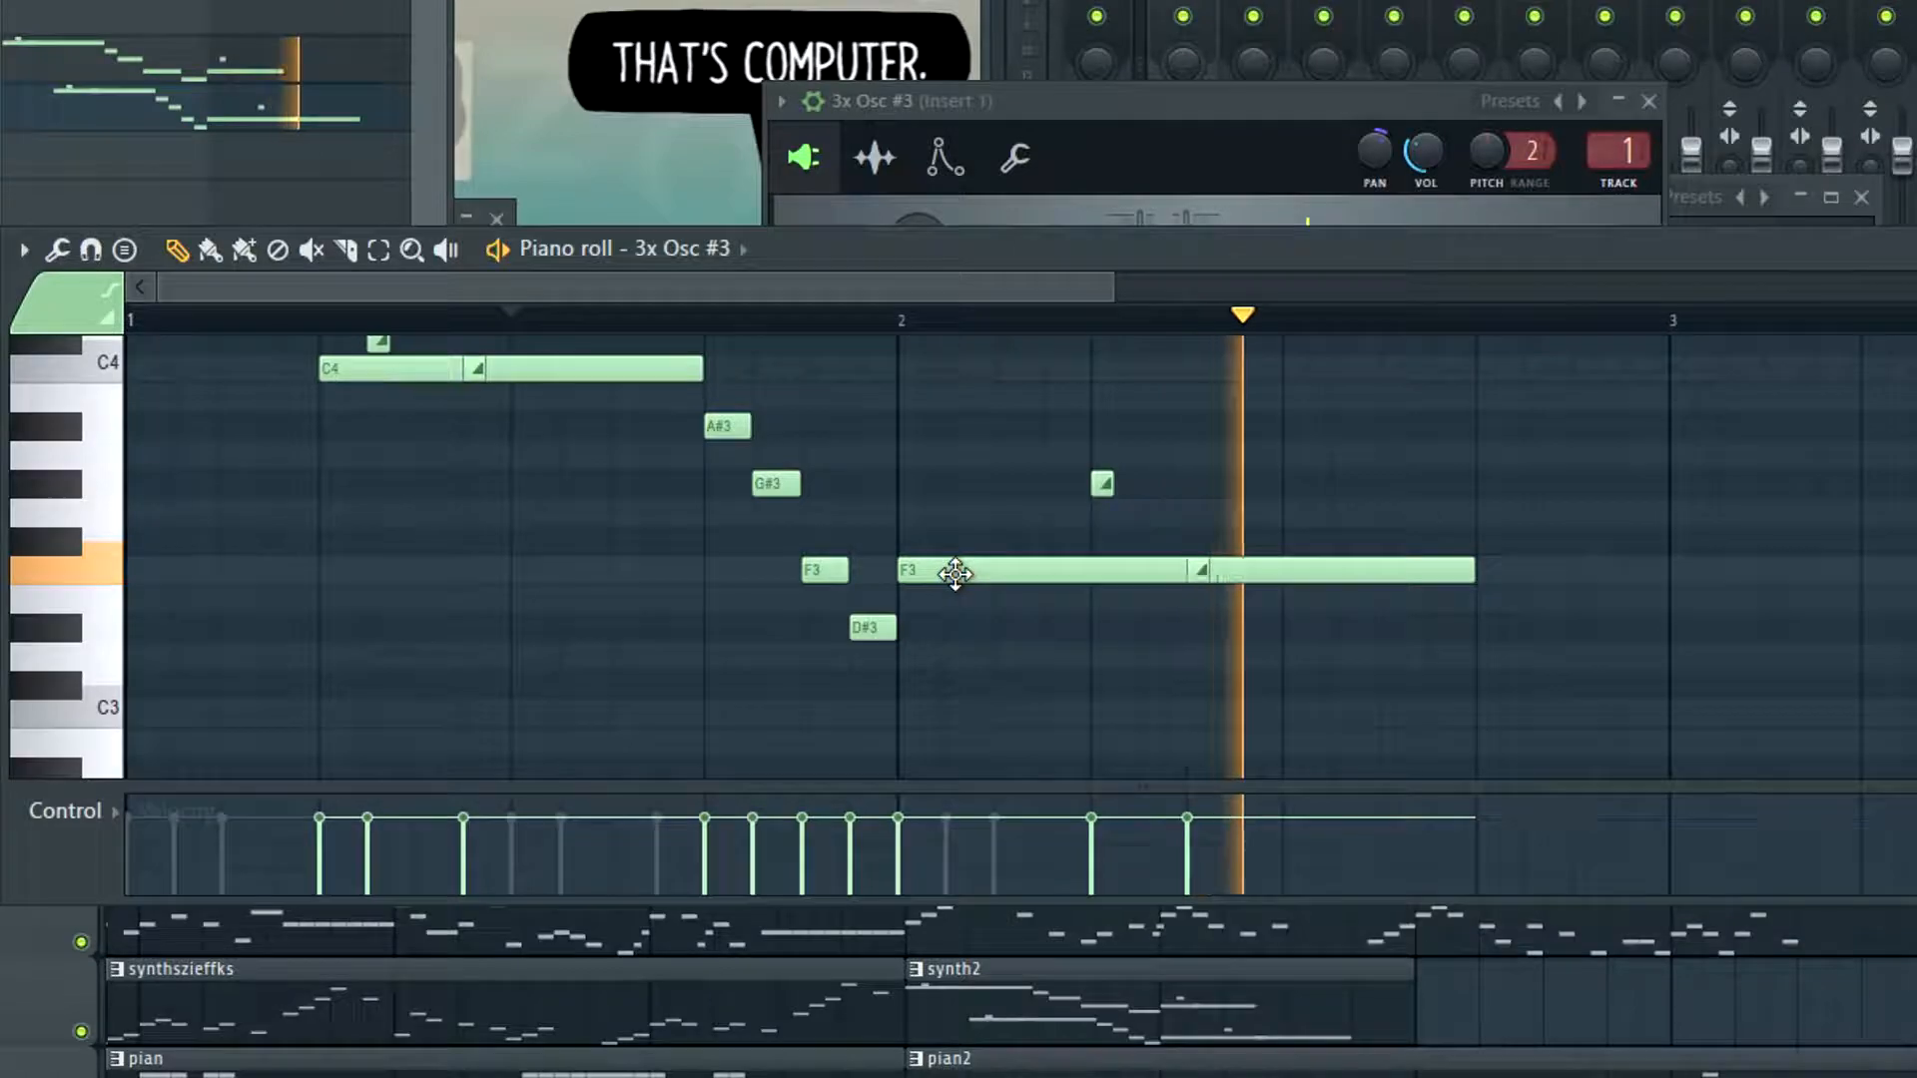
key(space)
Return the long F3 note to half a beat past the start of bar 2 and play it in context
scroll(1021, 555, up, 3)
scroll(1021, 555, down, 3)
scroll(1093, 554, up, 4)
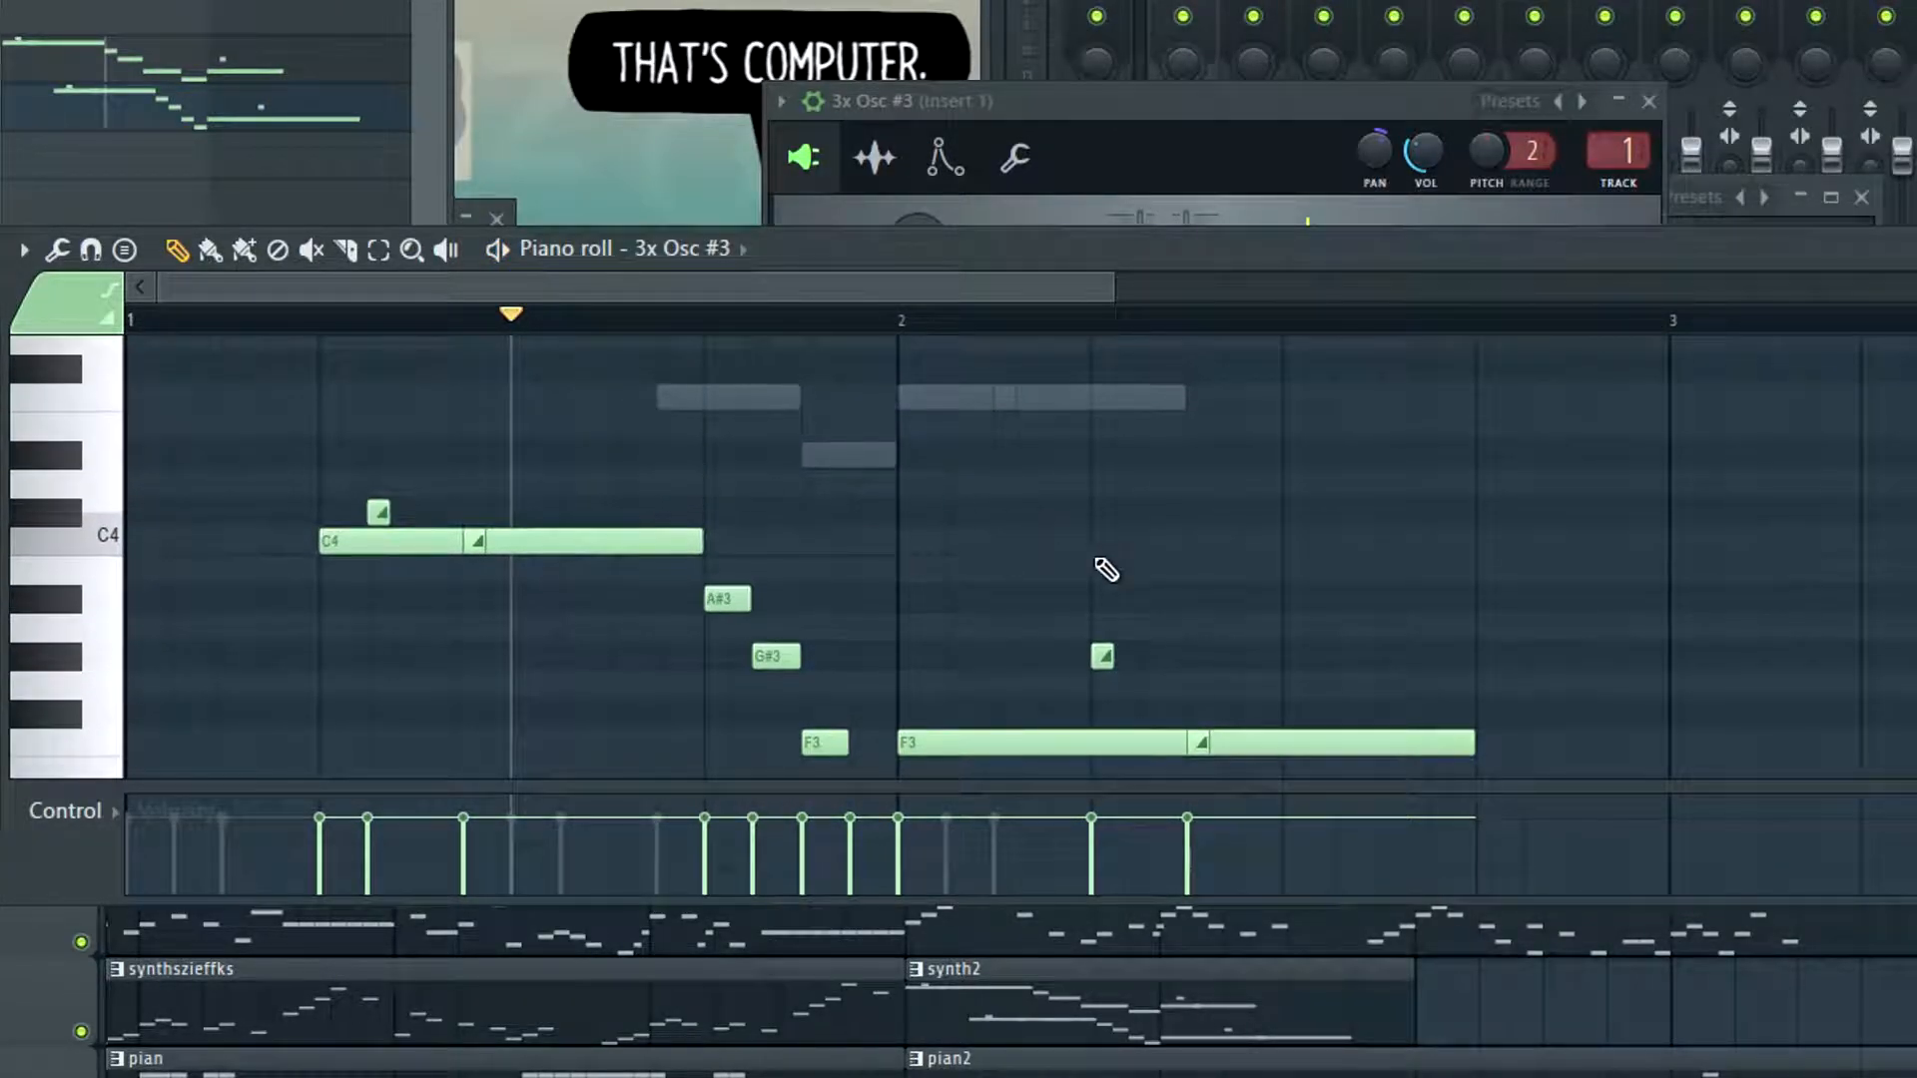
scroll(887, 585, down, 2)
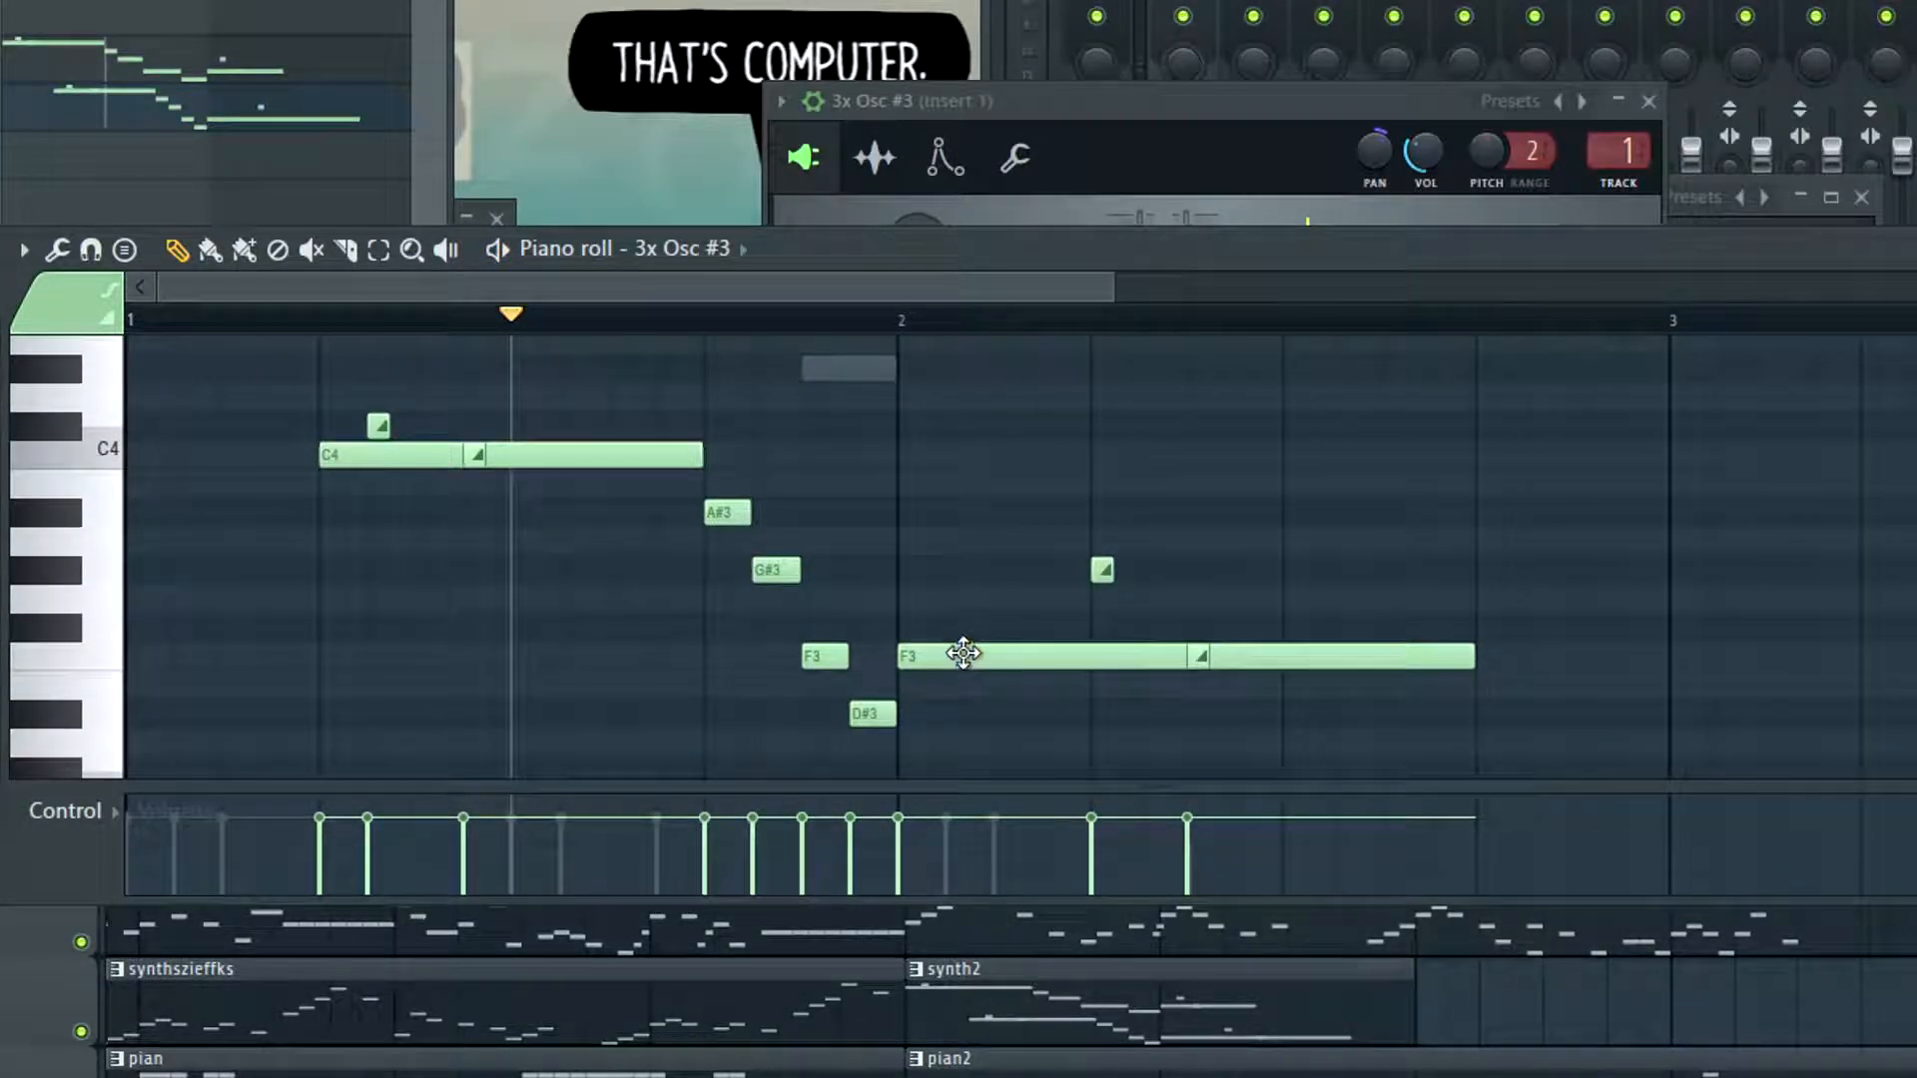
drag(973, 655, 1069, 655)
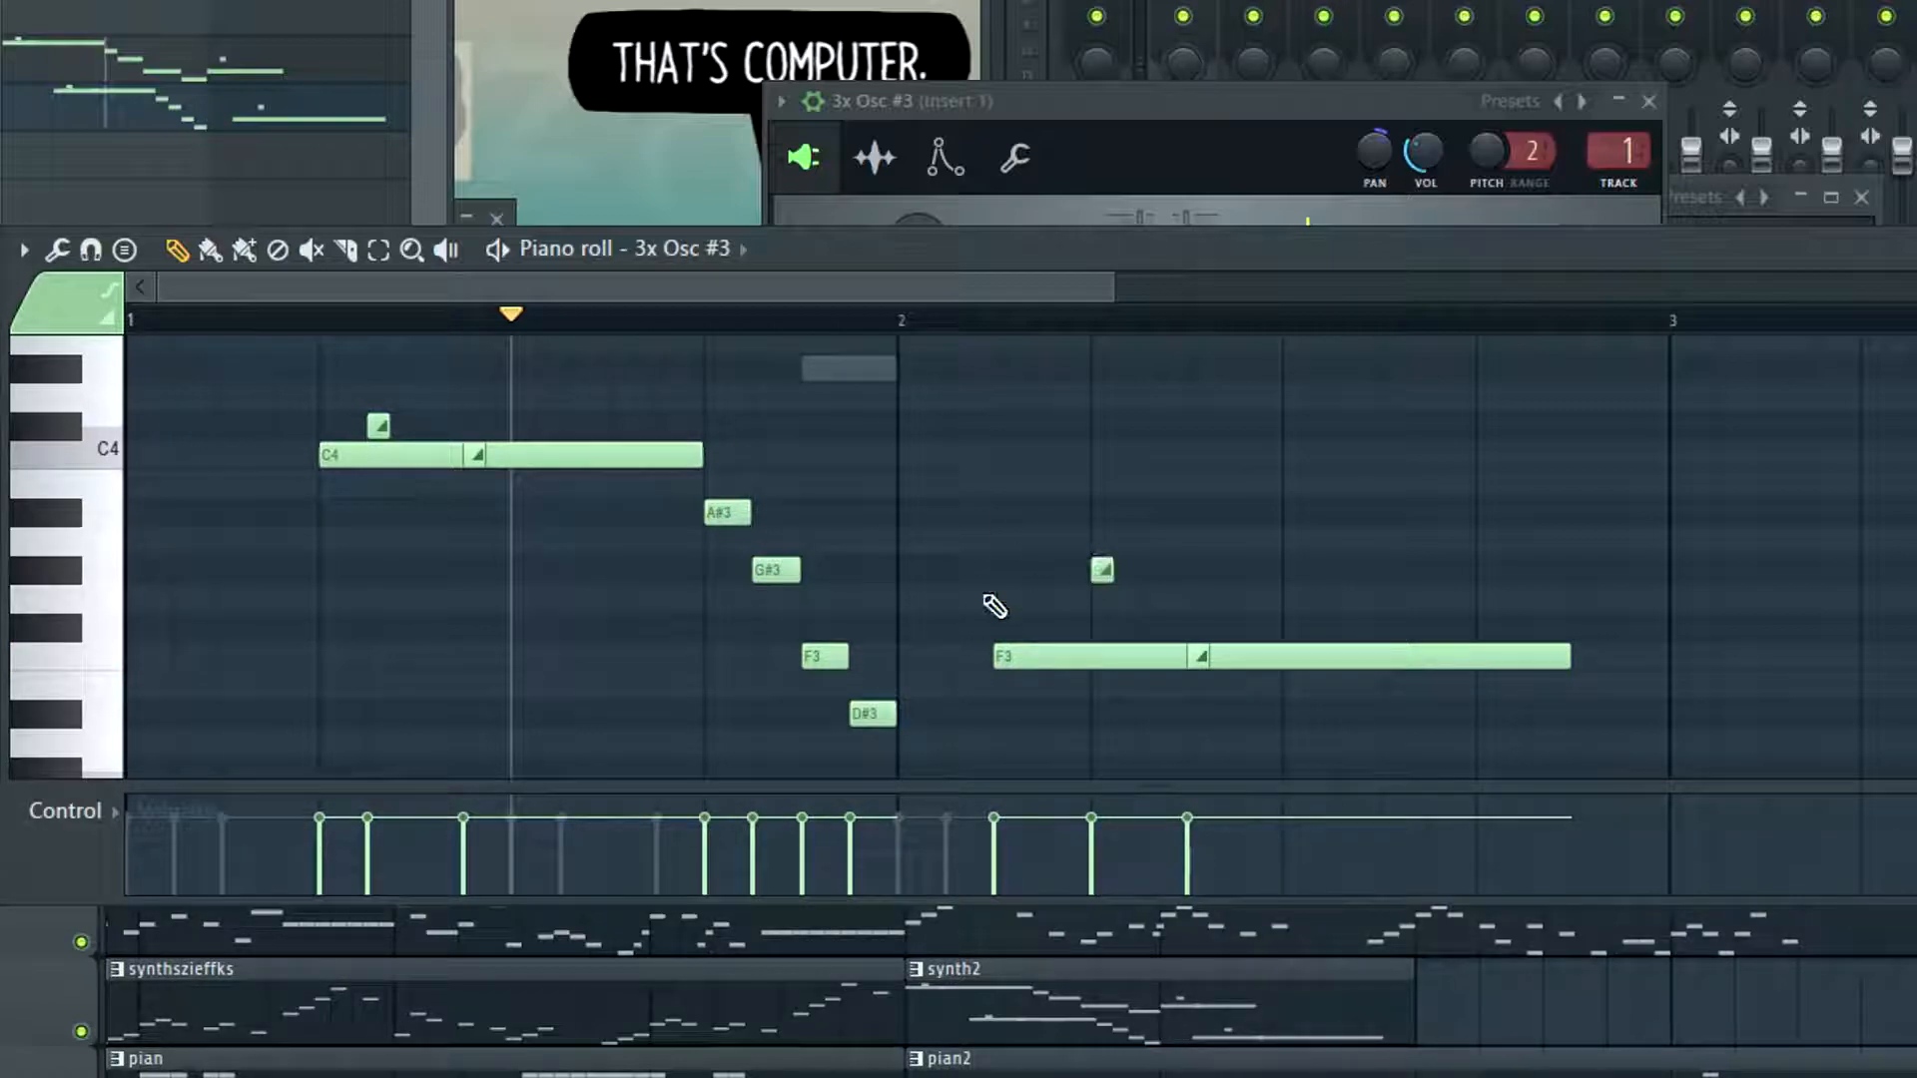
key(space)
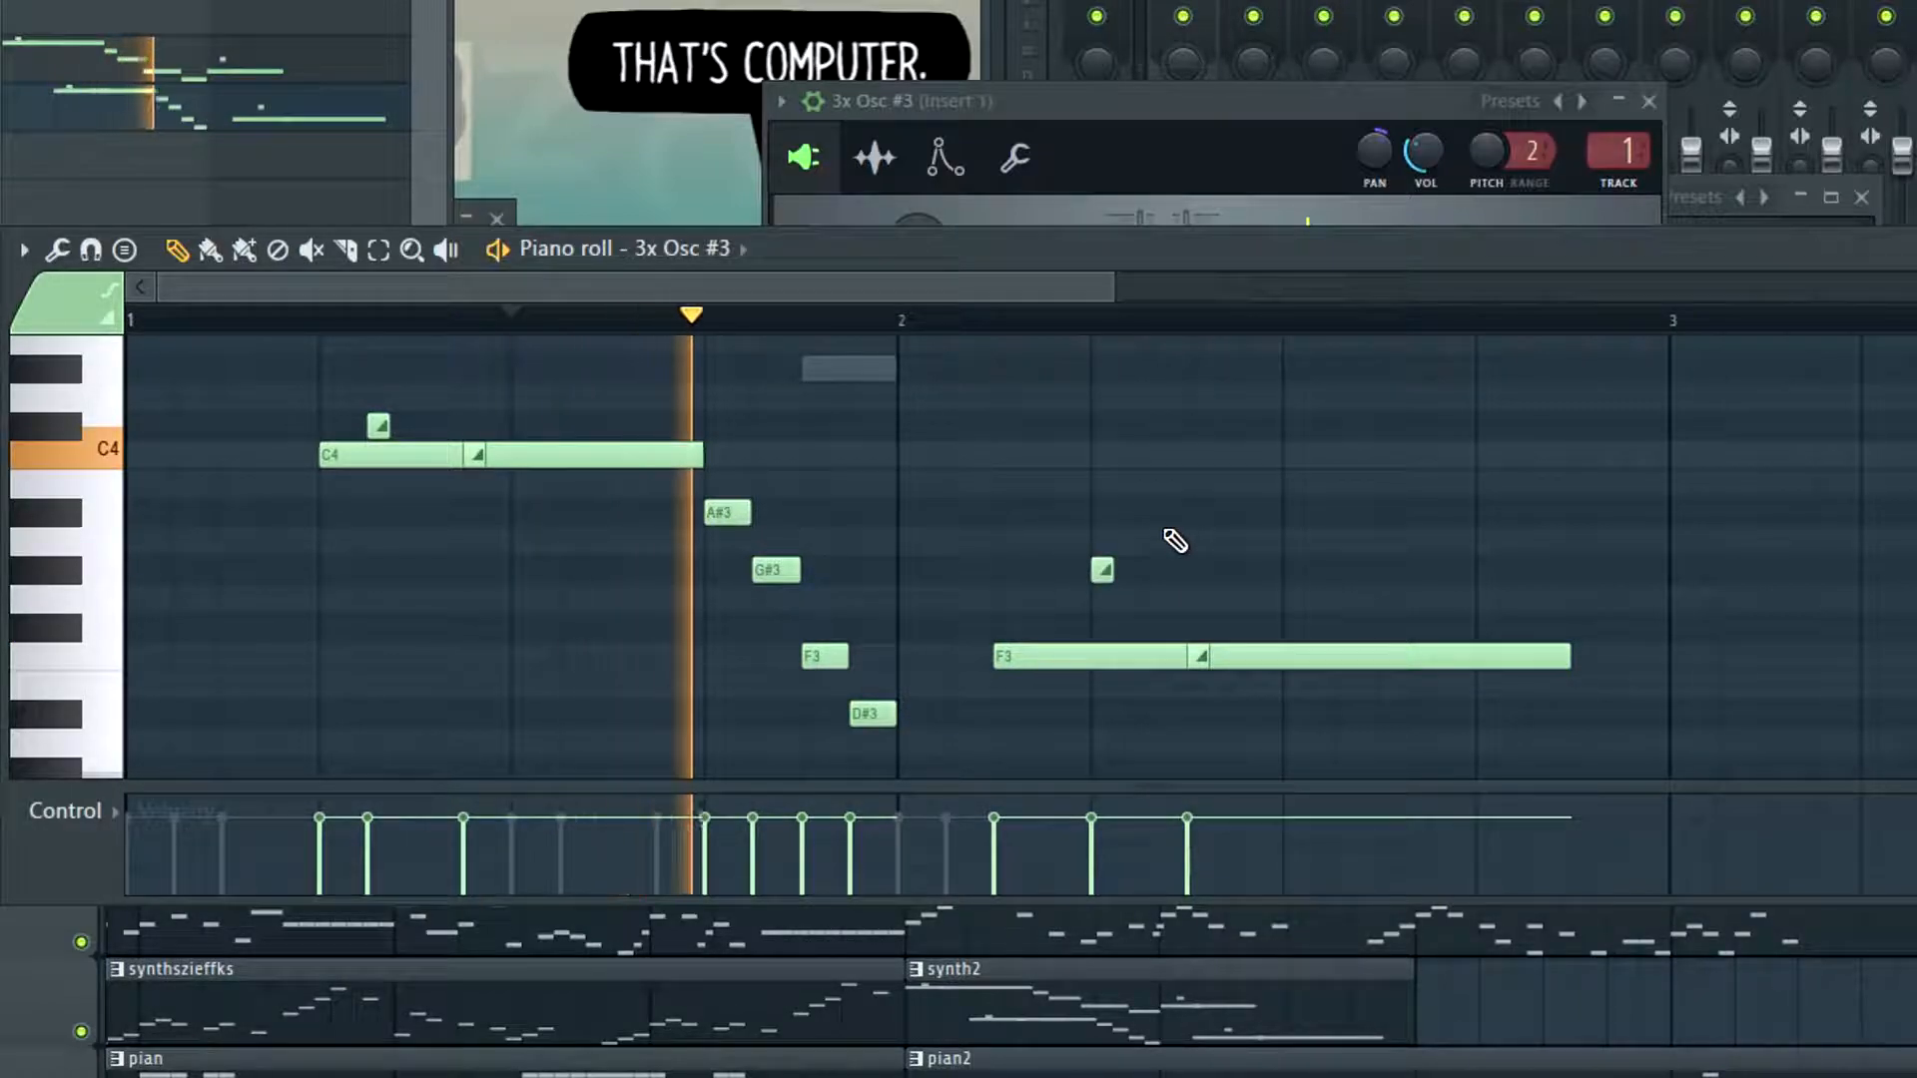
key(space)
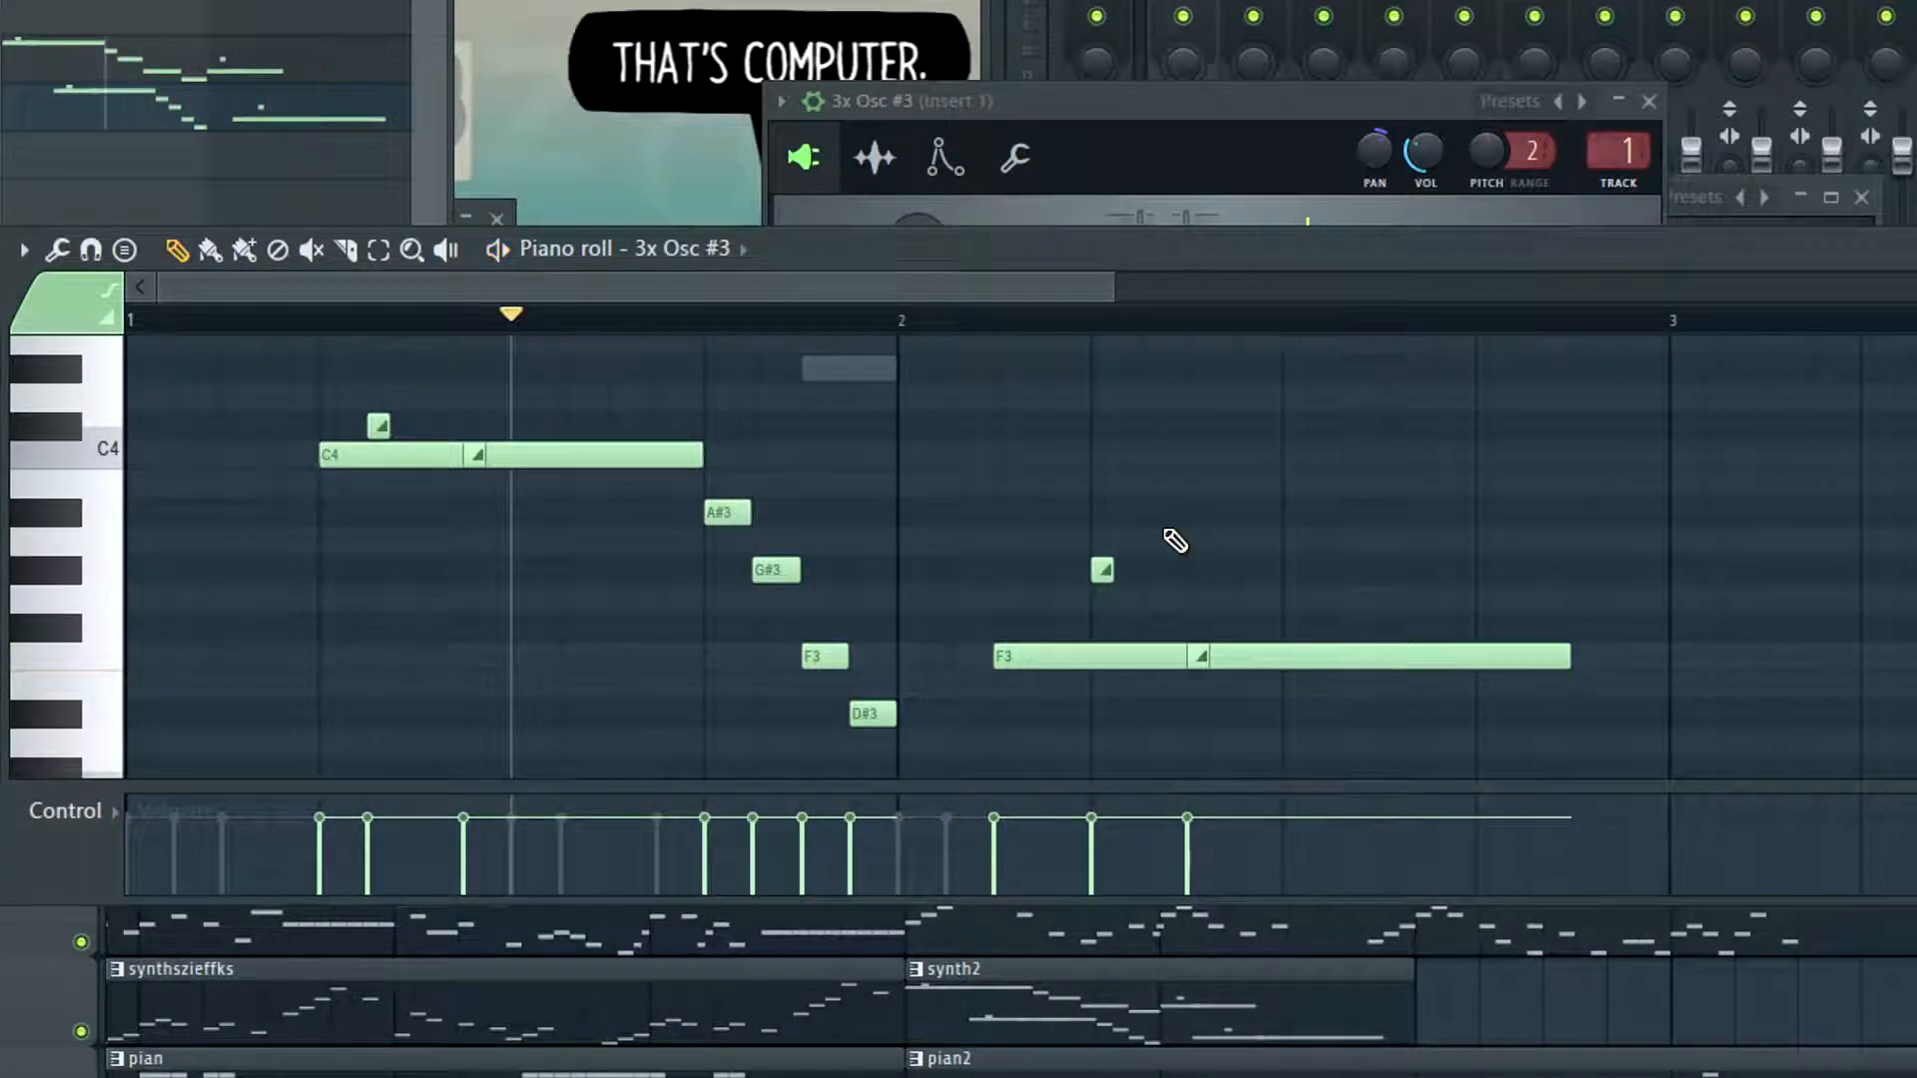
Examine how the 3x Osc #3 notes line up with the 3x Osc #2 ghost notes across the C3 to C5 range
scroll(994, 569, up, 5)
scroll(697, 510, down, 4)
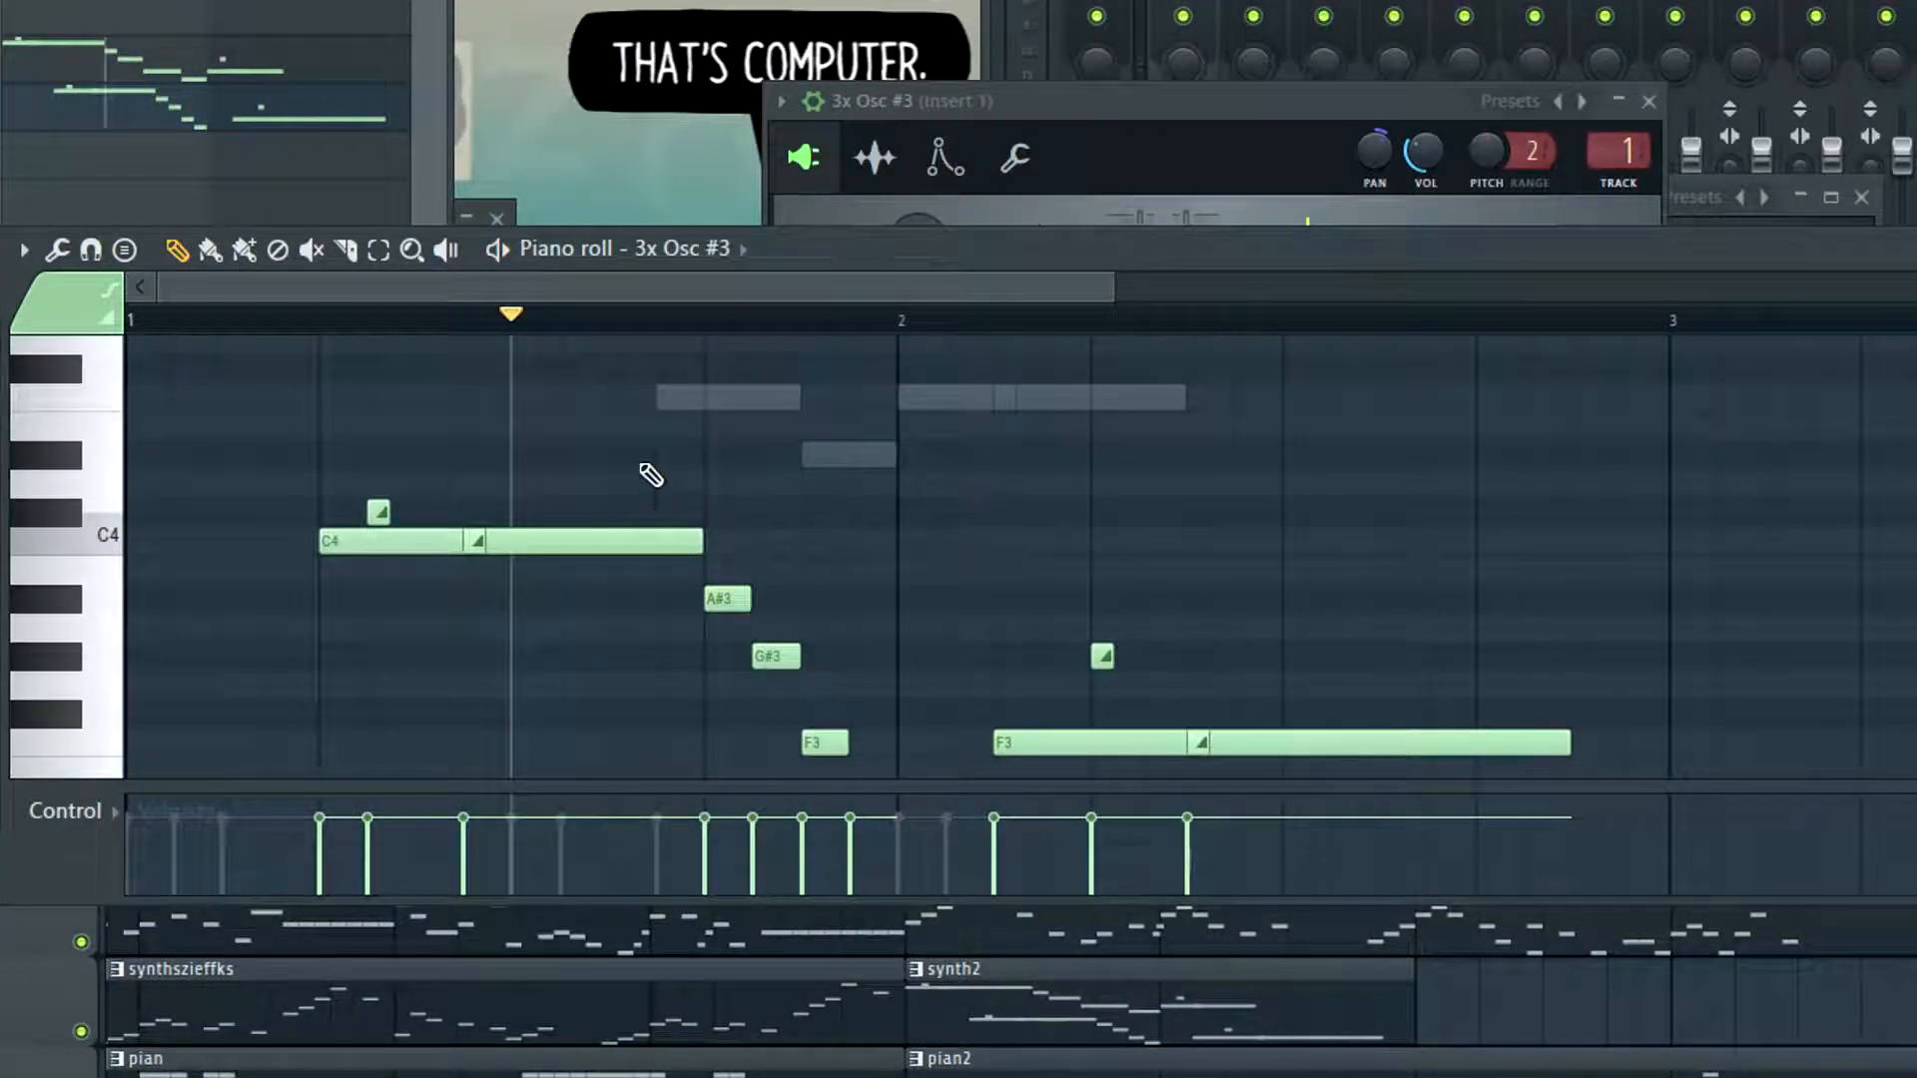
scroll(672, 587, down, 5)
scroll(674, 589, up, 9)
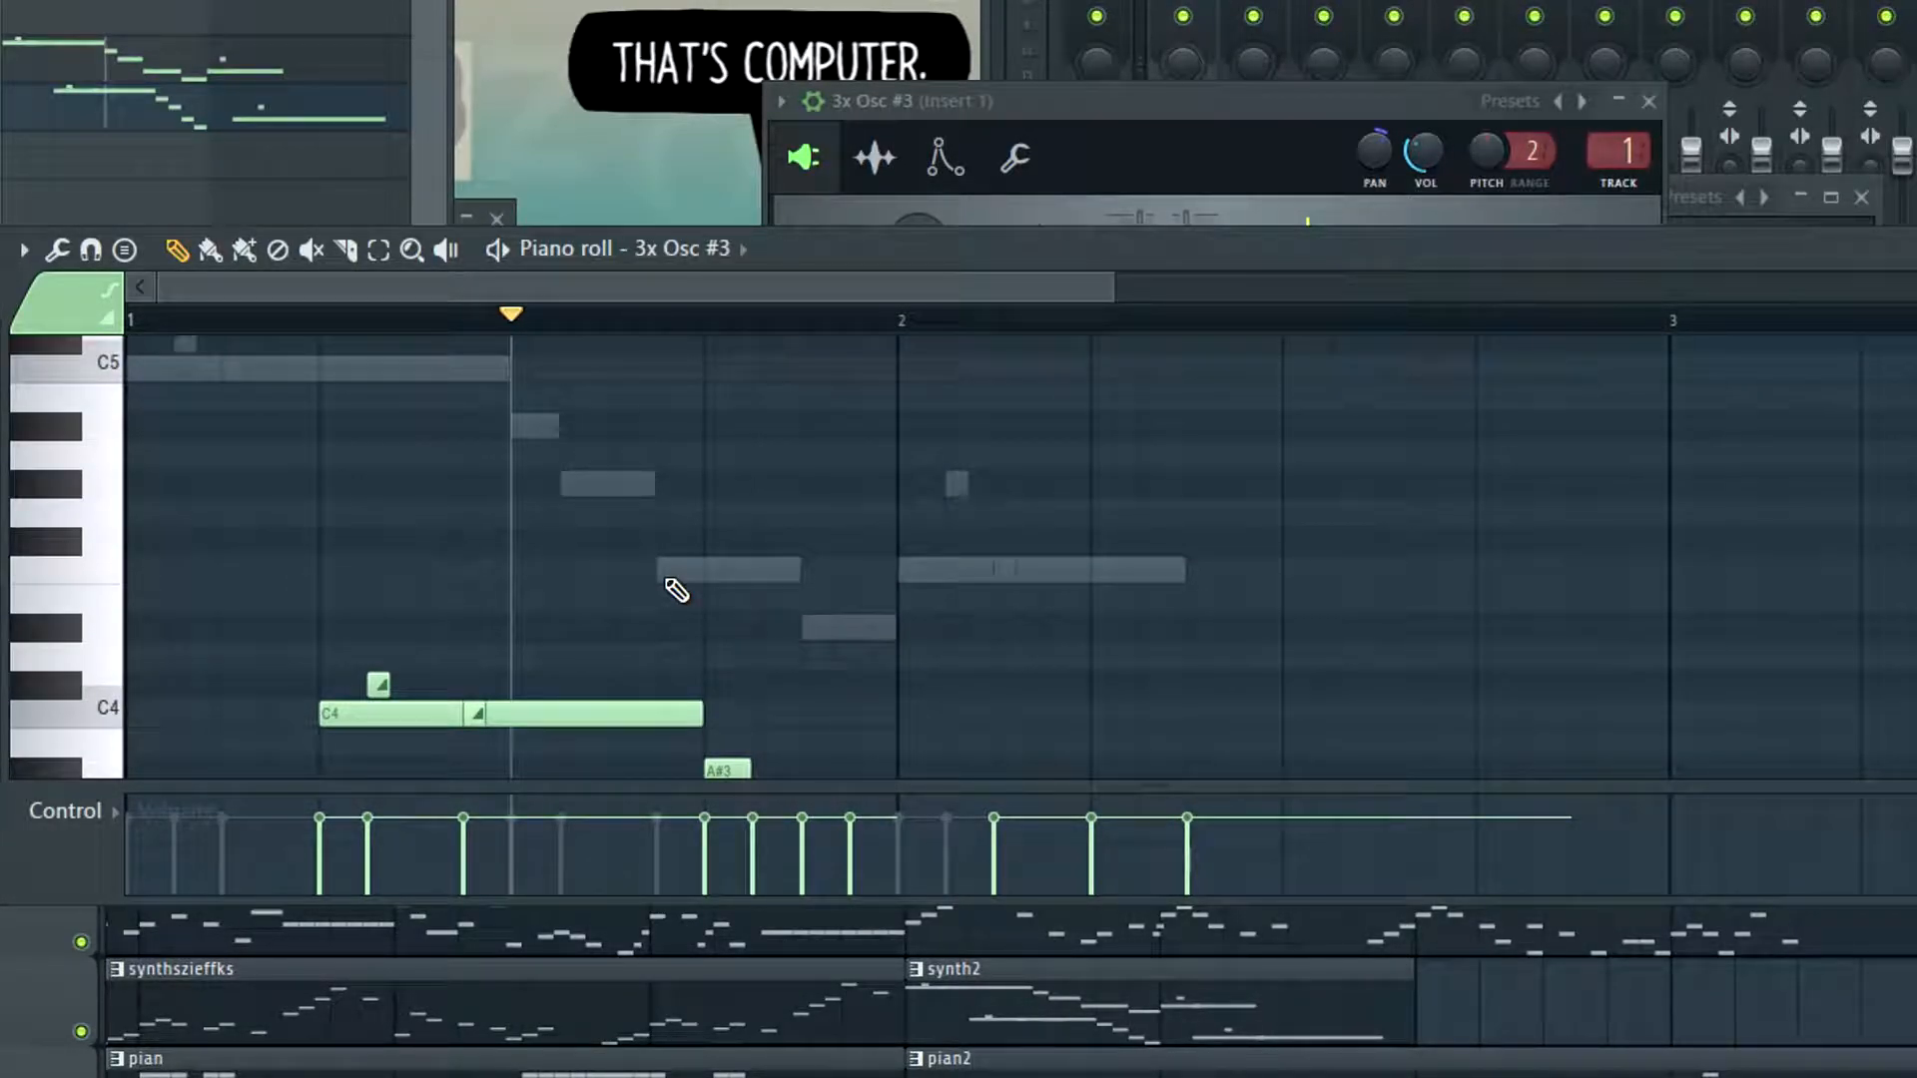
scroll(674, 589, down, 4)
scroll(1057, 599, up, 6)
scroll(818, 556, down, 6)
scroll(1071, 462, up, 5)
scroll(1163, 586, down, 3)
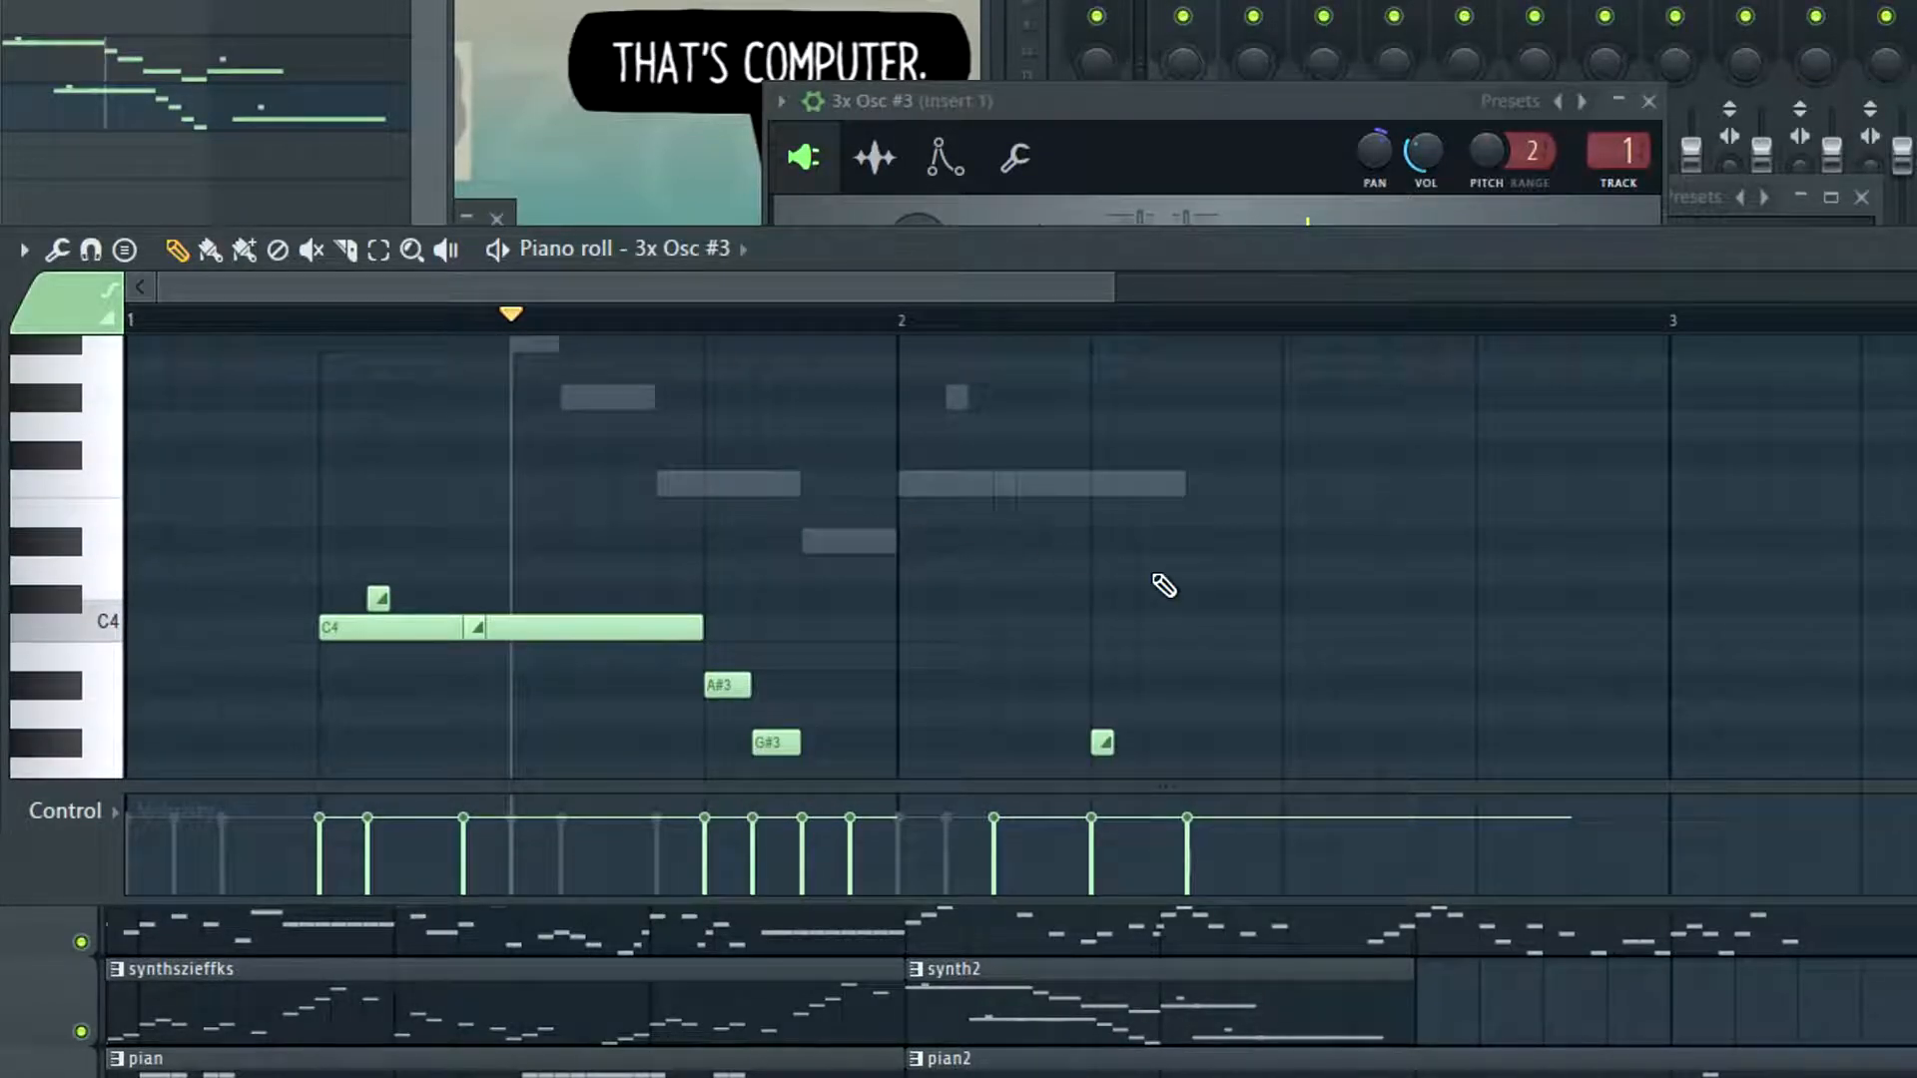
scroll(944, 567, down, 2)
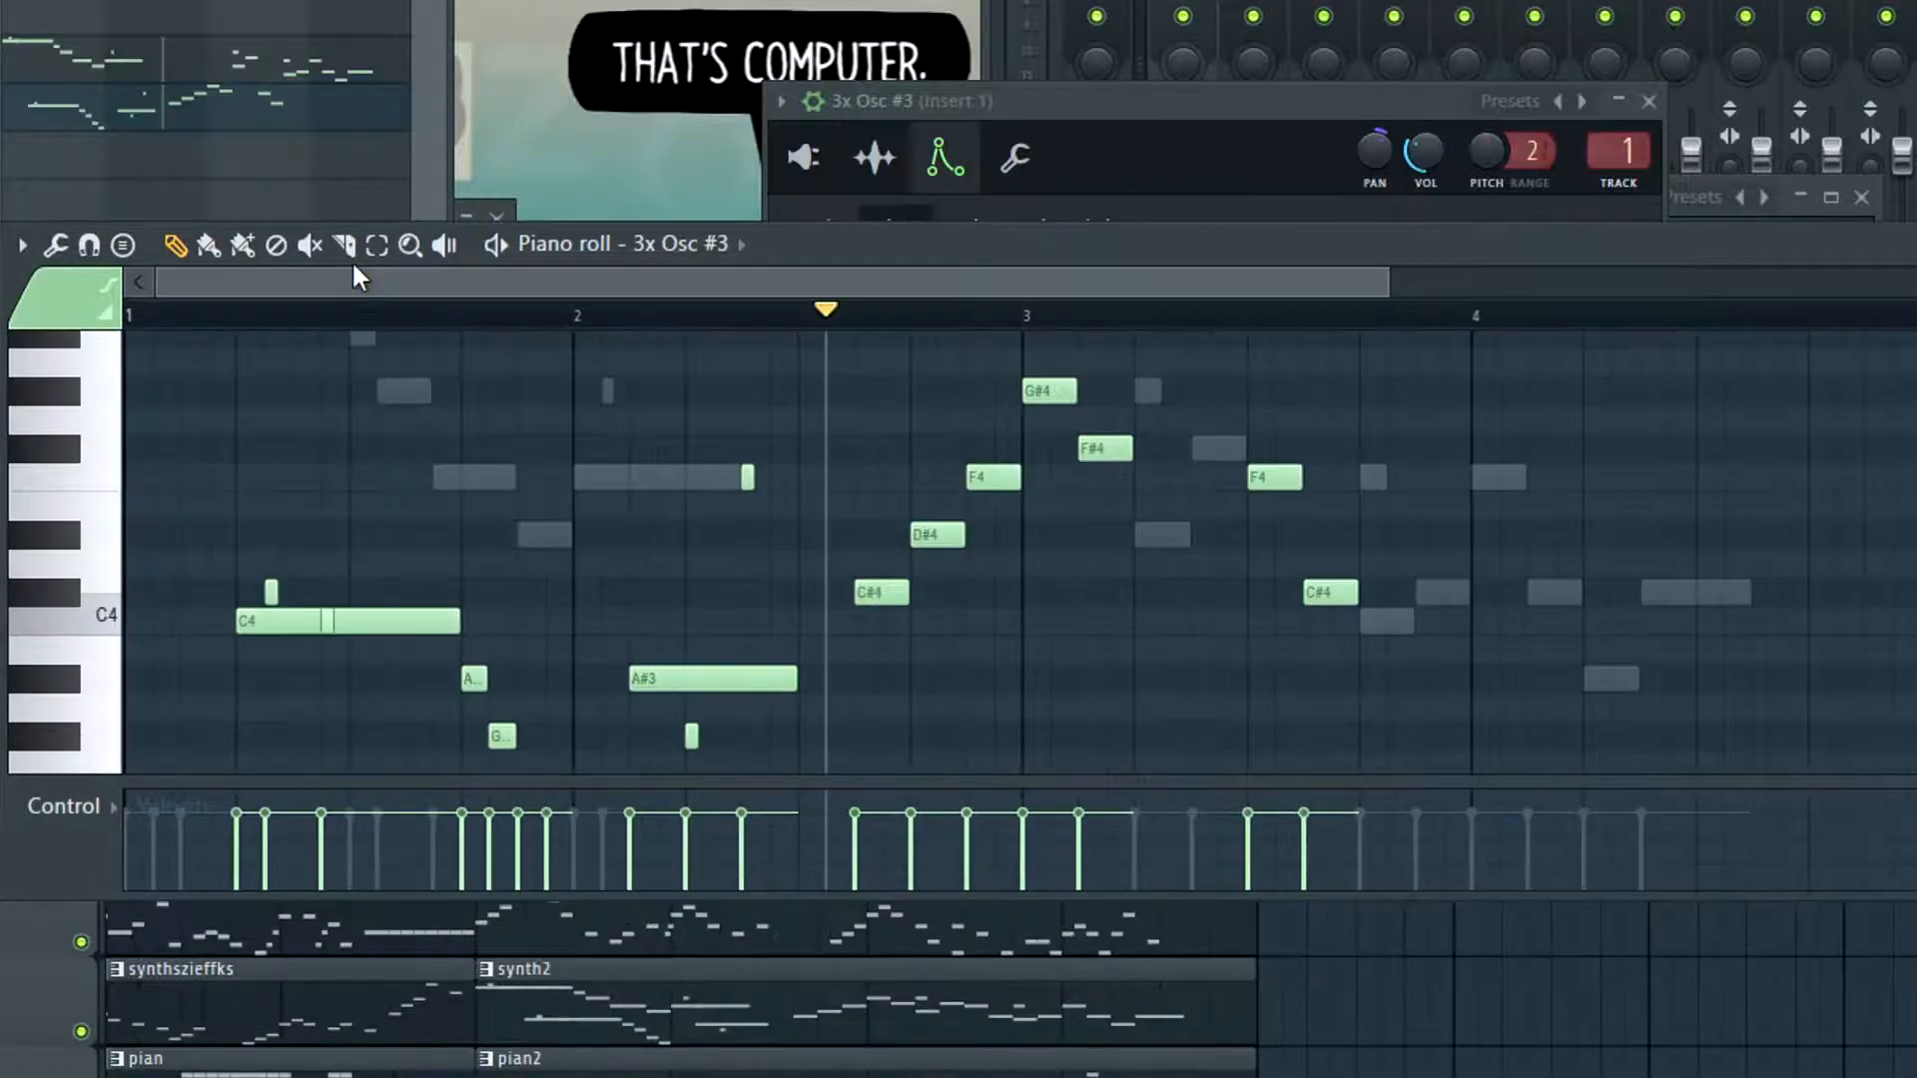
Play the extended pattern to hear the call-and-response between 3x Osc #2 and #3
scroll(917, 530, down, 2)
key(space)
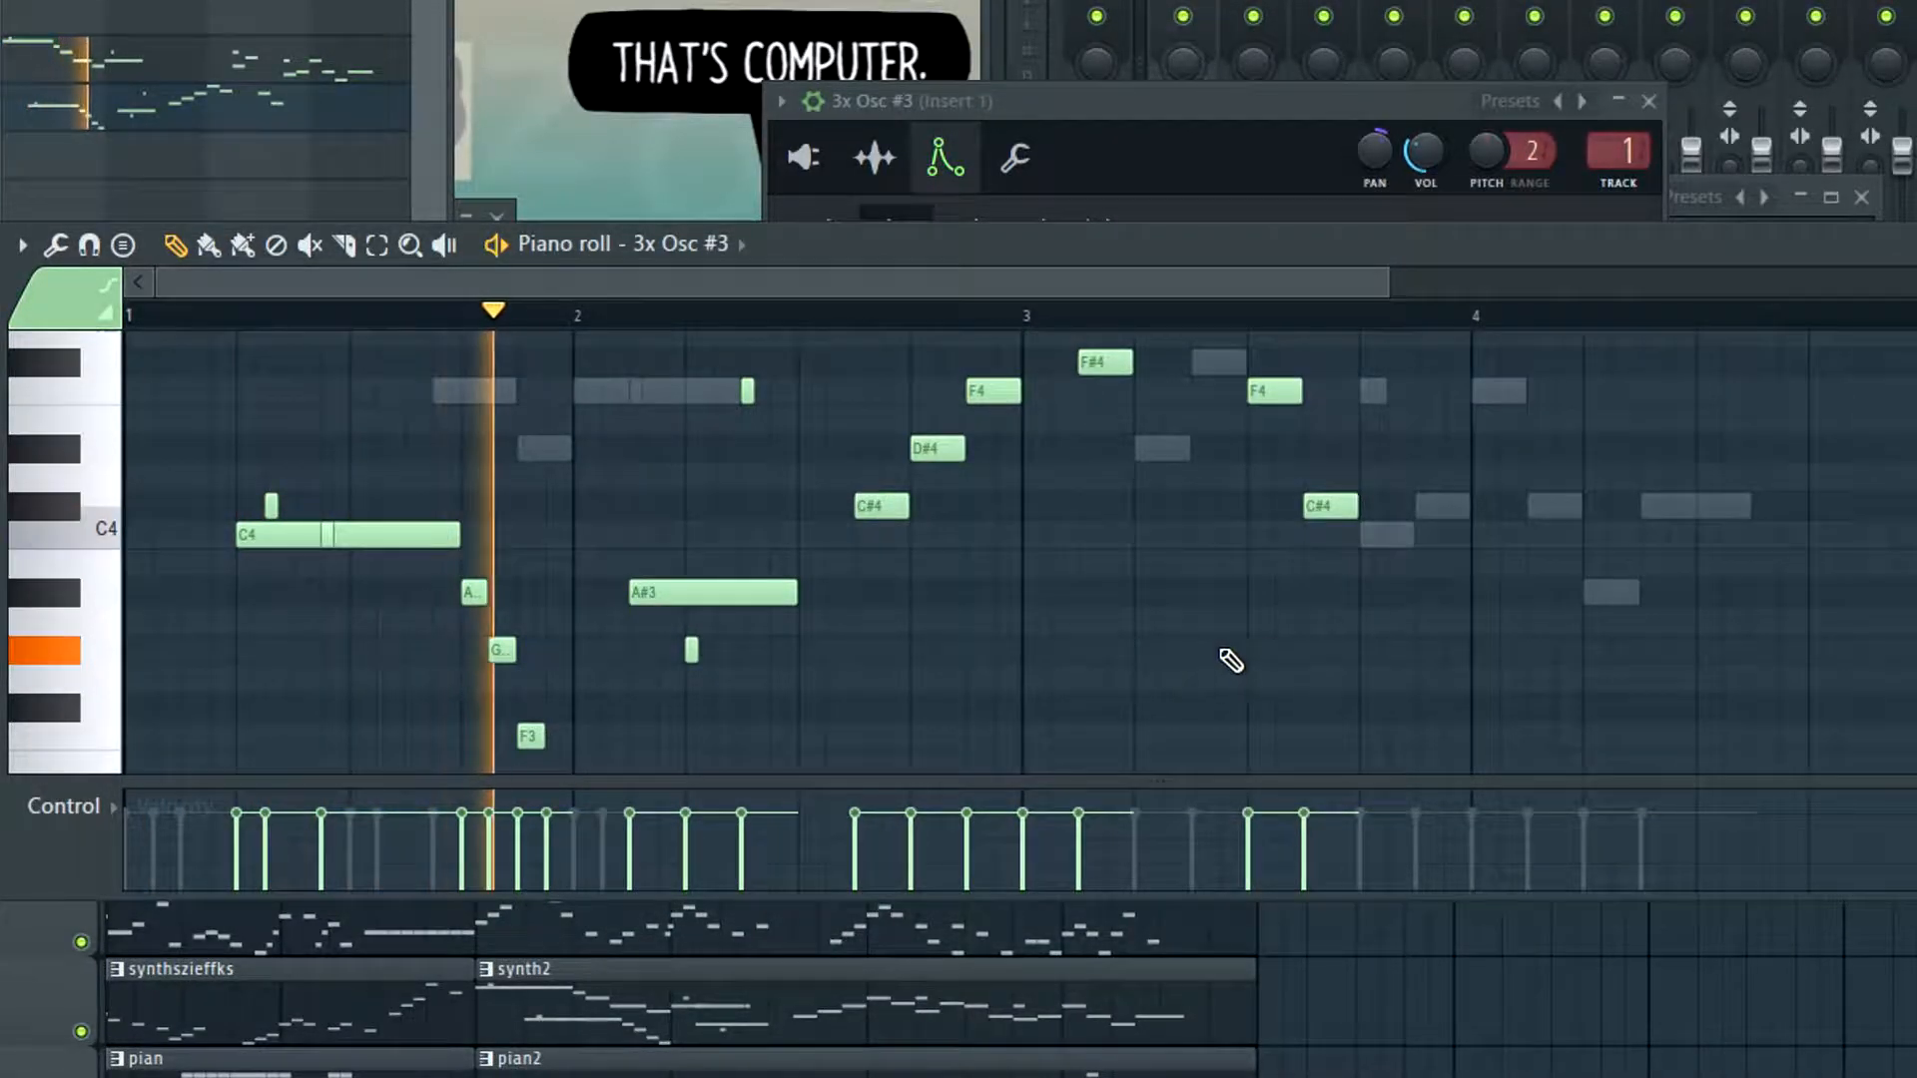
scroll(1892, 599, up, 2)
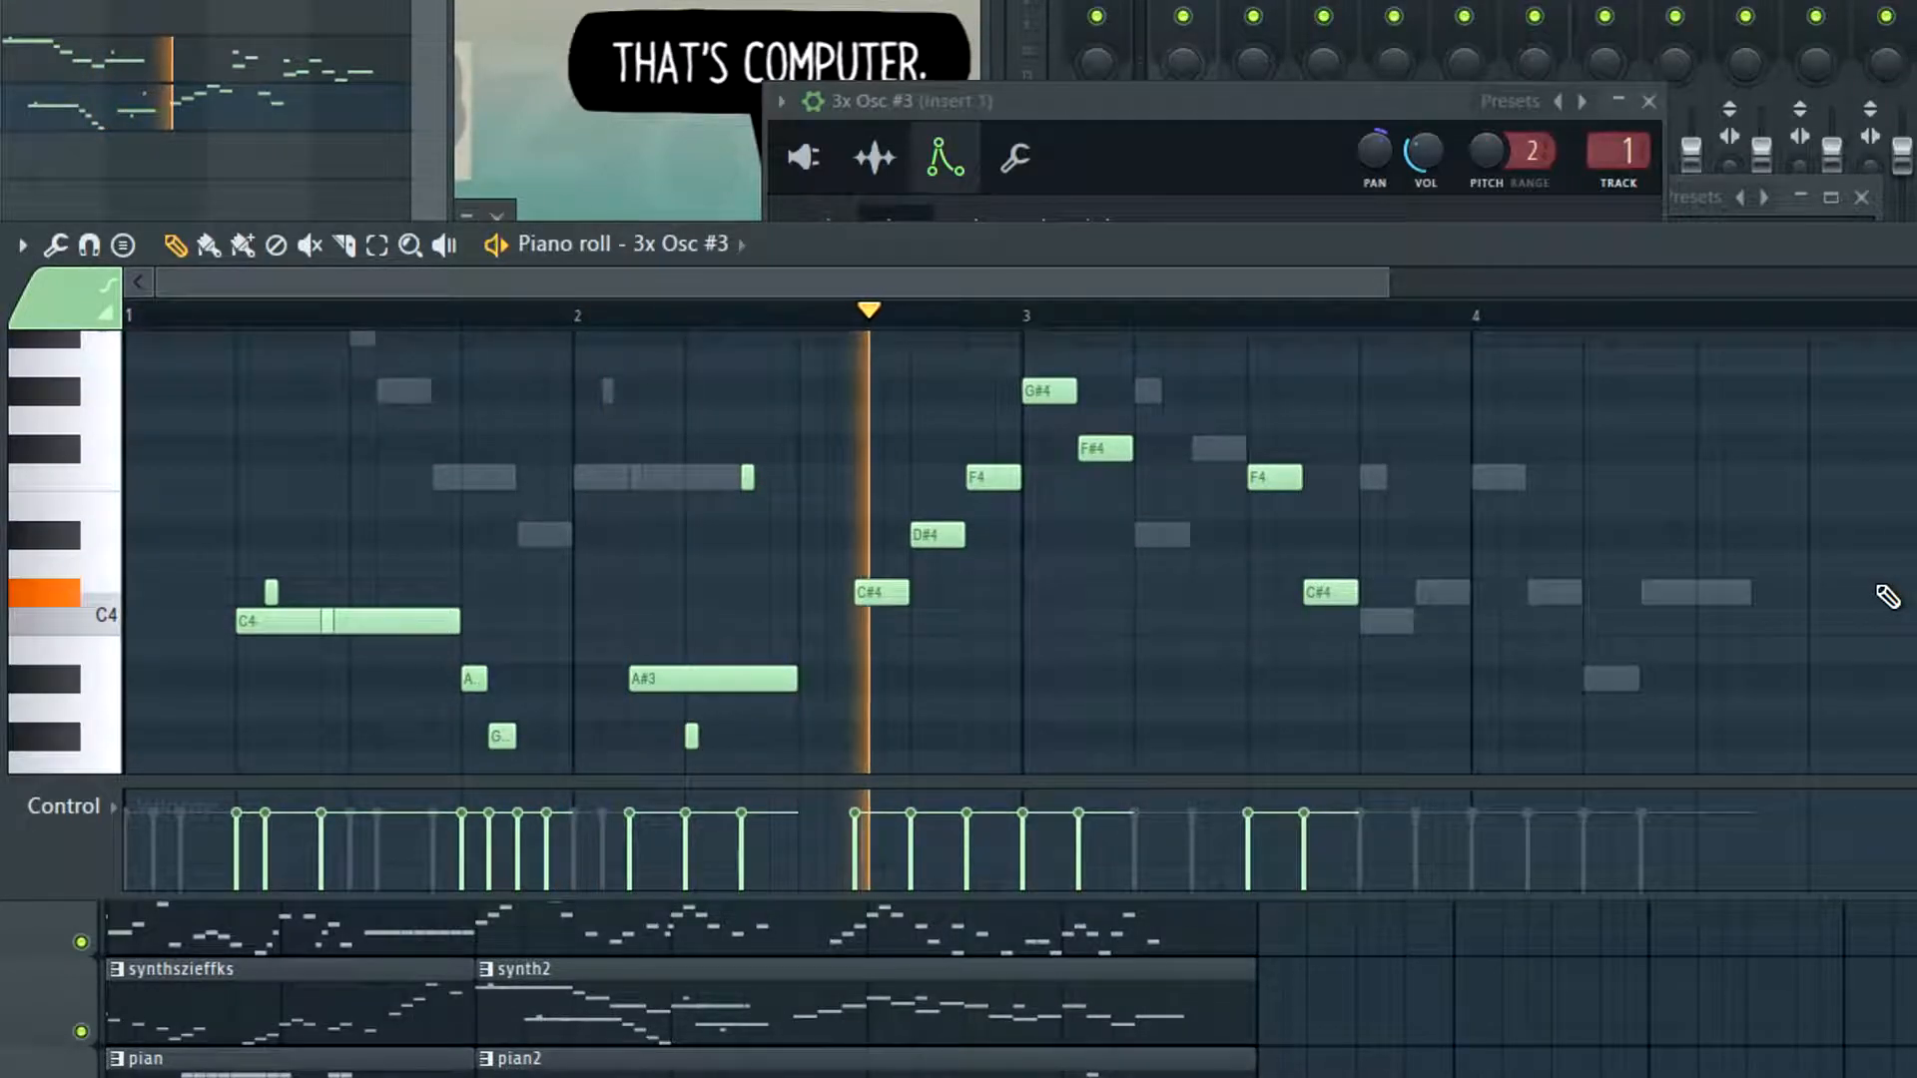
Add the notes F4, C#4, A#3 and a longer C#4 to bar 4 of 3x Osc #3, matching the ghost notes of 3x Osc #2
drag(976, 274, 1249, 300)
scroll(842, 575, up, 3)
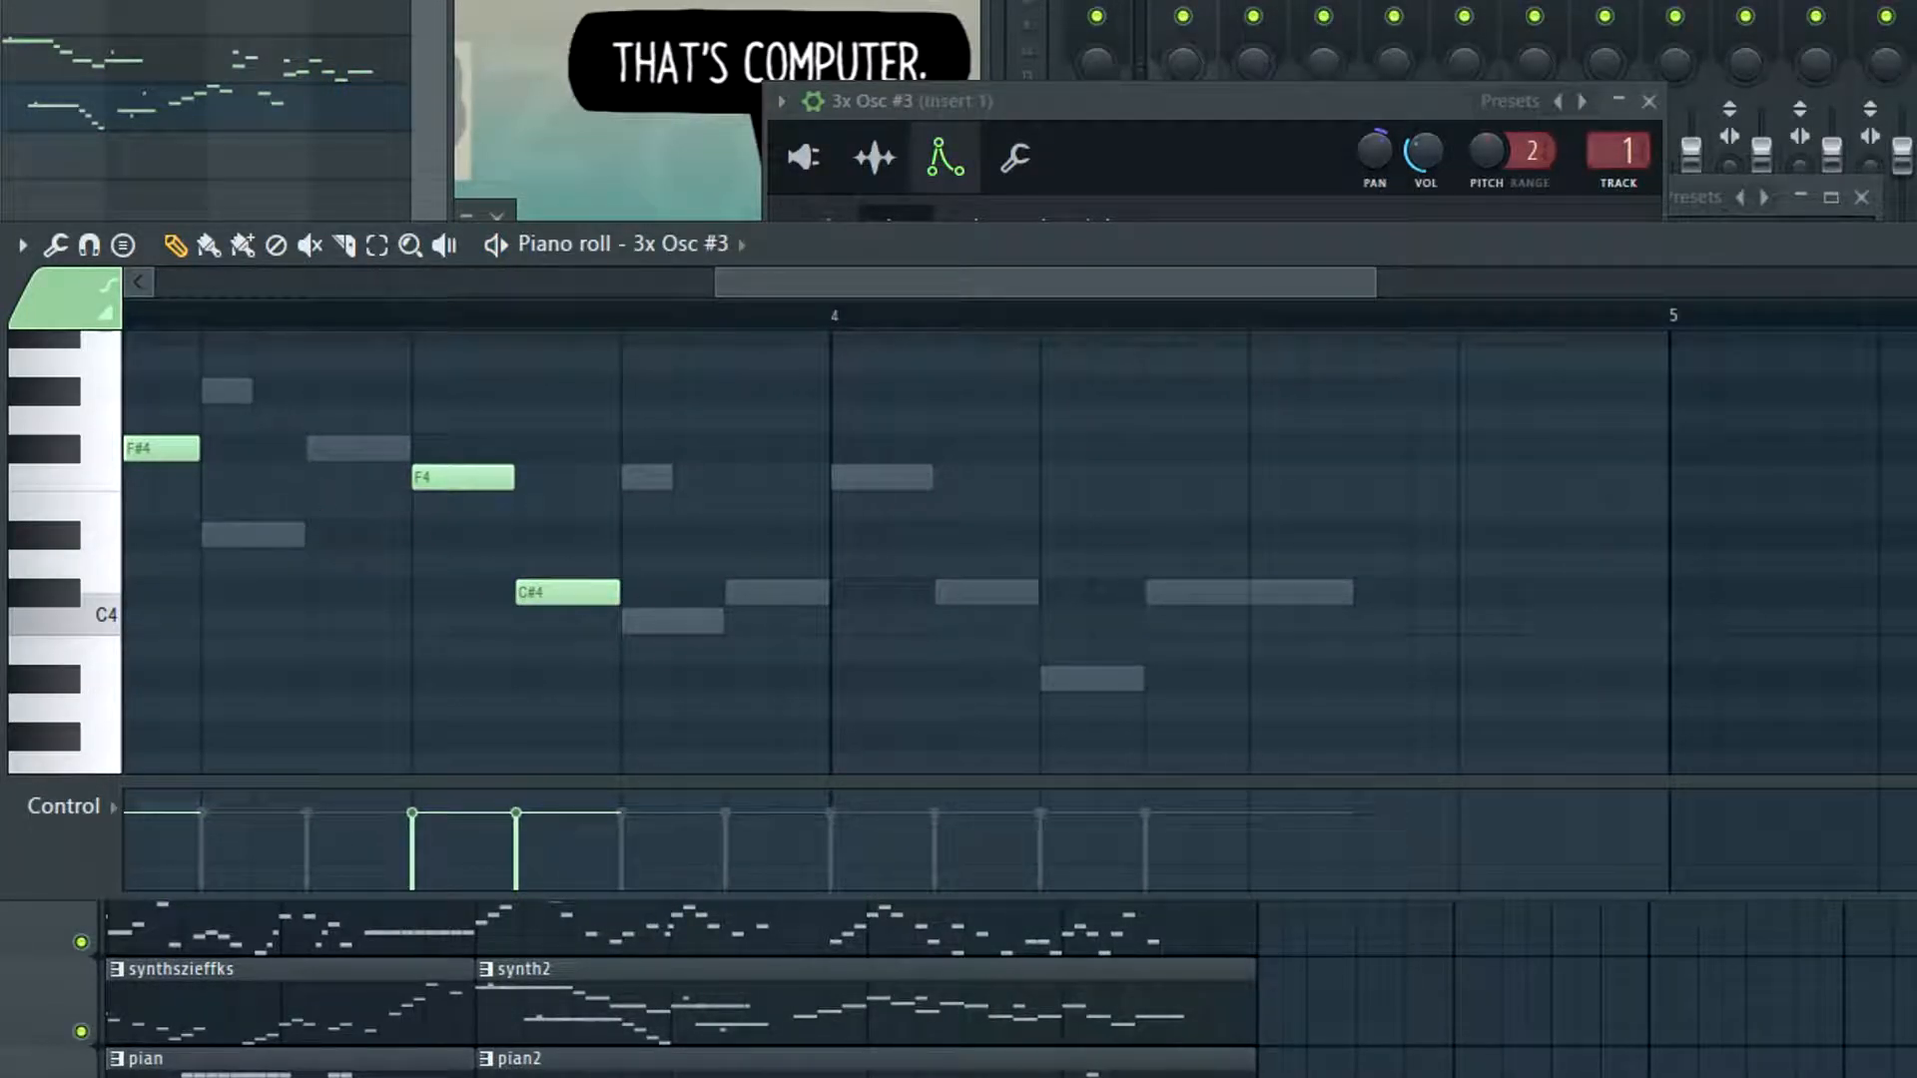
drag(857, 295, 562, 299)
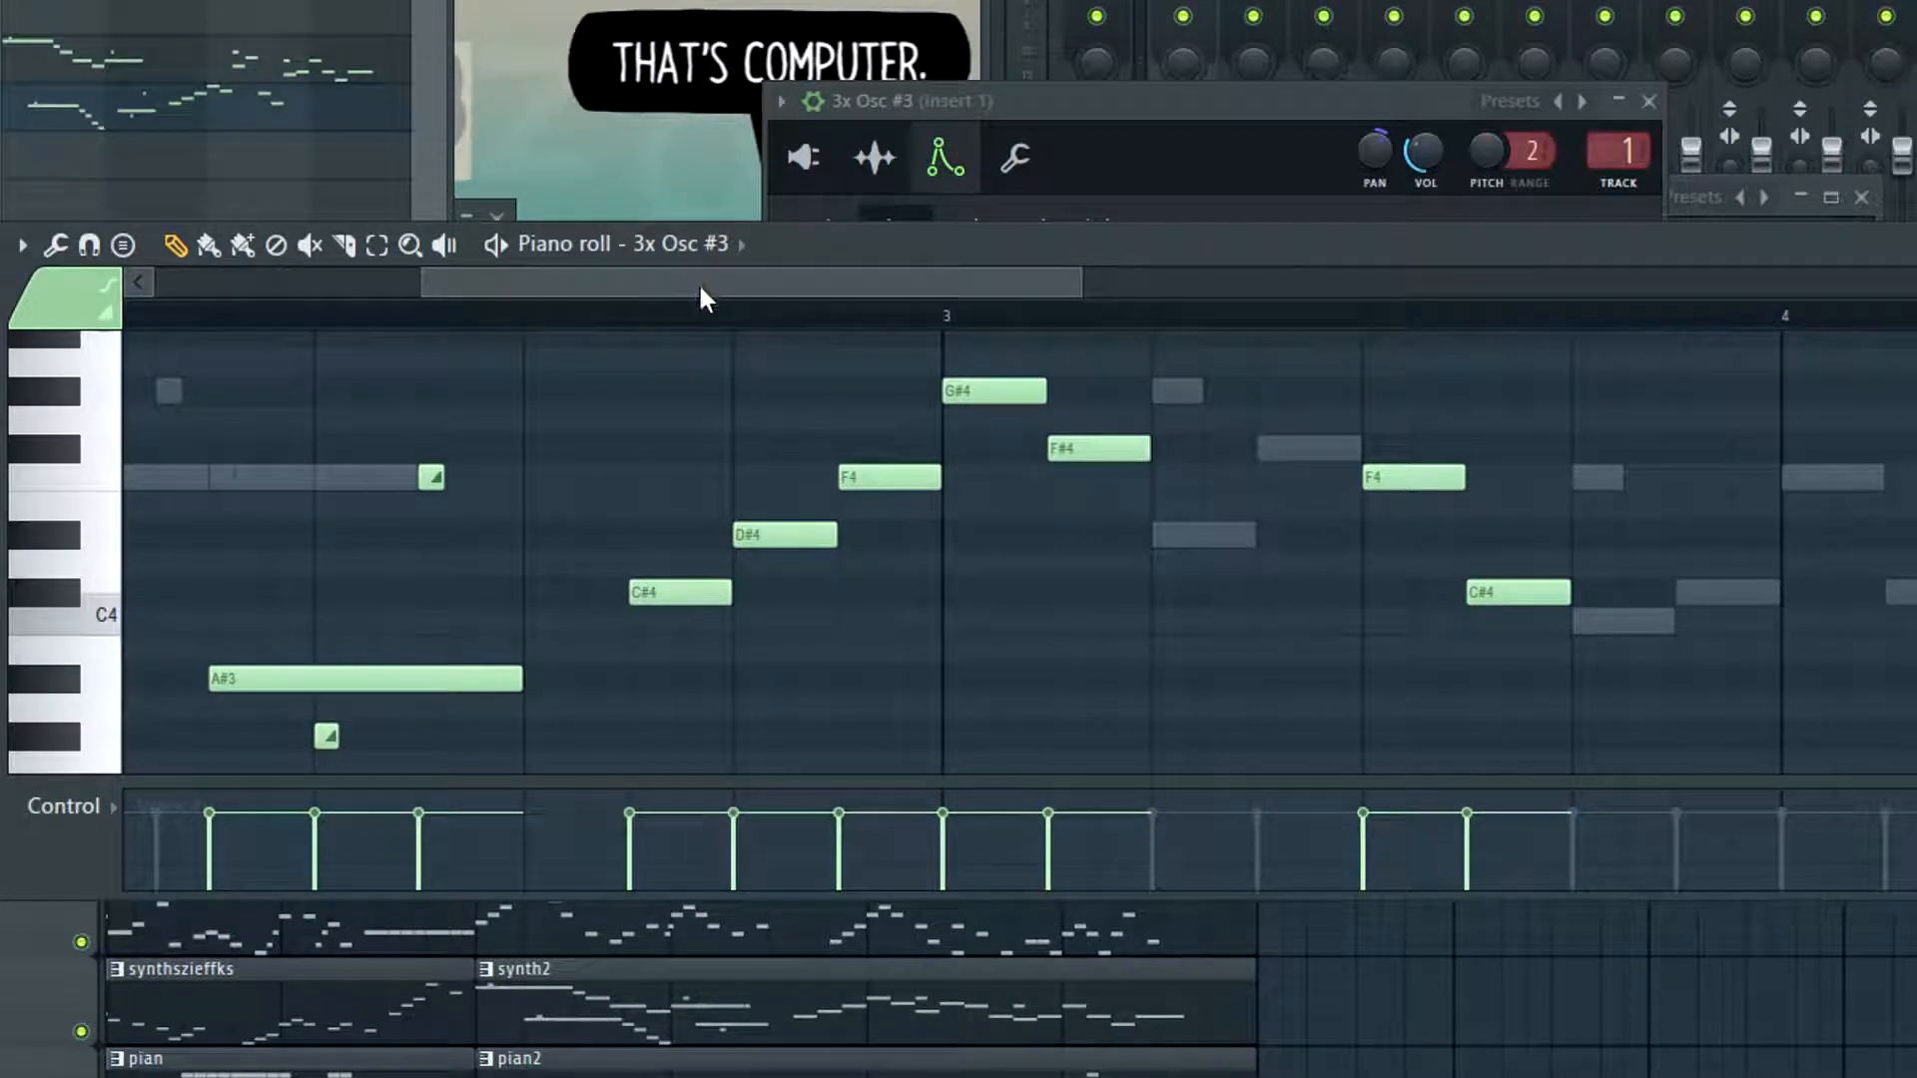
drag(702, 296, 1014, 325)
scroll(942, 557, down, 2)
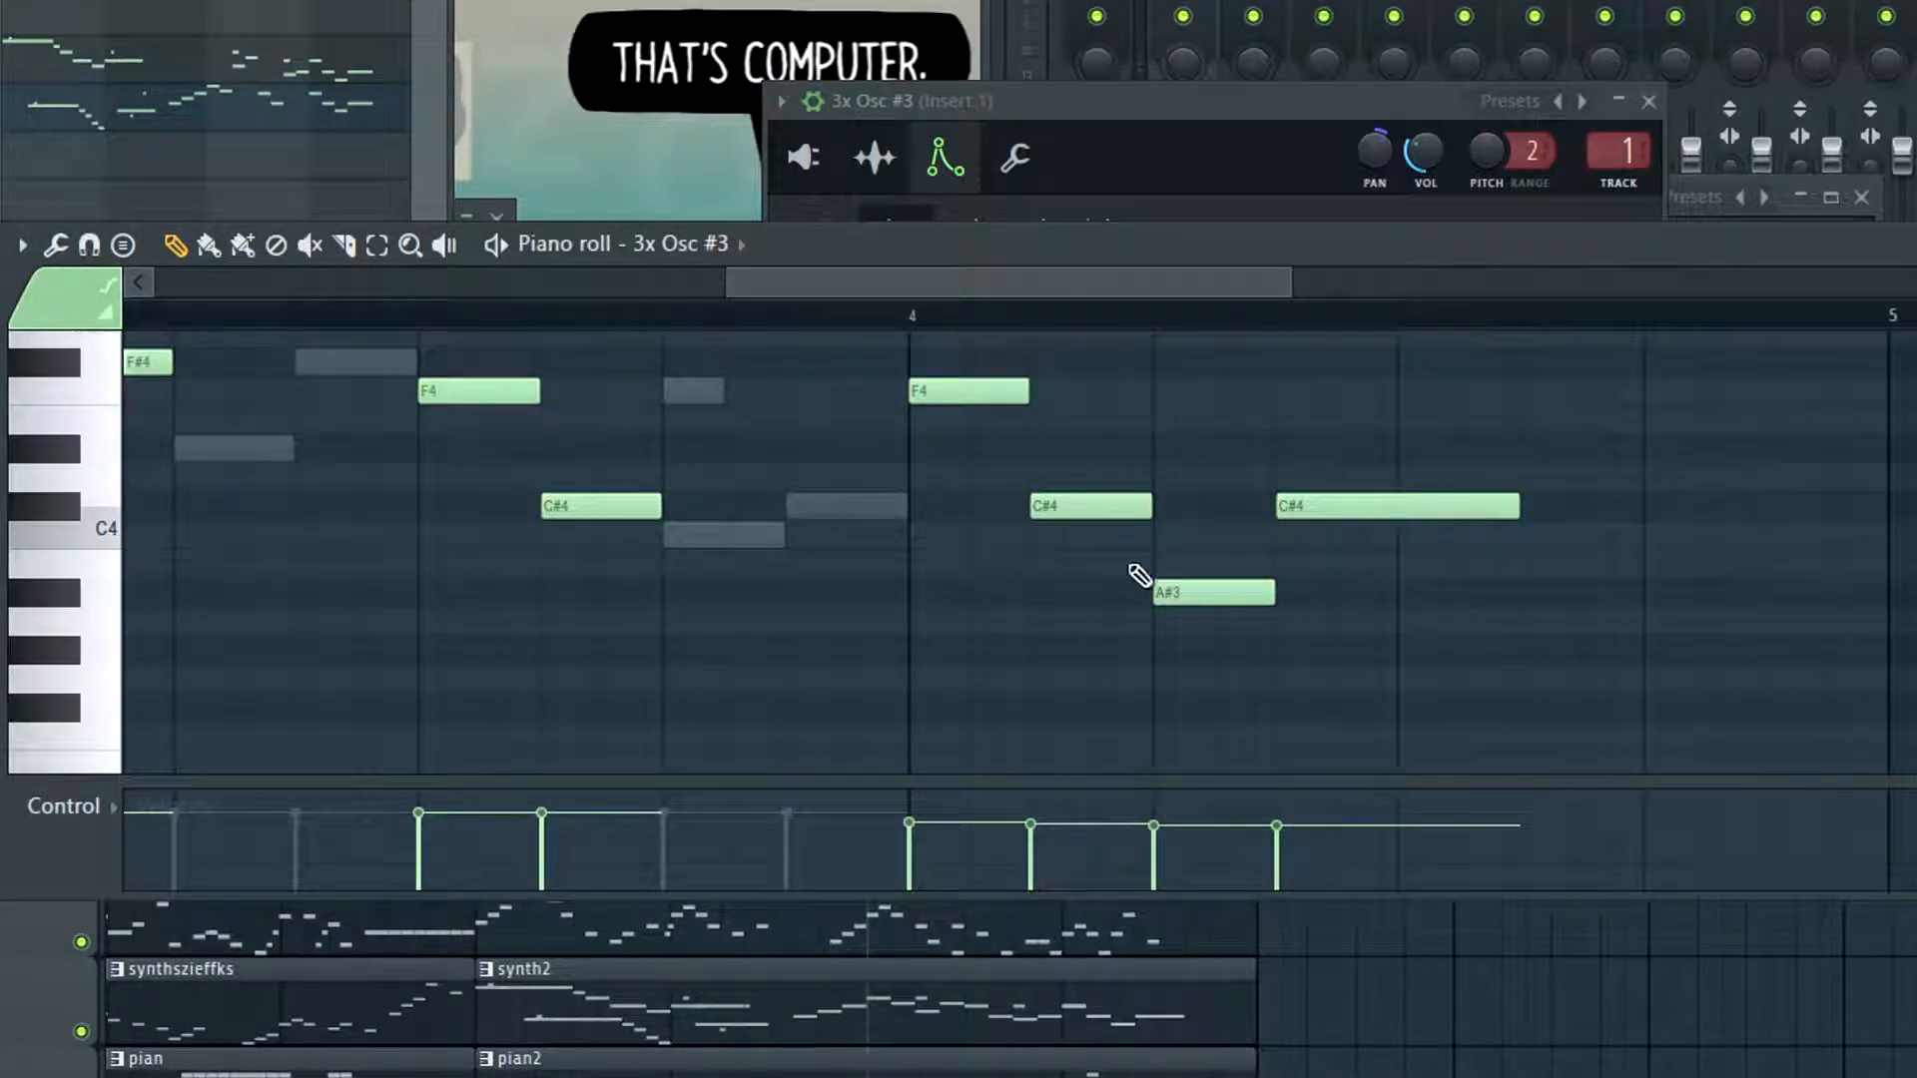
scroll(1140, 576, down, 2)
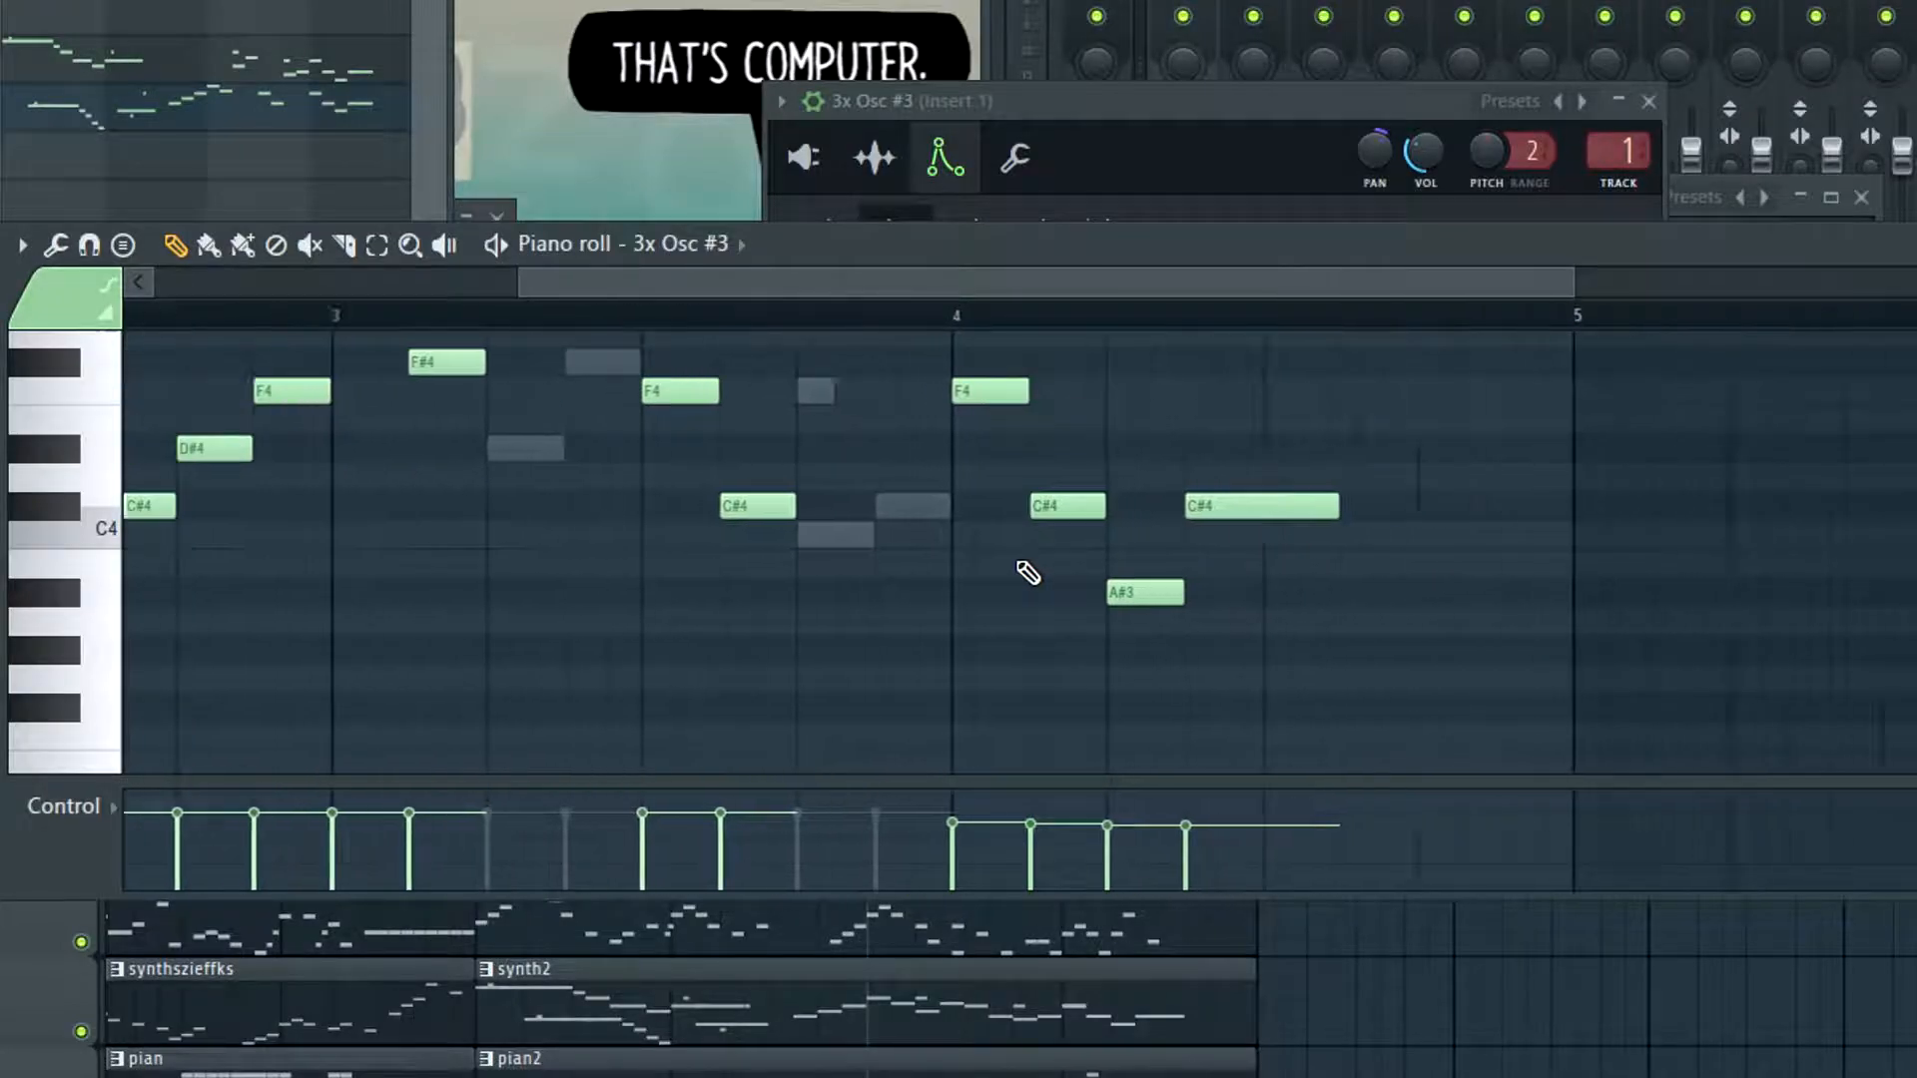
Try moving the four bar 4 notes one and a half beats later and a semitone higher, and undo the move
drag(1009, 399, 1288, 640)
drag(1067, 518, 1264, 489)
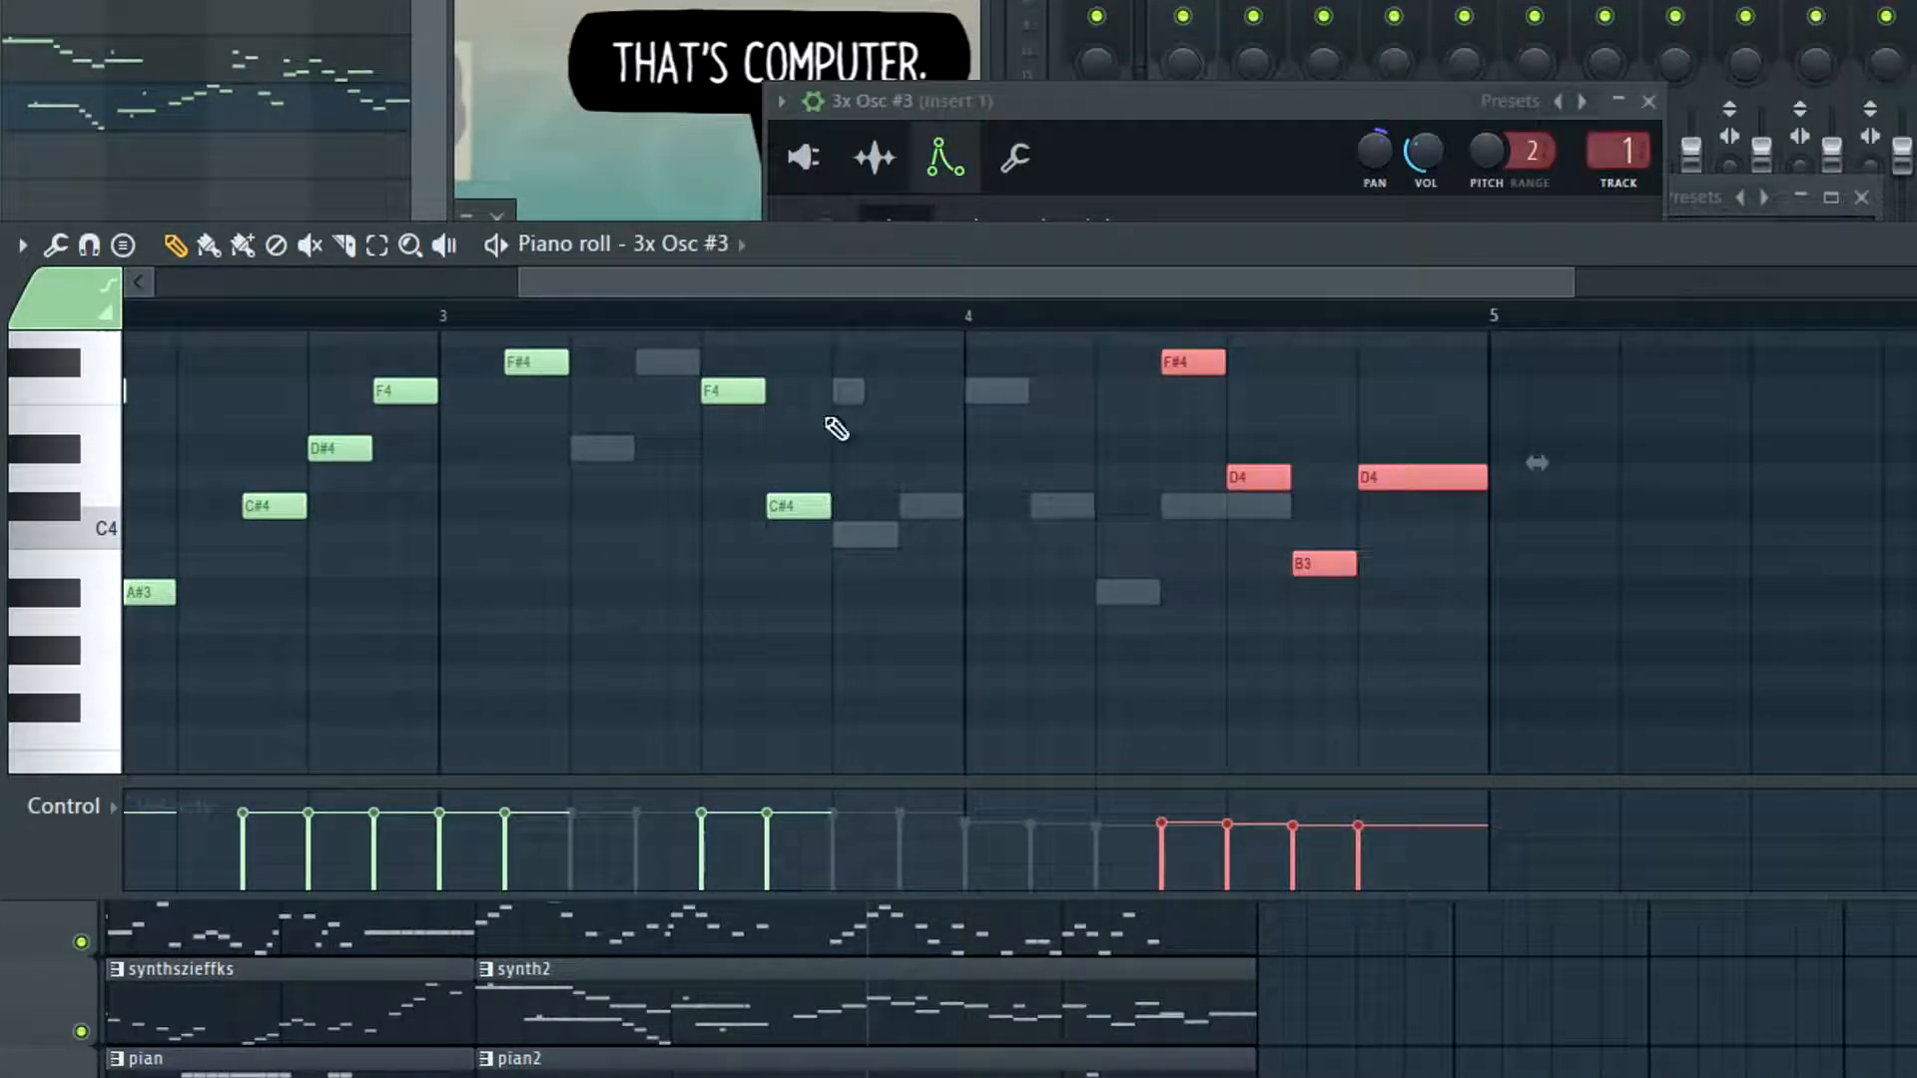
key(ctrl+z)
click(1514, 572)
Raise the velocities of the four bar 4 notes to match the preceding notes in both 3x Osc #3 and 3x Osc #2
scroll(945, 725, up, 2)
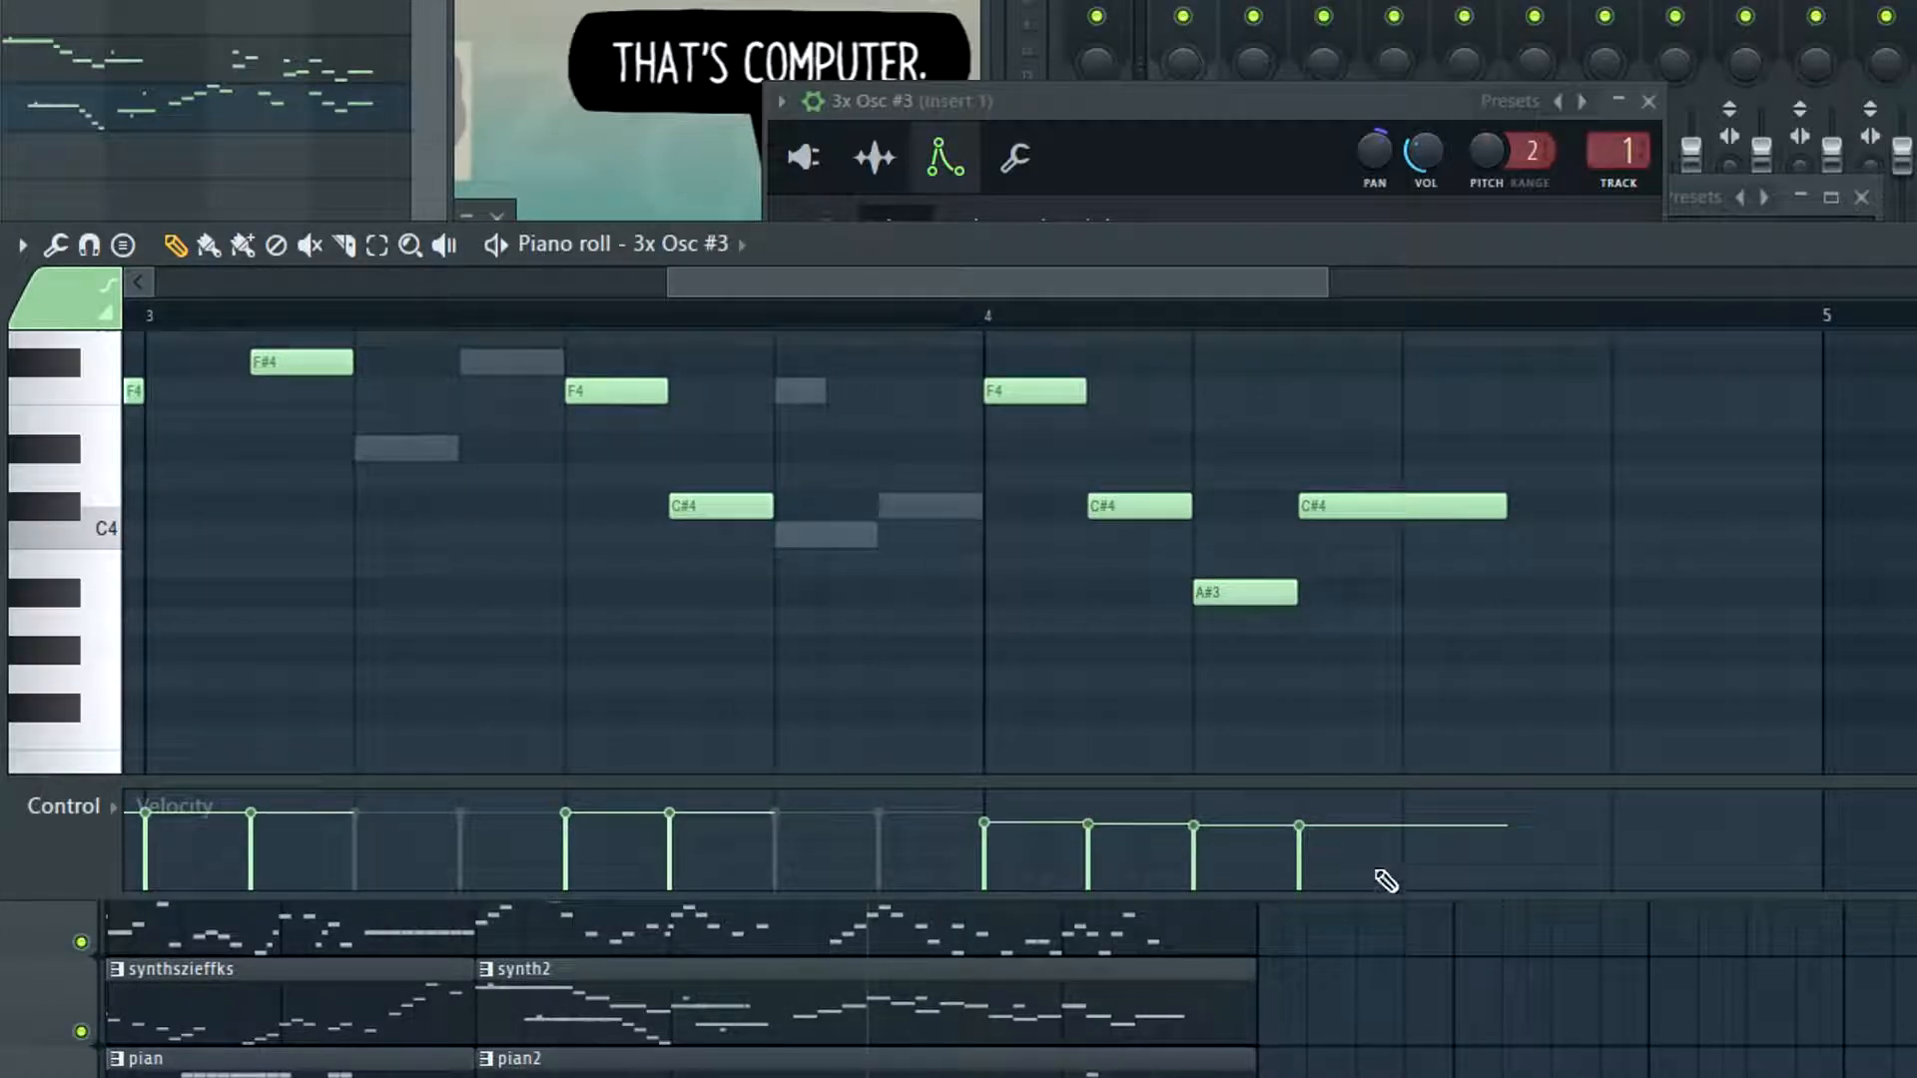
drag(996, 821, 1502, 844)
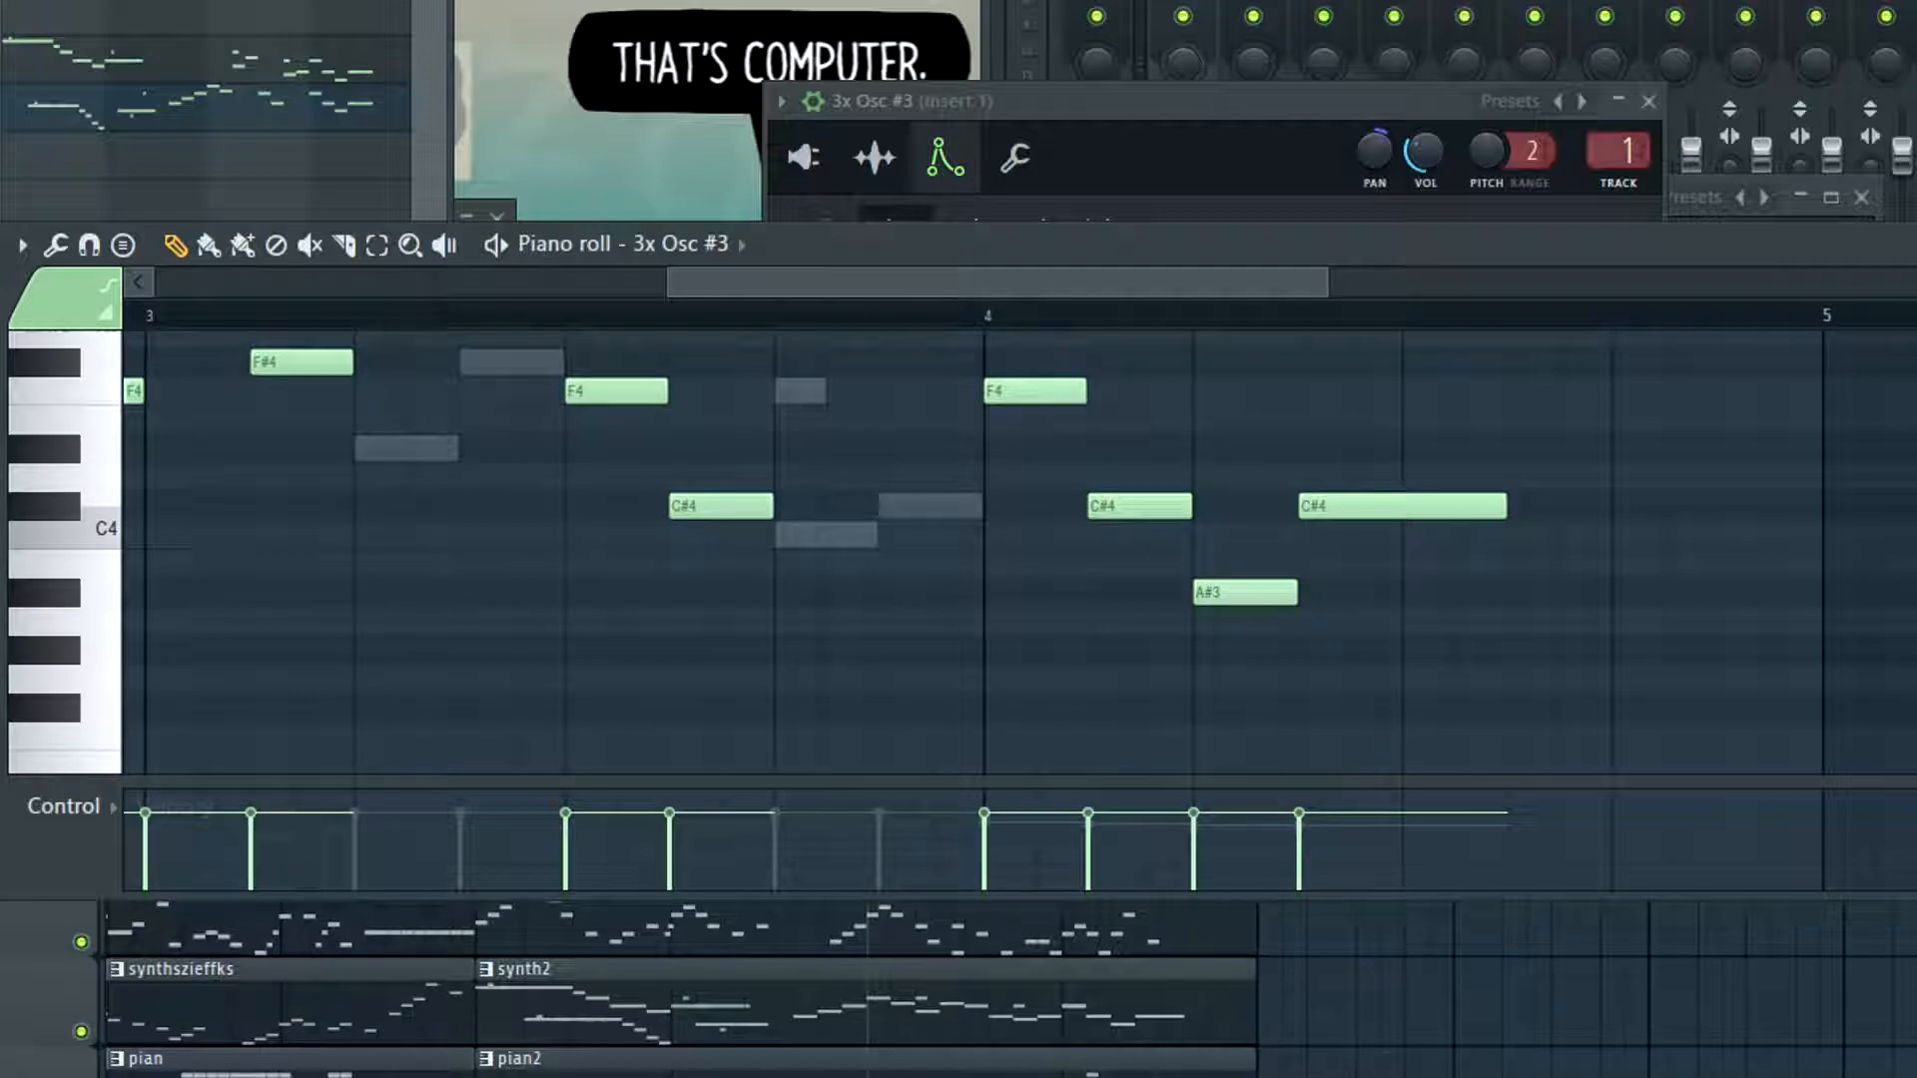
right_click(90, 76)
click(89, 104)
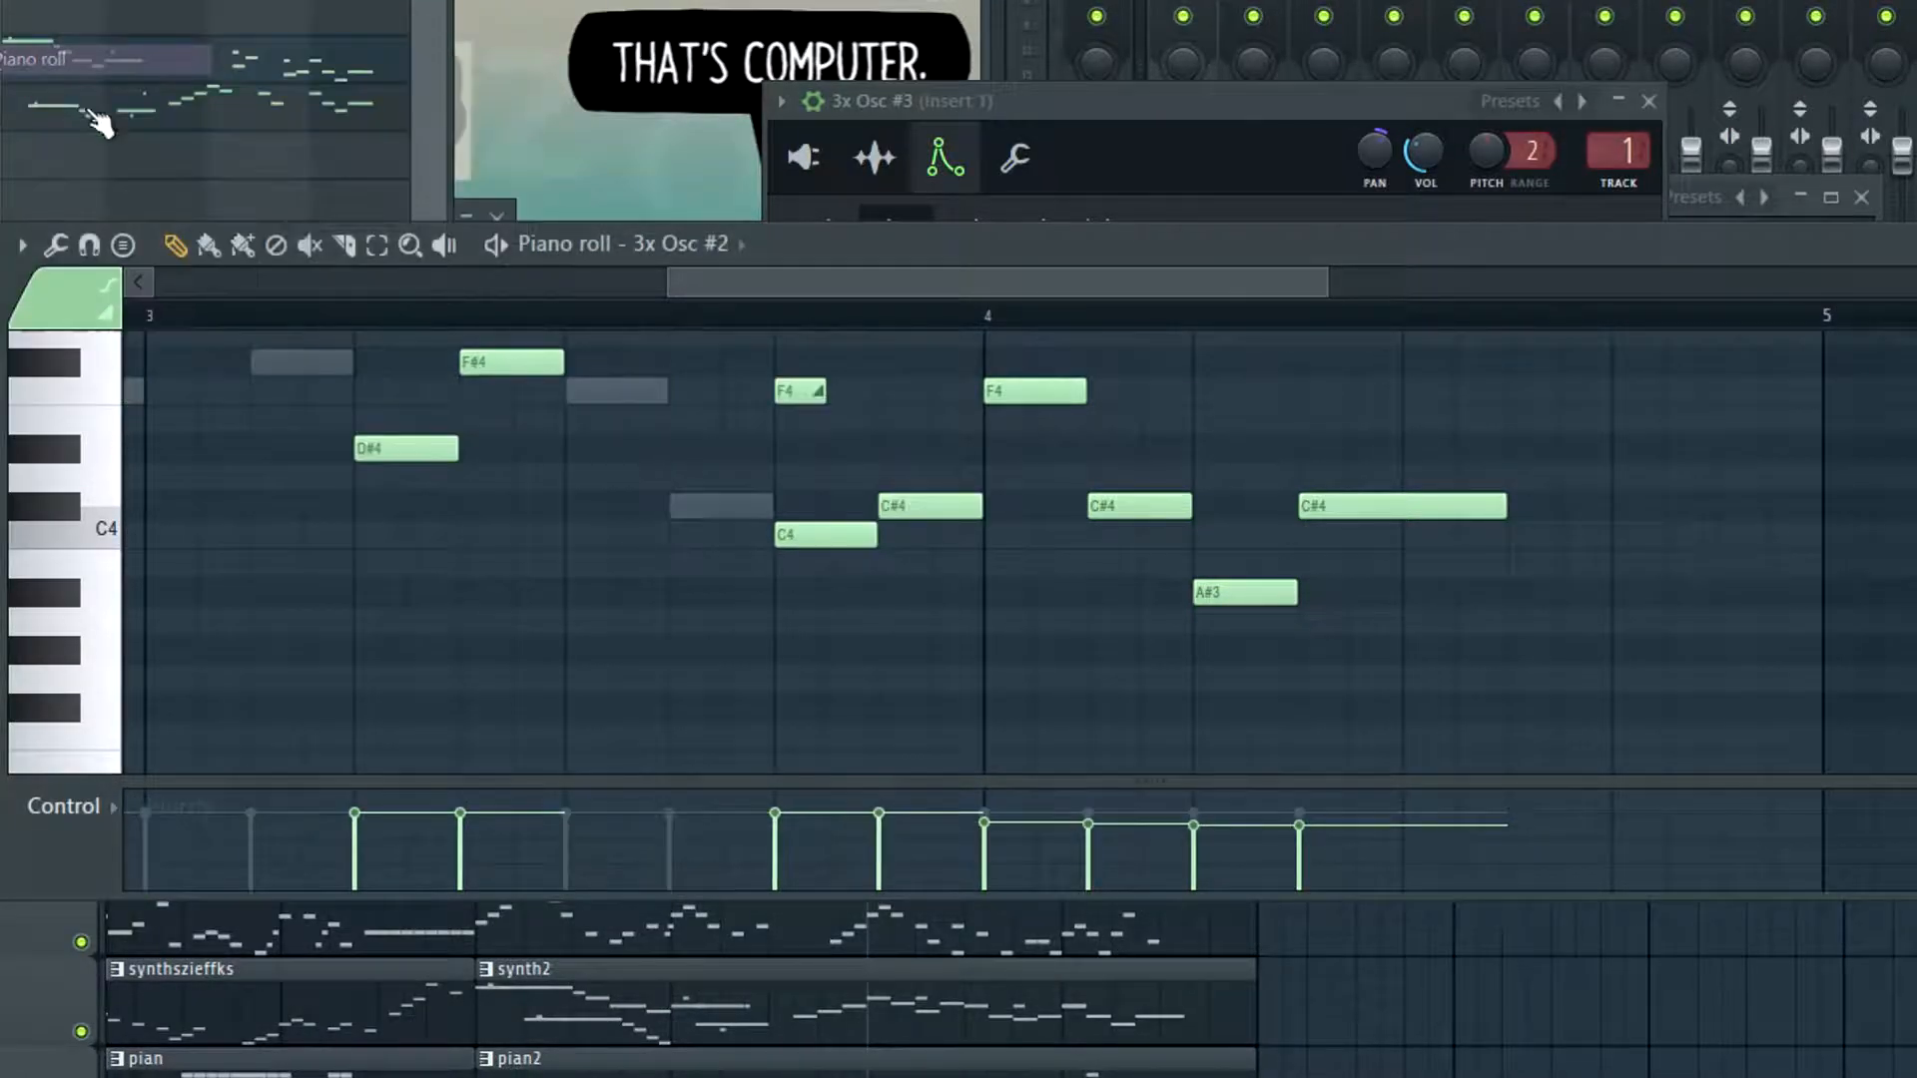
drag(989, 812, 1447, 843)
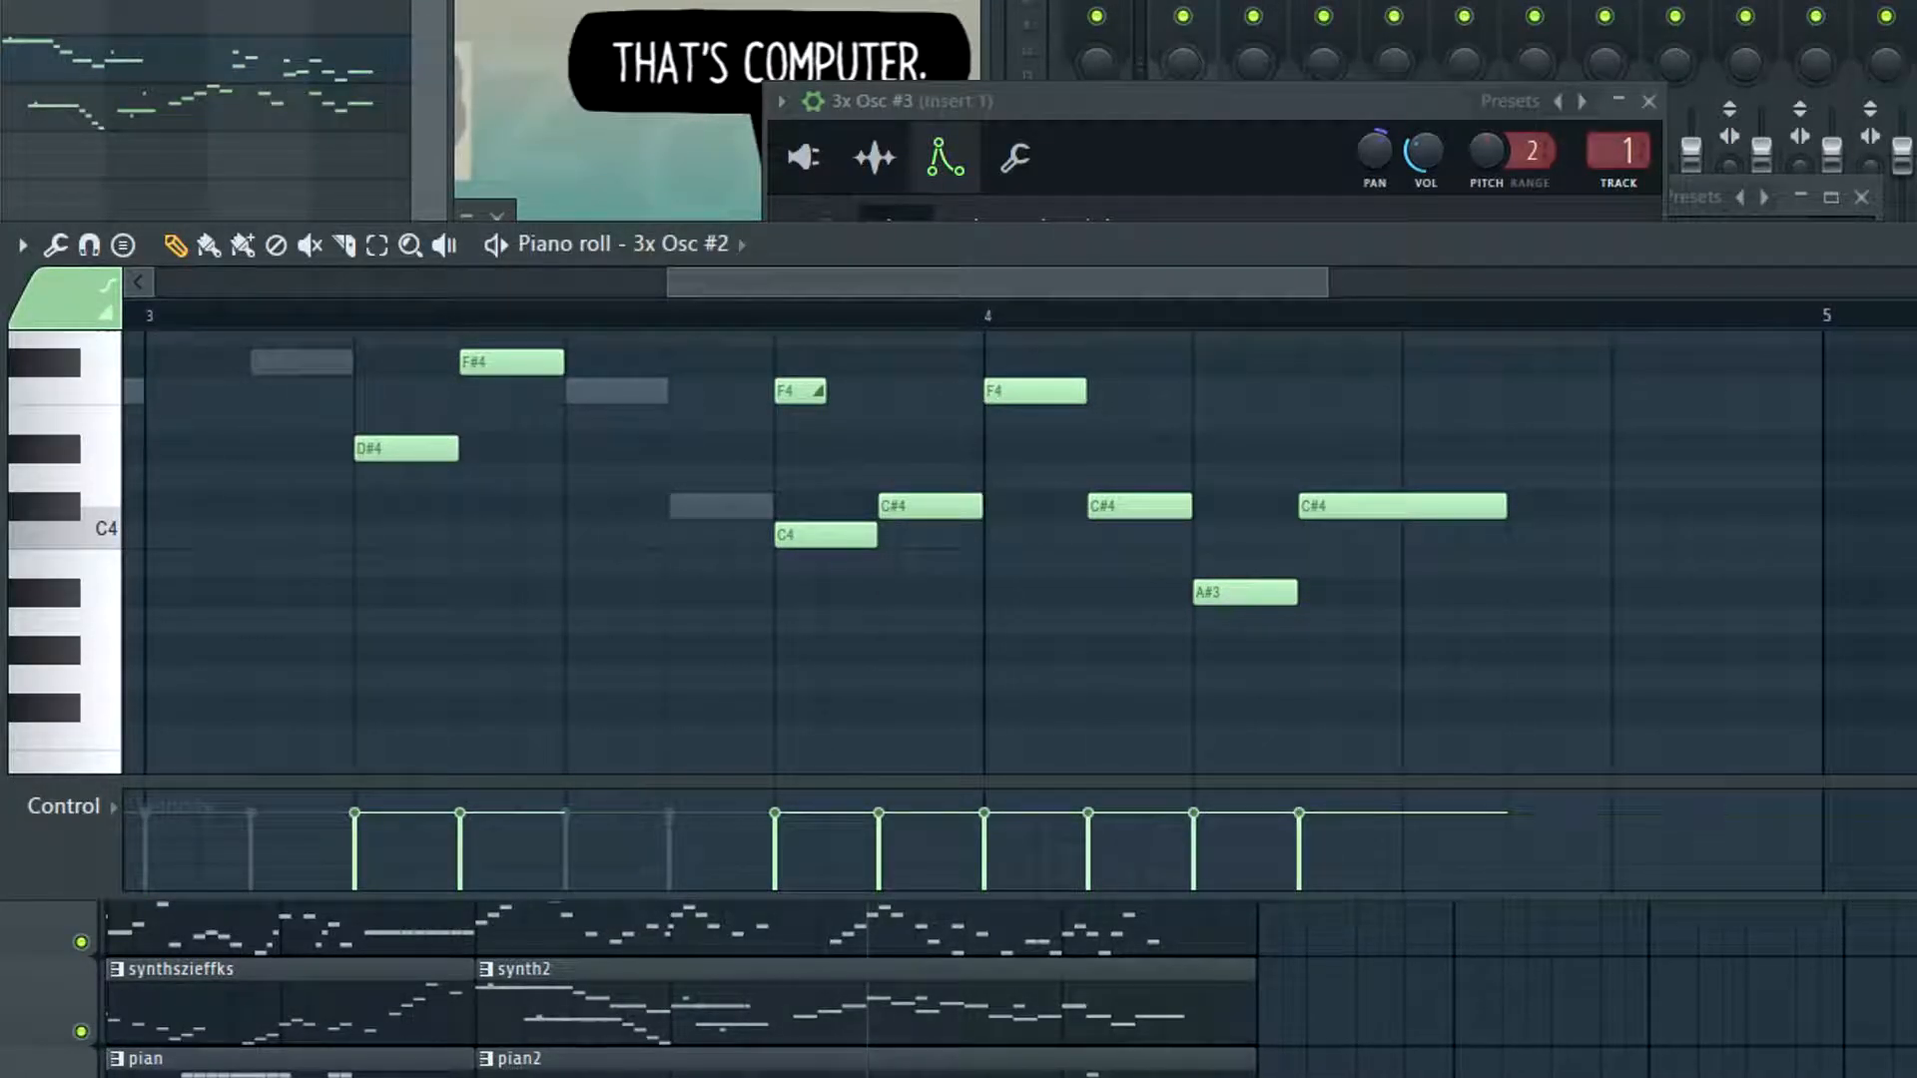
Play the pattern from the start of bar 4 and from the fourth beat of bar 3 to check the ending
click(984, 315)
key(space)
key(space)
click(787, 317)
key(space)
key(space)
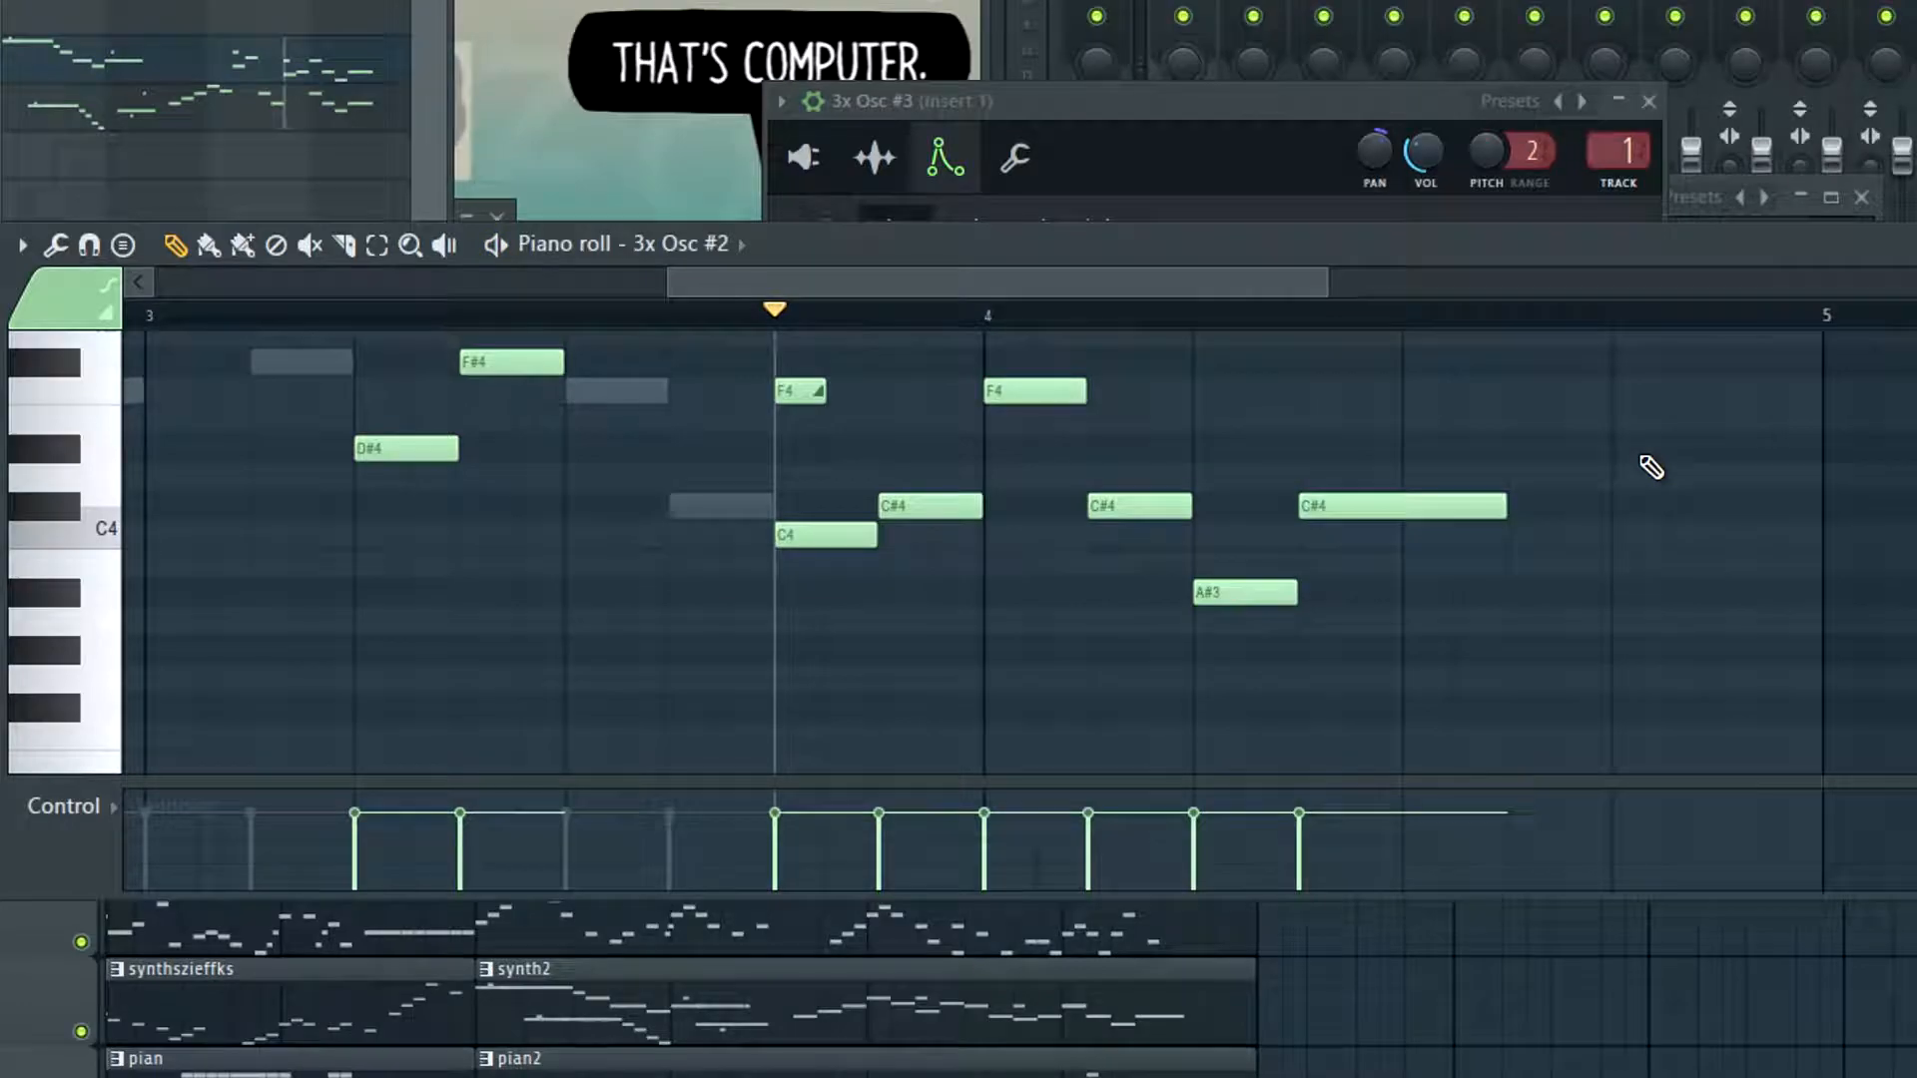
Slightly lower the velocities of the four bar 4 notes in 3x Osc #2 and replay from the fourth beat of bar 3
drag(1307, 826, 984, 822)
key(space)
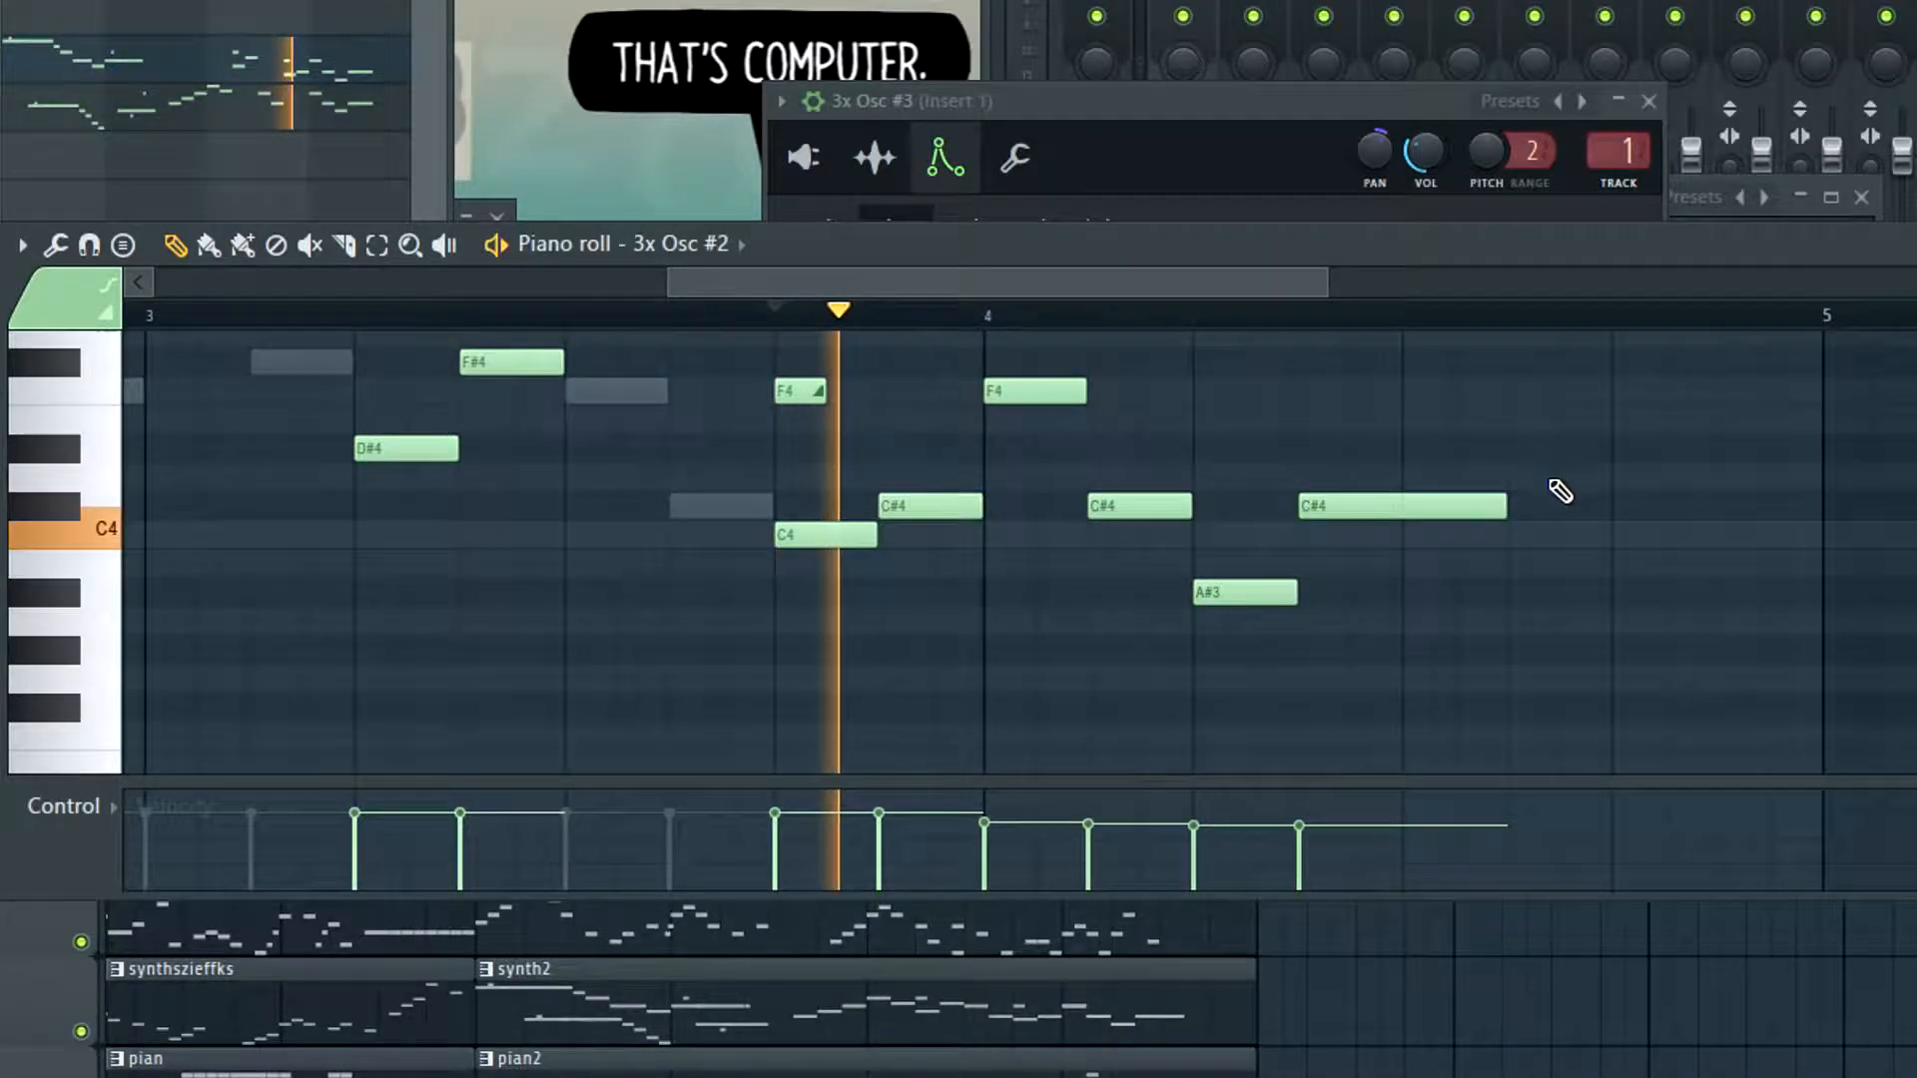
key(space)
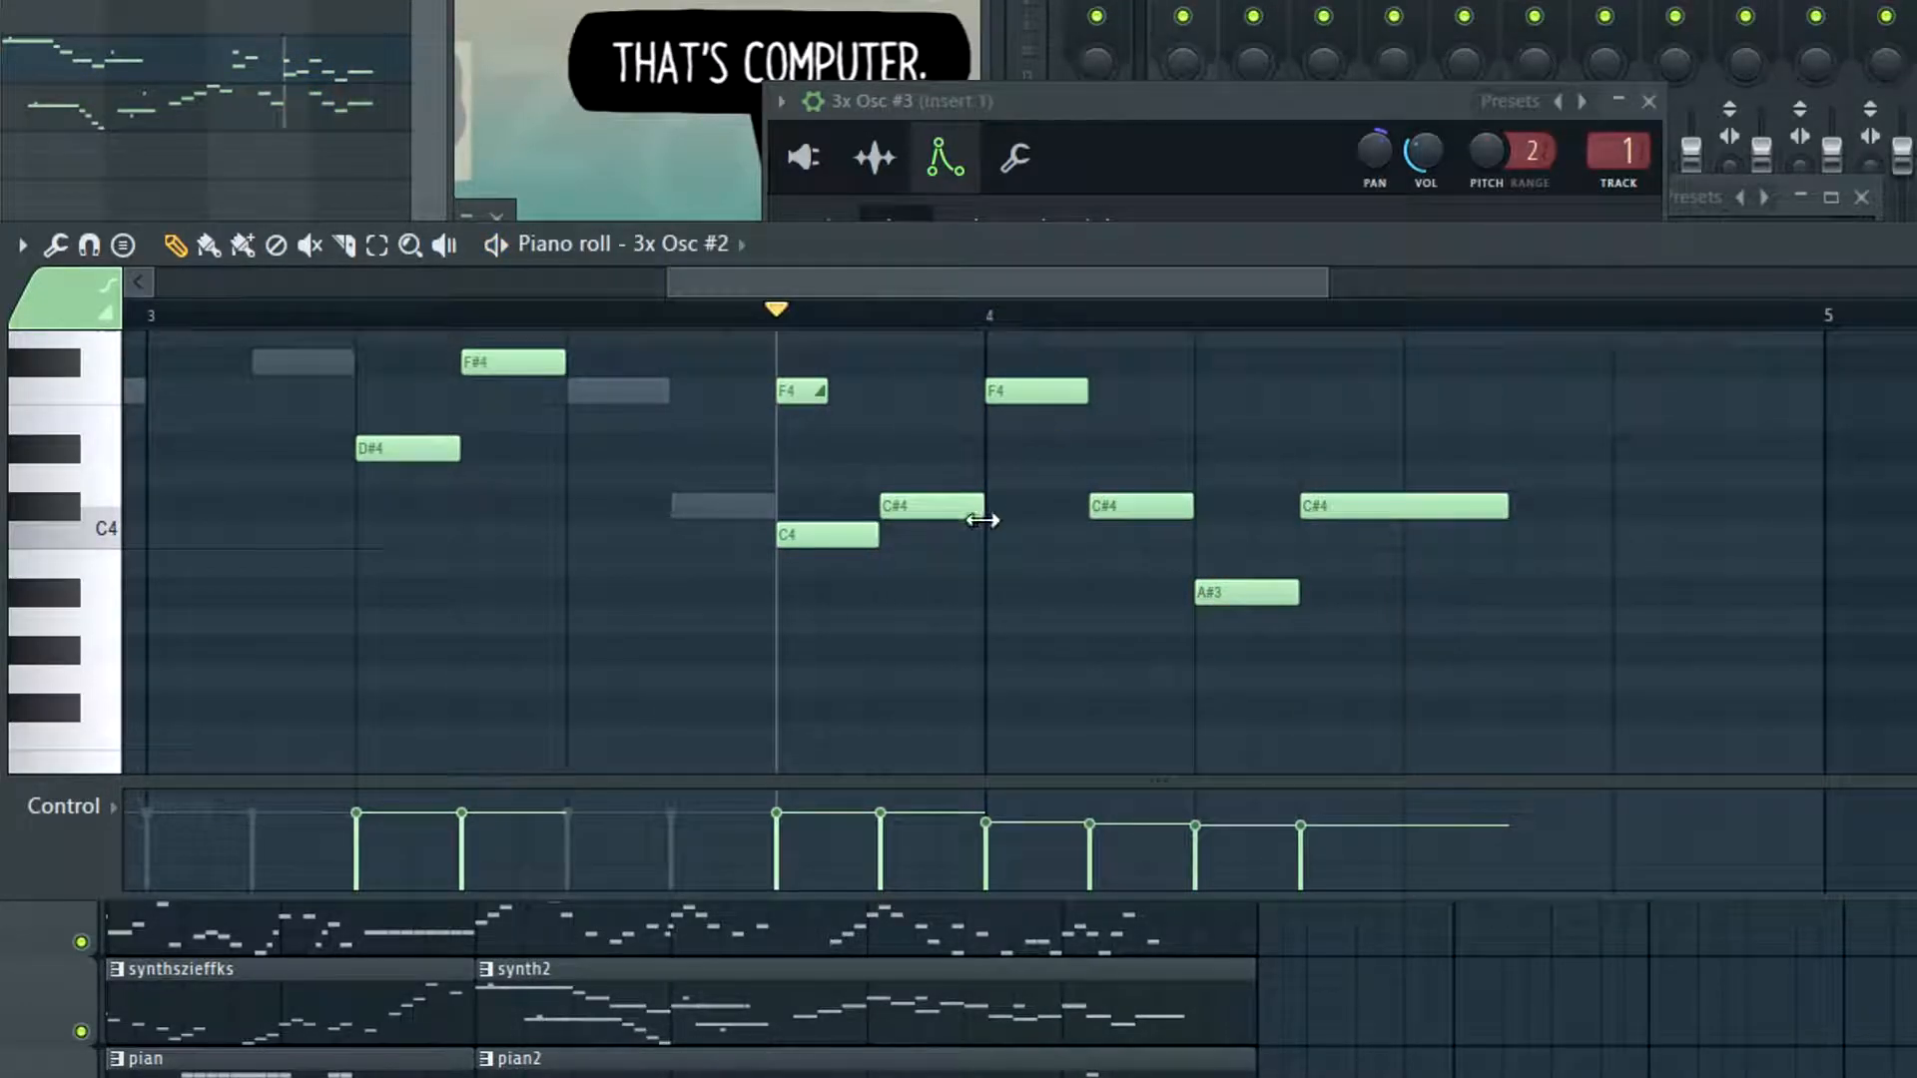
ctrl+scroll(963, 548, down, 1)
scroll(963, 548, up, 2)
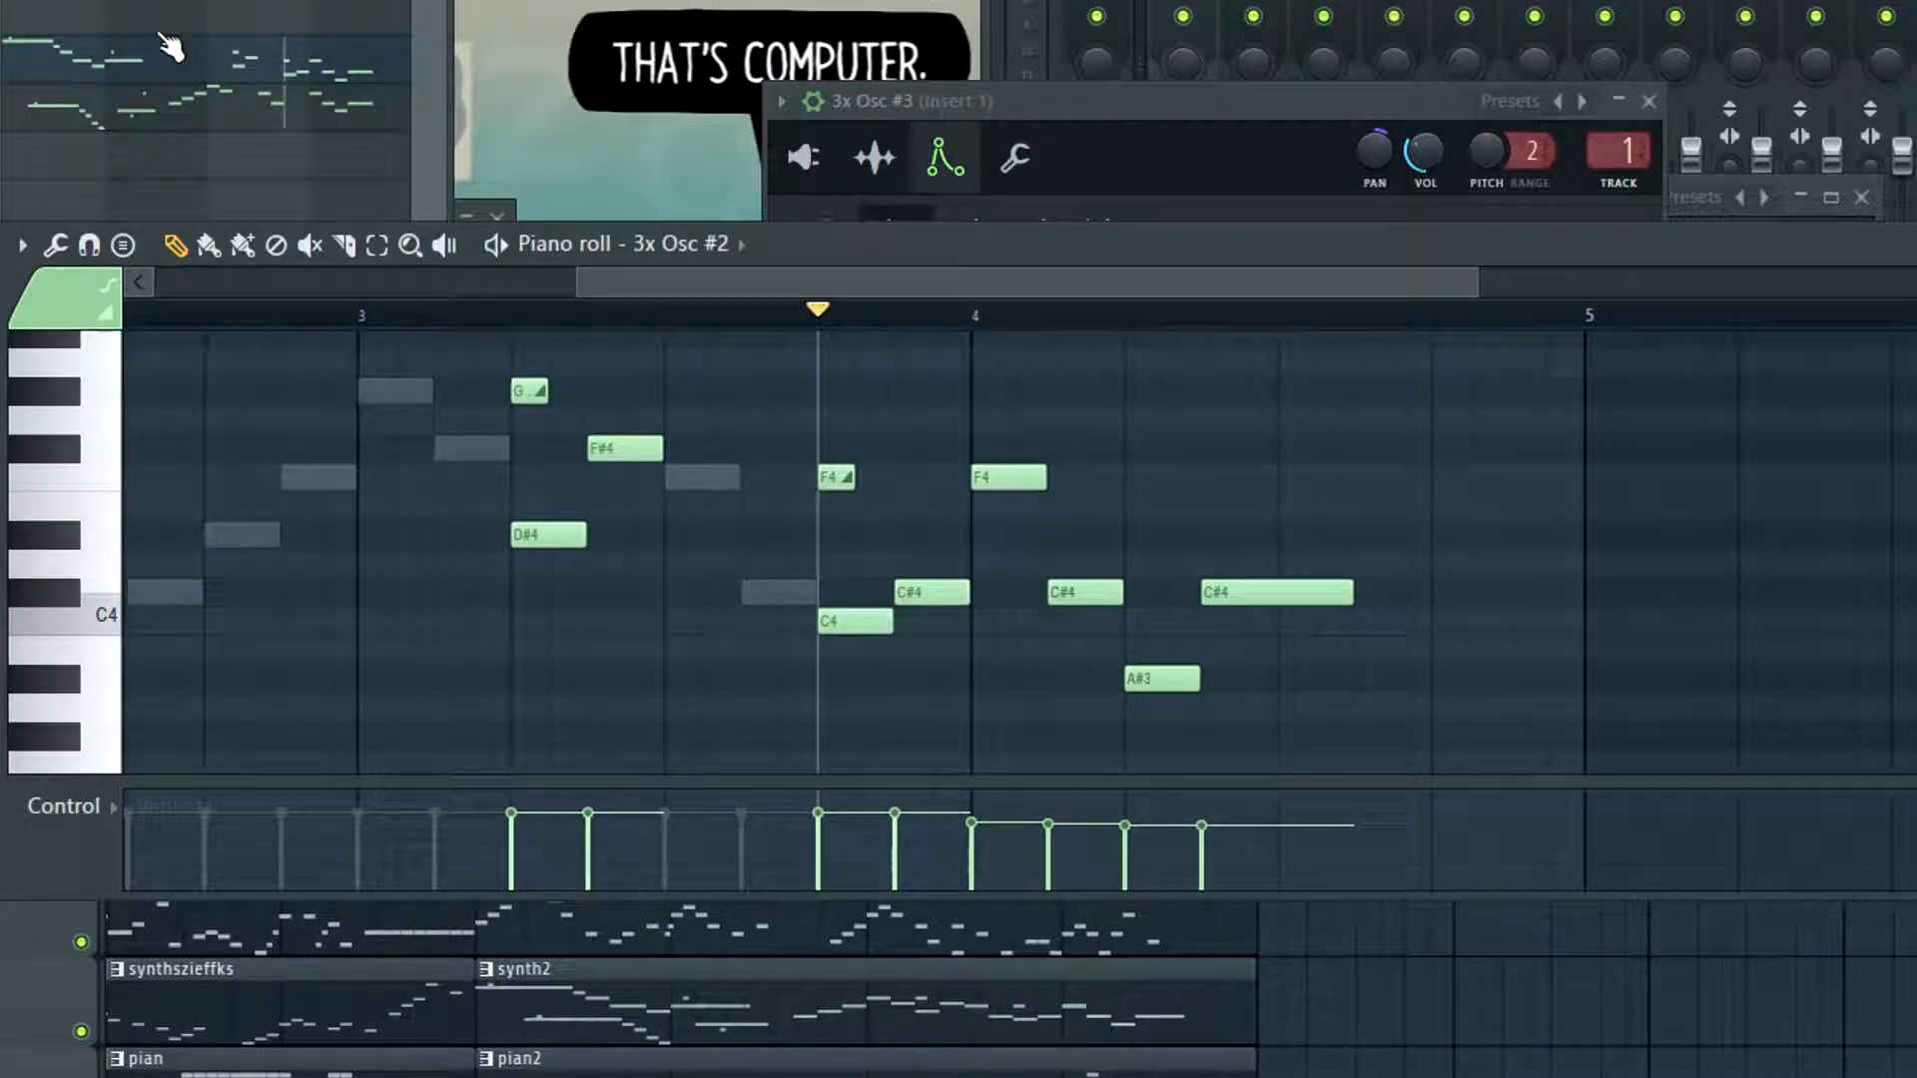
click(509, 322)
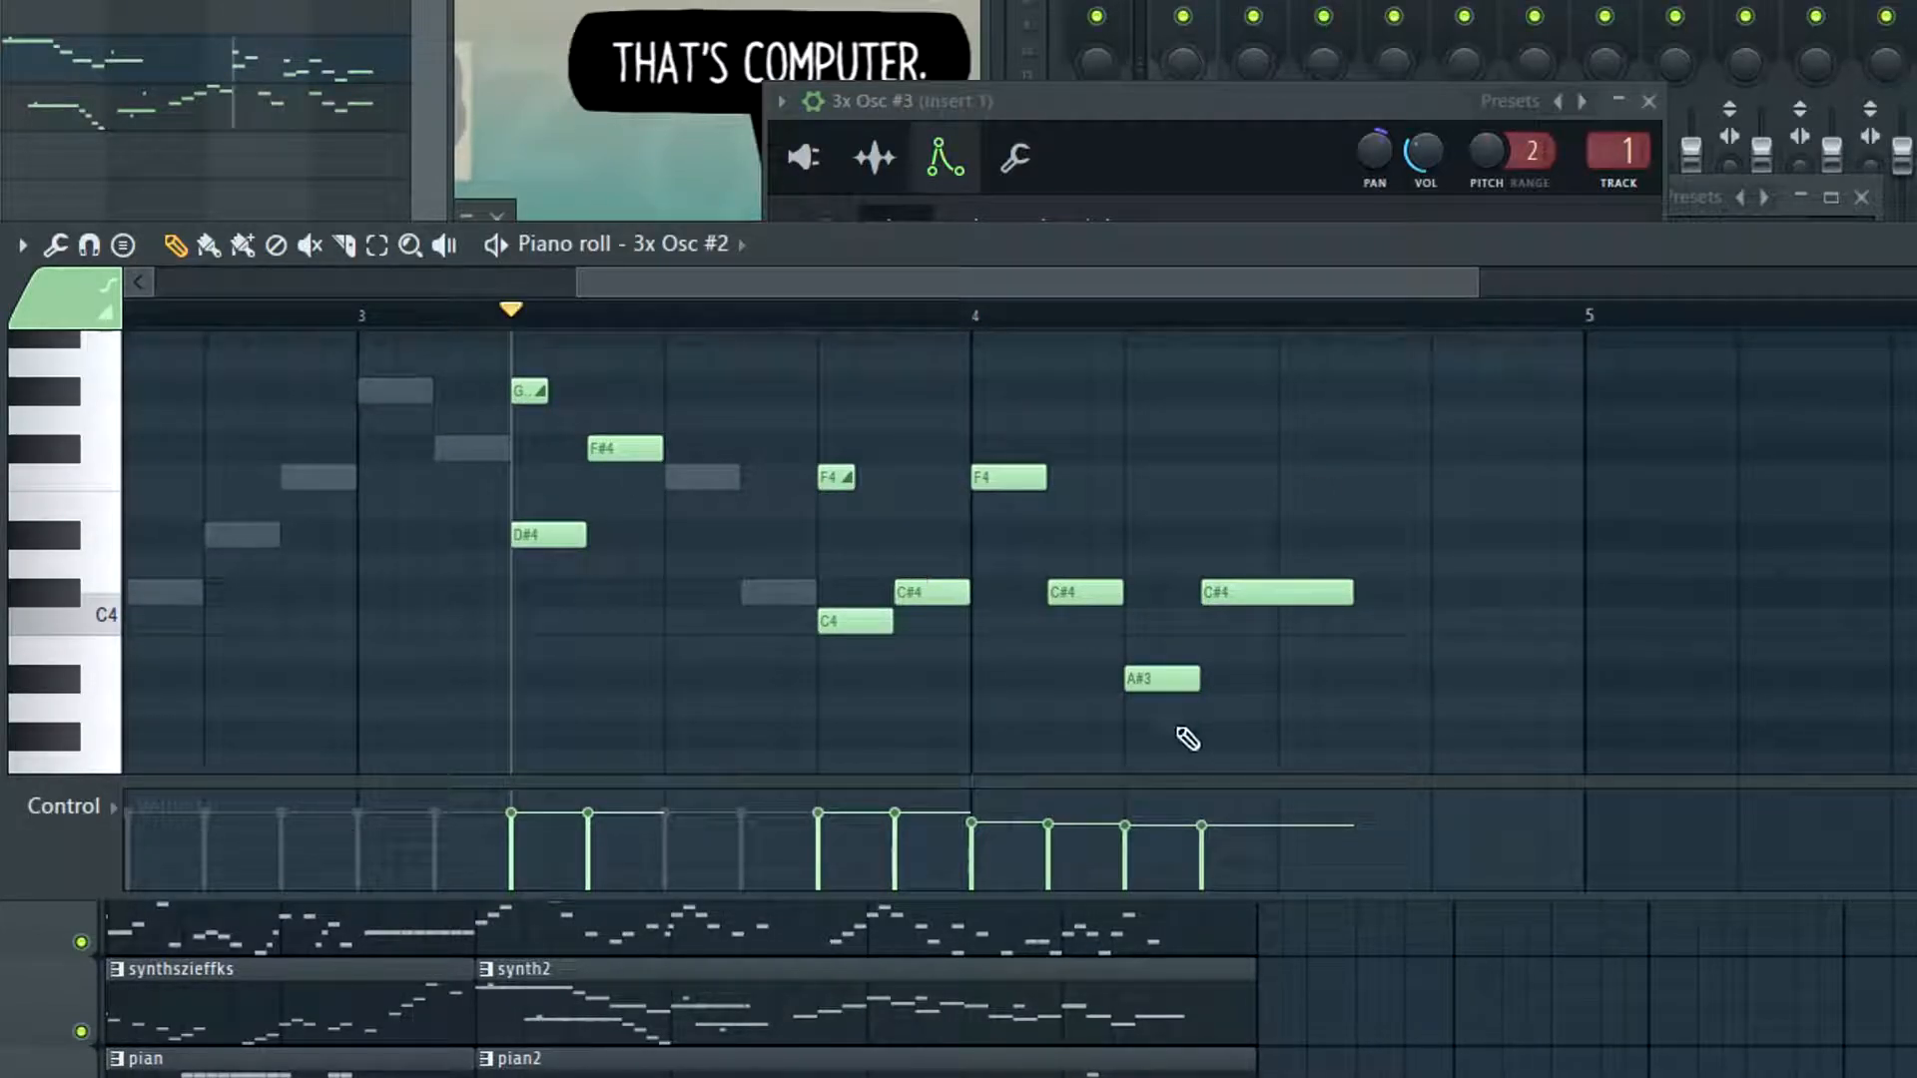
scroll(1433, 620, down, 2)
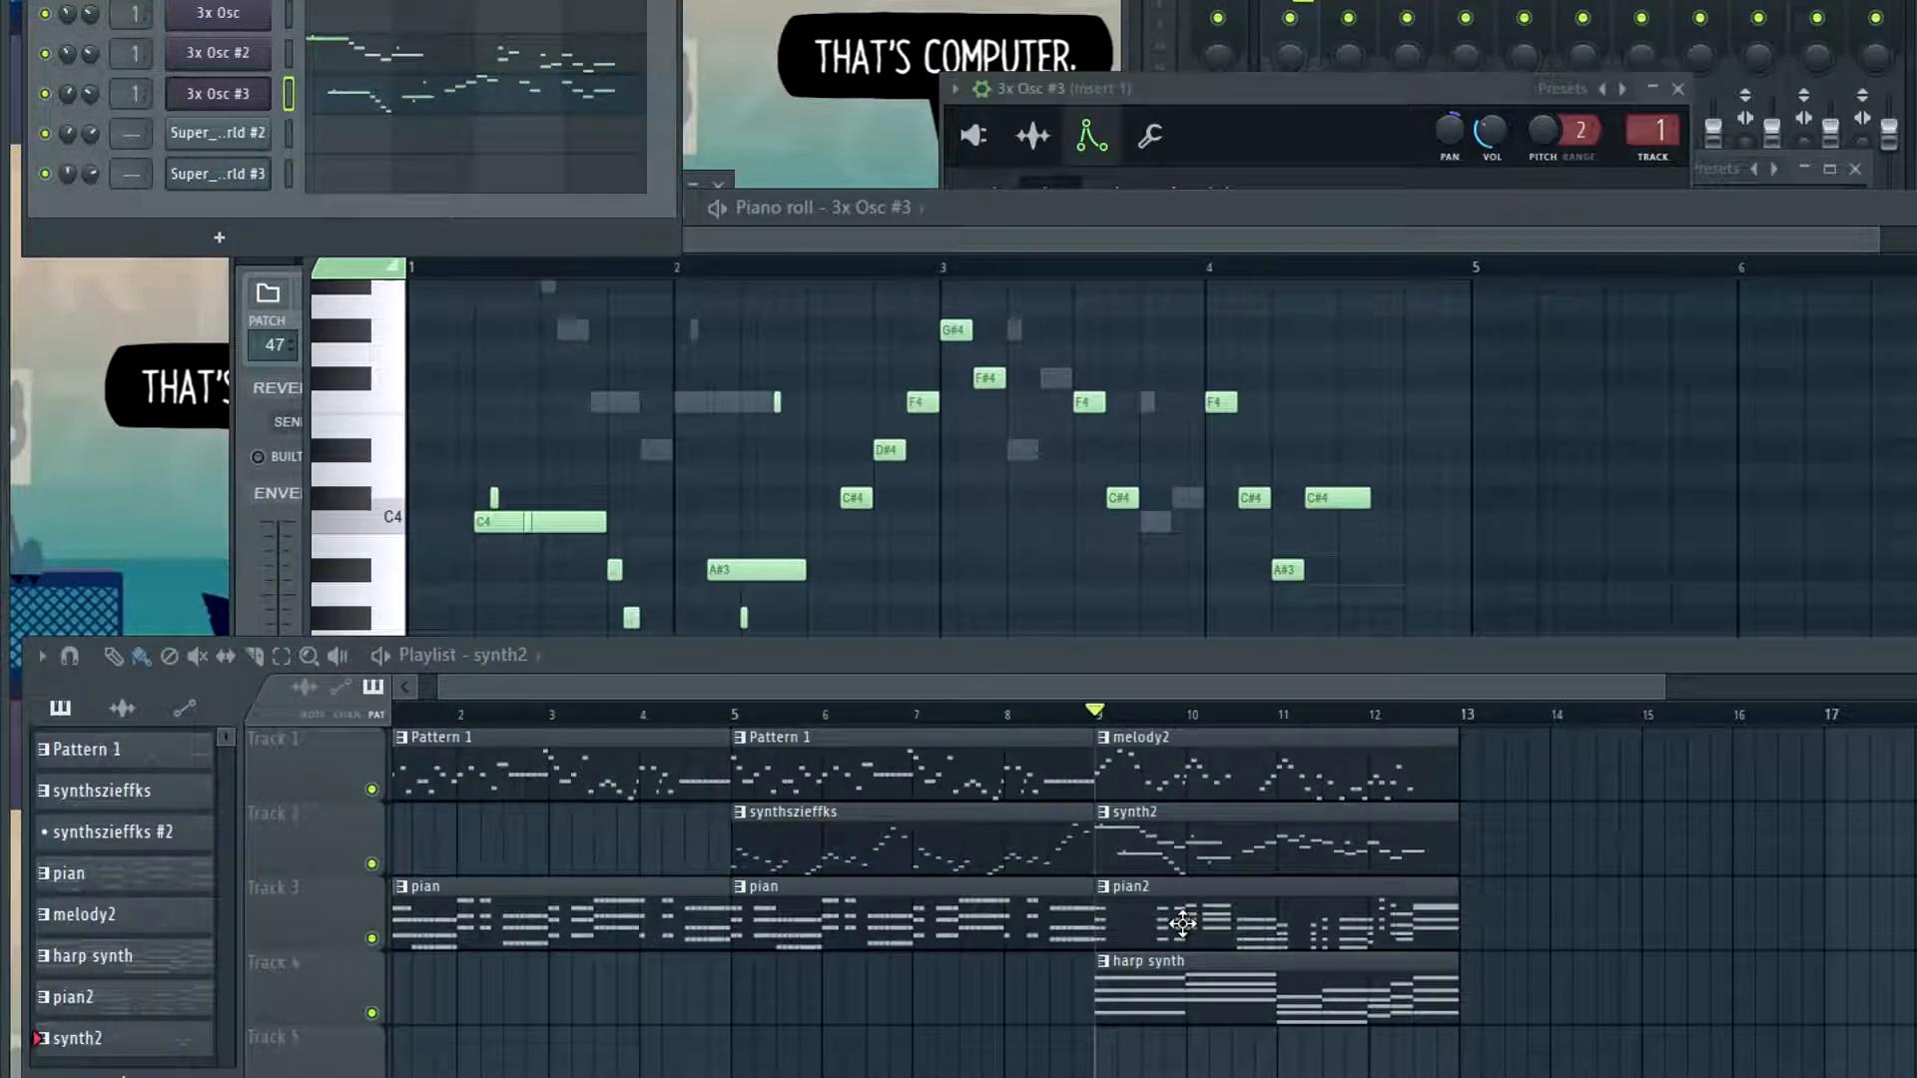
Play the arrangement from bar 9 to hear synth2 together with melody2, pian2 and harp synth
scroll(1187, 914, up, 4)
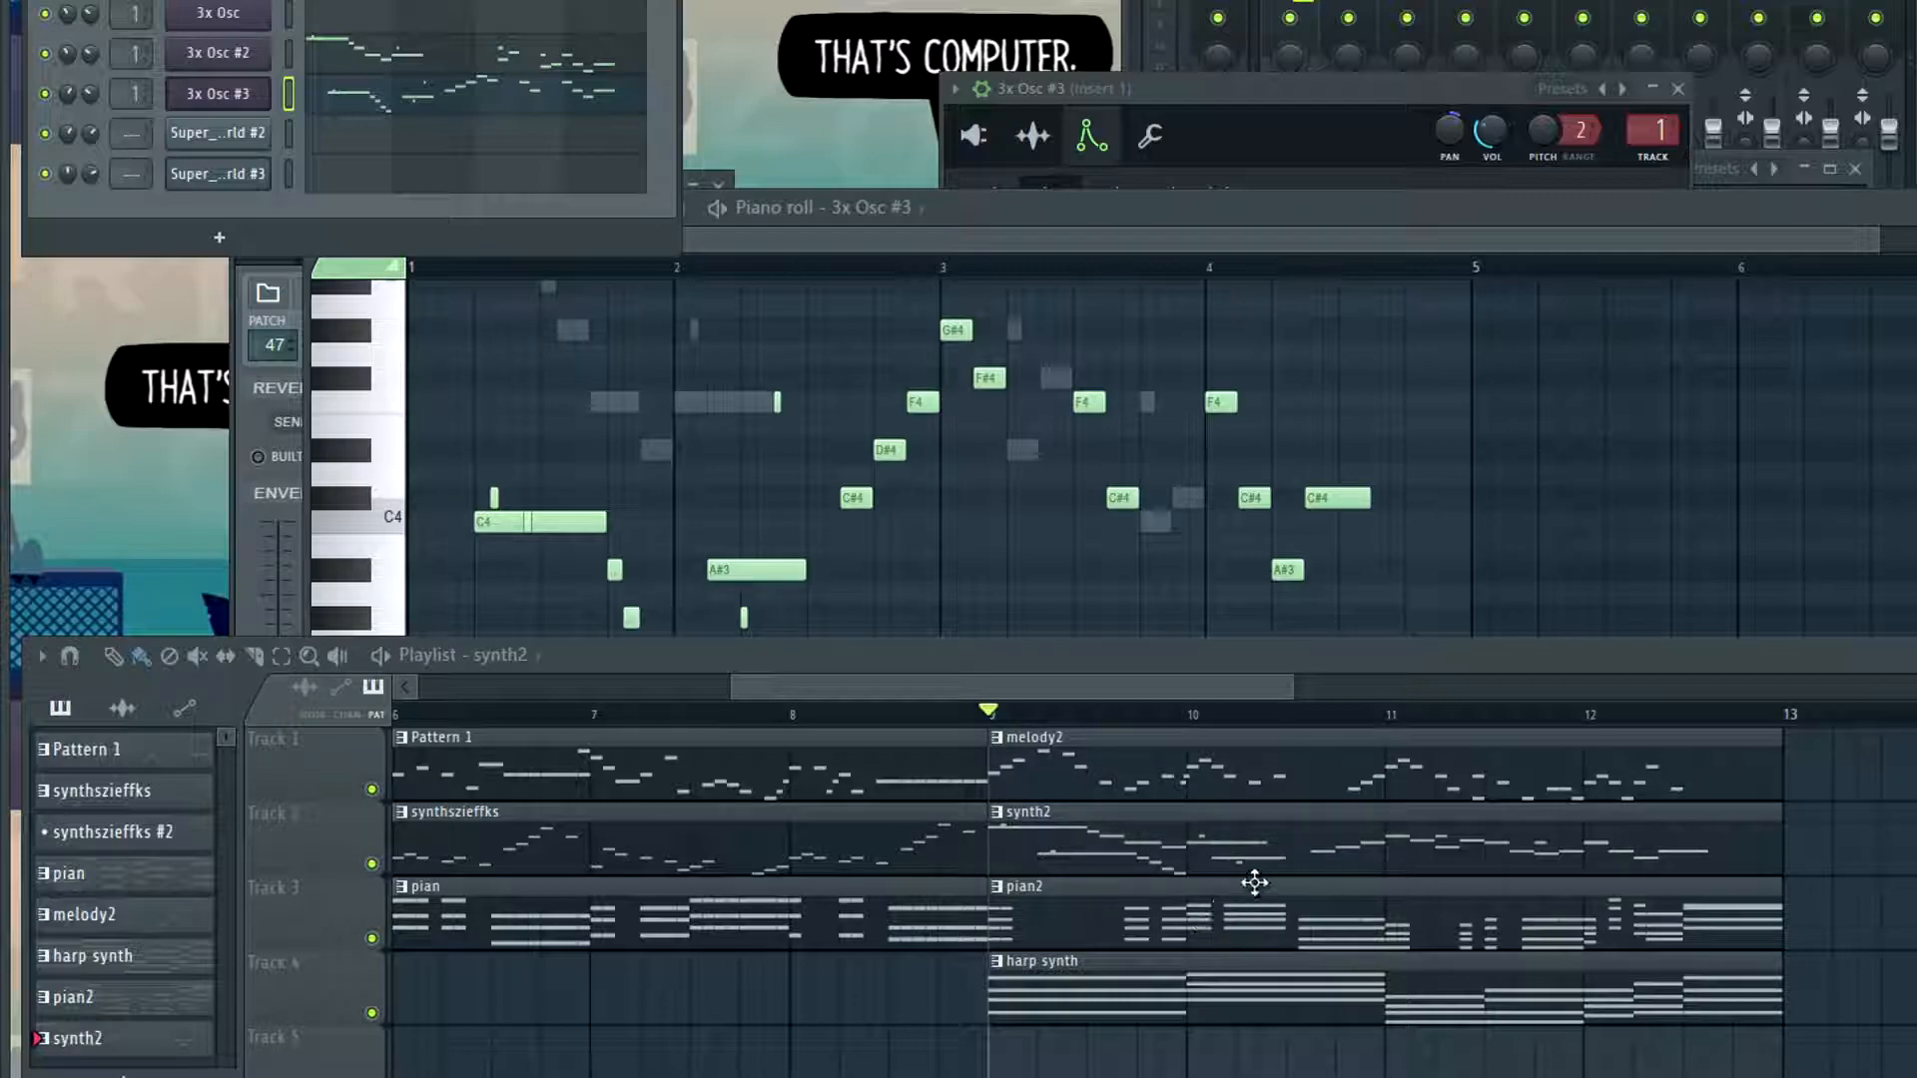
key(space)
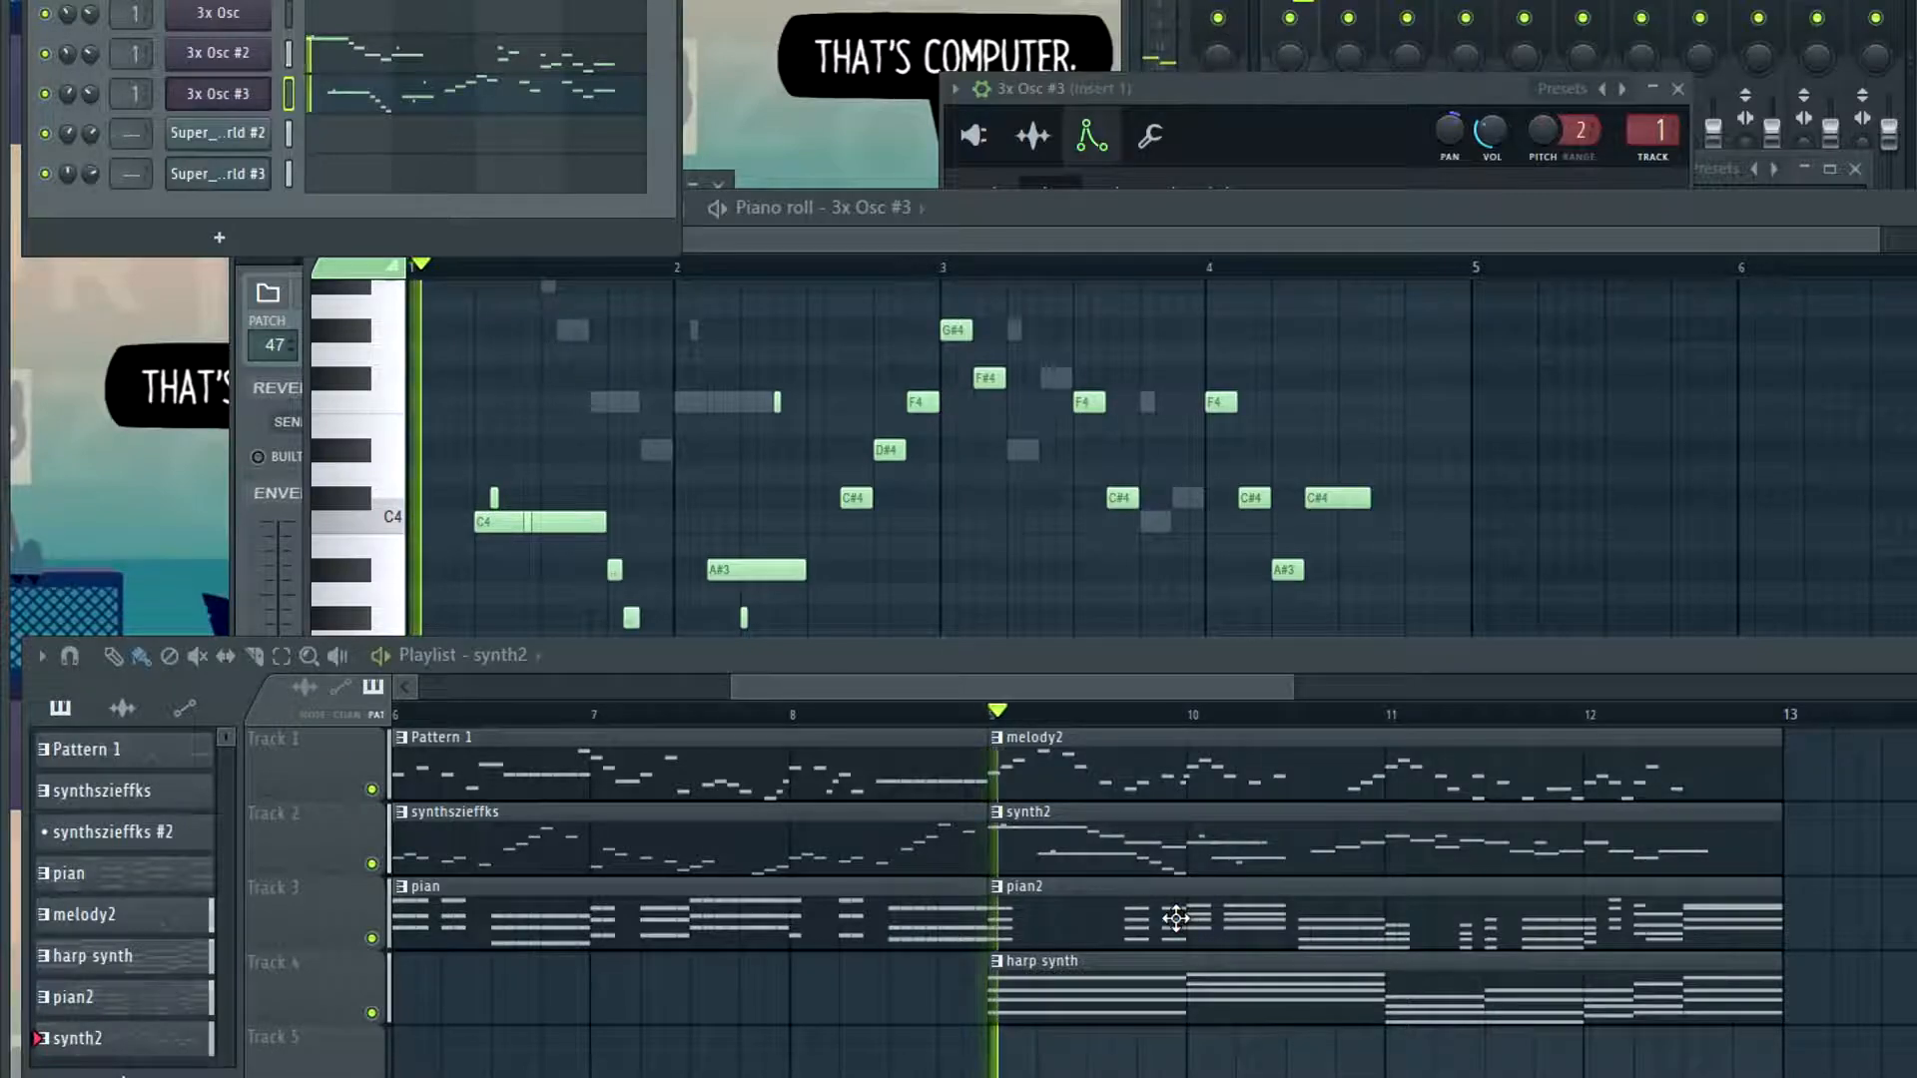
key(space)
click(1139, 1006)
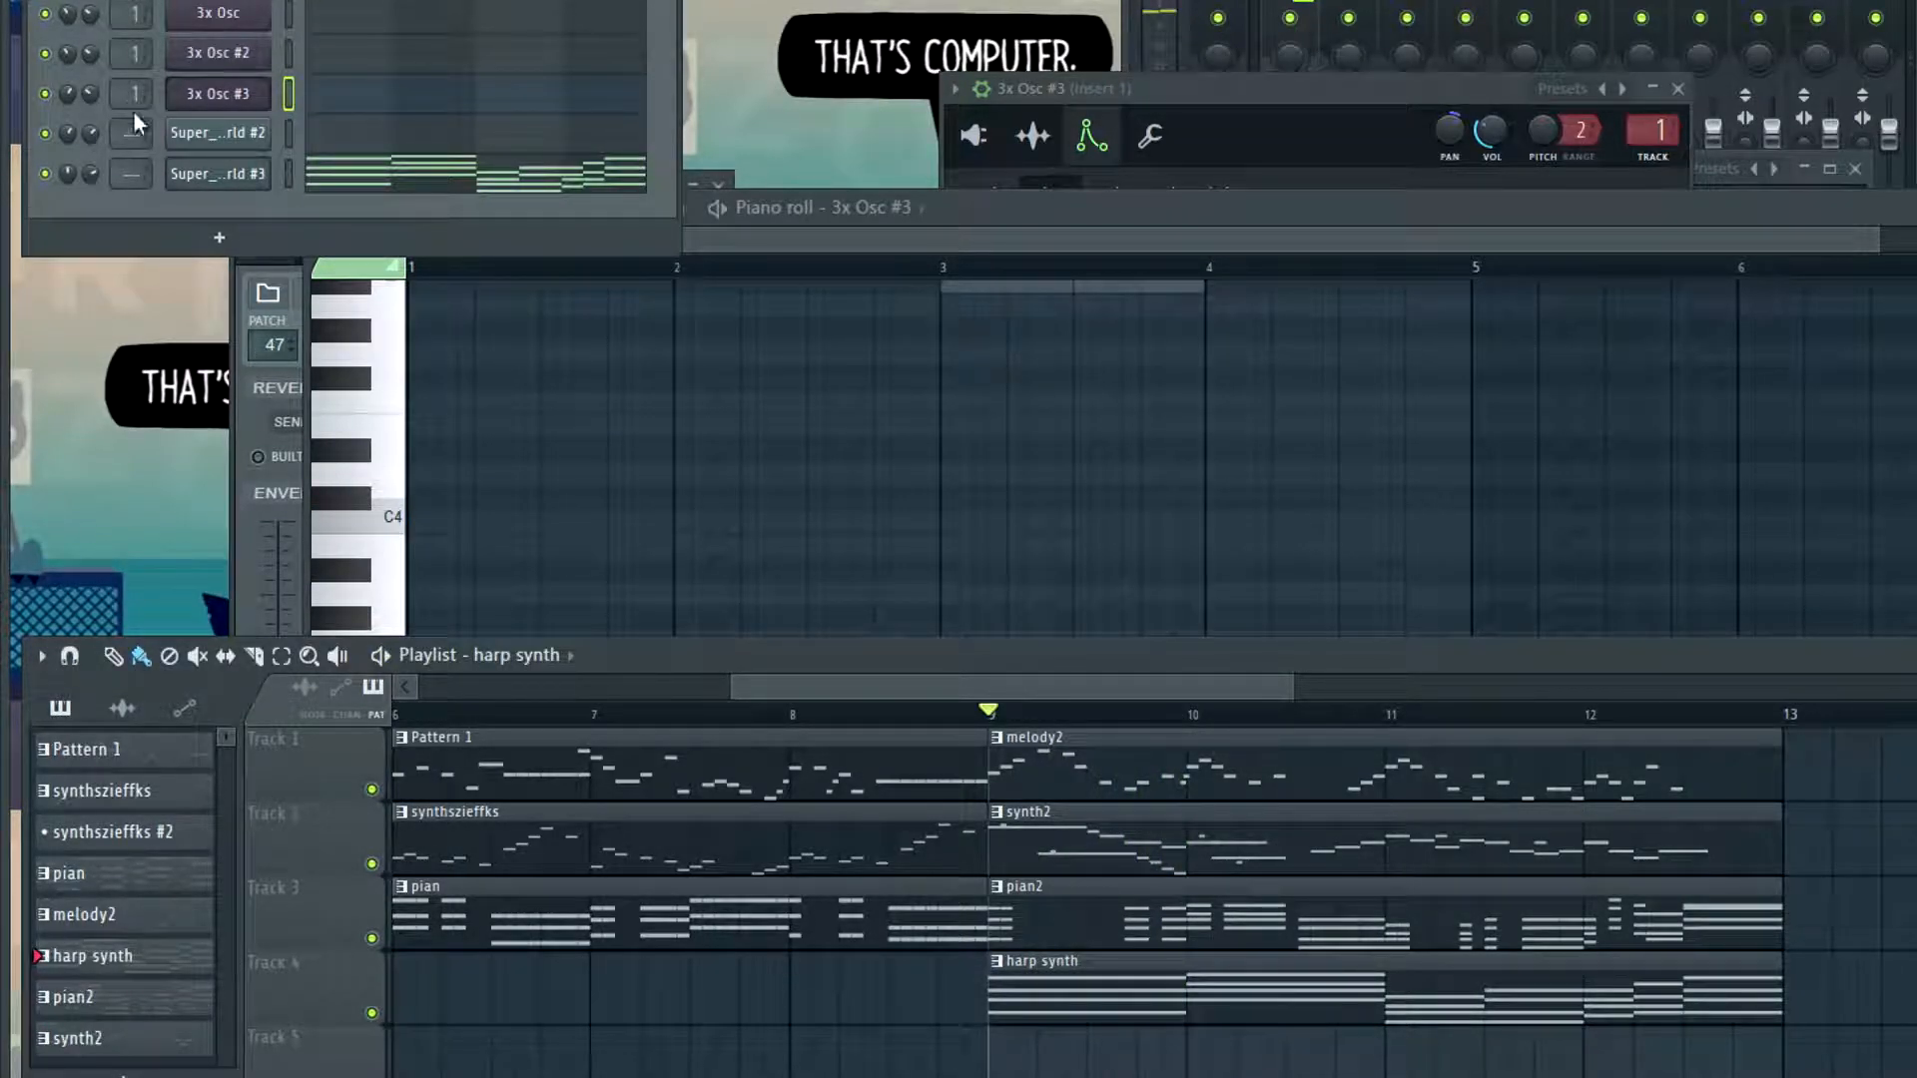
drag(65, 173, 65, 191)
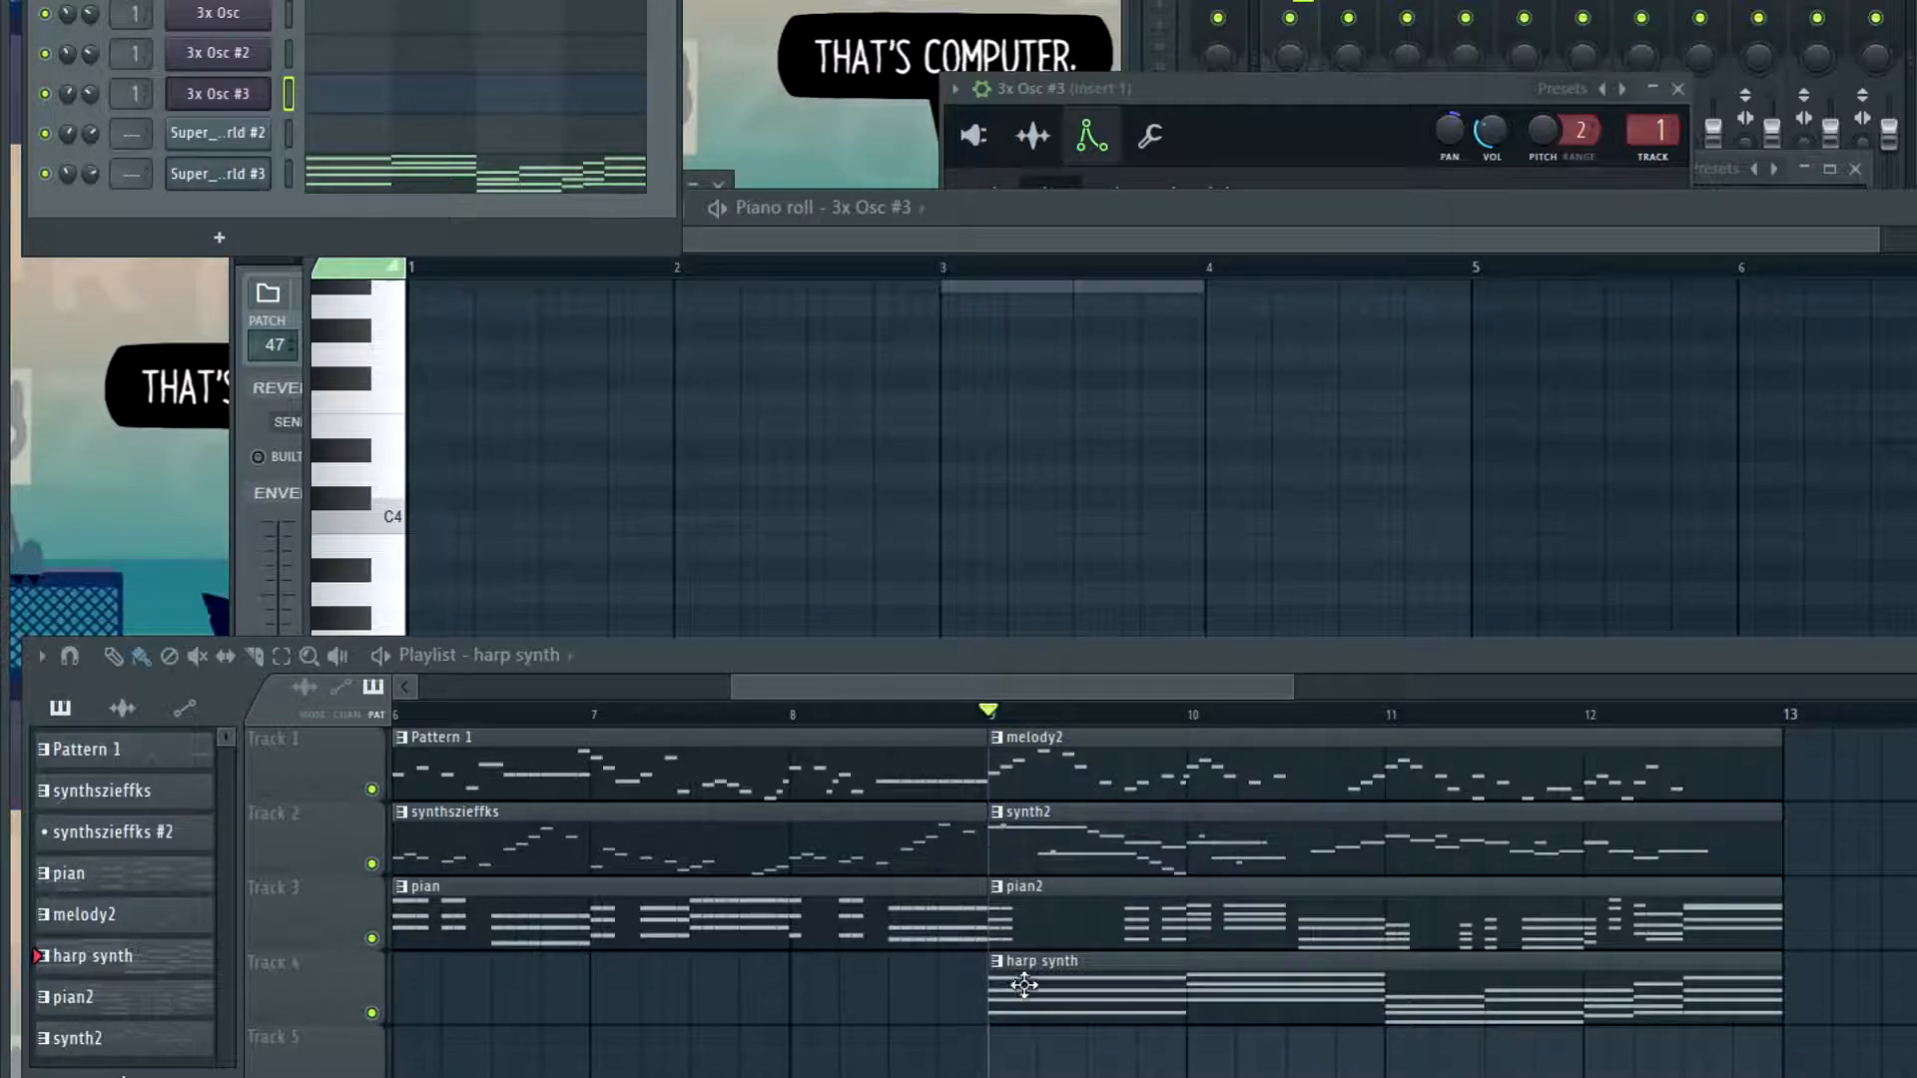
key(space)
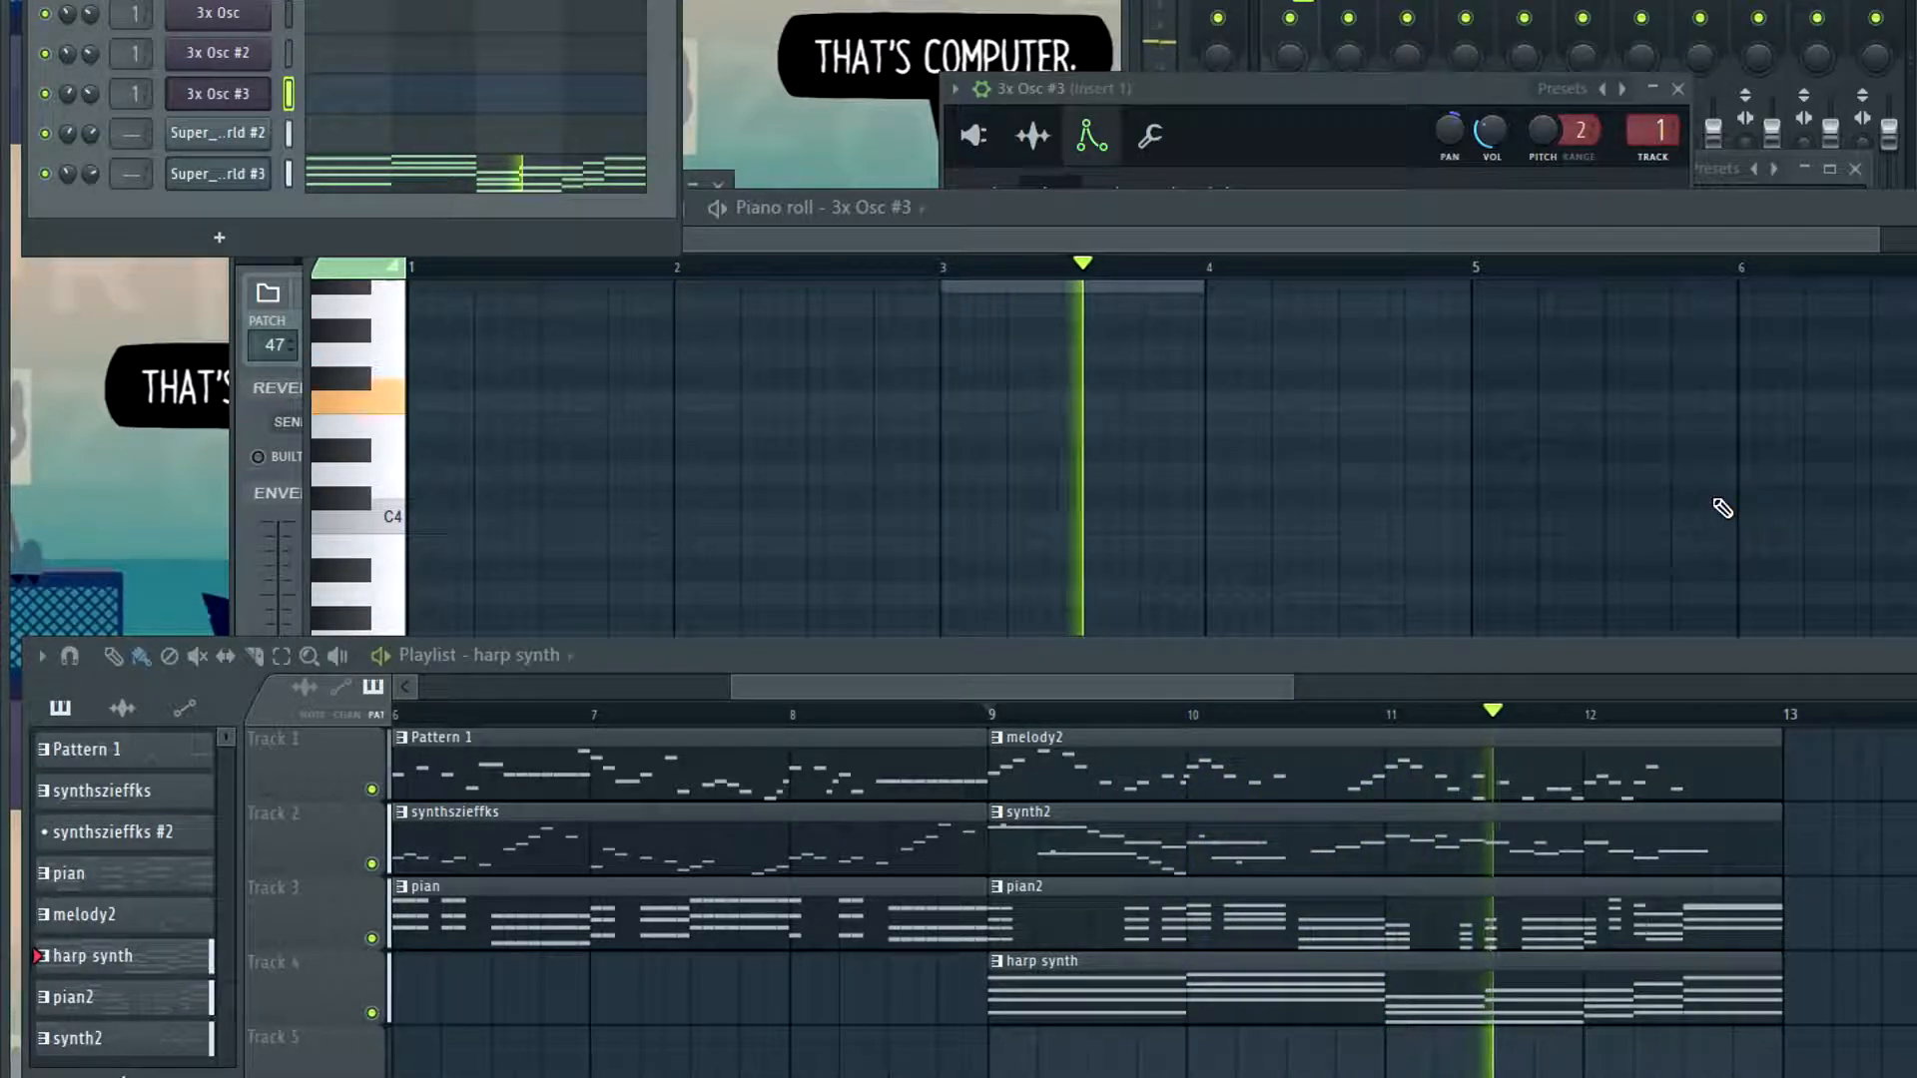
key(space)
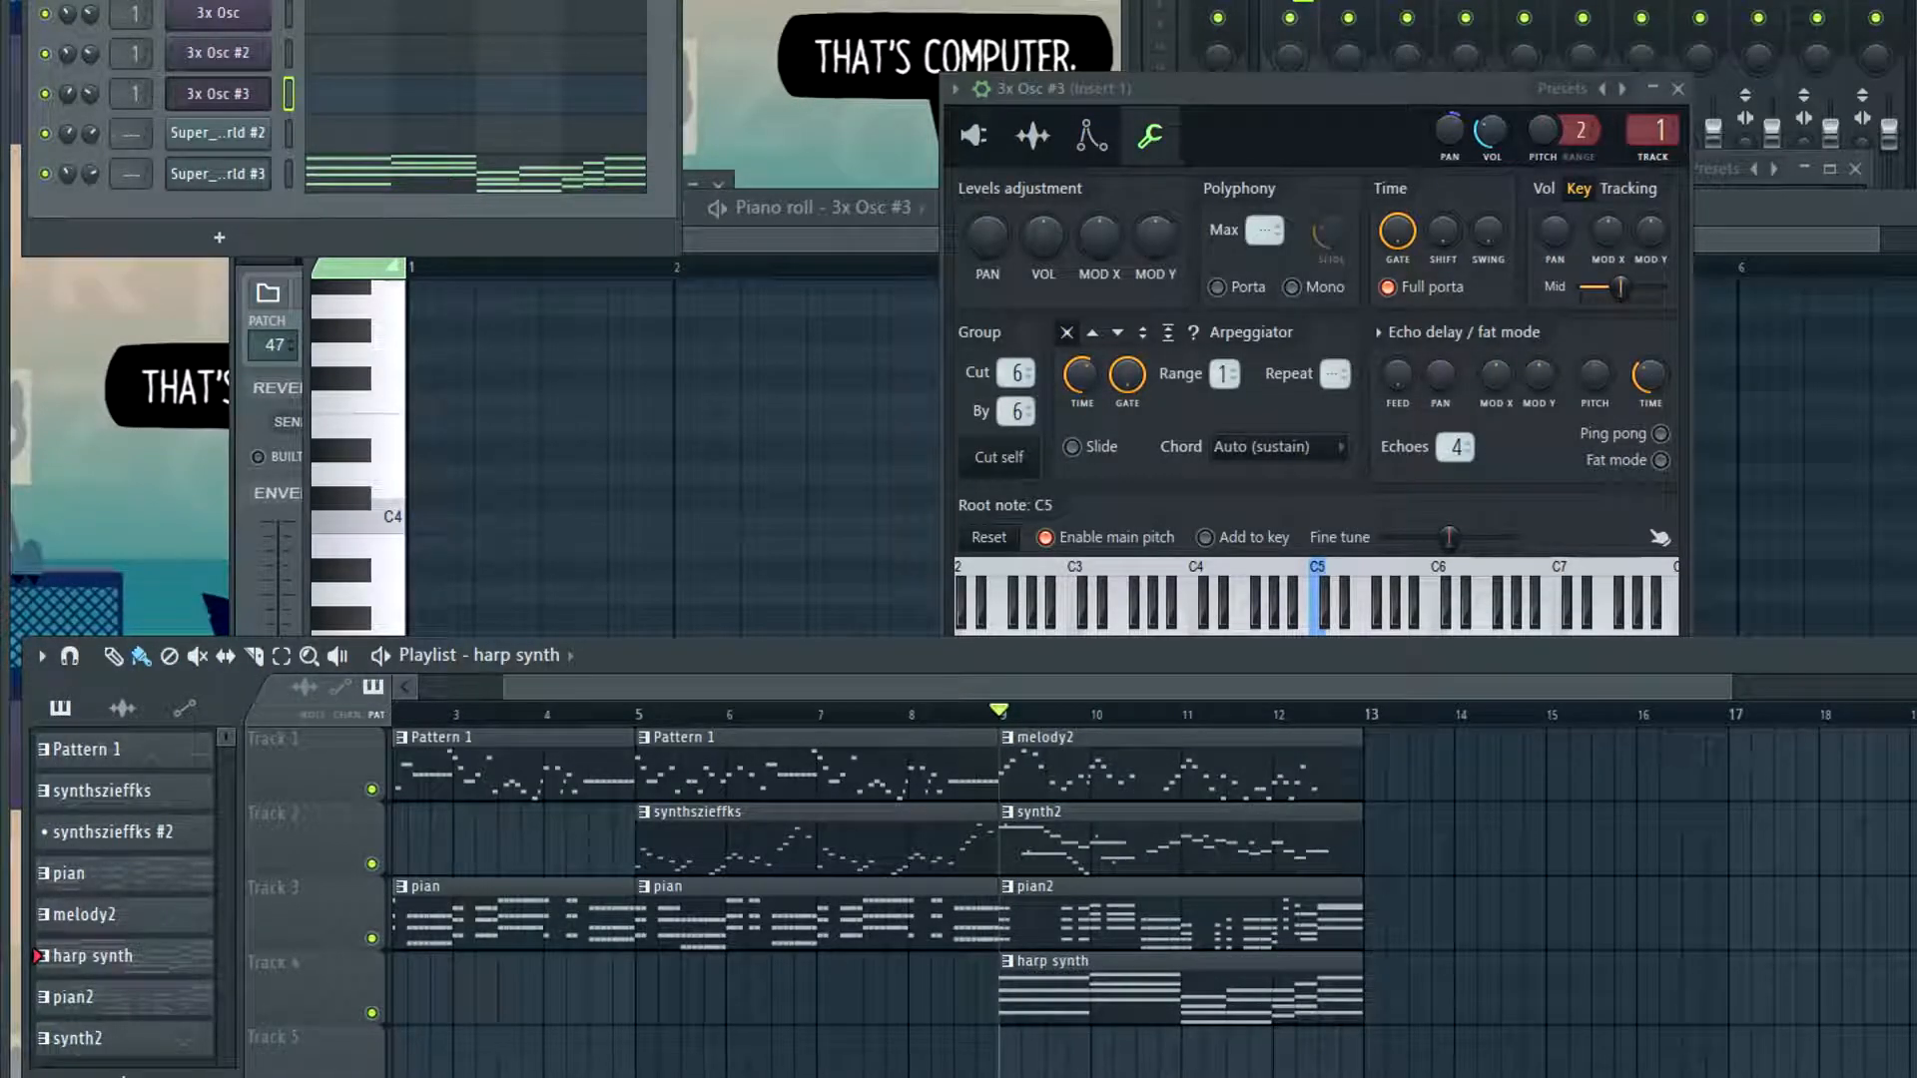
In the synth2 pattern, cut all notes from 3x Osc #2 and paste them into the original 3x Osc channel
scroll(907, 785, up, 3)
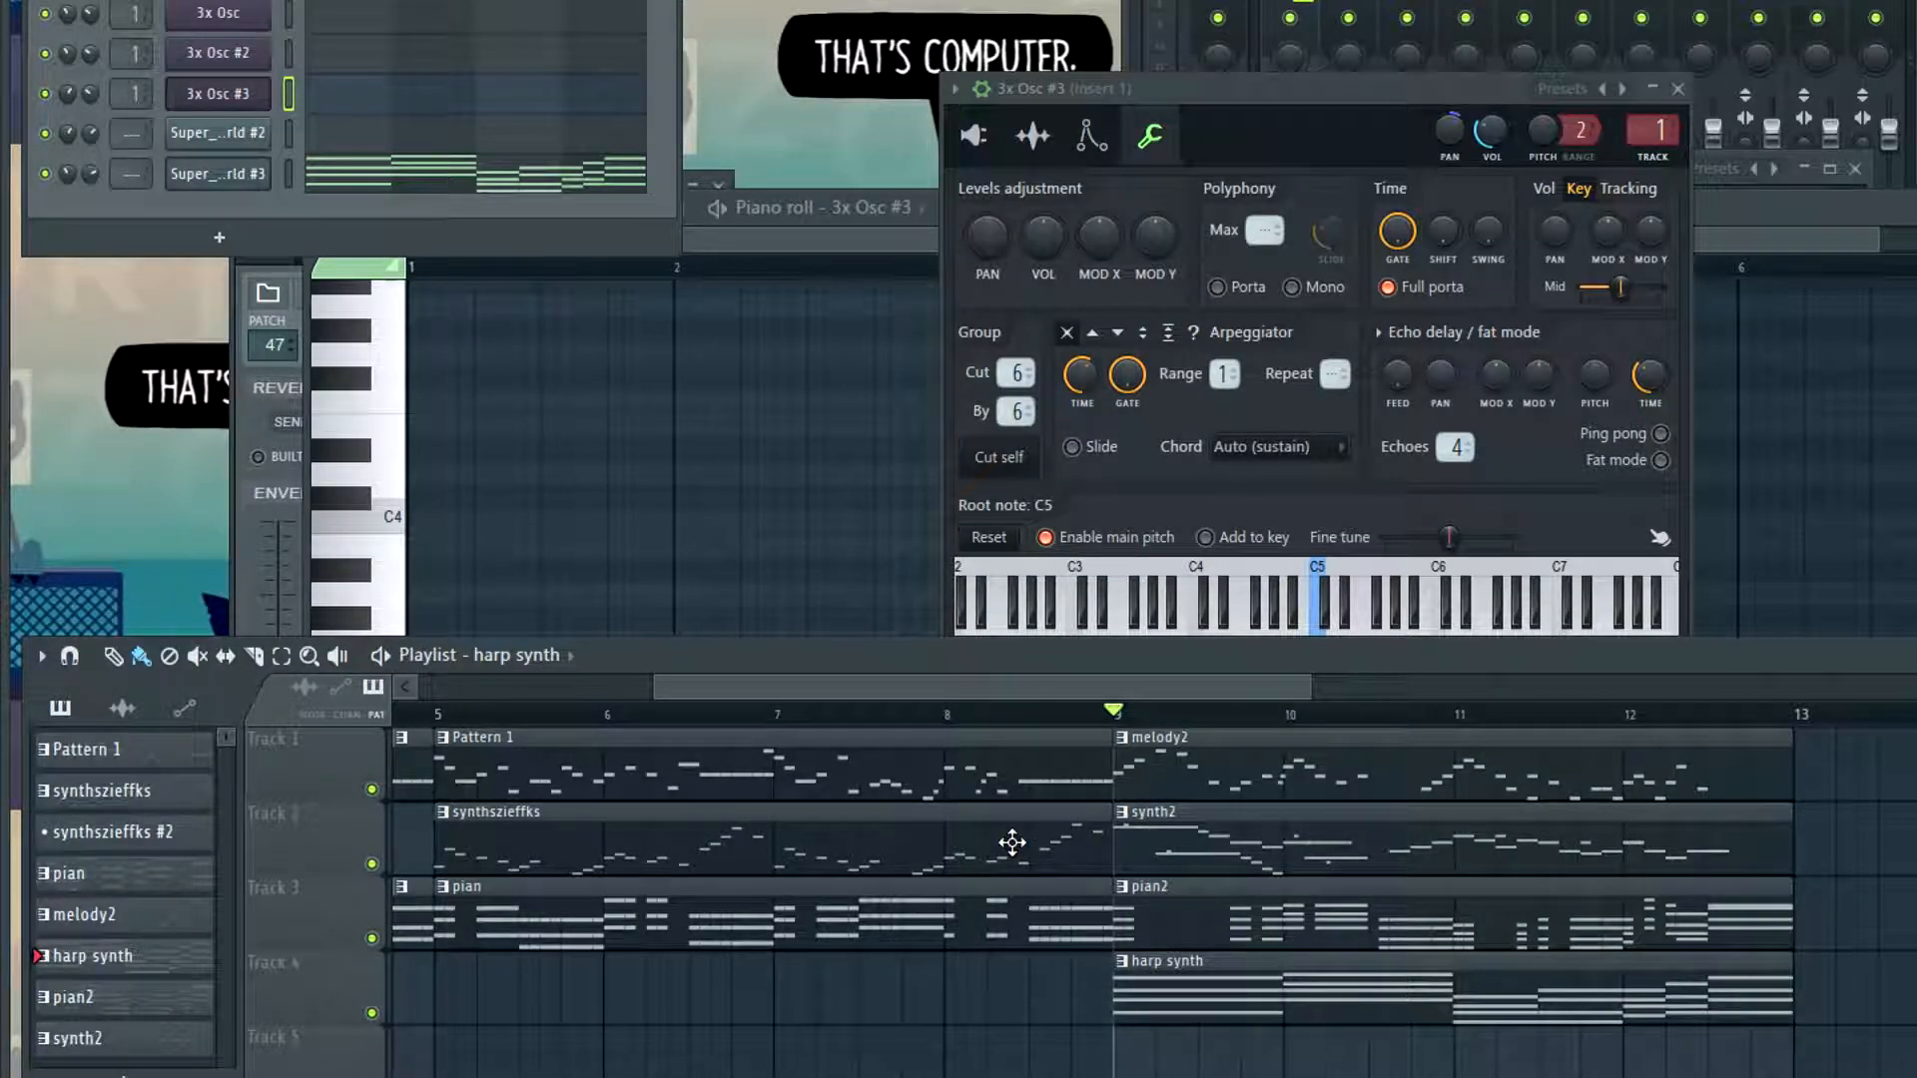
click(1152, 843)
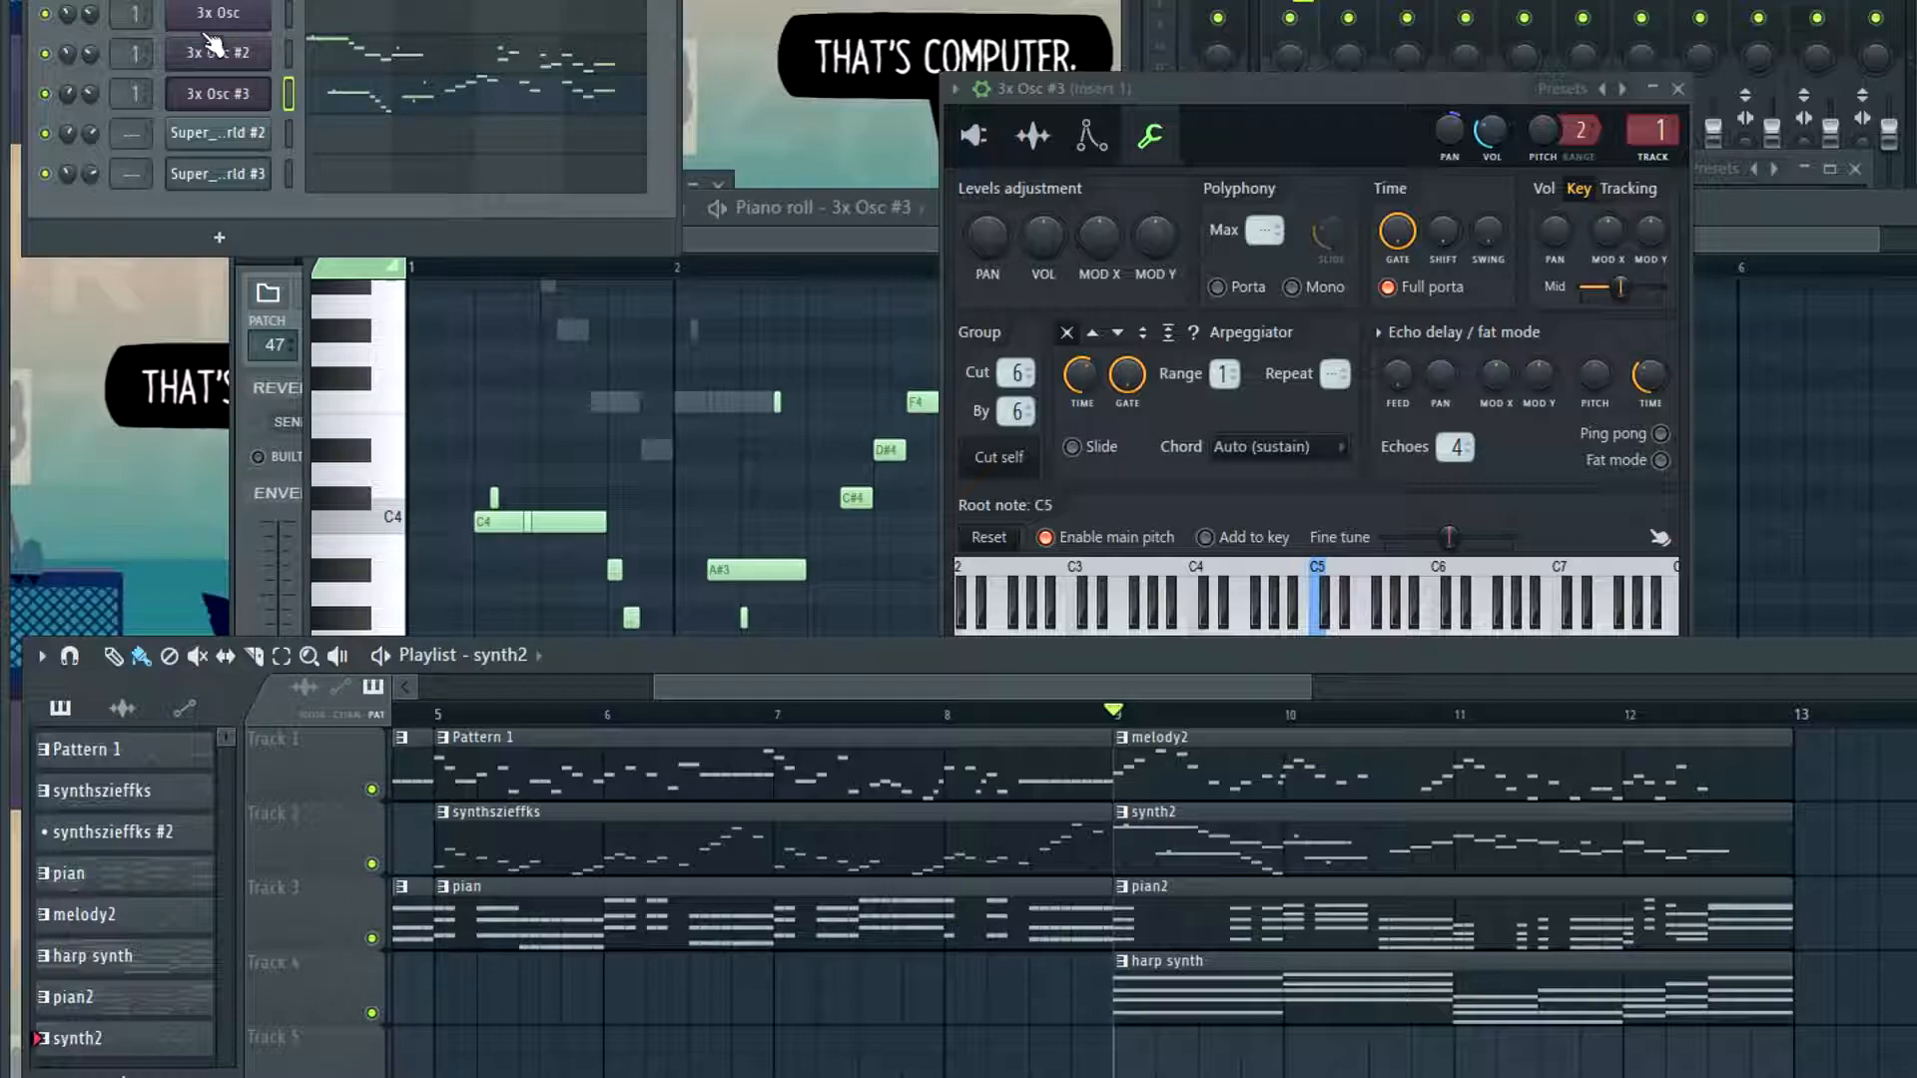
click(658, 821)
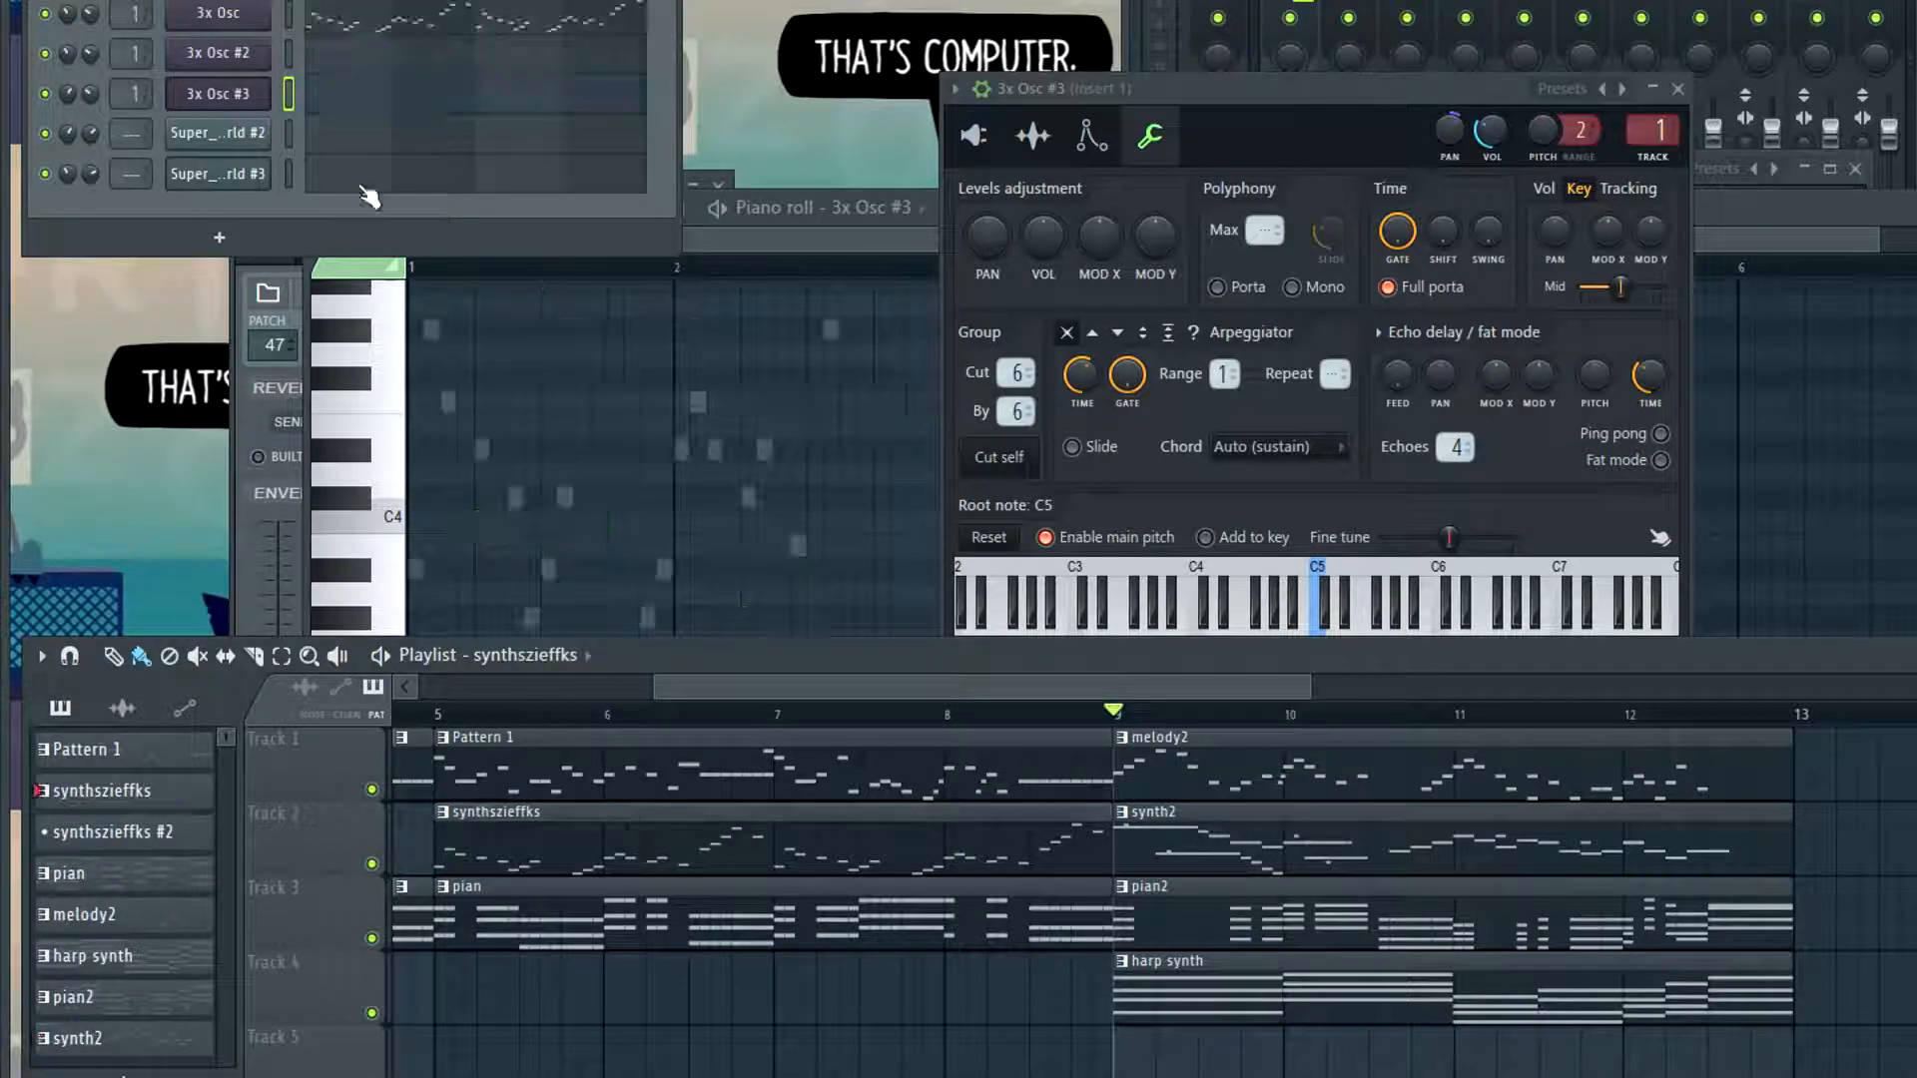
click(1213, 829)
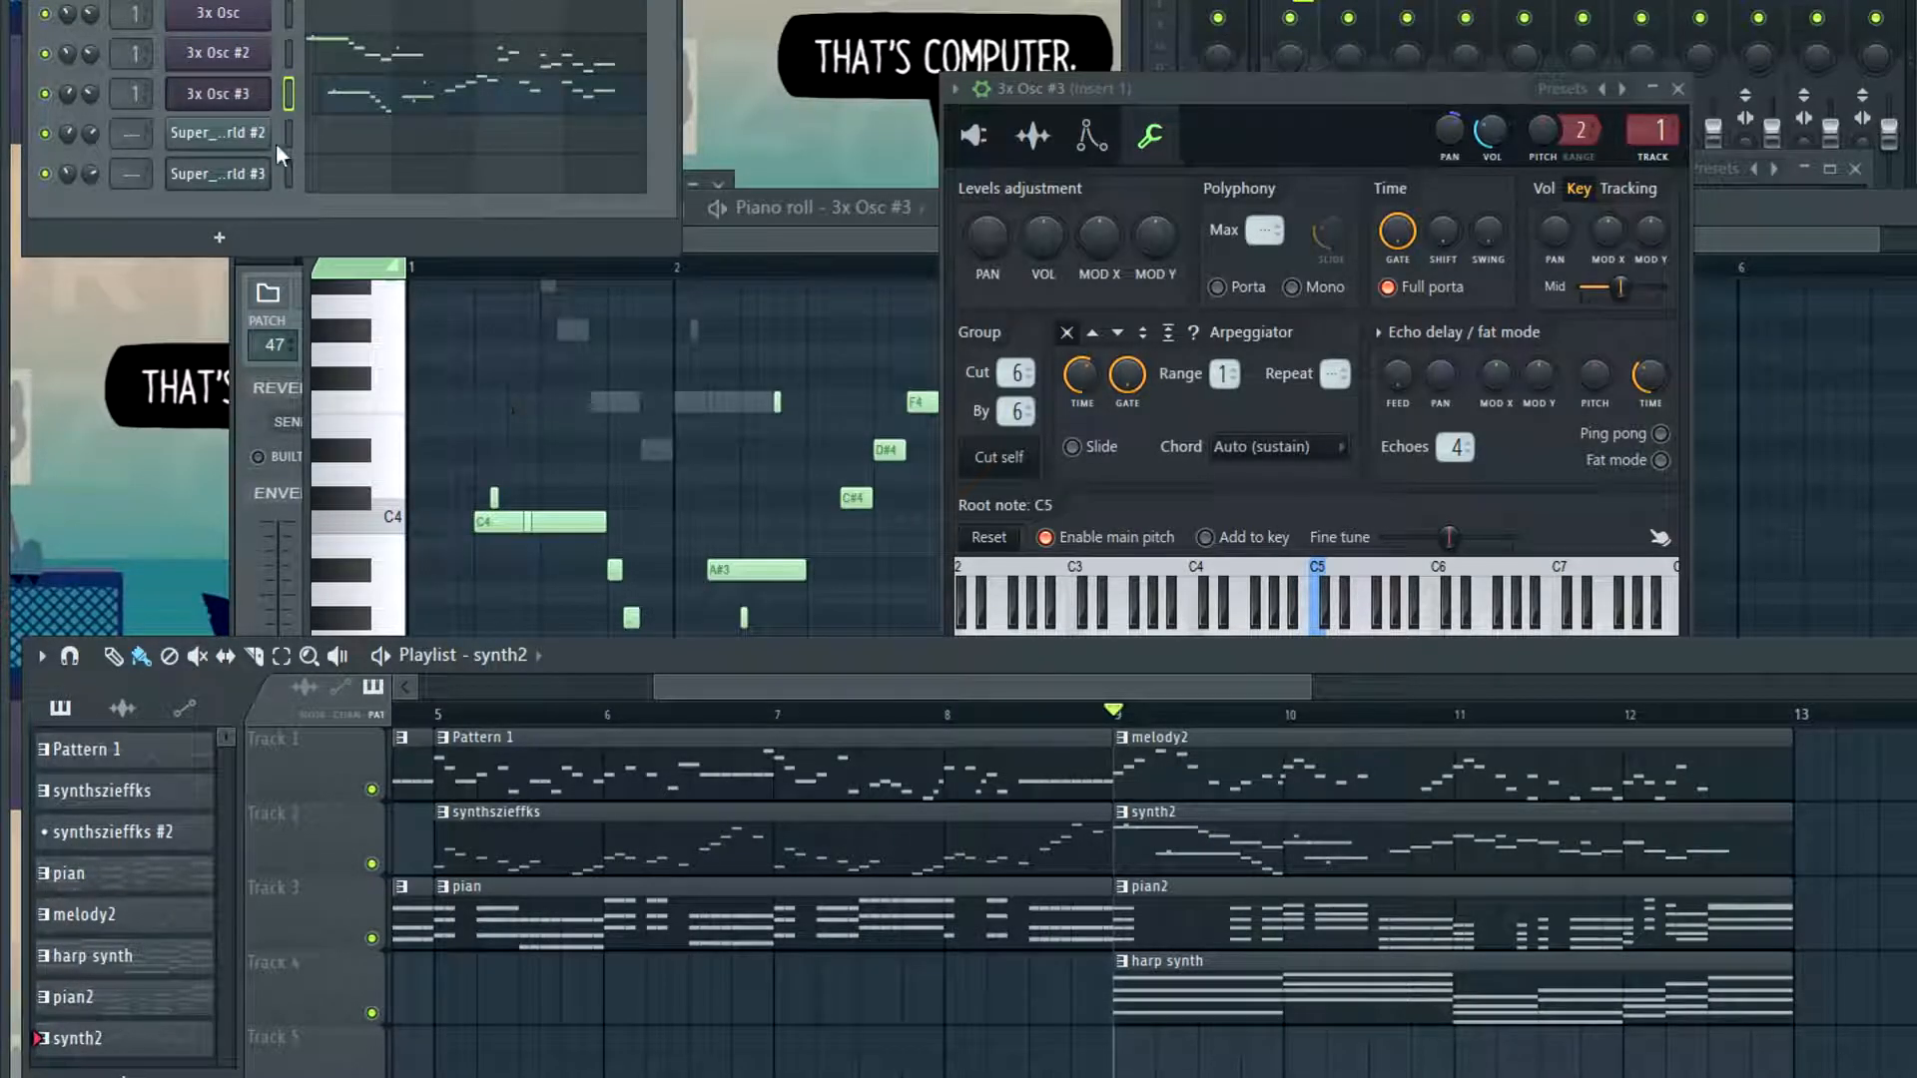
right_click(237, 52)
click(339, 58)
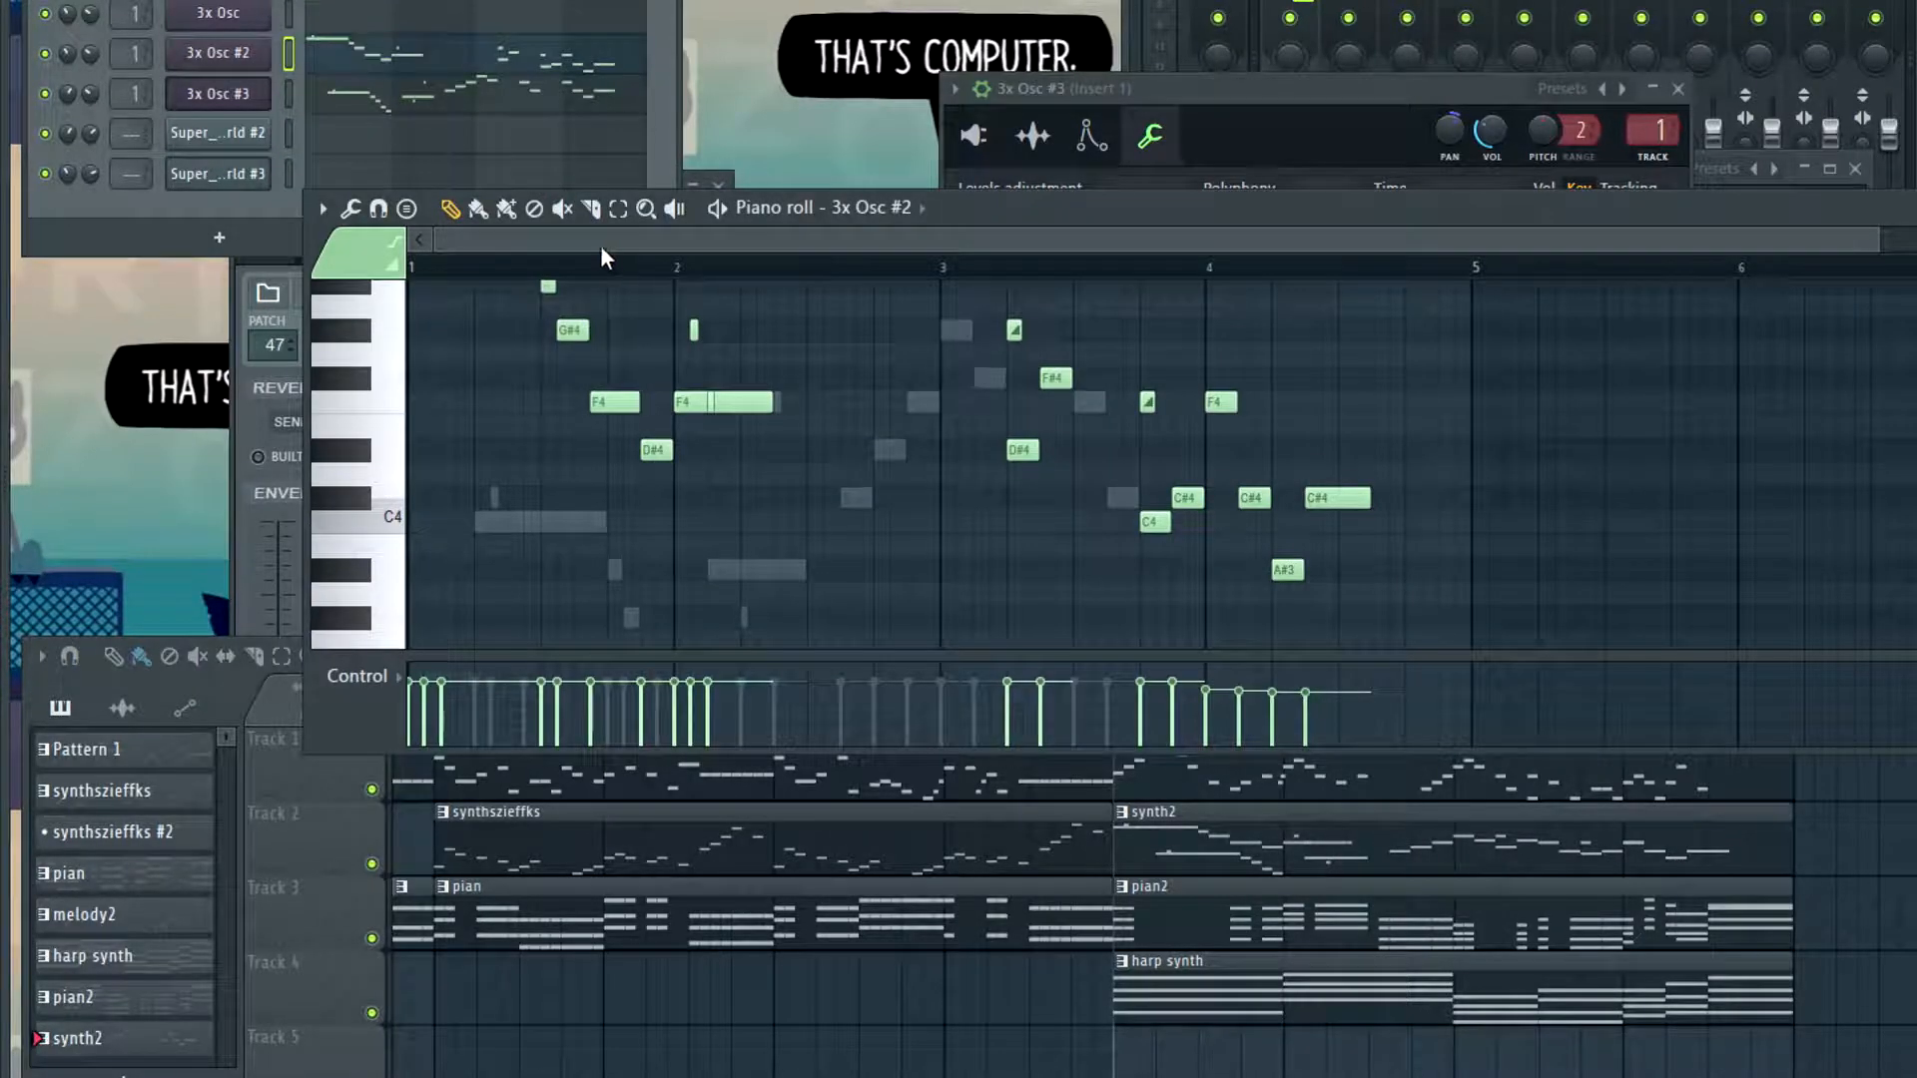
key(ctrl+a)
key(ctrl+x)
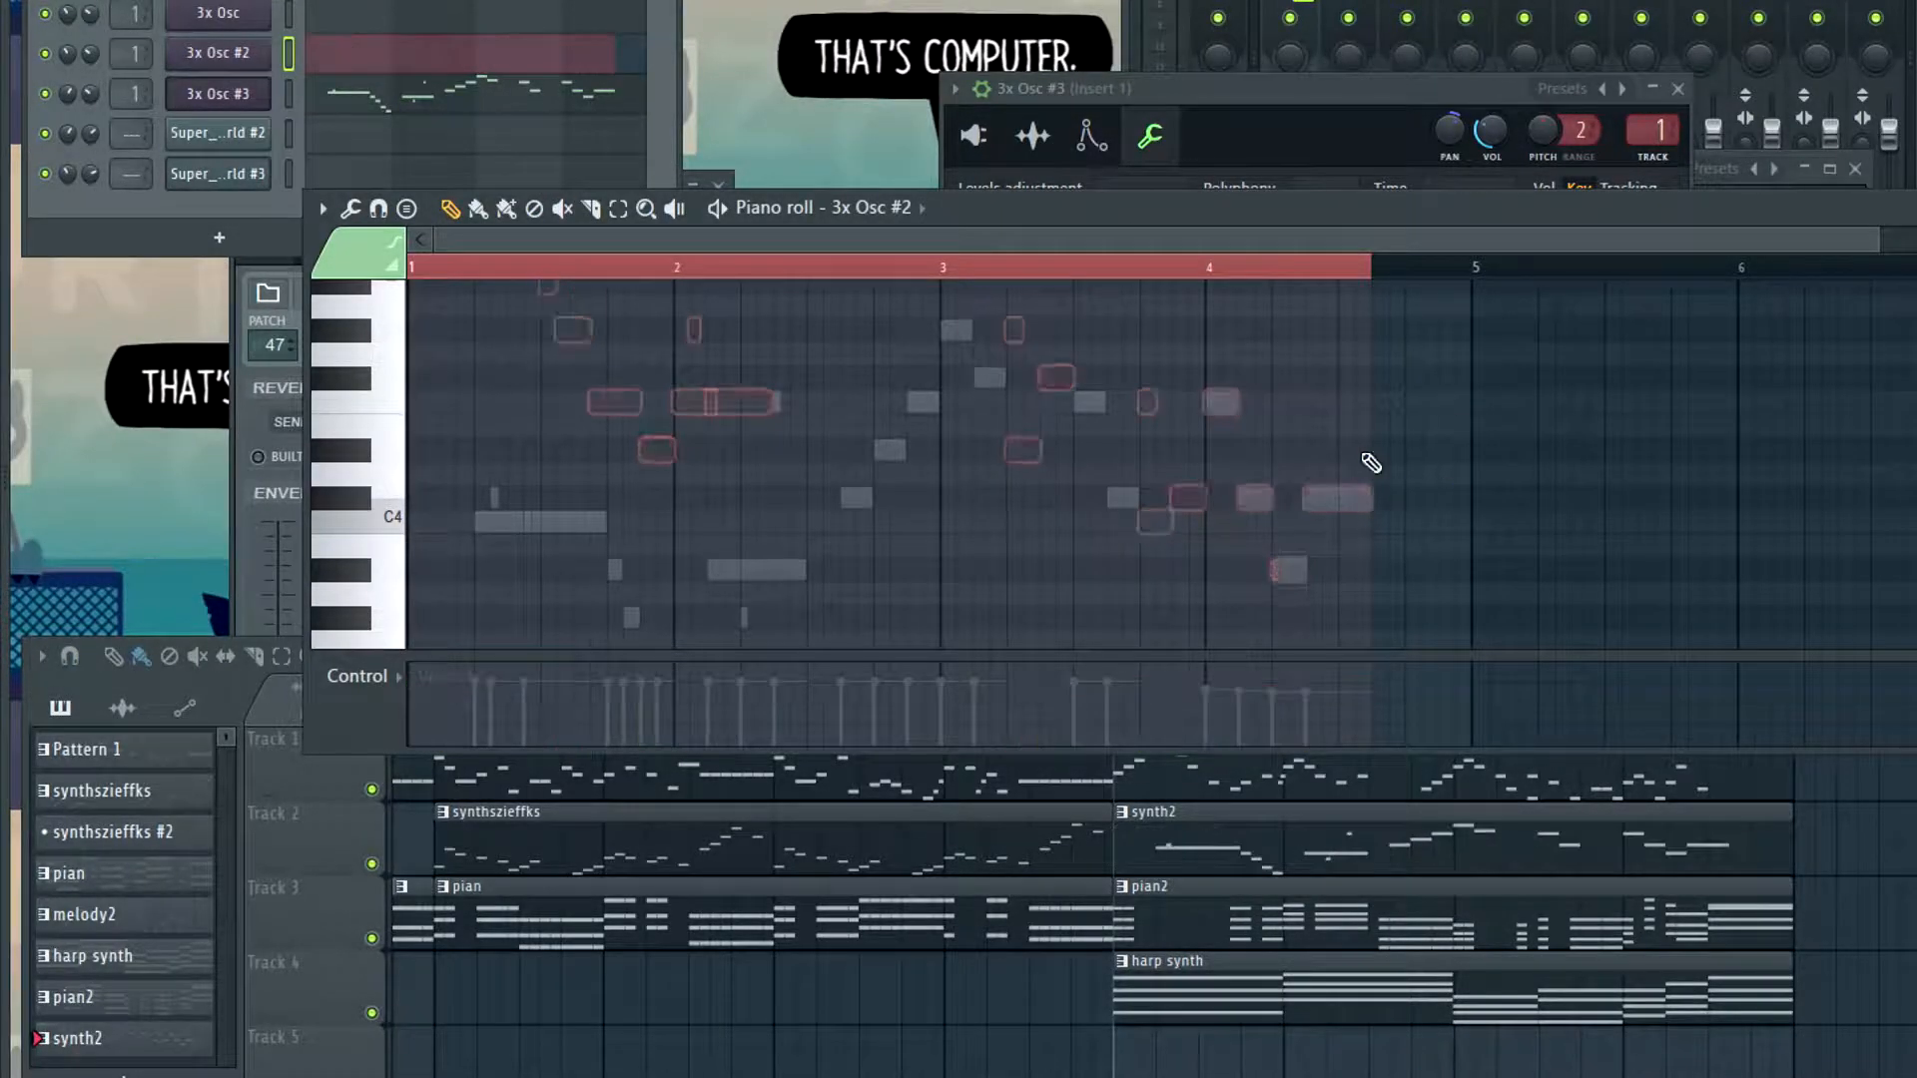
right_click(207, 12)
click(302, 14)
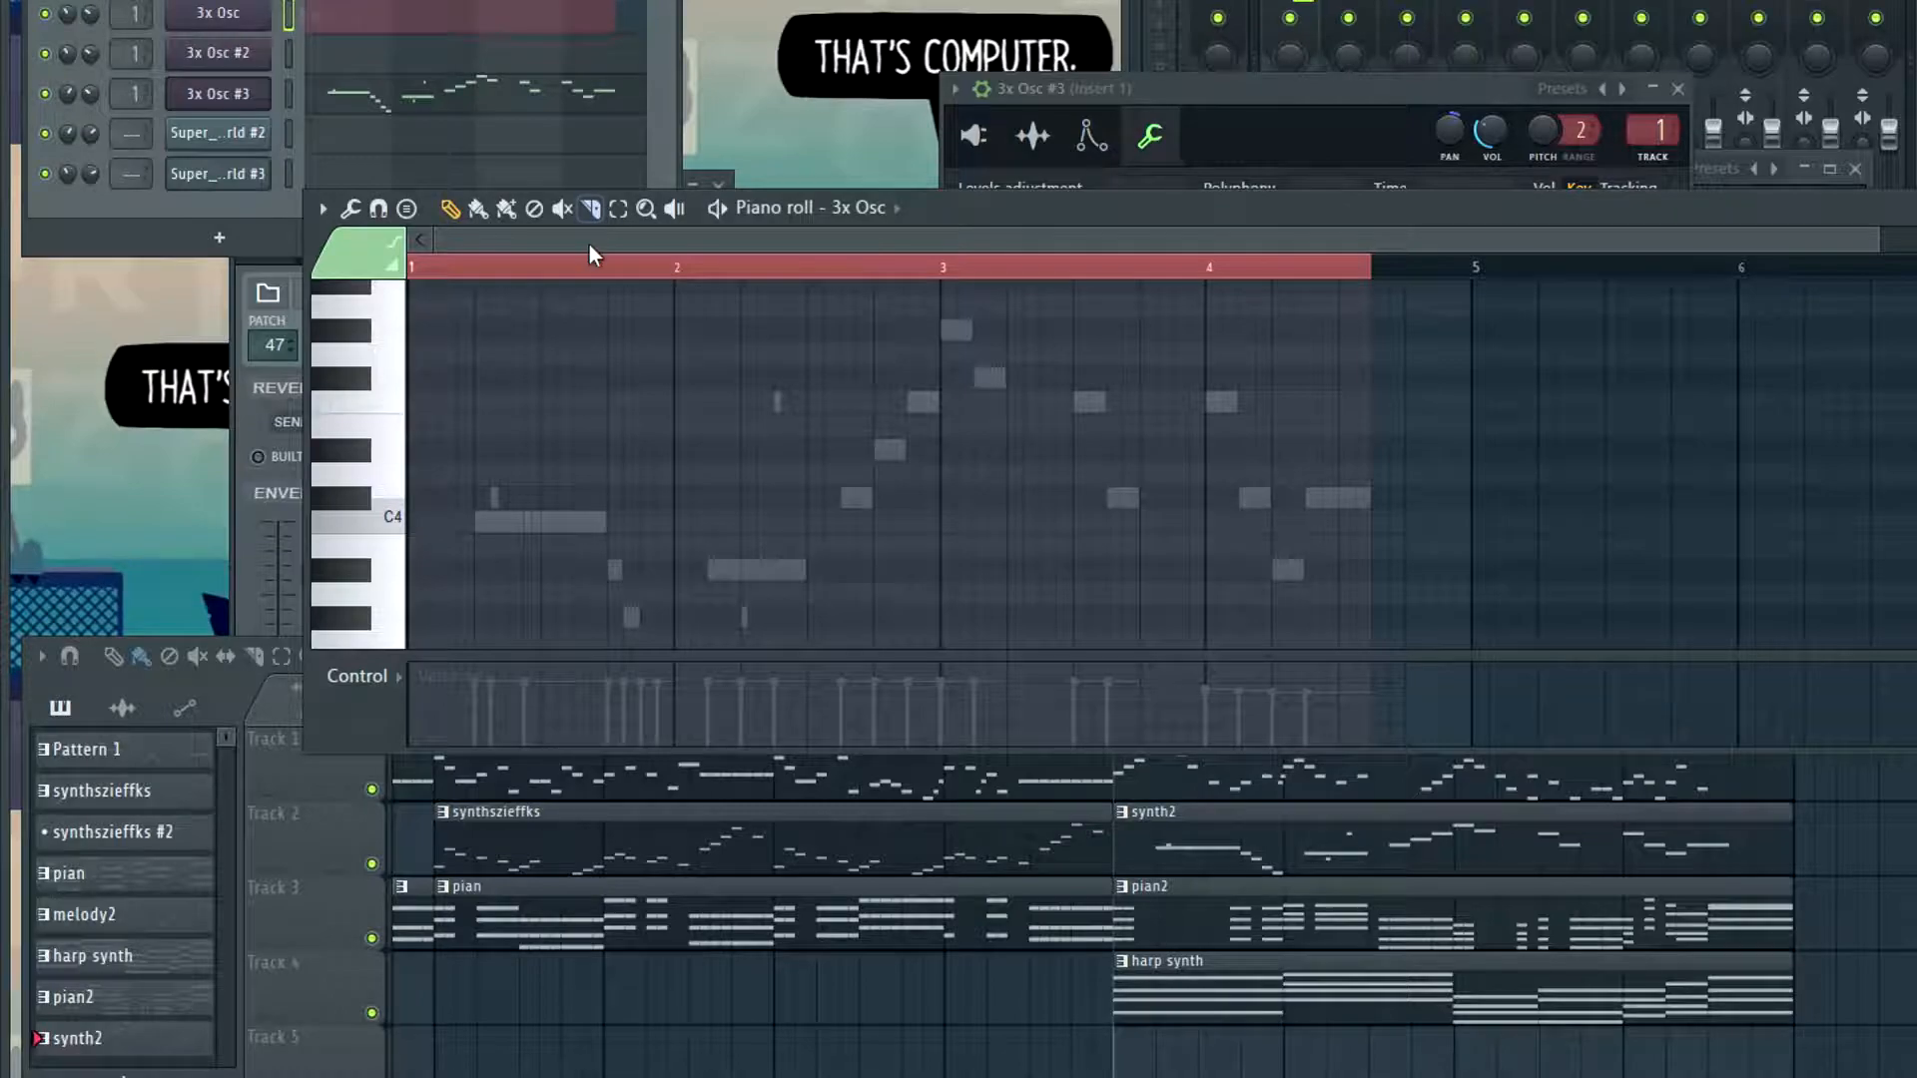
key(ctrl+v)
Delete the emptied 3x Osc #2 channel
right_click(216, 68)
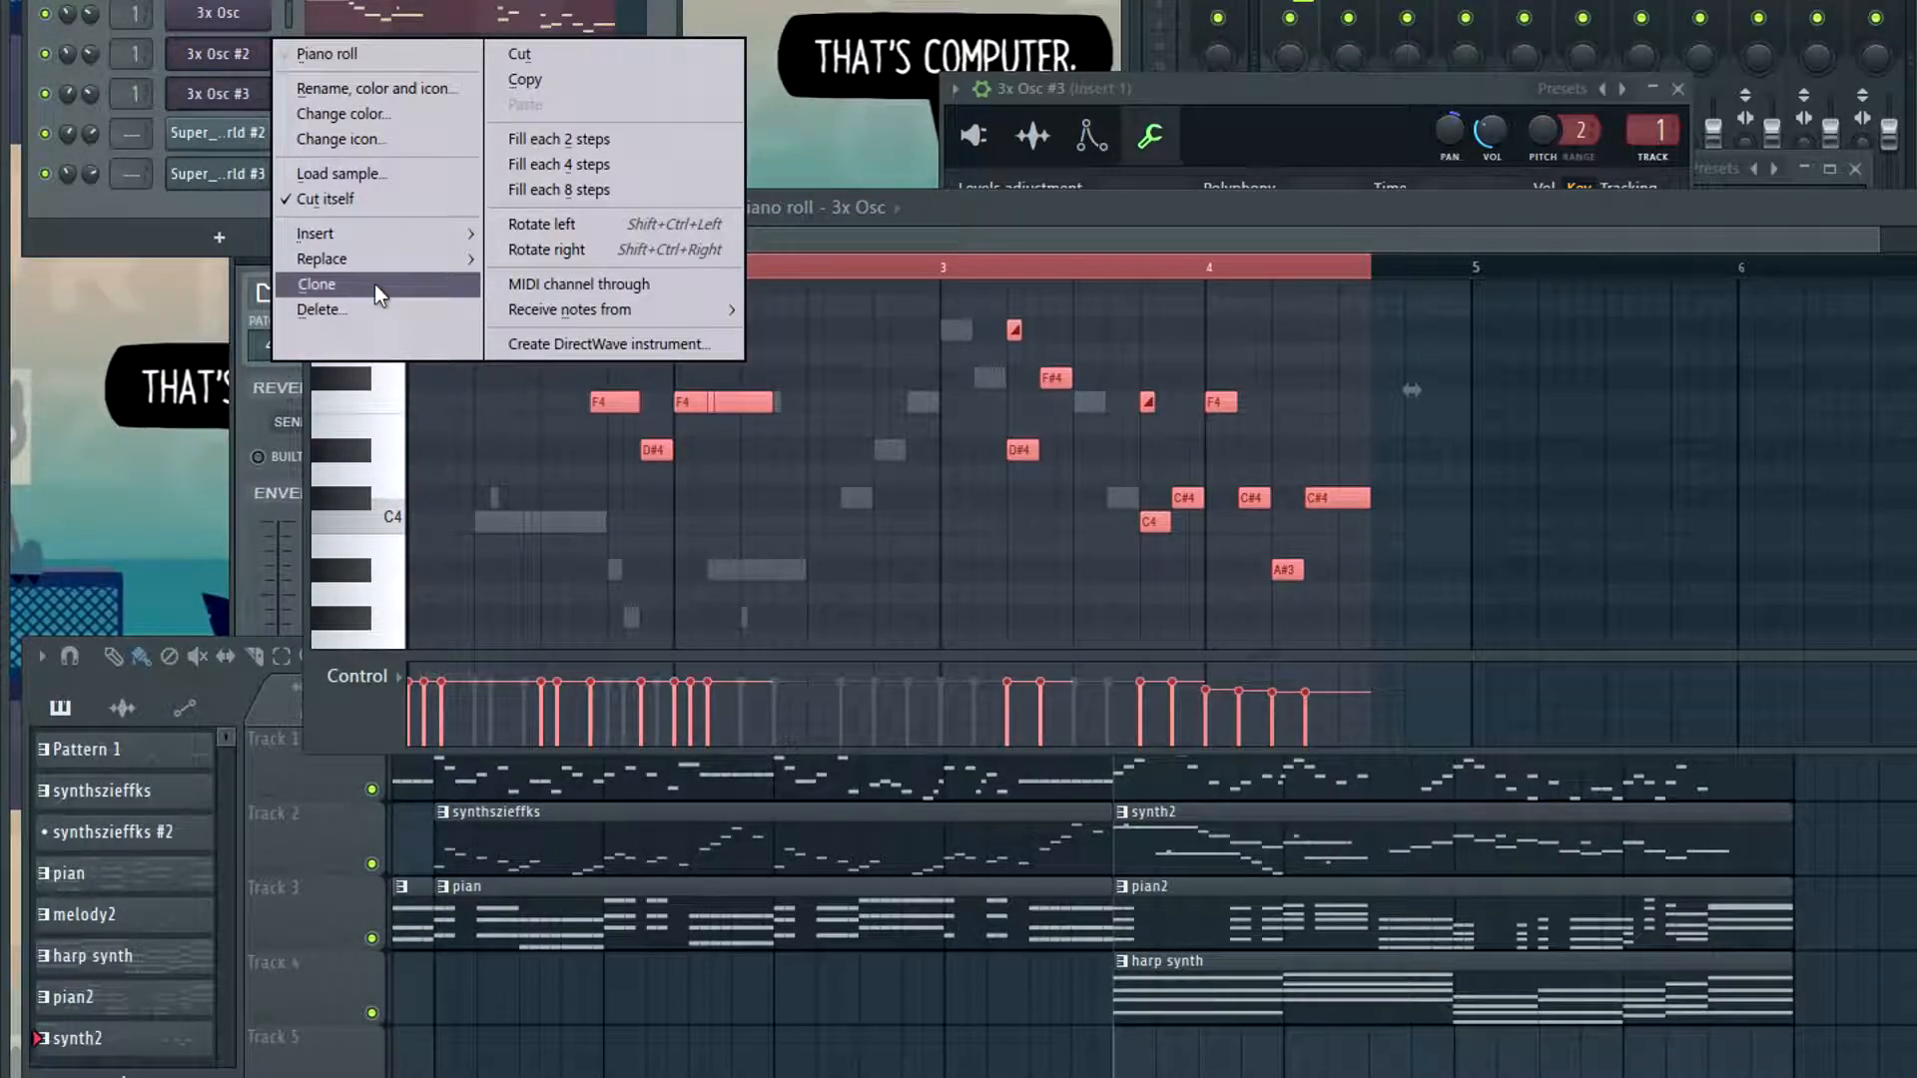
click(339, 308)
click(1091, 509)
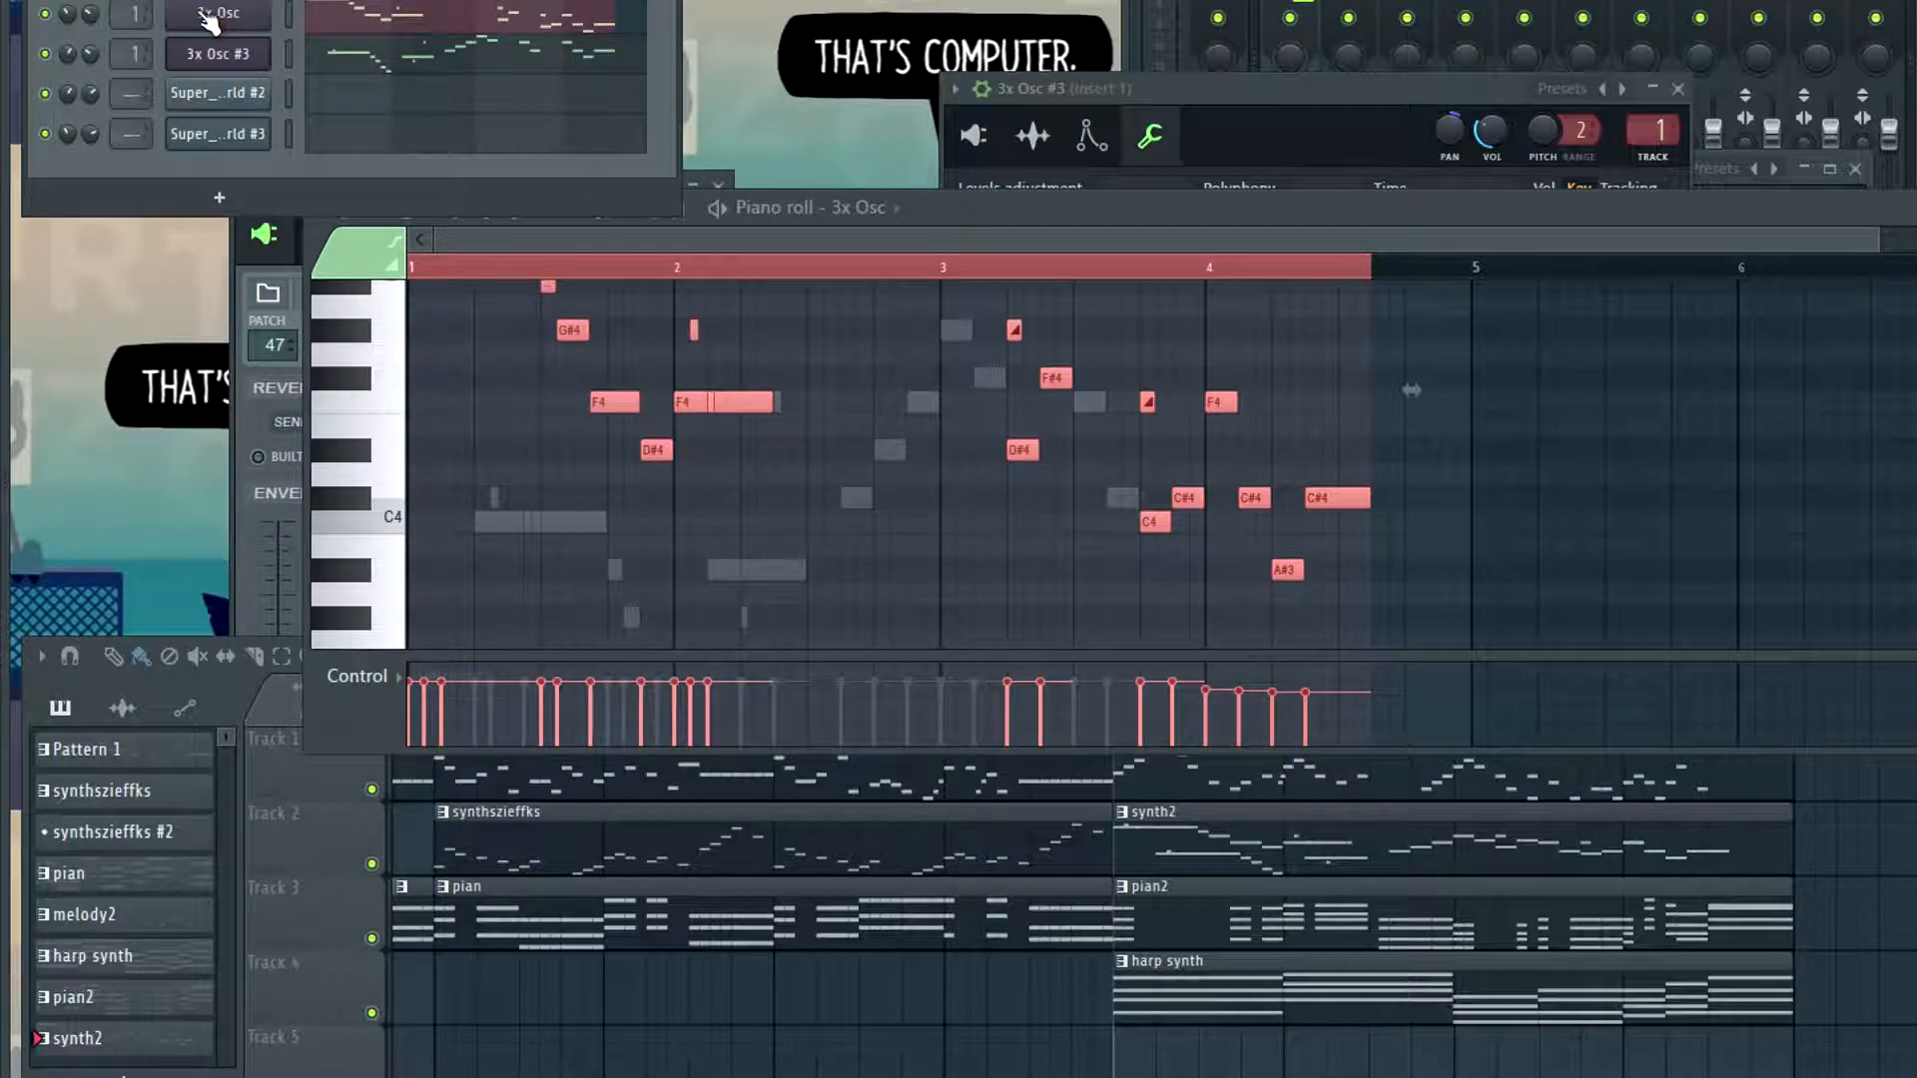
Create an automation clip for the swing setting of the original 3x Osc channel
click(1912, 907)
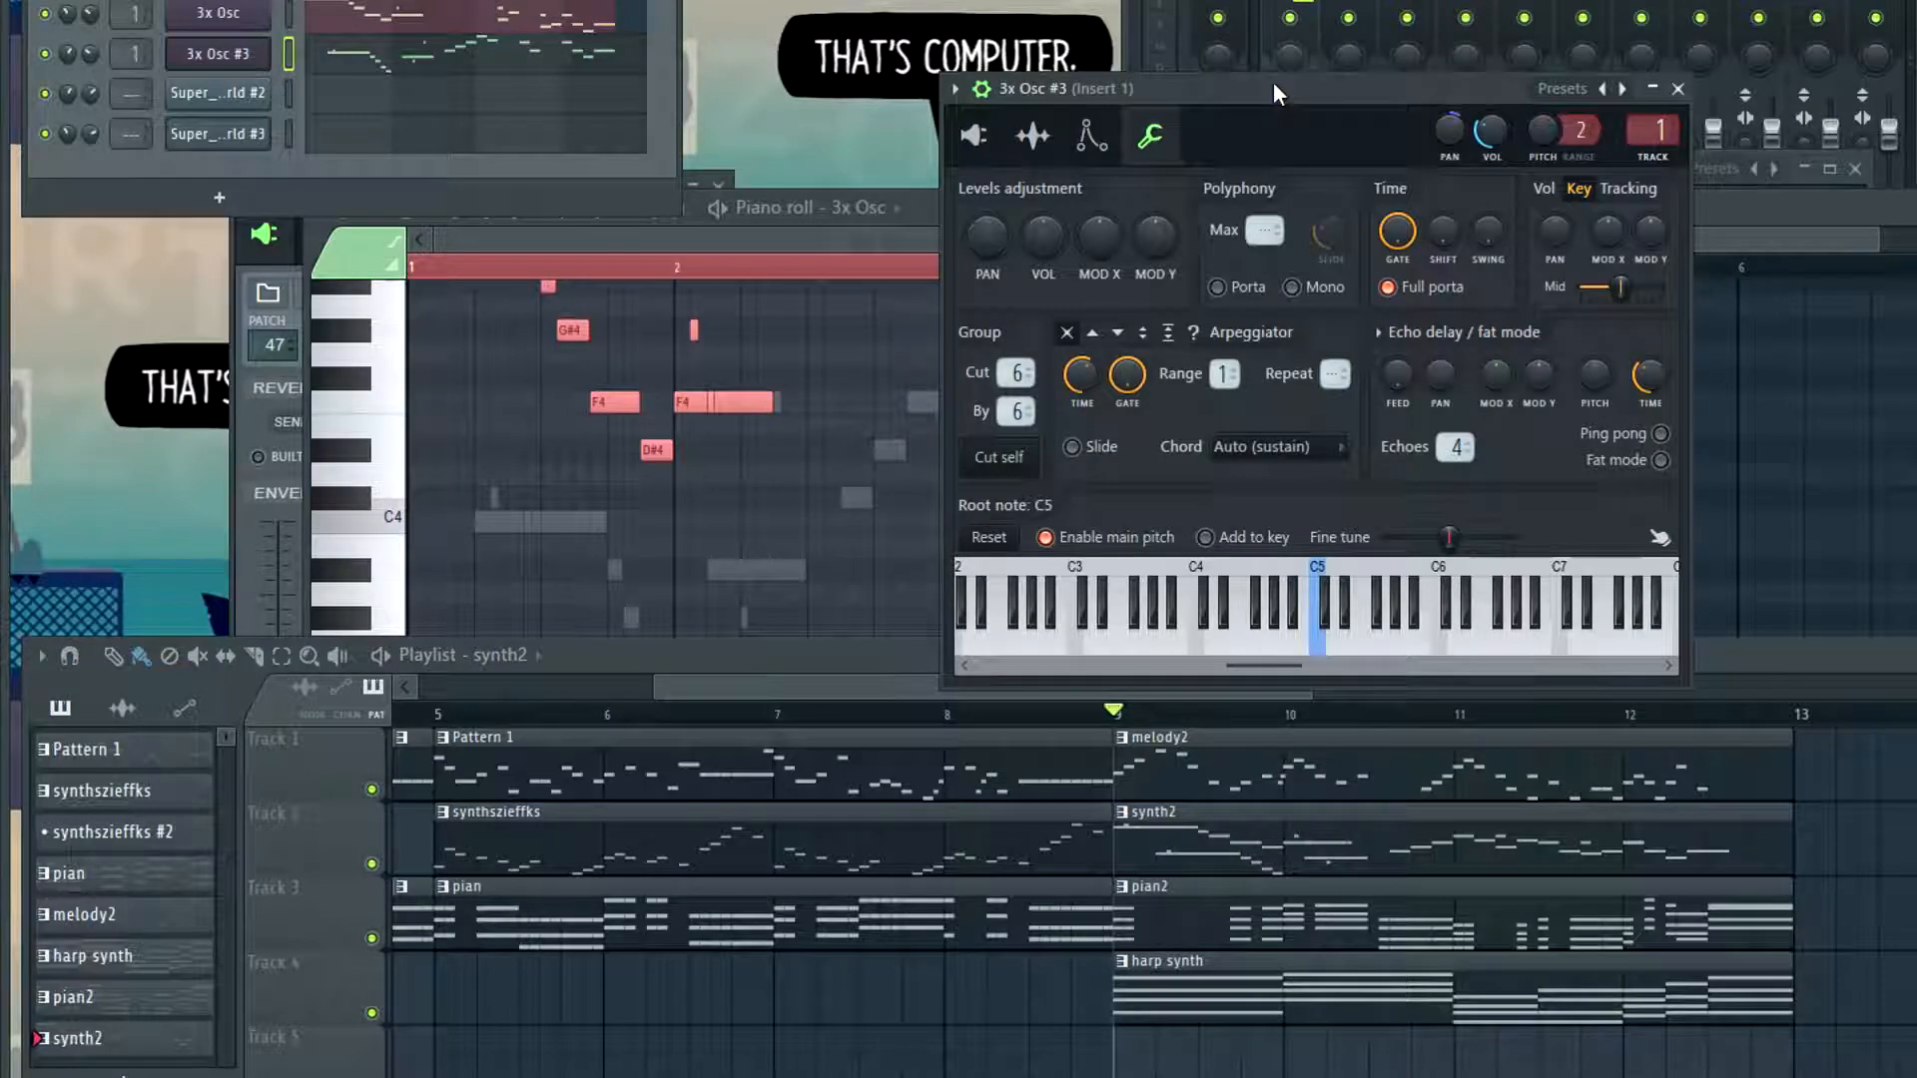
click(170, 10)
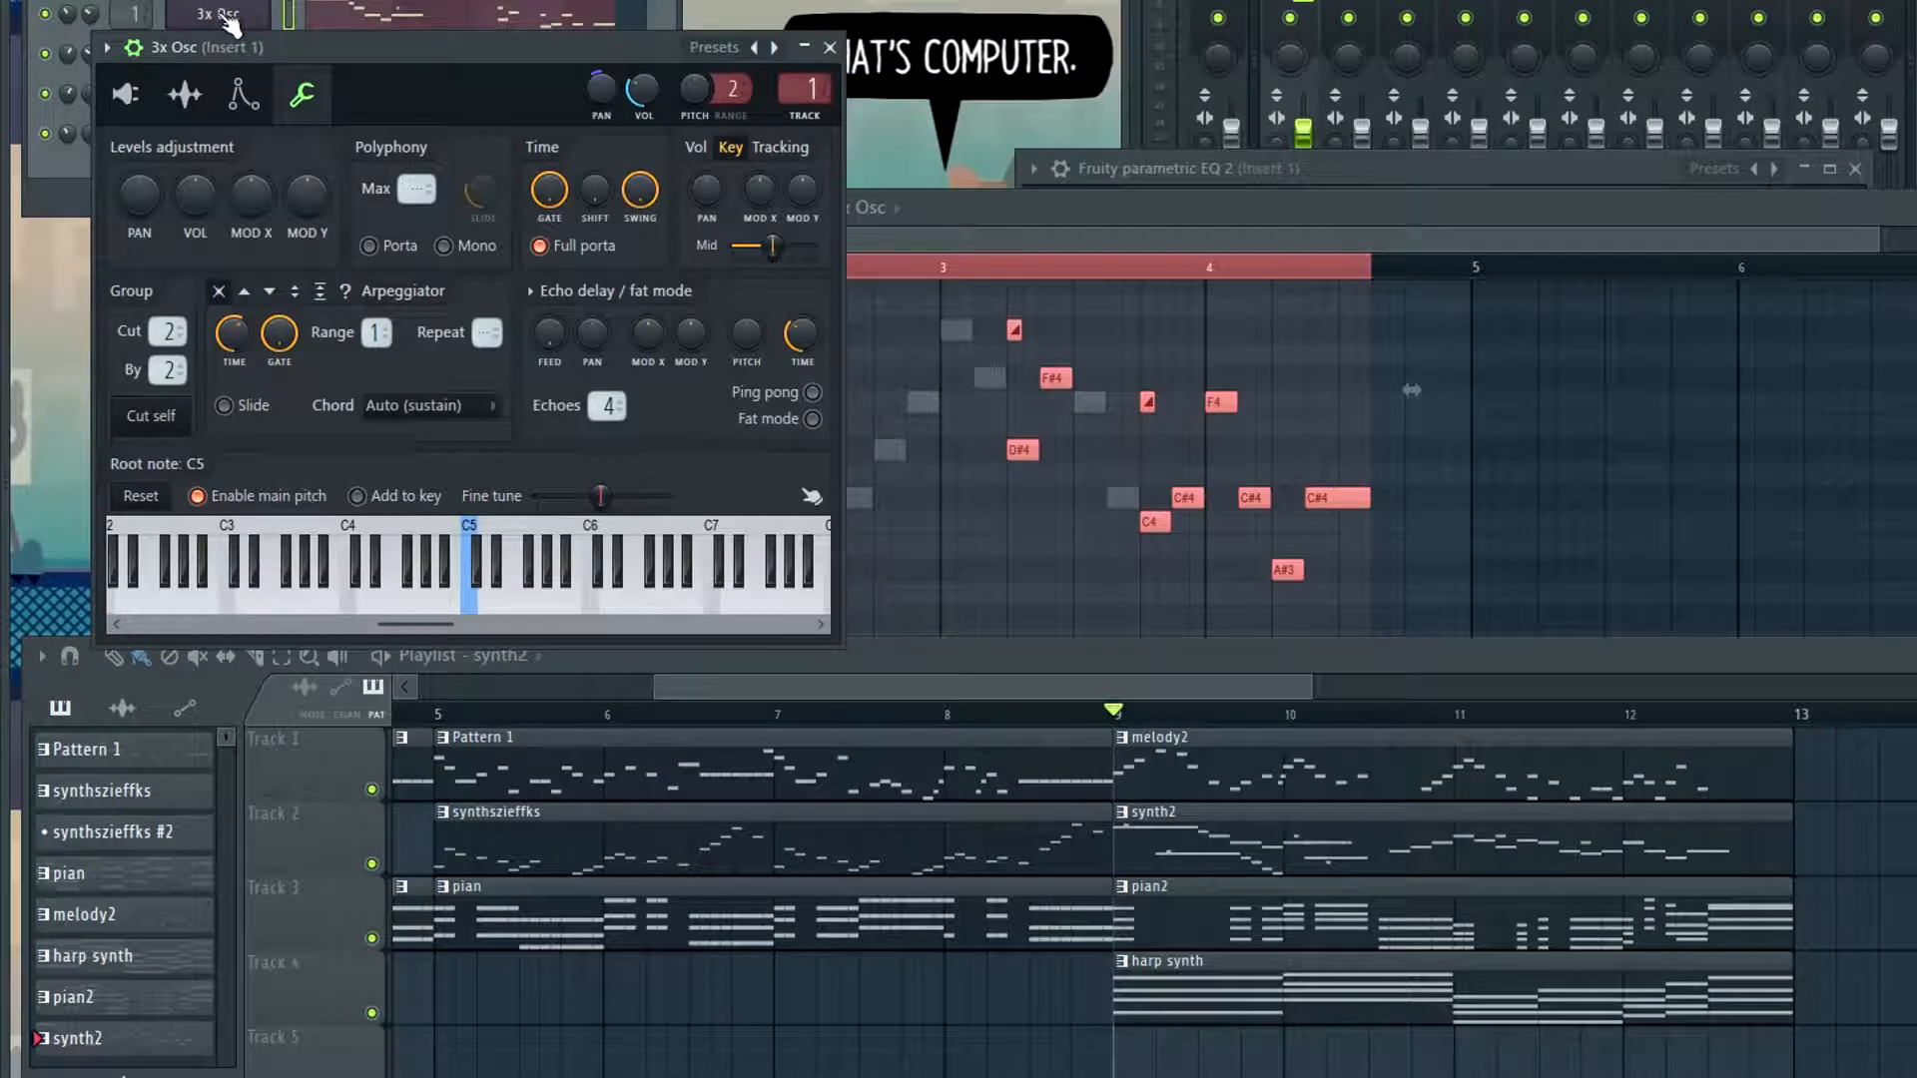
drag(464, 54, 552, 131)
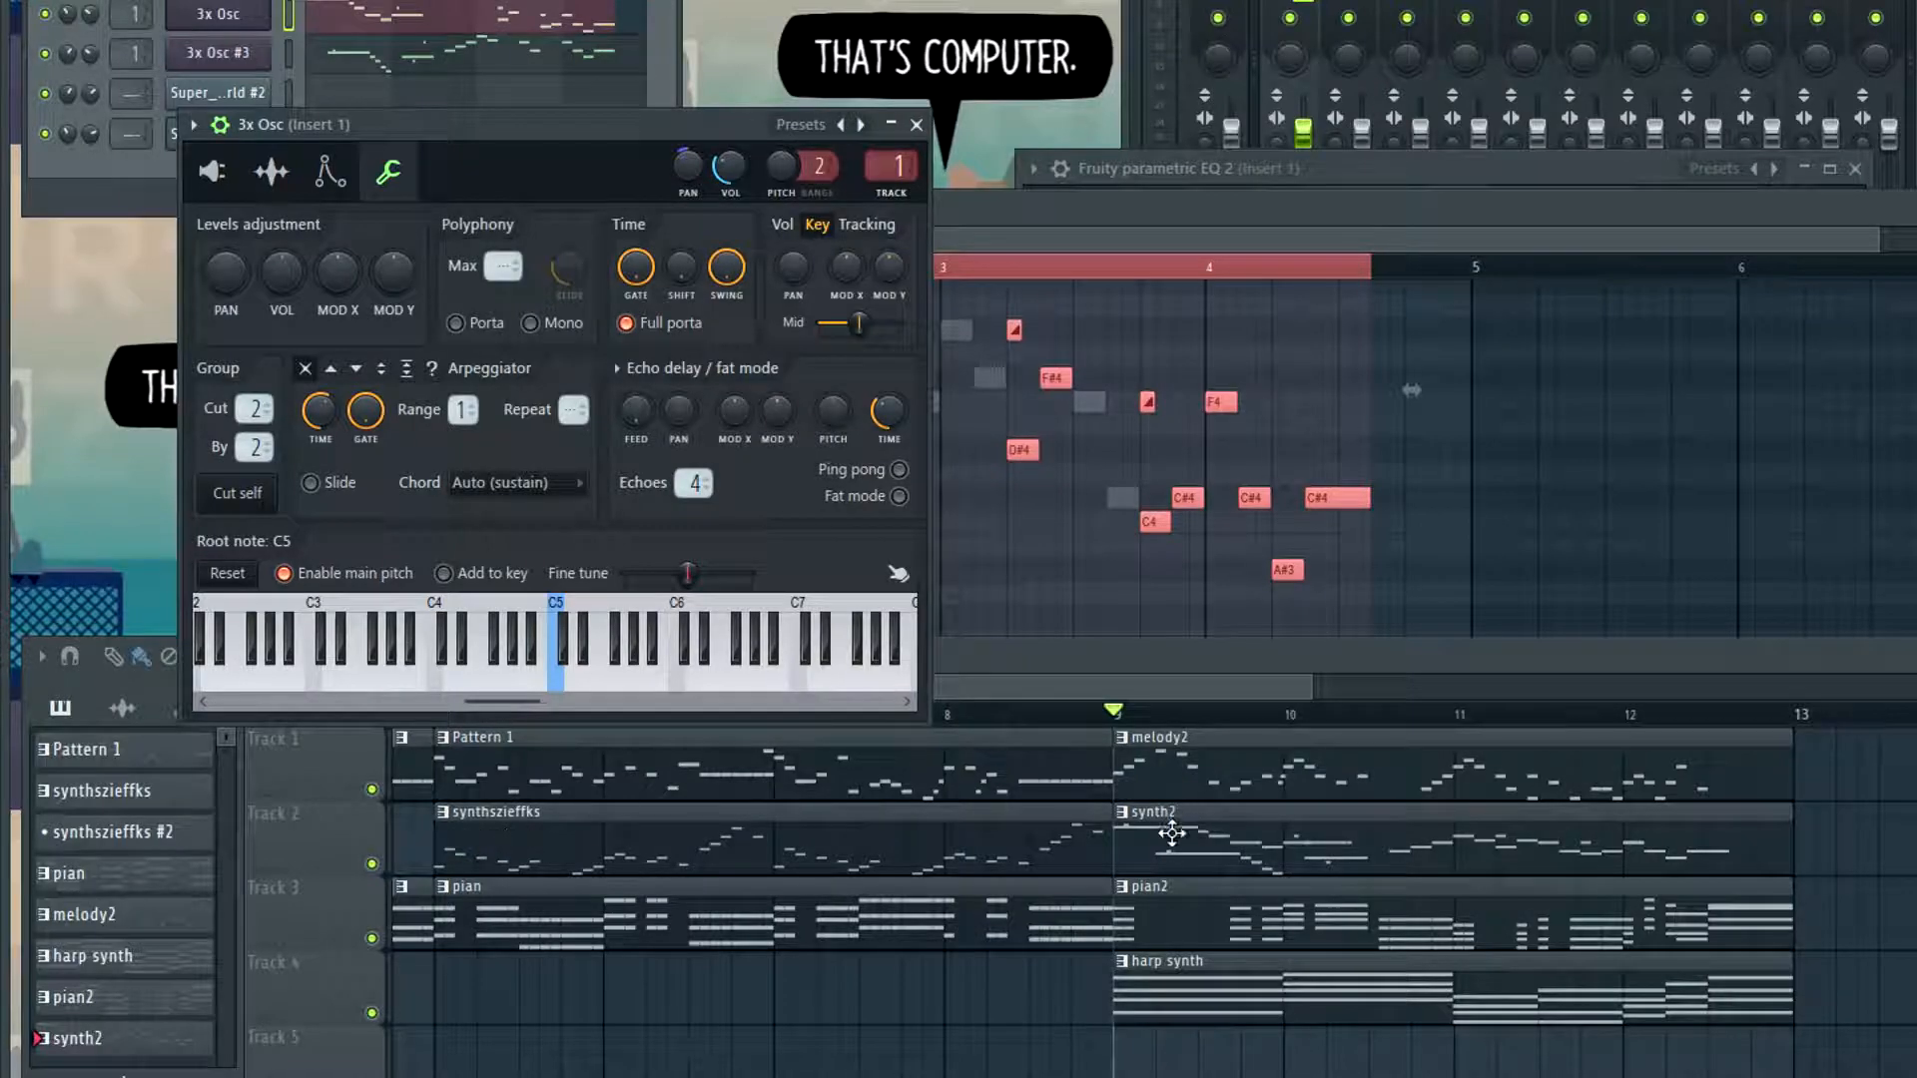
right_click(728, 266)
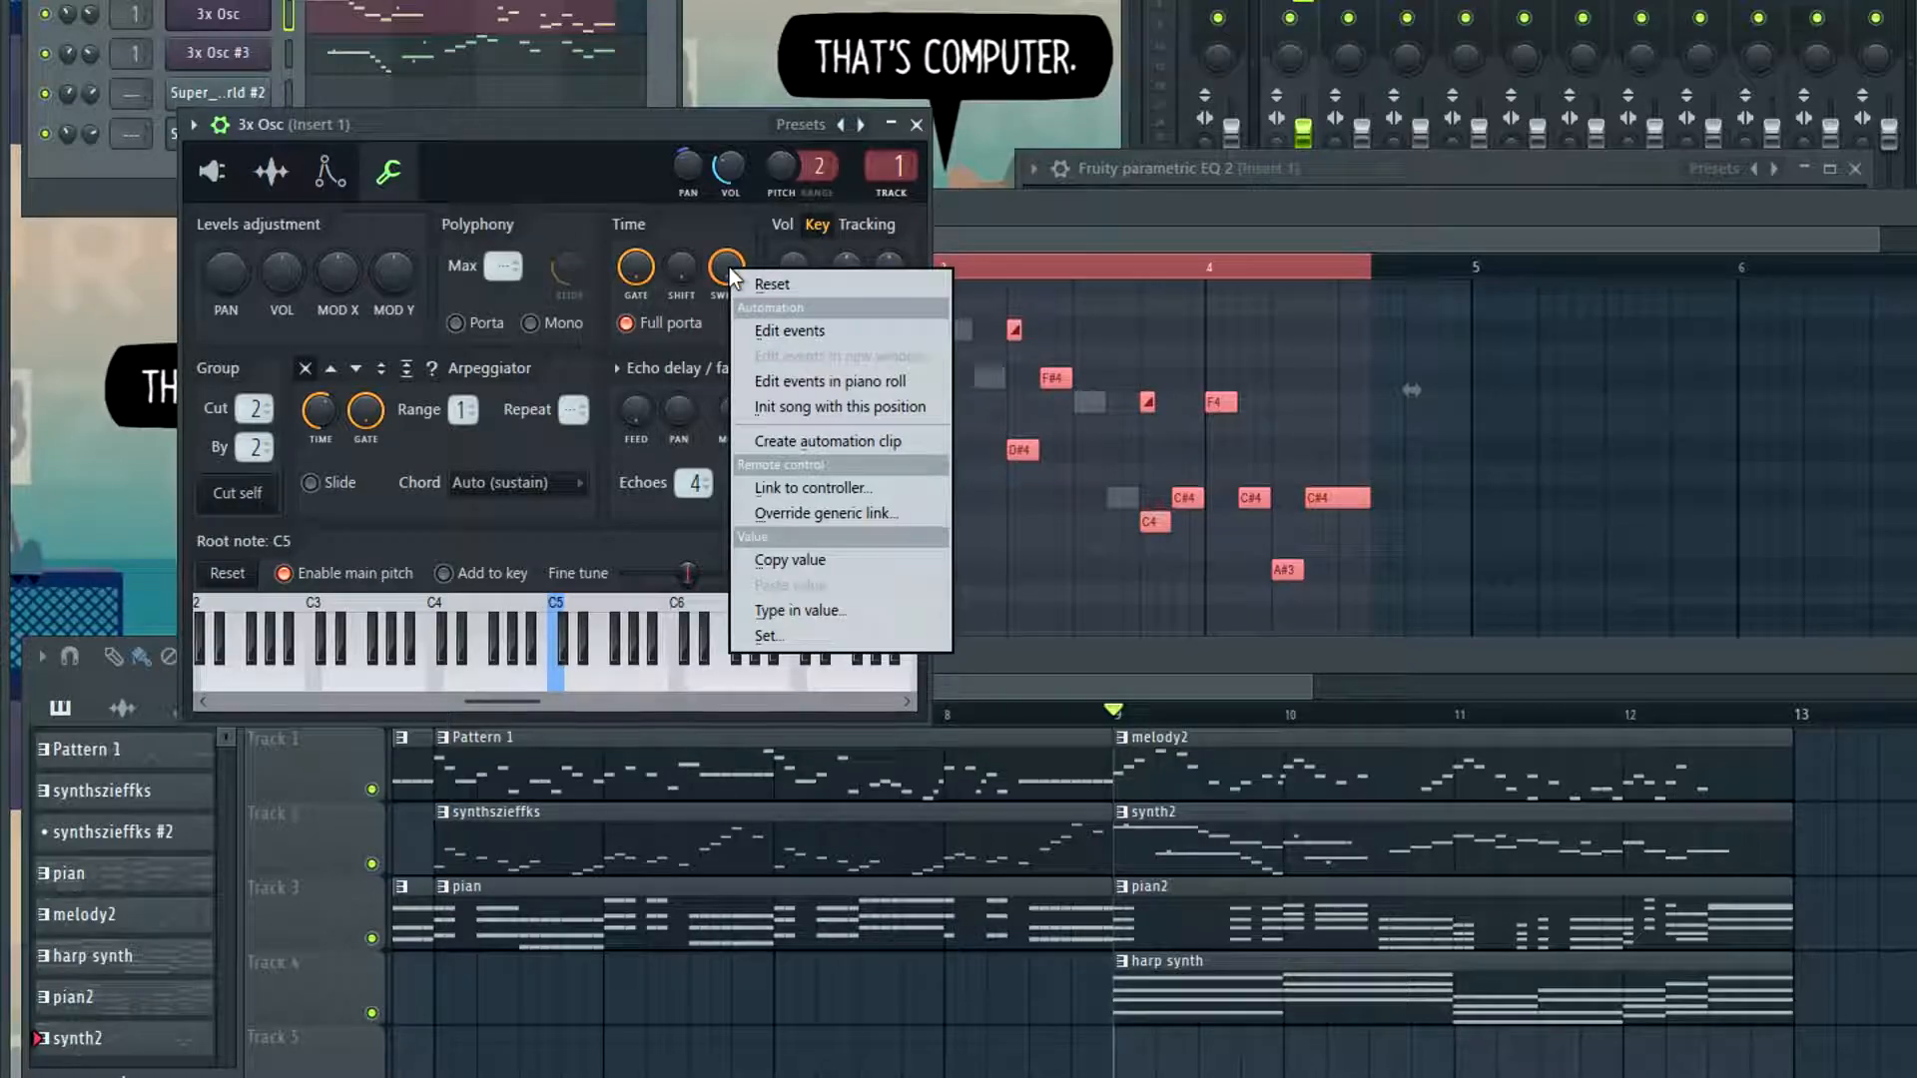
click(842, 441)
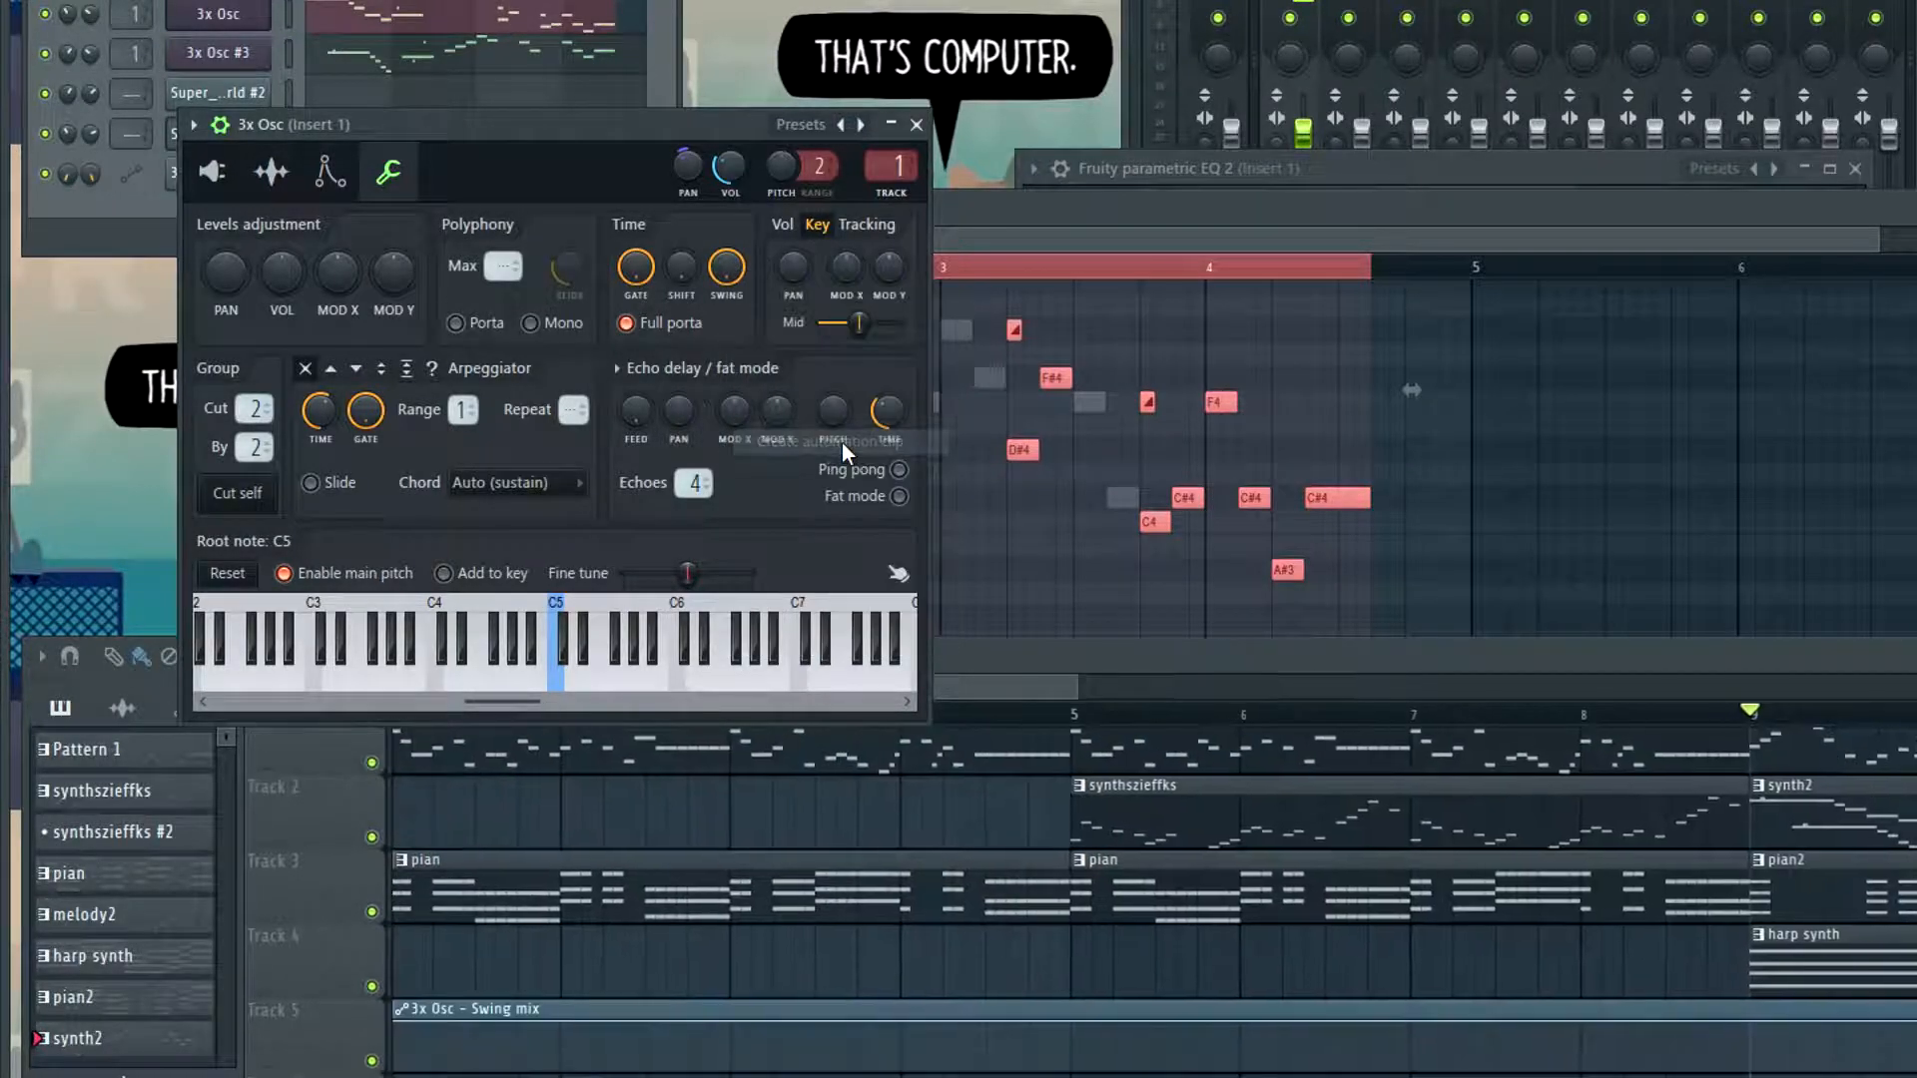
right_click(725, 267)
key(Escape)
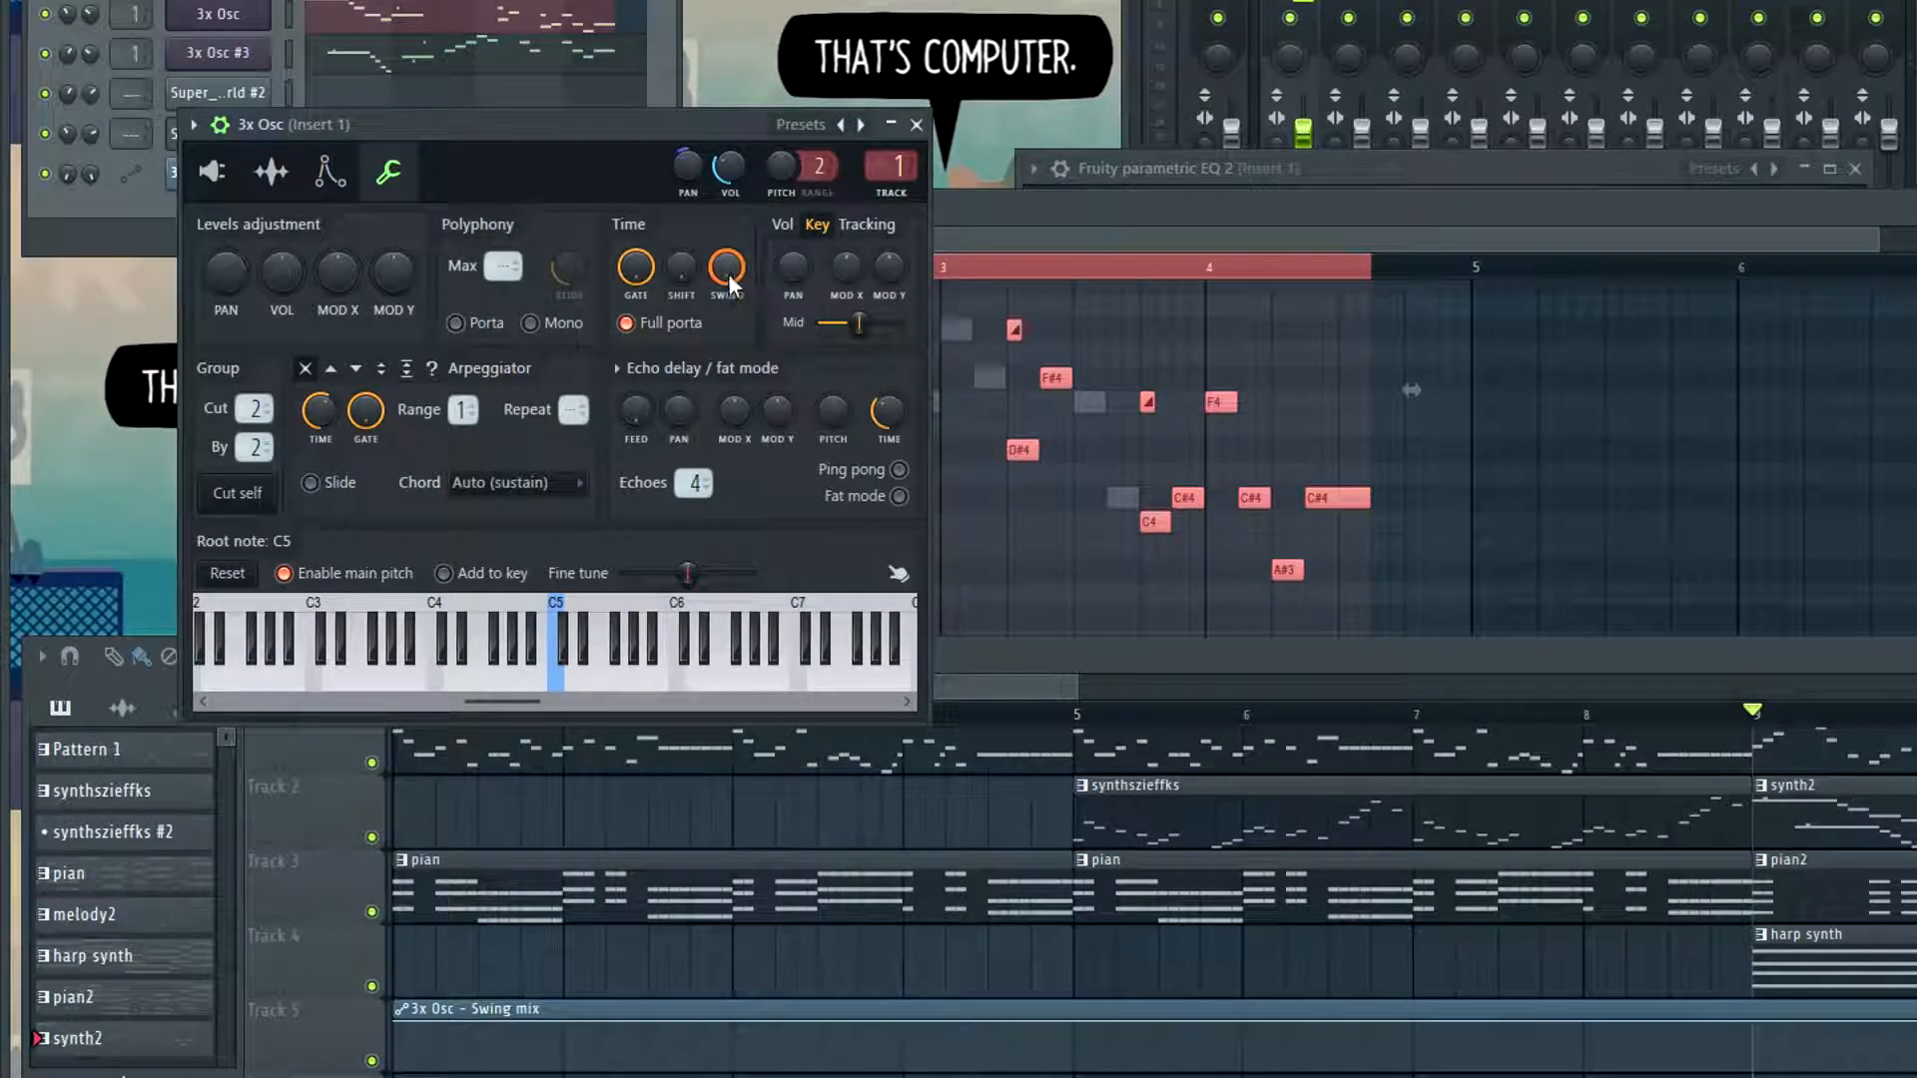
click(66, 174)
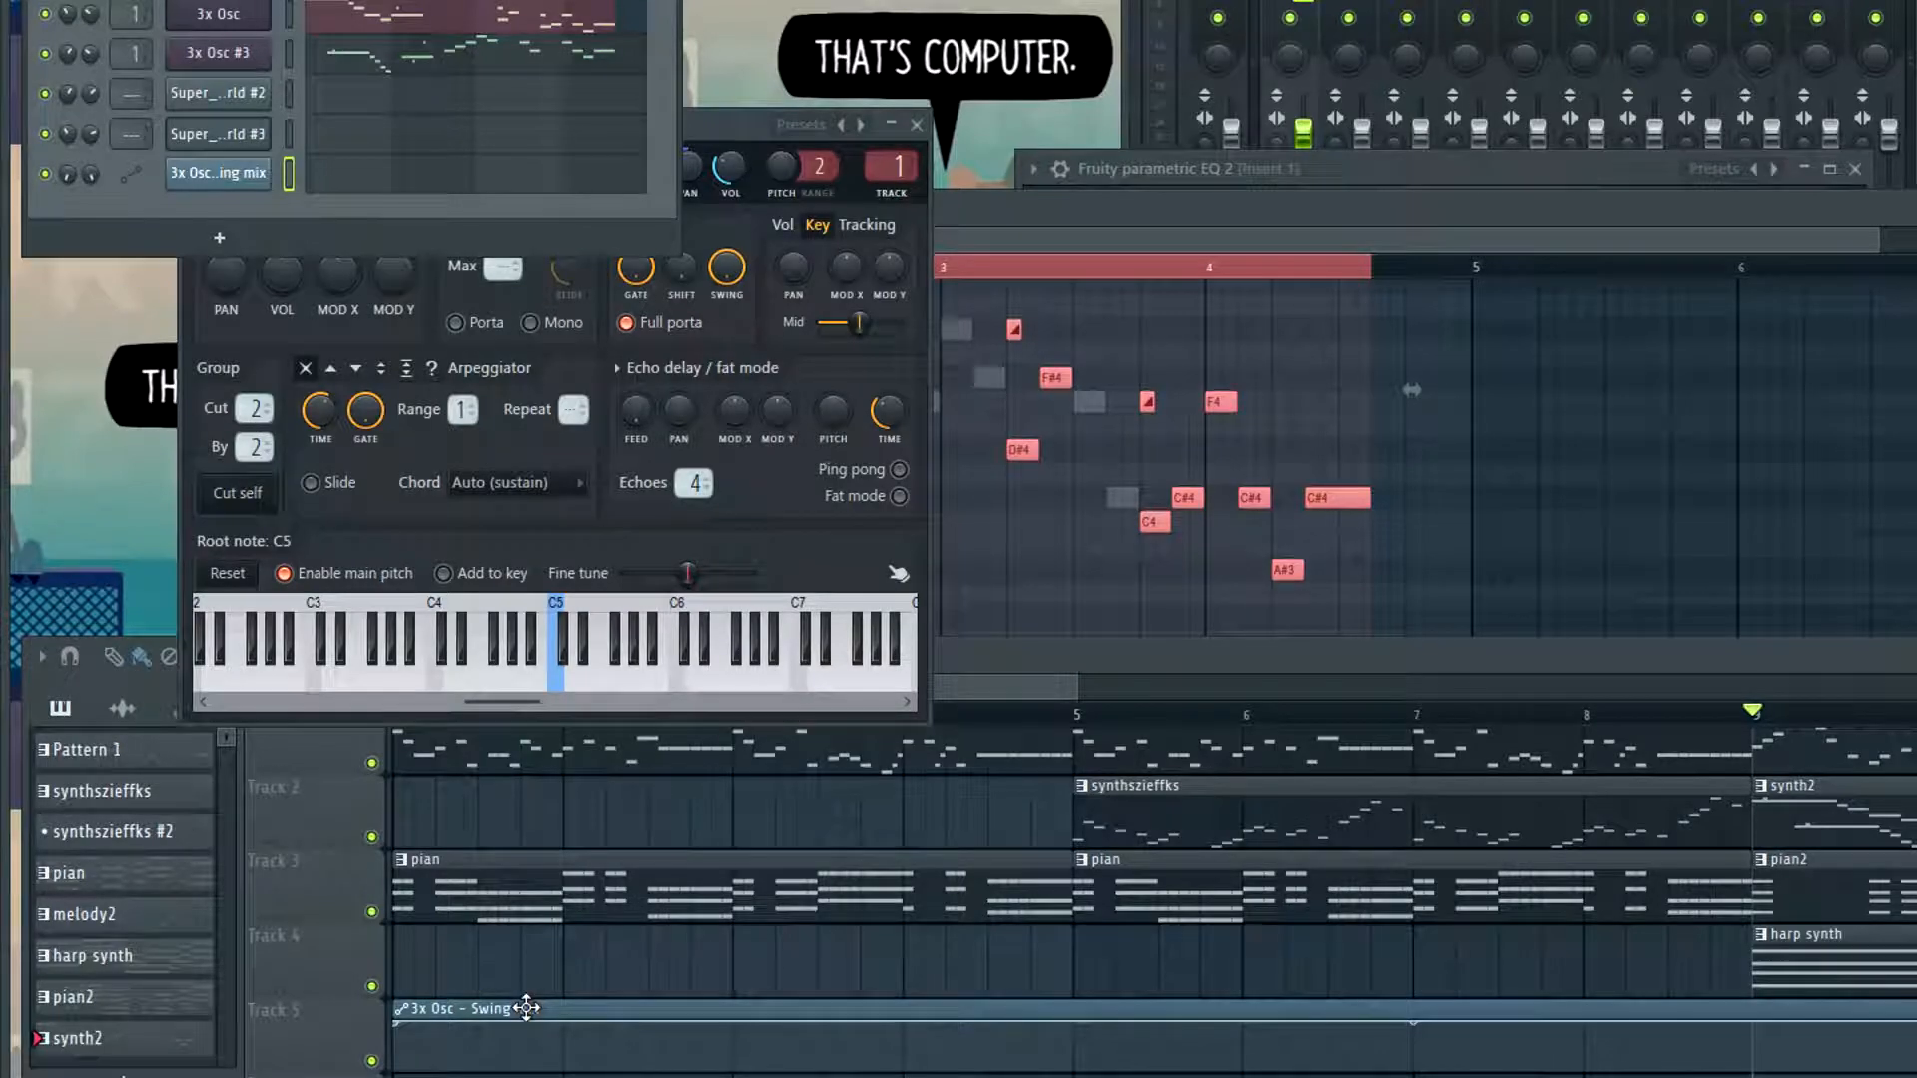
Move the 3x Osc - Swing mix clip on Track 5 so it starts at bar 5
drag(529, 1002, 825, 1002)
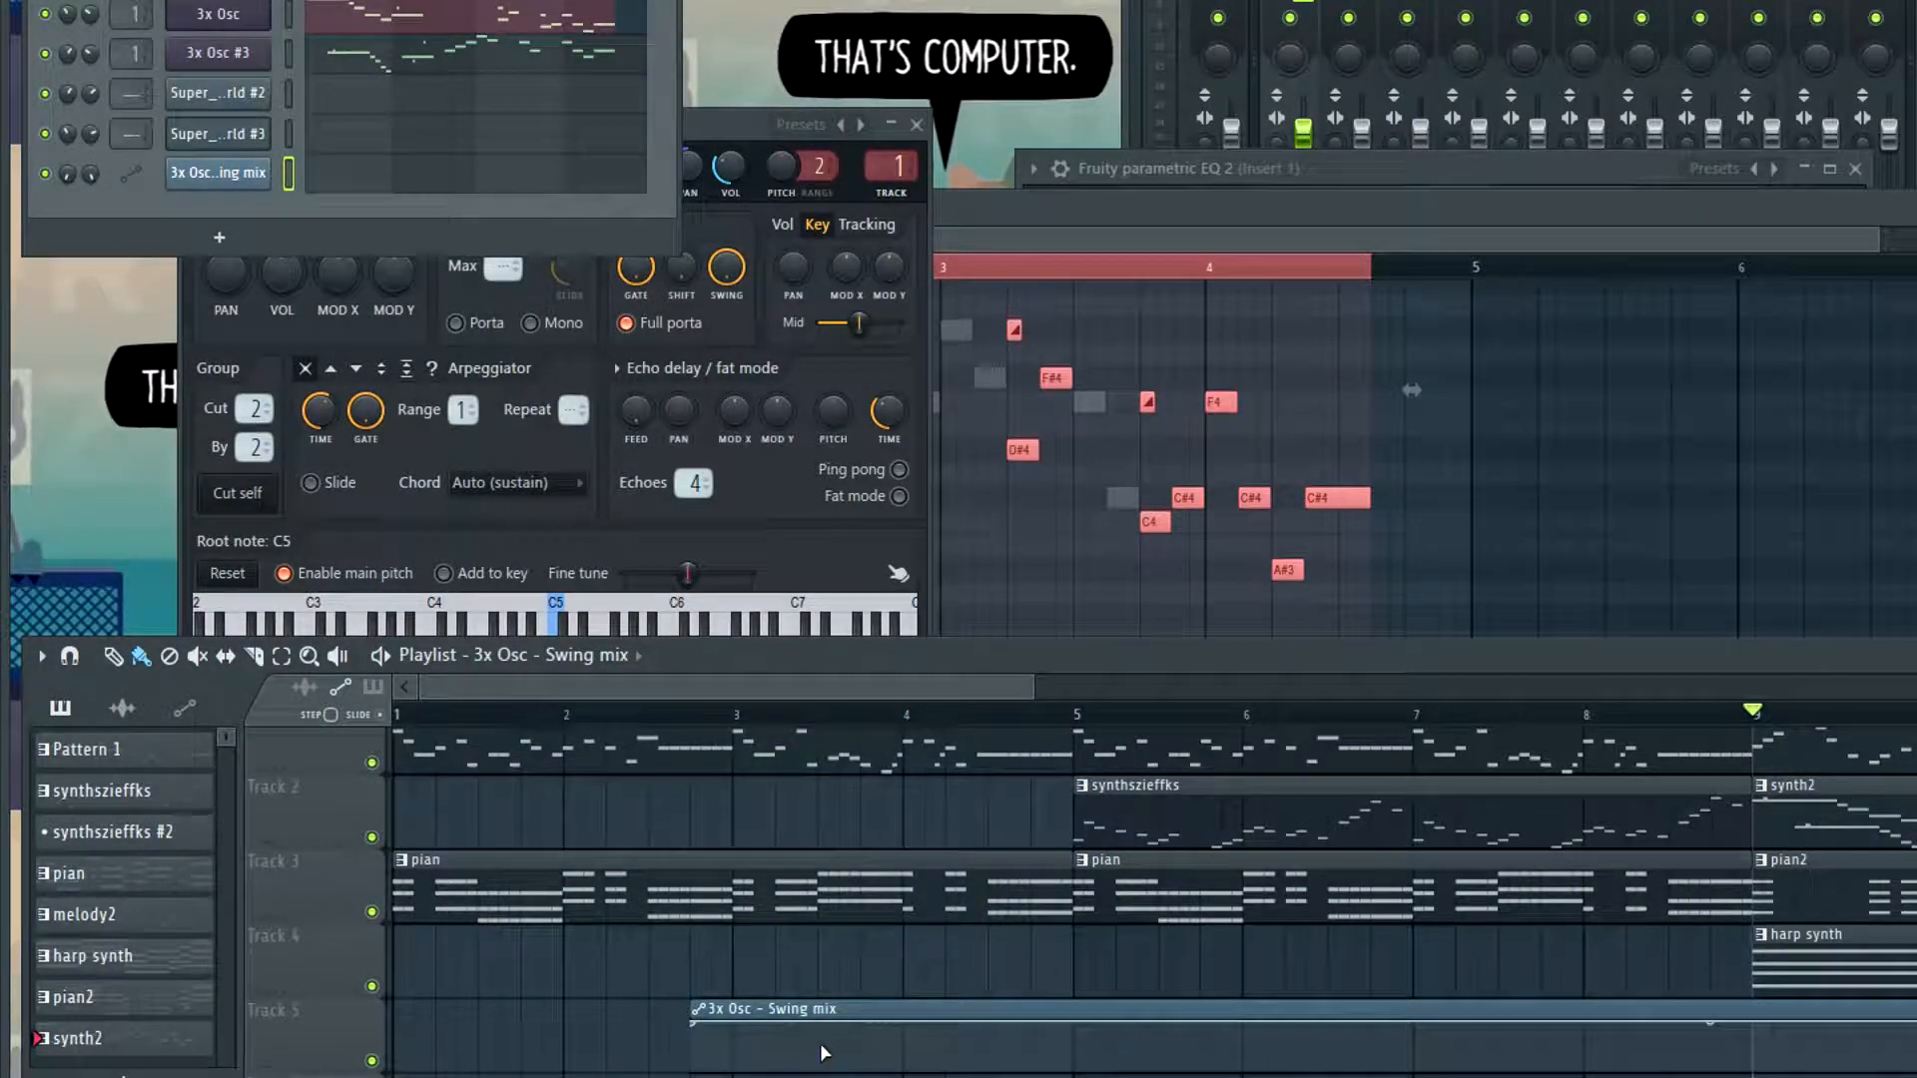
drag(828, 1012, 517, 982)
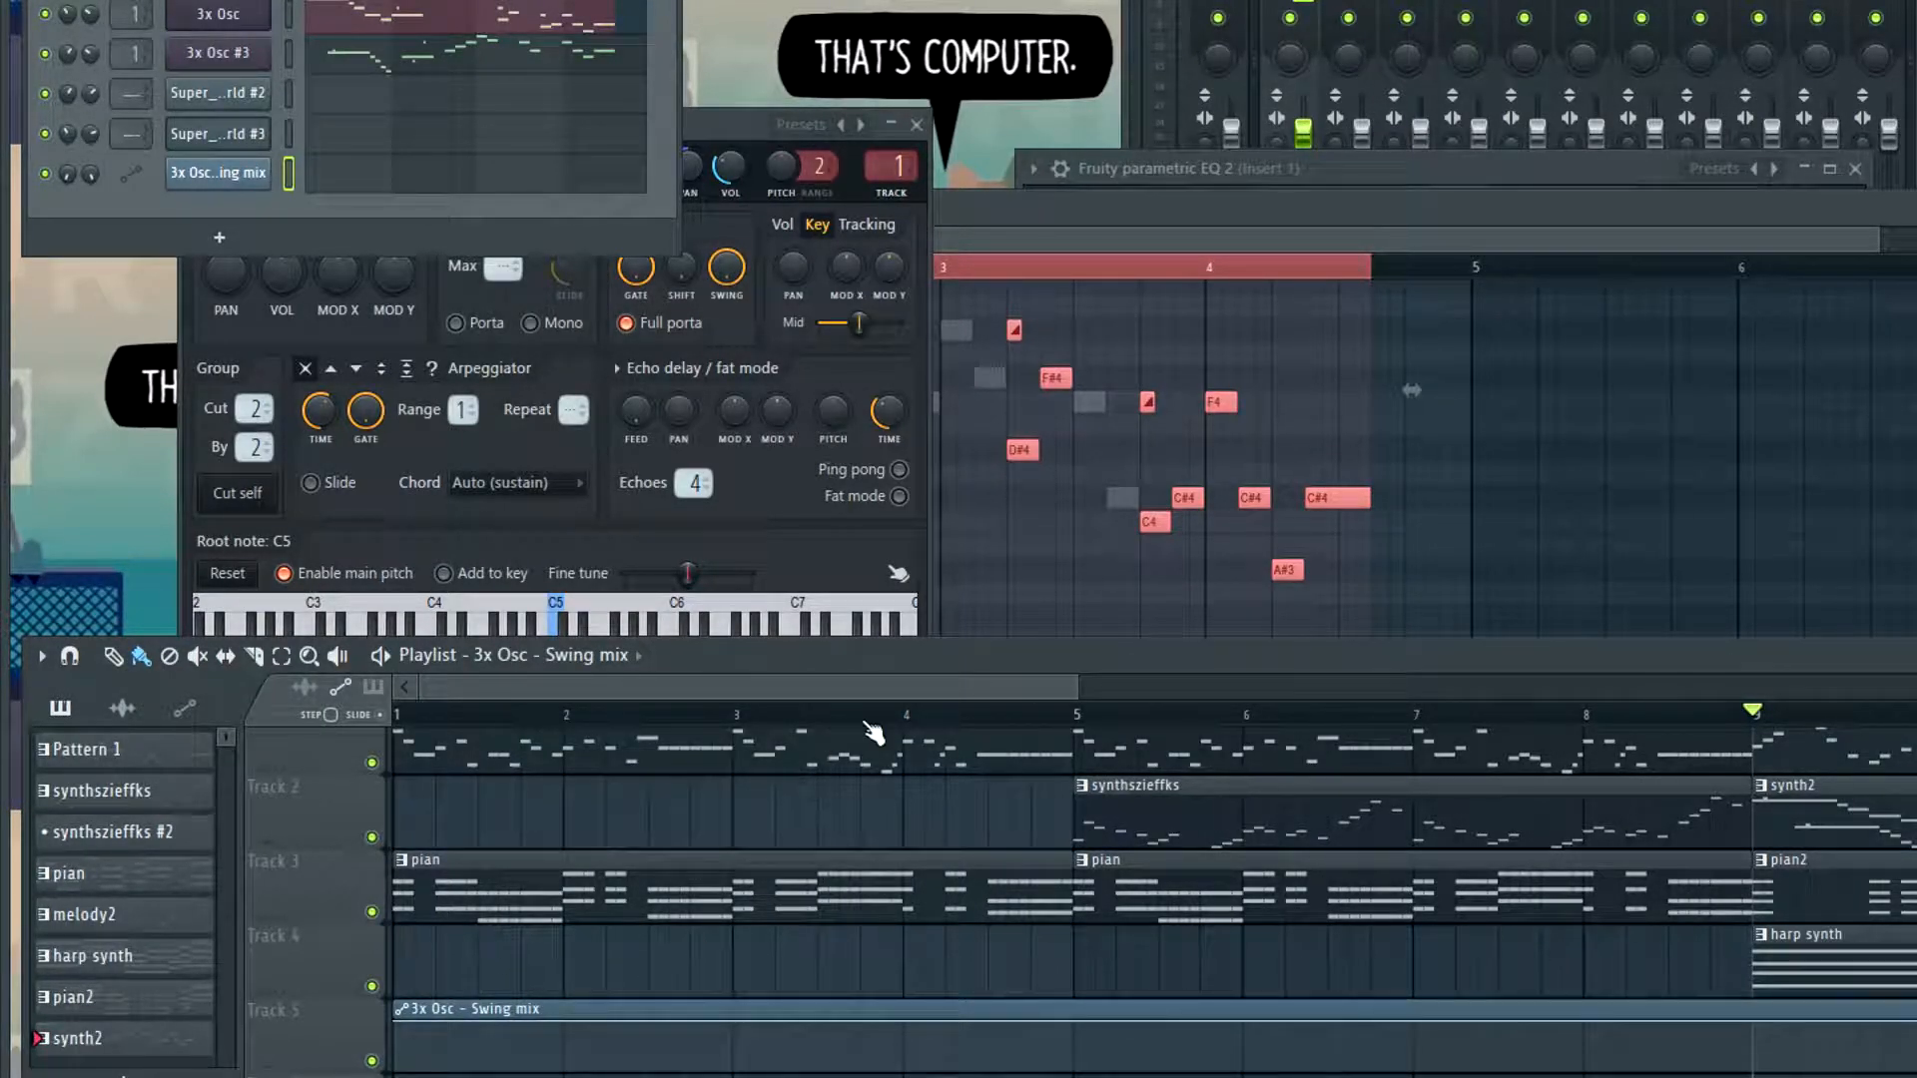
drag(871, 685, 1041, 685)
scroll(770, 899, down, 1)
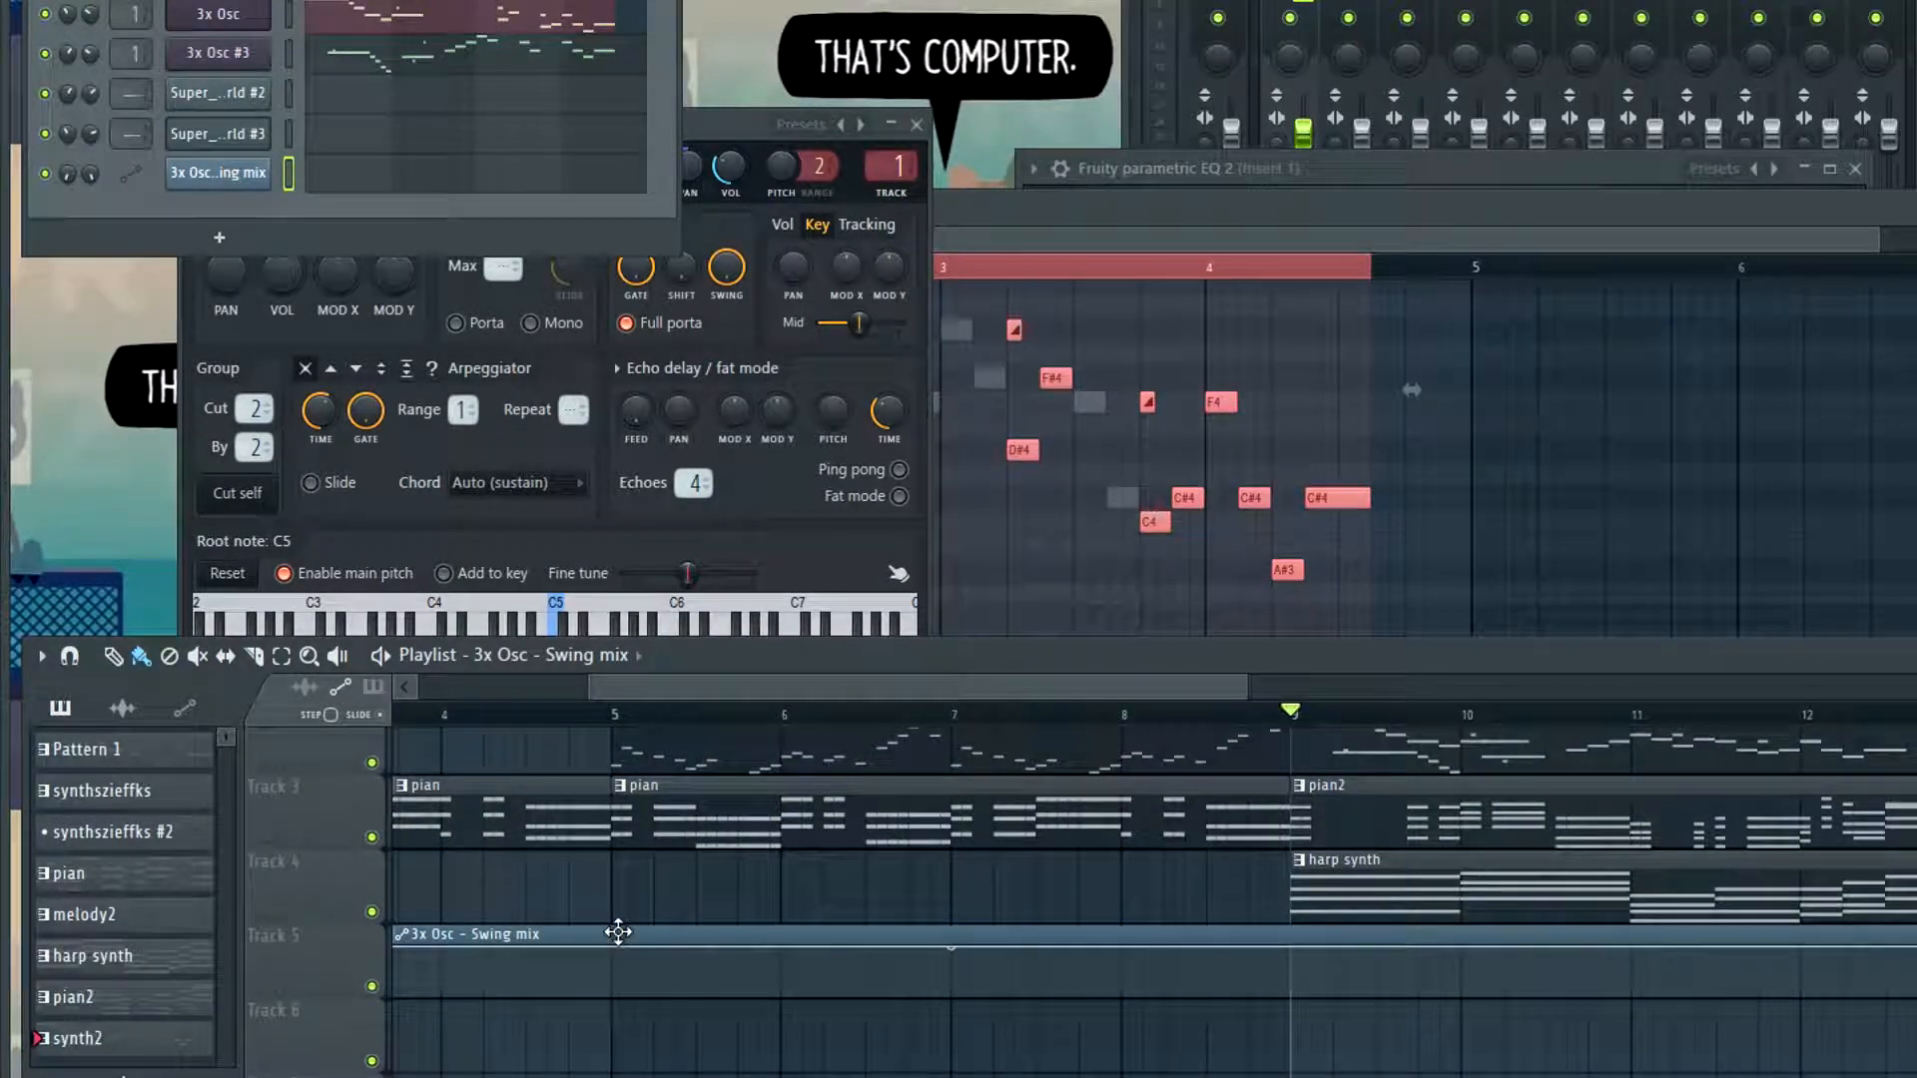
drag(943, 952, 1295, 938)
scroll(1002, 957, down, 4)
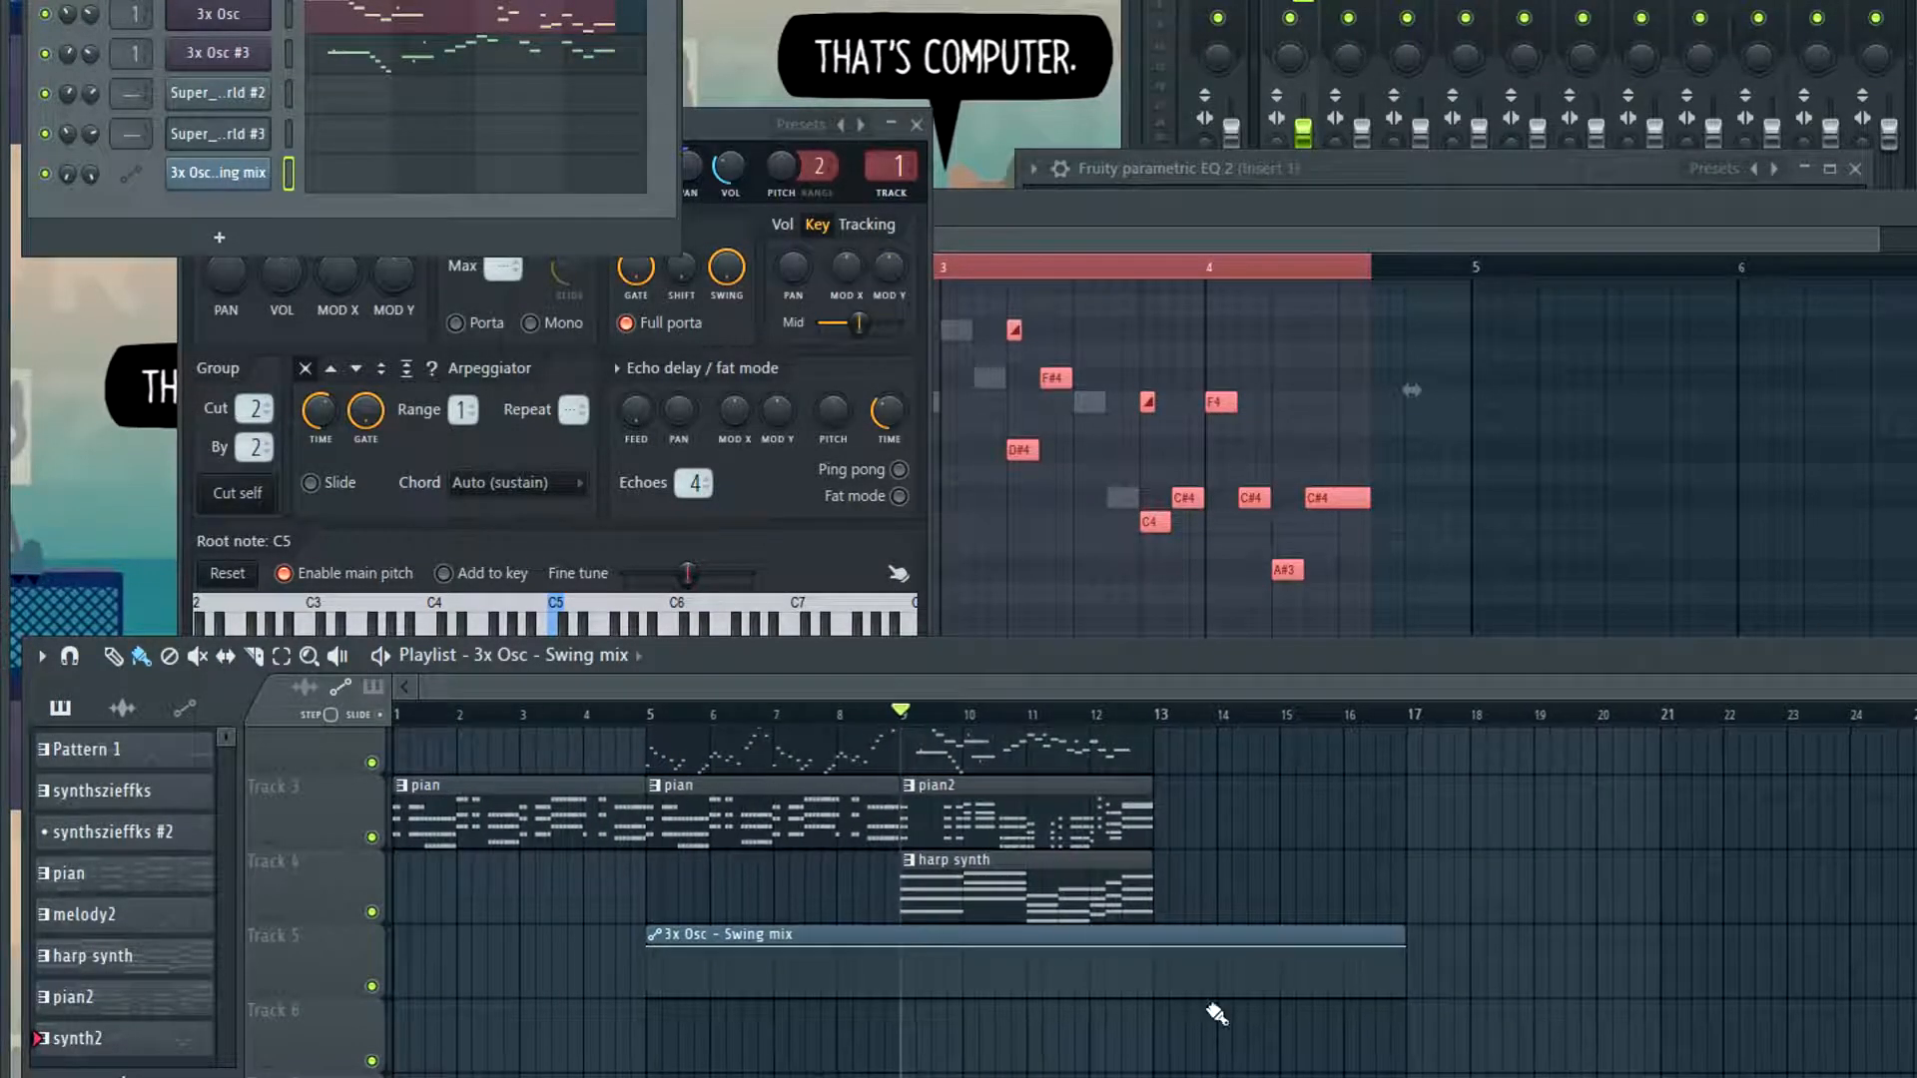
Shorten the Swing mix clip to end at bar 6 and lower its end point to form a falling ramp
scroll(1390, 972, up, 1)
scroll(1393, 973, up, 1)
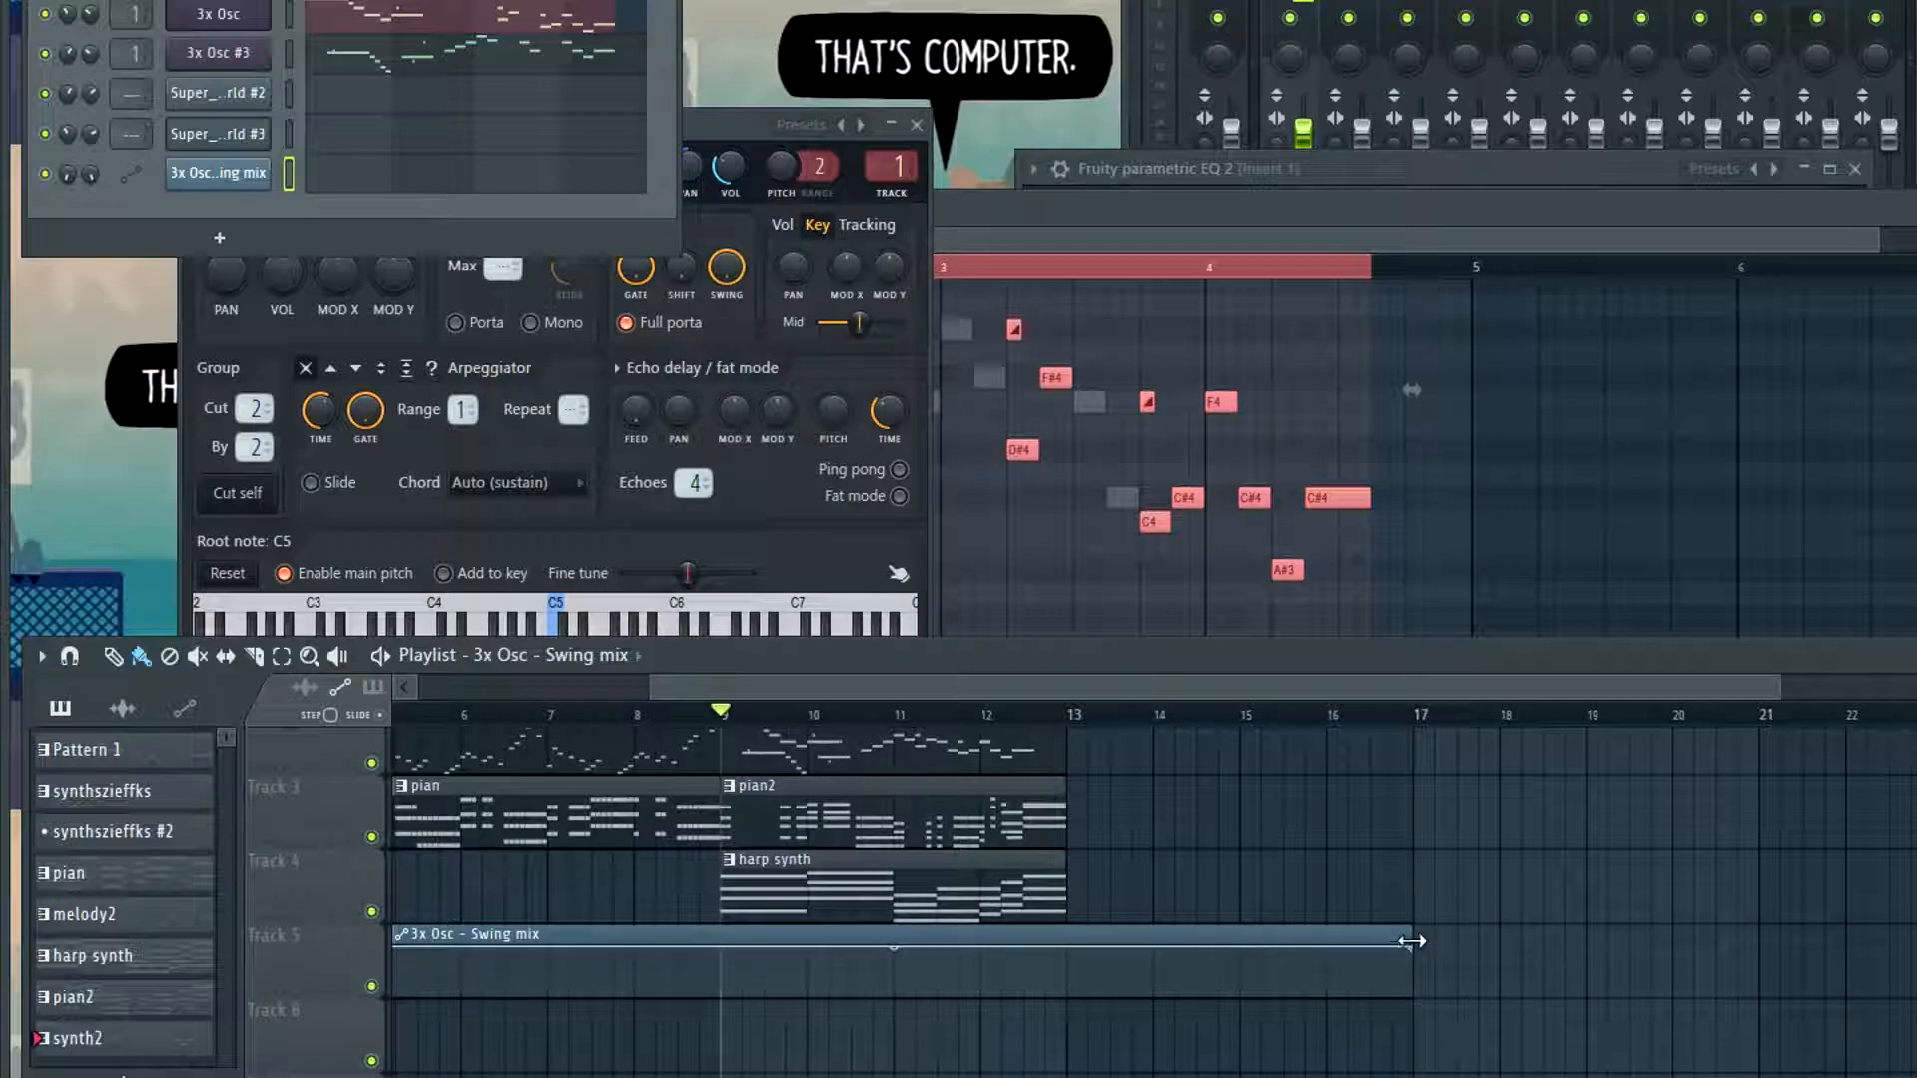
drag(1410, 938, 721, 944)
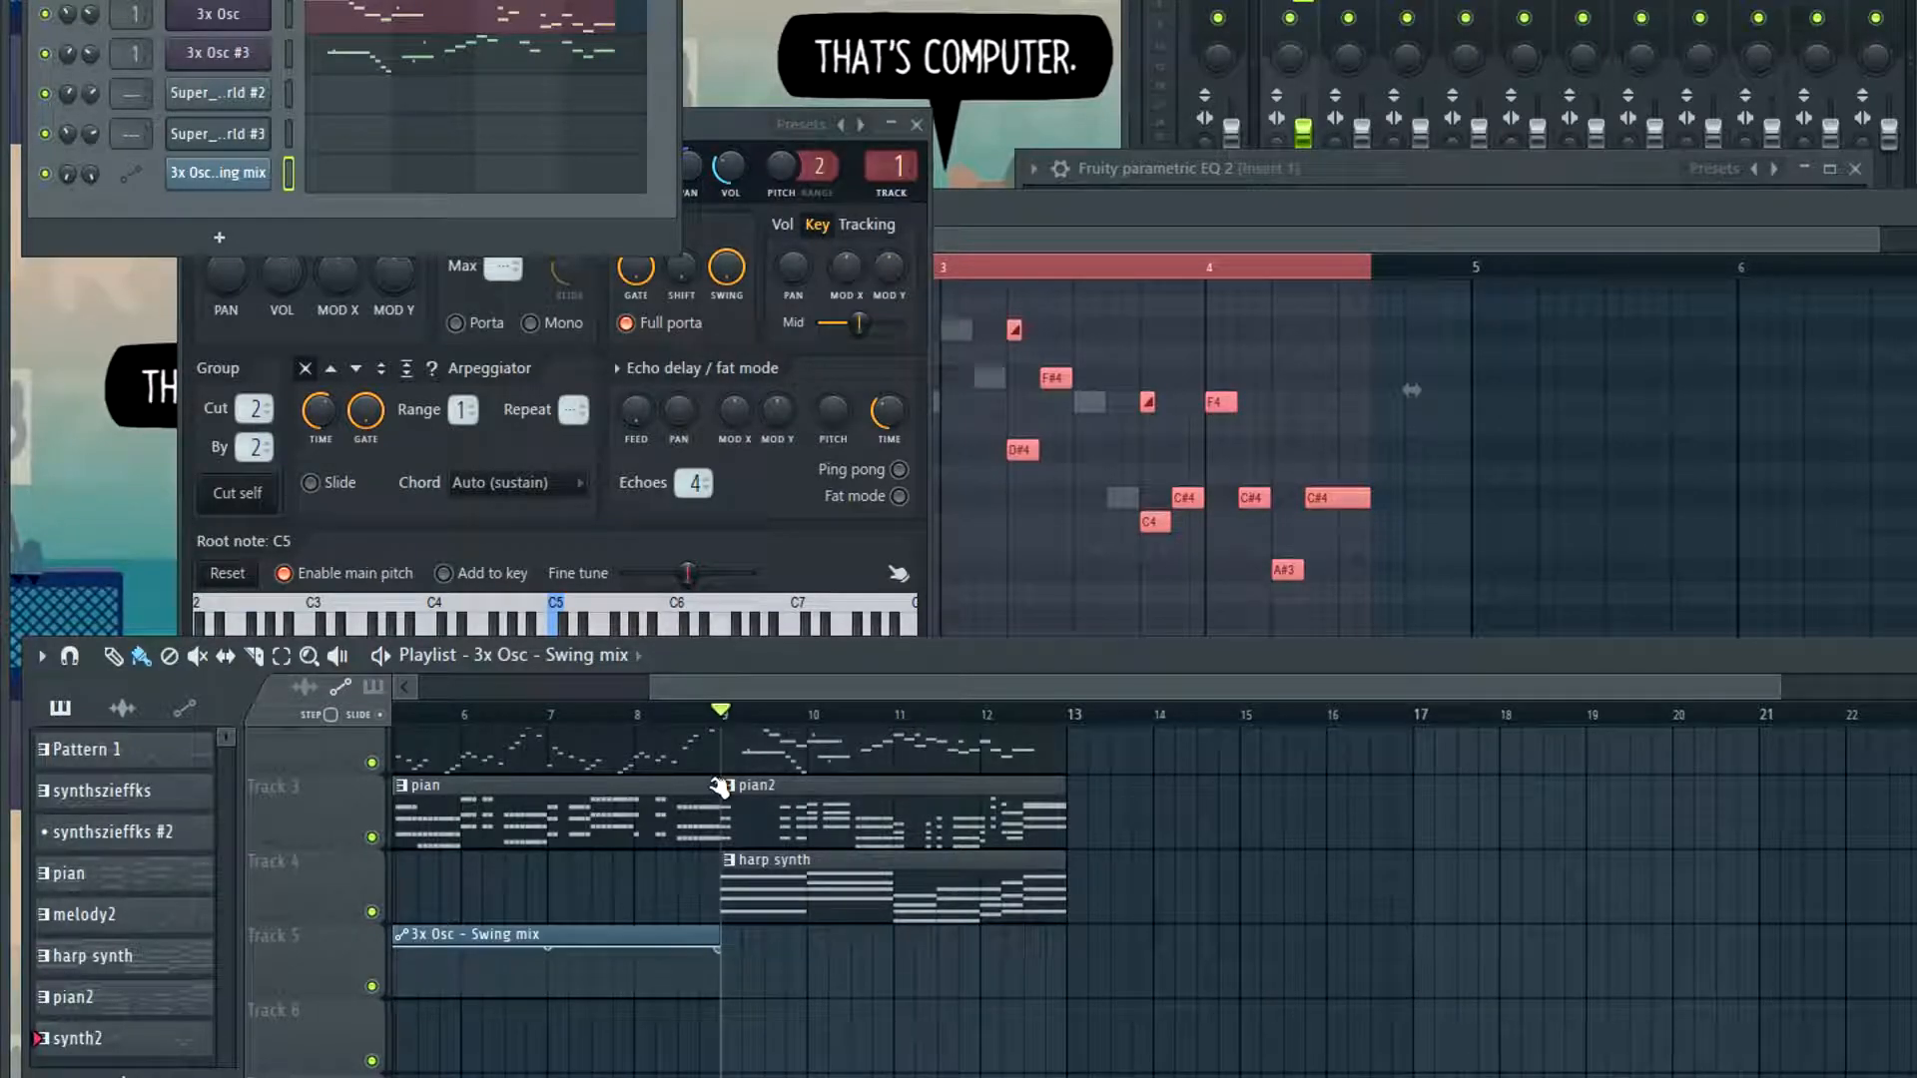
scroll(1325, 936, up, 3)
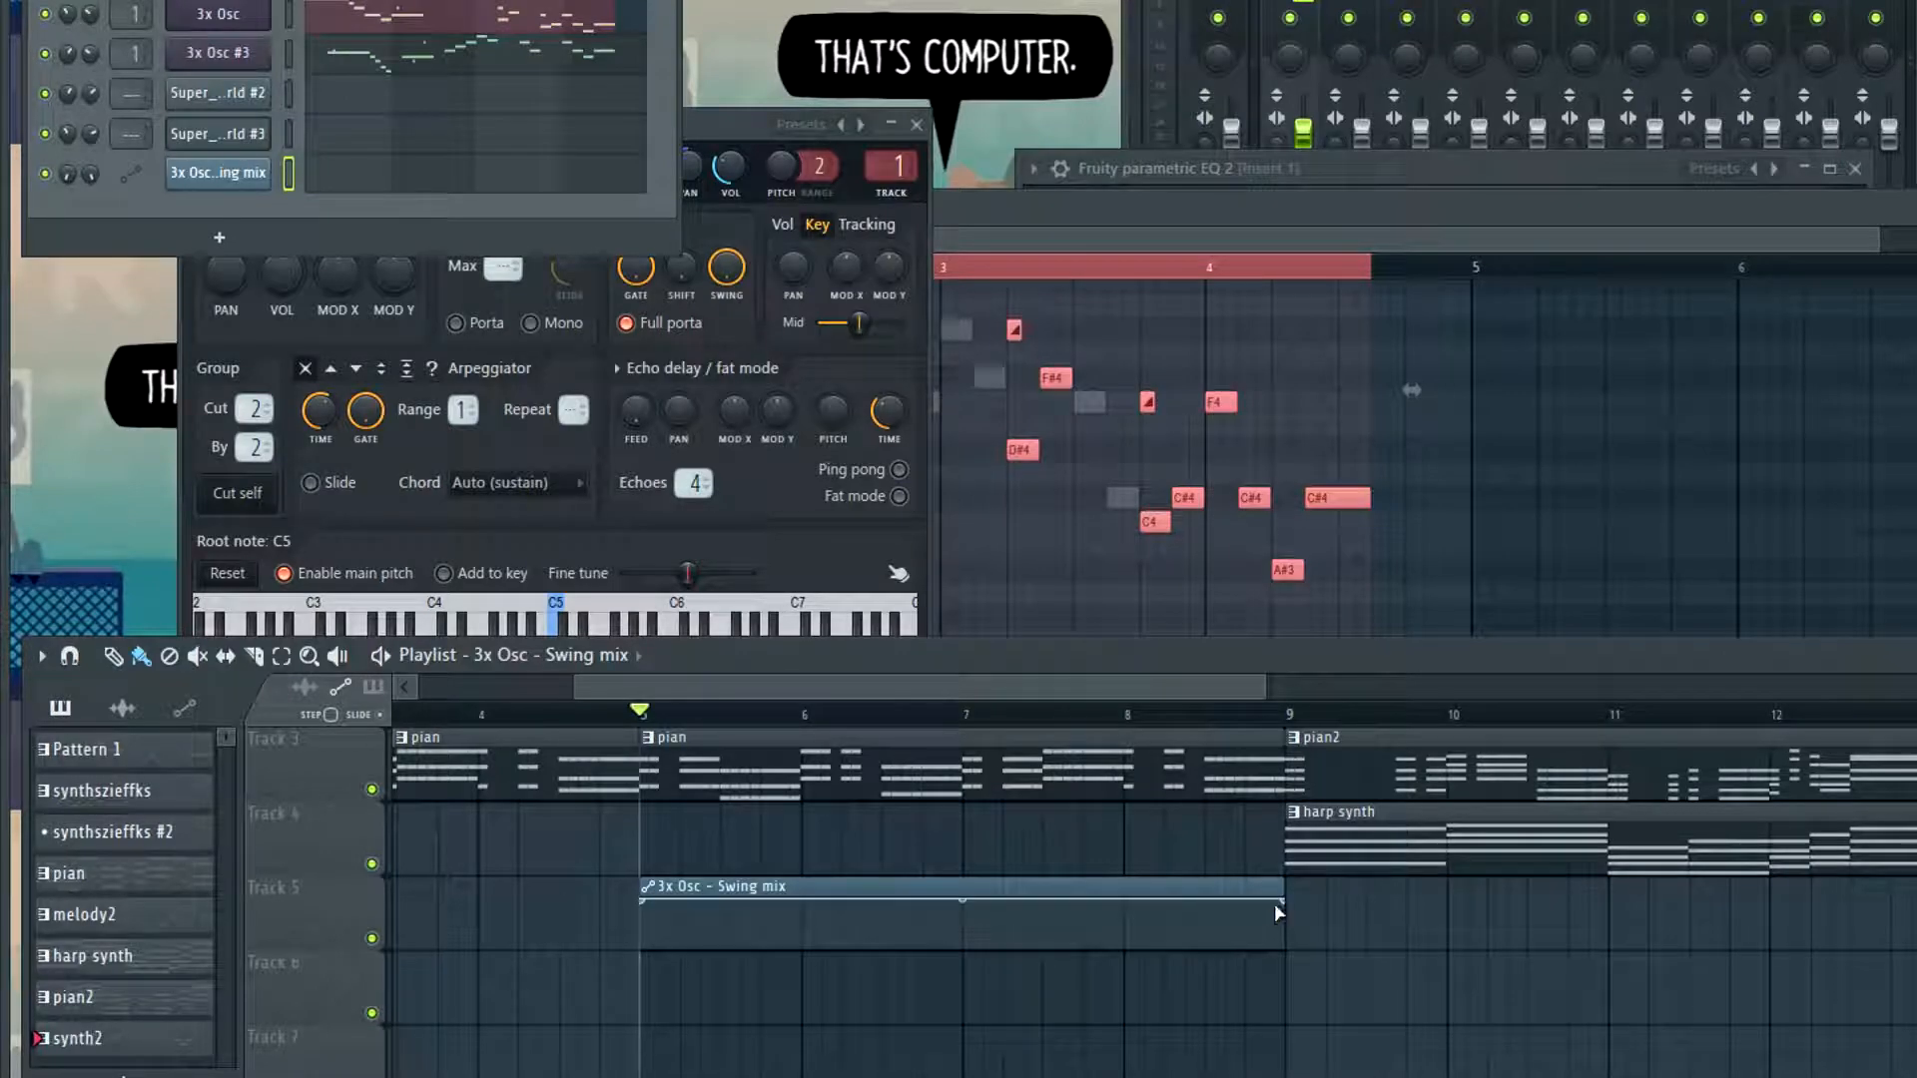
drag(1284, 902, 806, 974)
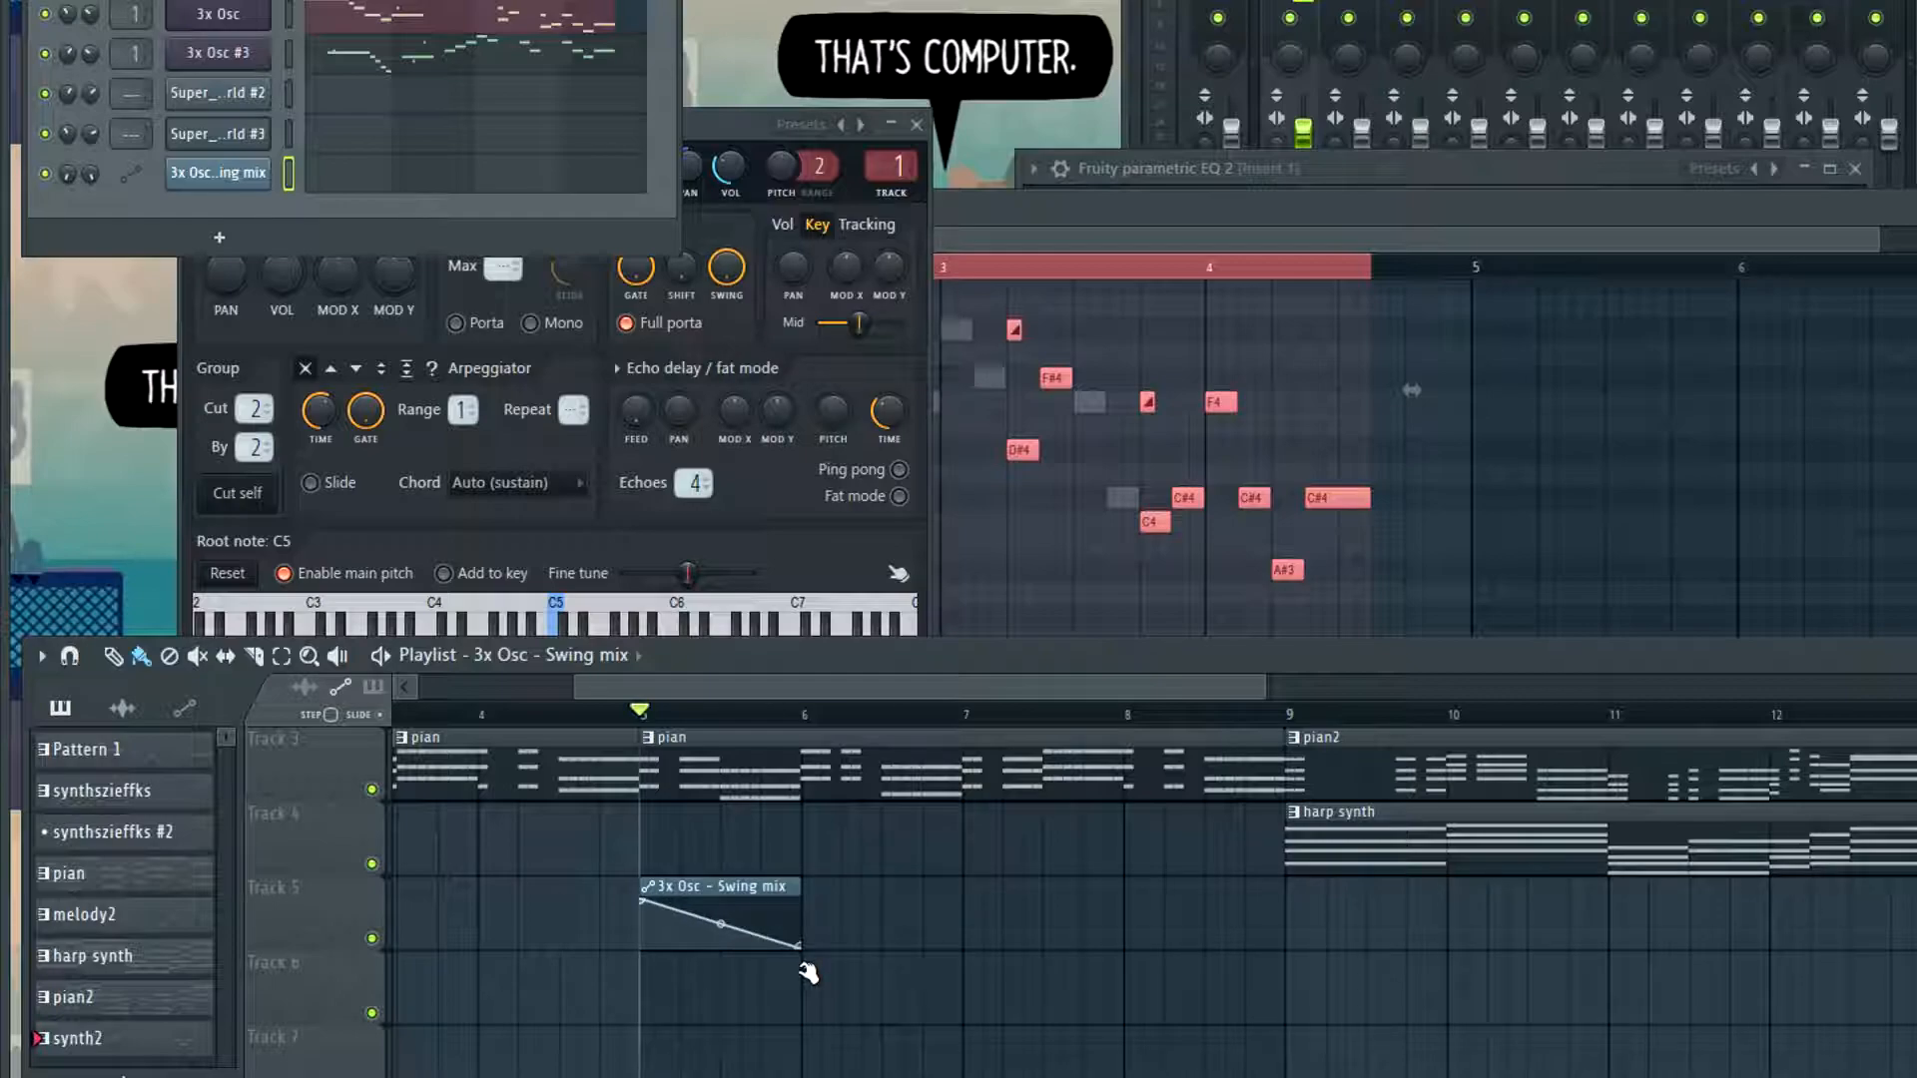
Play the song from bar 5 with the 3x Osc settings in view to check the swing automation
click(714, 278)
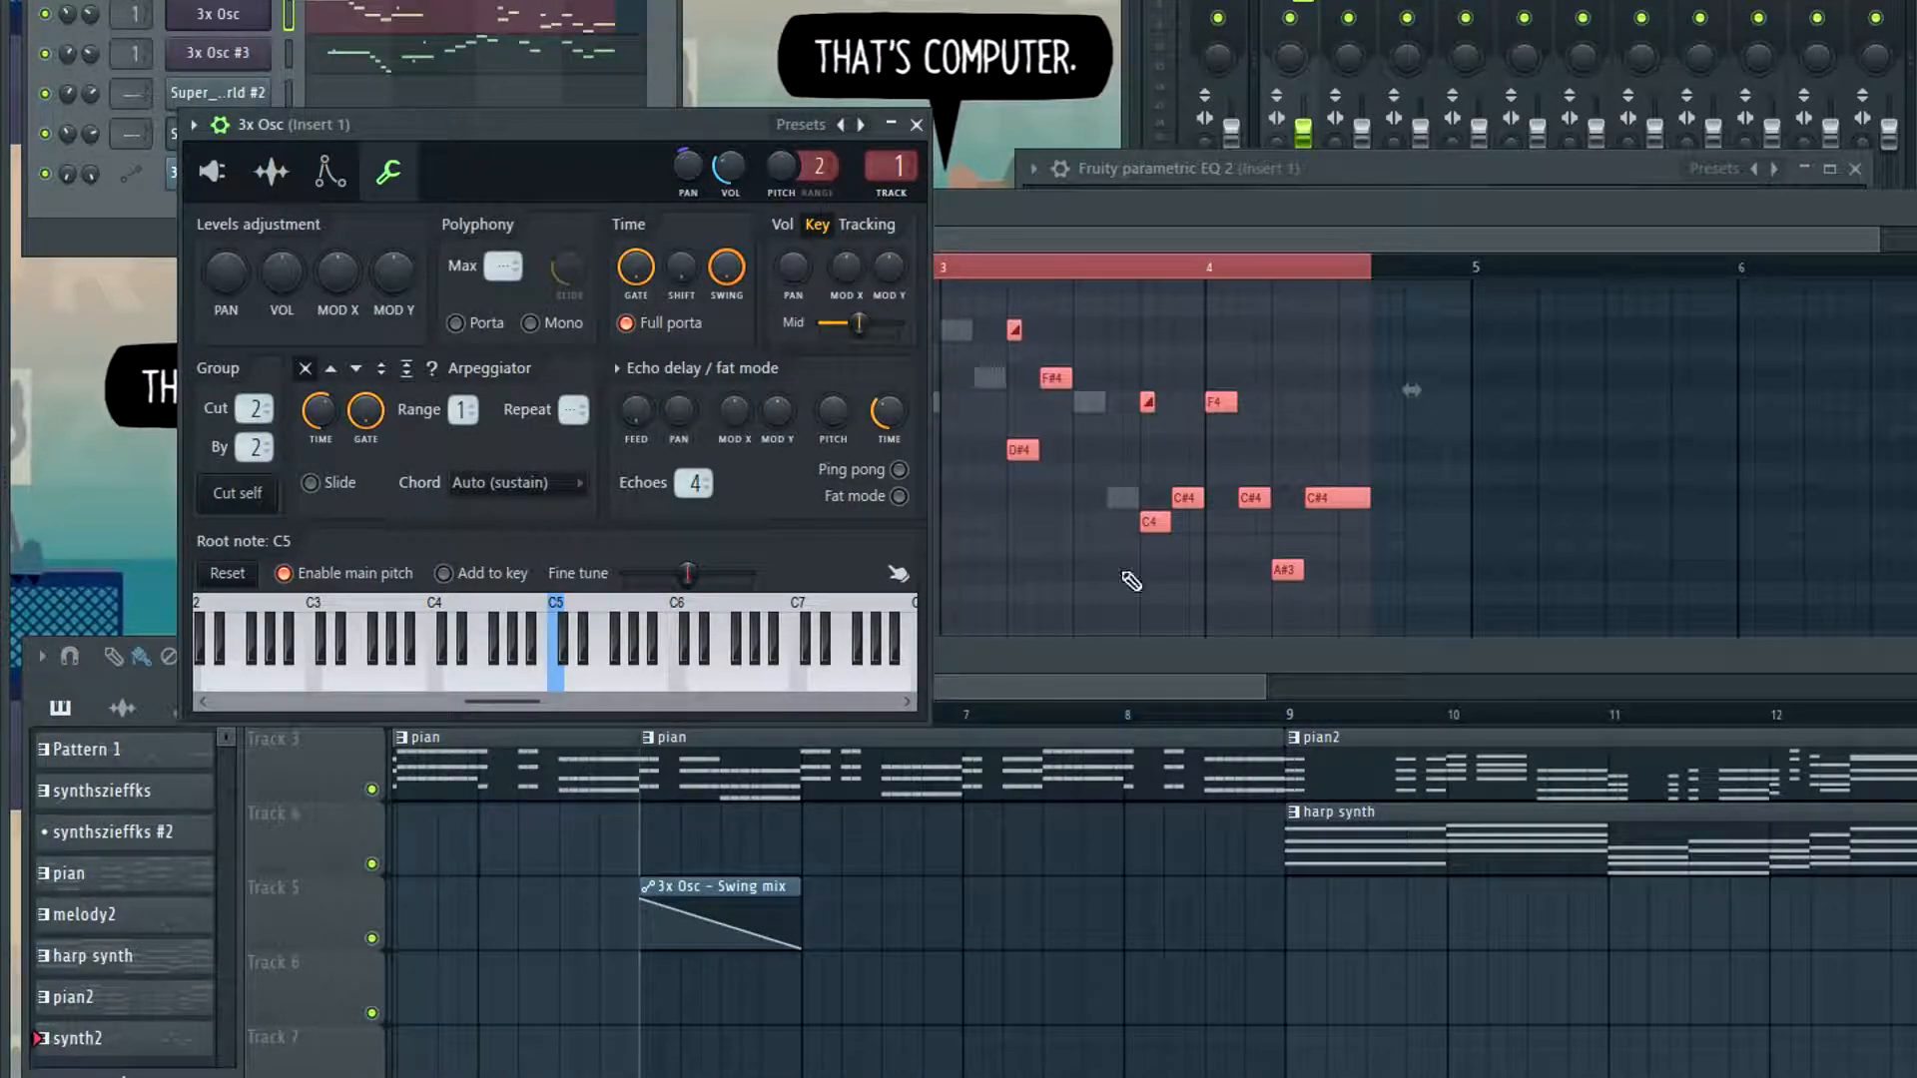
key(space)
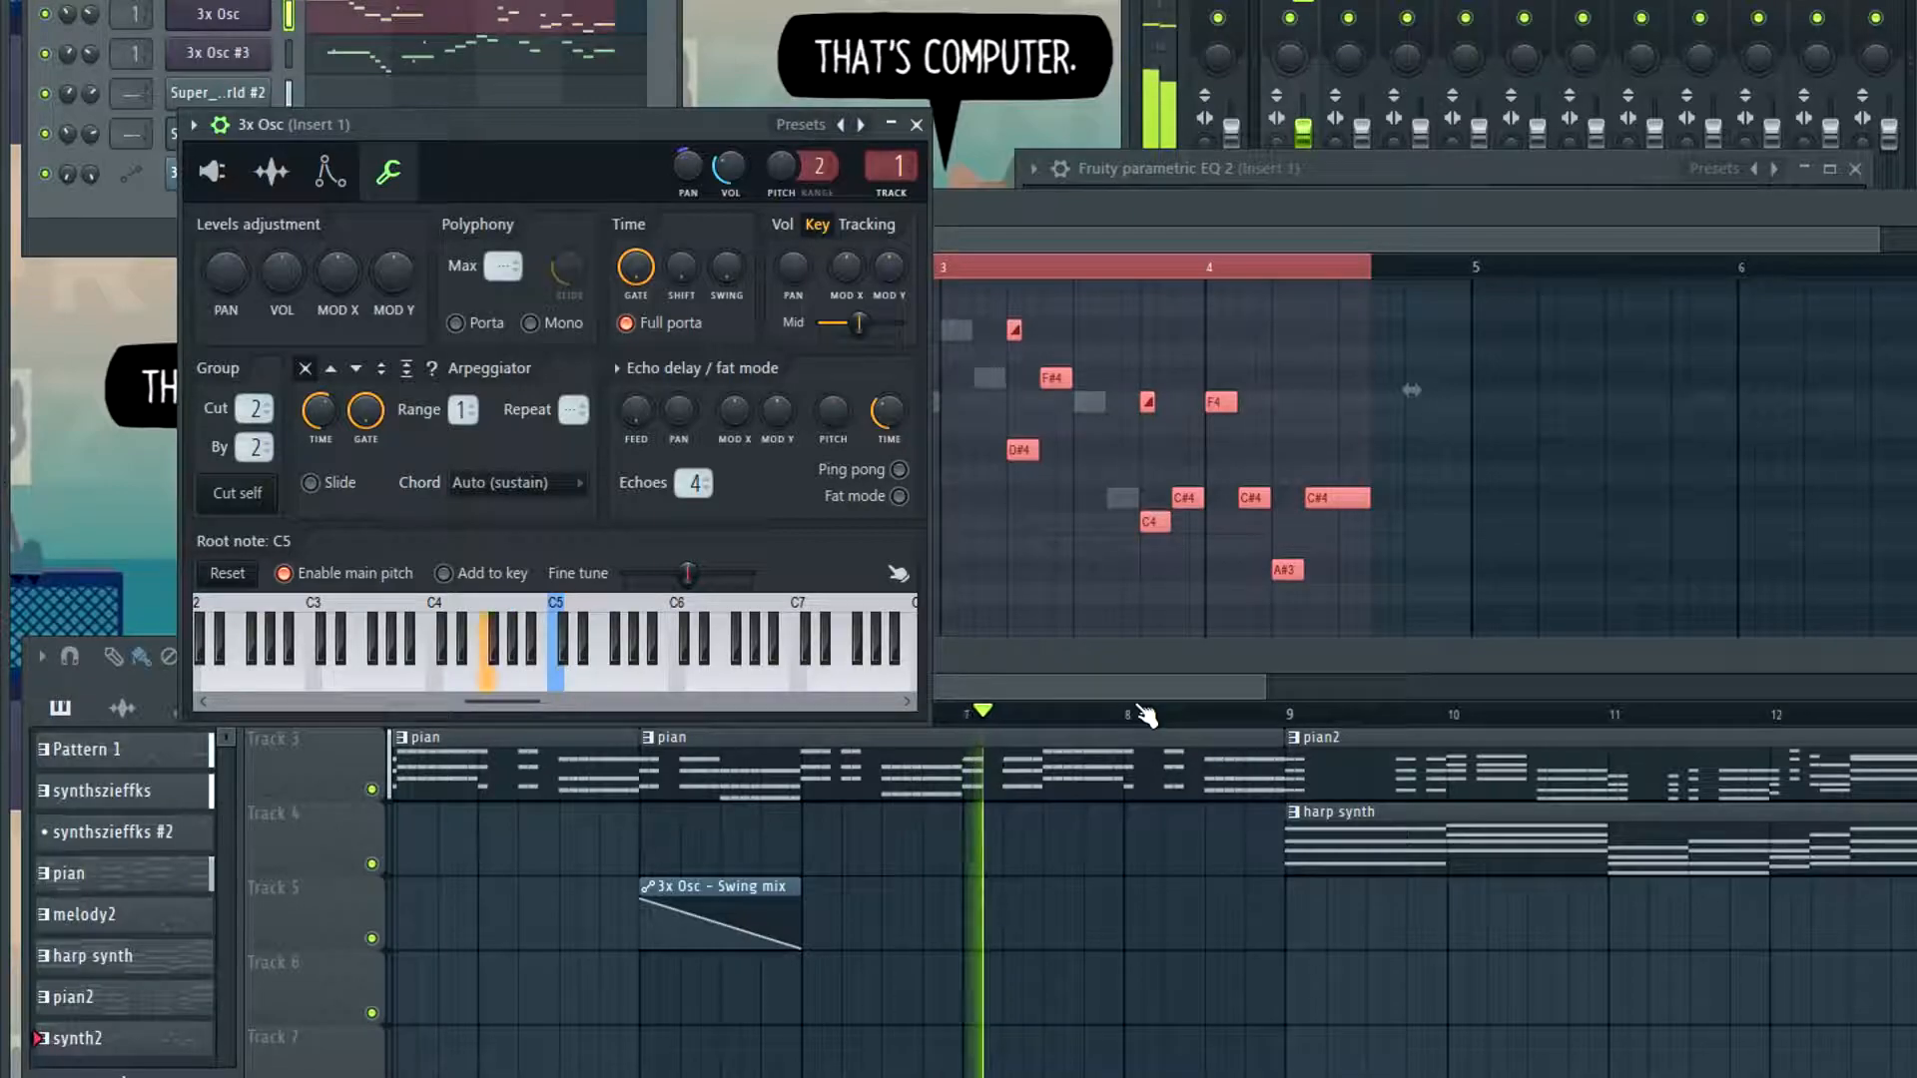
key(space)
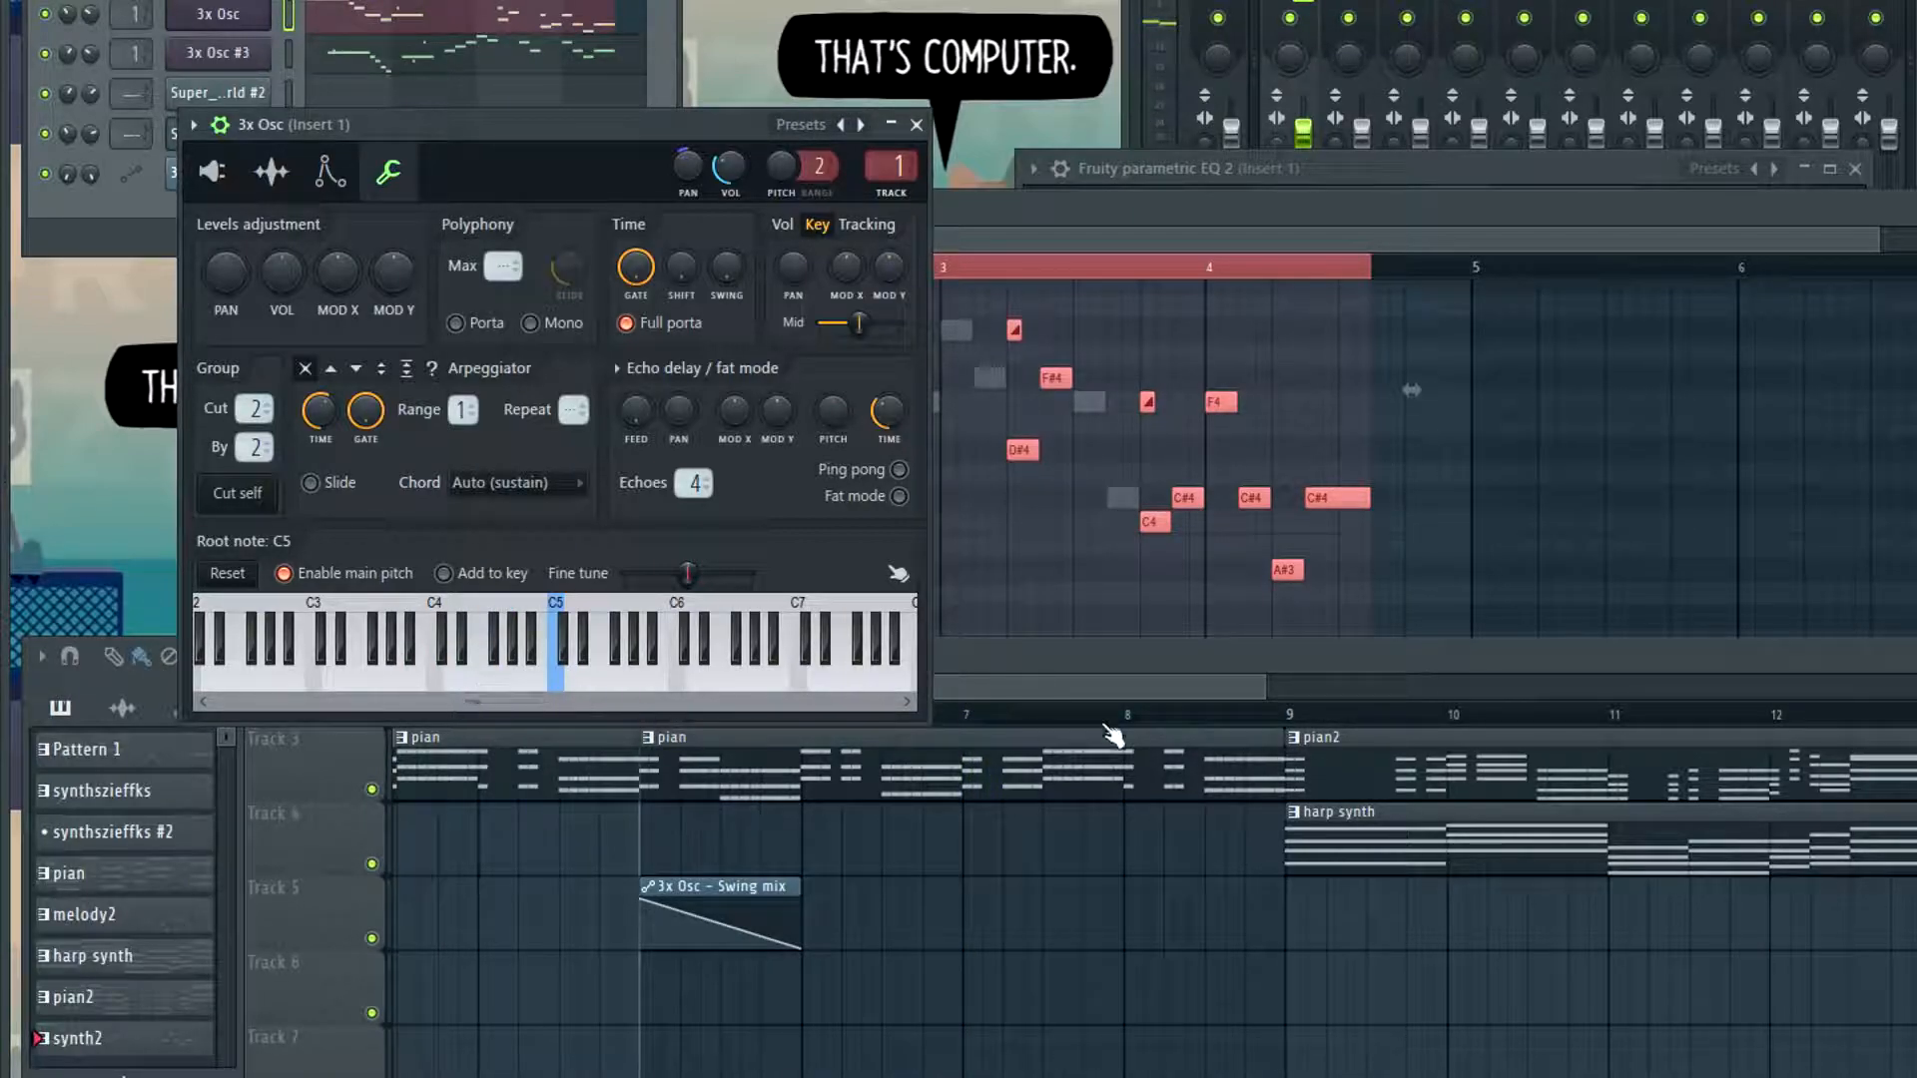
Try the Swing mix clip one bar further on, starting at bar 6, and play the song through it
drag(699, 886, 866, 881)
key(space)
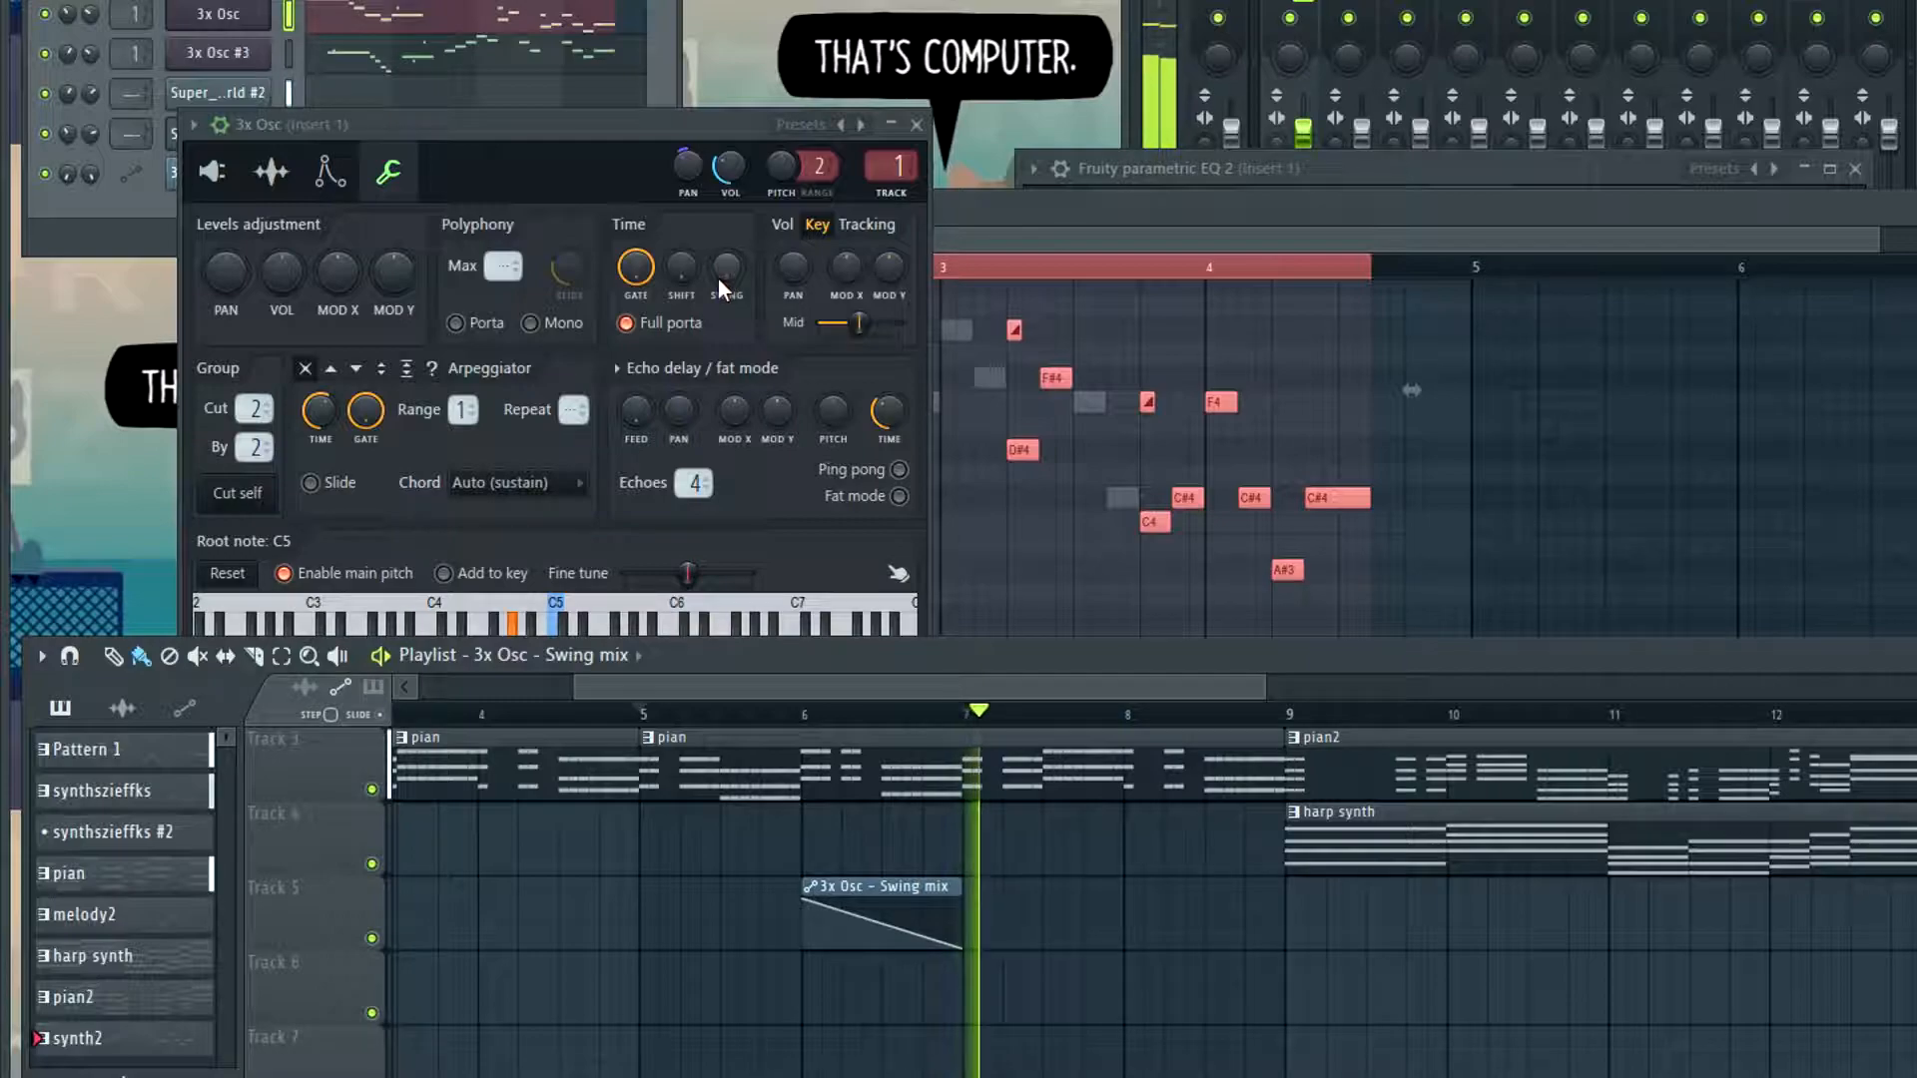
key(space)
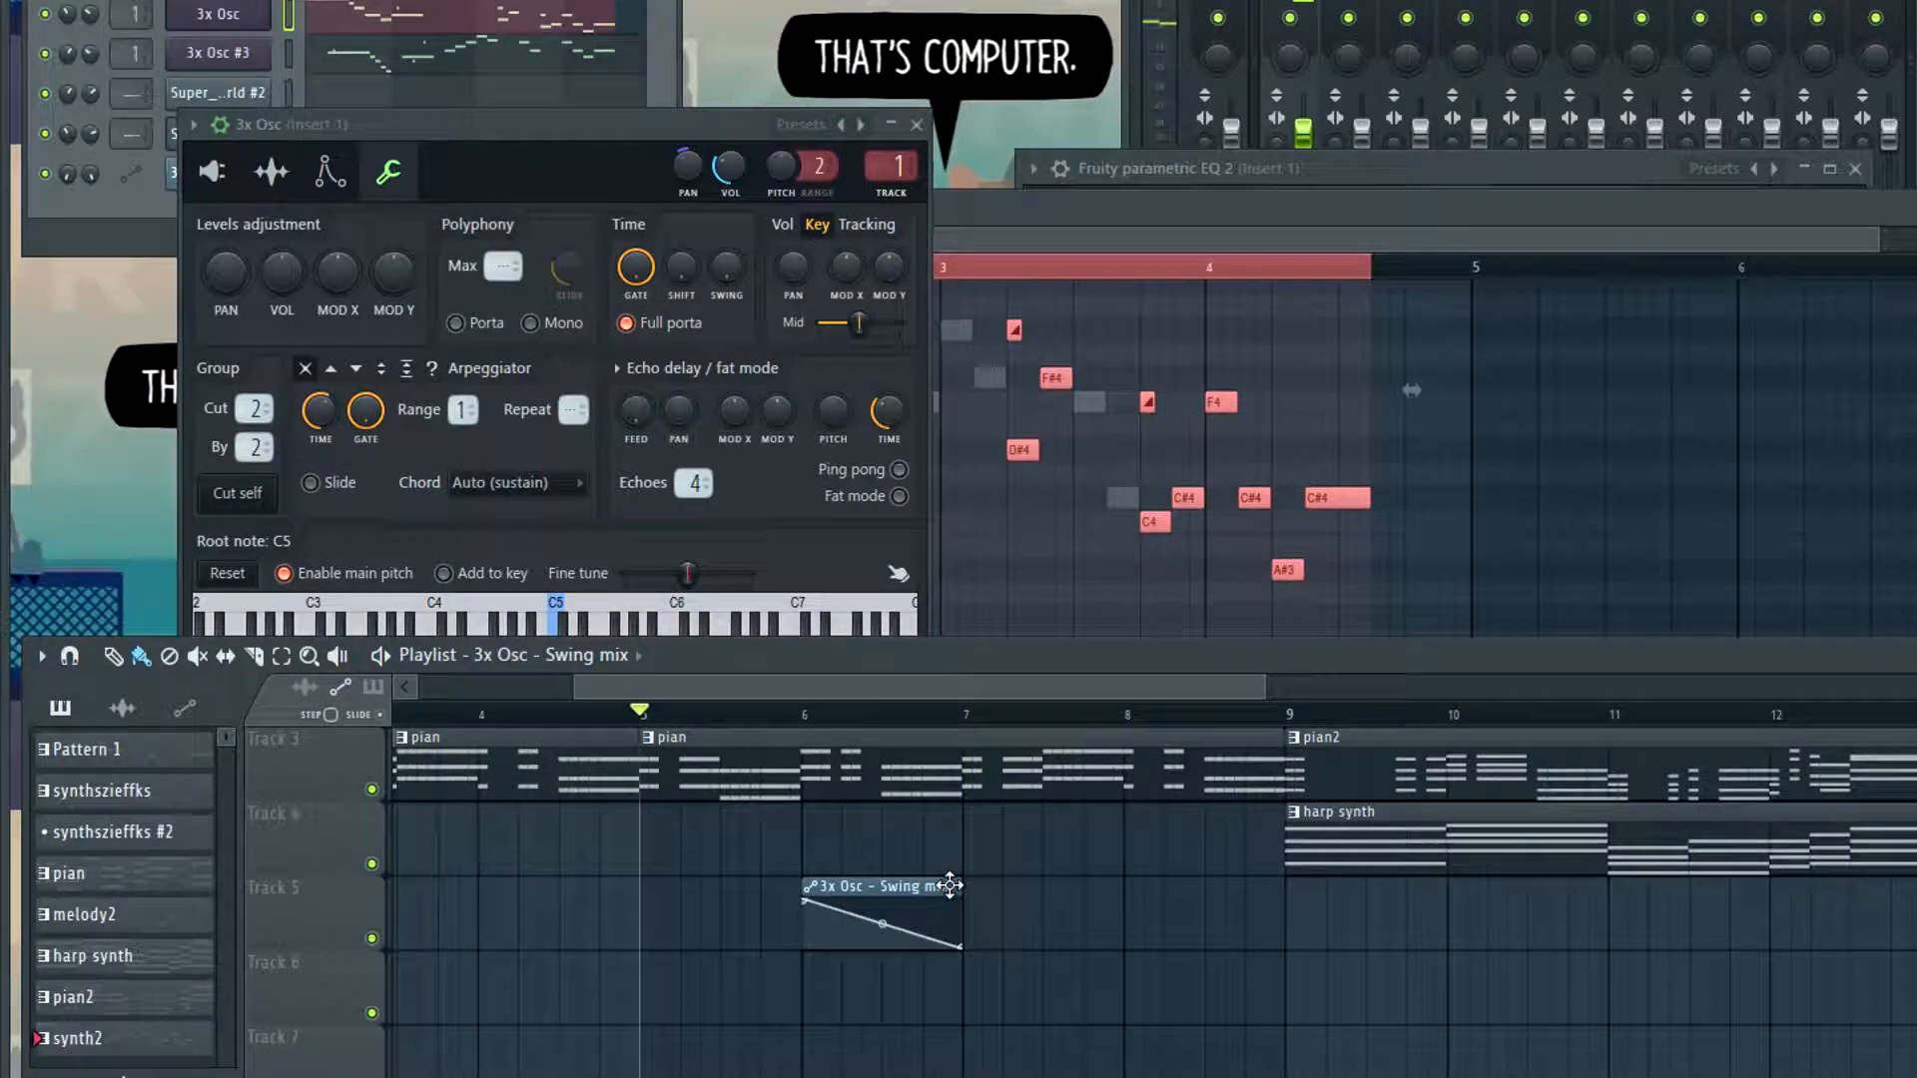
Move the Swing mix clip on Track 5 back to bar 5 and stretch its level, raised line to about bar 9
scroll(1105, 933, up, 2)
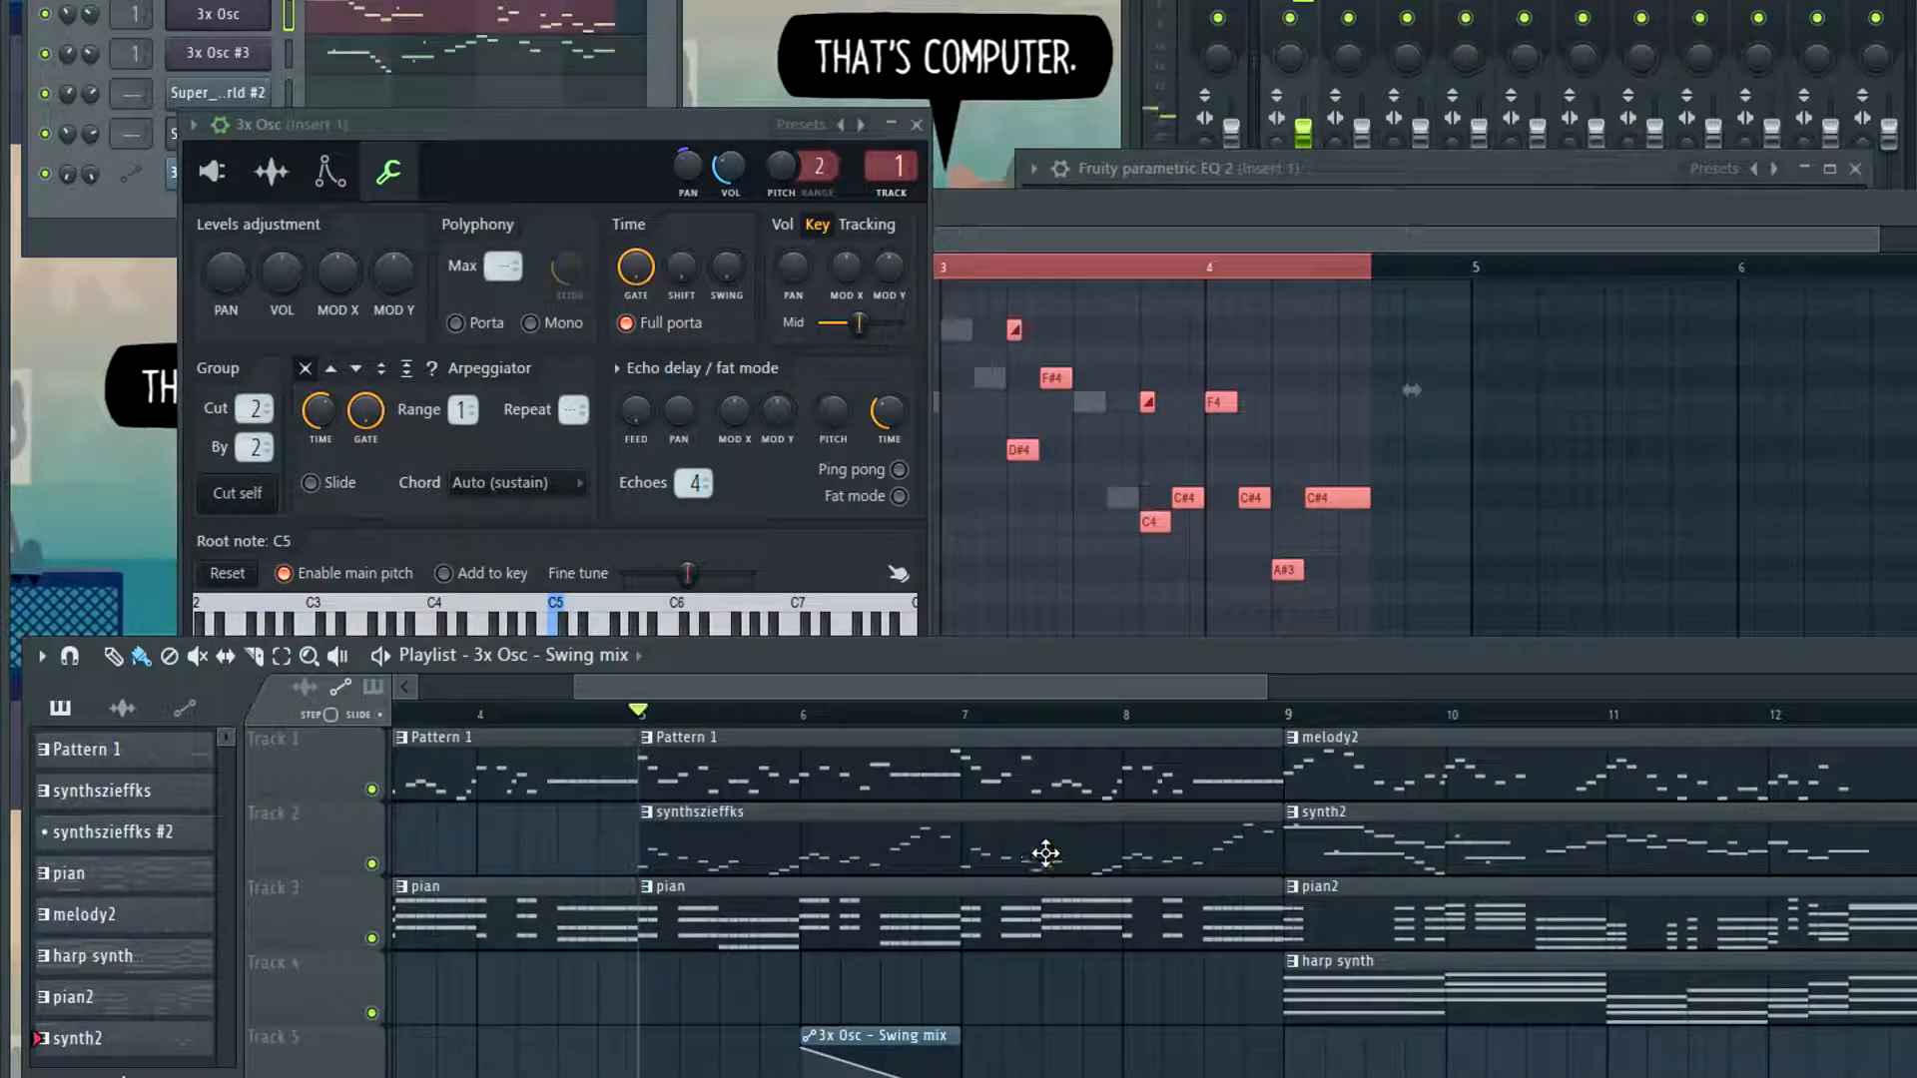
scroll(831, 947, down, 1)
drag(866, 973, 706, 979)
drag(807, 1020, 1271, 1009)
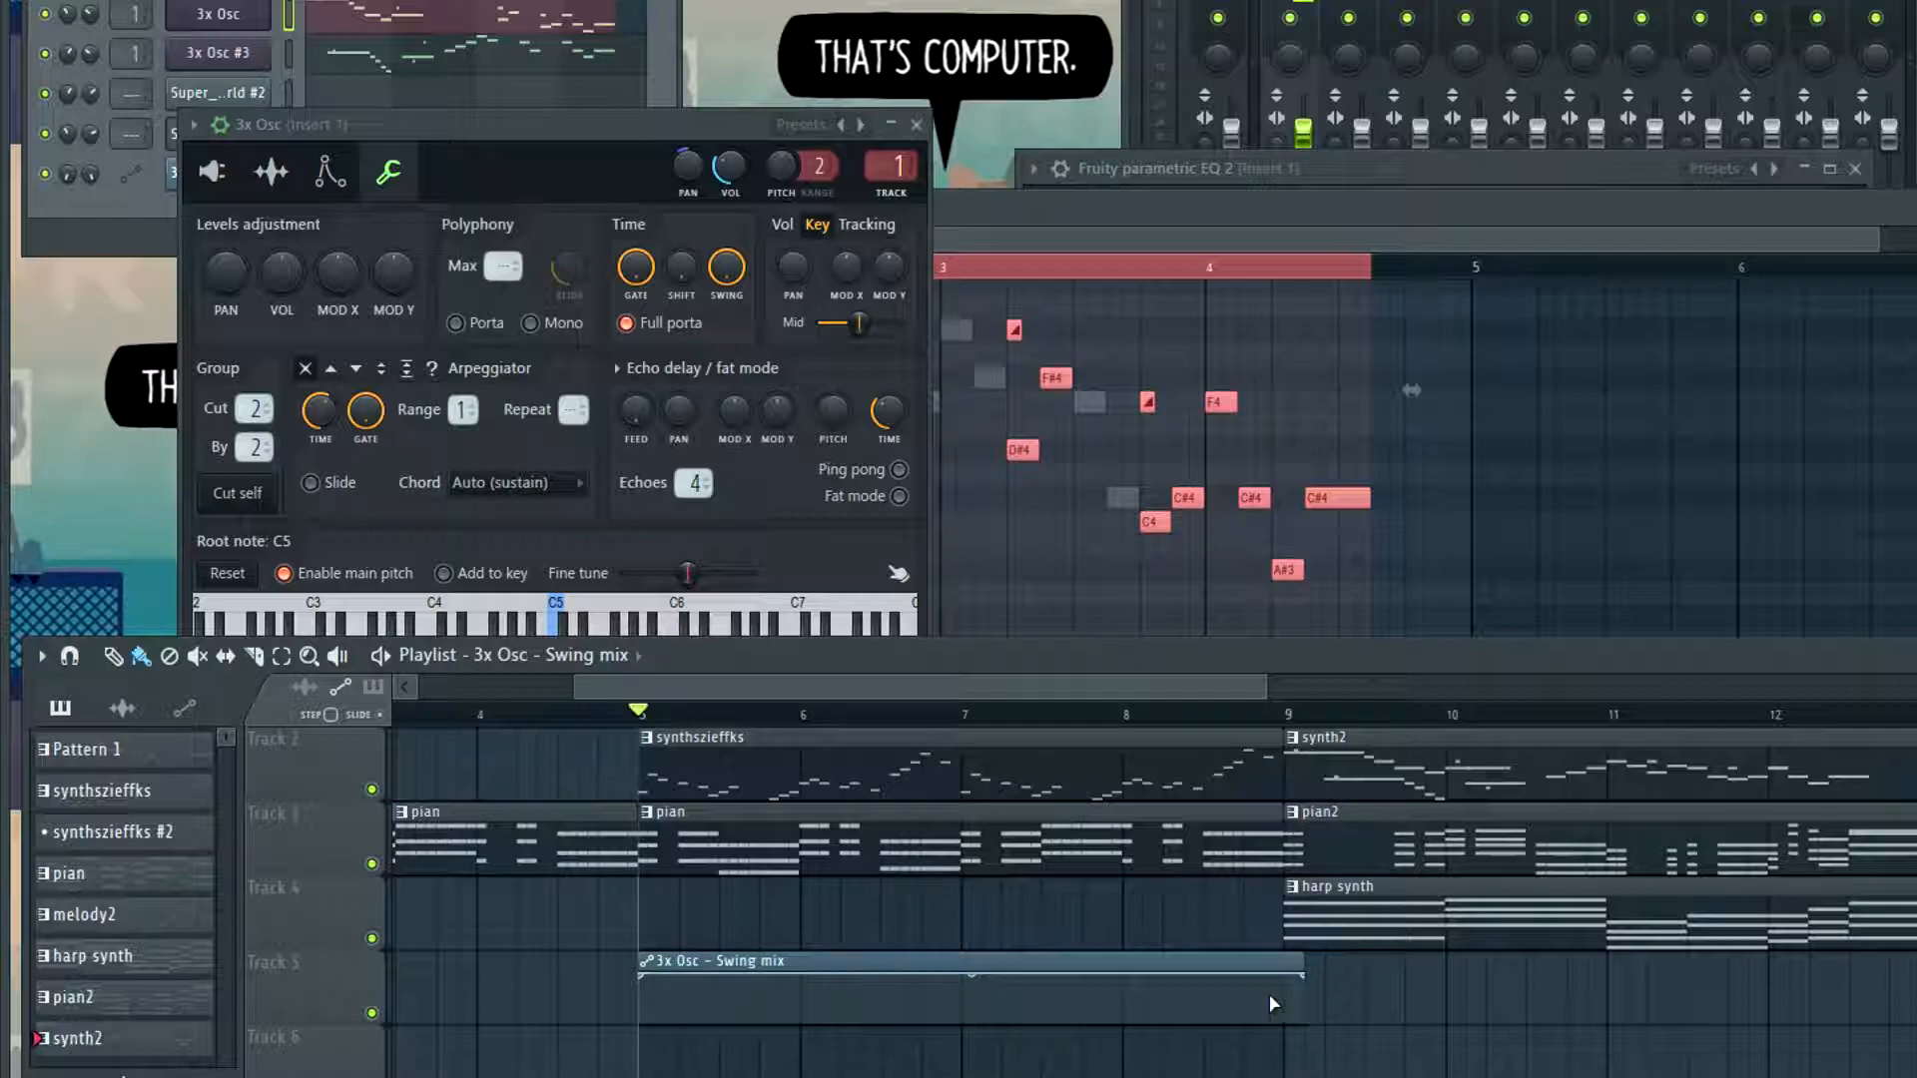
Add points to the Swing mix clip so swing stays high until bar 9, drops sharply there, and stays low to bar 10
right_click(1226, 977)
drag(1305, 976, 1345, 975)
right_click(1308, 977)
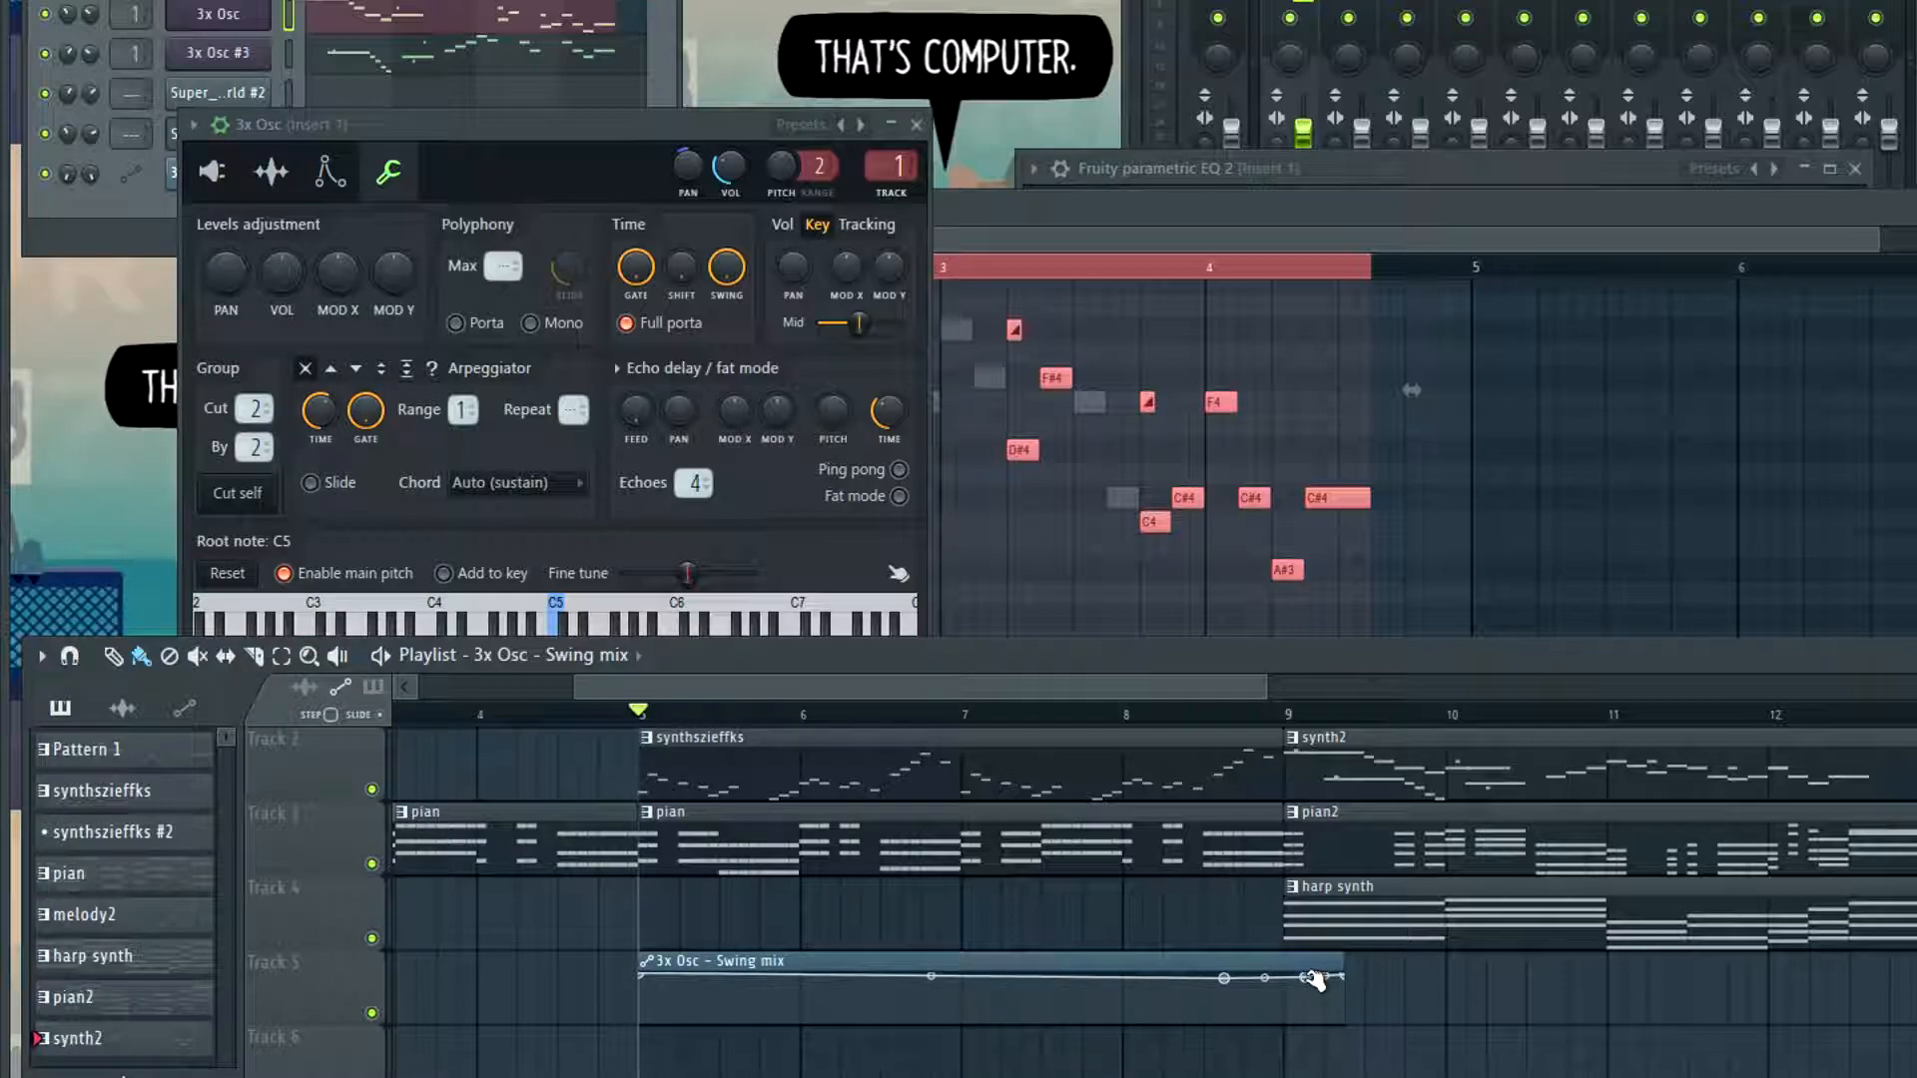
drag(1311, 978, 1447, 1045)
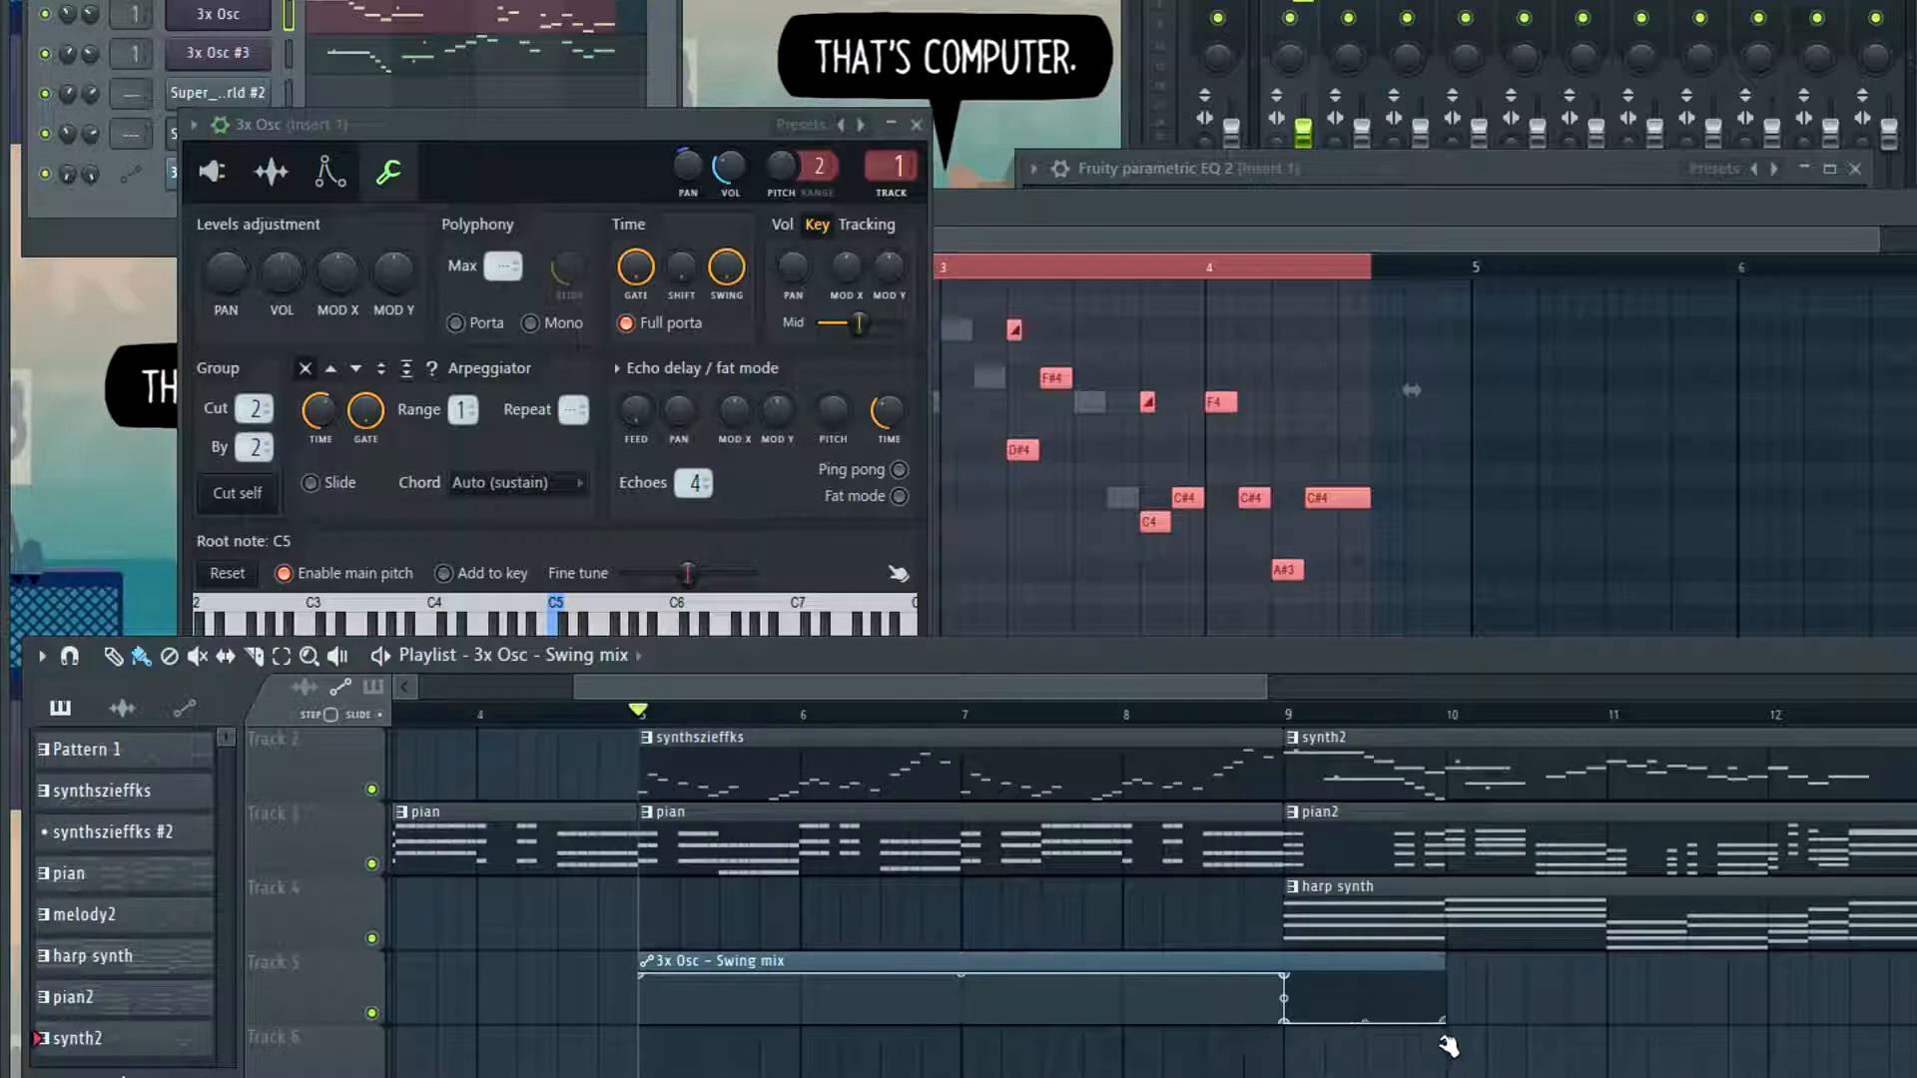
Play the song from shortly before bar 9 to check the swing change going into synth2
click(1244, 713)
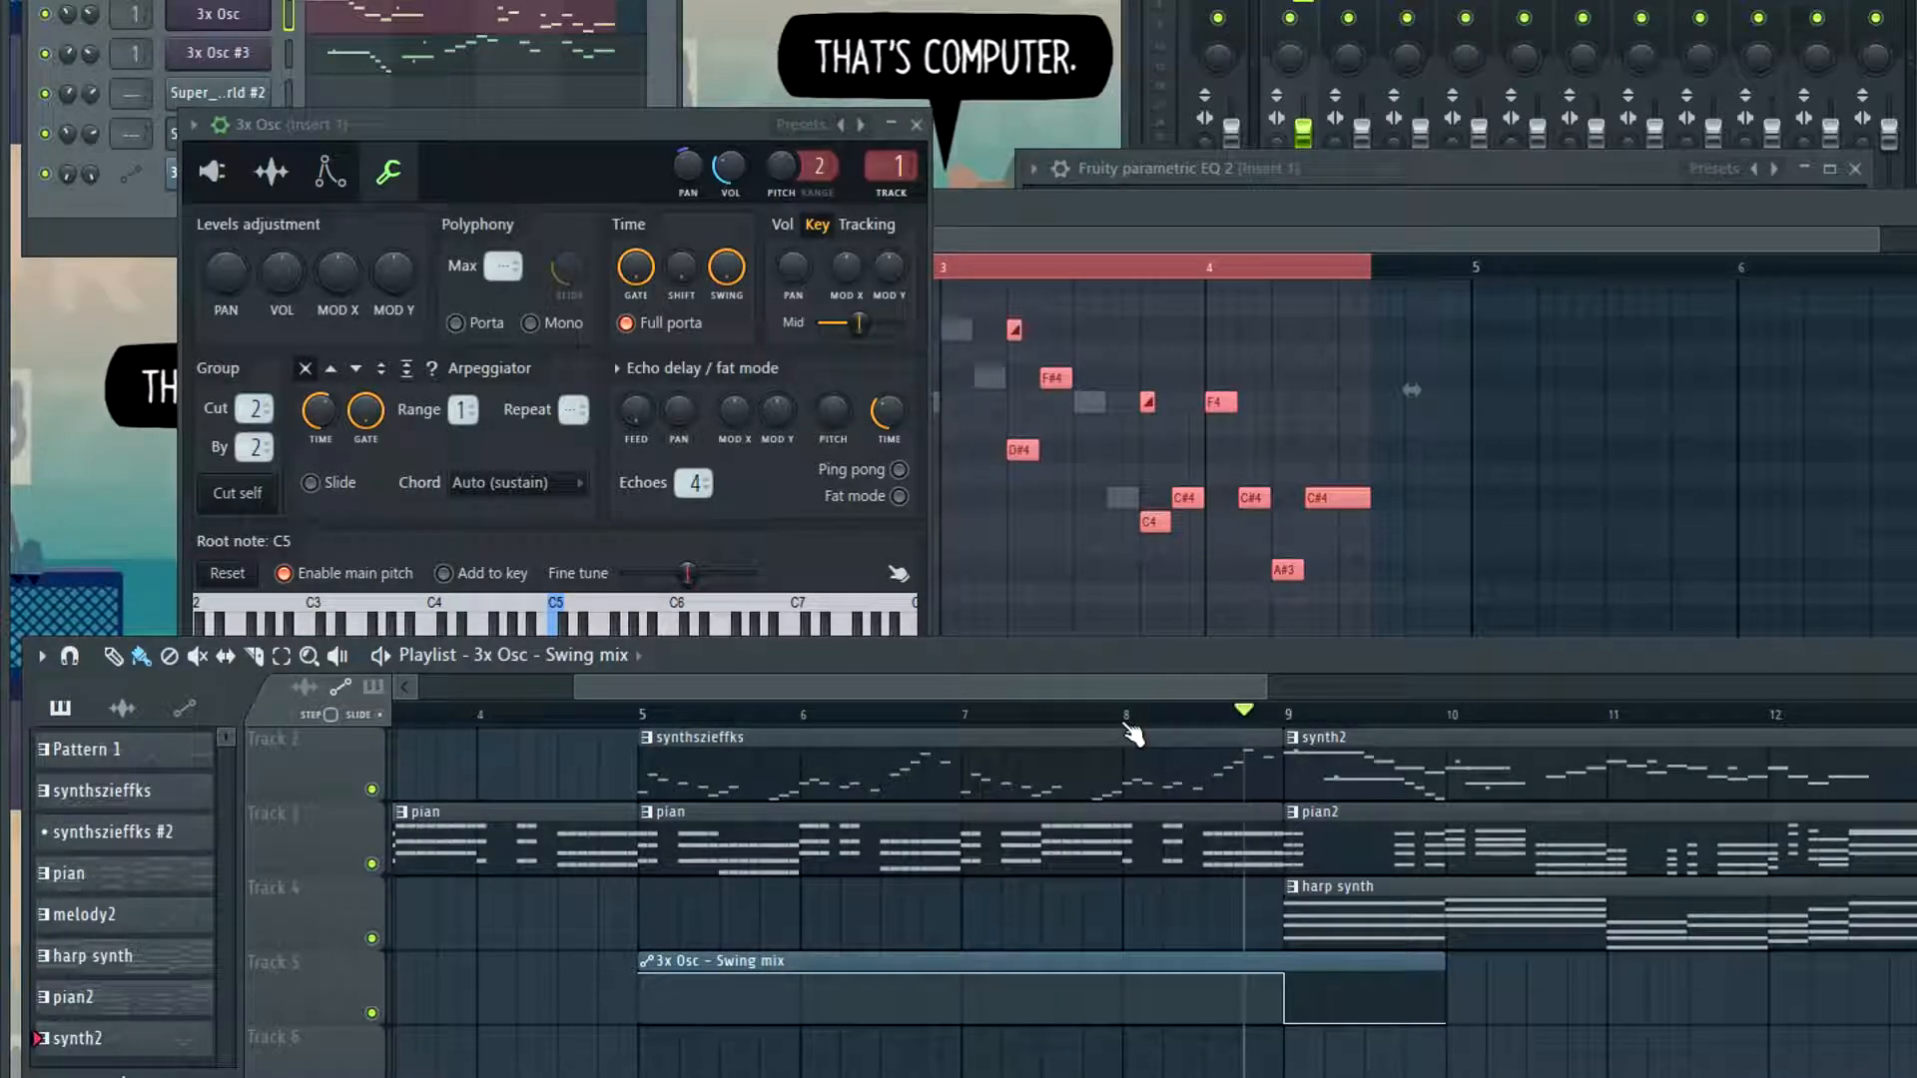
key(space)
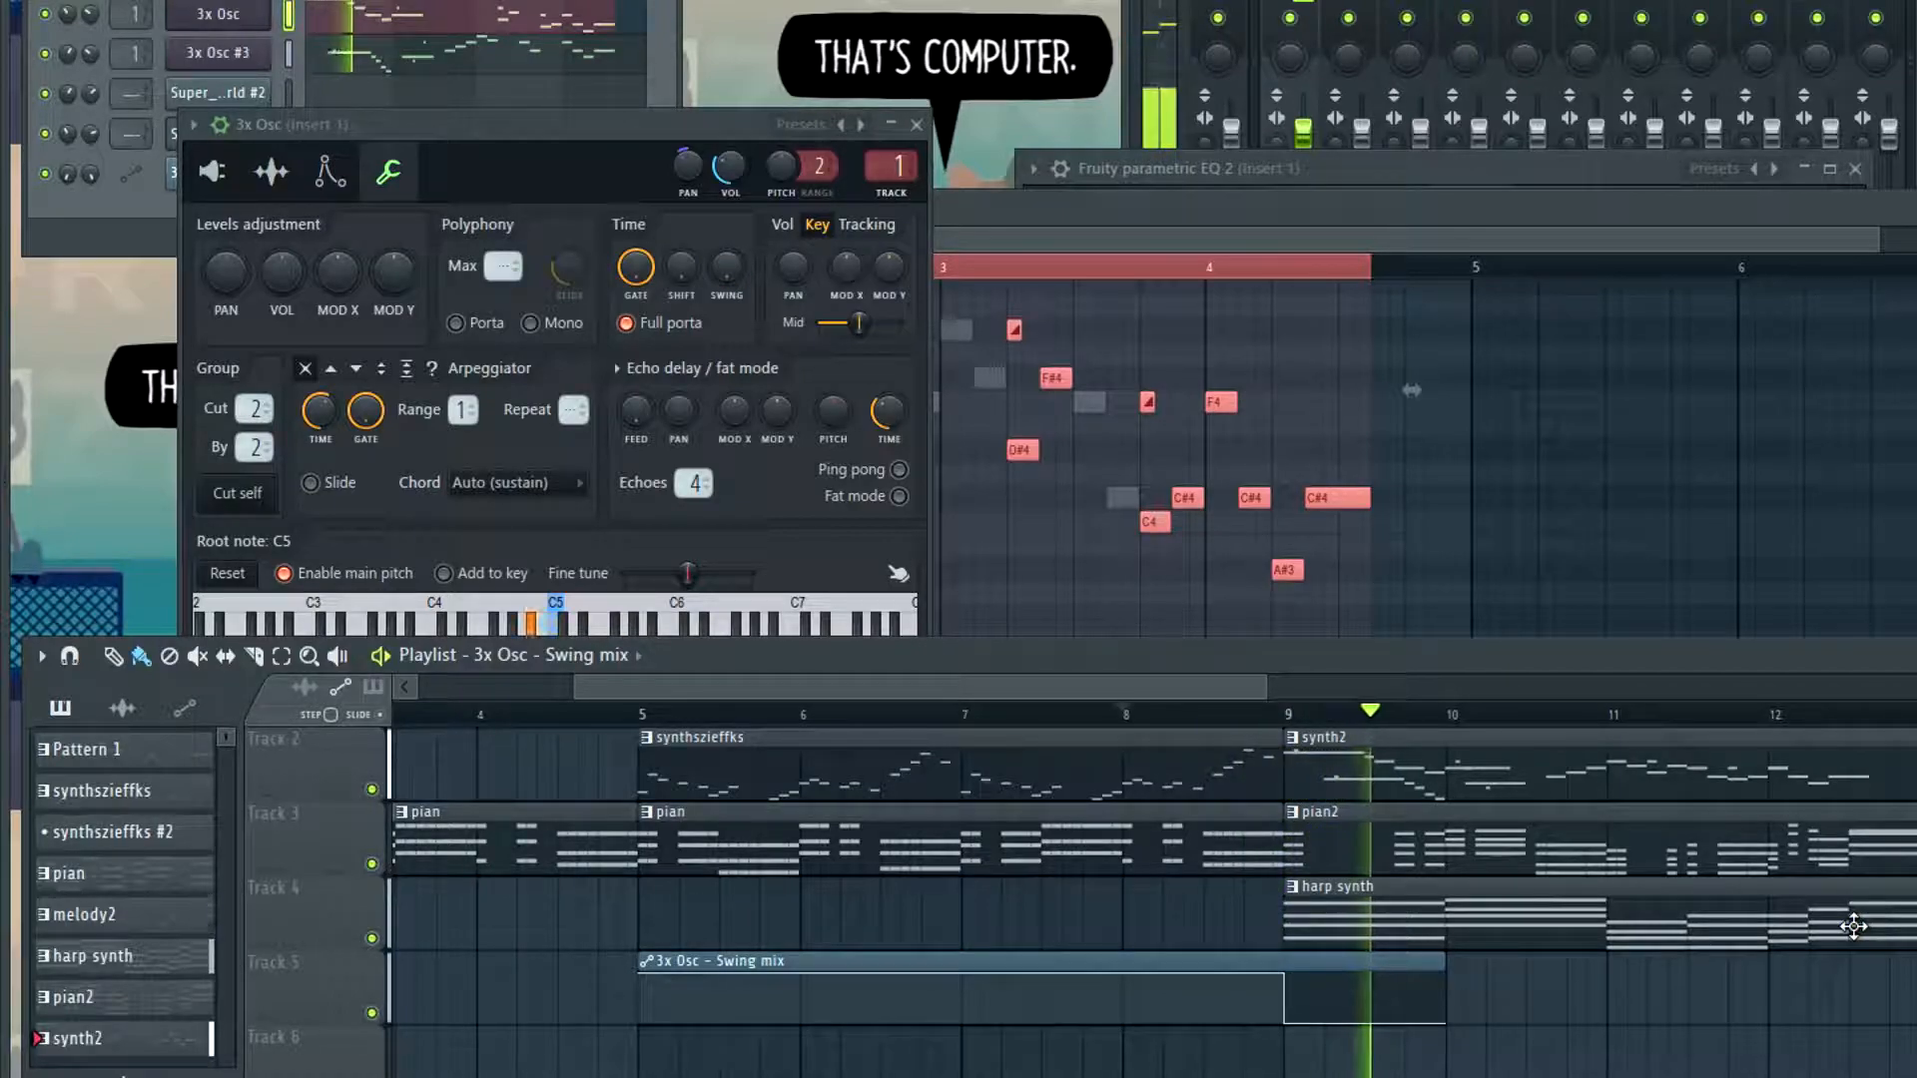
key(space)
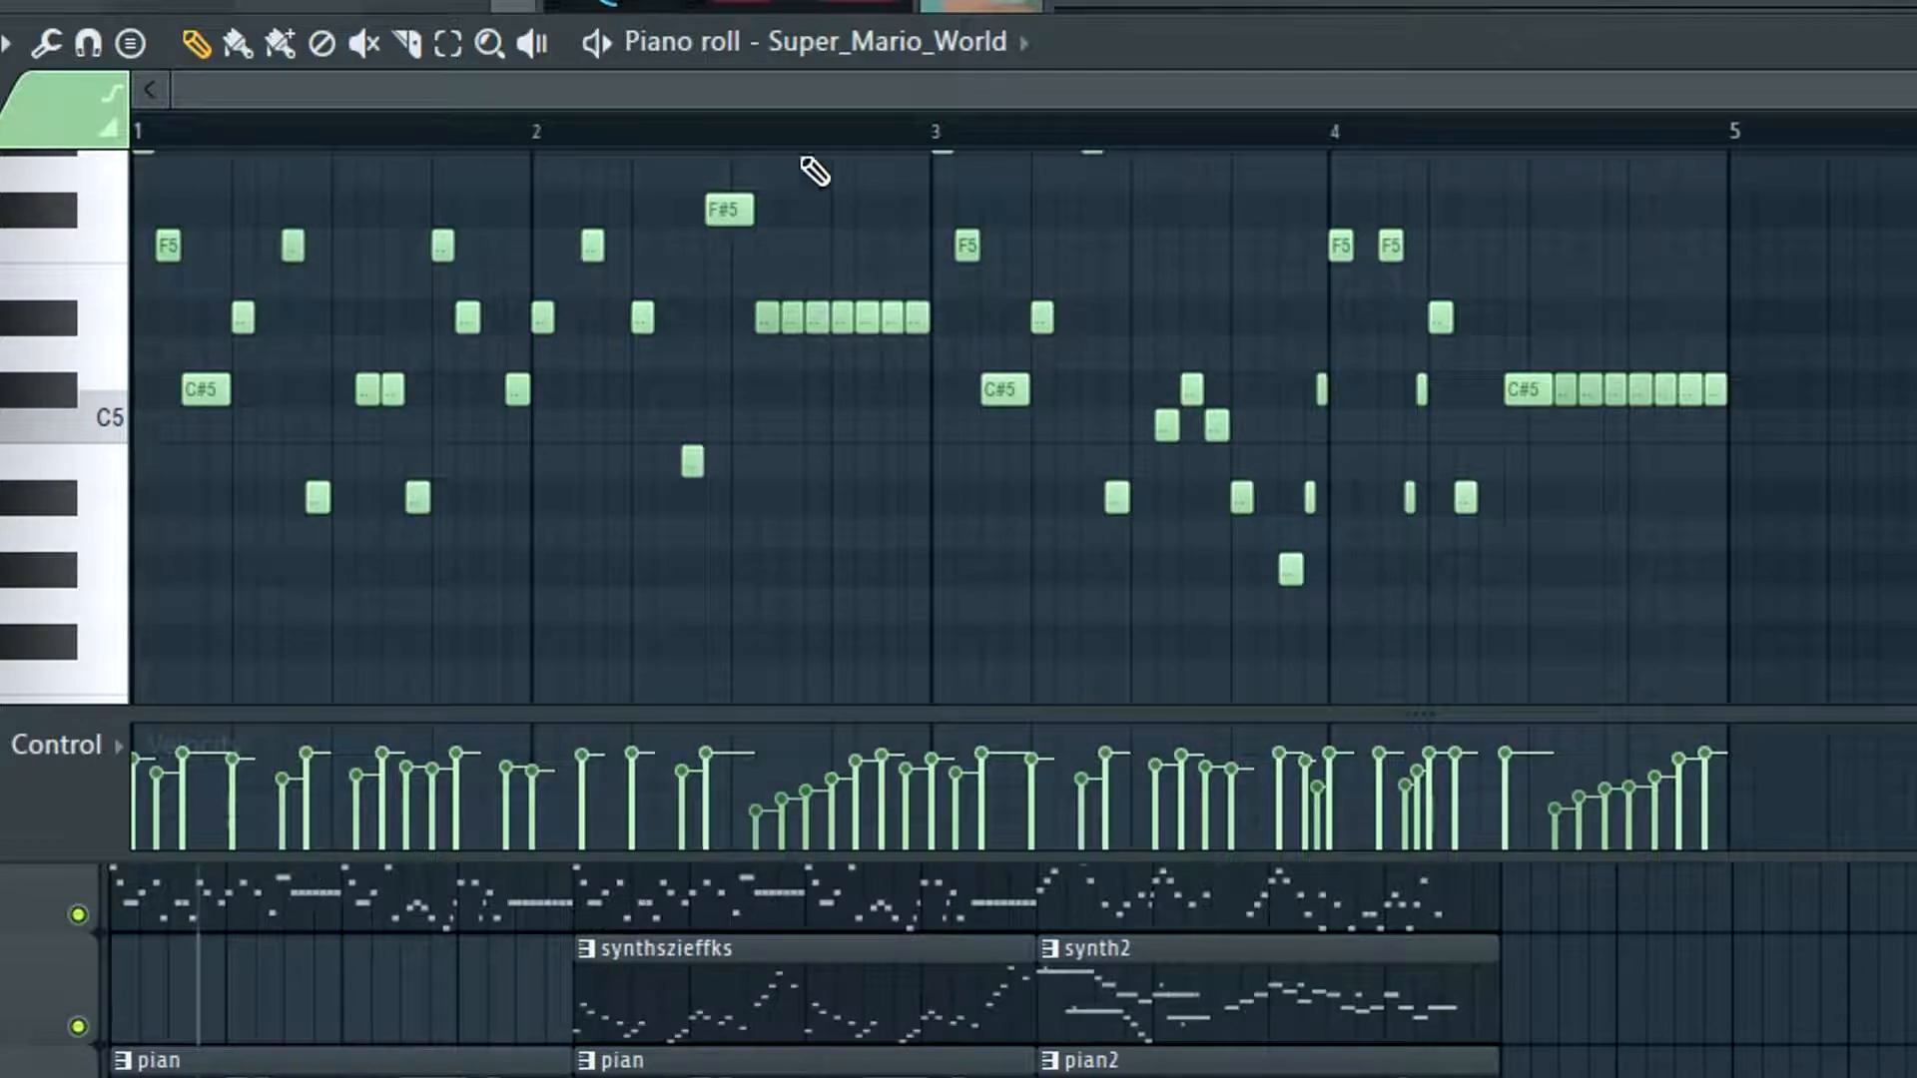
Delete the repeated notes that close bars 2 and 4 of Pattern 1's melody and add an A#5 at the end of bar 4
click(764, 140)
key(space)
drag(937, 329, 763, 317)
mouse_move(1739, 385)
mouse_down()
mouse_move(1645, 388)
mouse_move(1583, 415)
mouse_up()
scroll(1558, 522, up, 3)
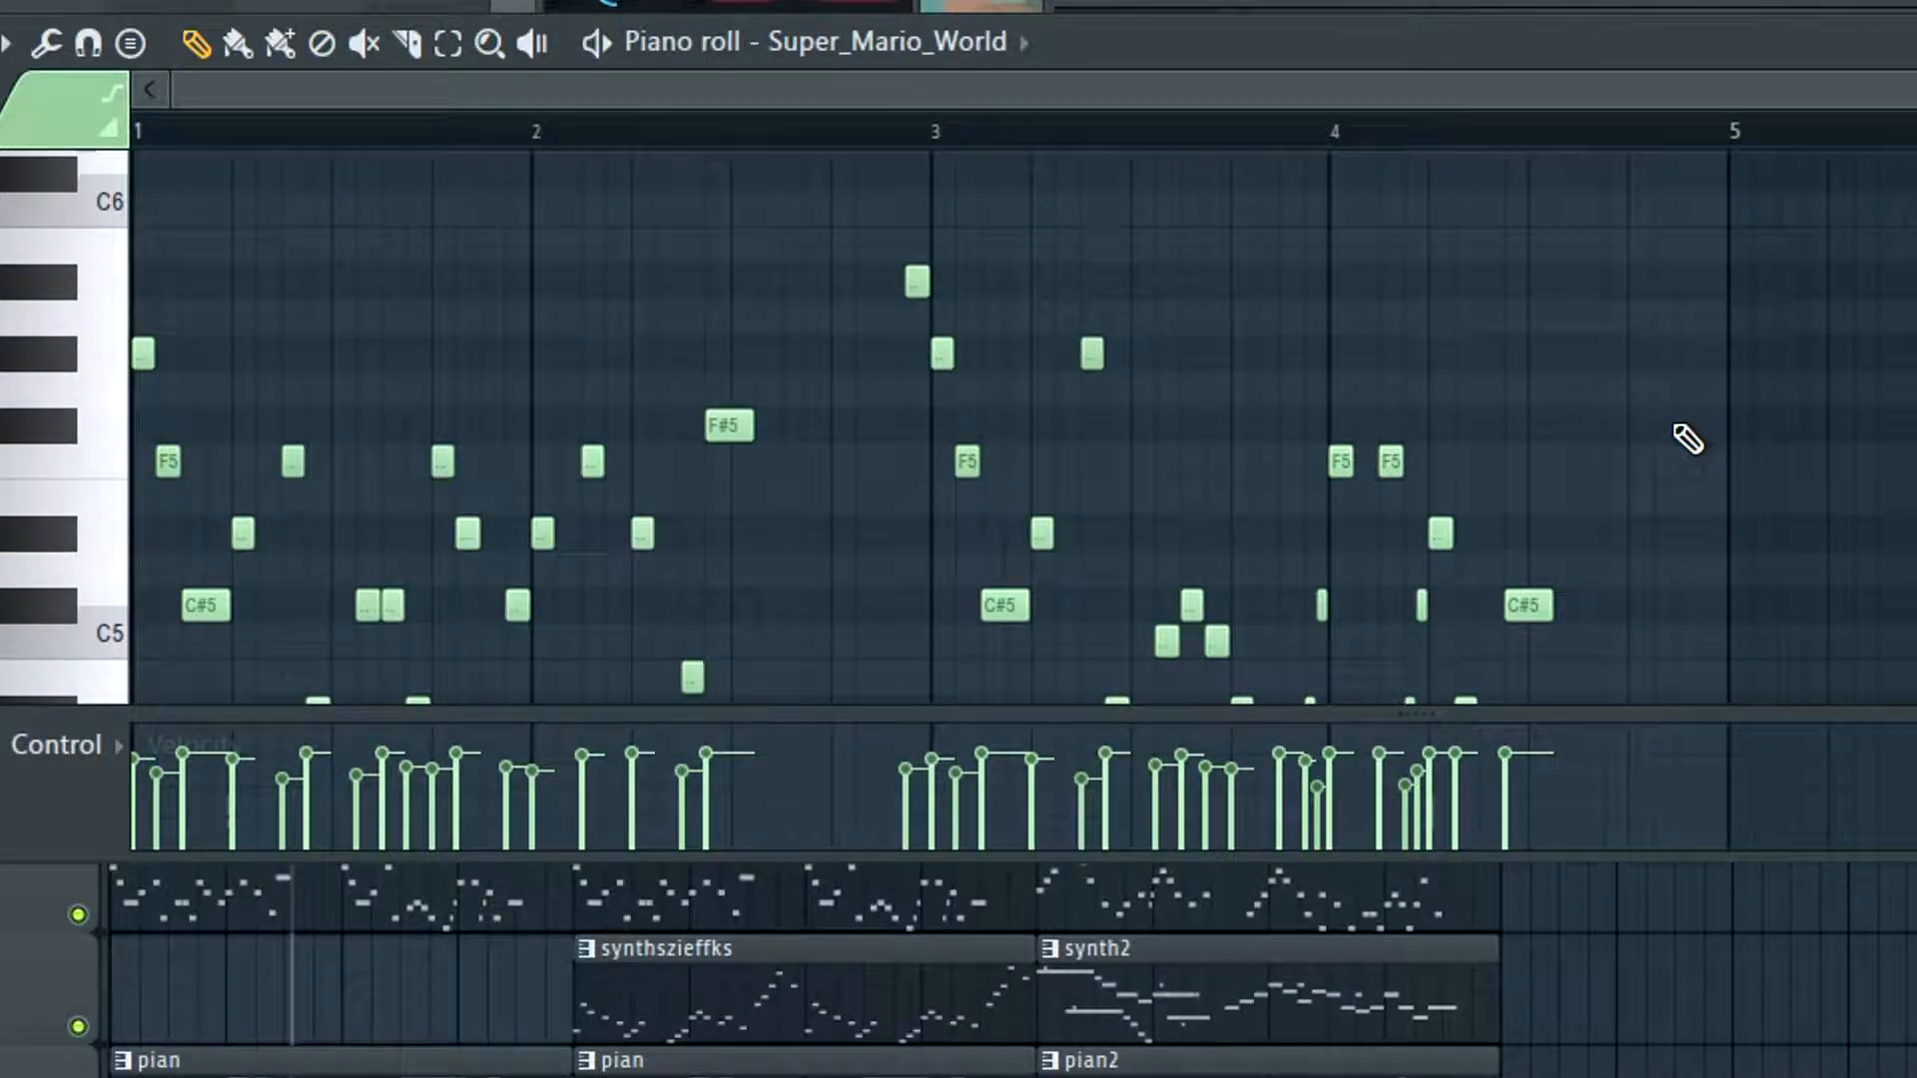
click(1712, 285)
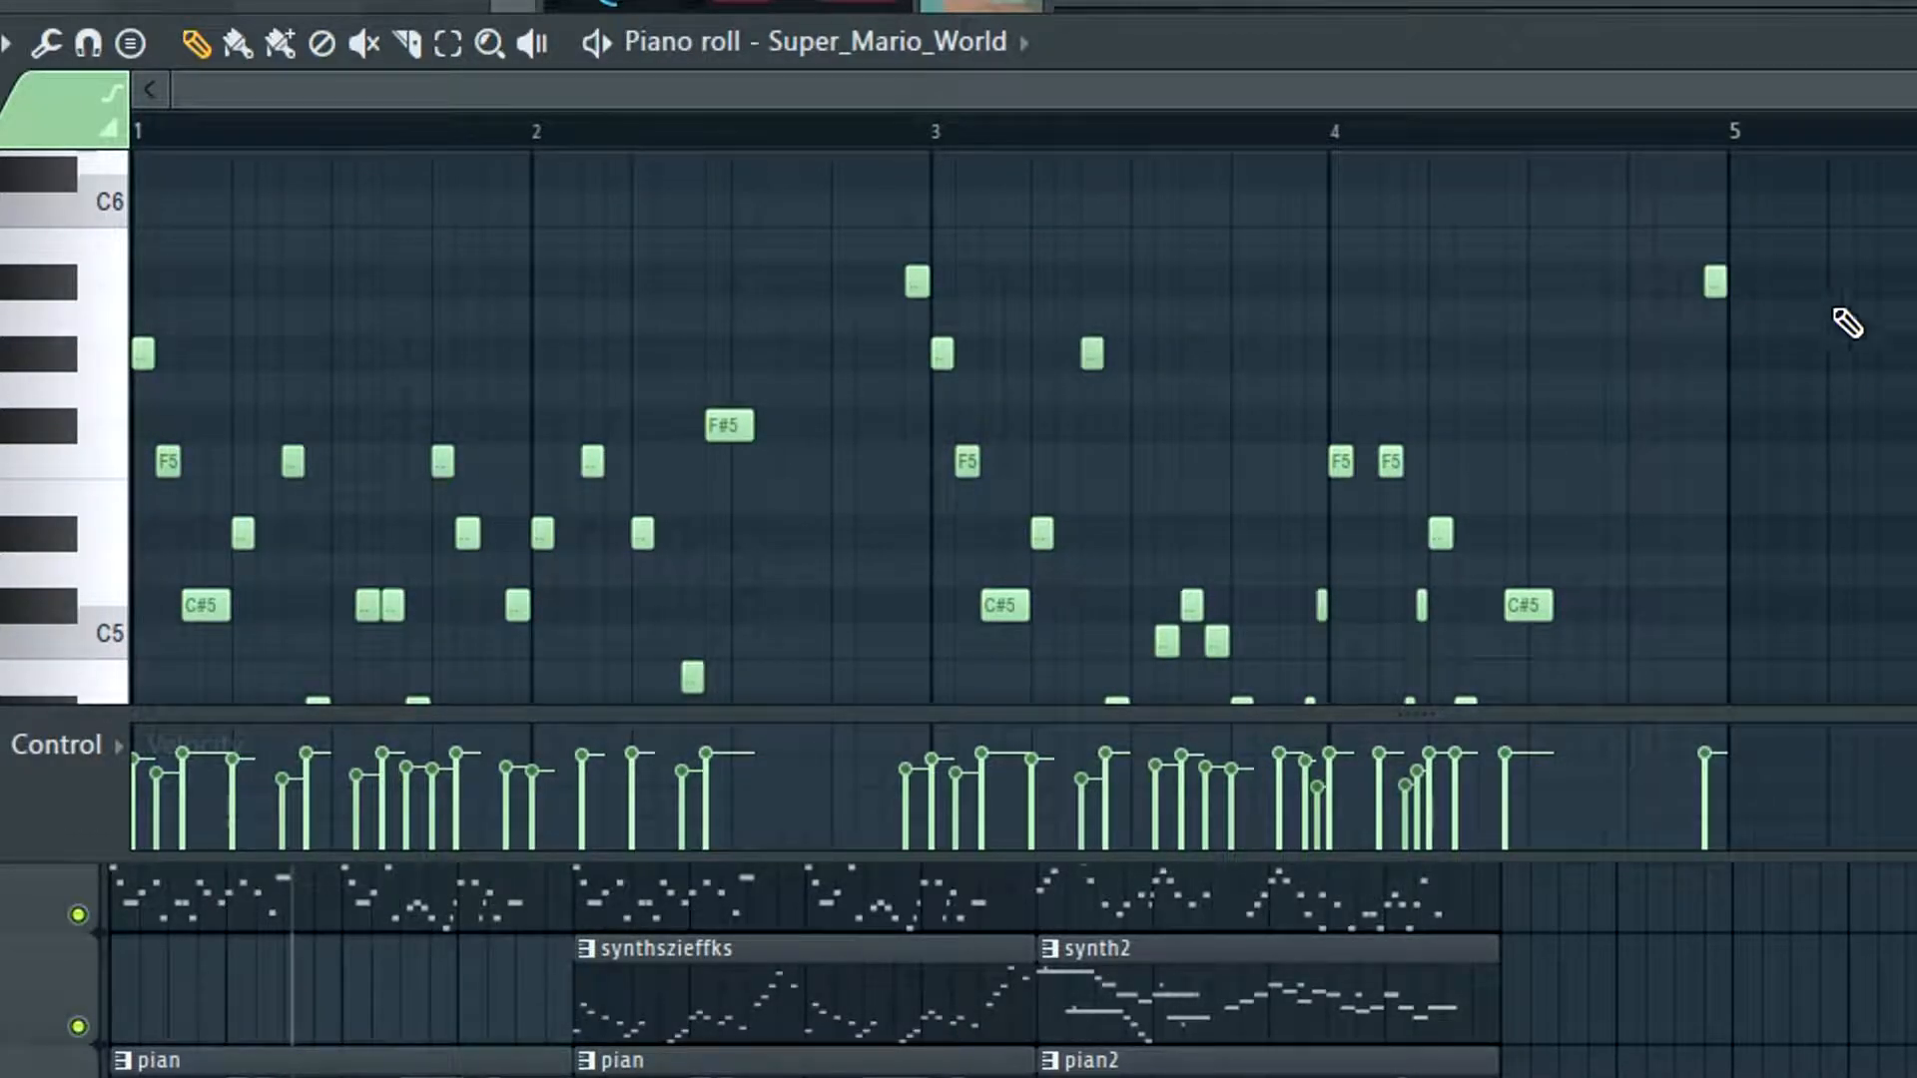
Play the arrangement across the bar 5 and bar 9 transitions to hear the edited Pattern 1 melody
click(1687, 982)
scroll(531, 855, up, 5)
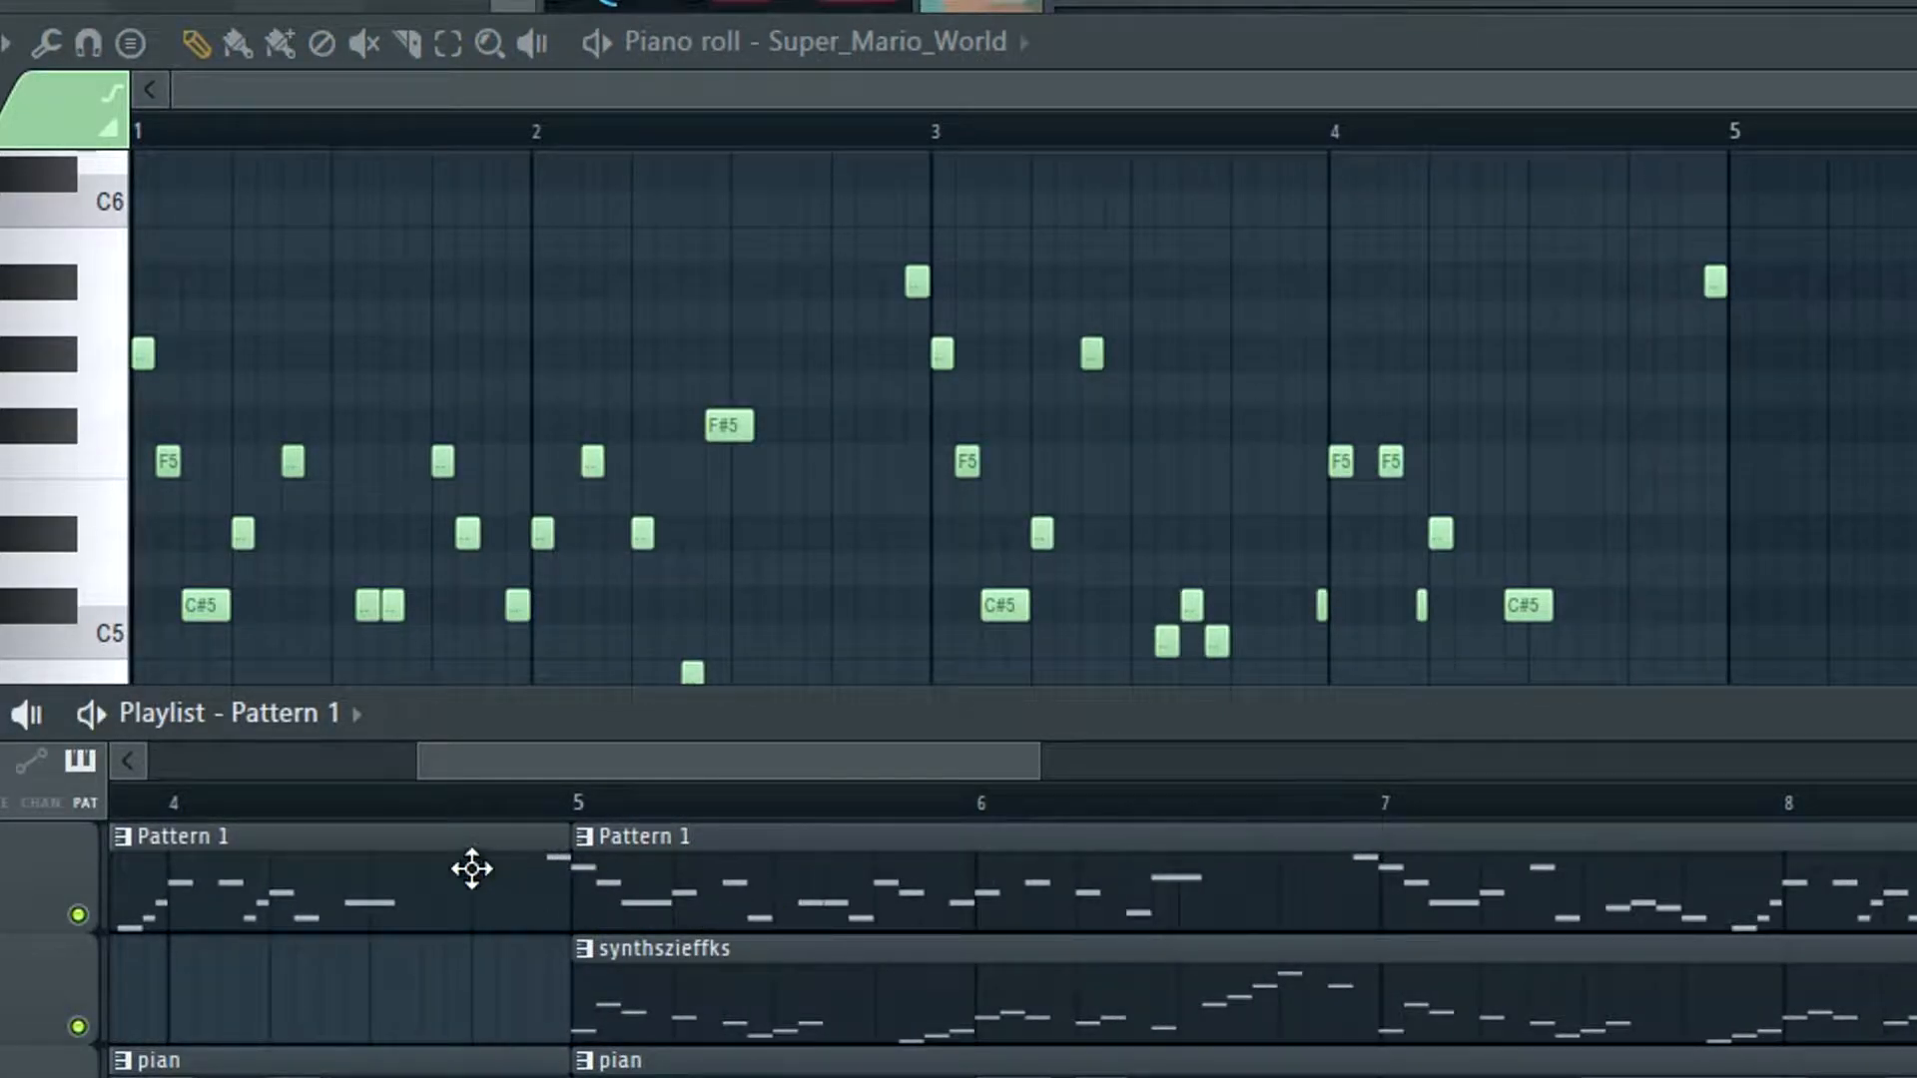
key(space)
key(space)
scroll(1883, 912, down, 3)
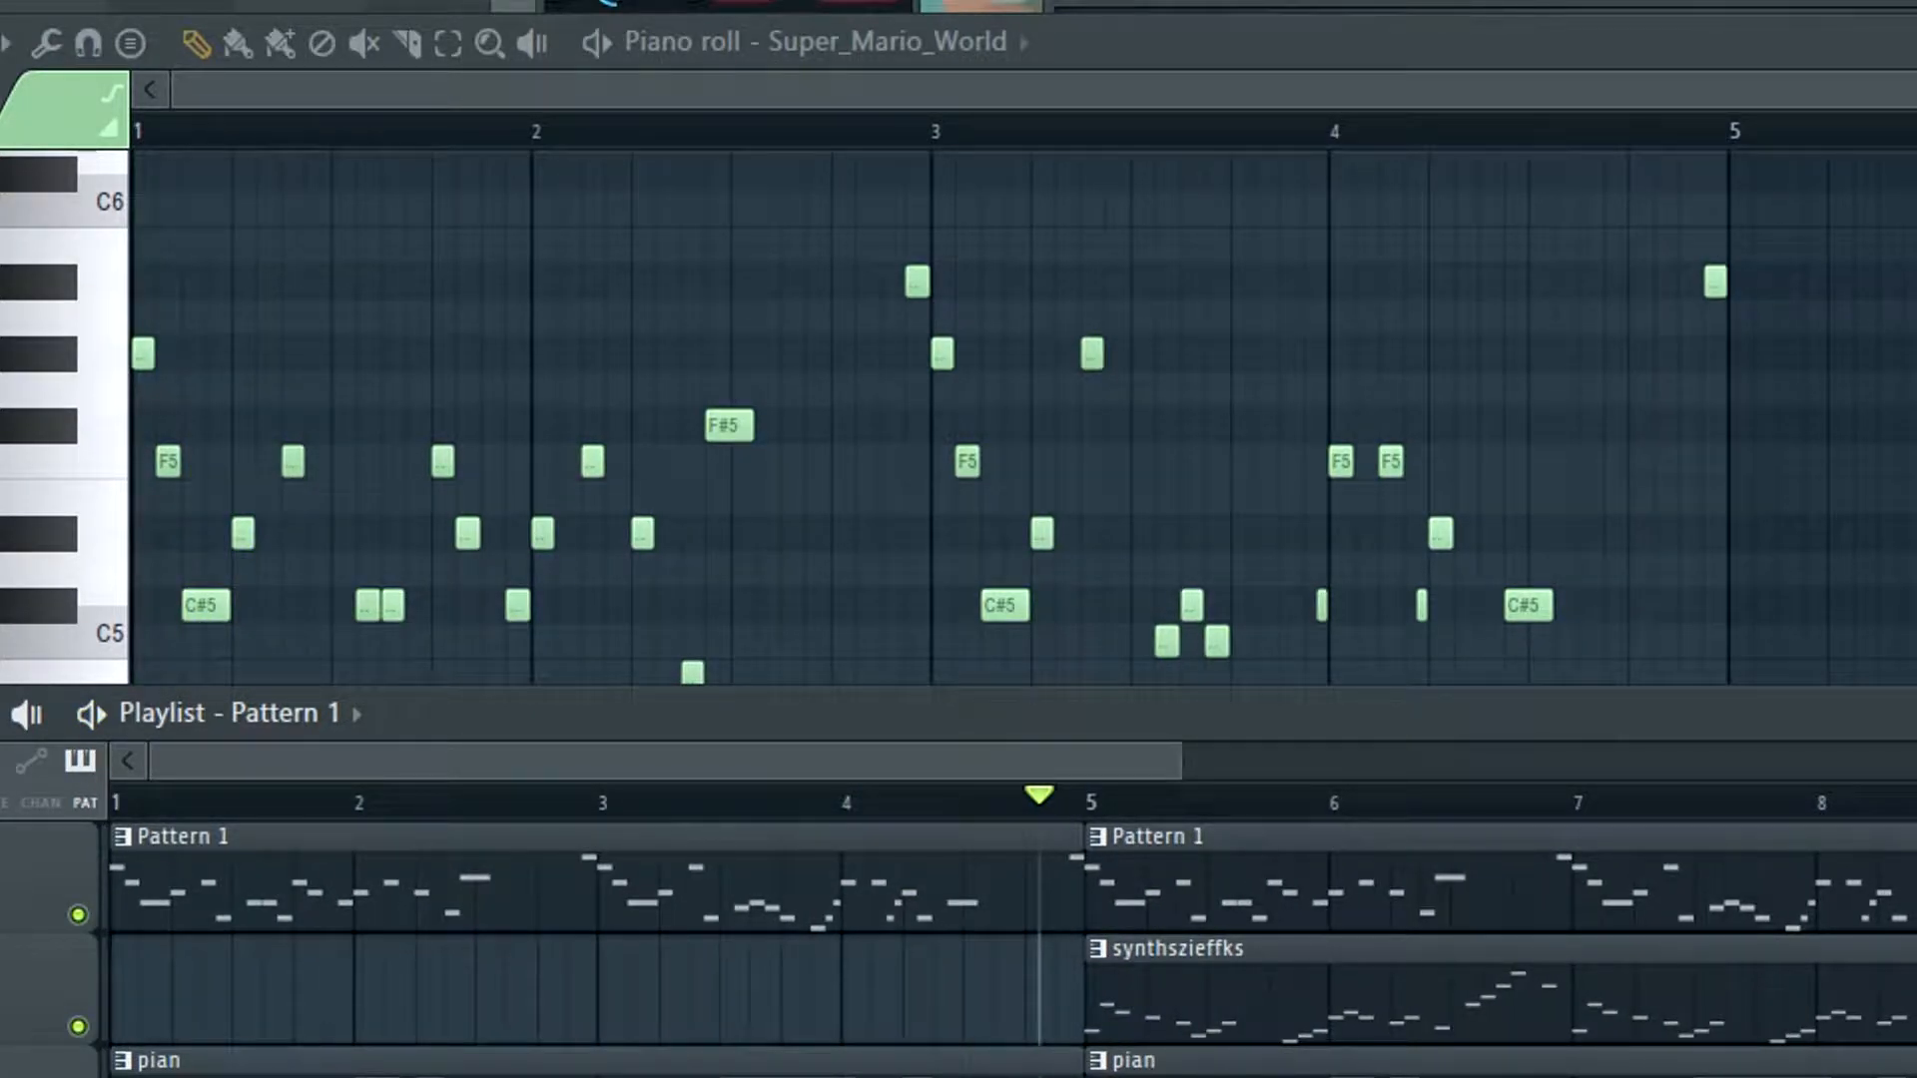
click(1827, 799)
key(space)
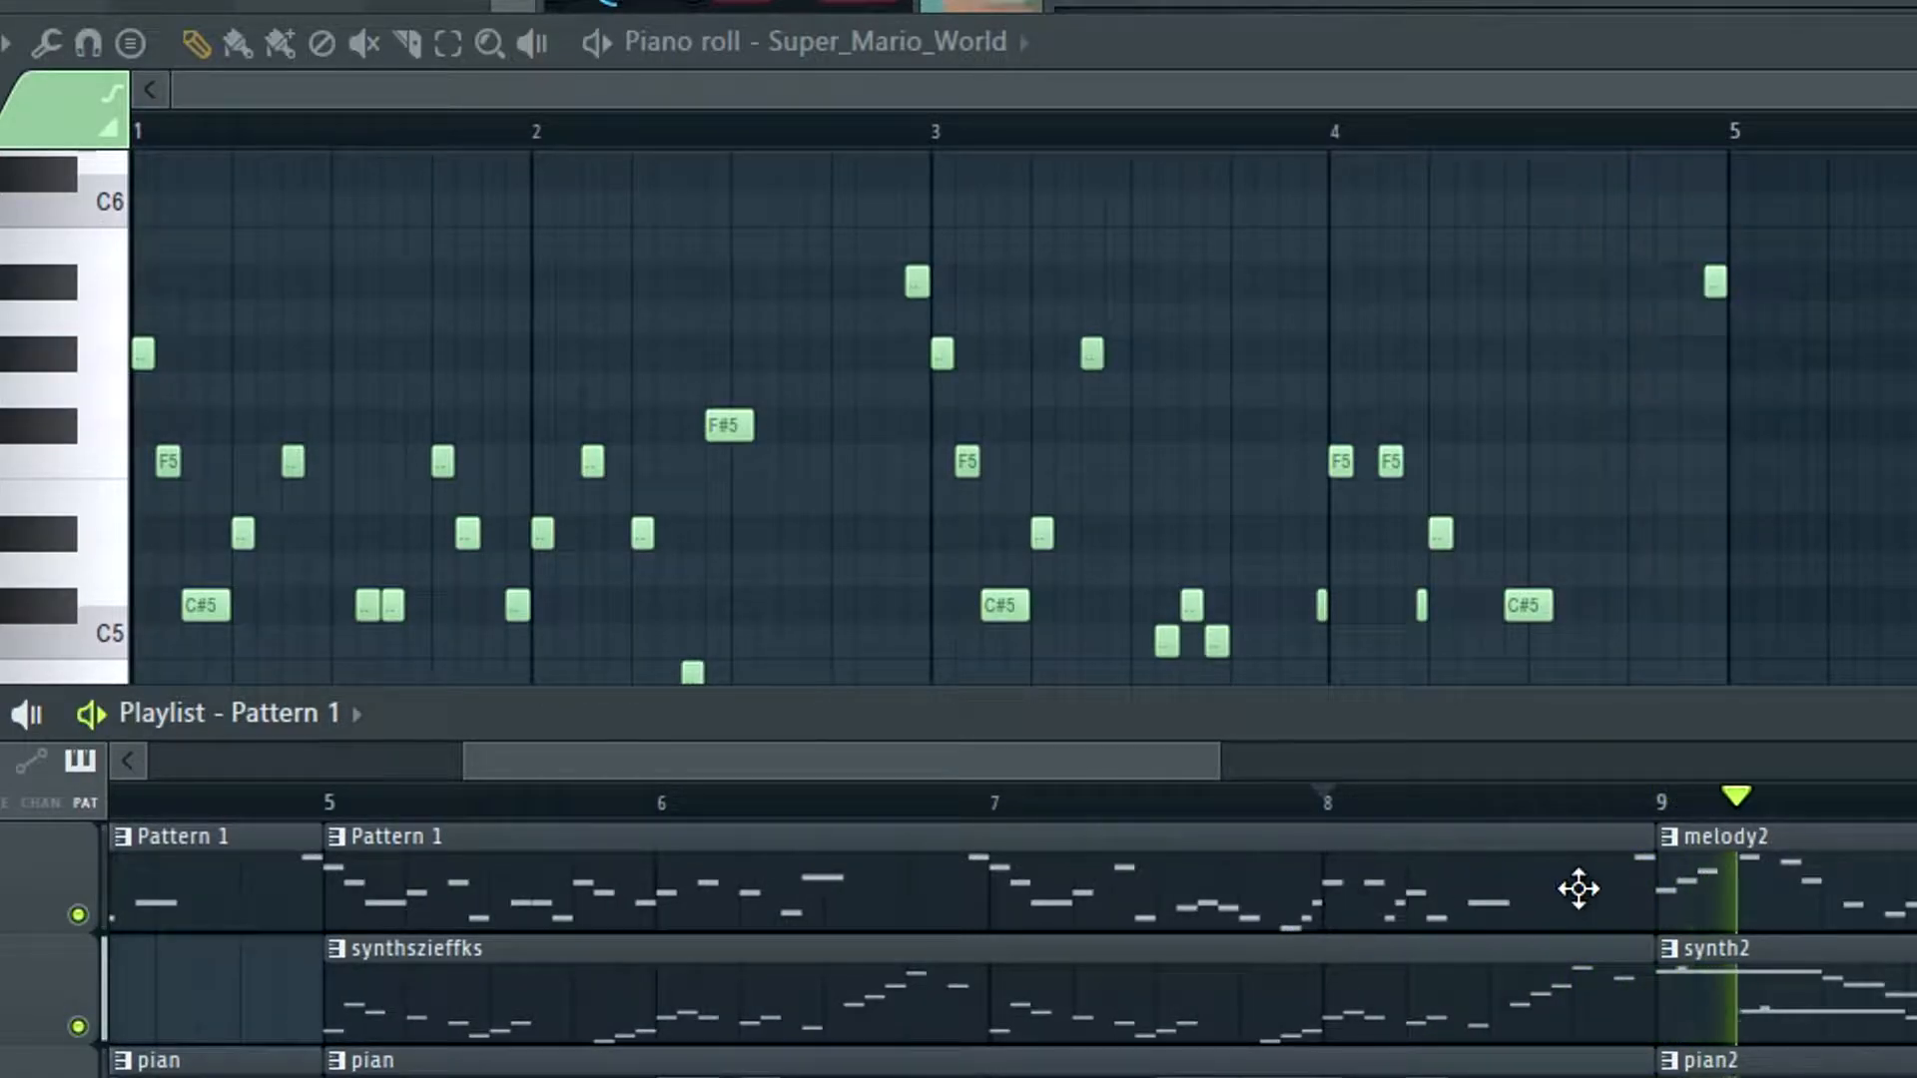
Trim the end of the second Pattern 1 clip on Track 1 to about one beat before bar 9 and play the transition
key(space)
scroll(1591, 887, up, 3)
drag(1694, 857, 1566, 869)
scroll(1399, 968, down, 3)
scroll(1399, 969, down, 3)
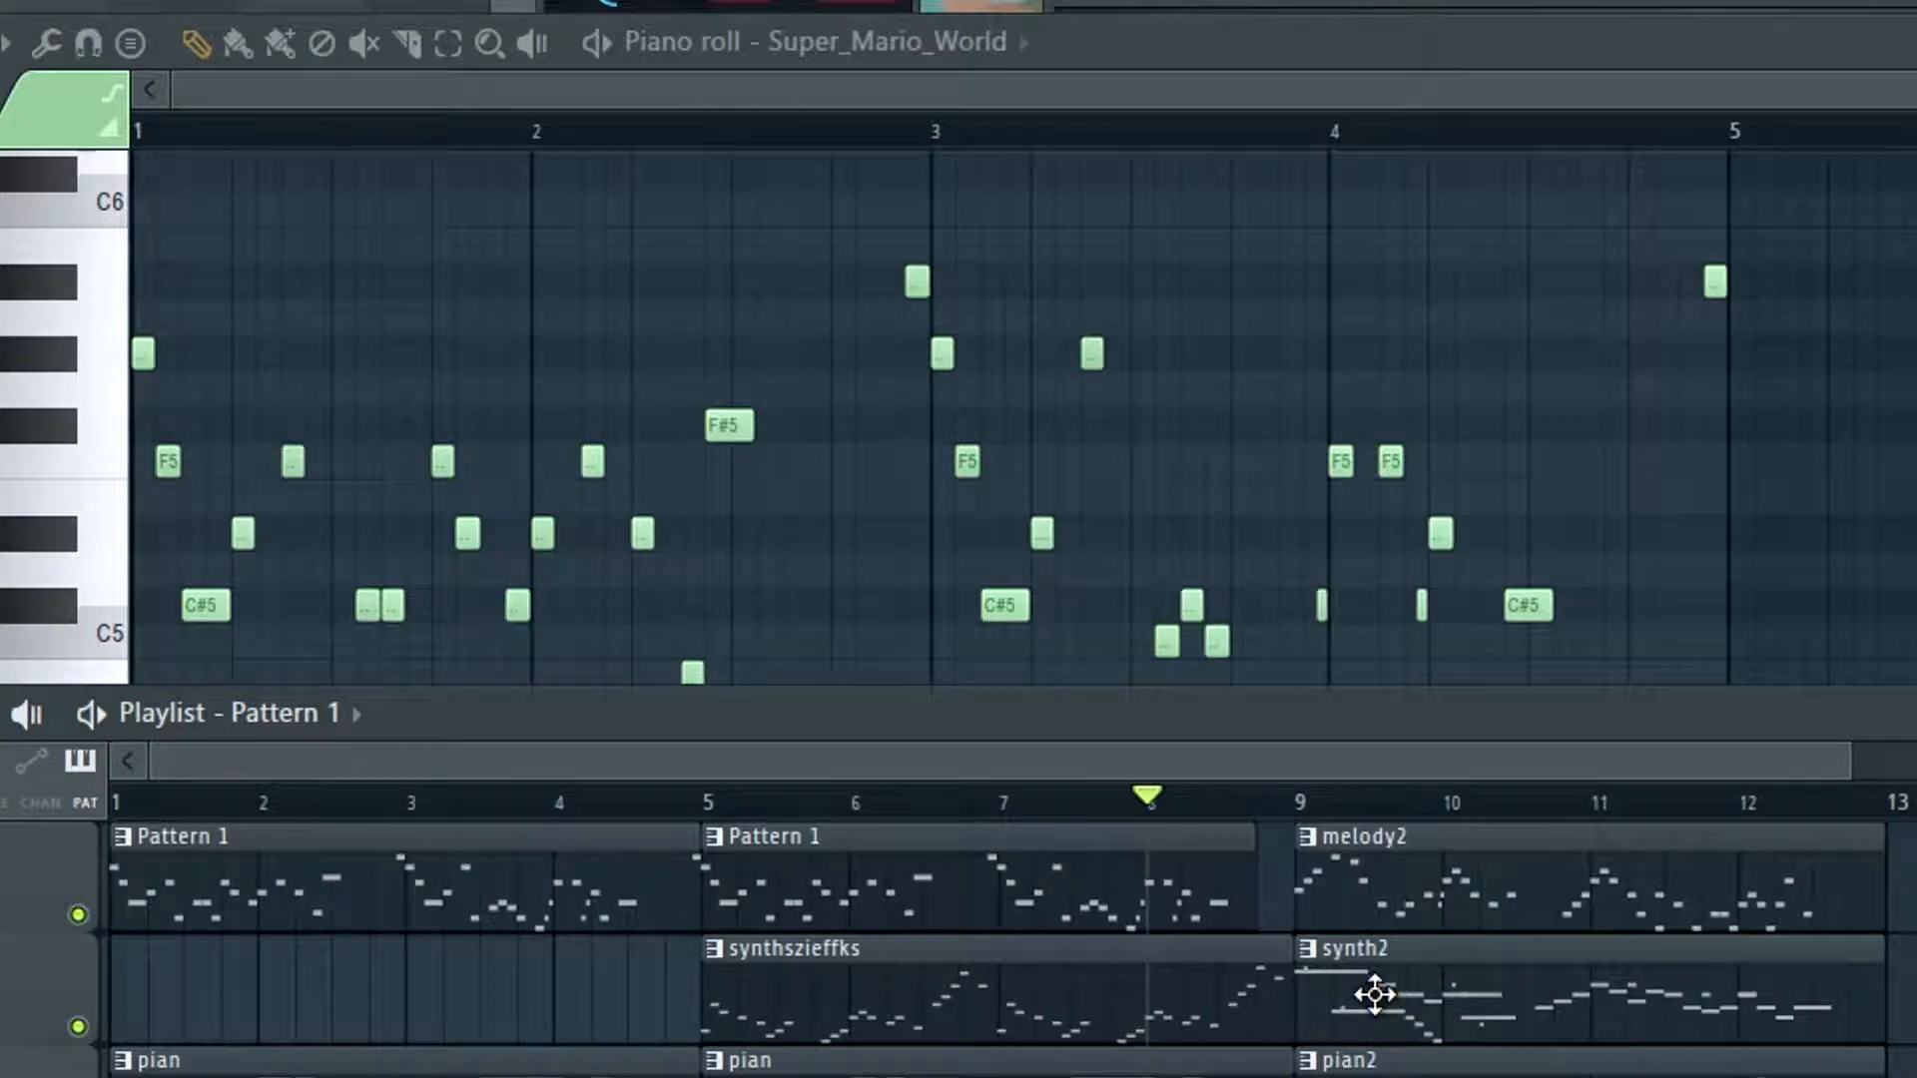
key(space)
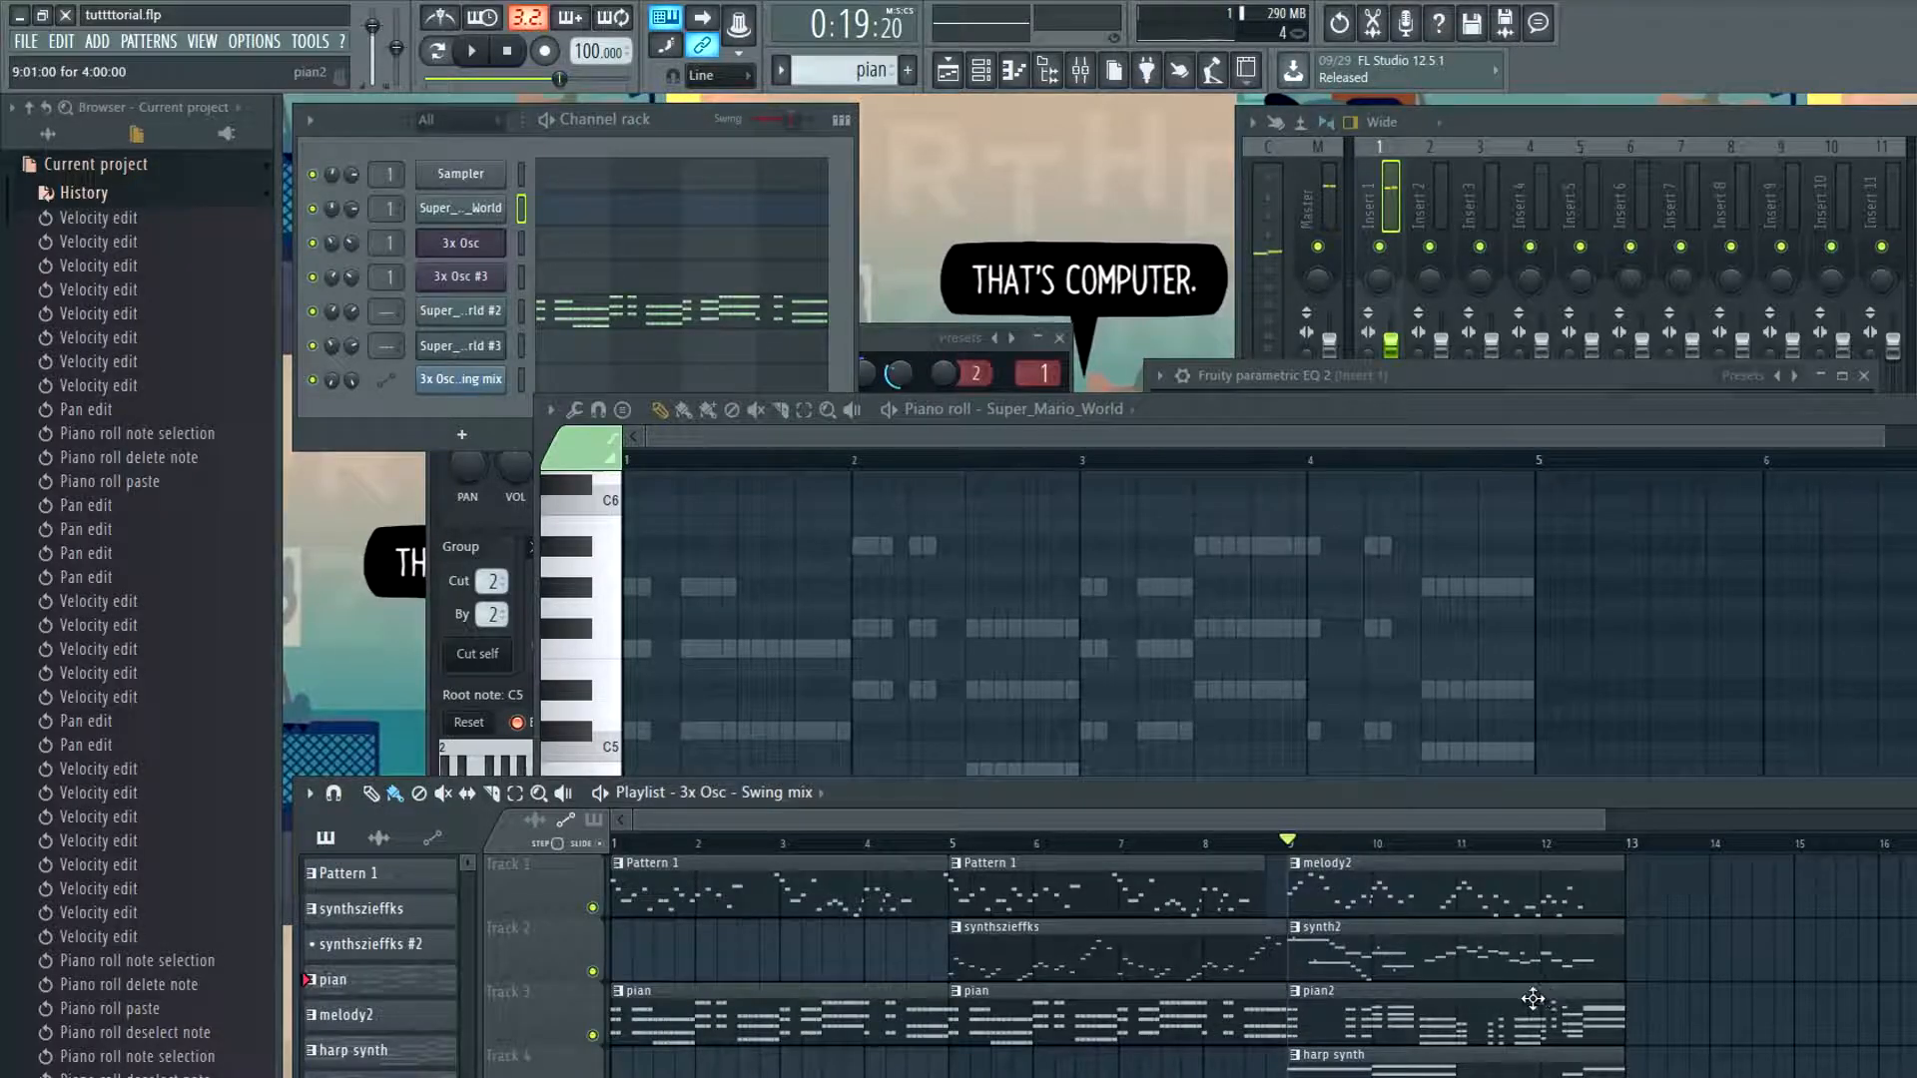
Select the synth2 pattern and play it on its own in pattern mode
click(1401, 959)
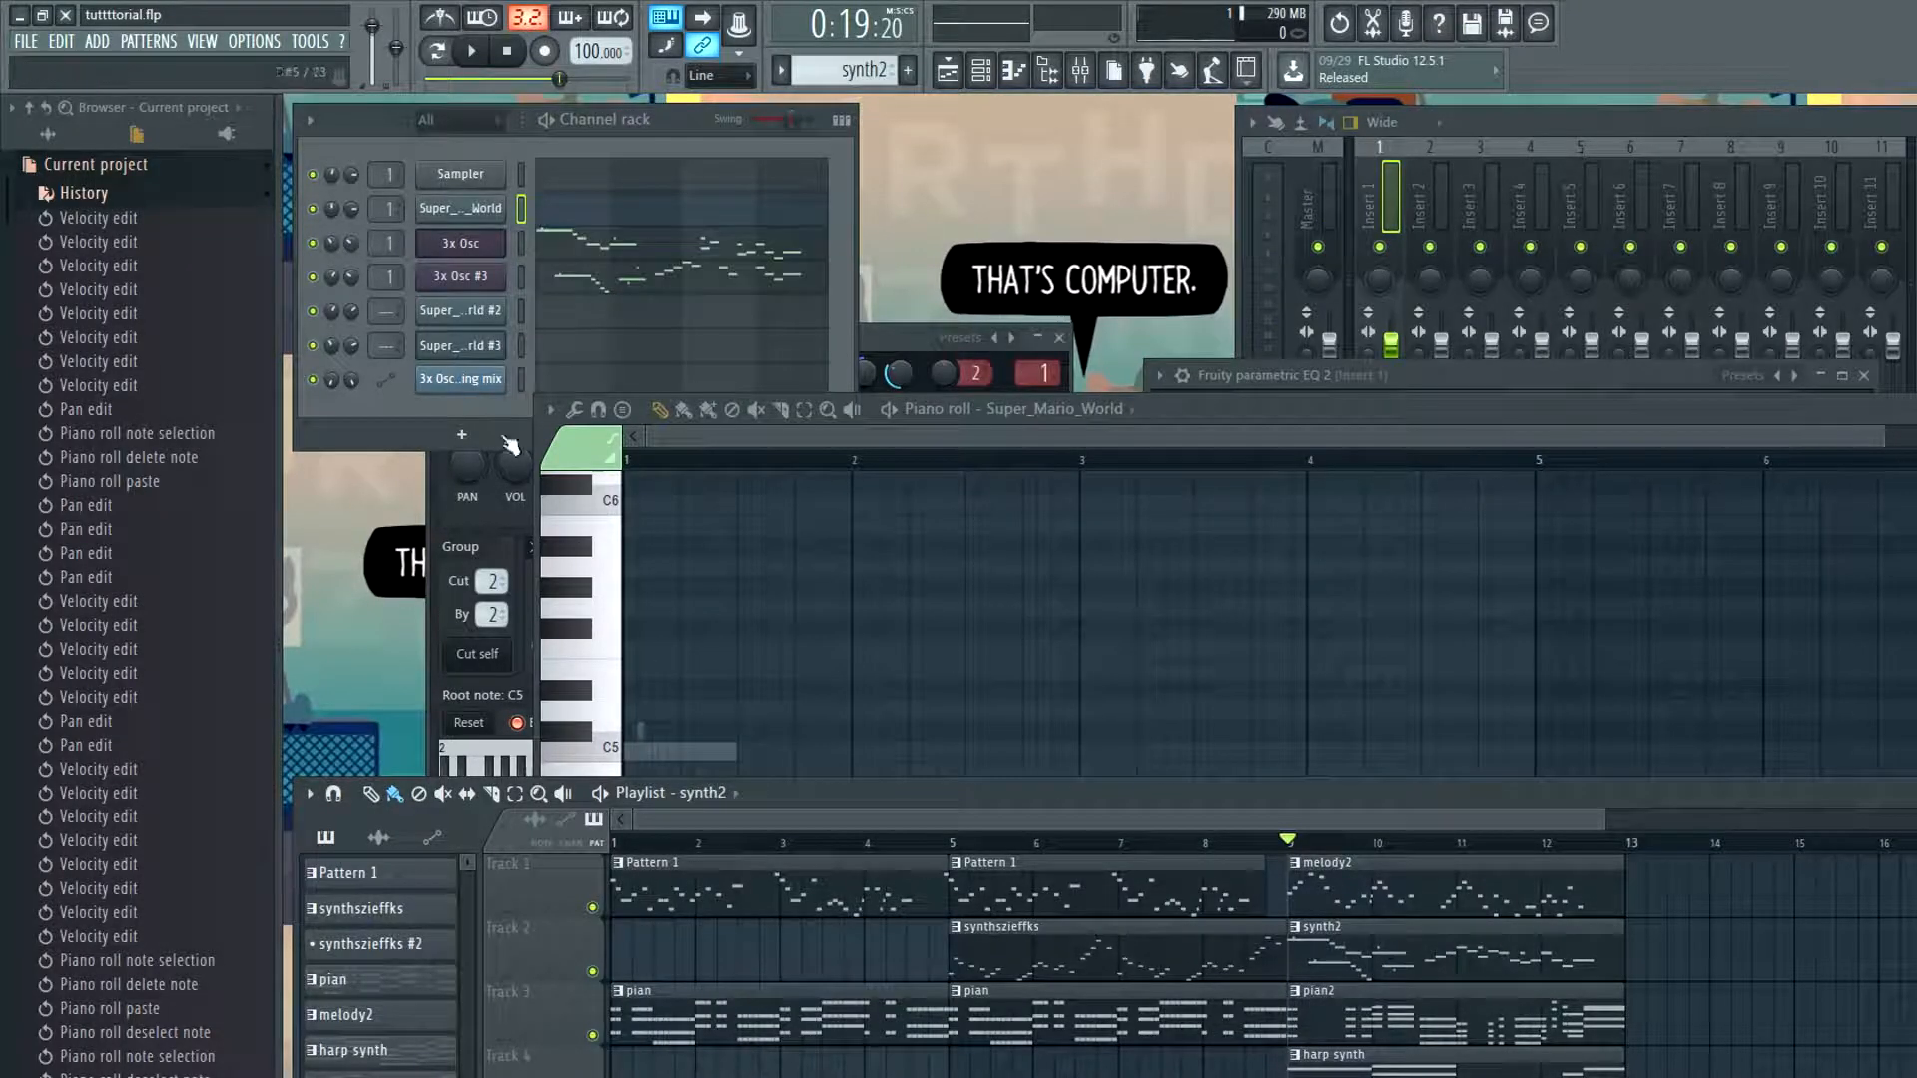
click(440, 52)
key(space)
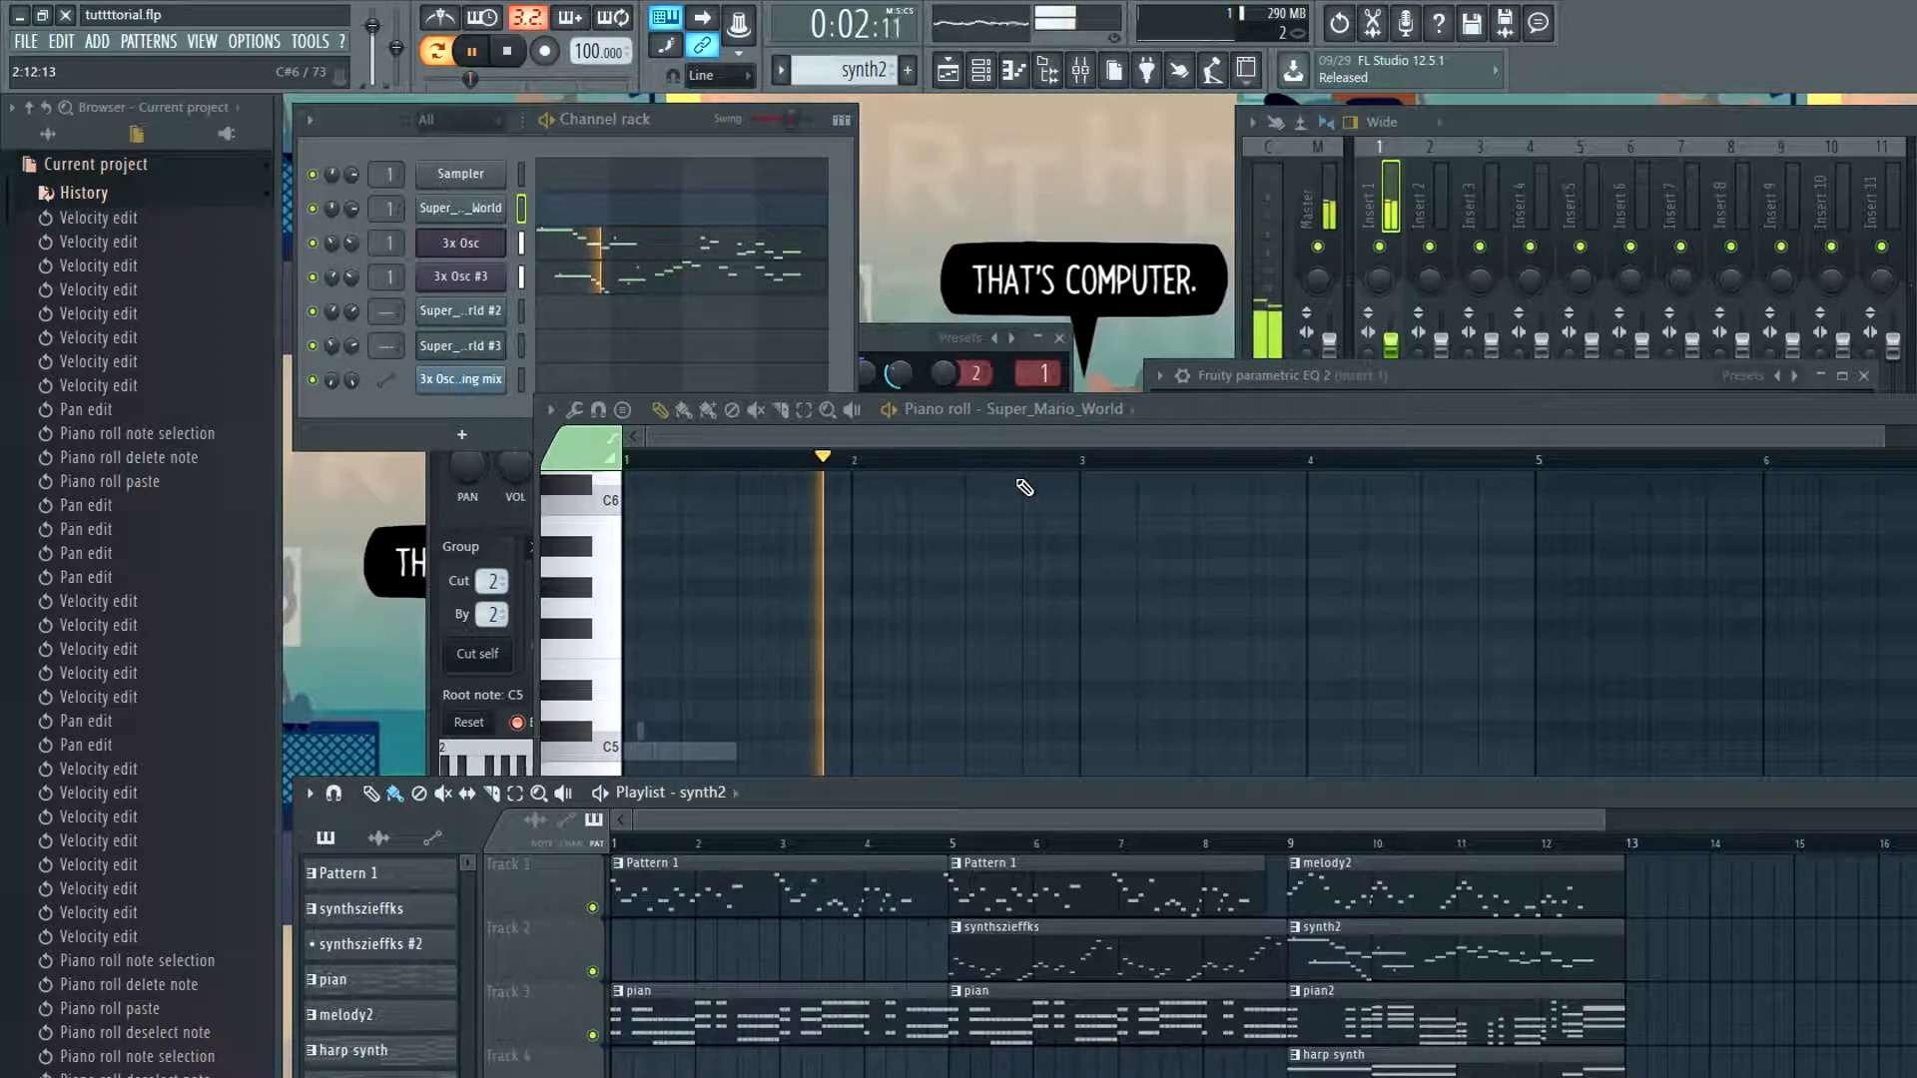
key(space)
Open the 3x Osc #3 channel's piano roll and look over its synth2 notes
right_click(474, 285)
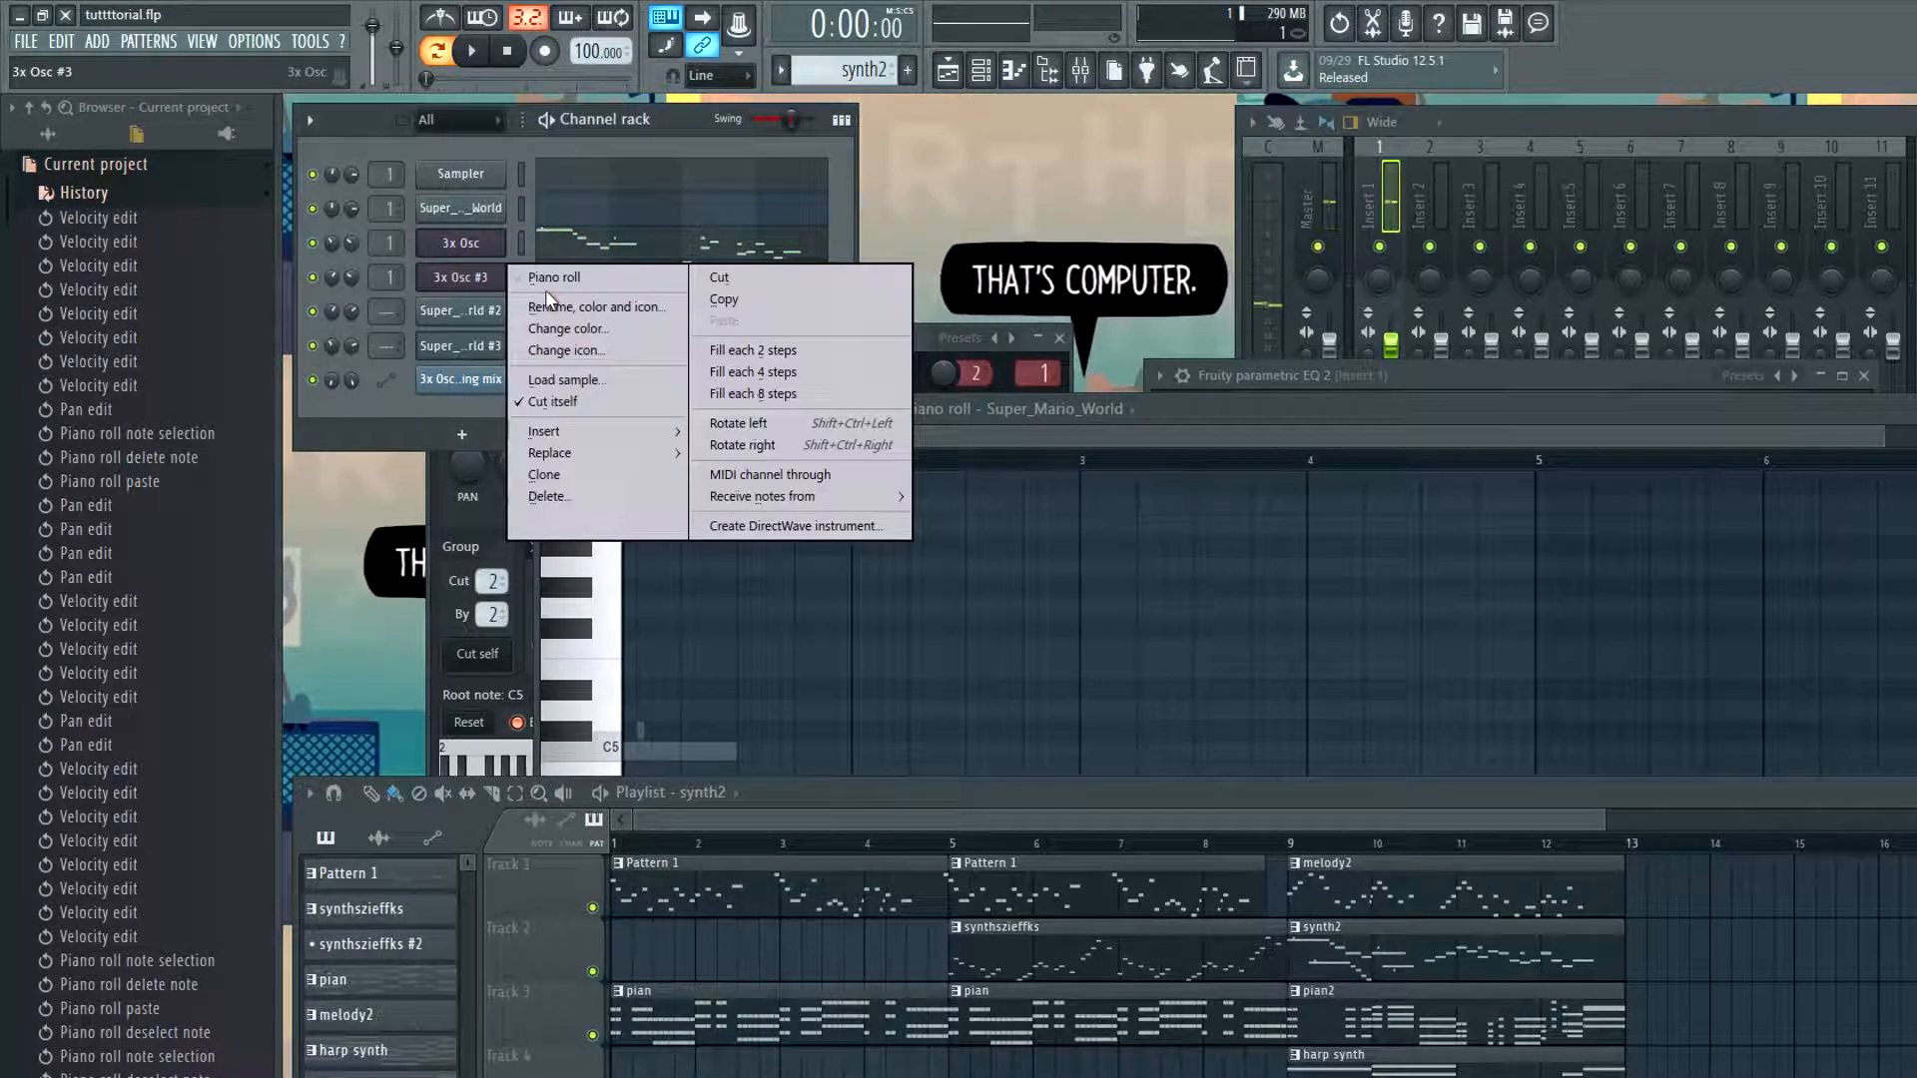
click(541, 279)
scroll(863, 578, down, 7)
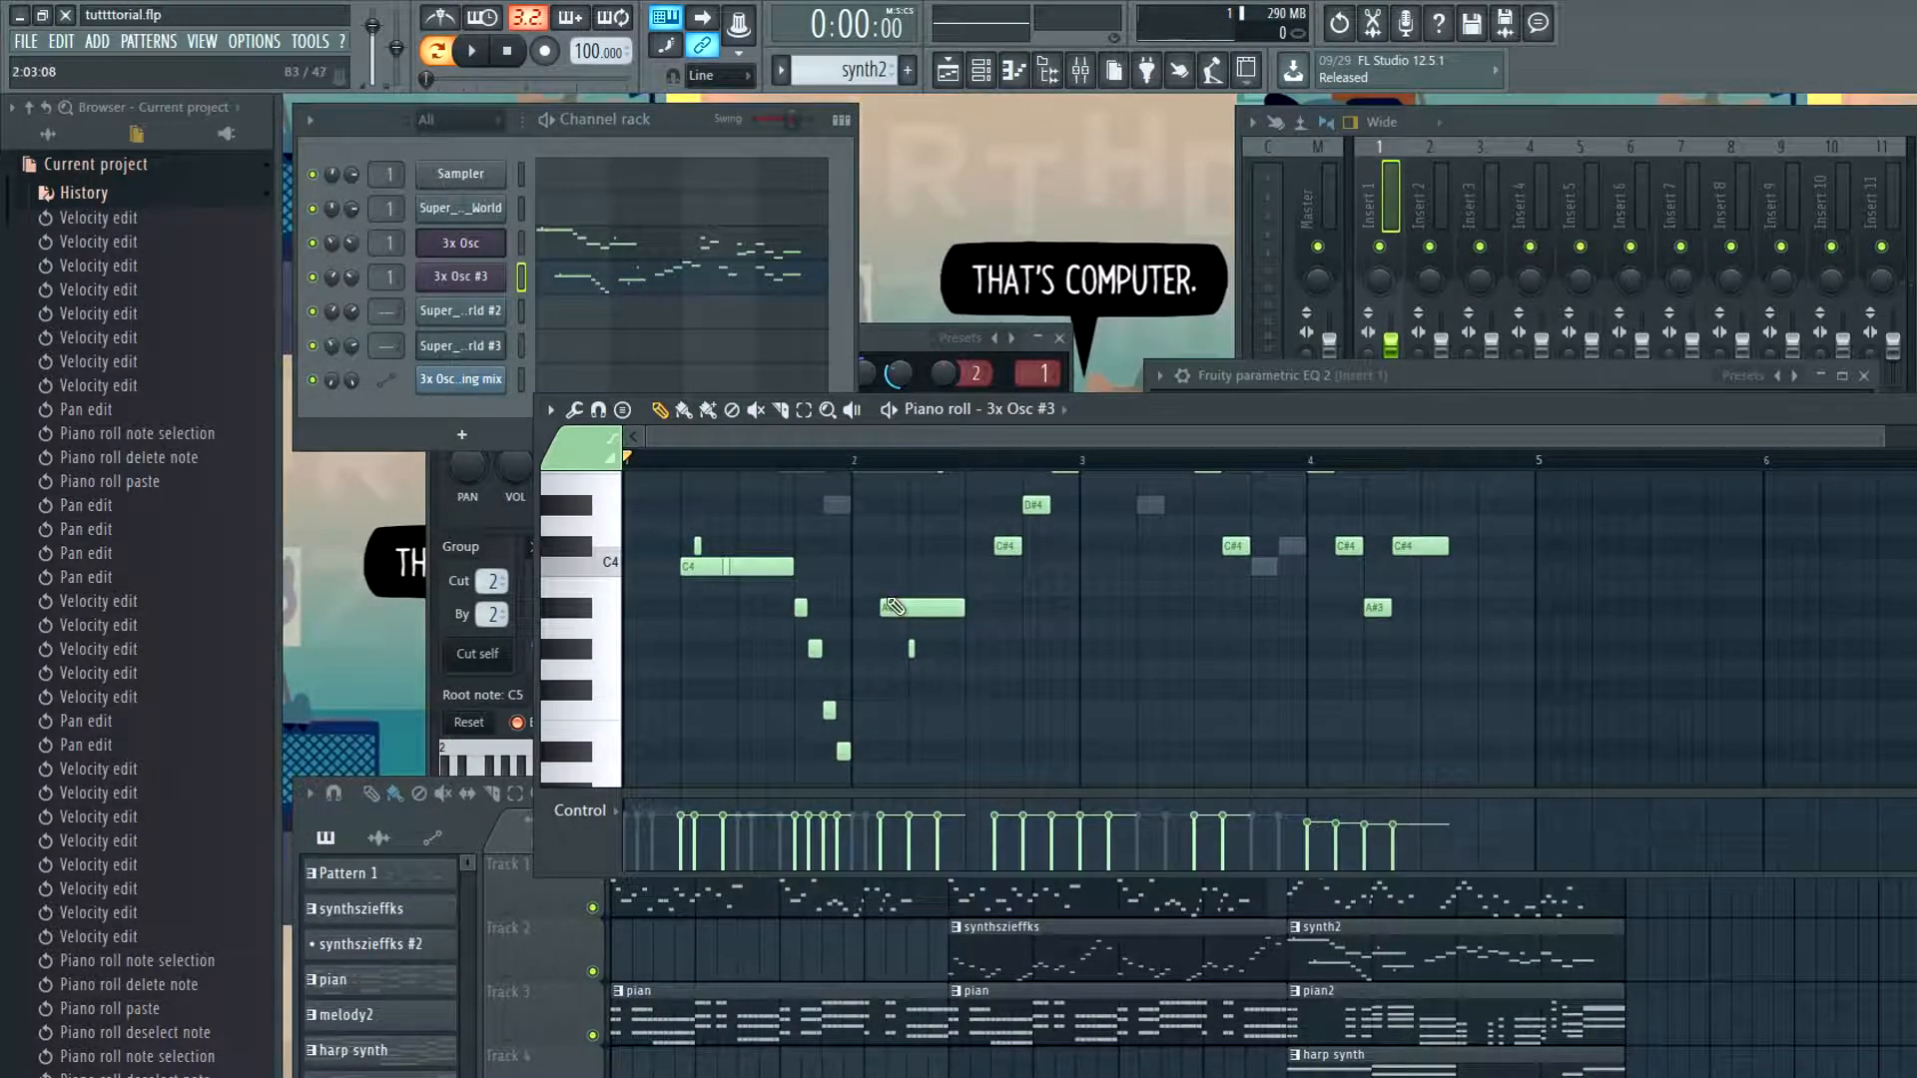
scroll(894, 606, up, 3)
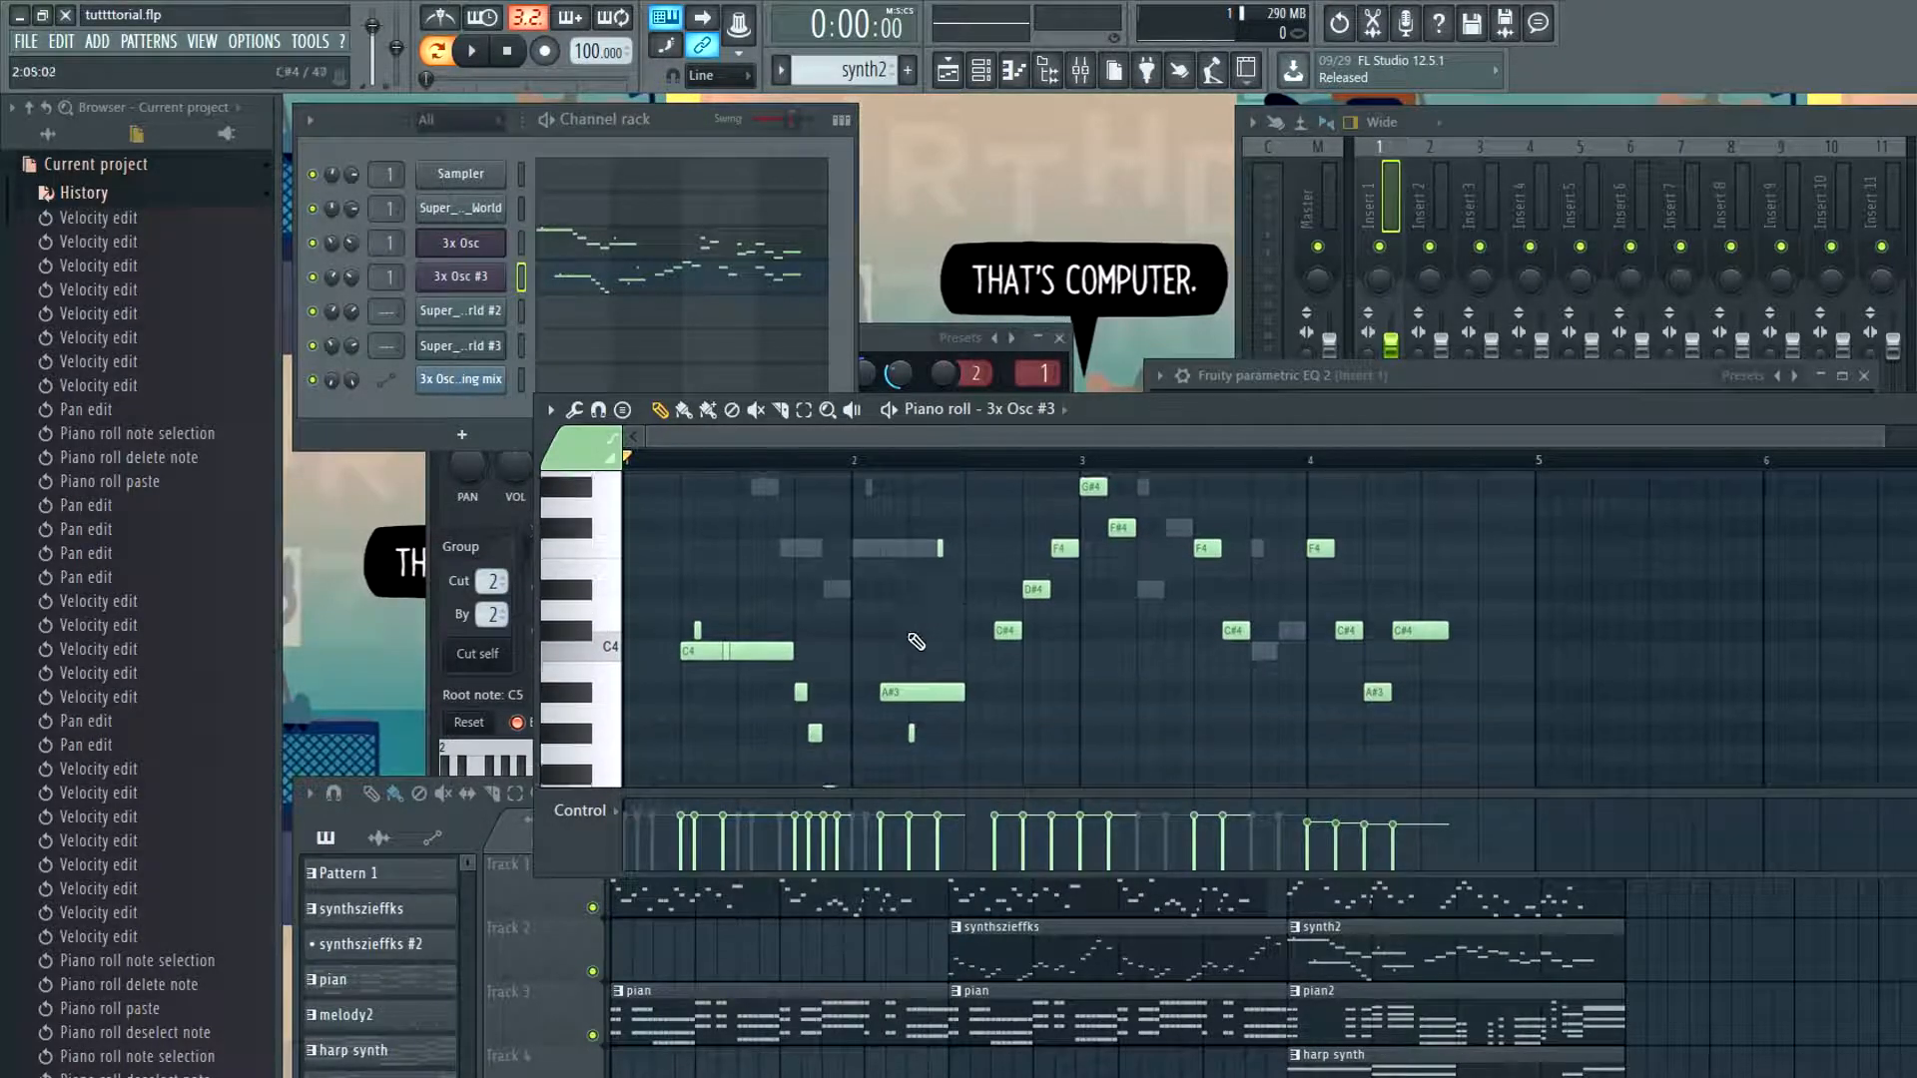
scroll(894, 580, down, 1)
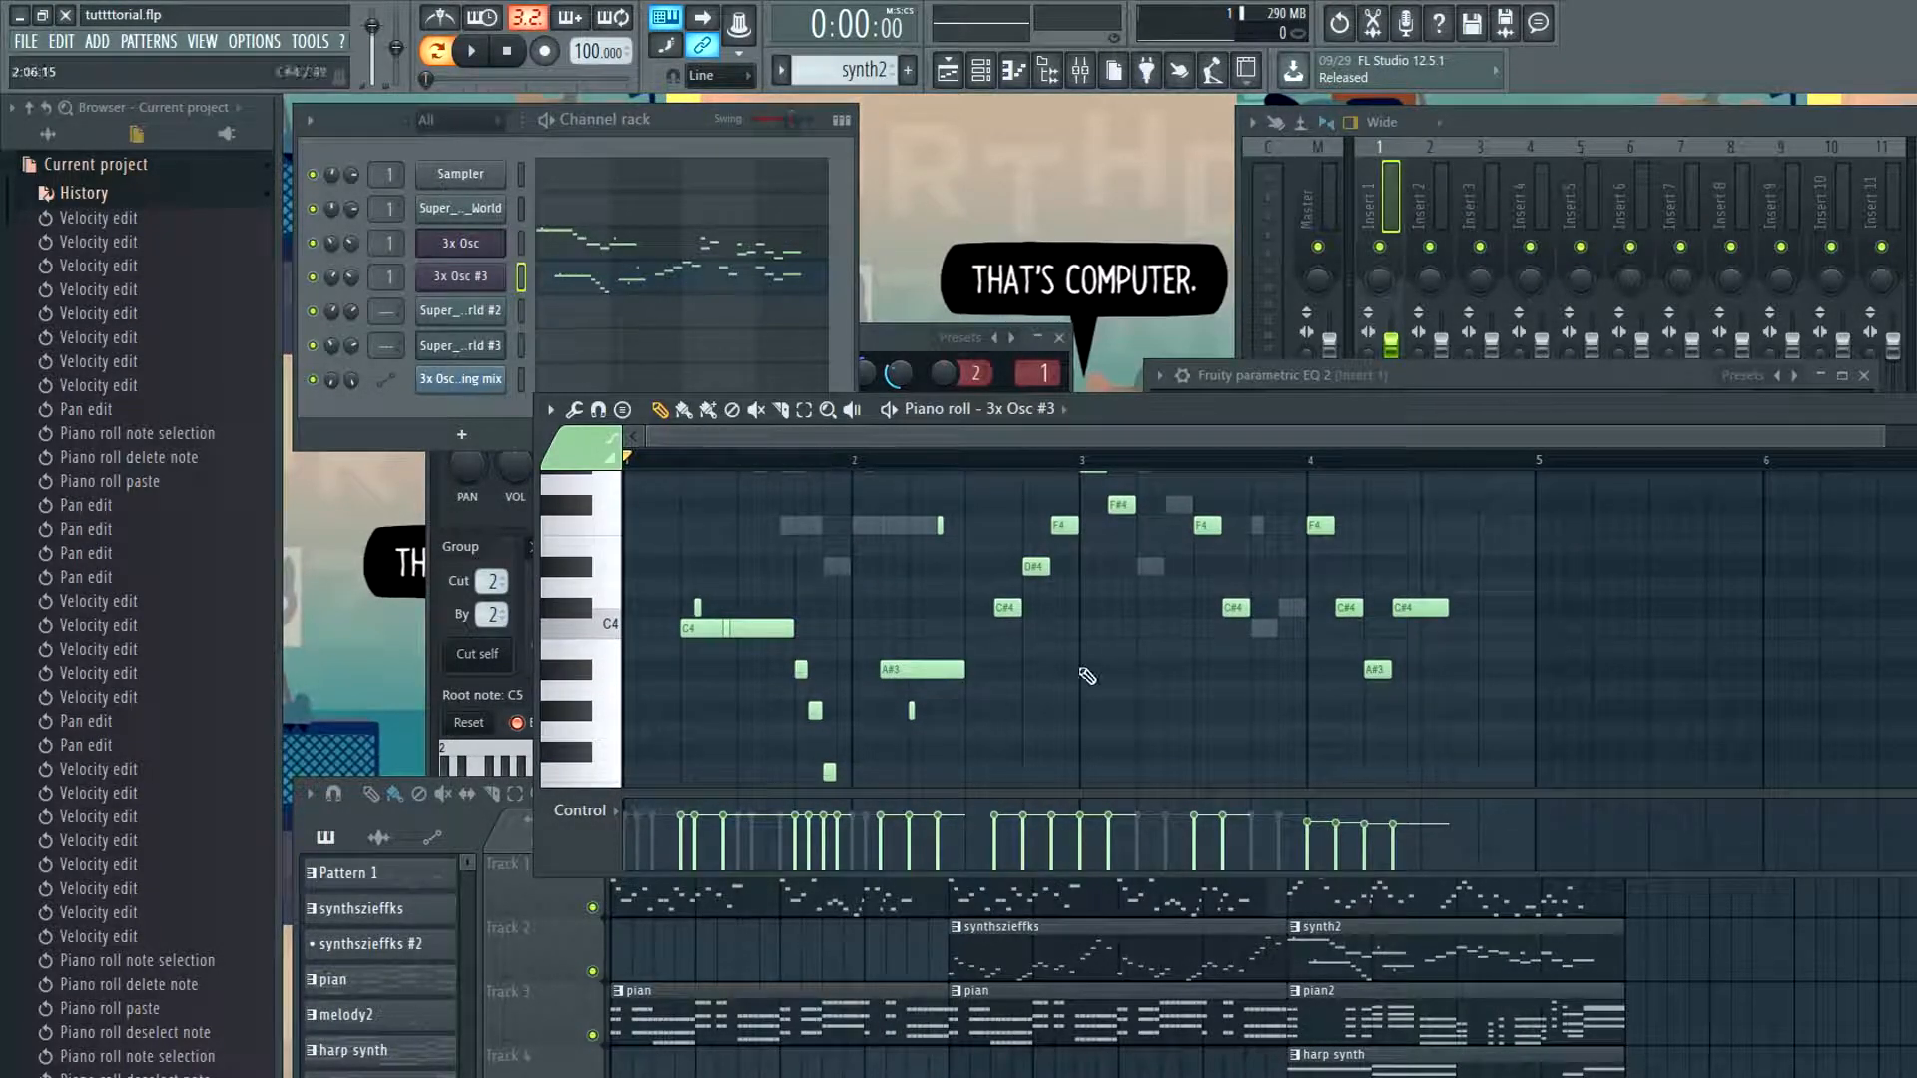
Try transposing all 3x Osc #3 notes up one octave, play them, and undo the transposition
key(ctrl+a)
key(ctrl+Up)
scroll(1028, 597, up, 4)
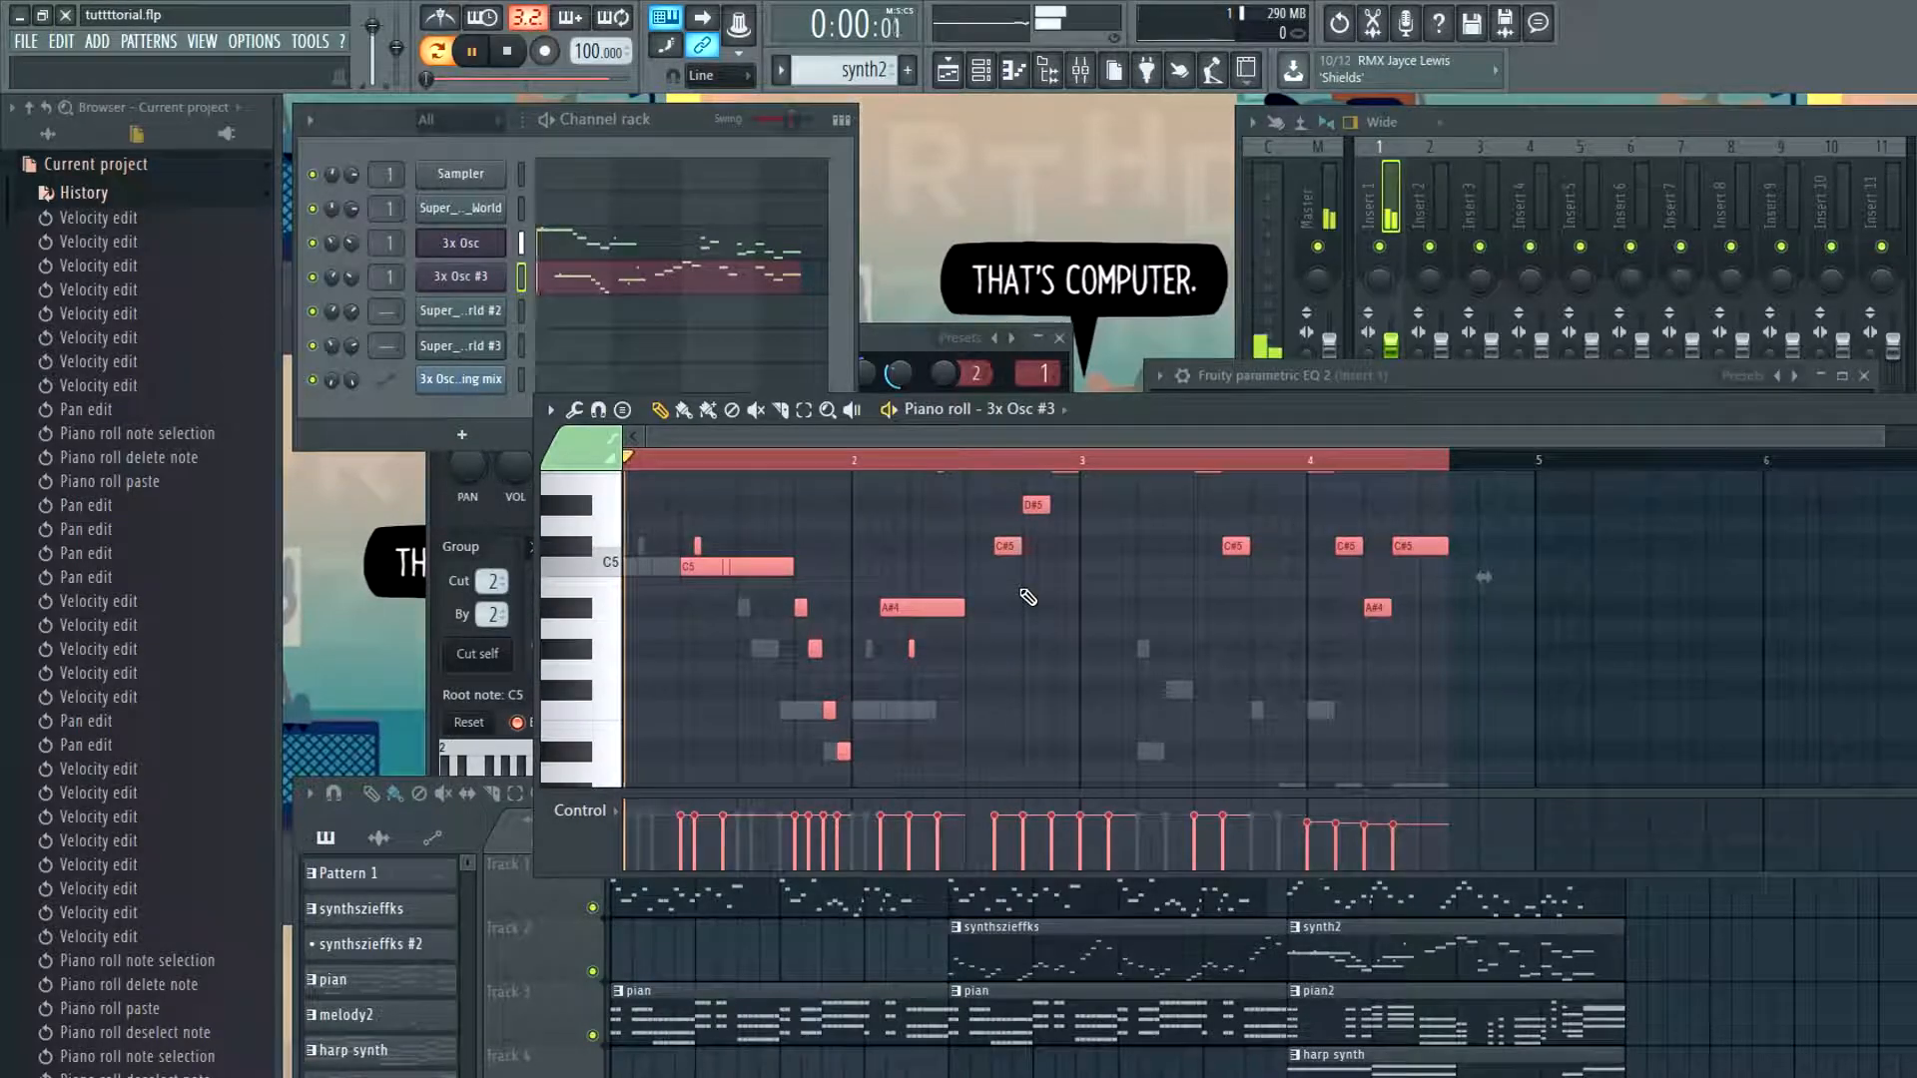
key(space)
key(ctrl+z)
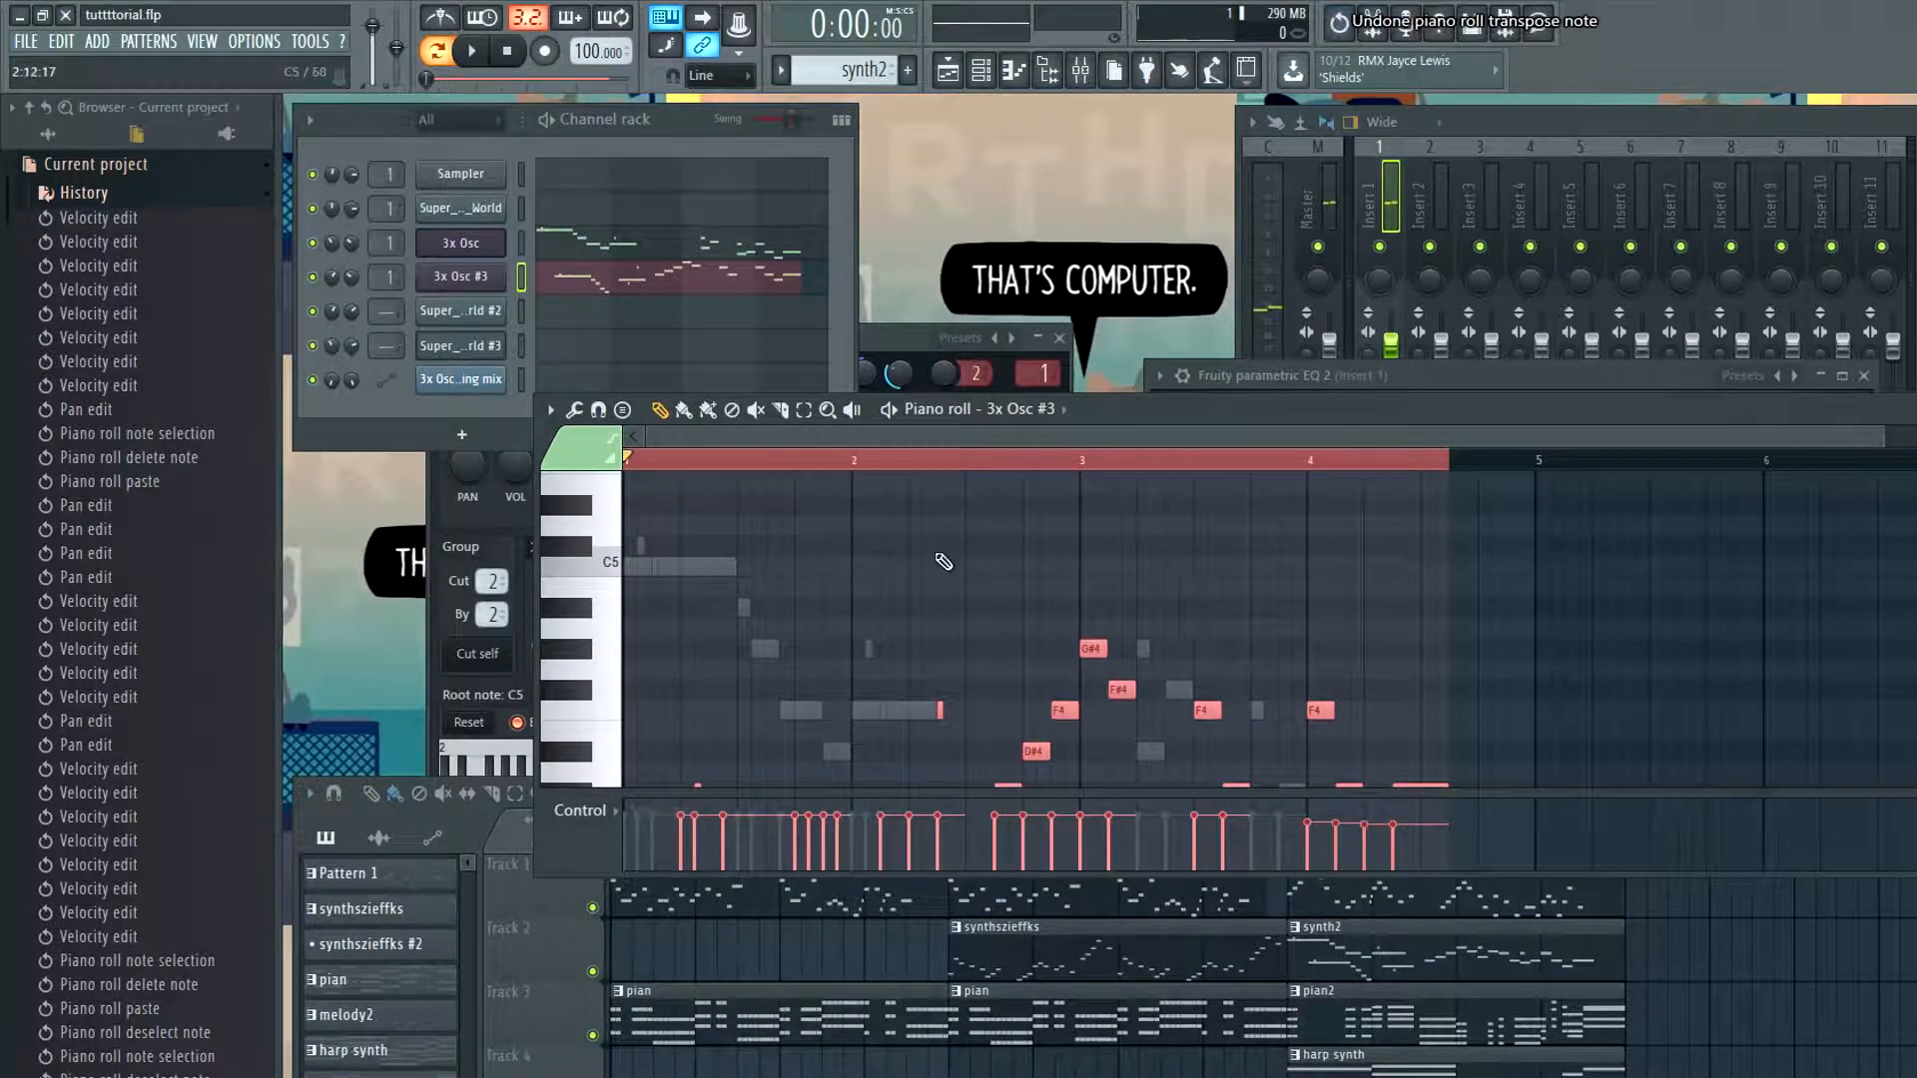
key(ctrl+d)
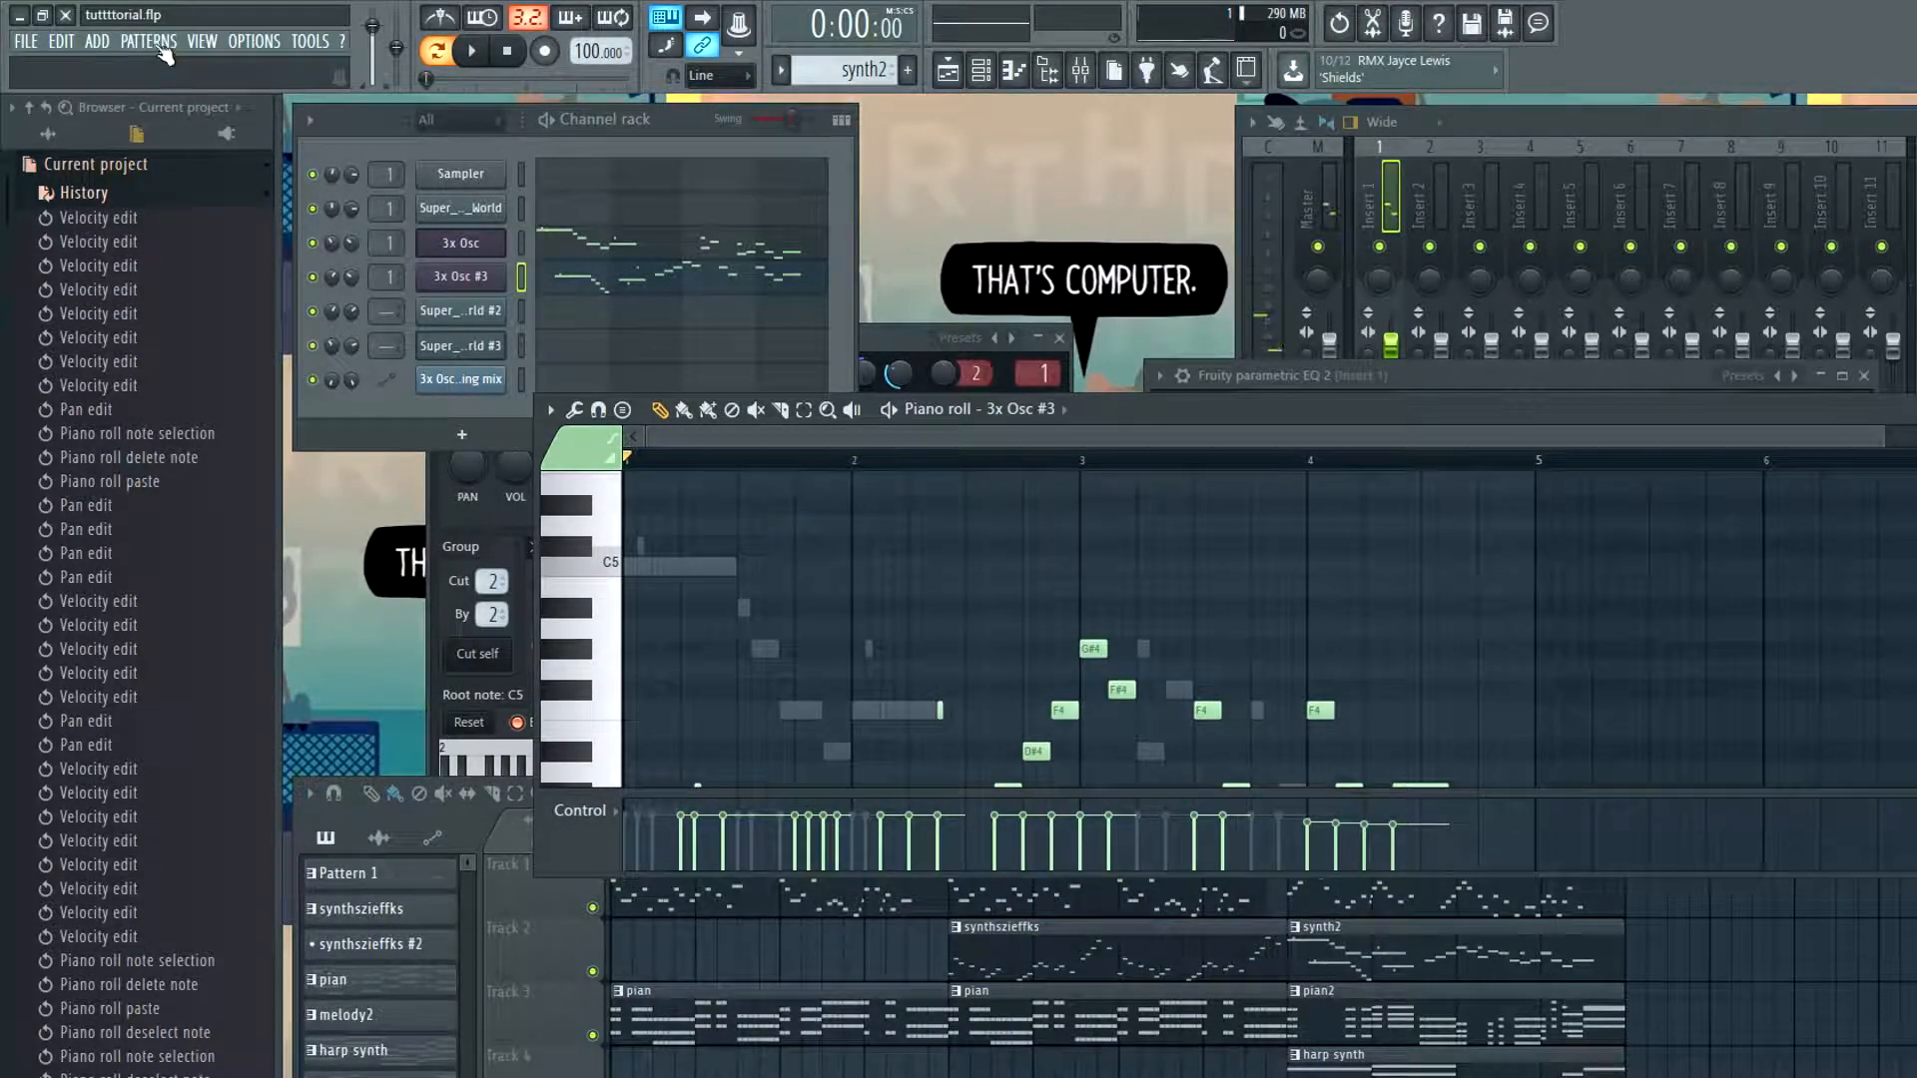
click(97, 42)
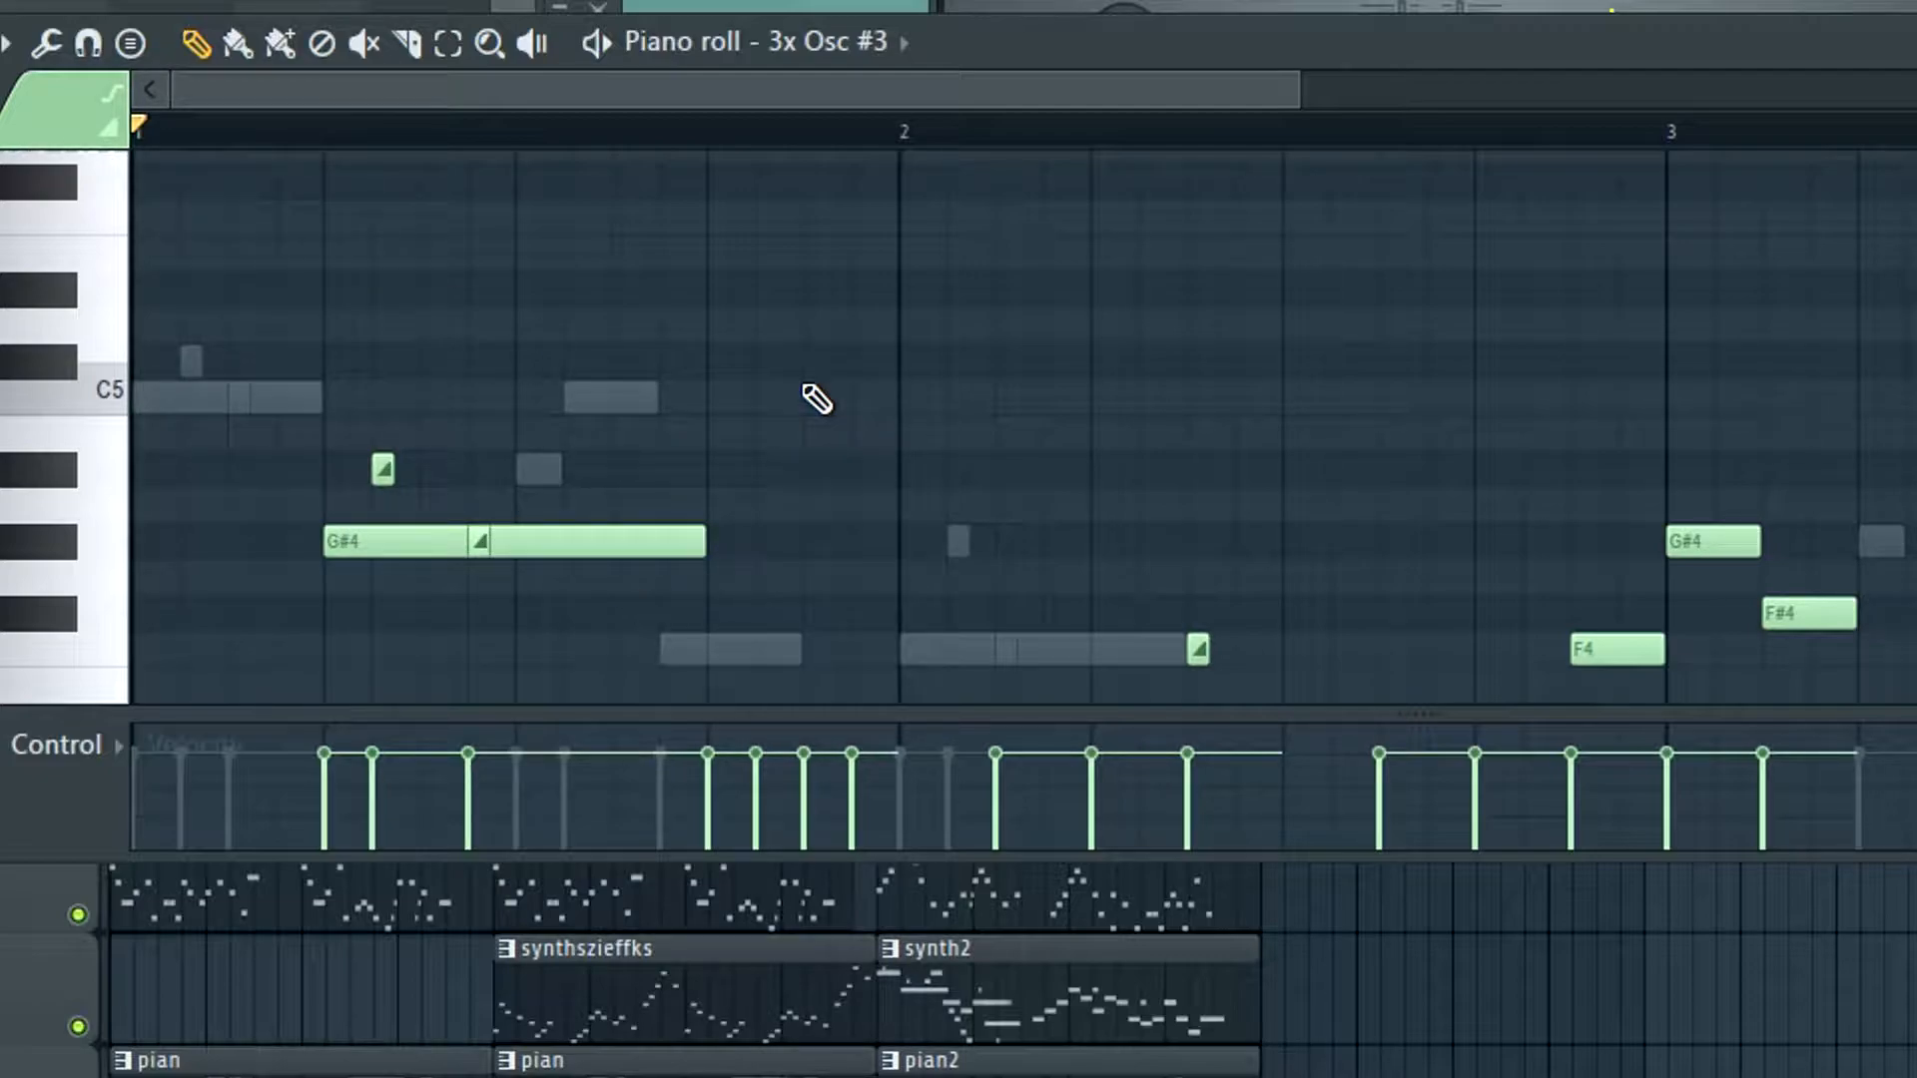
Play the opening of synth2 to hear the 3x Osc #3 harmony in bar 1
scroll(816, 399, down, 4)
key(space)
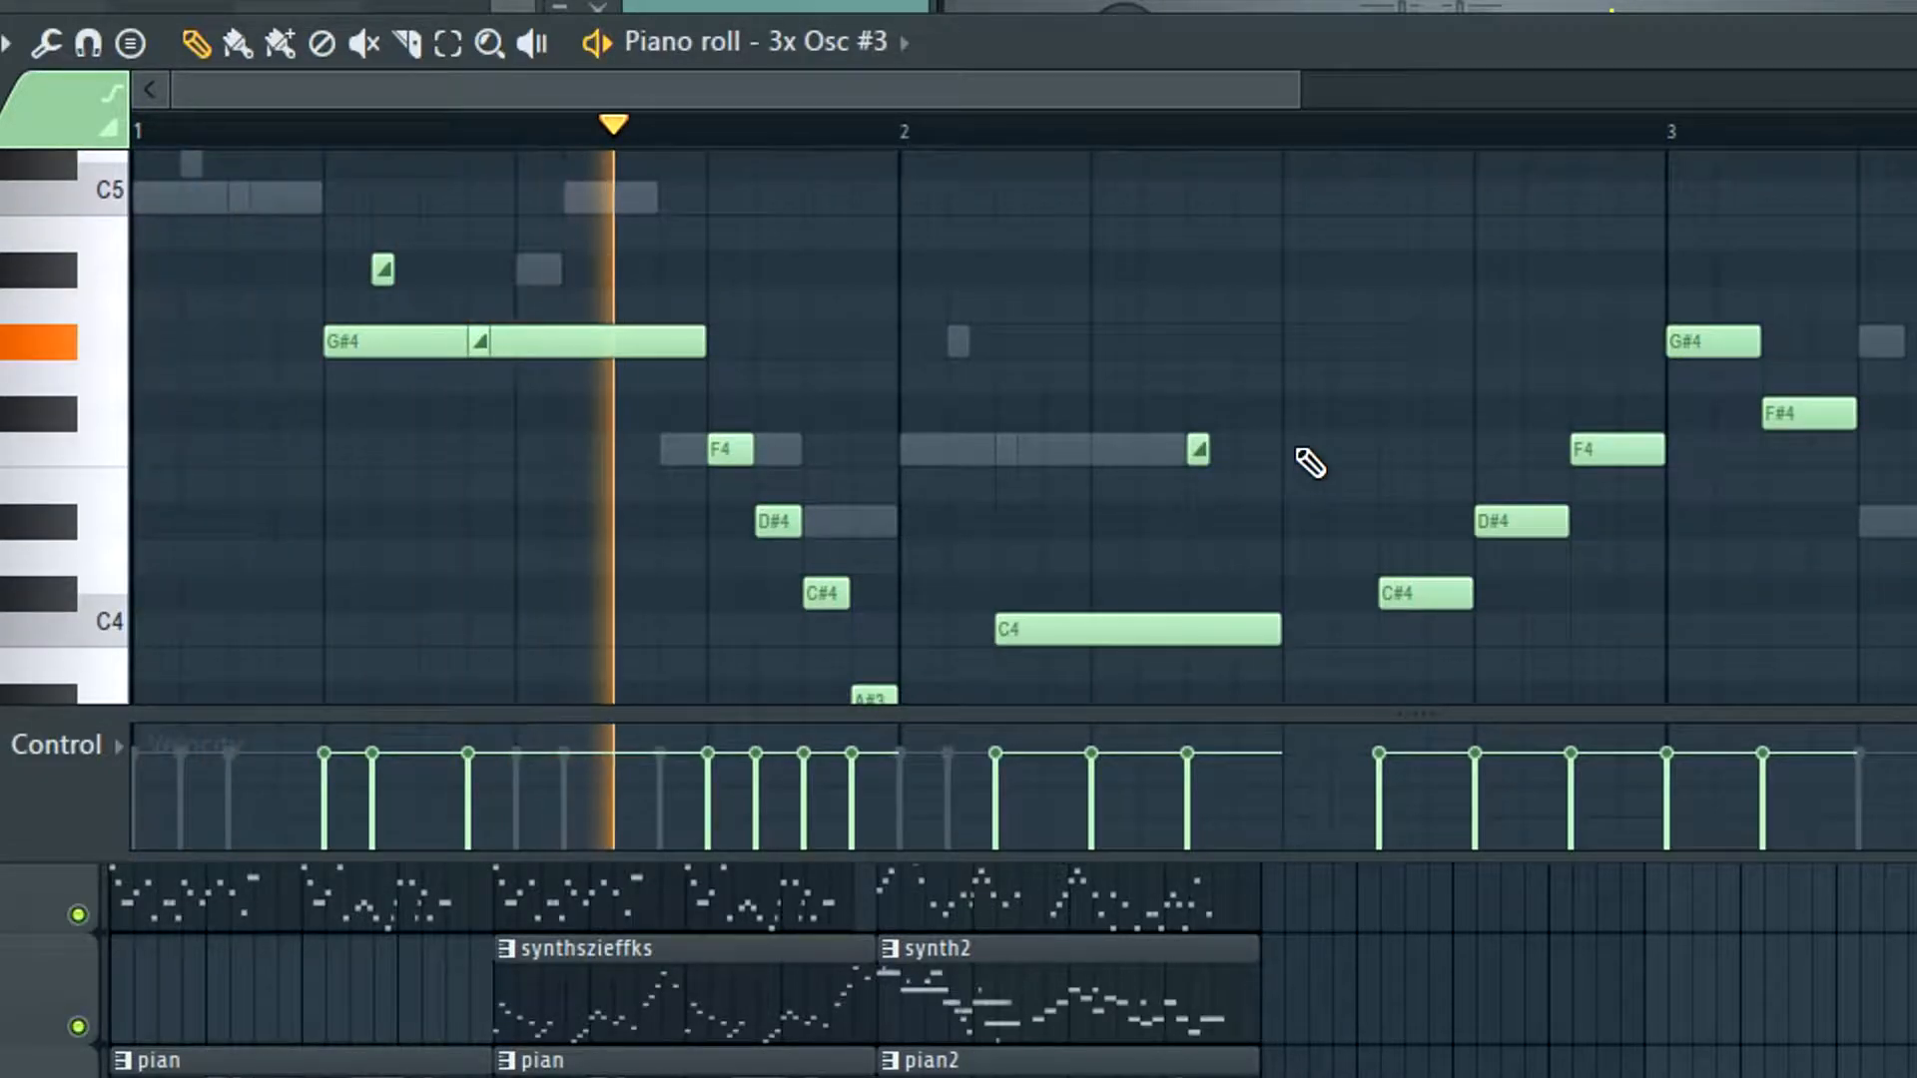
key(space)
Rearrange the falling four-note run at the end of bar 1 to D#4, C#4, A#3 and G#3, and play it
scroll(856, 377, down, 4)
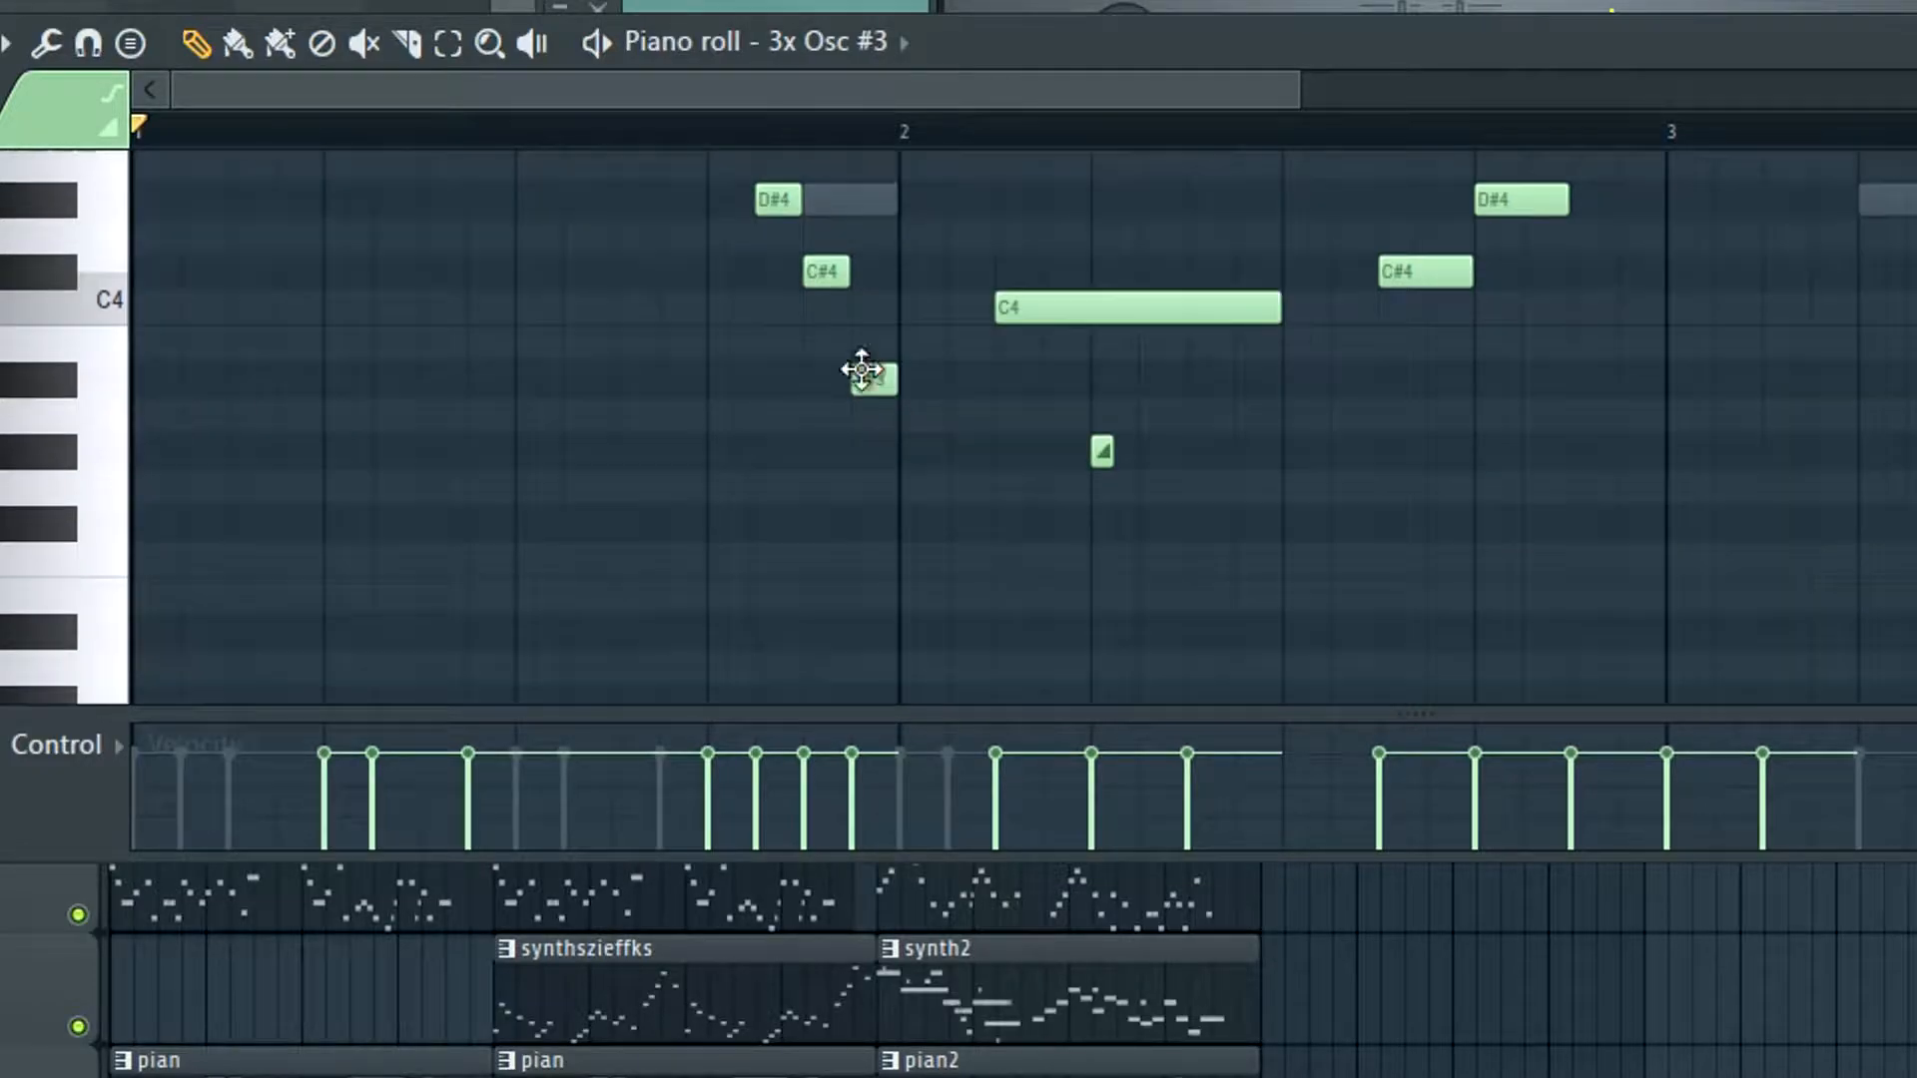
drag(935, 537, 759, 204)
drag(872, 376, 819, 380)
scroll(714, 440, up, 4)
drag(715, 445, 860, 649)
key(space)
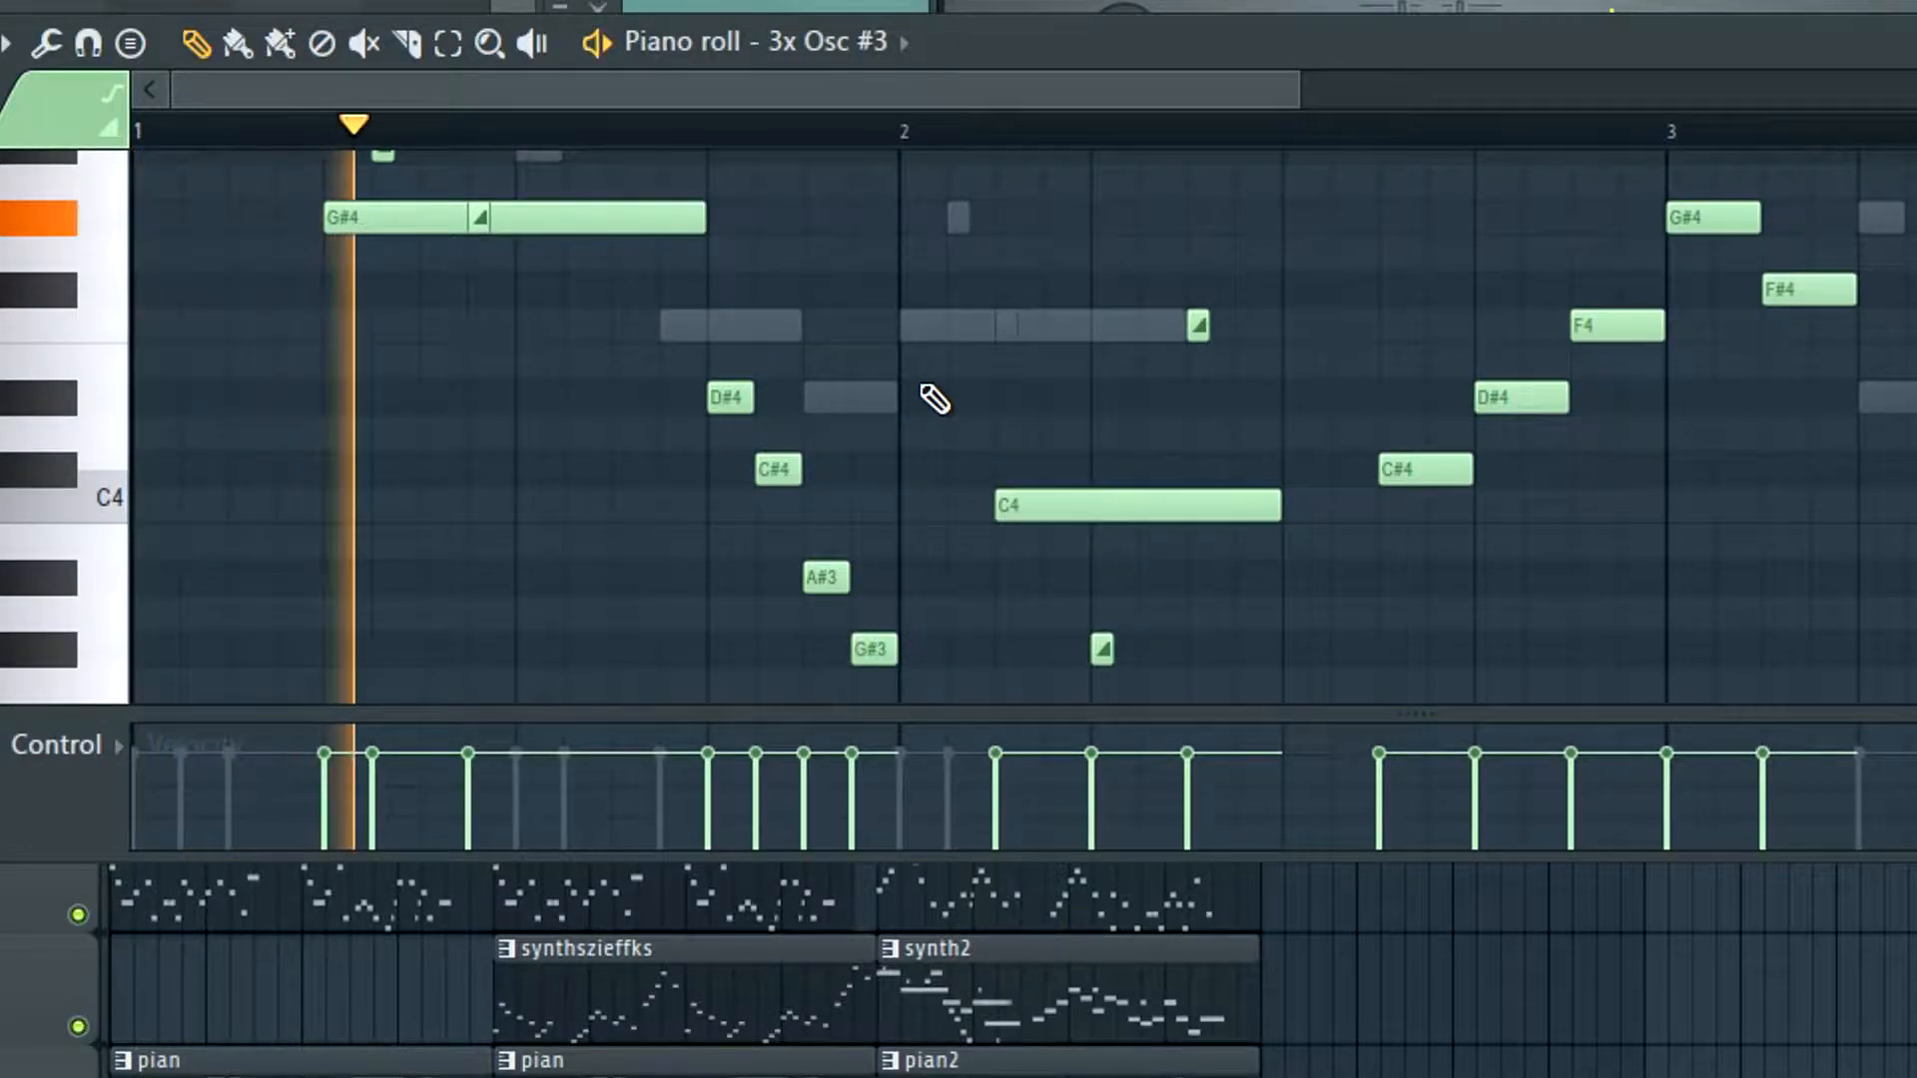
key(space)
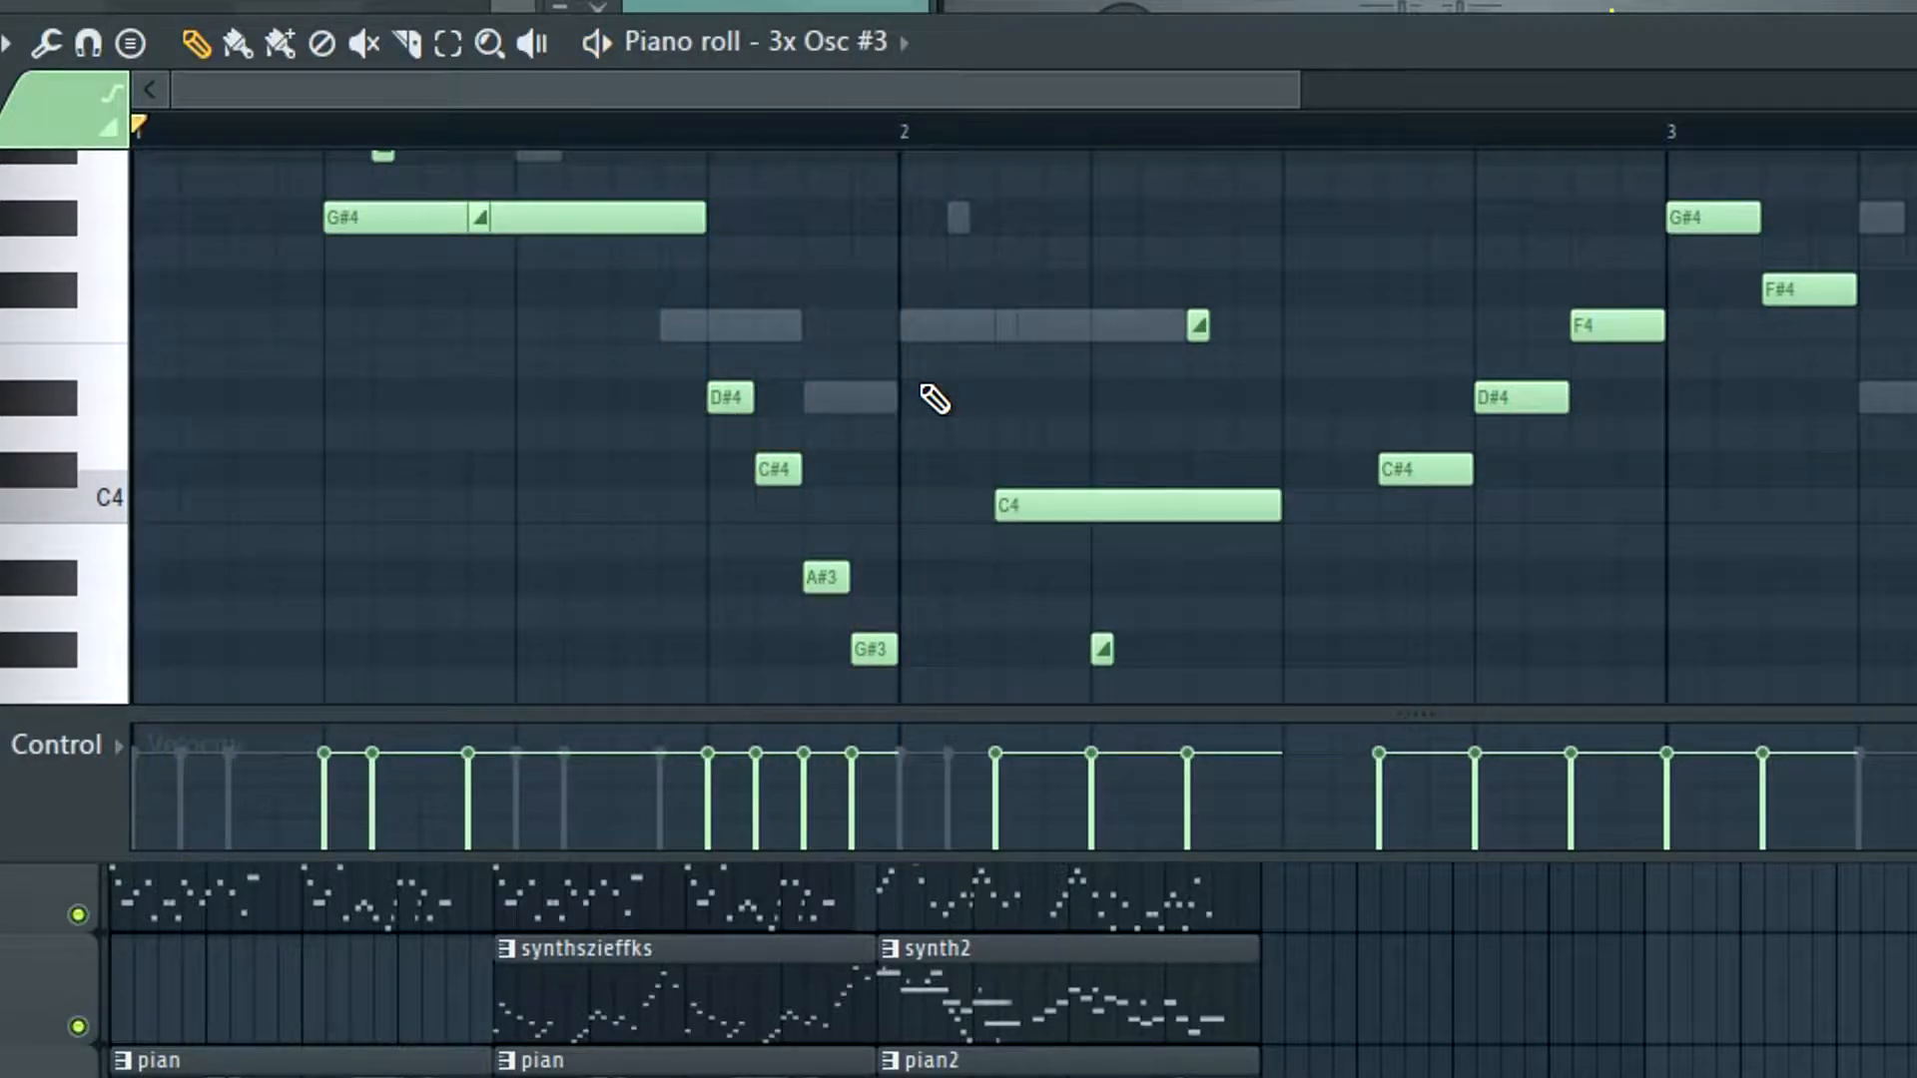
Raise the first note of the falling run at the end of bar 1 to F4
scroll(835, 406, up, 5)
scroll(655, 496, down, 2)
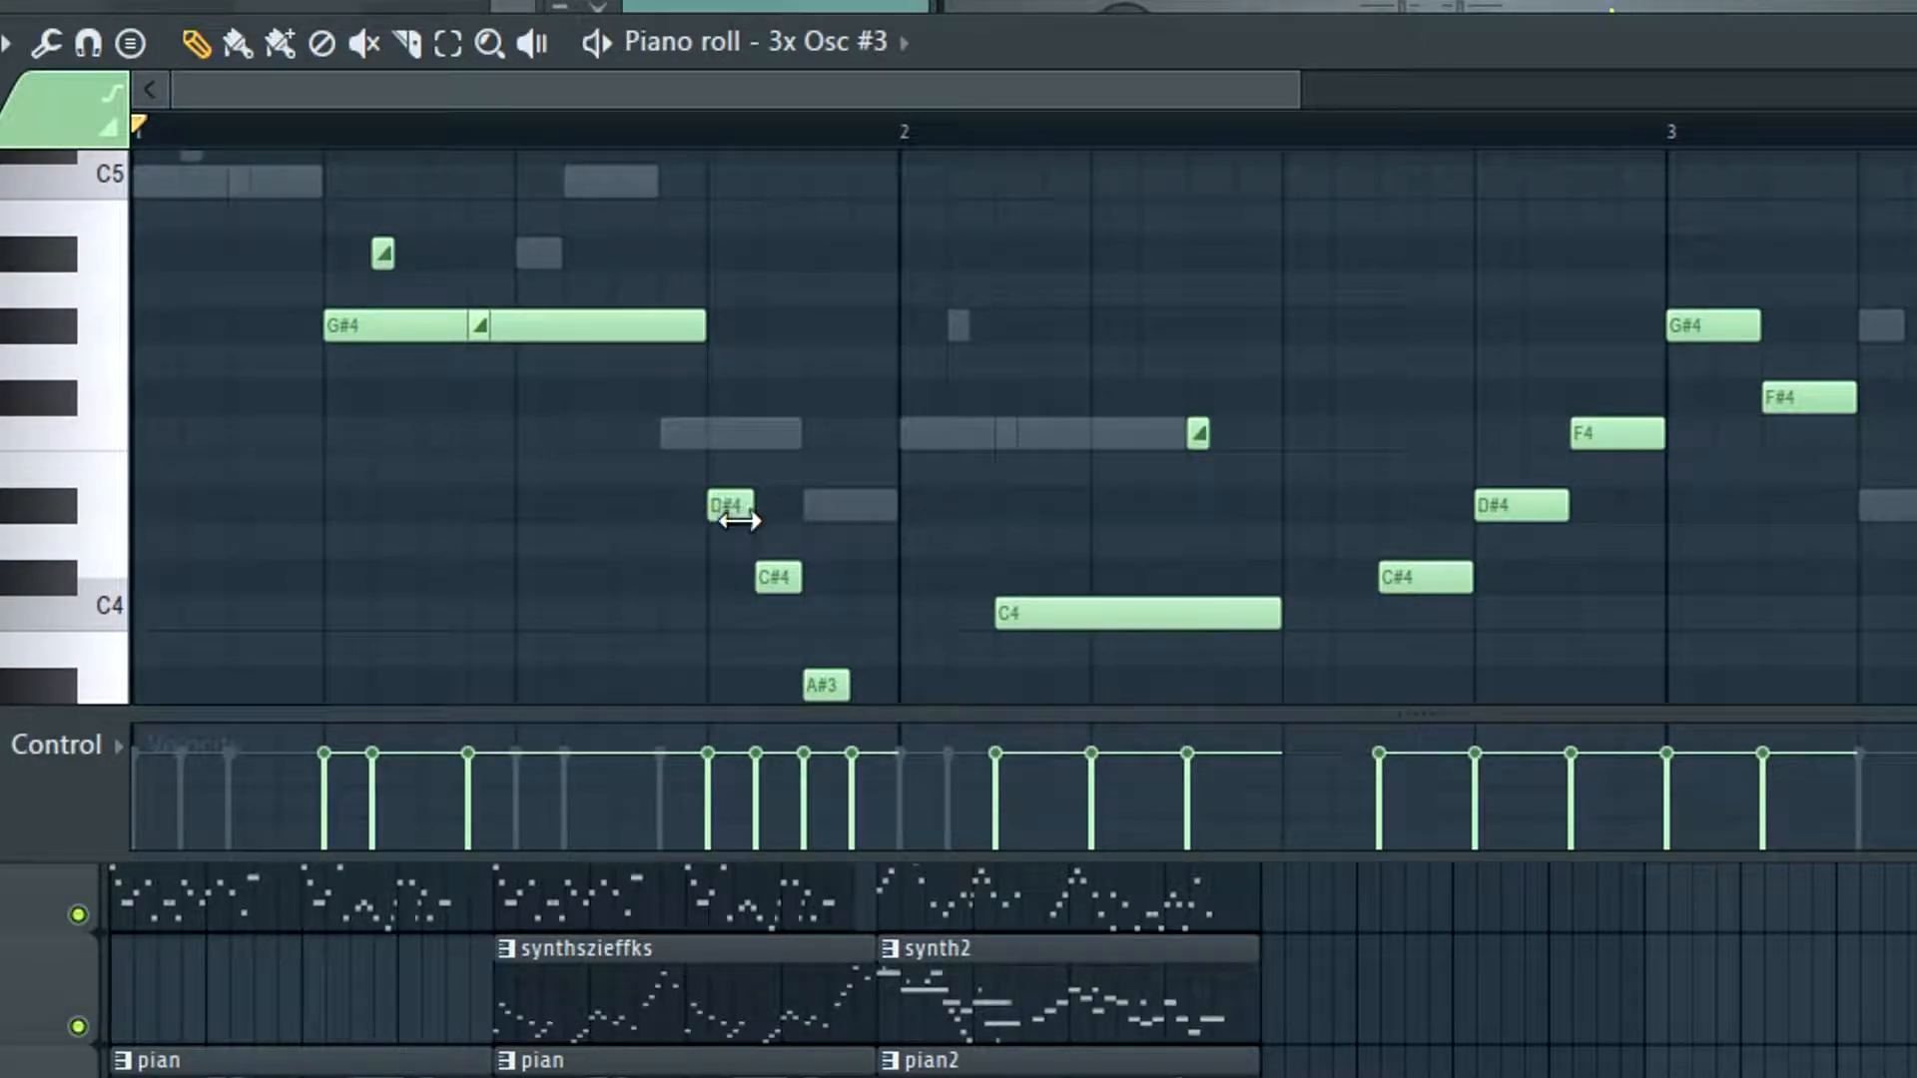
drag(728, 507, 726, 438)
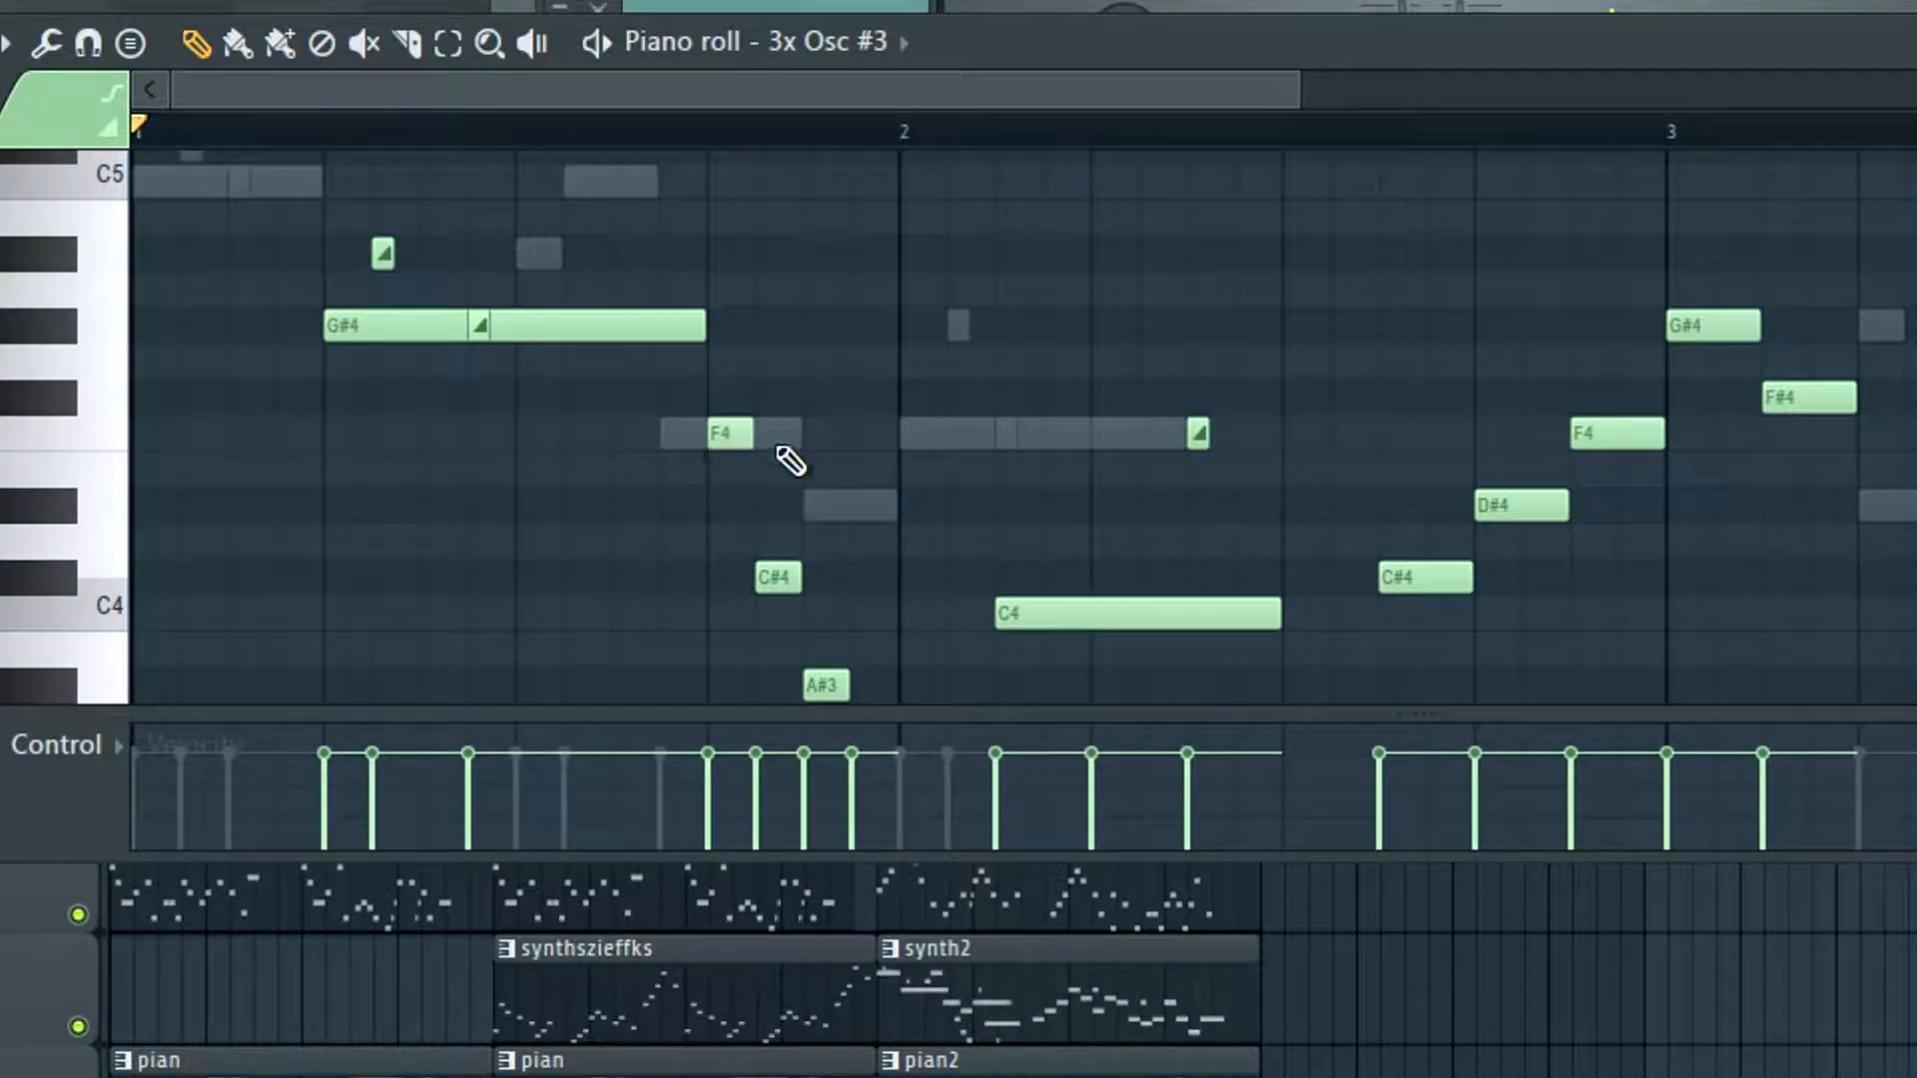
Undo the pitch change on the first note of the falling run in bar 1, and play the opening bars of synth2
scroll(699, 419, down, 3)
scroll(794, 429, up, 1)
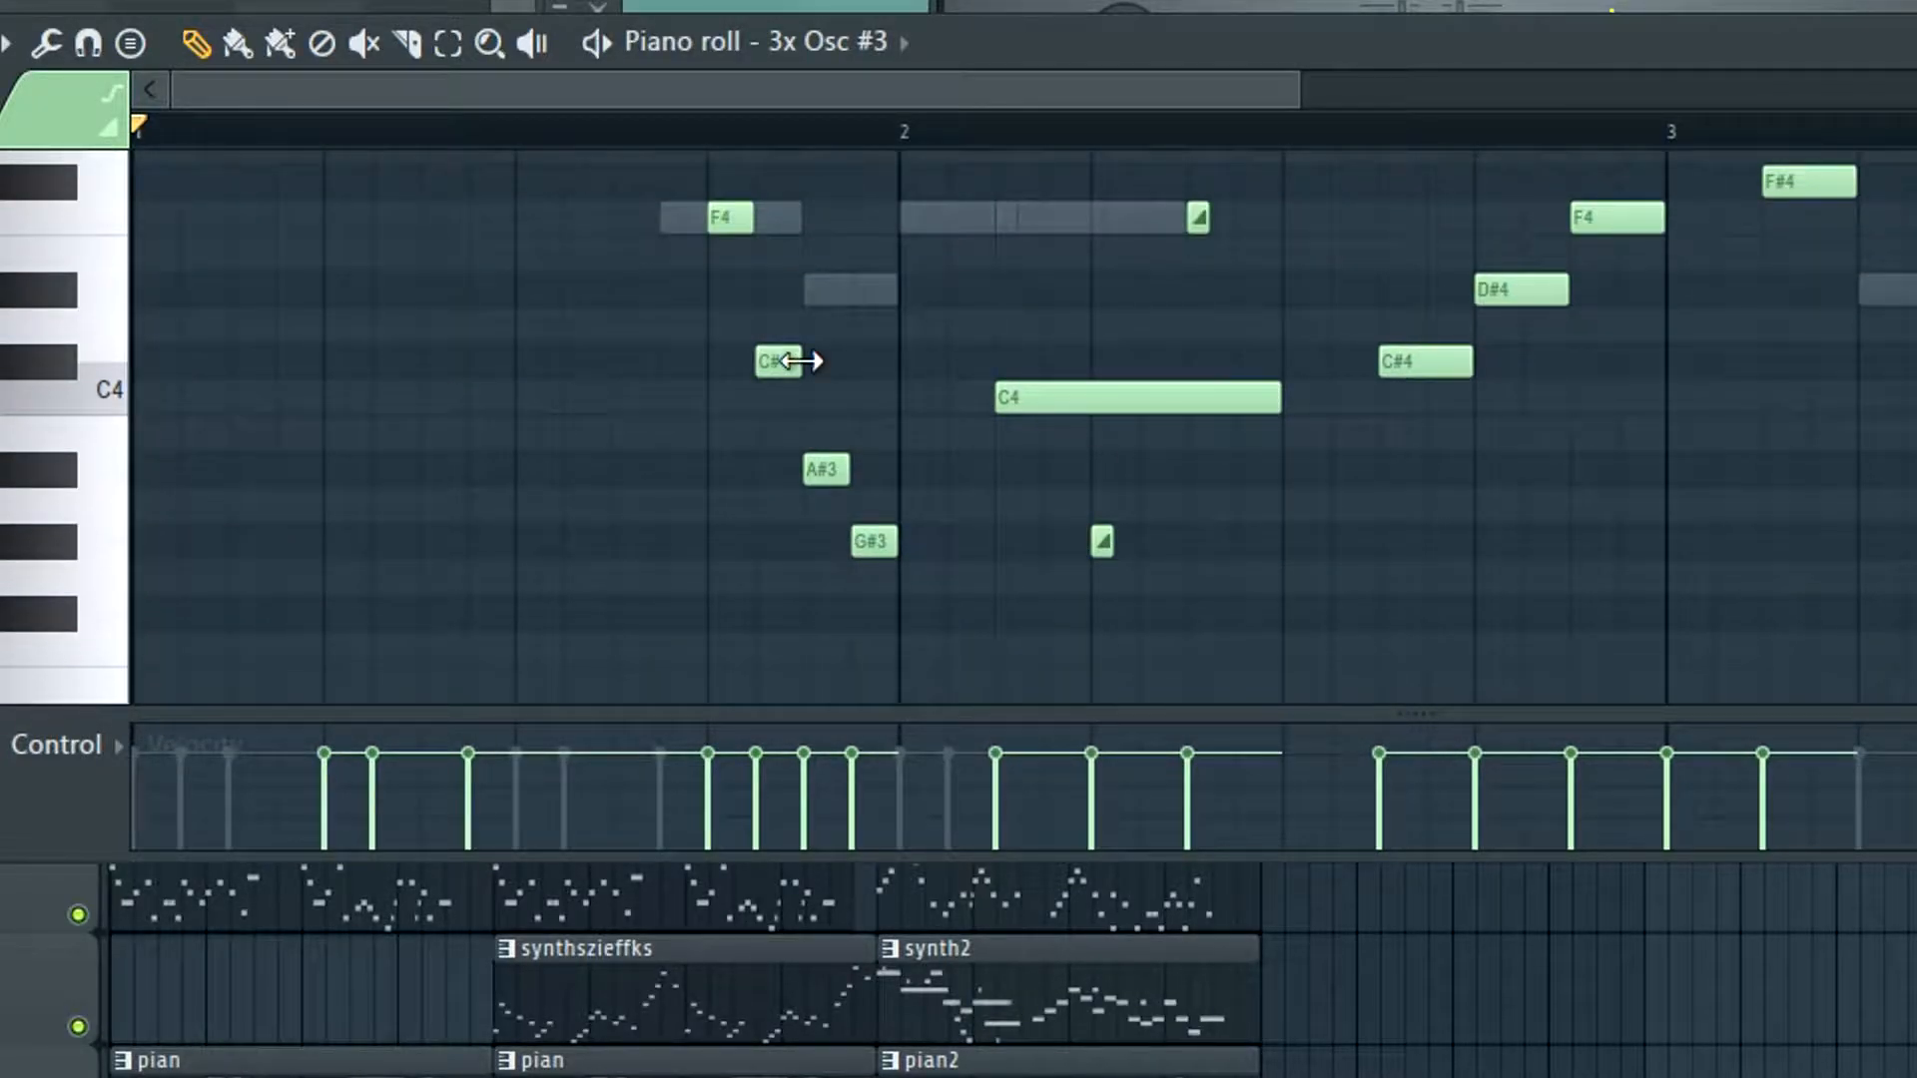
key(ctrl+z)
scroll(1028, 455, up, 1)
key(space)
scroll(1208, 479, up, 3)
scroll(1201, 475, down, 1)
scroll(1210, 484, down, 2)
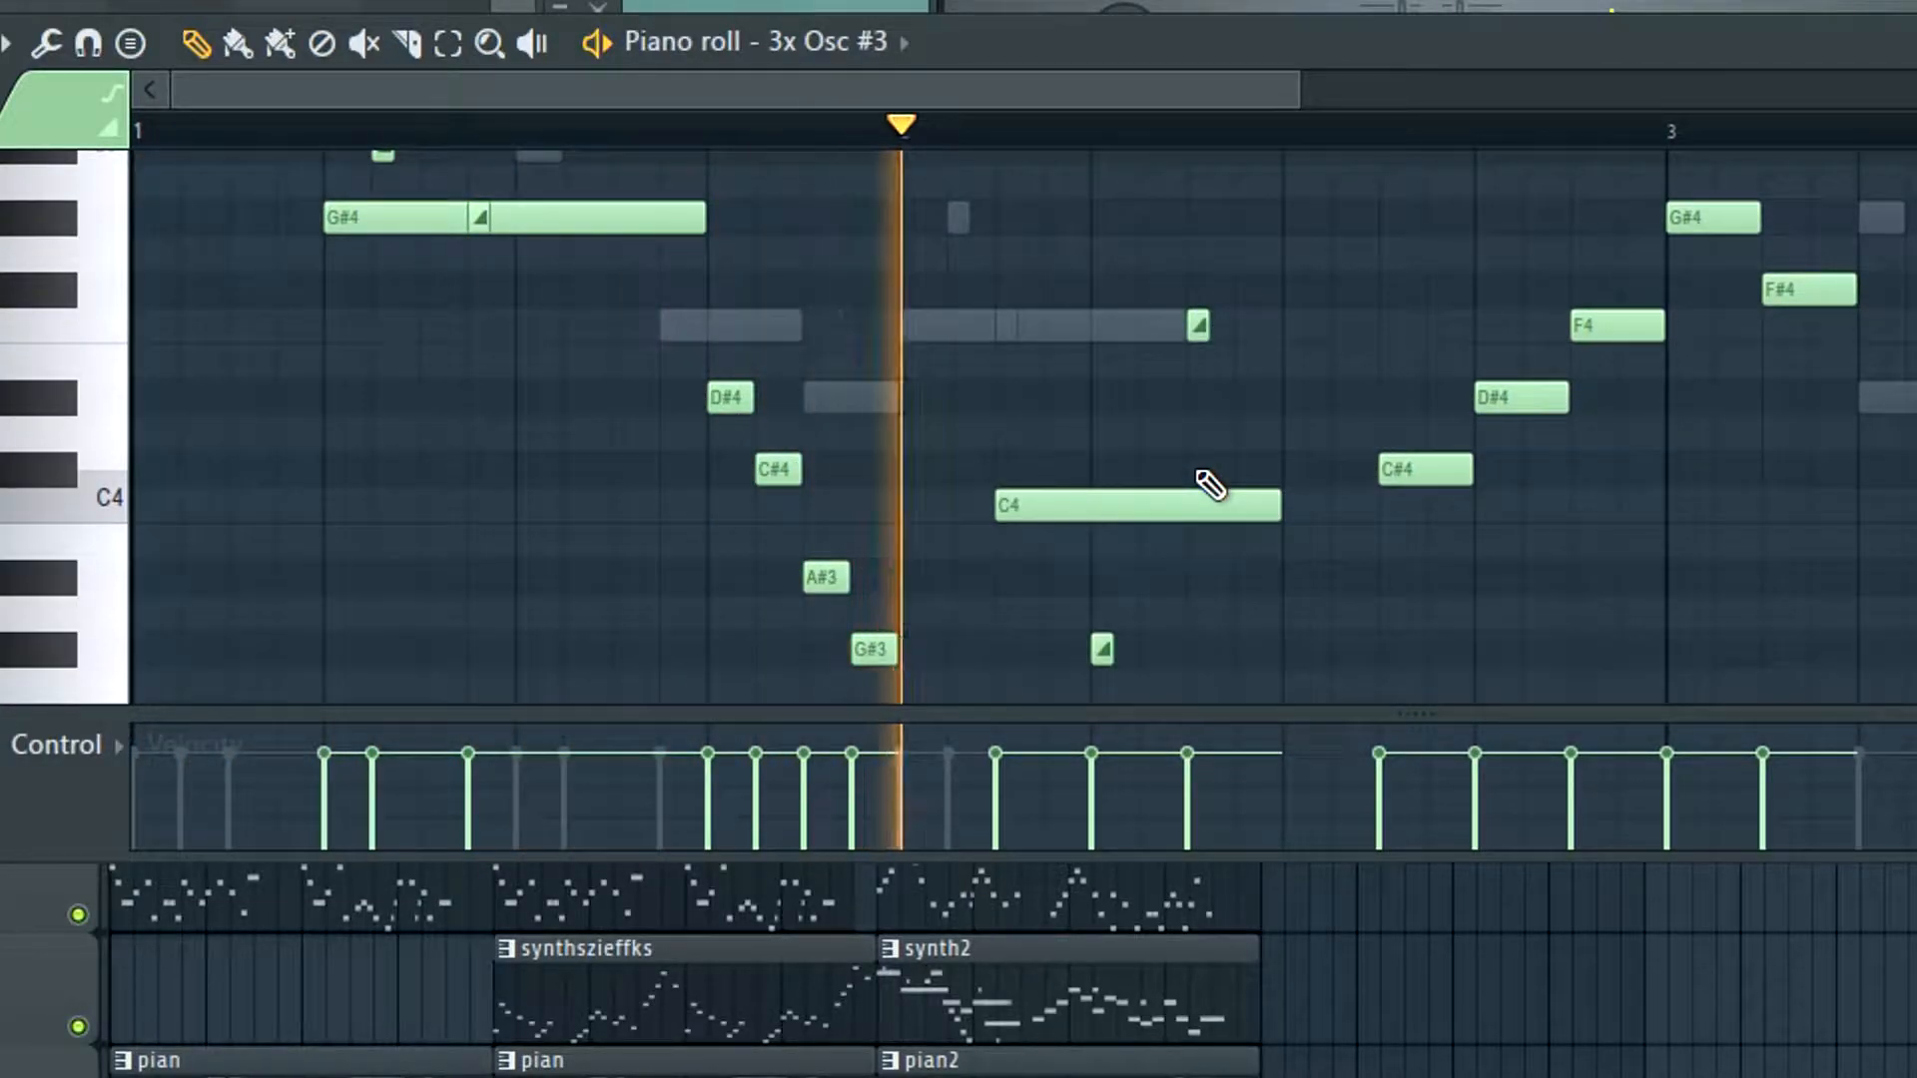
scroll(1210, 485, up, 2)
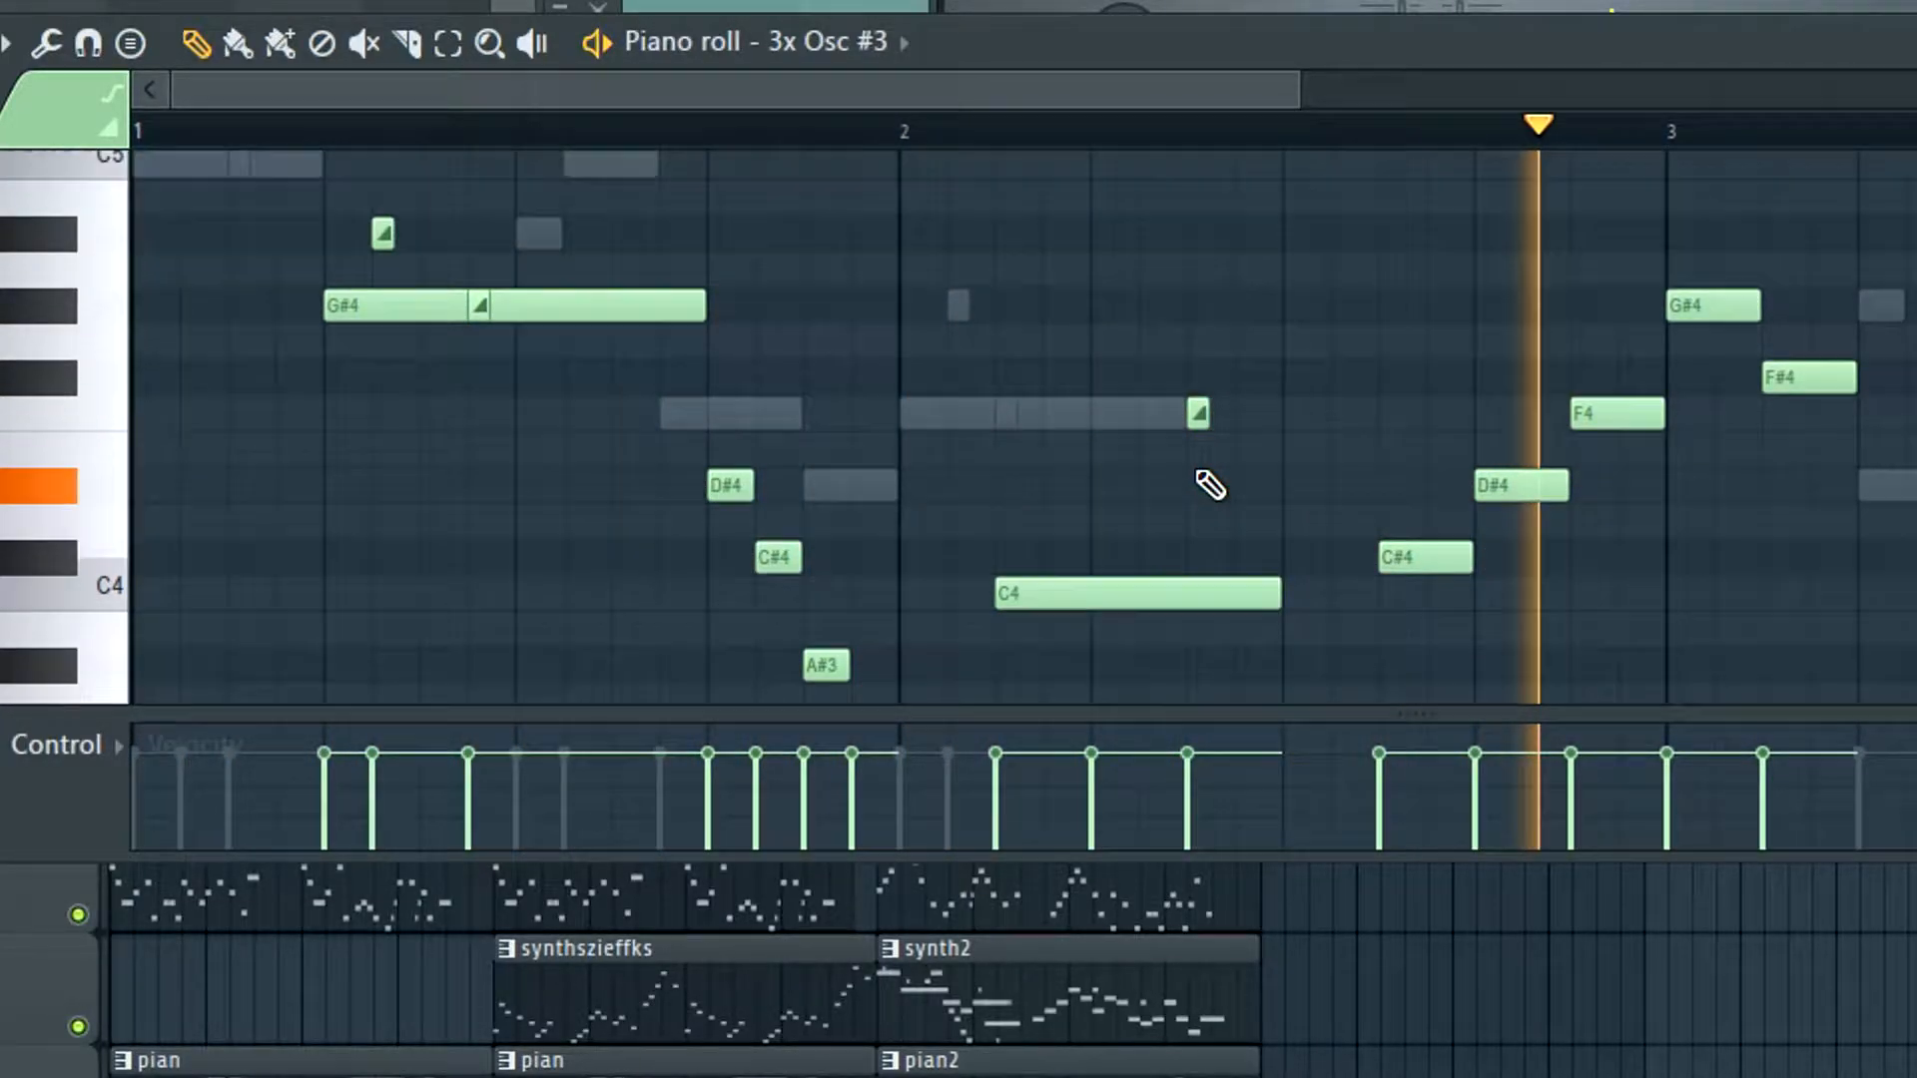
Play the arrangement from about bar 11 to hear synth2 together with the other parts
drag(907, 90, 1299, 97)
scroll(1428, 260, down, 3)
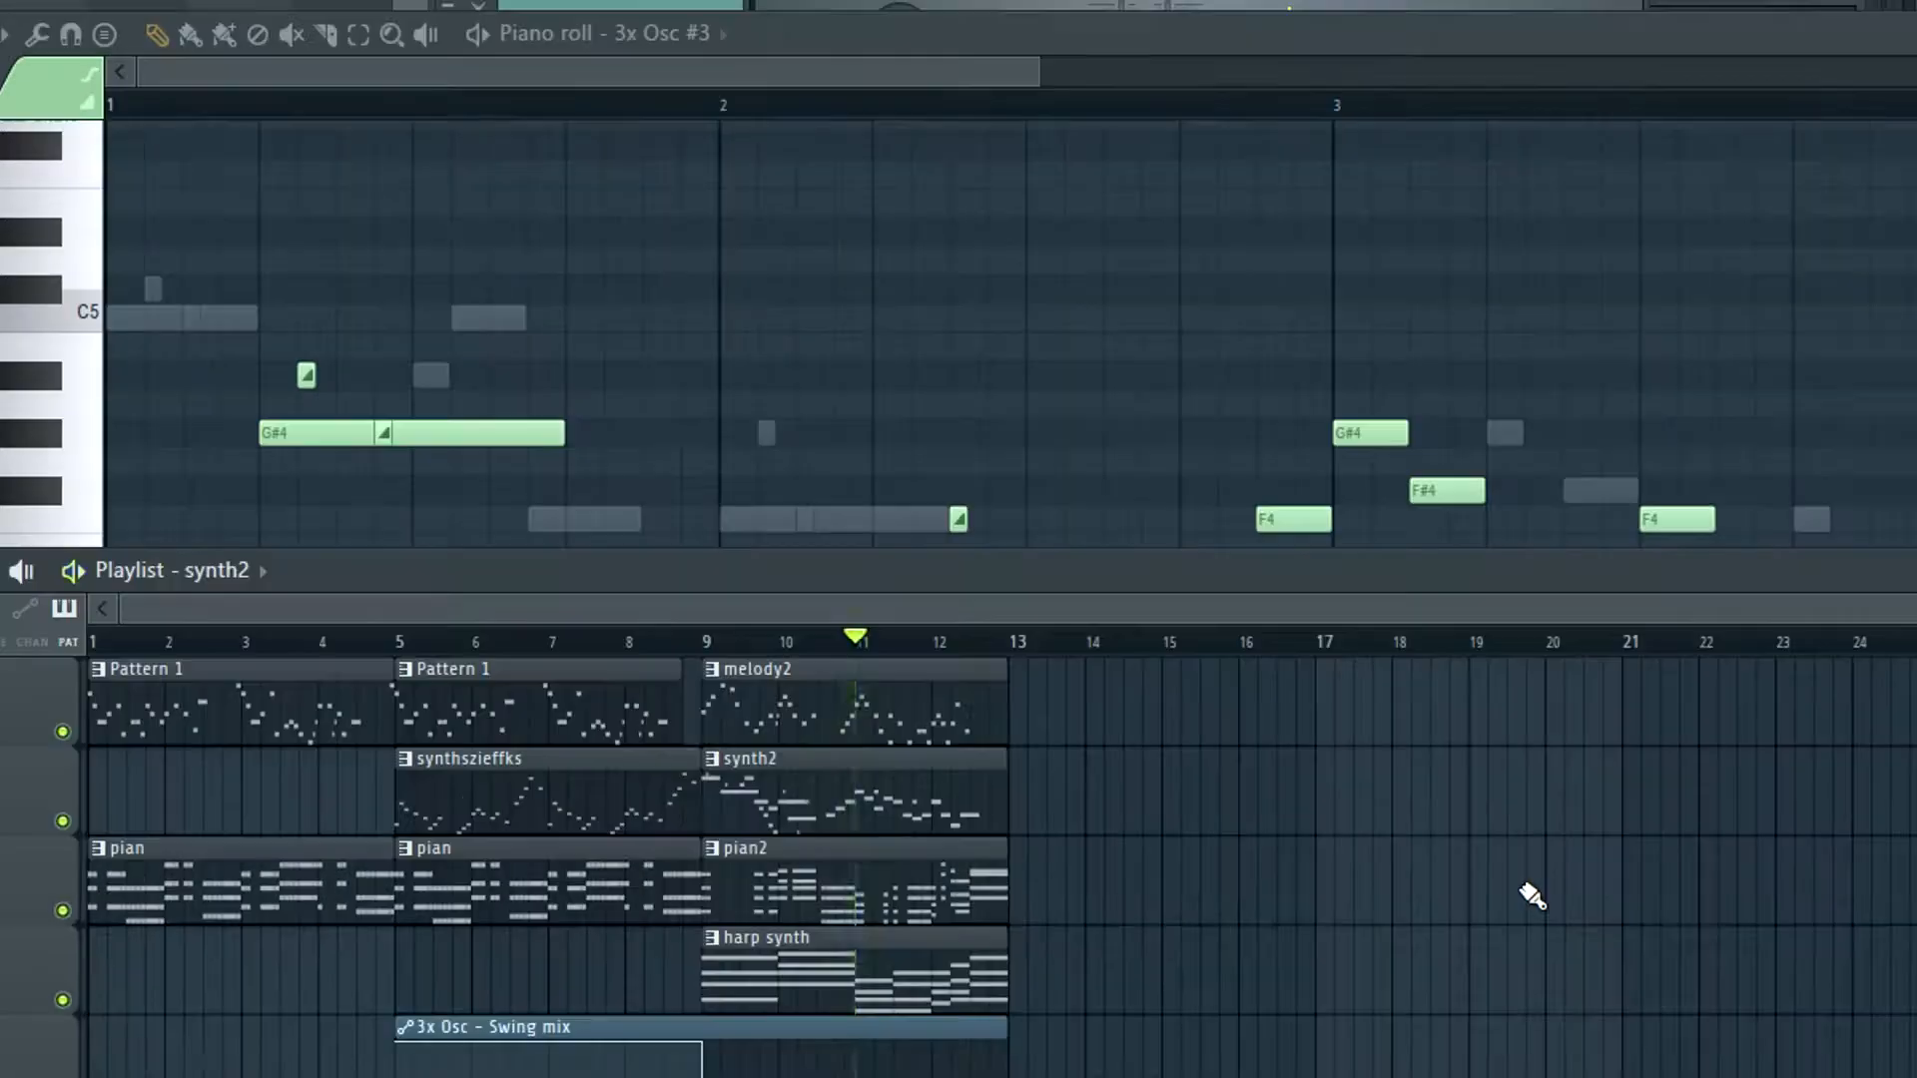
key(space)
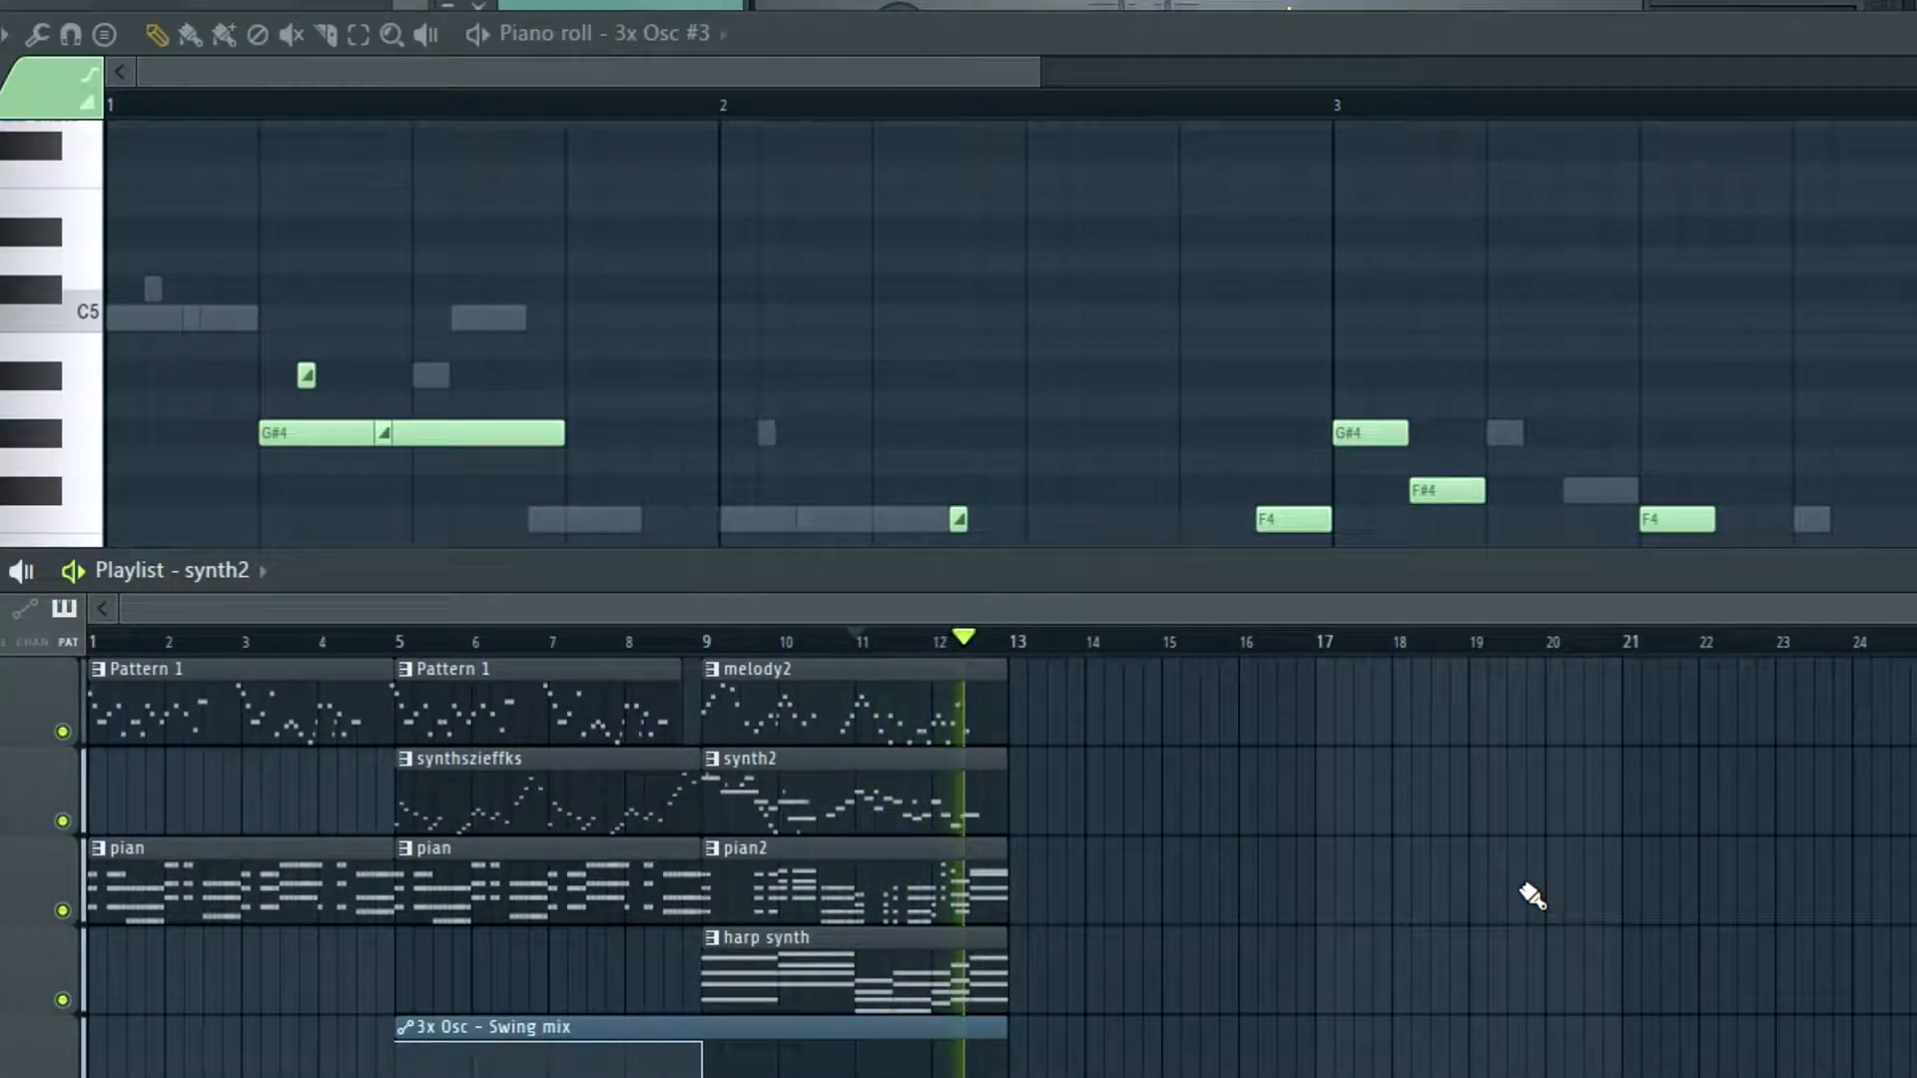
key(space)
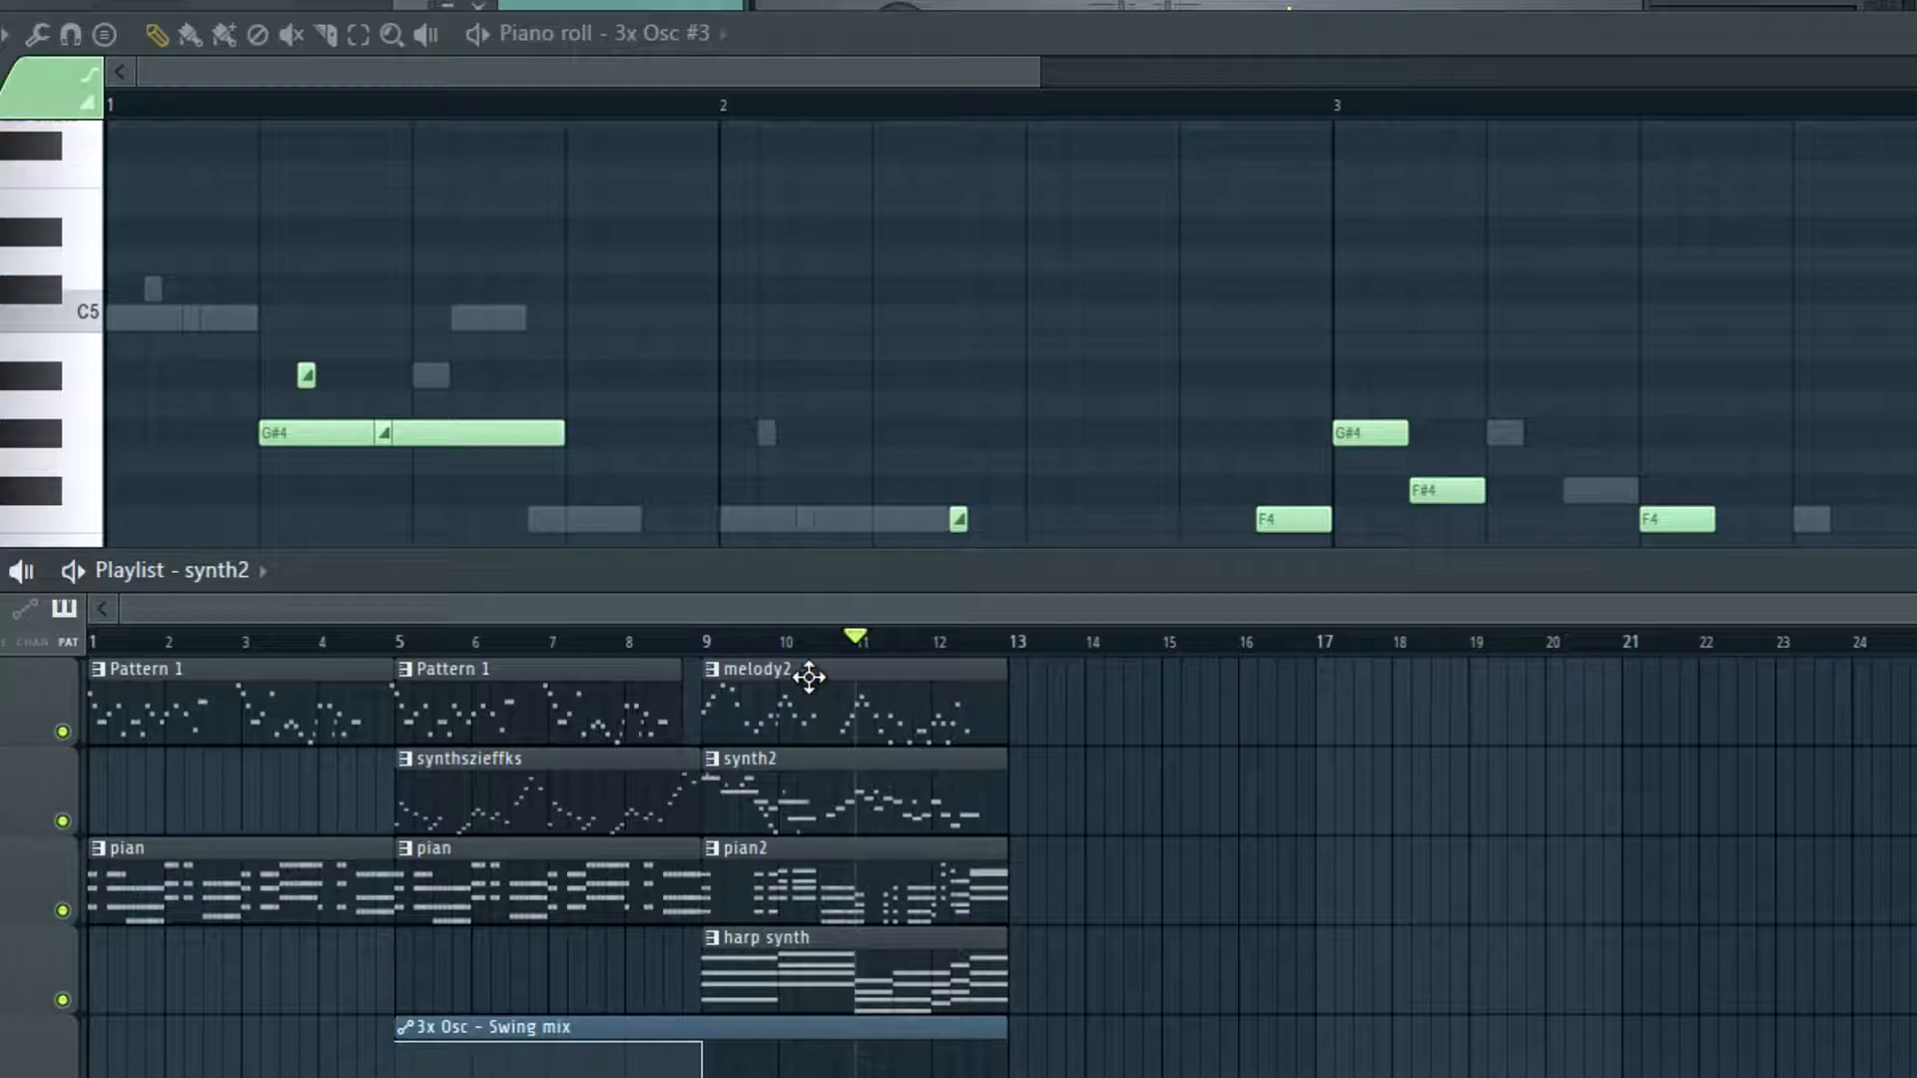
Duplicate the melody2, synth2, pian2 and harp synth clips of bars 9 to 12 so the copies start at bar 13
scroll(1103, 756, down, 1)
drag(1018, 641, 728, 522)
scroll(831, 621, up, 1)
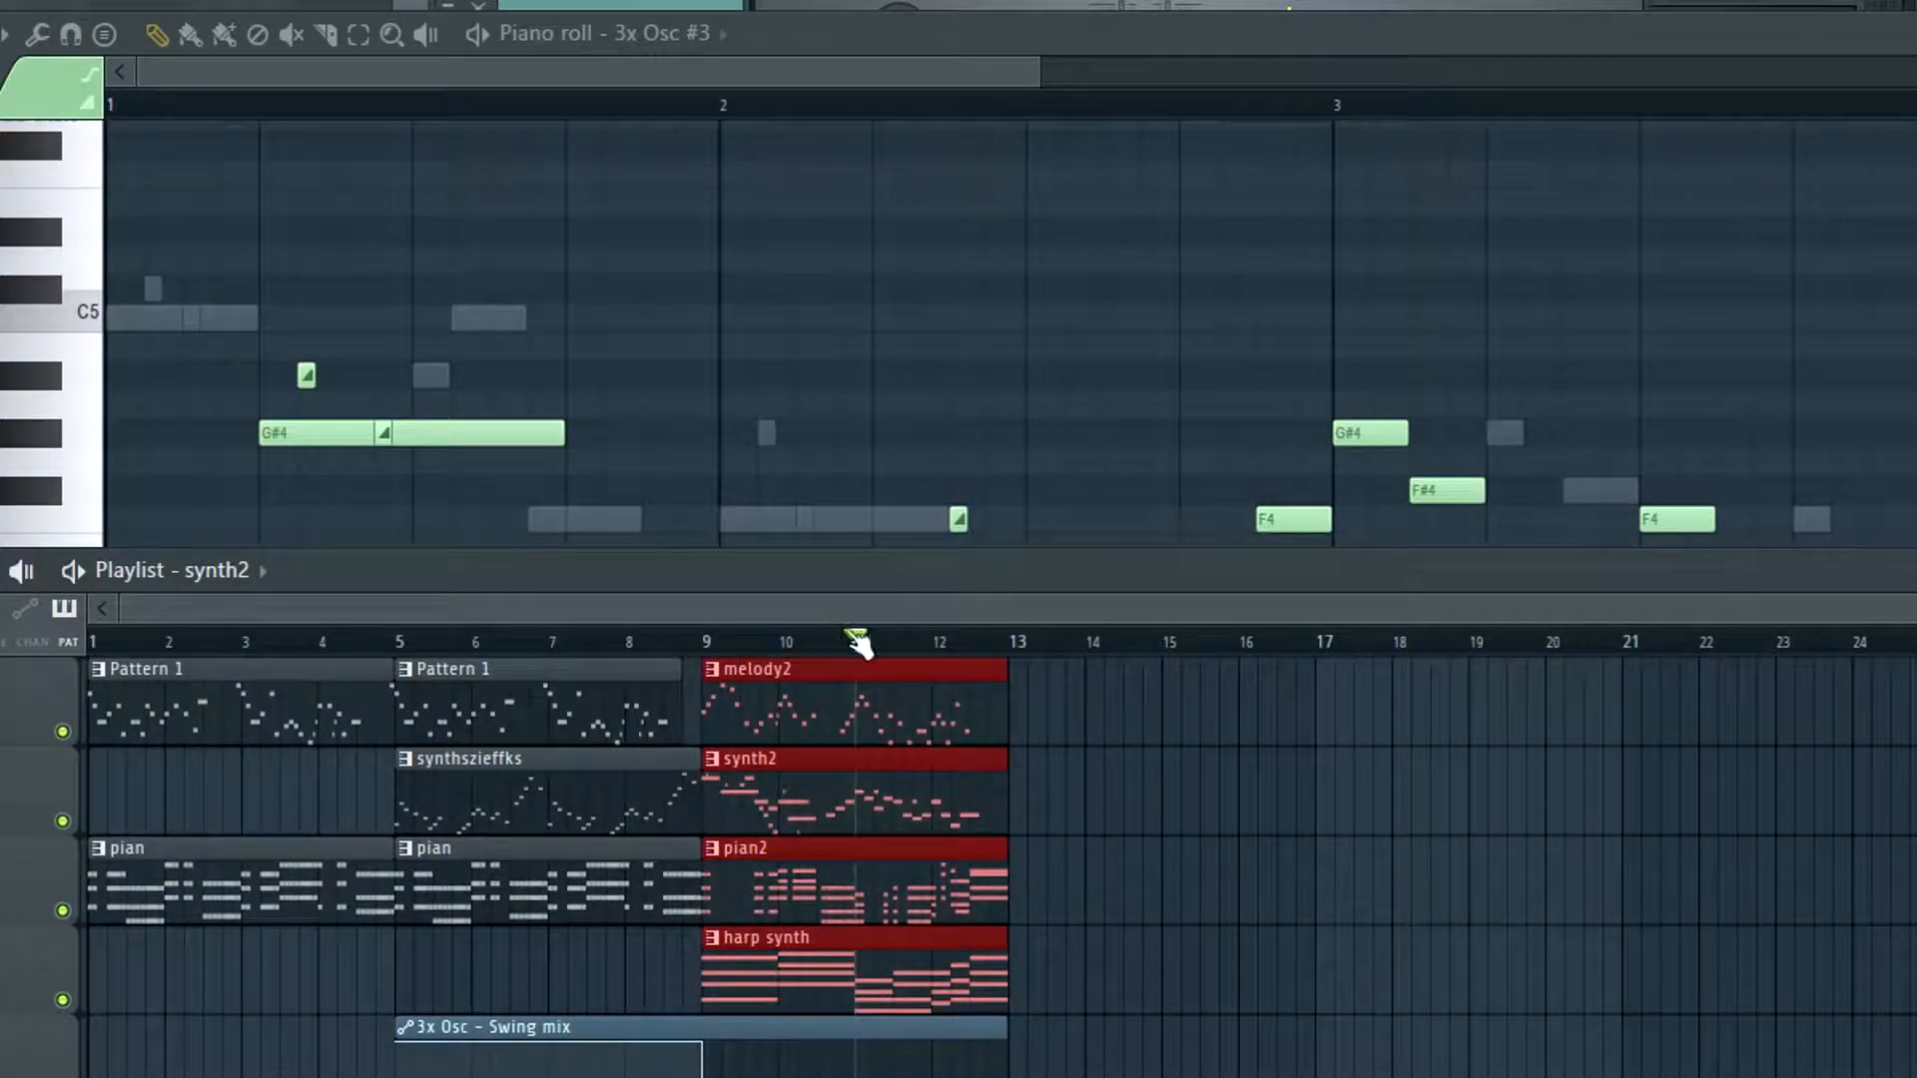
key(ctrl+b)
scroll(1193, 799, up, 3)
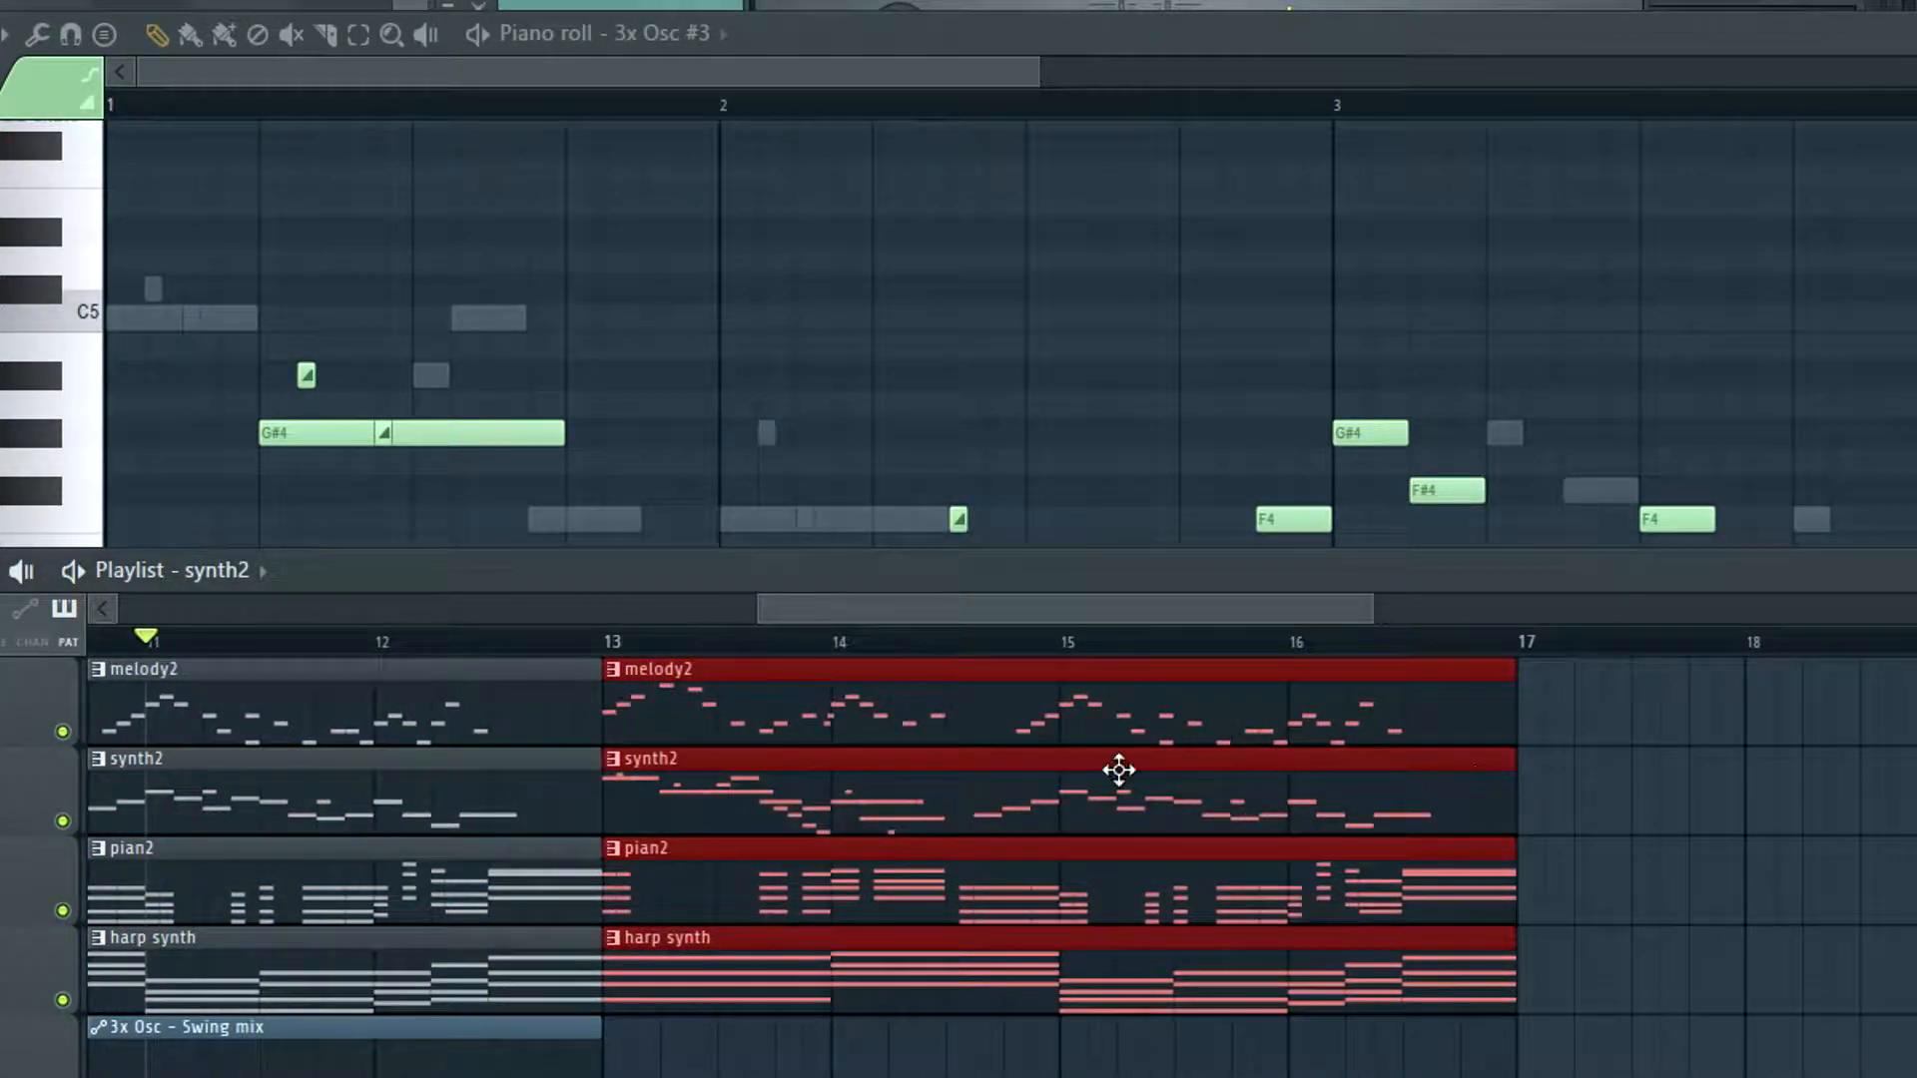
Play the transition from about bar 12 into the duplicated clips at bar 13, and deselect the clips
click(597, 651)
key(space)
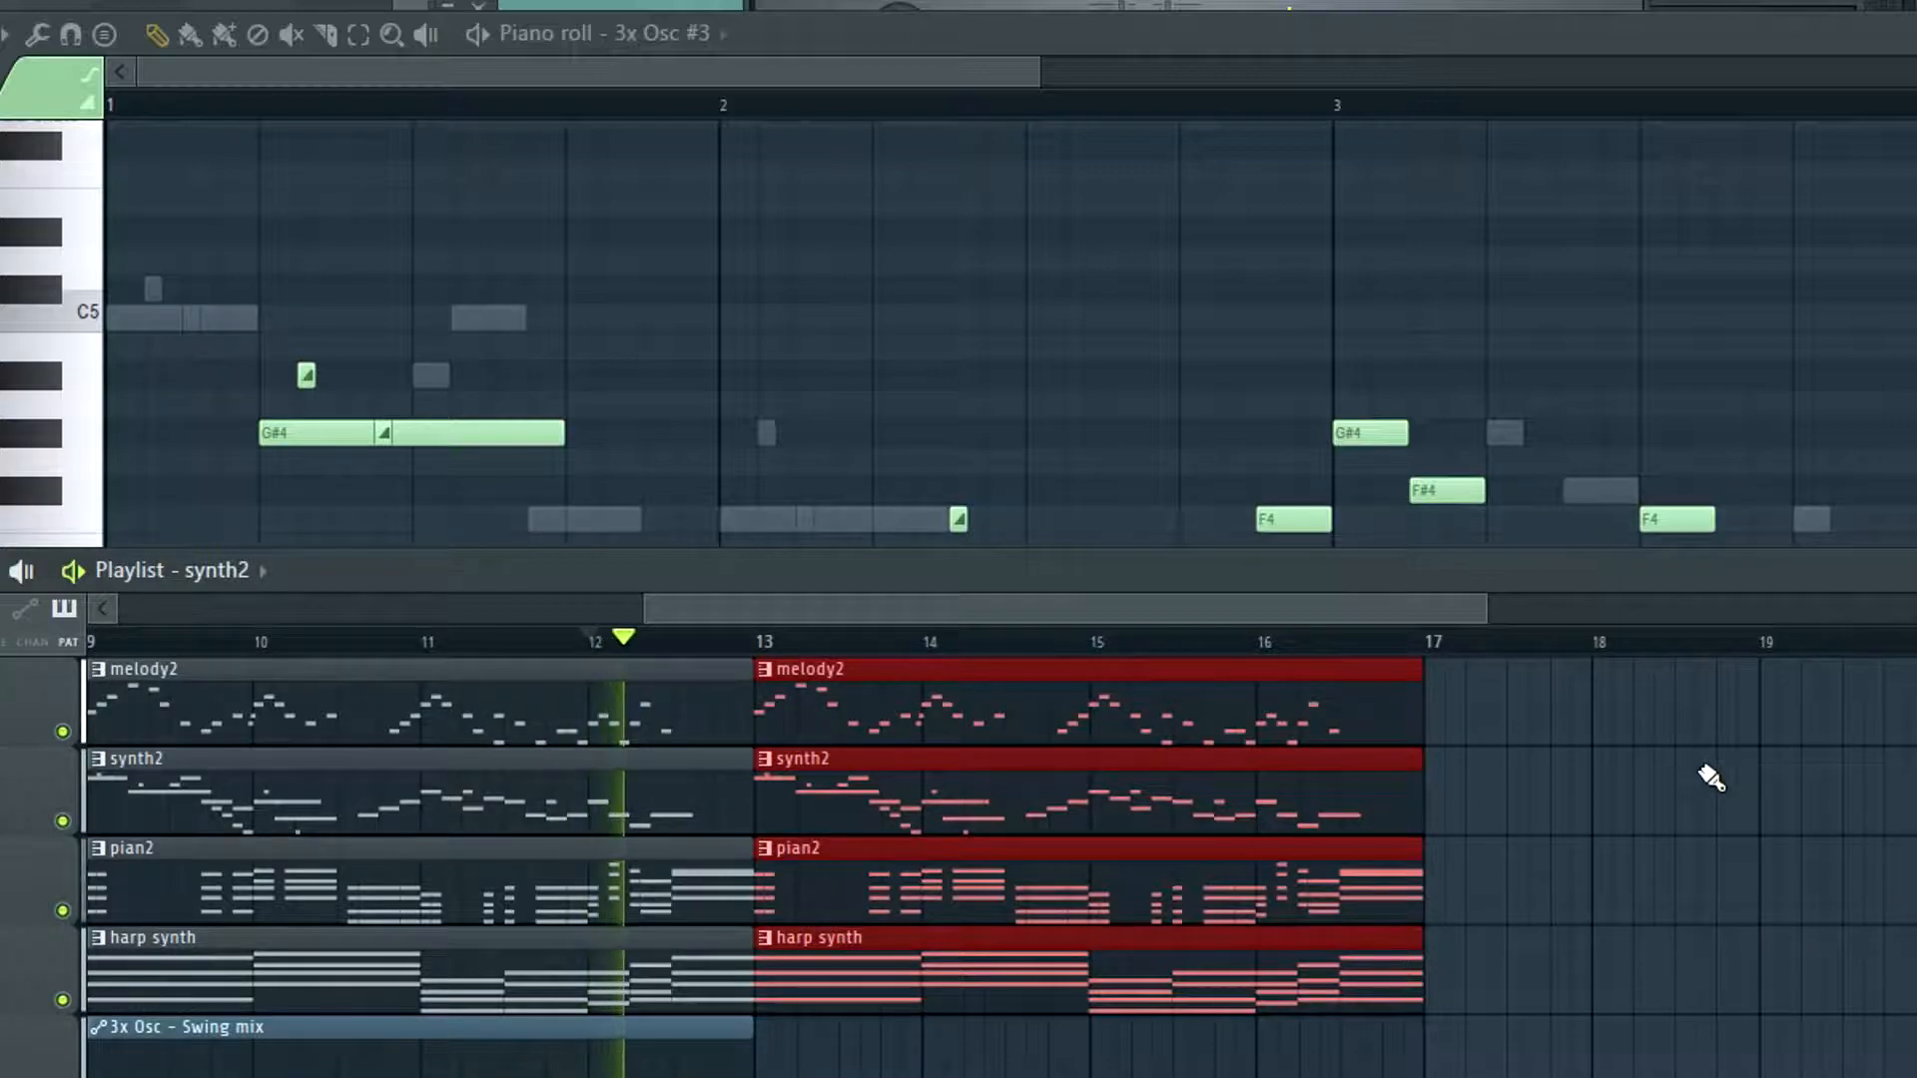
scroll(1711, 778, down, 3)
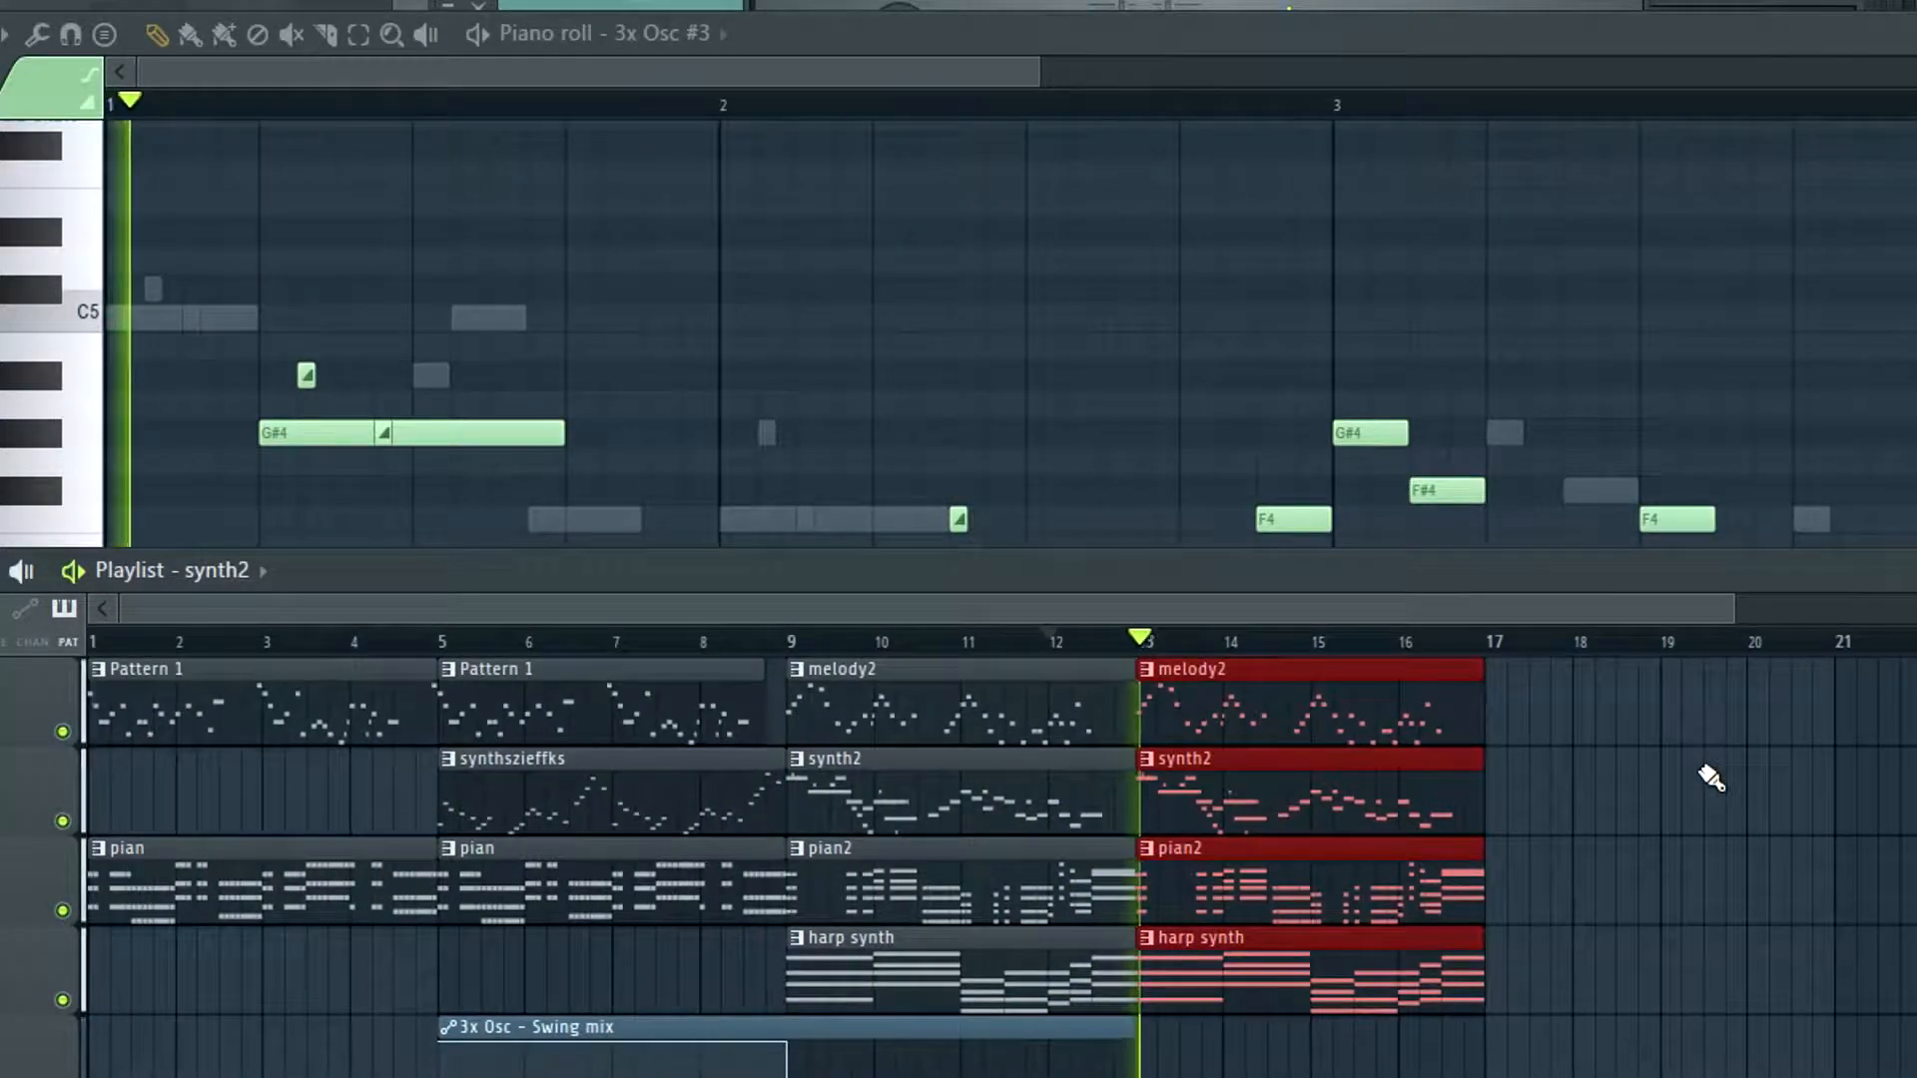
key(space)
scroll(1709, 779, up, 3)
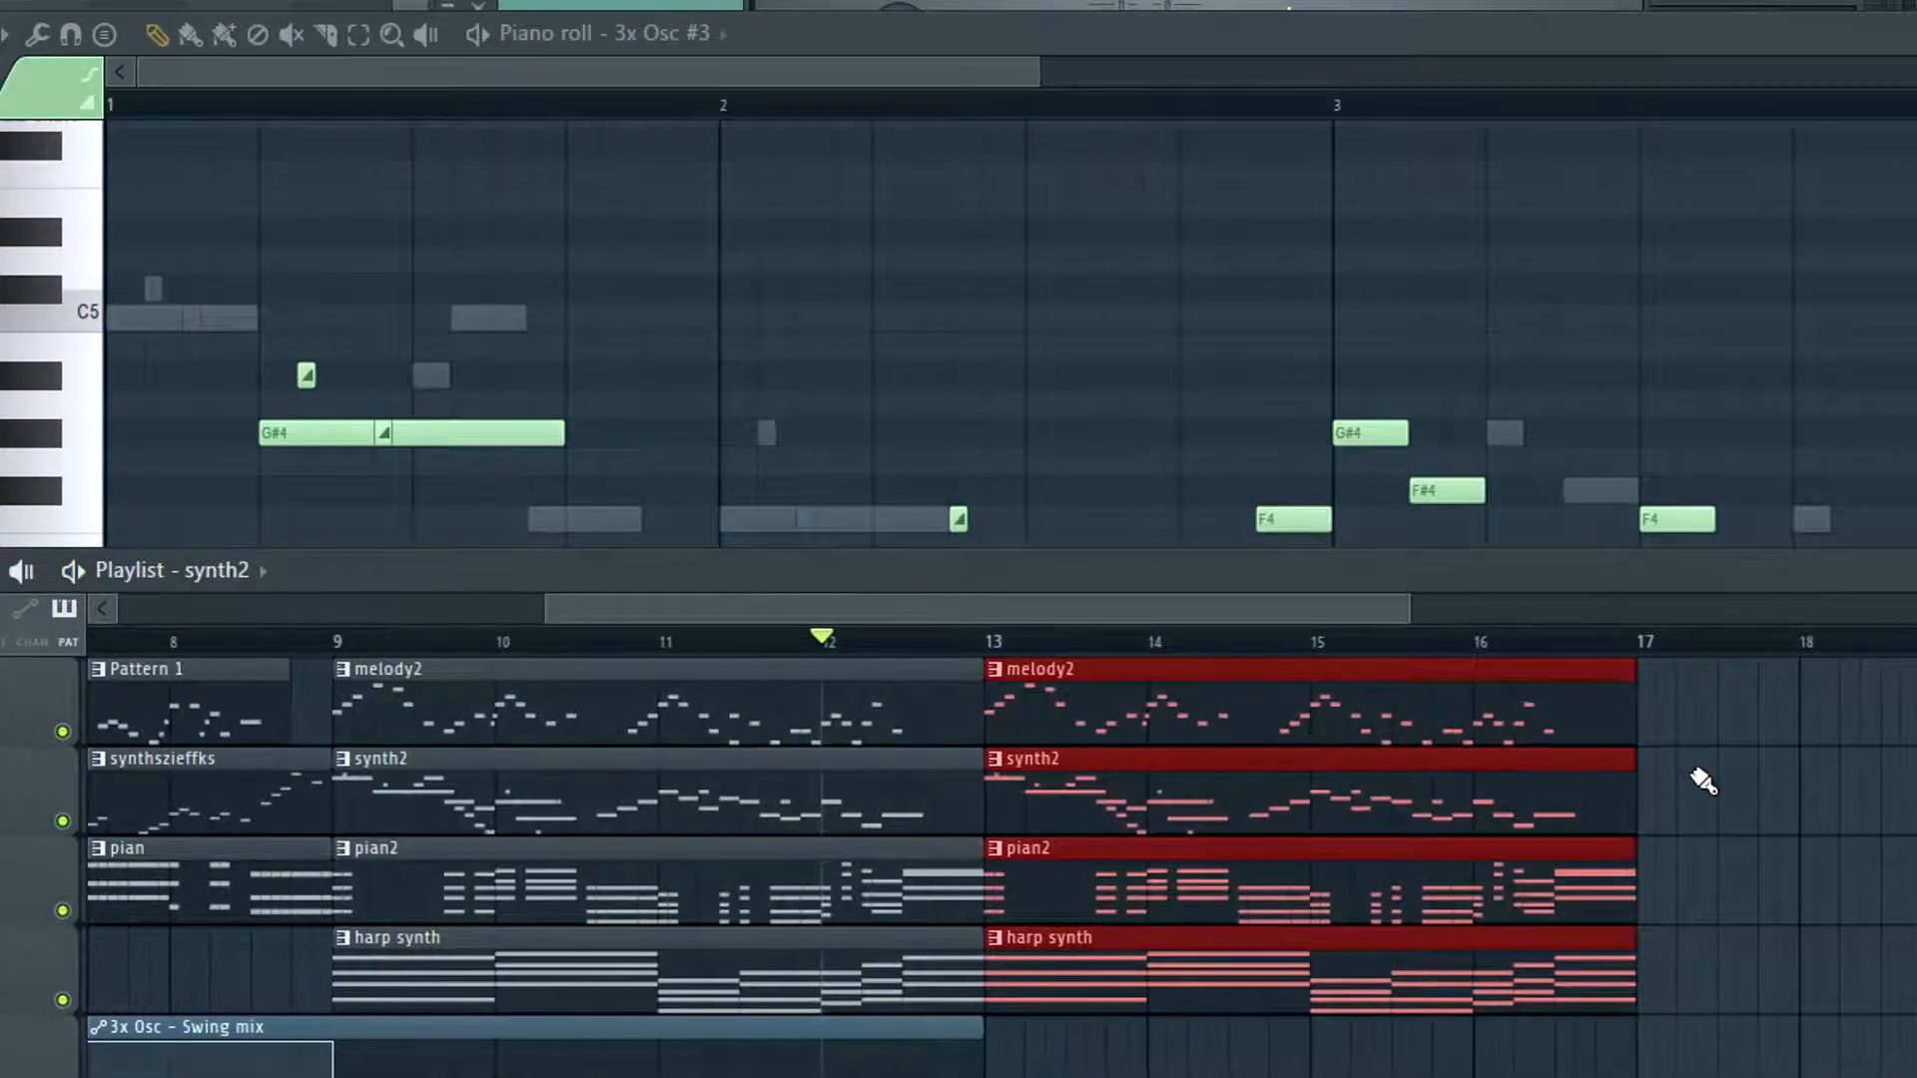
ctrl+click(1783, 741)
drag(917, 611, 825, 603)
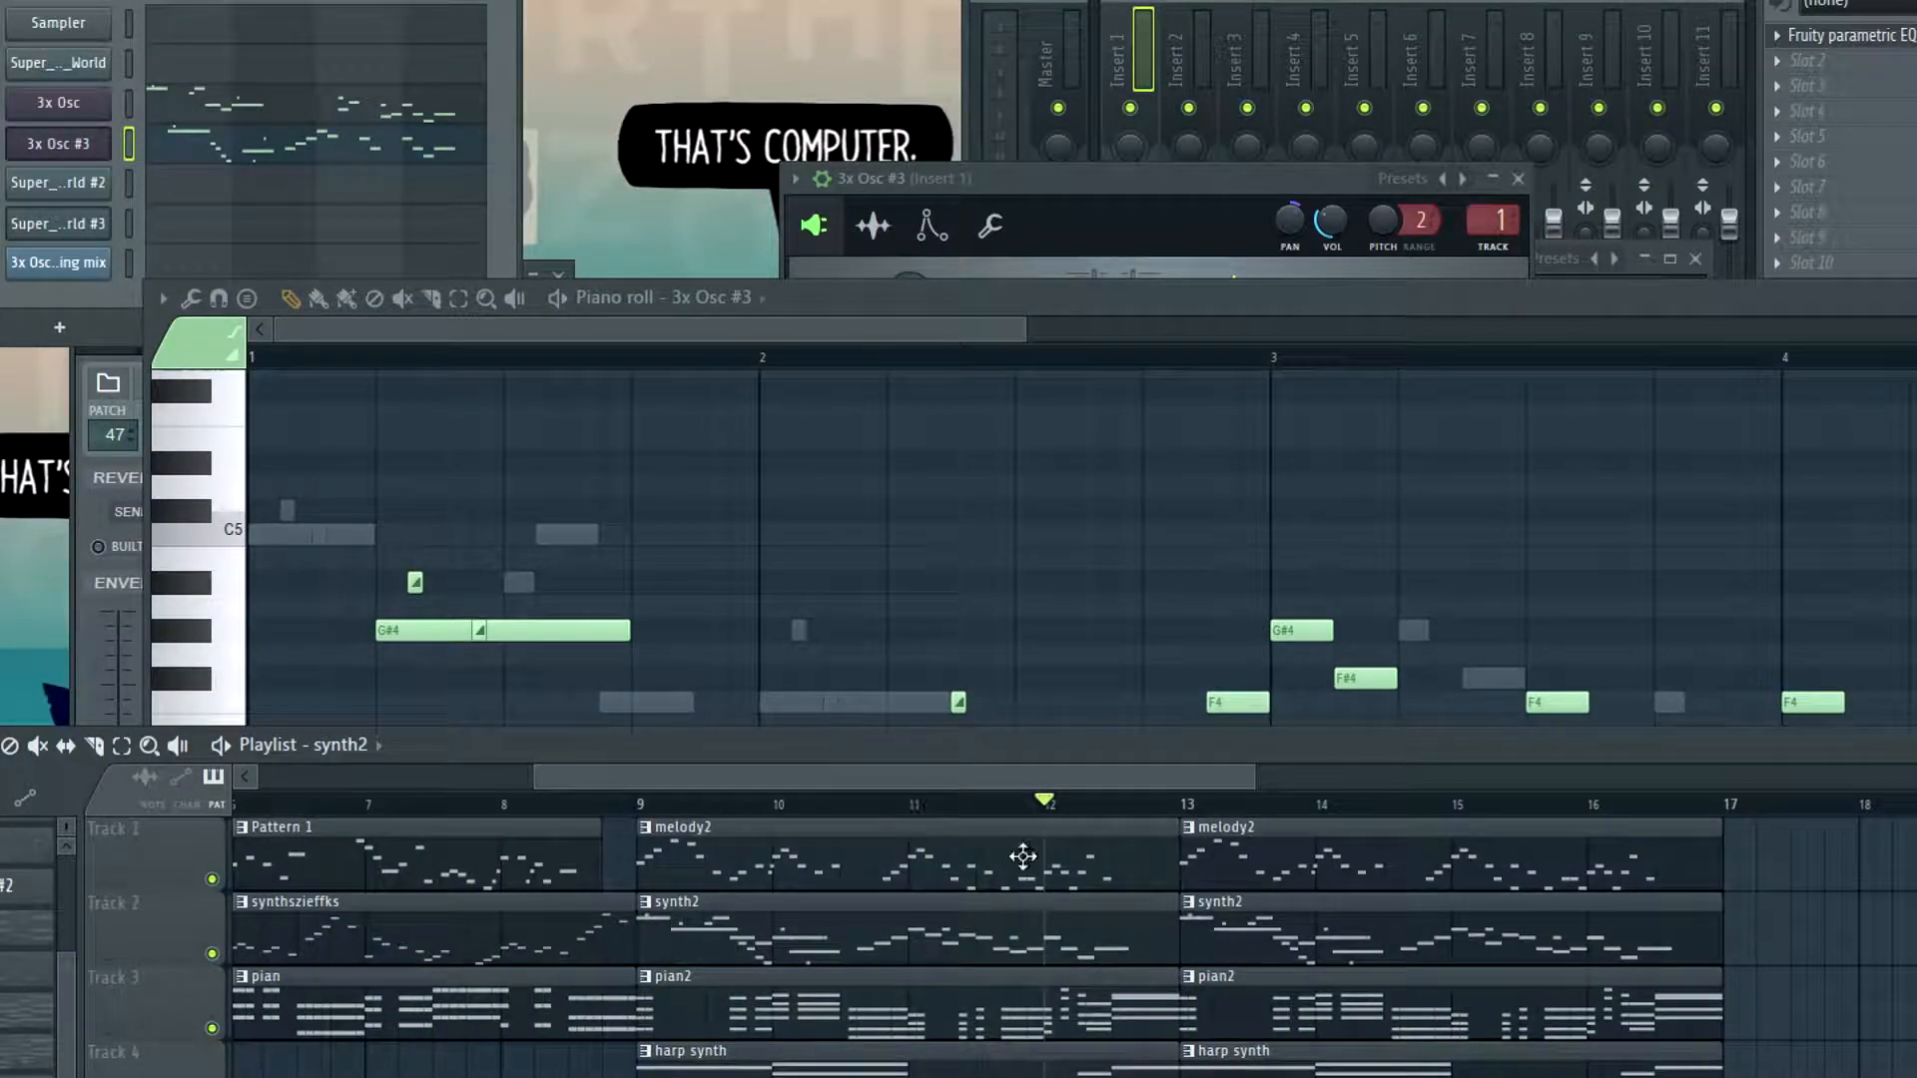
Duplicate all Super_Mario_World notes in melody2 and move the copy so it starts at bar 5
click(903, 830)
right_click(113, 70)
click(165, 62)
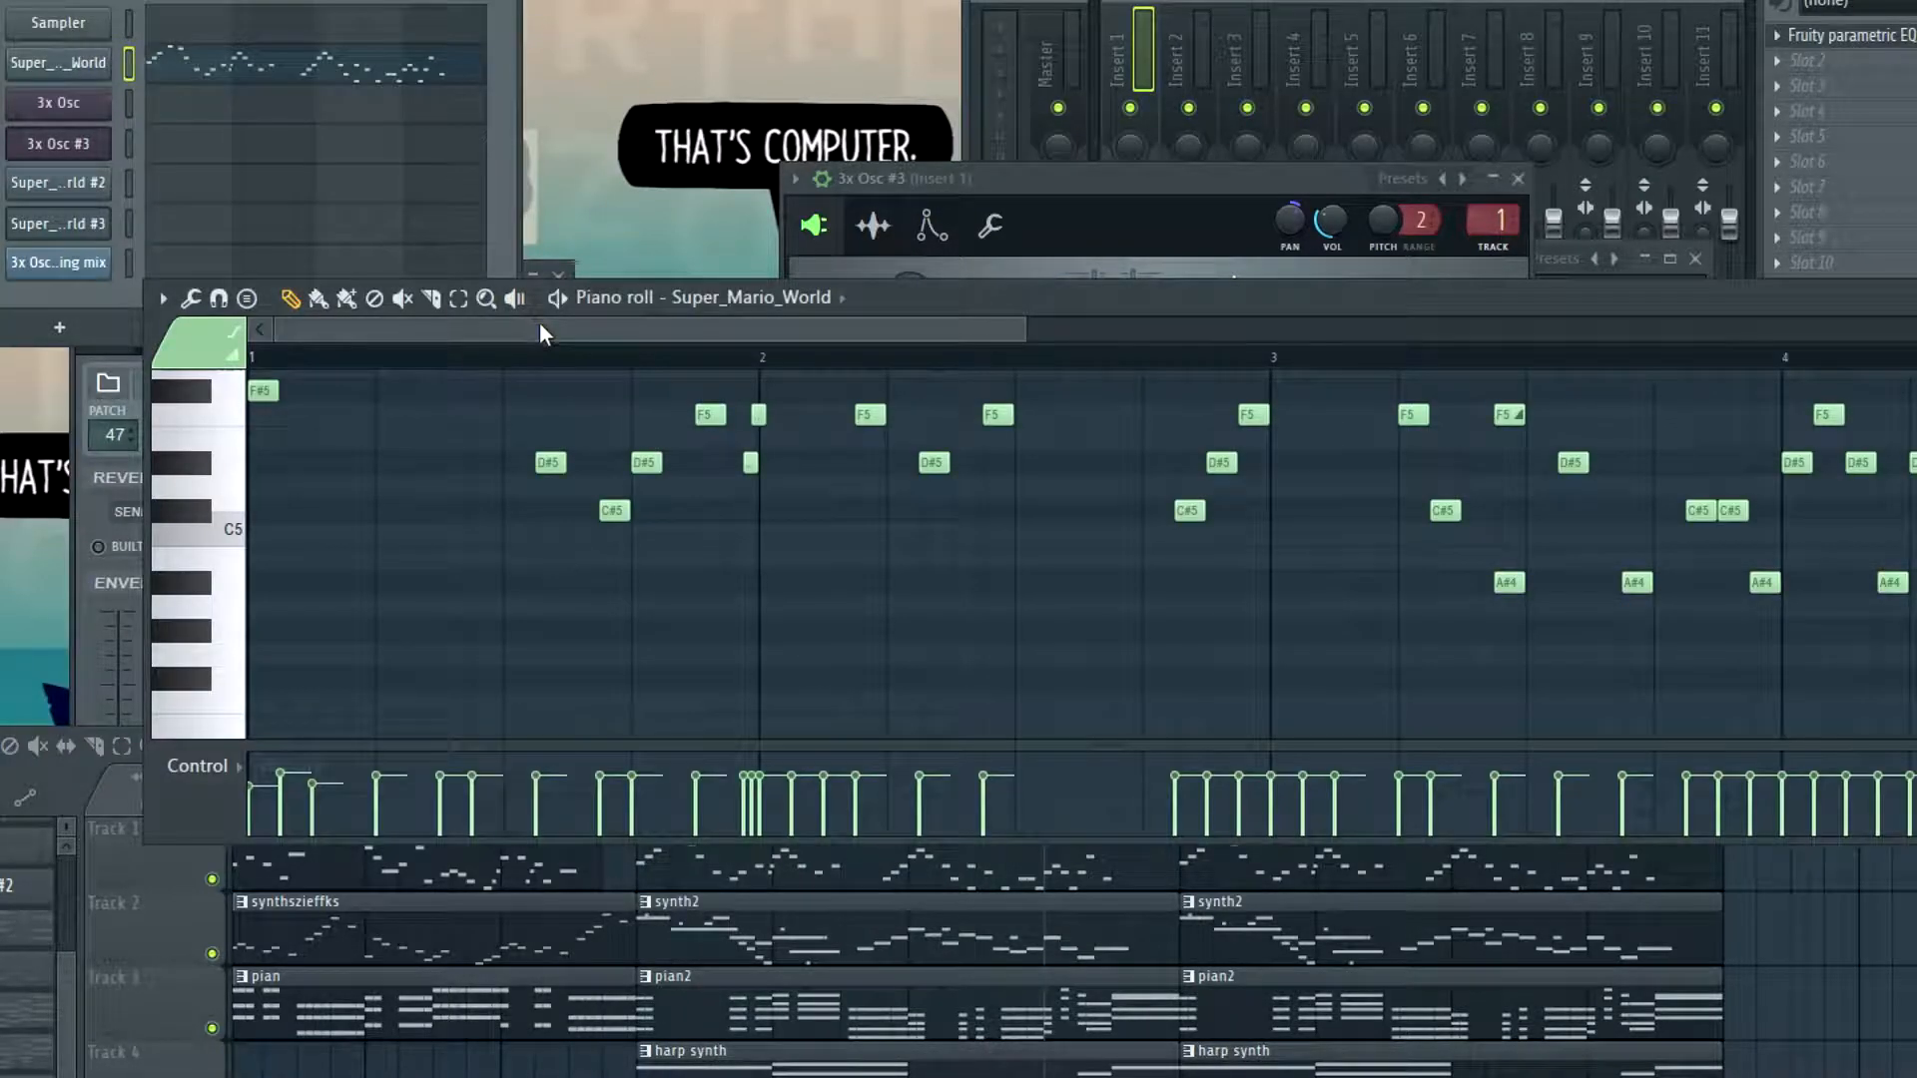
scroll(683, 452, down, 2)
key(ctrl+a)
scroll(679, 447, down, 3)
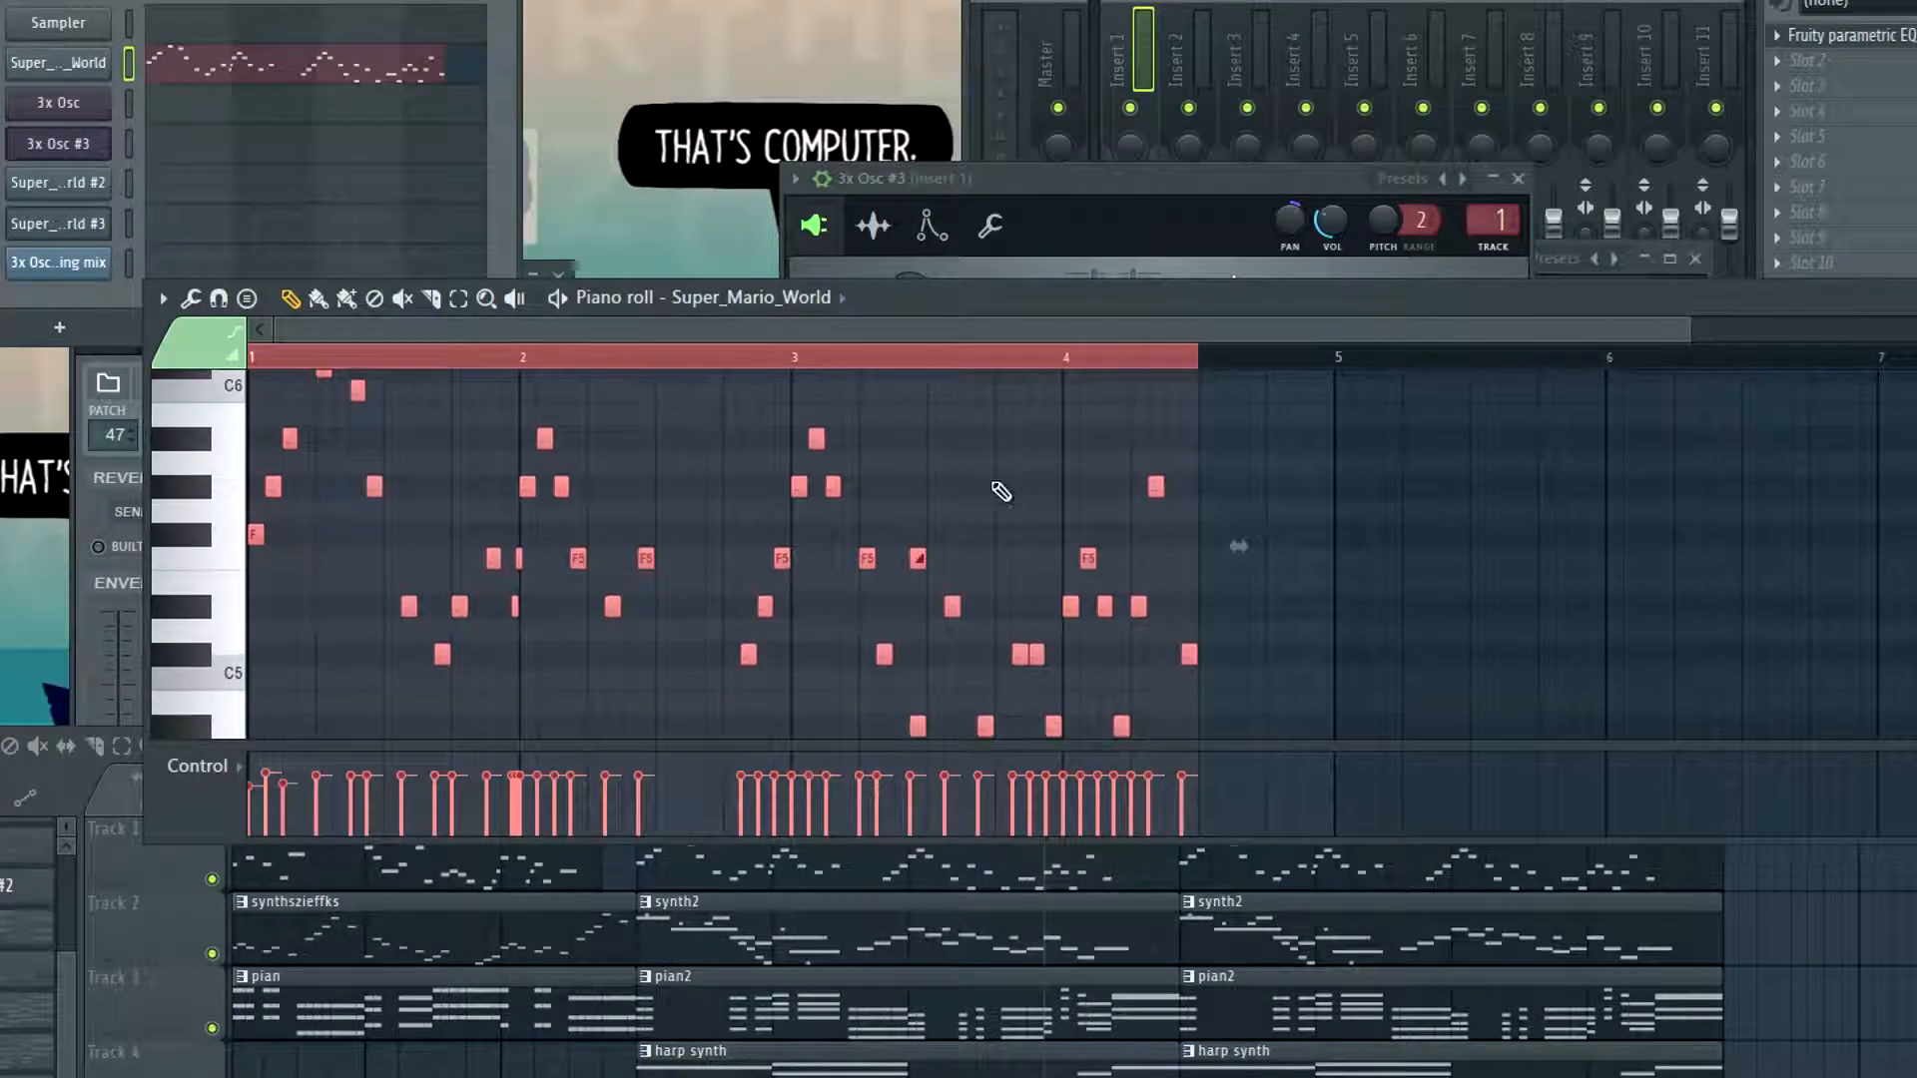
scroll(1429, 507, up, 2)
key(ctrl+b)
scroll(826, 552, down, 3)
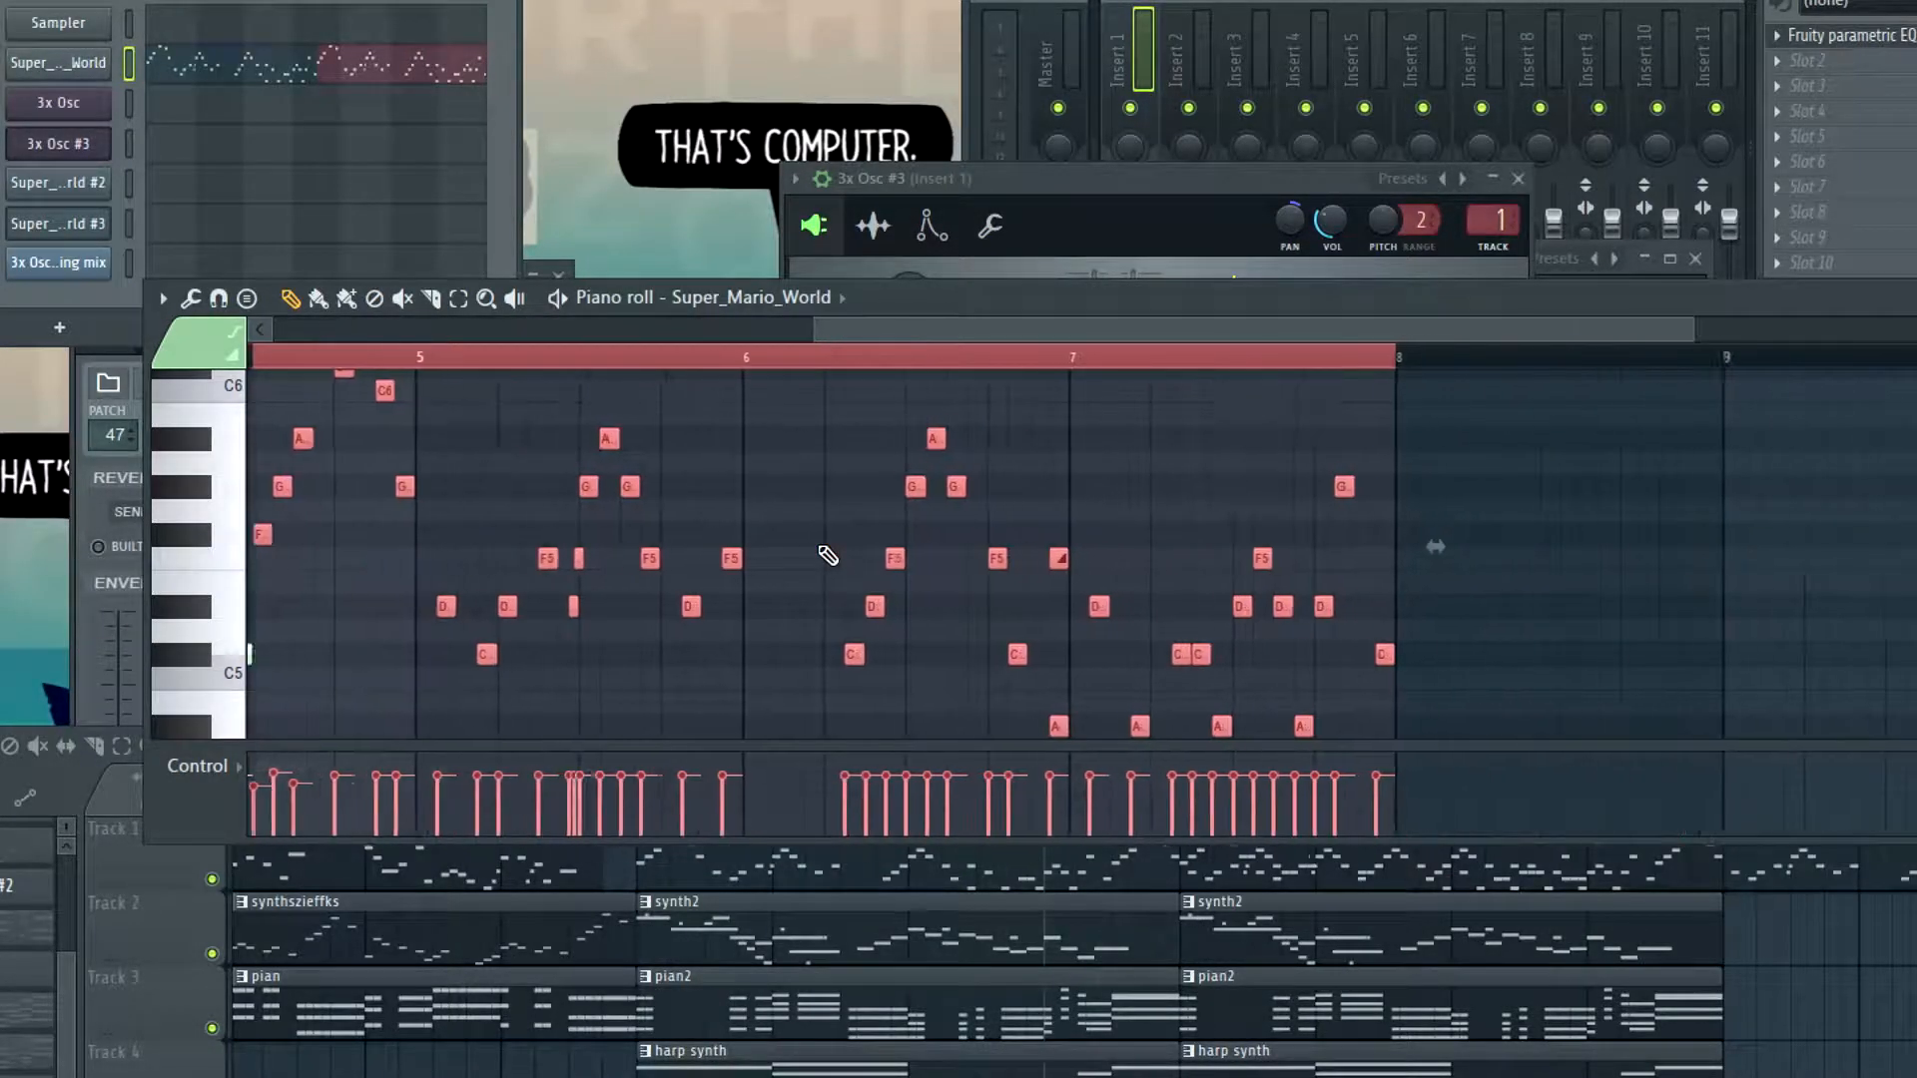
scroll(710, 544, up, 3)
drag(856, 540, 1142, 541)
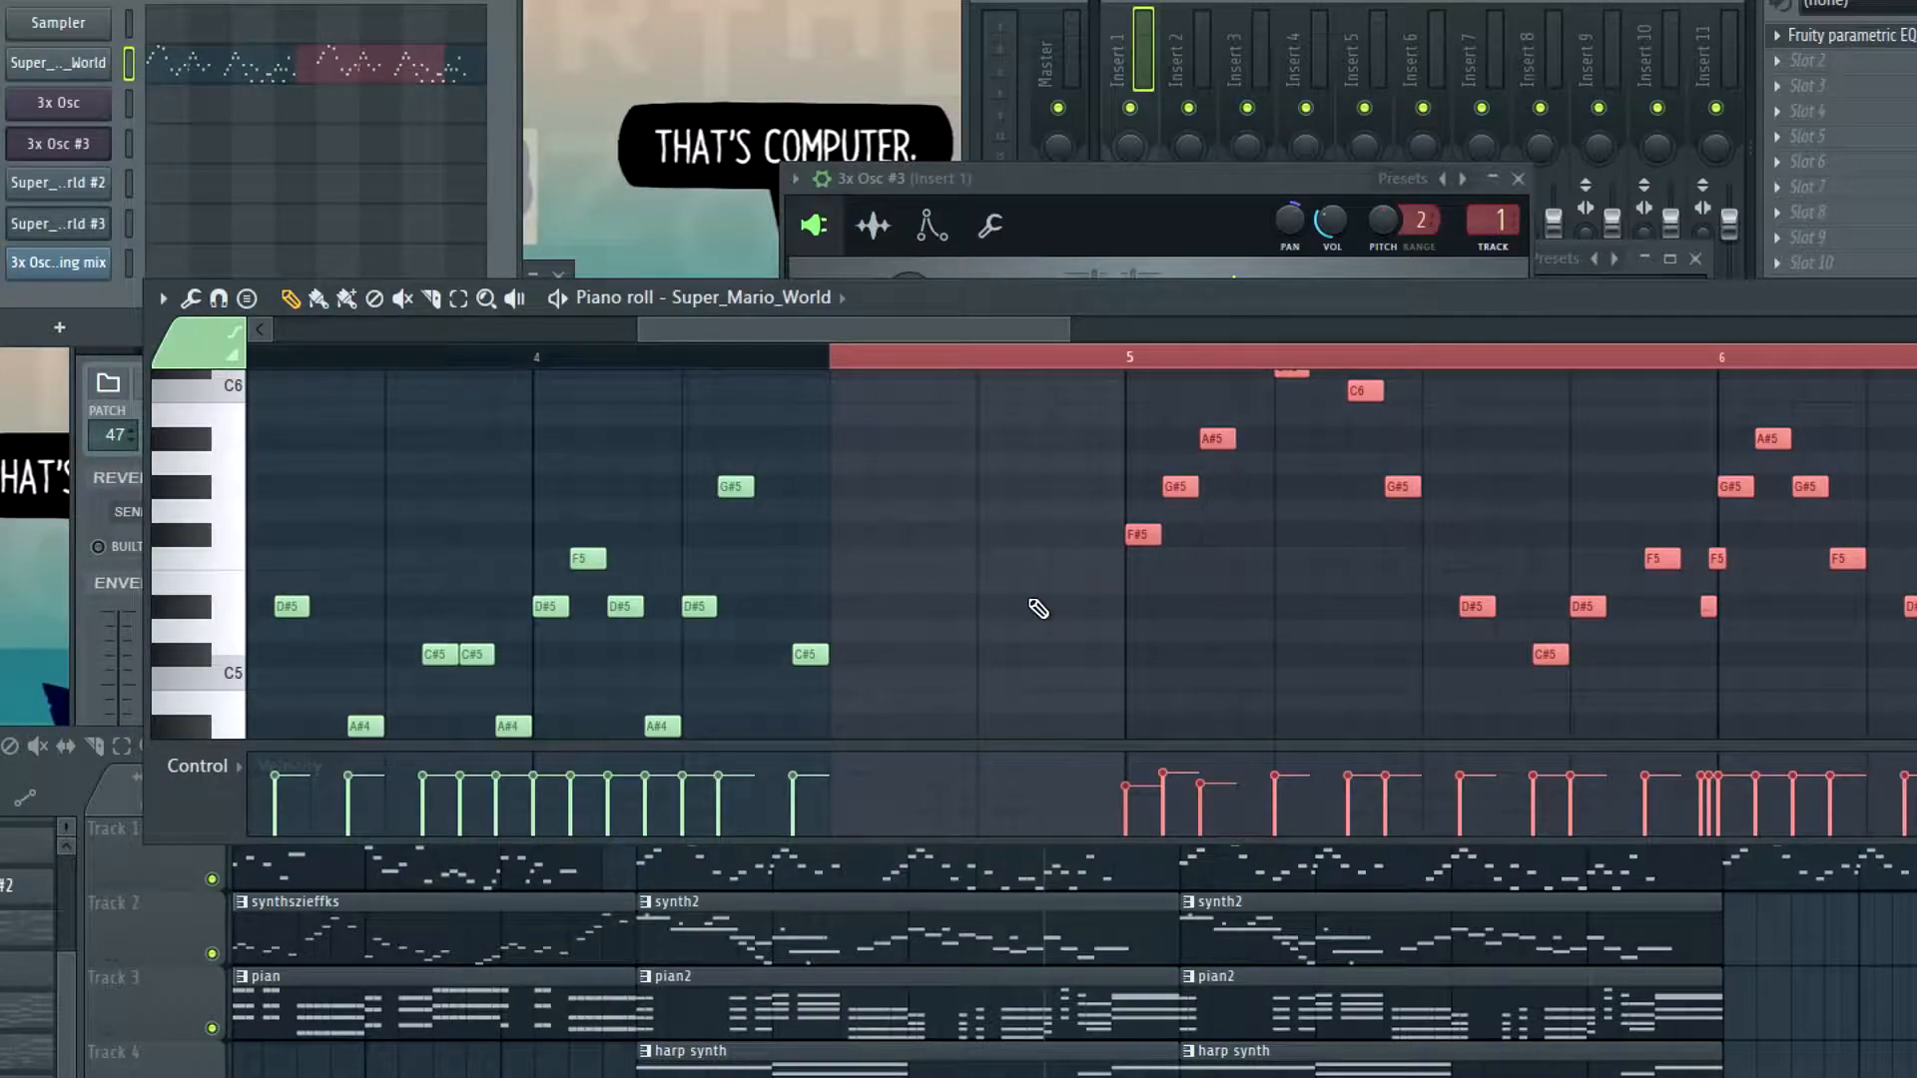
Remove the second melody2 clip and extend the first one to the end of bar 16
scroll(1039, 609, down, 2)
click(1847, 1053)
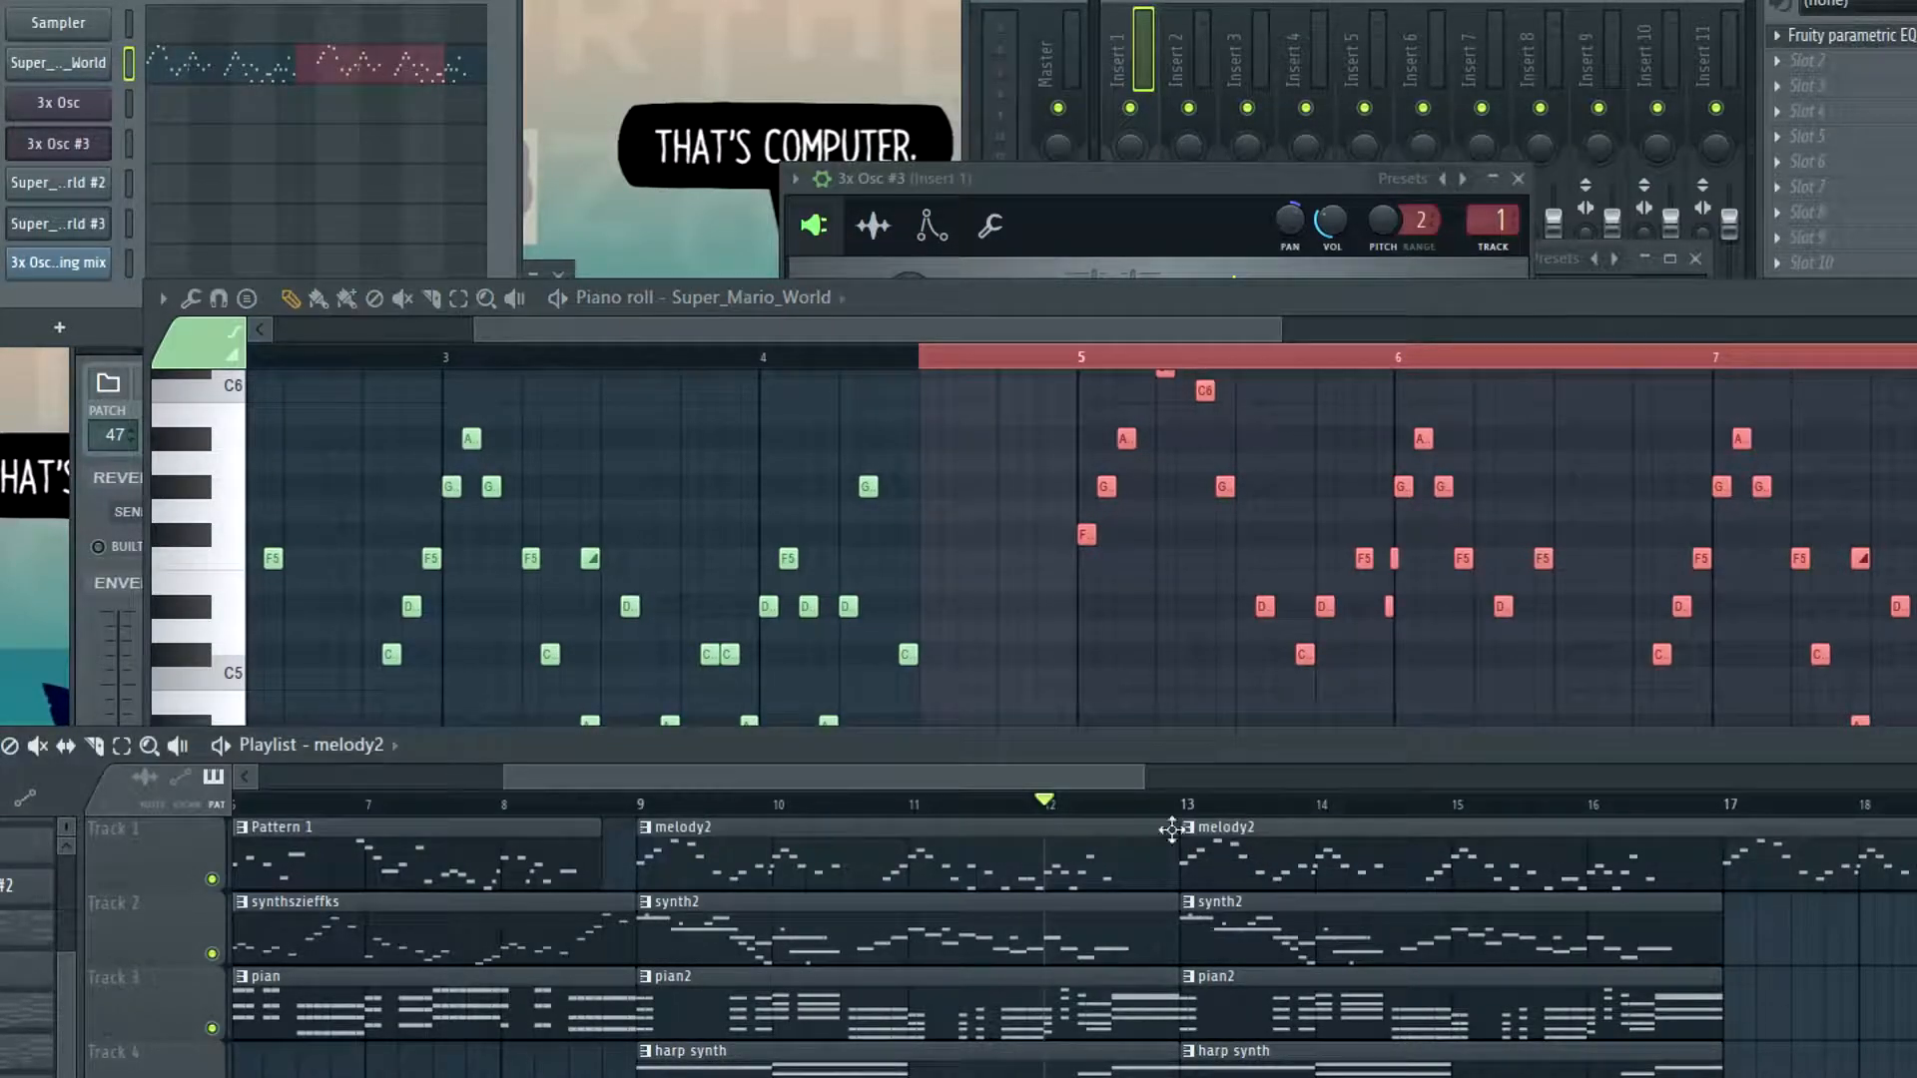
scroll(968, 780, down, 3)
scroll(928, 870, down, 2)
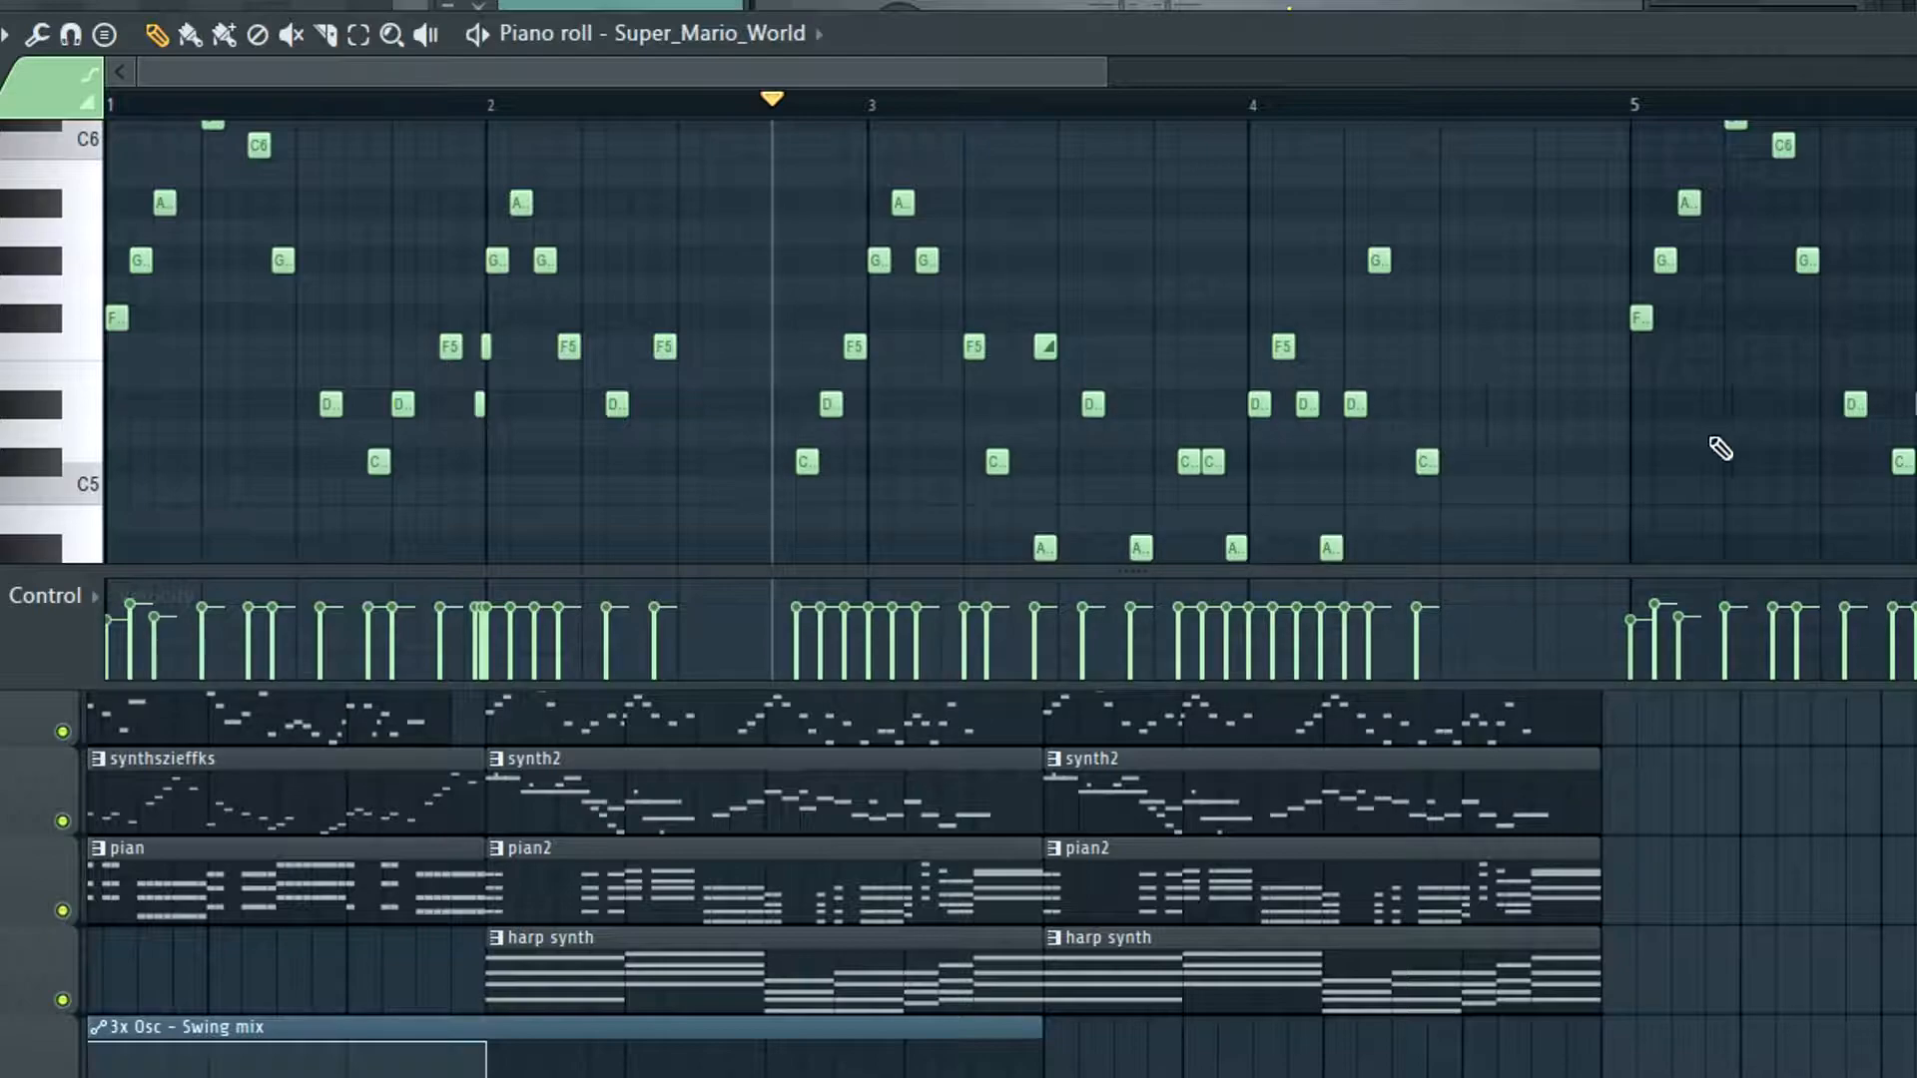
Raise the last melody note before bar 5 to F5 and play the phrase from the end of bar 2
scroll(1416, 386, up, 2)
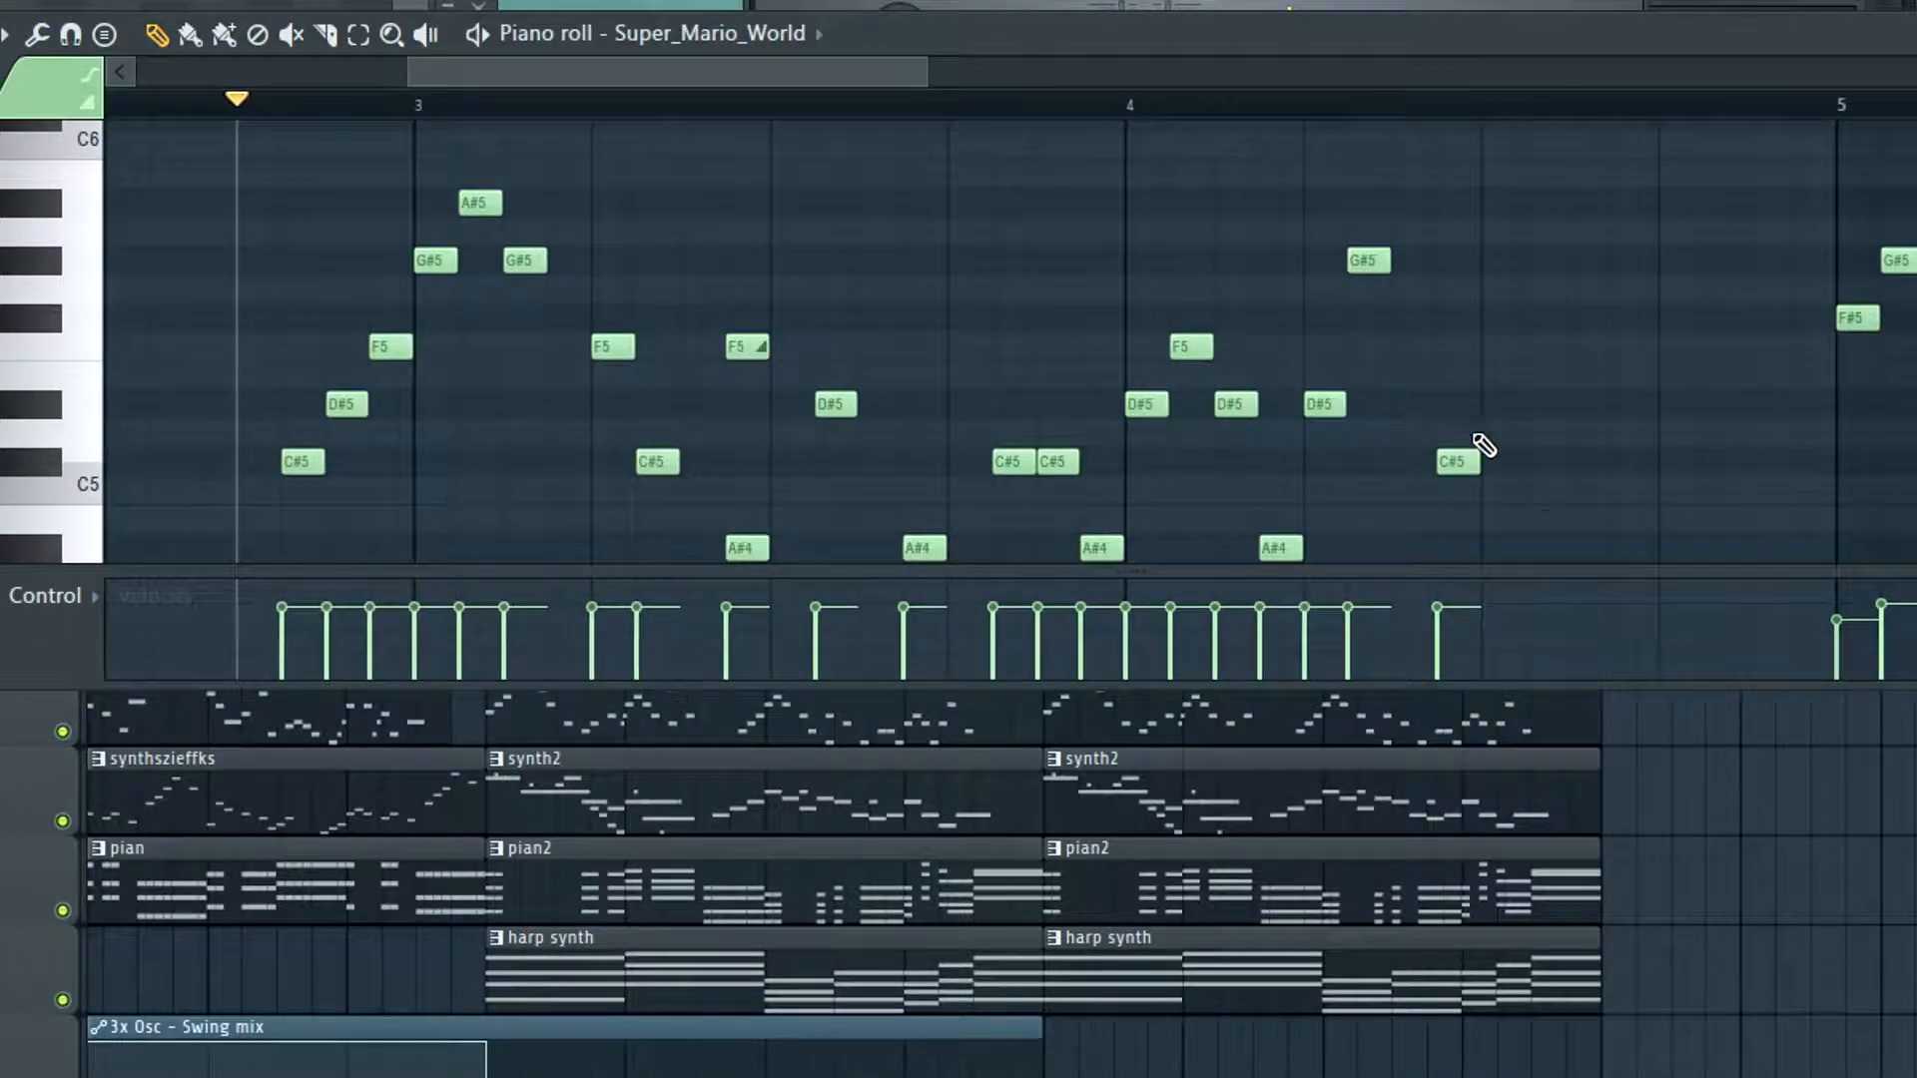
drag(1459, 459, 1460, 346)
key(space)
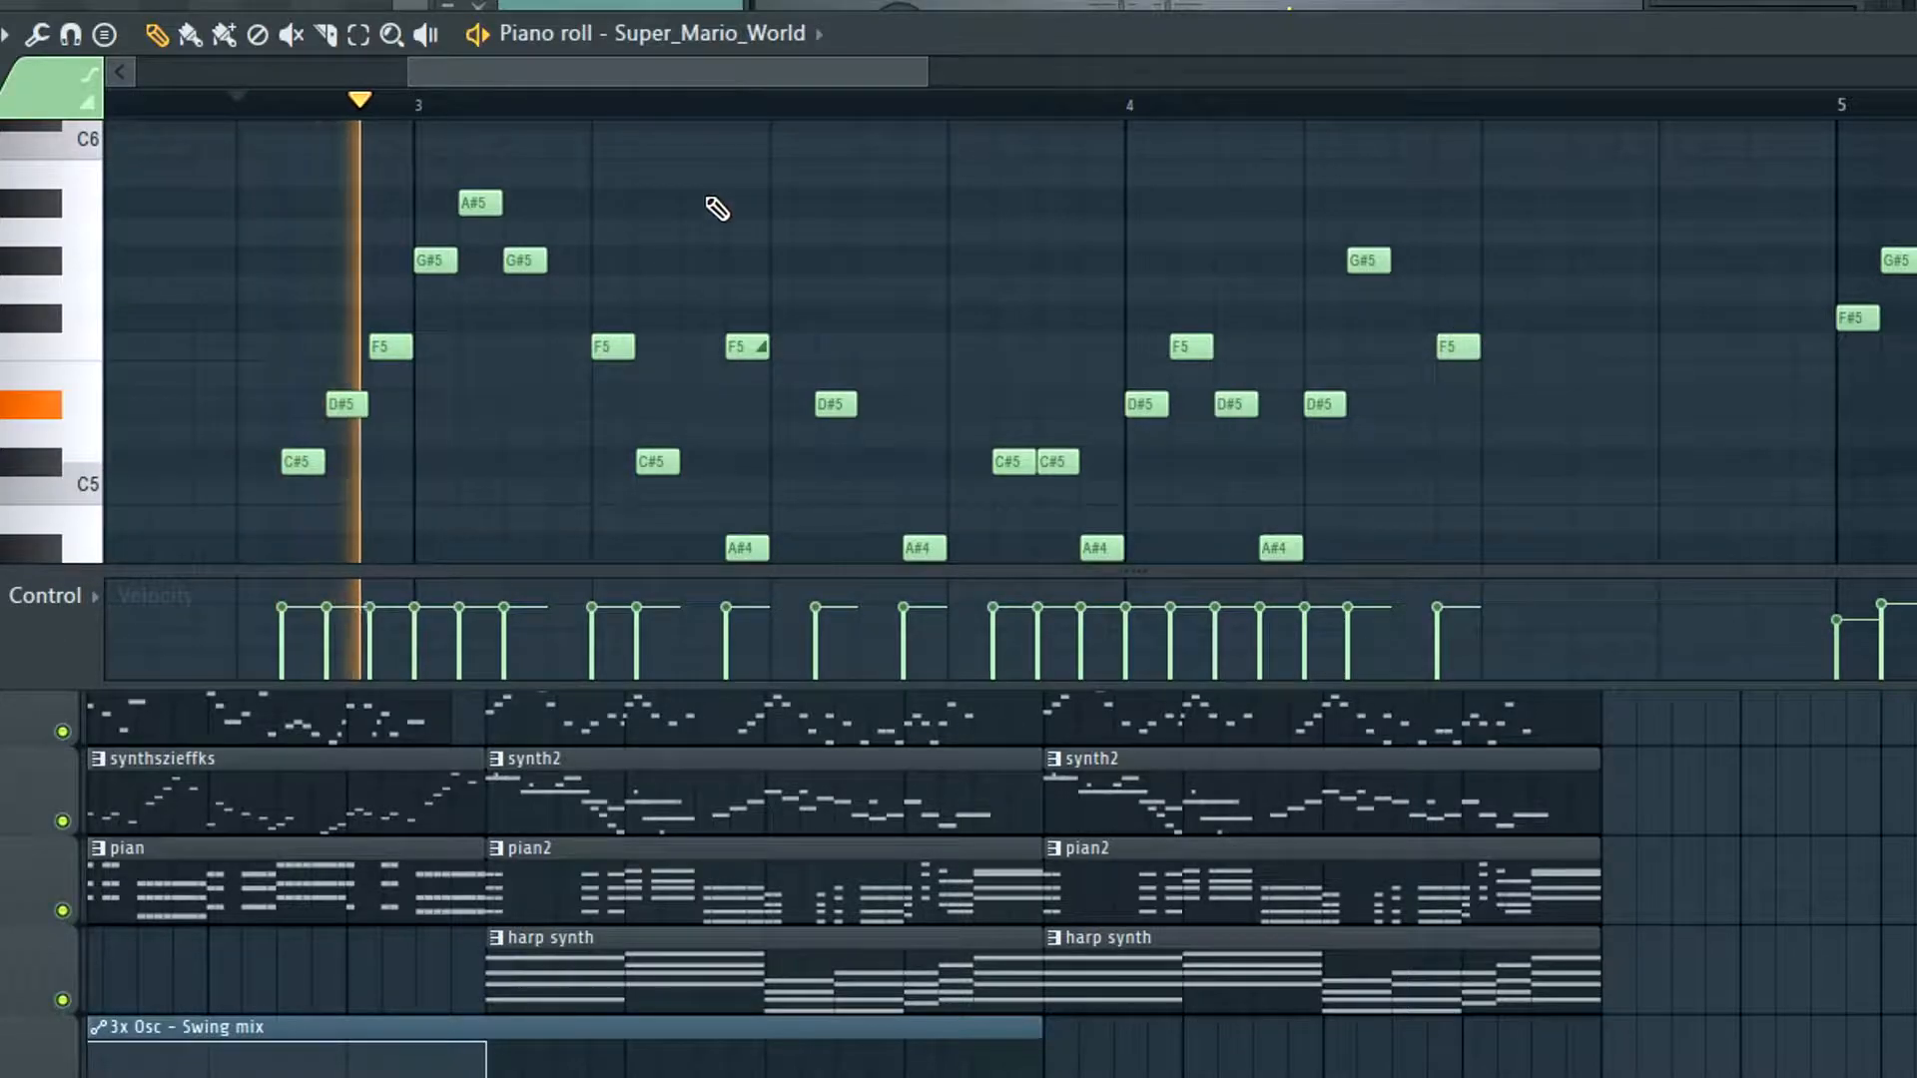
scroll(723, 195, down, 2)
scroll(715, 243, down, 1)
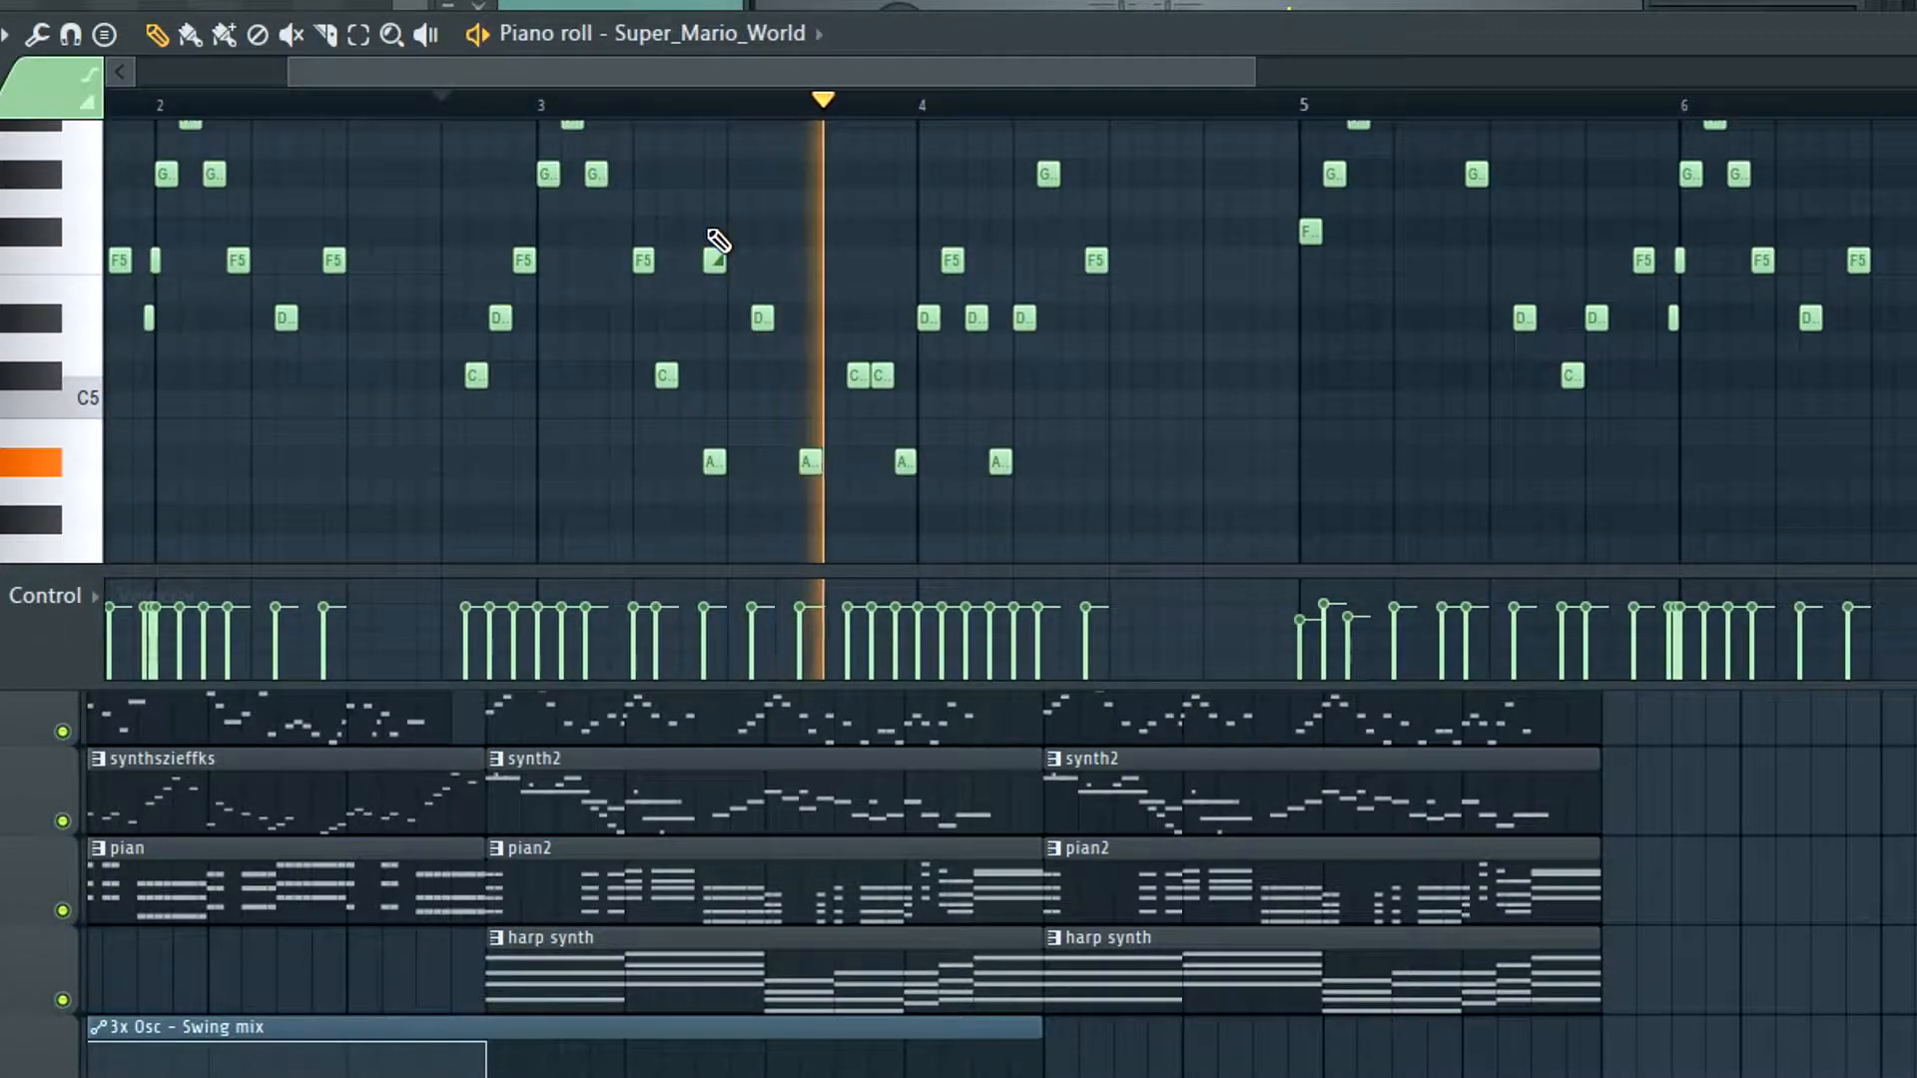
scroll(711, 228, up, 1)
key(space)
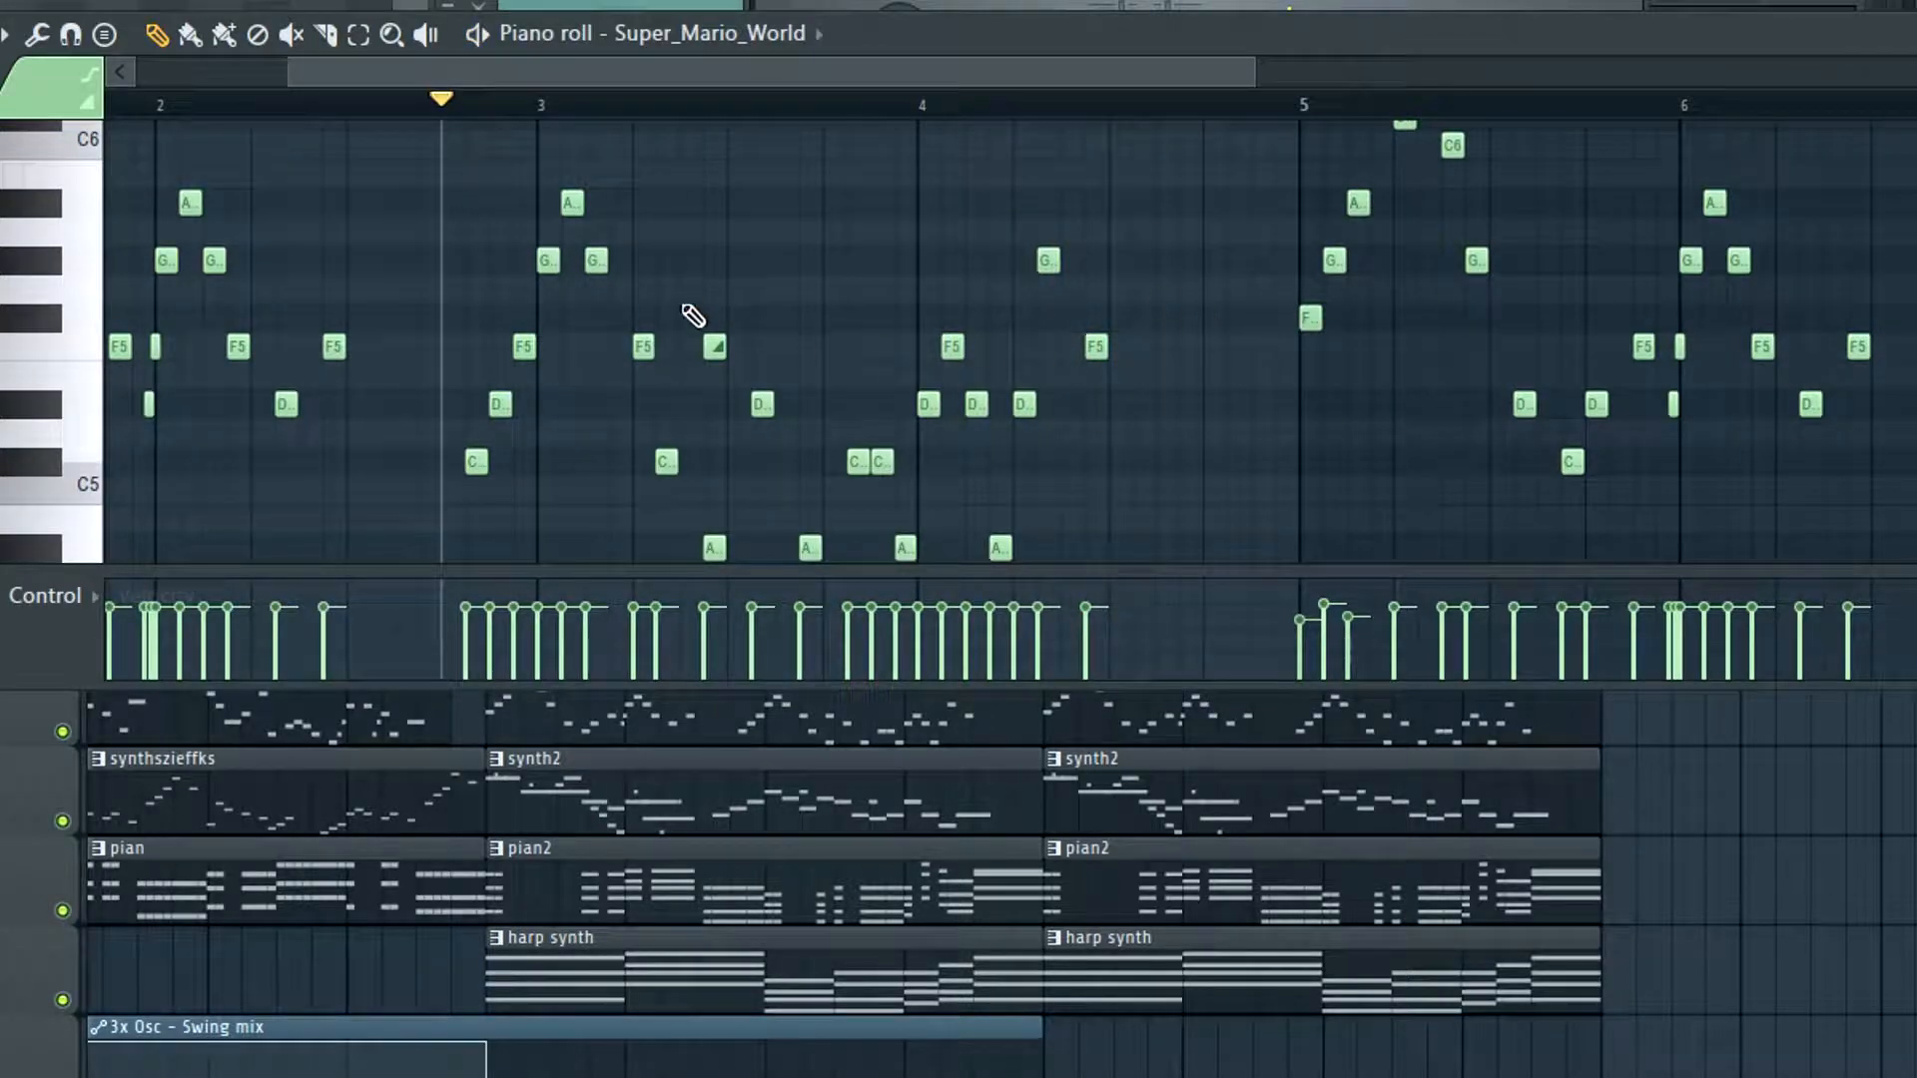
Rework the melody phrase in bar 4 of melody2 to D#5, F5, D#5, C#5, D#5 and F5, and play it
scroll(932, 342, down, 1)
scroll(745, 373, down, 2)
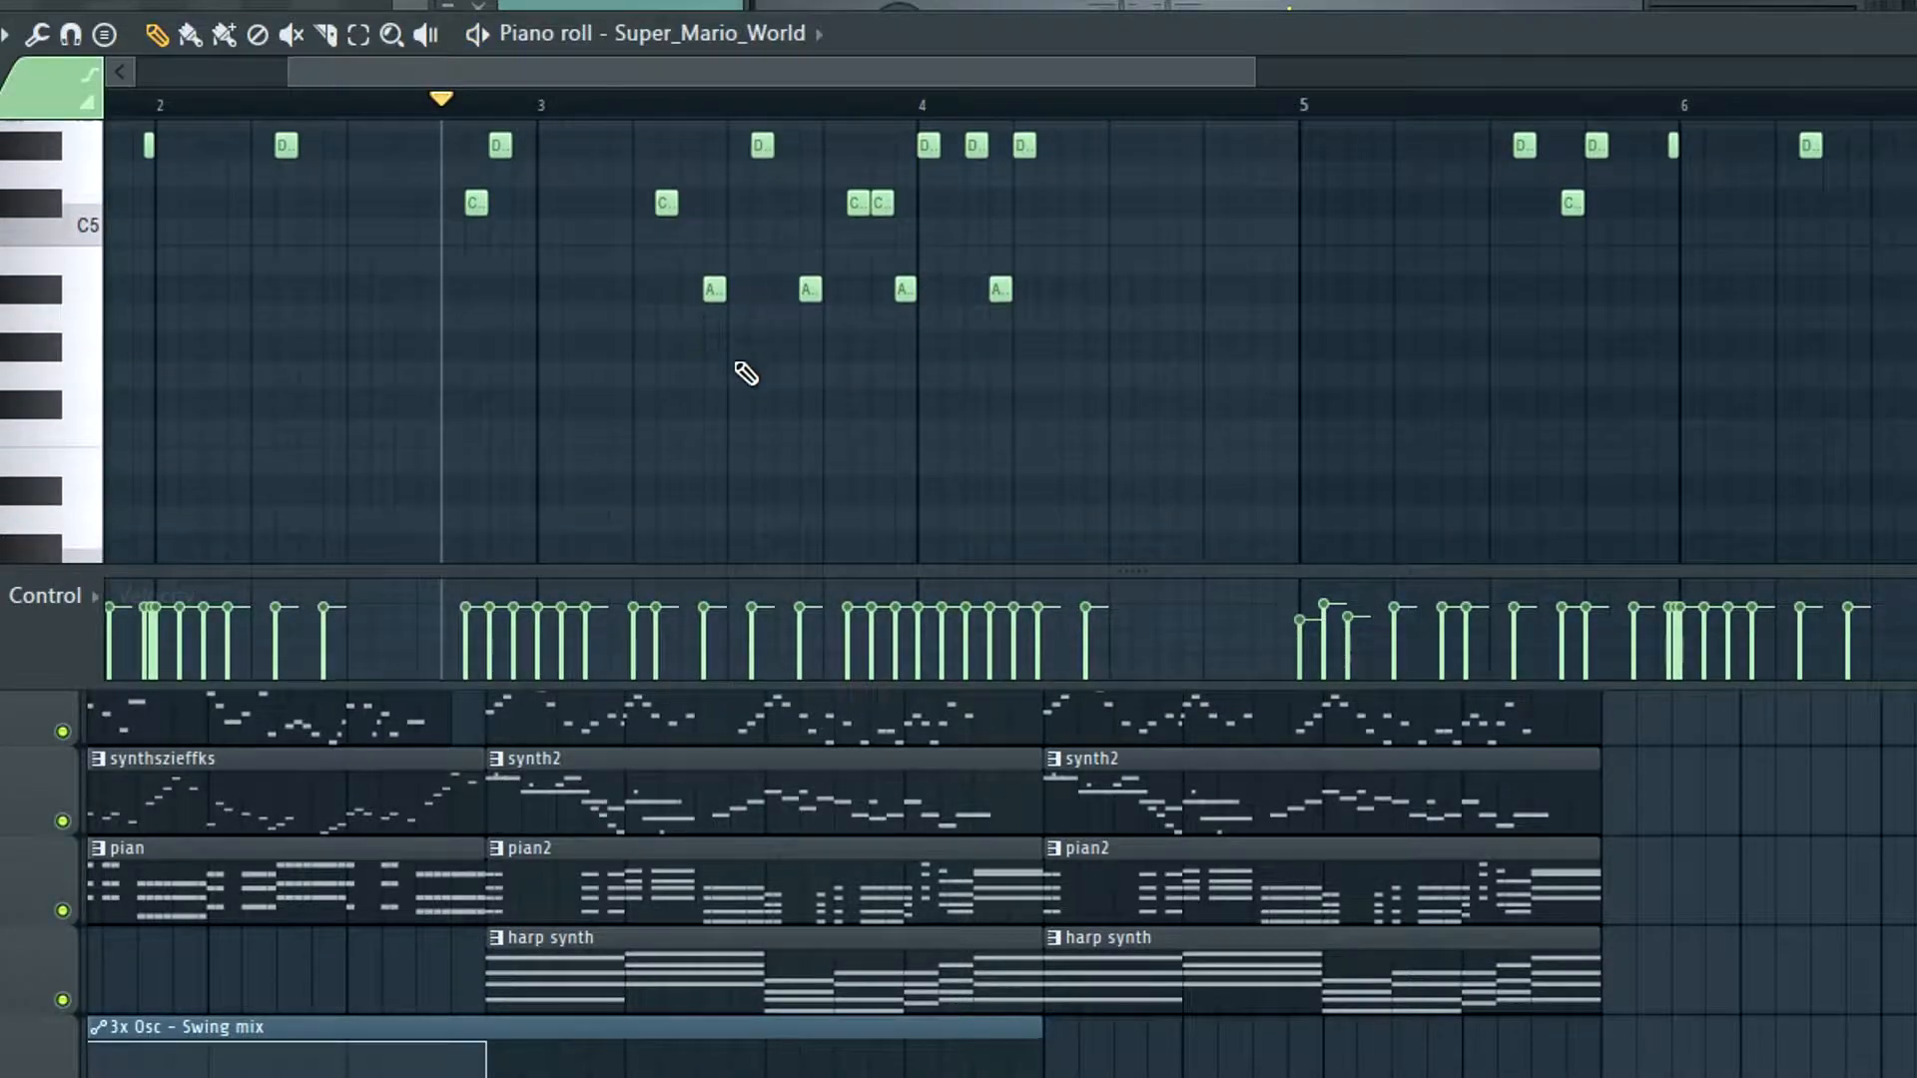
scroll(745, 372, up, 3)
scroll(939, 354, down, 2)
ctrl+scroll(939, 353, up, 3)
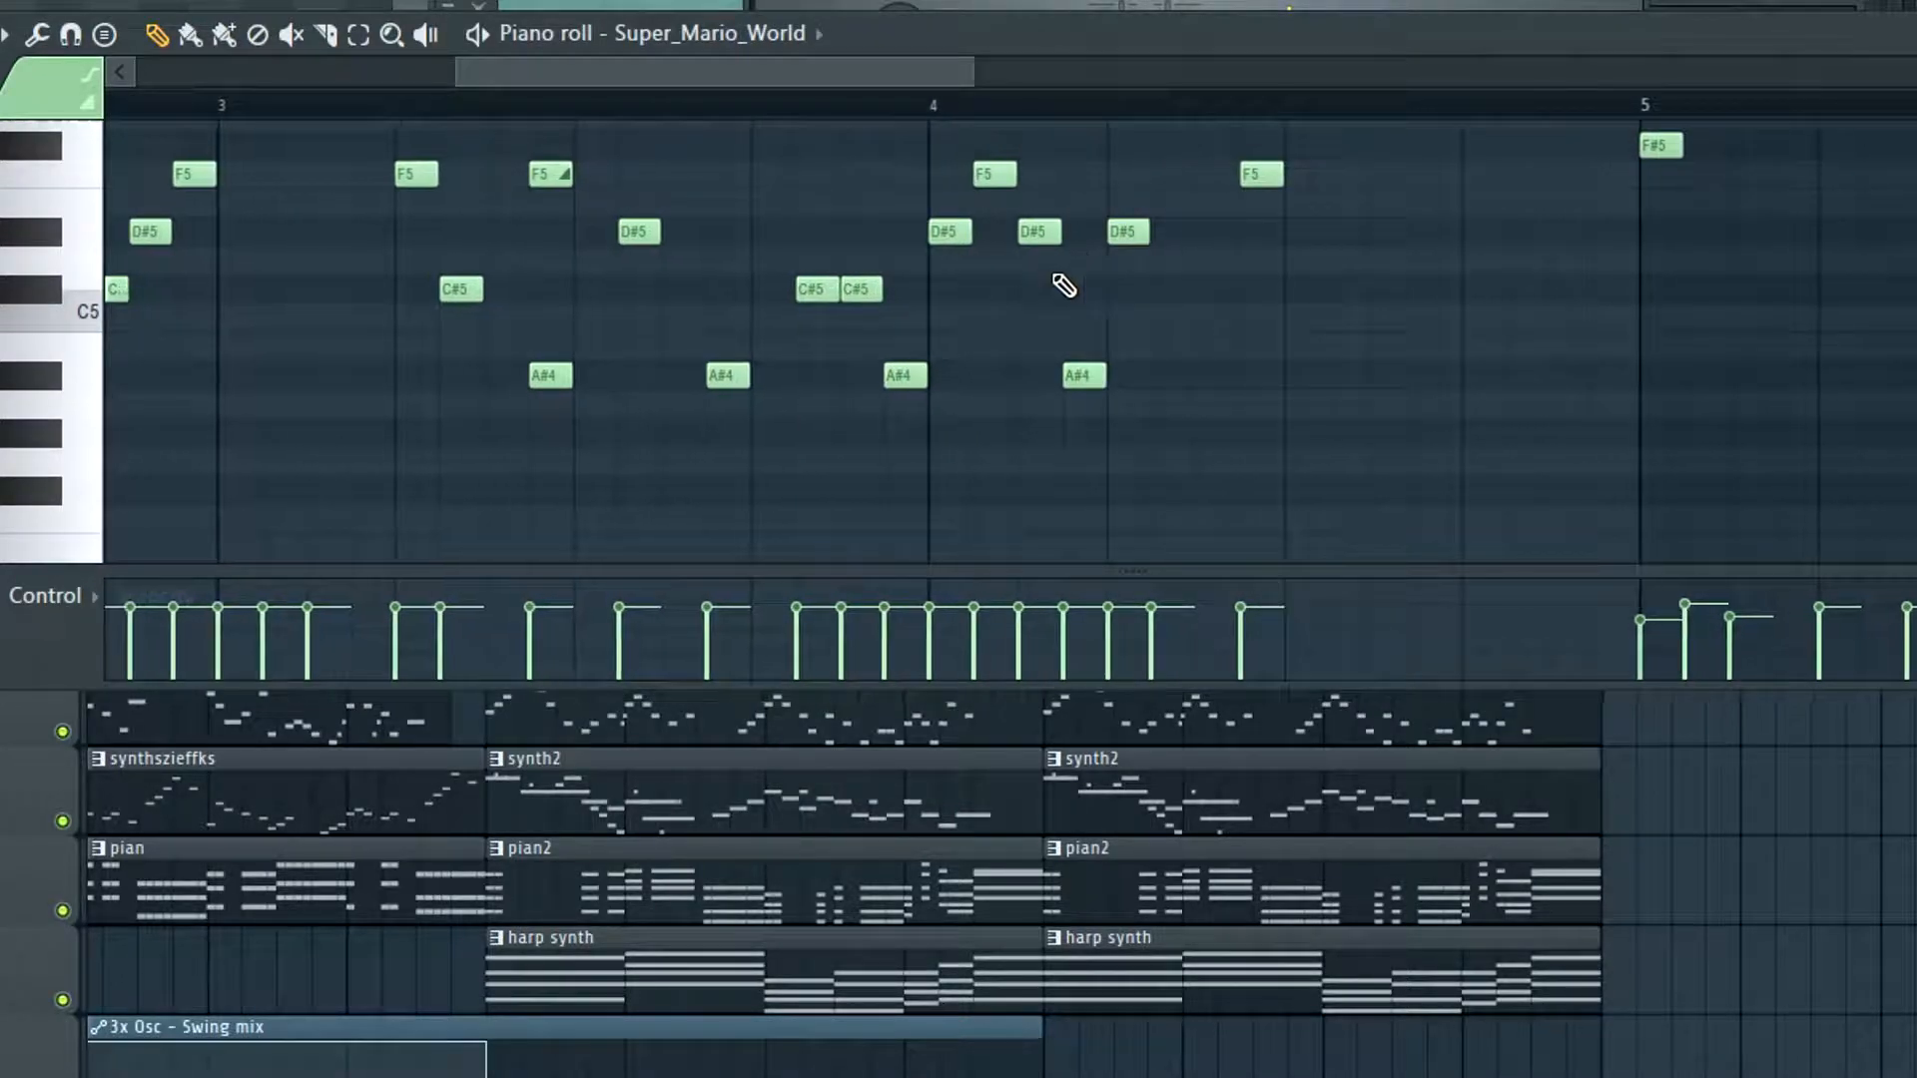
ctrl+scroll(775, 108, down, 3)
scroll(898, 269, up, 3)
key(space)
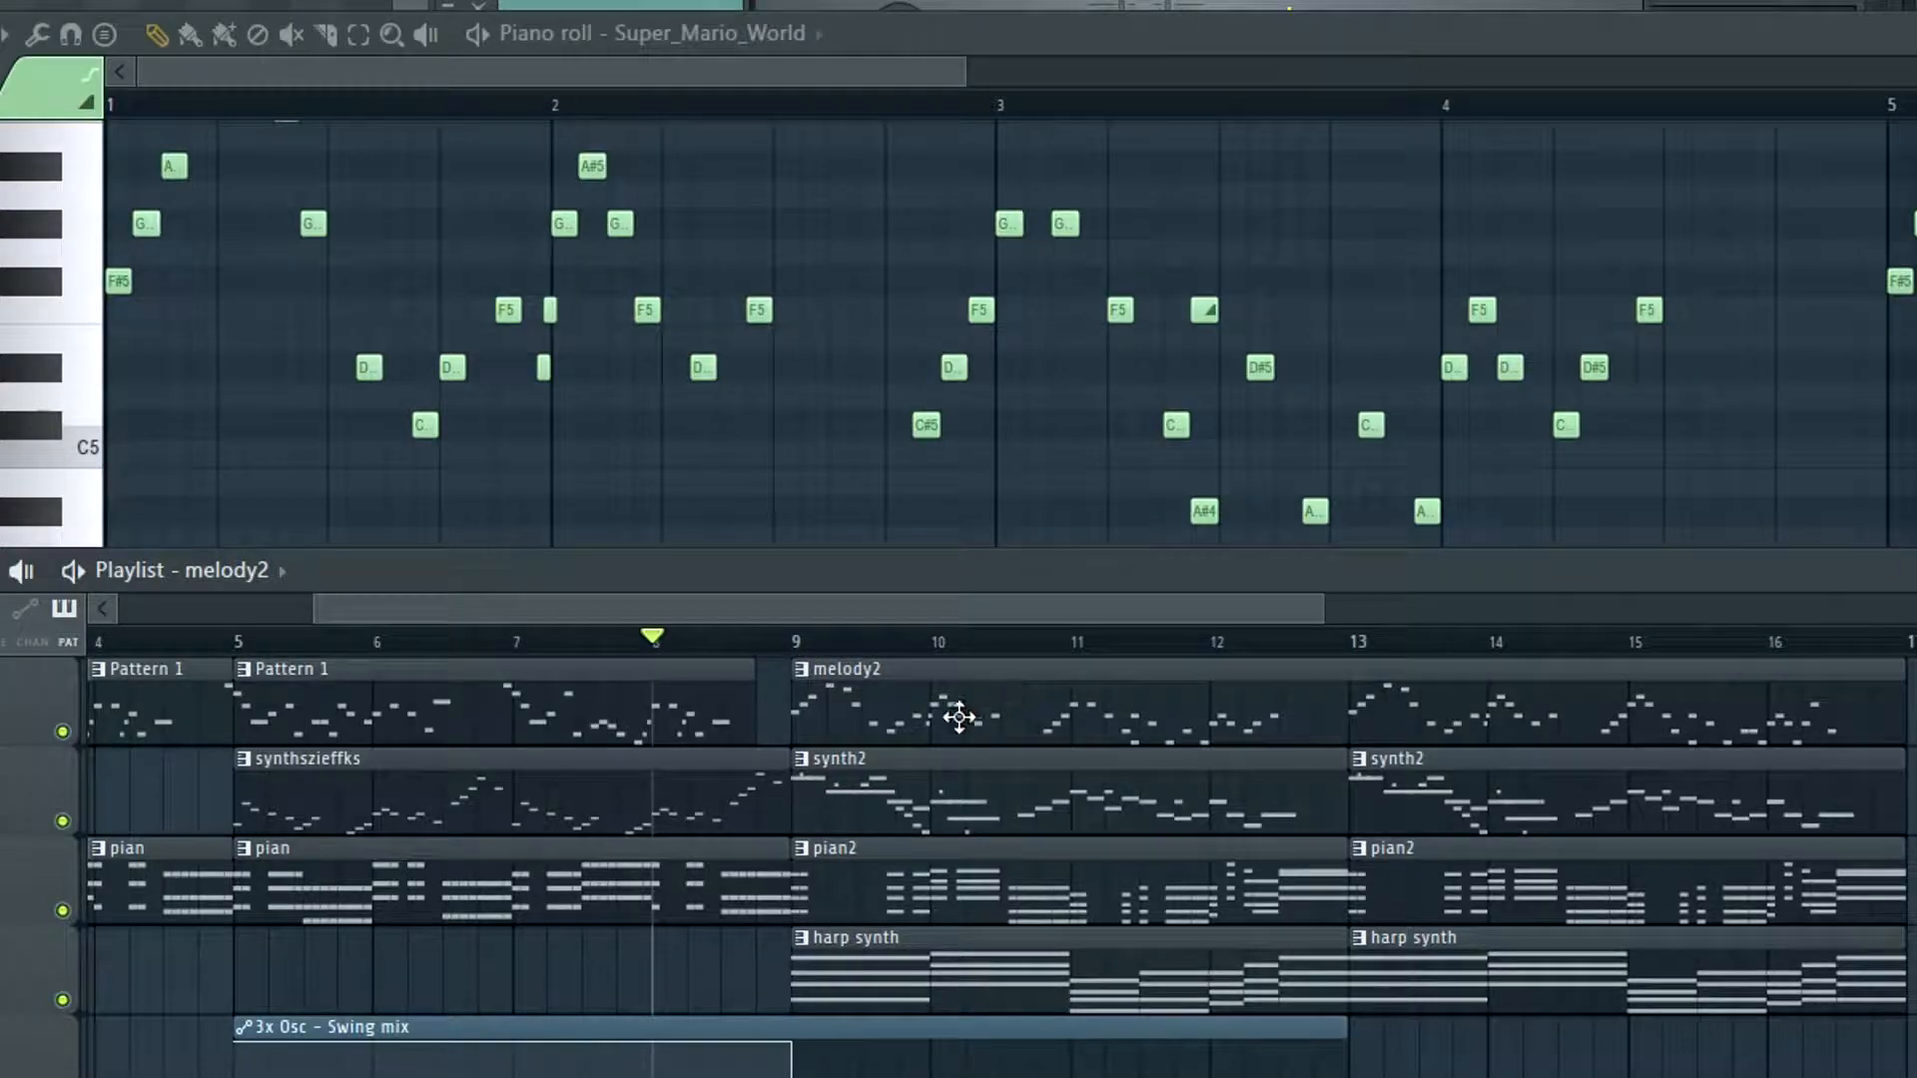
Add a Synth1 VSTi channel with the Whistle2 preset and give it the melody2 notes one octave higher
drag(862, 613, 409, 633)
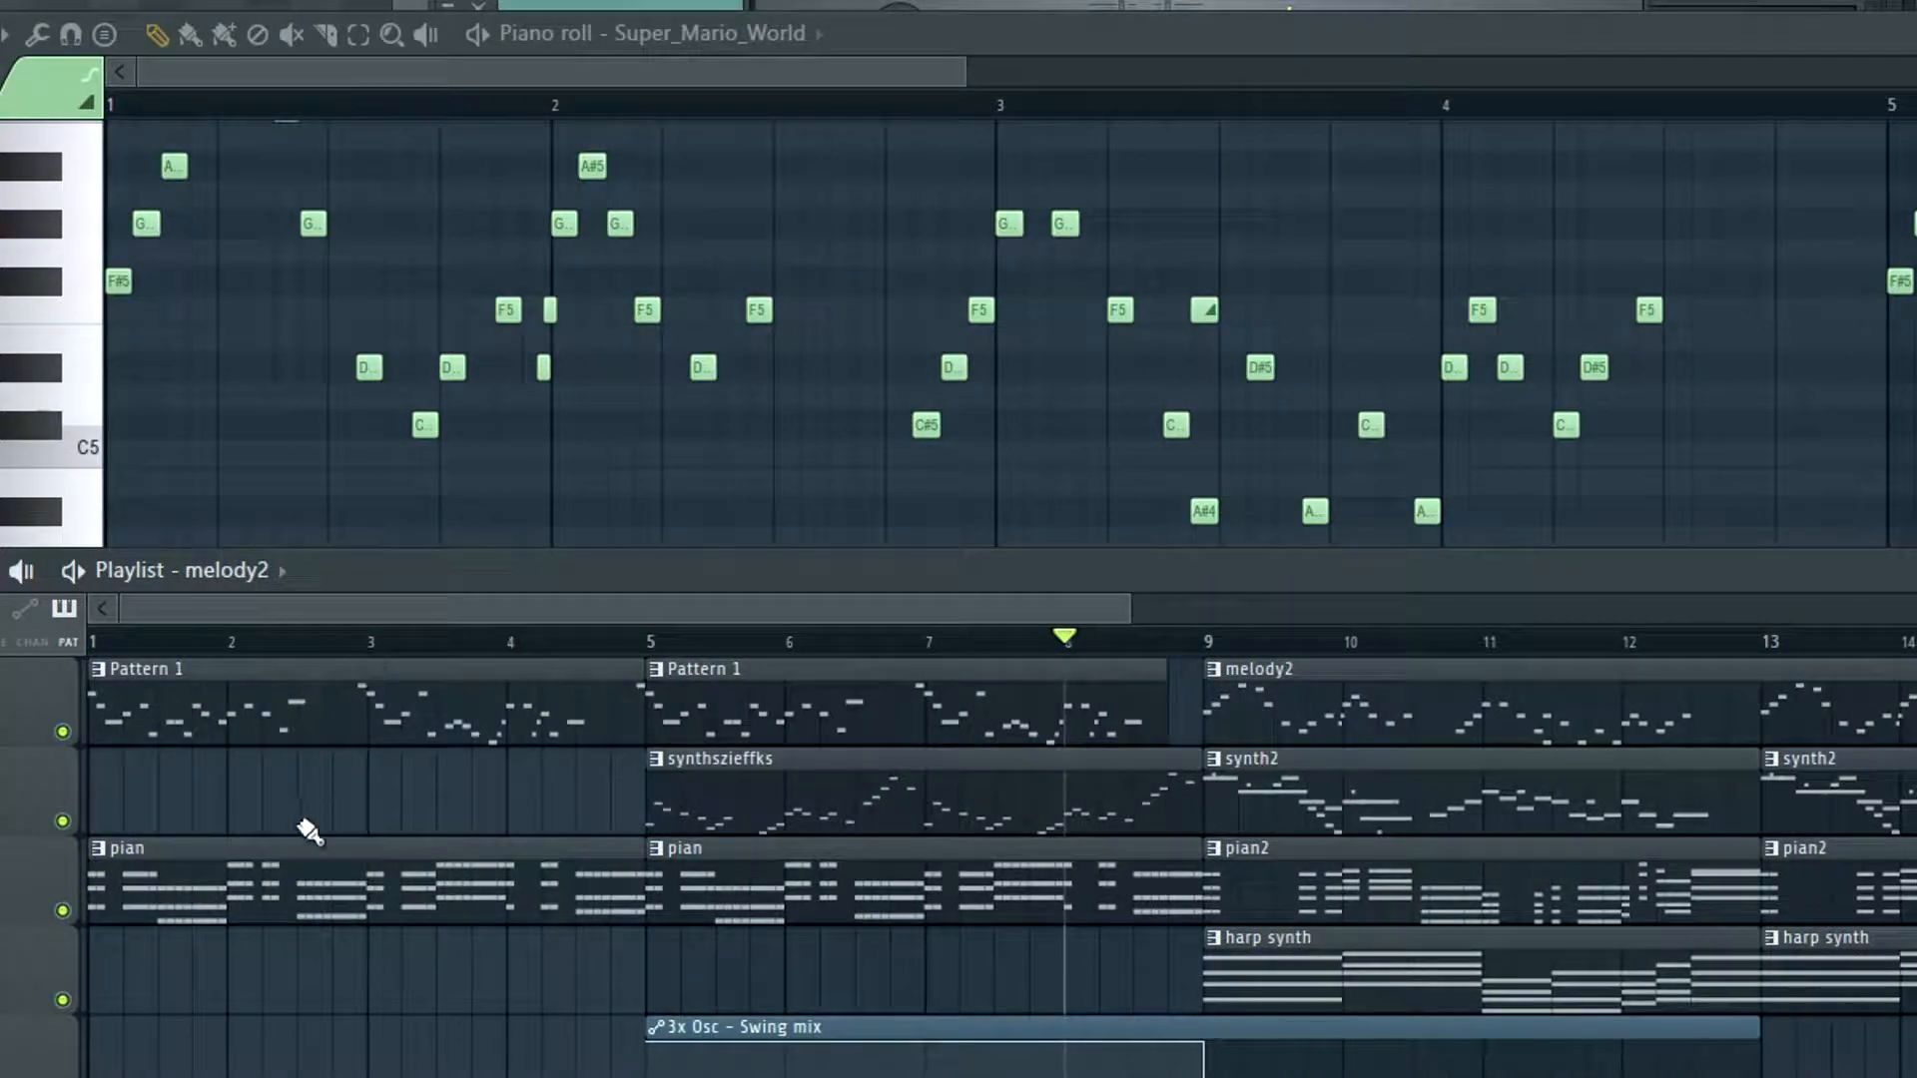
scroll(302, 829, down, 3)
scroll(301, 830, up, 2)
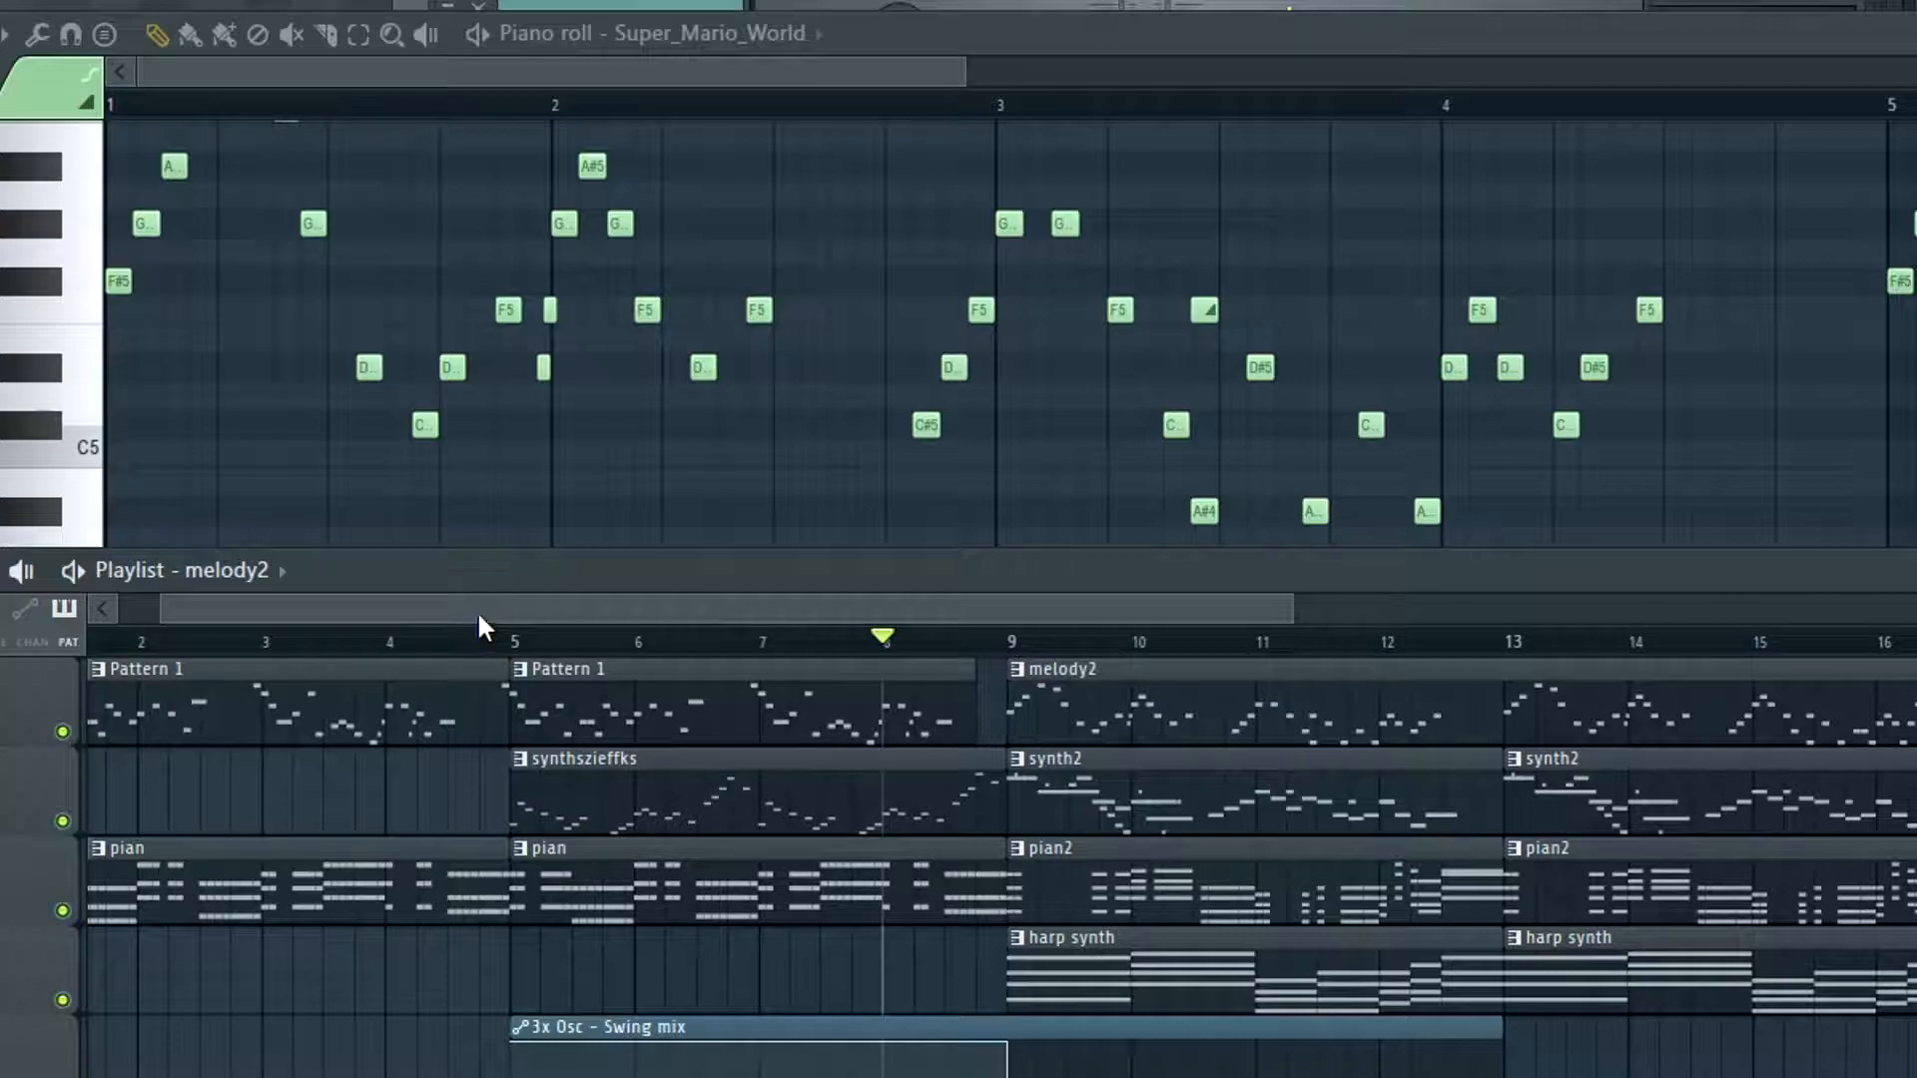
drag(484, 607, 132, 621)
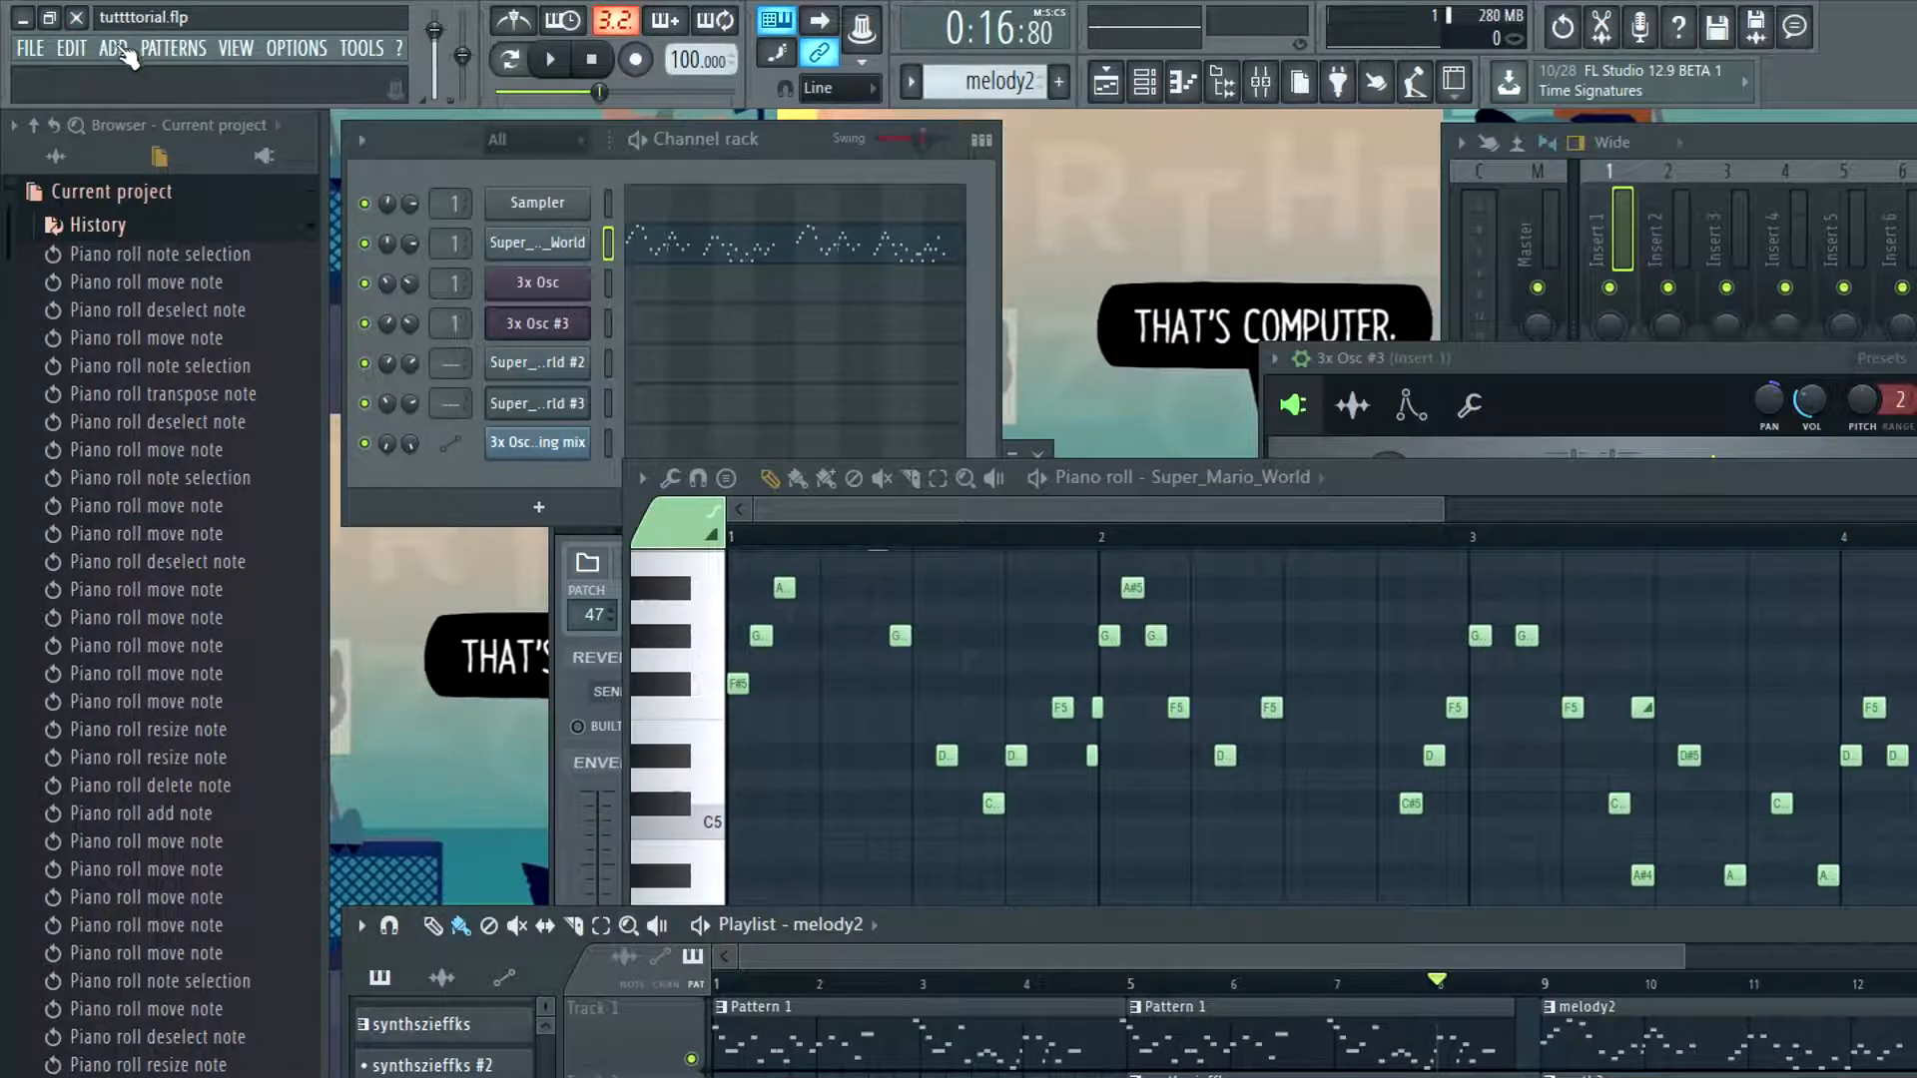
click(118, 48)
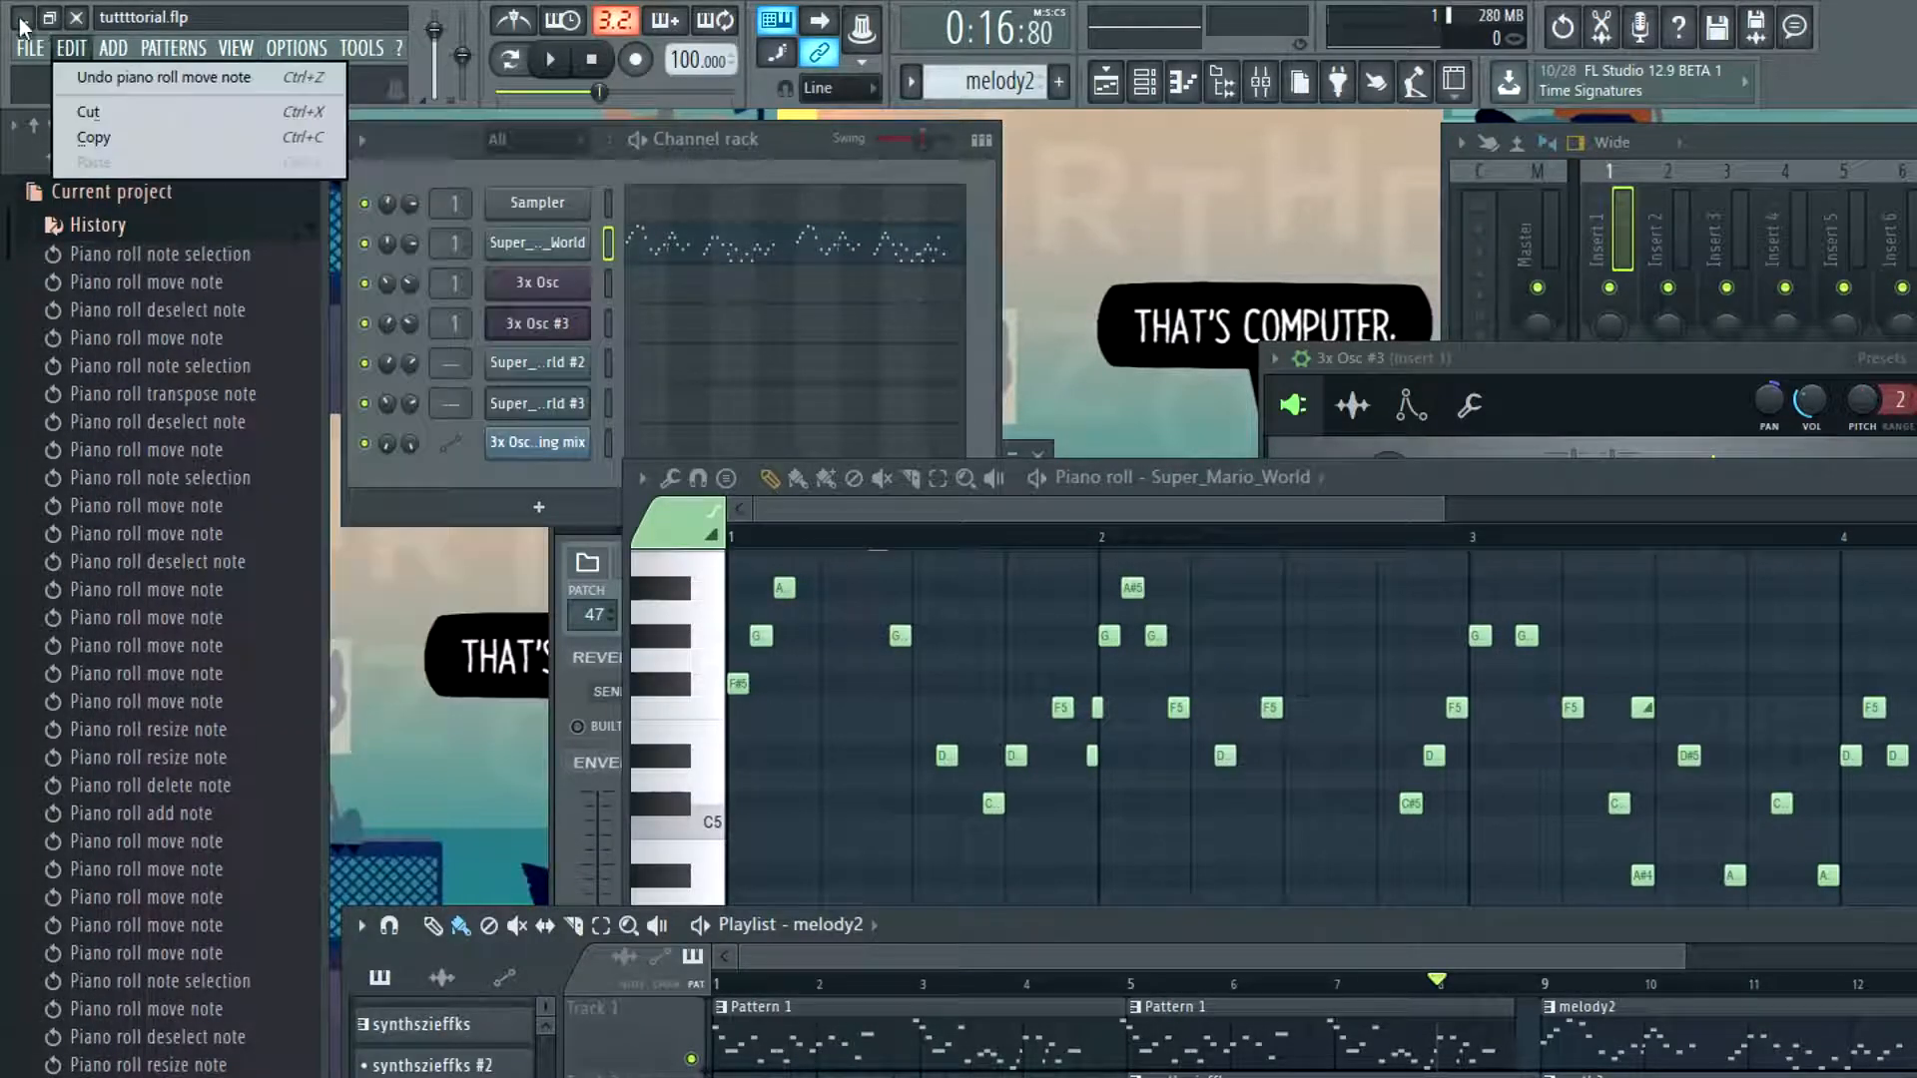
mouse_move(113, 48)
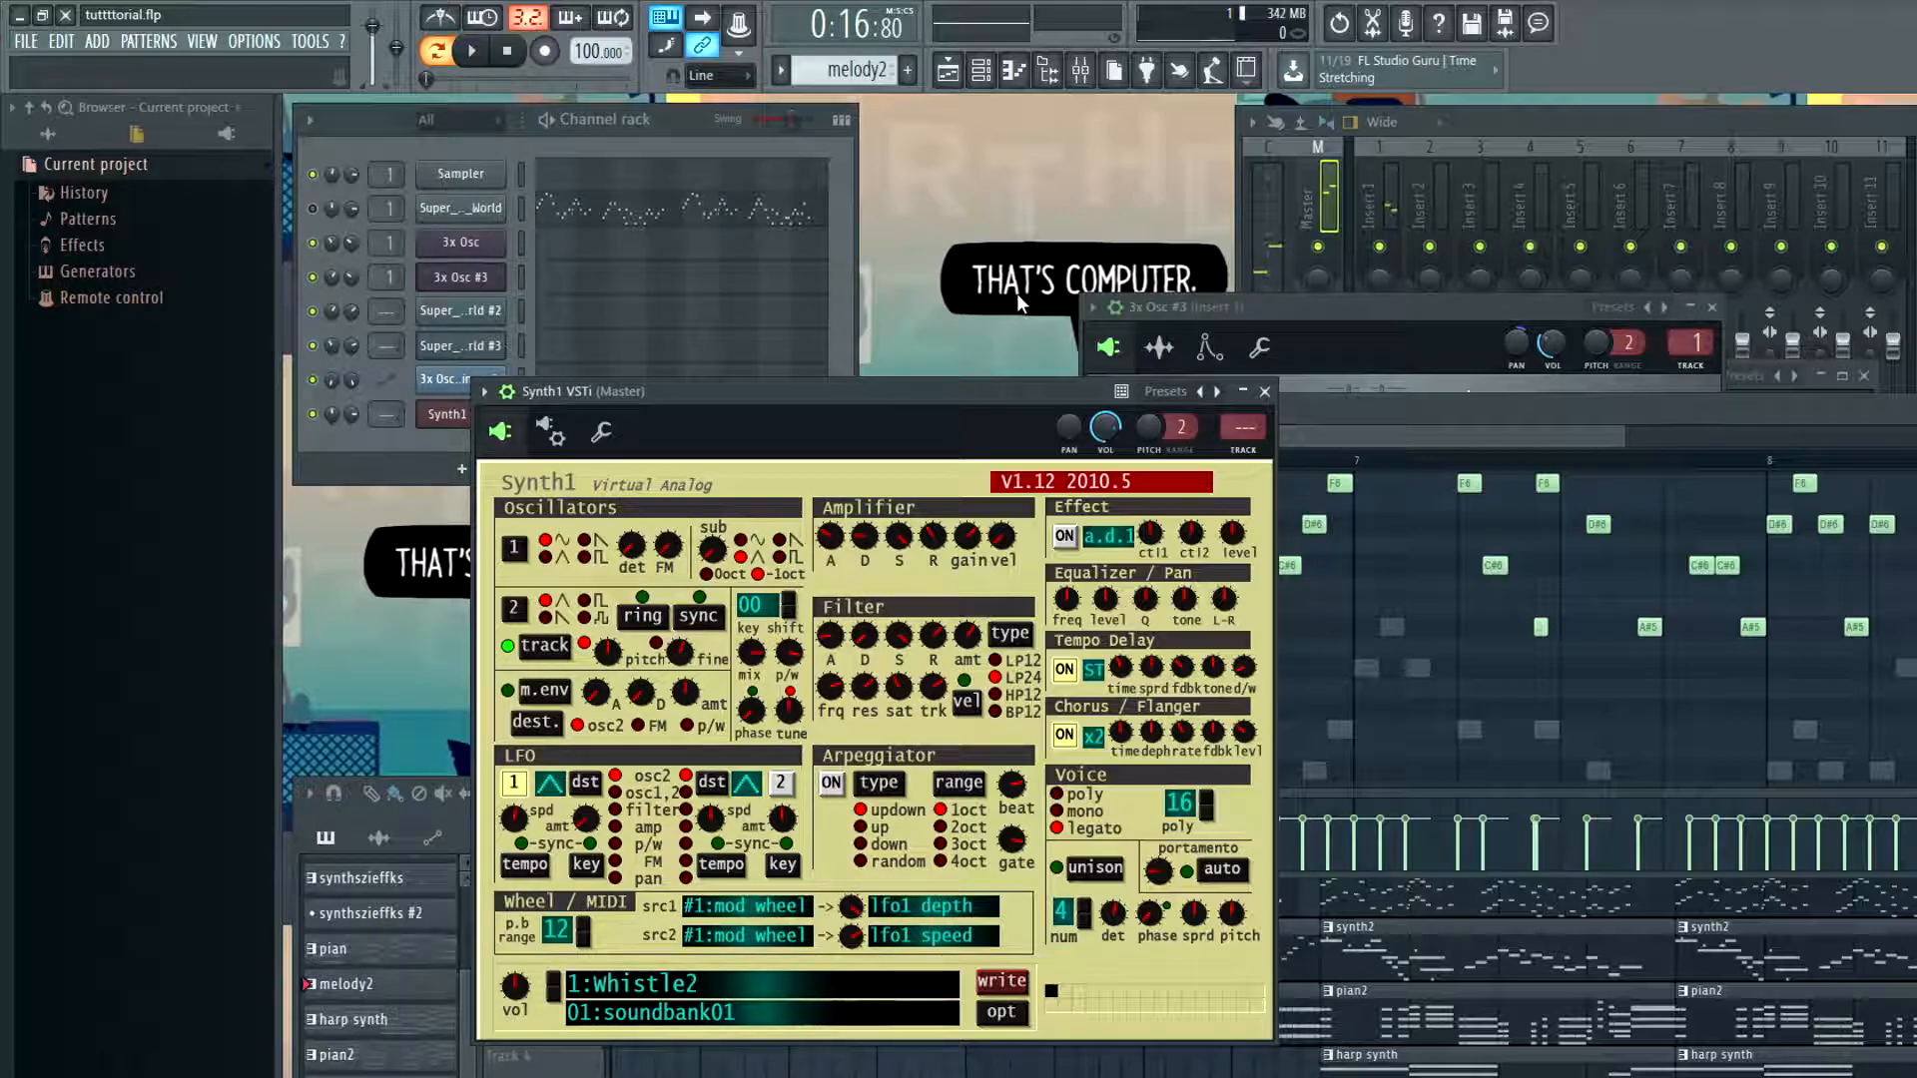
Play the melody2 pattern with the Synth1 VSTi layer, and bring its piano roll and the playlist forward
key(space)
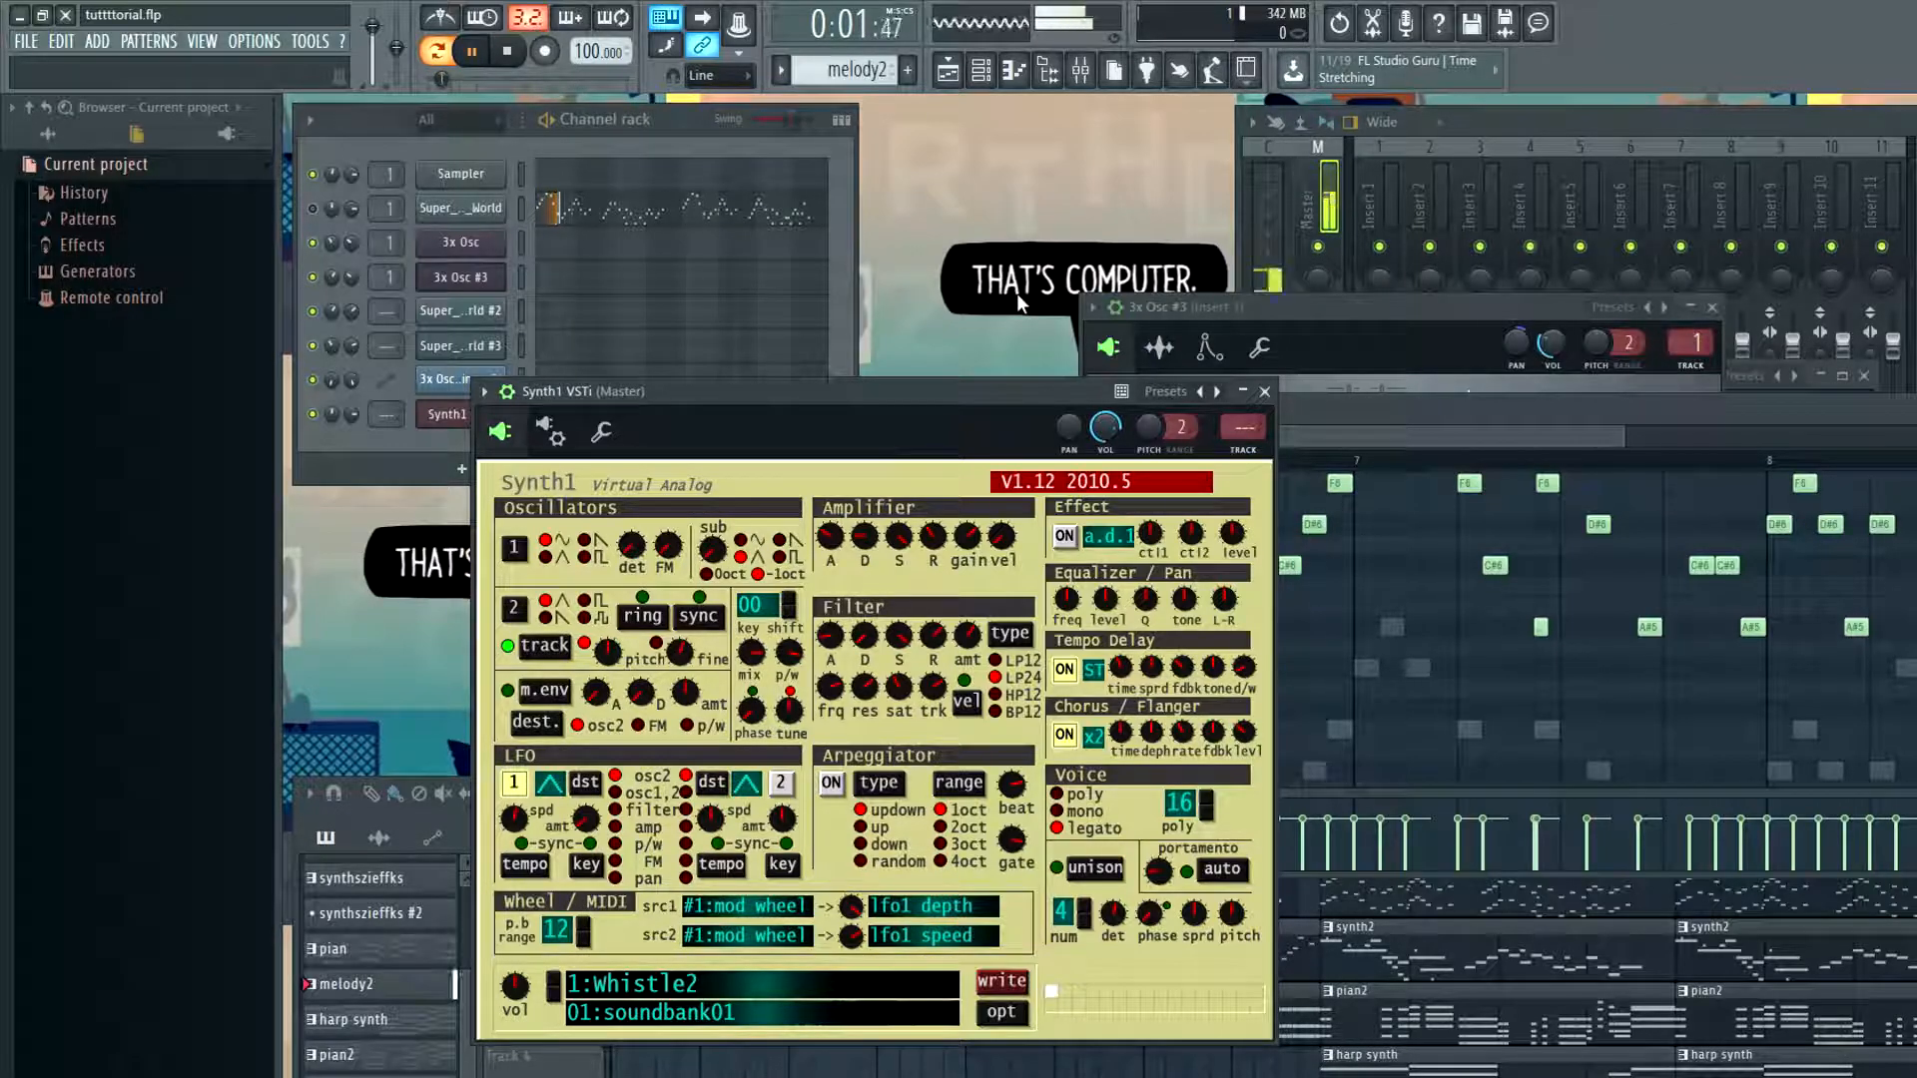
key(space)
click(1324, 439)
click(1912, 1019)
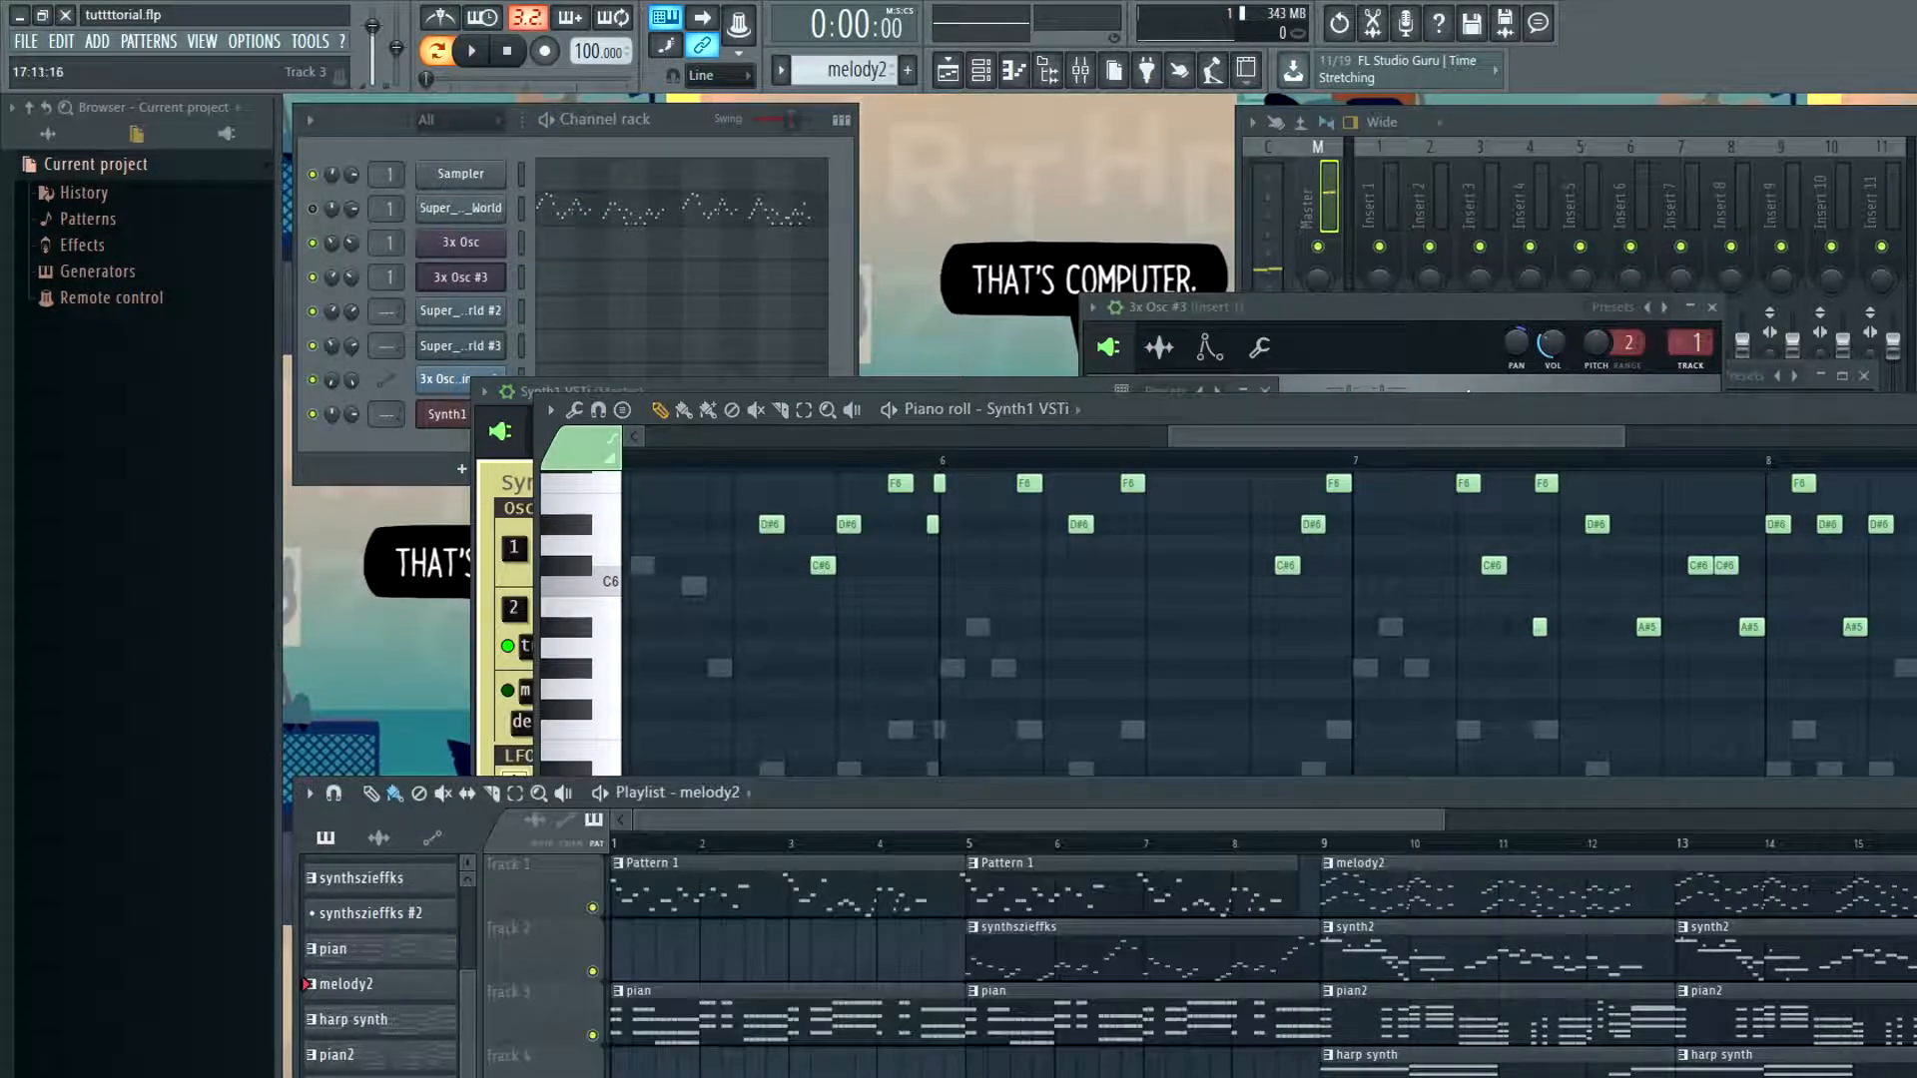
Audition the song from bar 8 with the first Super_Mario_World channel muted, and return playback to pattern mode
click(1255, 841)
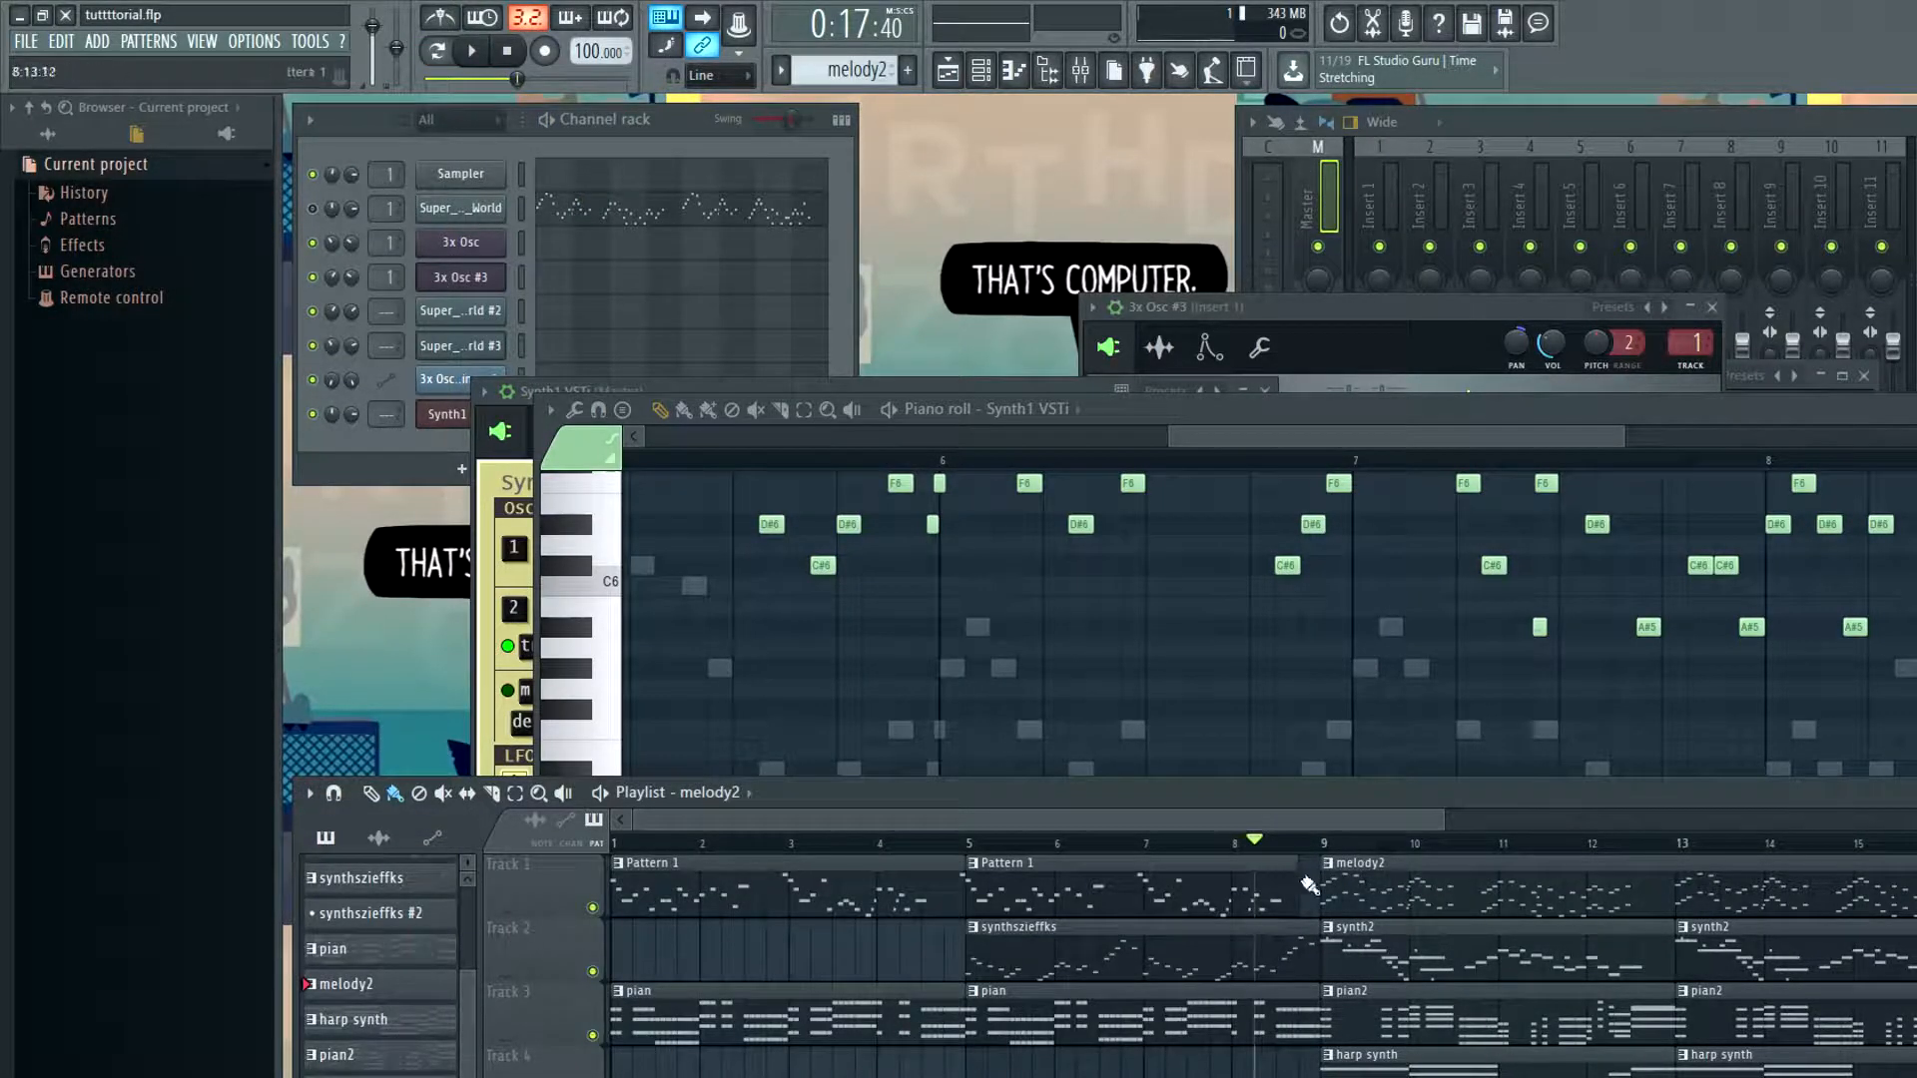
click(315, 222)
key(space)
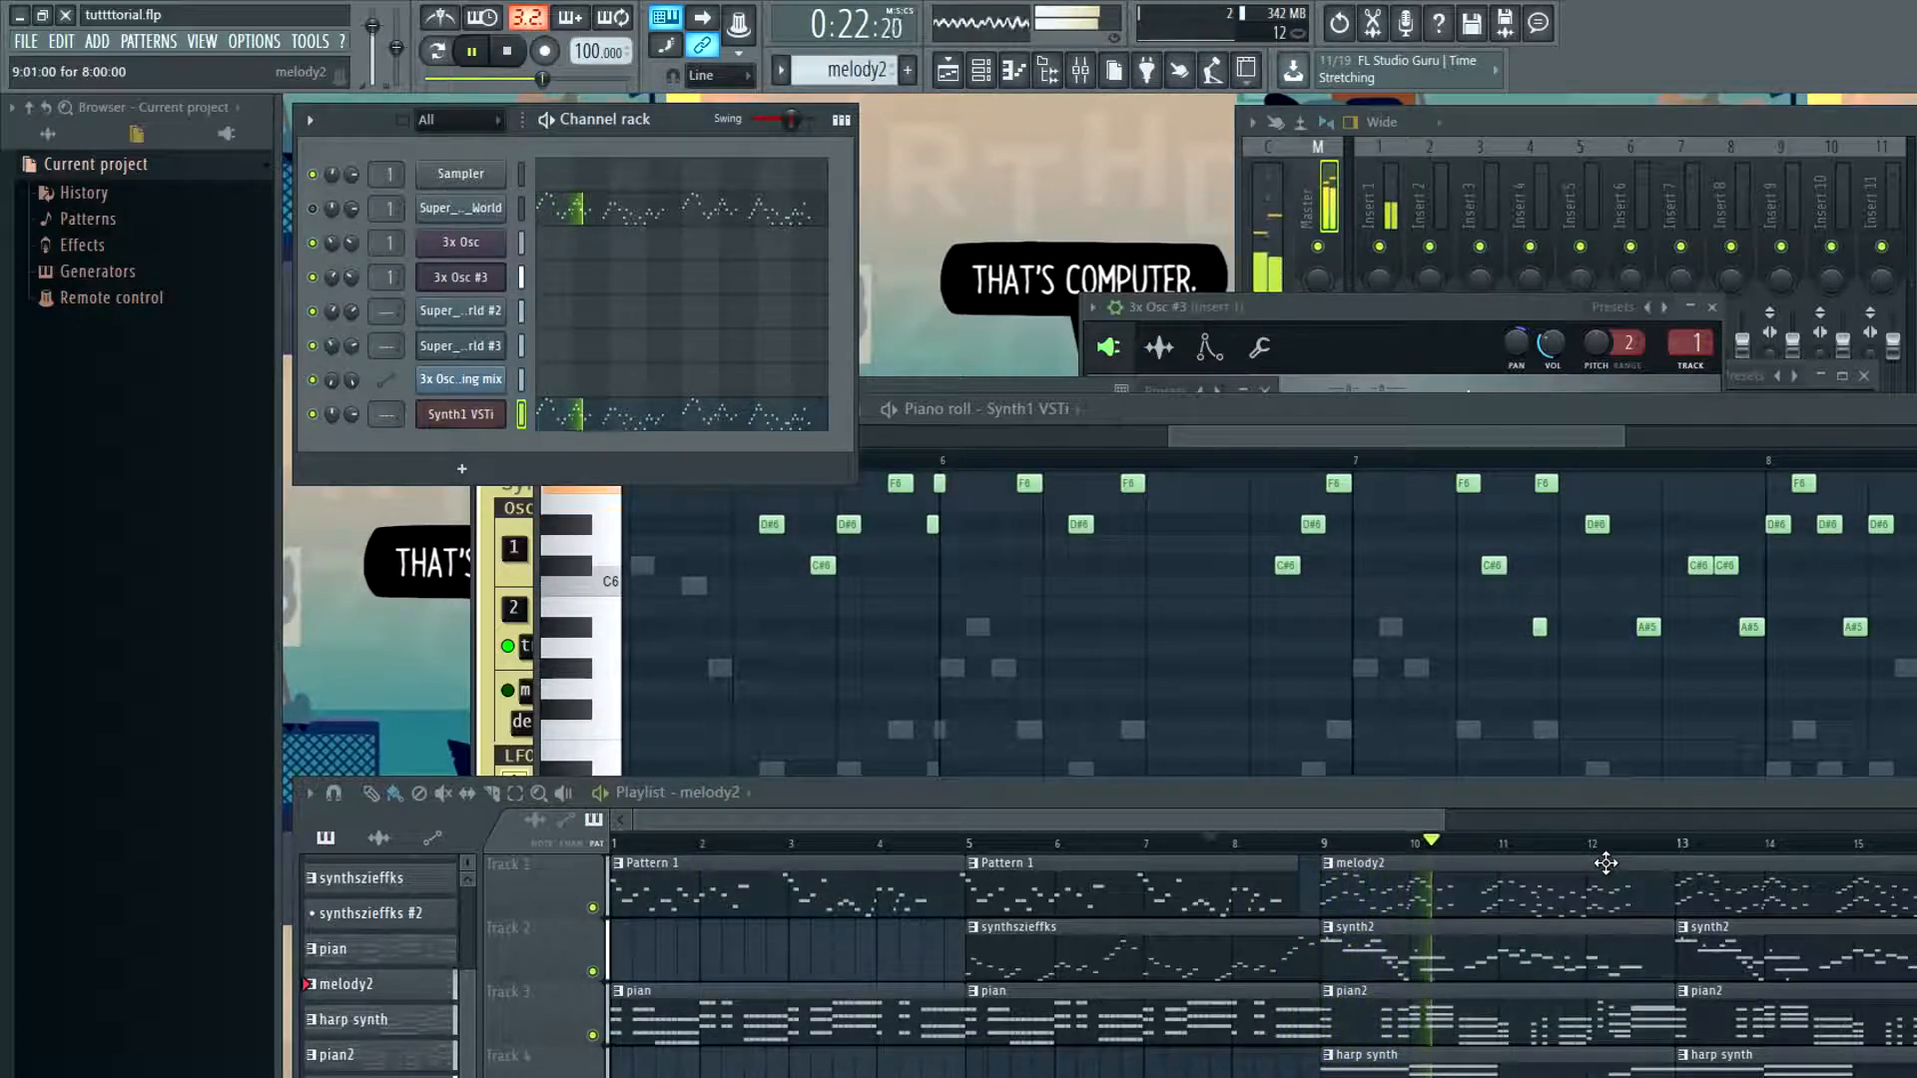
key(space)
click(436, 49)
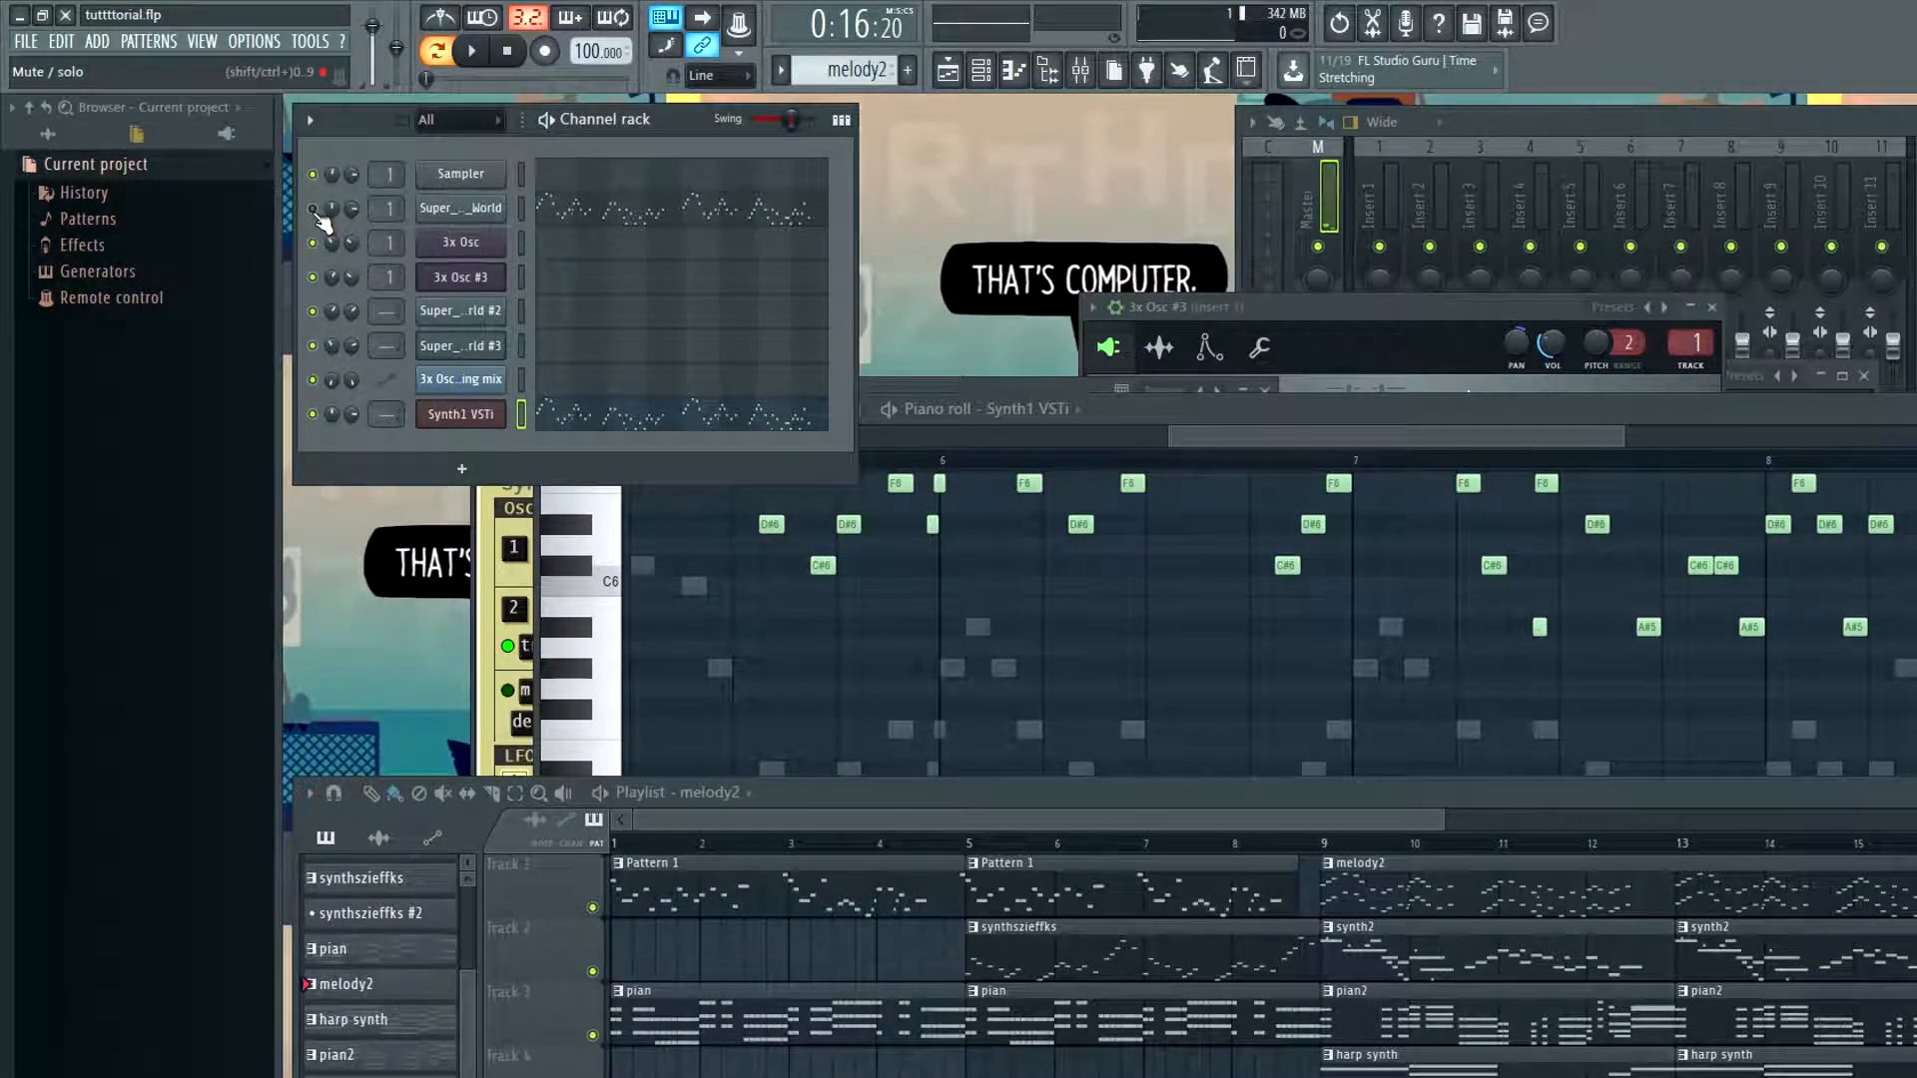
Play the song from bar 9 with the first Super_Mario_World channel muted, and look over the arrangement through bar 16
key(space)
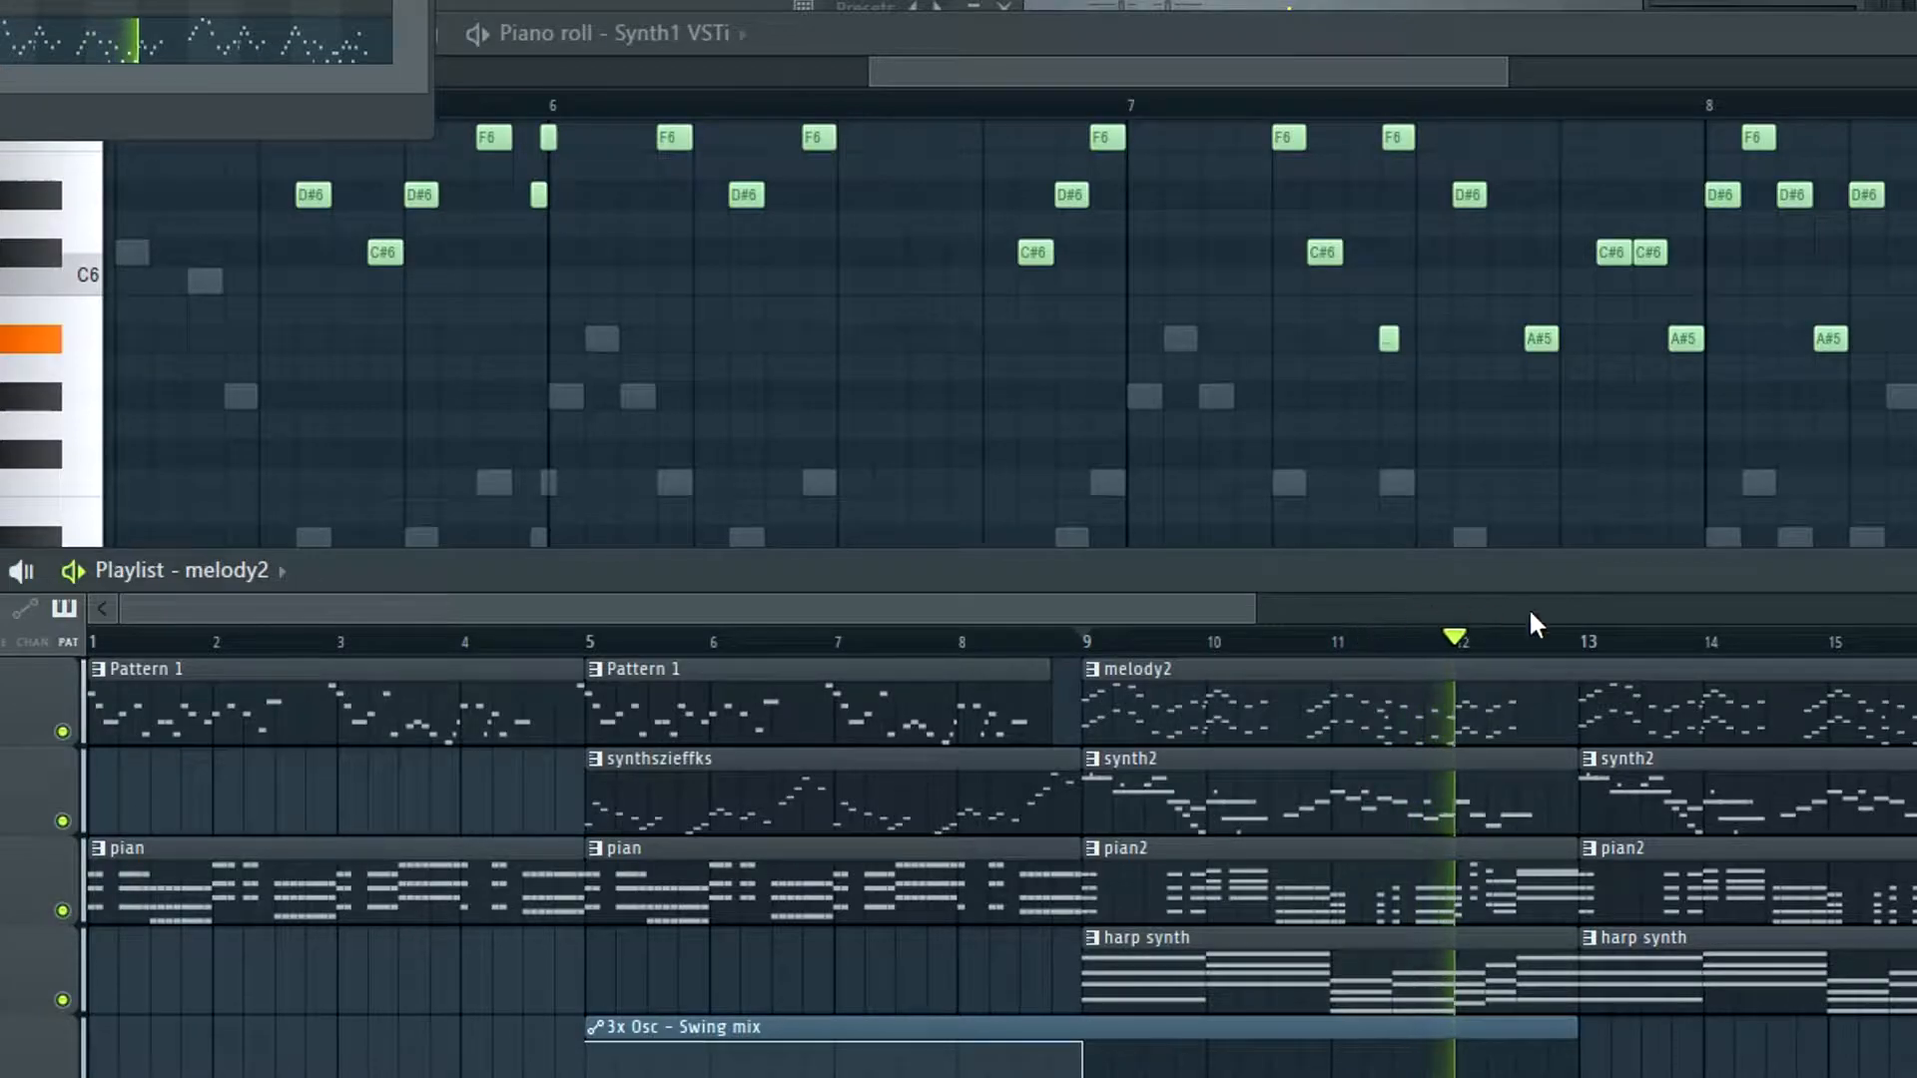
key(space)
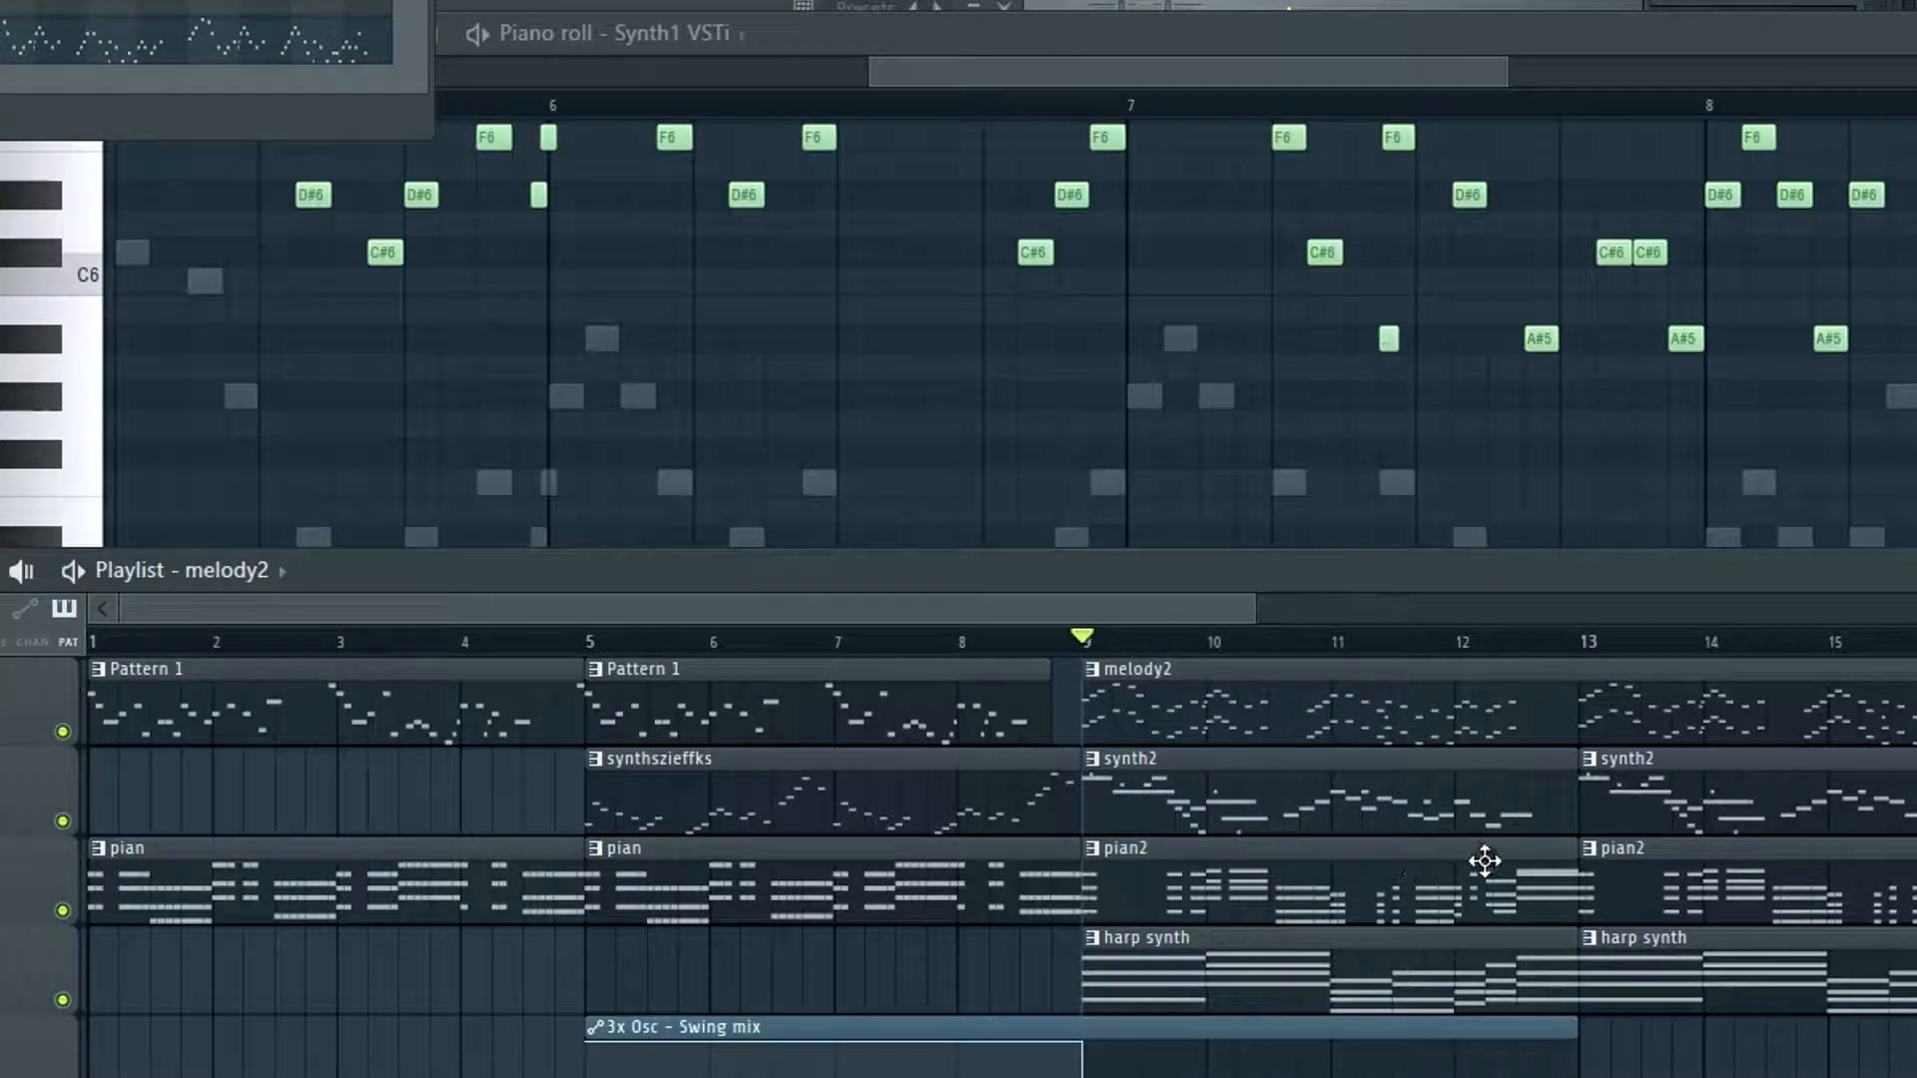
scroll(1572, 833, up, 4)
scroll(992, 817, down, 3)
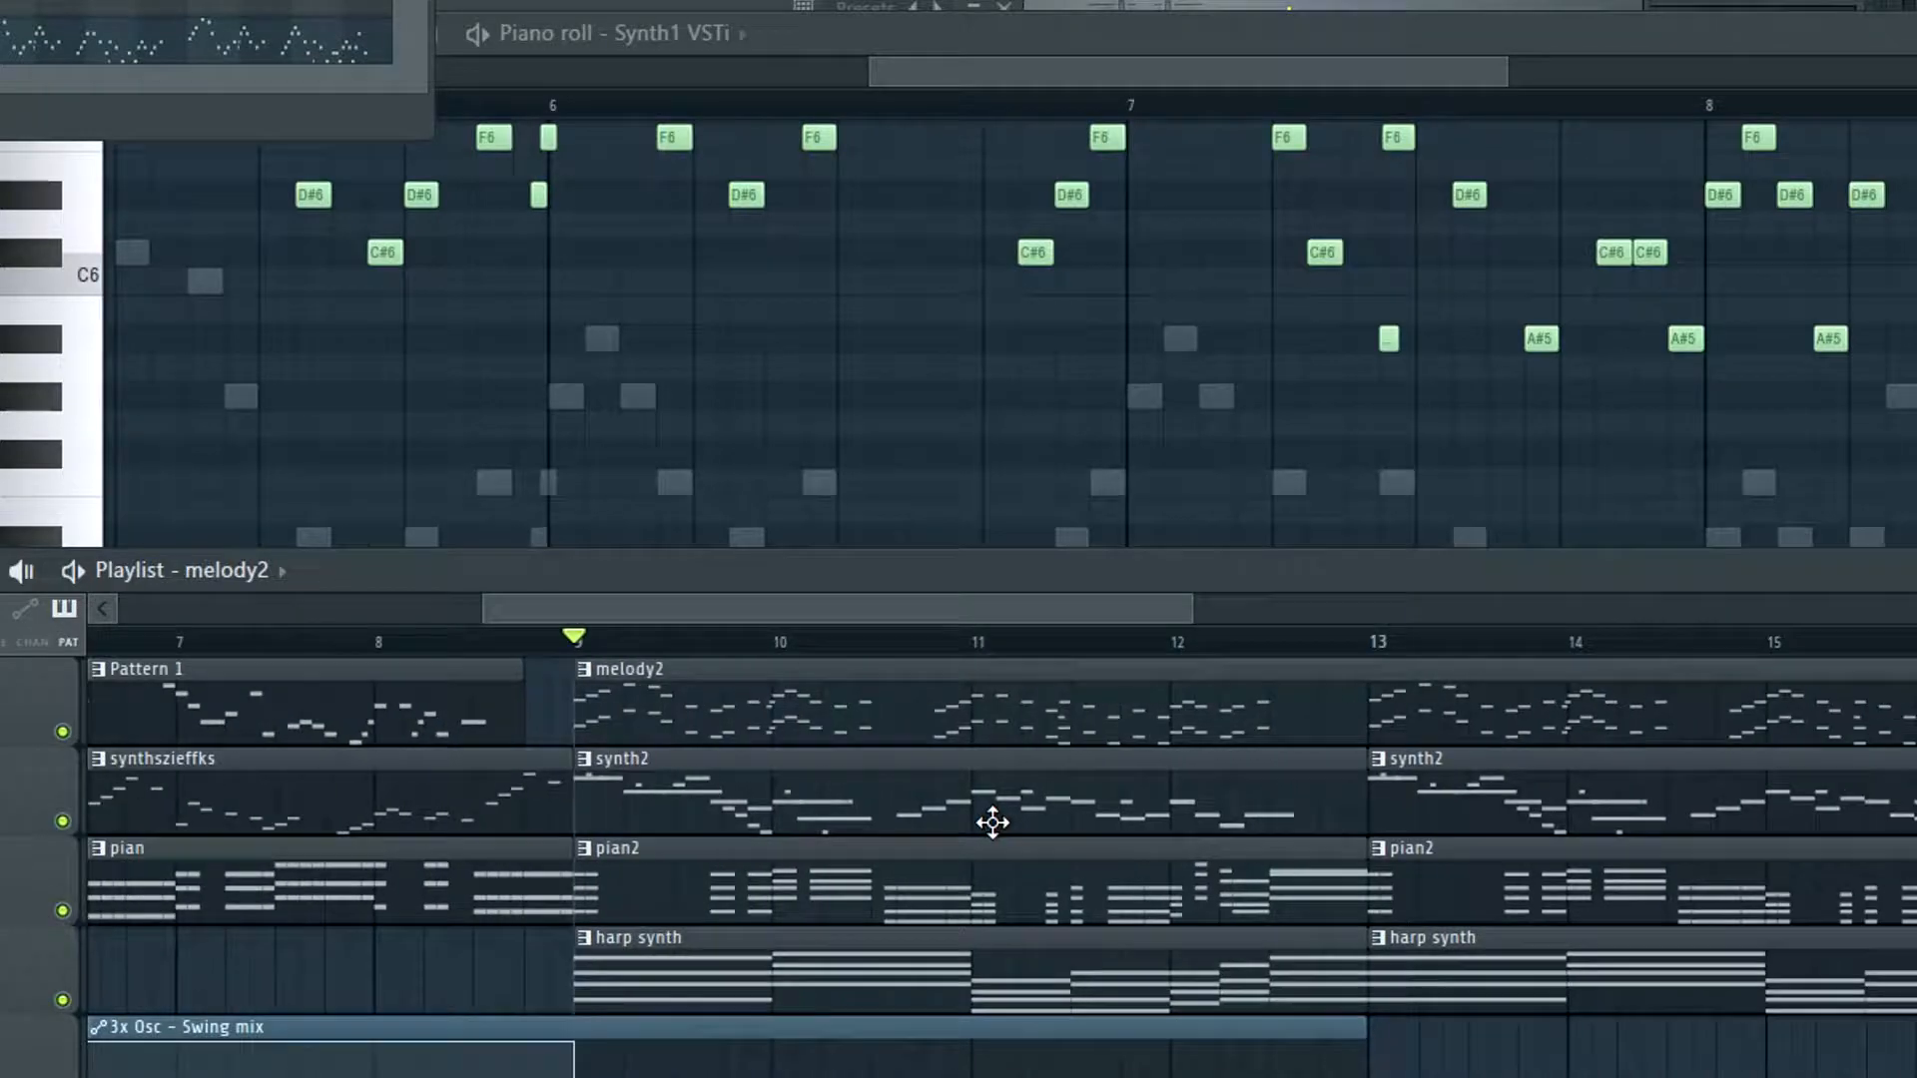
scroll(707, 705, down, 2)
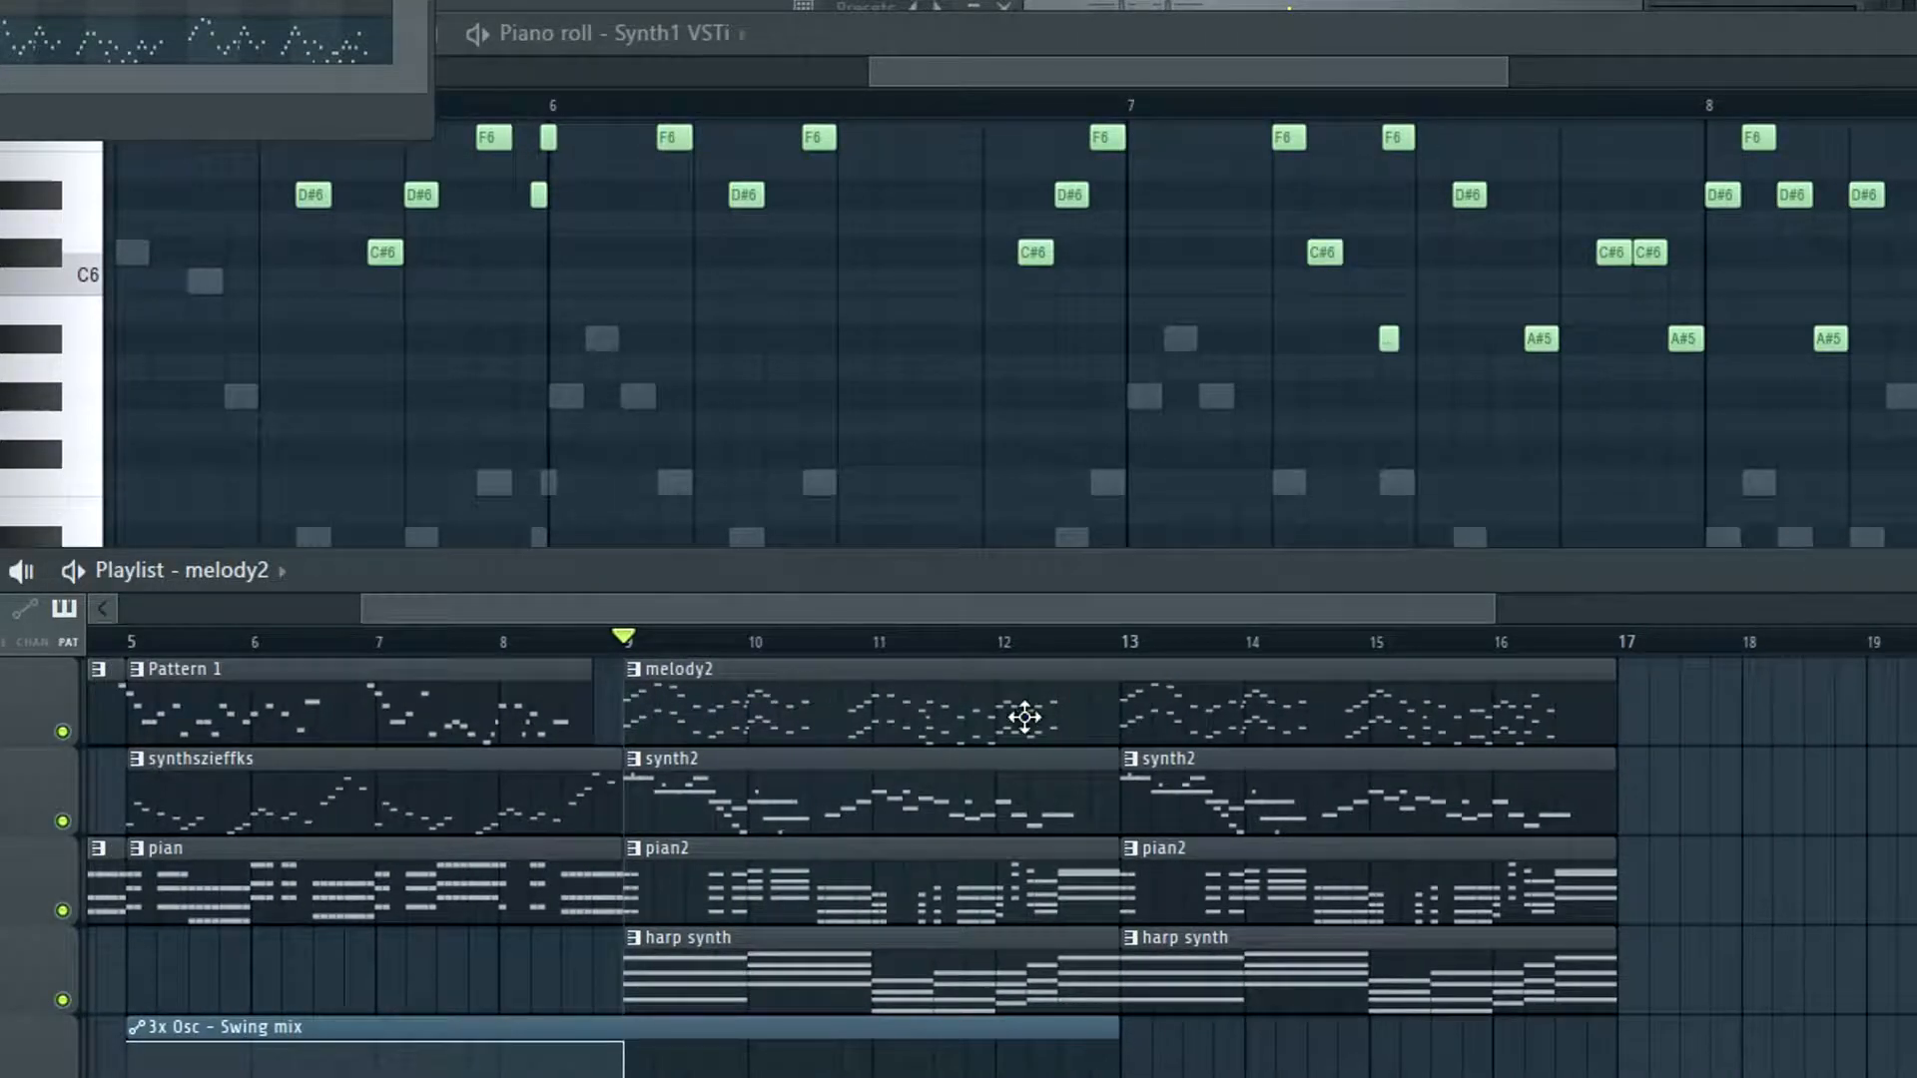
scroll(672, 801, down, 2)
scroll(699, 794, up, 2)
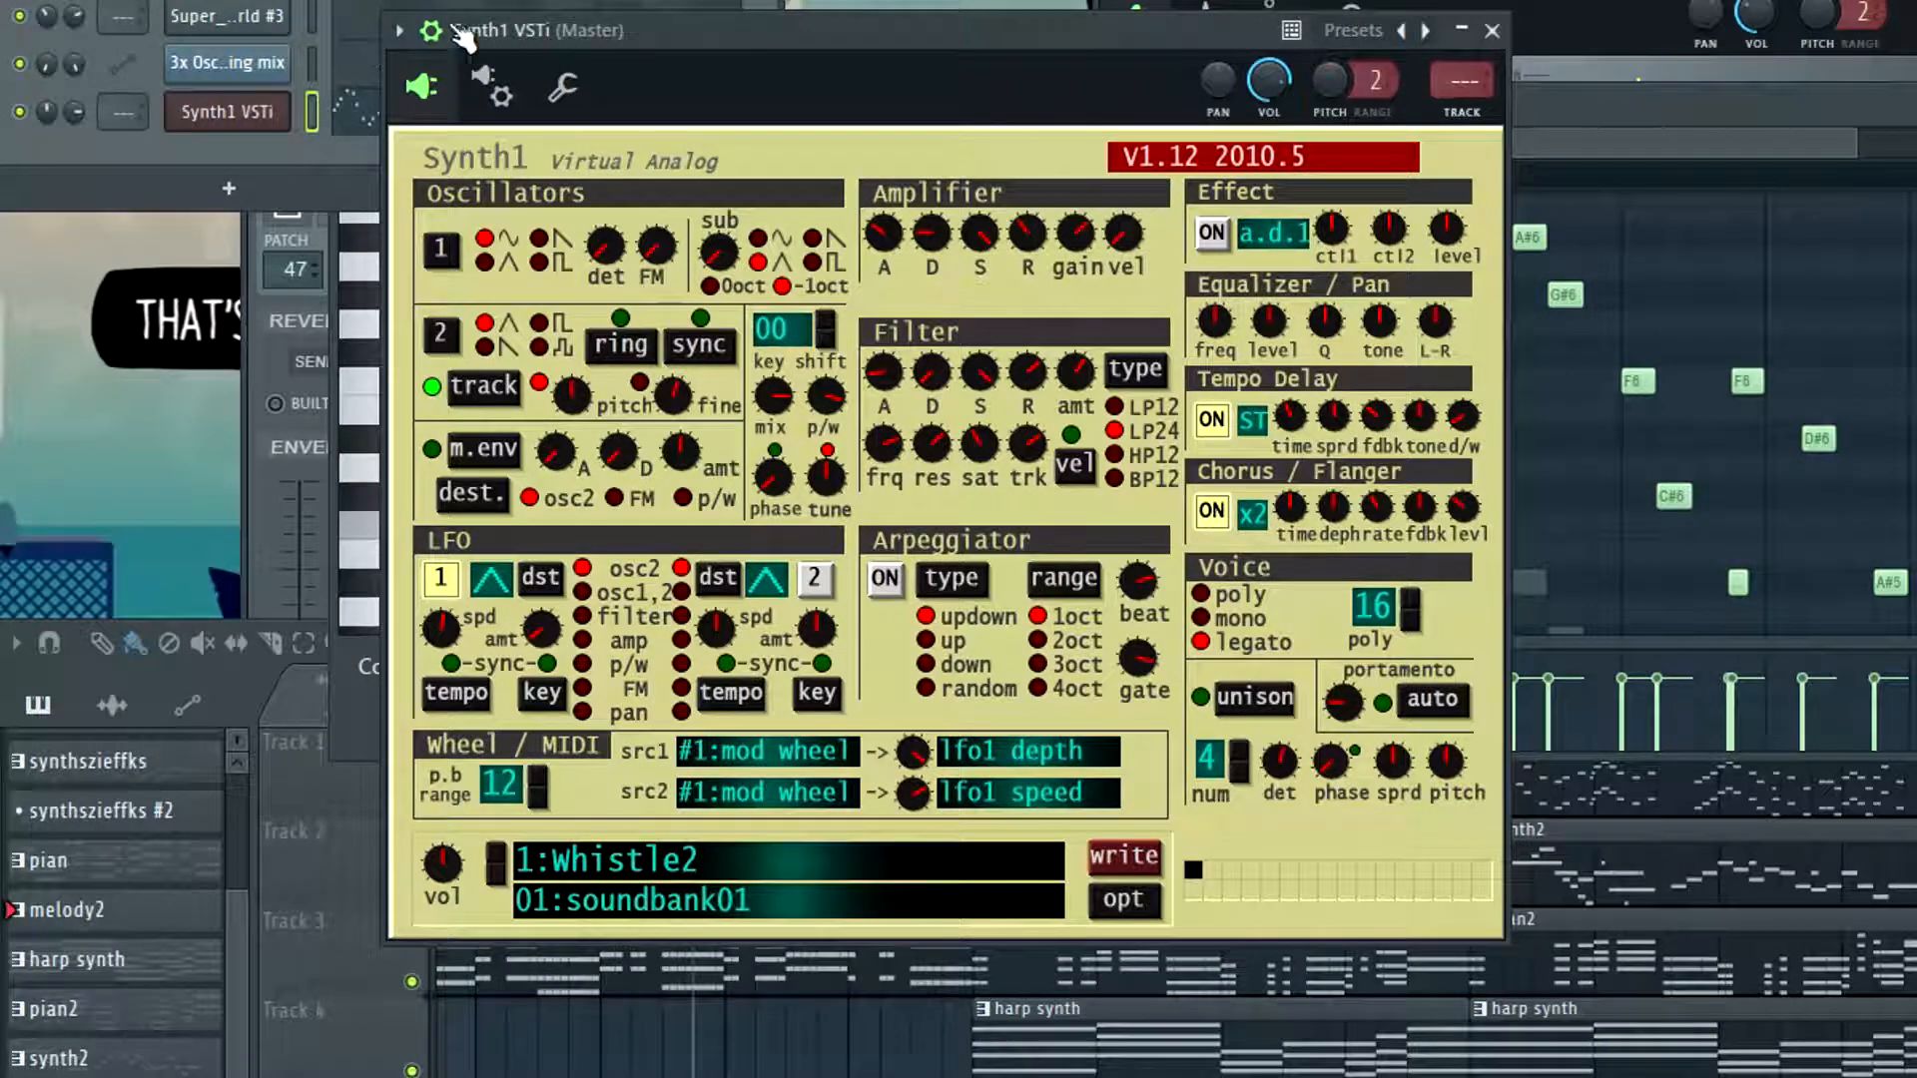
Look through the presets in Synth1's internal soundbanks and external Ann banks, and close the list without choosing another sound
click(565, 904)
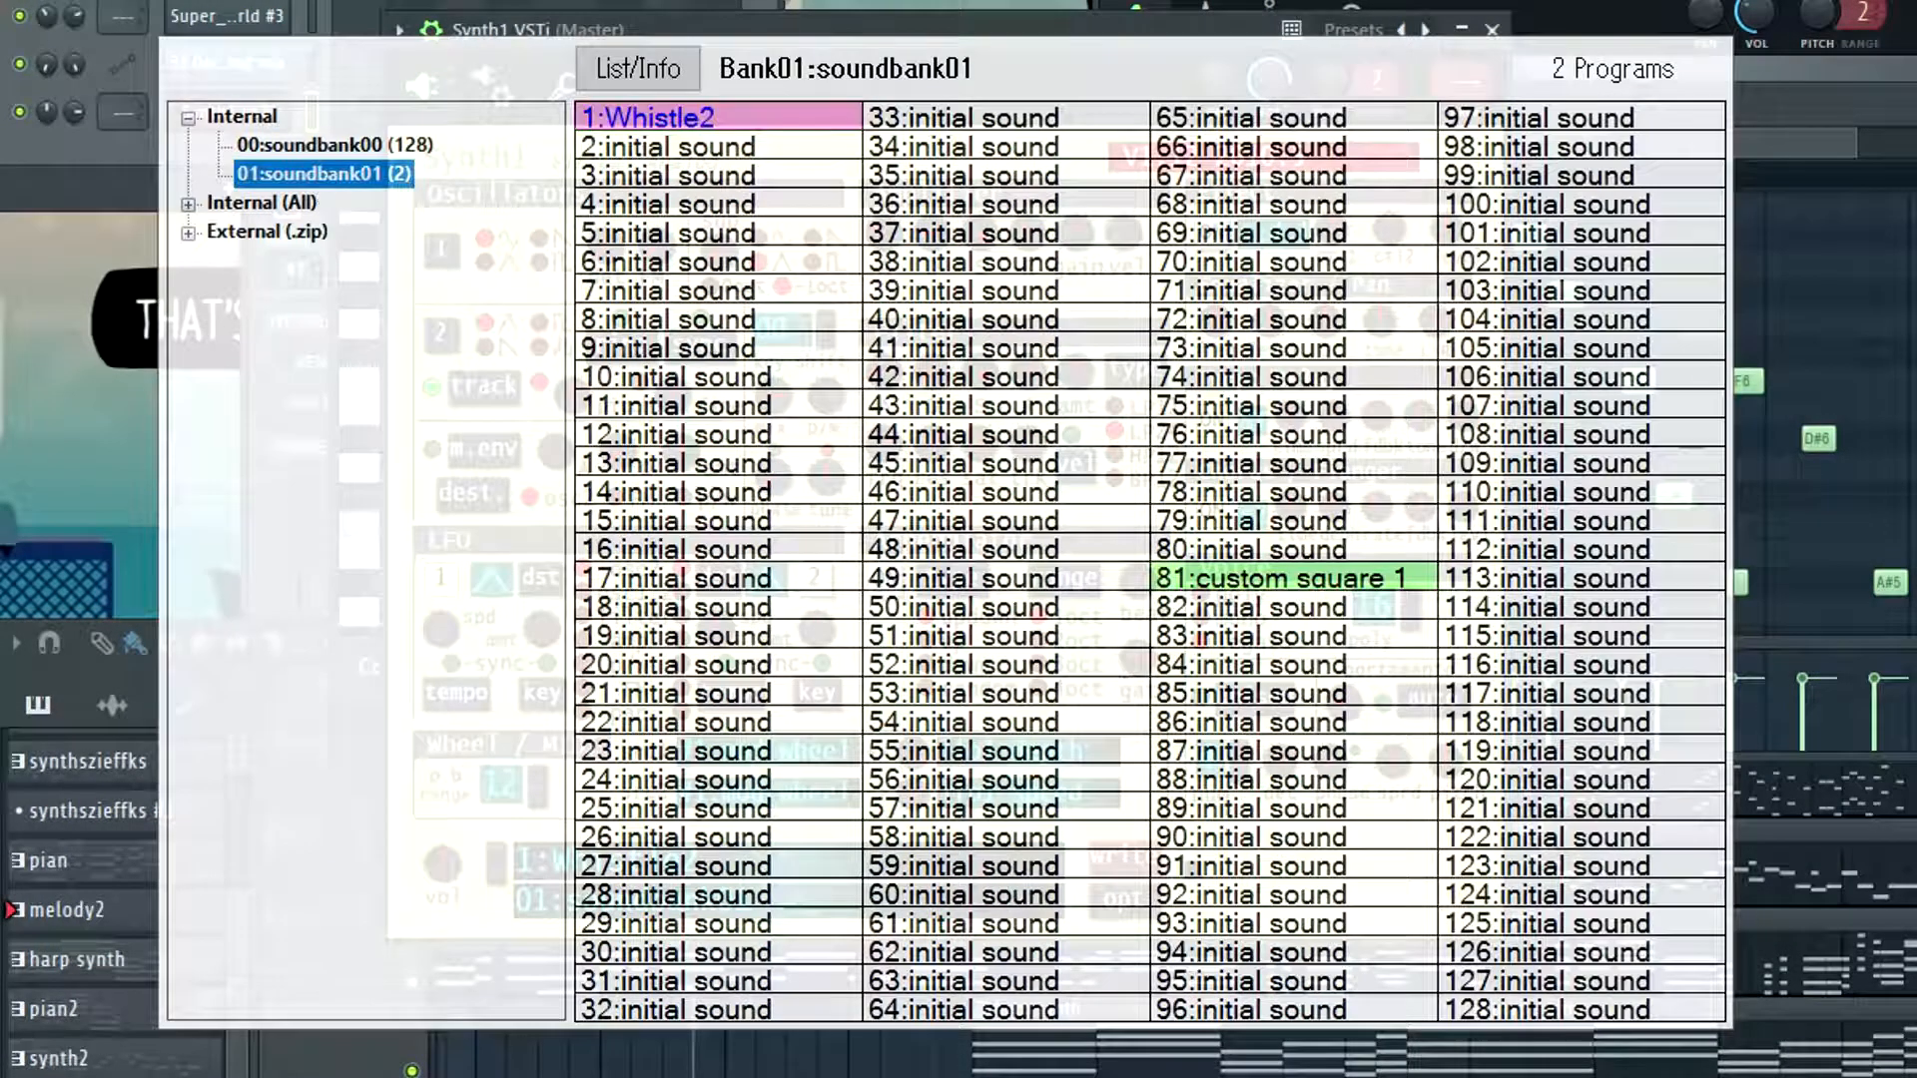
click(285, 148)
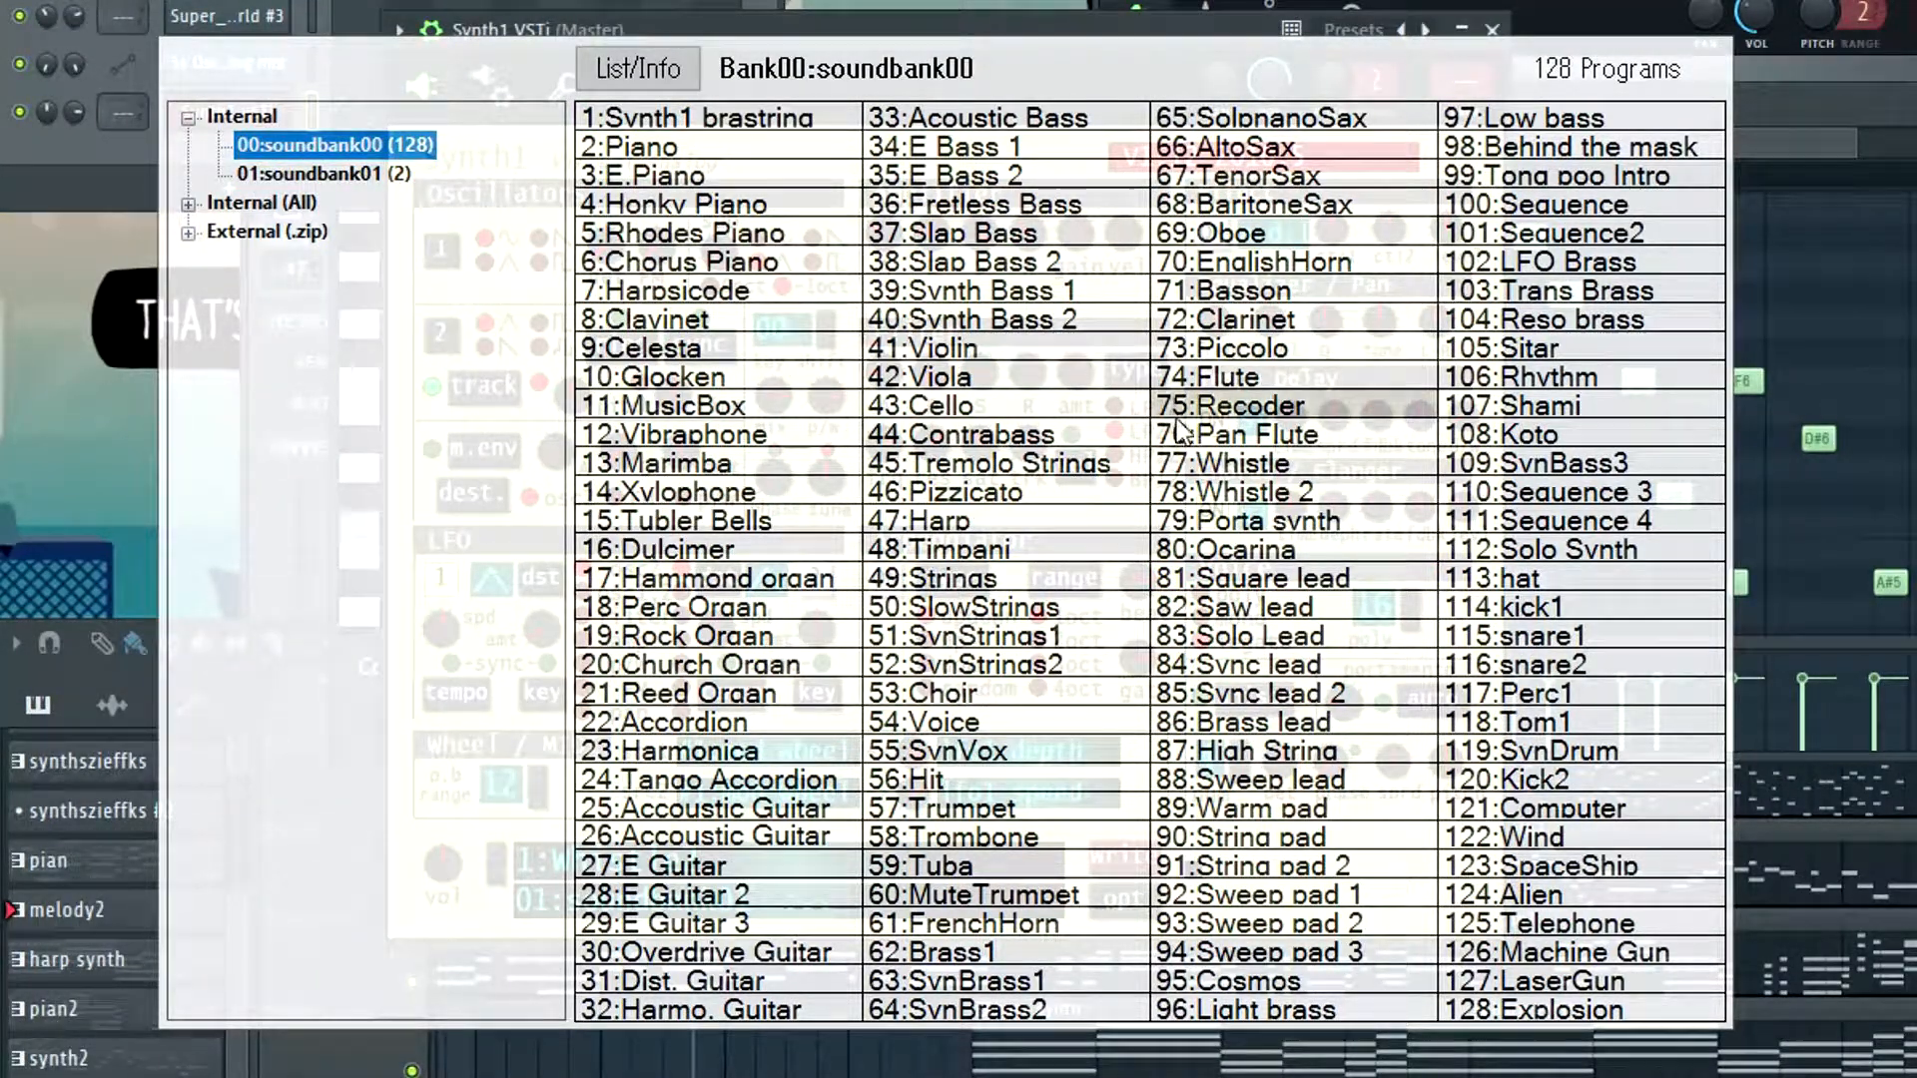
click(189, 233)
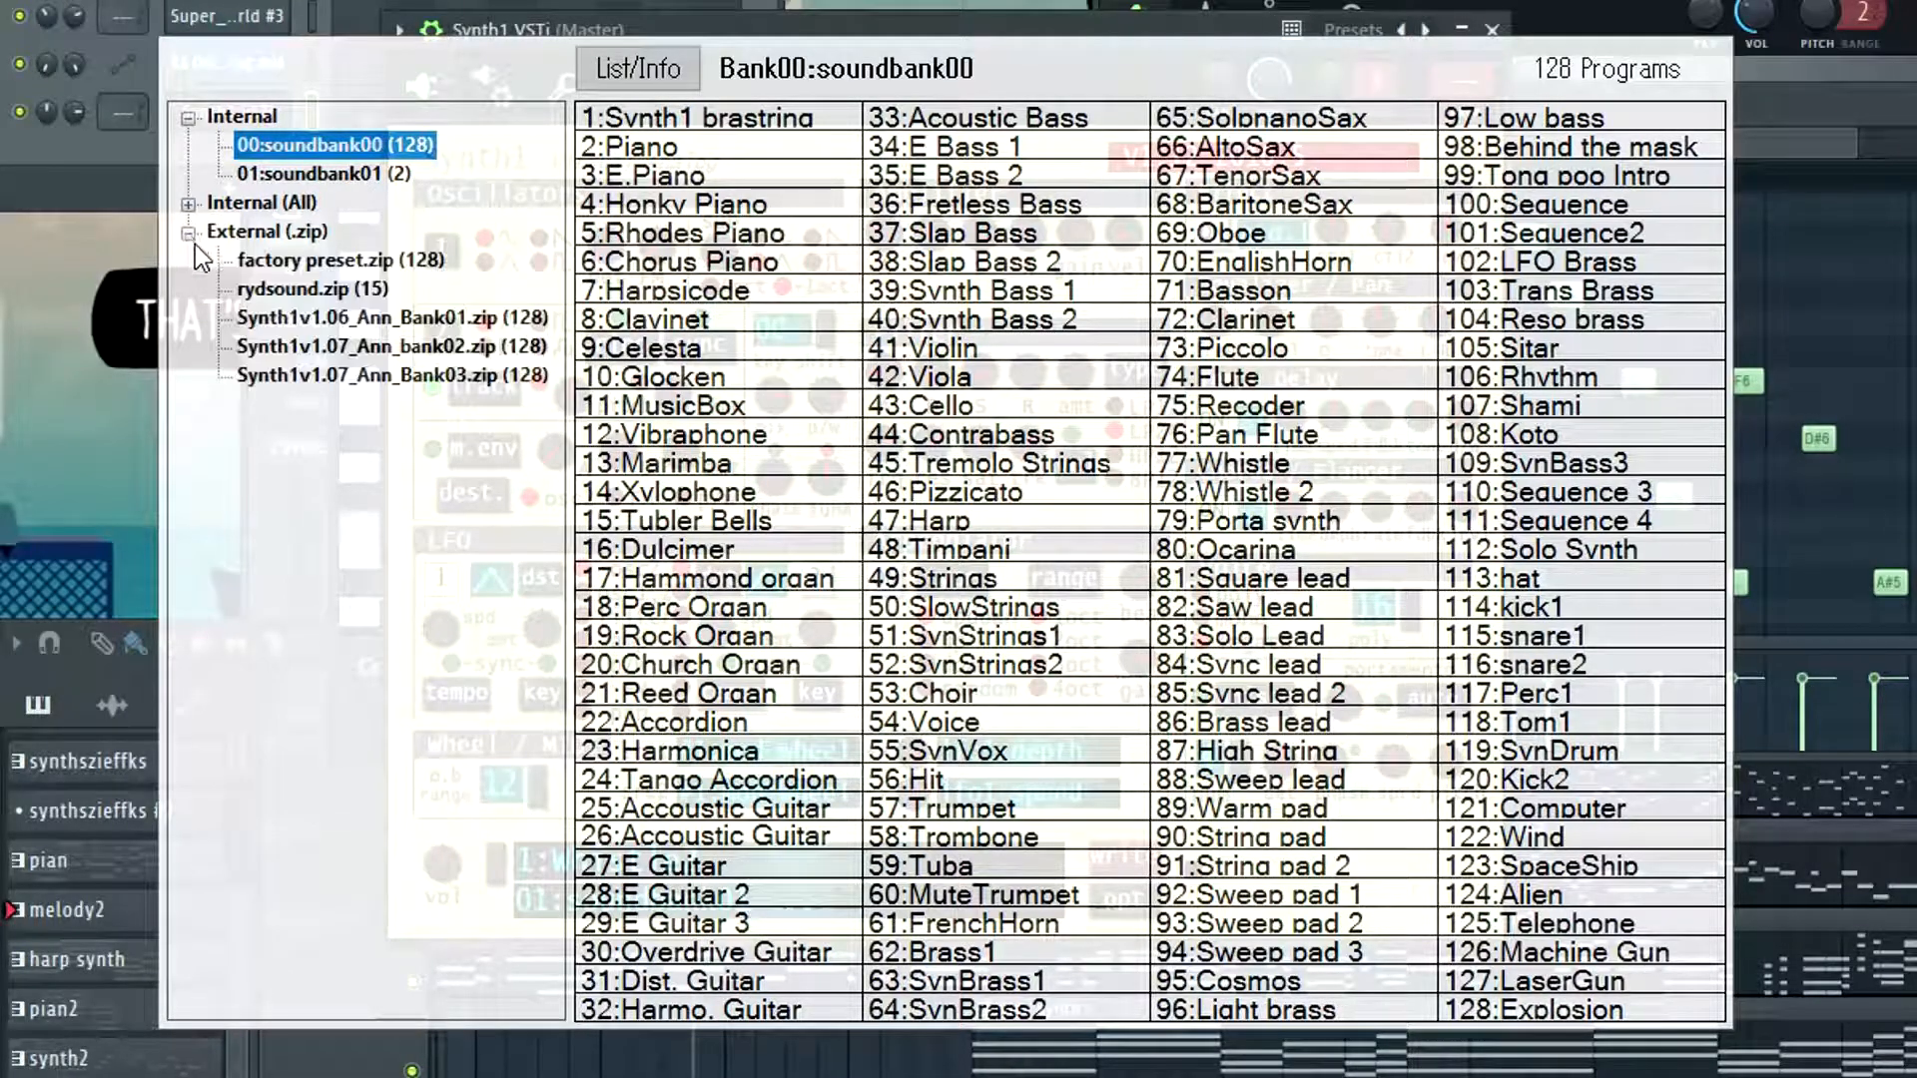
click(299, 318)
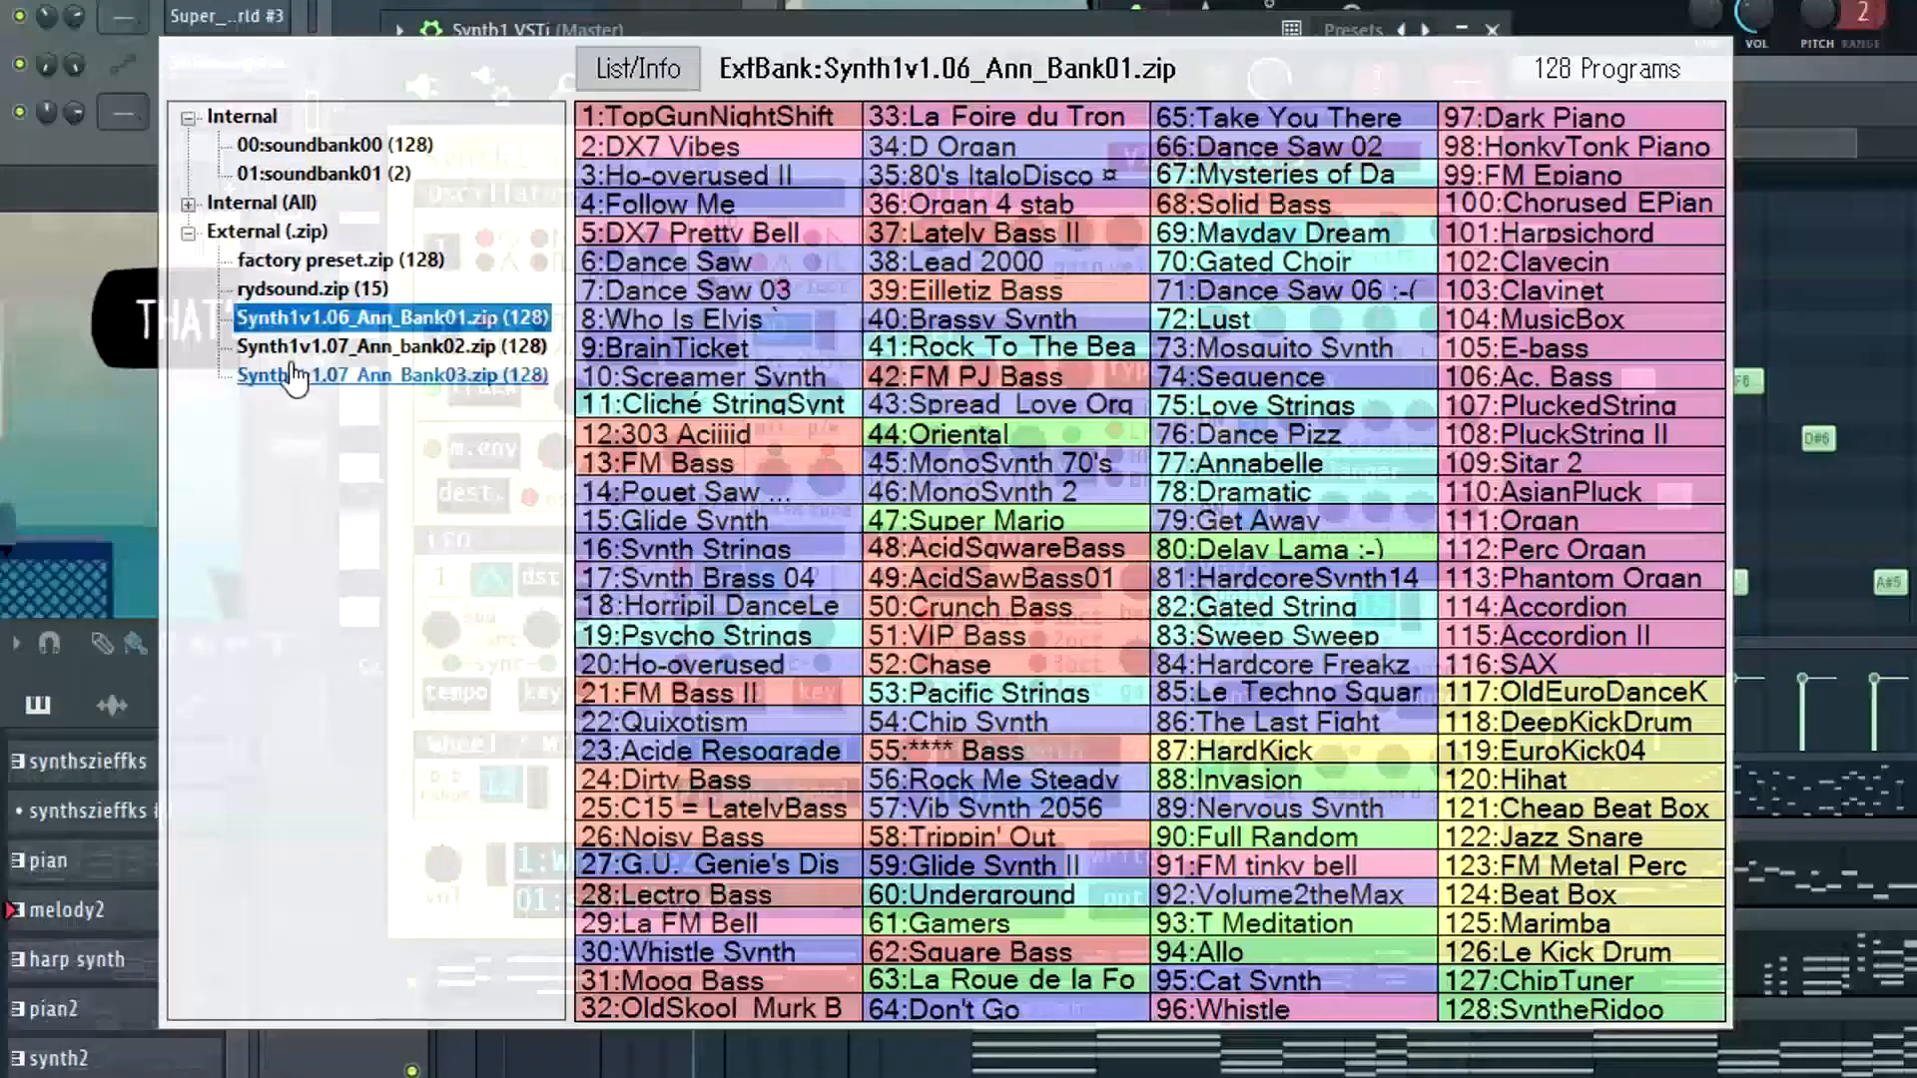
click(297, 346)
click(300, 377)
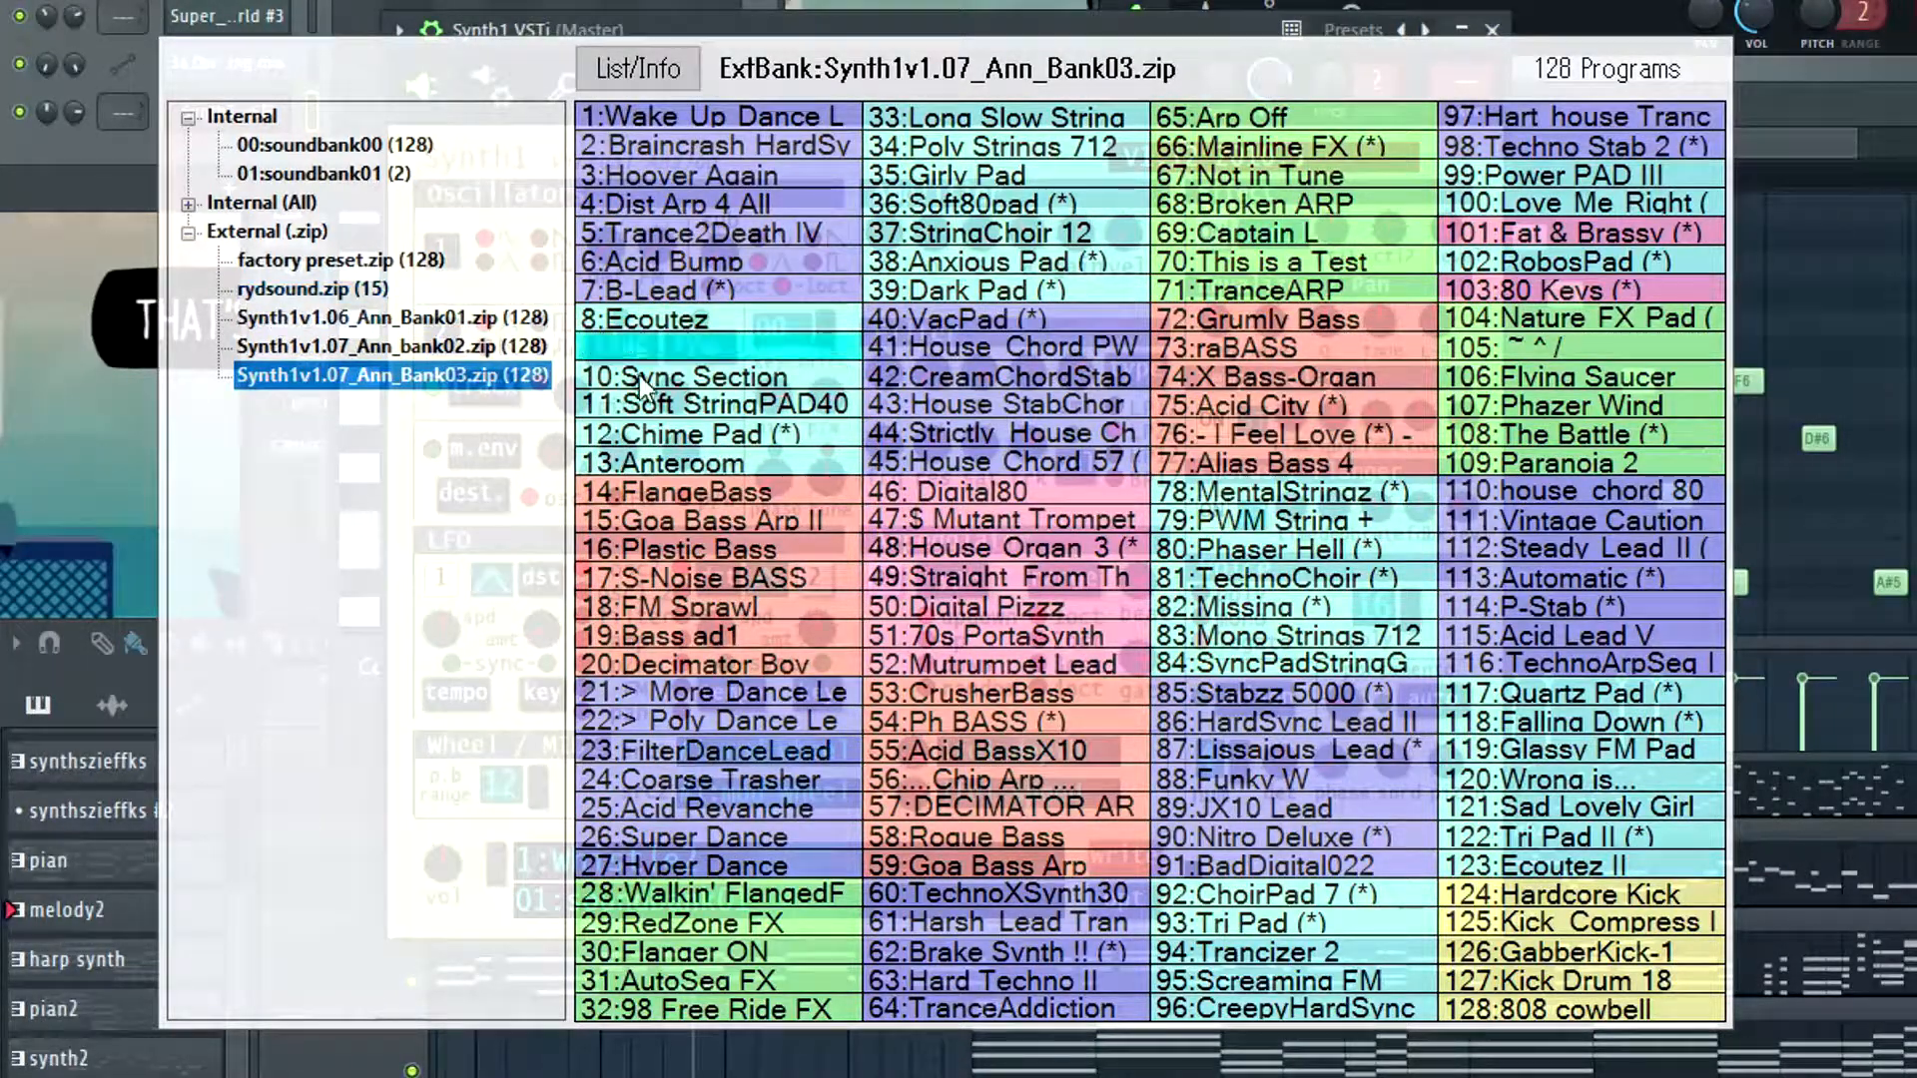
click(339, 259)
click(329, 174)
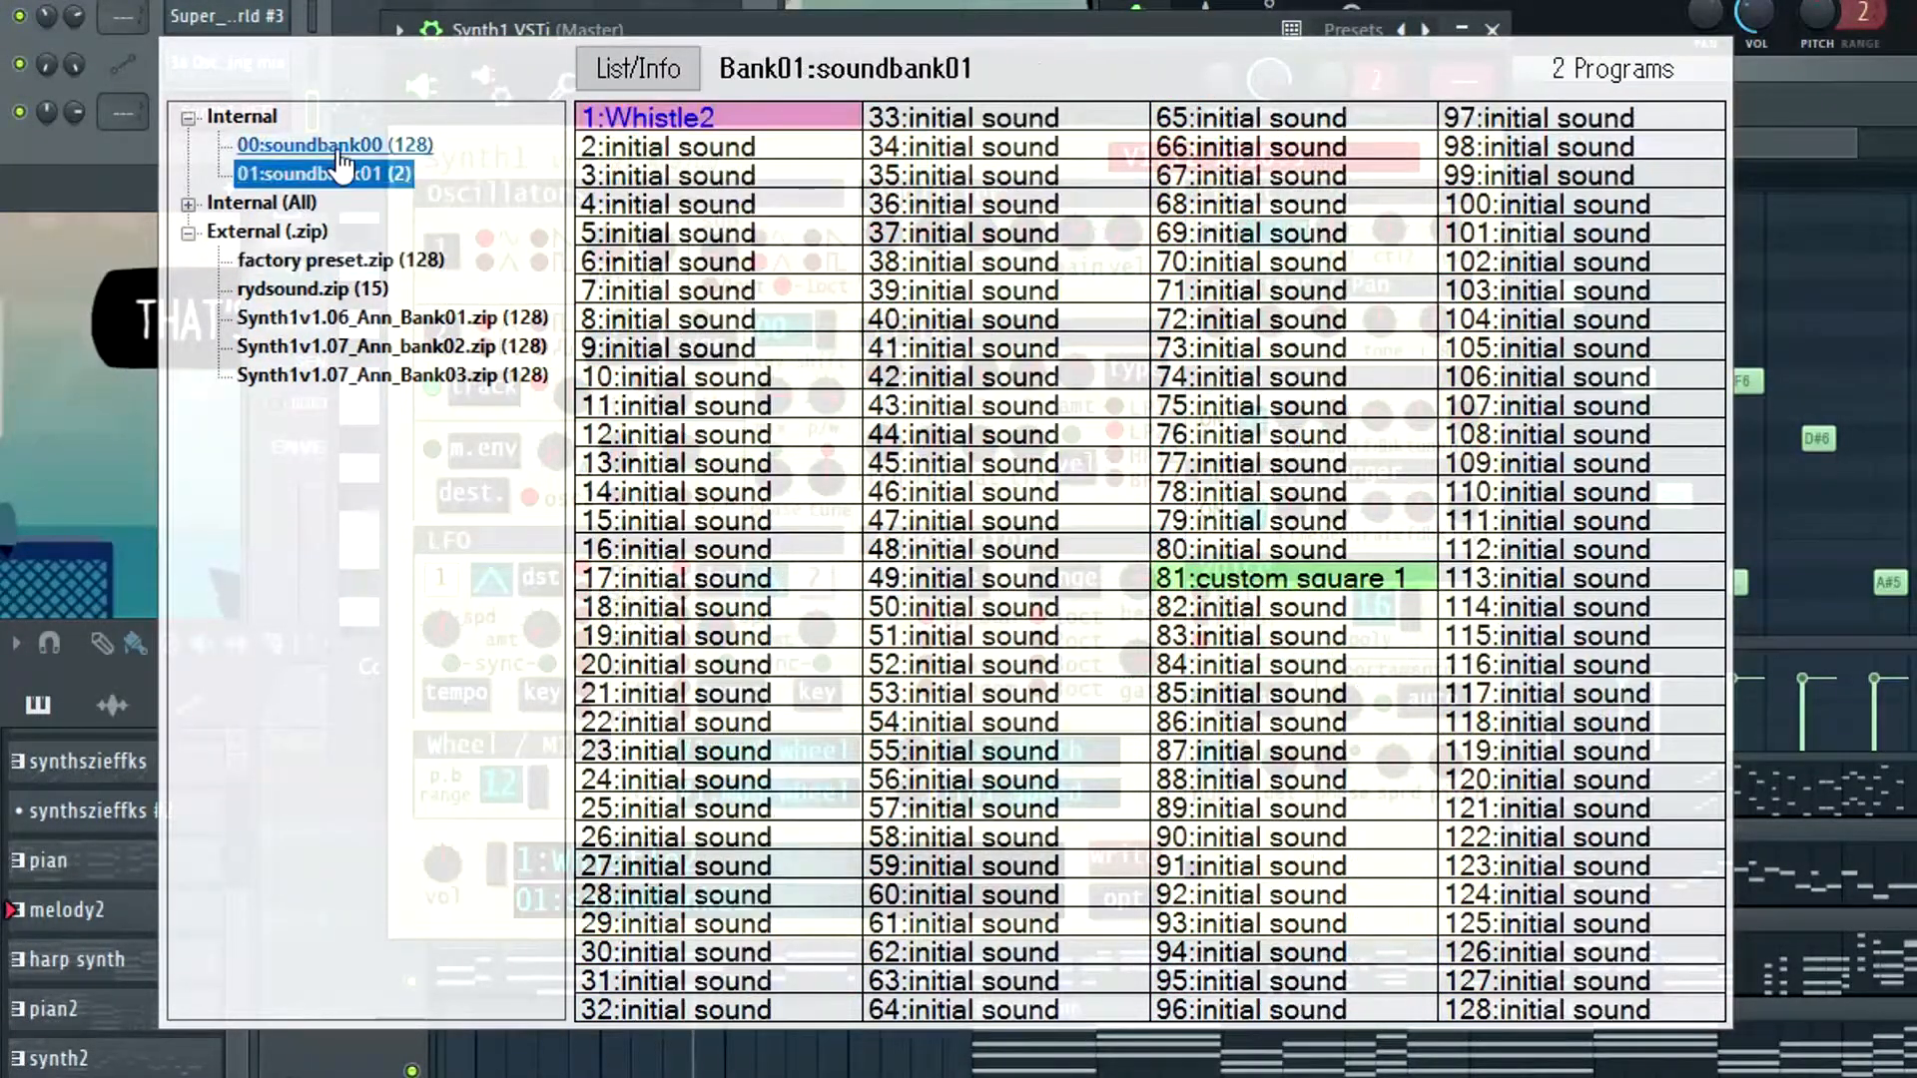
click(339, 150)
click(1418, 60)
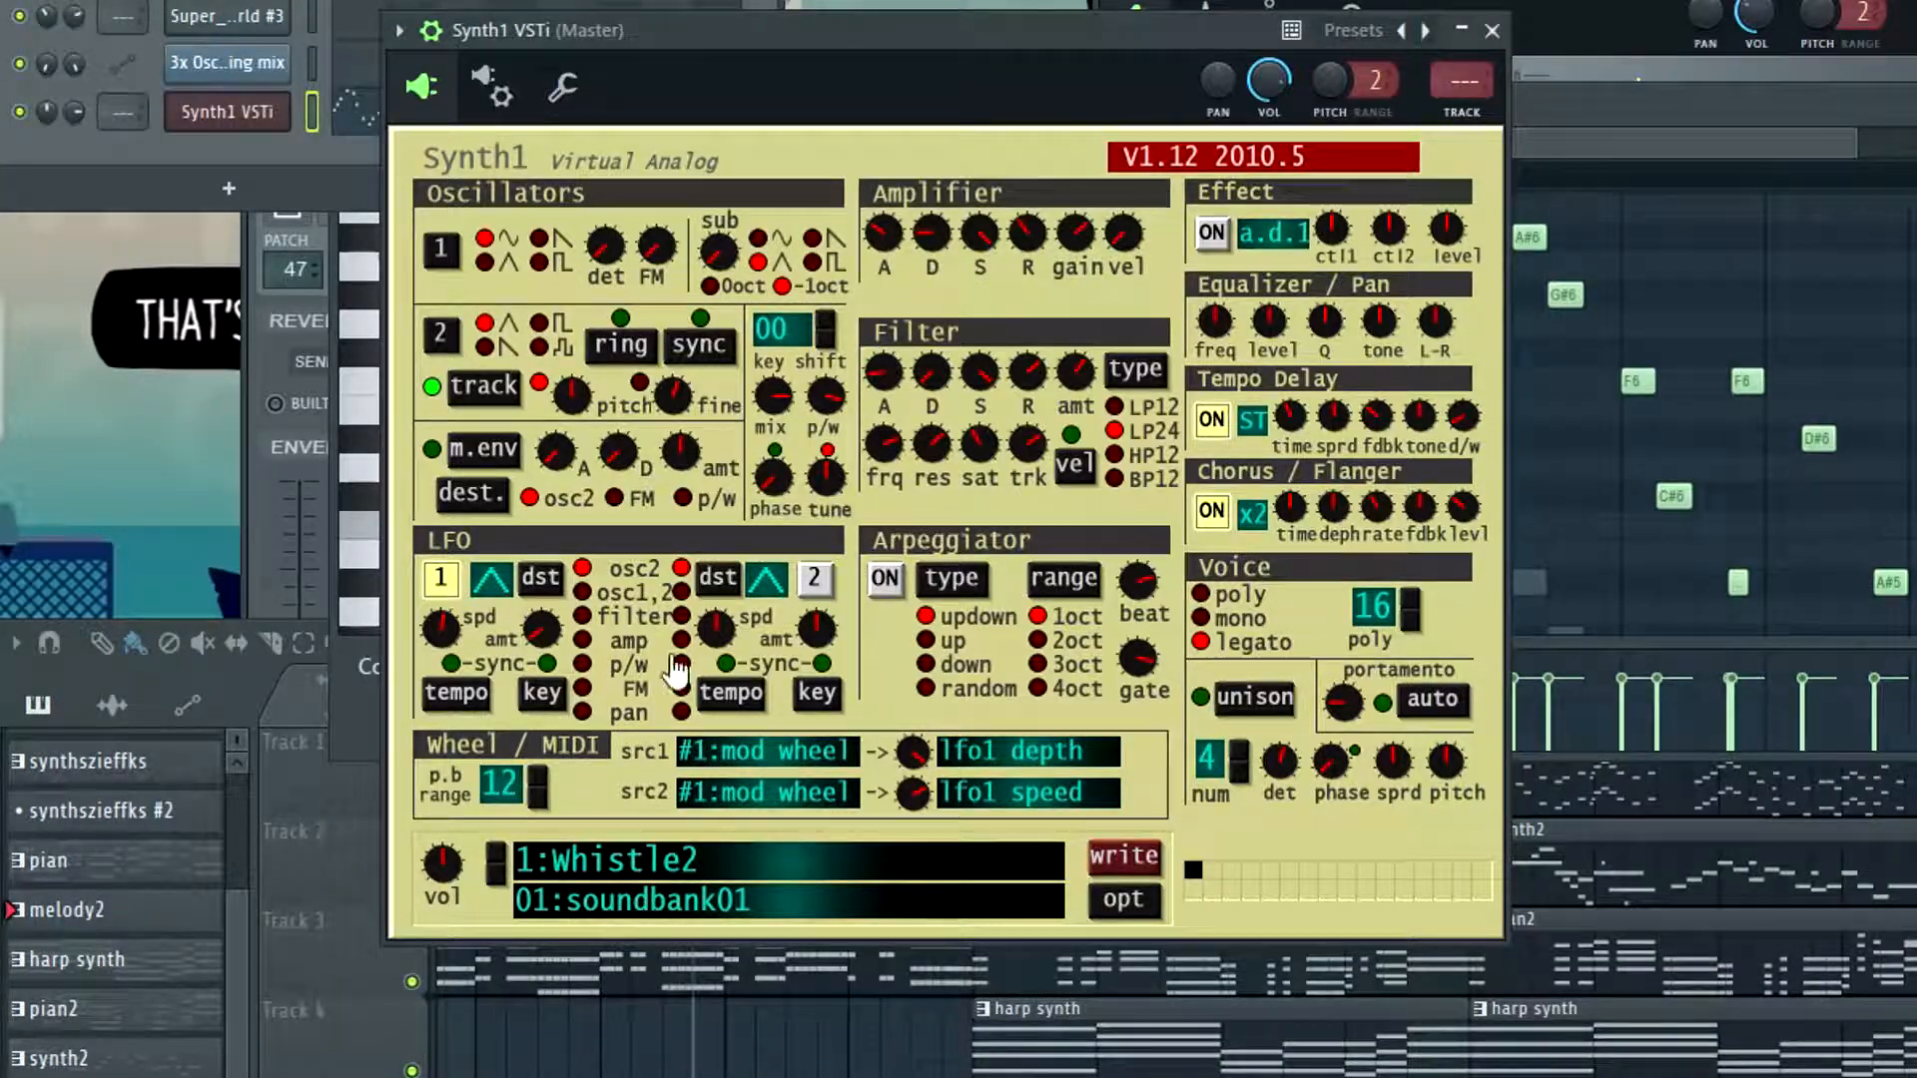
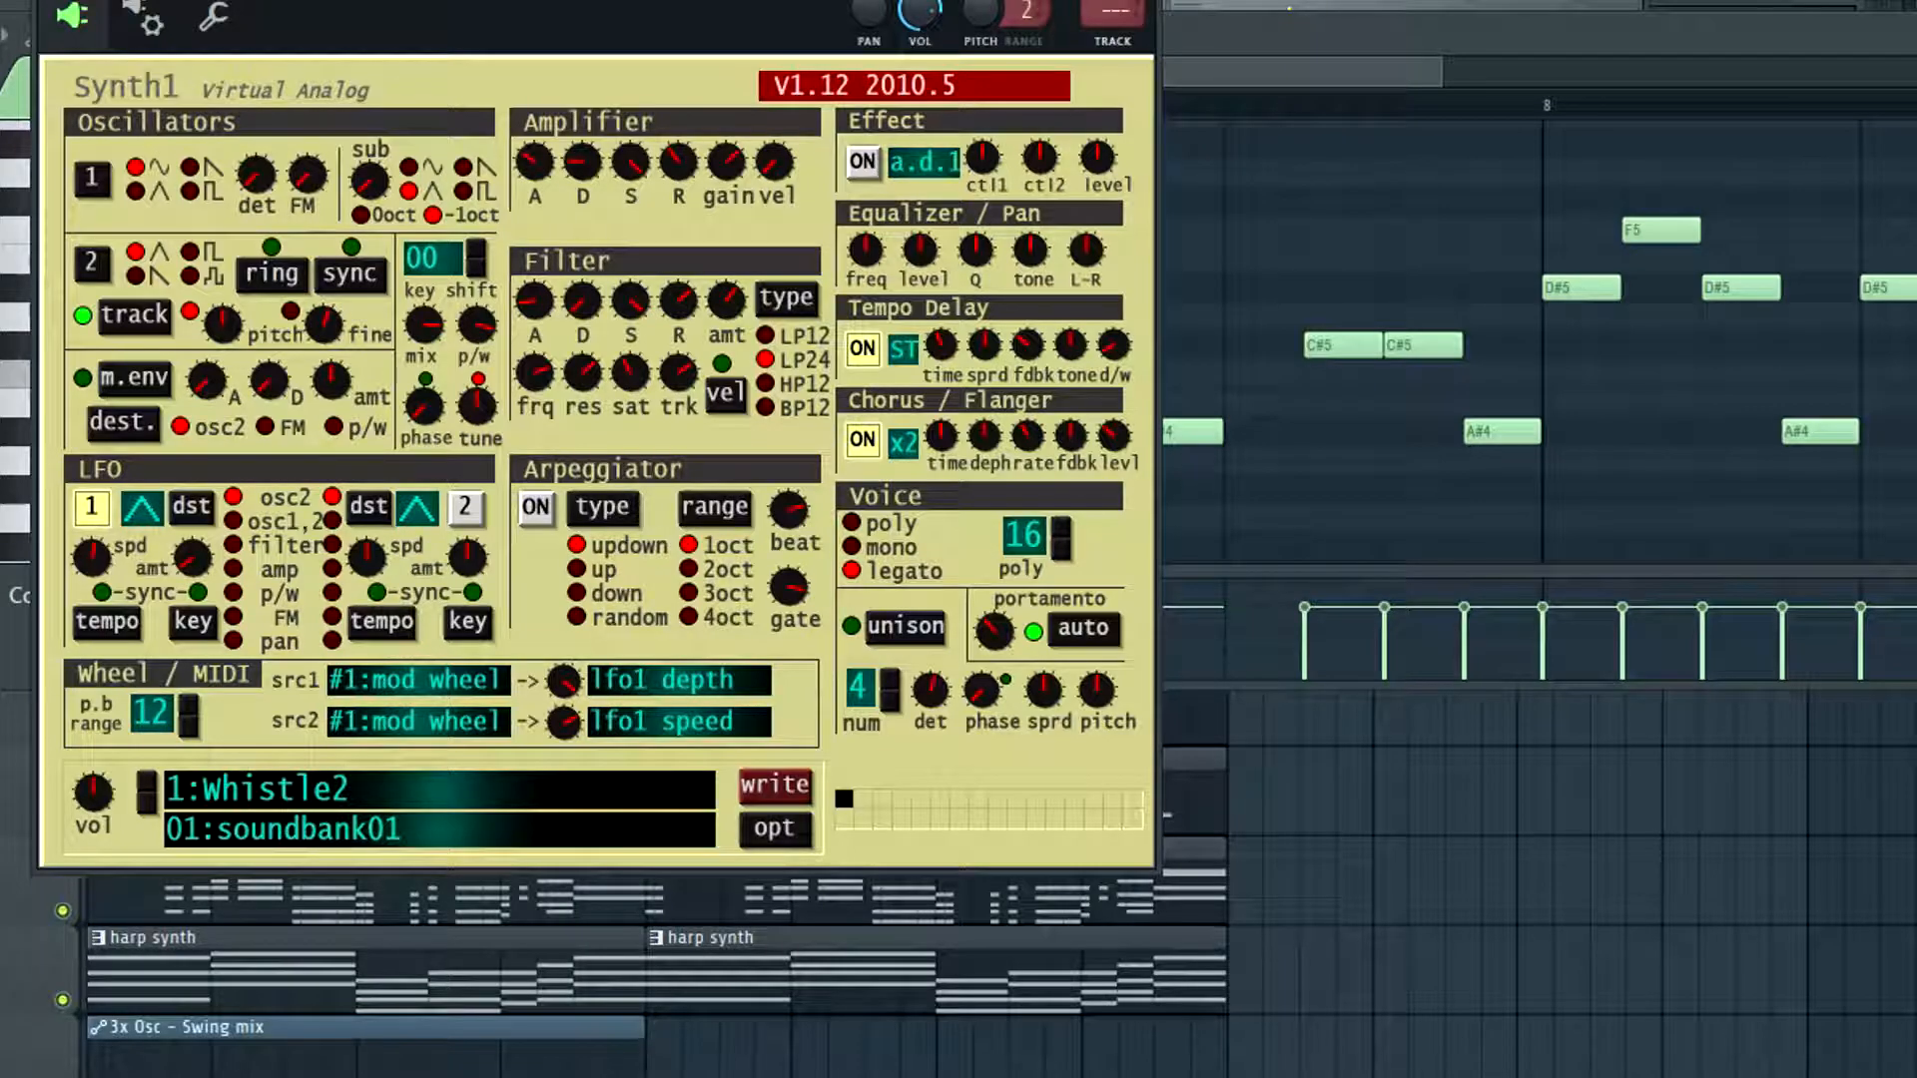
Bring the Super_Mario_World piano roll forward and play melody2 from the stacked F5 and A#4 notes in bar 7
click(1429, 52)
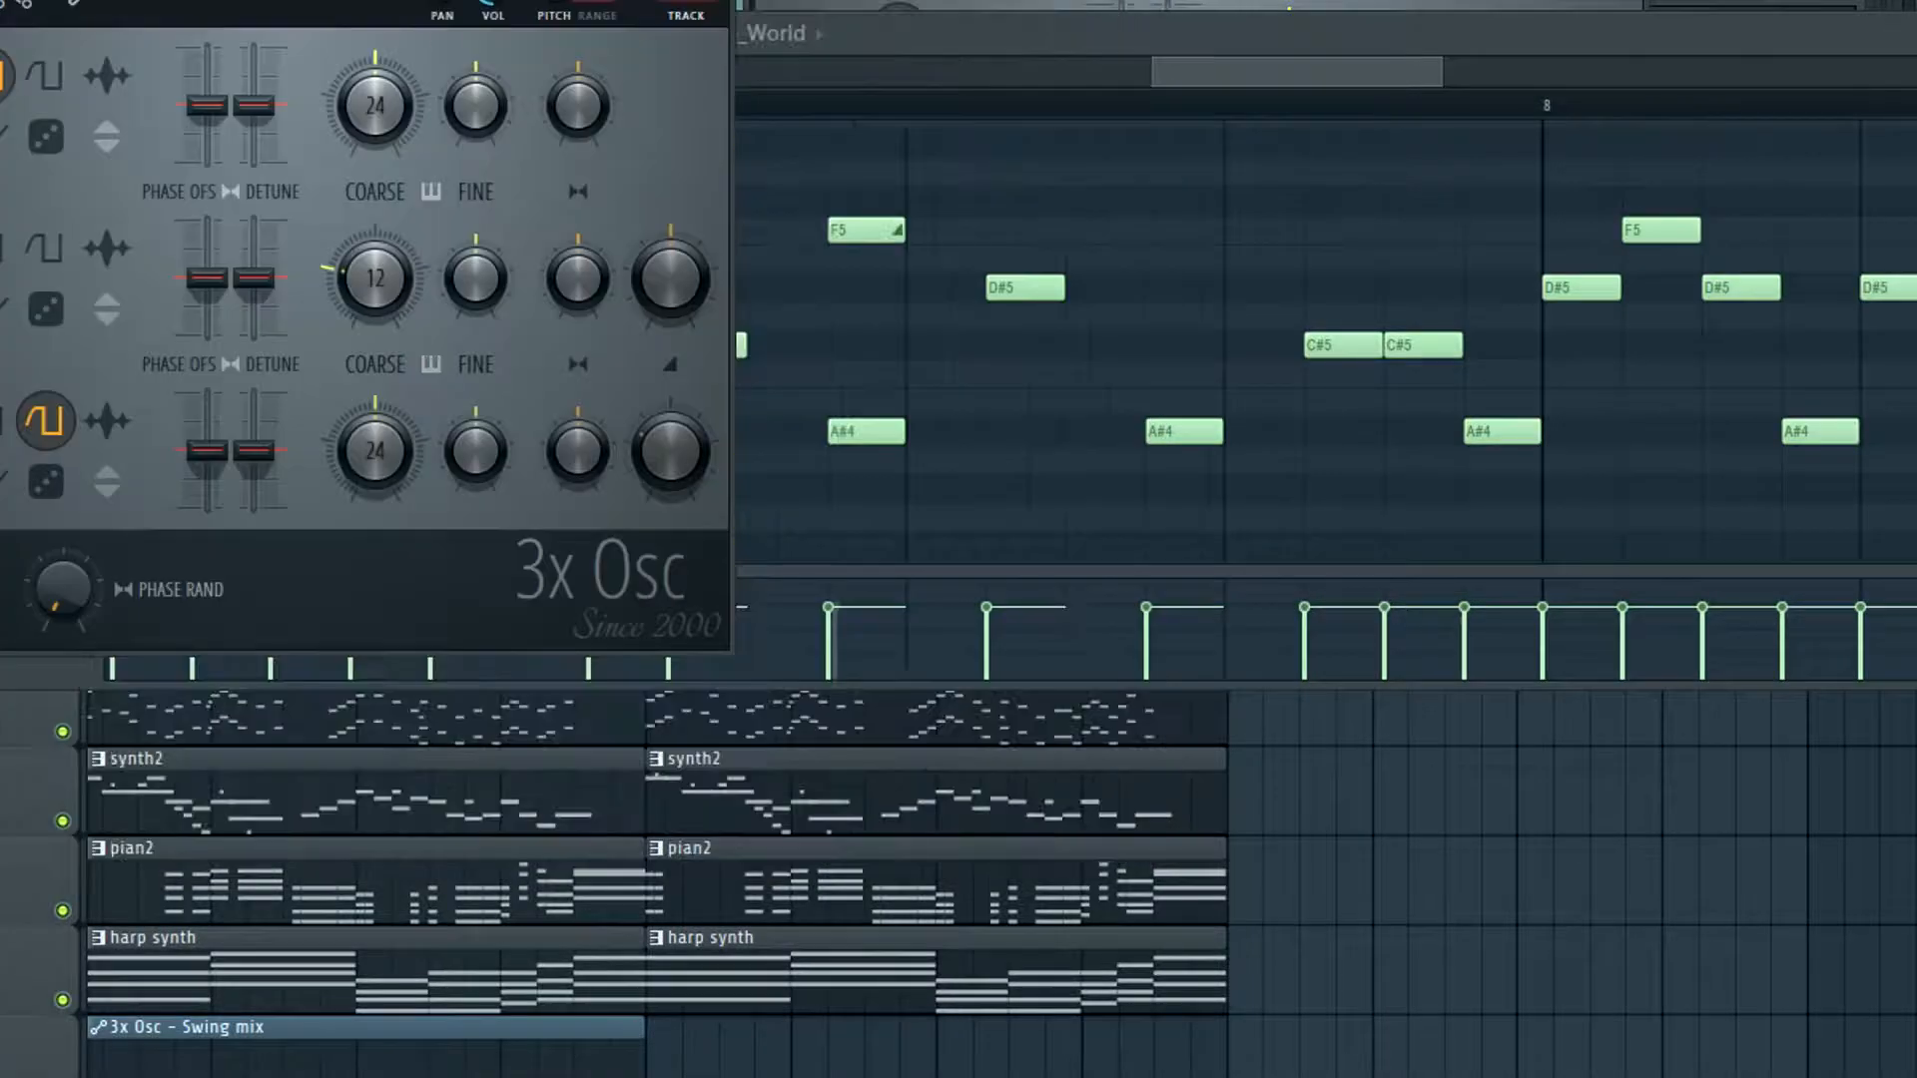
right_click(321, 86)
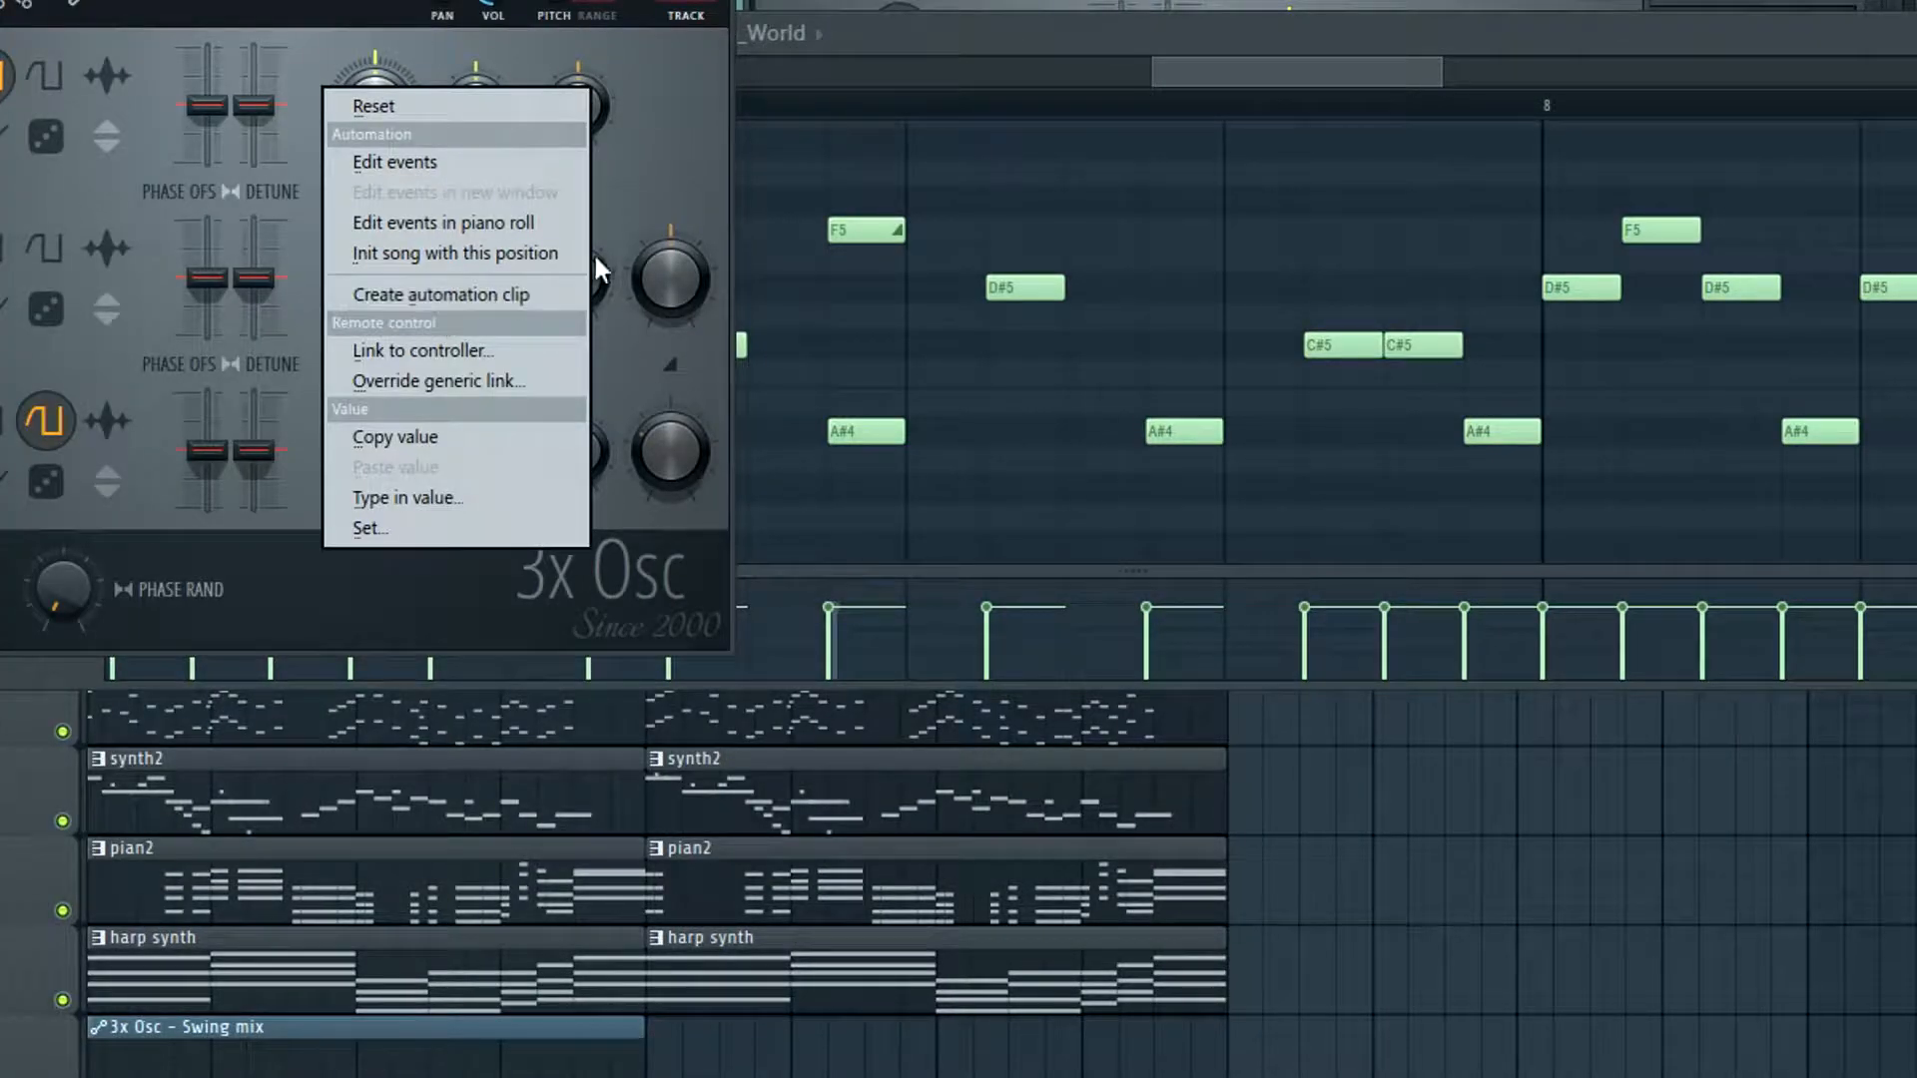
click(1176, 68)
scroll(911, 290, up, 3)
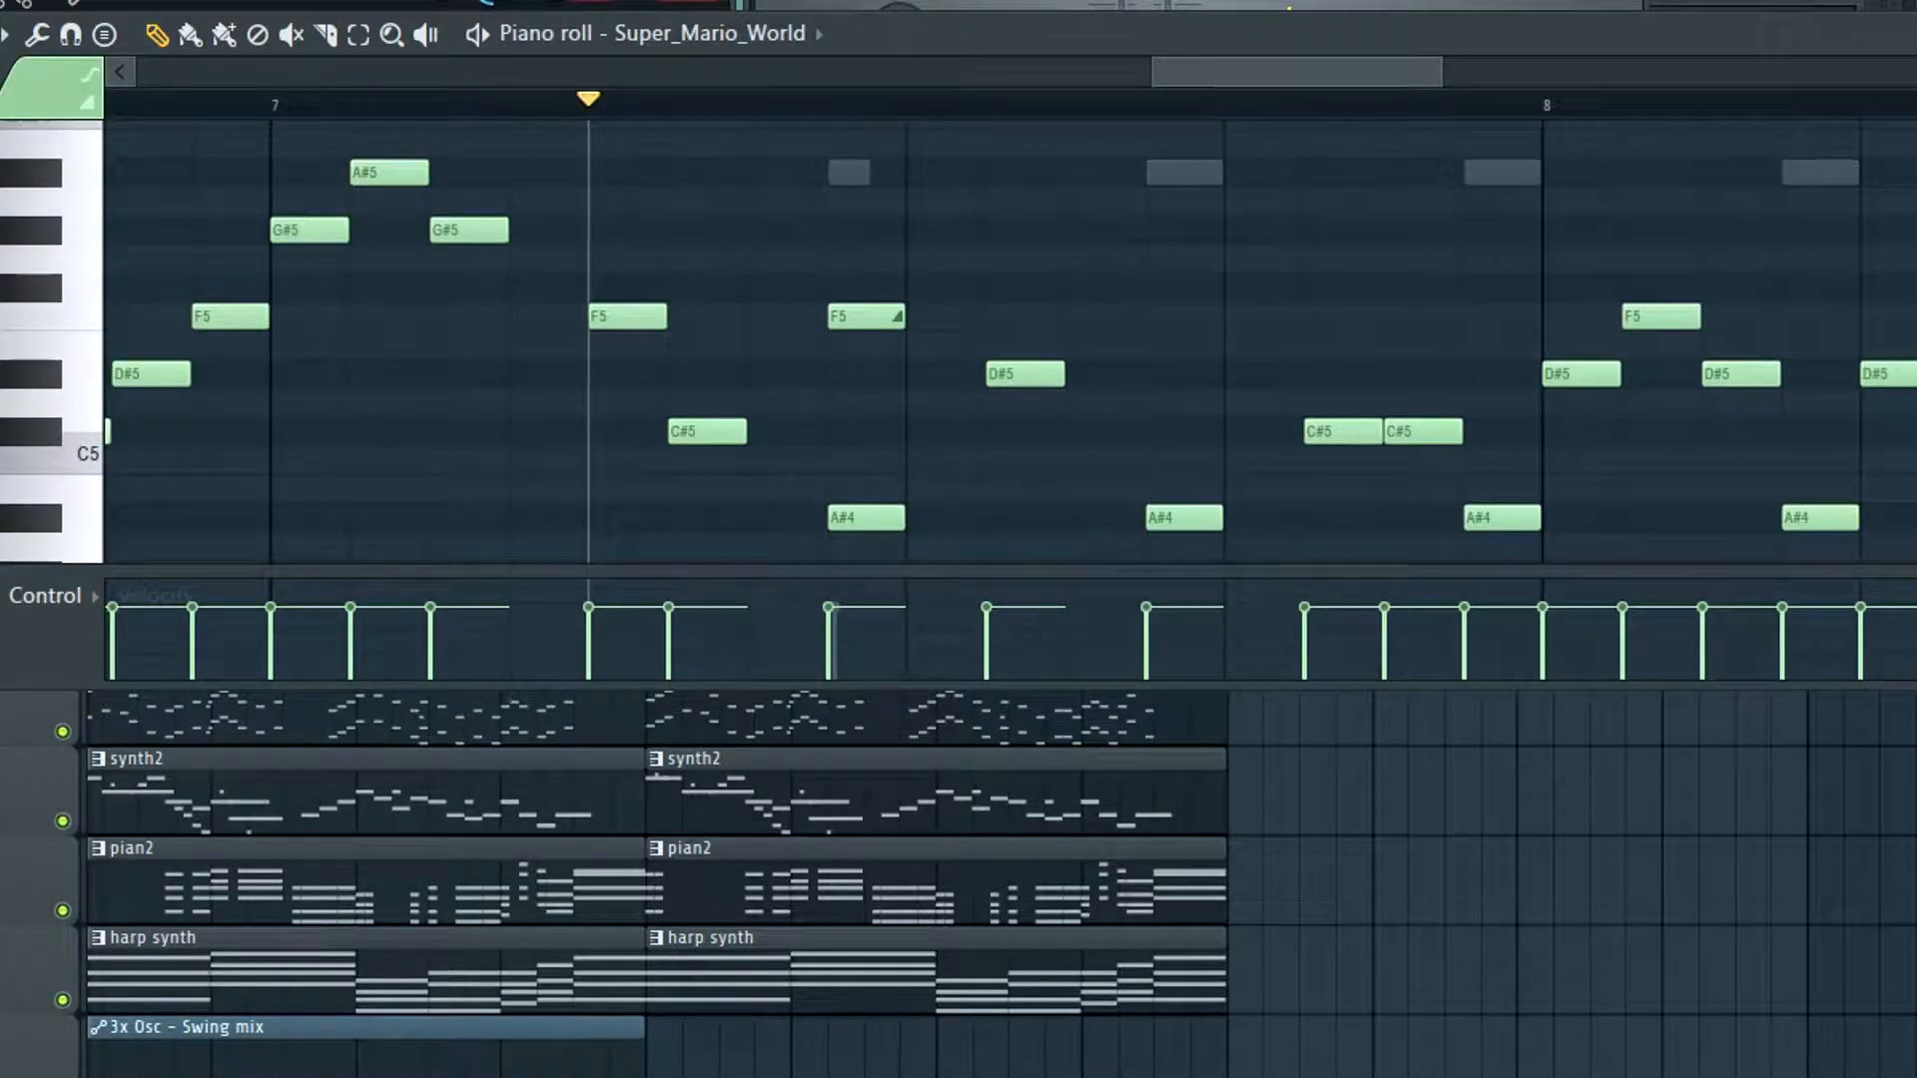
click(828, 99)
key(space)
key(space)
scroll(838, 219, up, 3)
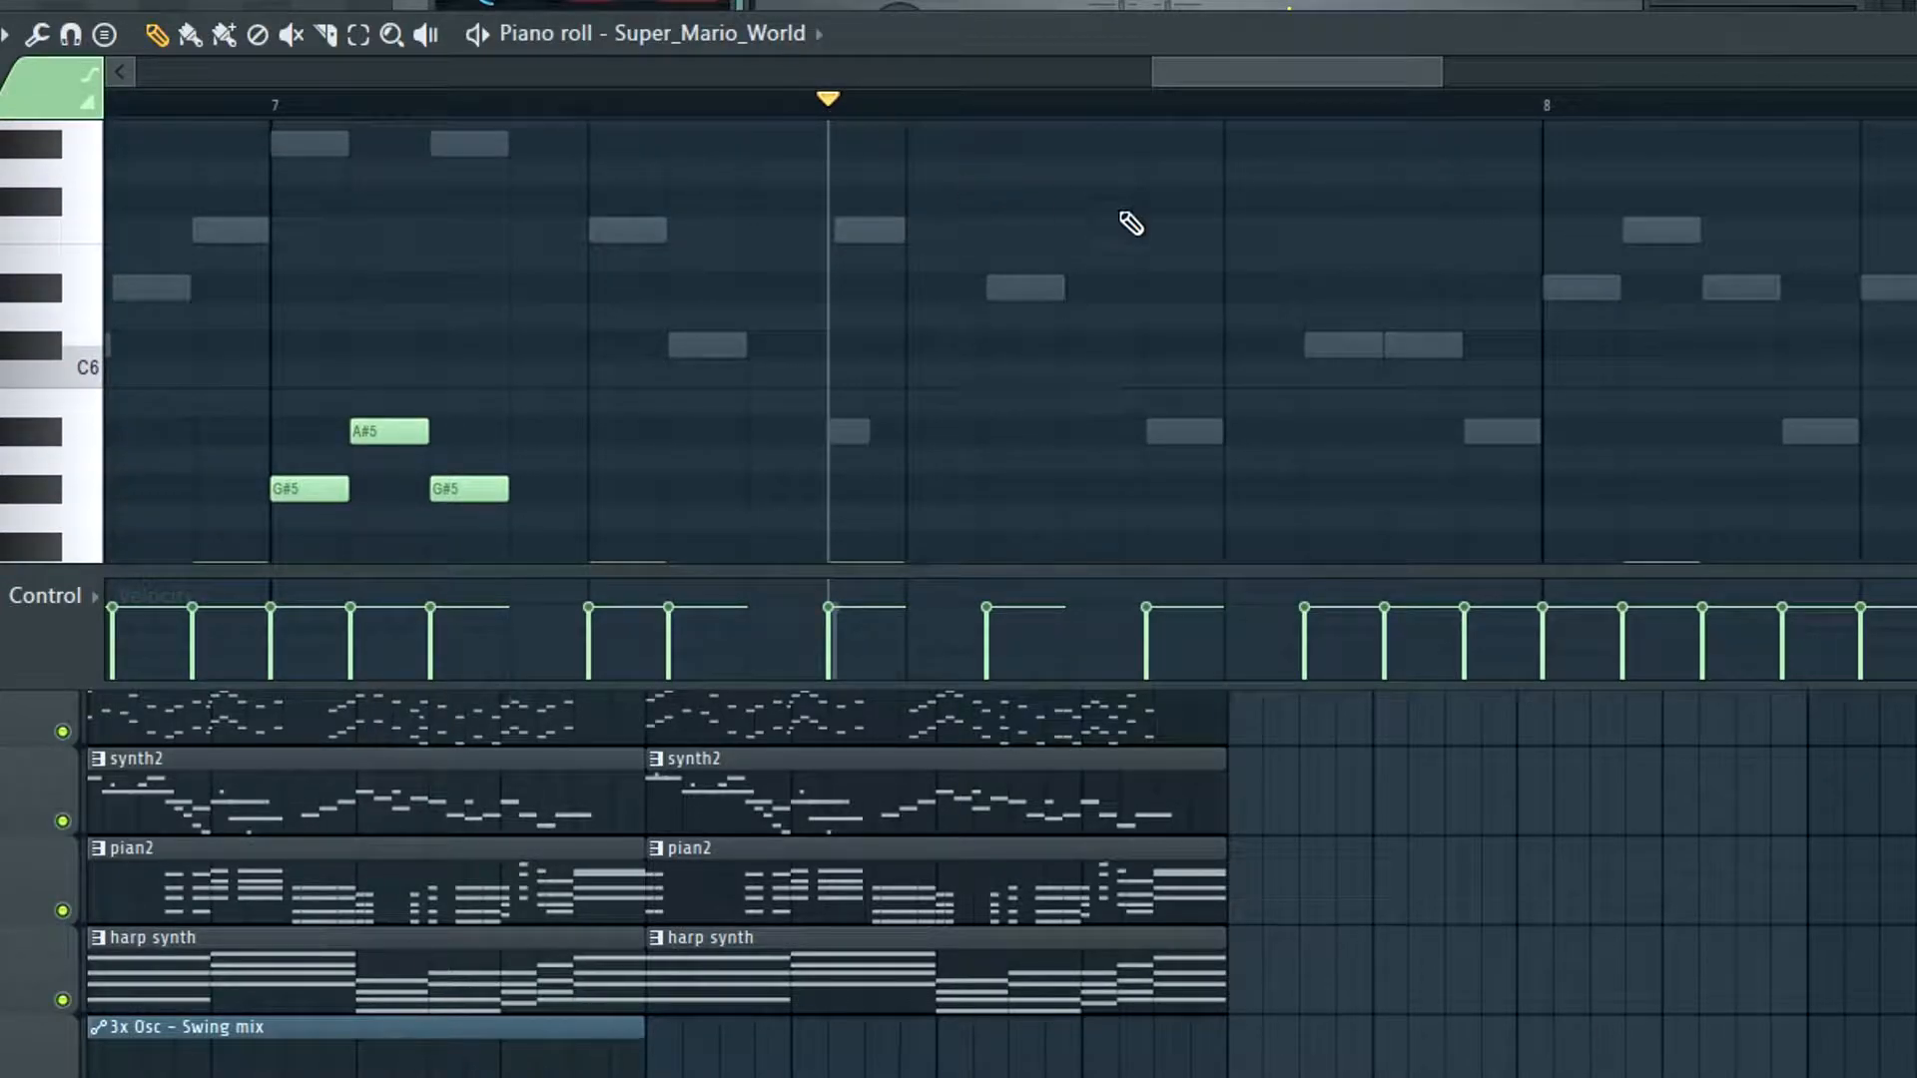
Open the Synth1 VSTi notes in the piano roll and inspect the overlapping A#5 and F6 notes in bar 7
right_click(3, 14)
click(22, 40)
scroll(815, 348, down, 1)
scroll(847, 368, up, 1)
scroll(1067, 347, up, 1)
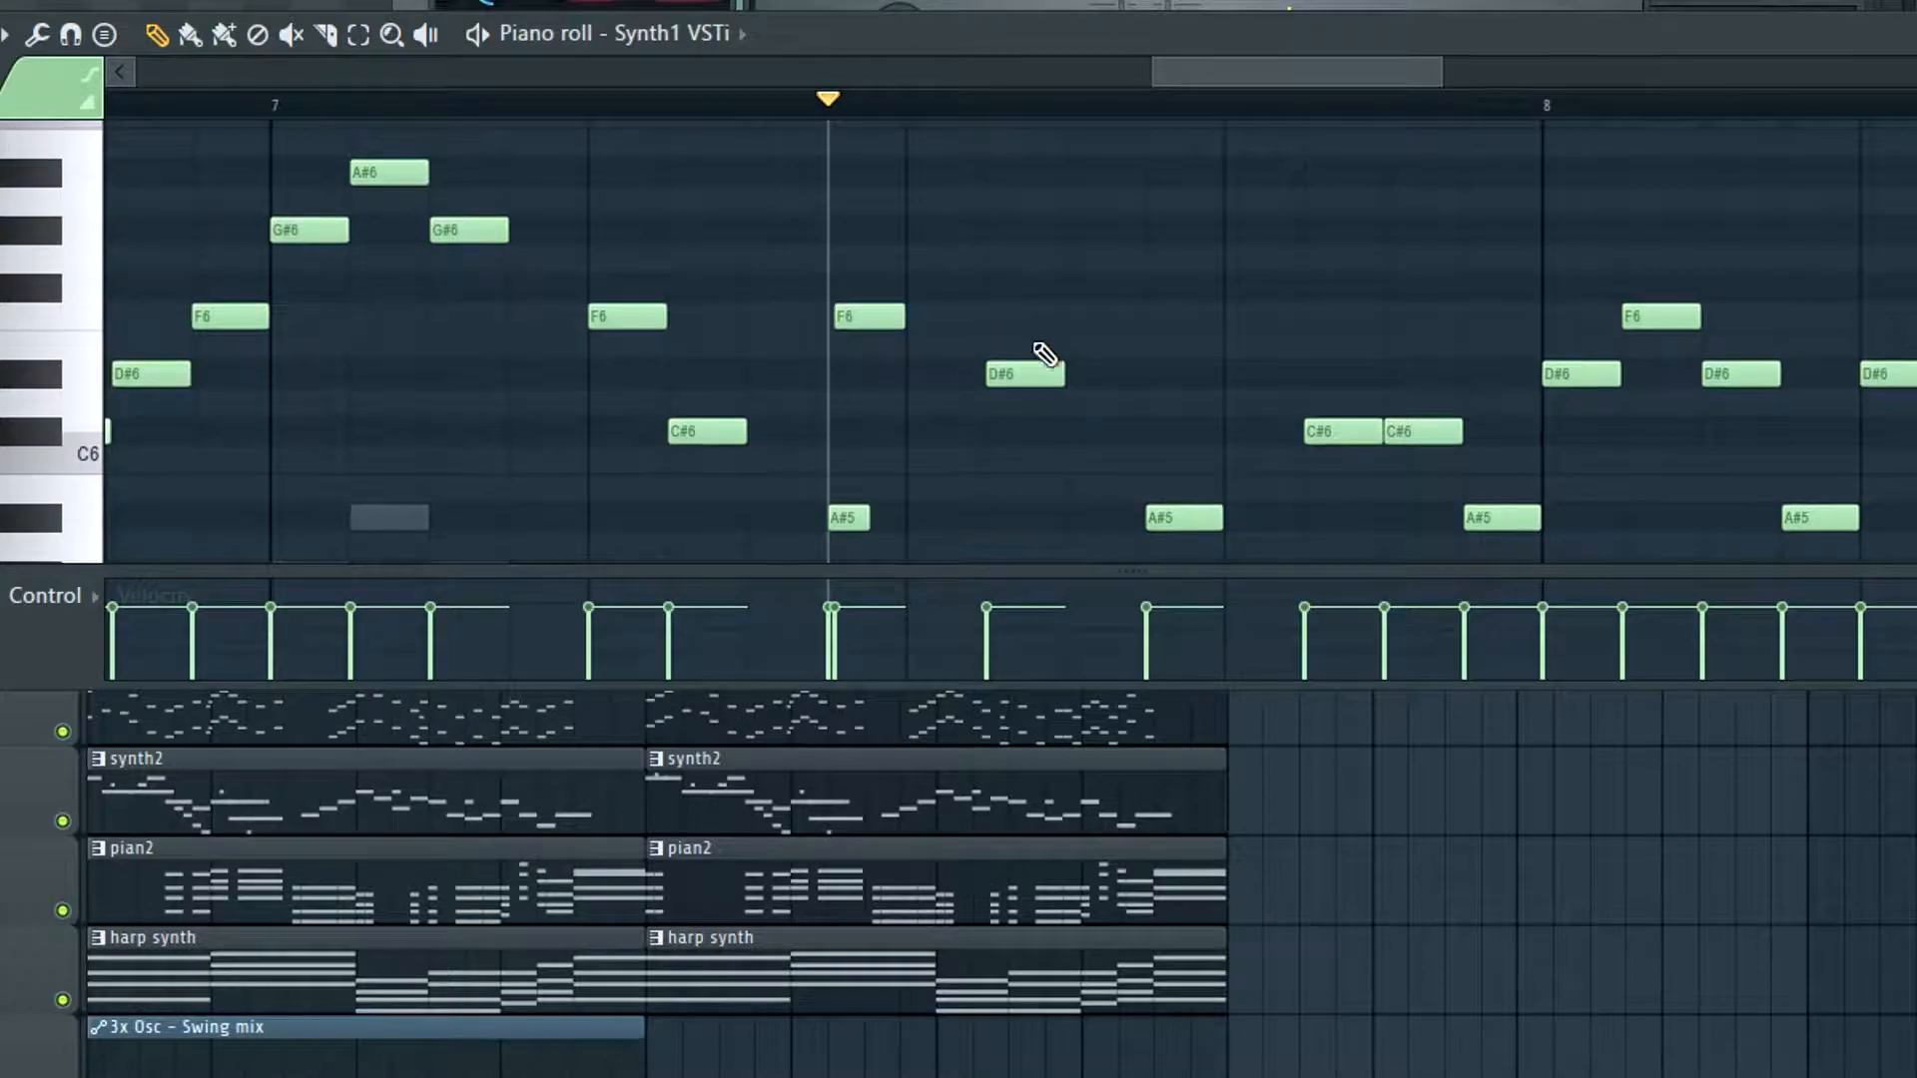
scroll(1339, 398, down, 2)
scroll(631, 160, up, 1)
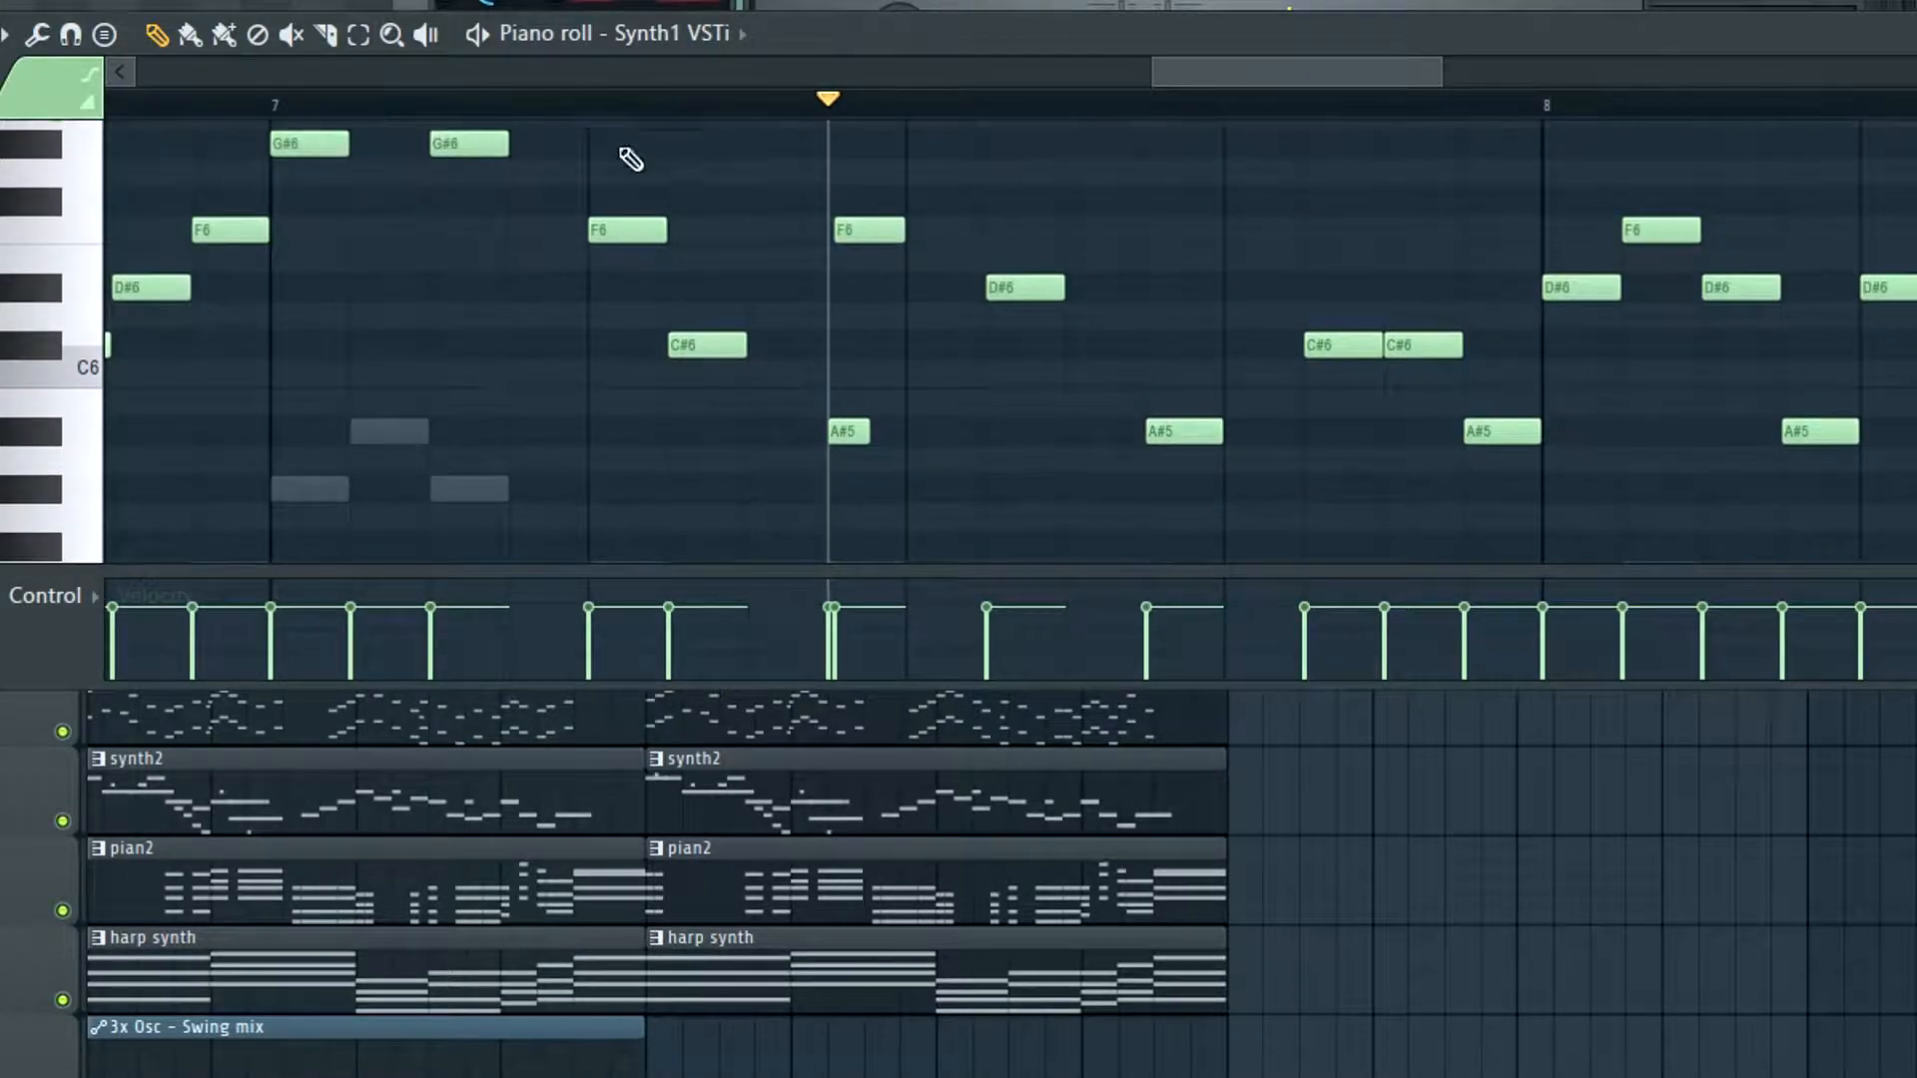
scroll(779, 293, down, 1)
scroll(838, 279, up, 4)
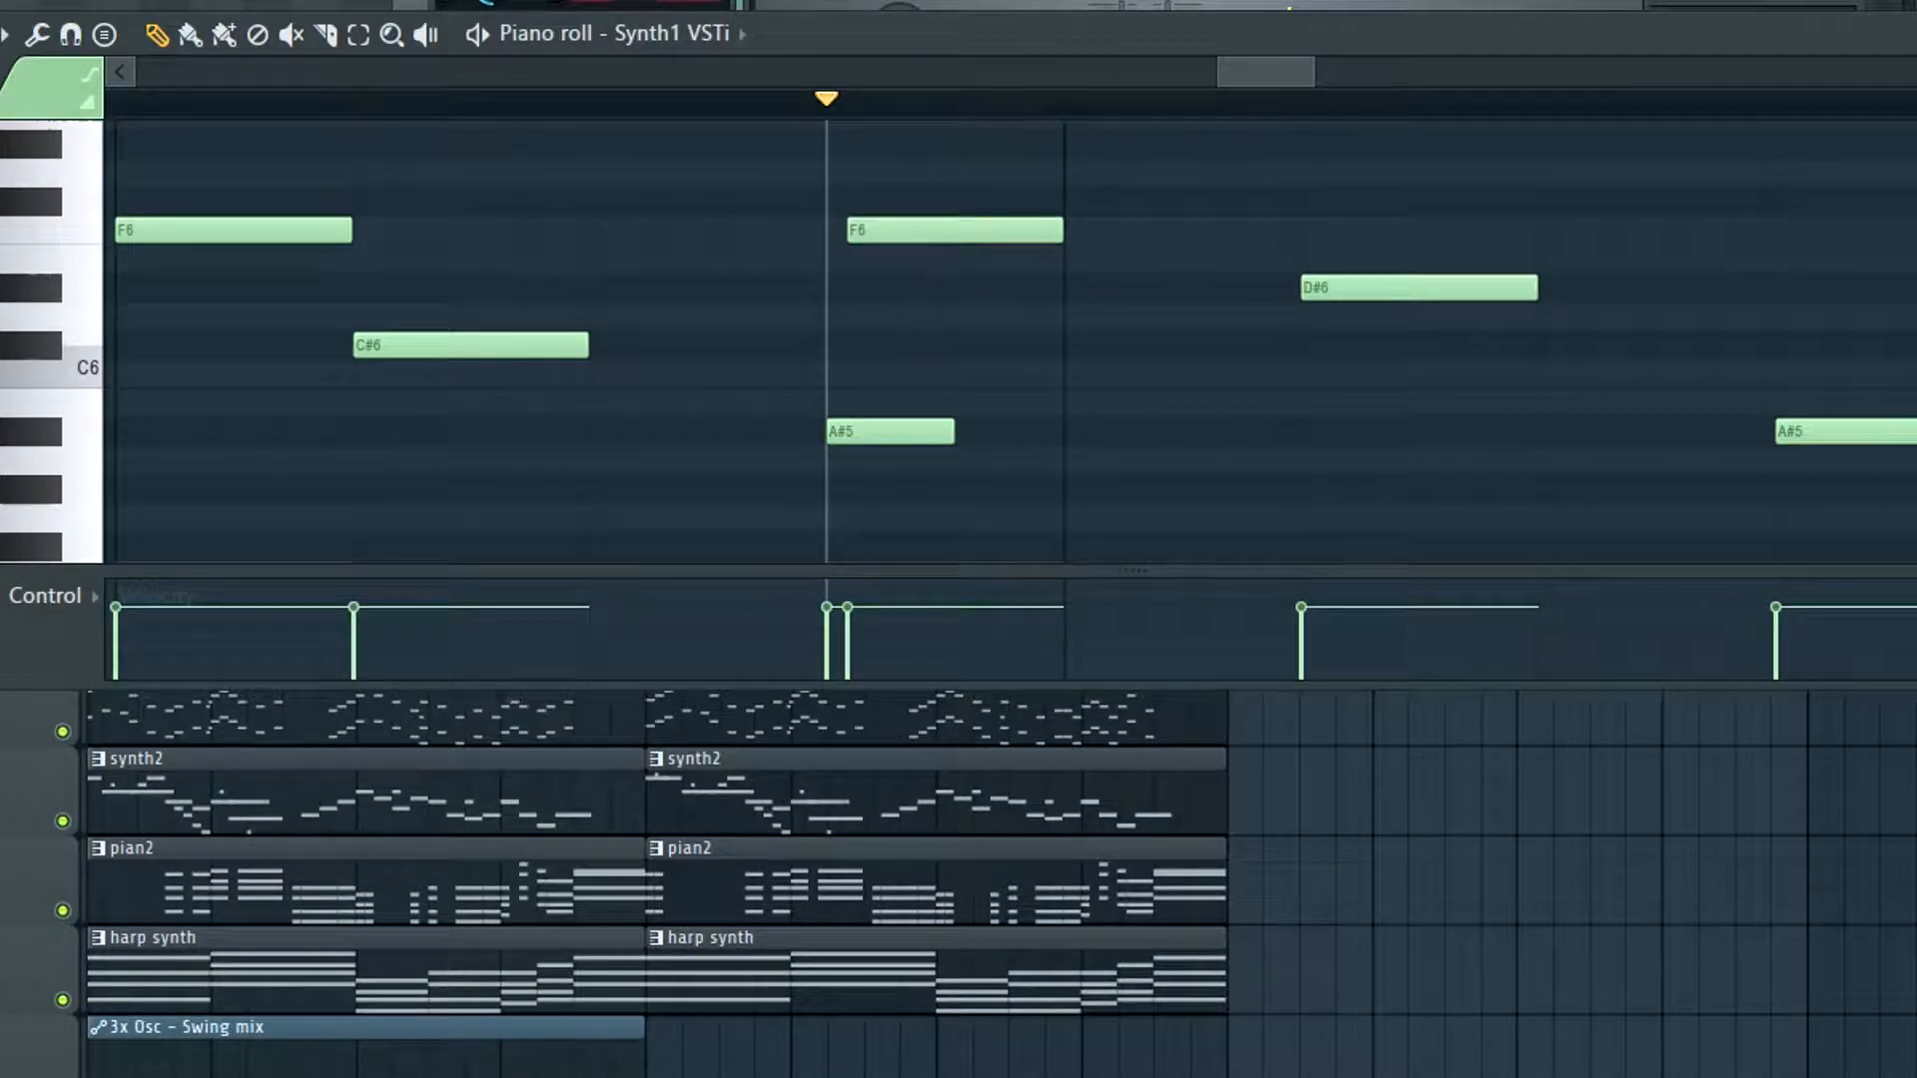
Adjust the portamento time of the Synth1 Whistle2 sound and play the overlapping notes in bar 7
click(210, 3)
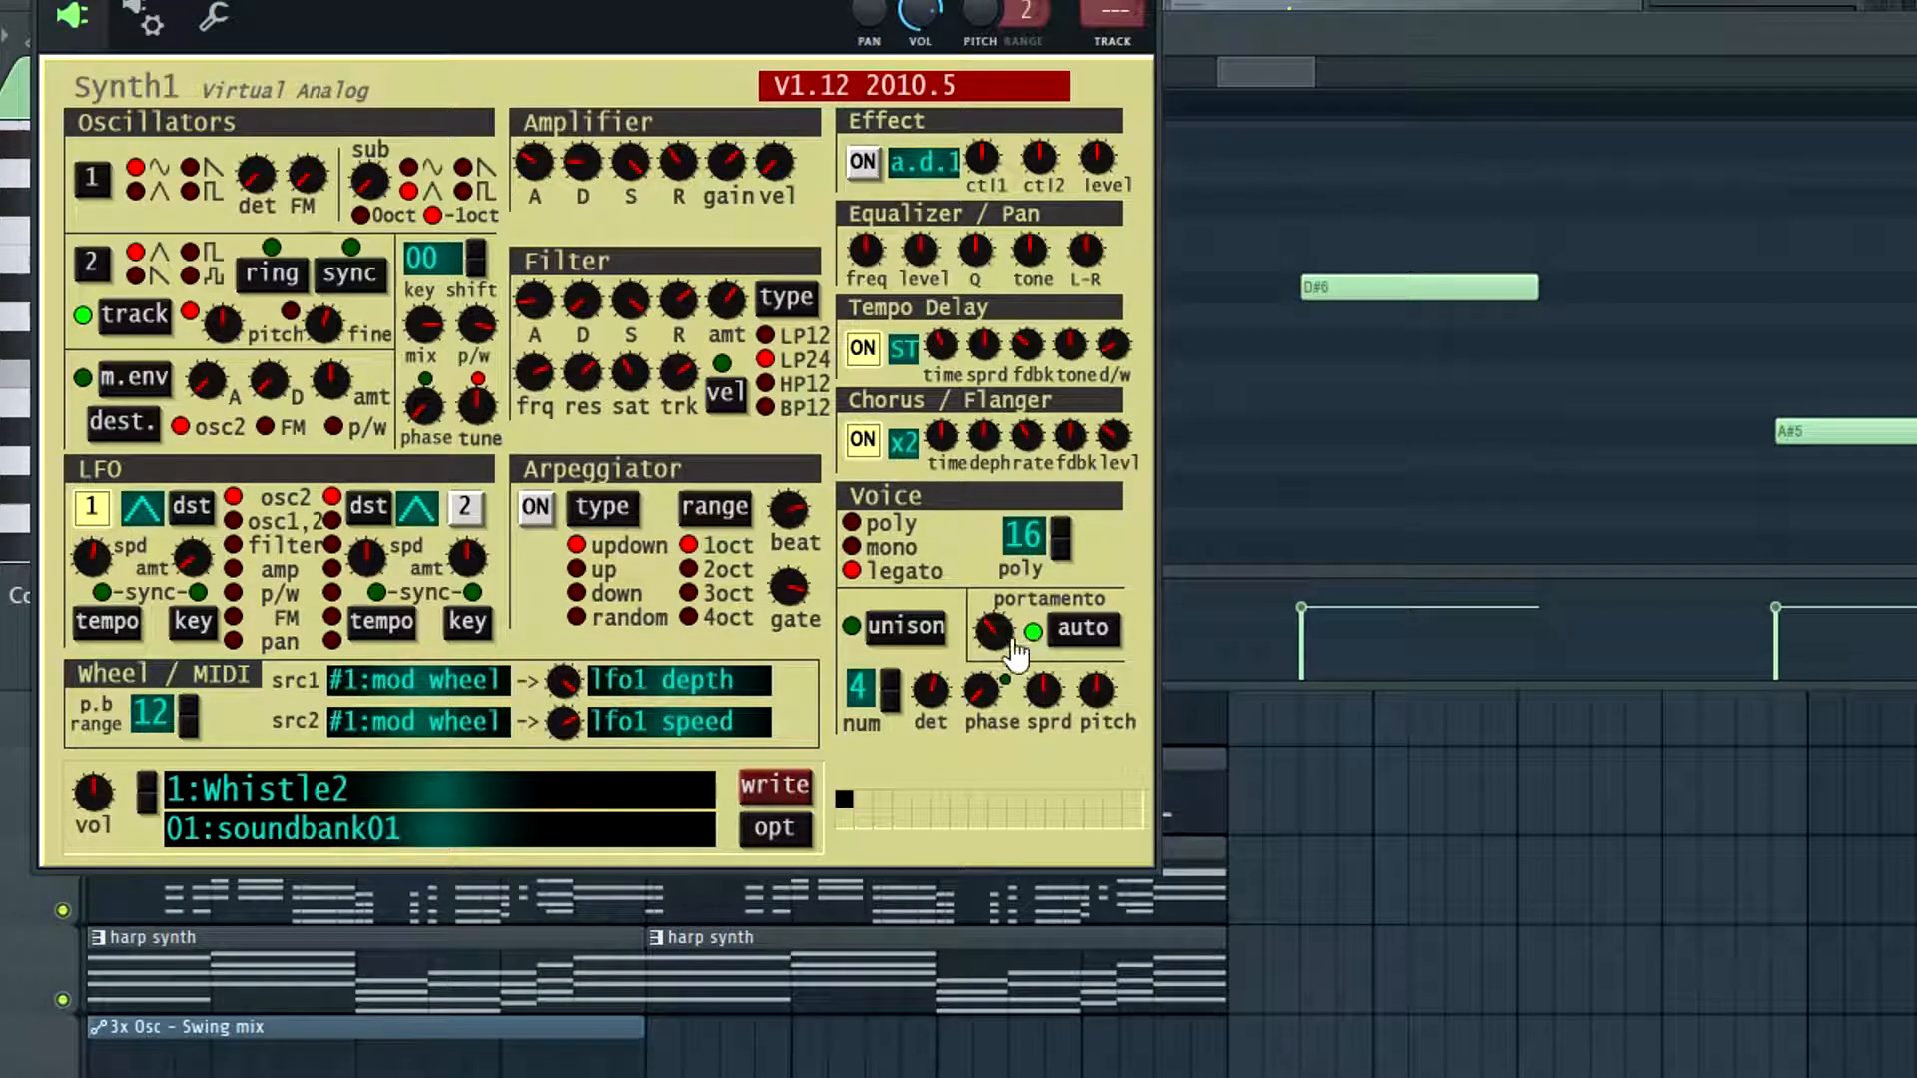
drag(994, 629, 1029, 689)
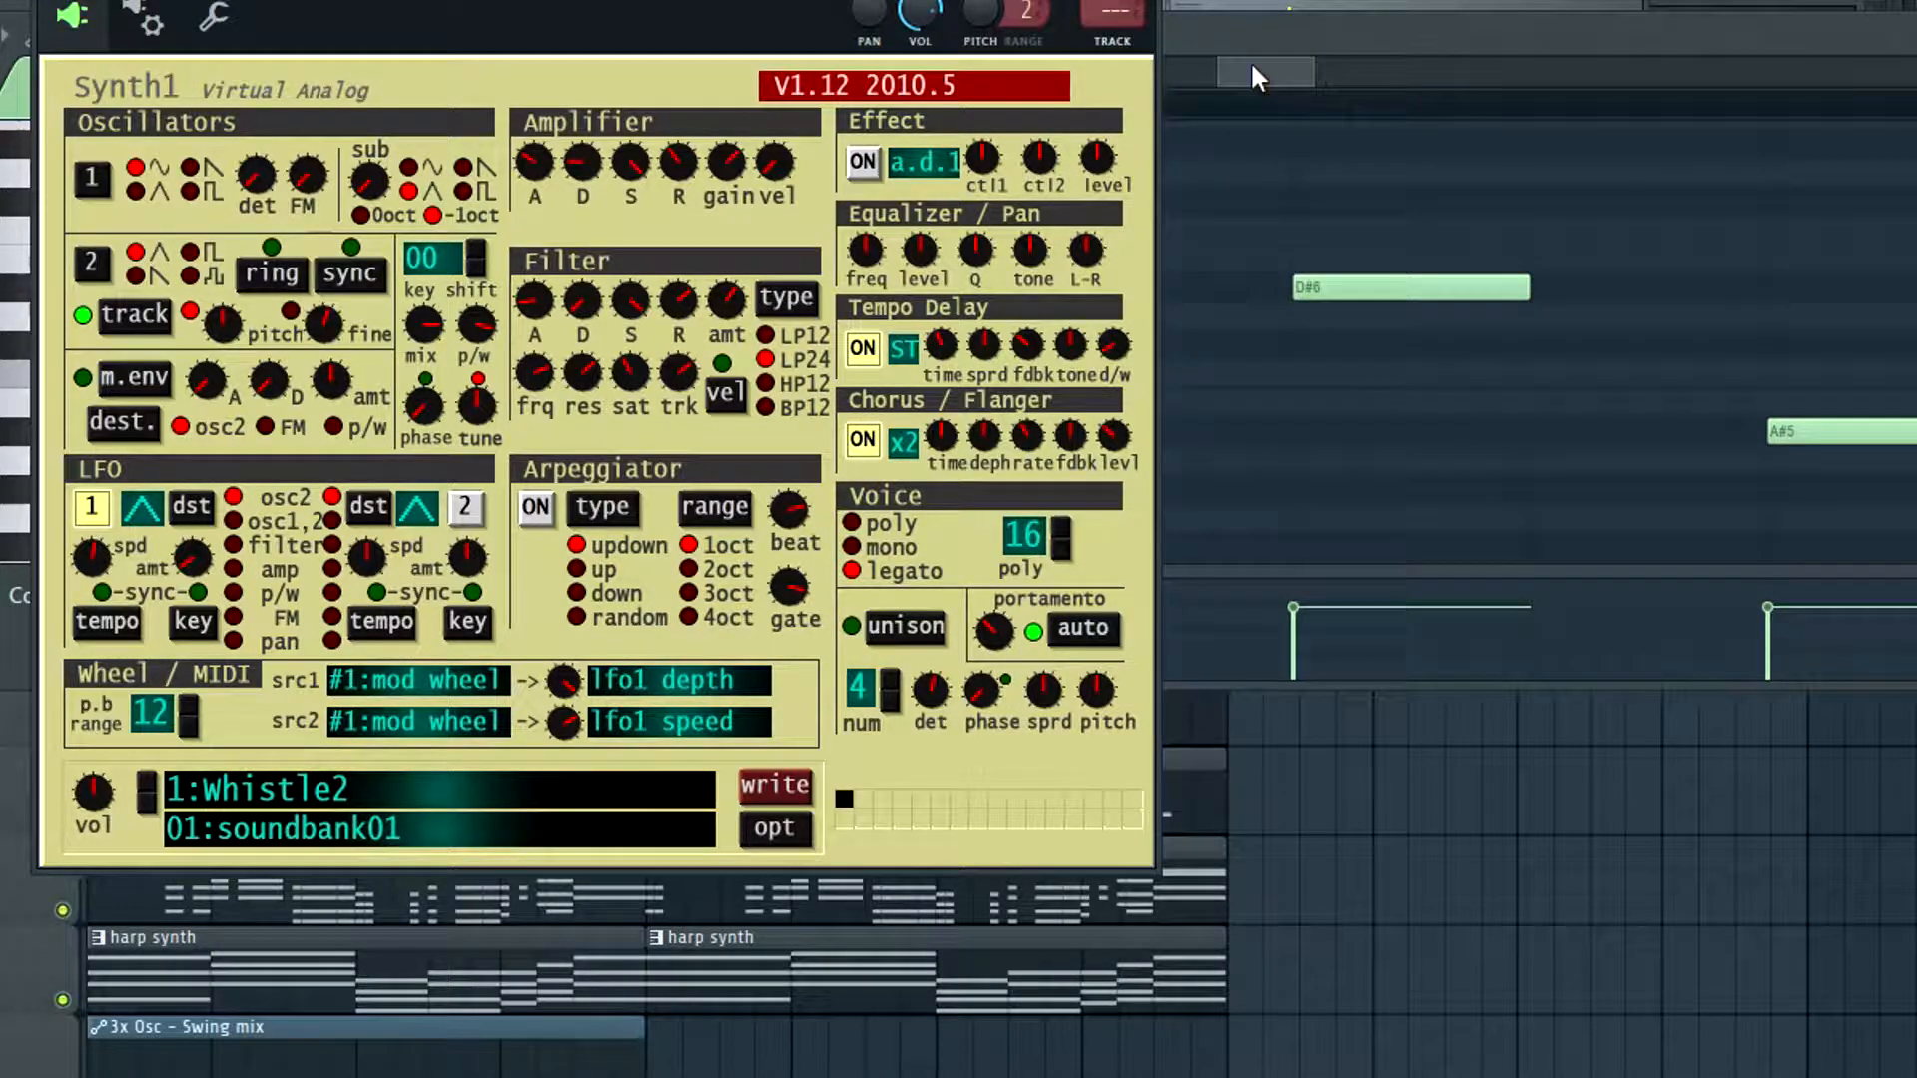
click(1254, 72)
scroll(958, 360, down, 2)
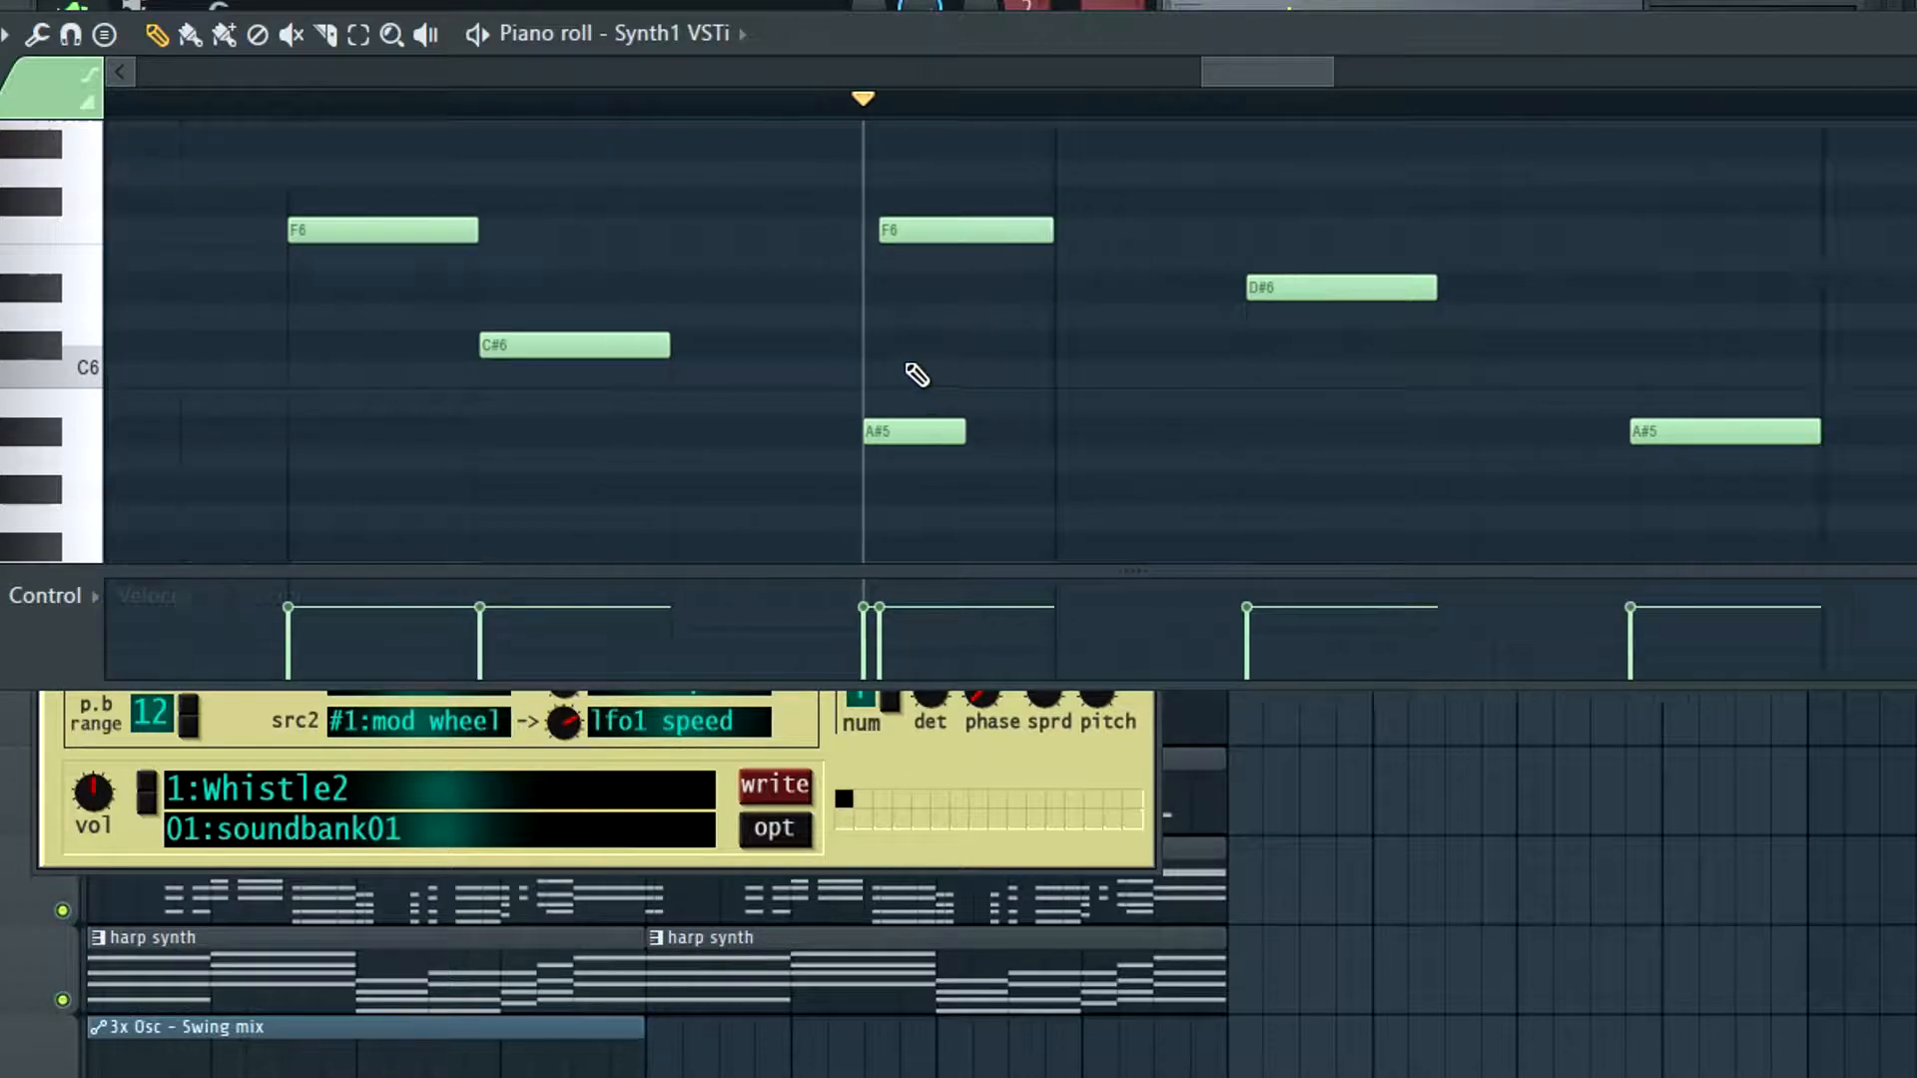
scroll(899, 355, down, 2)
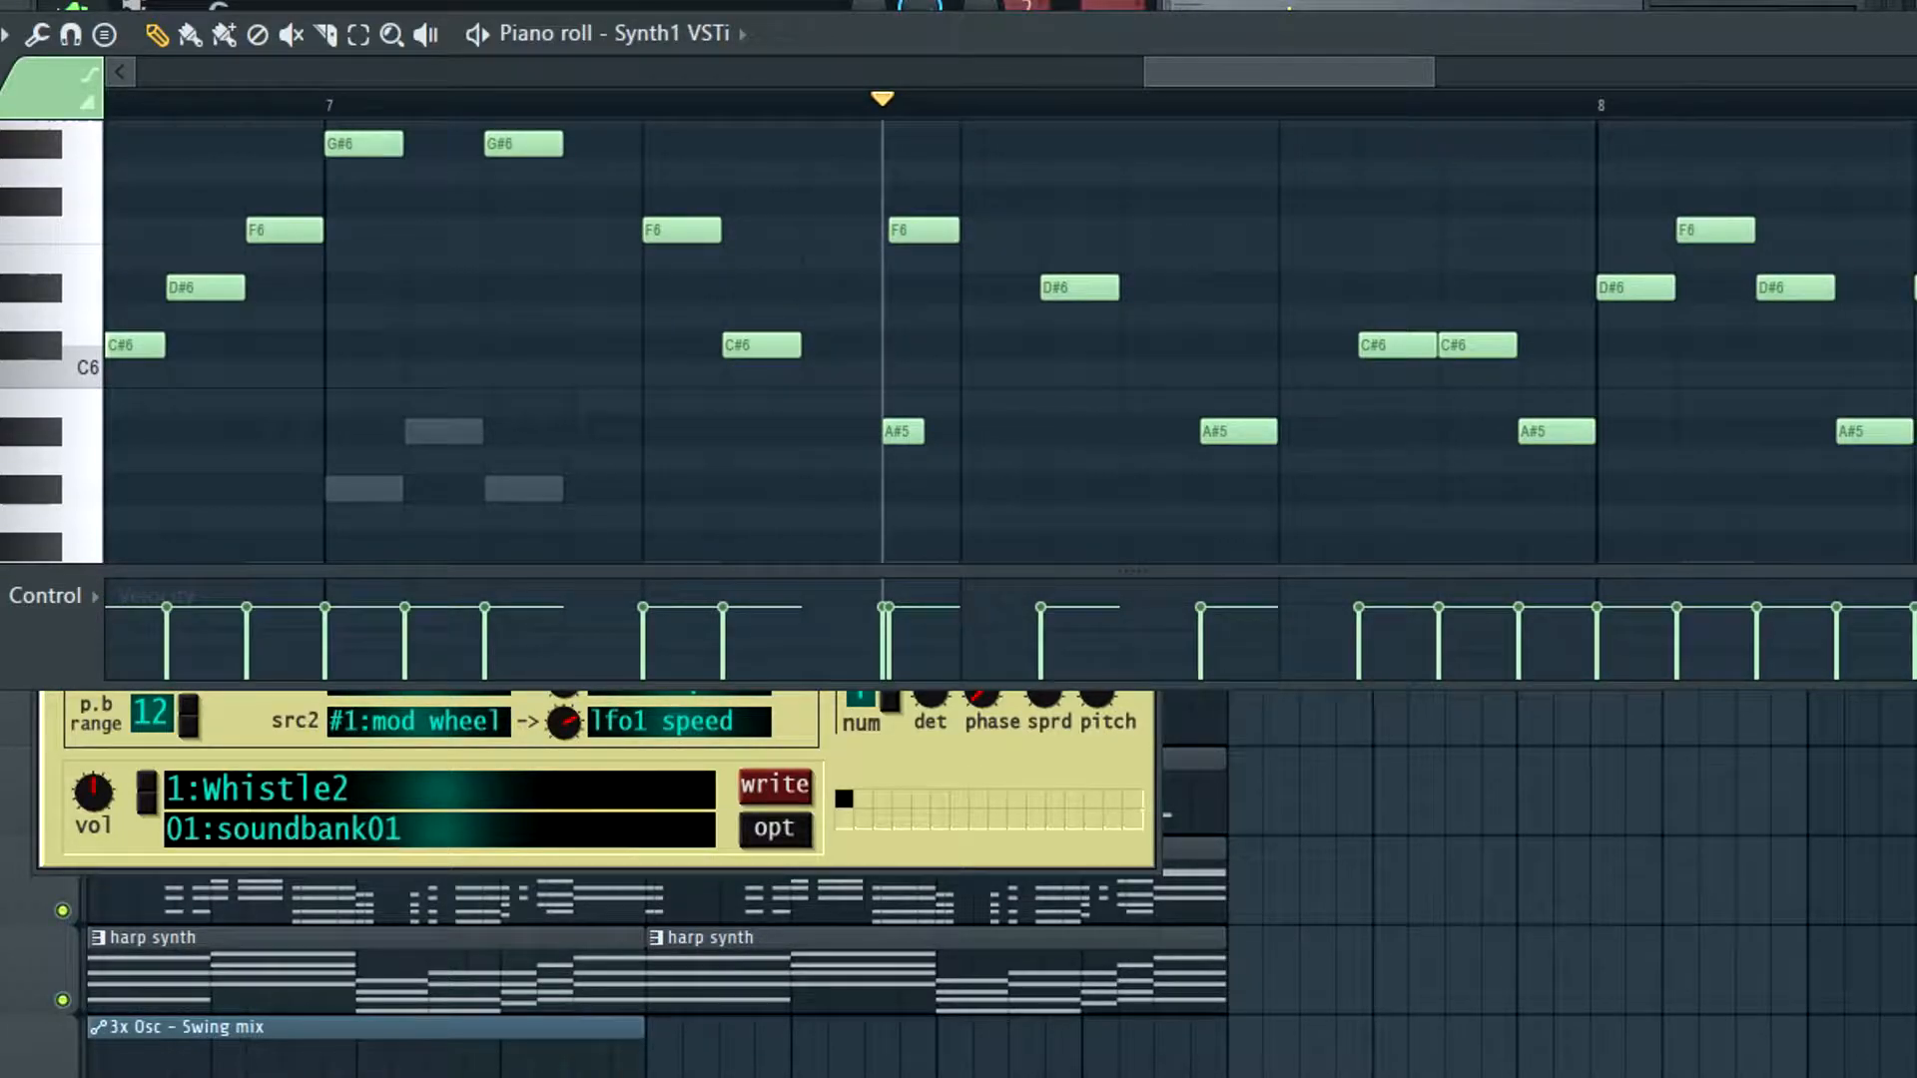
key(space)
key(space)
click(1197, 61)
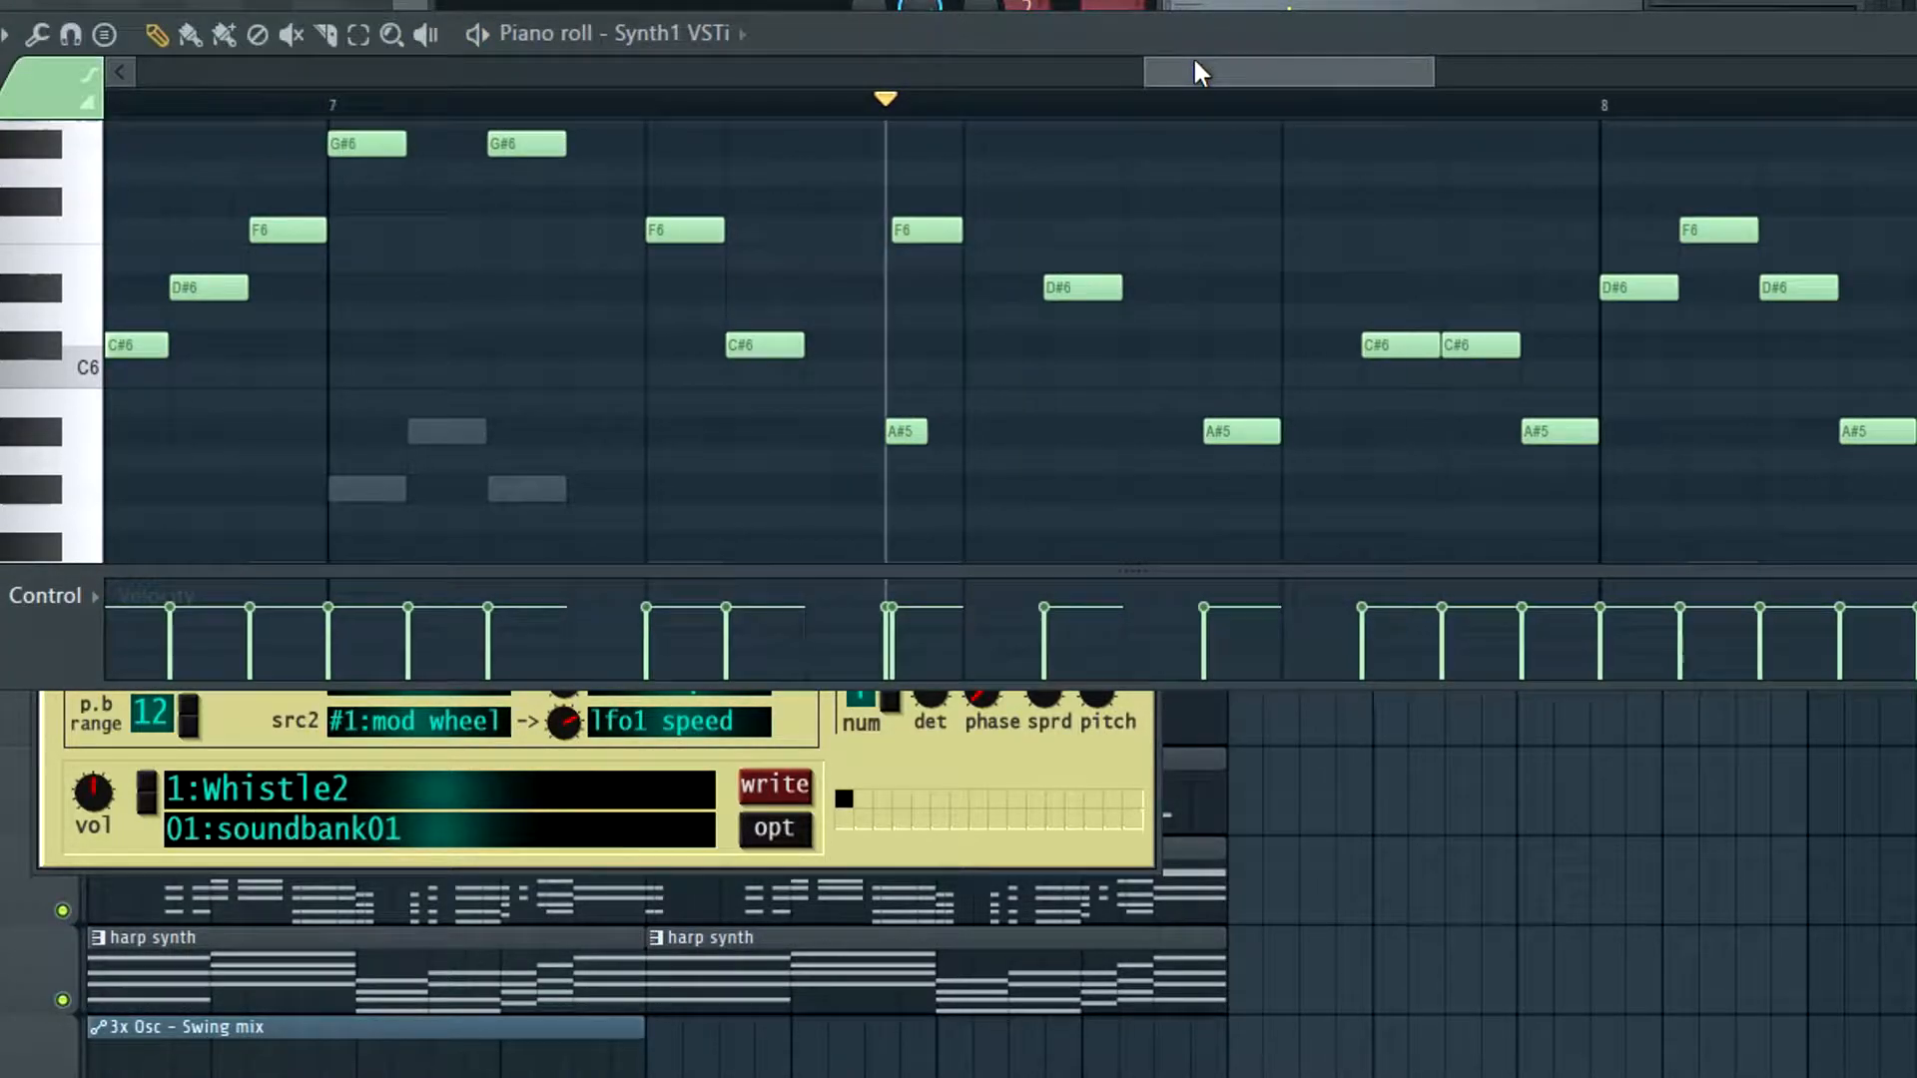
Replay the Synth1 passage in bar 7 and try shifting the short A#5 note down
key(F6)
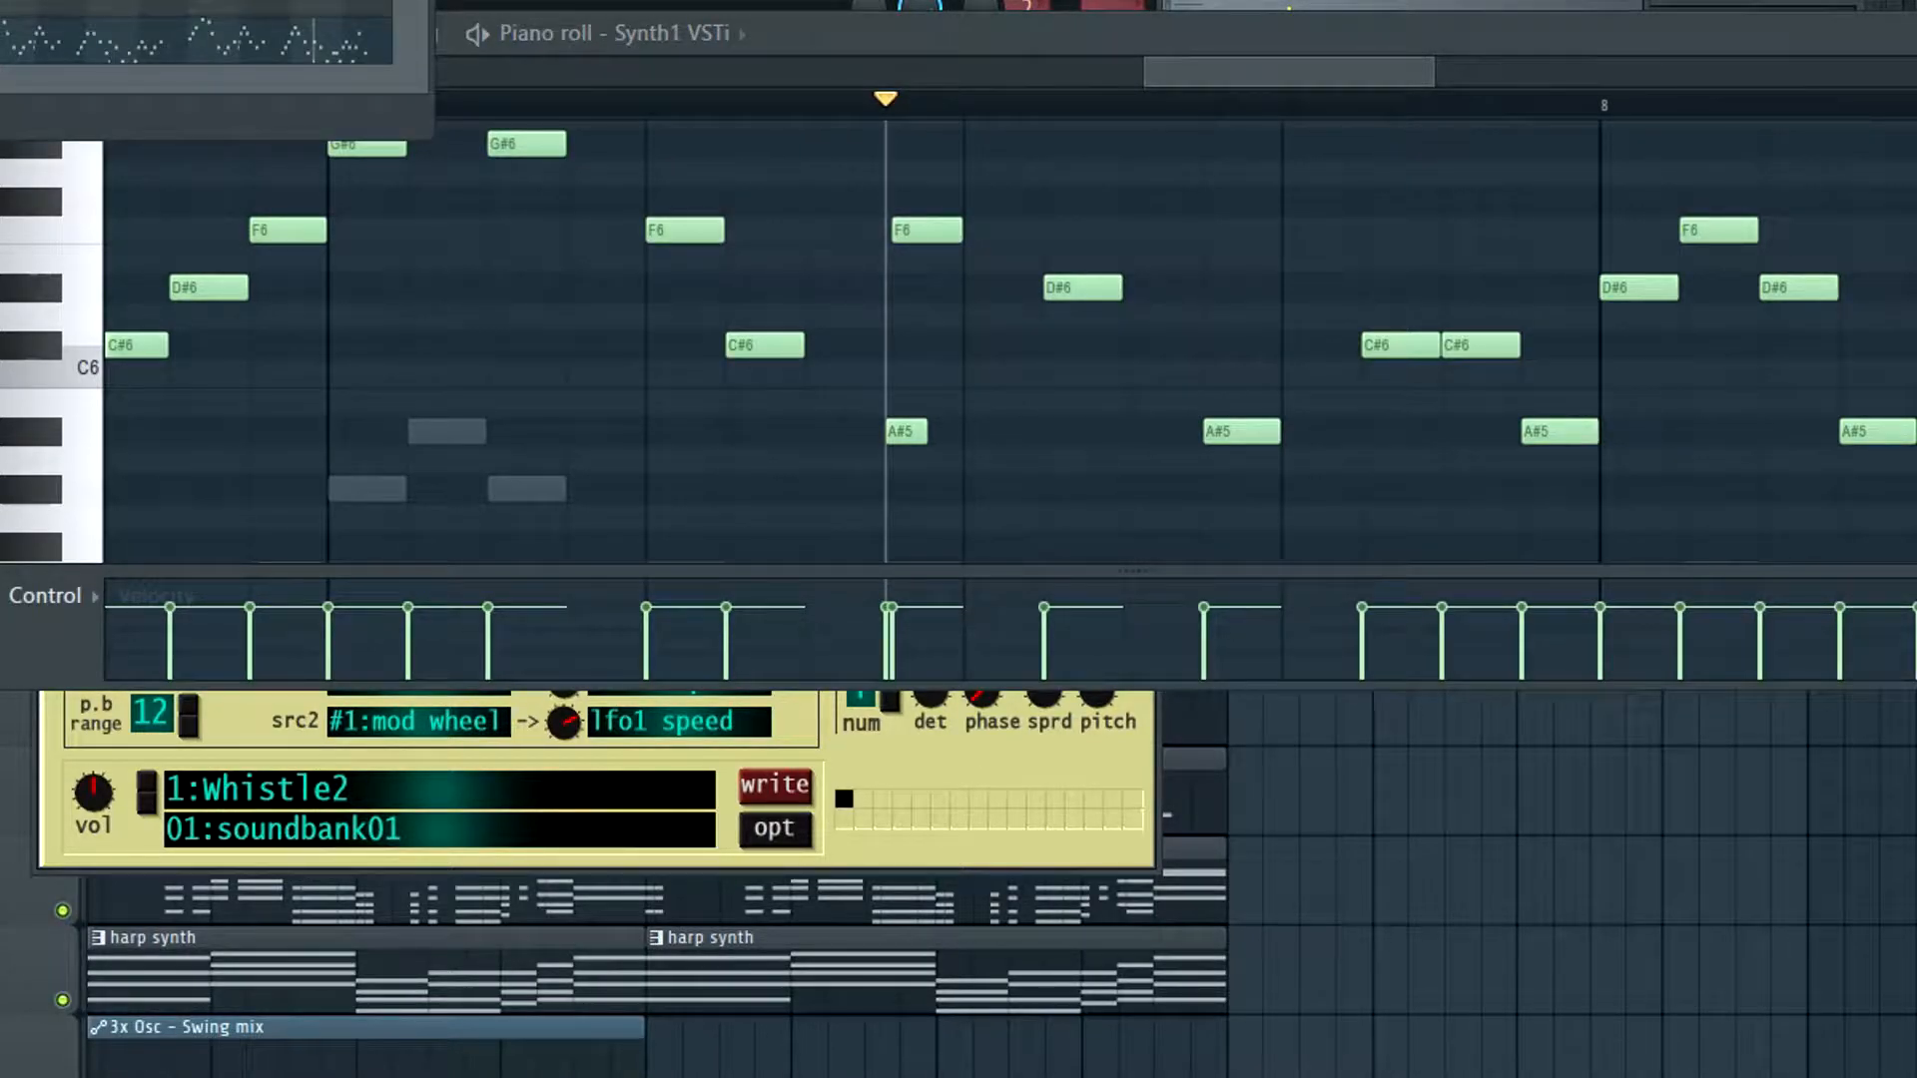
key(space)
key(space)
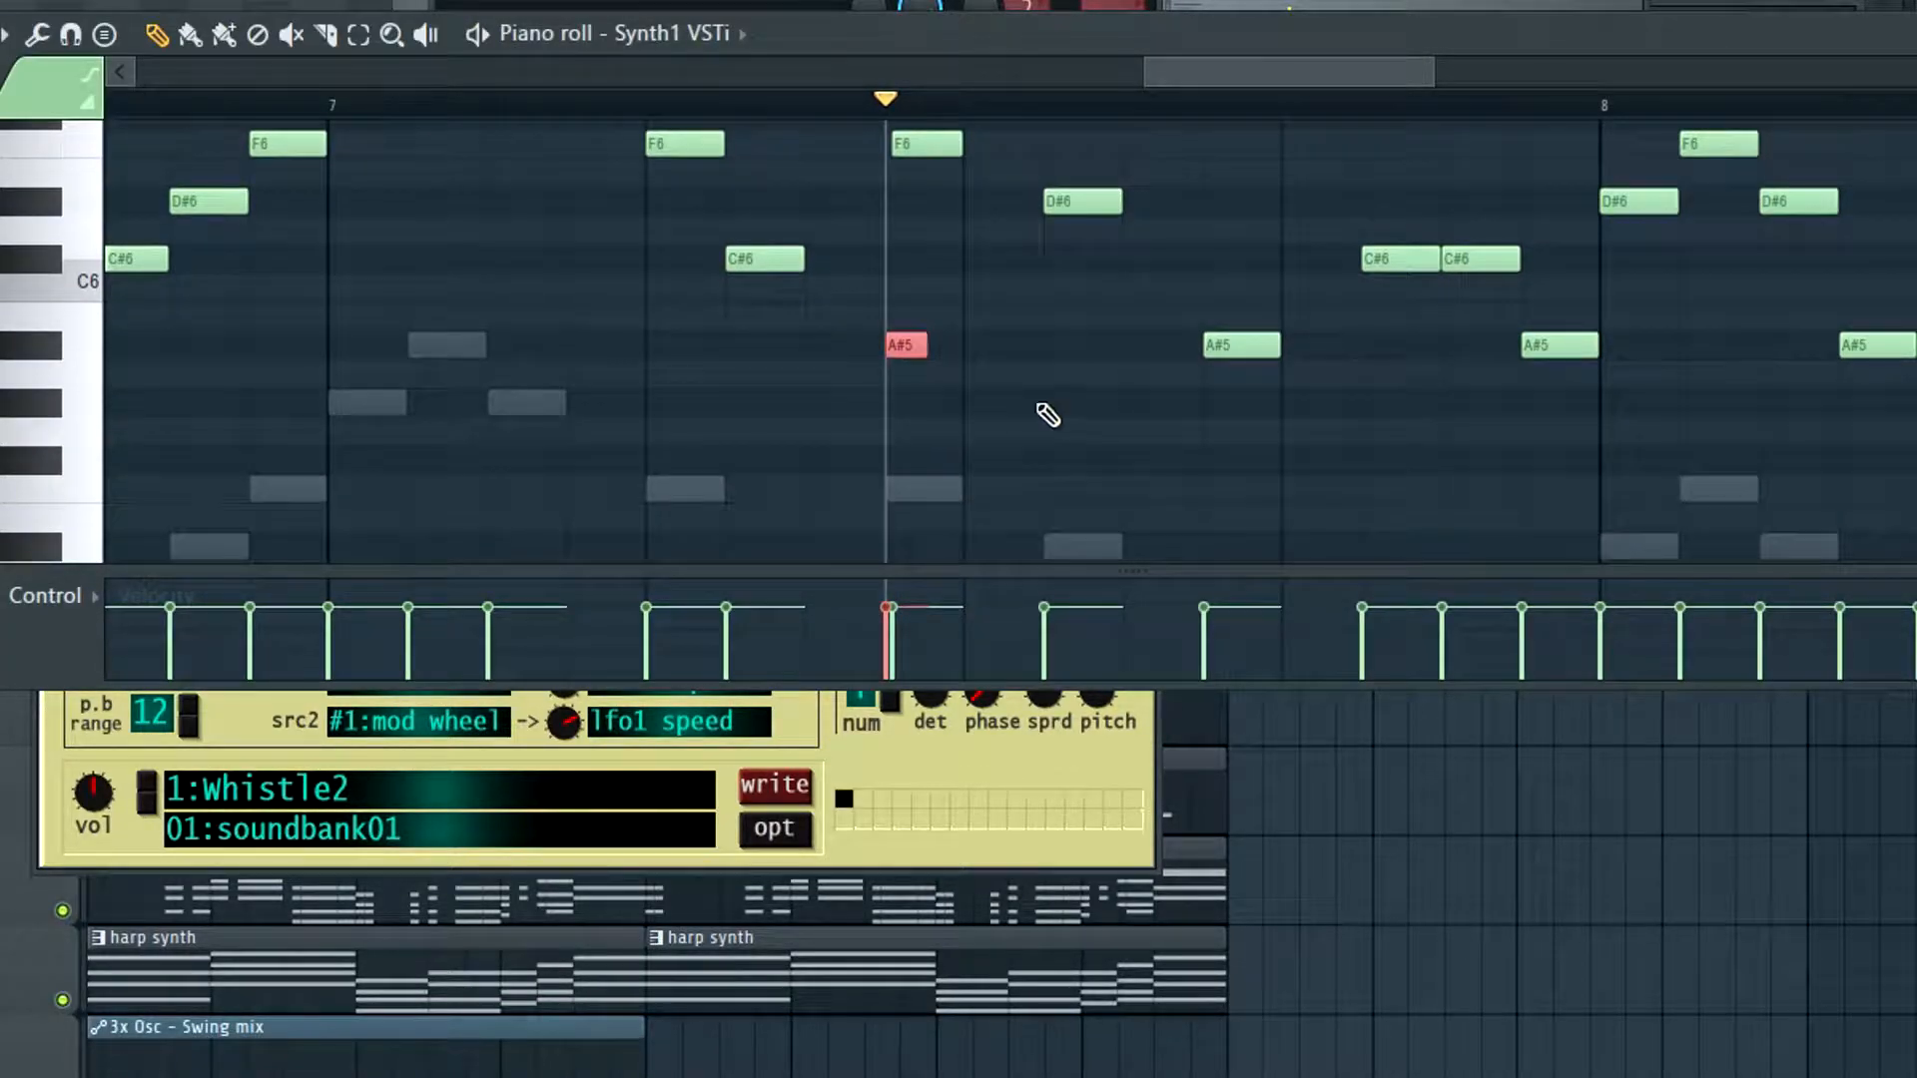
scroll(1179, 392, down, 2)
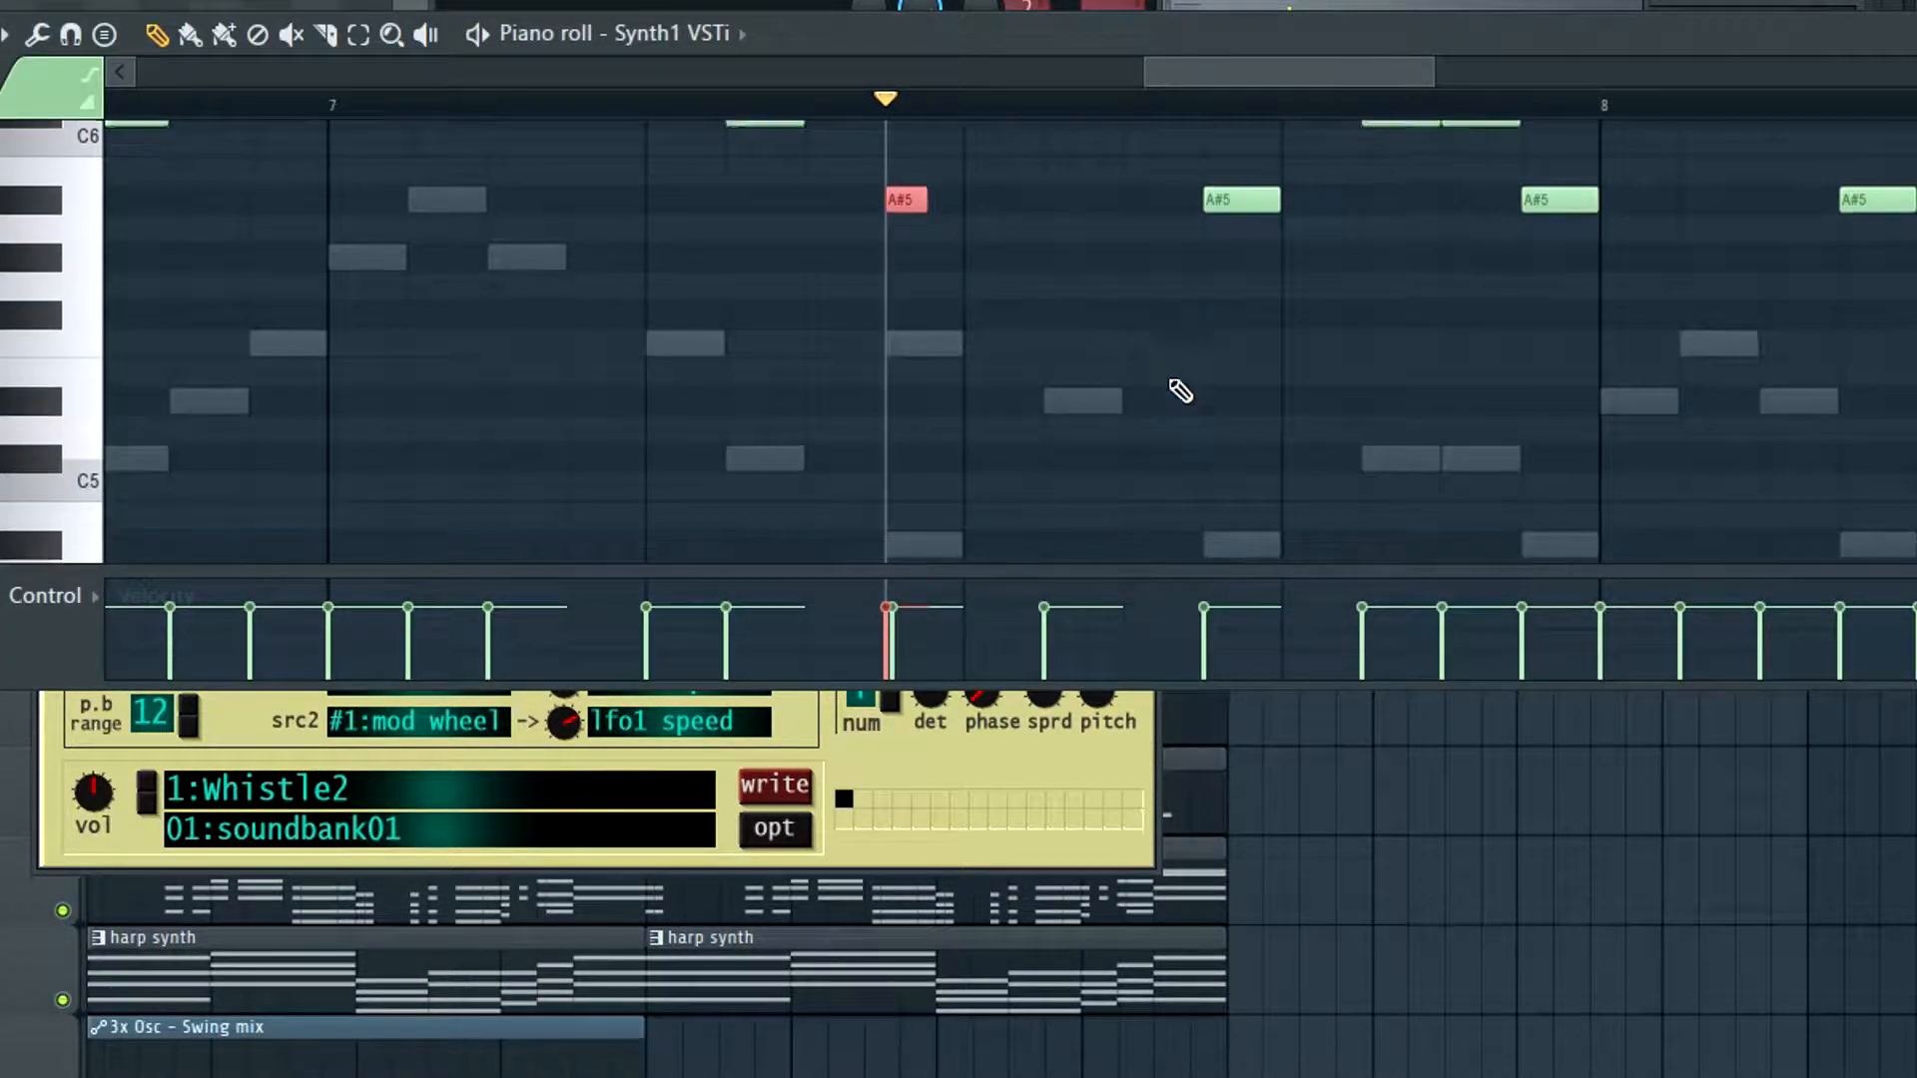
key(shift+Down)
scroll(1209, 392, up, 3)
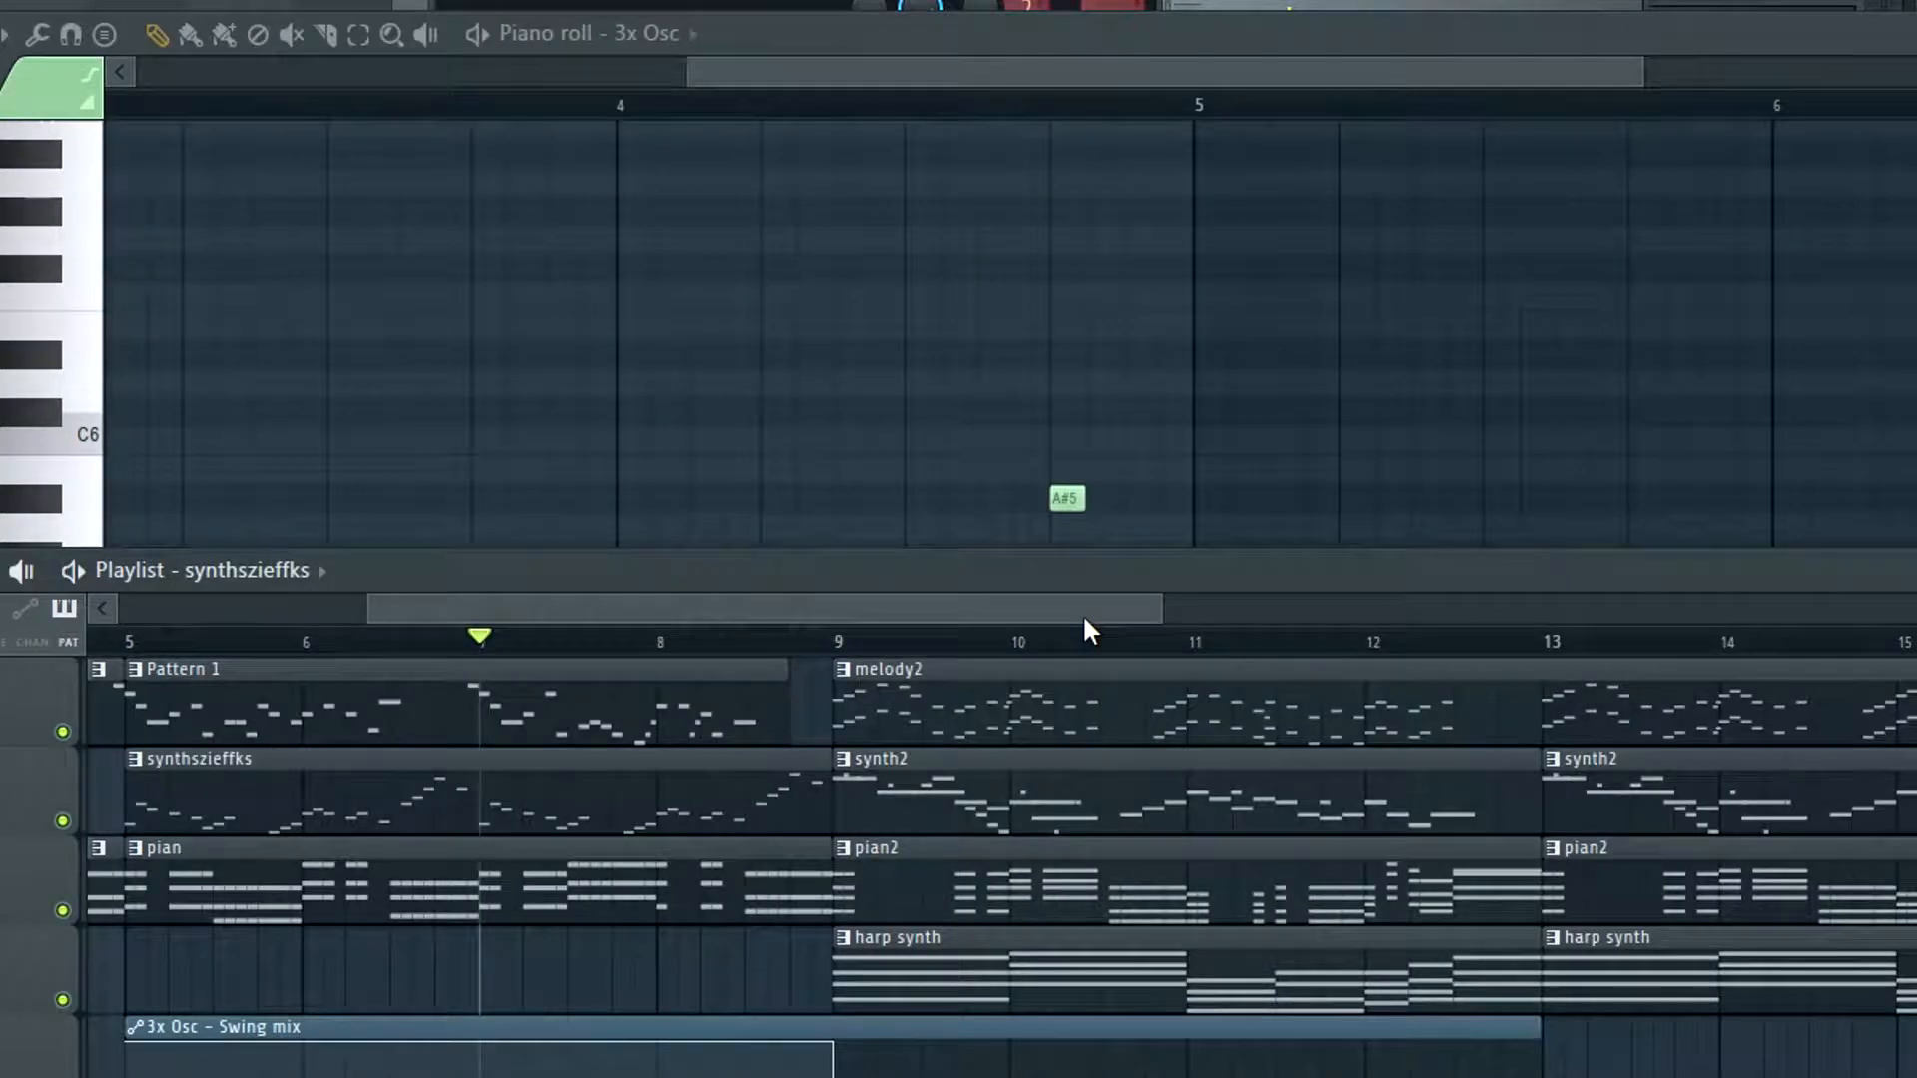
Move the rising note runs ending bars 2 and 4 of synthszieffks into a new whistle pattern placed at bar 5 on track 4
drag(1082, 613, 1032, 640)
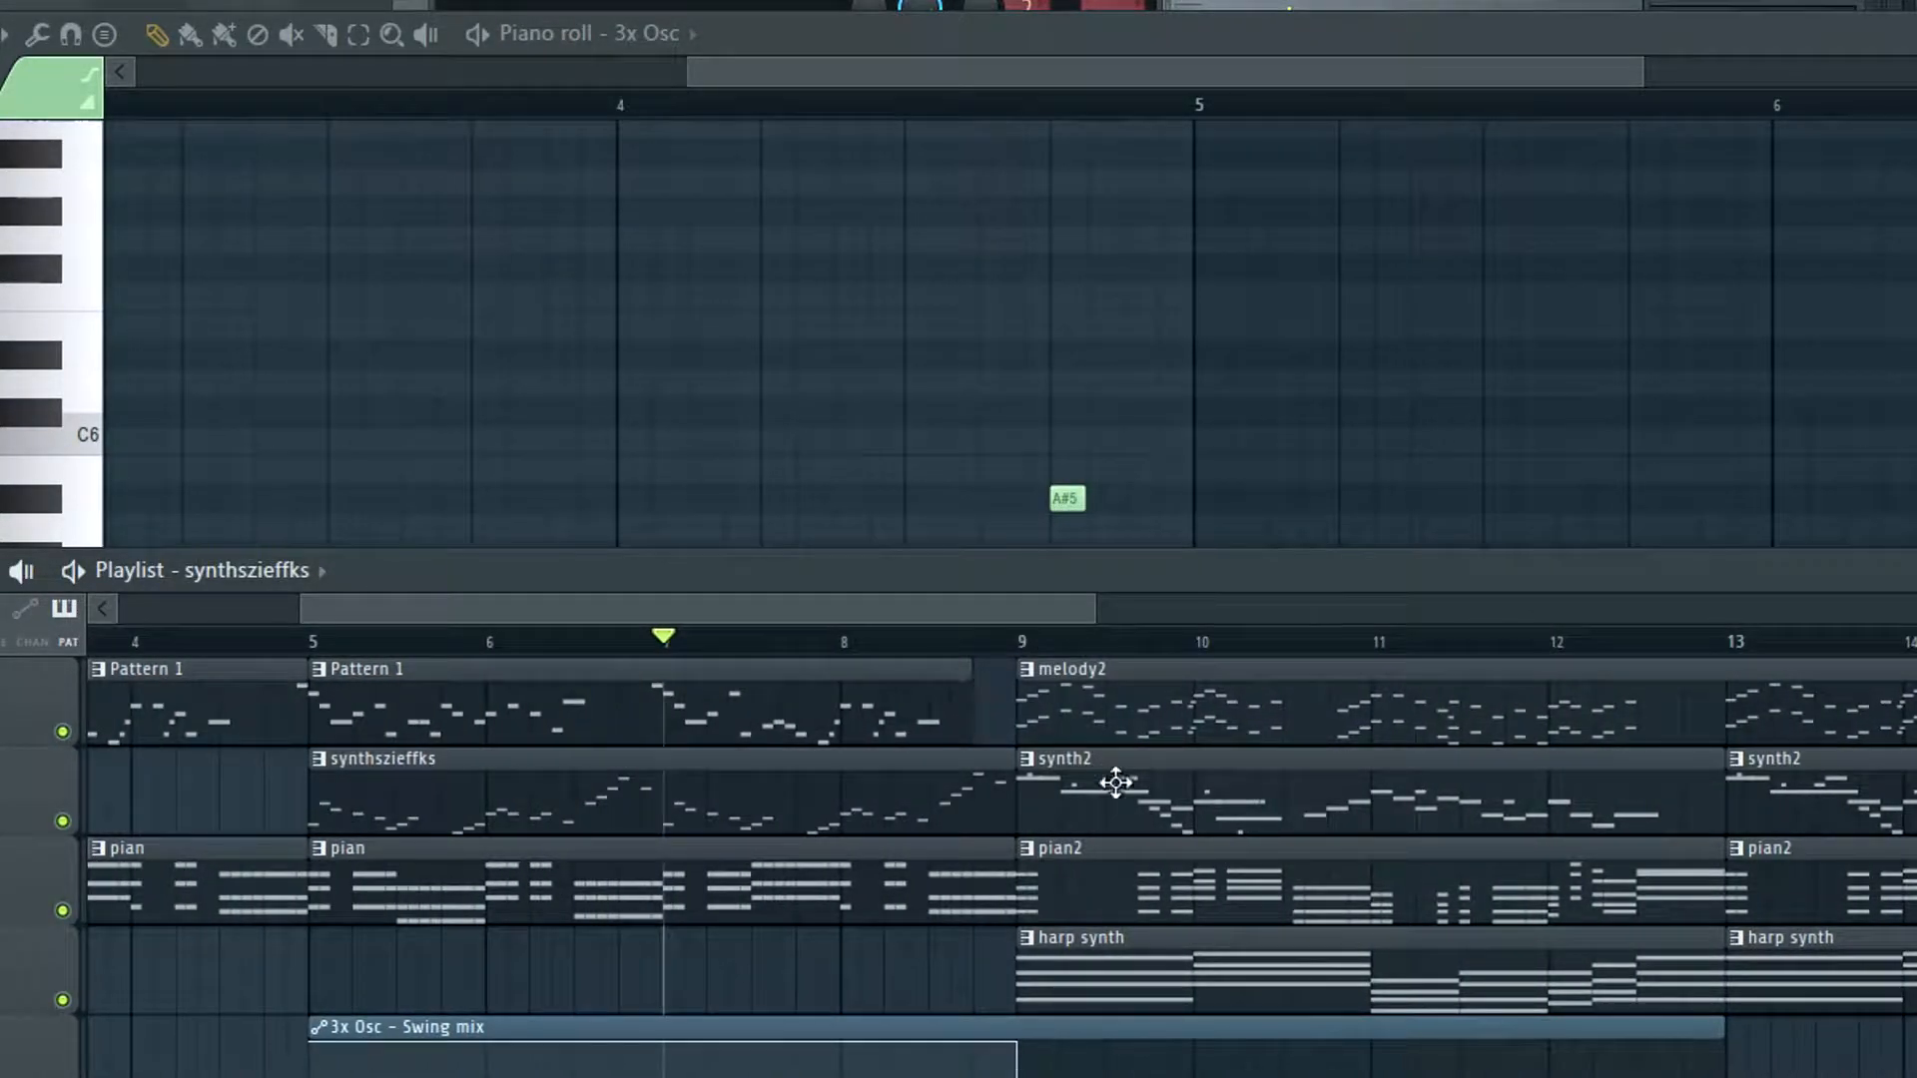
scroll(729, 811, down, 1)
scroll(744, 814, up, 1)
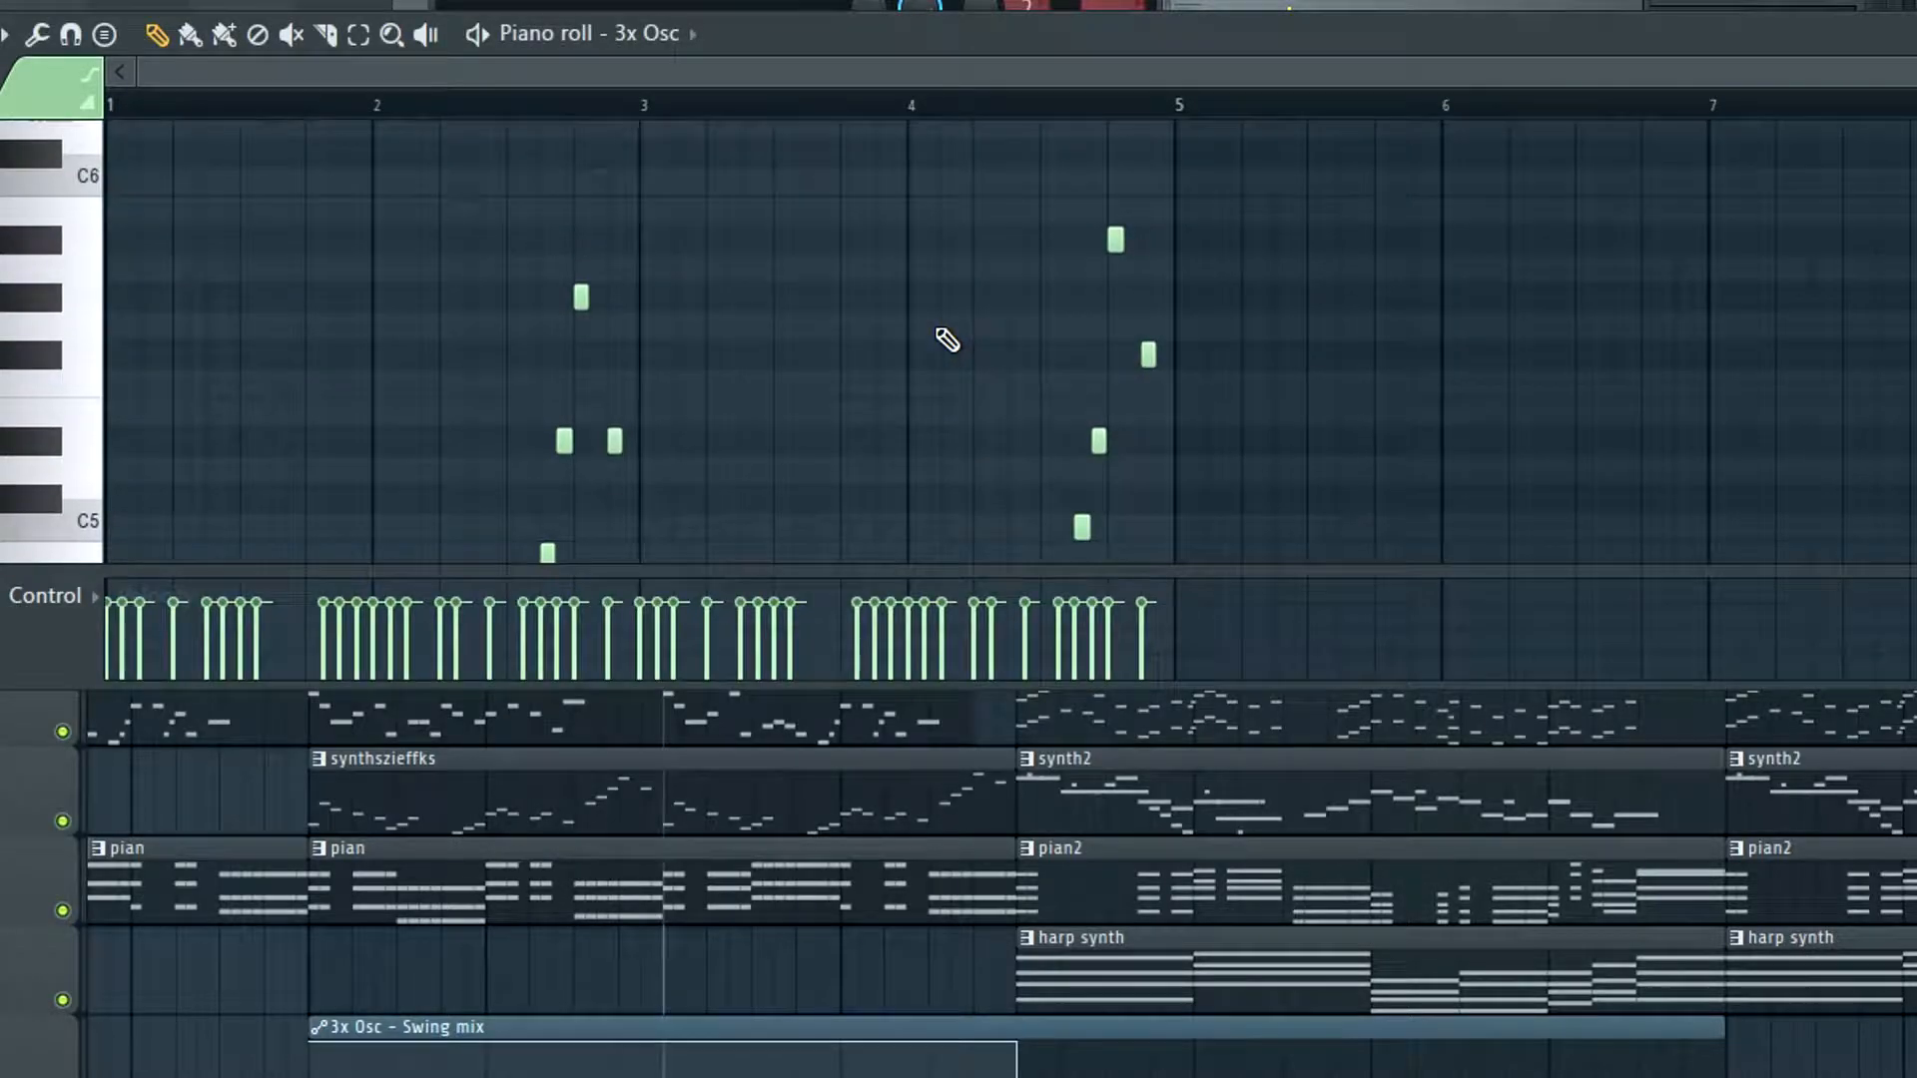
key(ctrl+a)
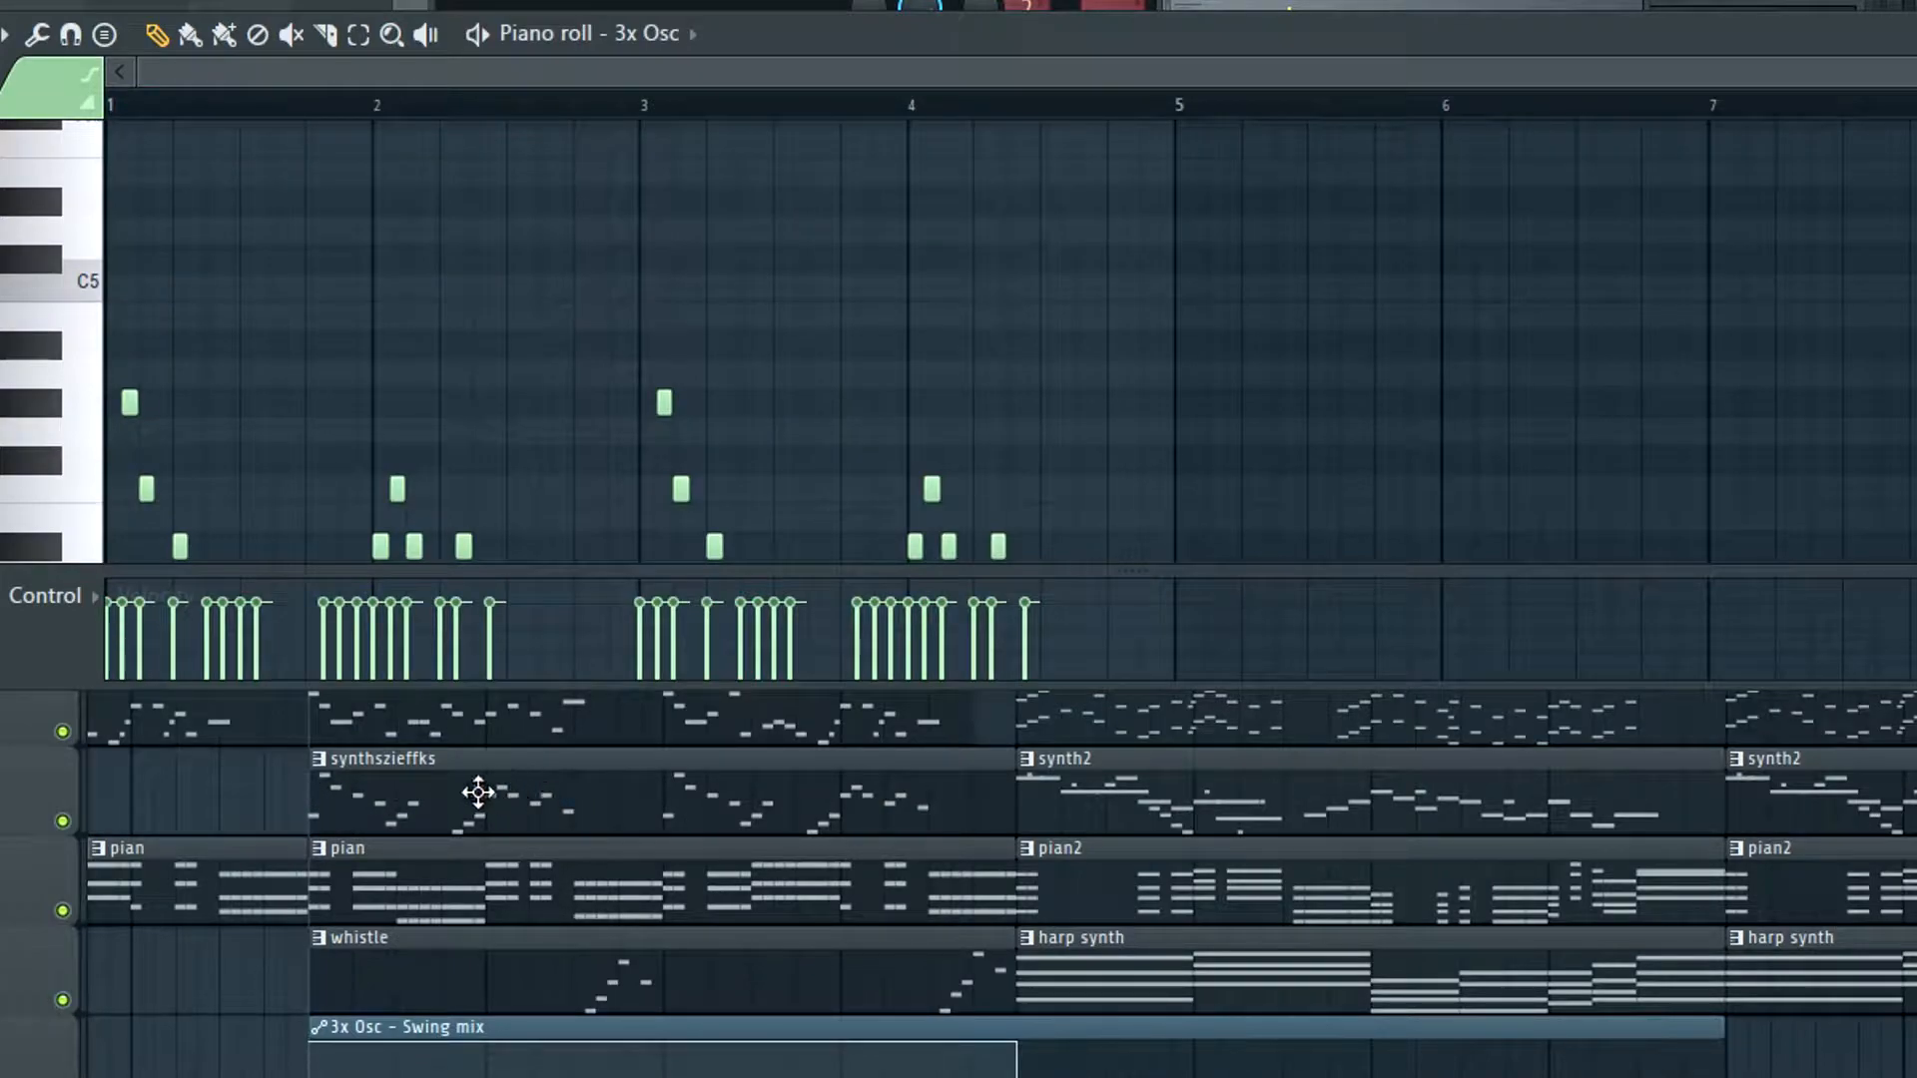
Play the song from bar 5 with the whistle clip, and return the playback position to bar 5
right_click(279, 955)
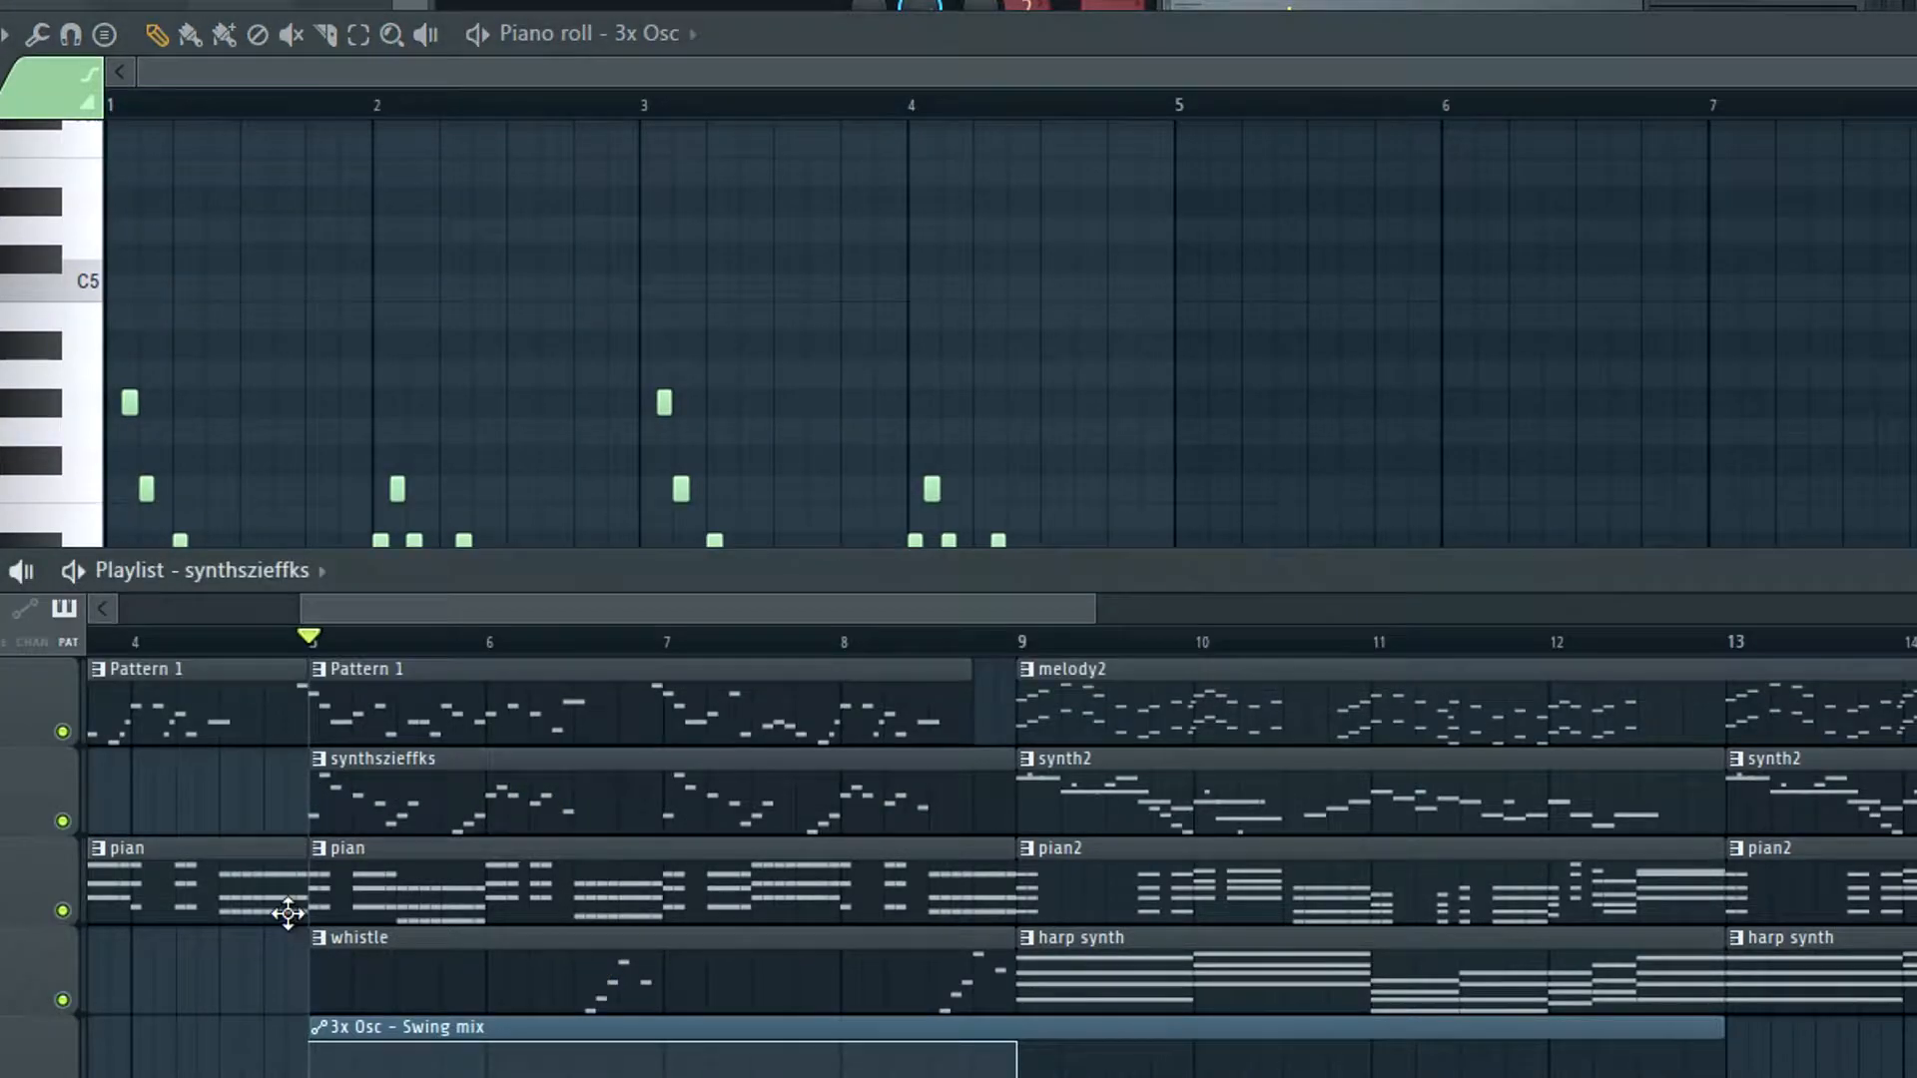
key(space)
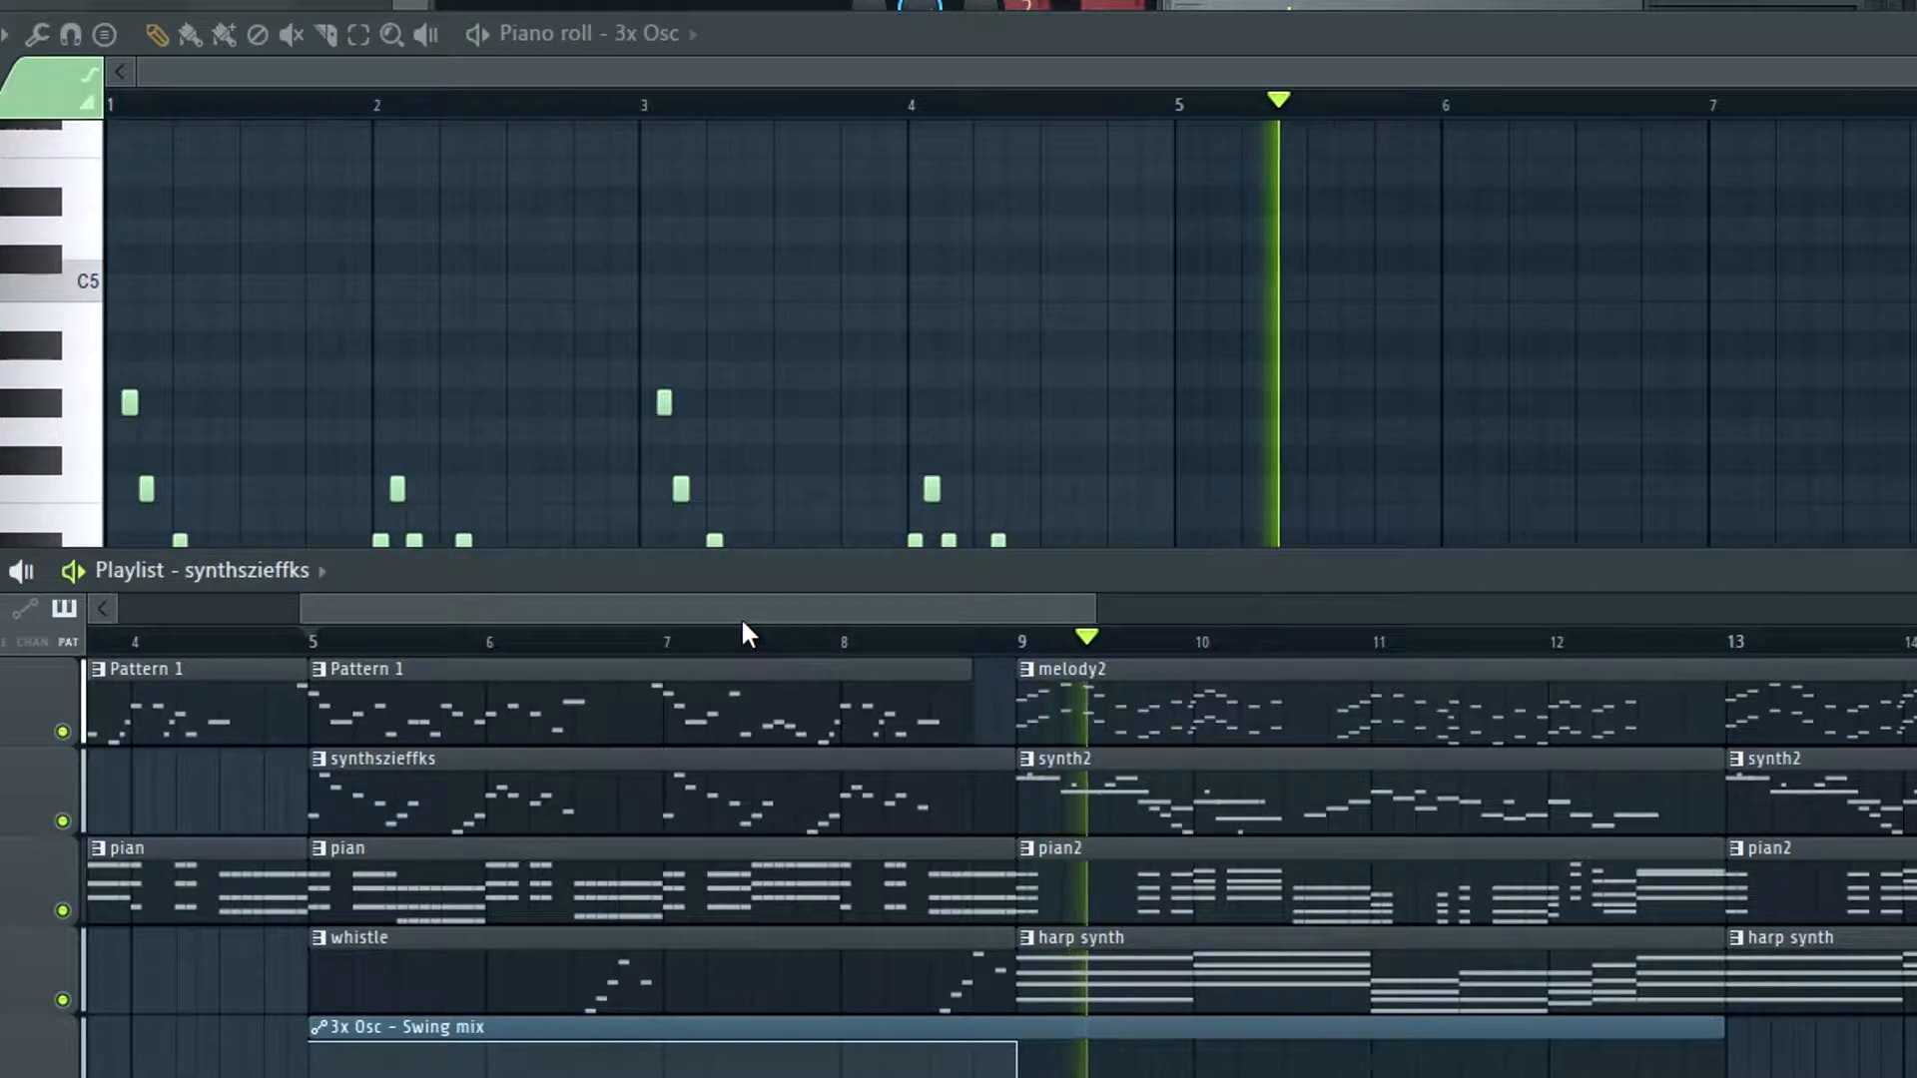
key(space)
drag(685, 642, 396, 845)
scroll(770, 835, down, 2)
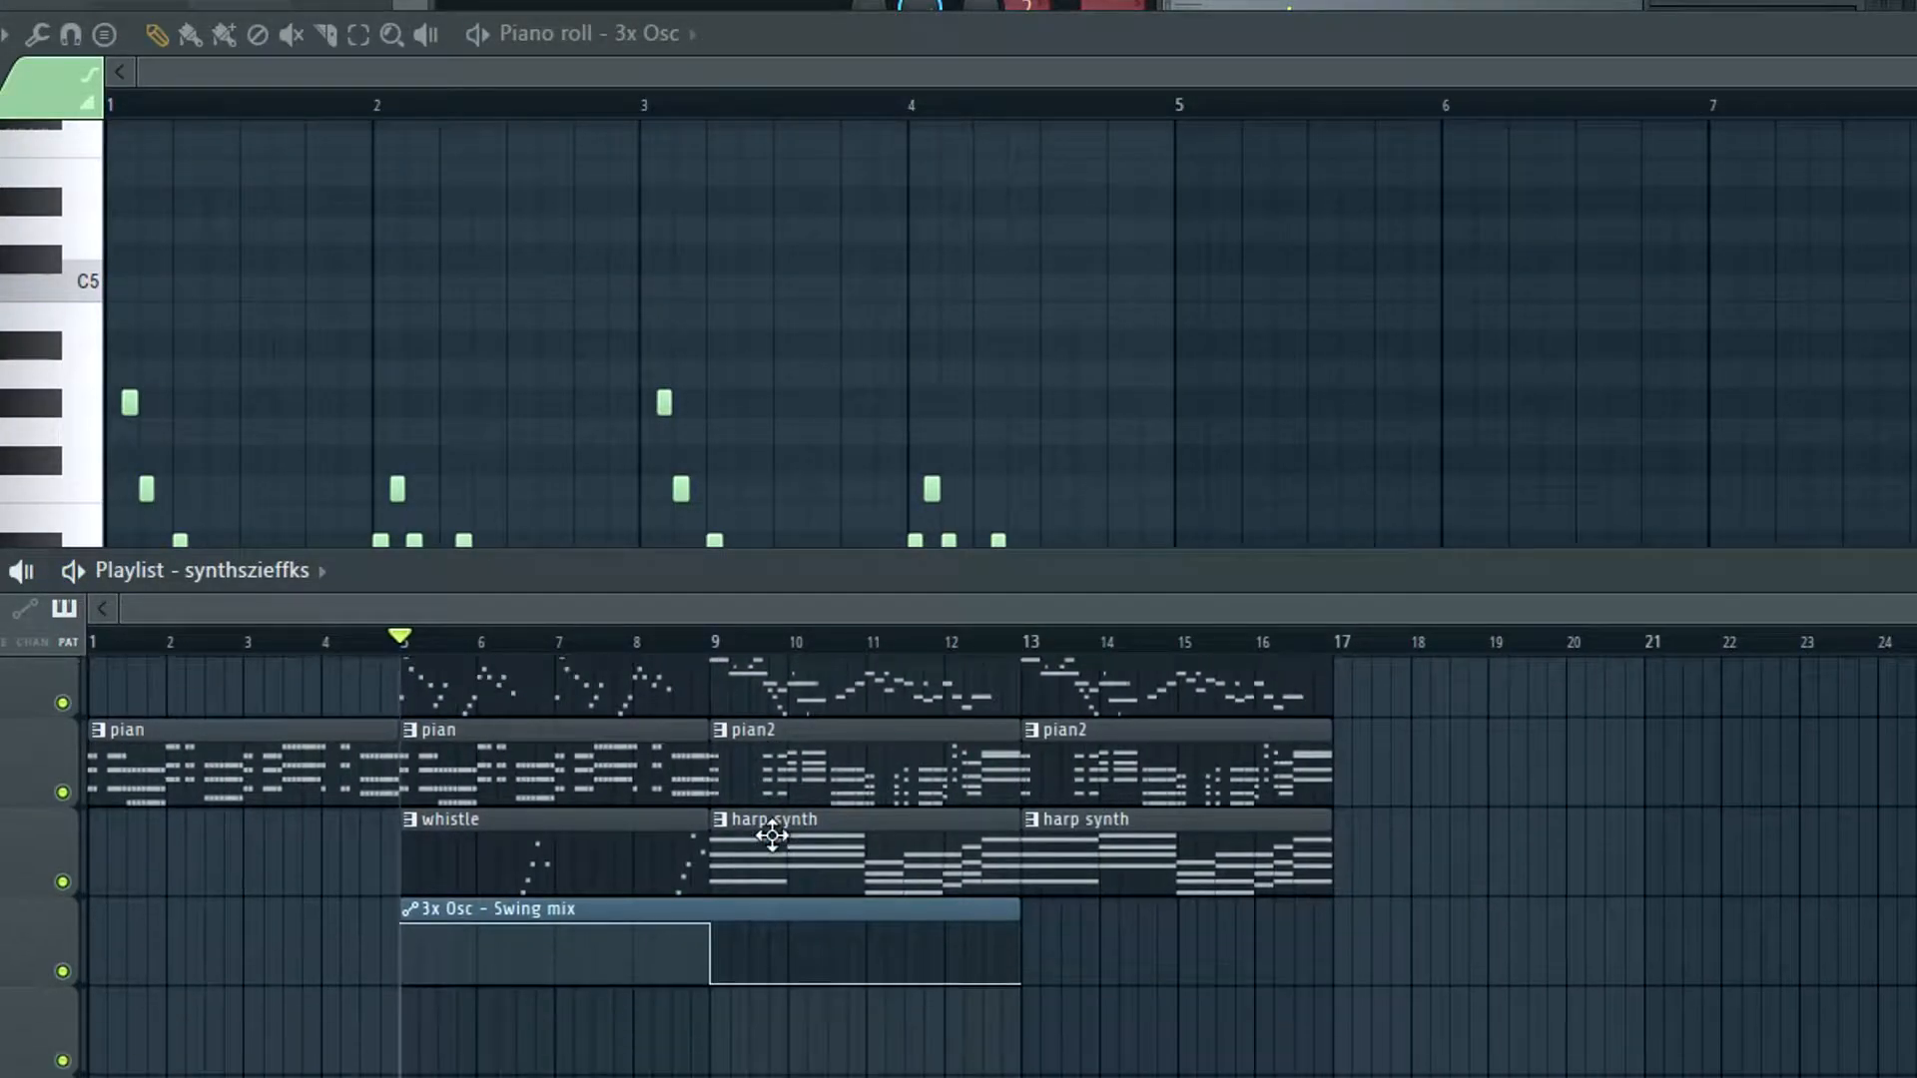
Leave only the melody track and the whistle and harp synth track audible, and play the song from bar 9
scroll(834, 895, up, 2)
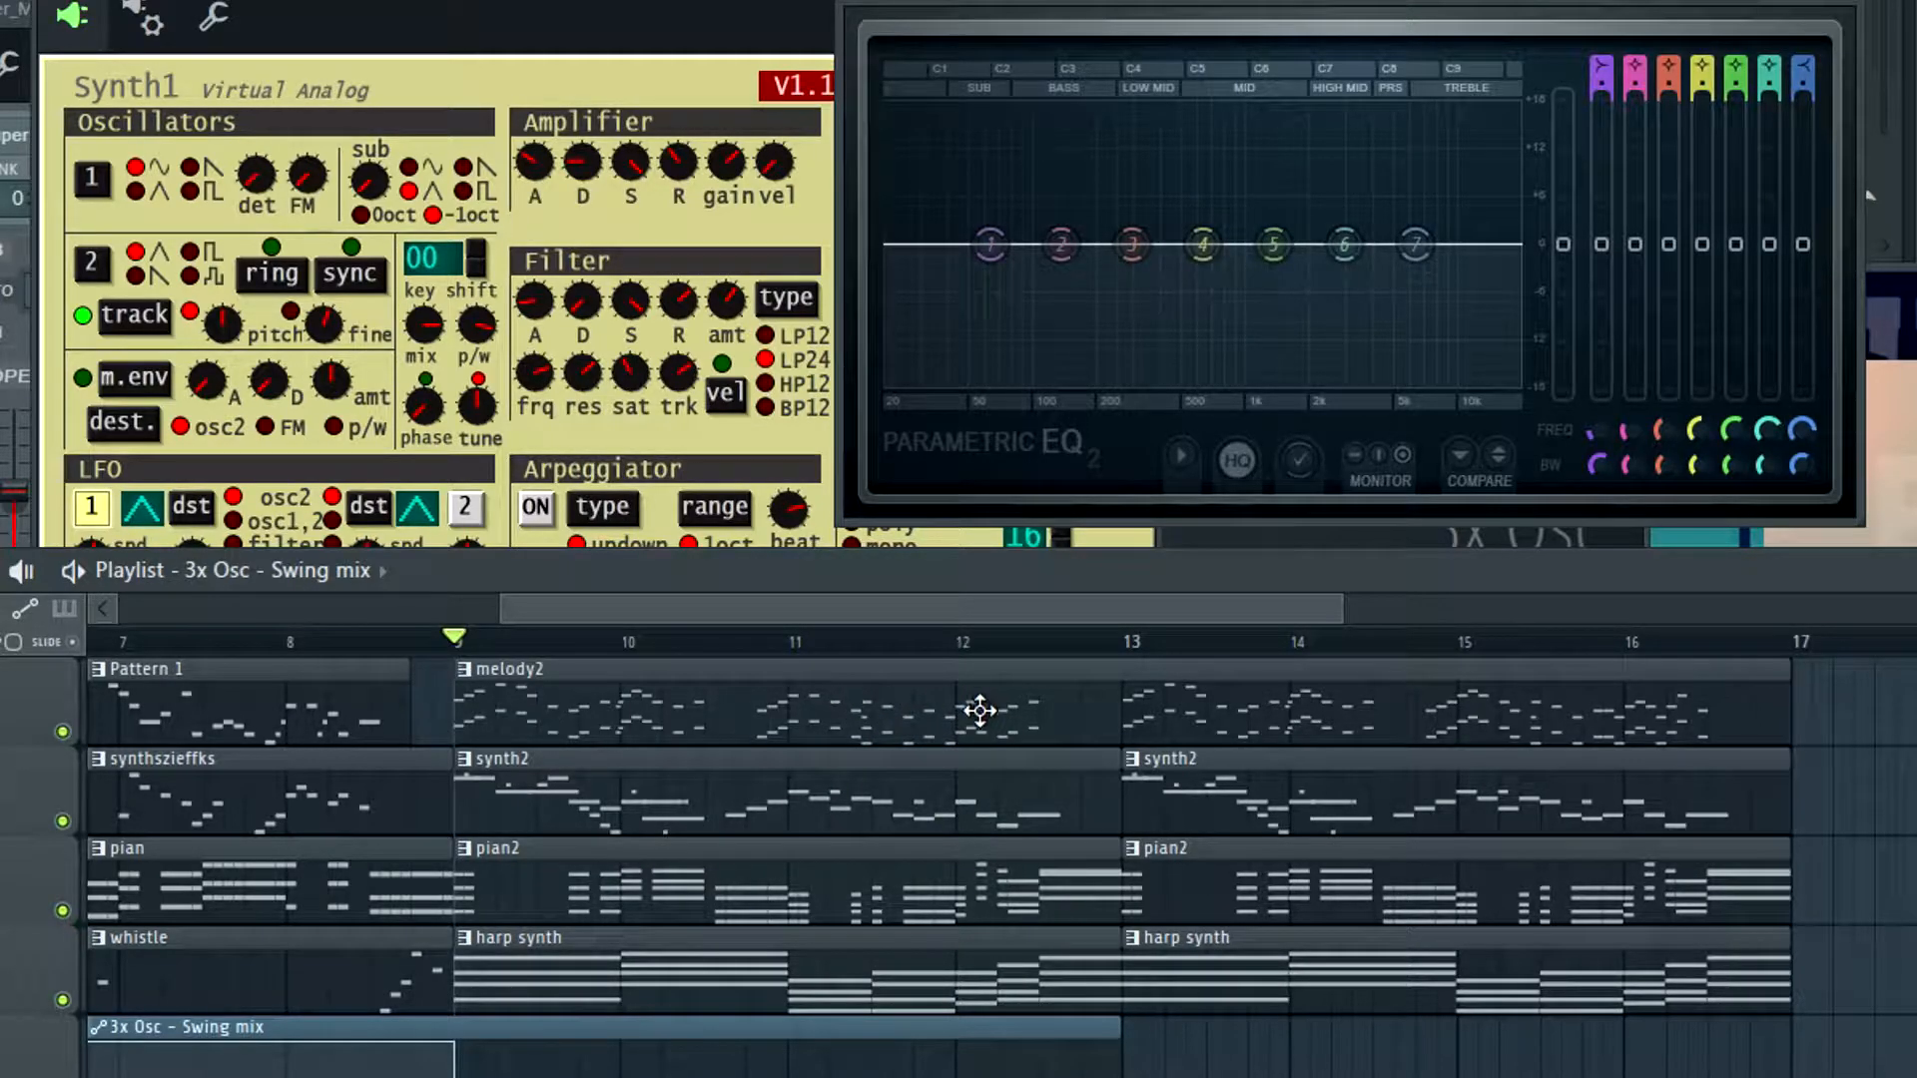
click(881, 875)
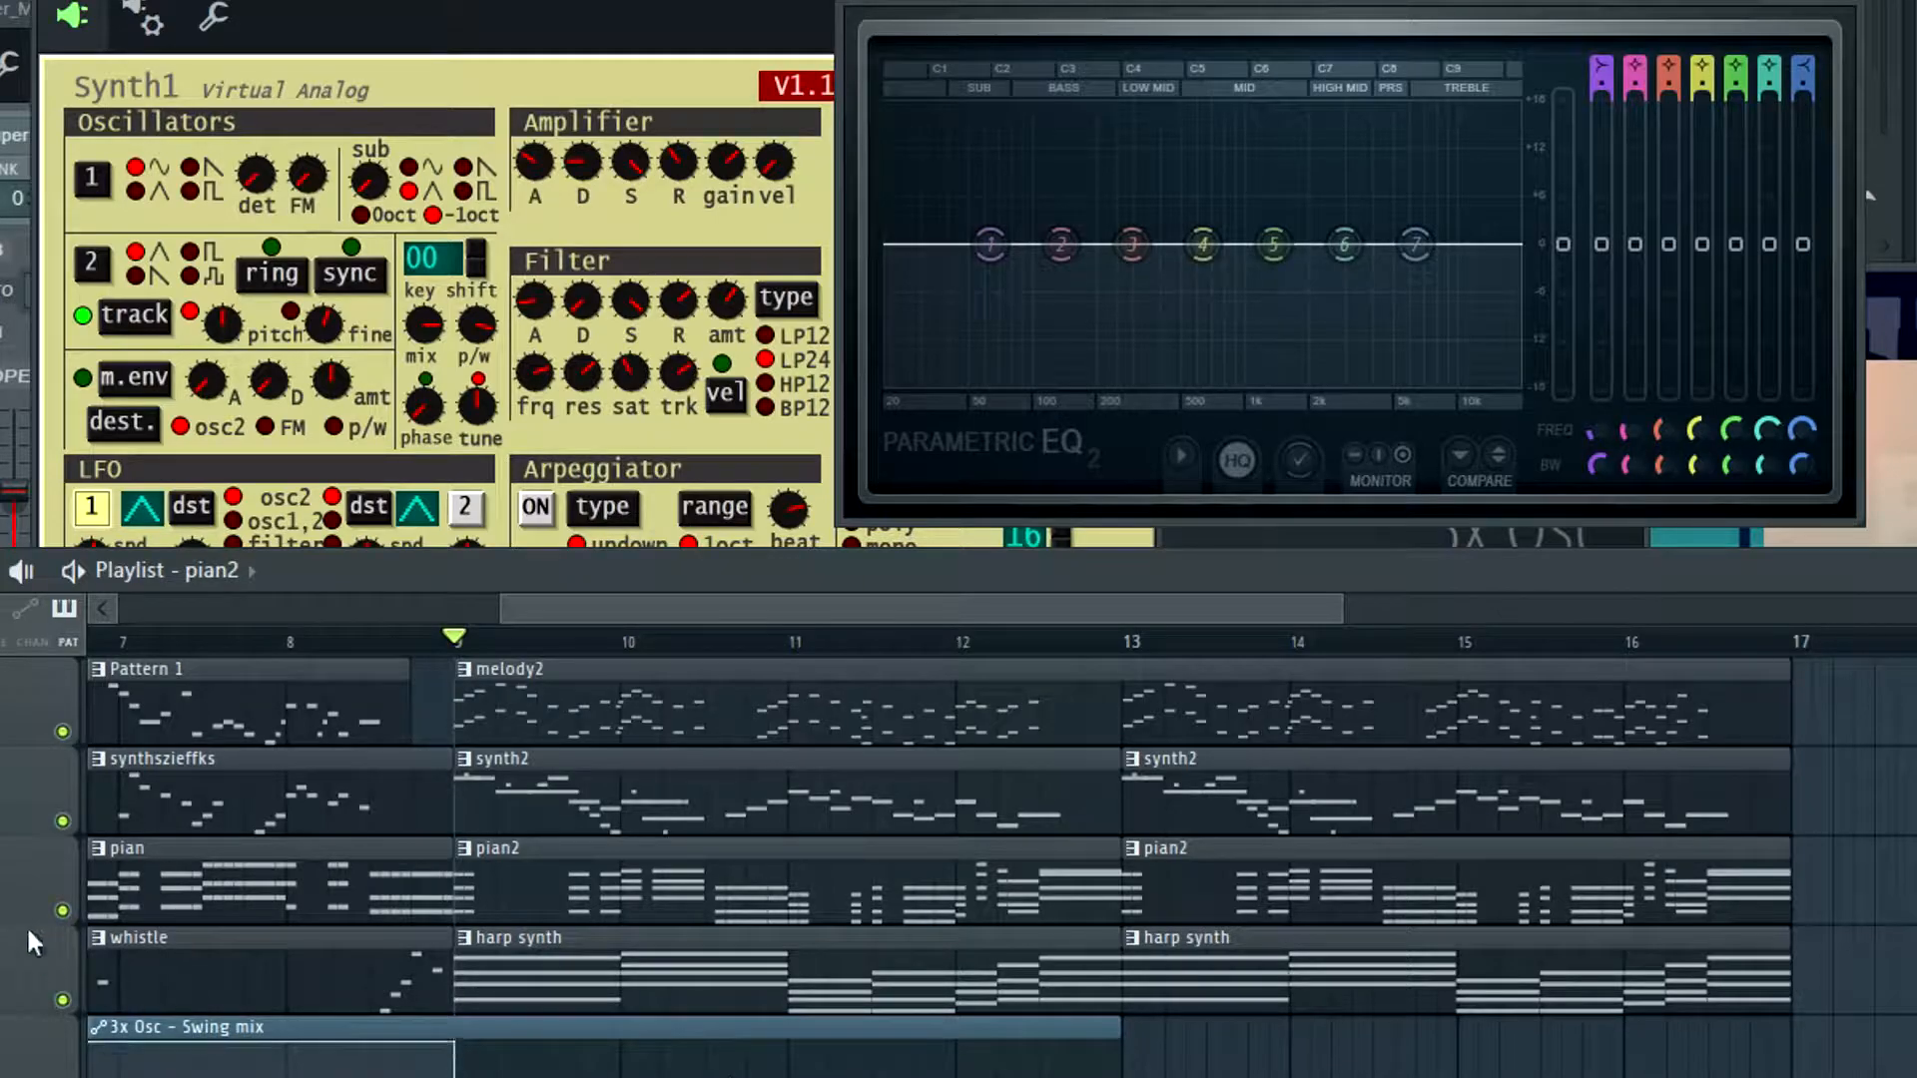
ctrl+click(63, 731)
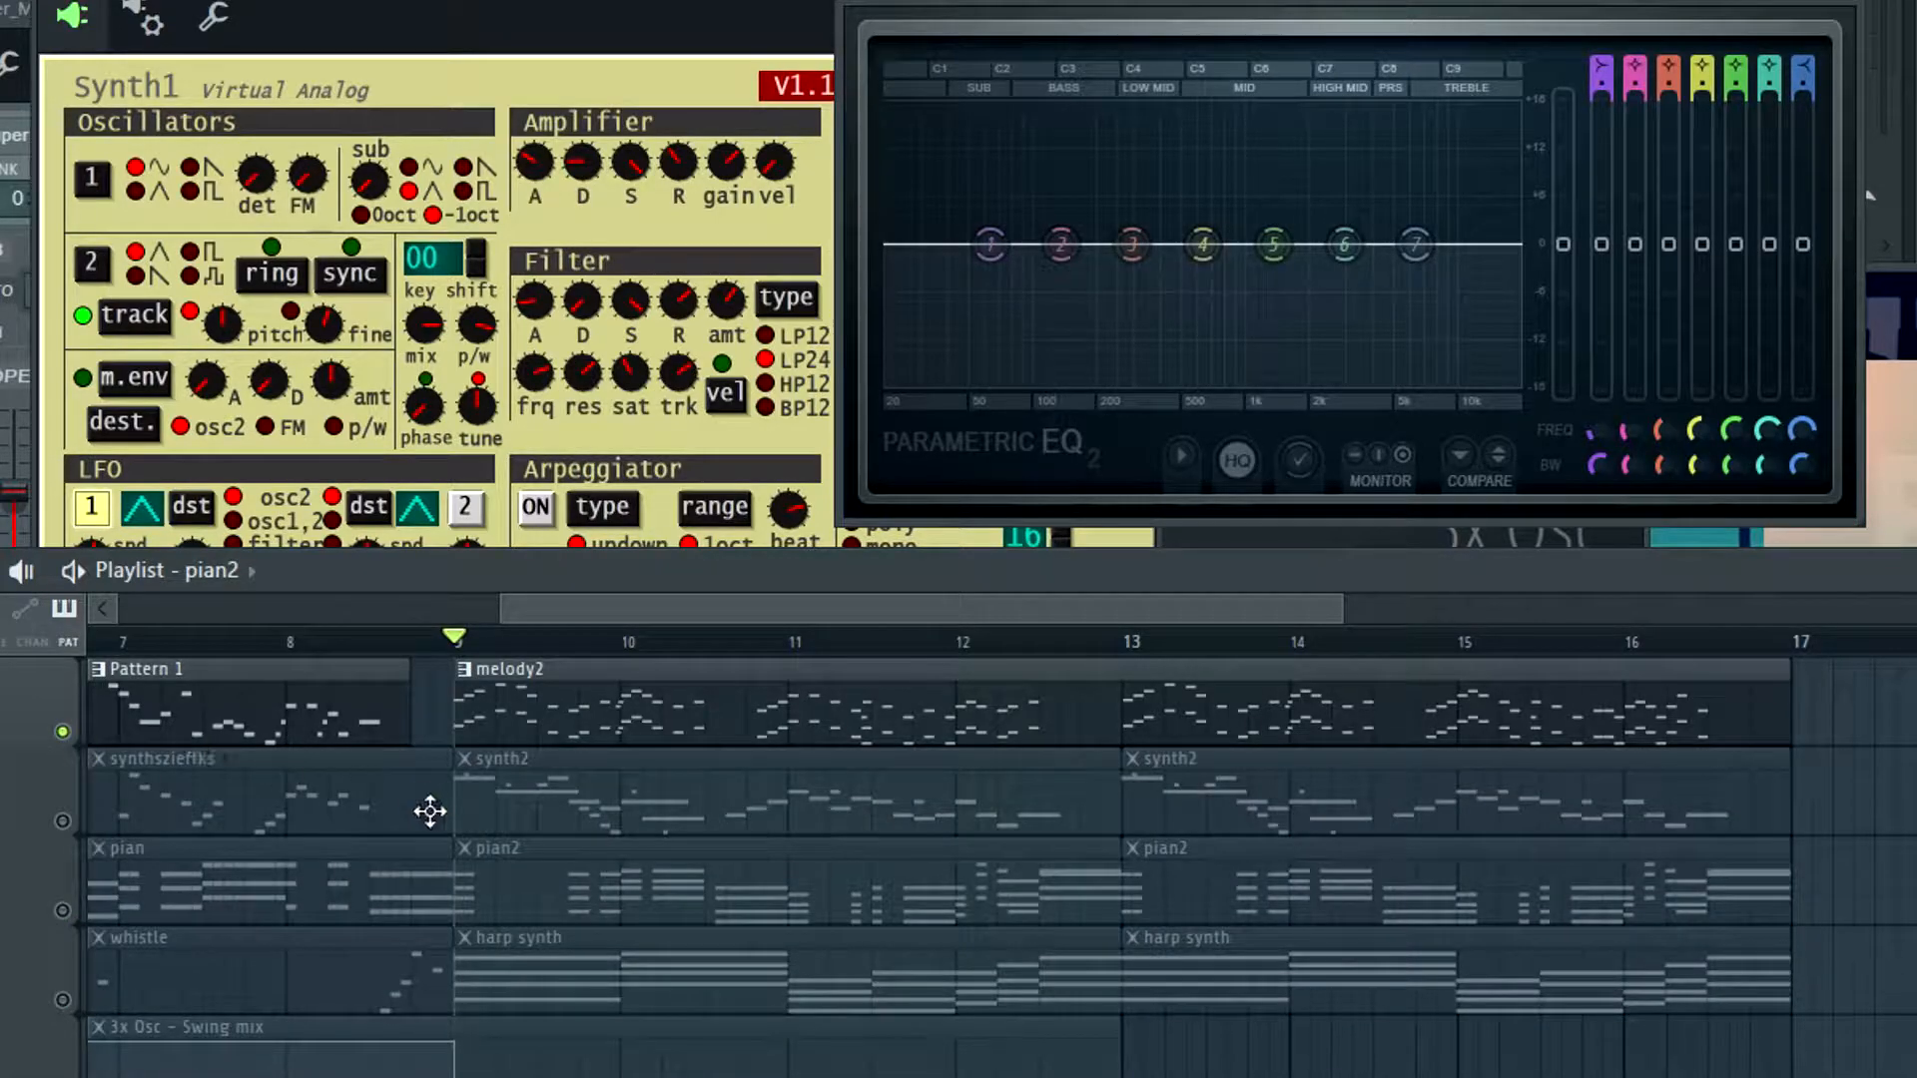
click(63, 1000)
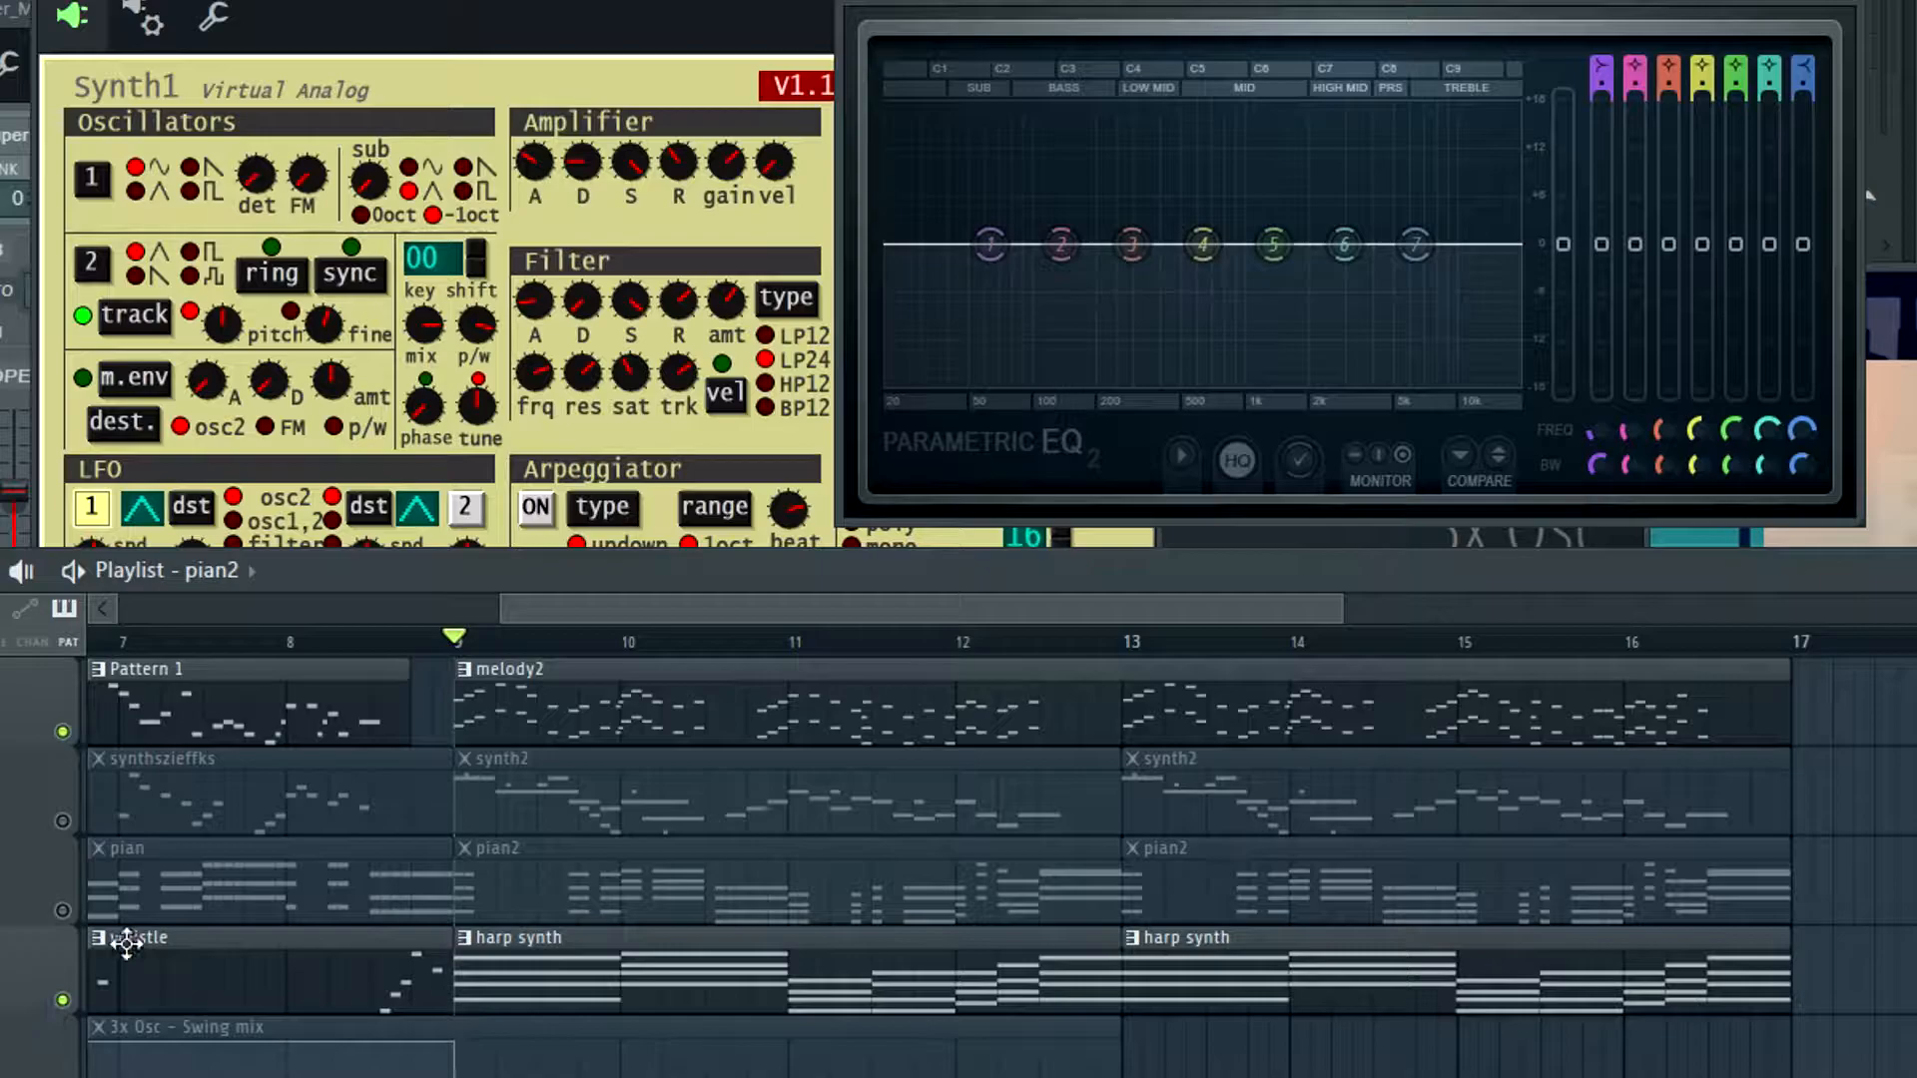
key(space)
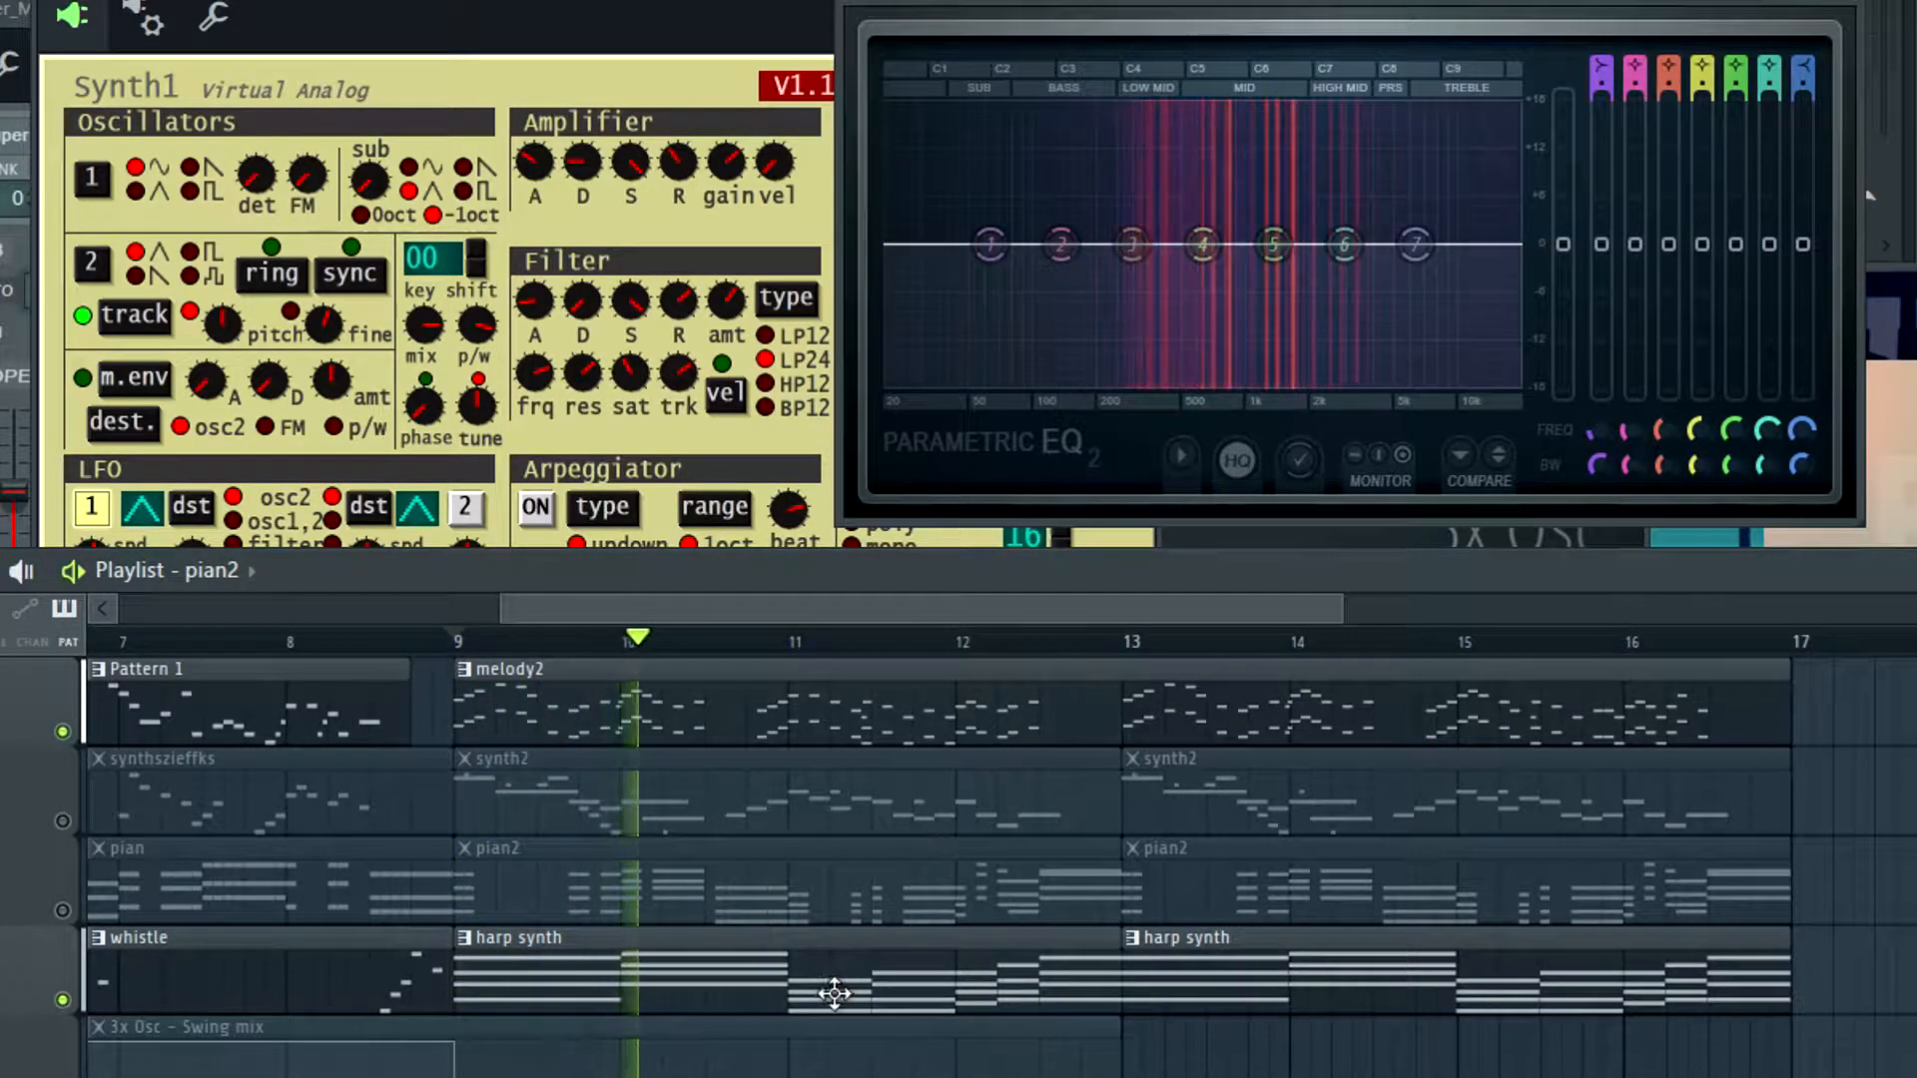
Open the harp synth chords of the Super_Mario_World #3 channel in the piano roll during playback, and stop the song
key(F6)
right_click(5, 3)
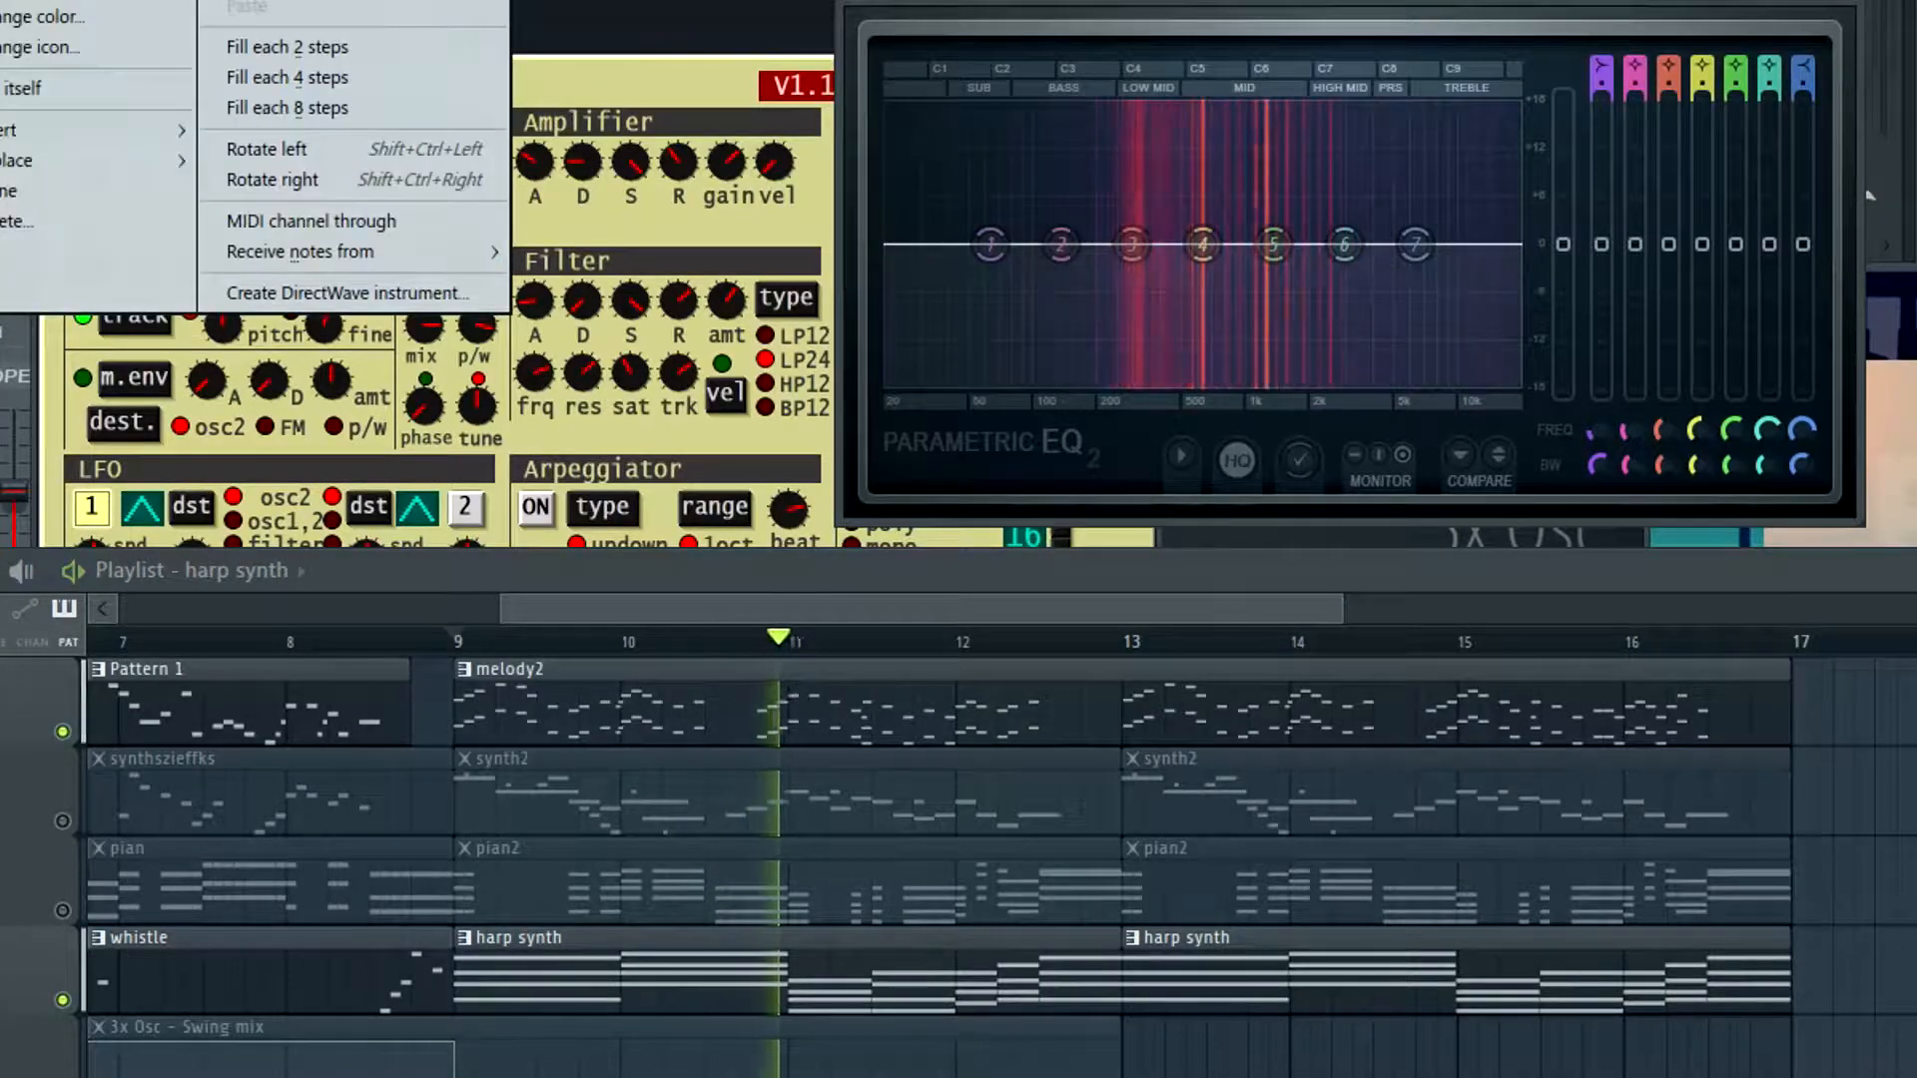
click(20, 3)
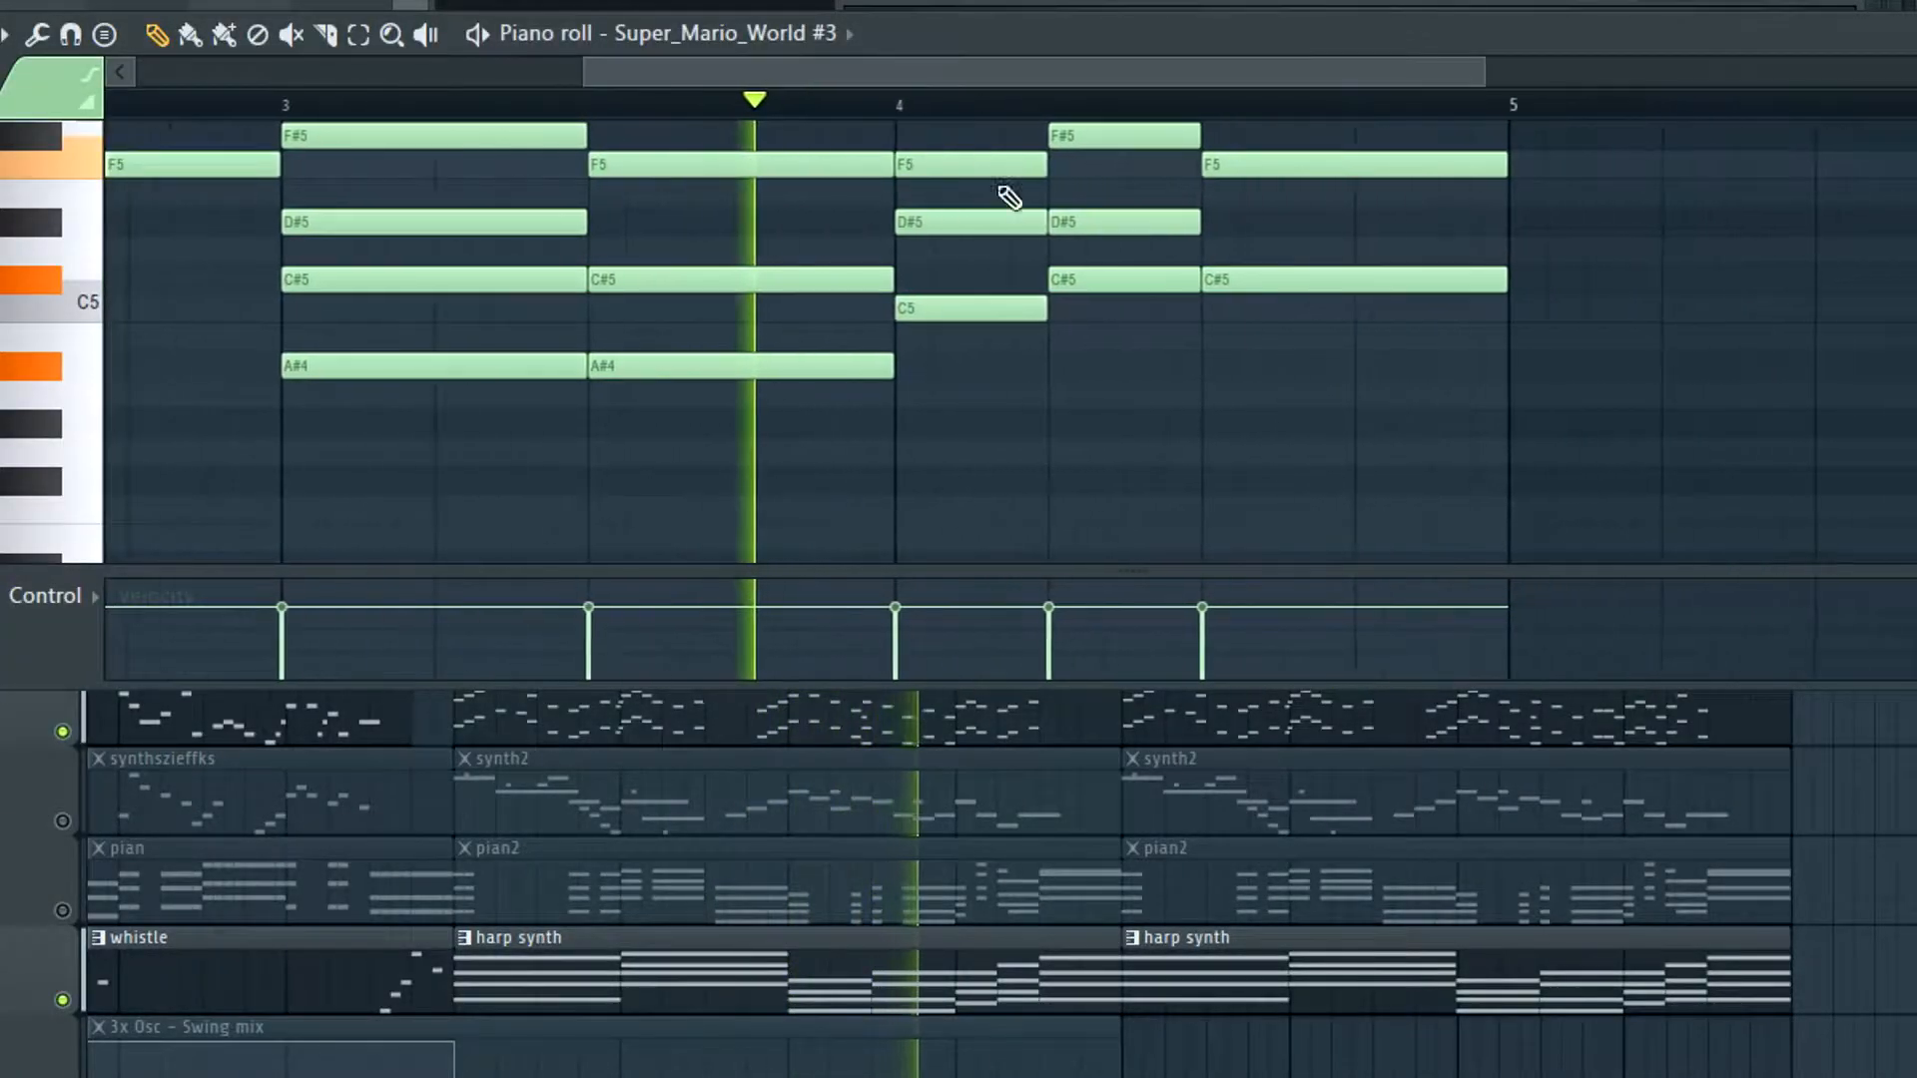
scroll(1219, 415, up, 3)
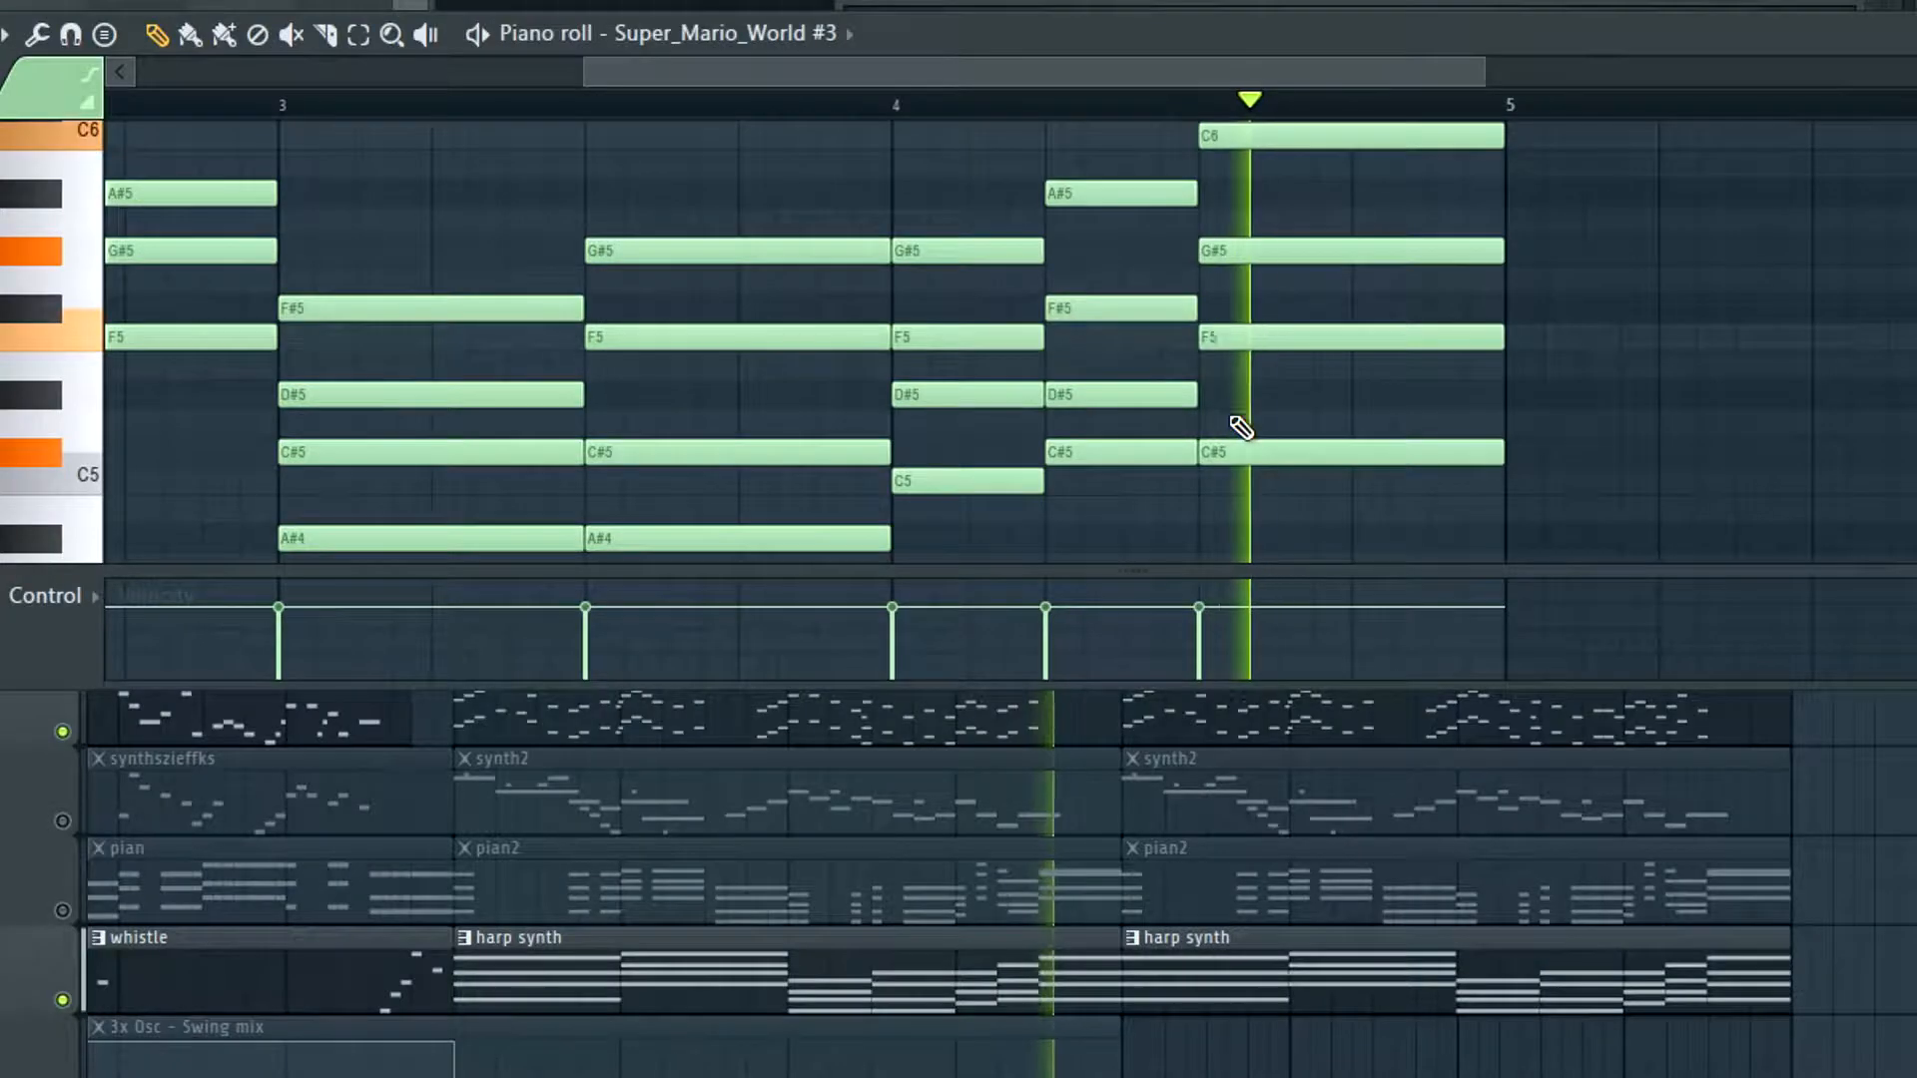
key(space)
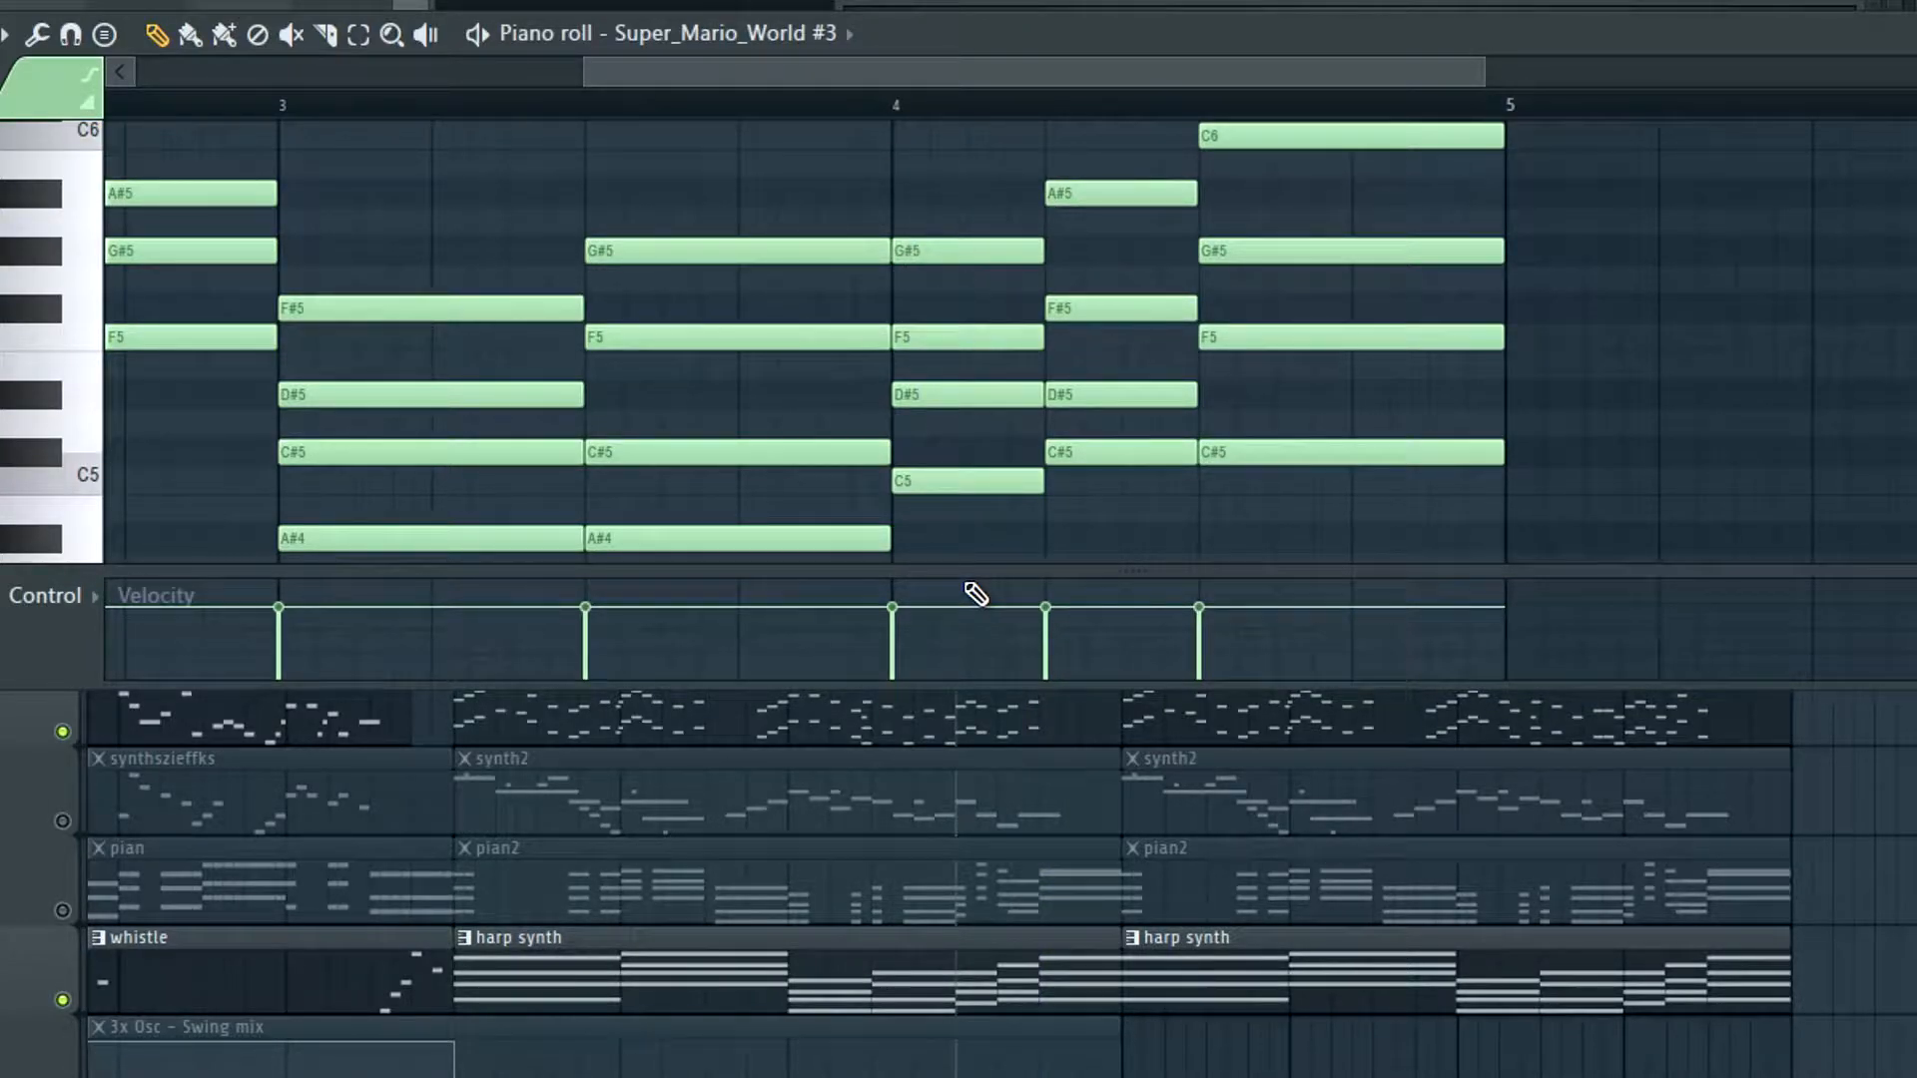
Duplicate all harp synth chords into bars 5 to 8 of the pattern and delete the second harp synth clip at bar 13
scroll(979, 258, up, 2)
scroll(1048, 290, down, 4)
scroll(995, 374, down, 1)
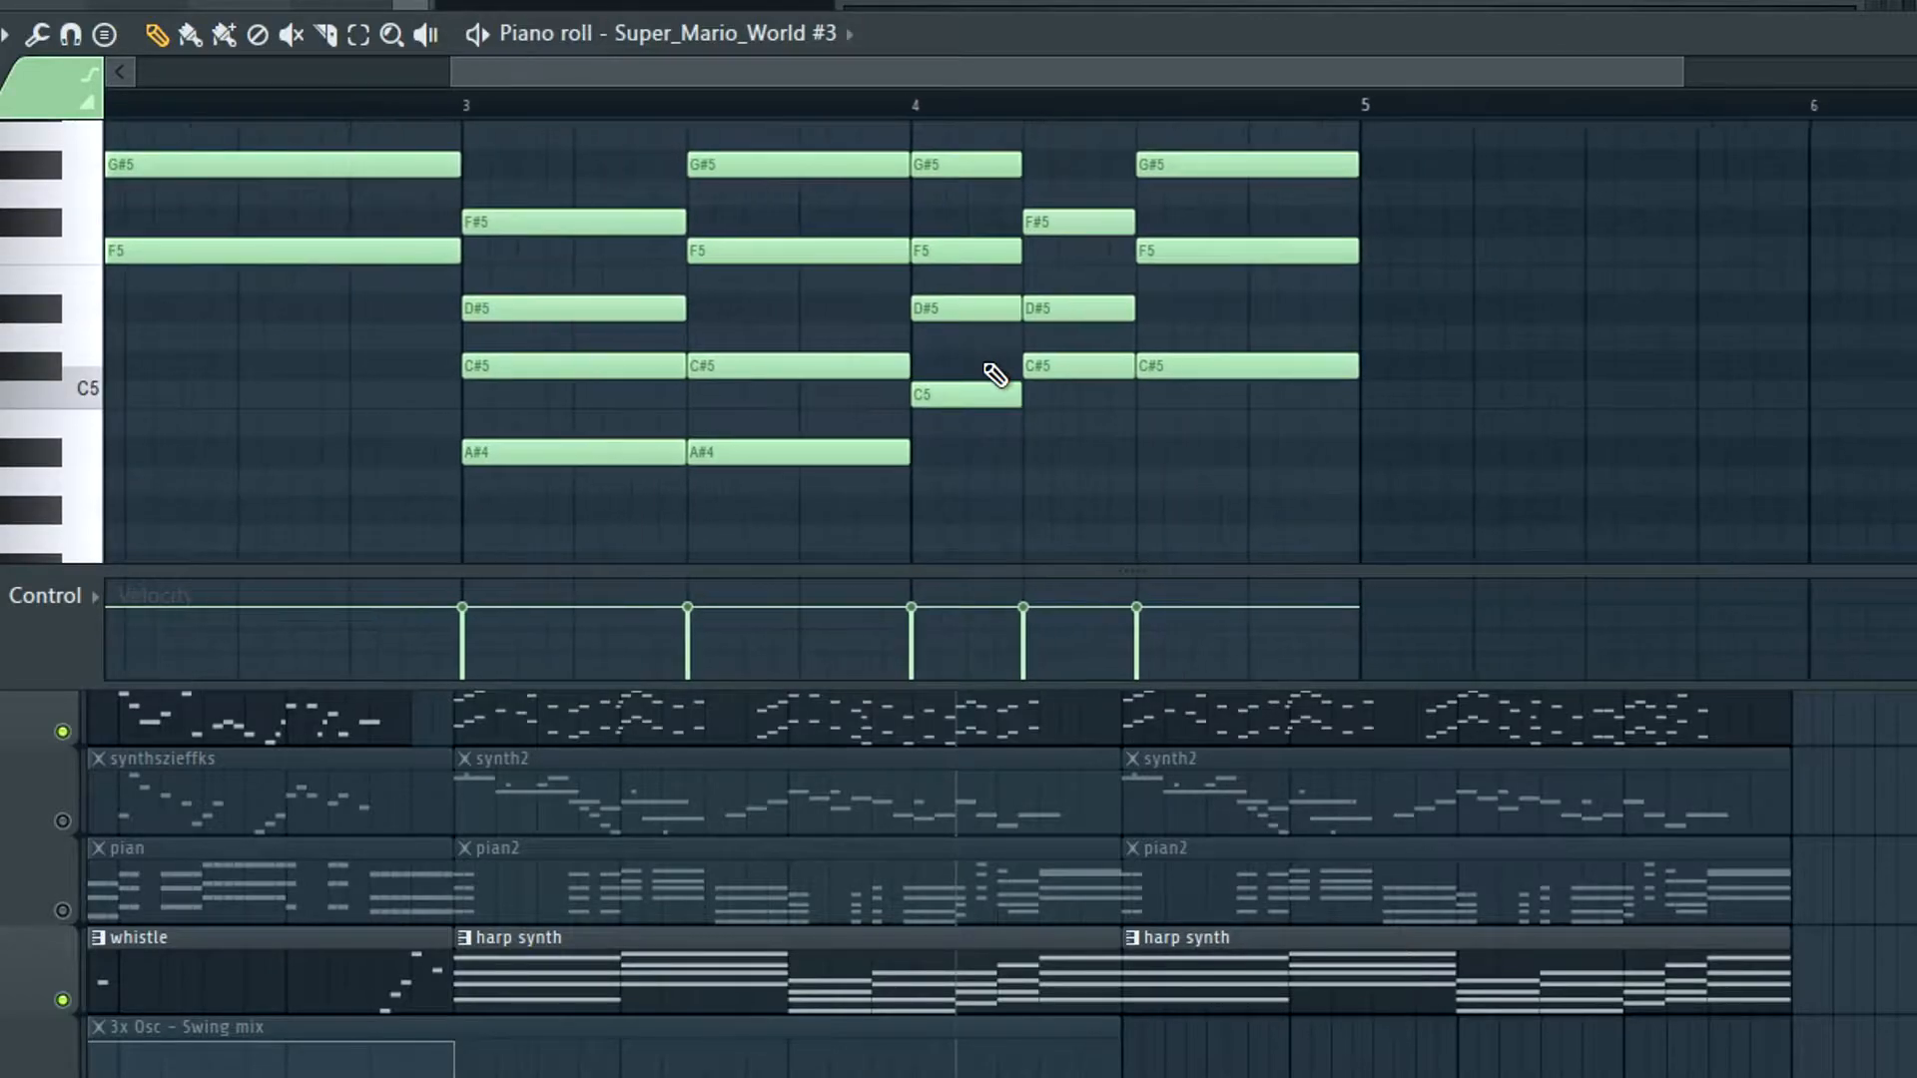
scroll(995, 375, down, 2)
scroll(928, 408, up, 1)
key(ctrl+a)
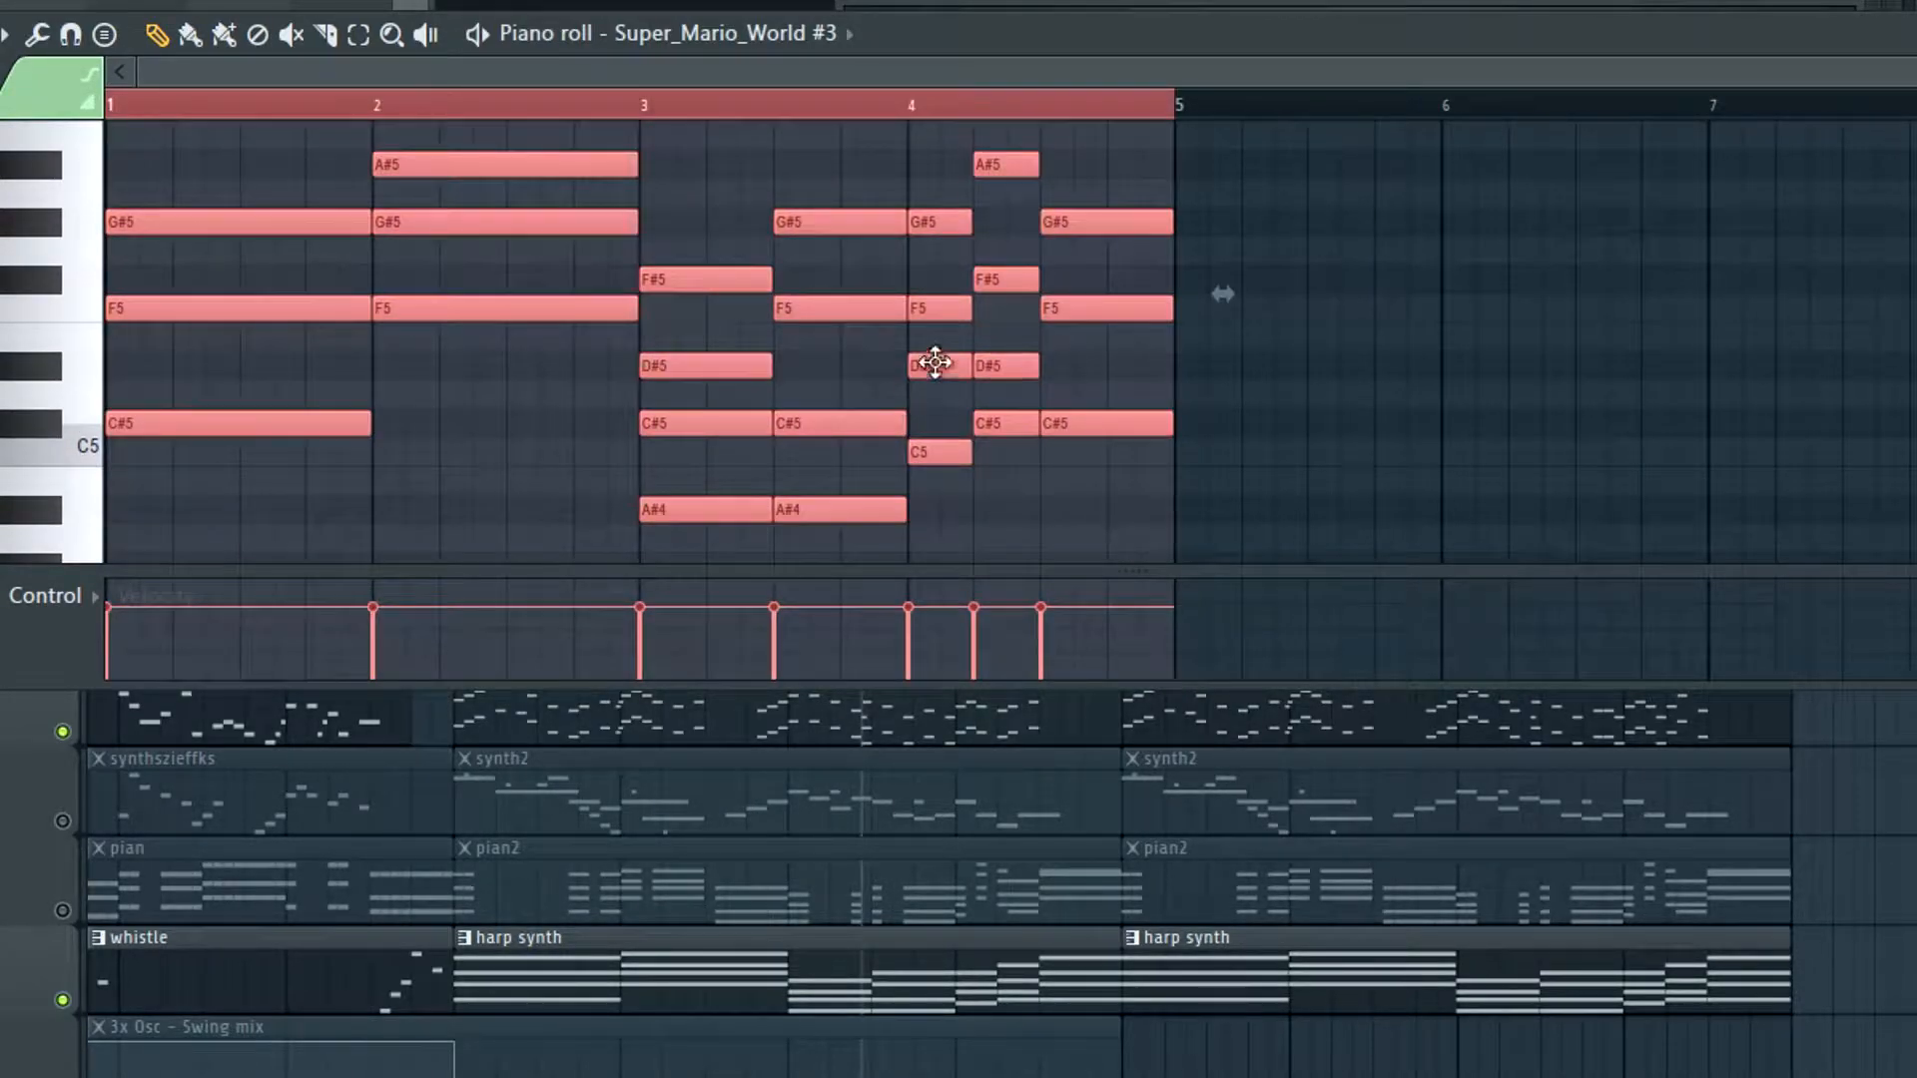
key(ctrl+b)
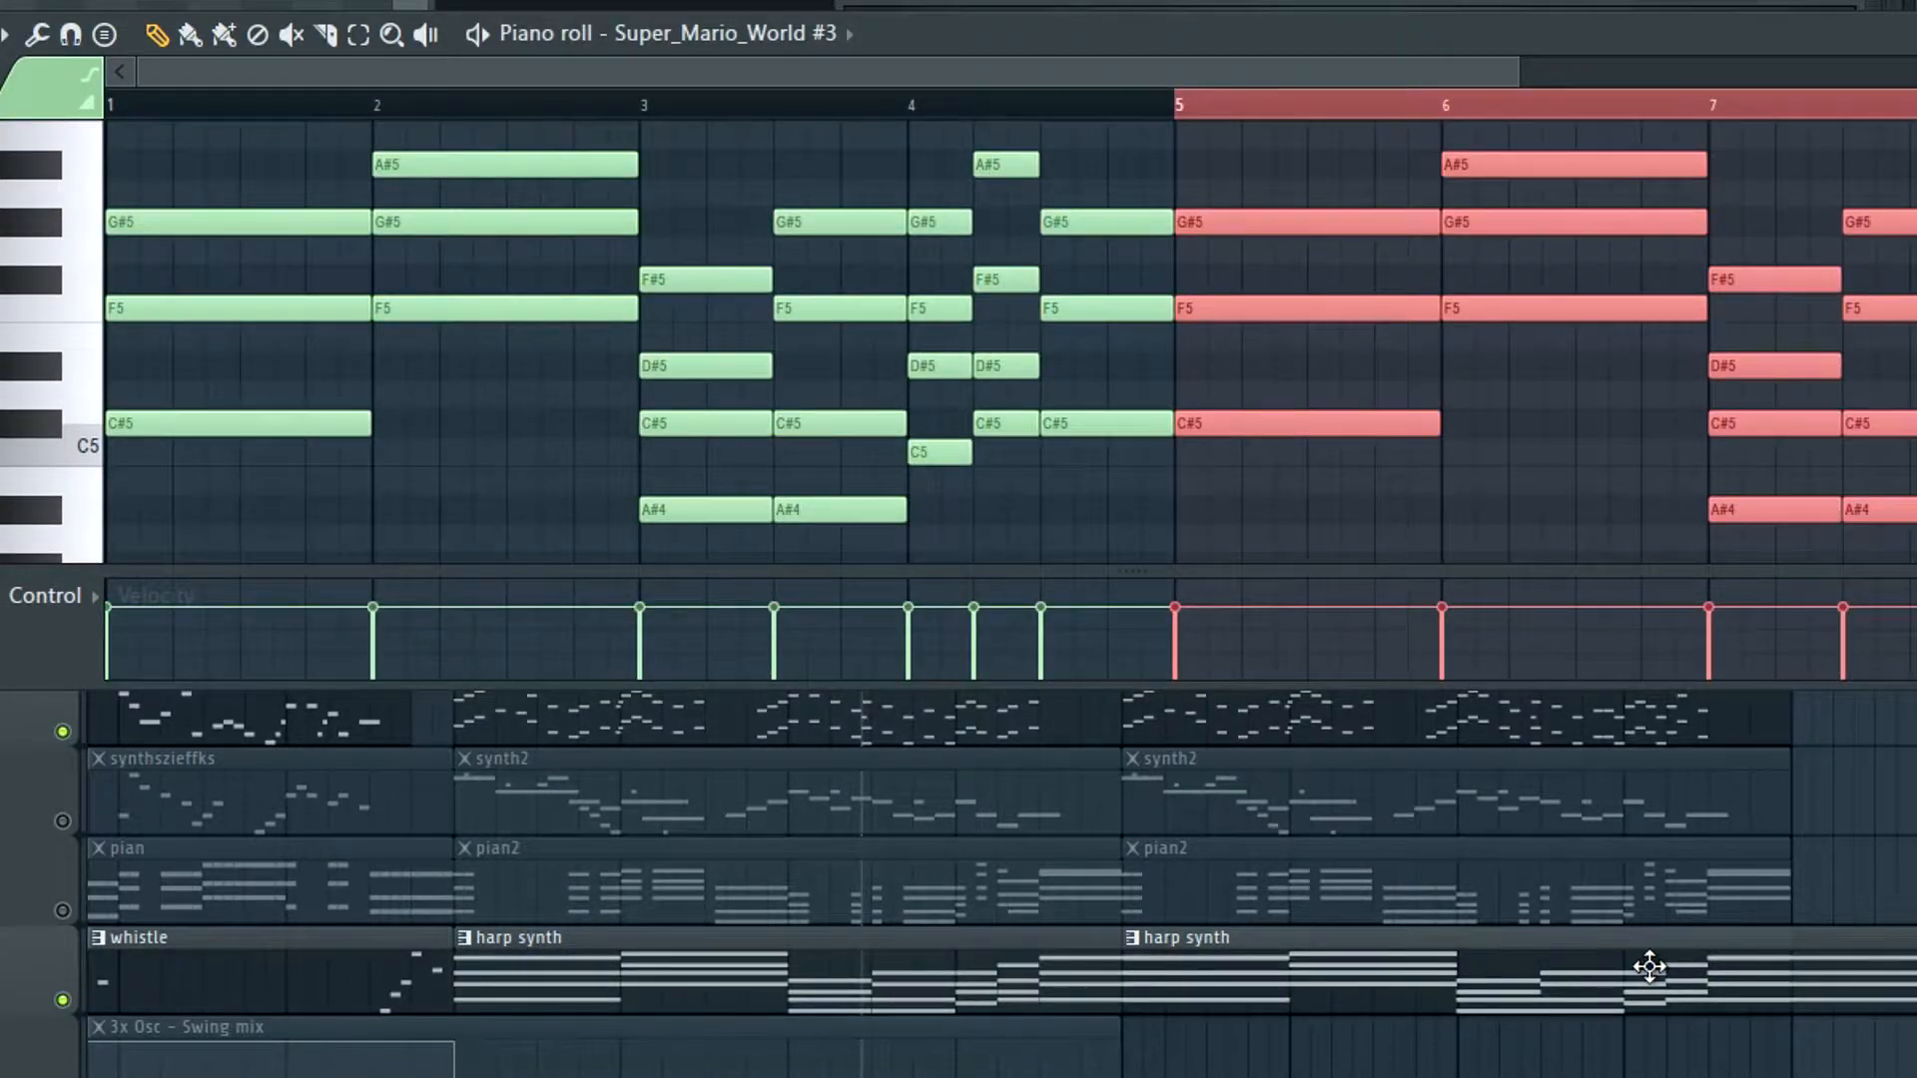
click(1687, 968)
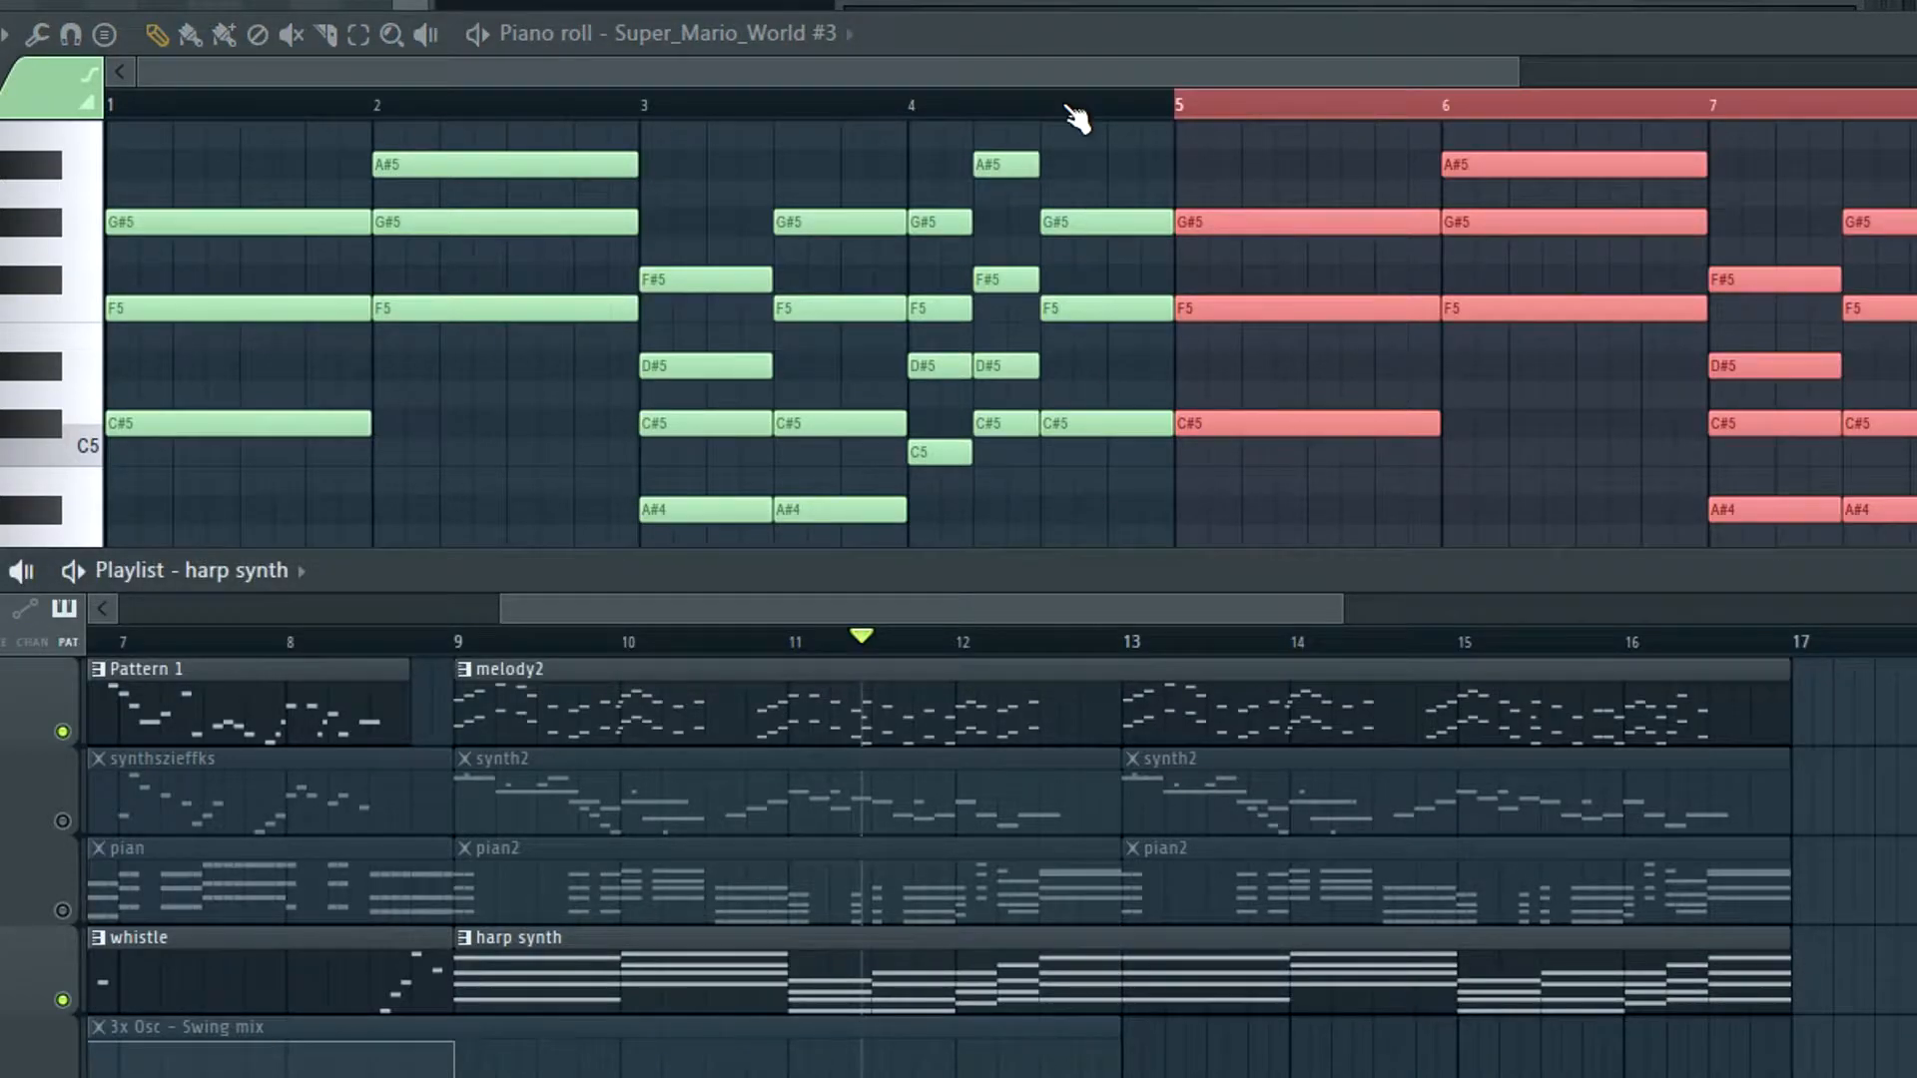
click(1029, 65)
key(ctrl+d)
Raise the C5 and D#5 of bar 4's first chord and the C#5 of its second chord by one octave
scroll(961, 301, up, 4)
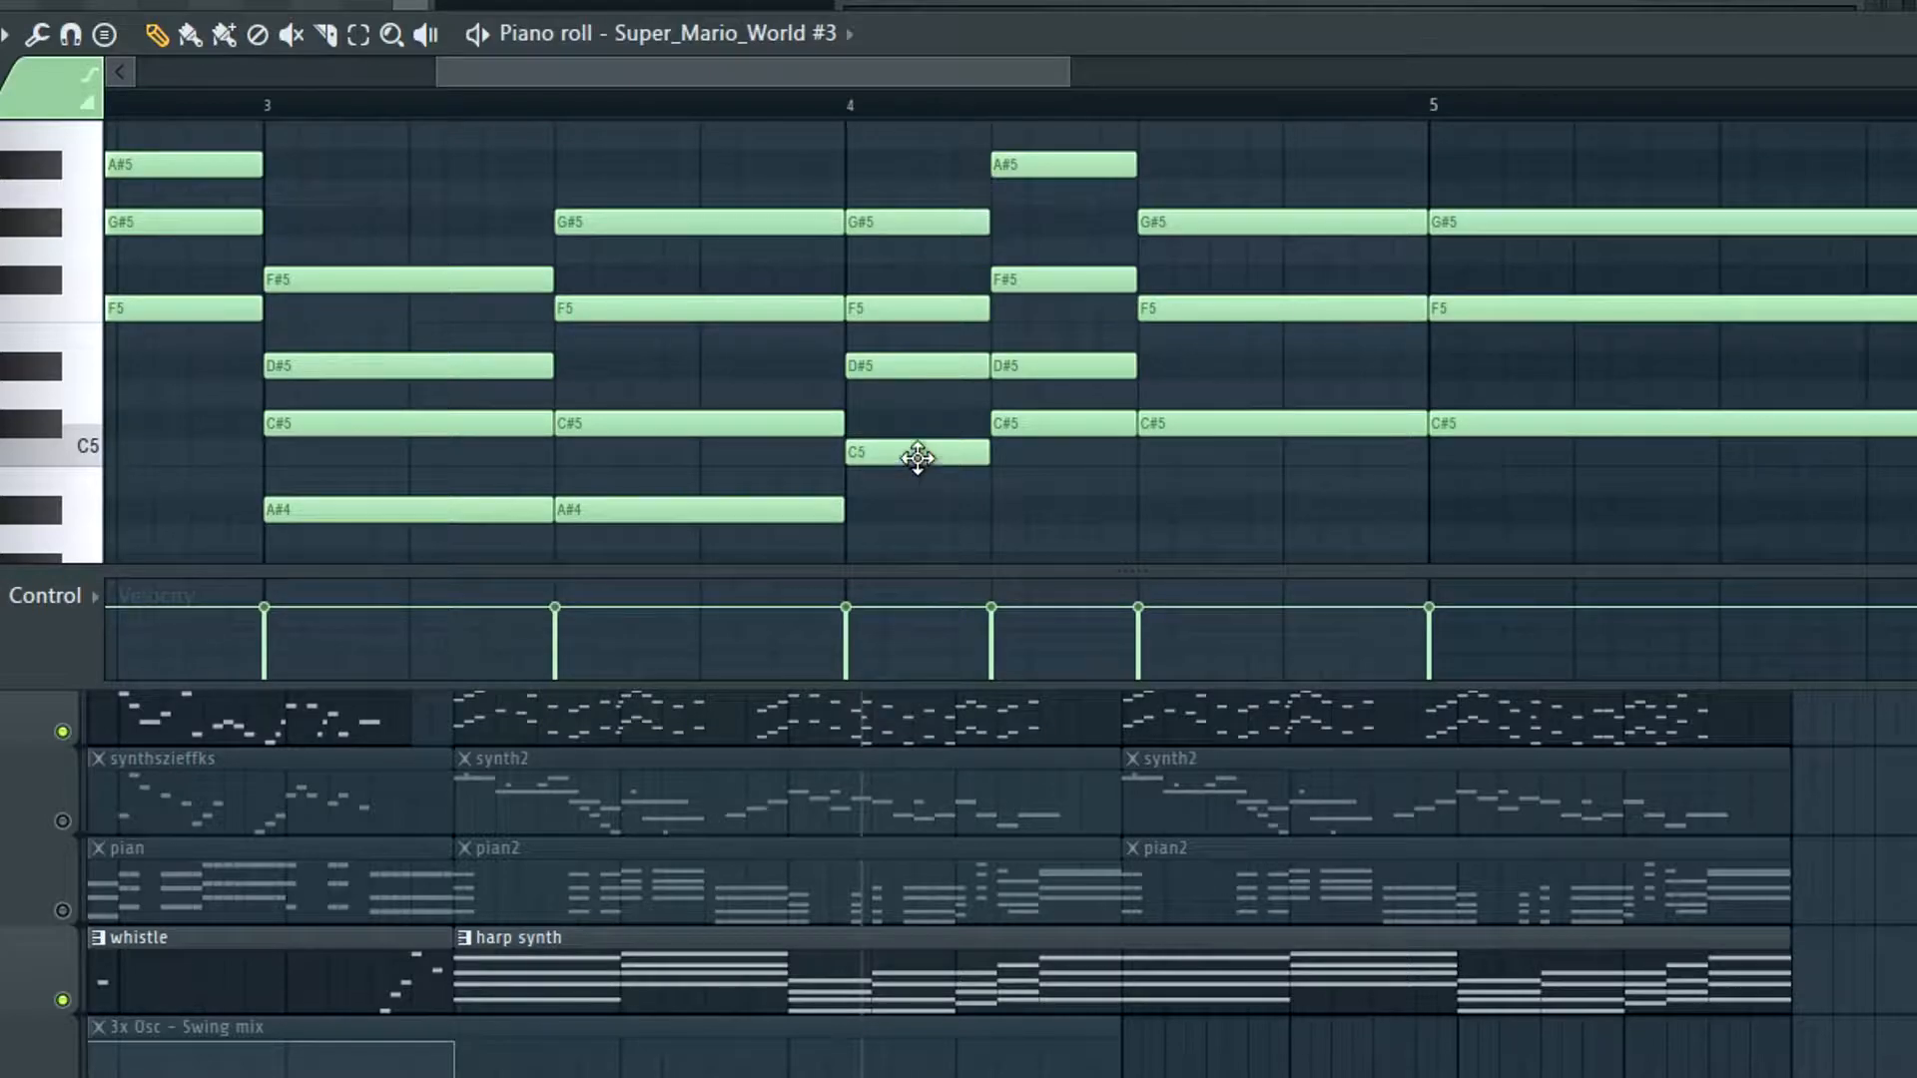
drag(893, 359, 908, 460)
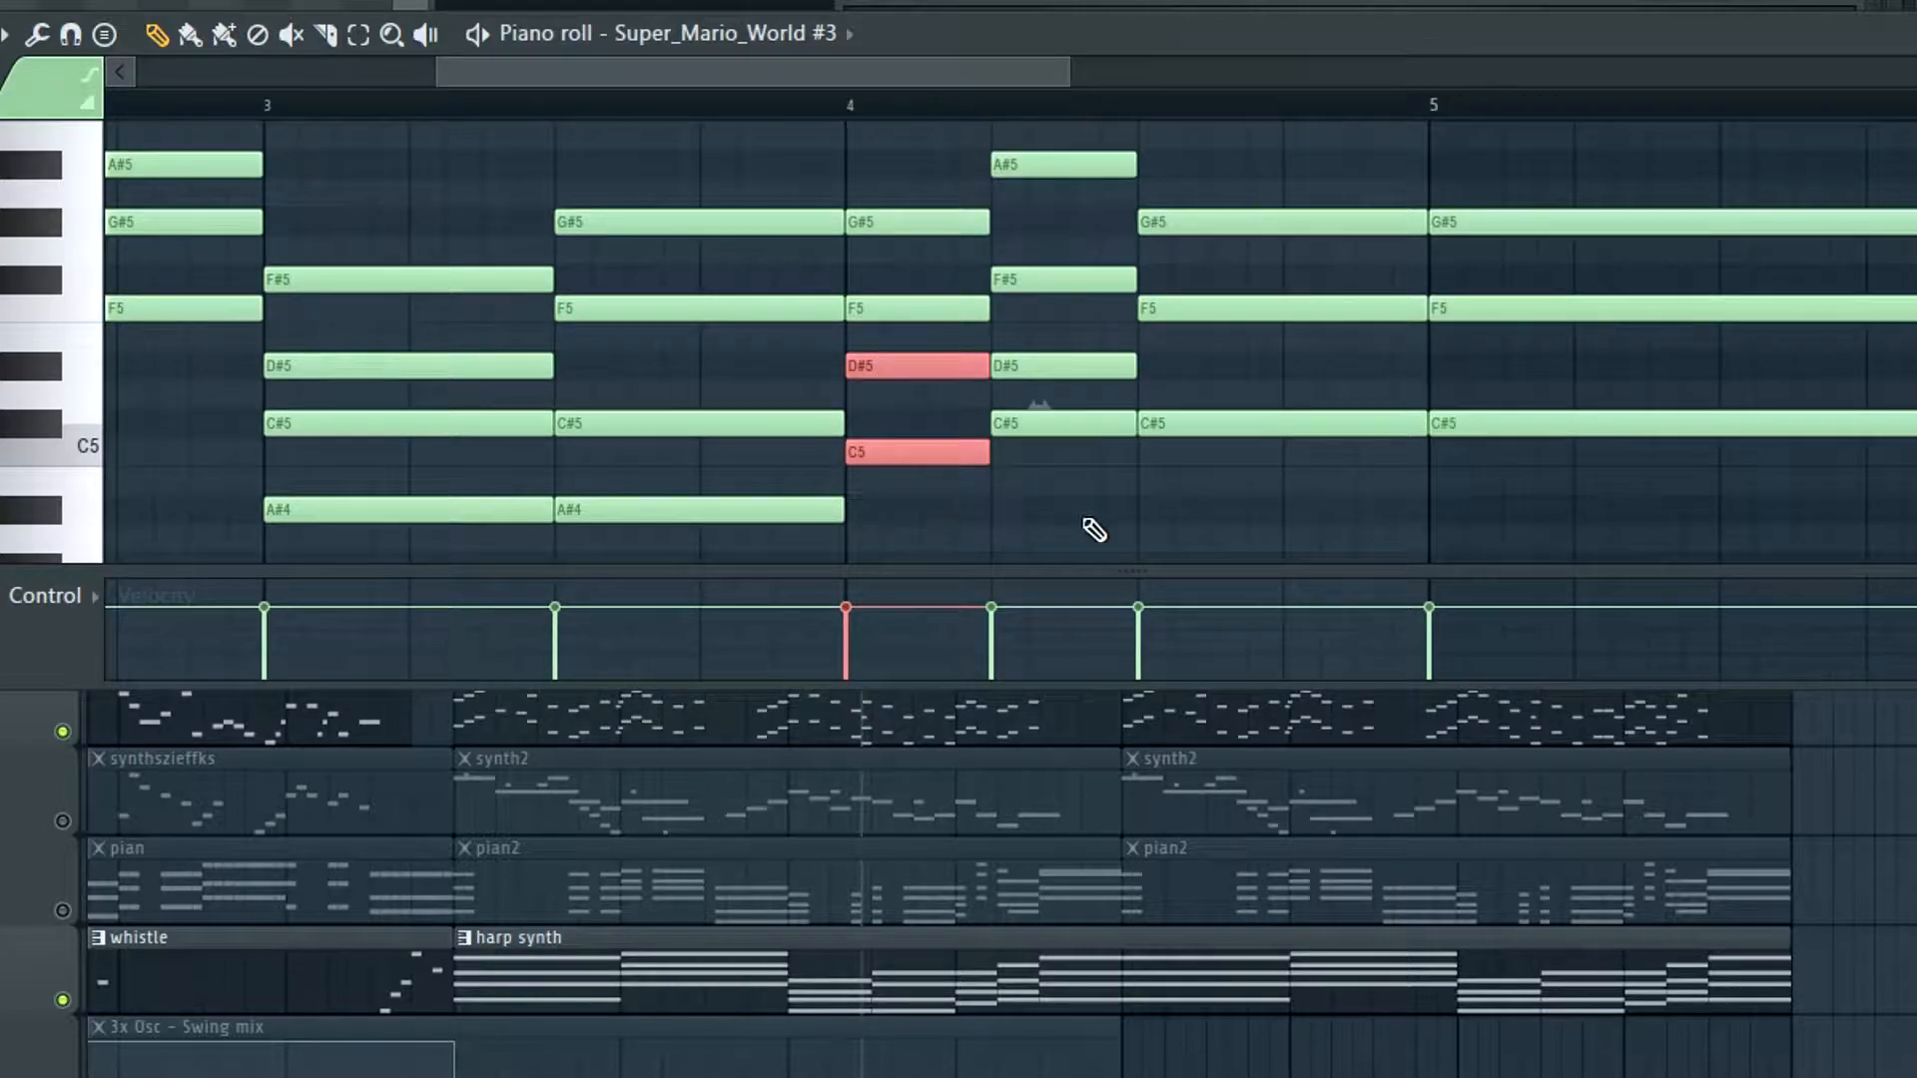
scroll(1567, 456, up, 2)
key(ctrl+Up)
scroll(1026, 409, up, 1)
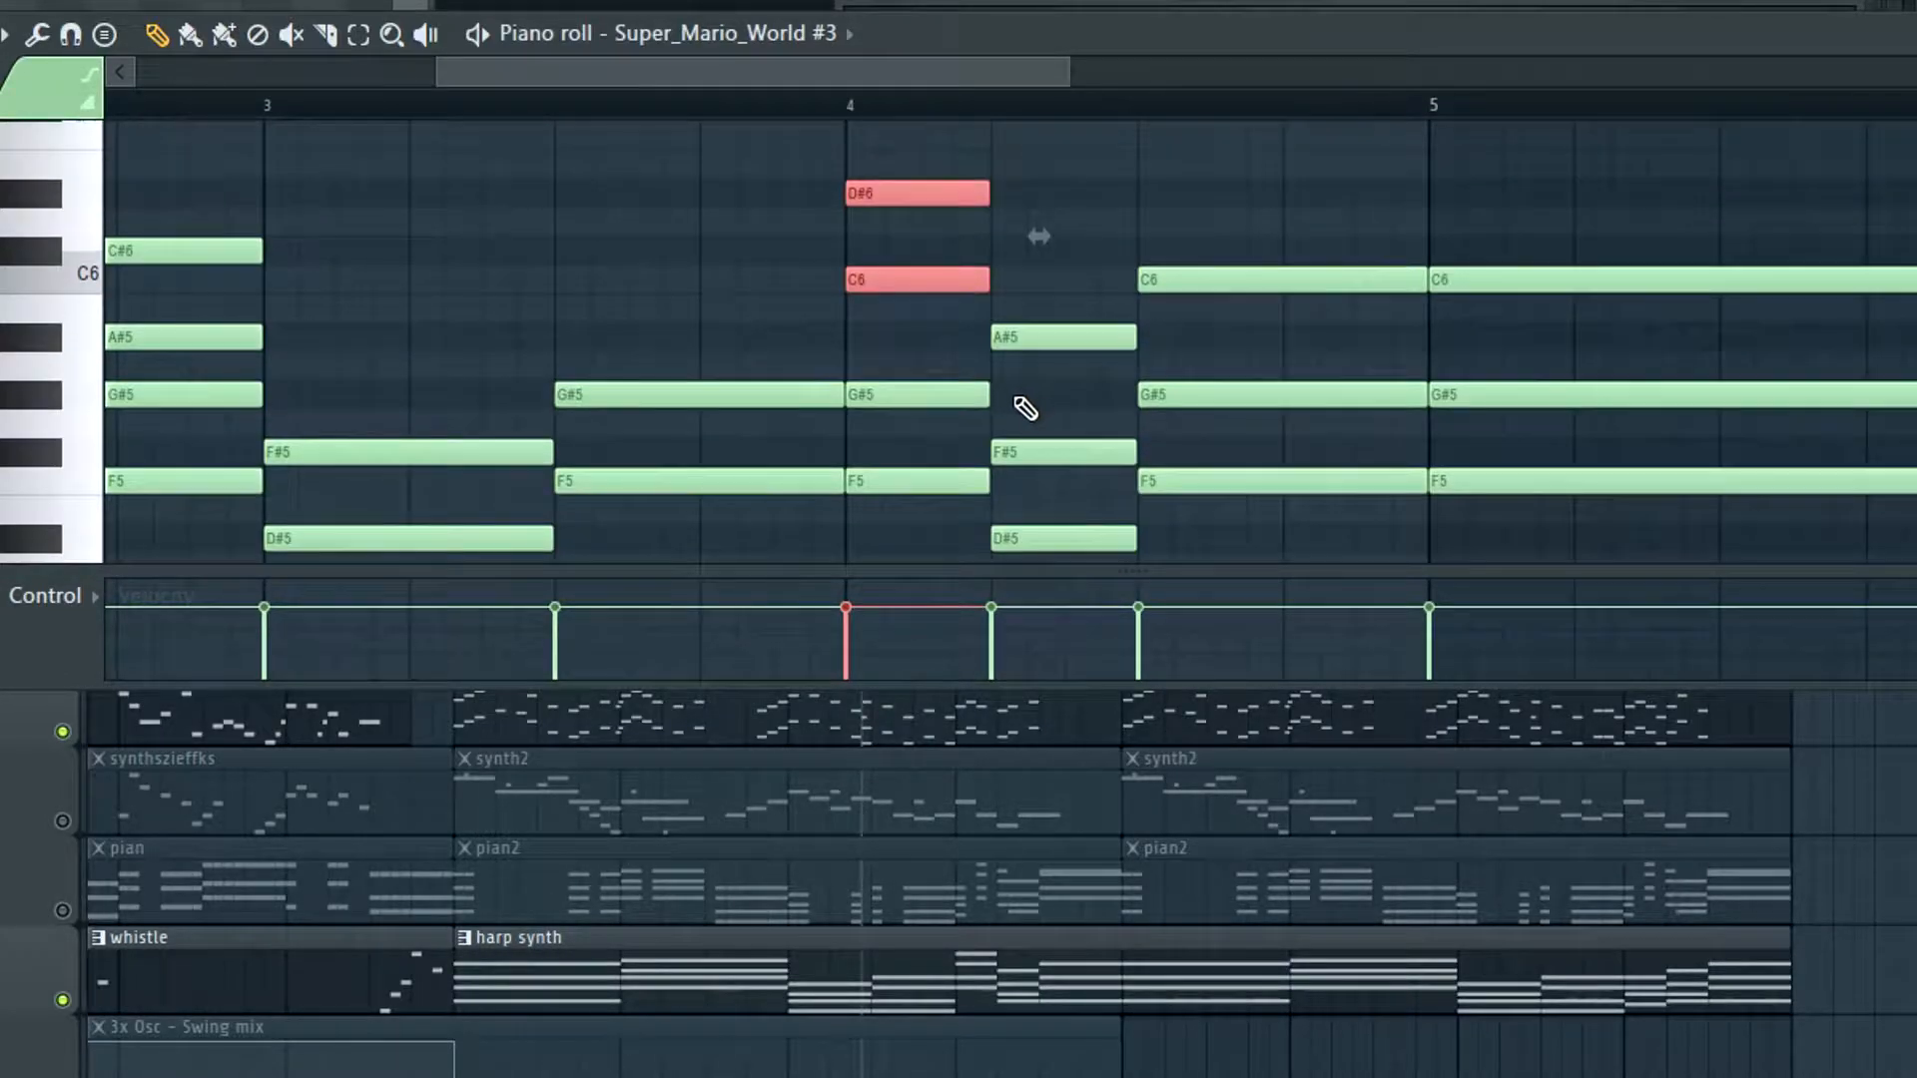
scroll(1235, 382, down, 2)
click(1103, 419)
key(ctrl+Up)
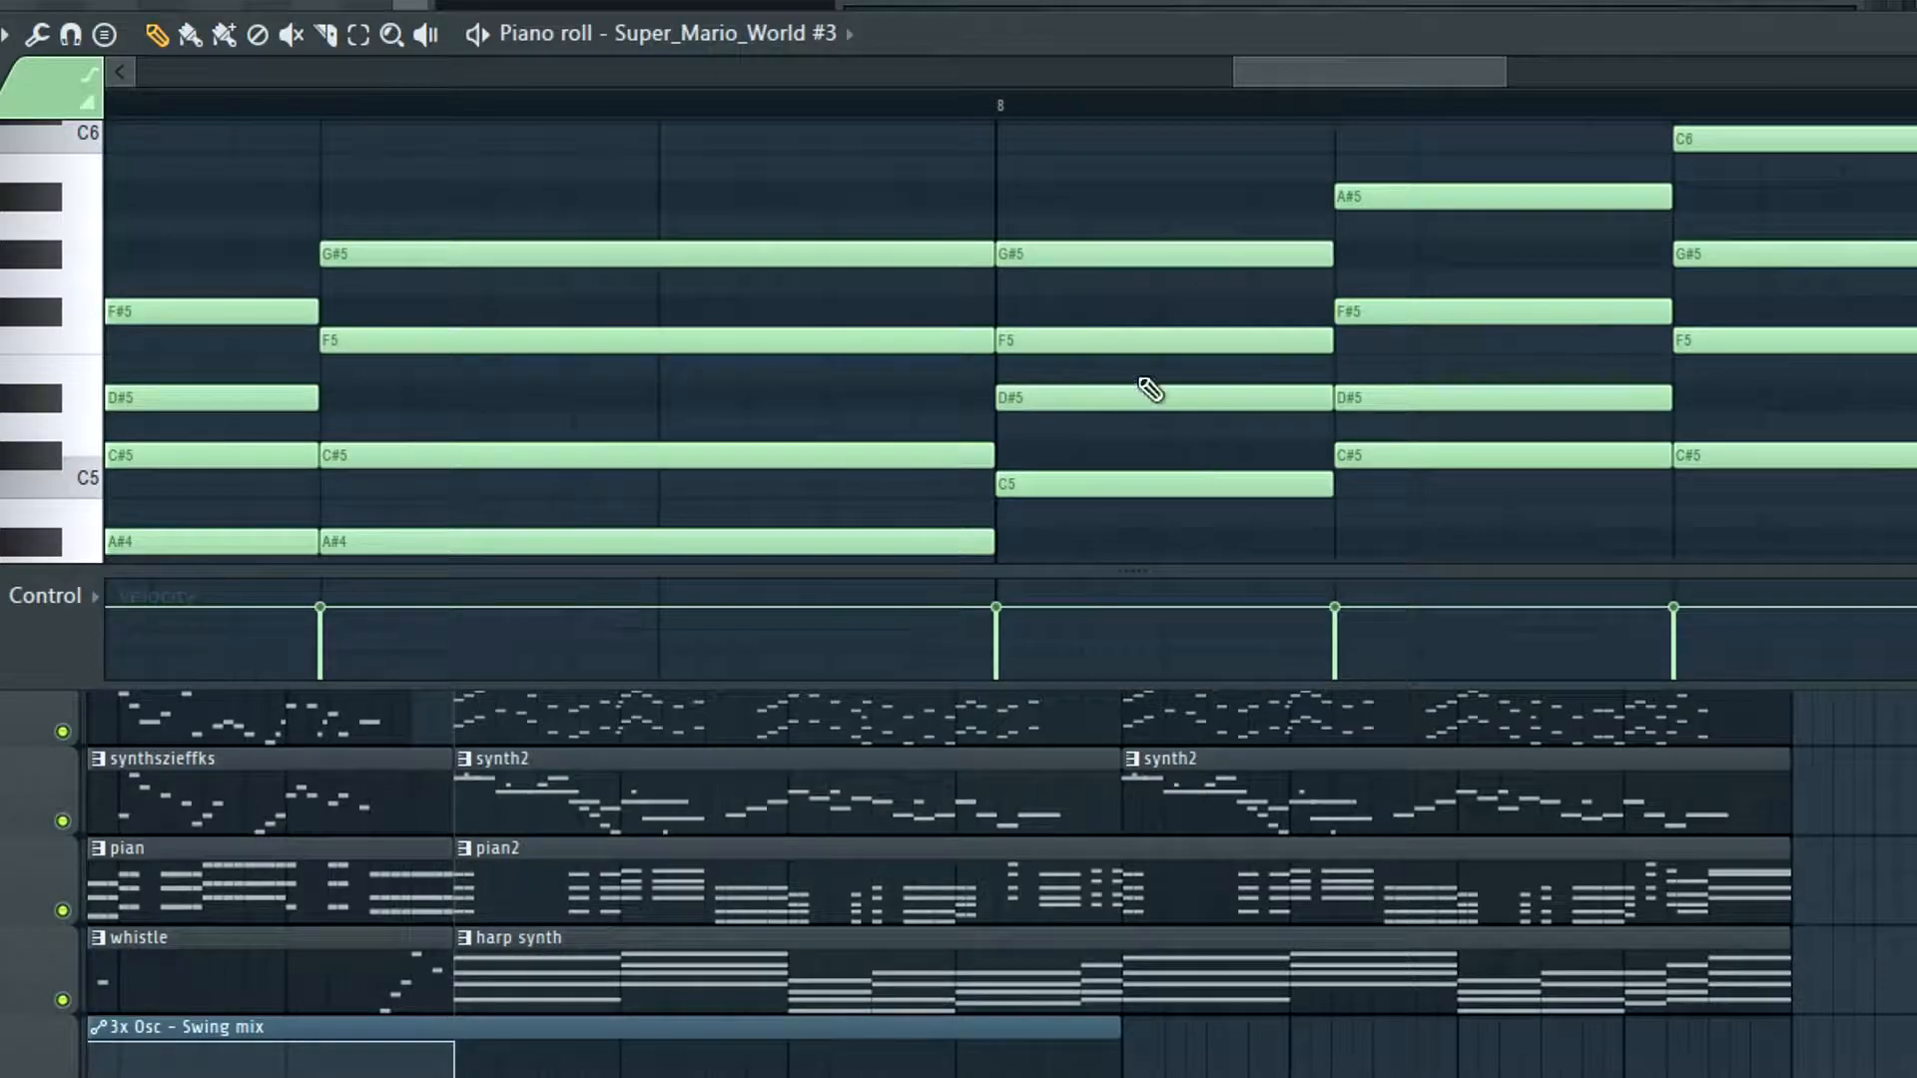
Try the C5 and D#5 of bar 8's first chord one octave higher, and move them back down an octave
drag(1139, 384, 1136, 498)
key(ctrl+Up)
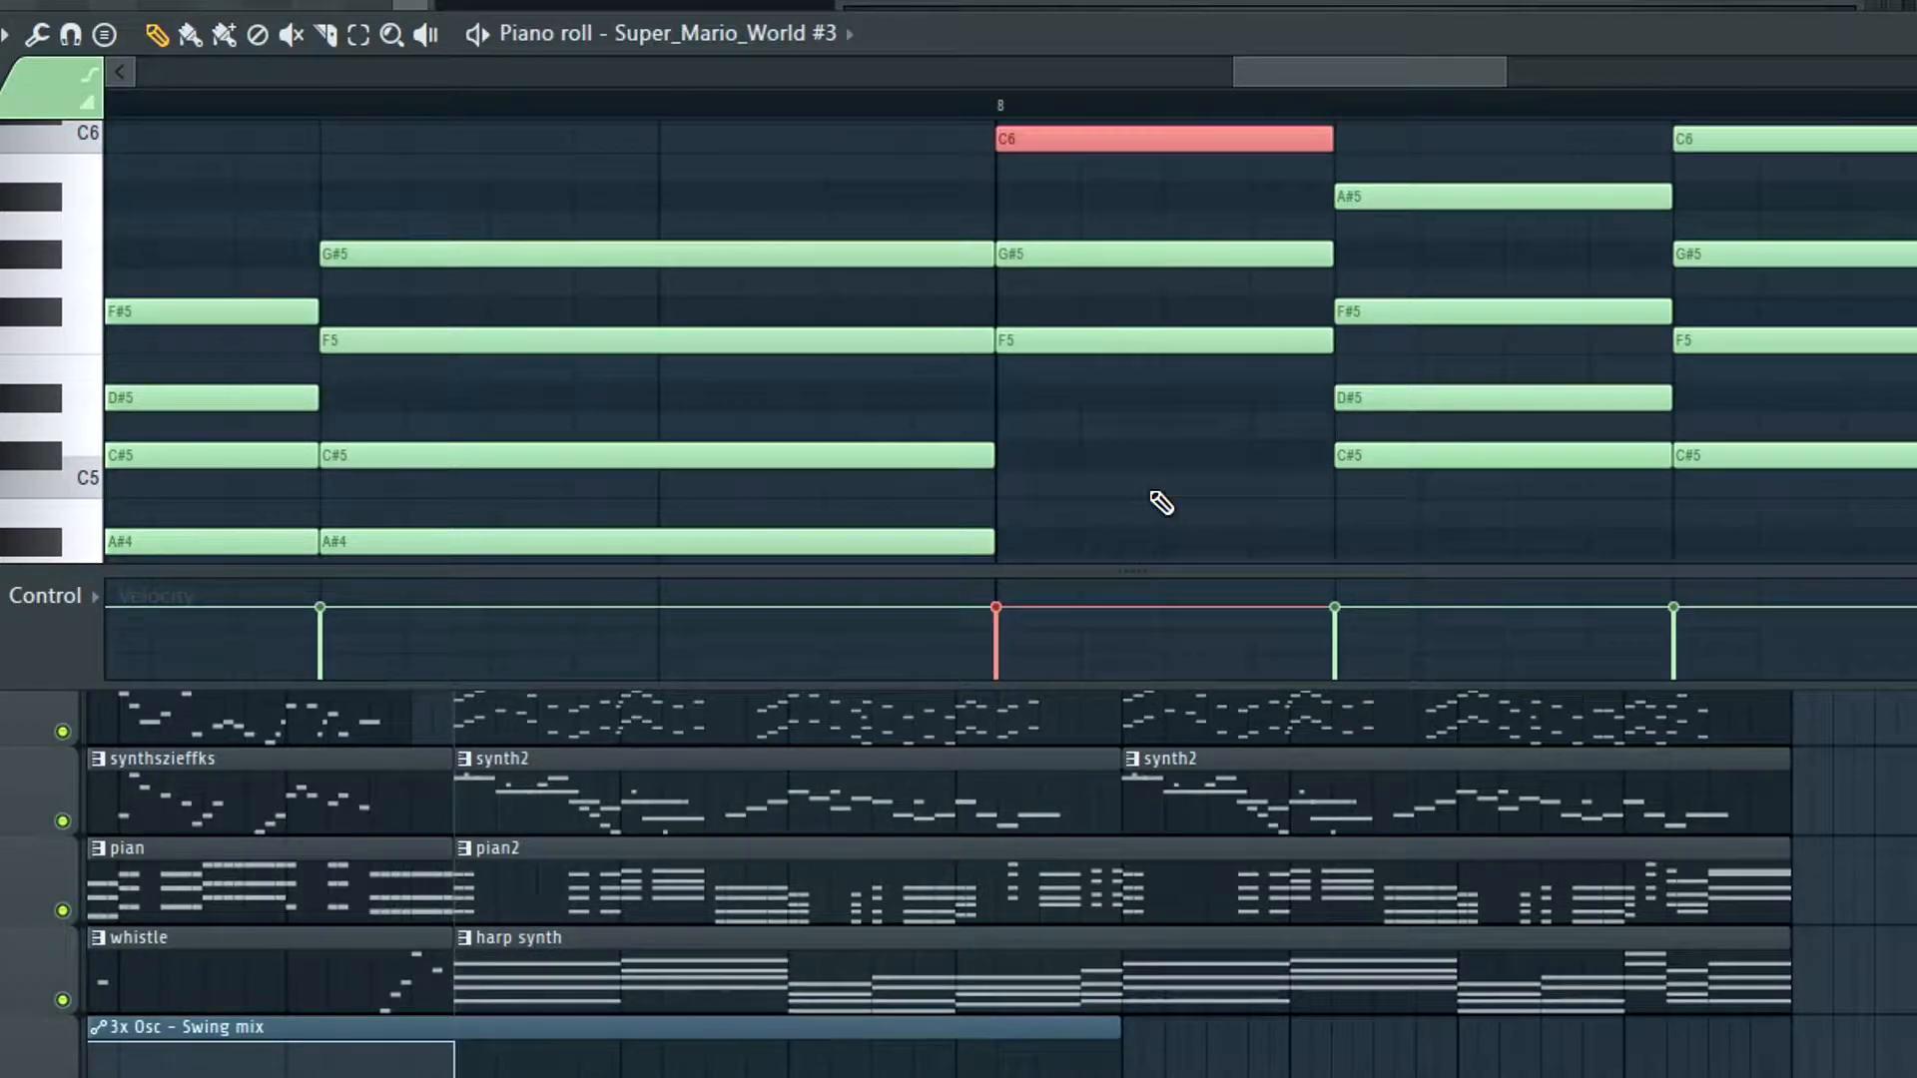
scroll(1211, 339, up, 3)
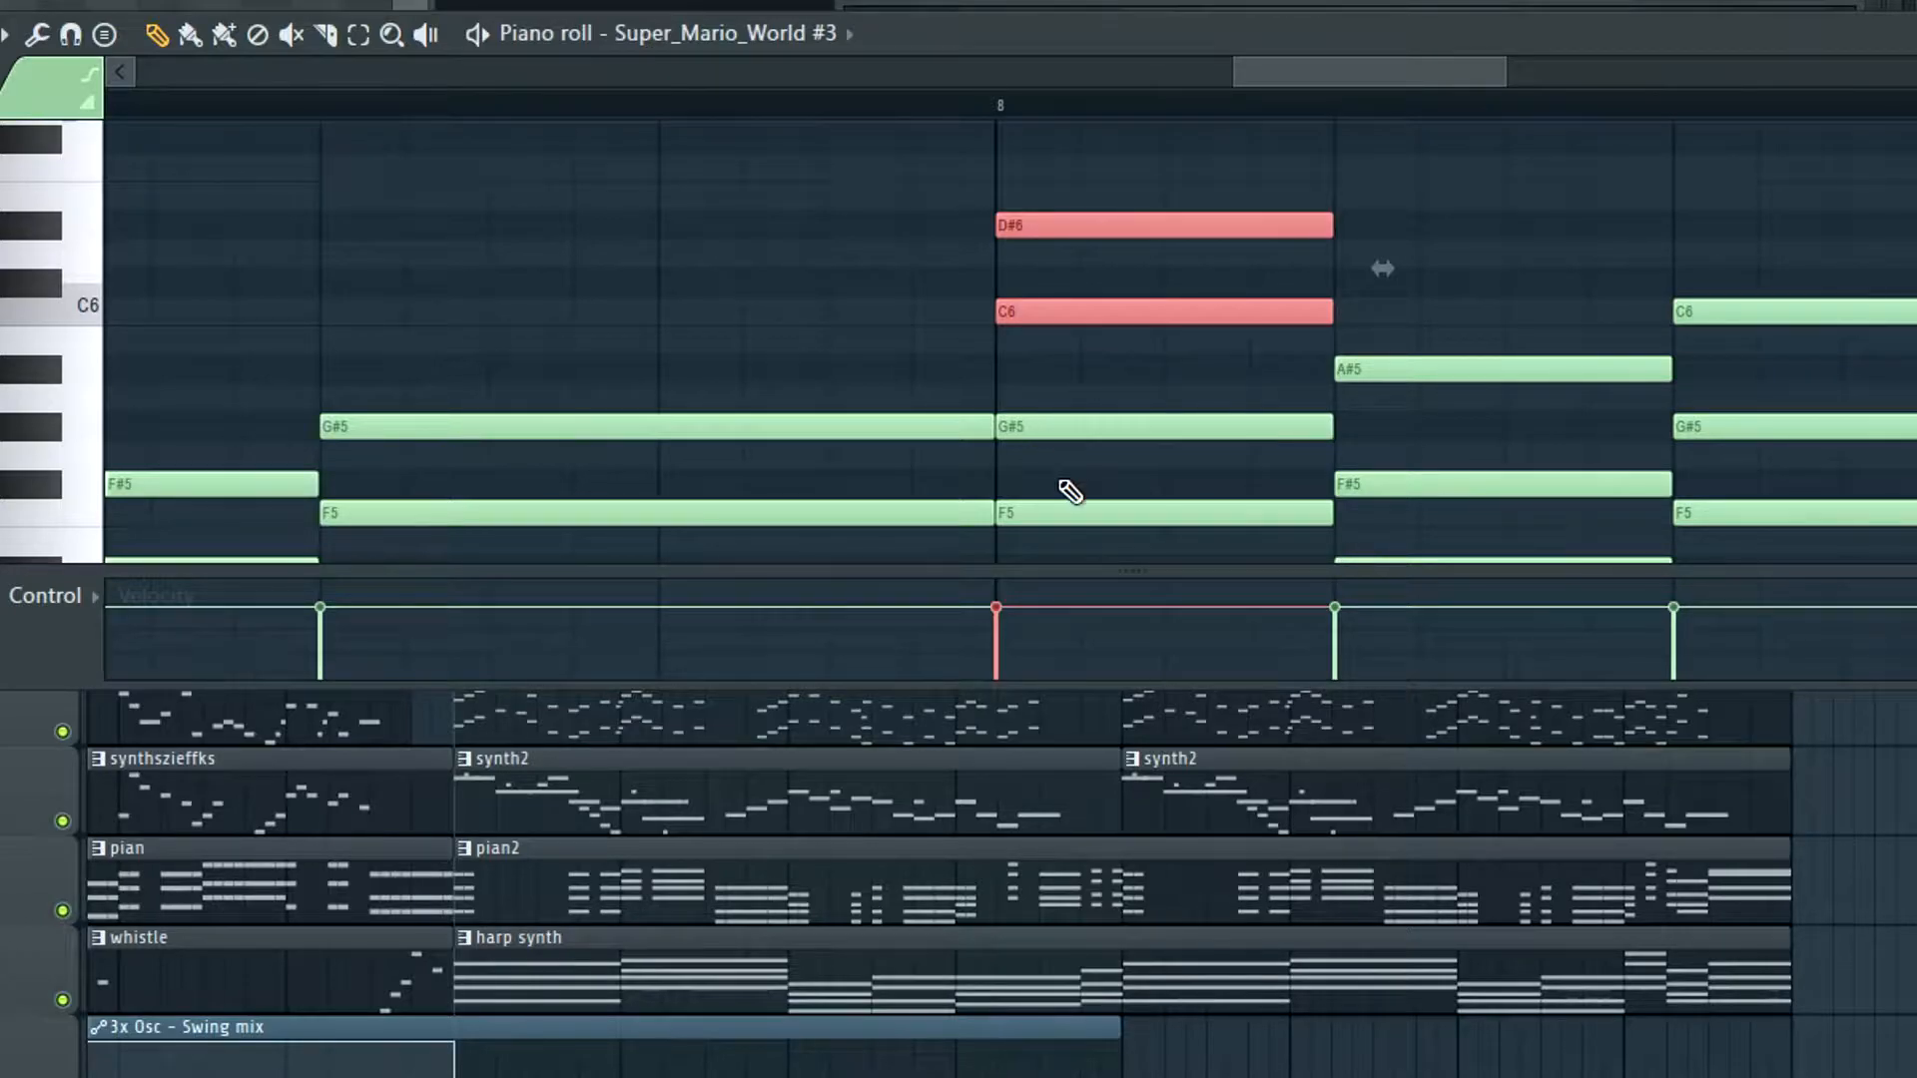
scroll(1155, 390, down, 2)
scroll(646, 330, up, 2)
scroll(1011, 318, down, 2)
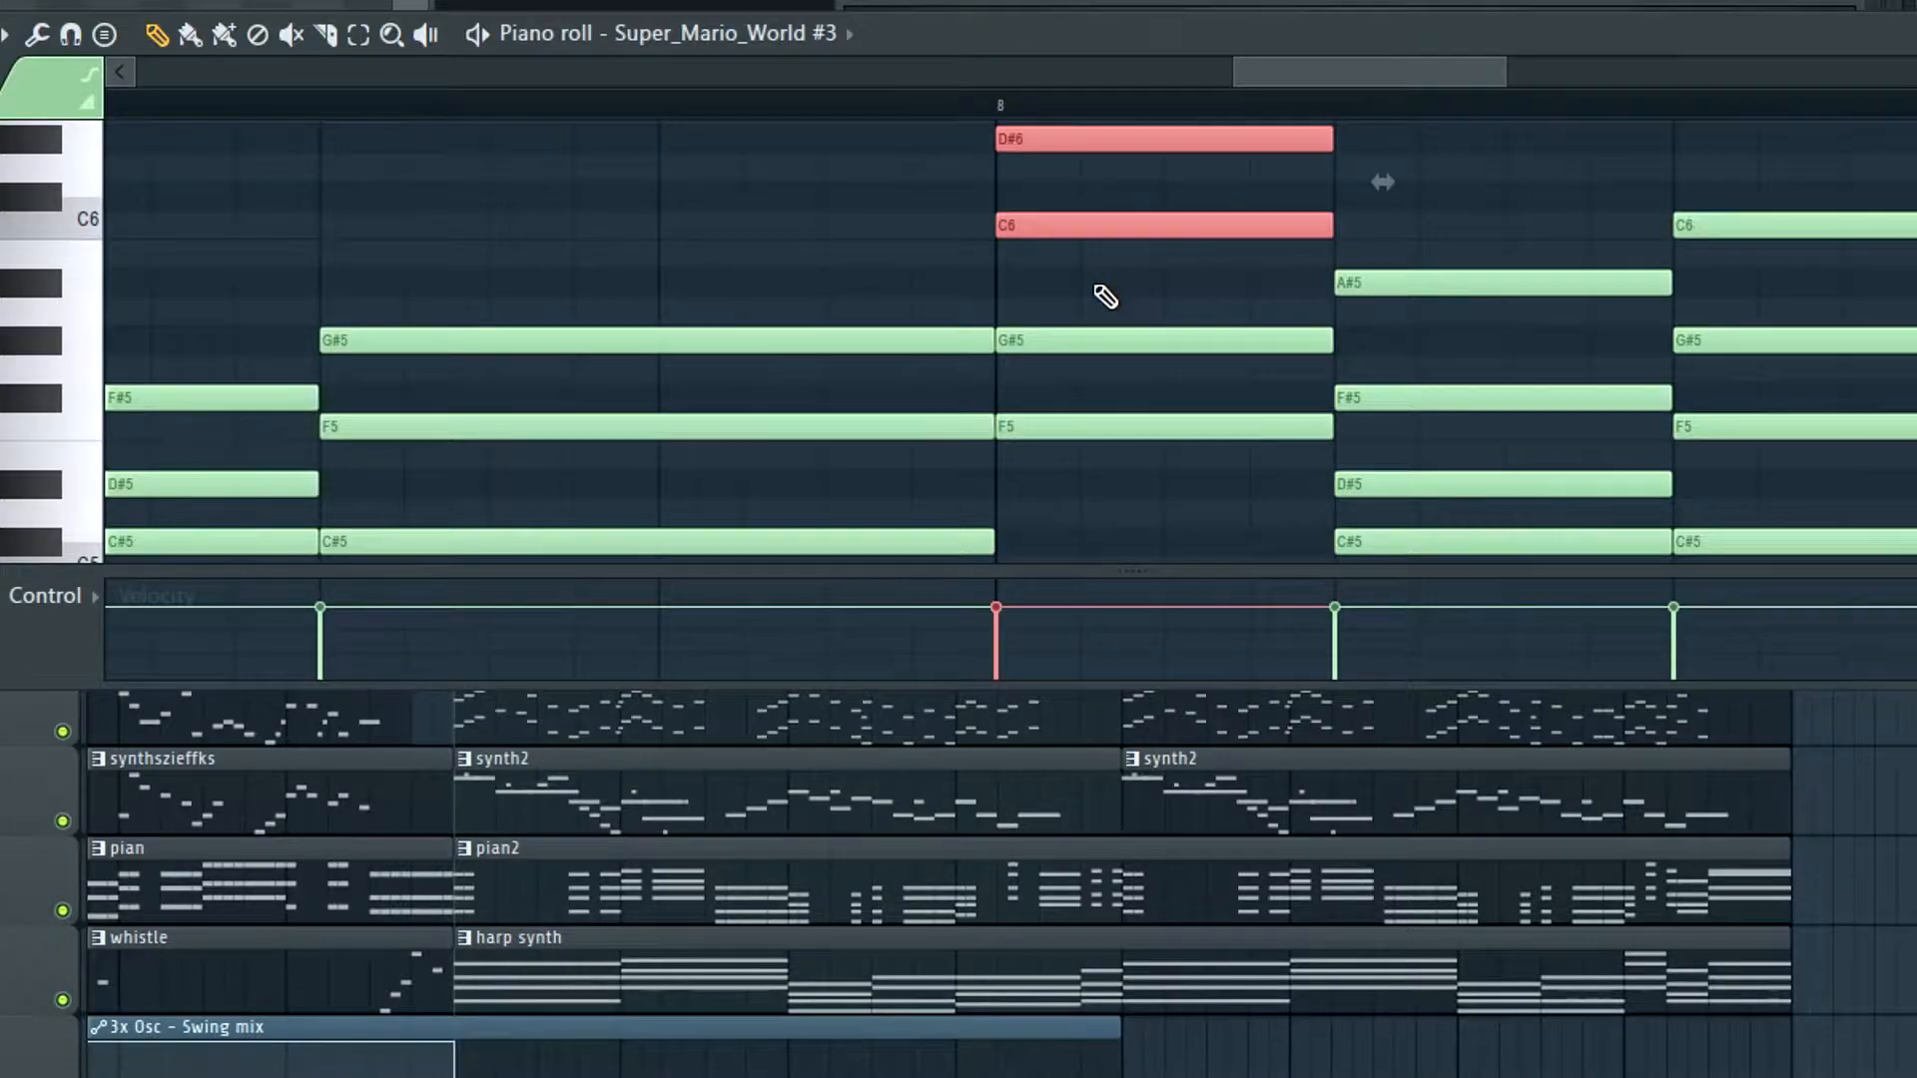
key(ctrl+Down)
scroll(1086, 432, down, 3)
scroll(1070, 385, up, 2)
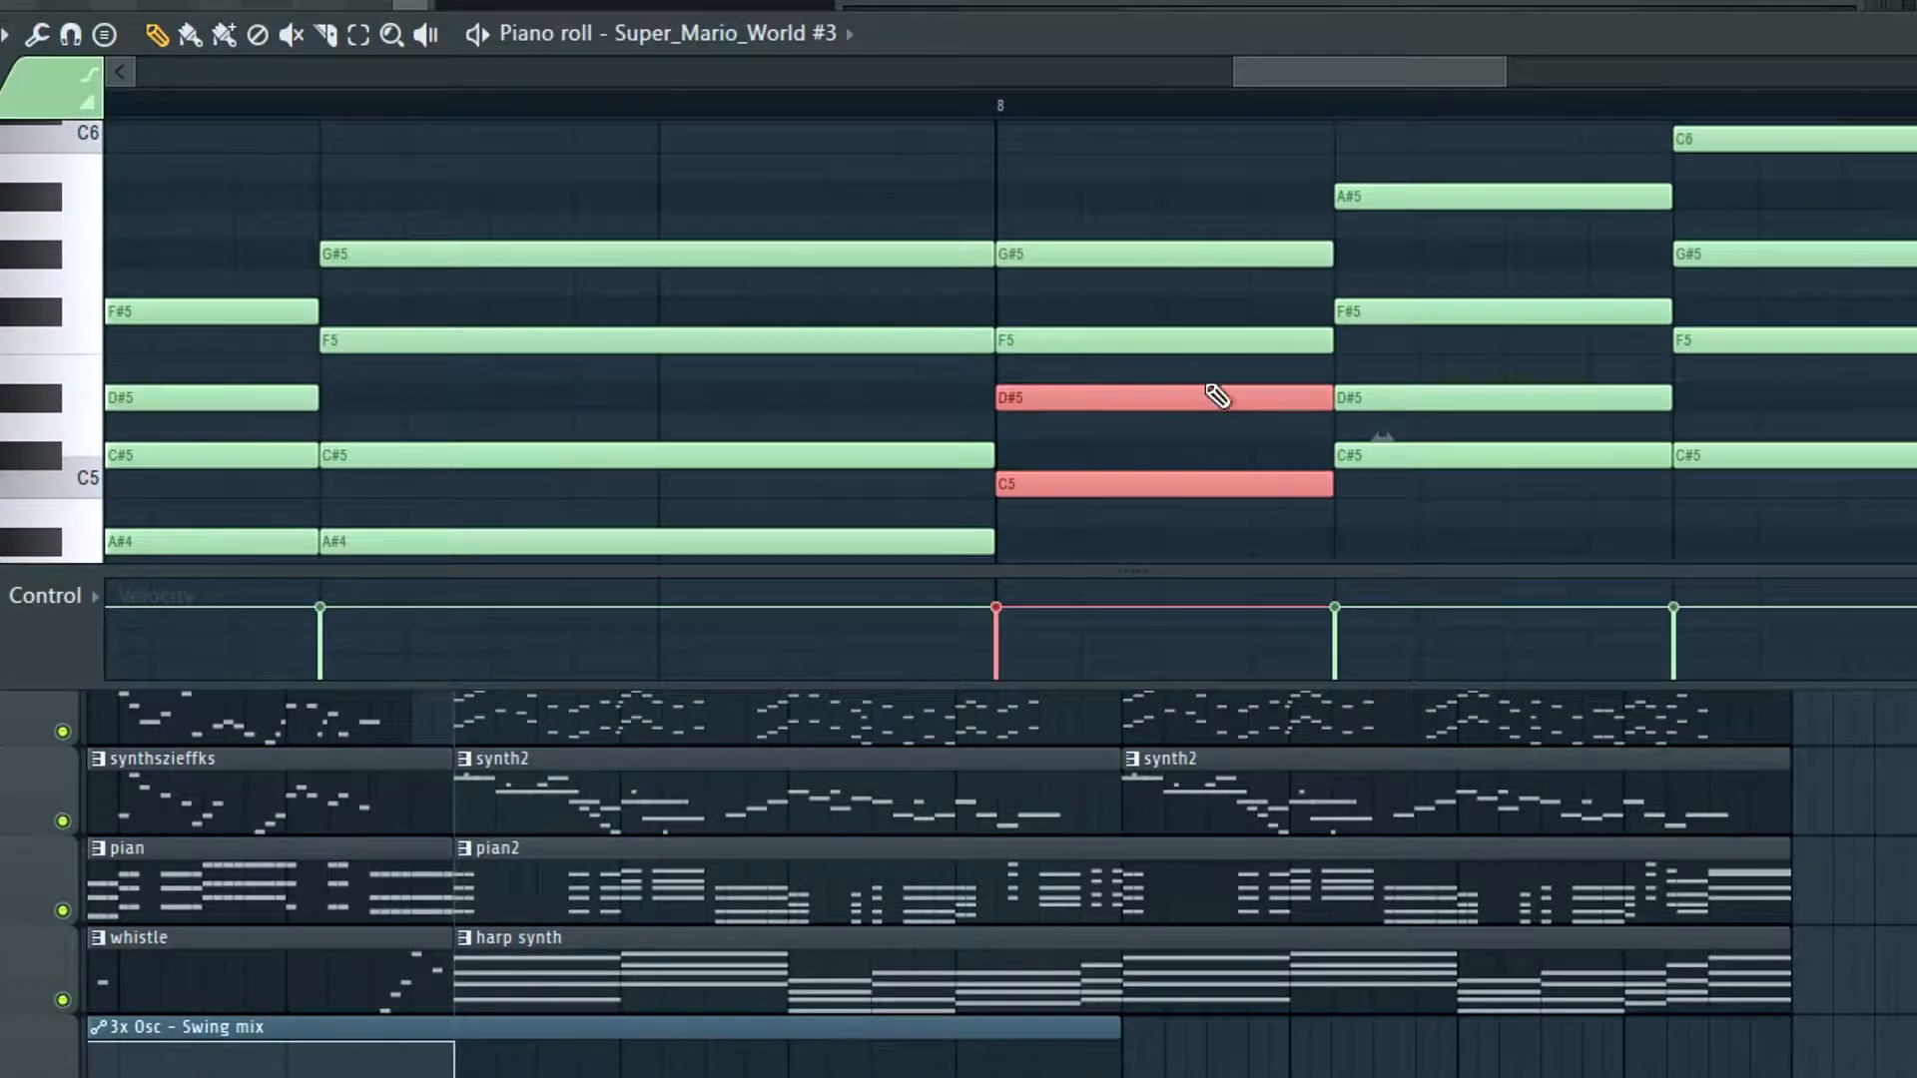
Raise bar 8's C5 and D#5 by one octave again and compare the chord's voicing with the neighbouring chords
key(ctrl+Up)
scroll(1056, 398, up, 3)
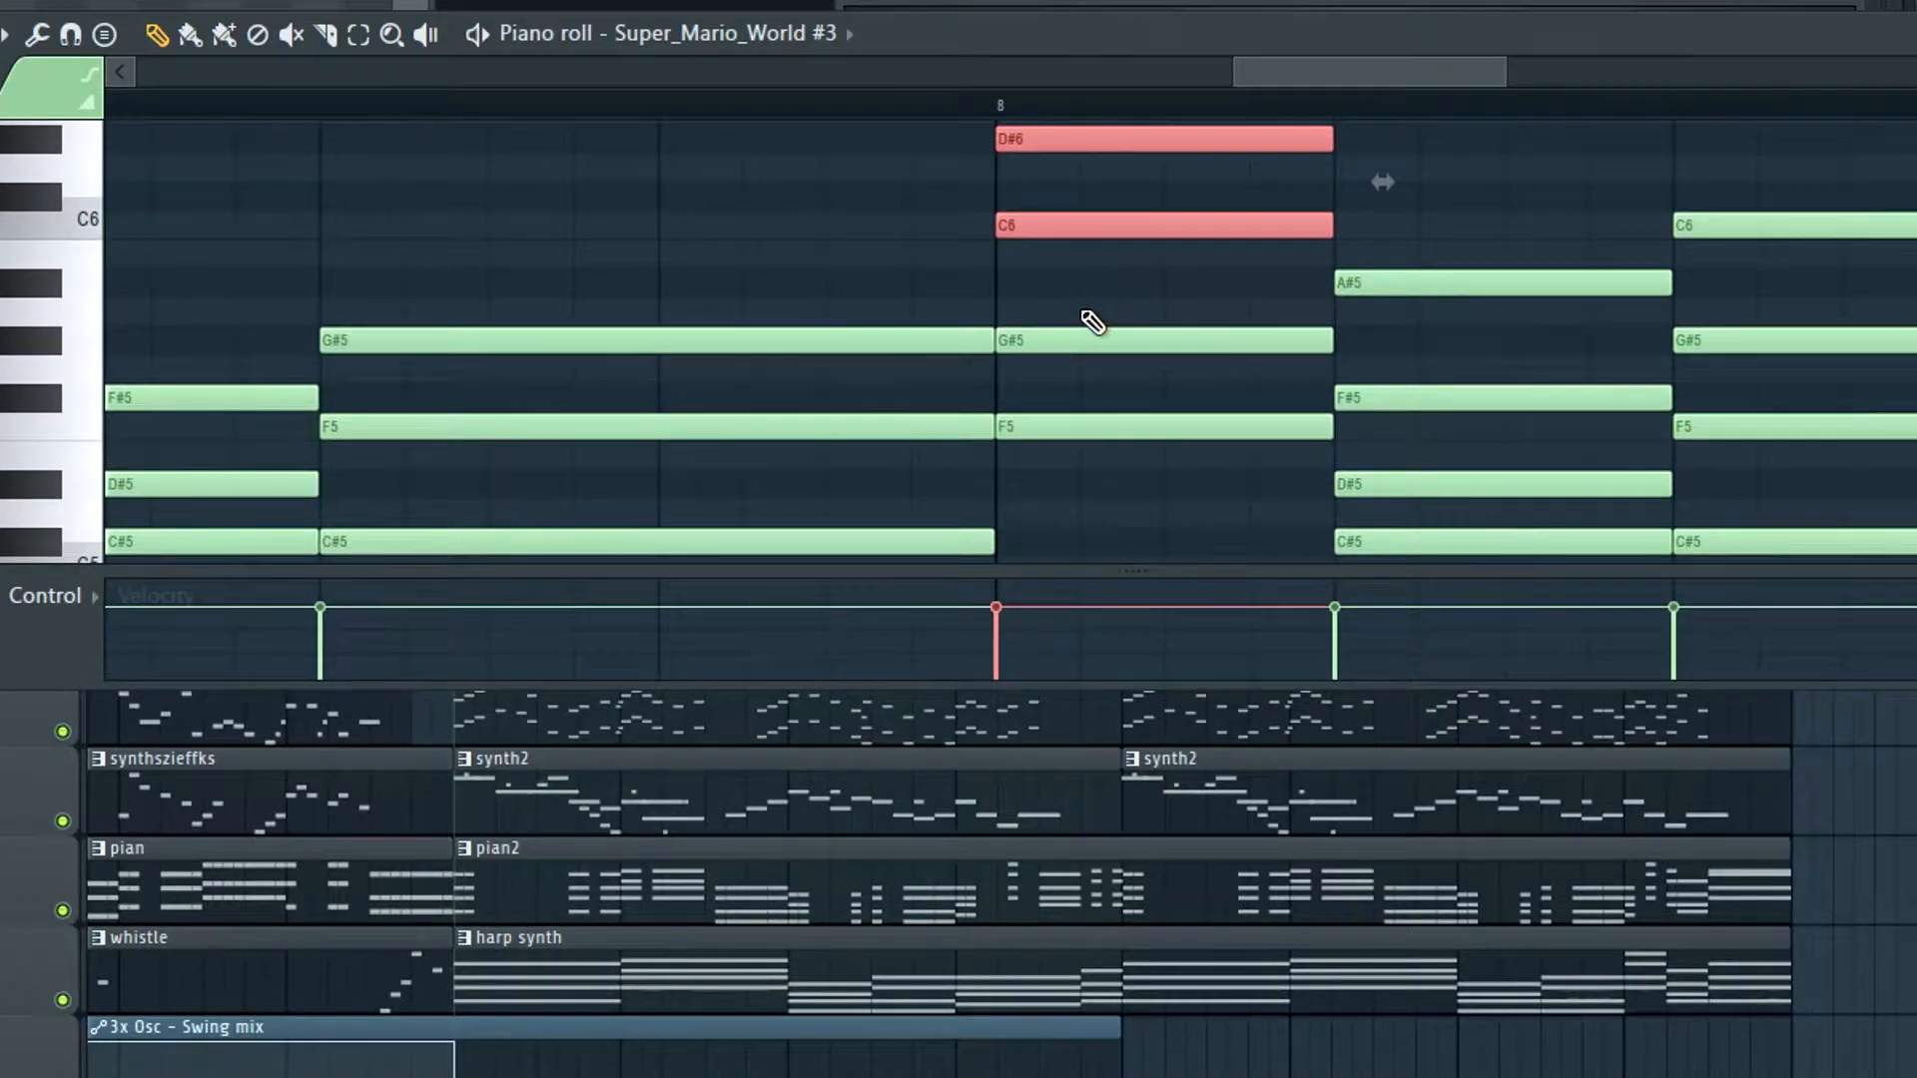
scroll(1094, 322, up, 3)
scroll(1088, 390, down, 6)
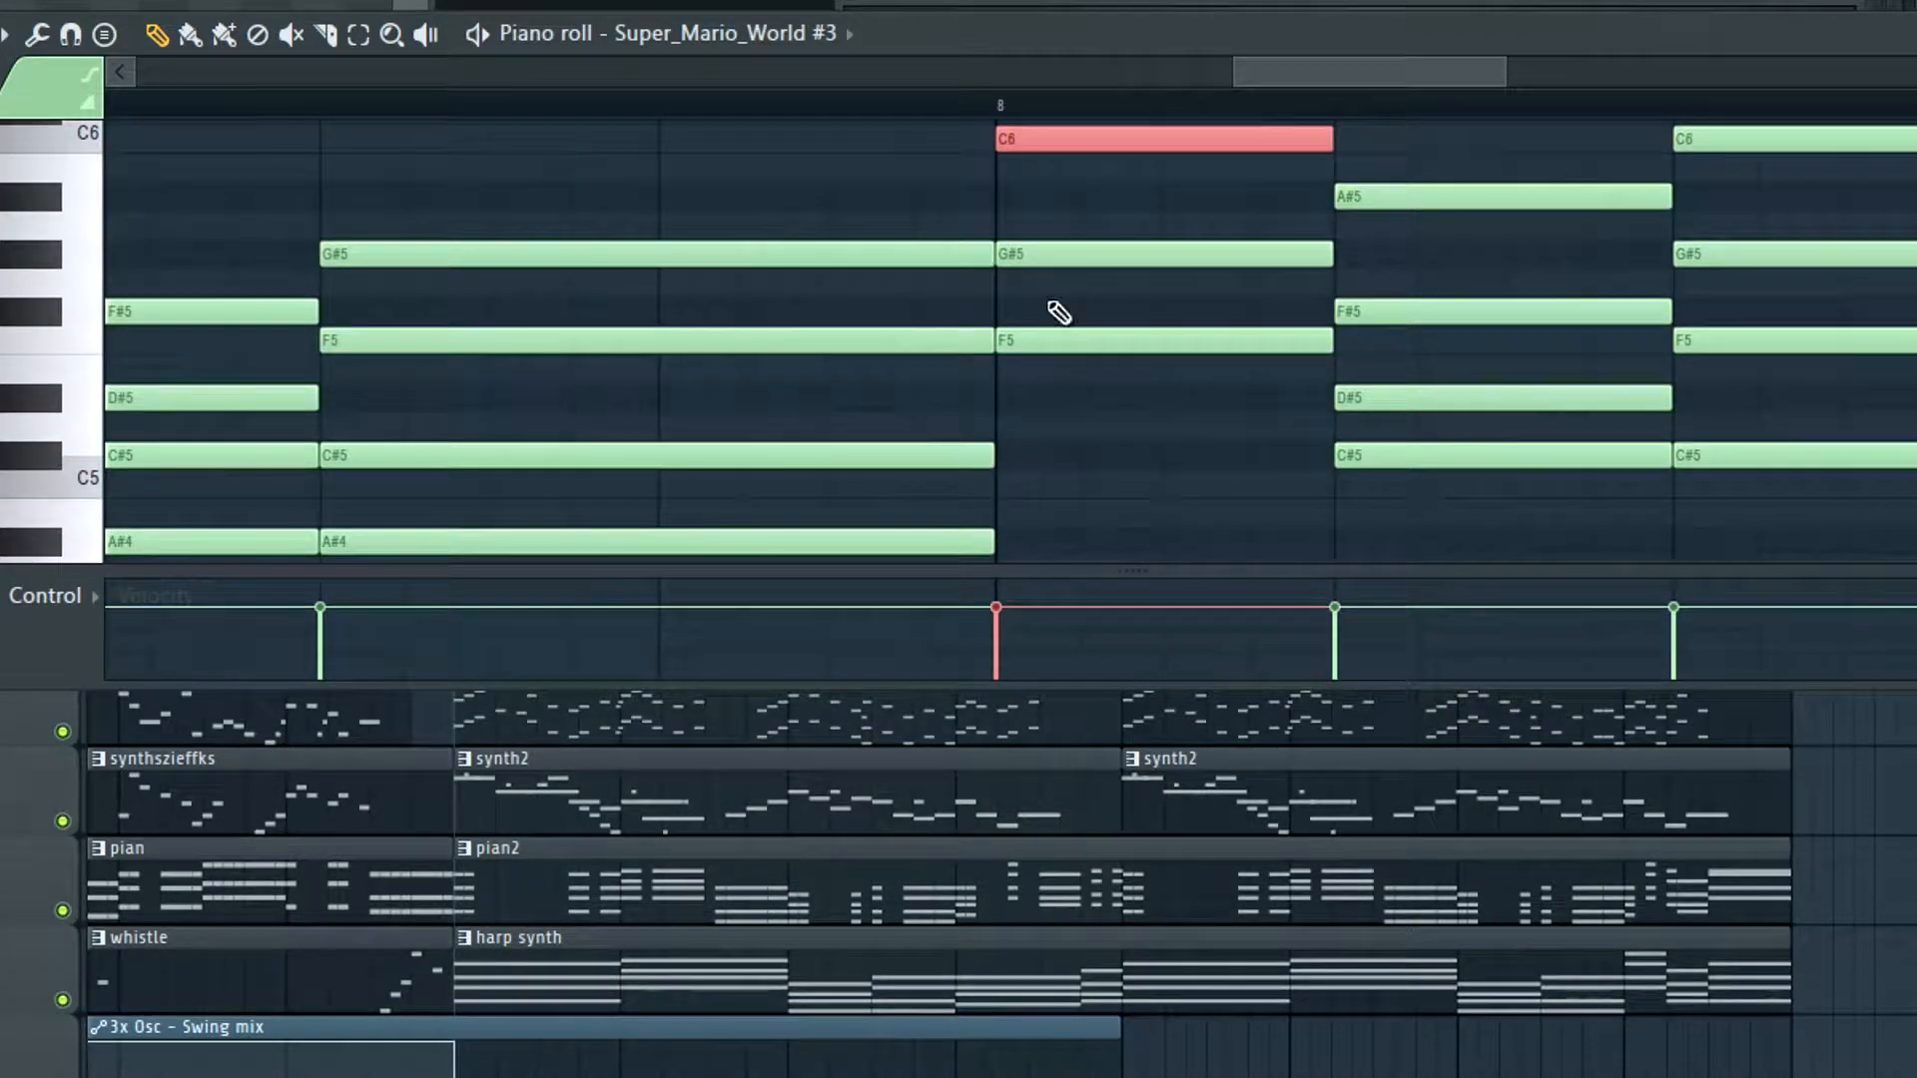
scroll(1078, 339, up, 6)
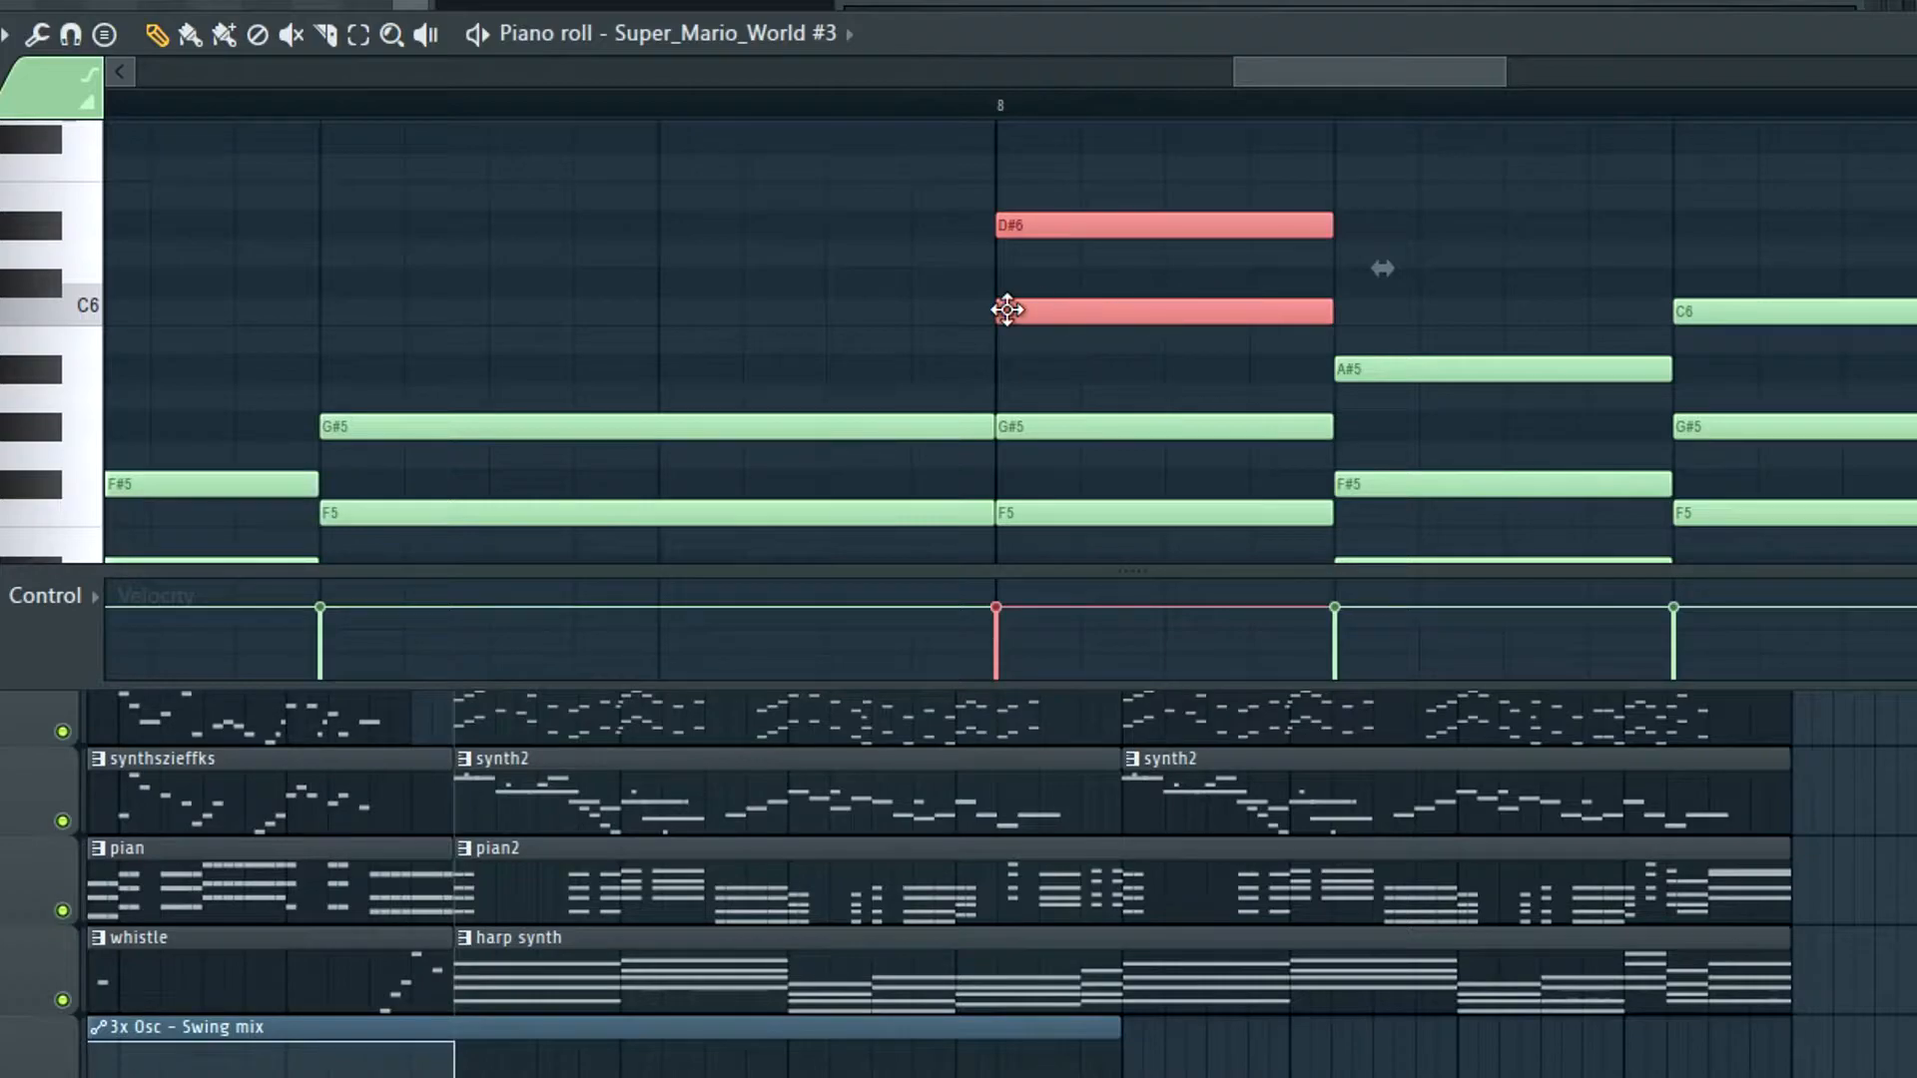
scroll(1104, 484, down, 3)
scroll(709, 378, up, 3)
scroll(858, 424, down, 3)
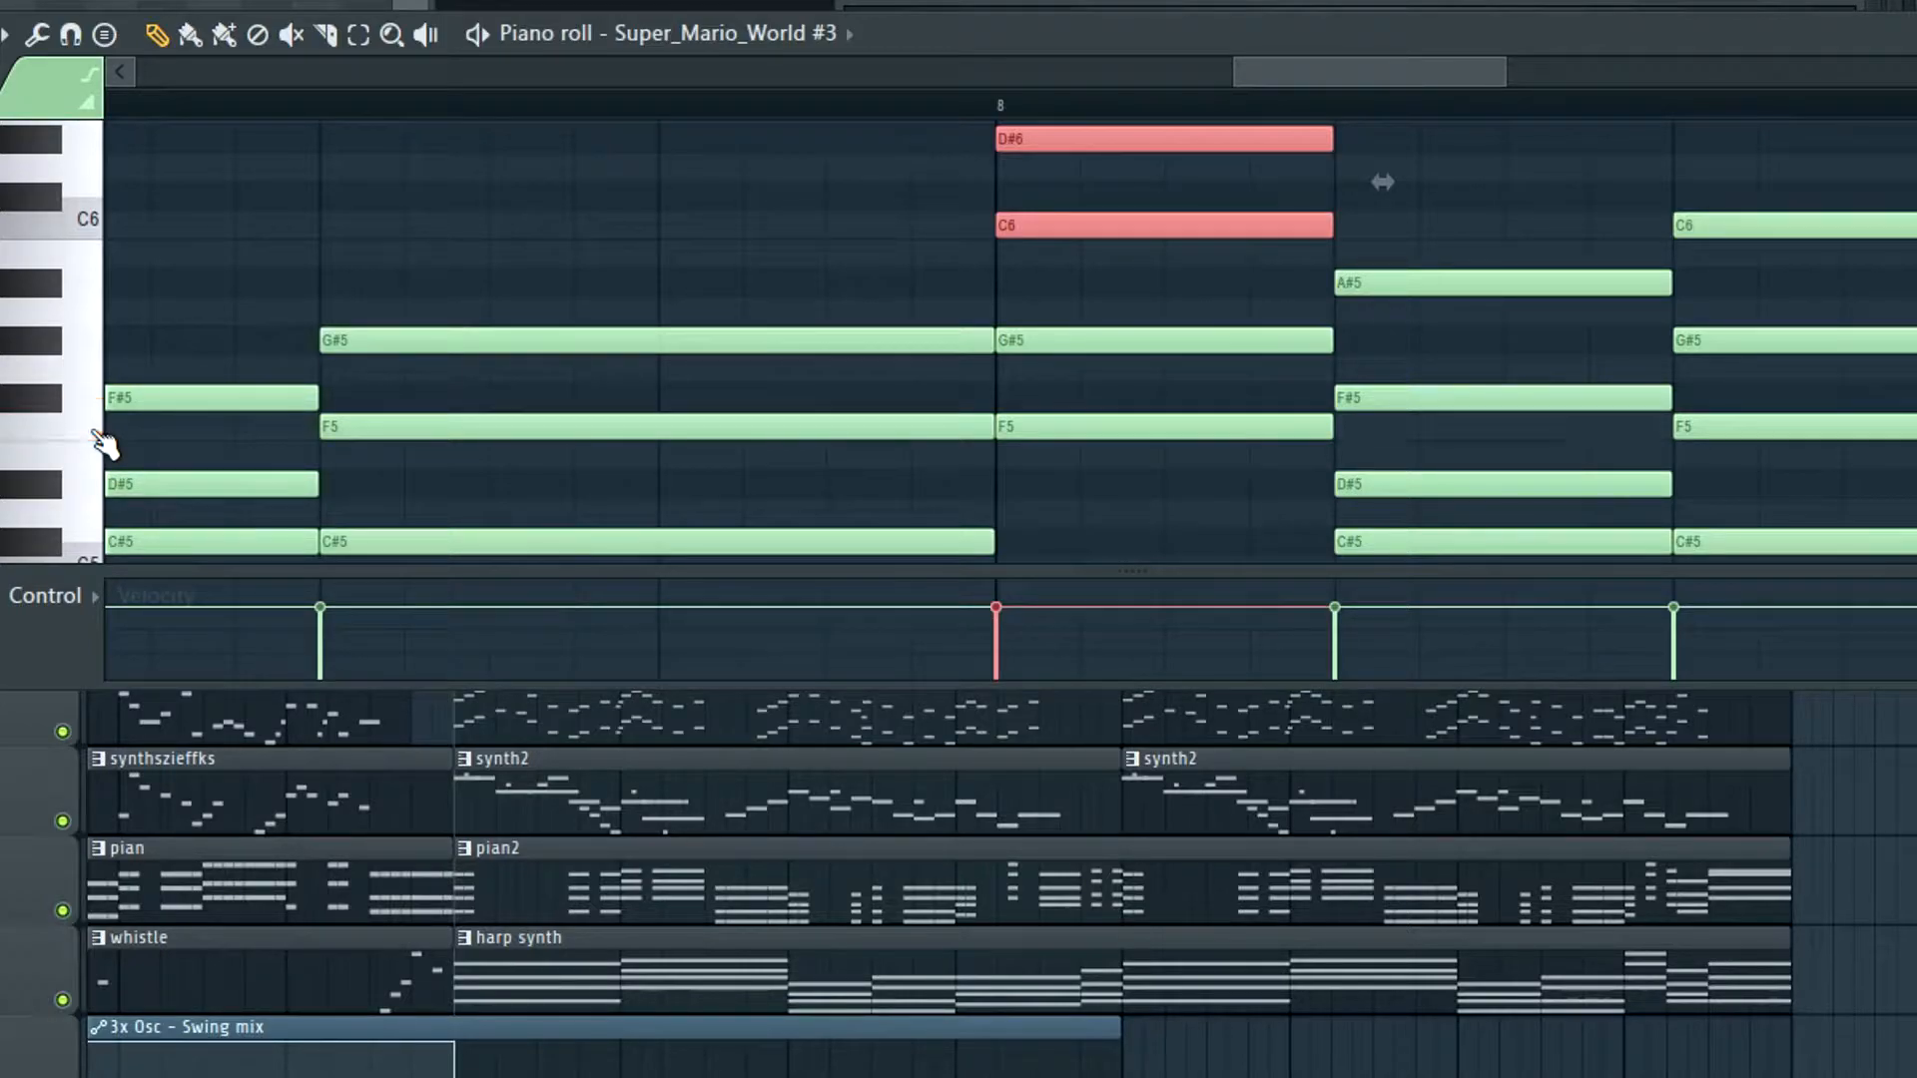
scroll(1464, 280, up, 3)
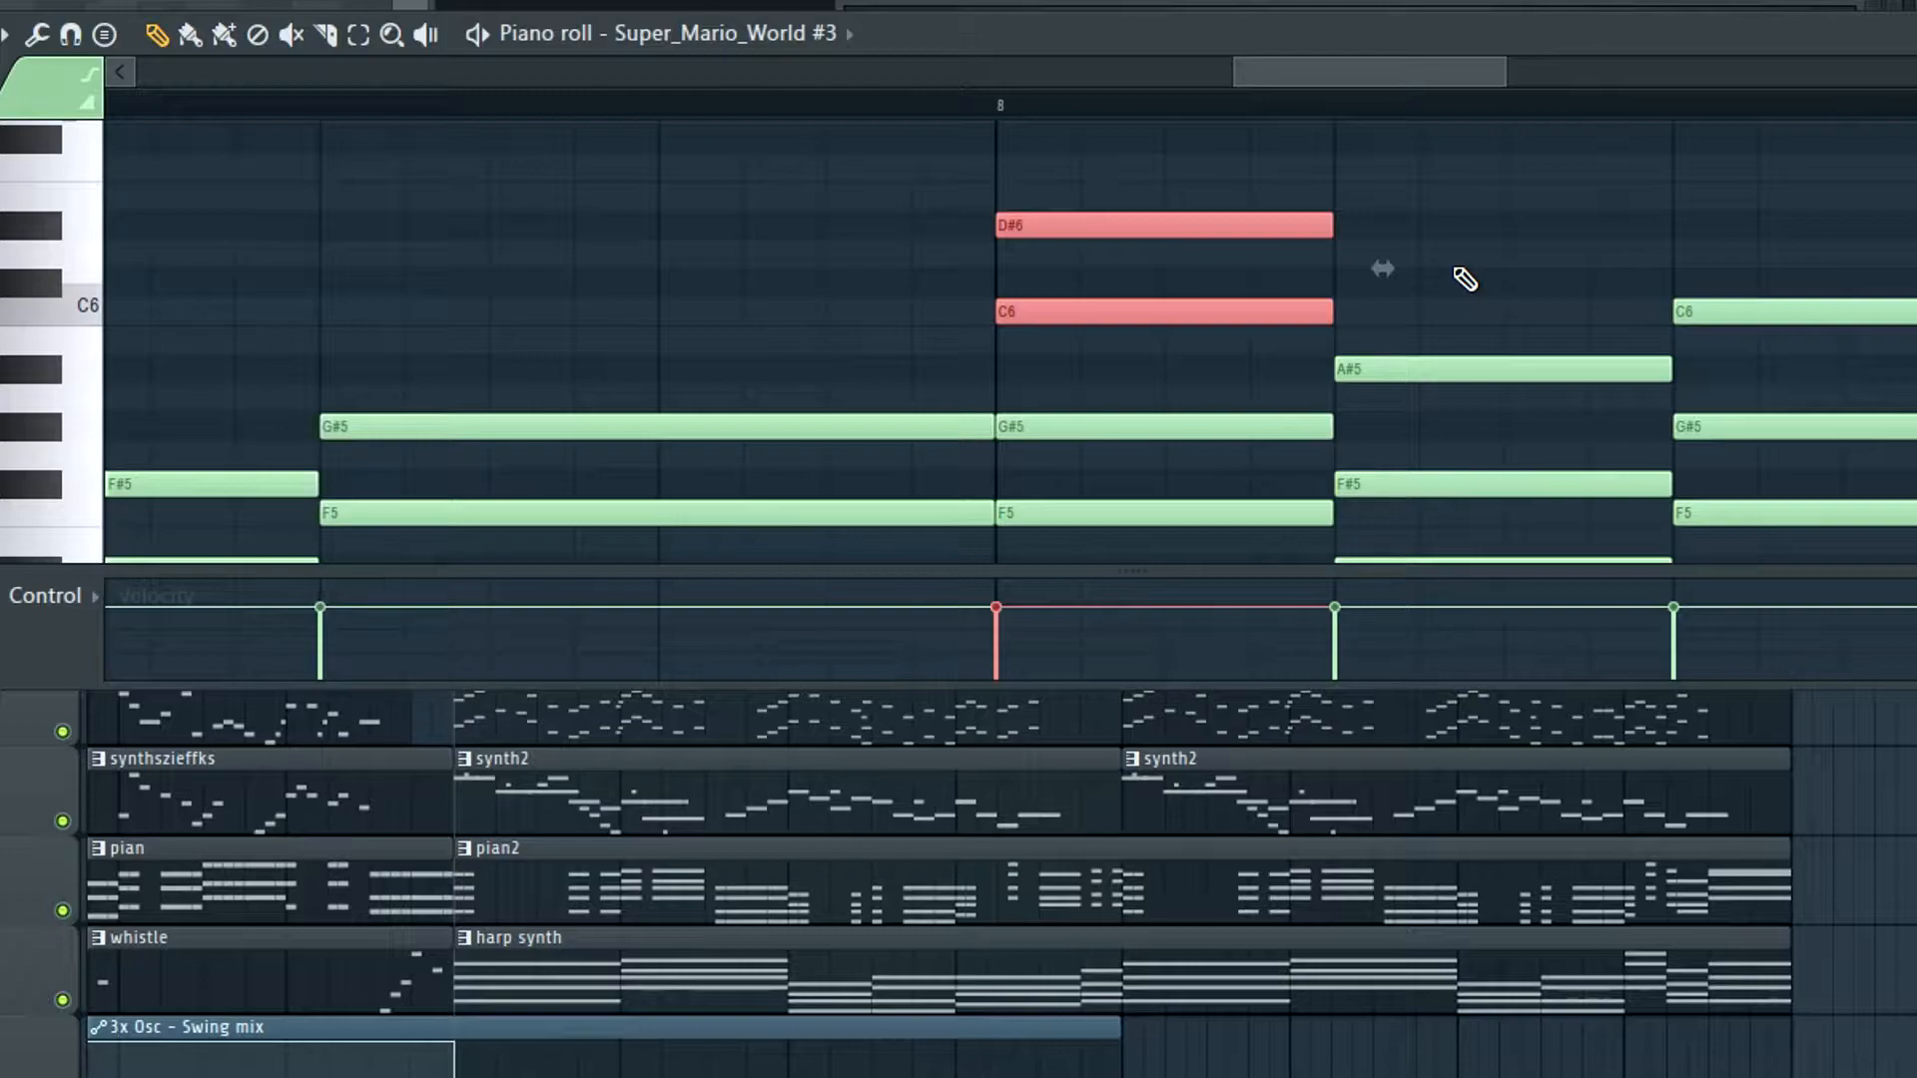
scroll(1387, 359, down, 6)
scroll(856, 377, up, 9)
scroll(813, 299, down, 9)
scroll(1307, 292, up, 6)
scroll(1307, 292, down, 4)
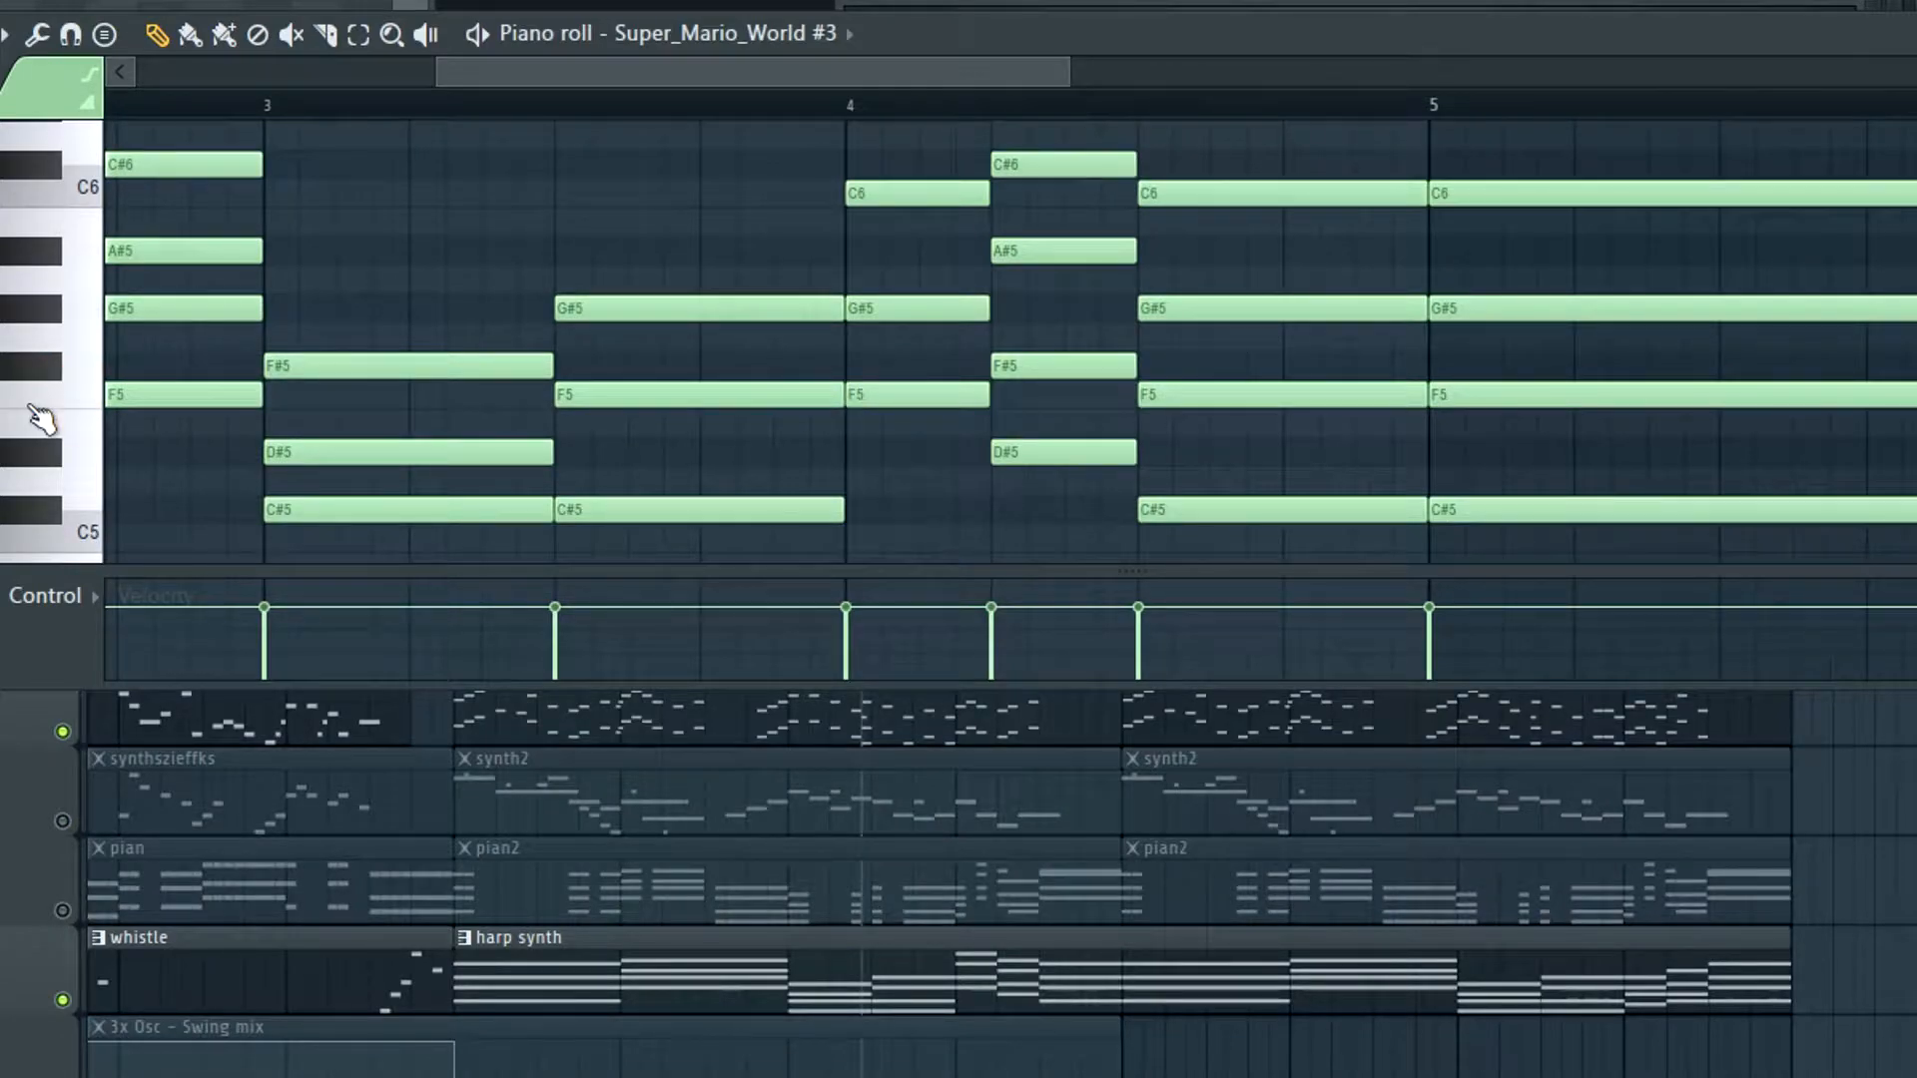
Add whole-bar G#5, C6 and D#6 notes above the F5 in bar 4 and play the passage into the chord
scroll(736, 415, down, 7)
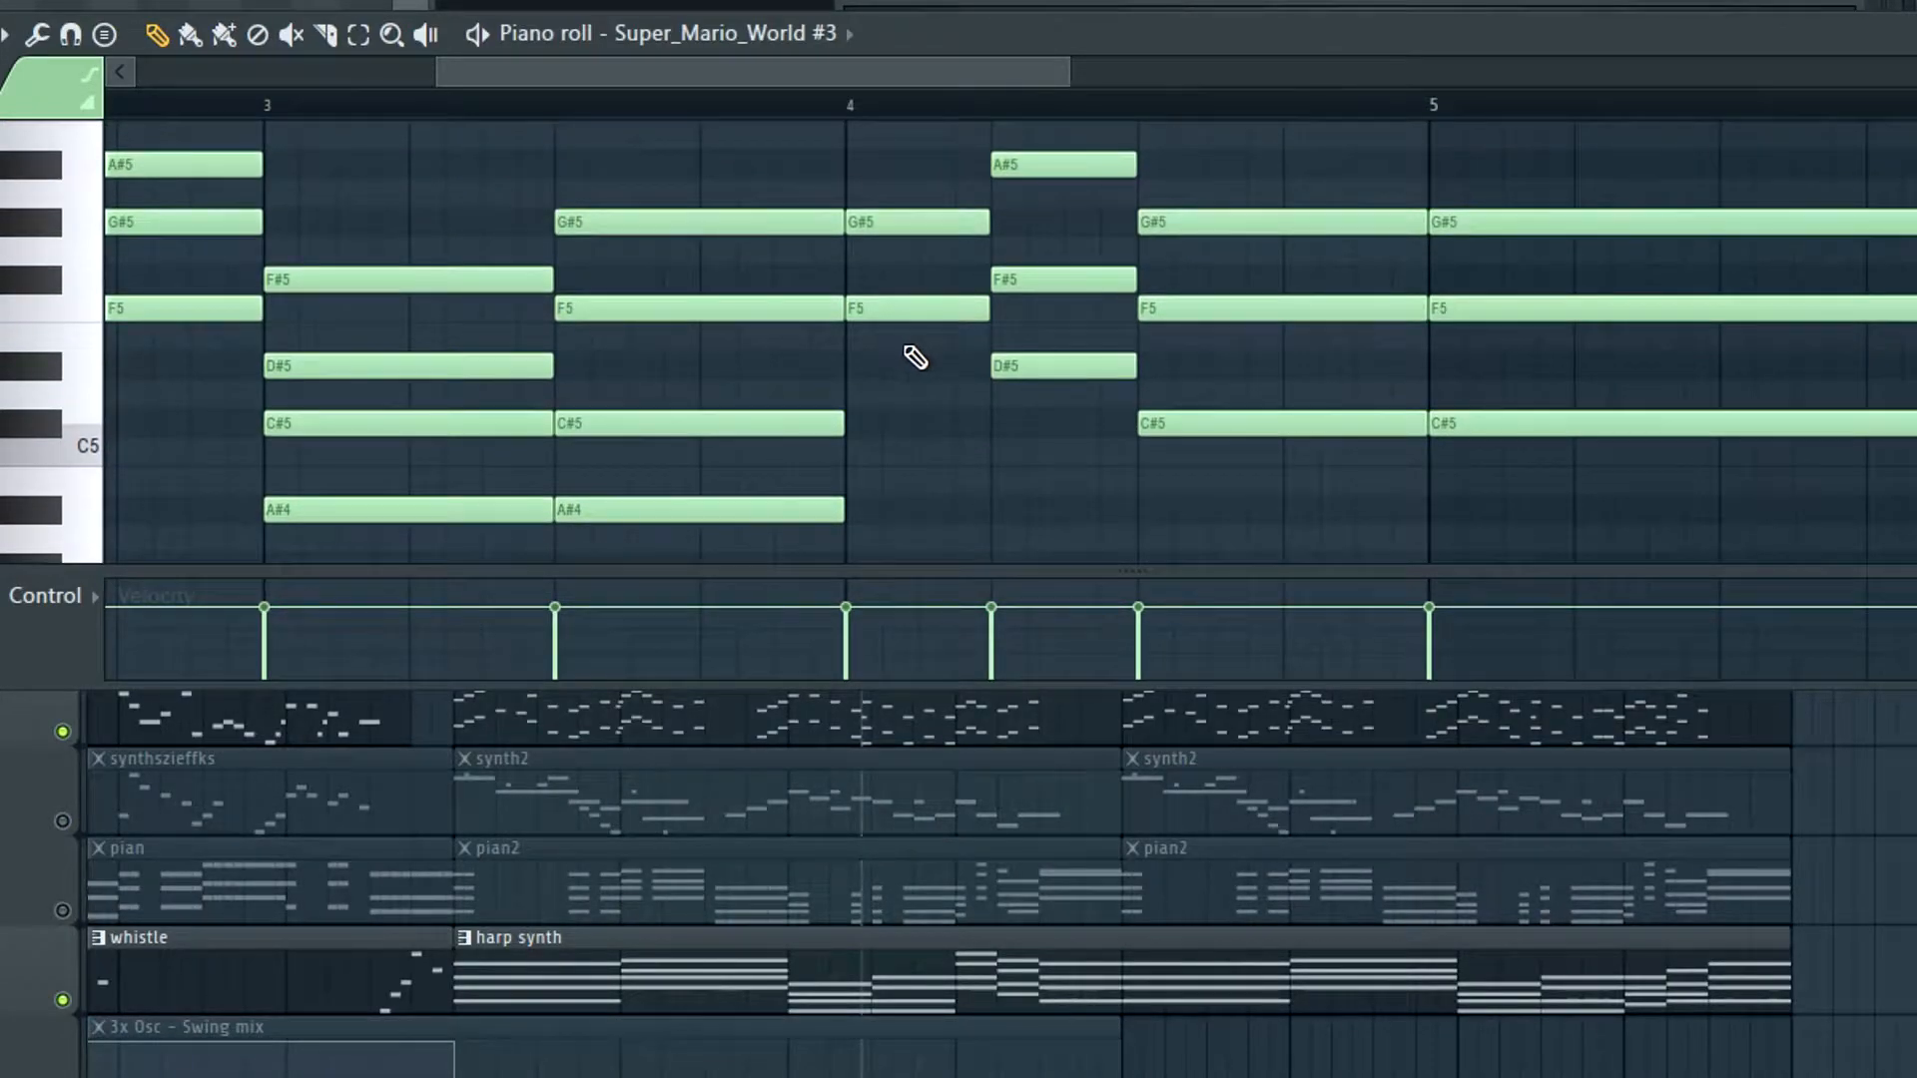
scroll(998, 398, up, 7)
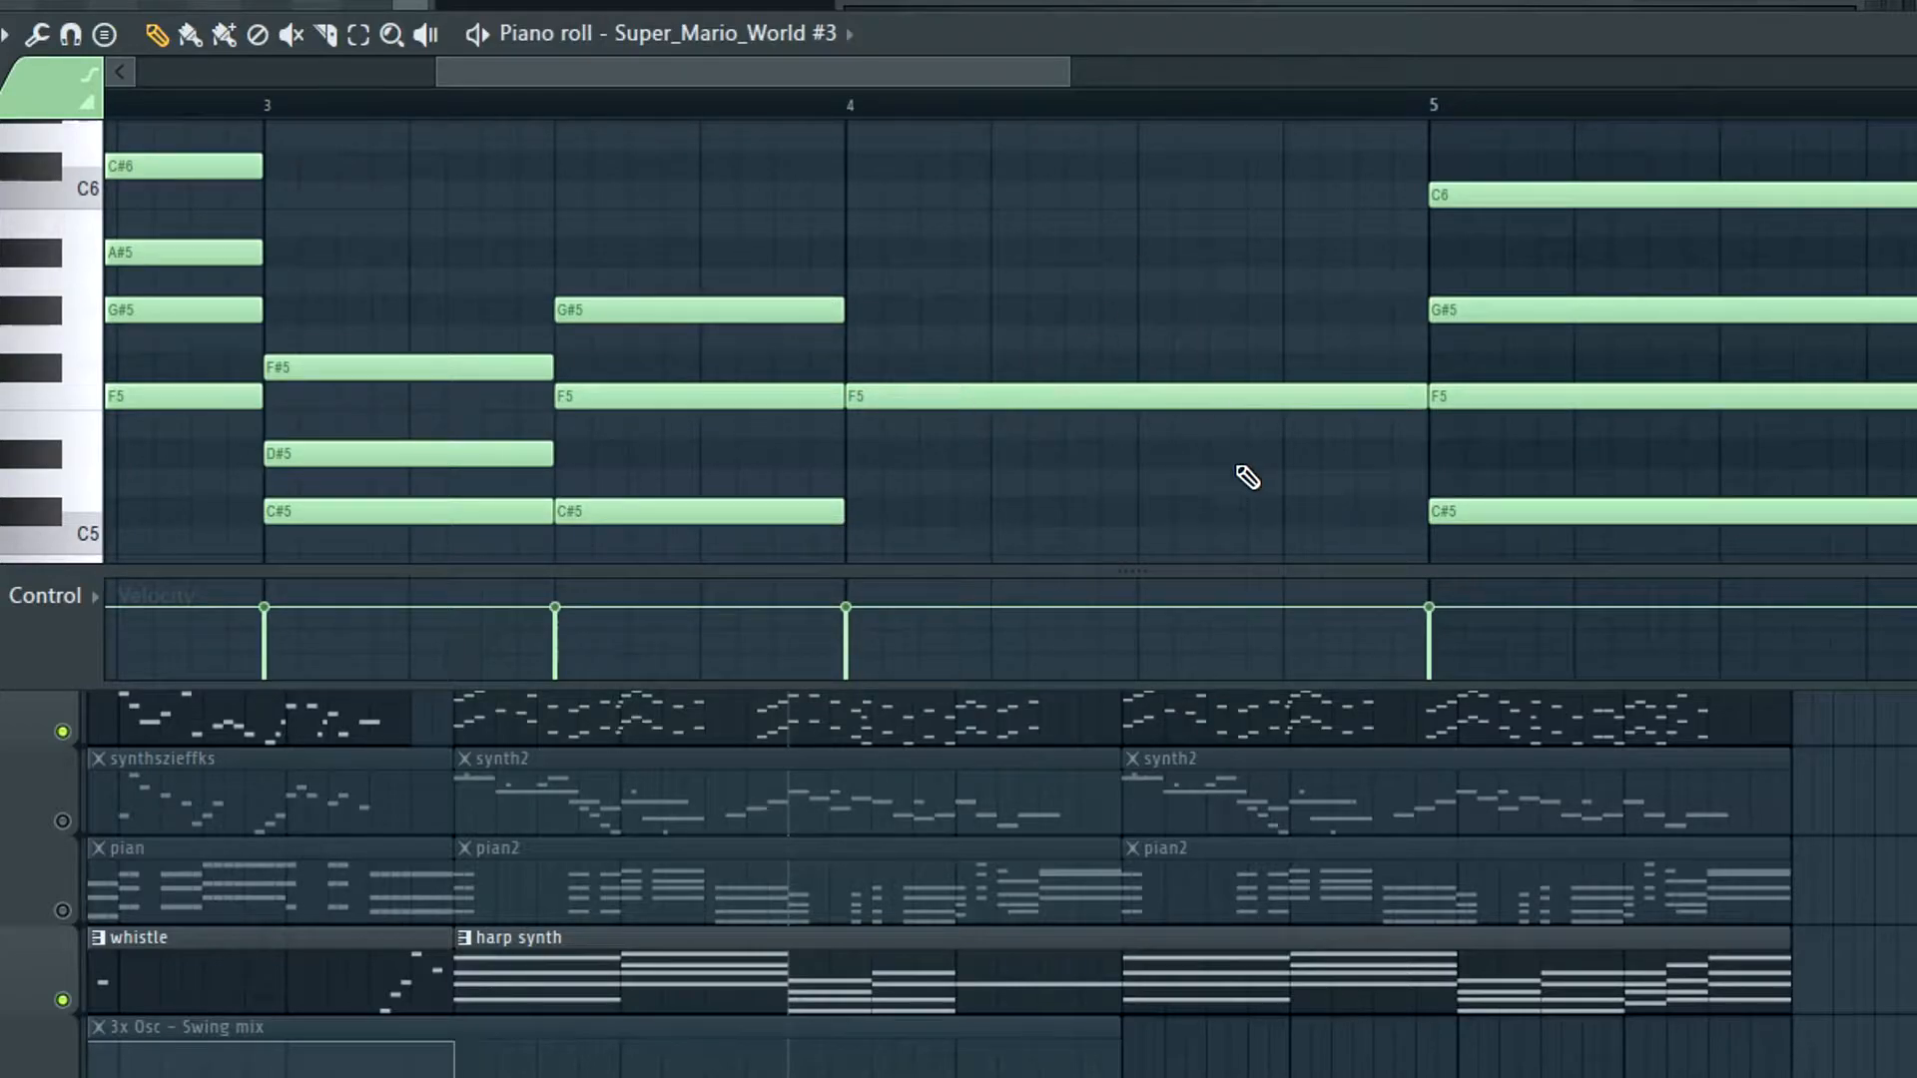
click(899, 310)
click(845, 193)
scroll(933, 364, up, 3)
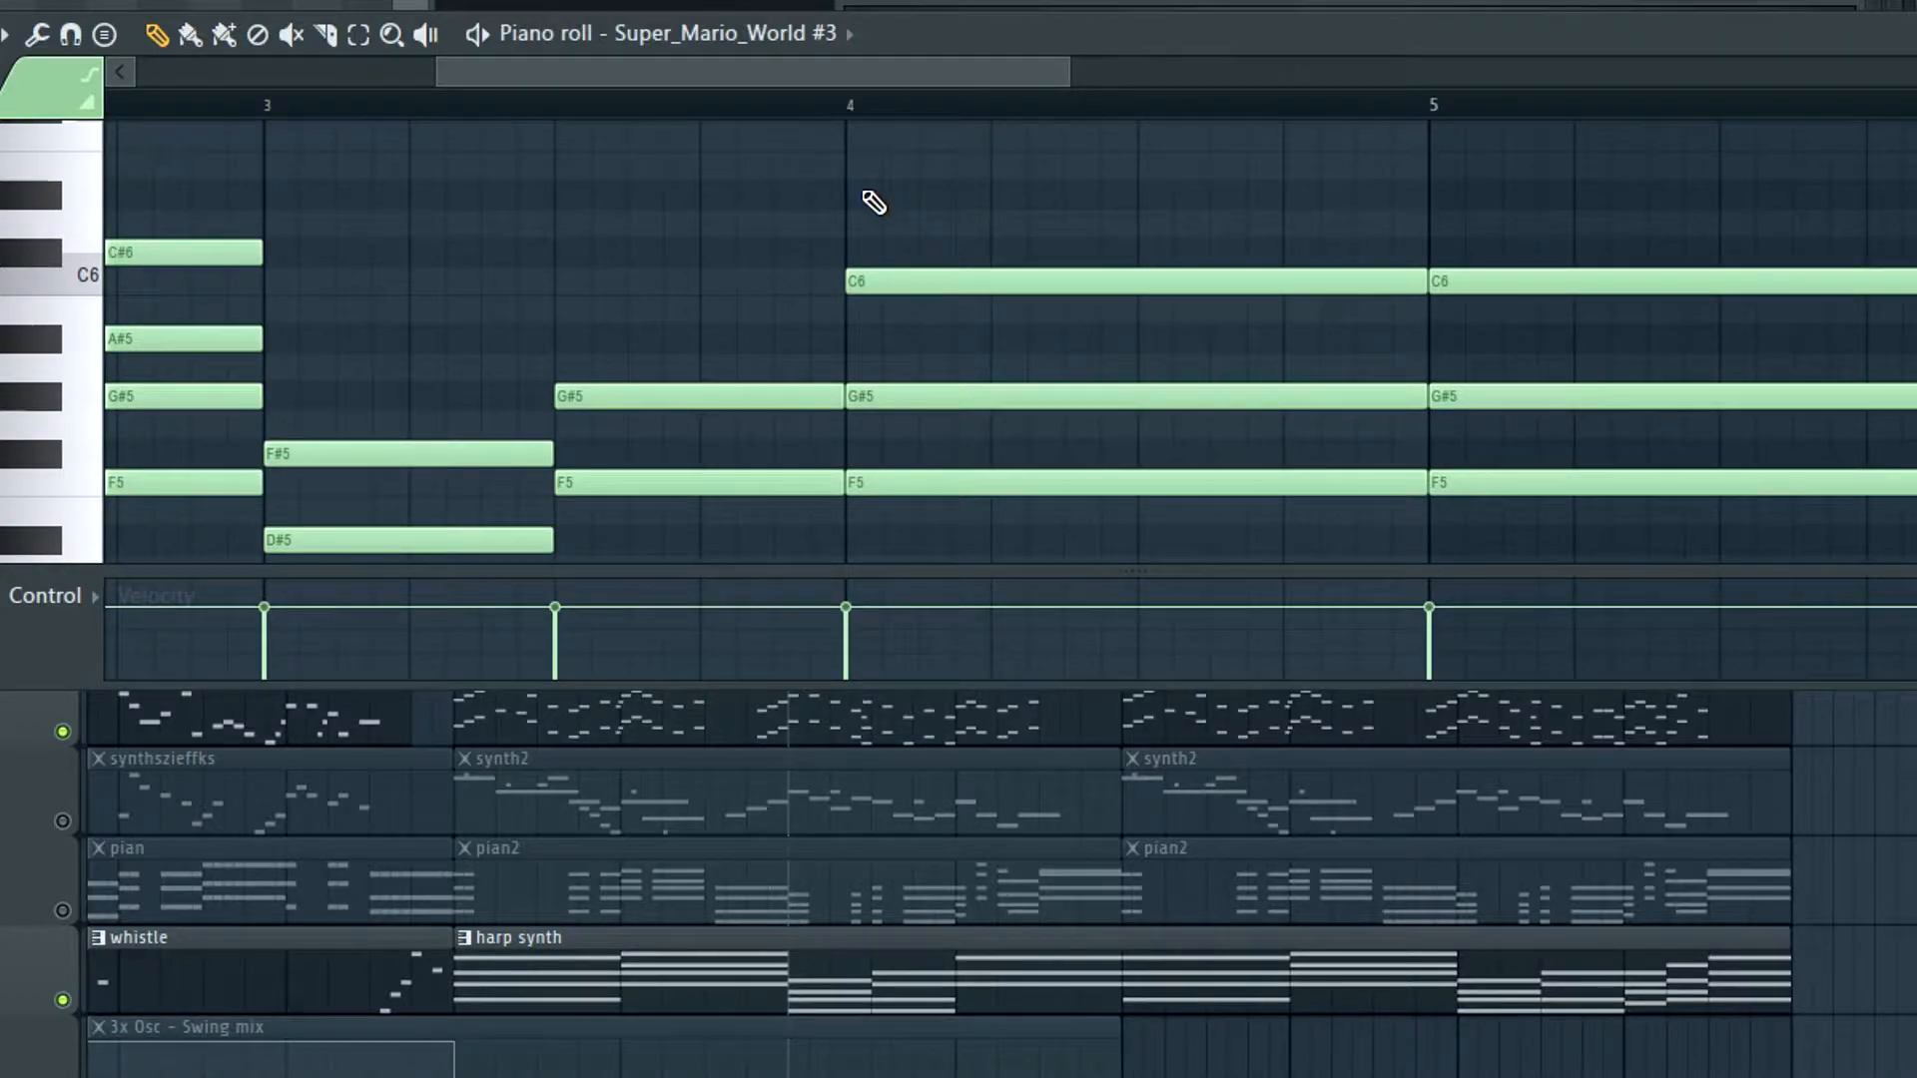
click(865, 193)
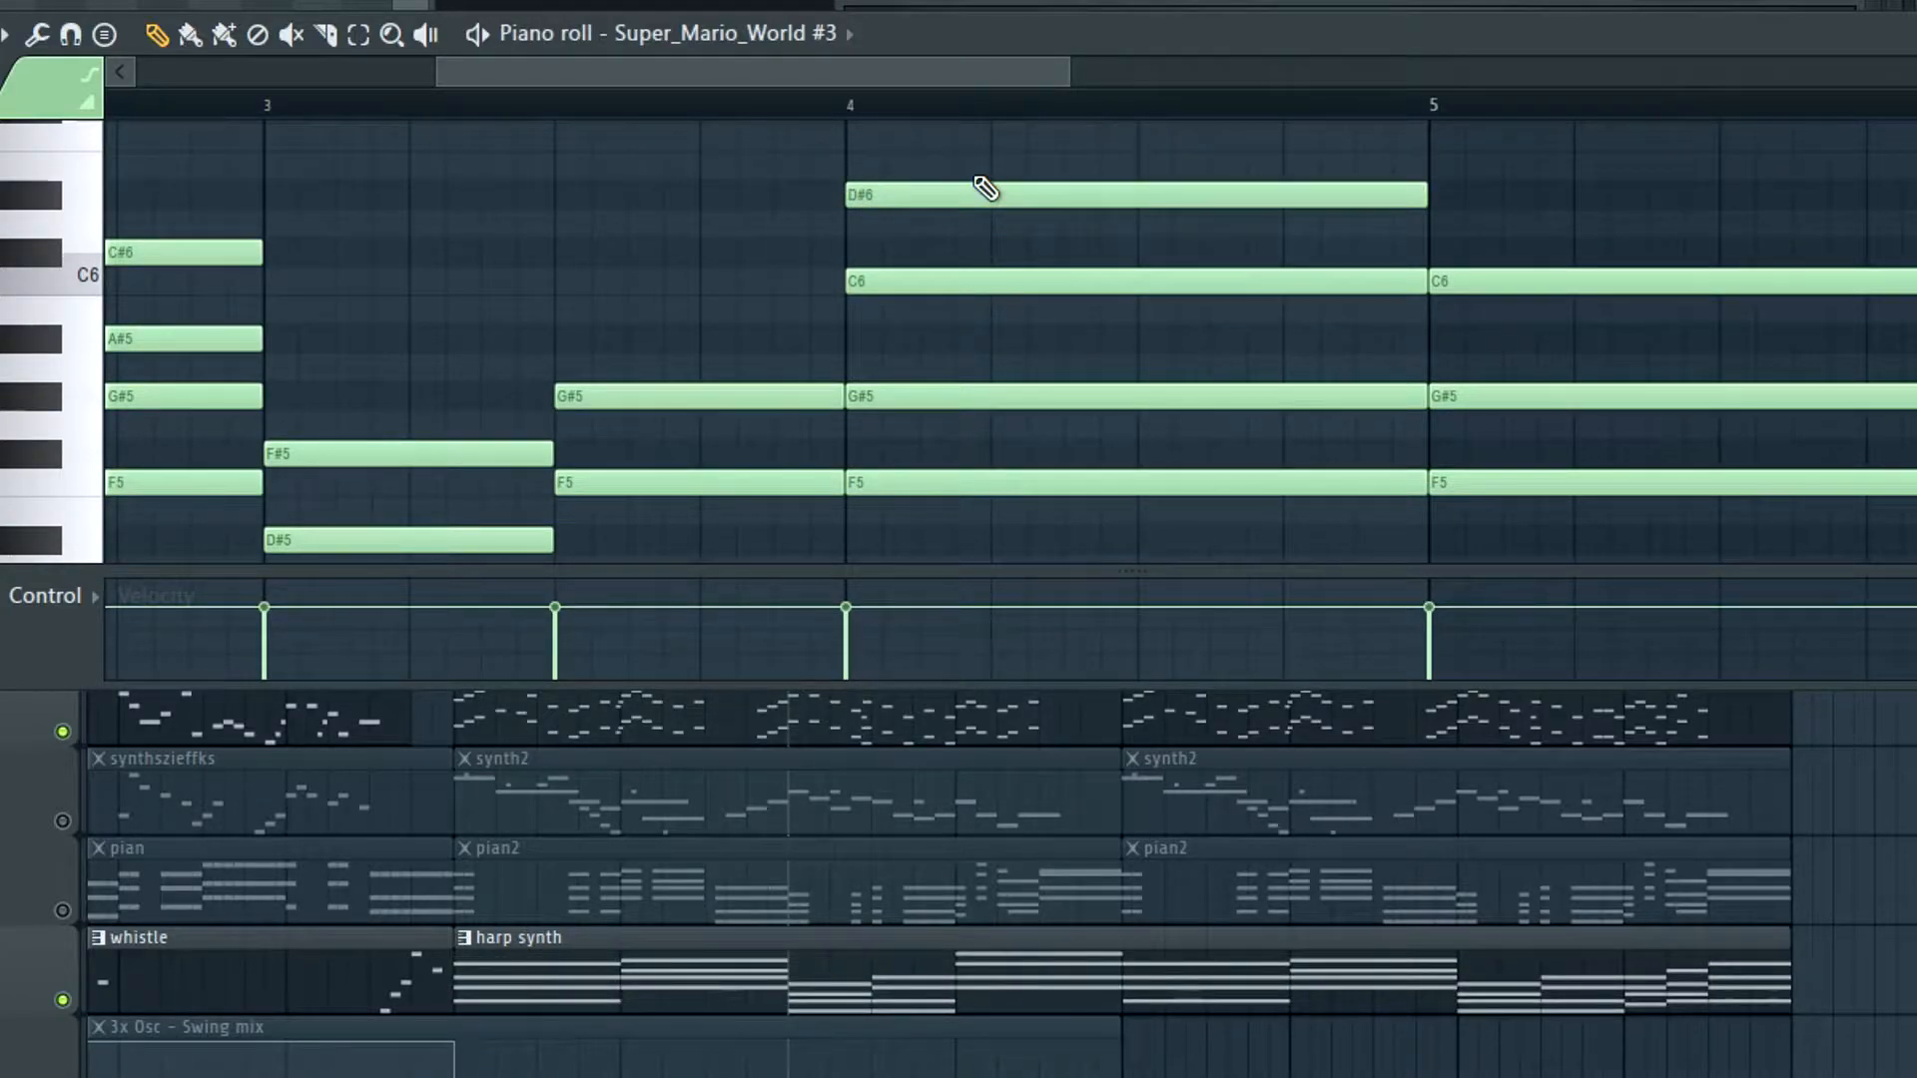
key(space)
scroll(963, 343, down, 3)
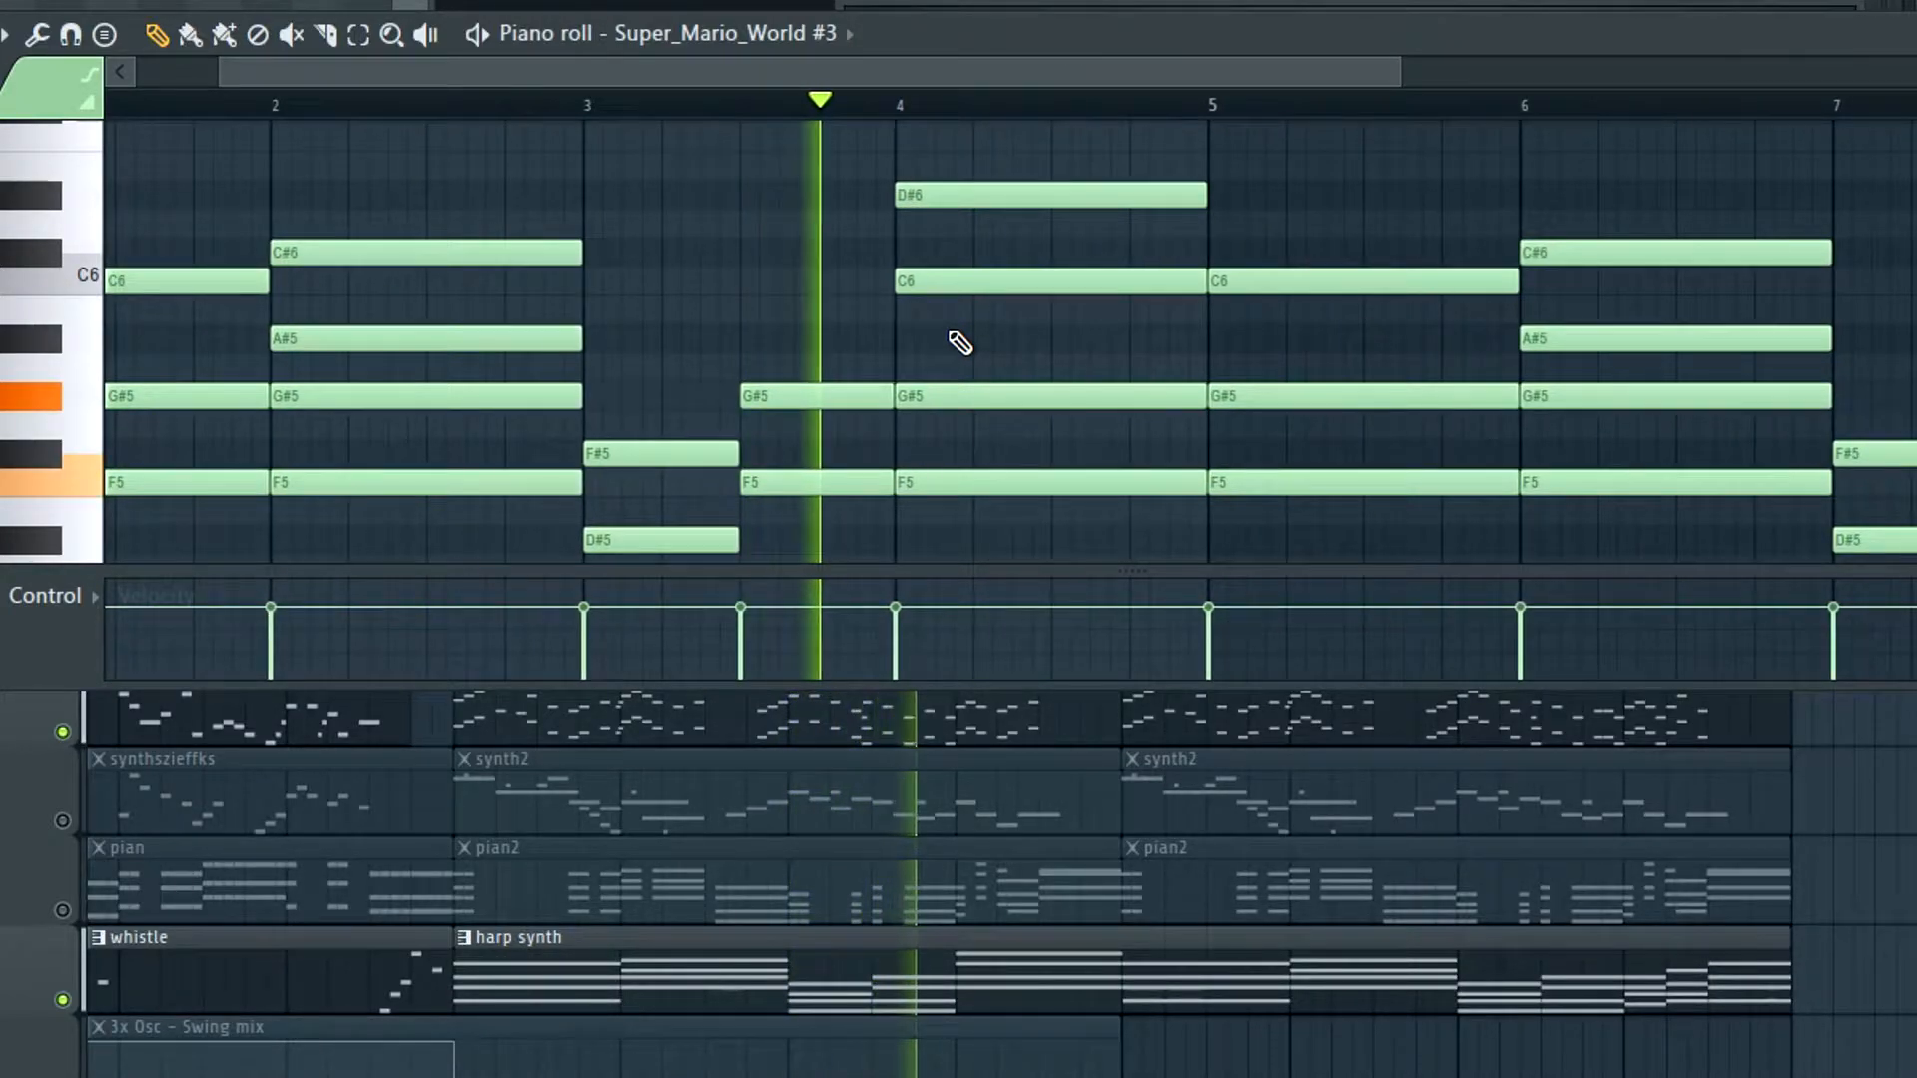
scroll(963, 344, down, 1)
scroll(1014, 375, up, 1)
key(space)
Lower the C6 and D#6 notes in bar 4 by one octave and play the passage with the new voicing
drag(1022, 126, 981, 347)
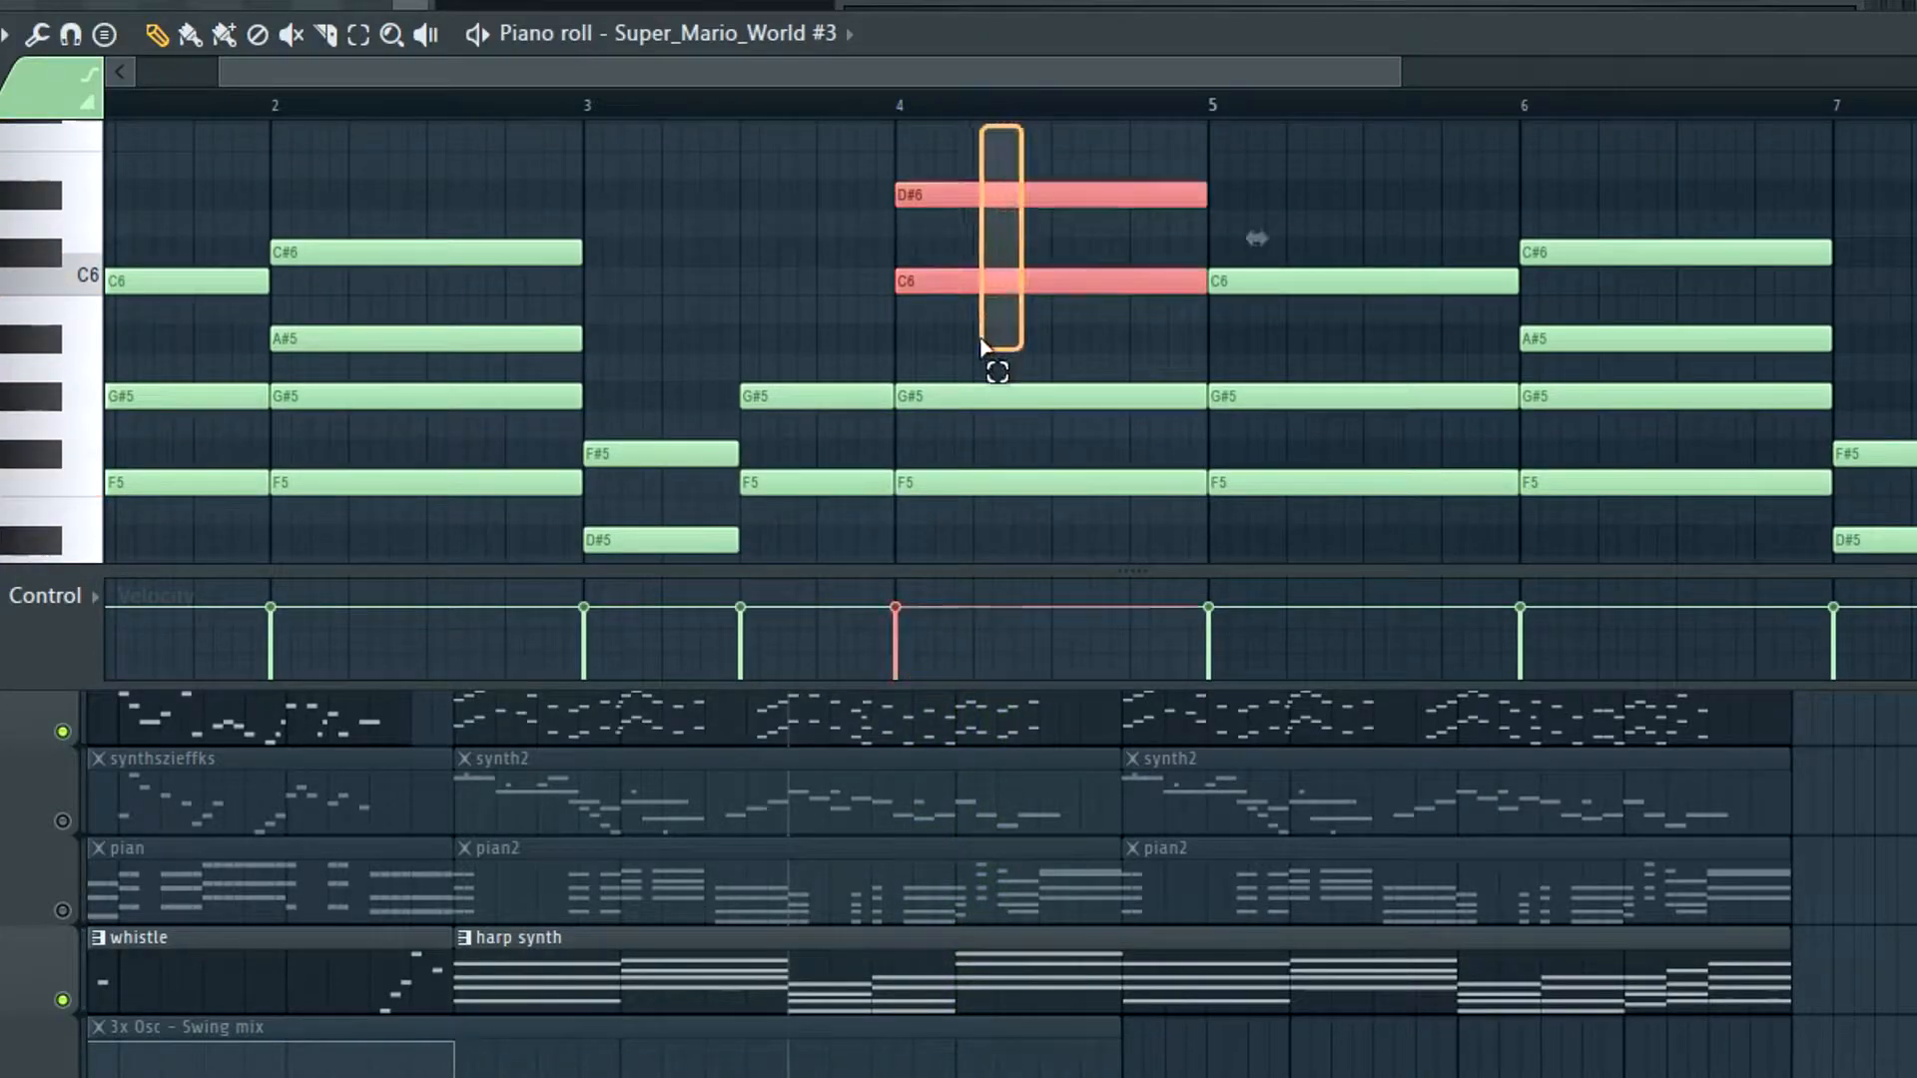
key(ctrl+Down)
key(space)
scroll(992, 348, down, 1)
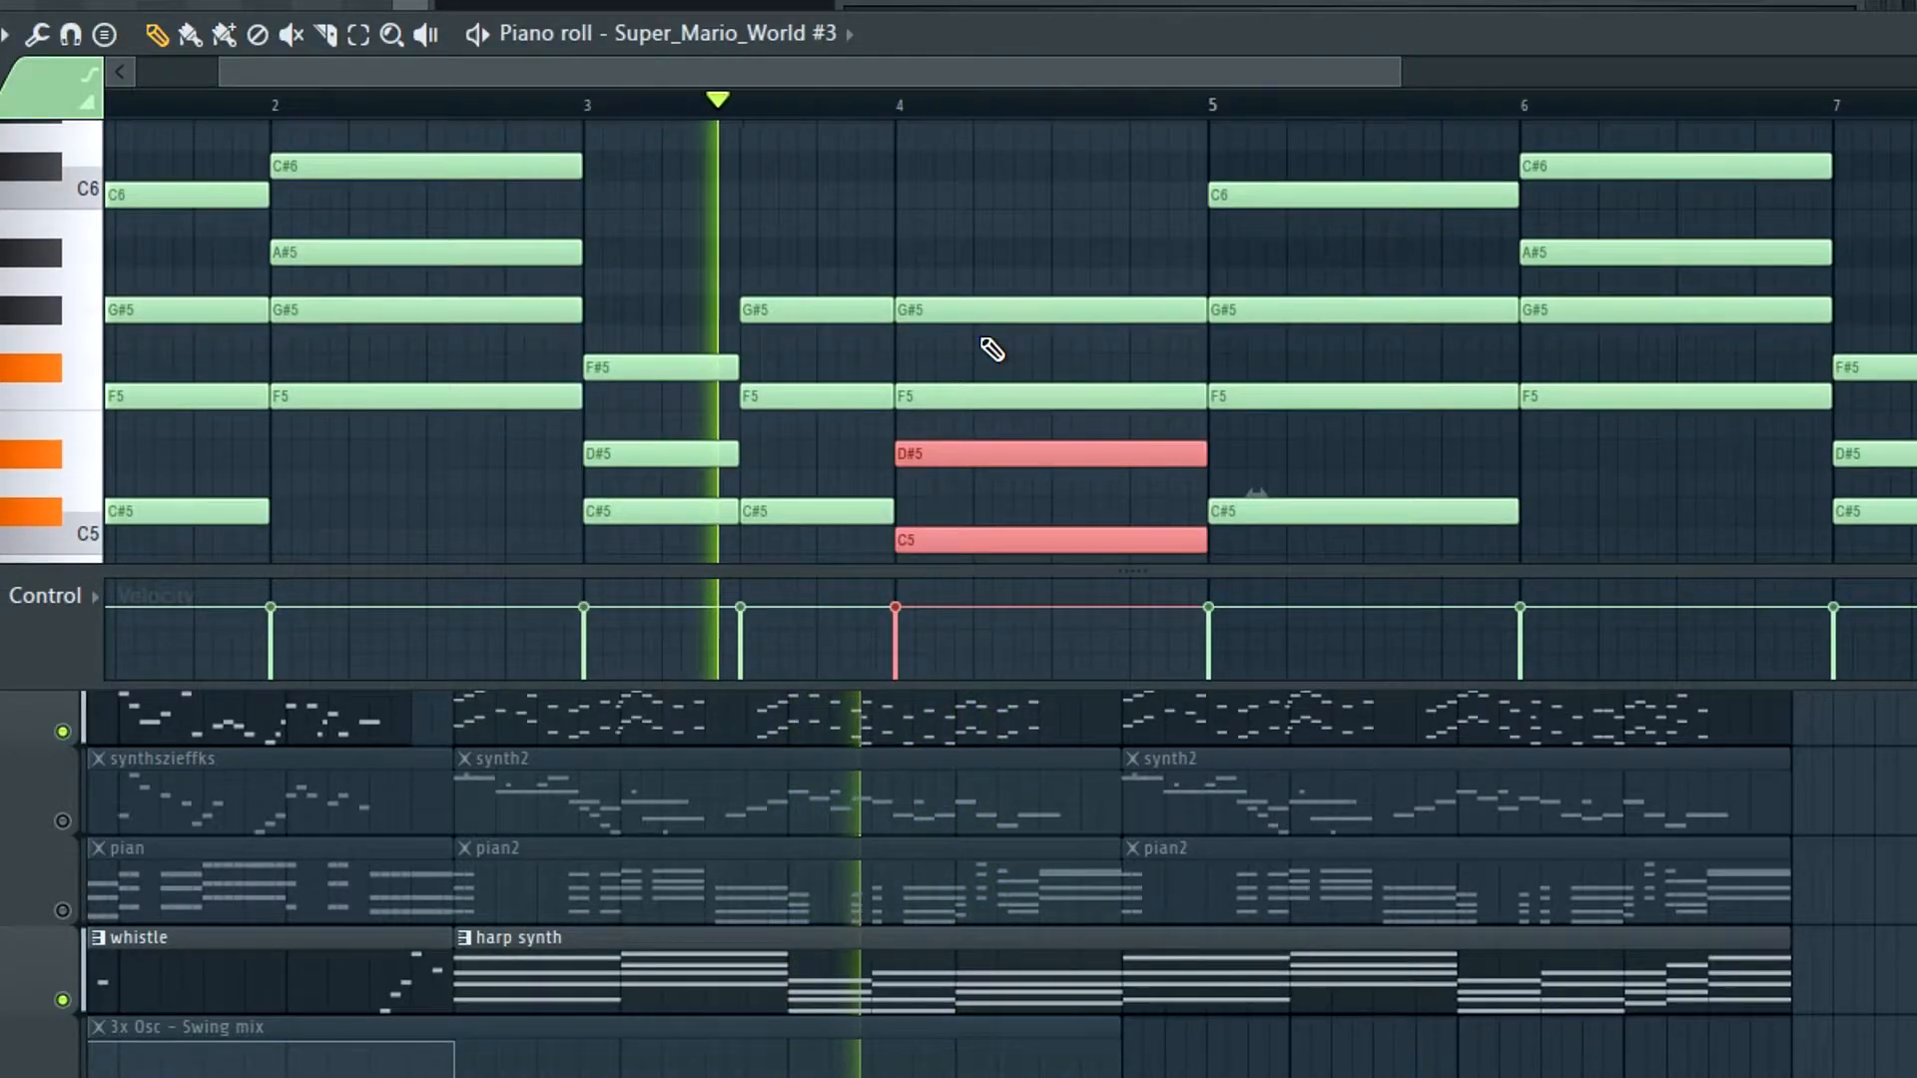
right_click(1611, 505)
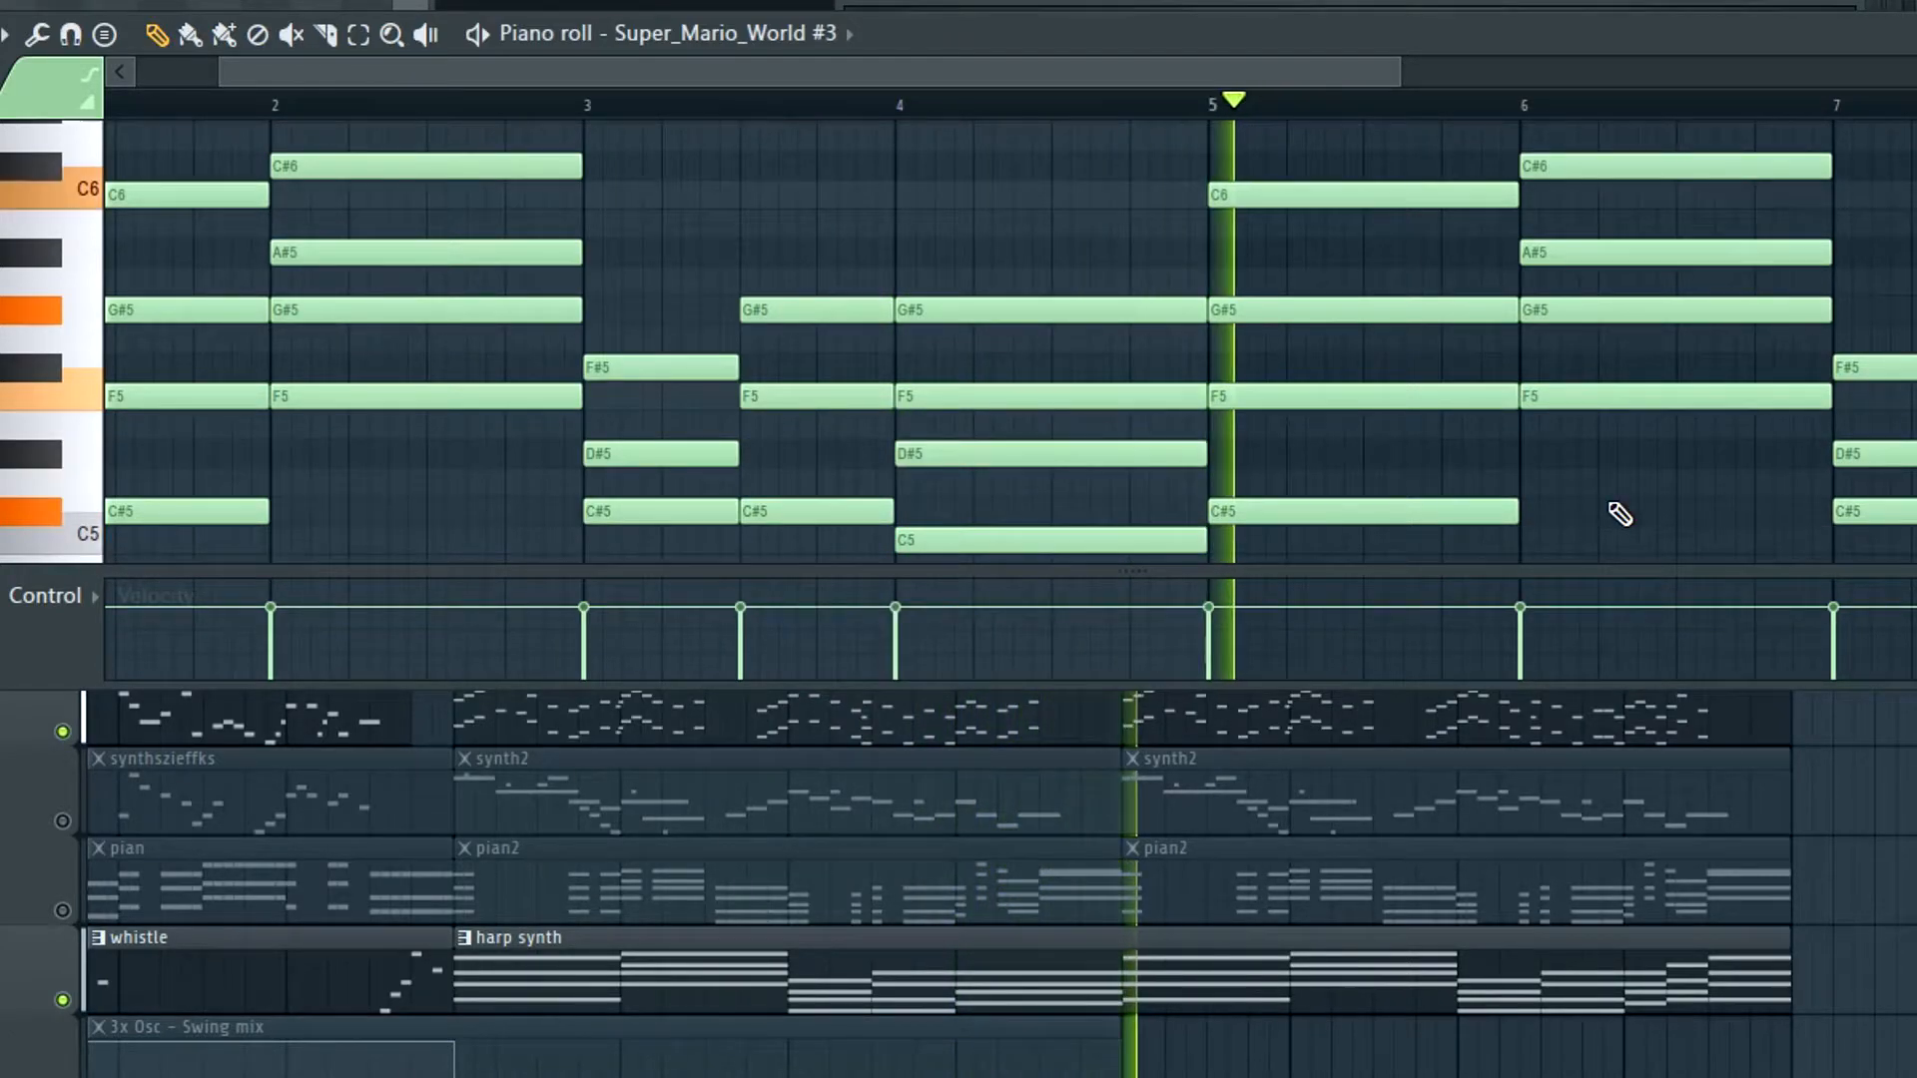
Shorten bar 4's harp chord to three beats, fill its last beat with D#5, F#5, A#5 and C#6, and audition F5 and D#5
key(space)
scroll(915, 389, down, 4)
scroll(818, 374, up, 3)
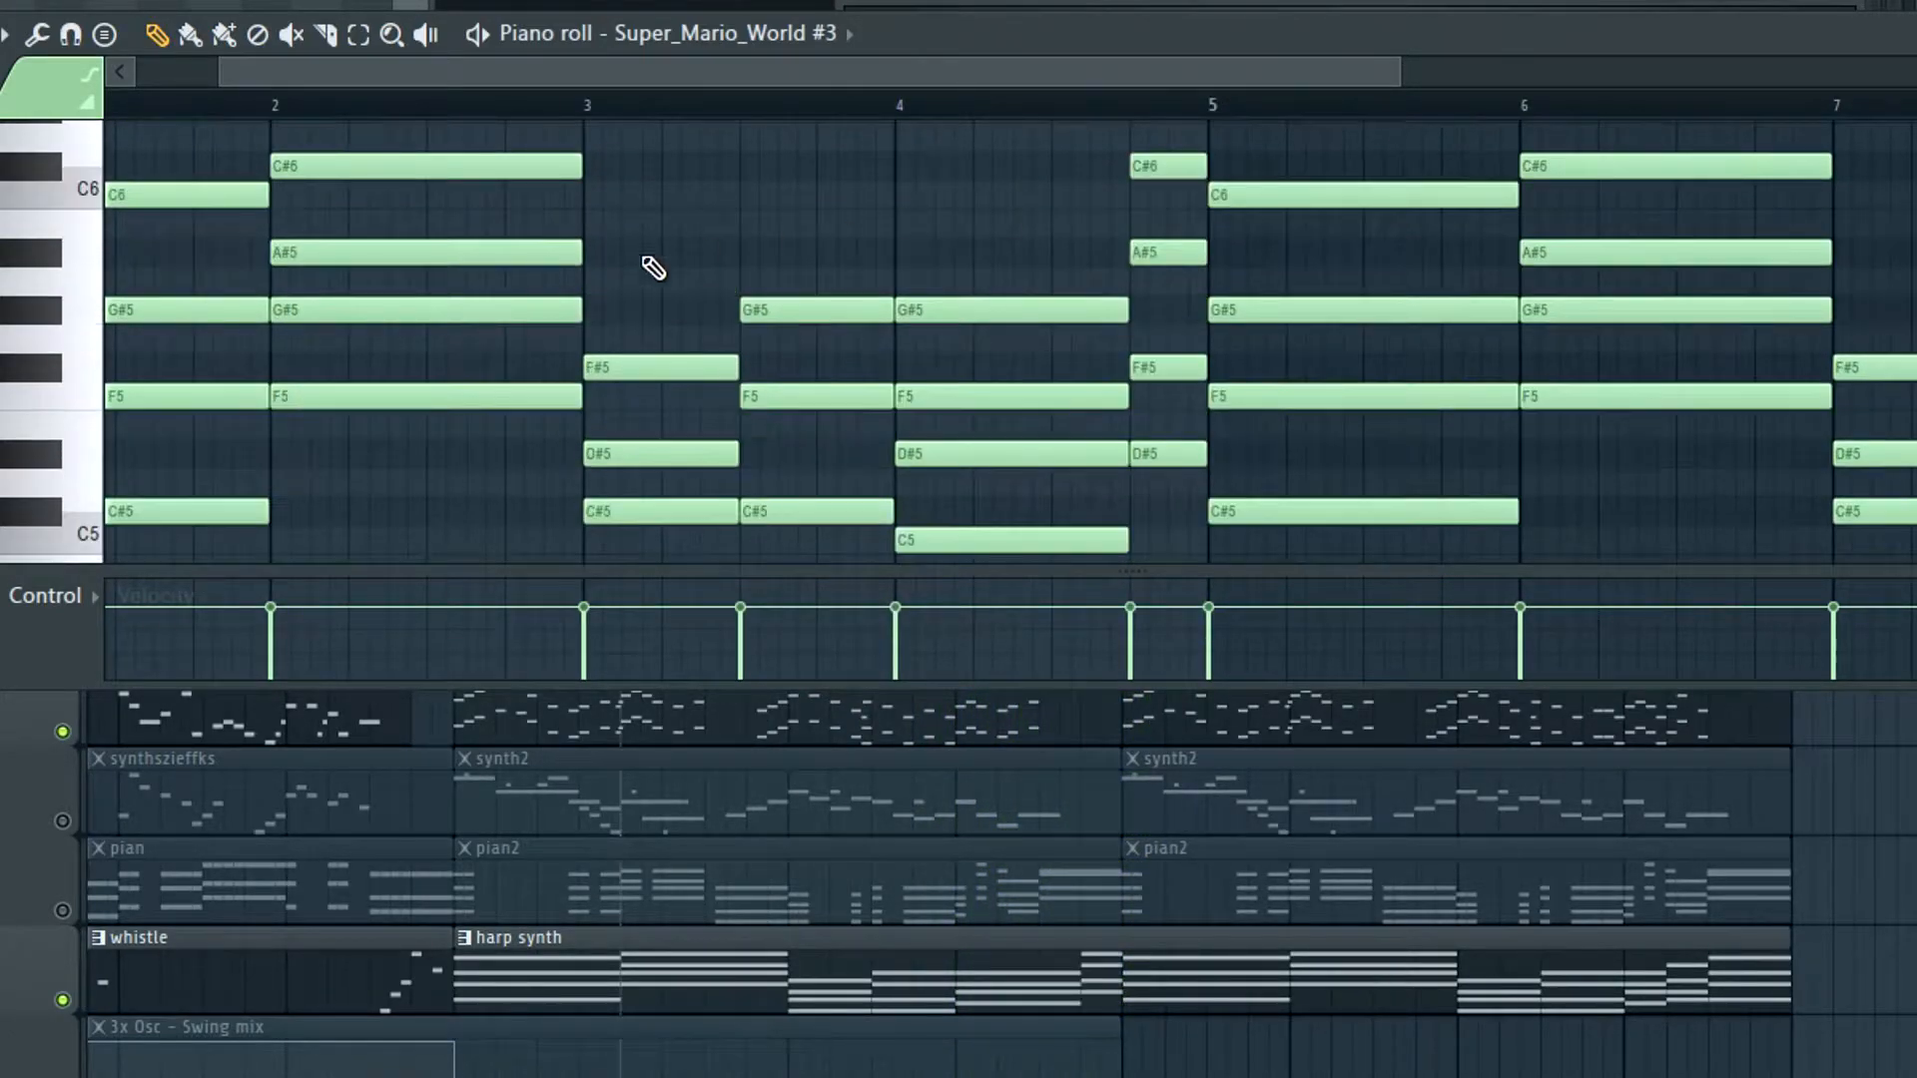
click(99, 405)
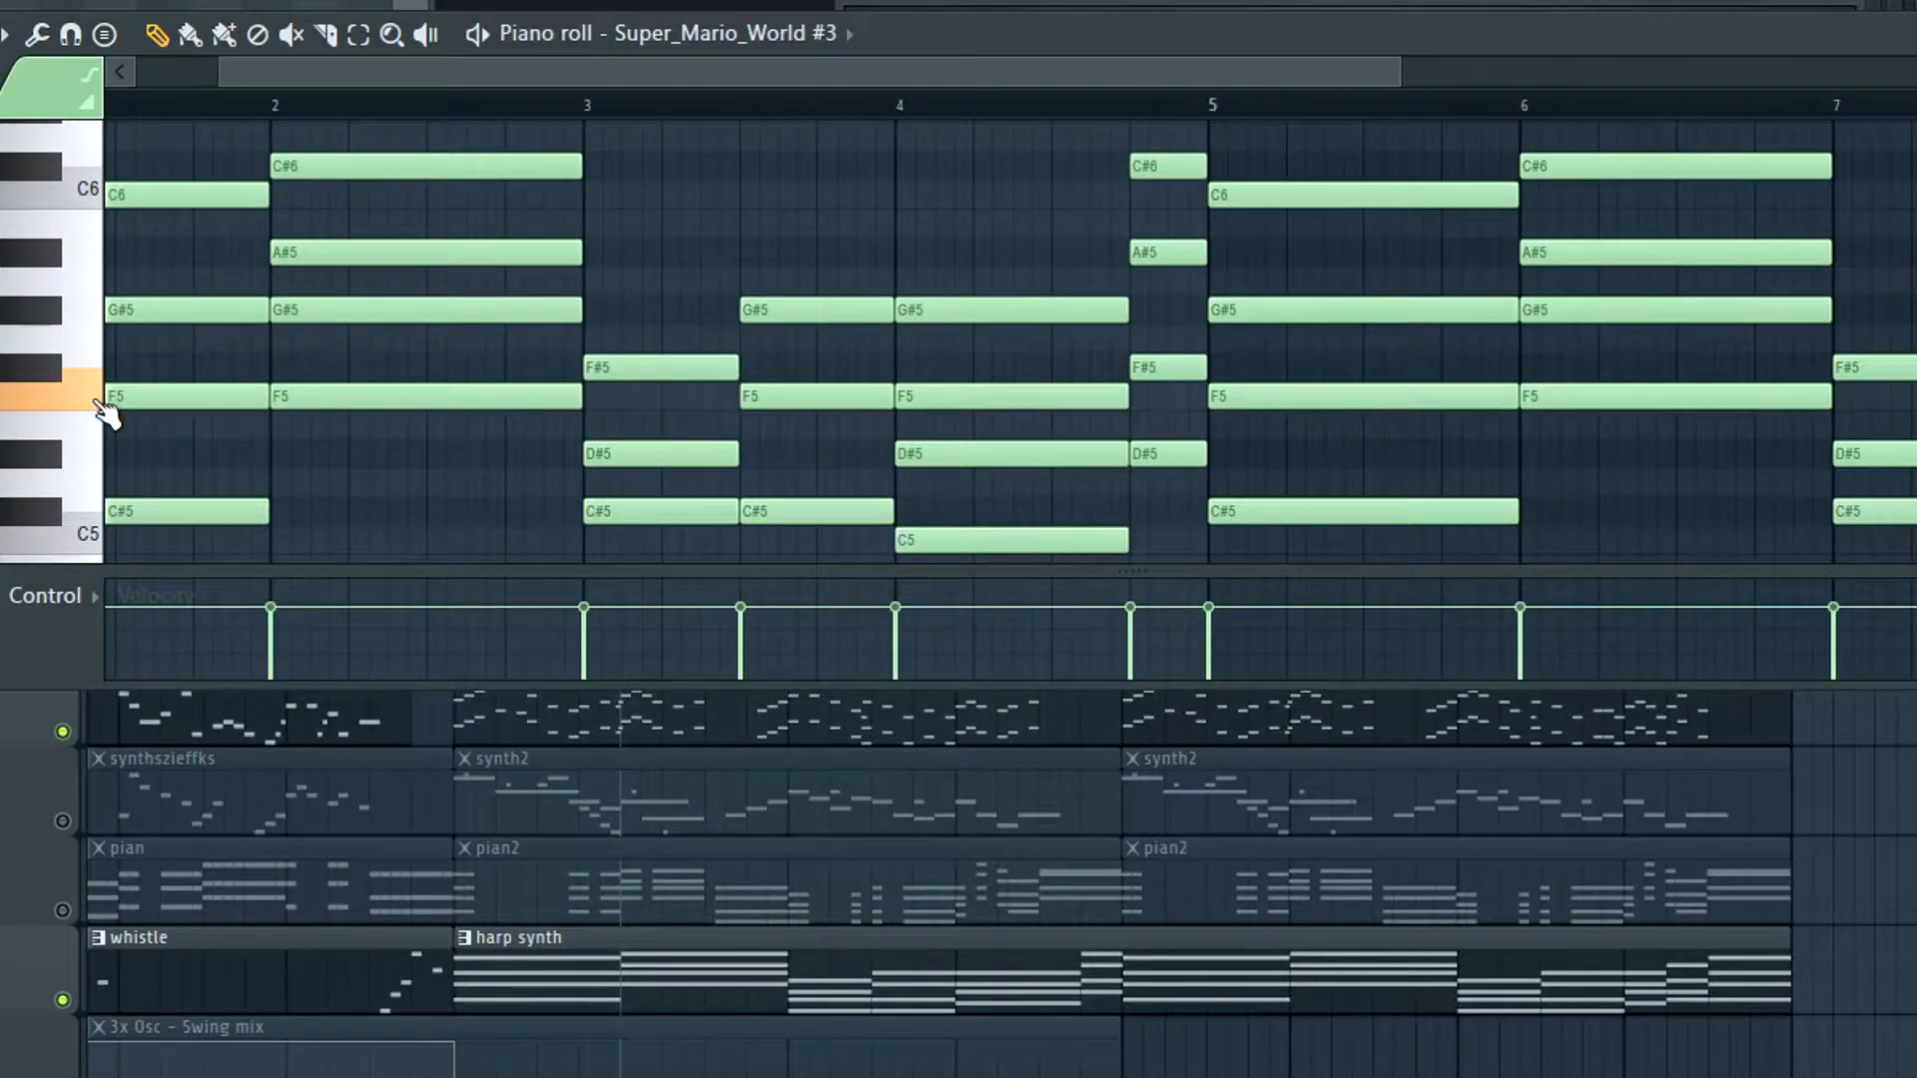
click(52, 462)
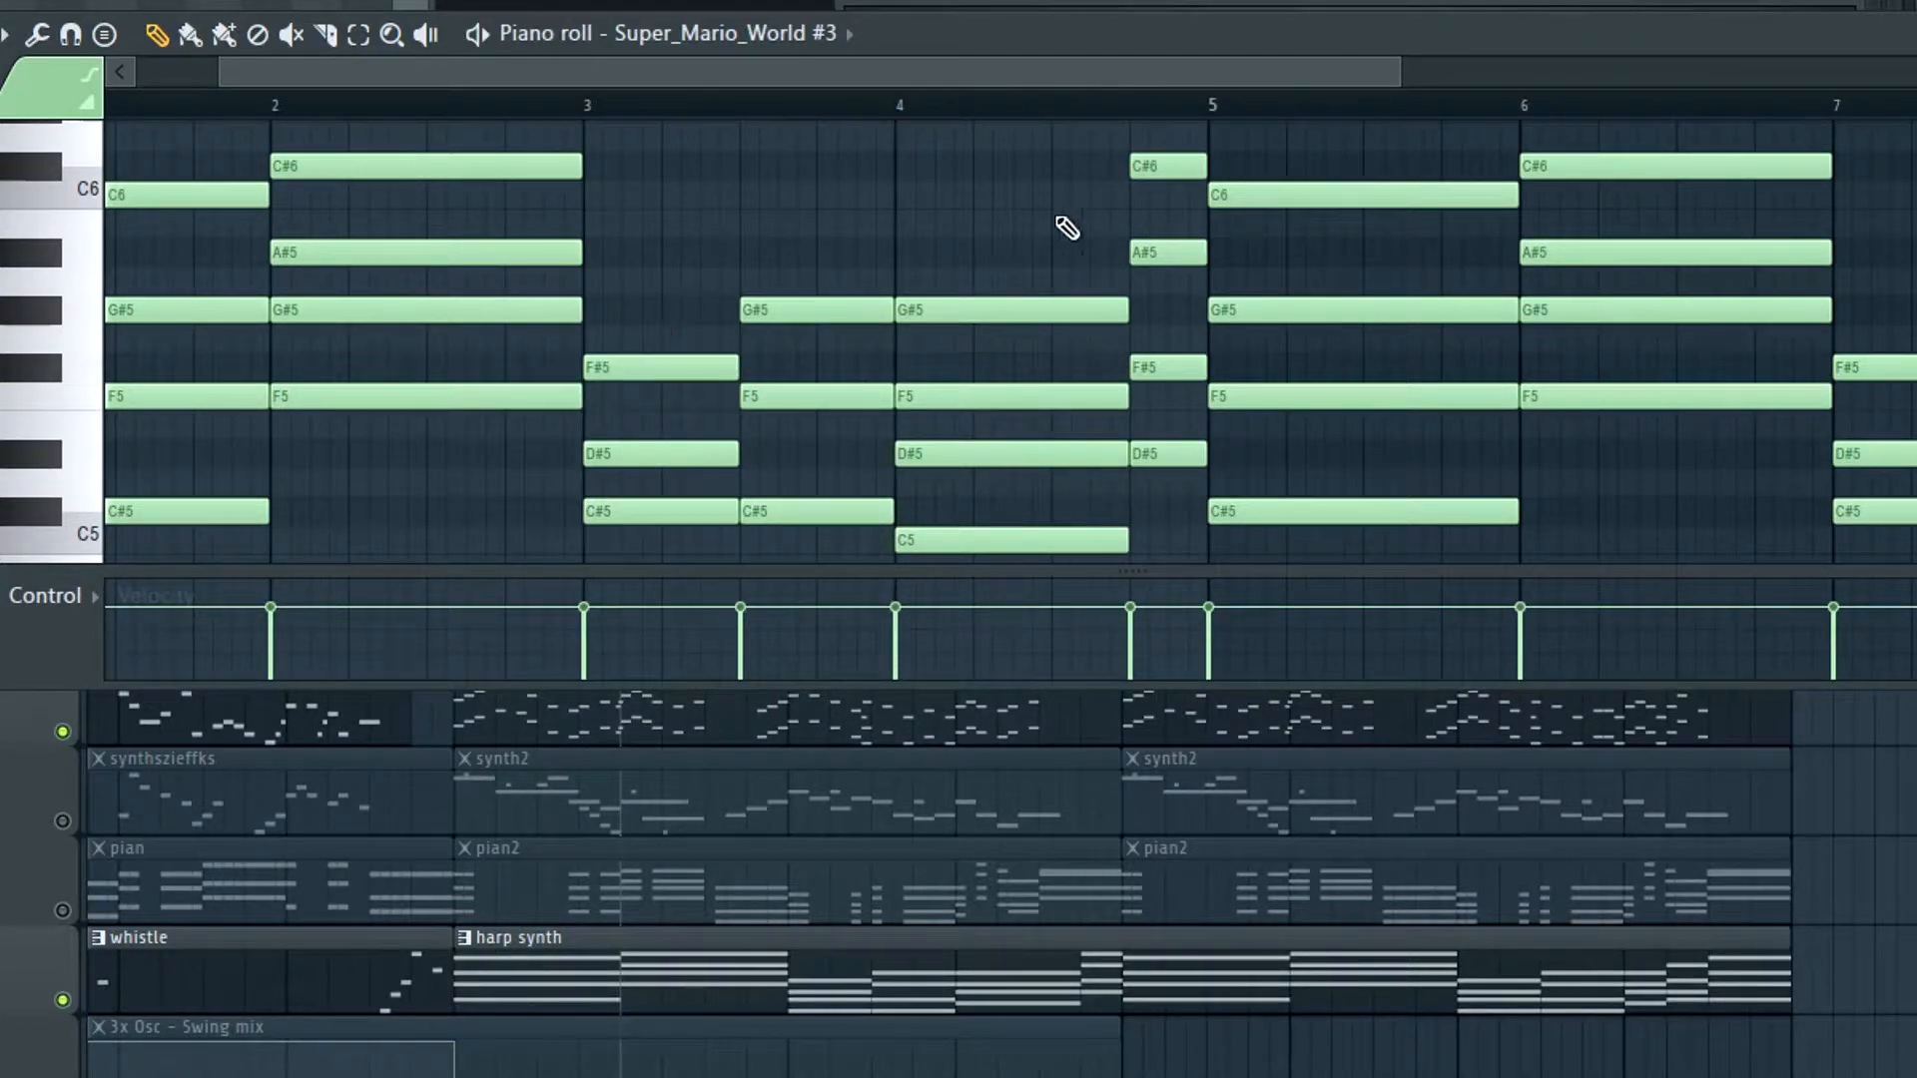
Lower the C#6 in bar 4's last-beat chord by one octave to C#5 and play the passage through it
click(1151, 169)
drag(1152, 165, 1151, 511)
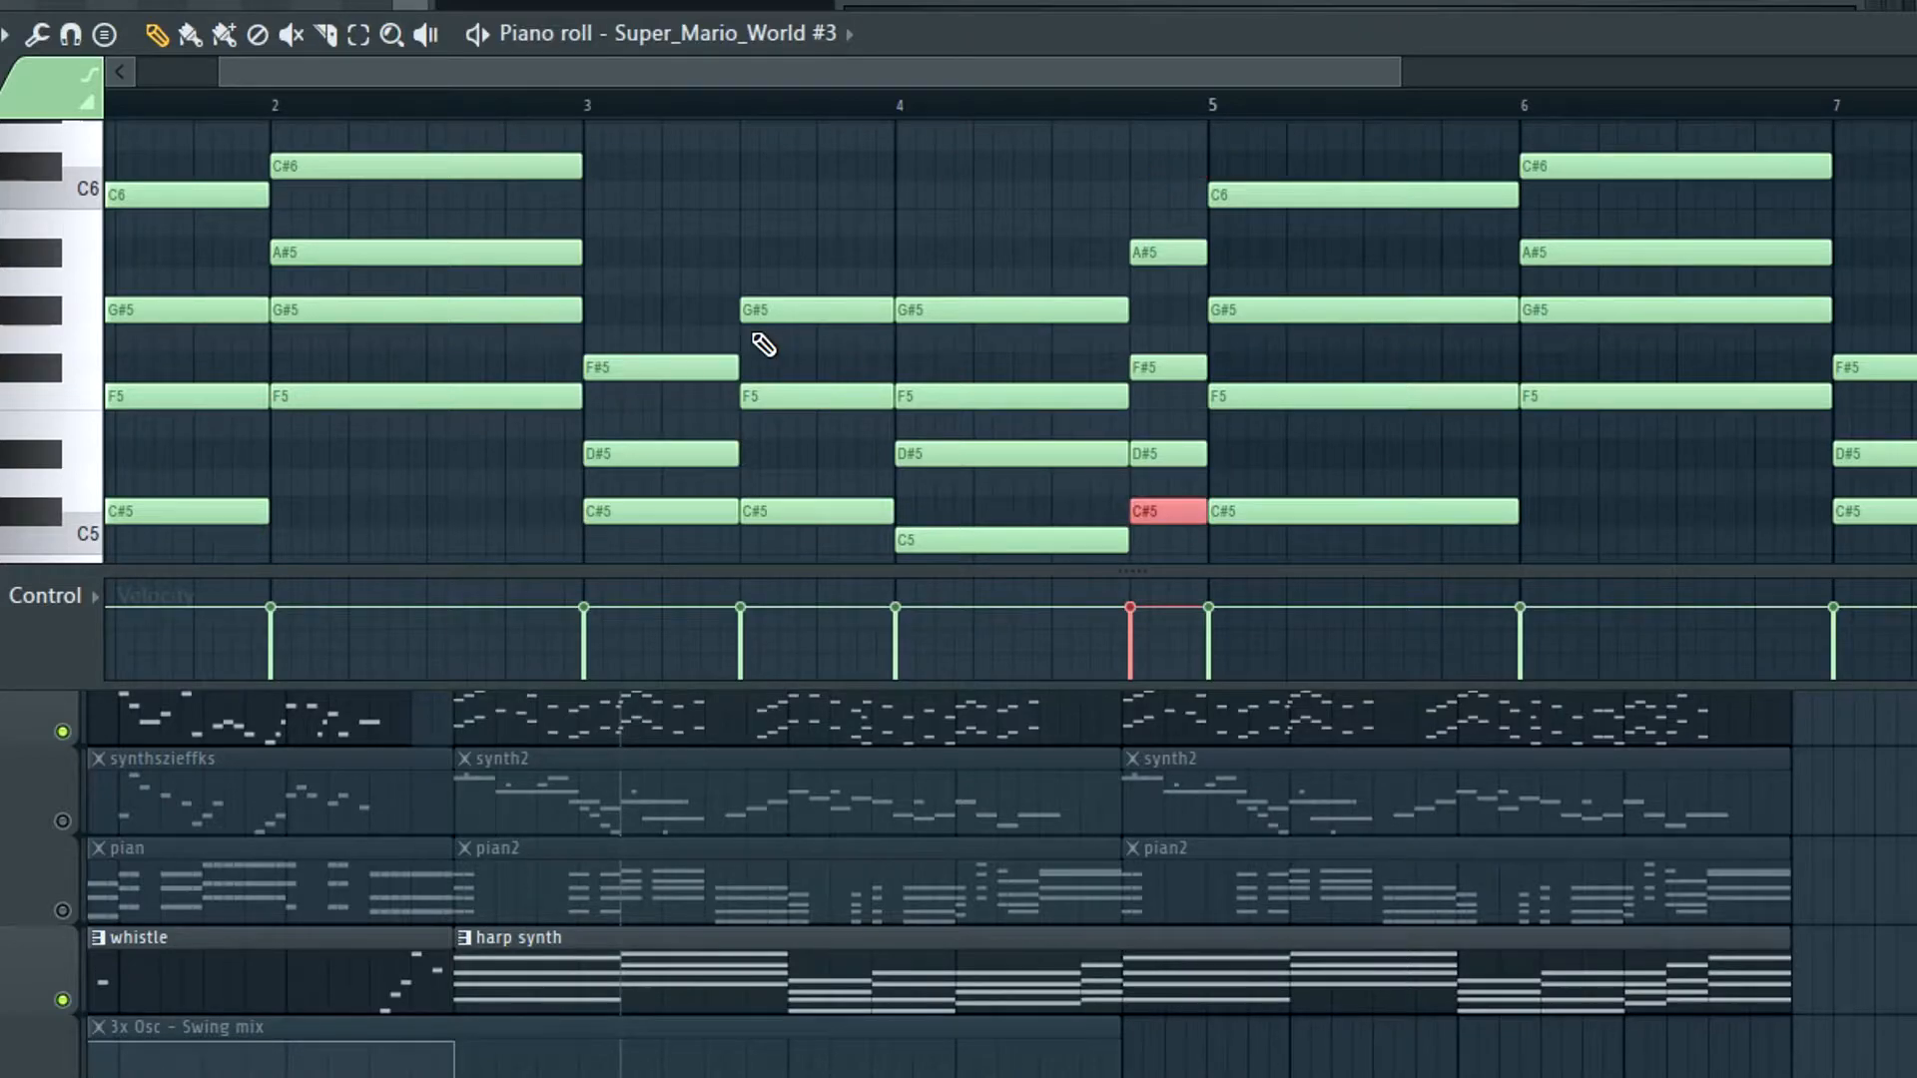
key(space)
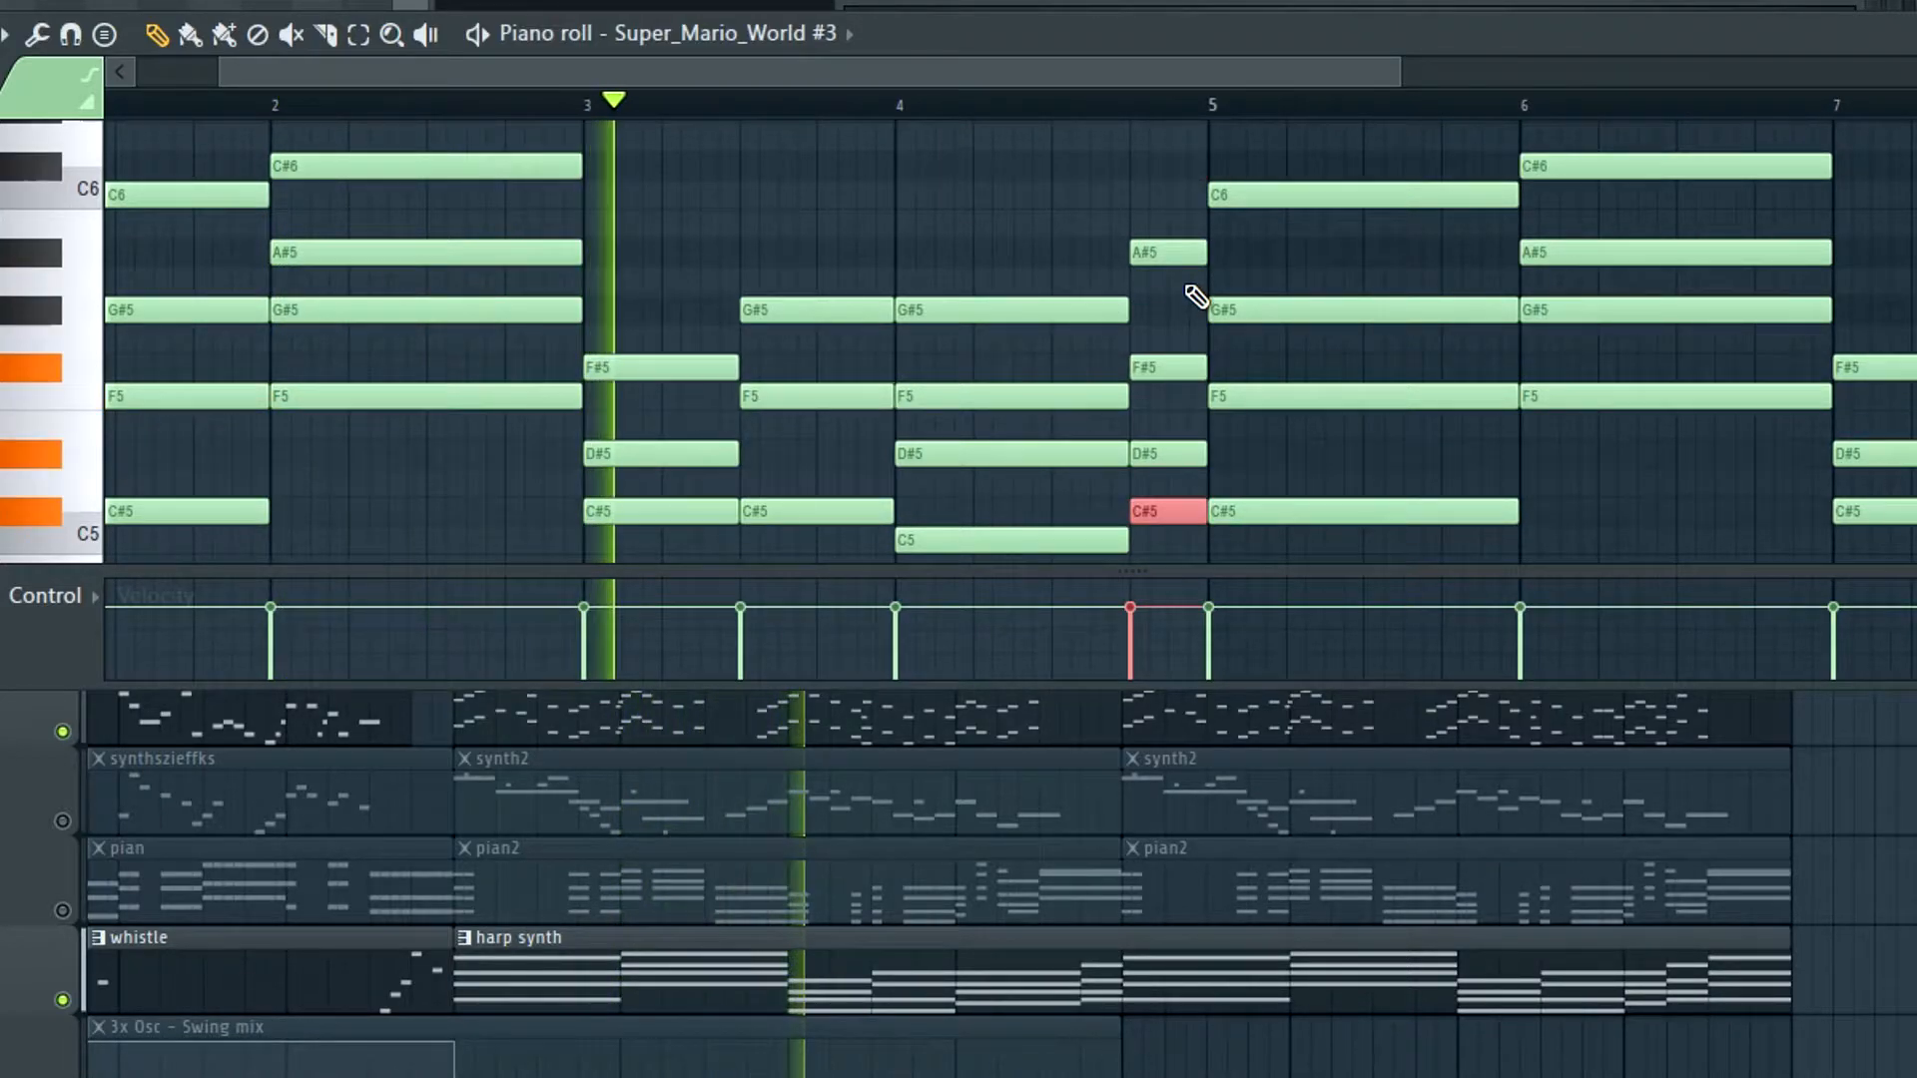
ctrl+click(950, 159)
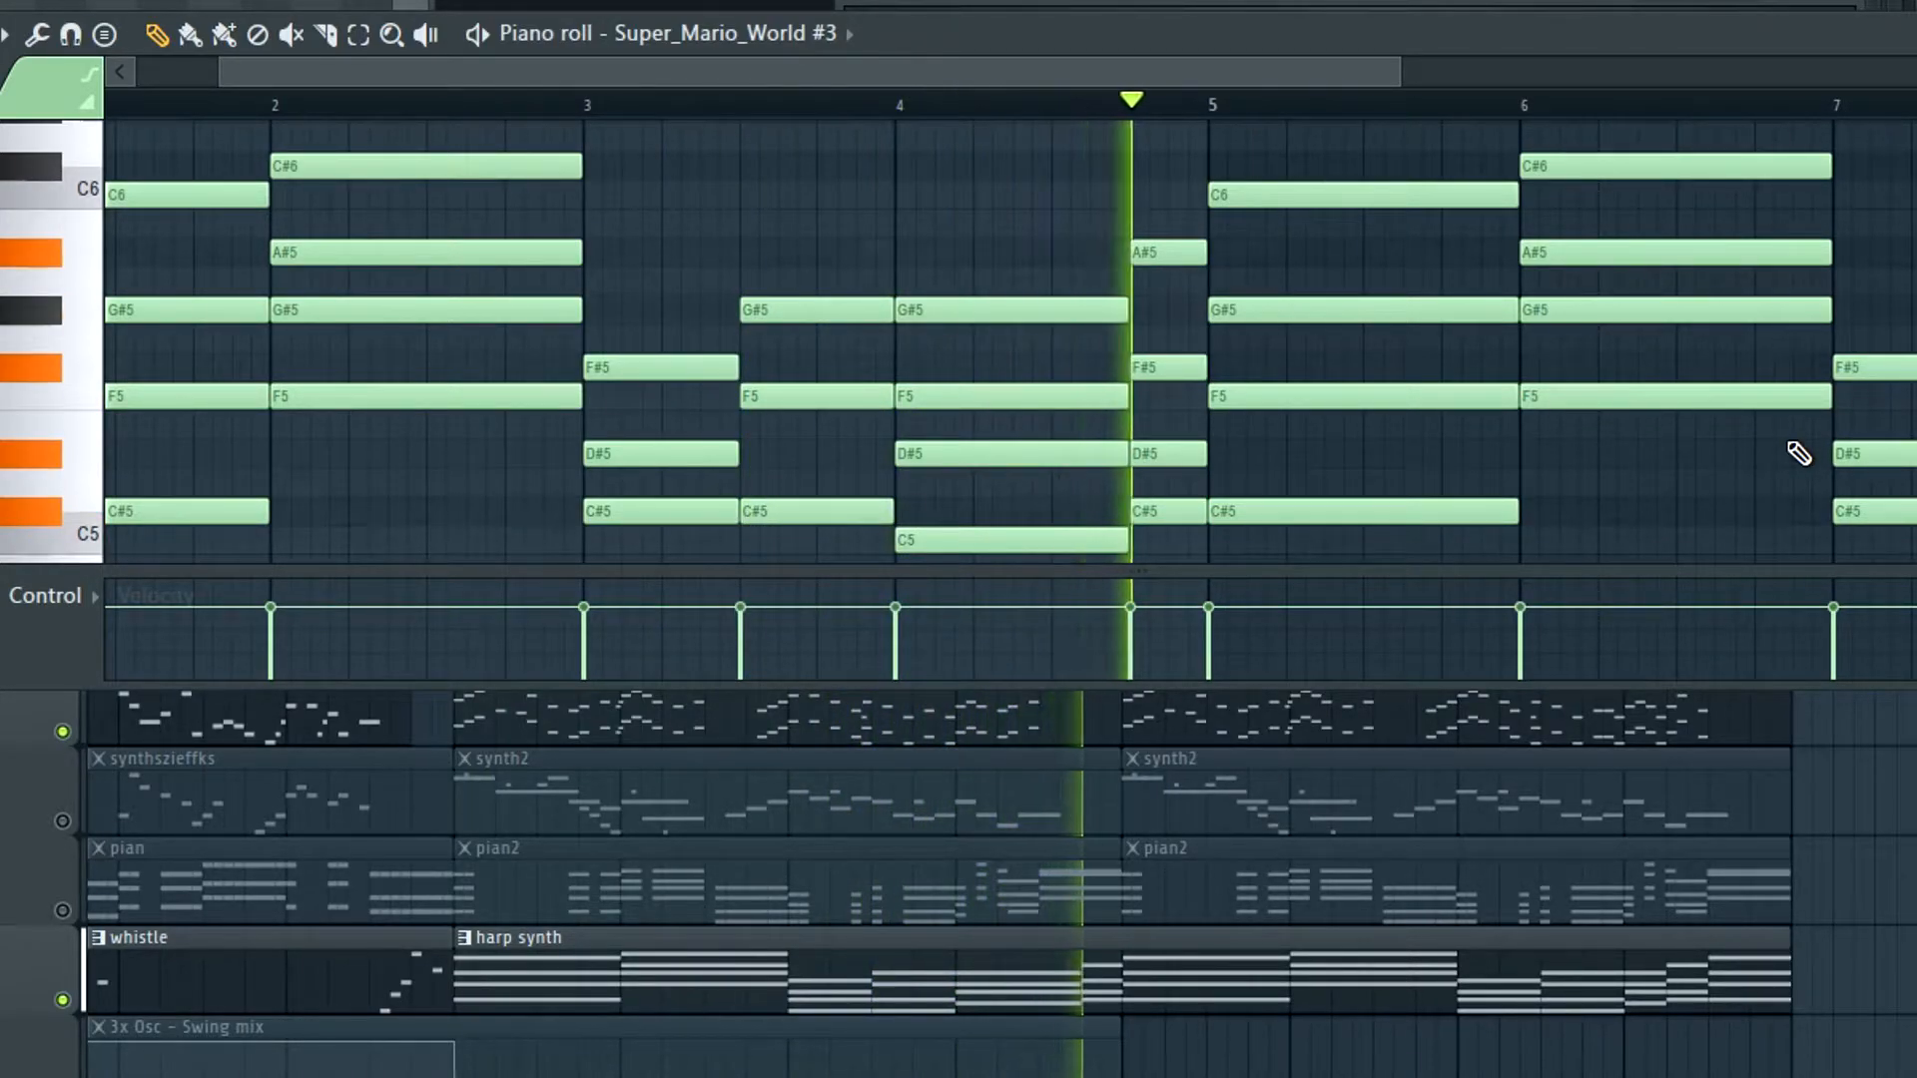
key(space)
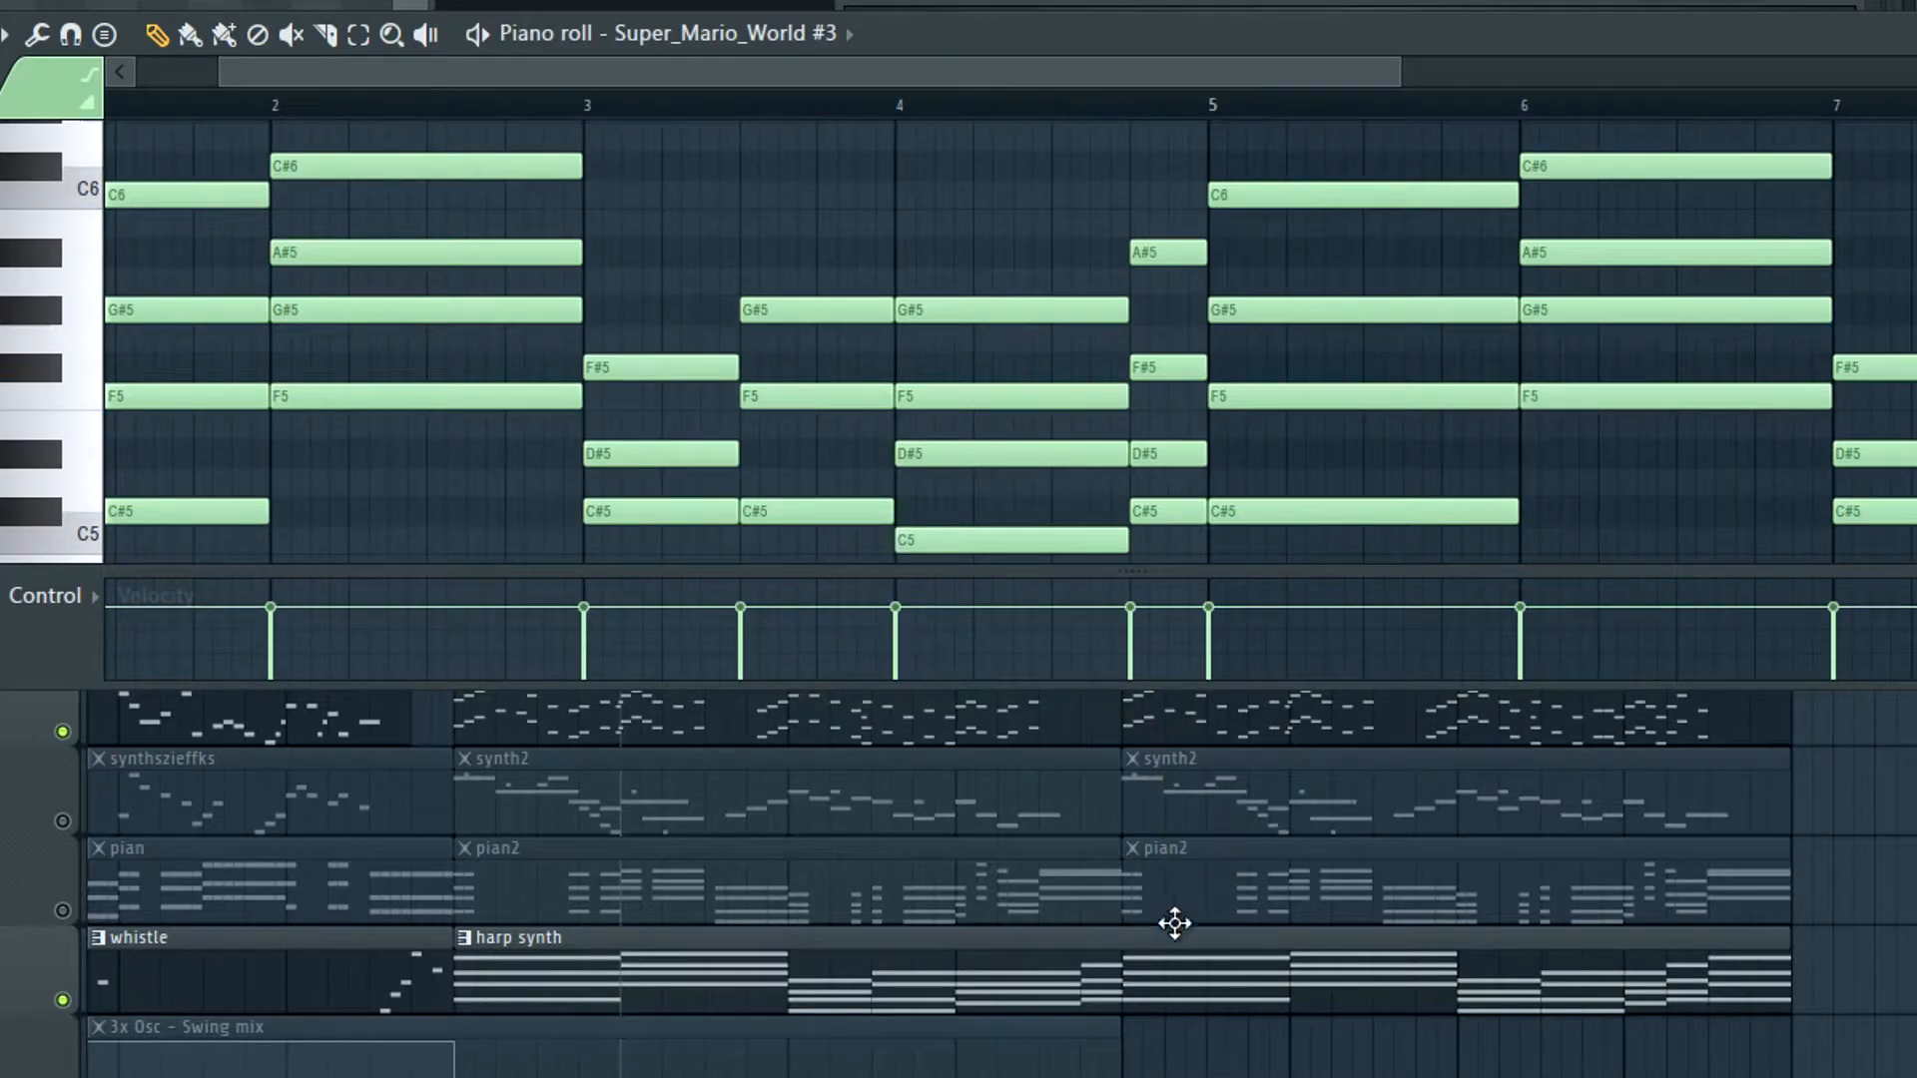
Enable the piano track, open the pian2 notes and play them together with the harp synth chords
click(1050, 910)
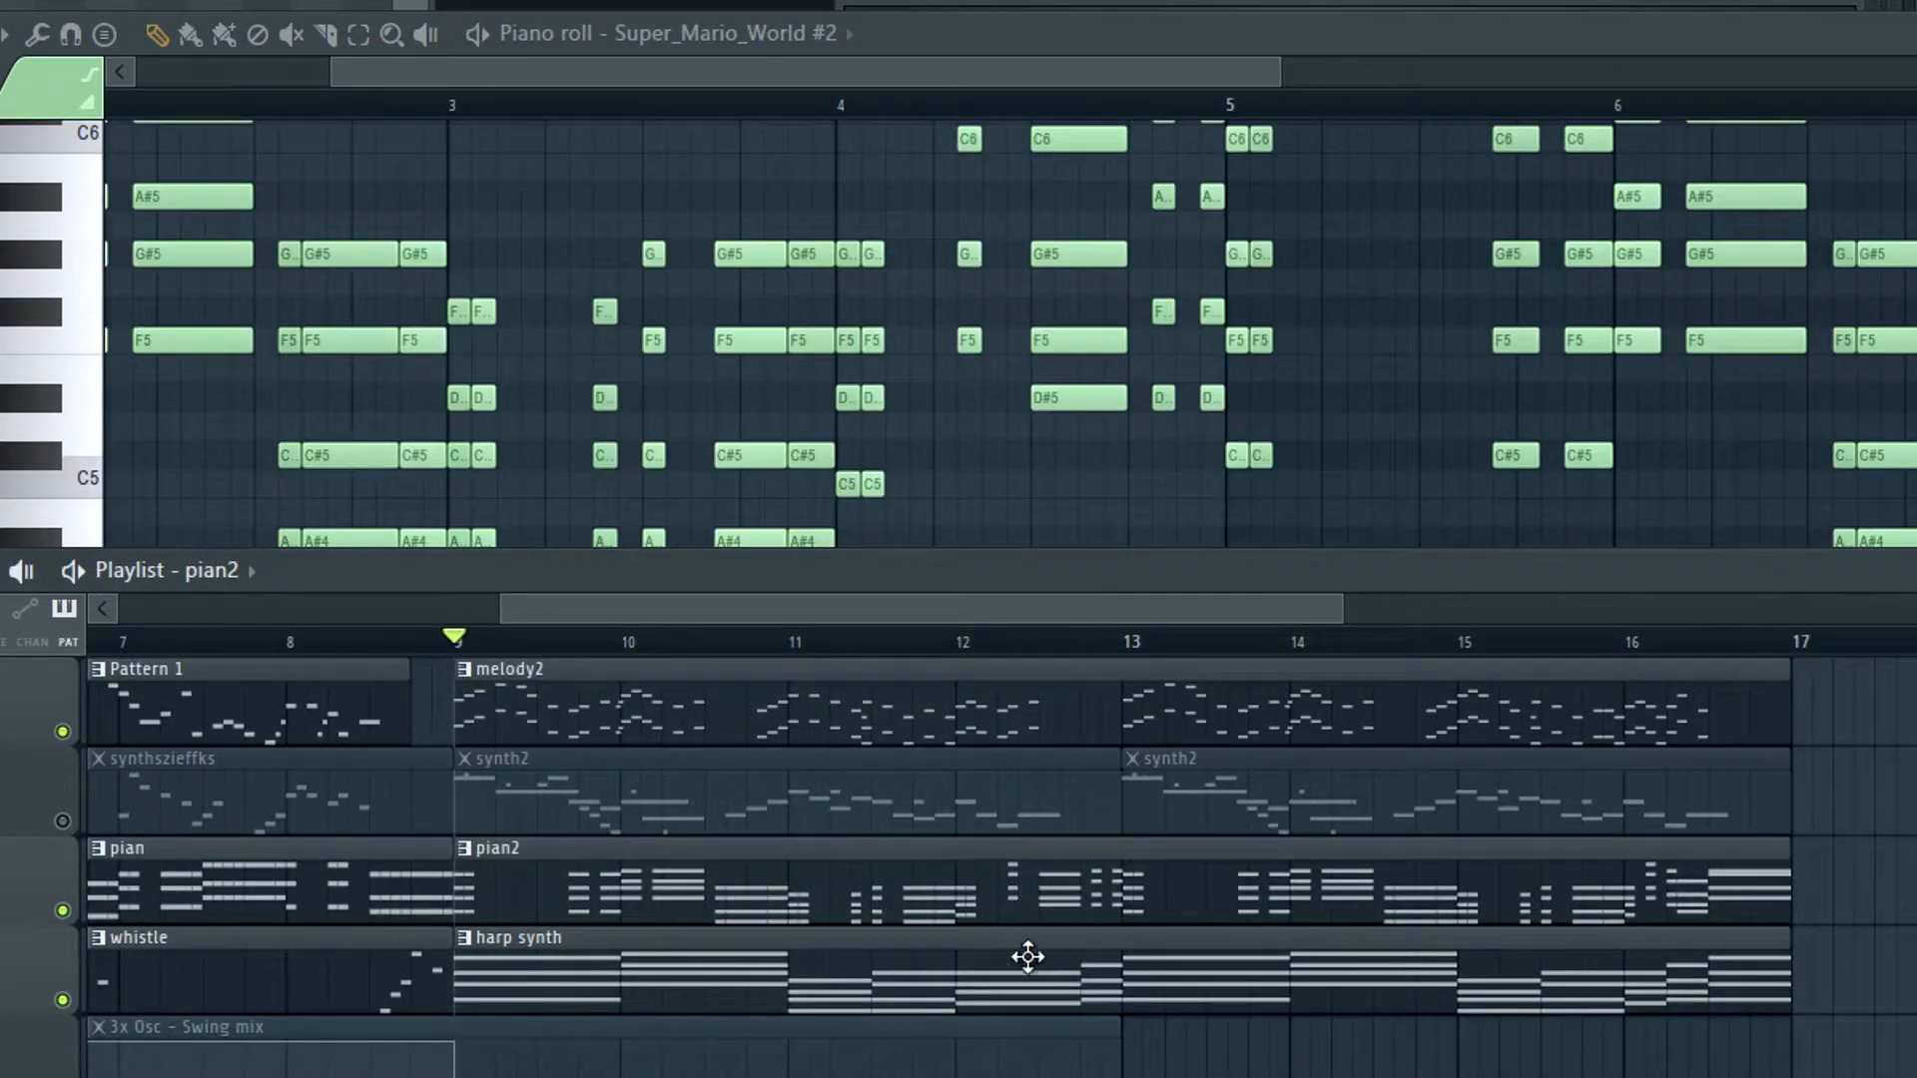
click(1013, 959)
click(939, 894)
click(982, 61)
scroll(1186, 268, up, 2)
scroll(1038, 262, down, 1)
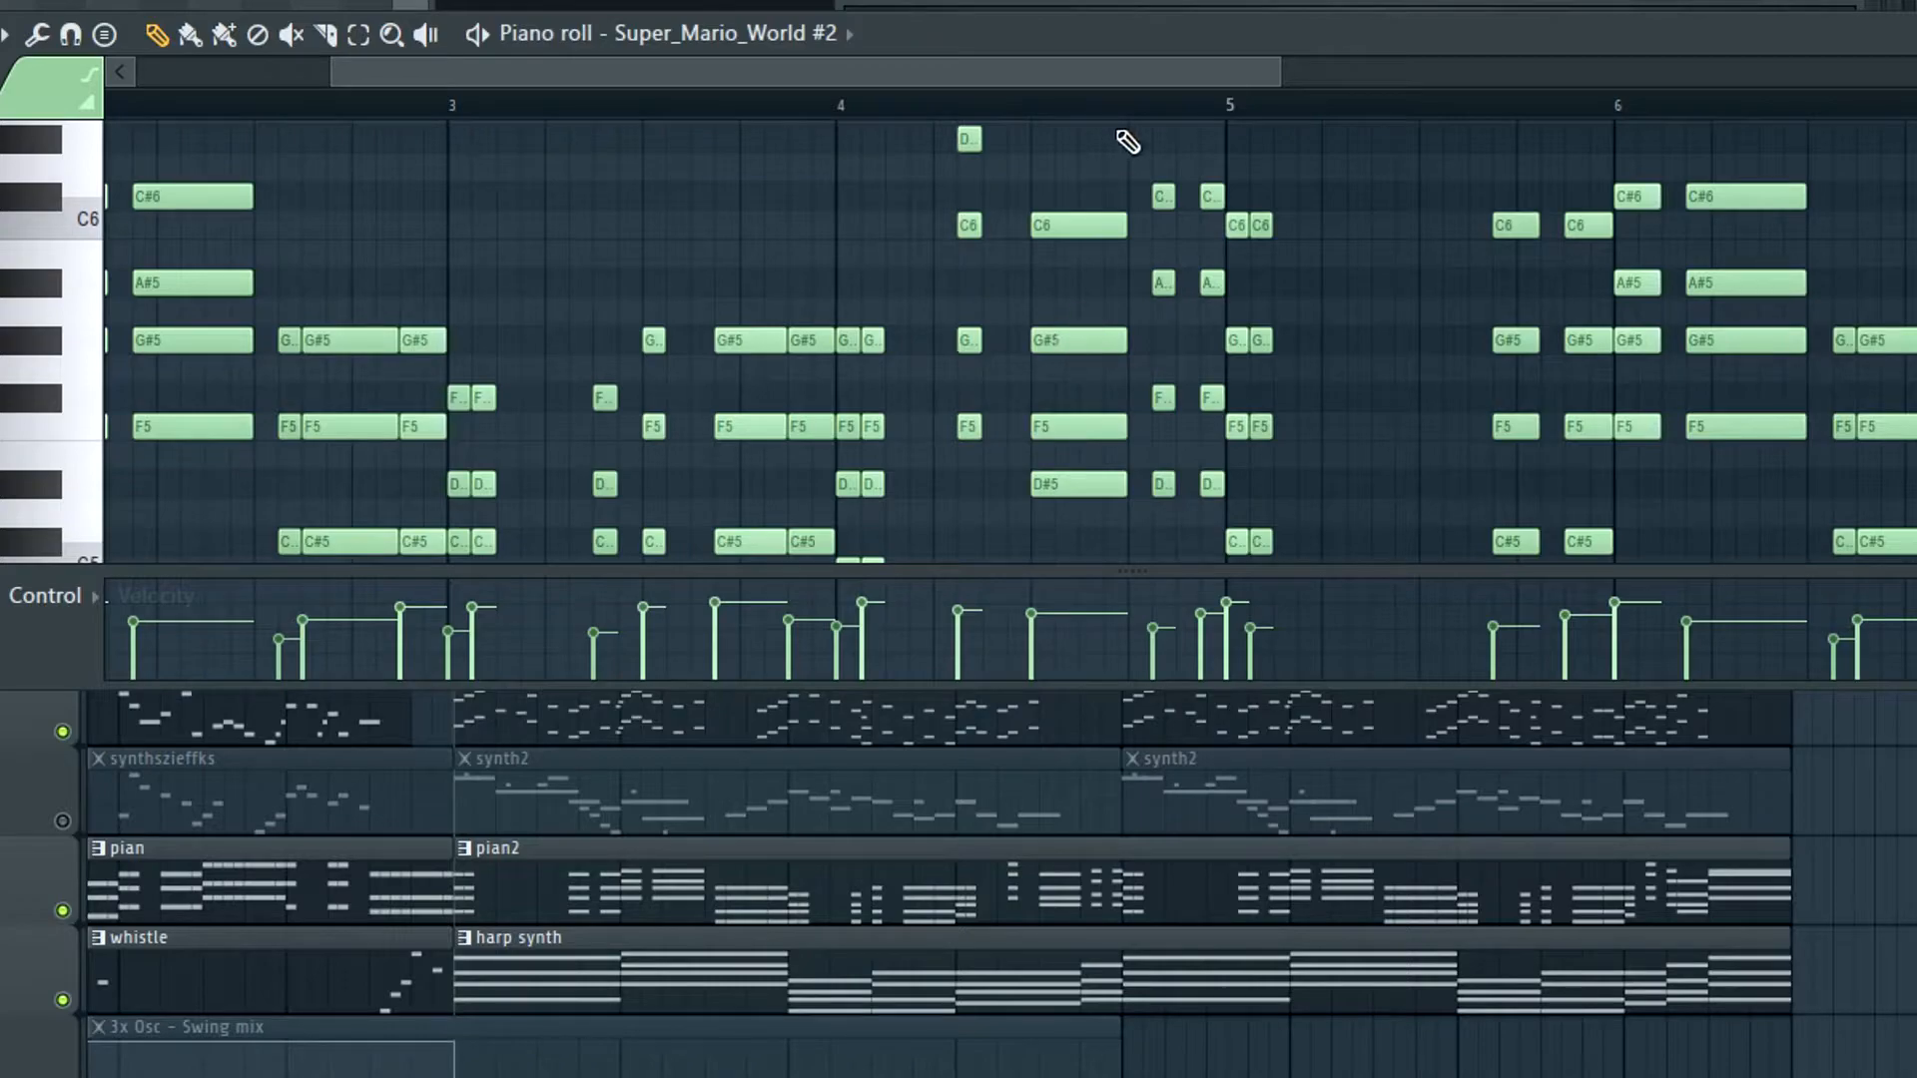
key(space)
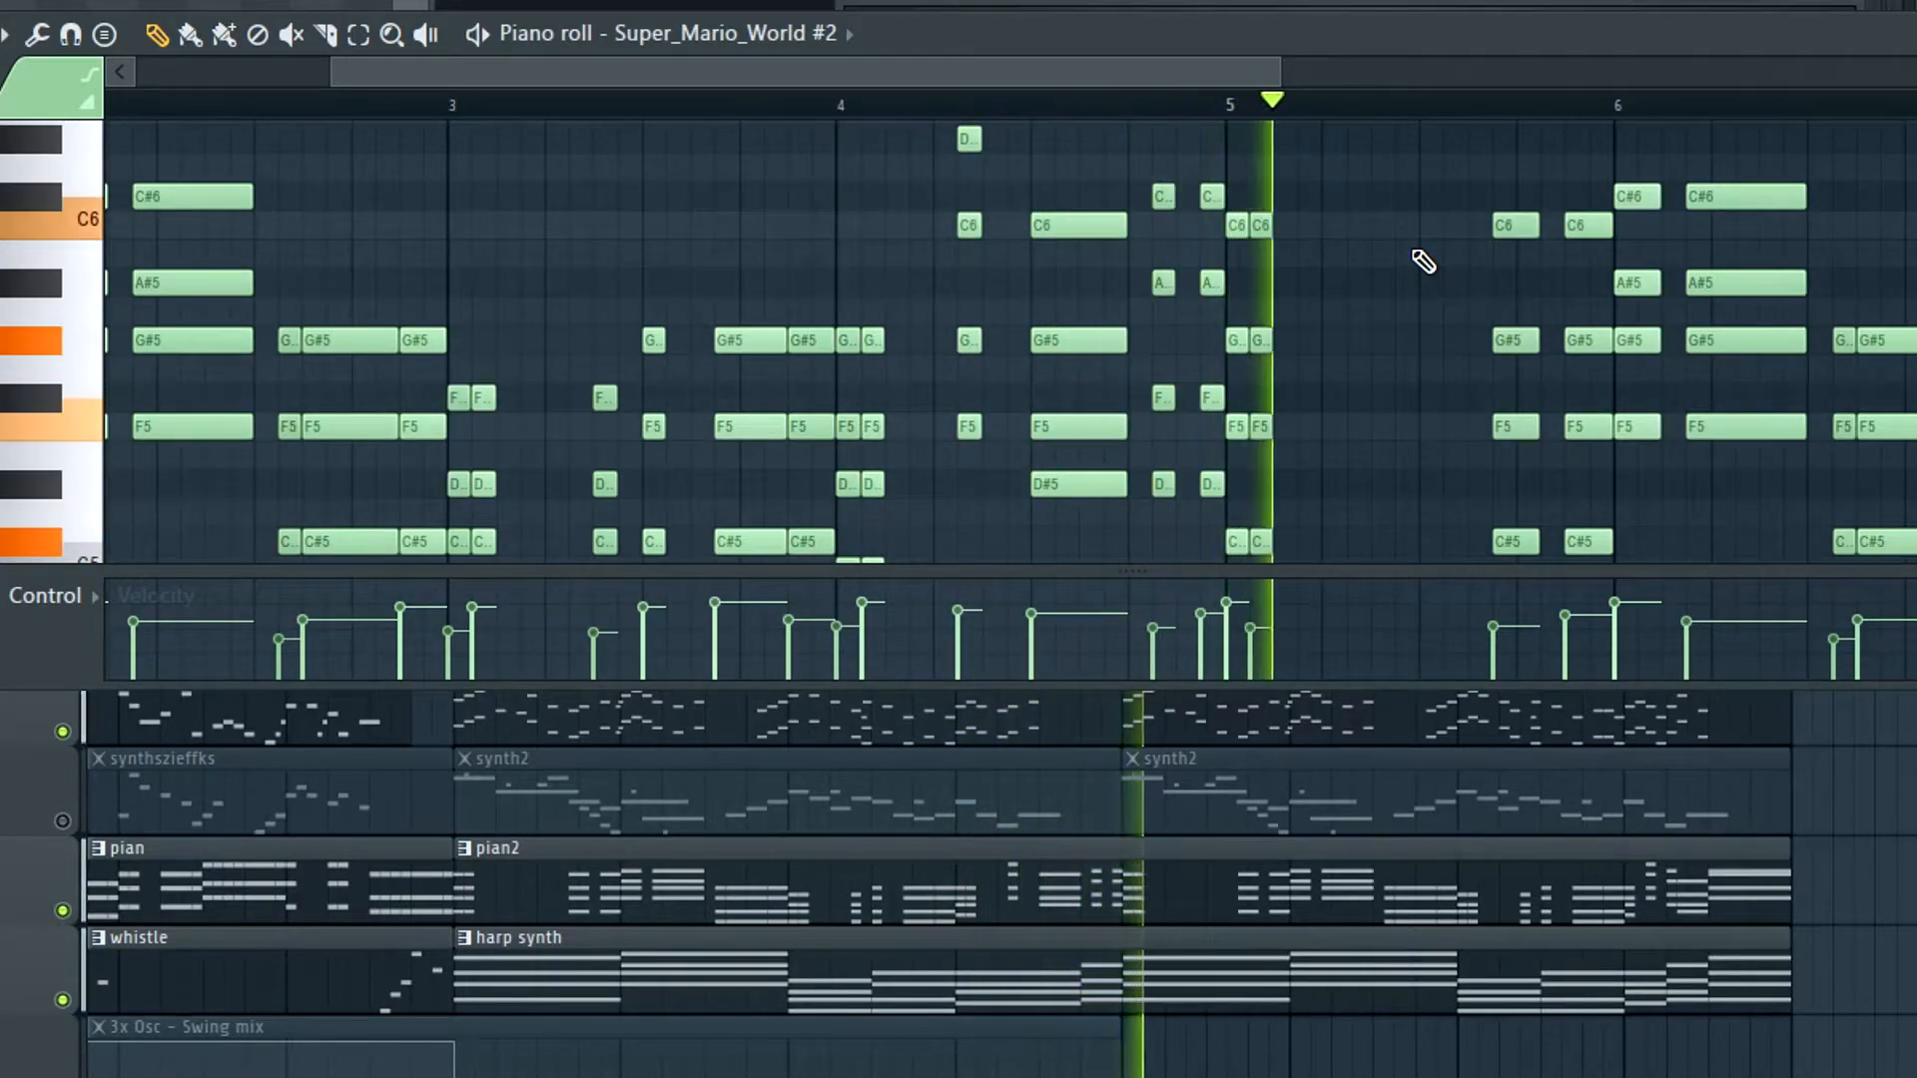
Open the synth2 pattern's 3x Osc notes and look over its melody line across the opening bars
click(630, 767)
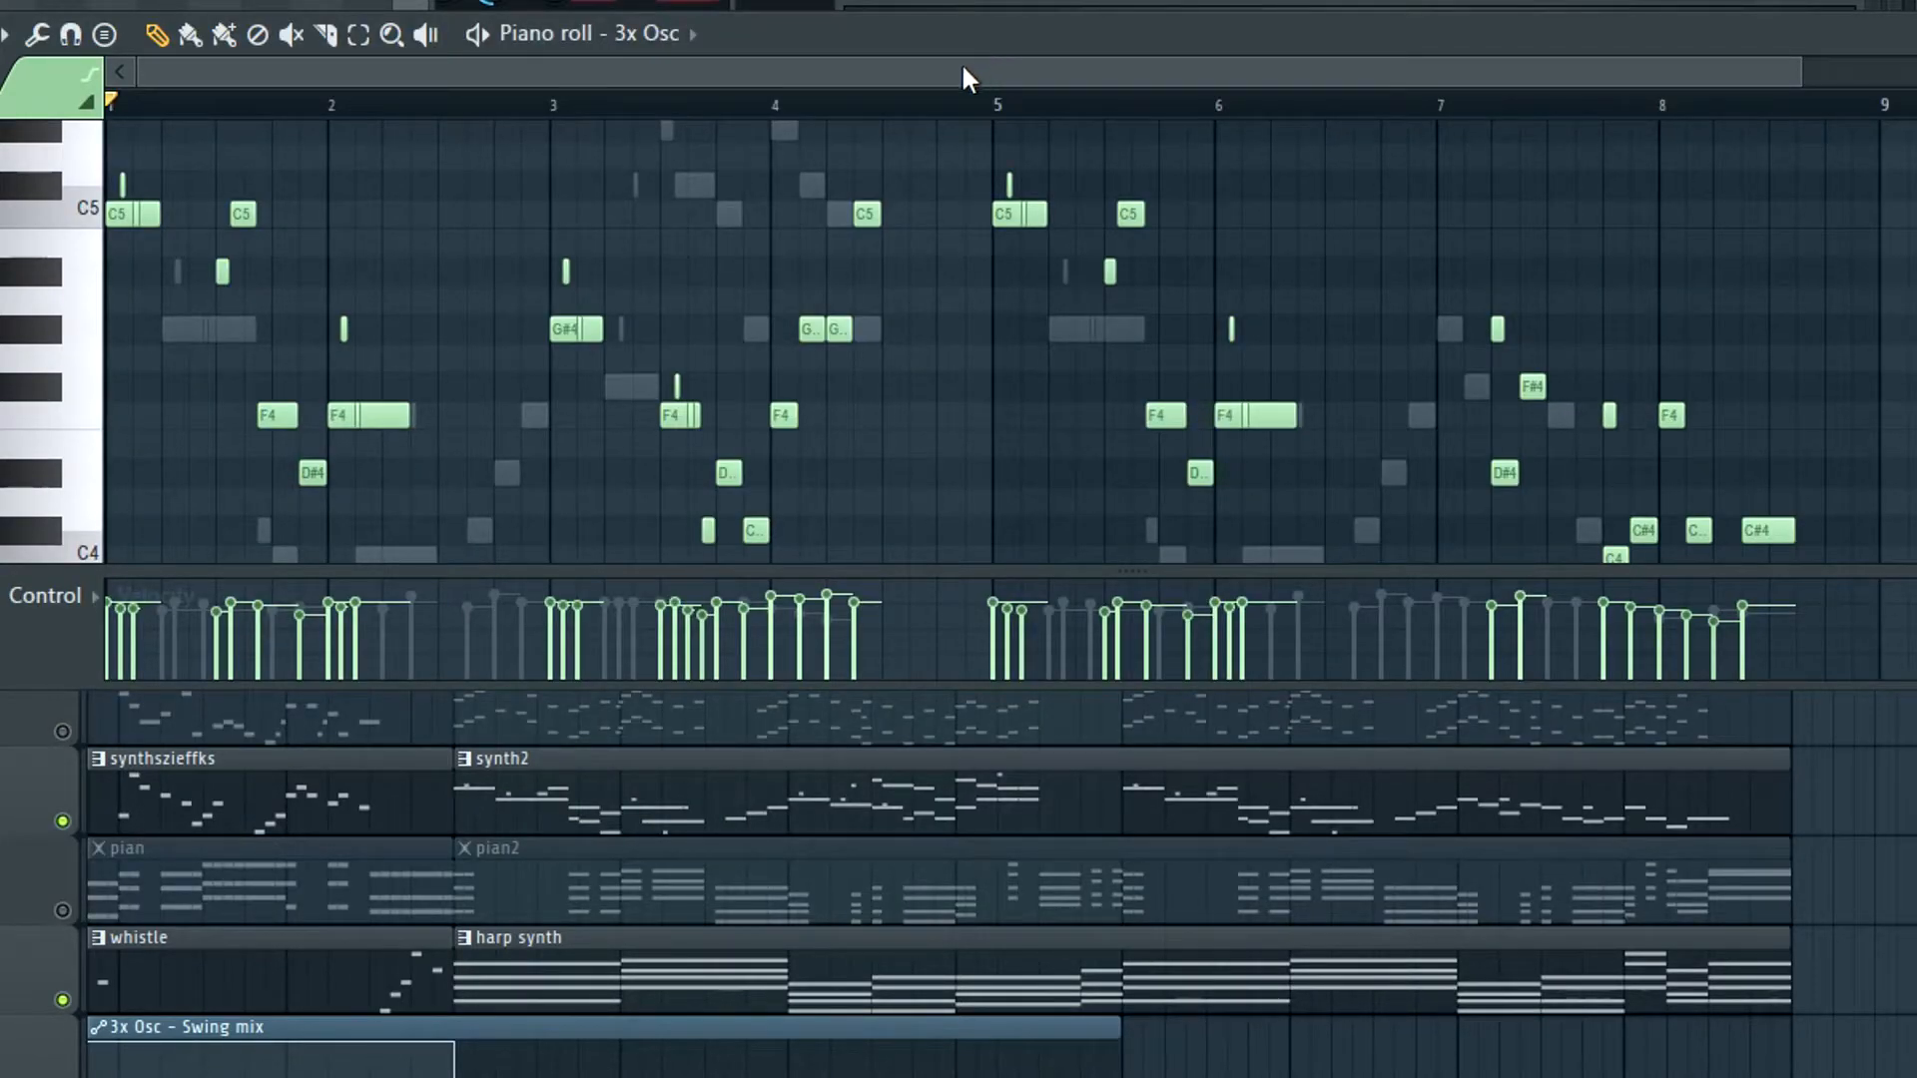
ctrl+scroll(269, 423, up, 5)
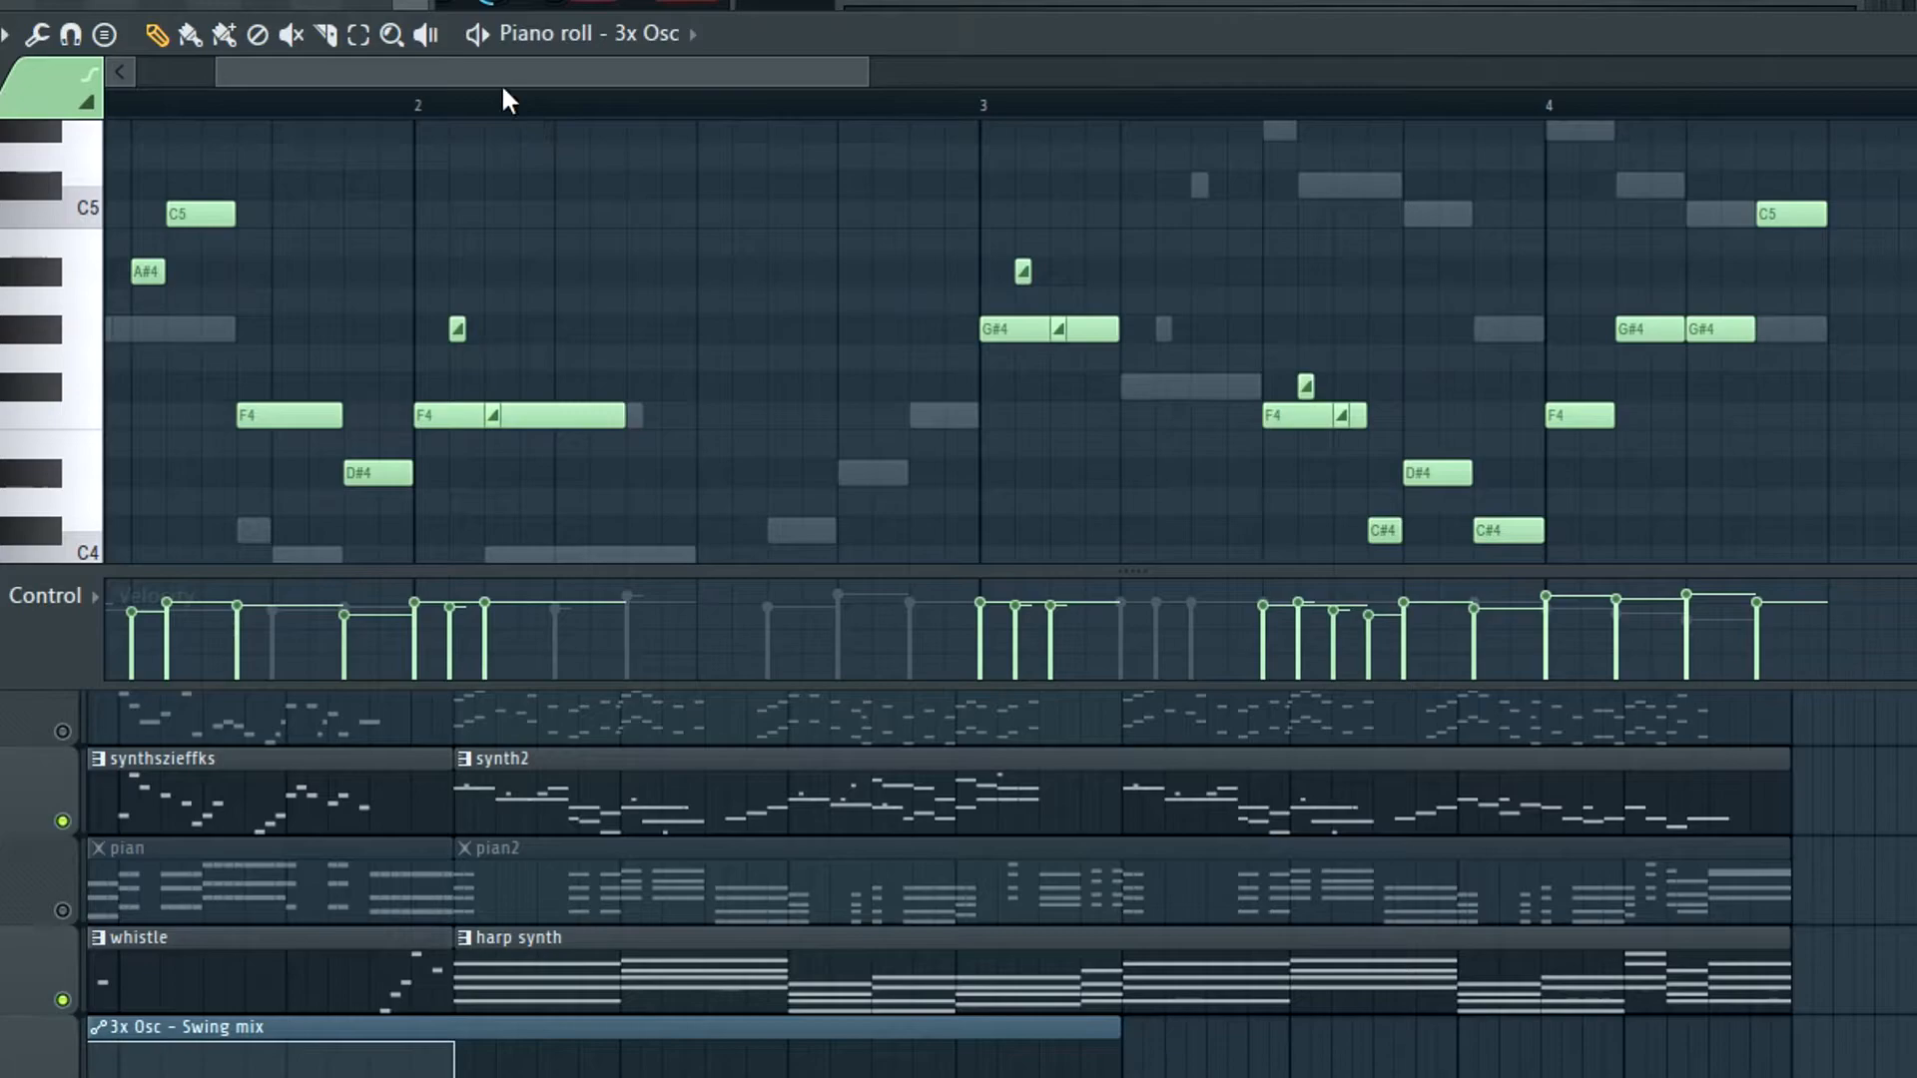
drag(499, 80, 308, 82)
scroll(606, 426, down, 3)
scroll(606, 415, up, 1)
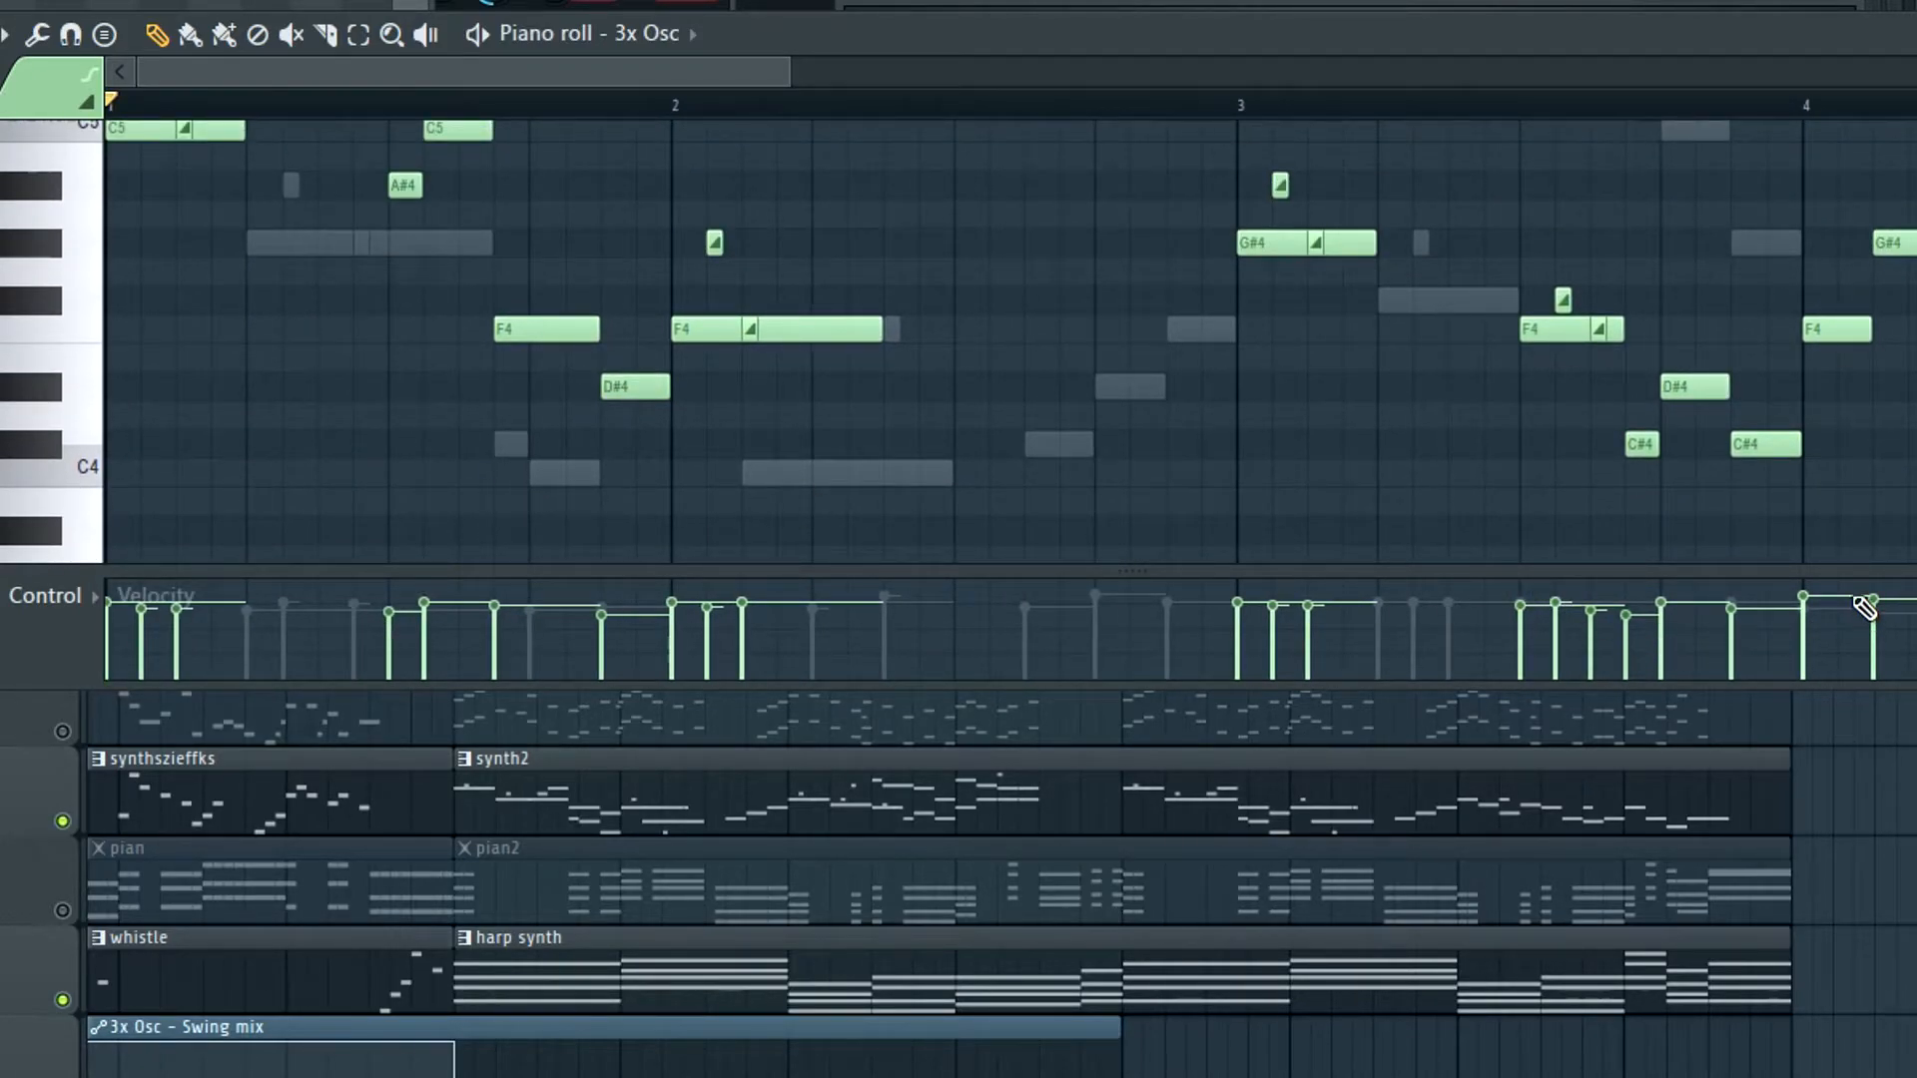
scroll(984, 445, up, 3)
scroll(985, 446, down, 2)
scroll(655, 411, up, 2)
scroll(655, 410, down, 3)
drag(635, 76, 878, 76)
scroll(1113, 333, down, 3)
scroll(1017, 308, up, 1)
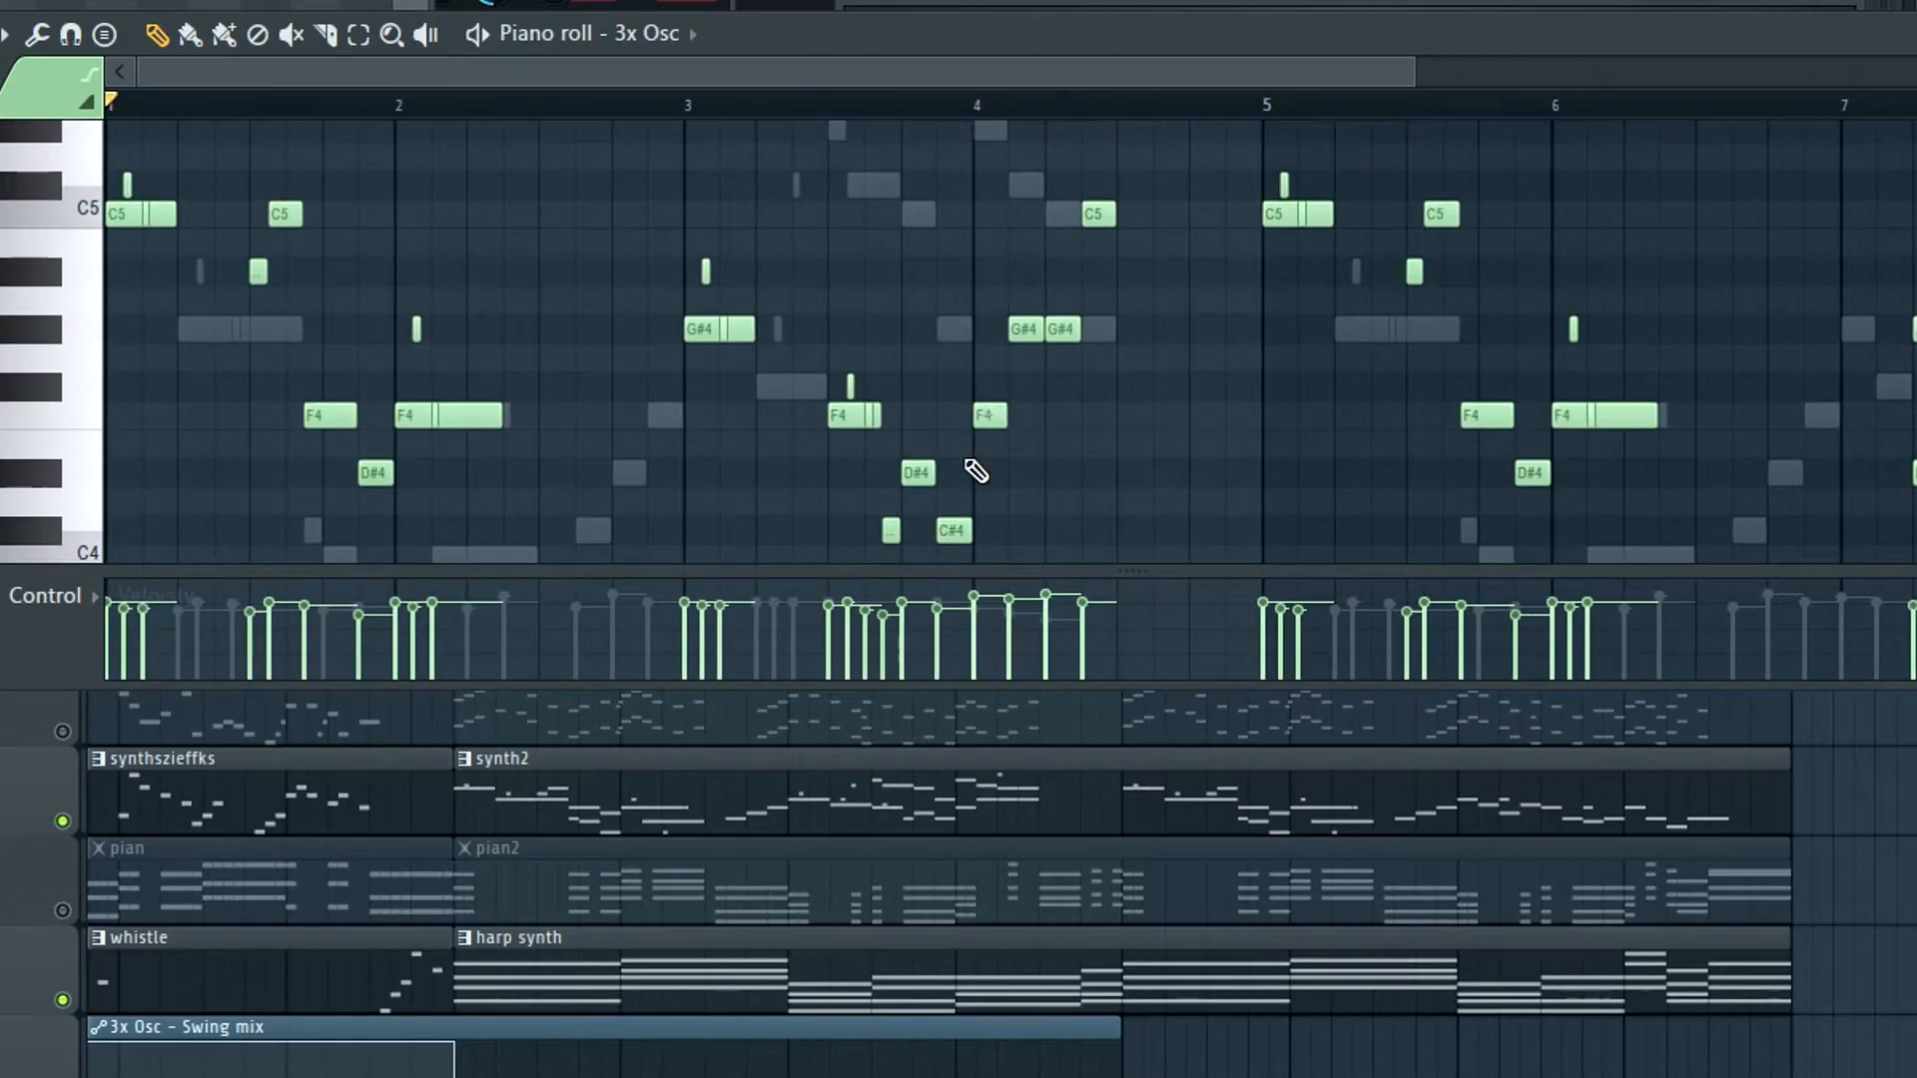
Set the playback position to bar 4 of synth2 and examine the surrounding notes against the ghost notes
drag(987, 105, 992, 107)
scroll(950, 505, up, 4)
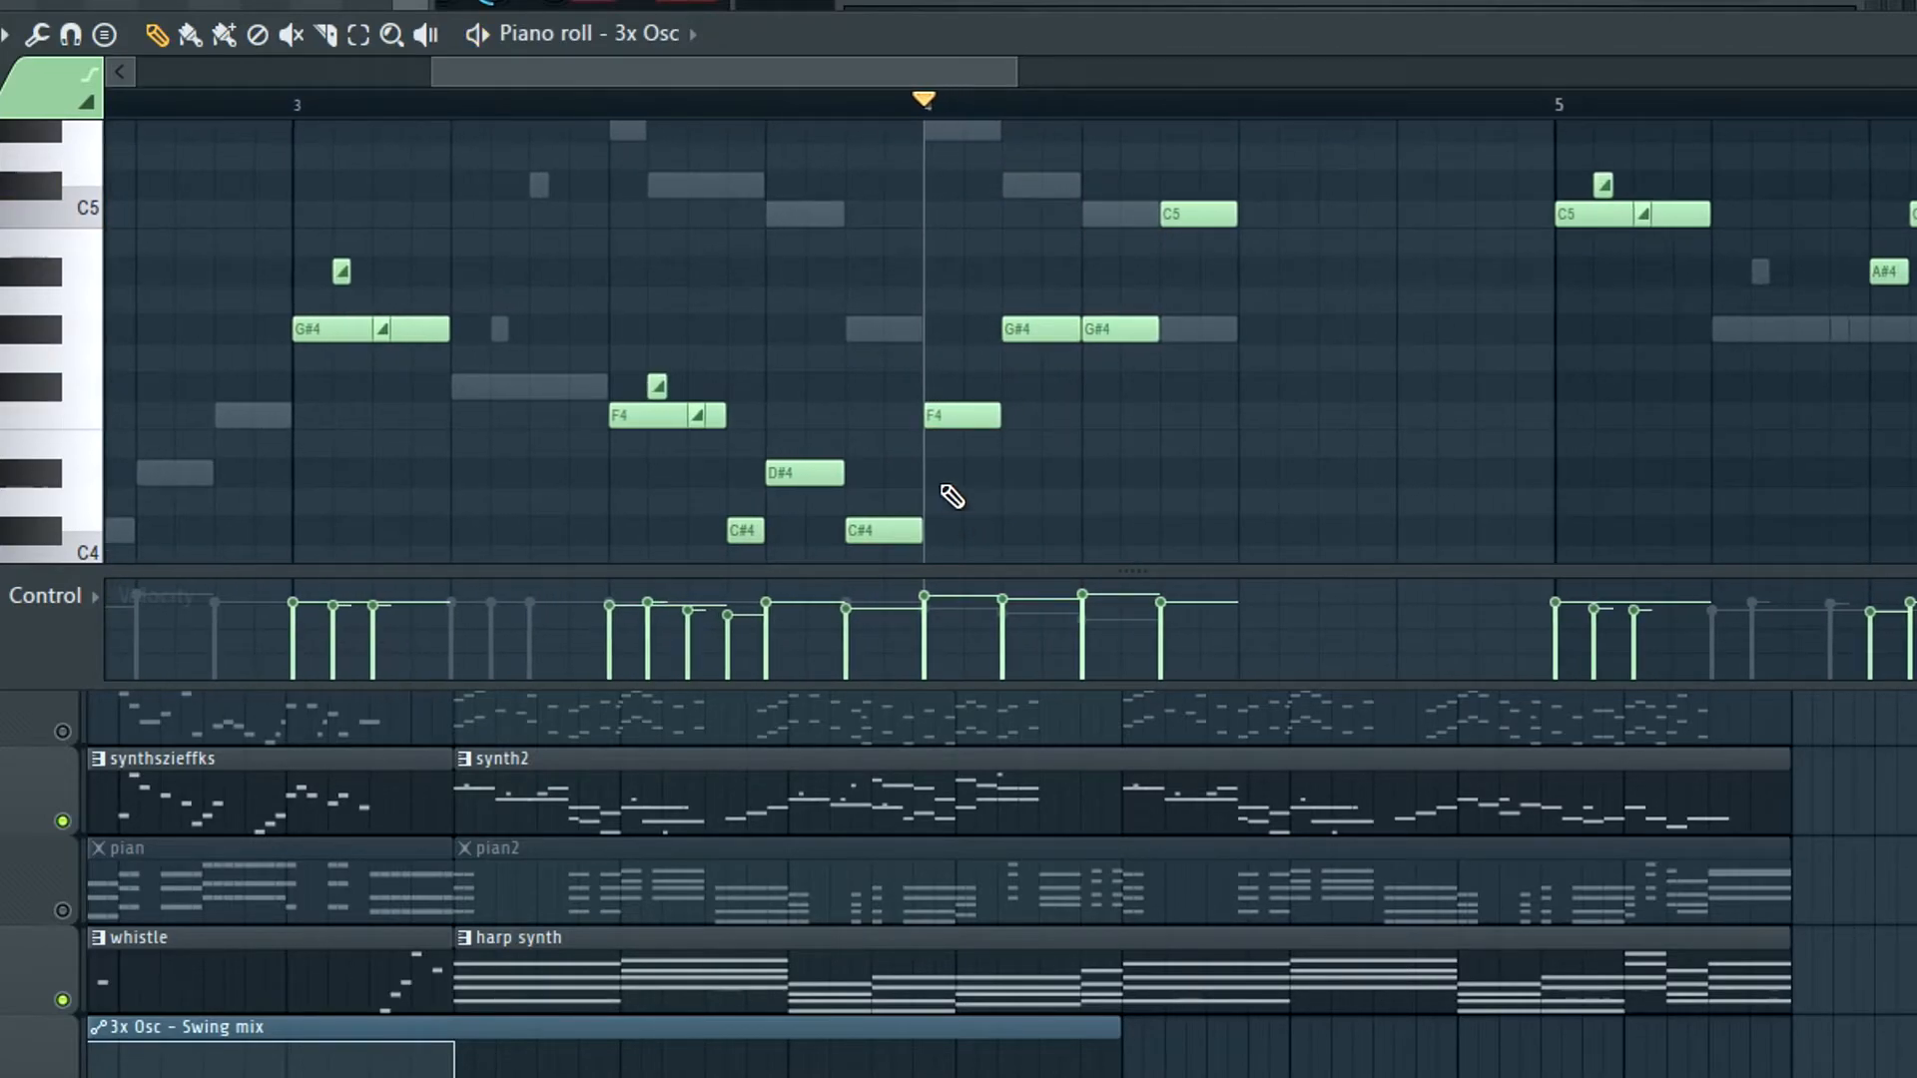
scroll(1029, 470, down, 2)
scroll(1099, 428, up, 1)
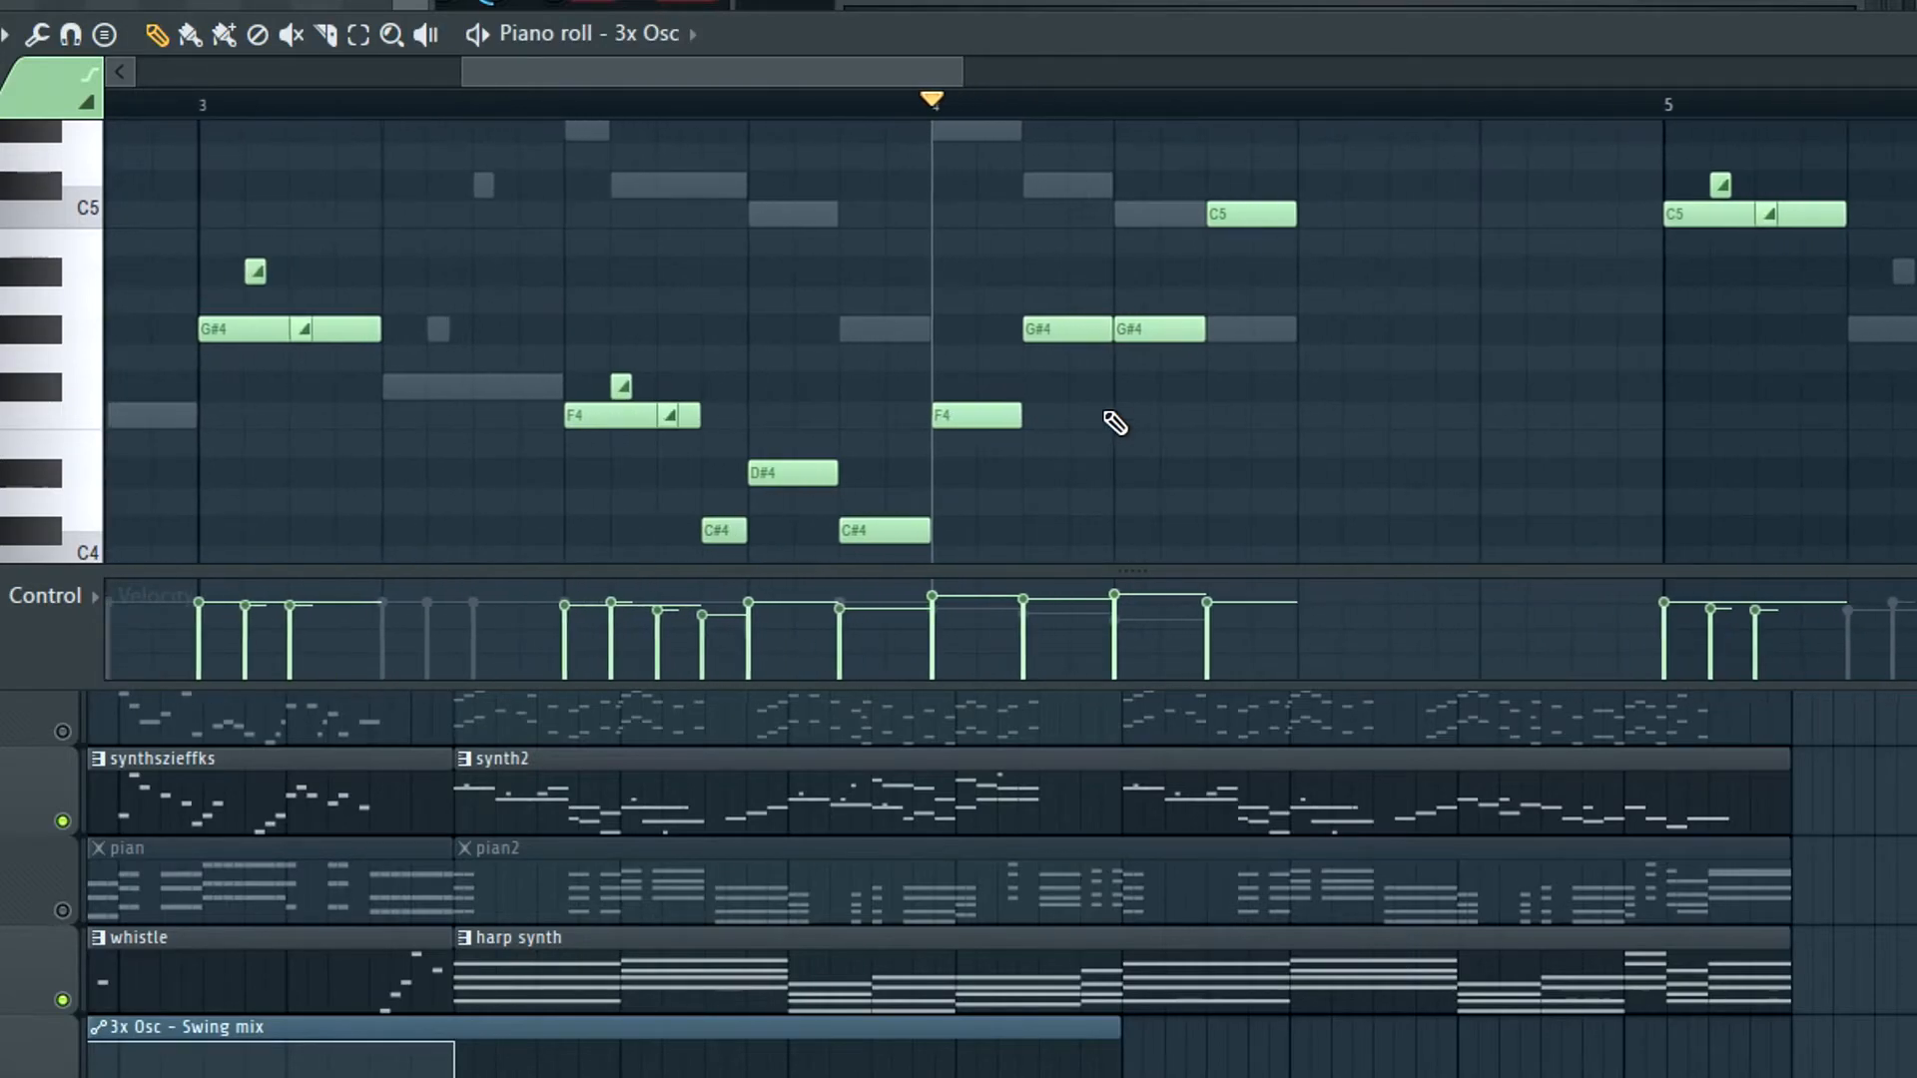
scroll(1007, 403, down, 3)
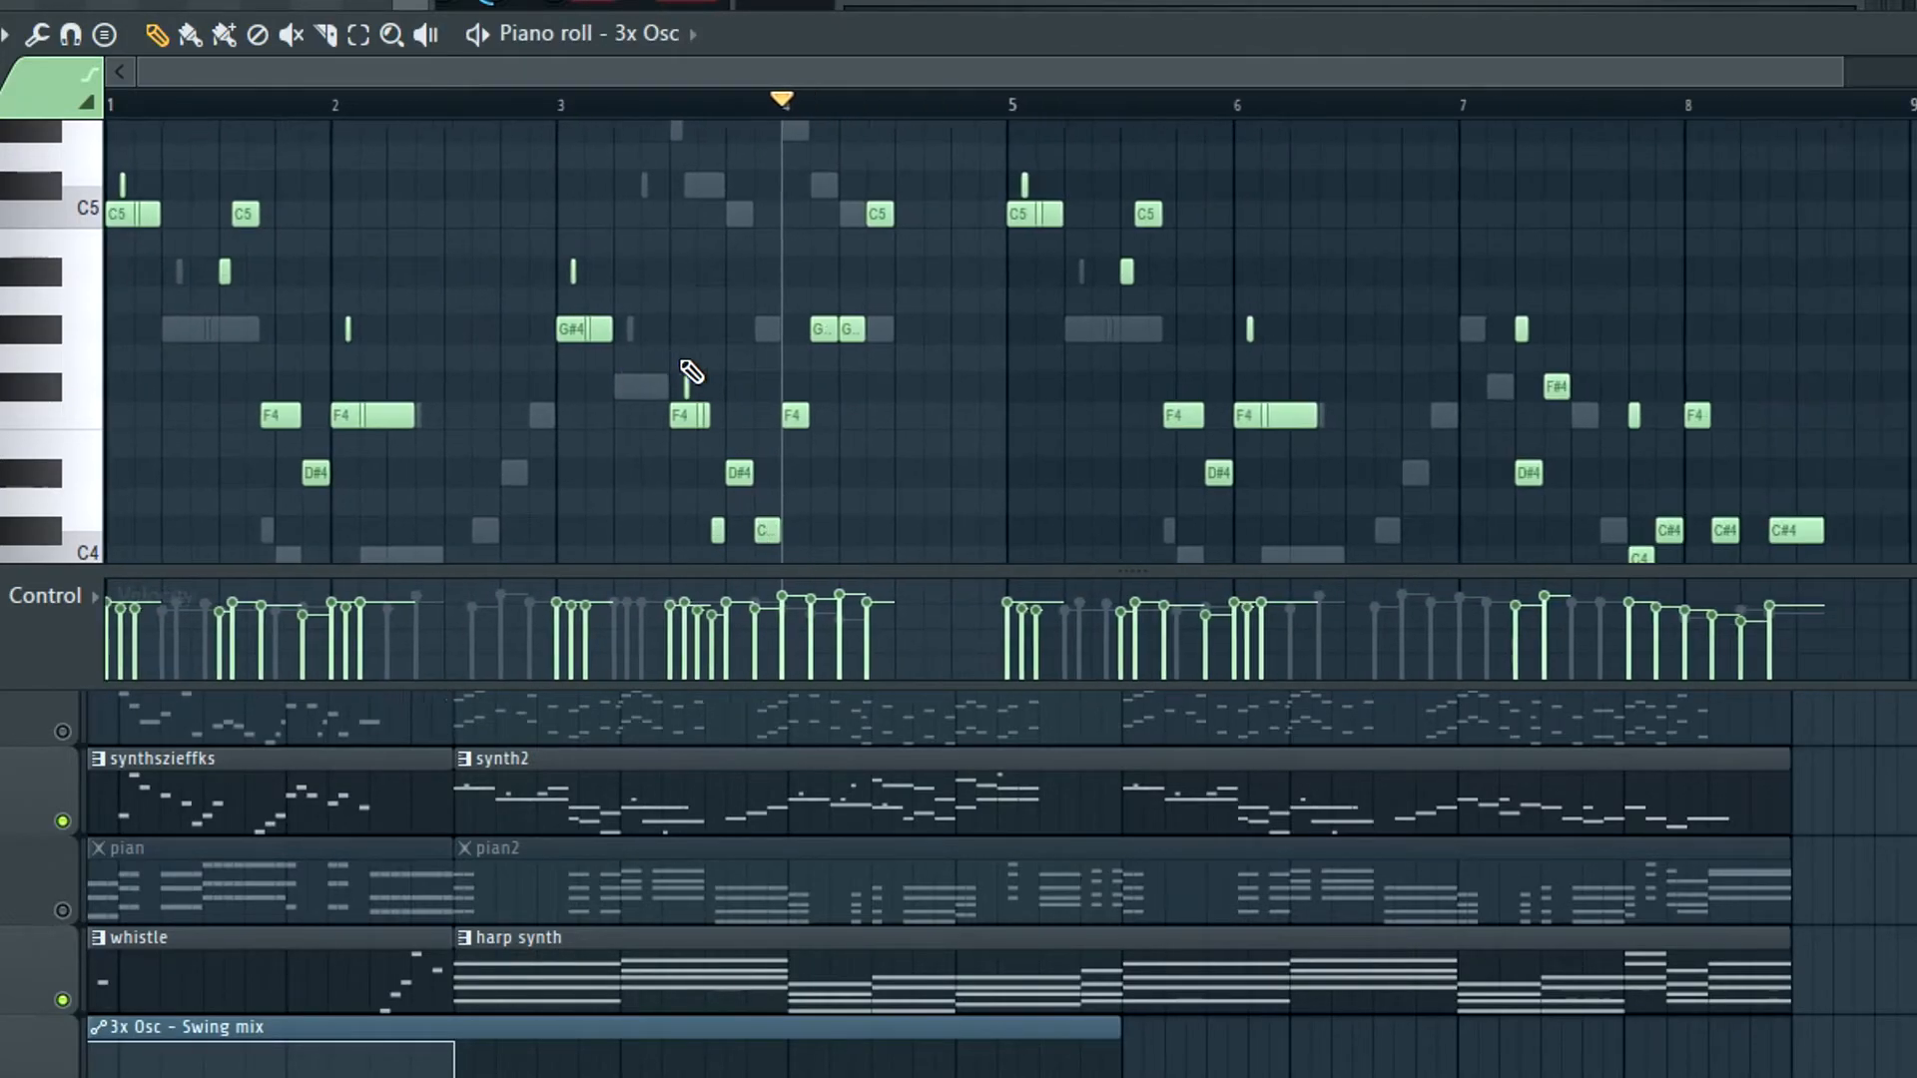
Unmute the piano and melody tracks and play the section from bar 9 with all the parts together
click(1228, 726)
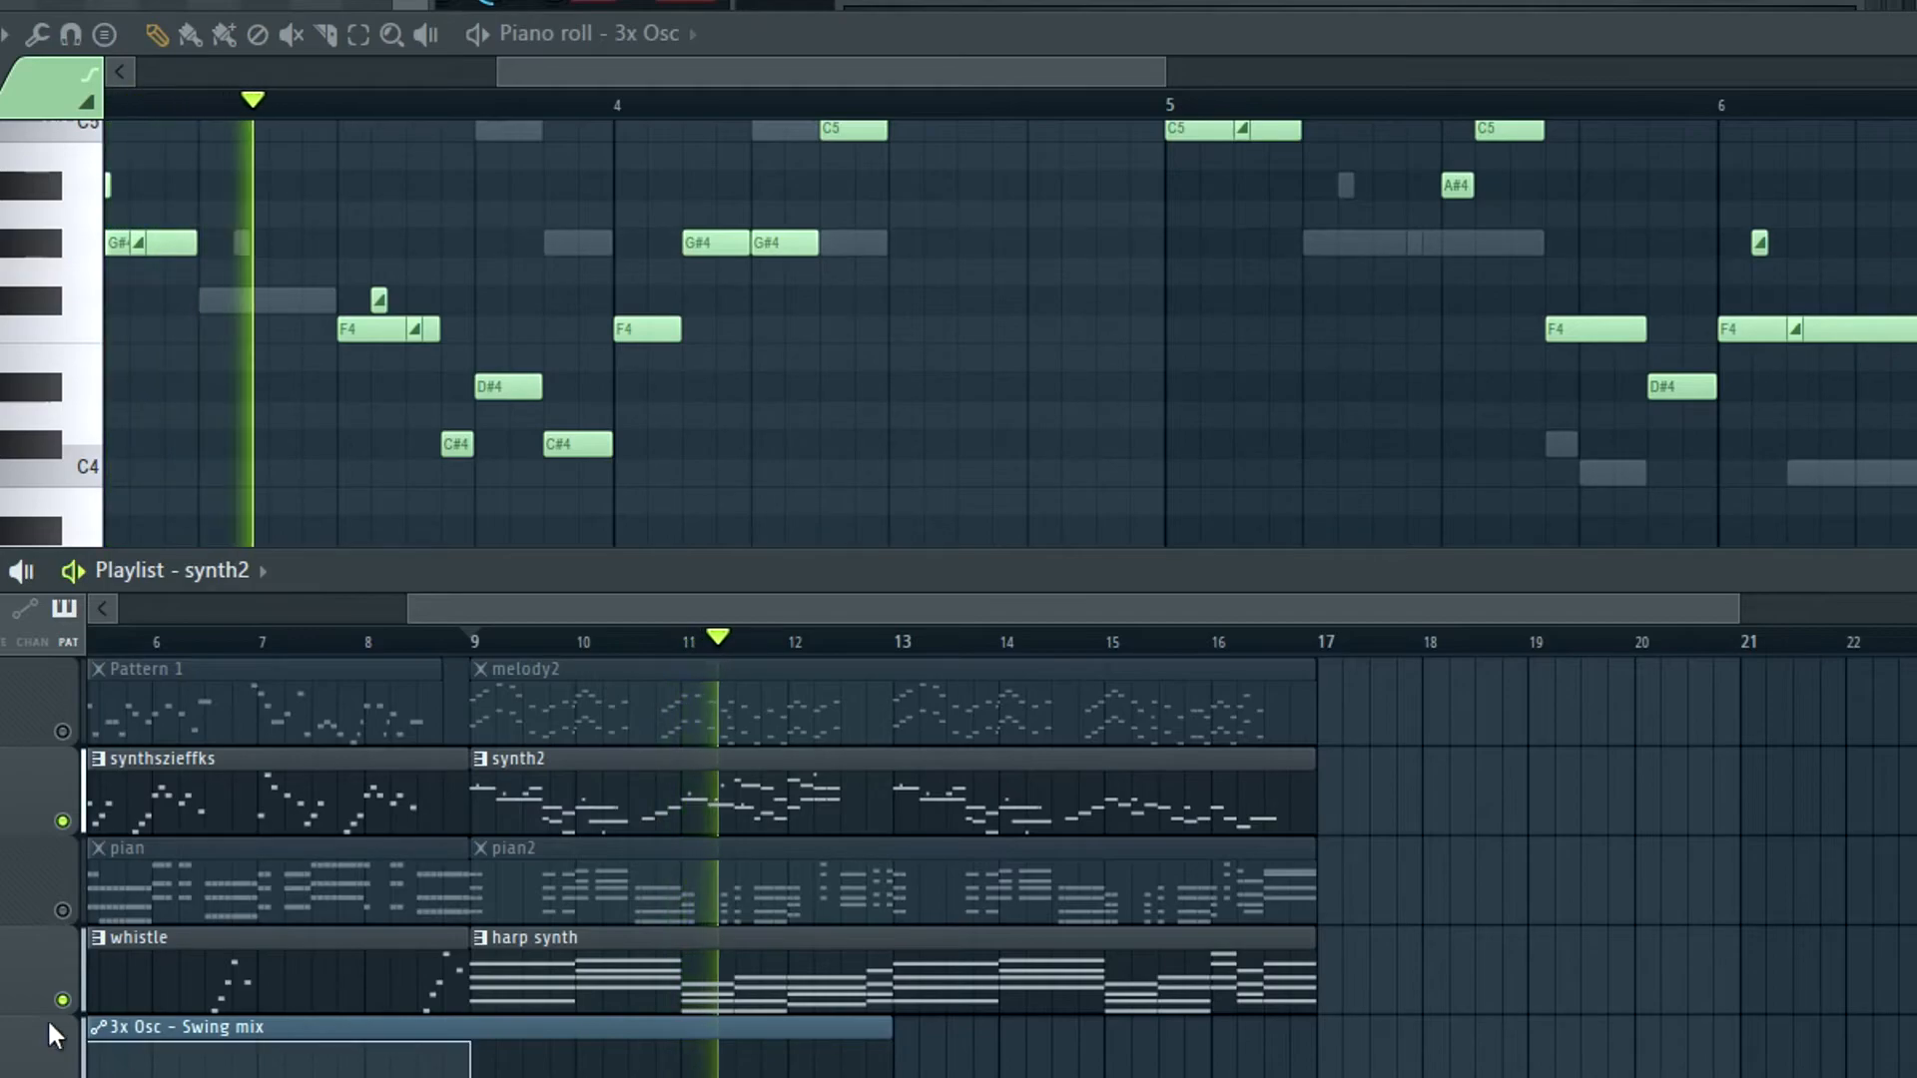
click(62, 911)
click(61, 731)
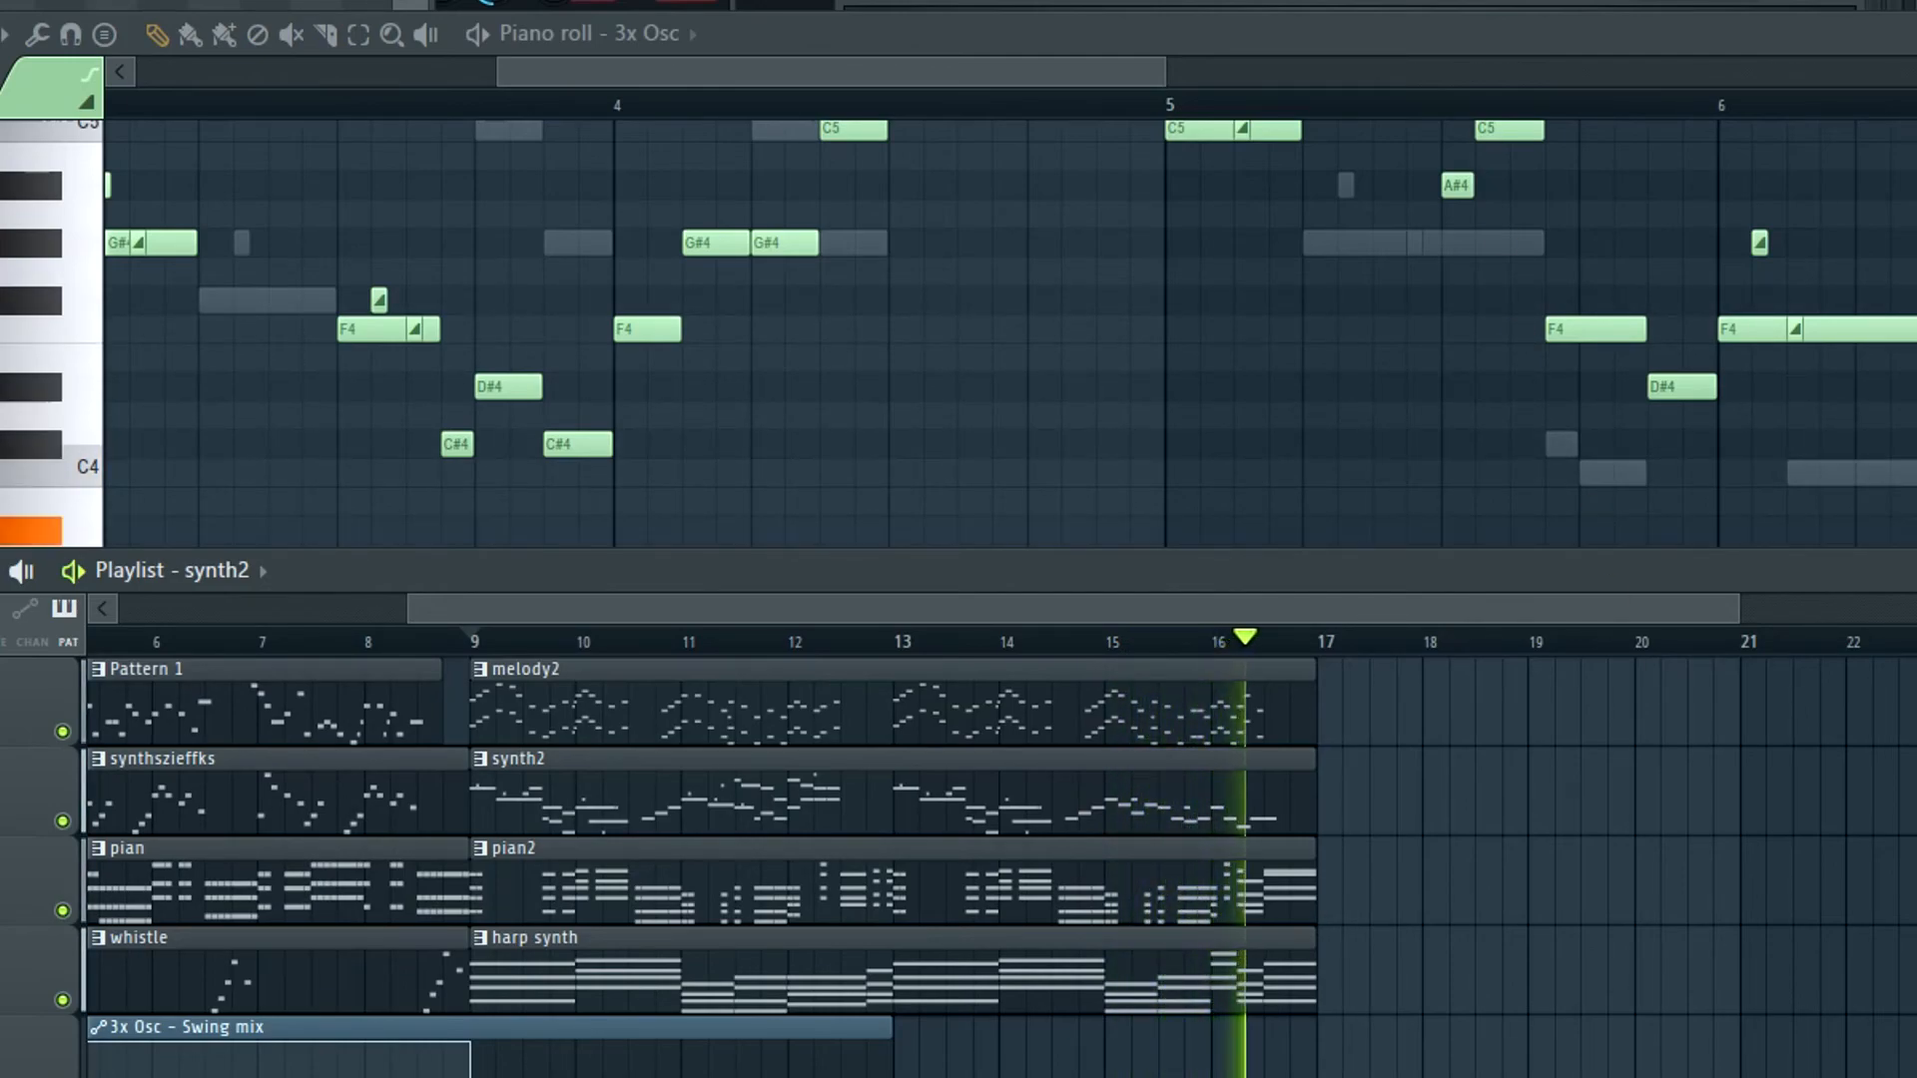
key(space)
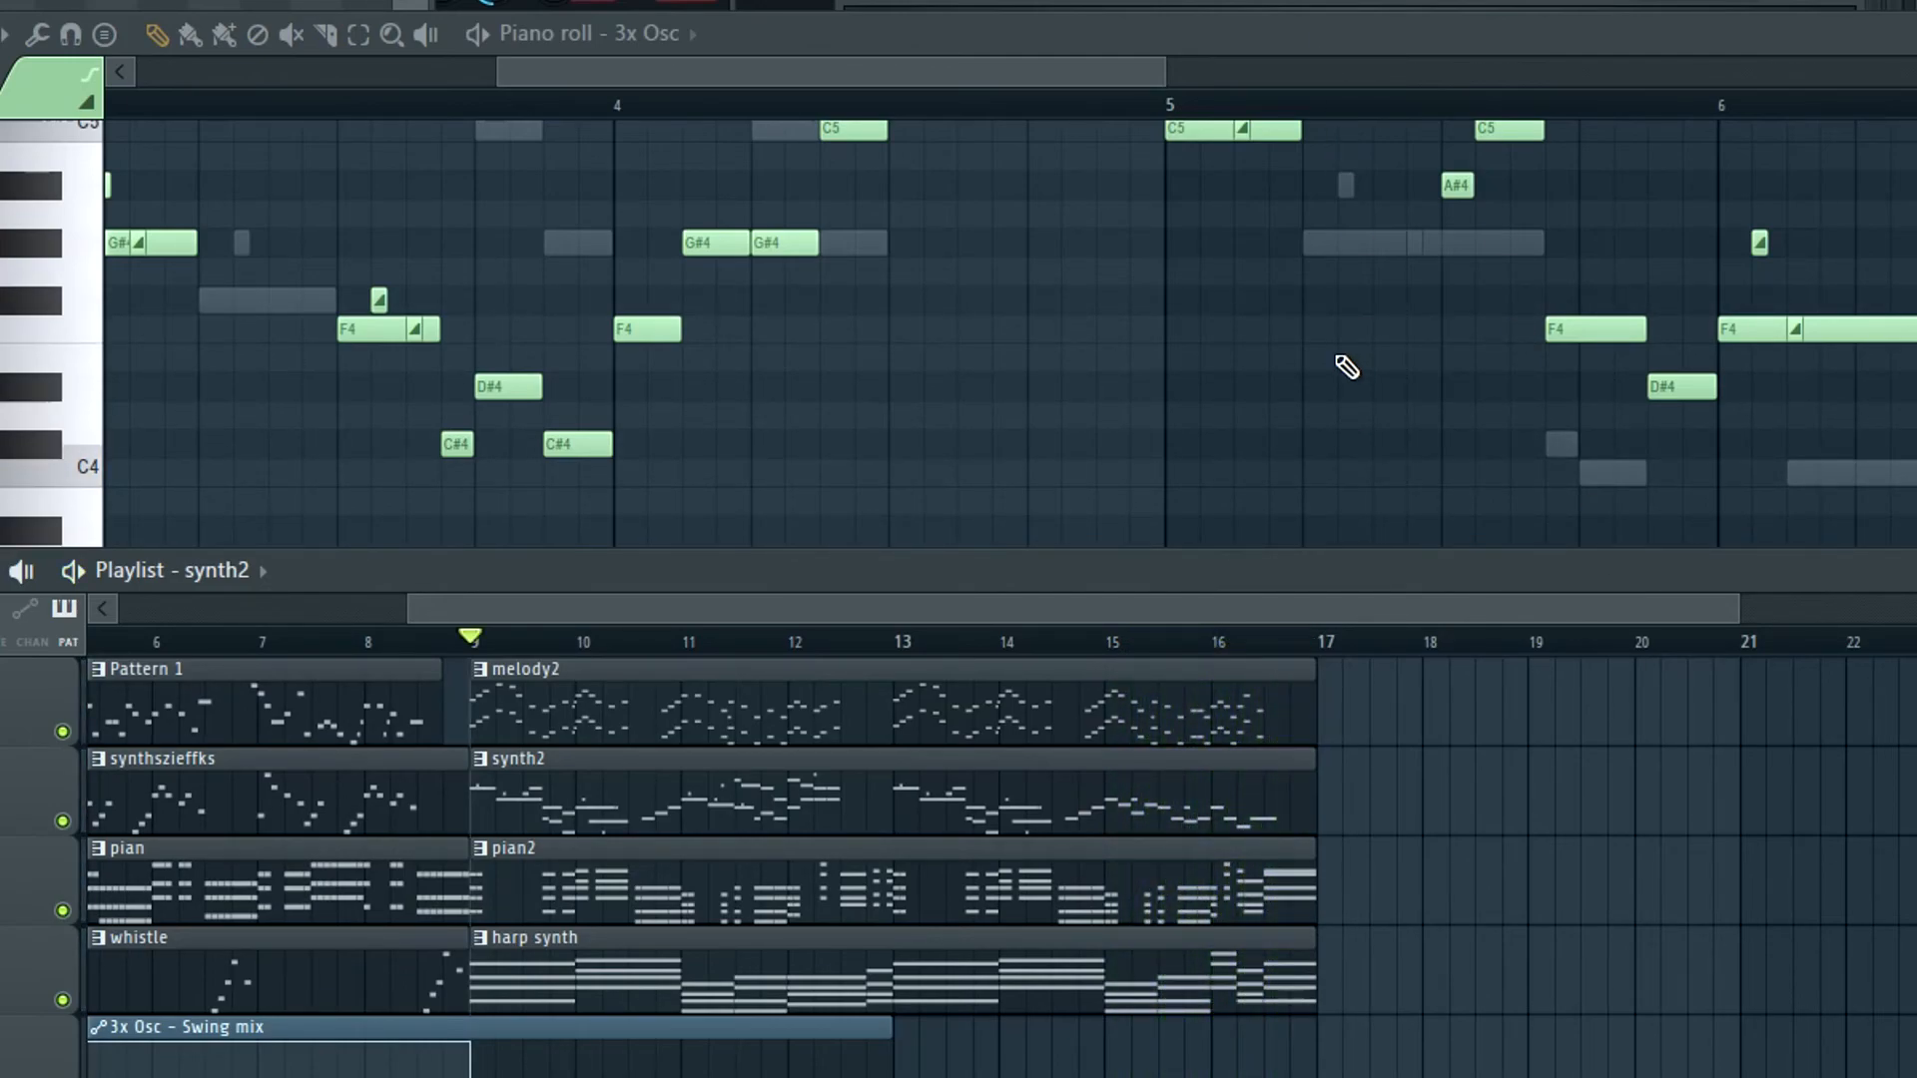